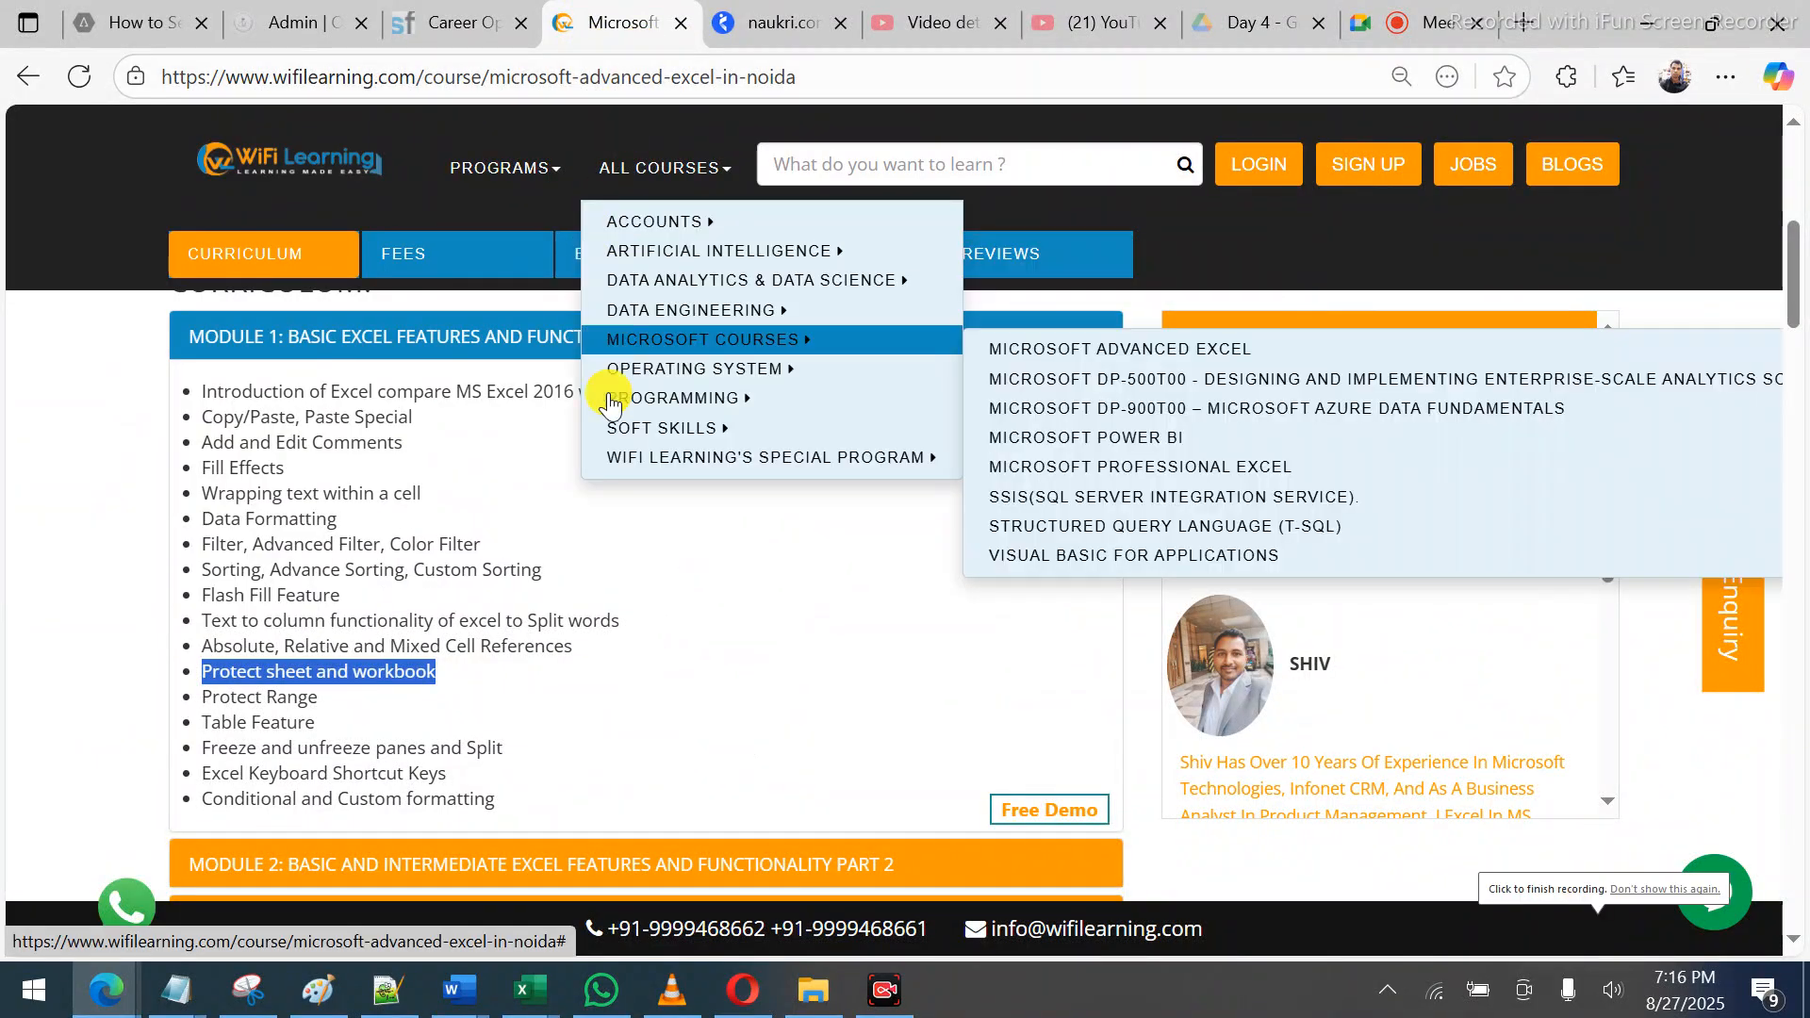
left_click(519, 535)
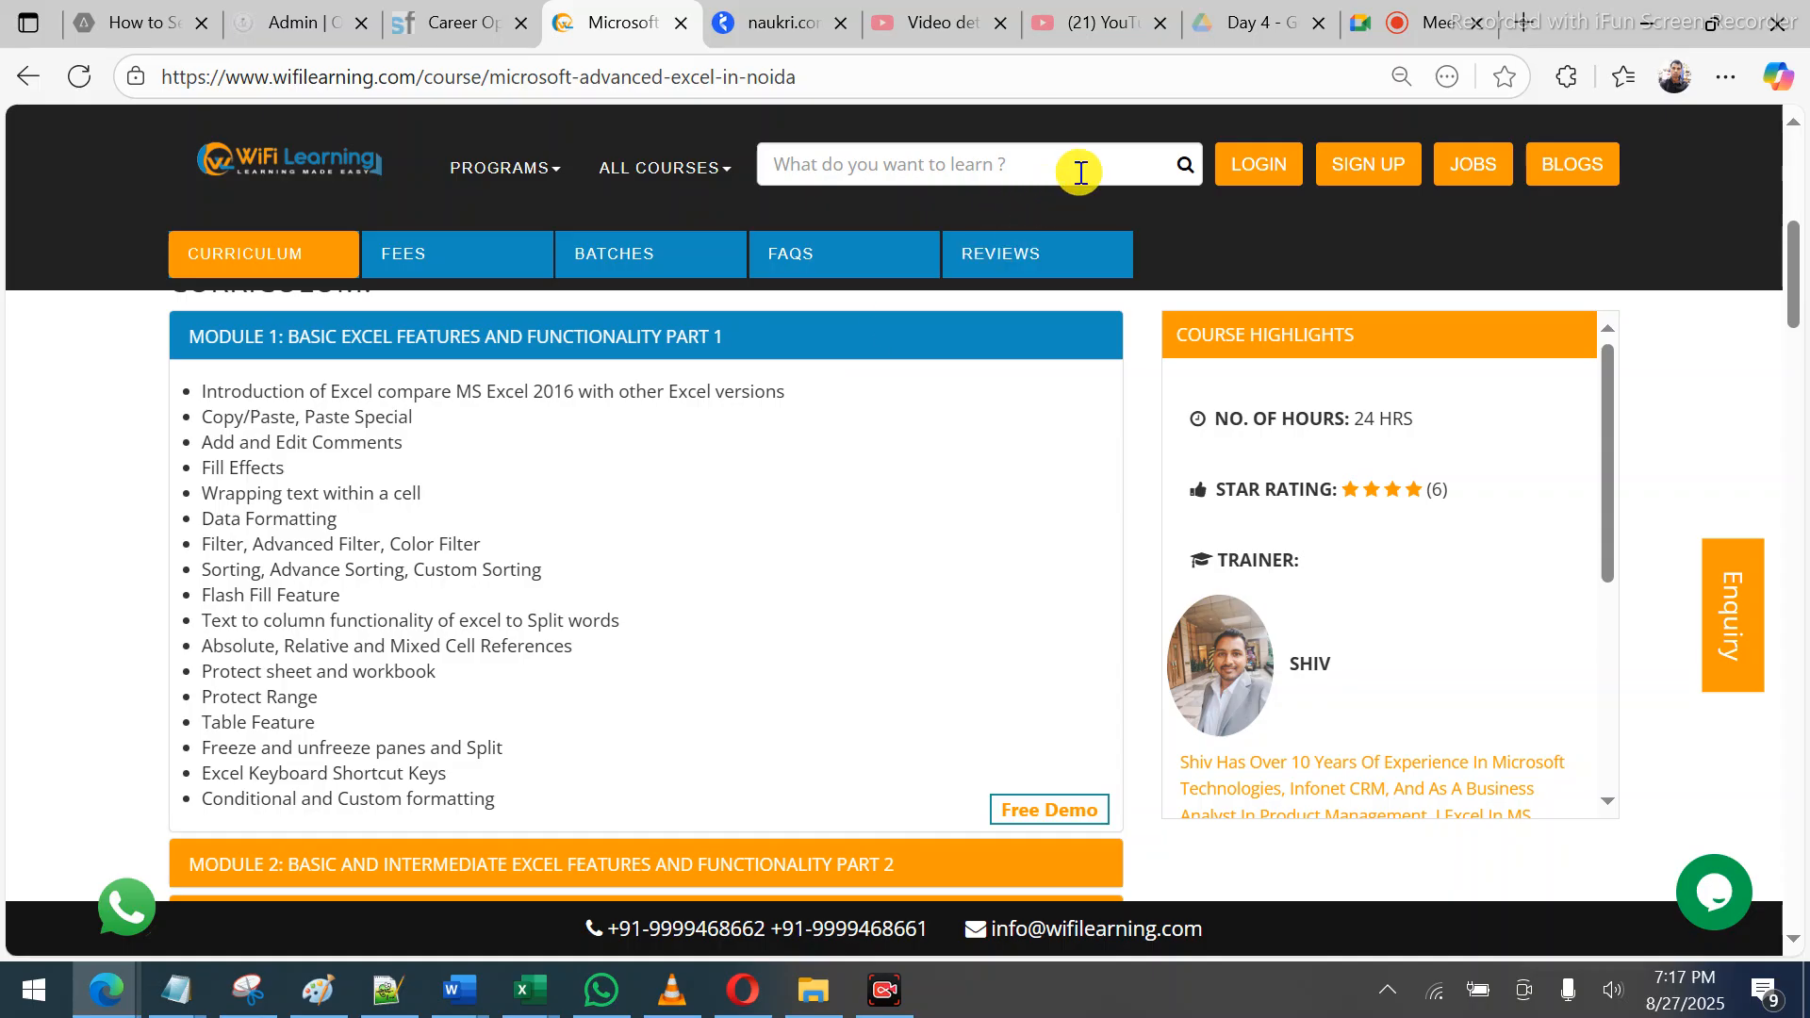
left_click(1627, 28)
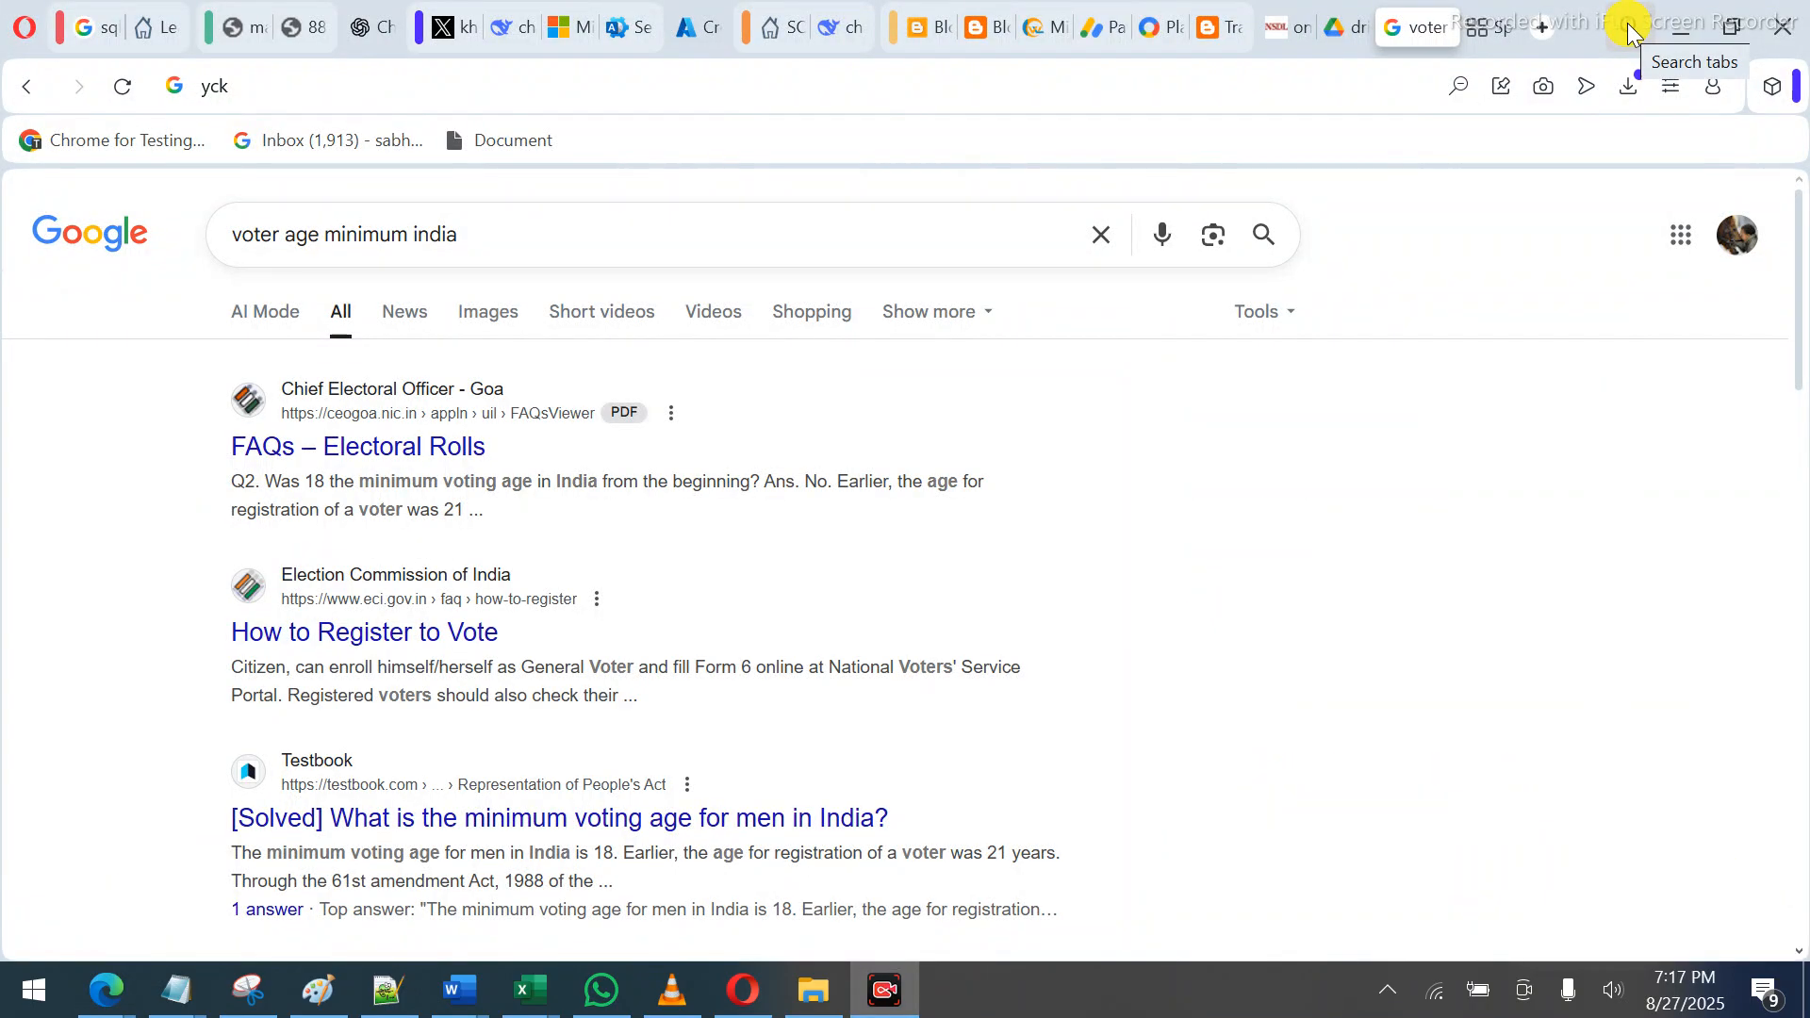
left_click(1628, 29)
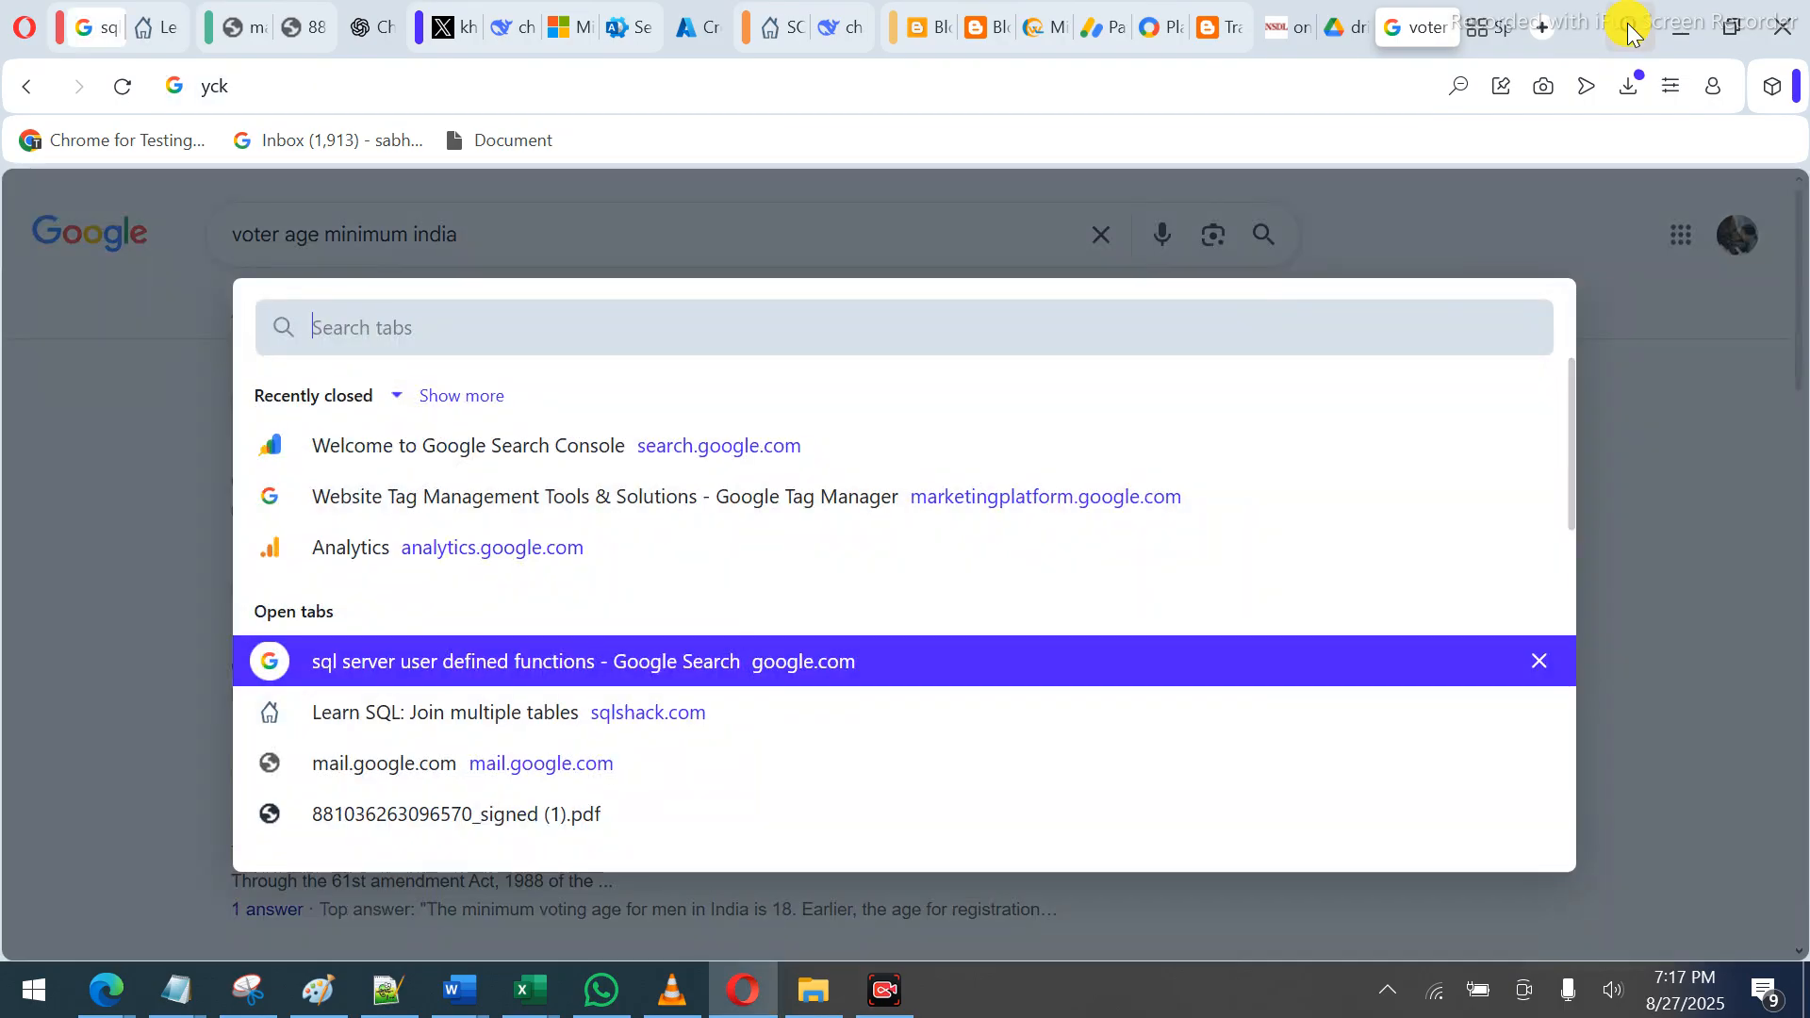
left_click(1628, 30)
left_click(1665, 22)
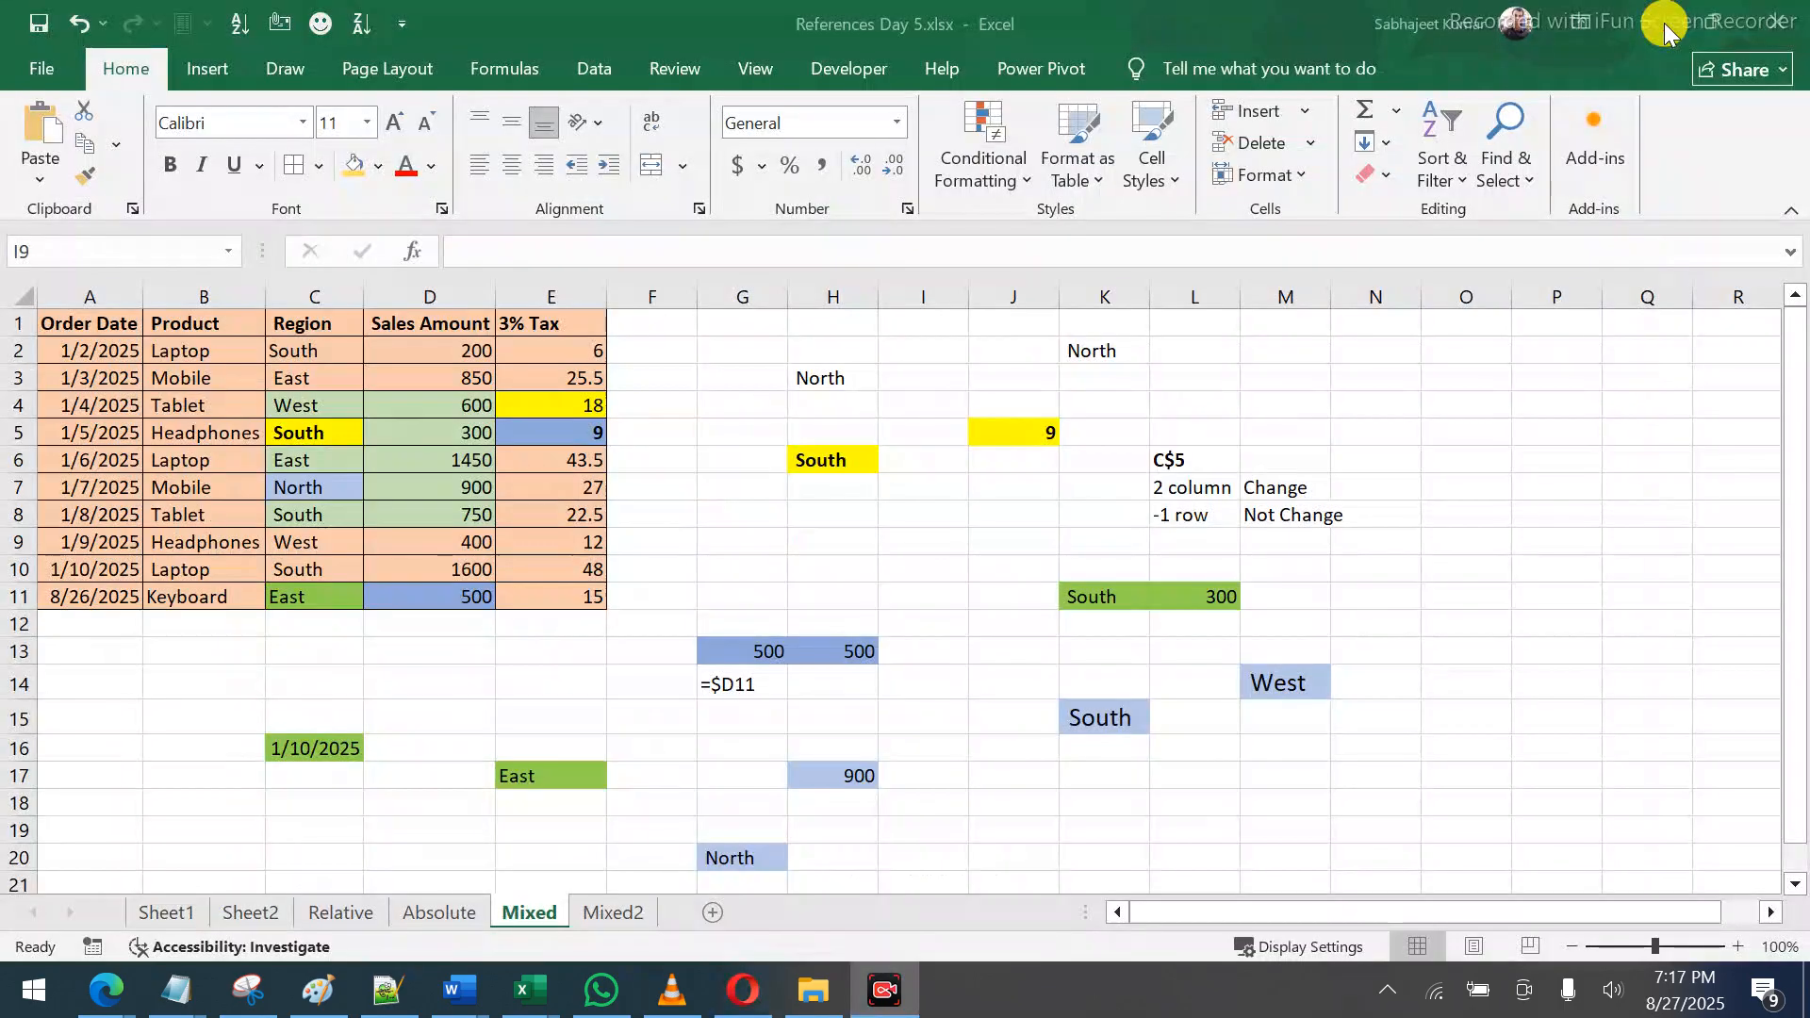
left_click(1665, 23)
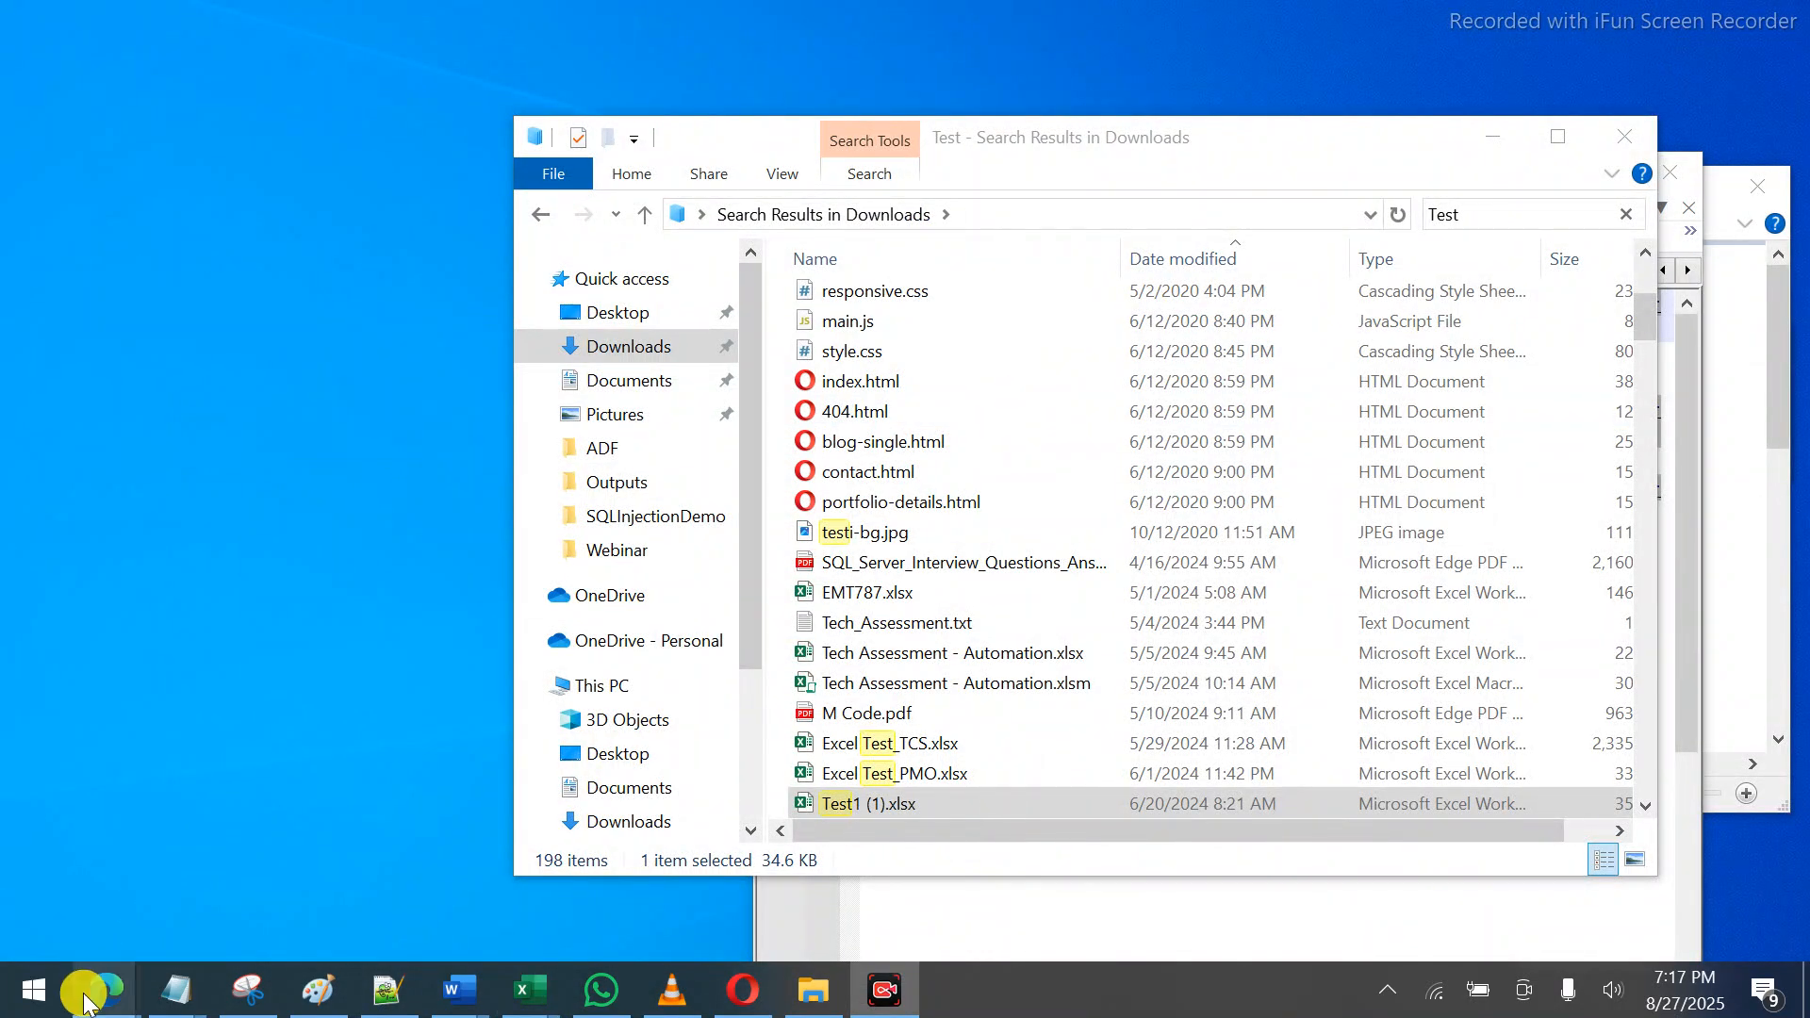
Return to the course page in Edge and highlight the Module 1 topic "Freeze and unfreeze panes and Split"
mouse_move(104, 988)
left_click(110, 907)
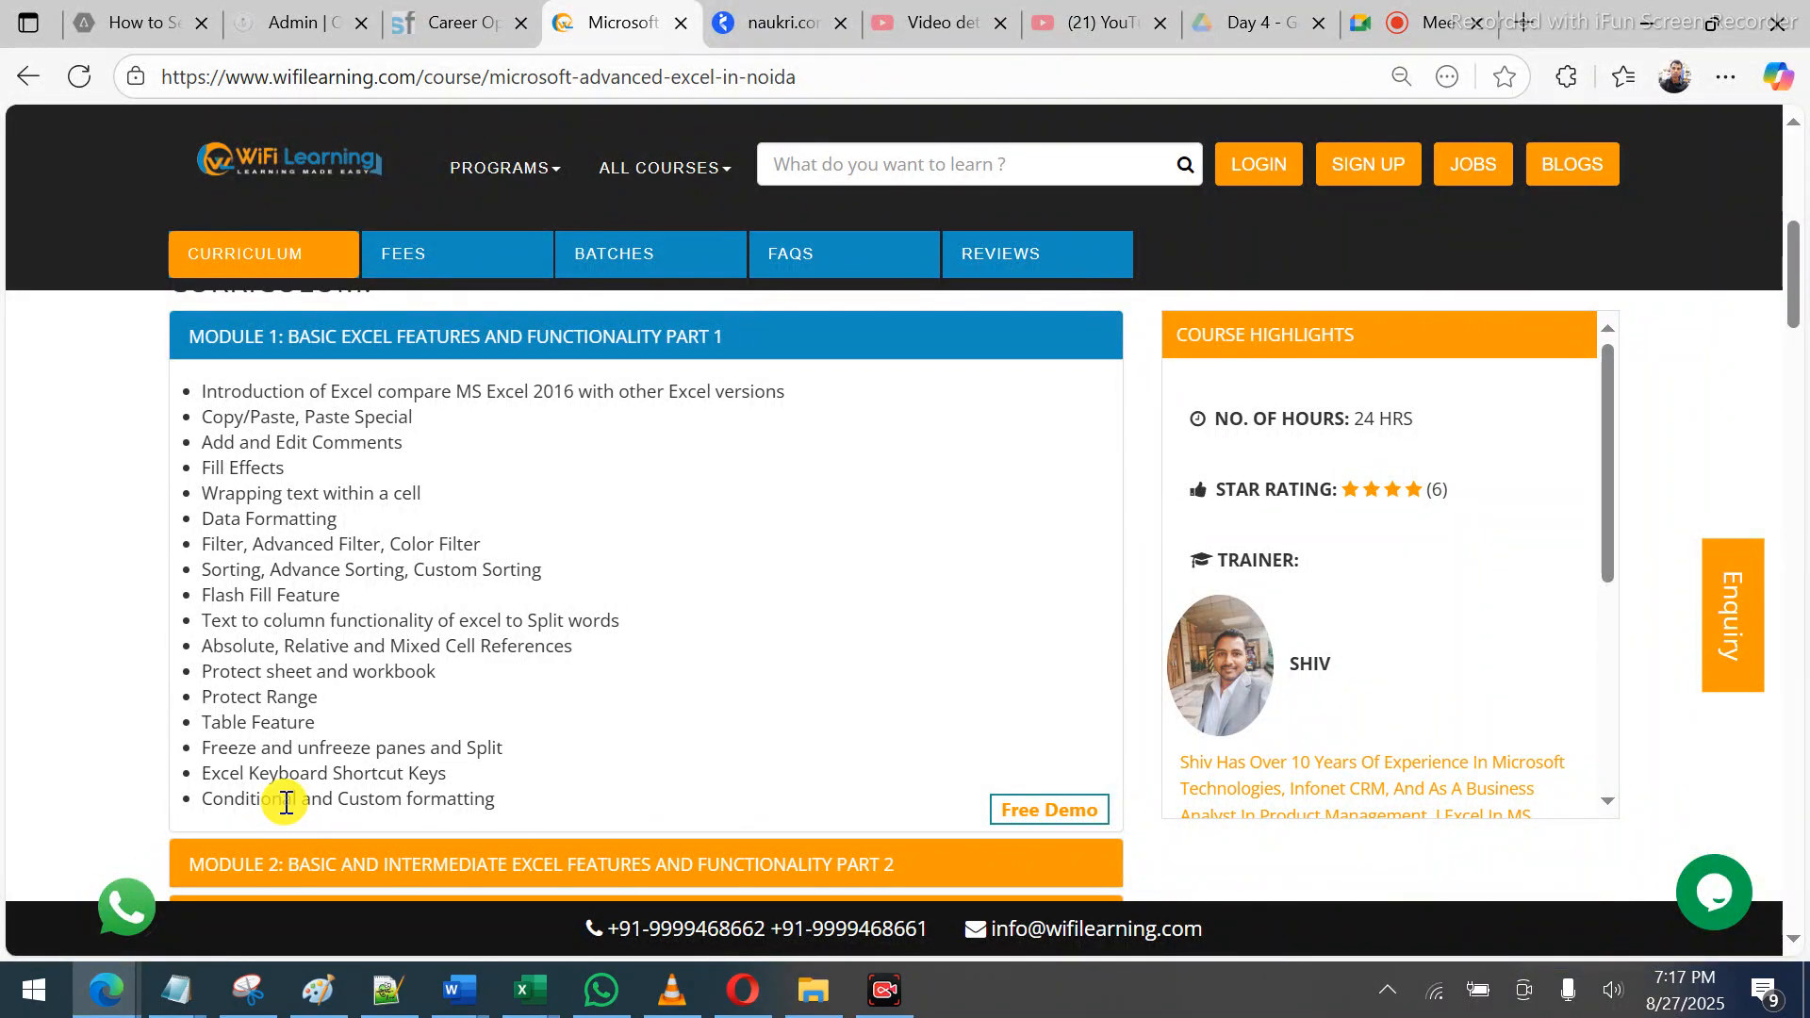
left_click_drag(203, 740, 523, 757)
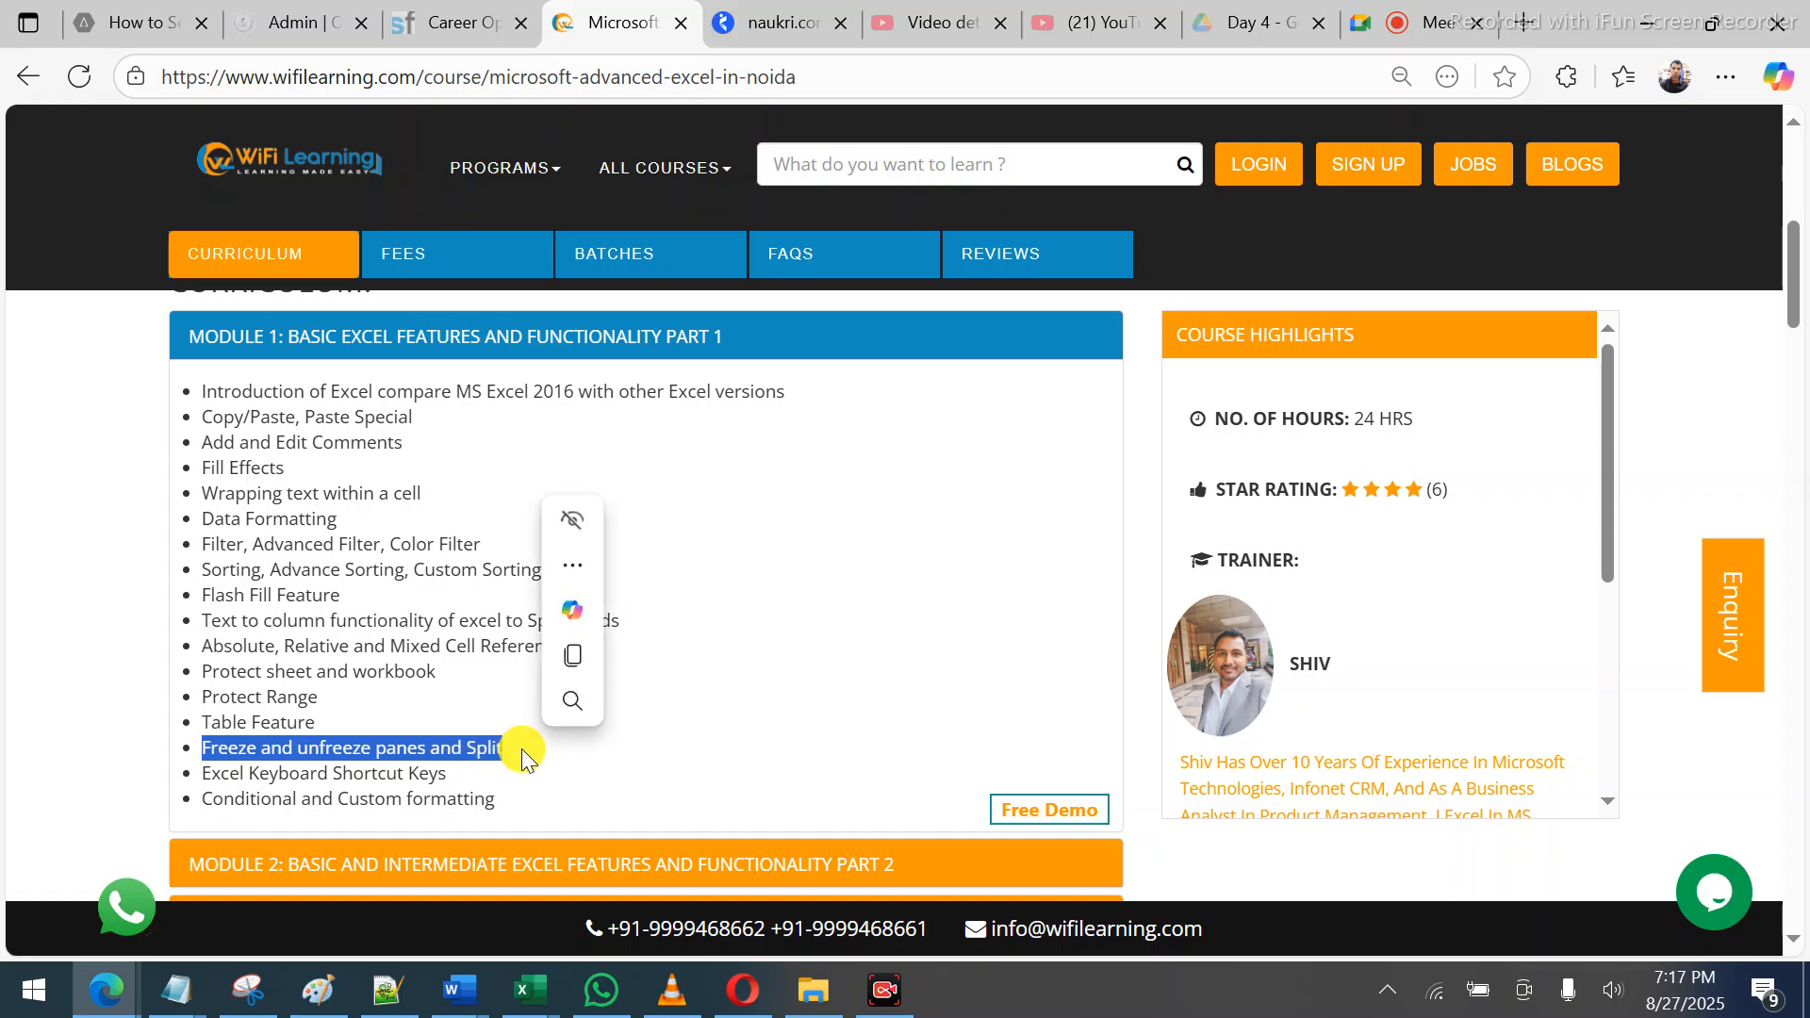
left_click(492, 755)
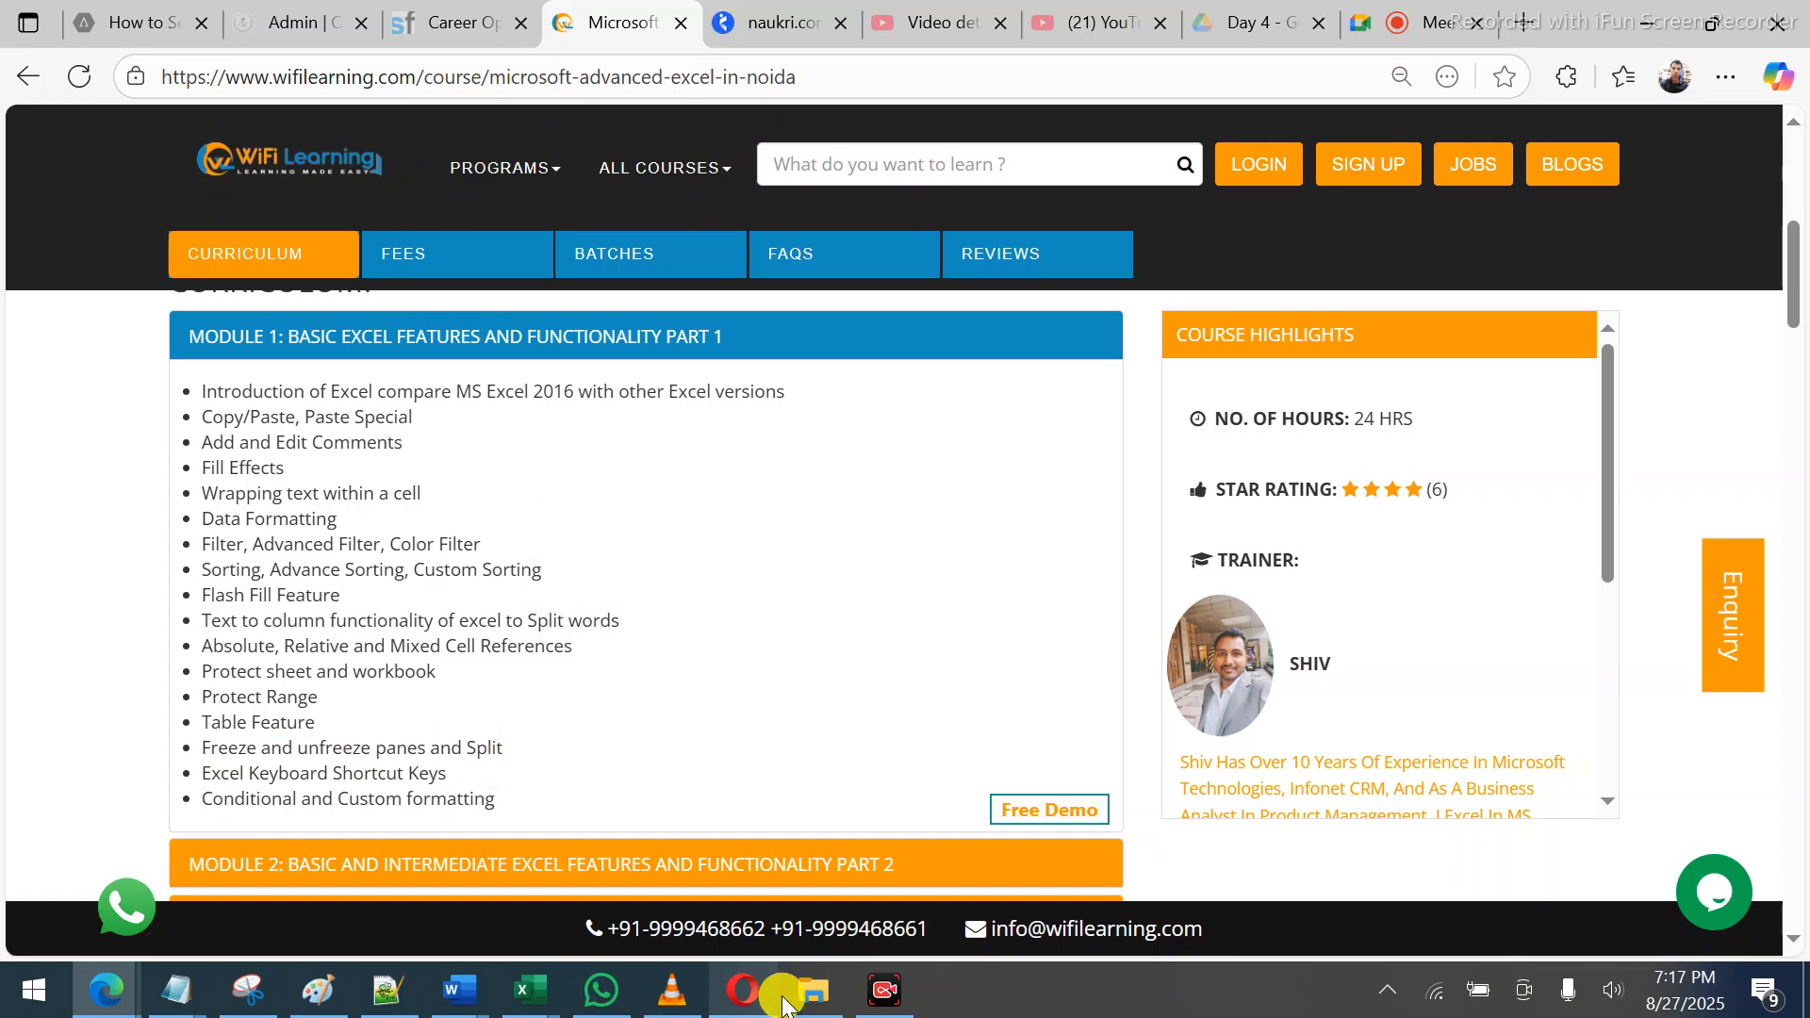
Switch to References Day 5.xlsx in Excel and look through its Absolute, Relative, Sheet2, Sheet1, Mixed2 and Mixed sheets
mouse_move(522, 997)
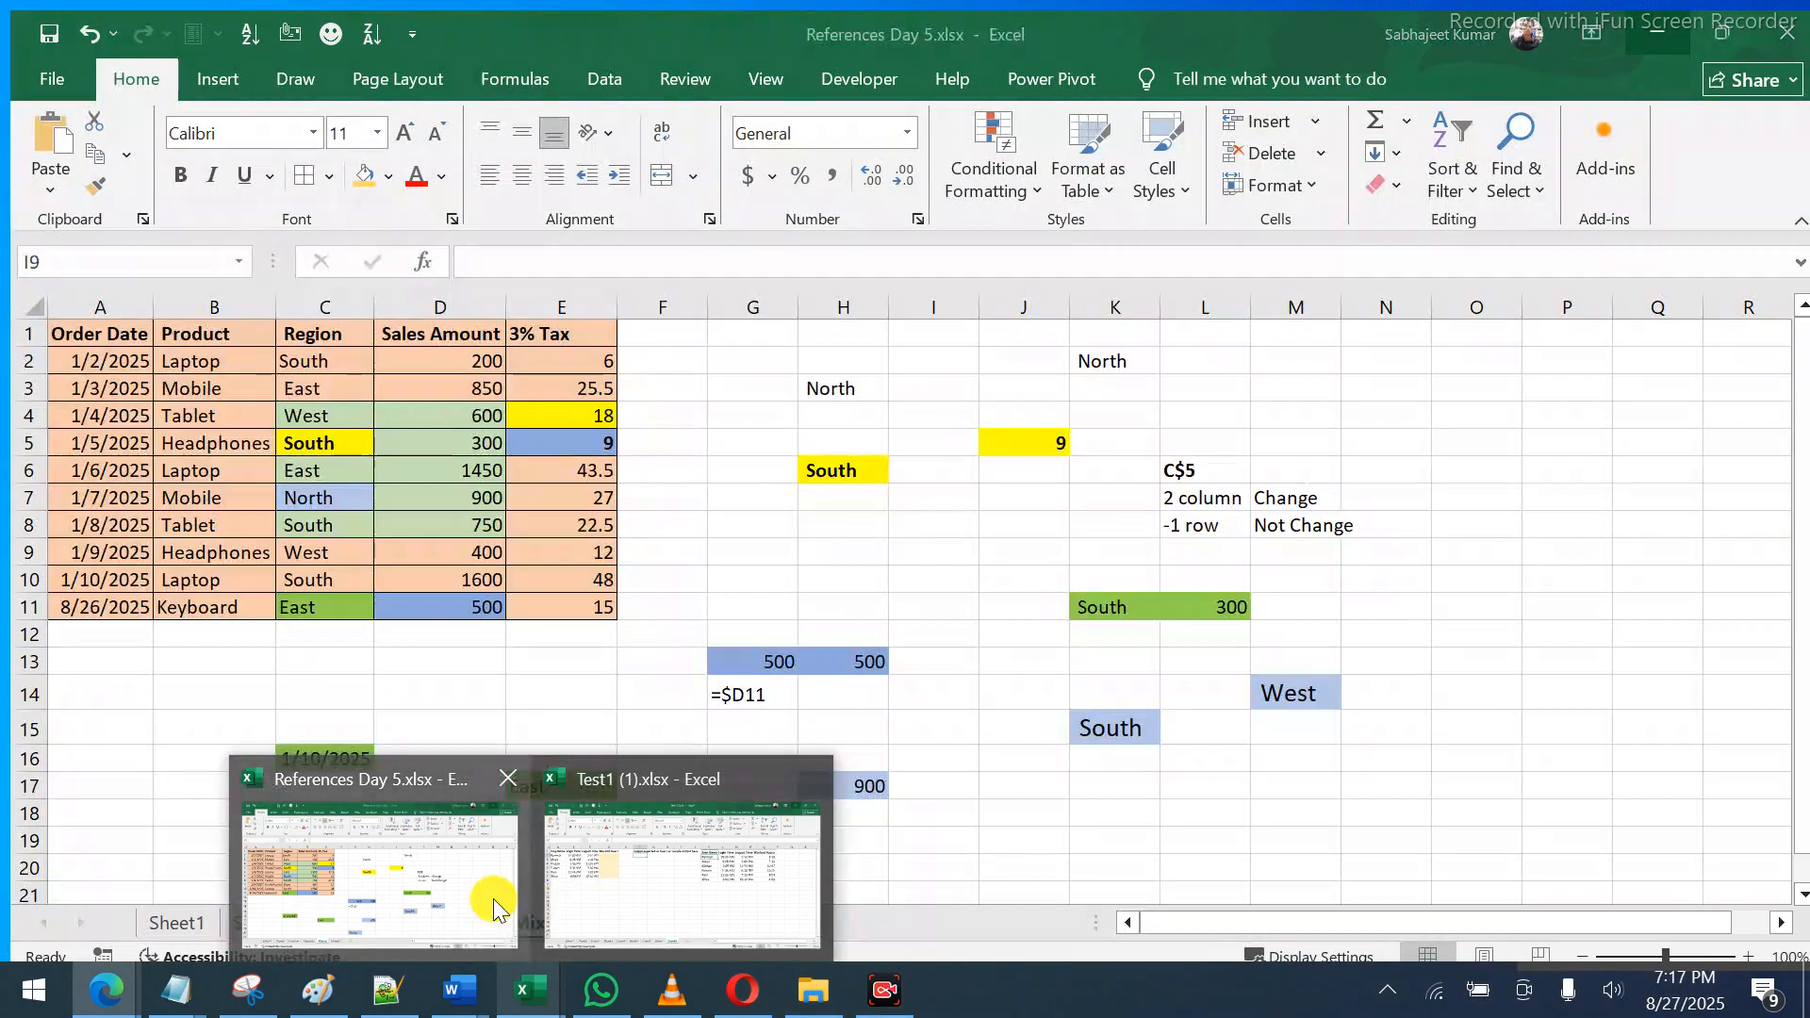
left_click(497, 910)
left_click(436, 913)
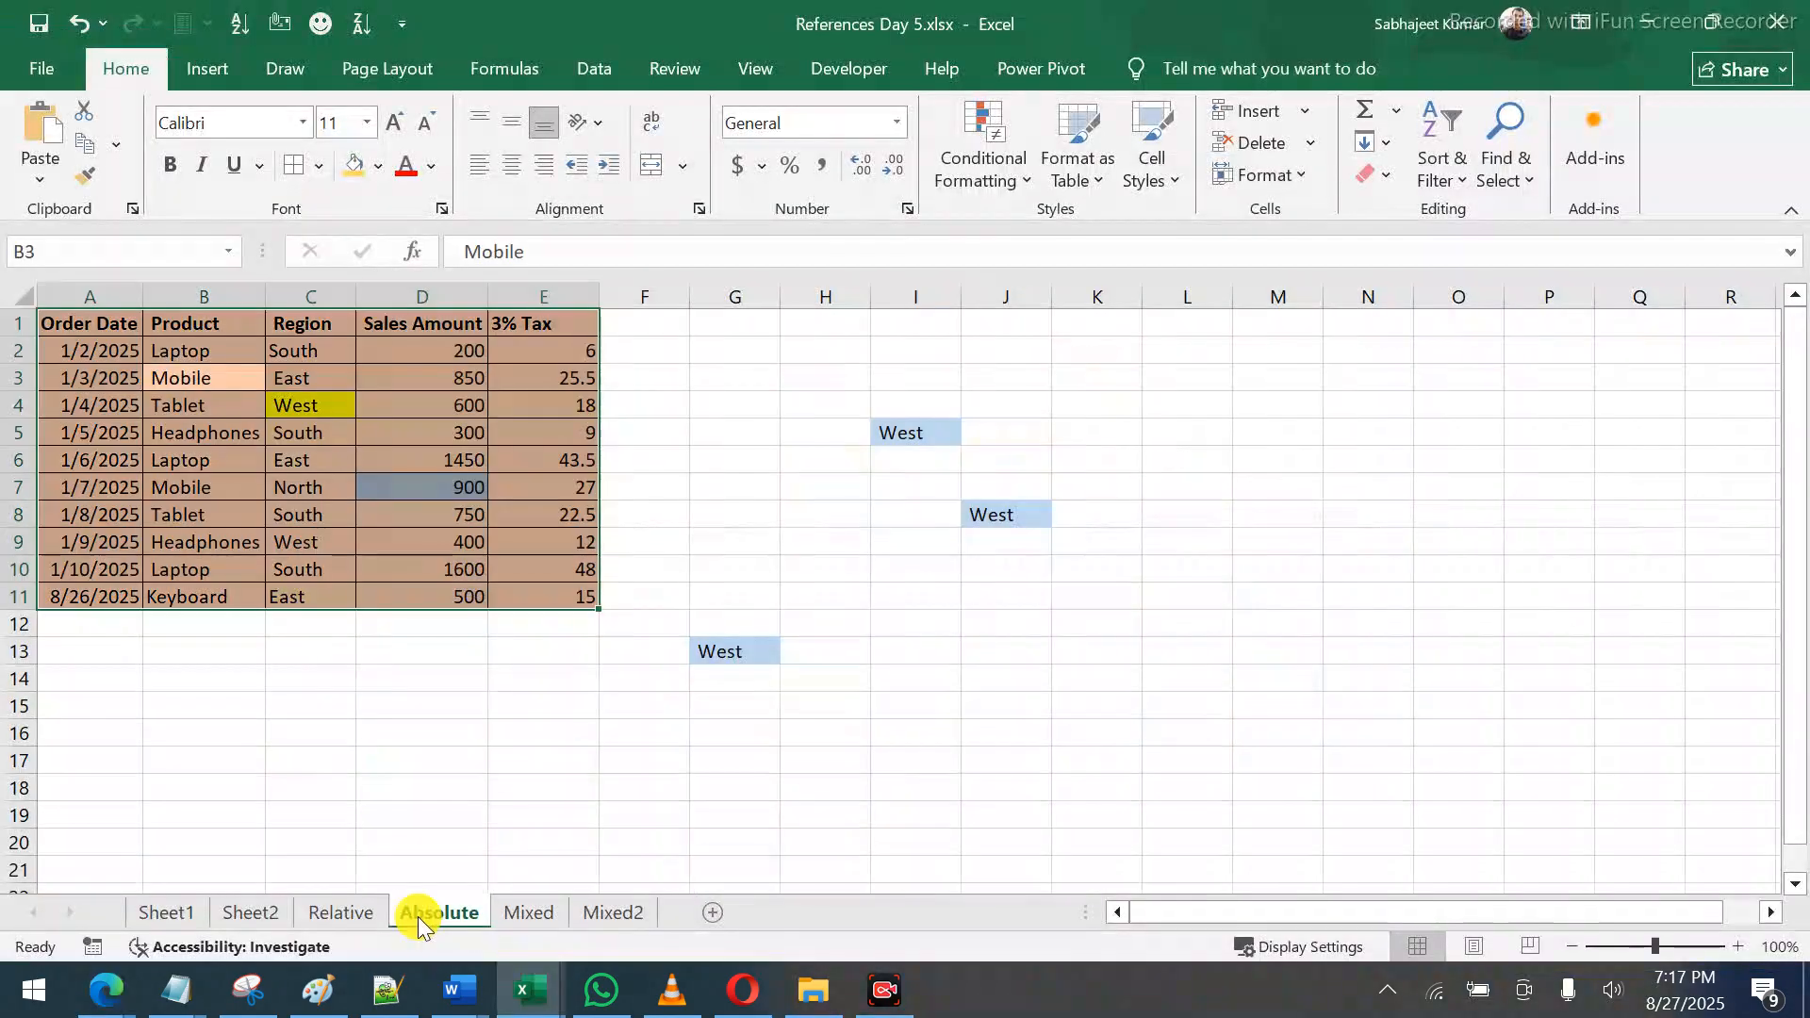
left_click(330, 913)
left_click(247, 913)
left_click(186, 917)
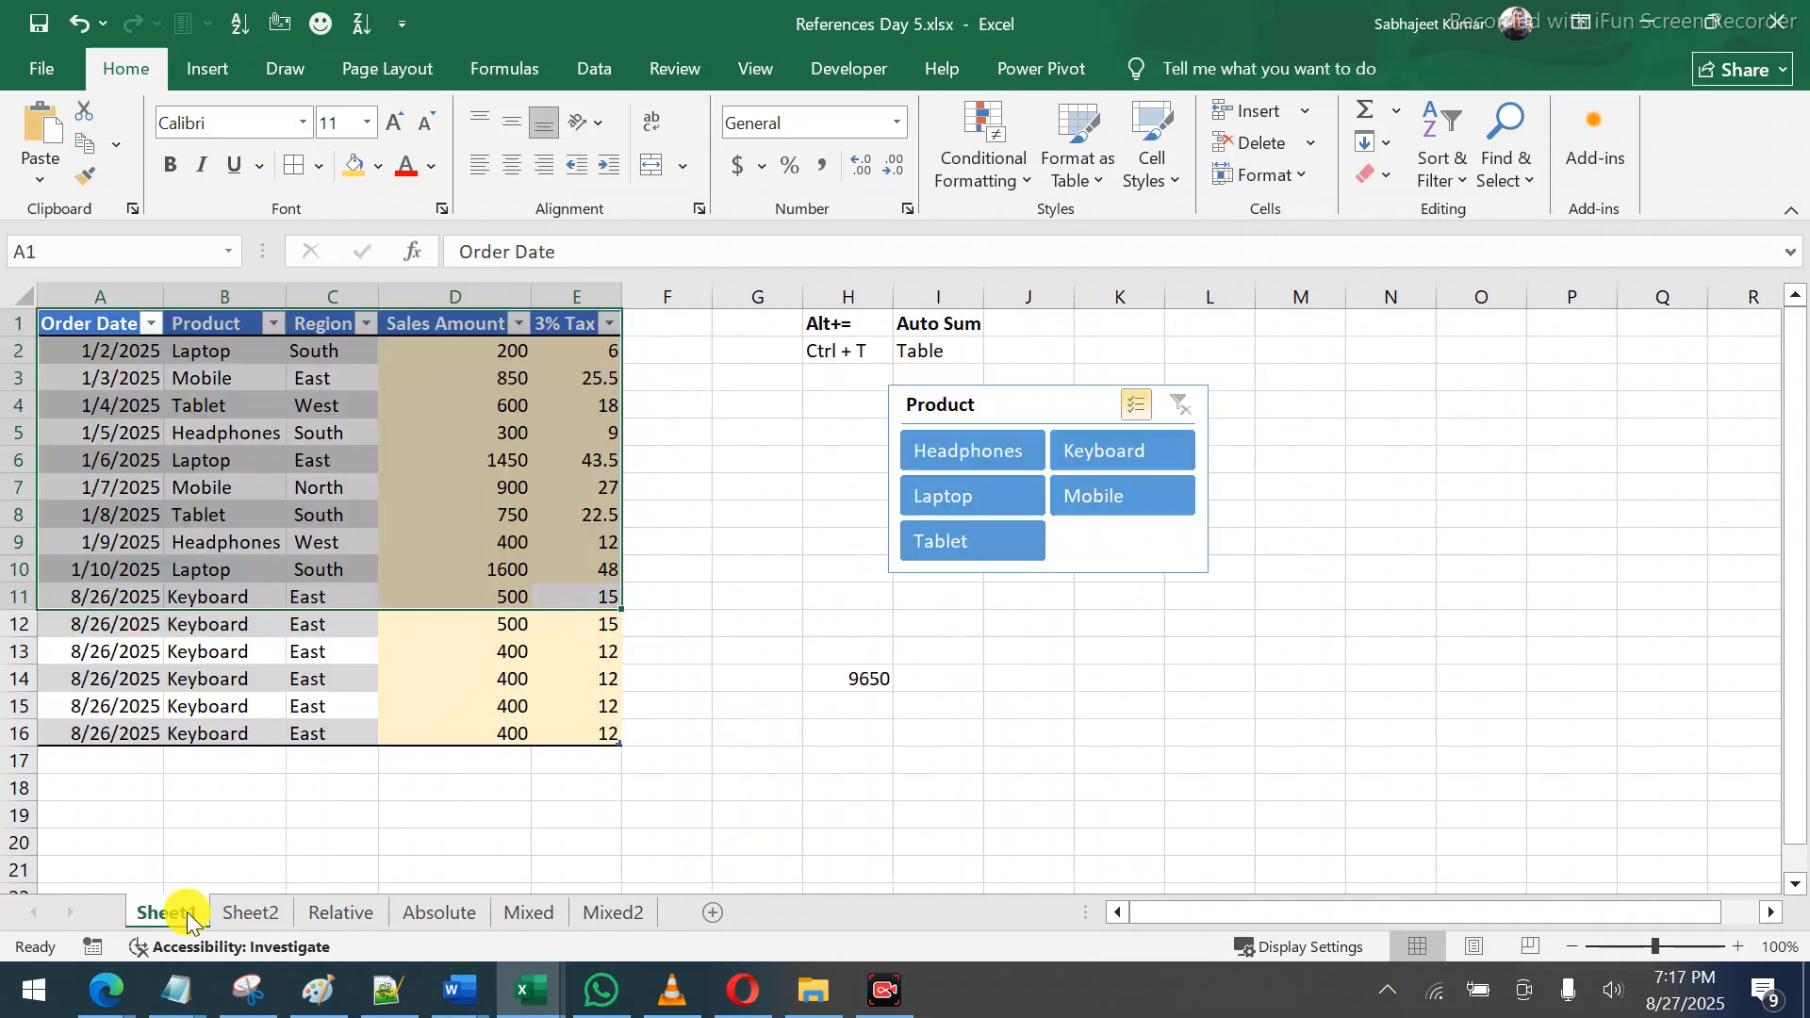
left_click(608, 917)
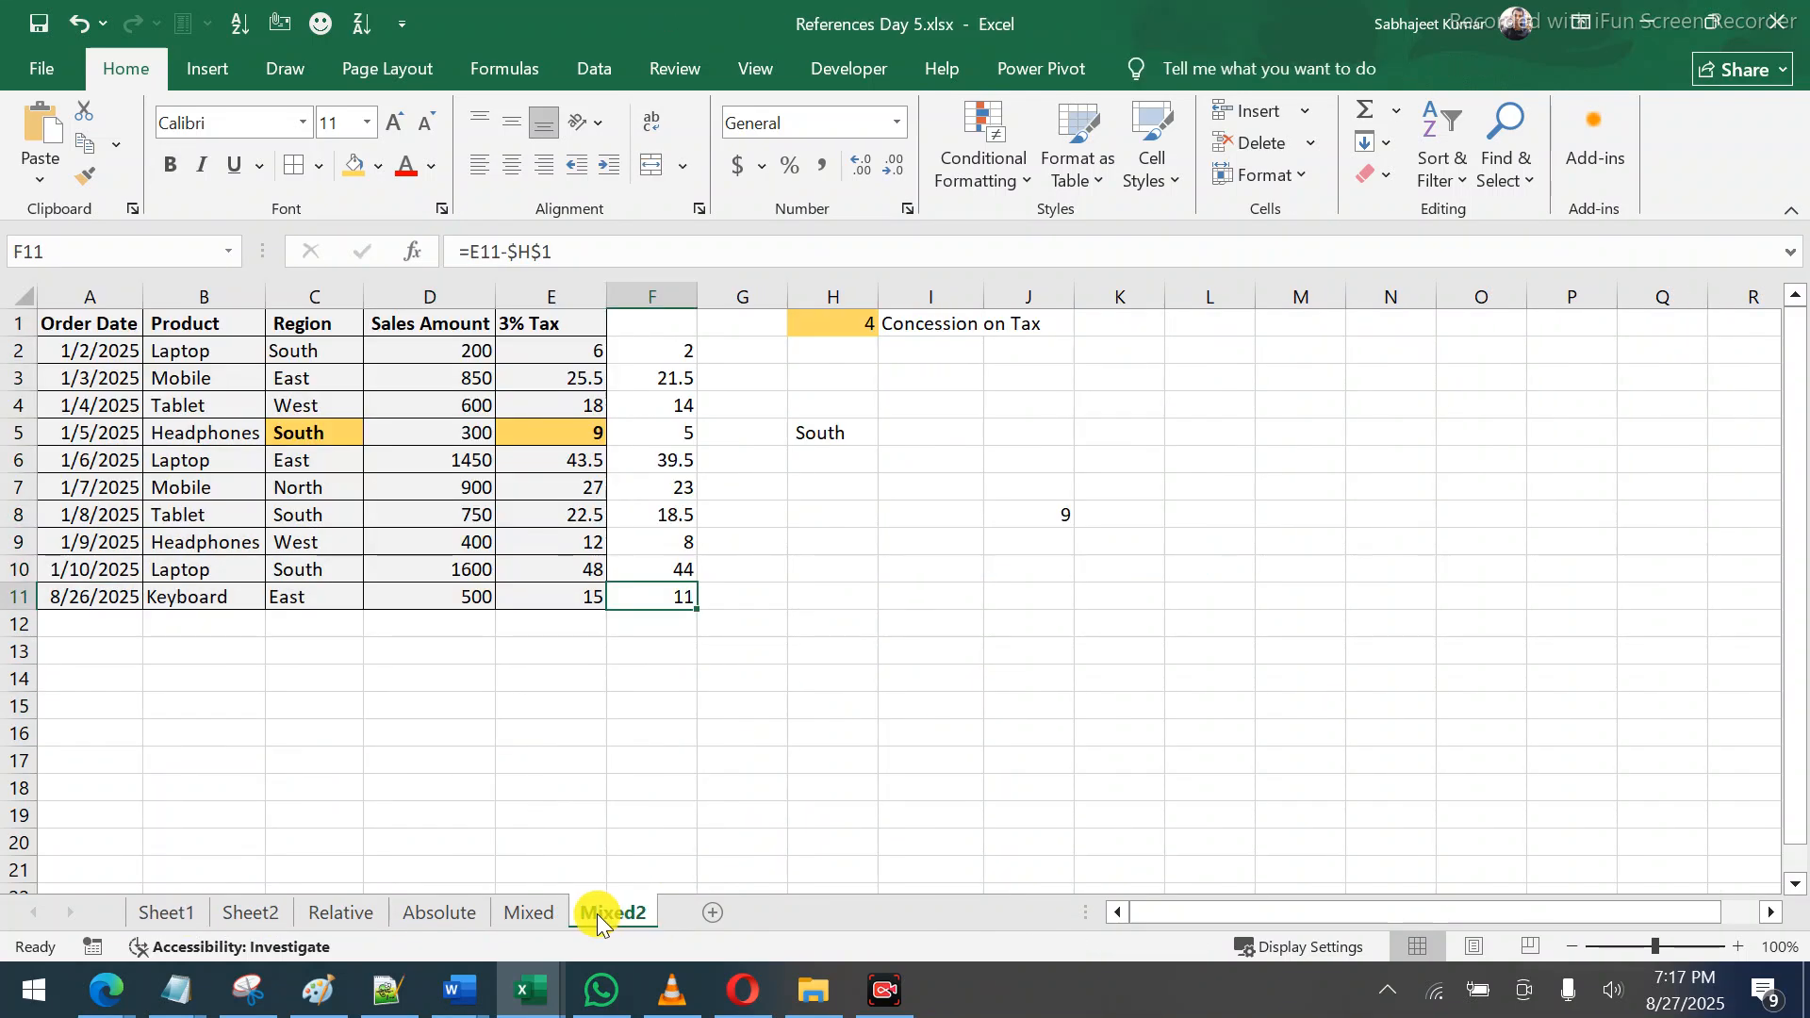
left_click(558, 912)
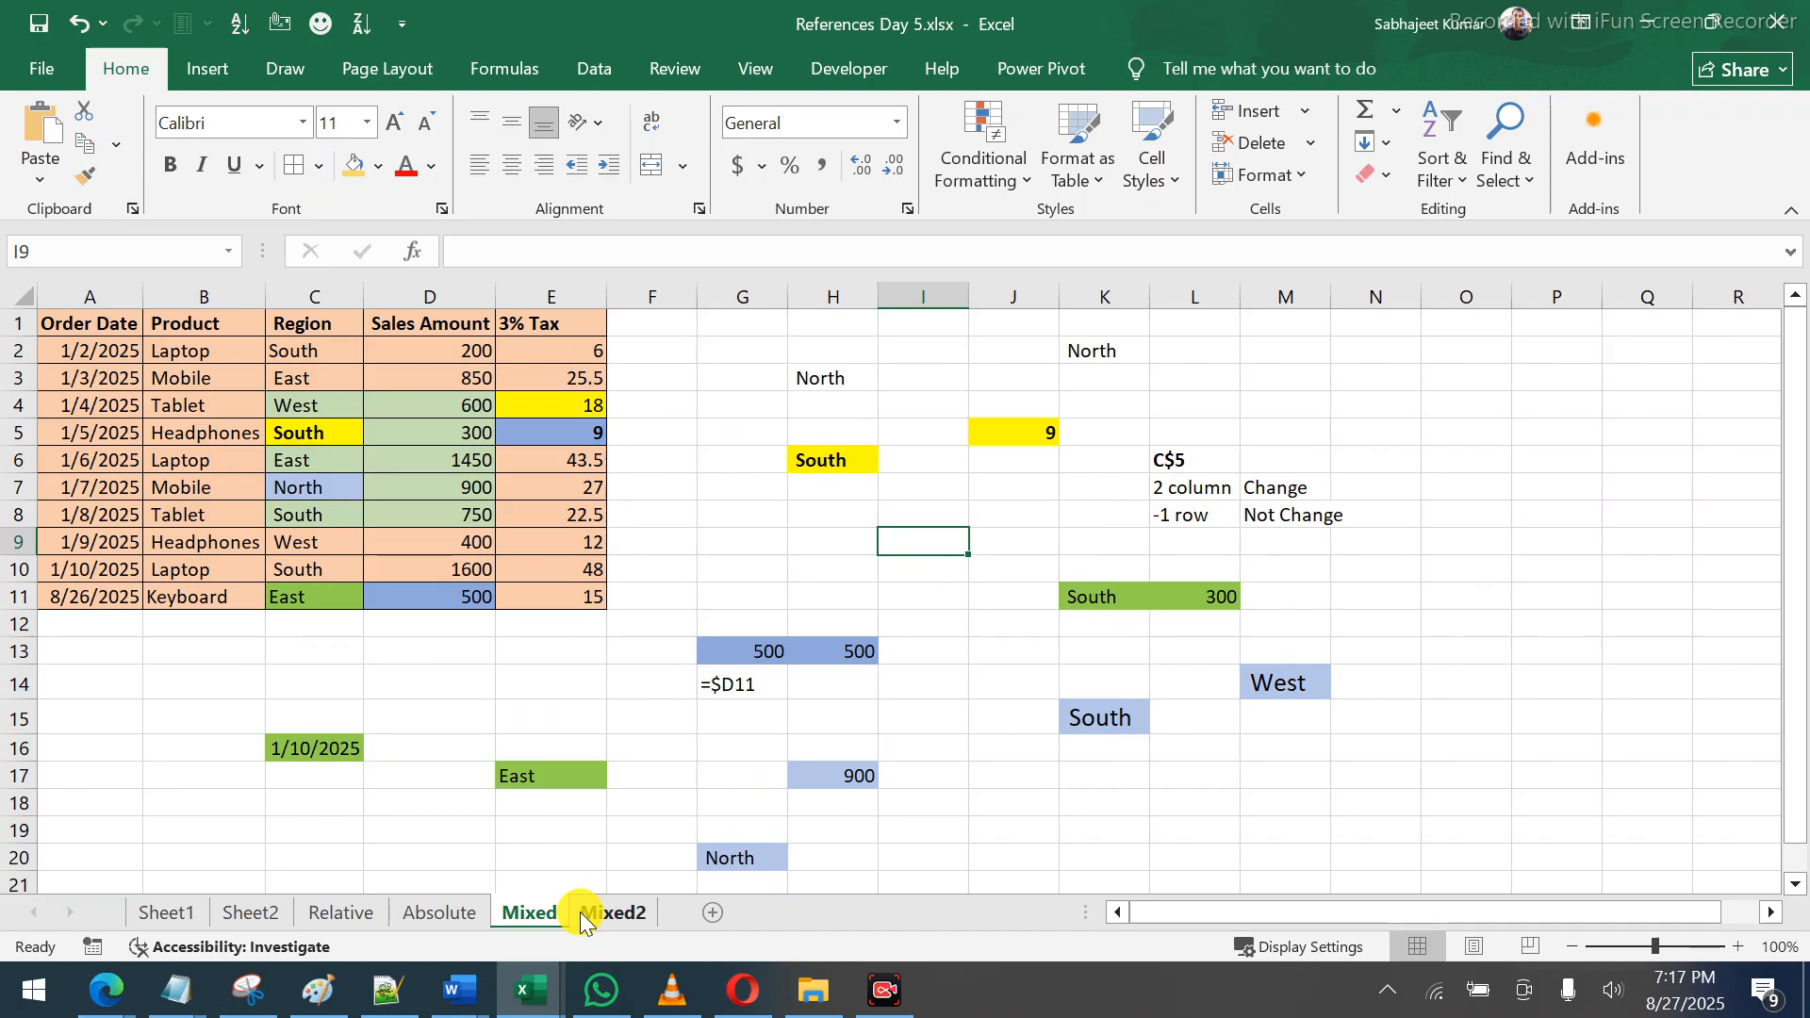
left_click(703, 826)
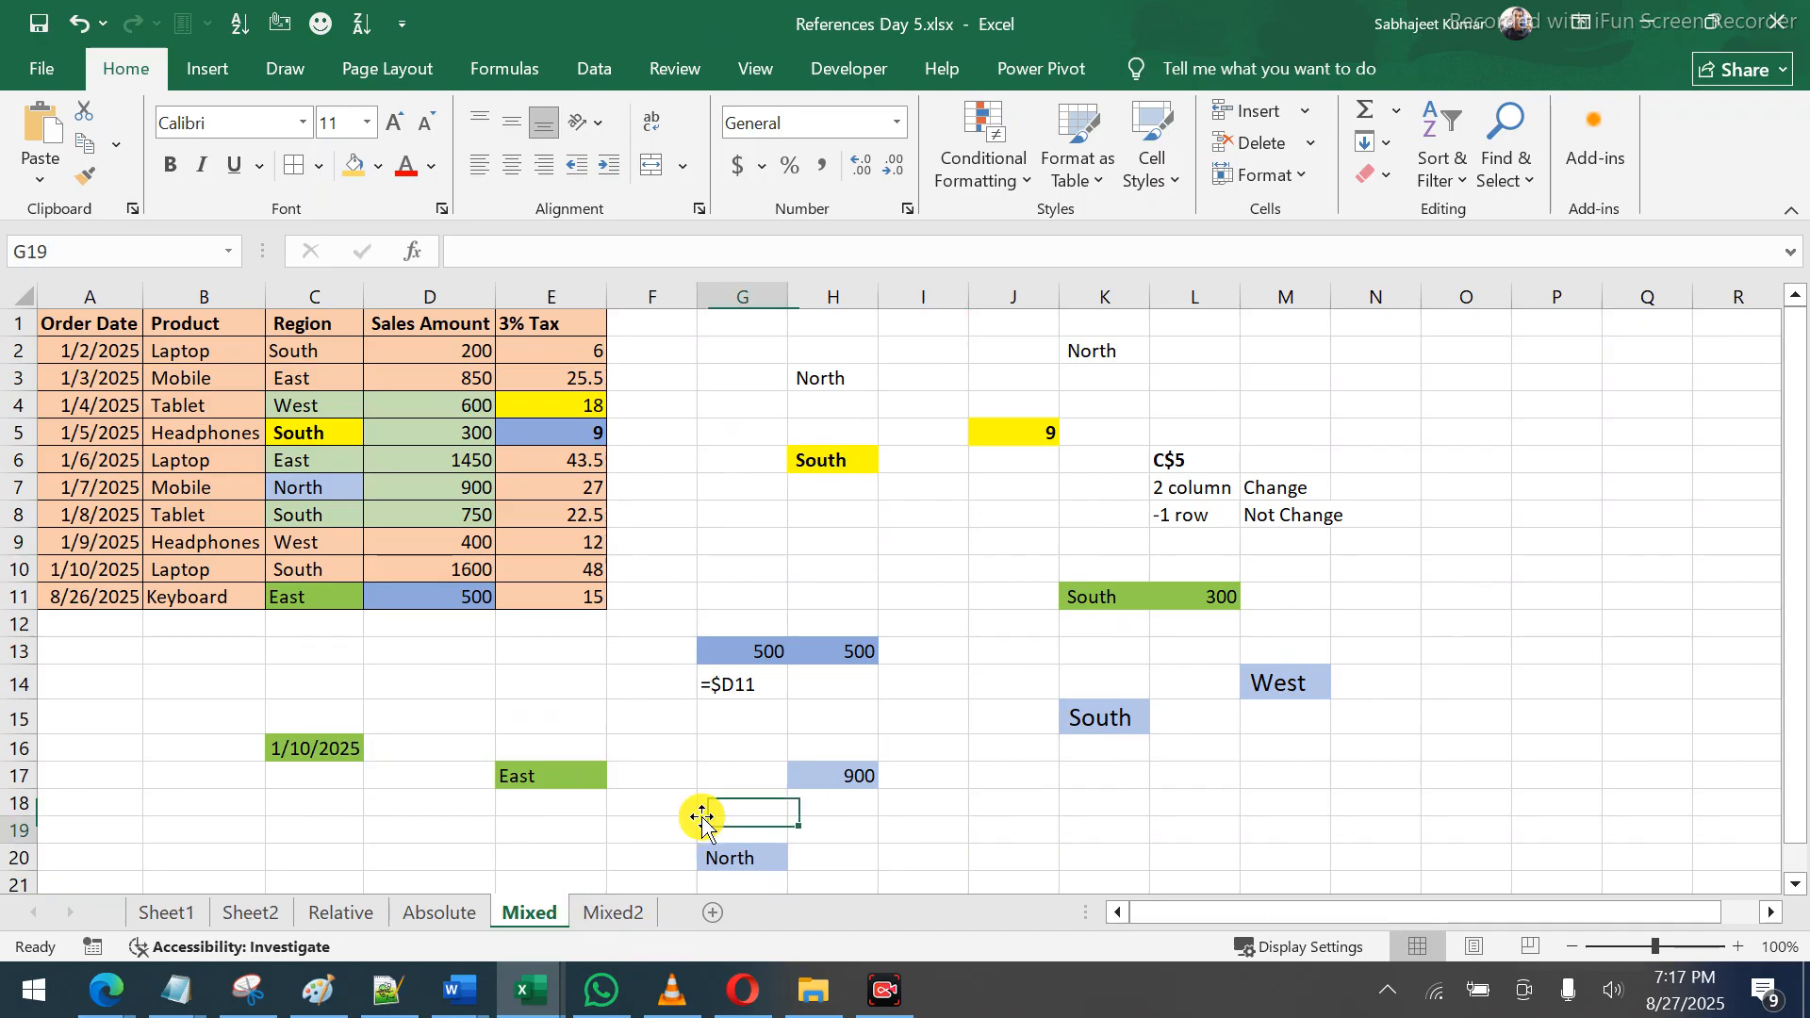
Create a blank workbook and browse to the Downloads folder for an existing workbook to open
key("ctrl+n")
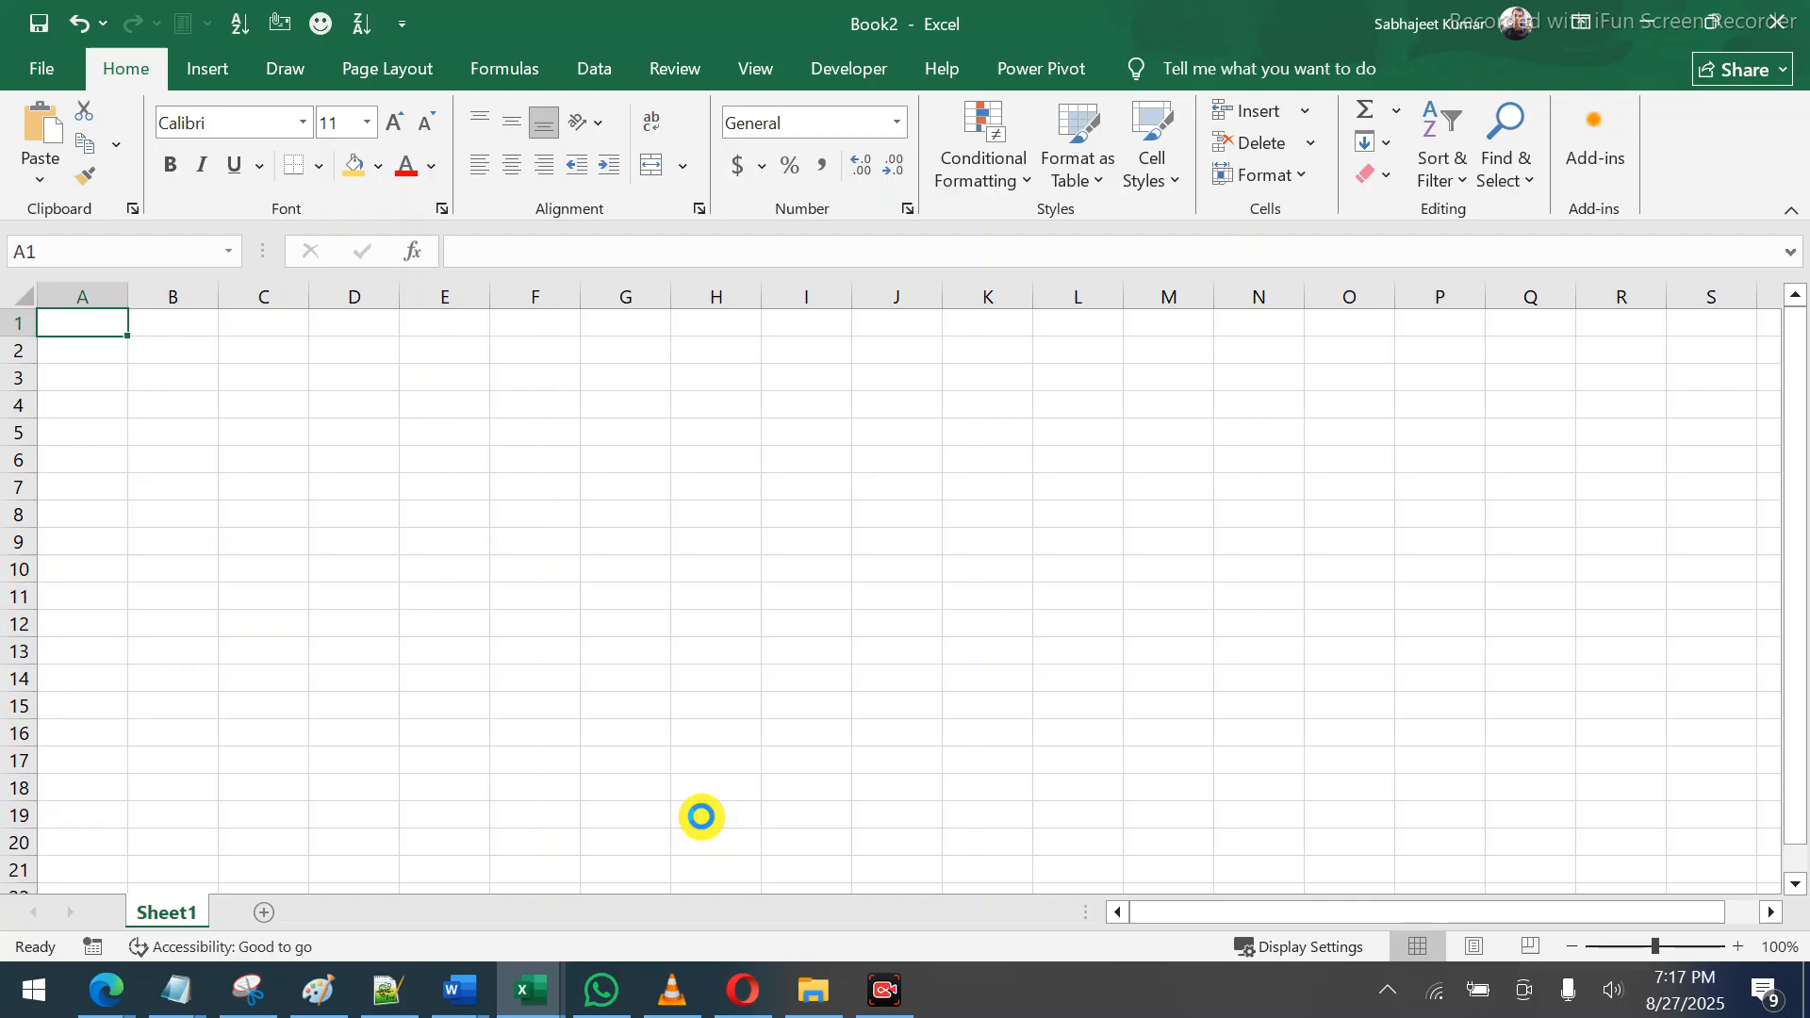
key("ctrl+o")
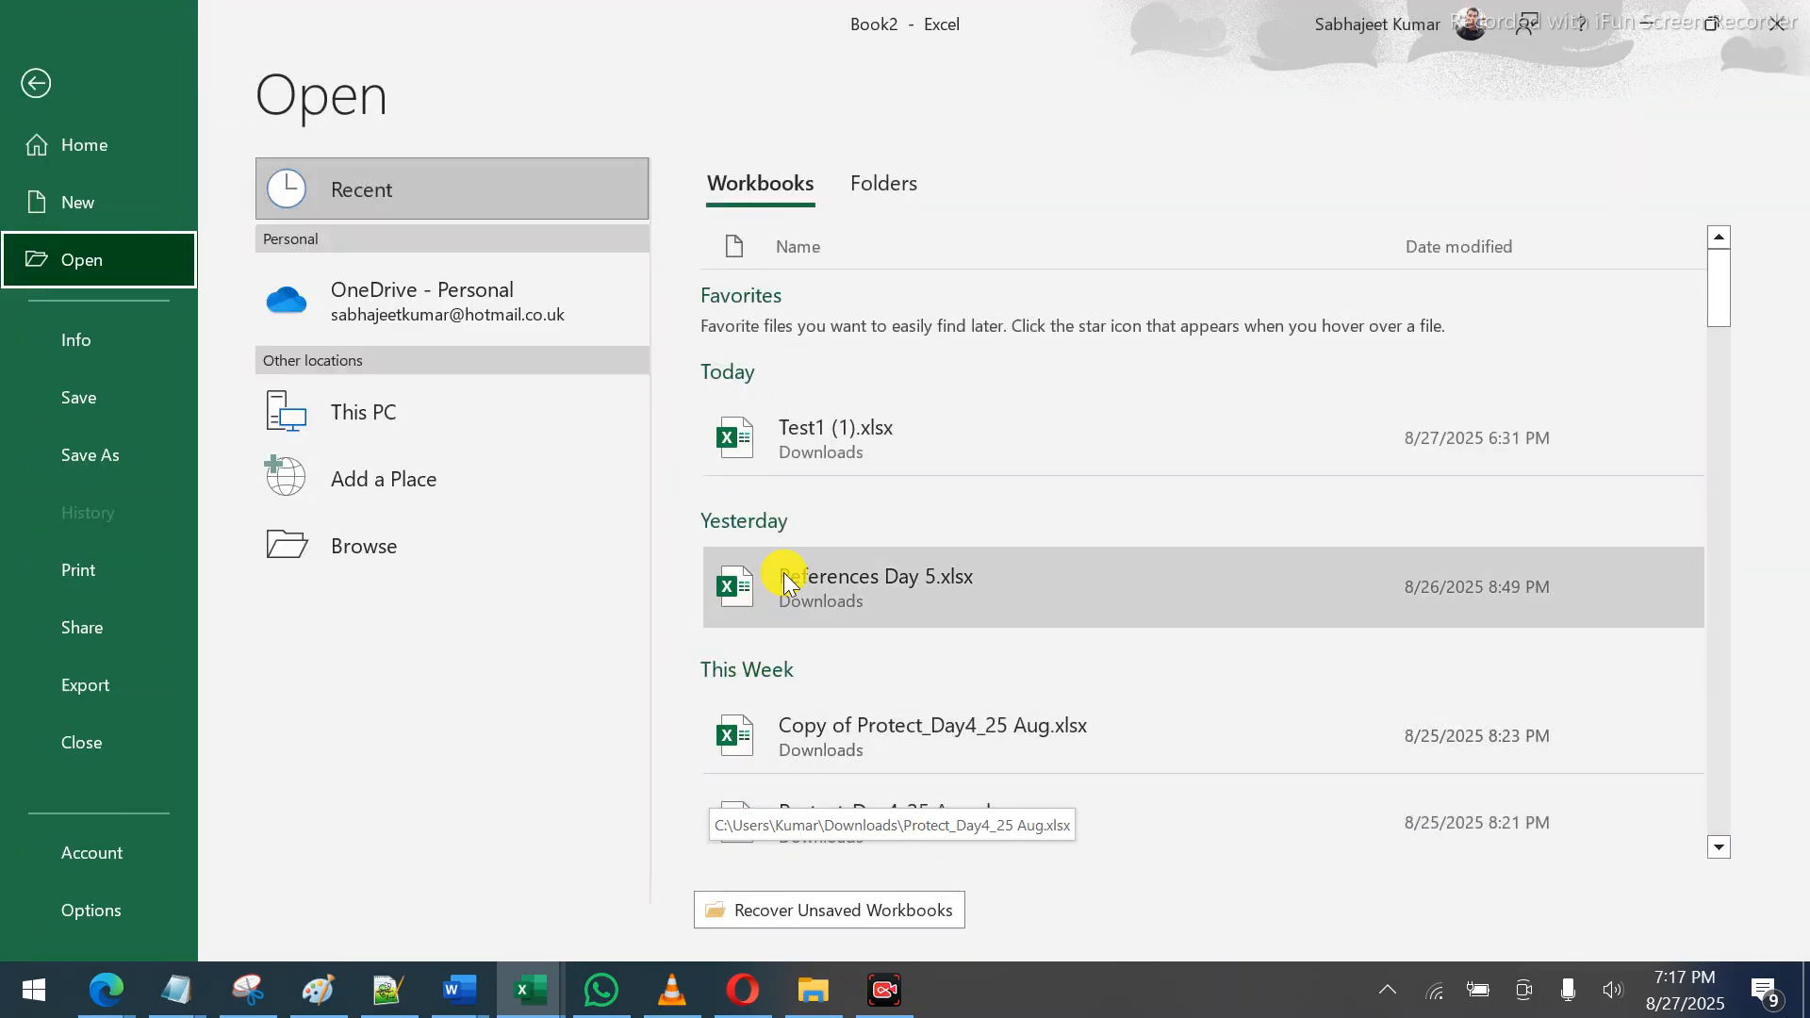
left_click(795, 899)
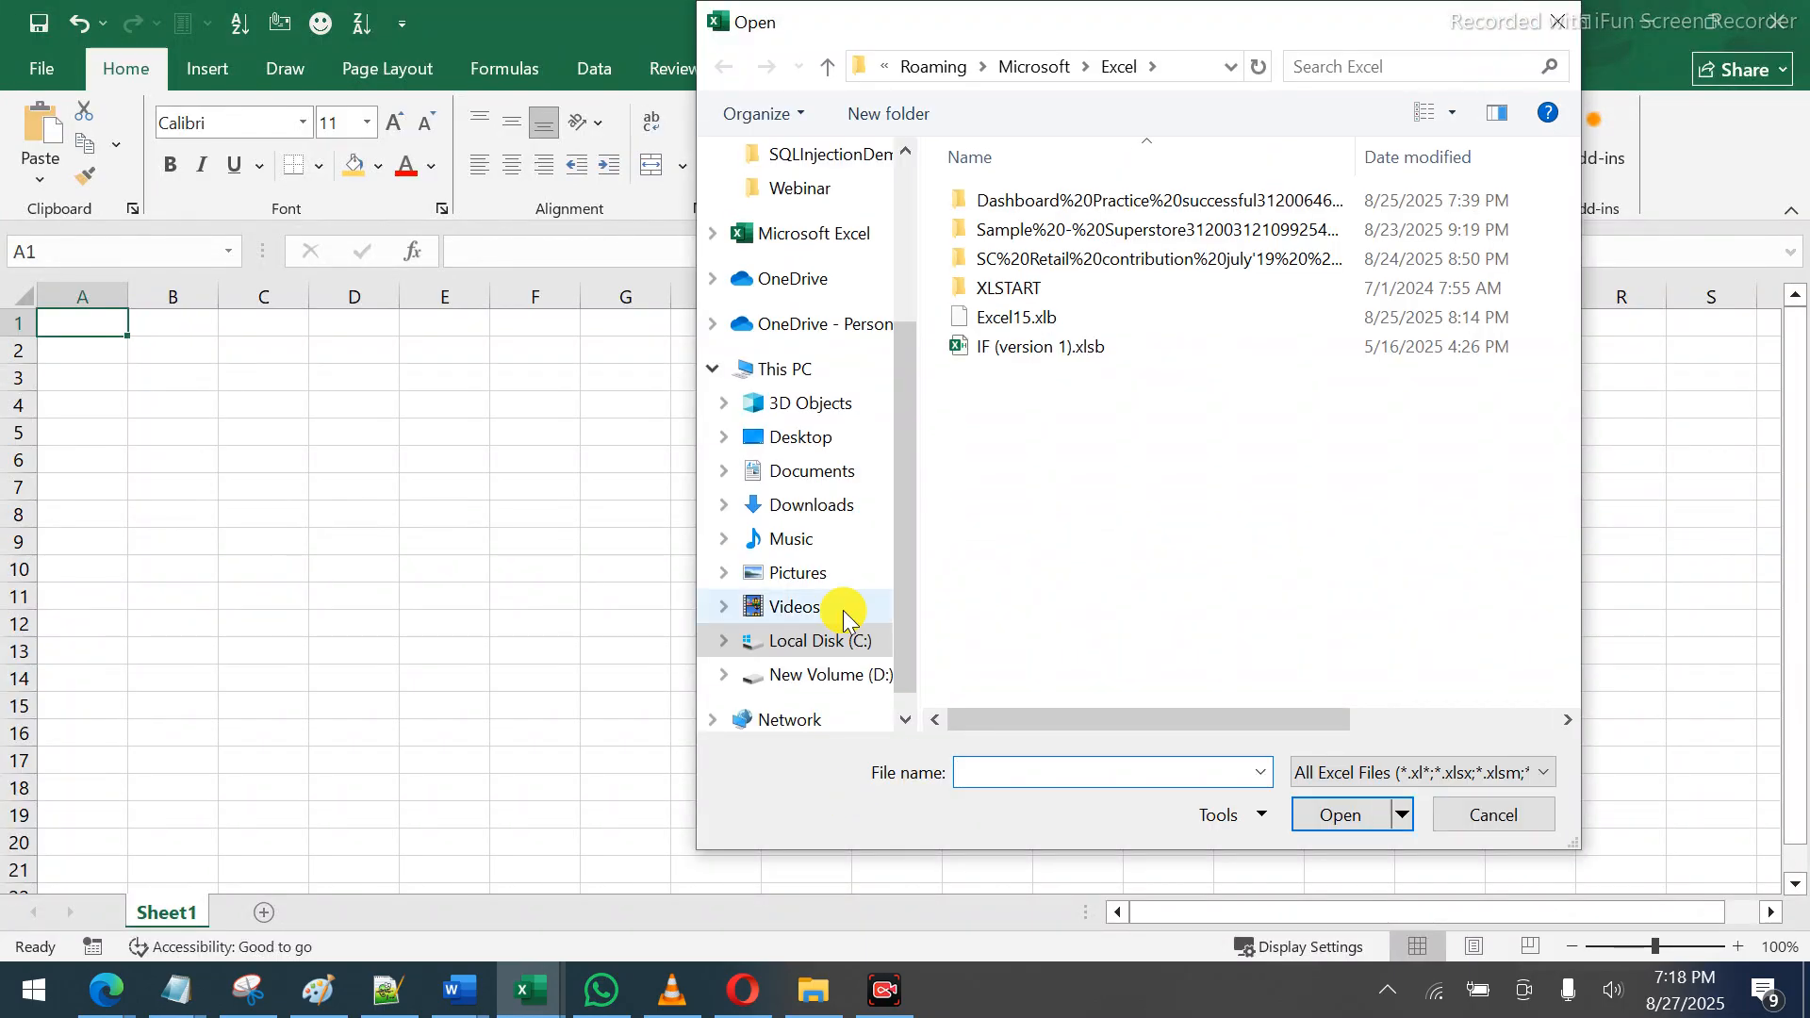
left_click(808, 504)
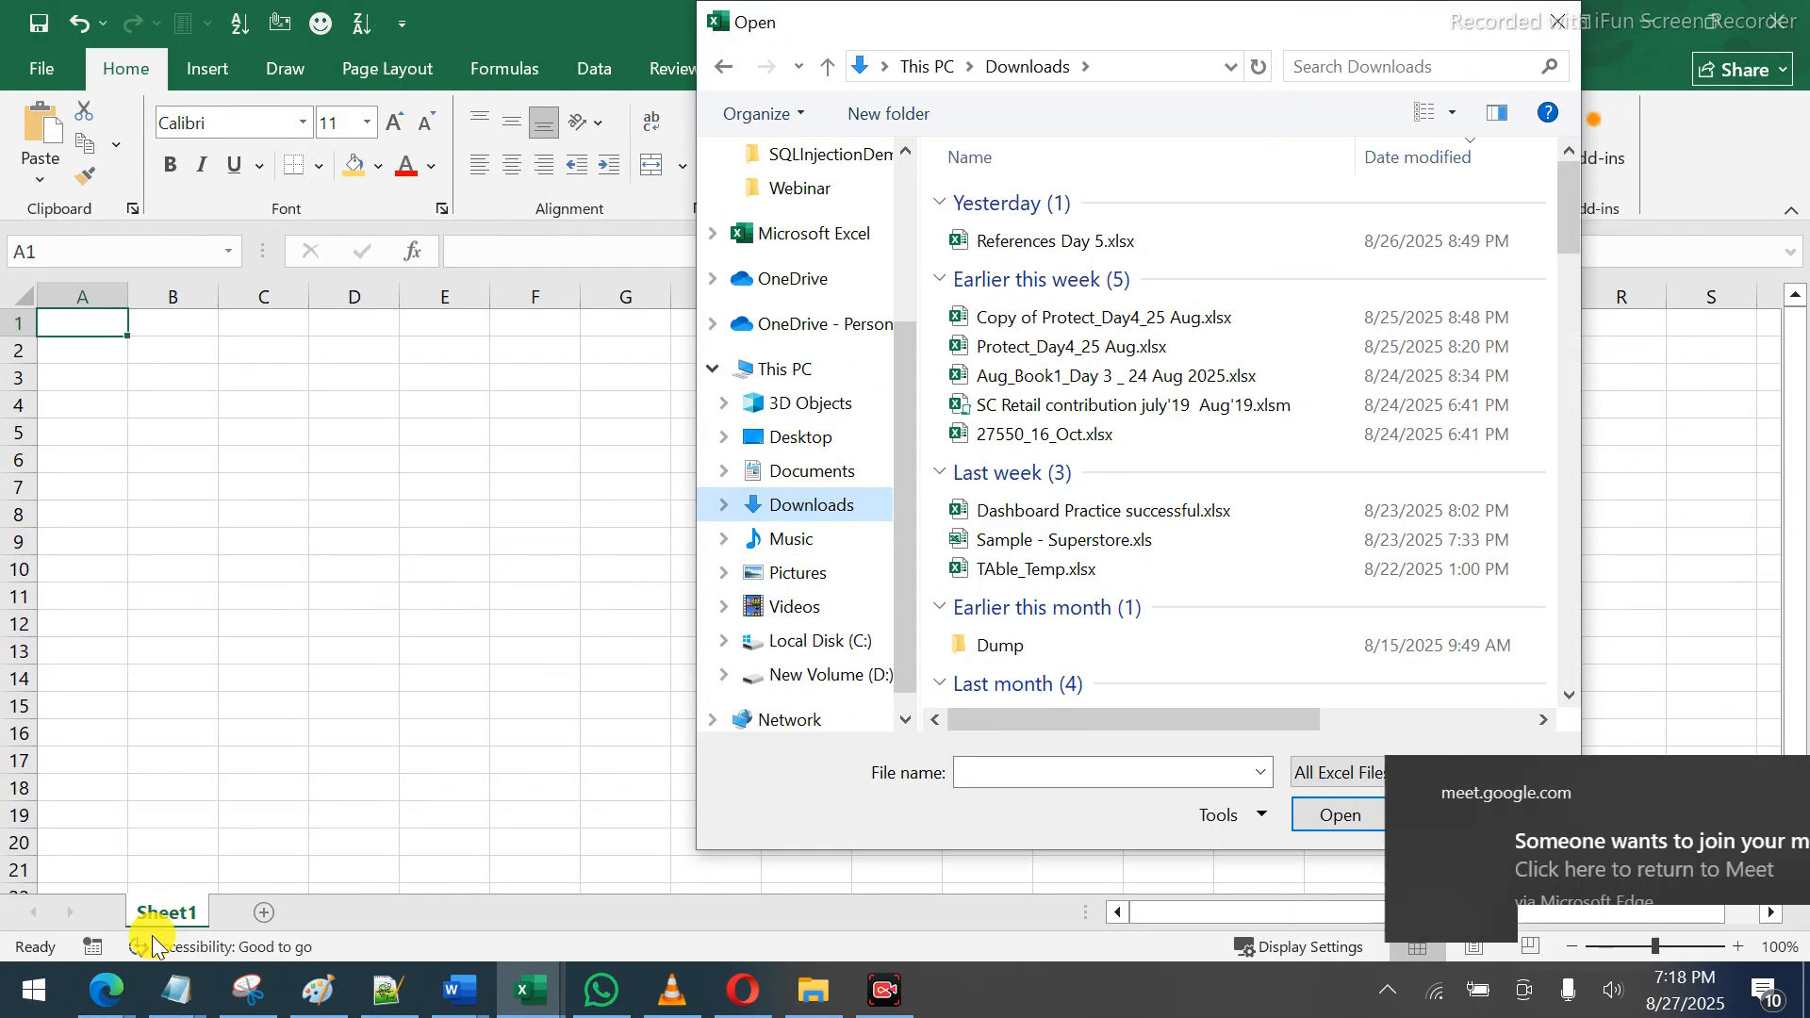
Switch to the Google Meet call and admit everyone waiting to join
left_click(1495, 848)
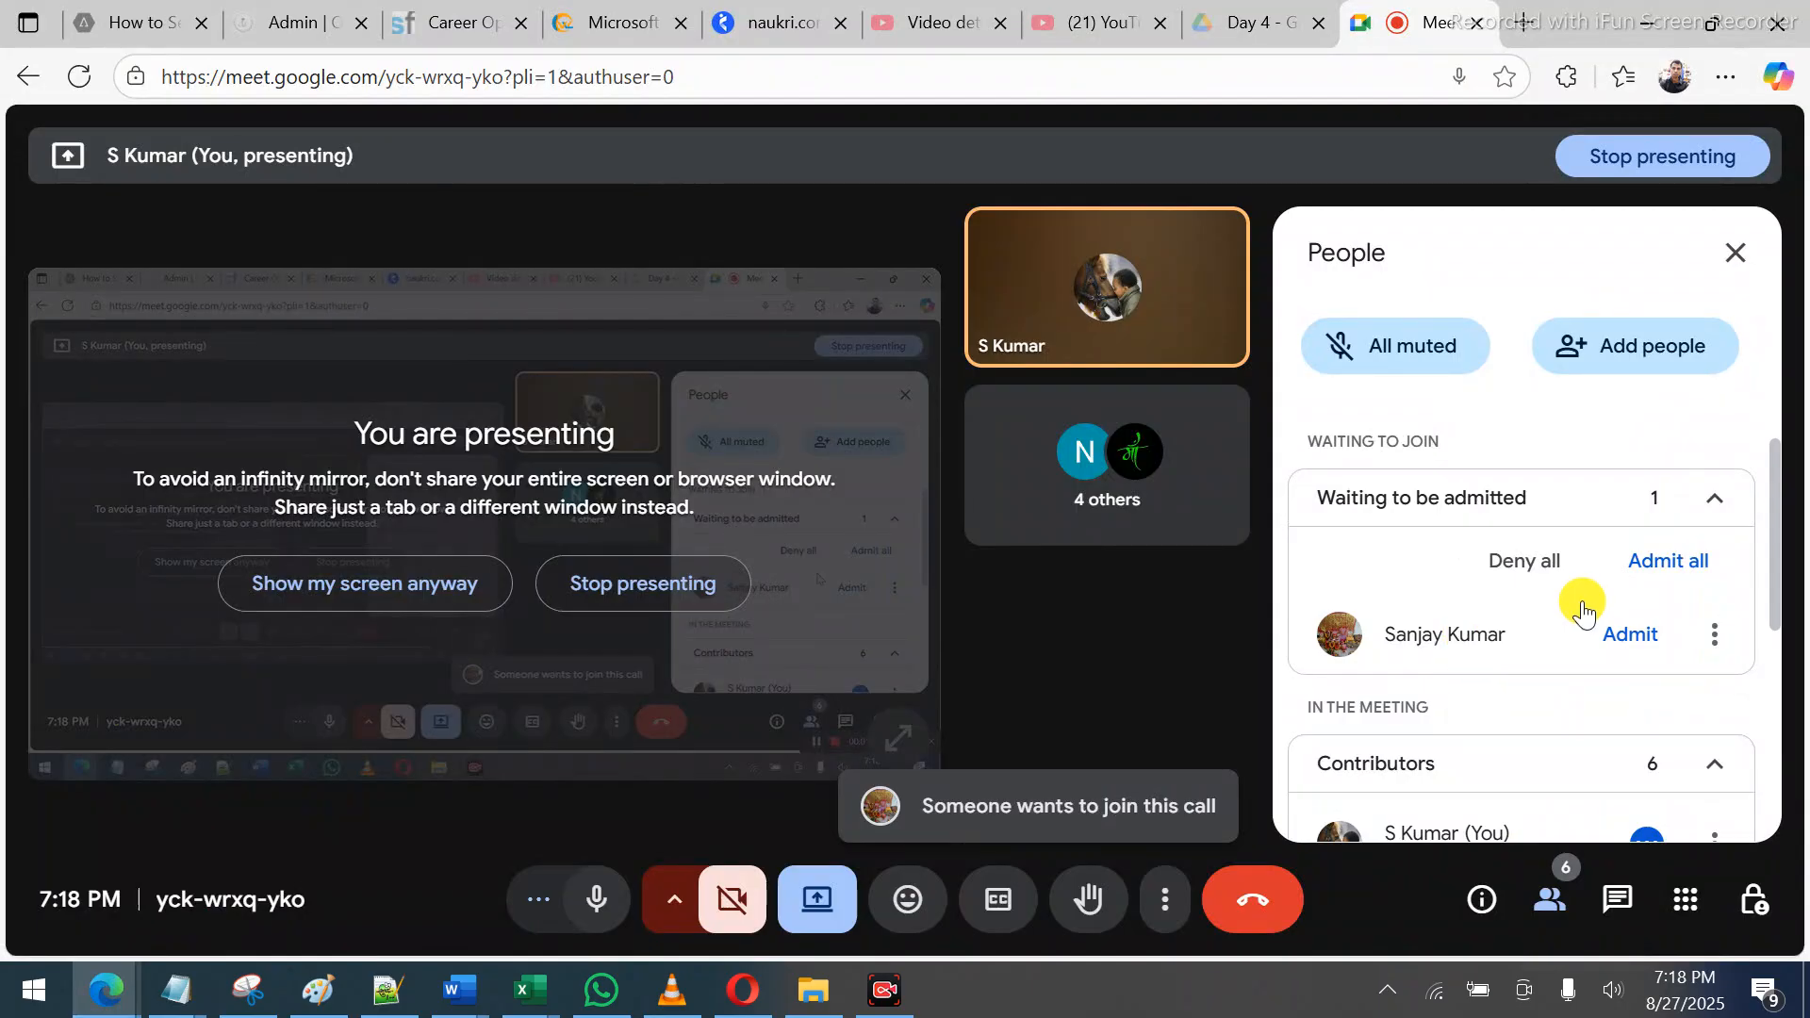
left_click(1645, 565)
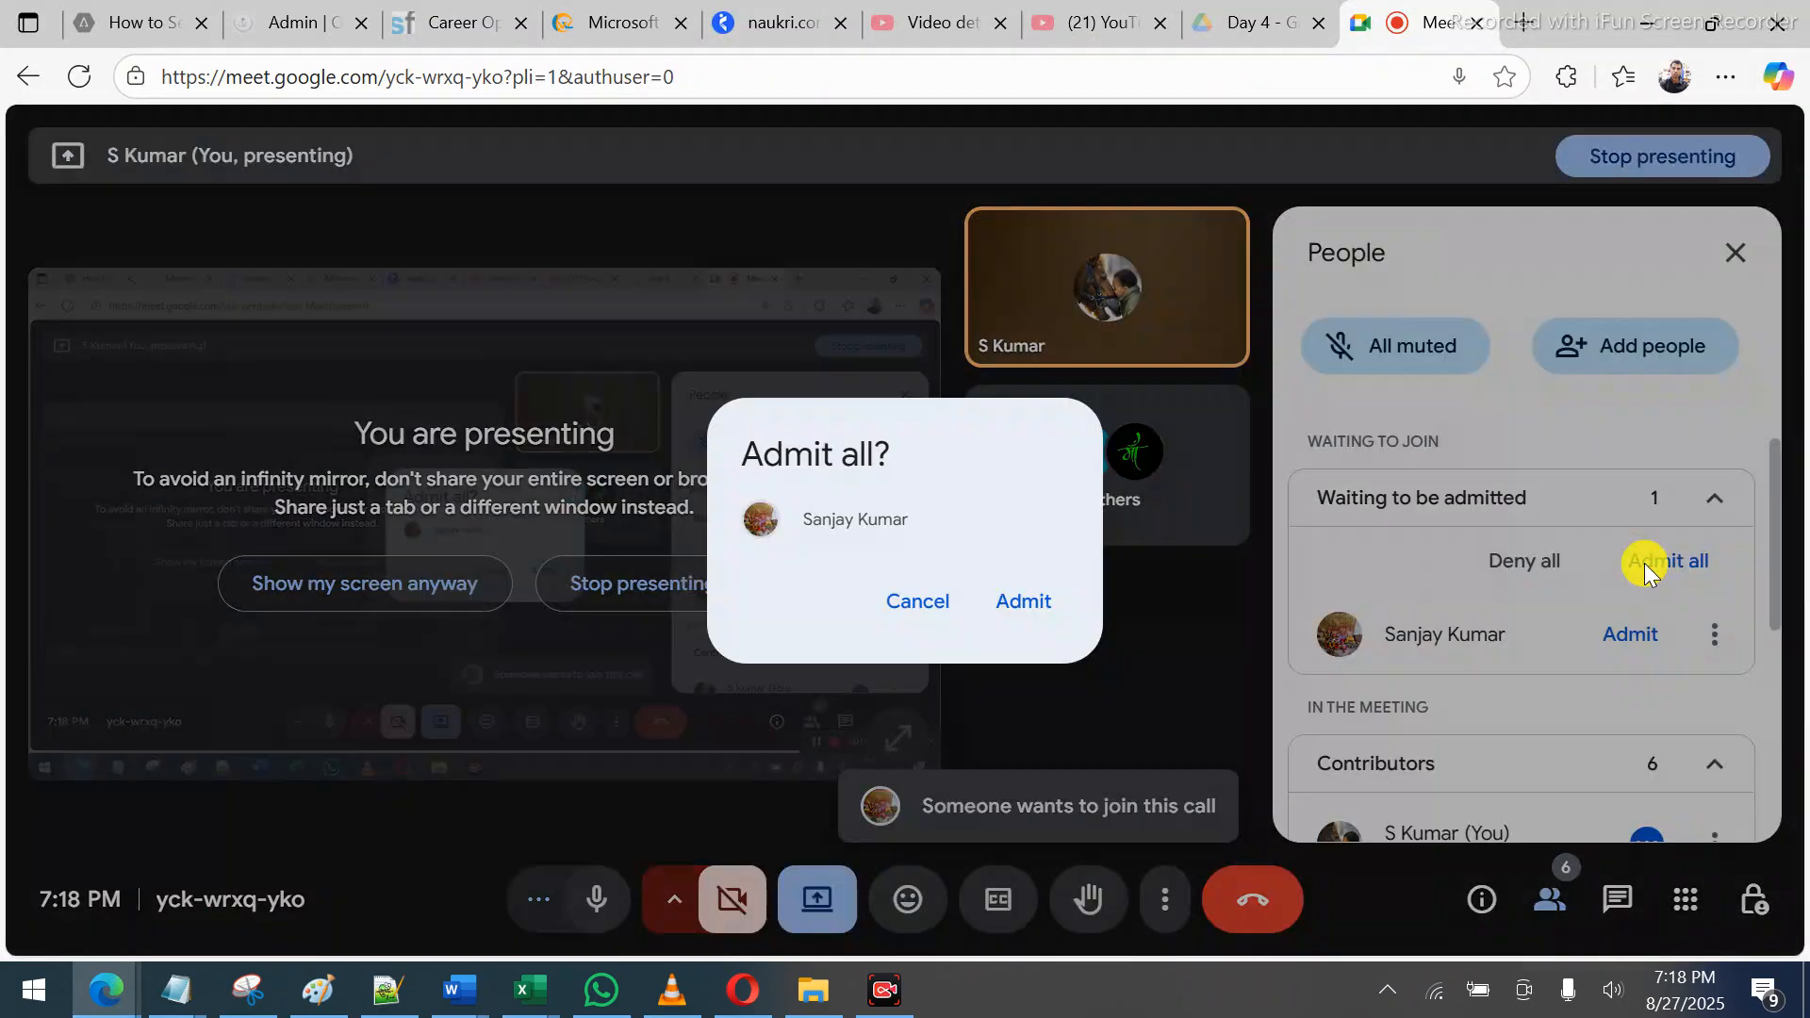
left_click(1028, 603)
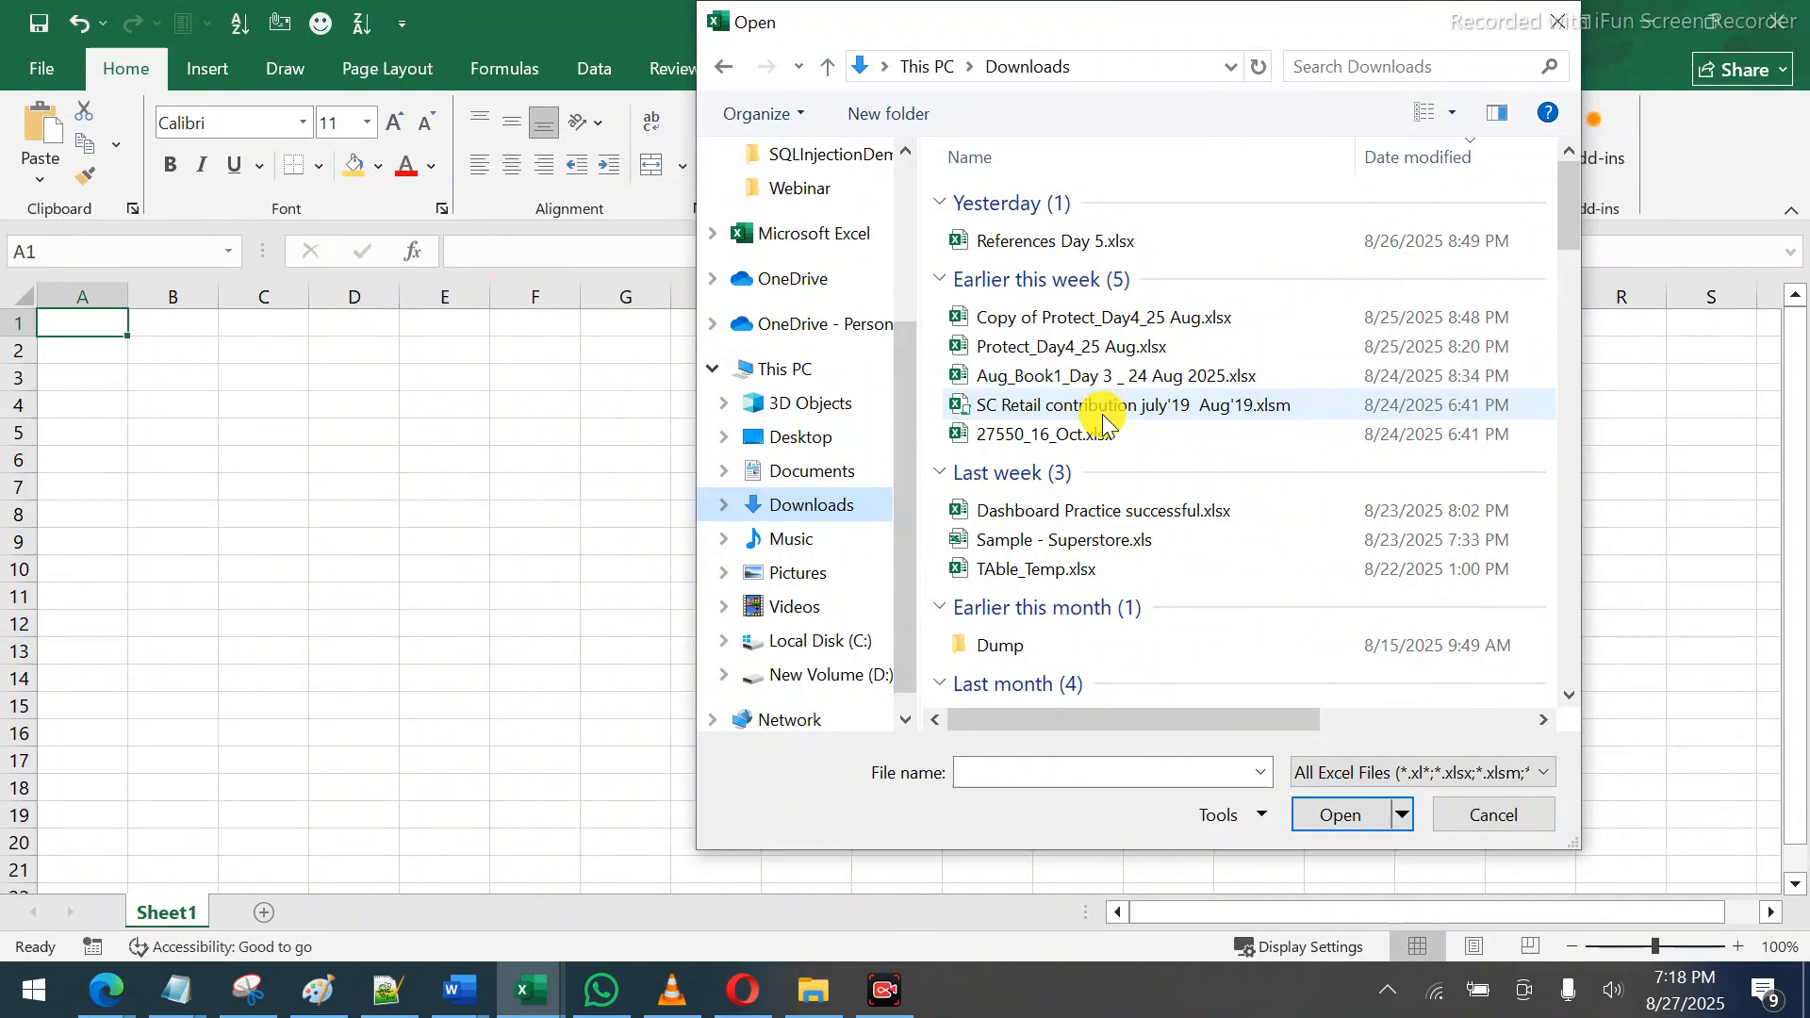
Back in Excel, open the workbook Sample - Superstore.xls from the Downloads folder
left_click(1118, 538)
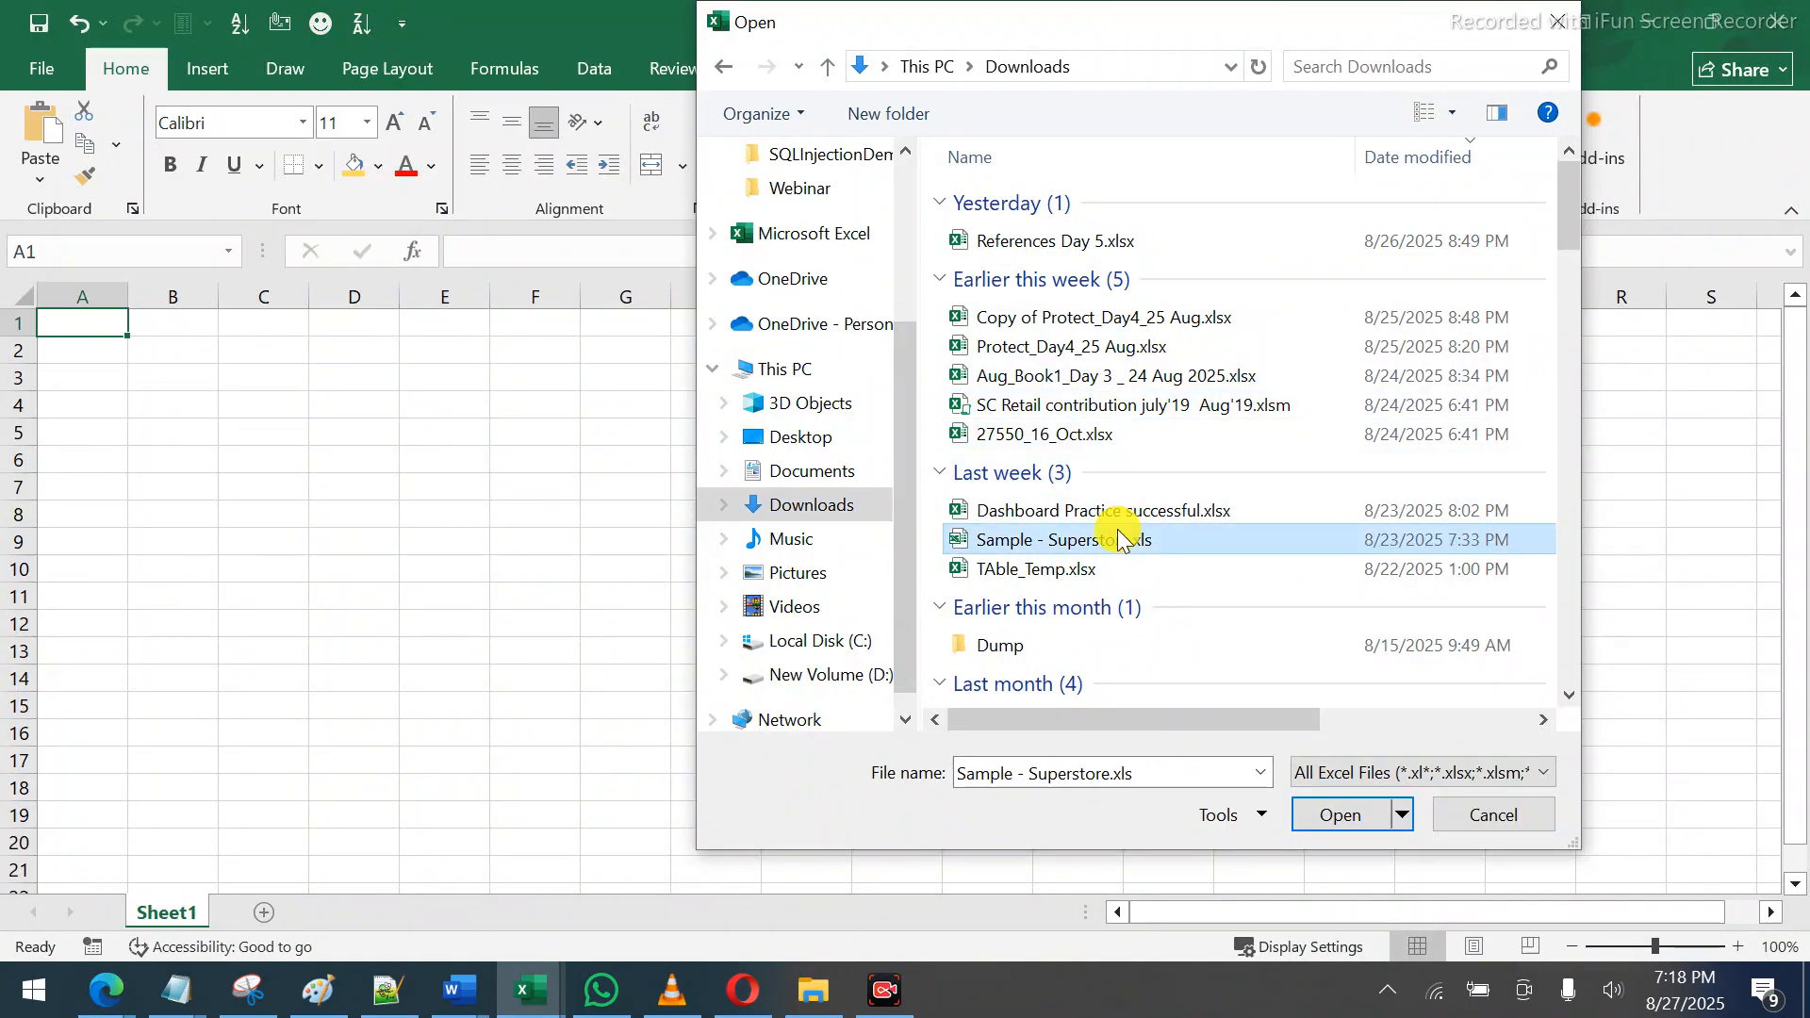
left_click(1317, 817)
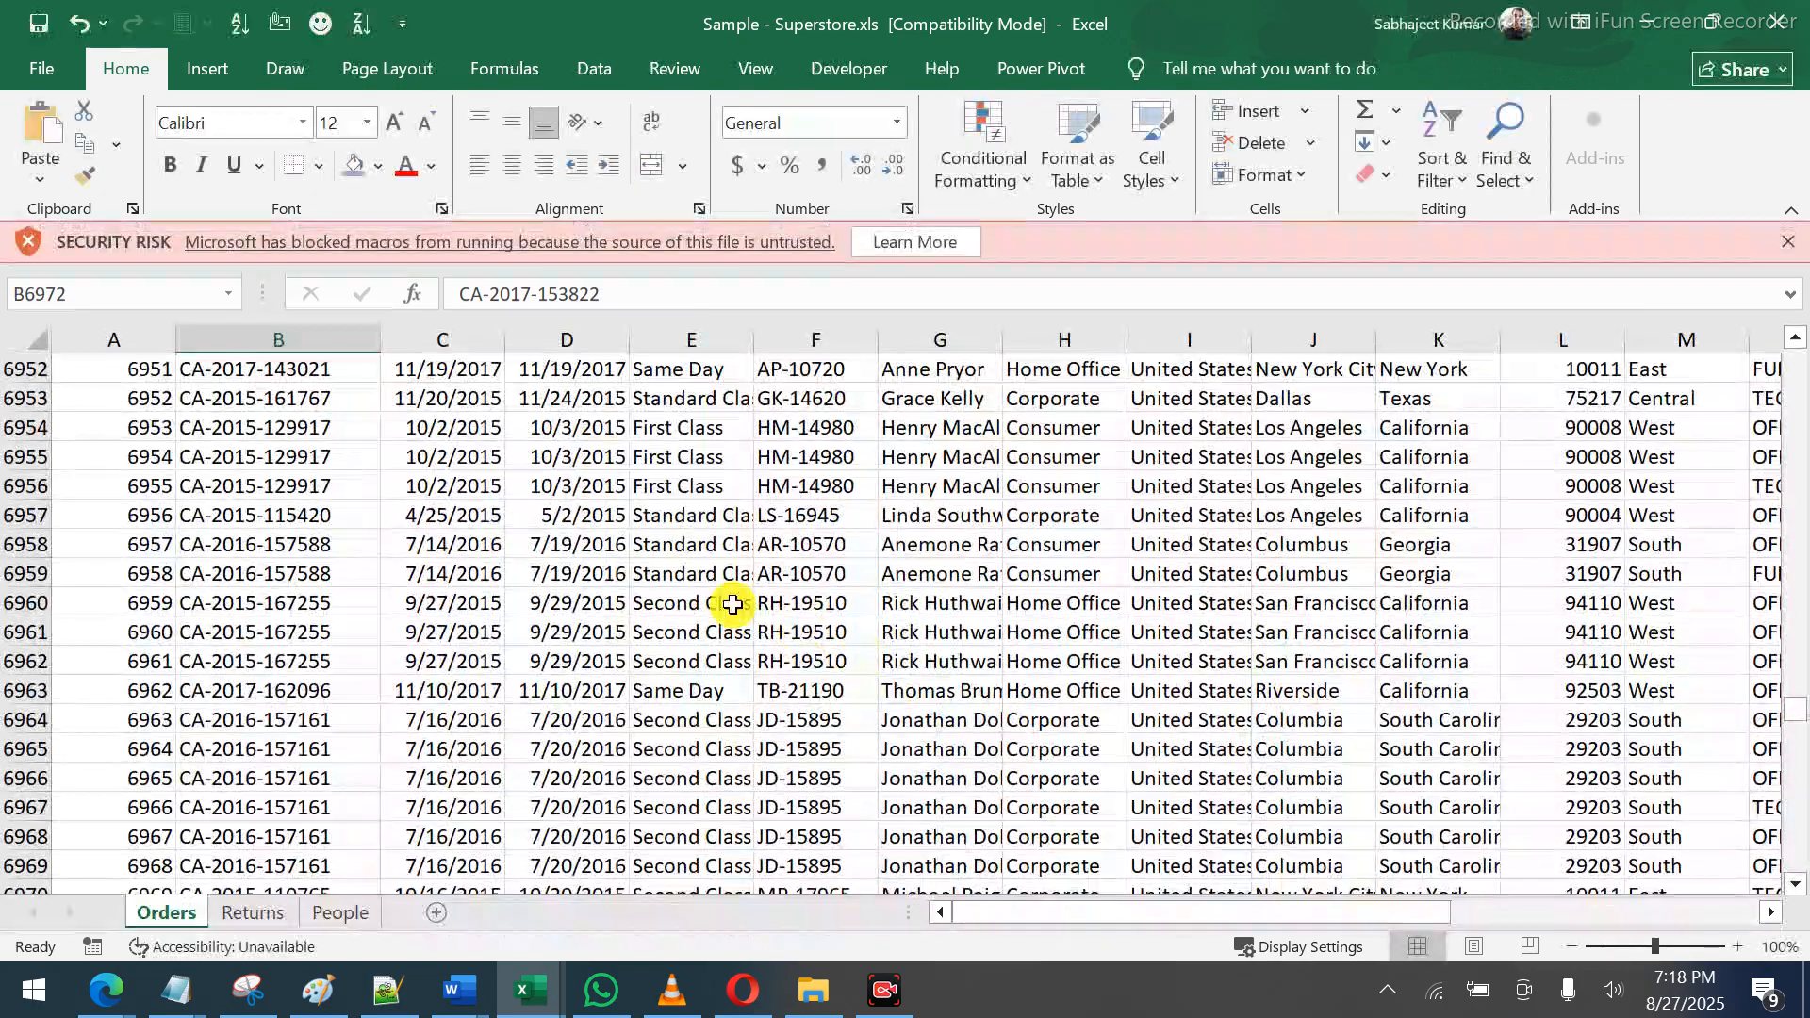
Make the header row of the Orders sheet bold, from Row ID through Profit
left_click(731, 604)
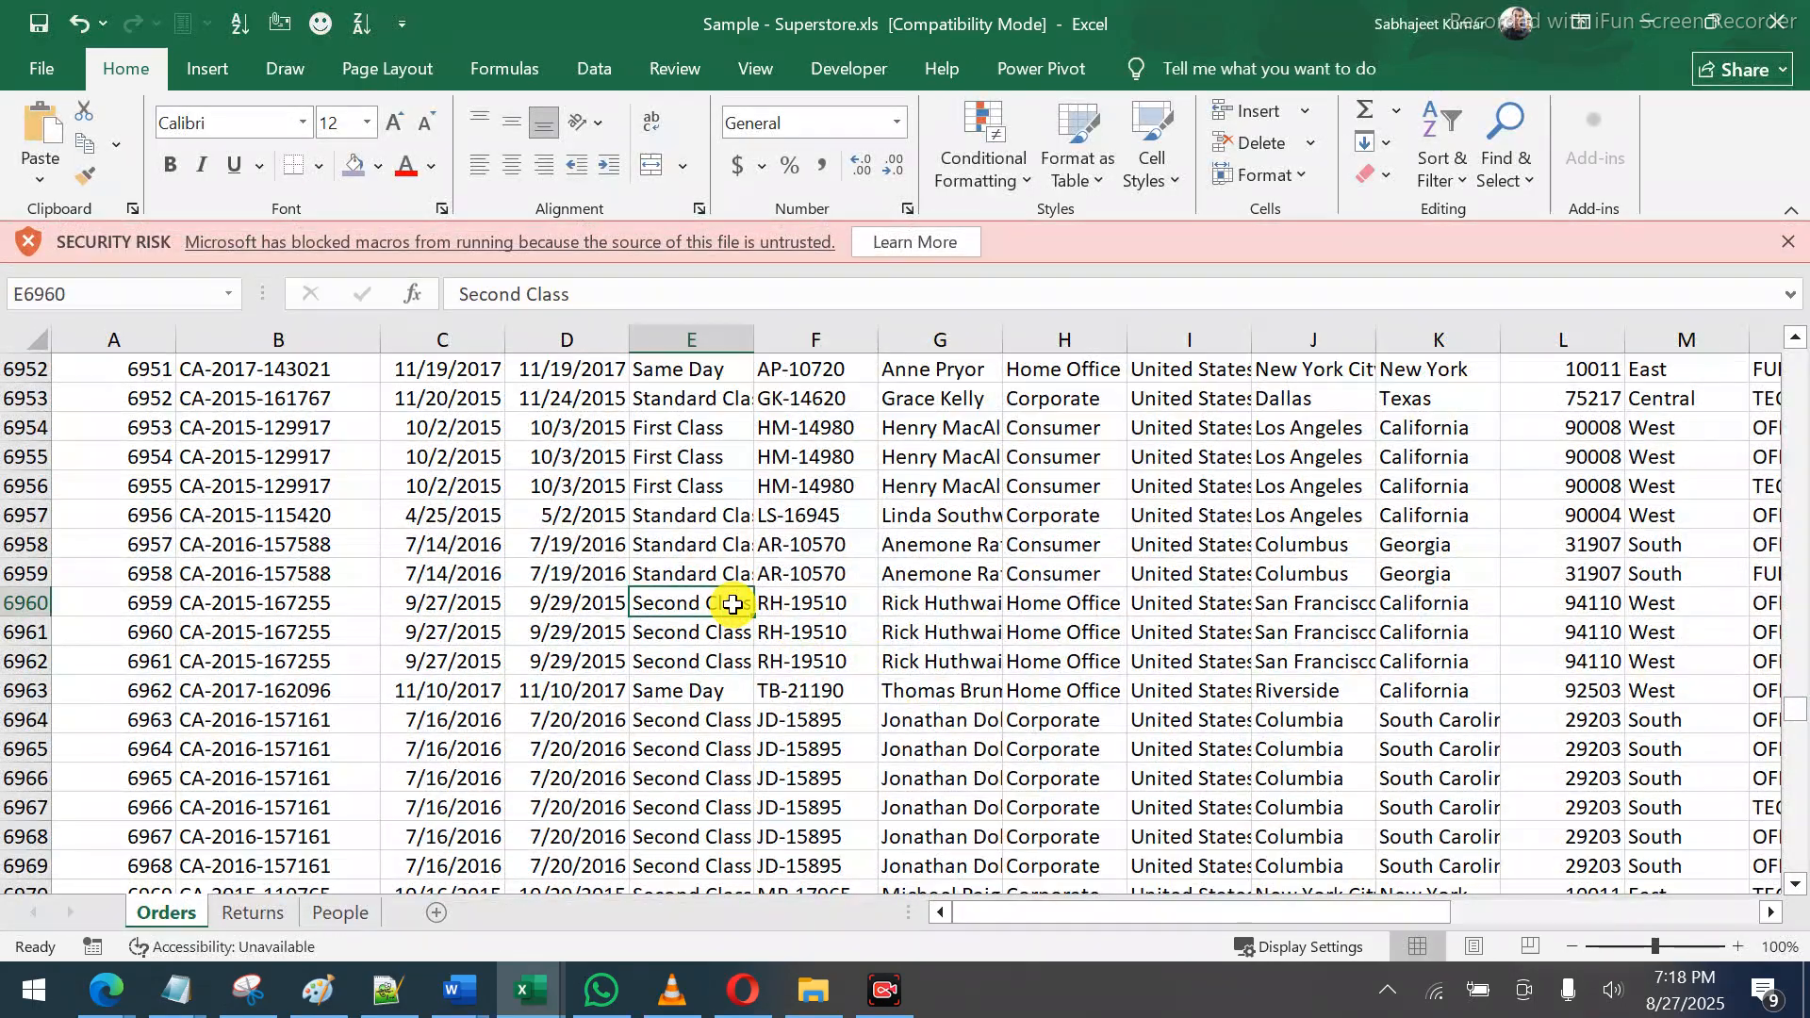
key("ctrl+Up")
key("ctrl+Right")
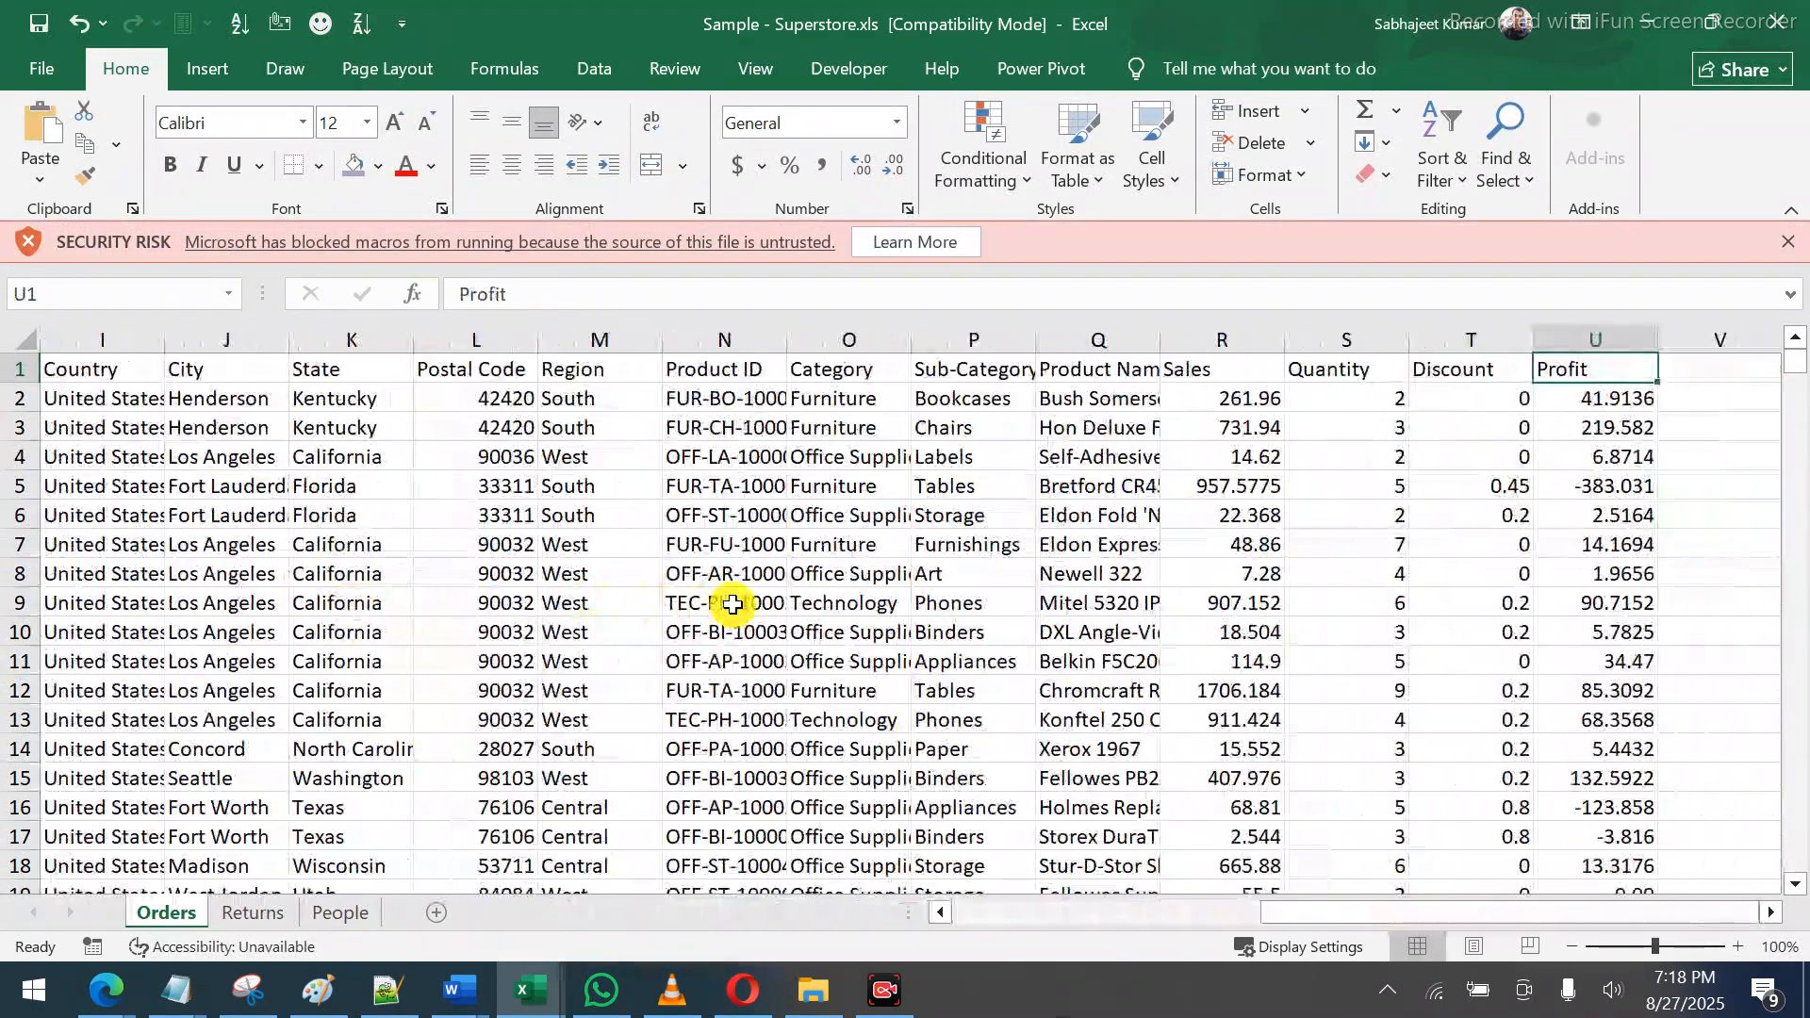
key("ctrl+shift+Left")
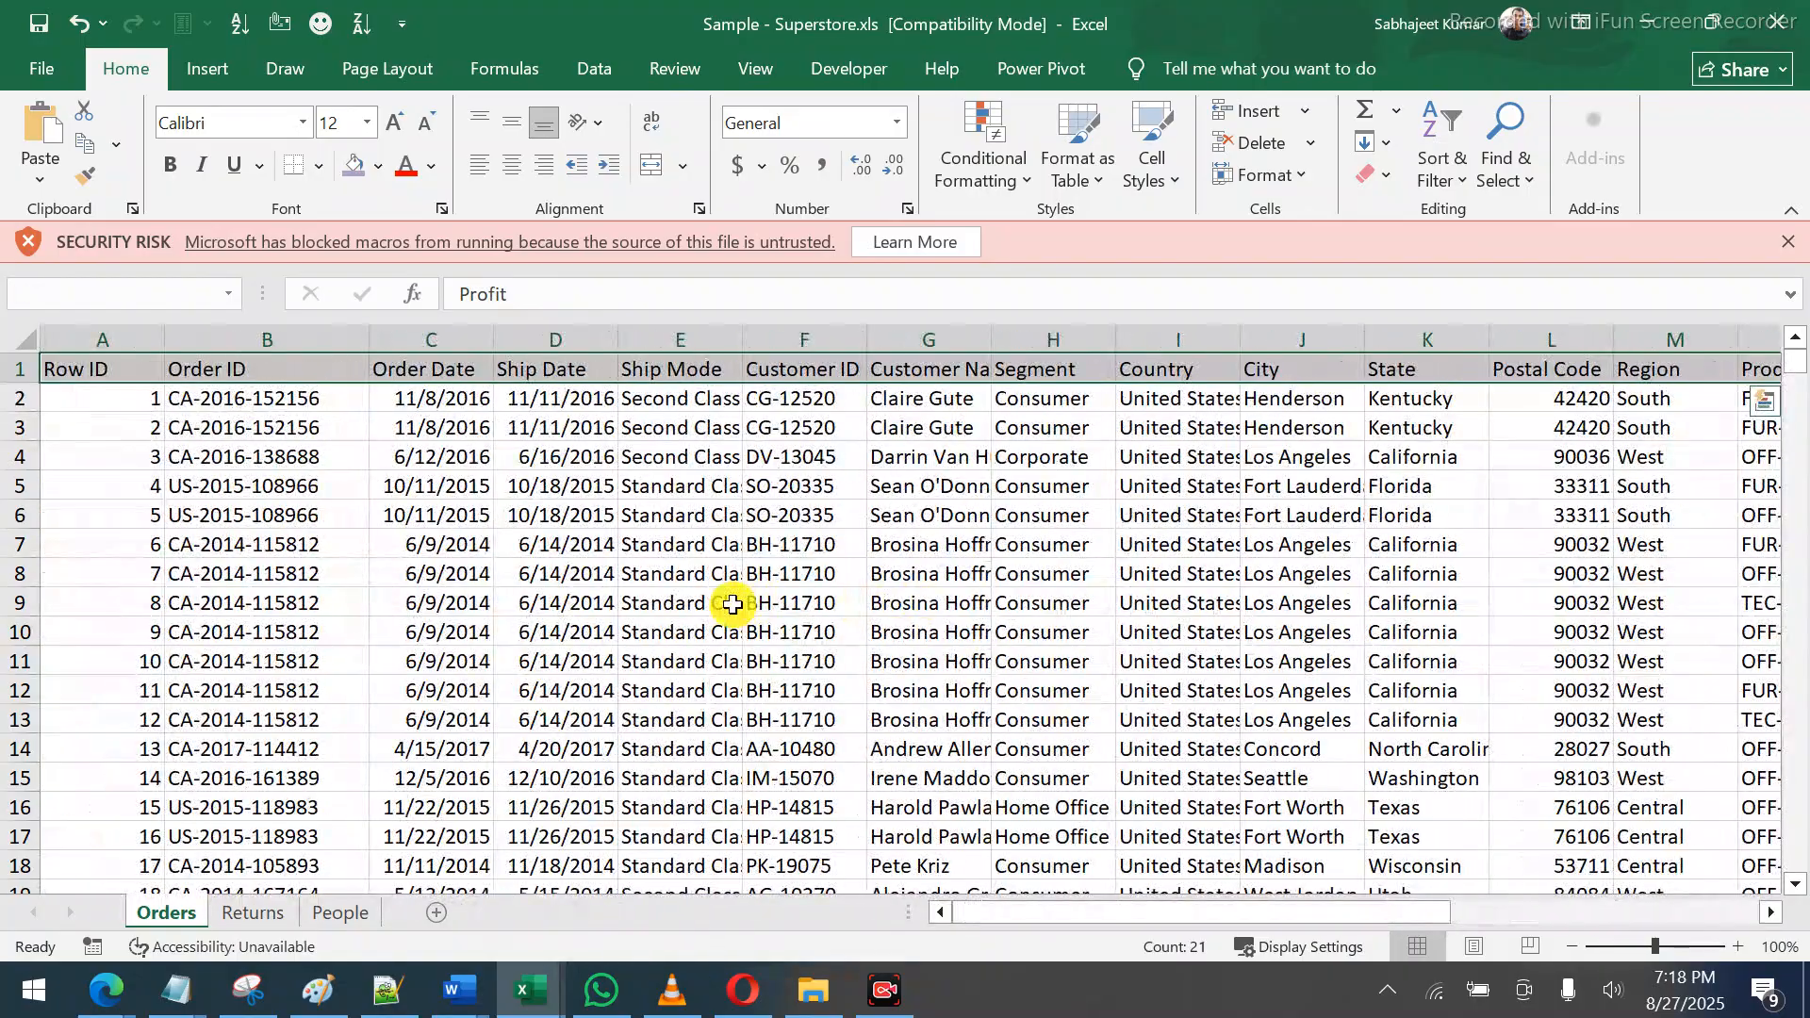
key("ctrl+b")
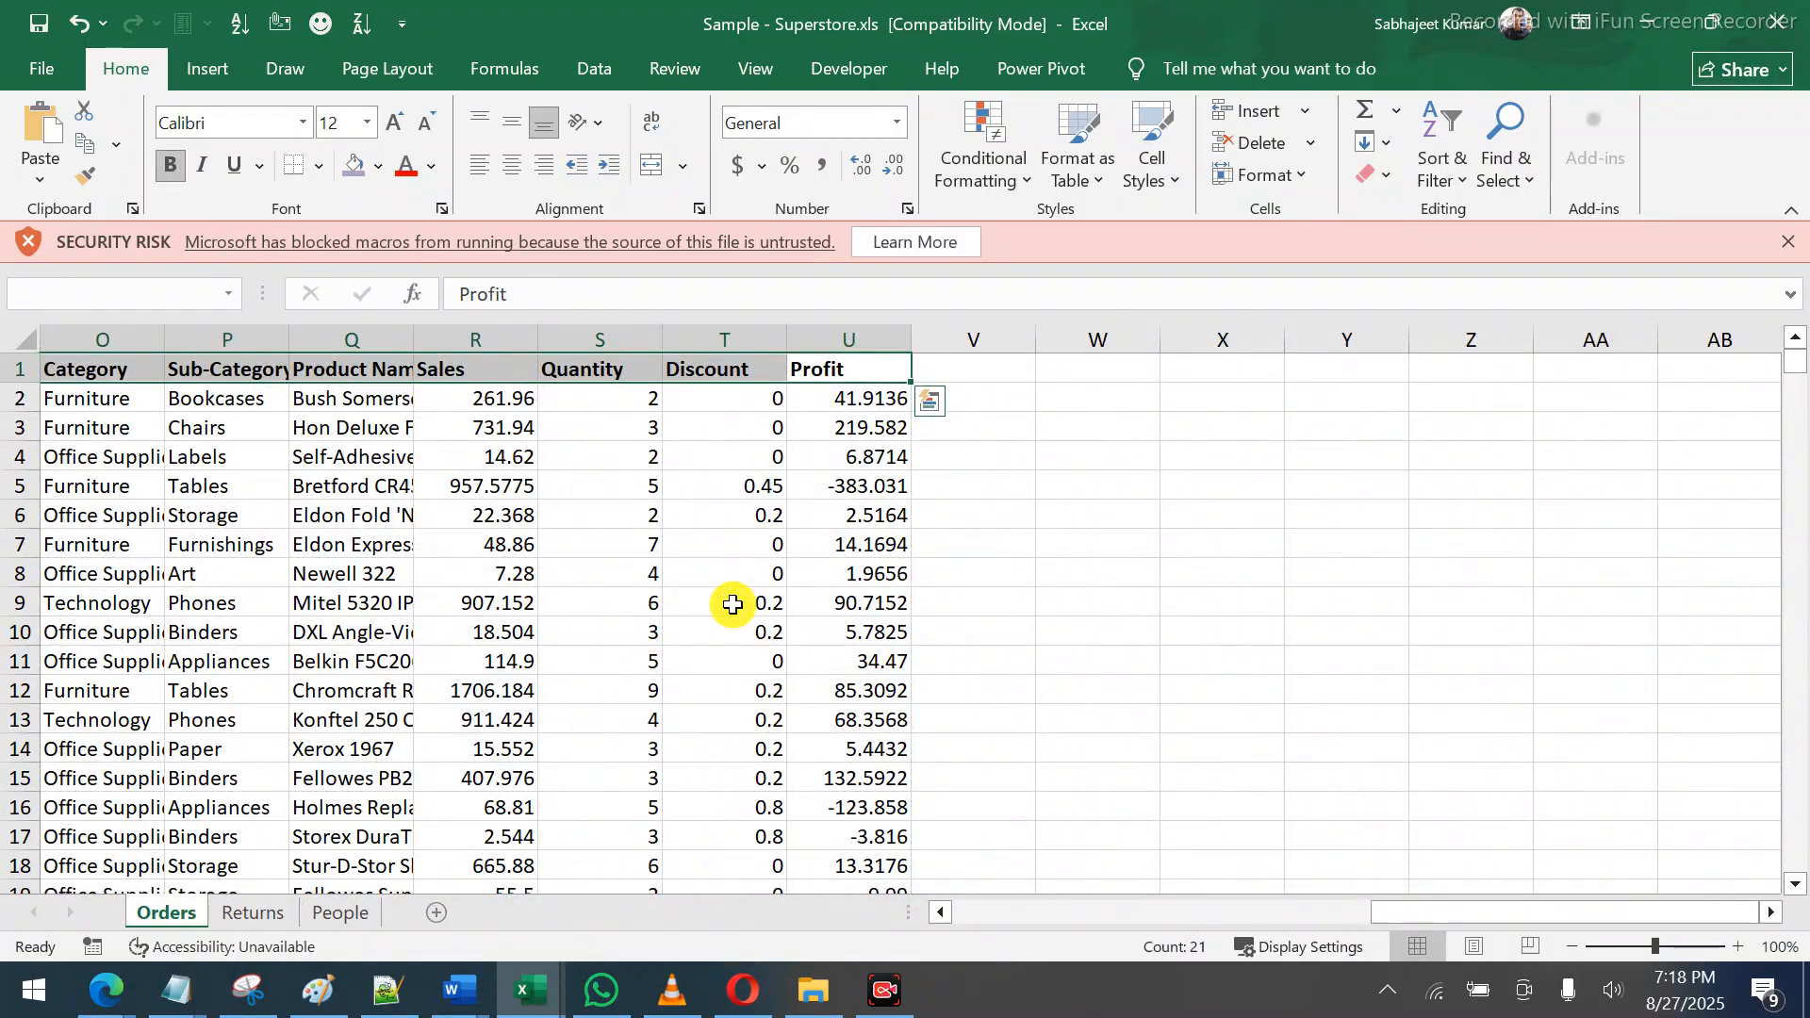
Copy the whole Orders table with its headers and paste it into the blank workbook Book2 at cell A1
key("ctrl+shift+Down")
key("ctrl+c")
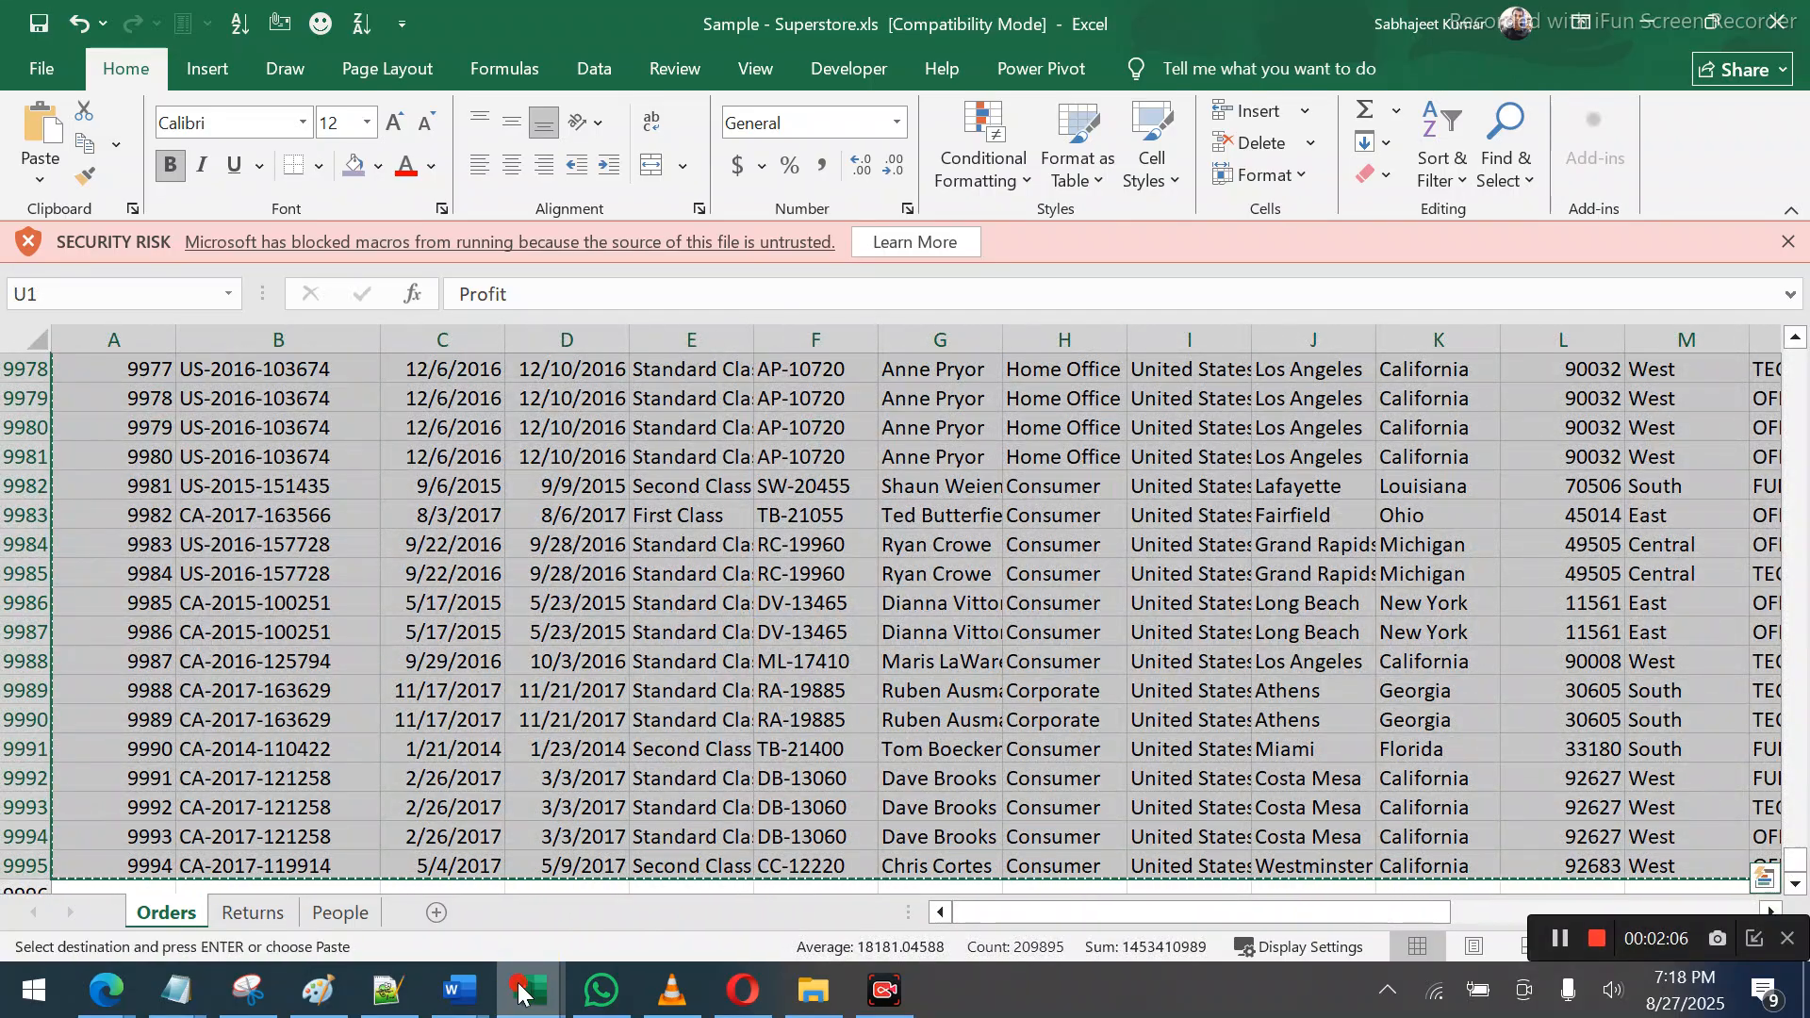
mouse_move(522, 981)
left_click(688, 896)
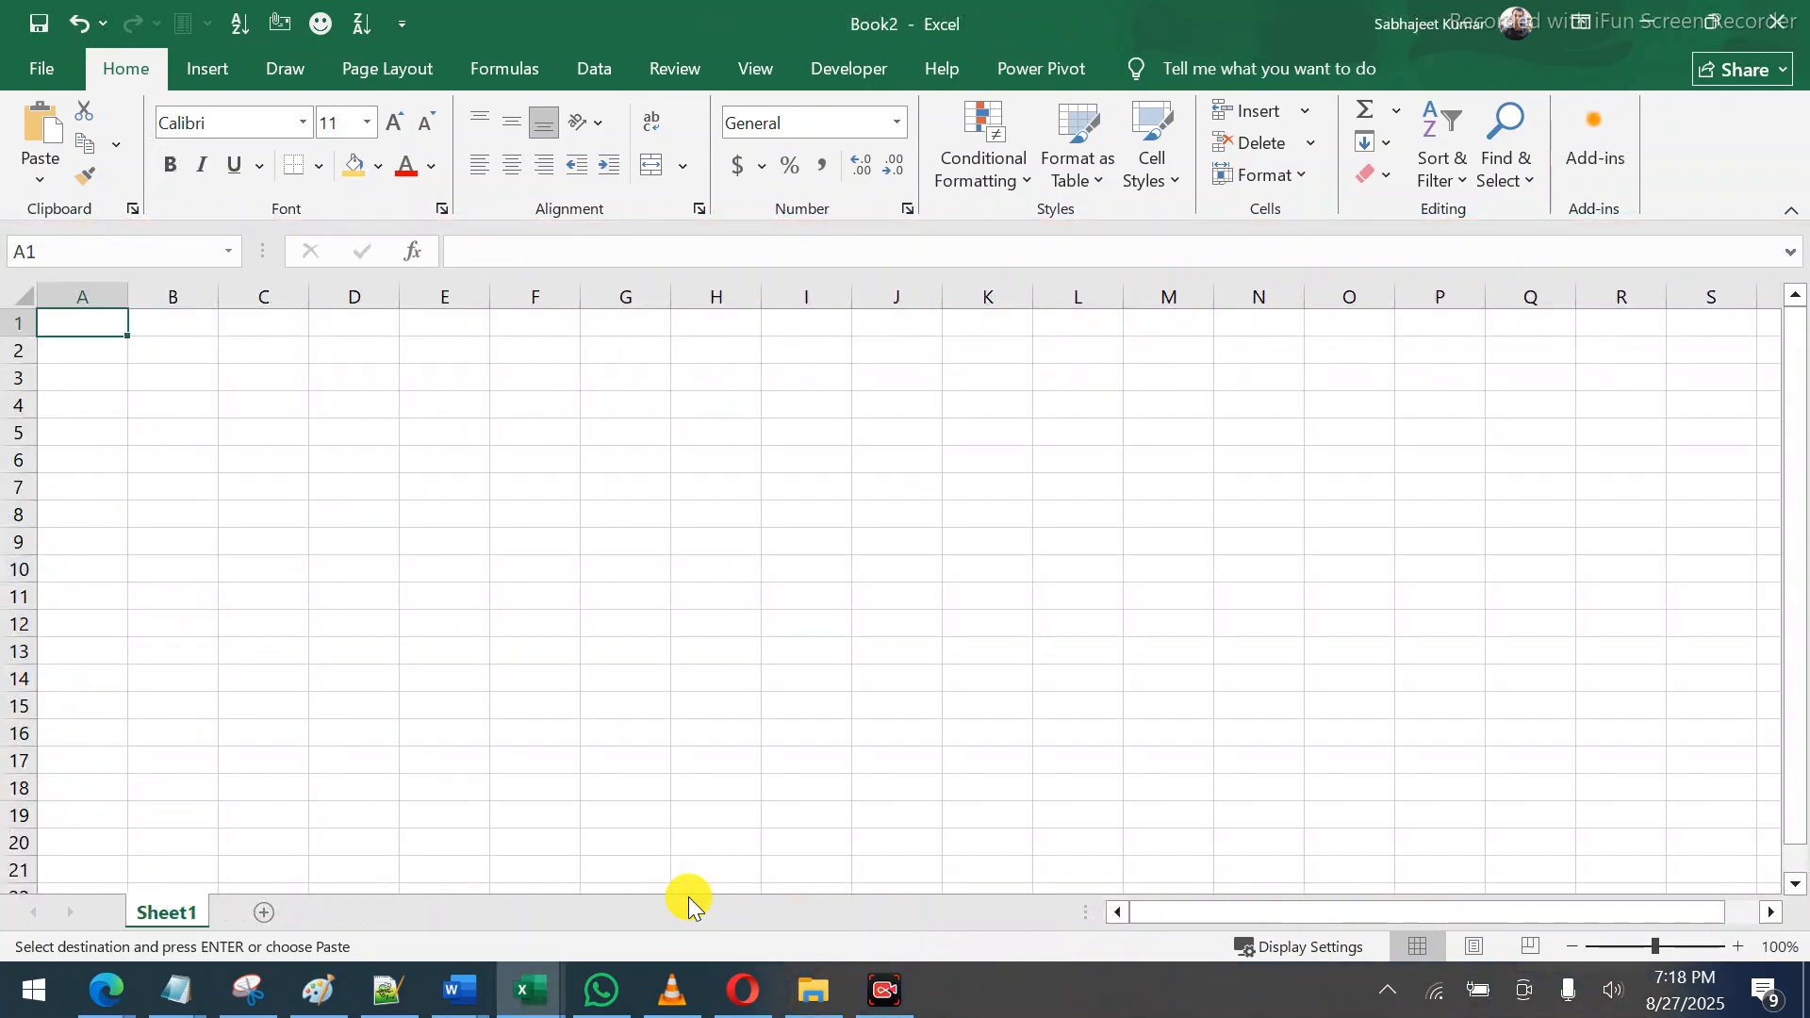
key("ctrl+v")
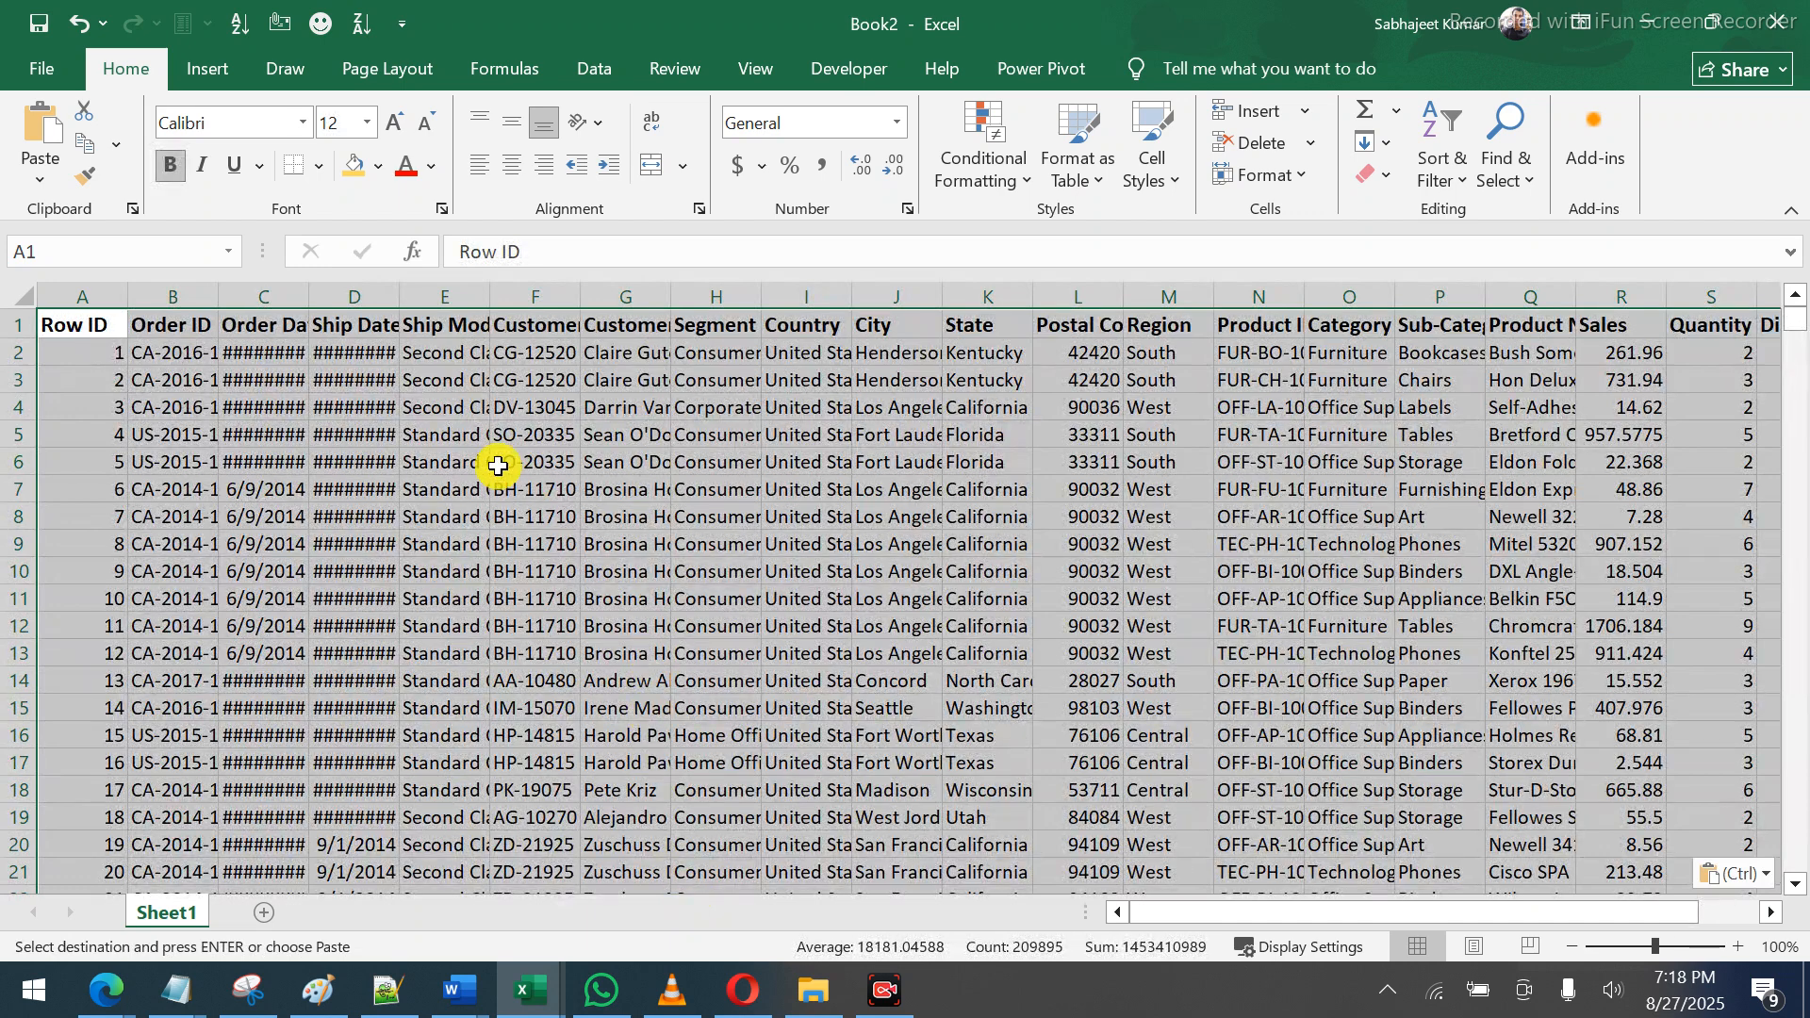
Auto-fit the widths of the Order Date, Ship Date, Ship Mode and Customer ID columns
left_click(314, 294)
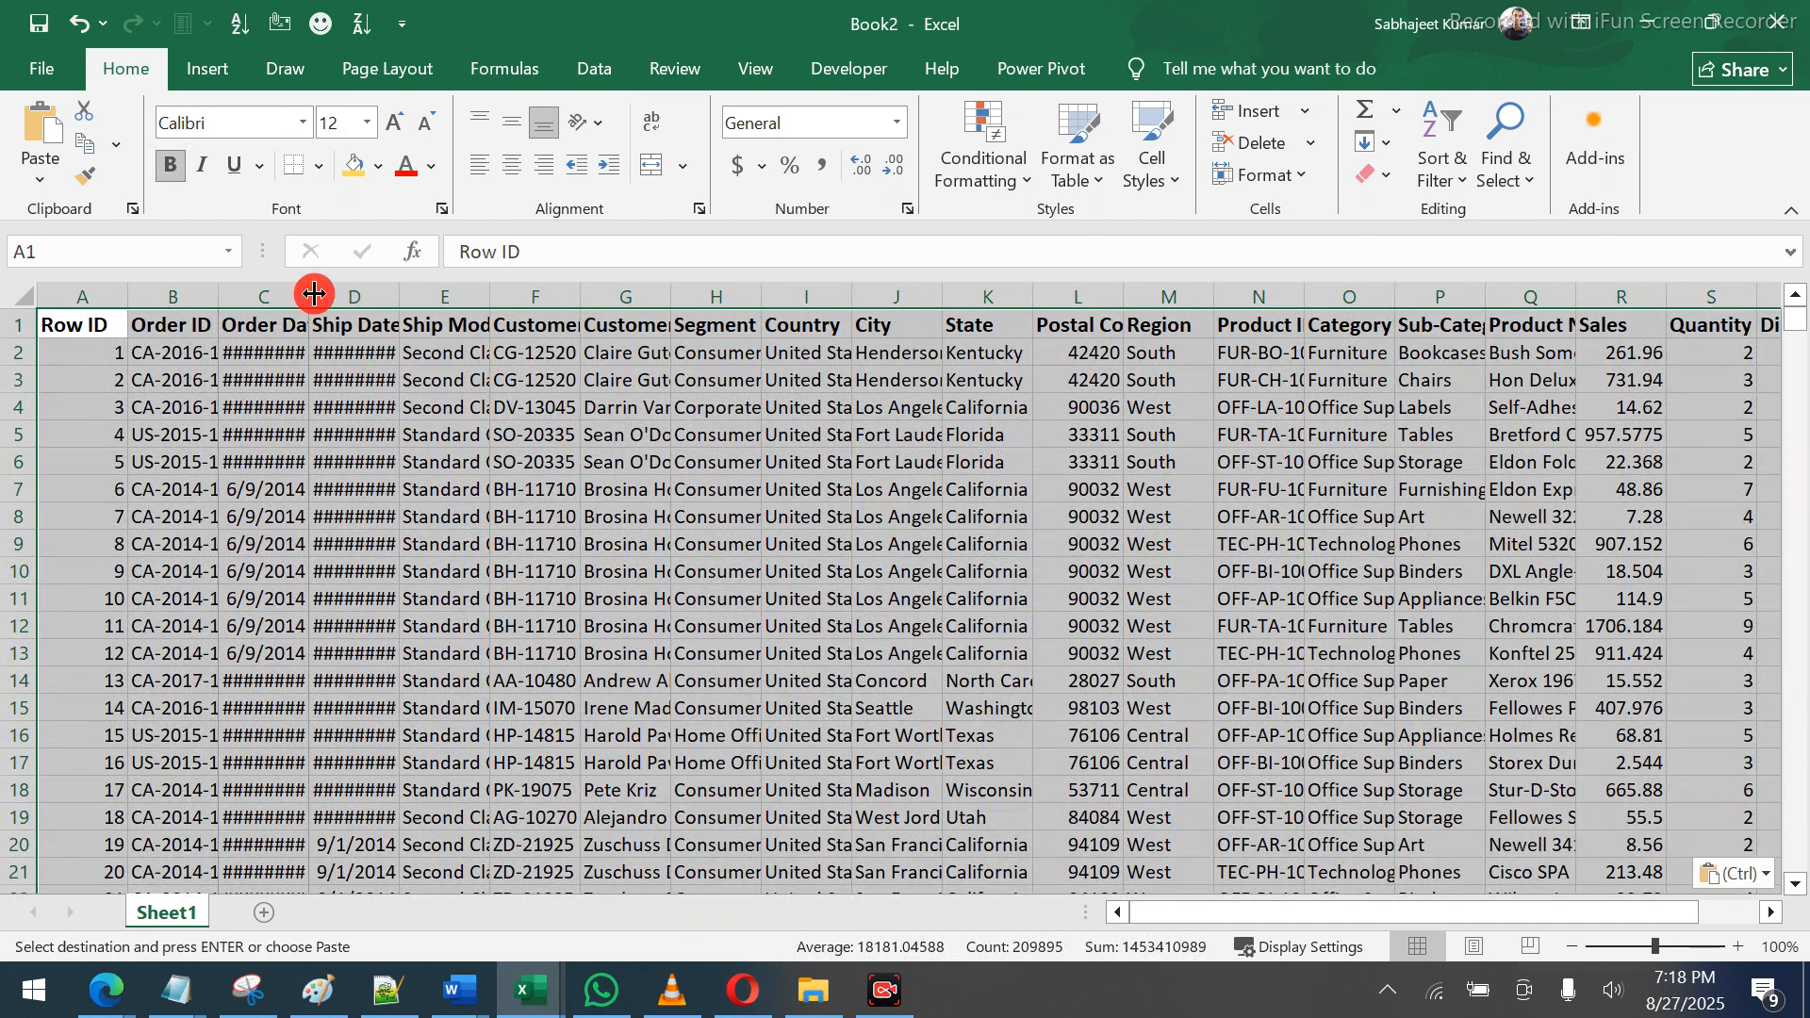
double_click(314, 294)
left_click(315, 295)
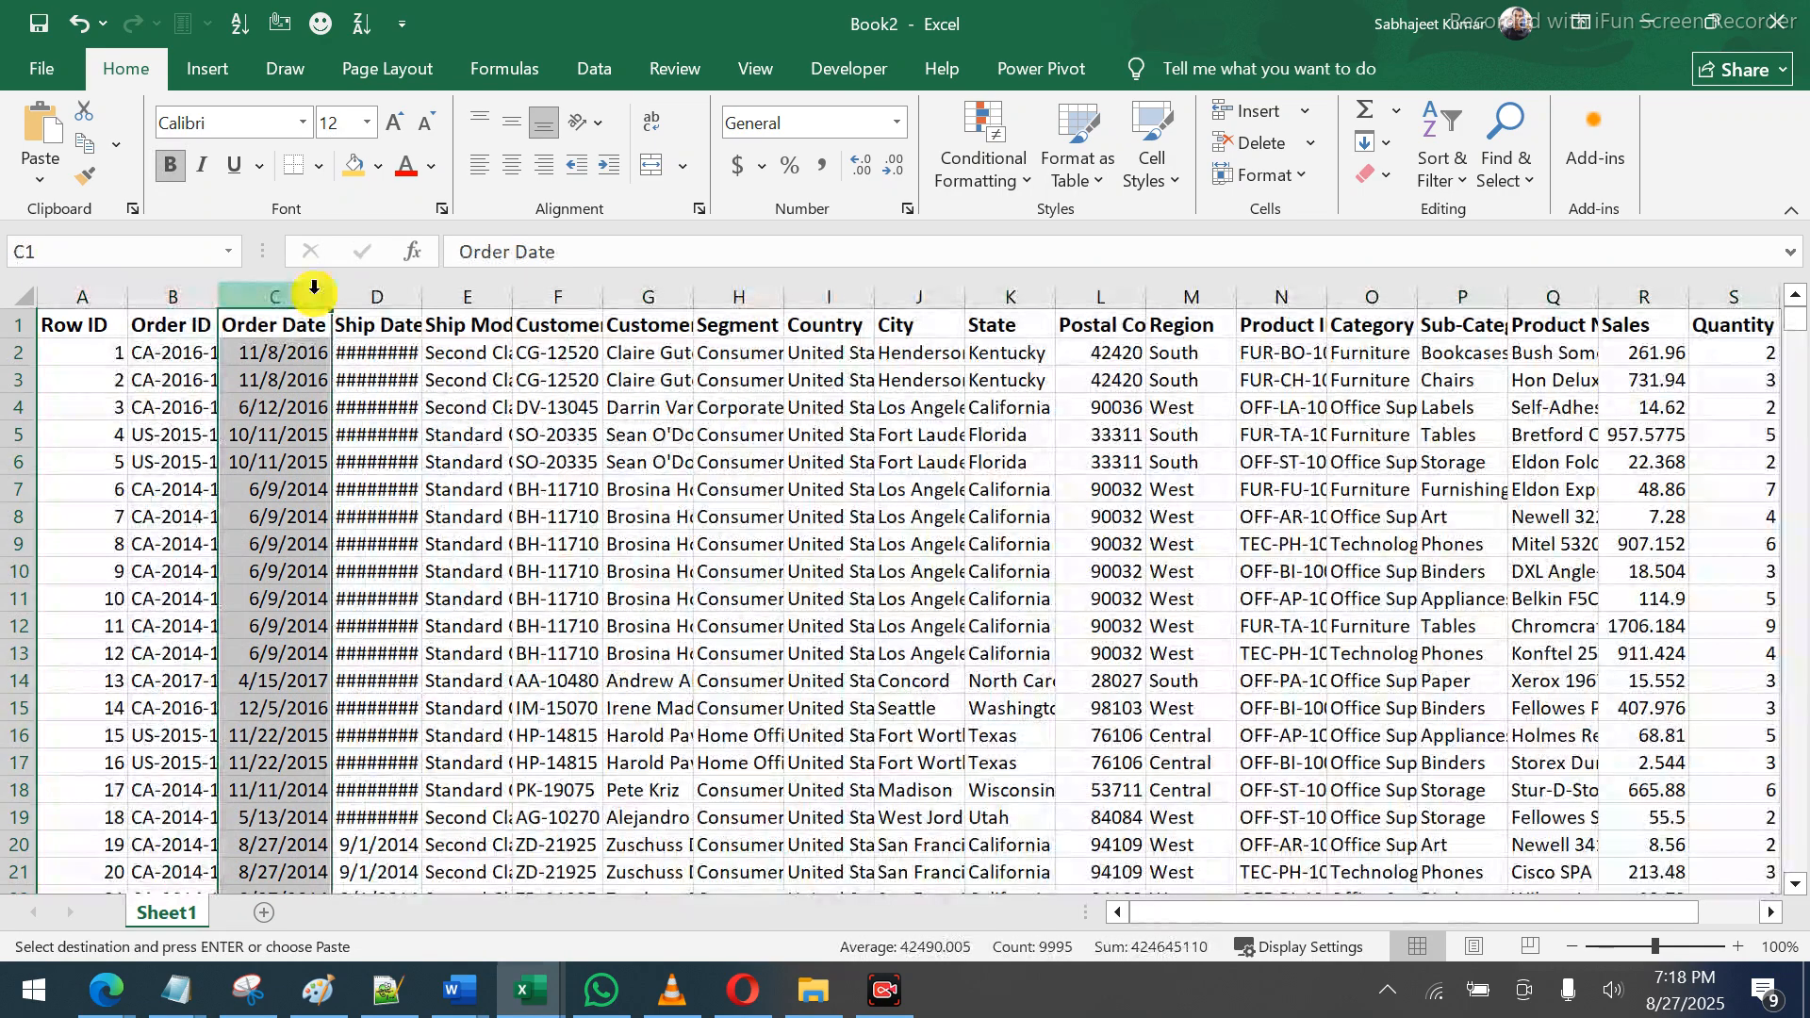
double_click(418, 299)
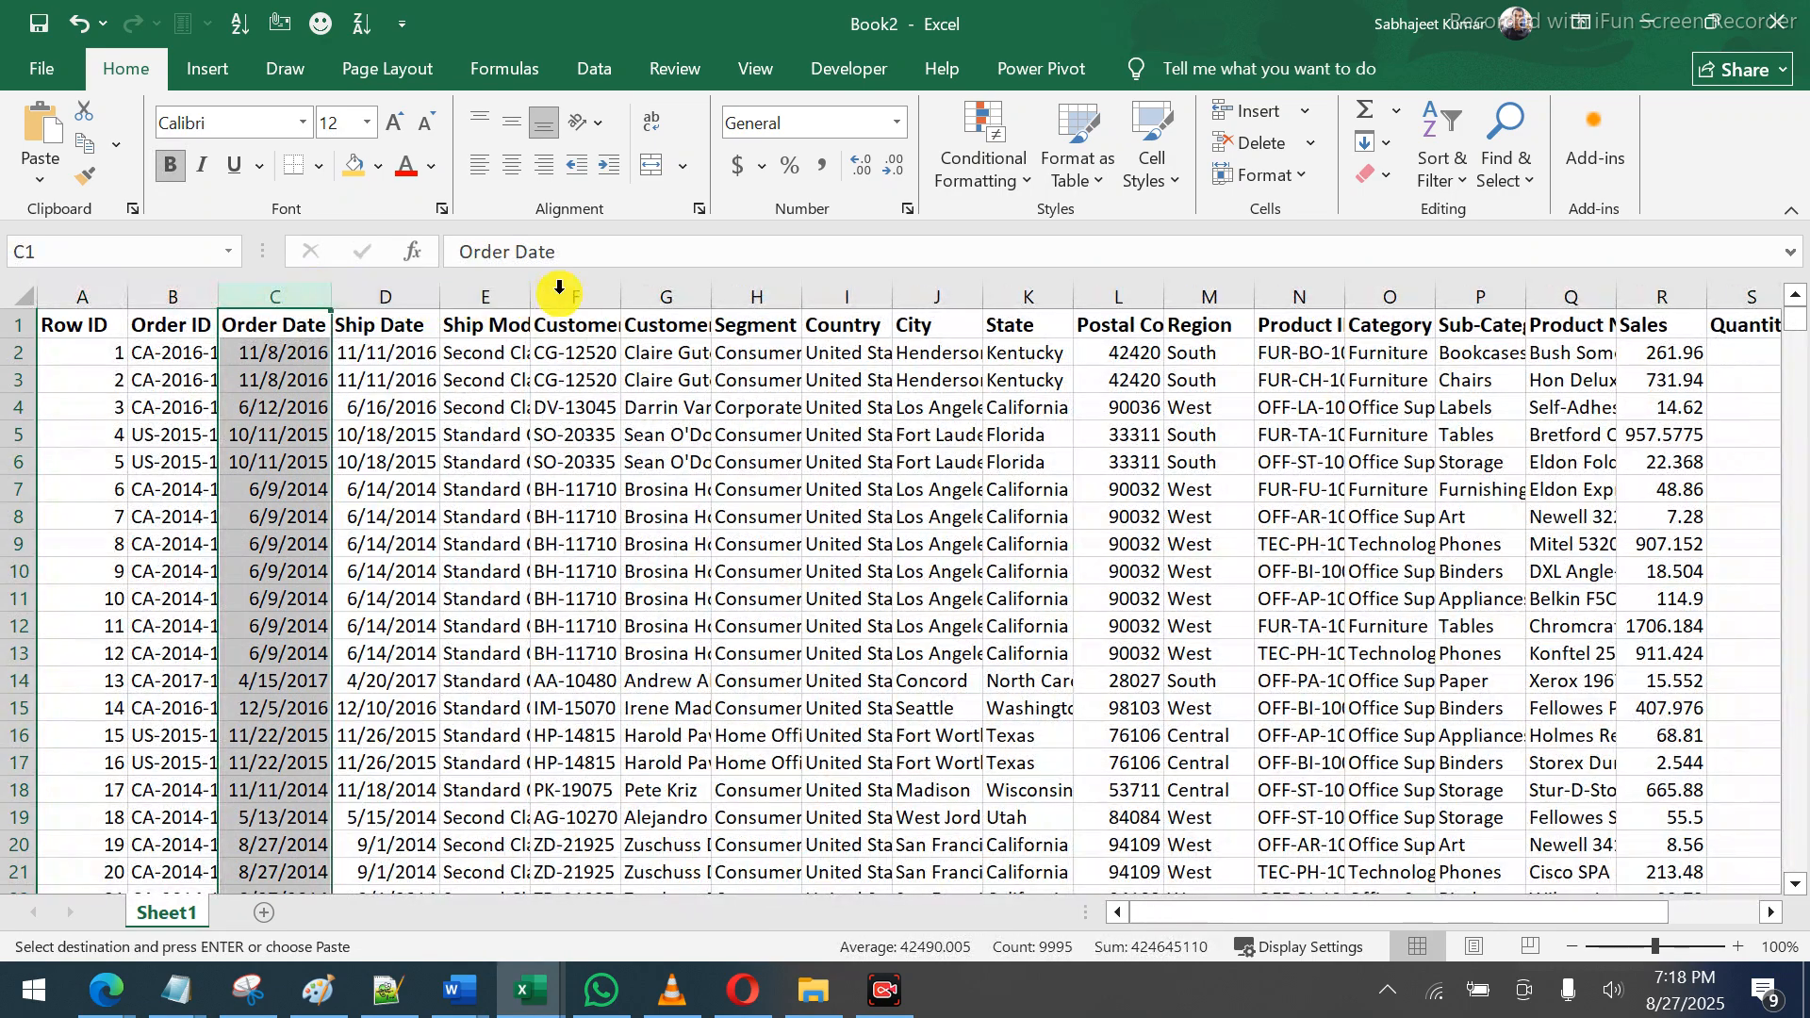
double_click(530, 294)
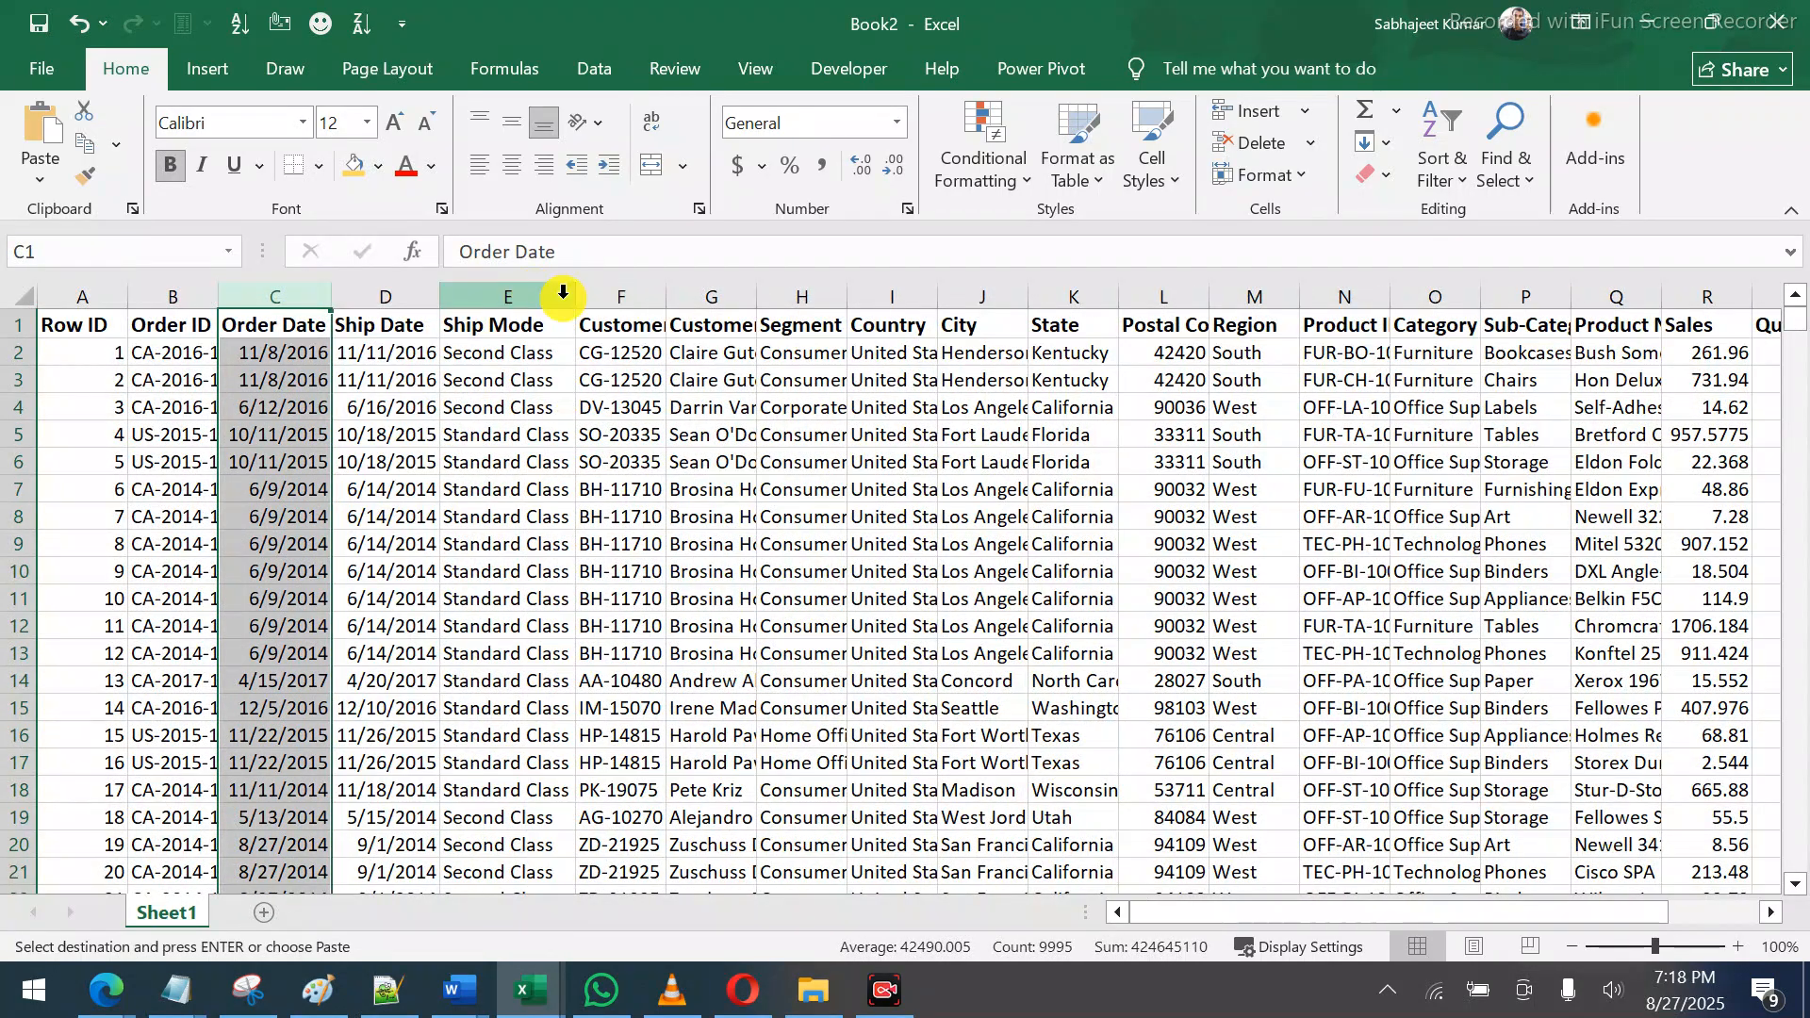
double_click(660, 300)
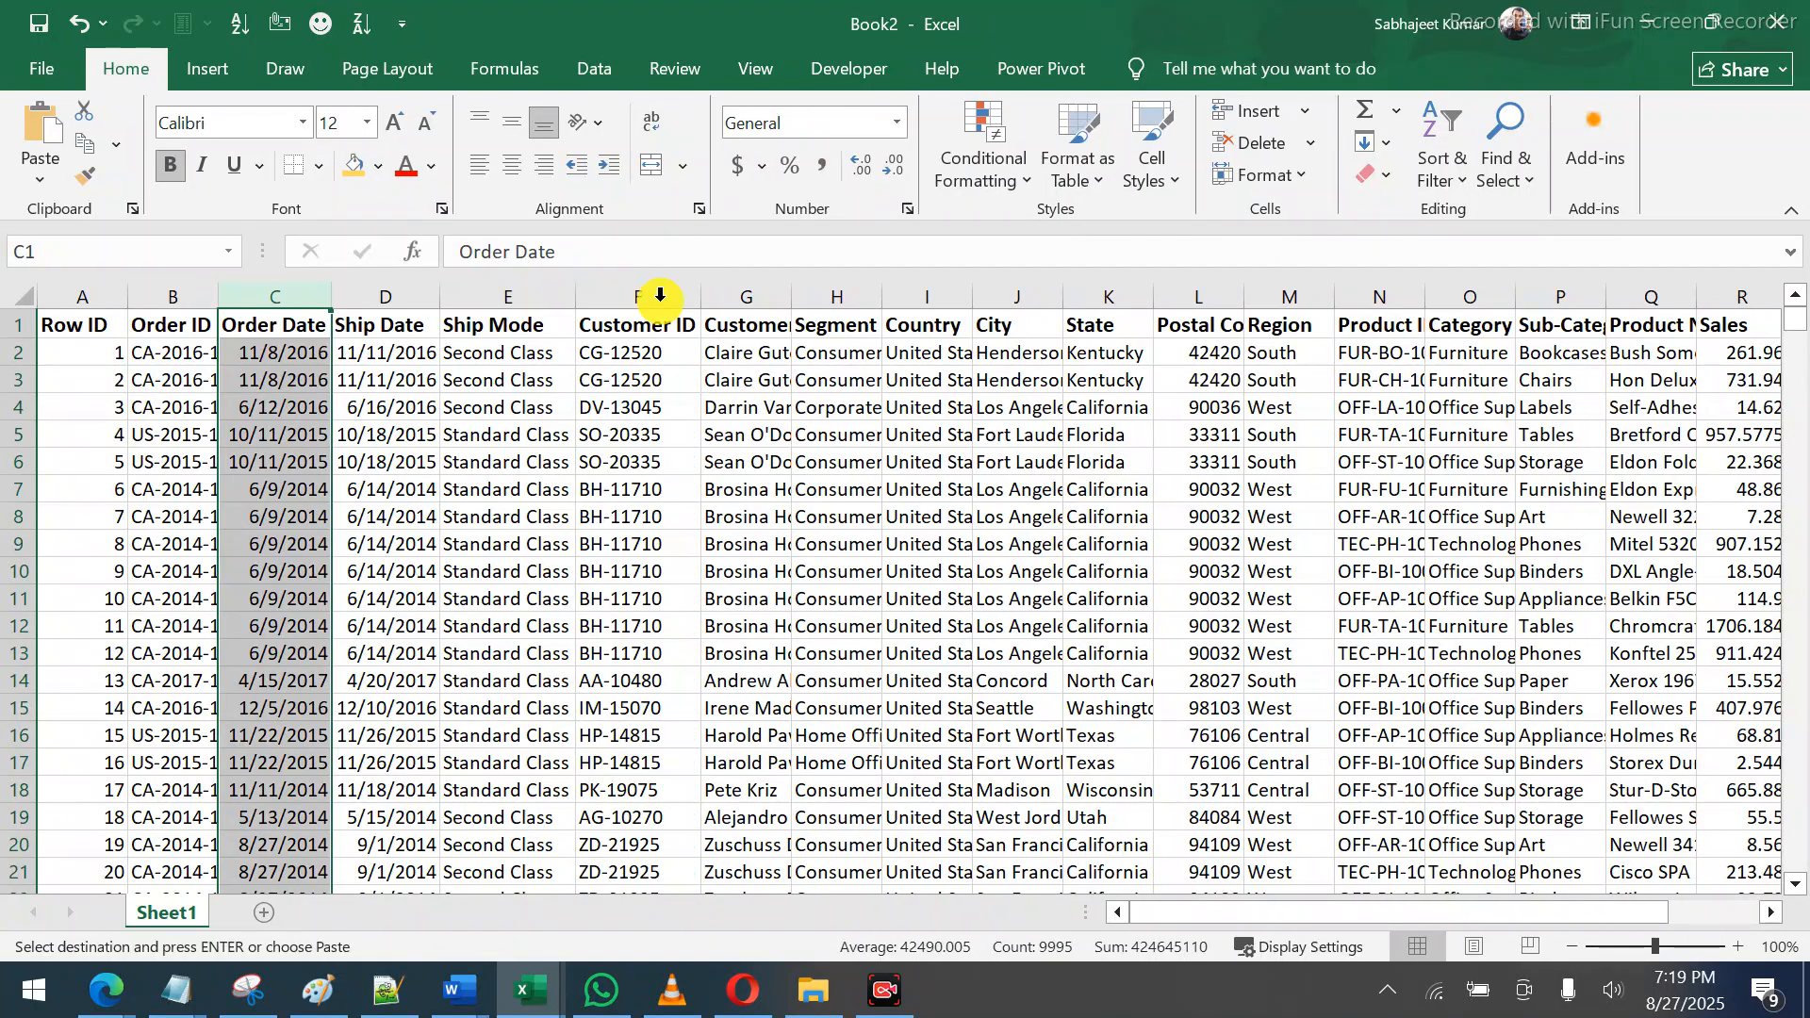
Auto-fit the width of the Customer Name column
double_click(799, 299)
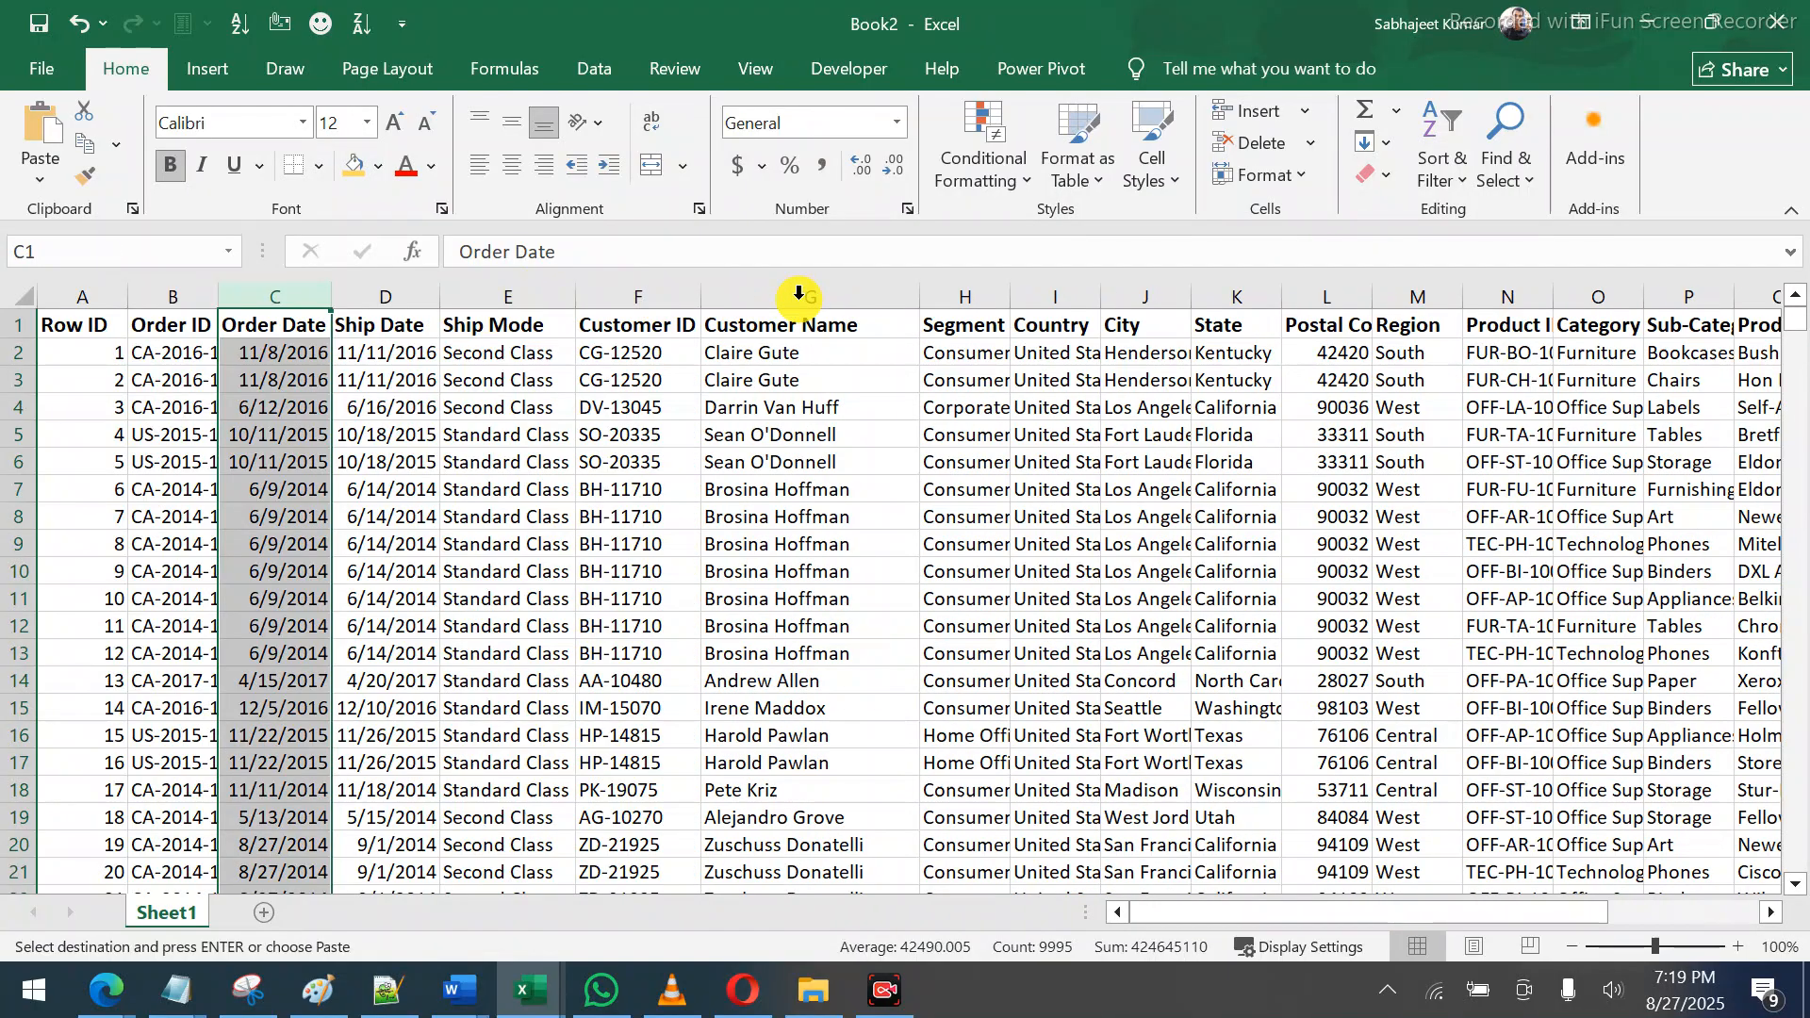
left_click(709, 373)
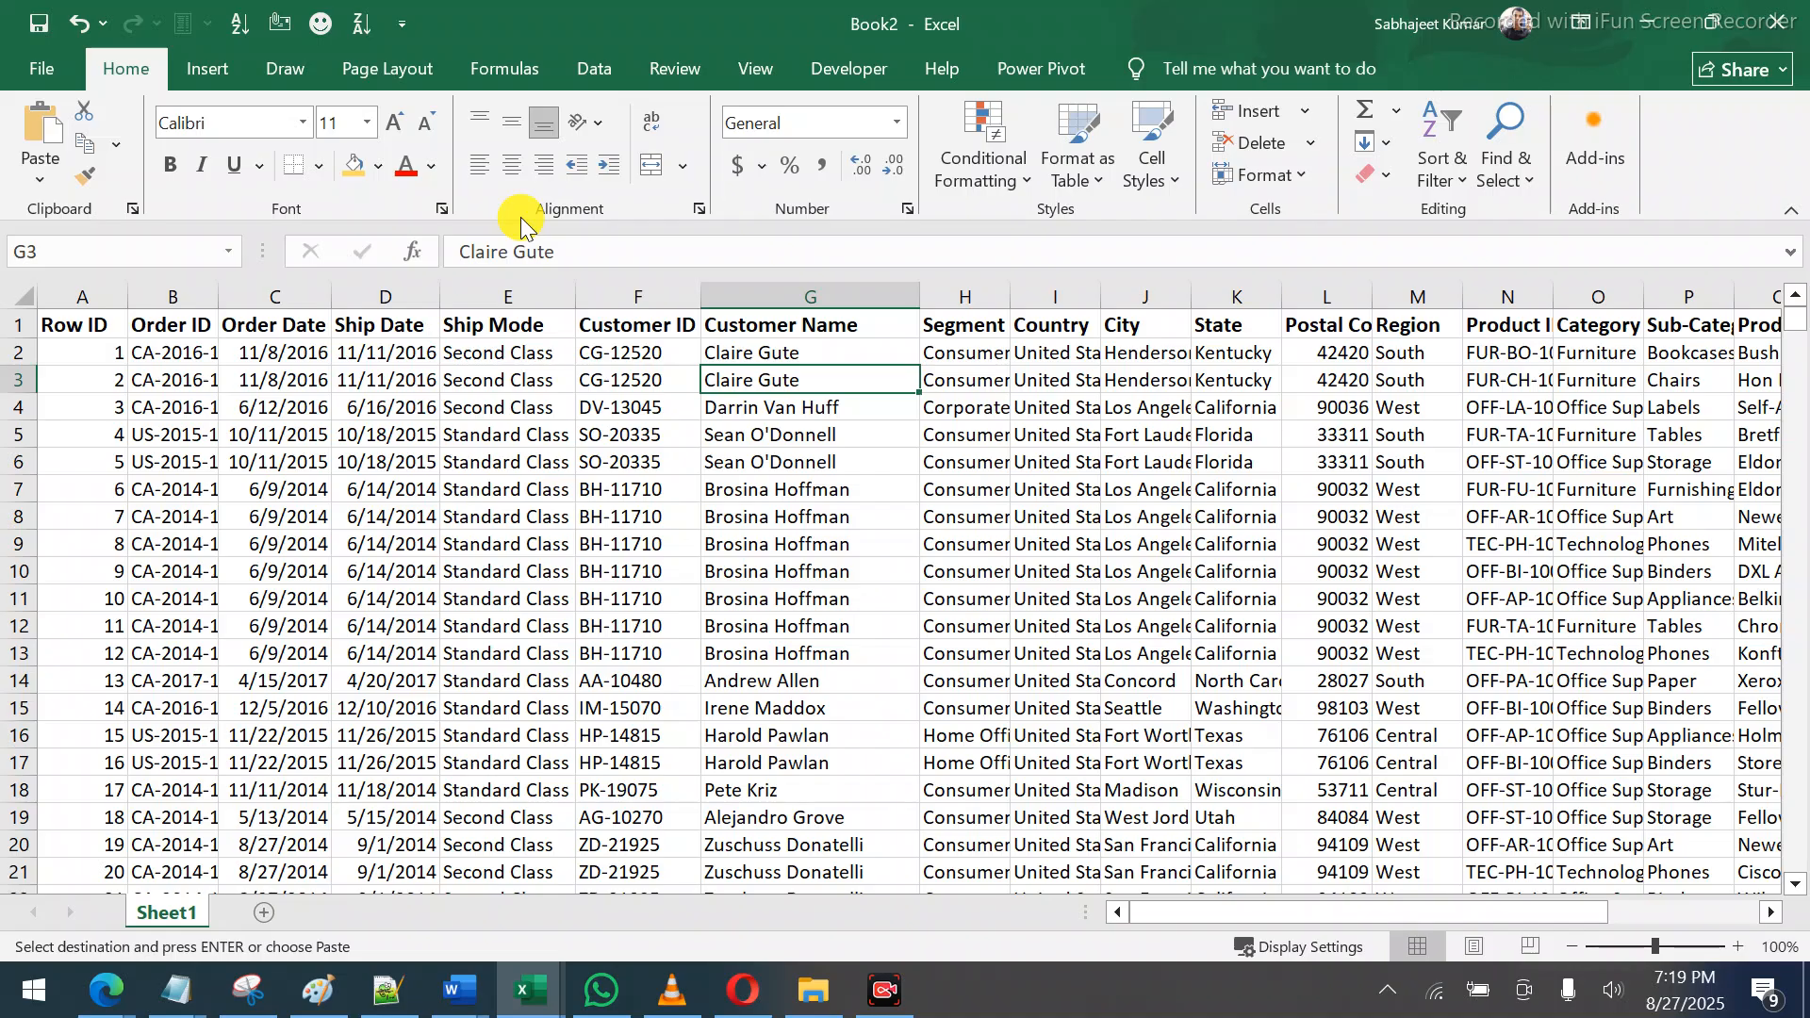
left_click(747, 69)
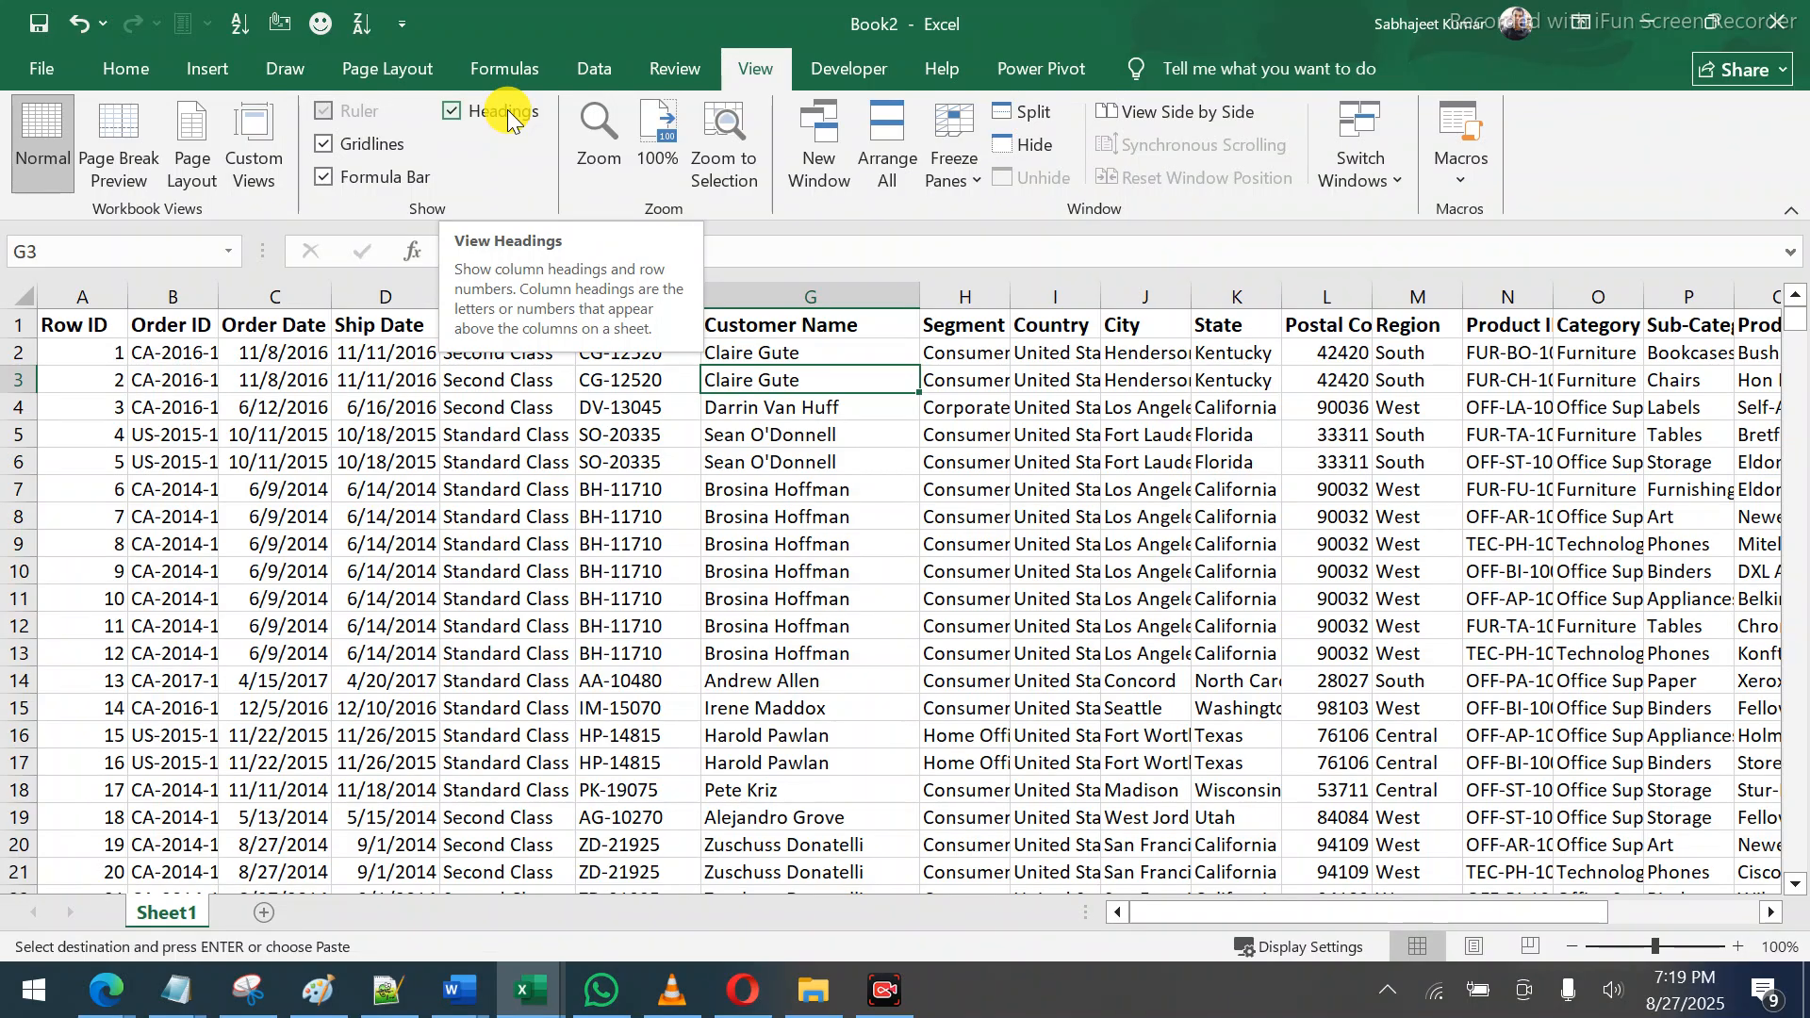
Widen the Product Name, Sub-Category and Category columns so that their headings fit more fully
left_click(89, 329)
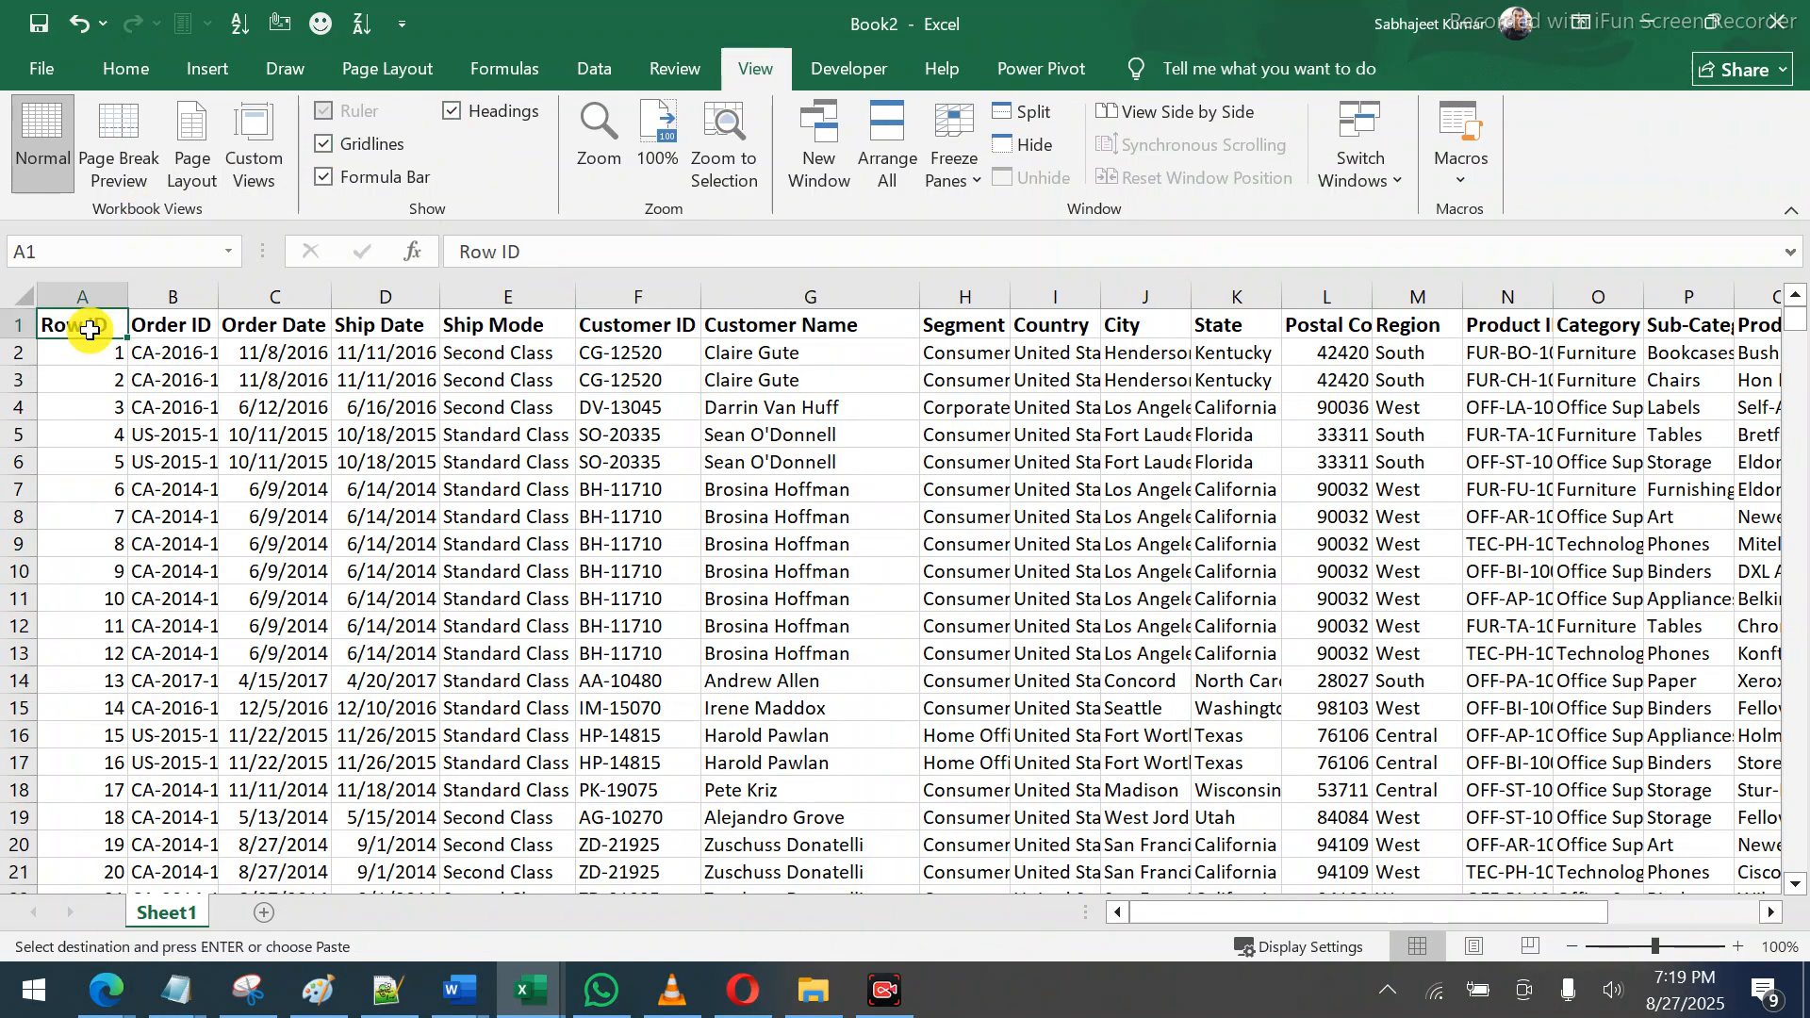
key("ctrl+Right")
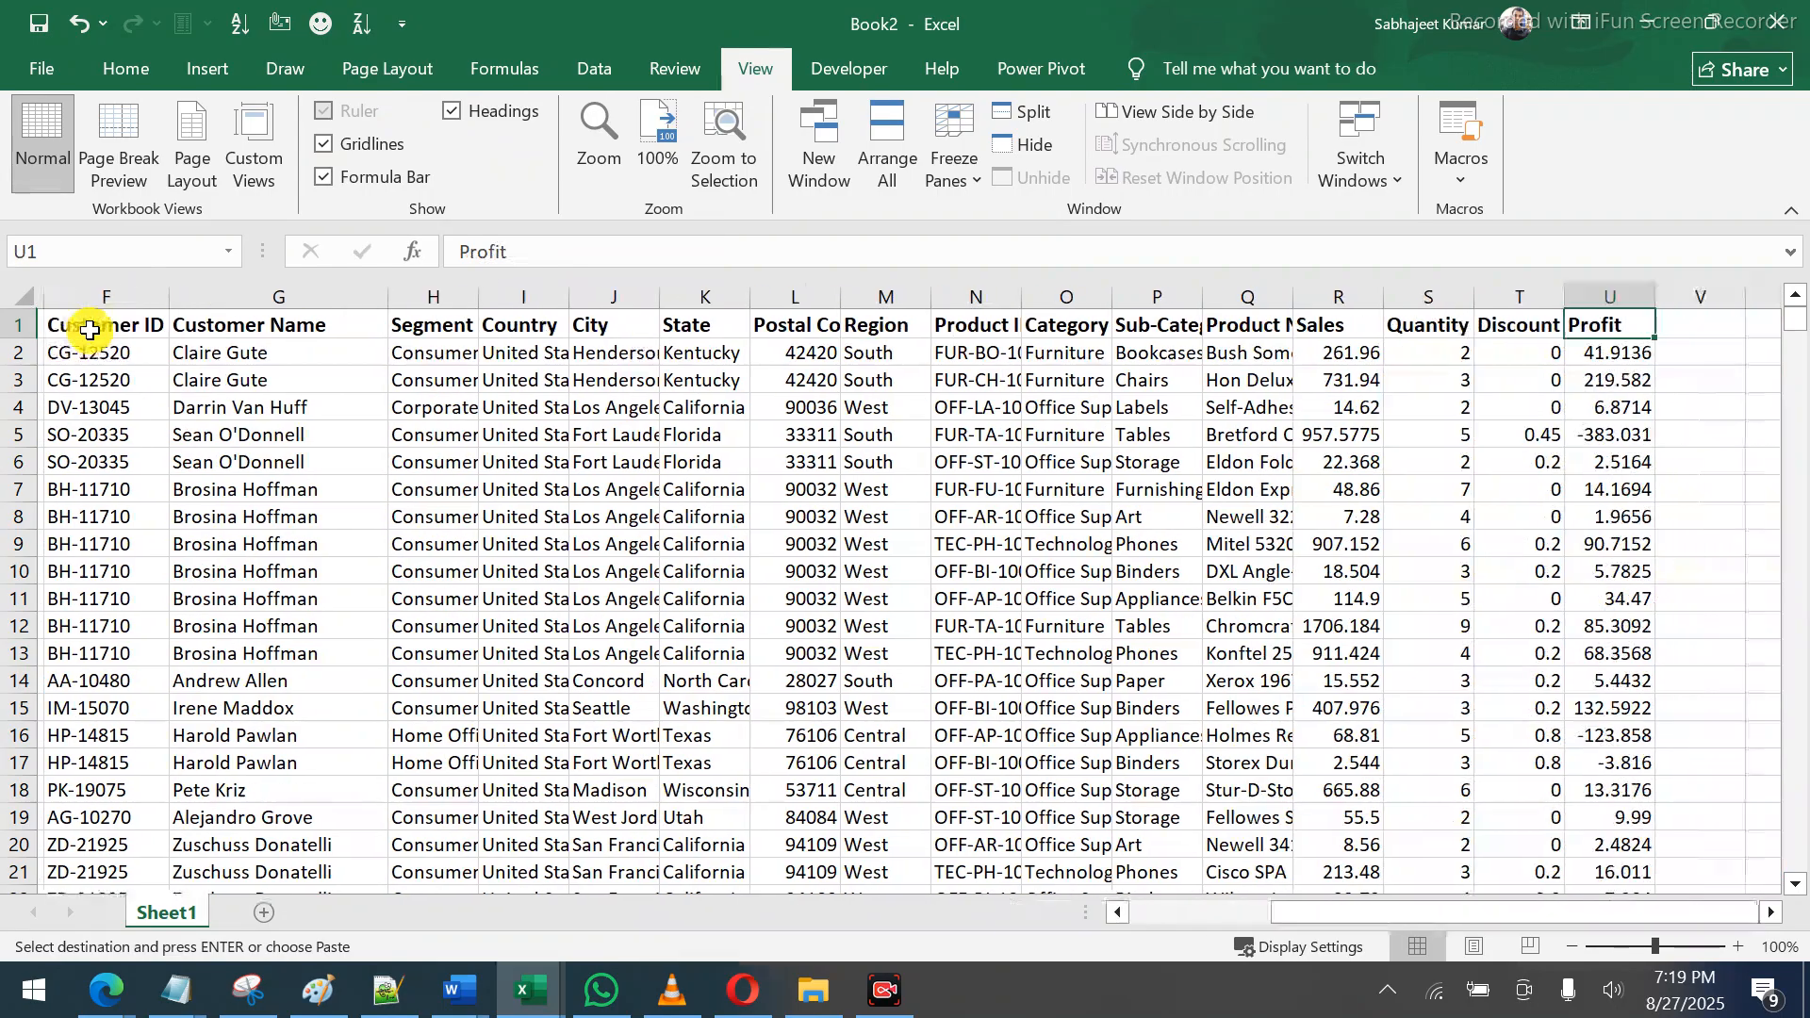
key("Right")
key("Left")
key("Left")
key("Left")
key("Left")
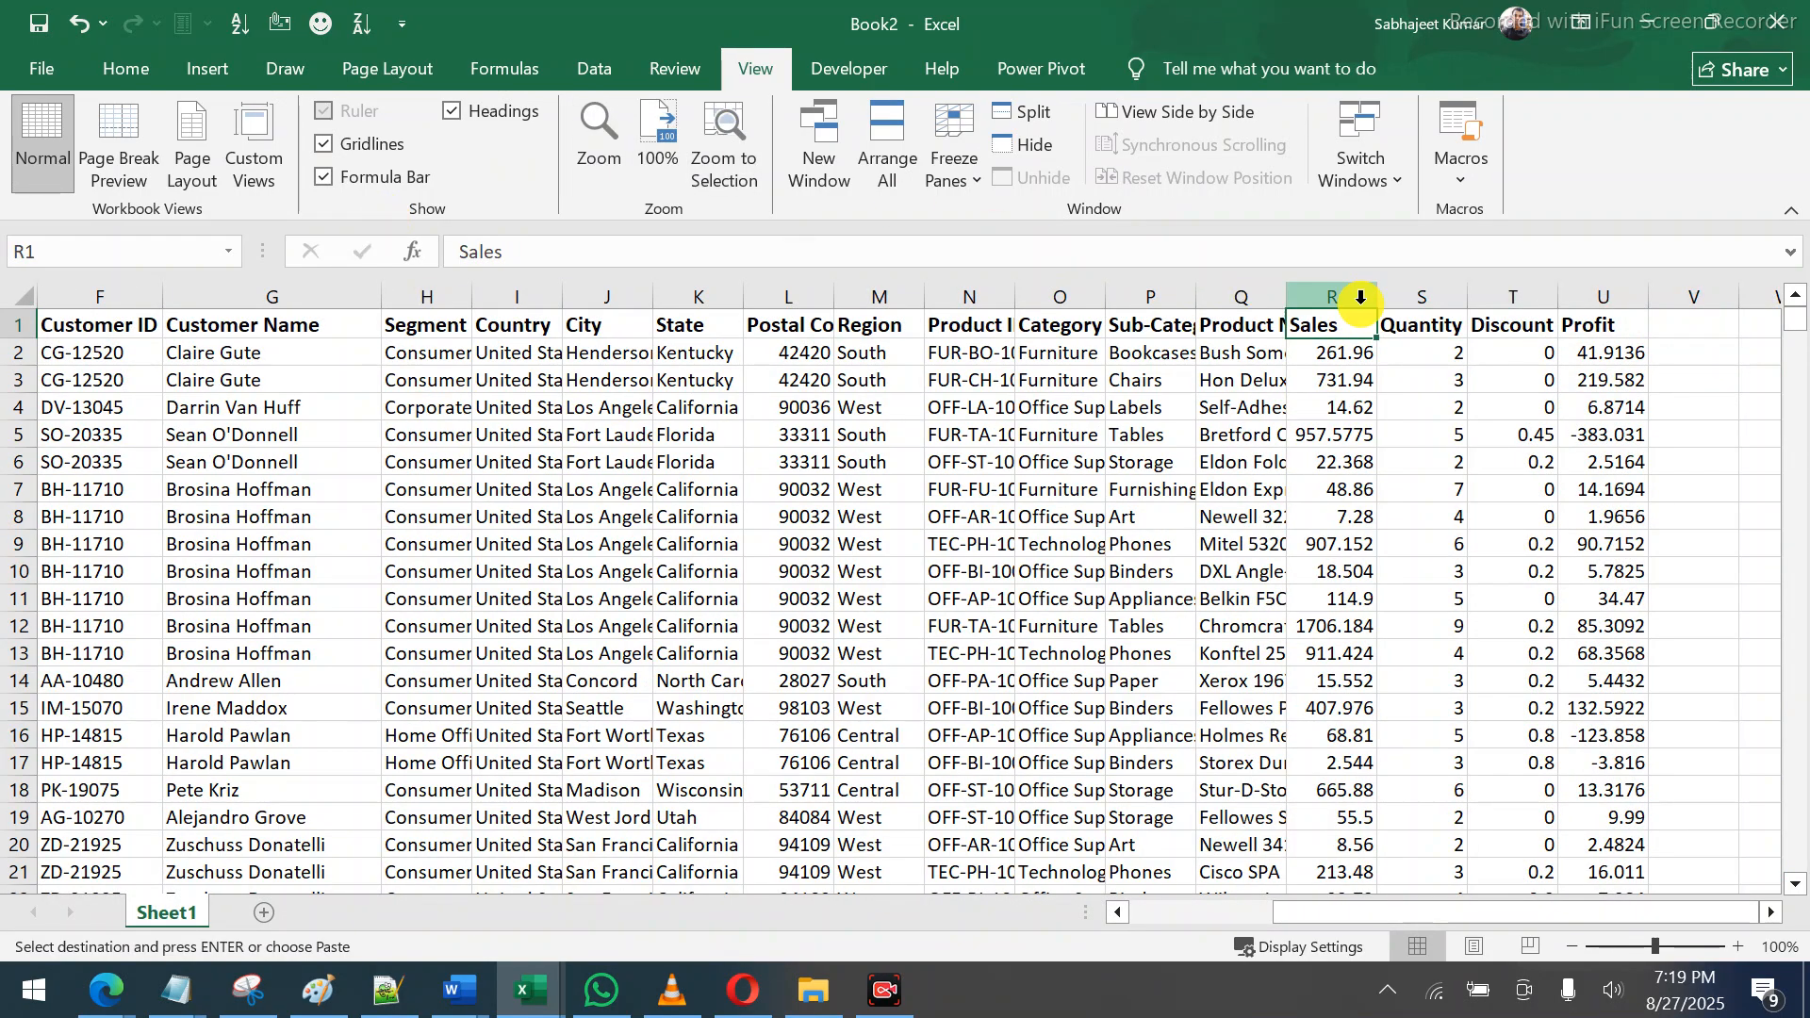
left_click_drag(1288, 294, 1326, 296)
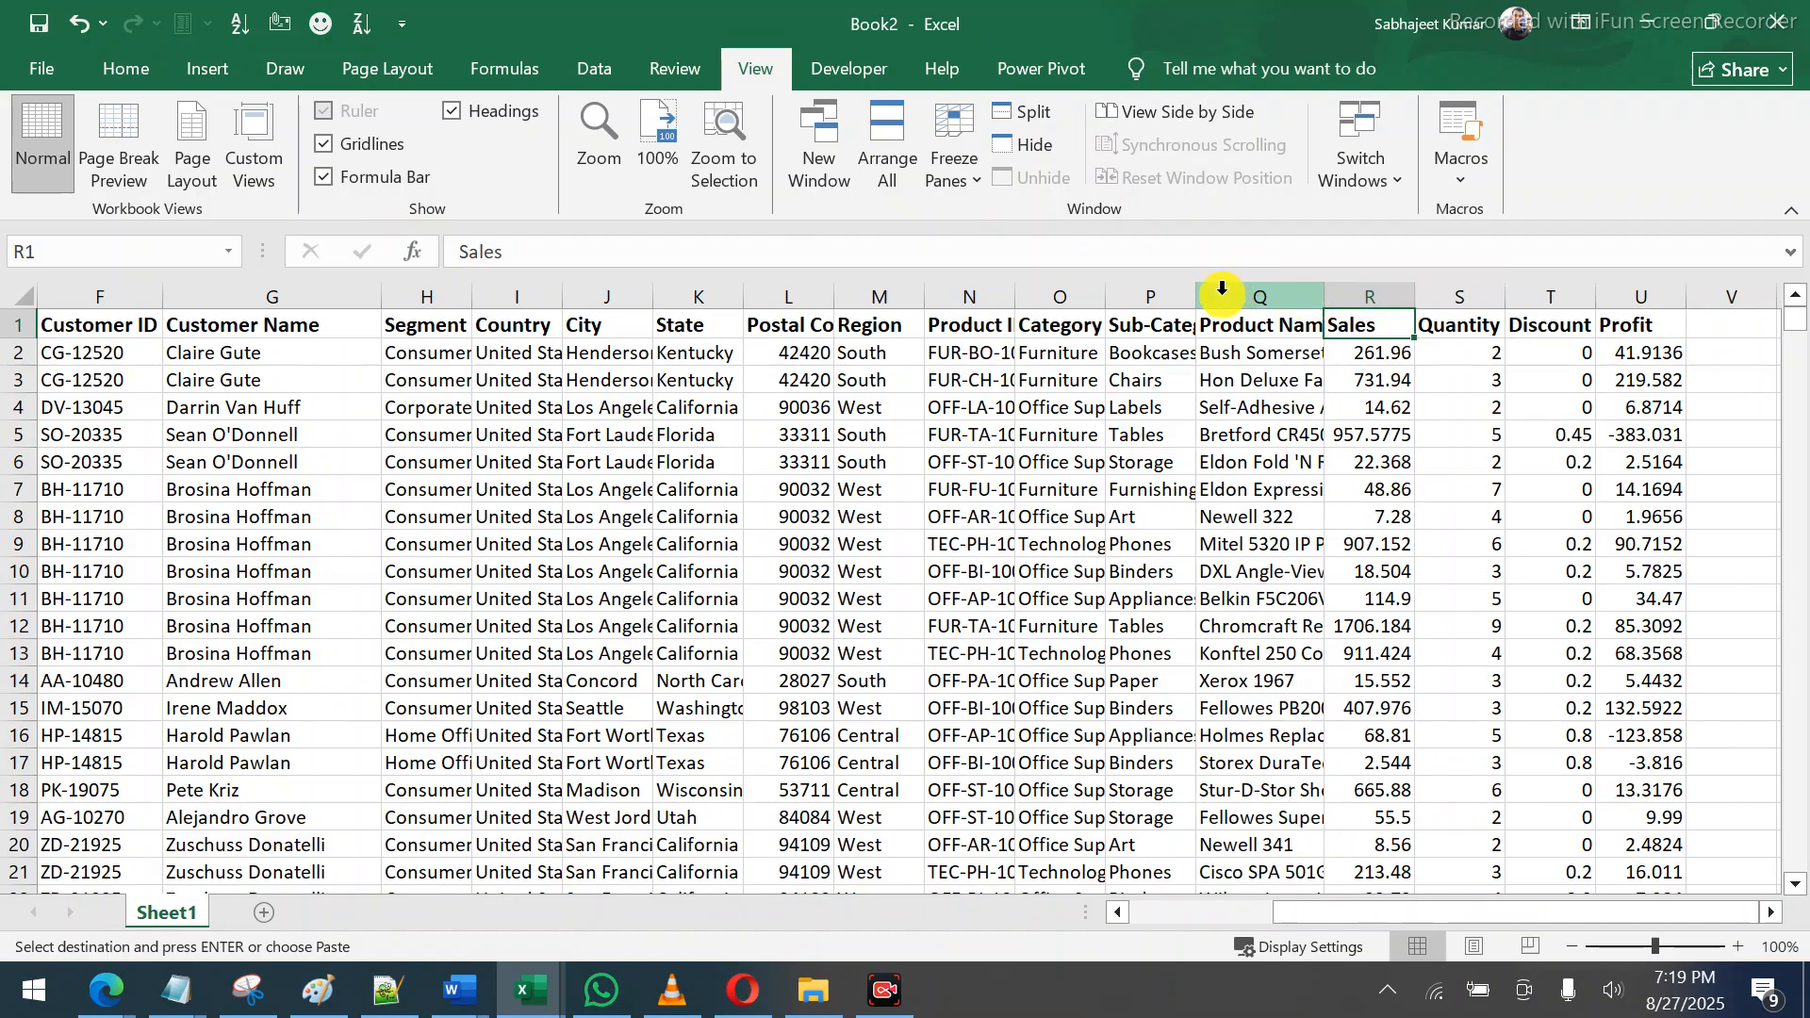
left_click_drag(1196, 290, 1264, 292)
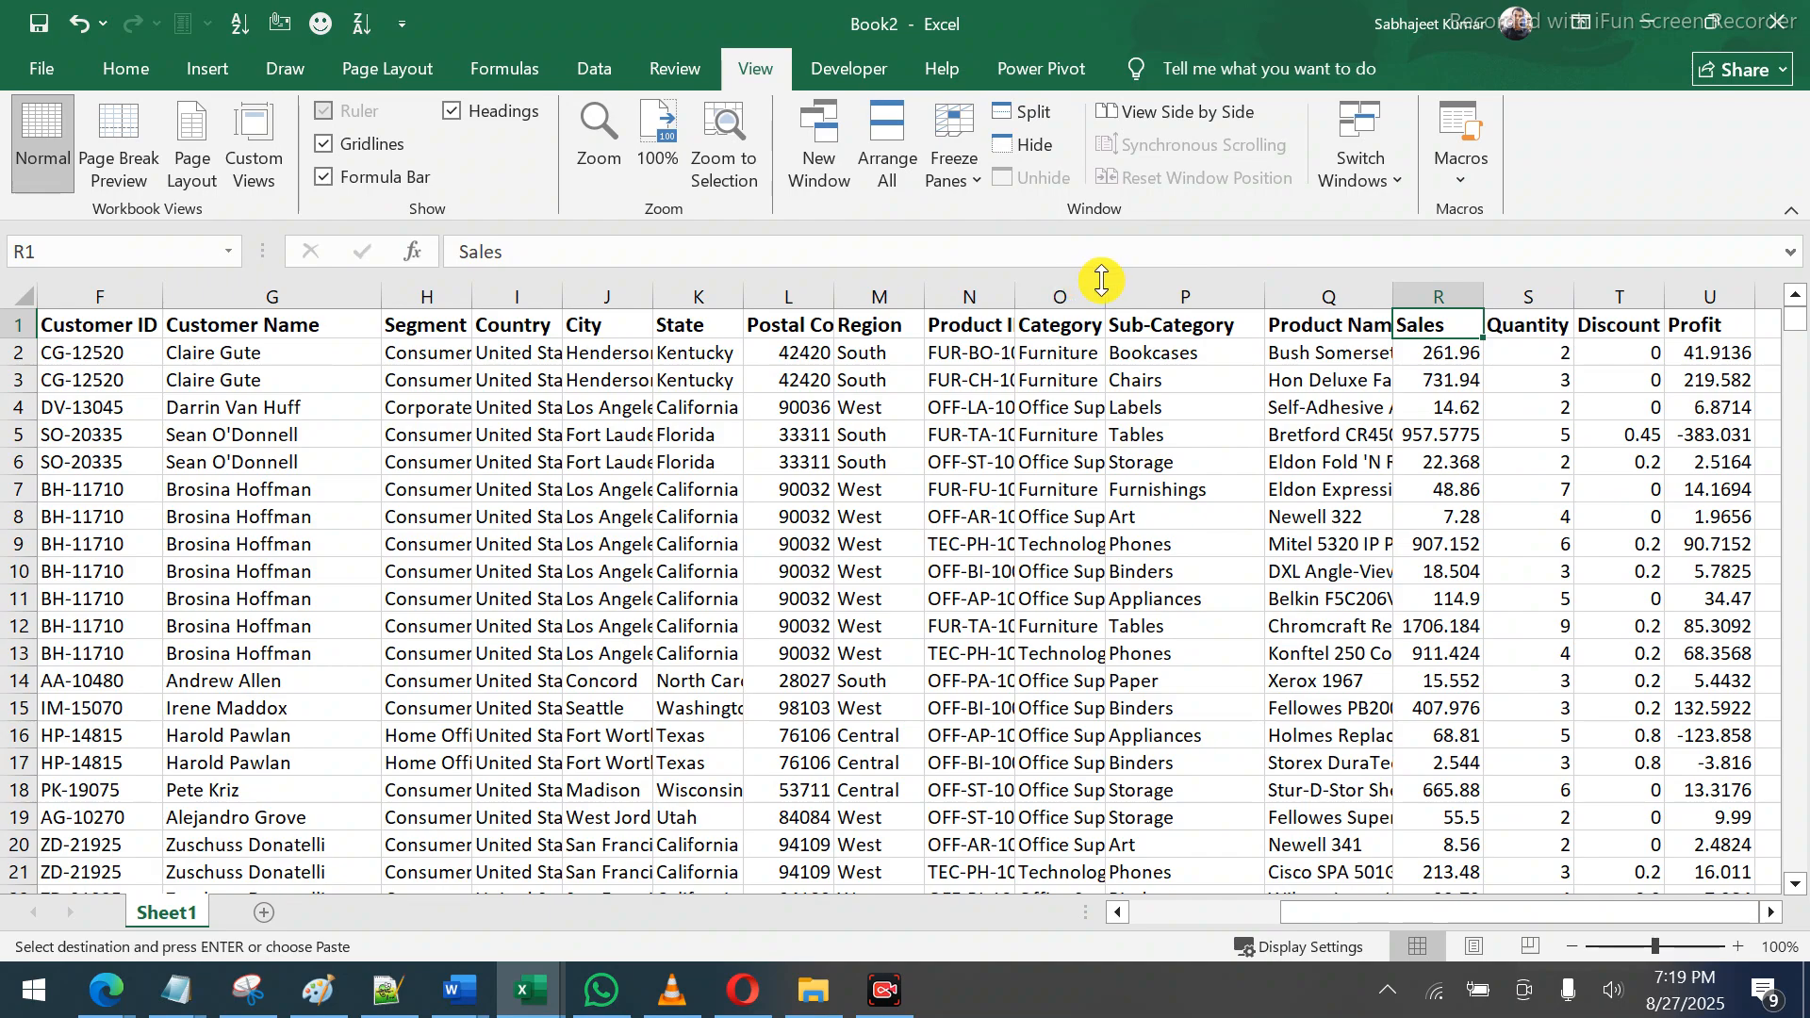
left_click_drag(1104, 286, 1148, 291)
left_click(1084, 324)
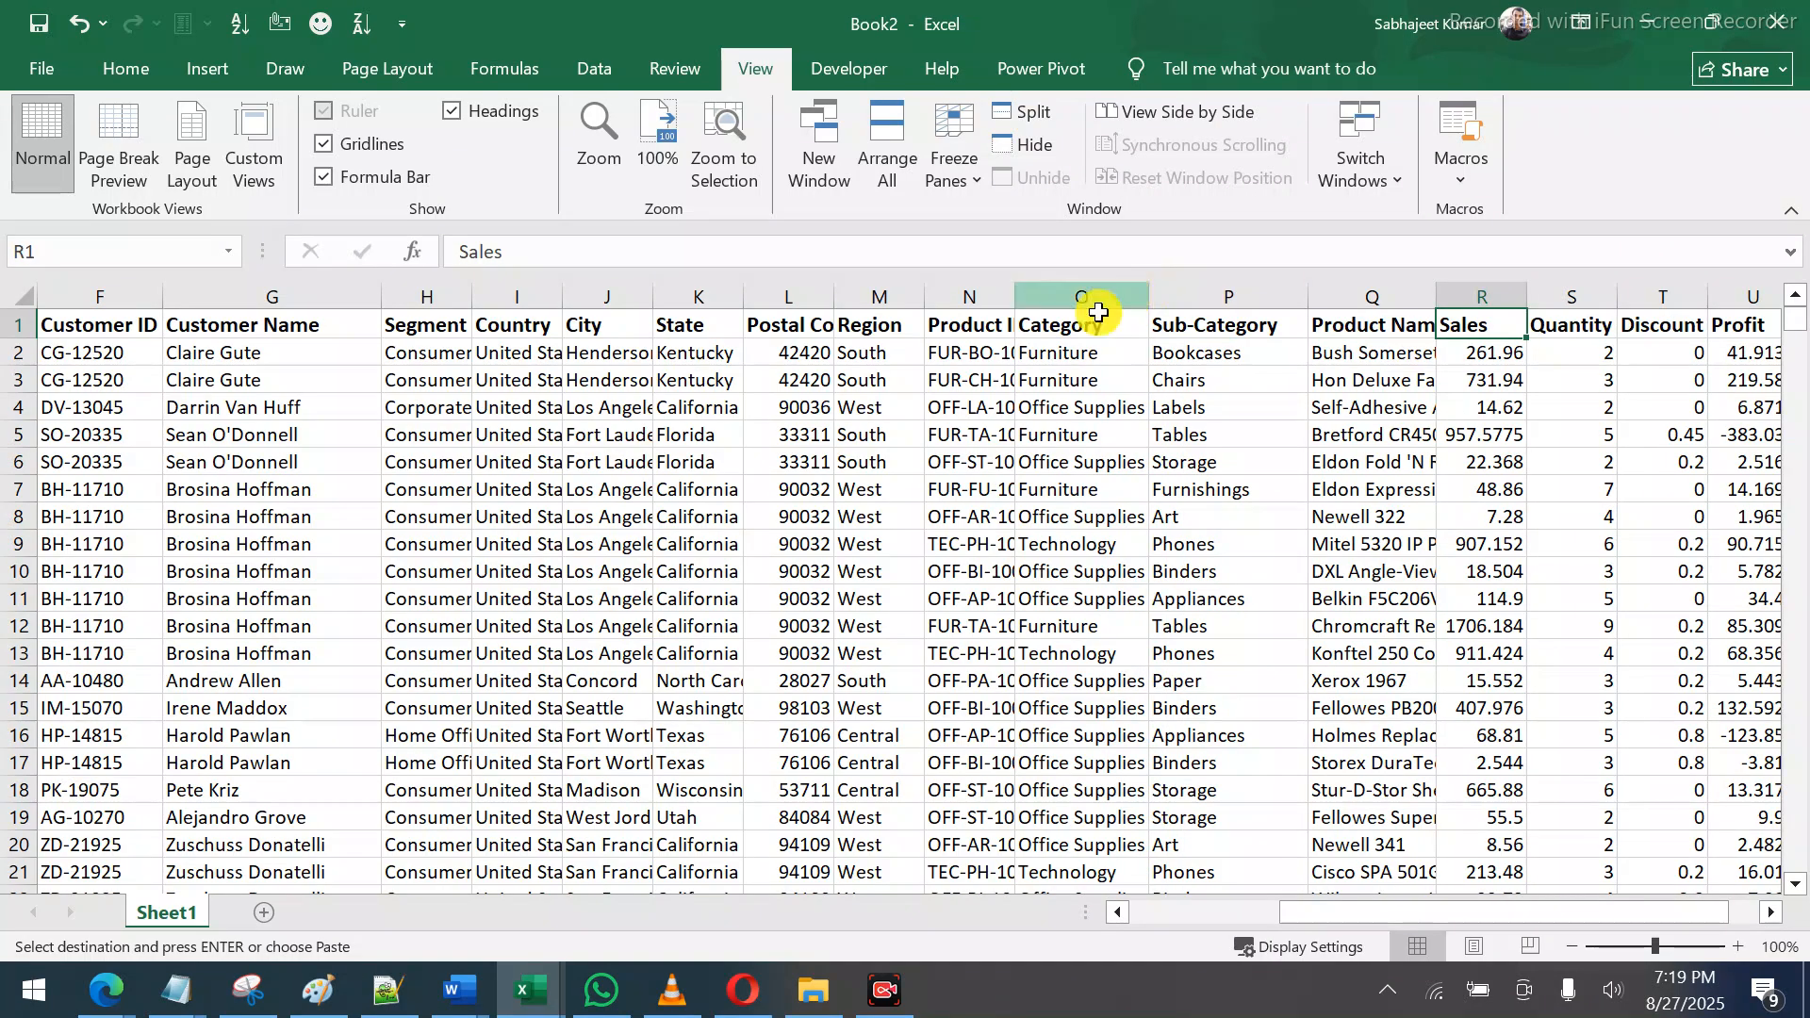
Examine the table's headings from Row ID across to Sales and which columns leave the view when scrolling sideways
key("ctrl+Home")
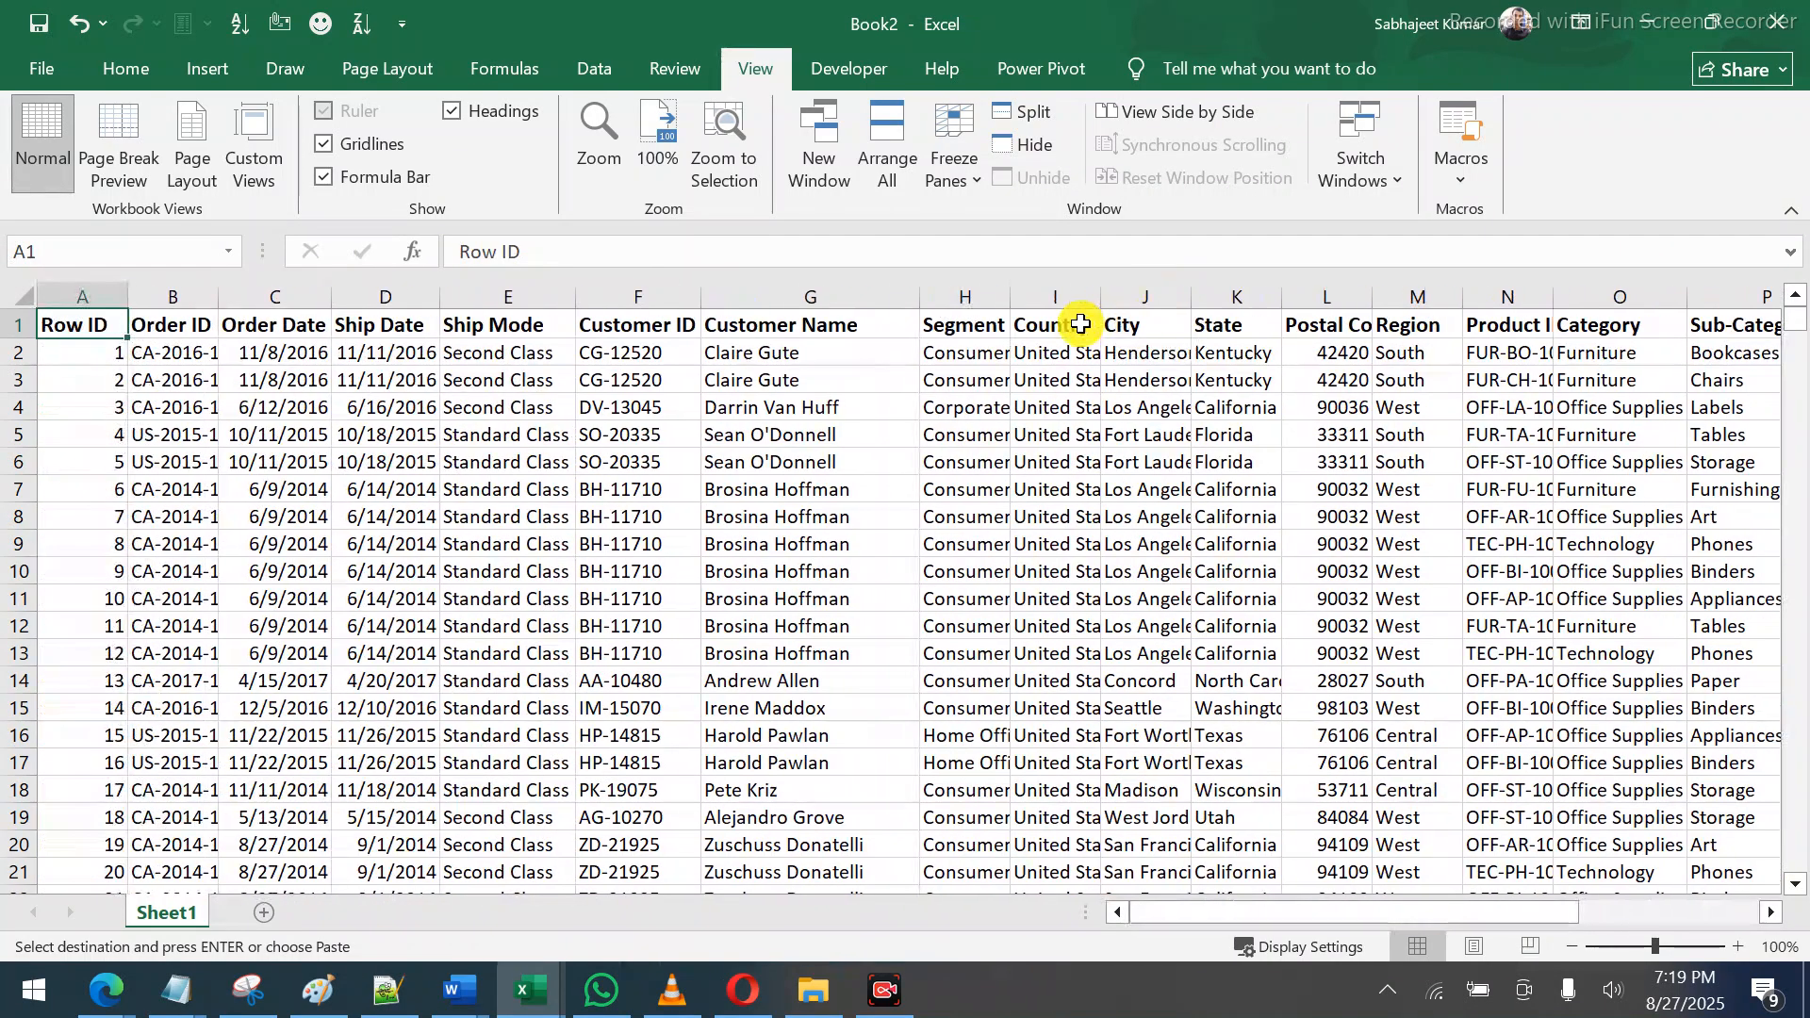
key("Right")
key("Right")
key("Right")
key("Right")
key("Right")
key("Right")
key("Right")
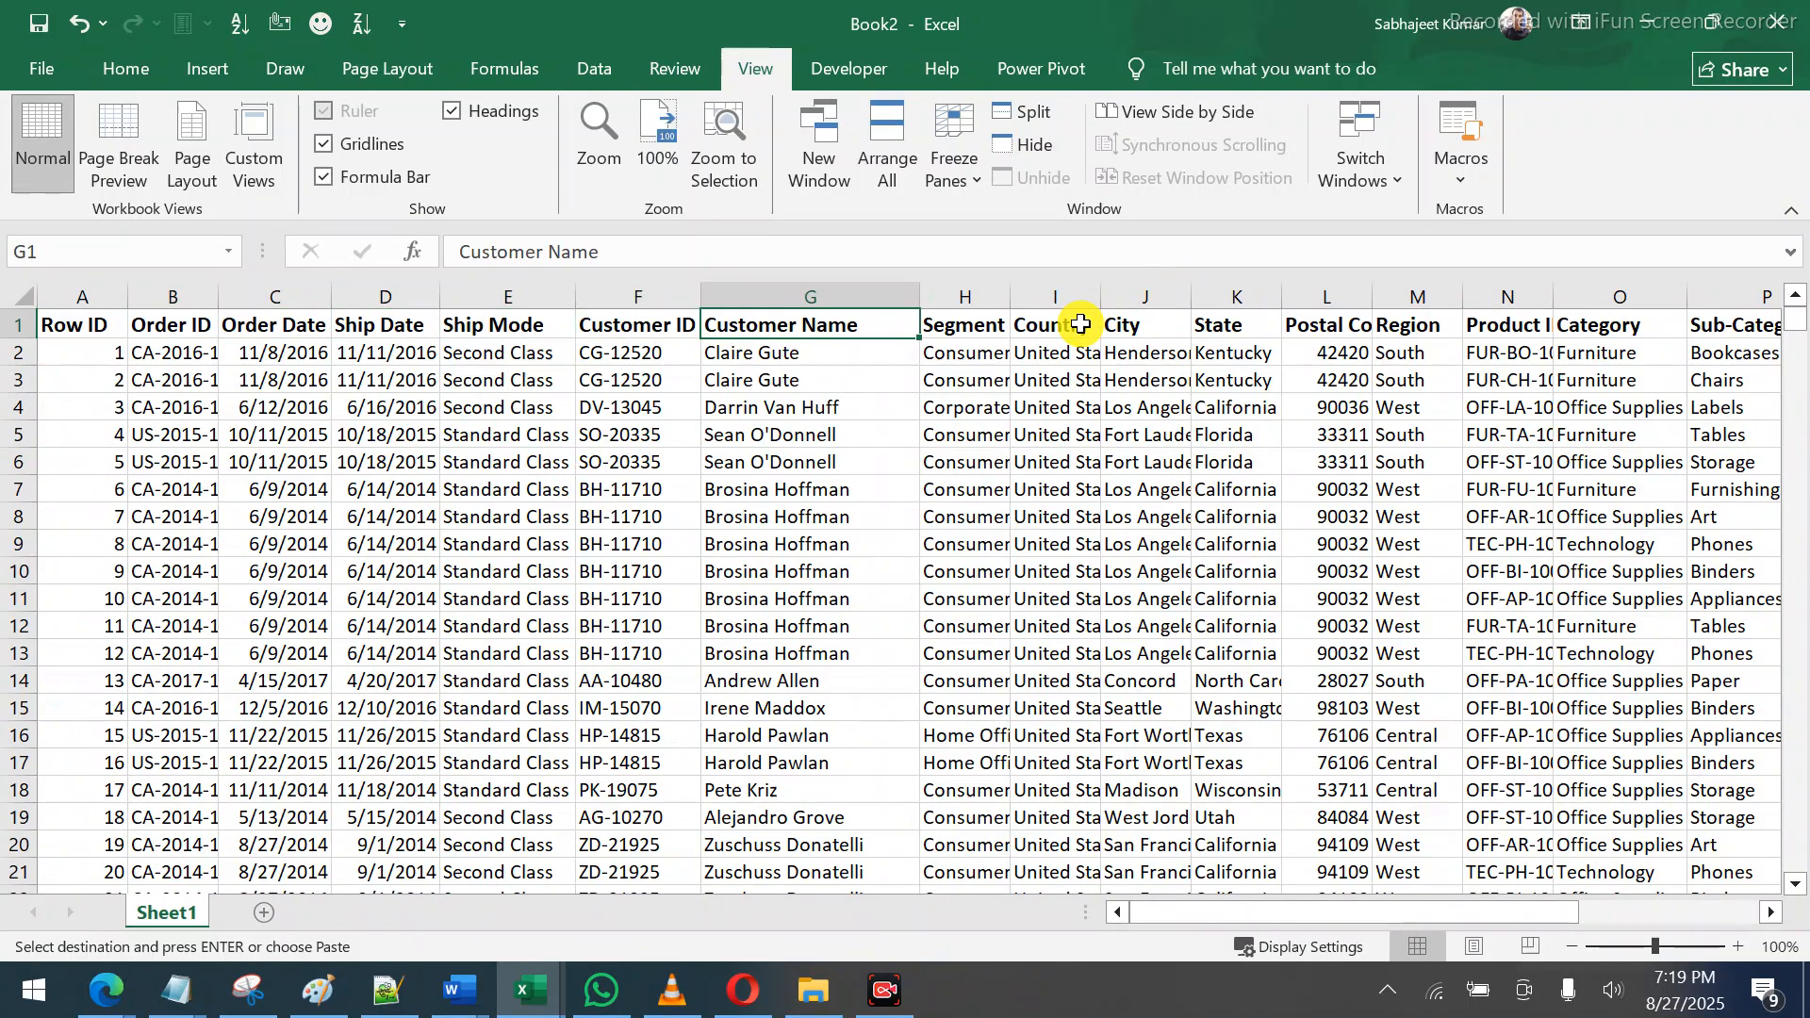
key("Left")
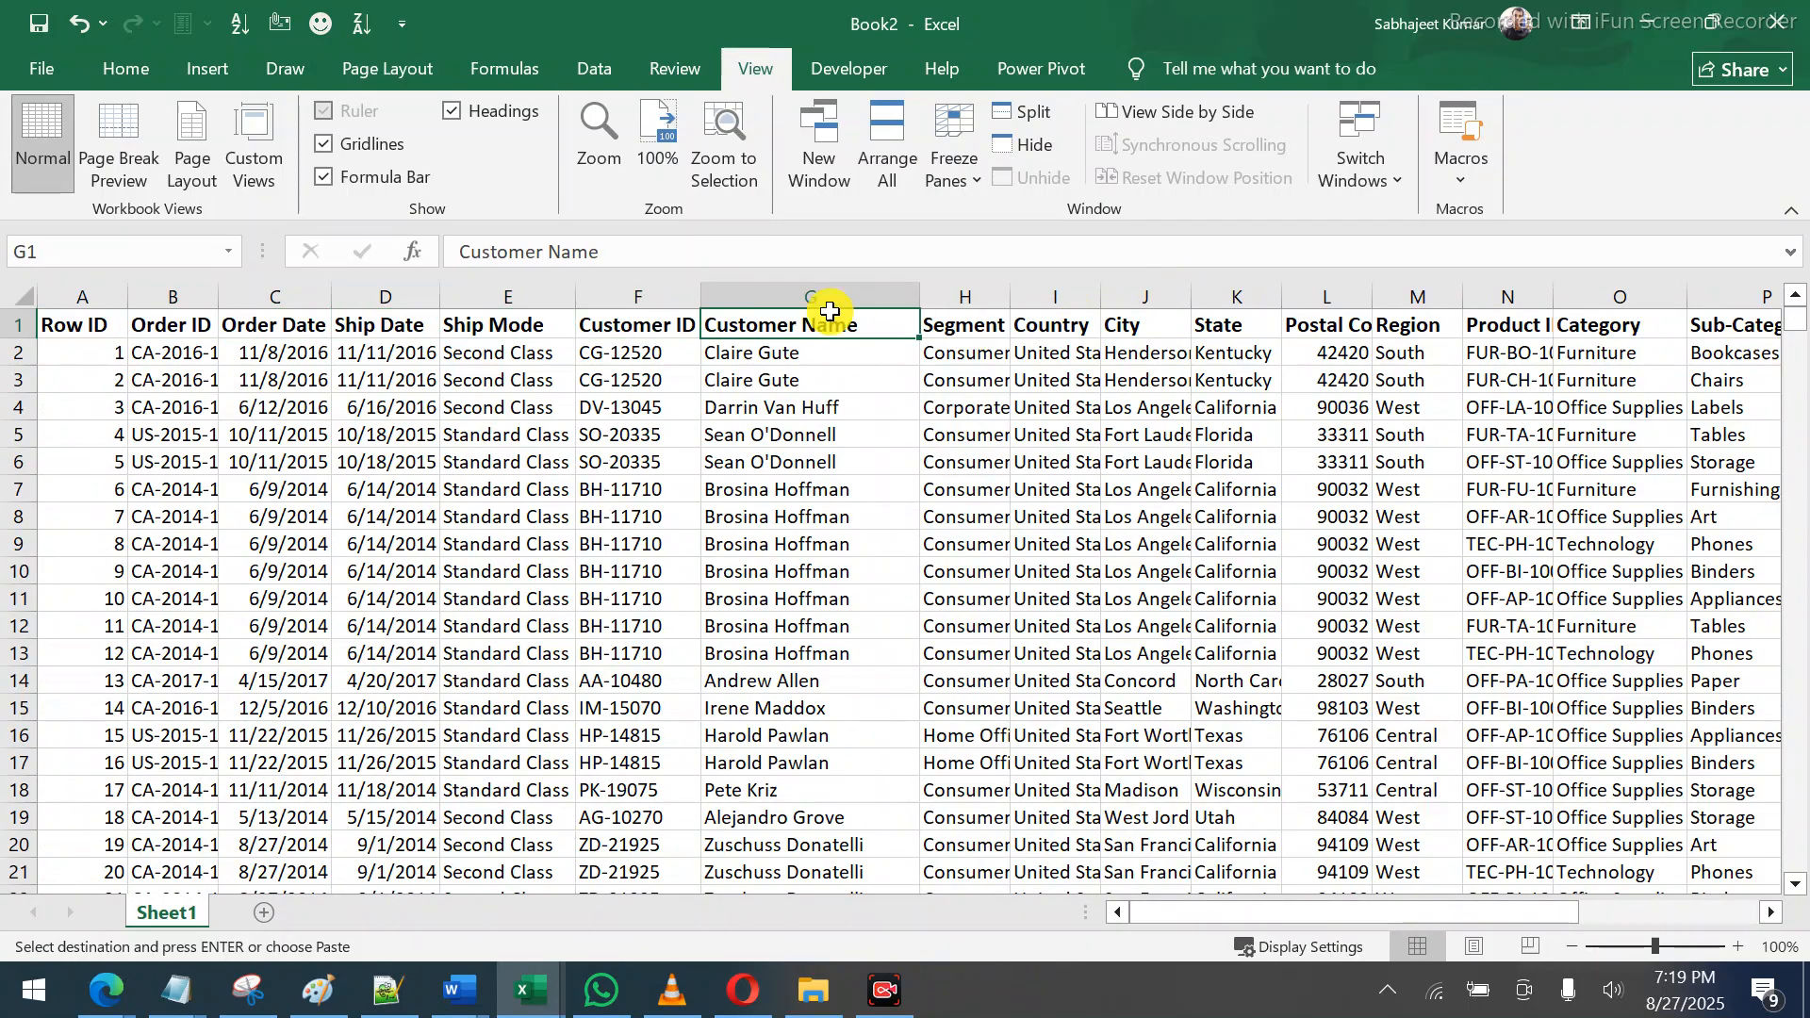
left_click_drag(307, 295, 386, 295)
left_click_drag(439, 295, 439, 295)
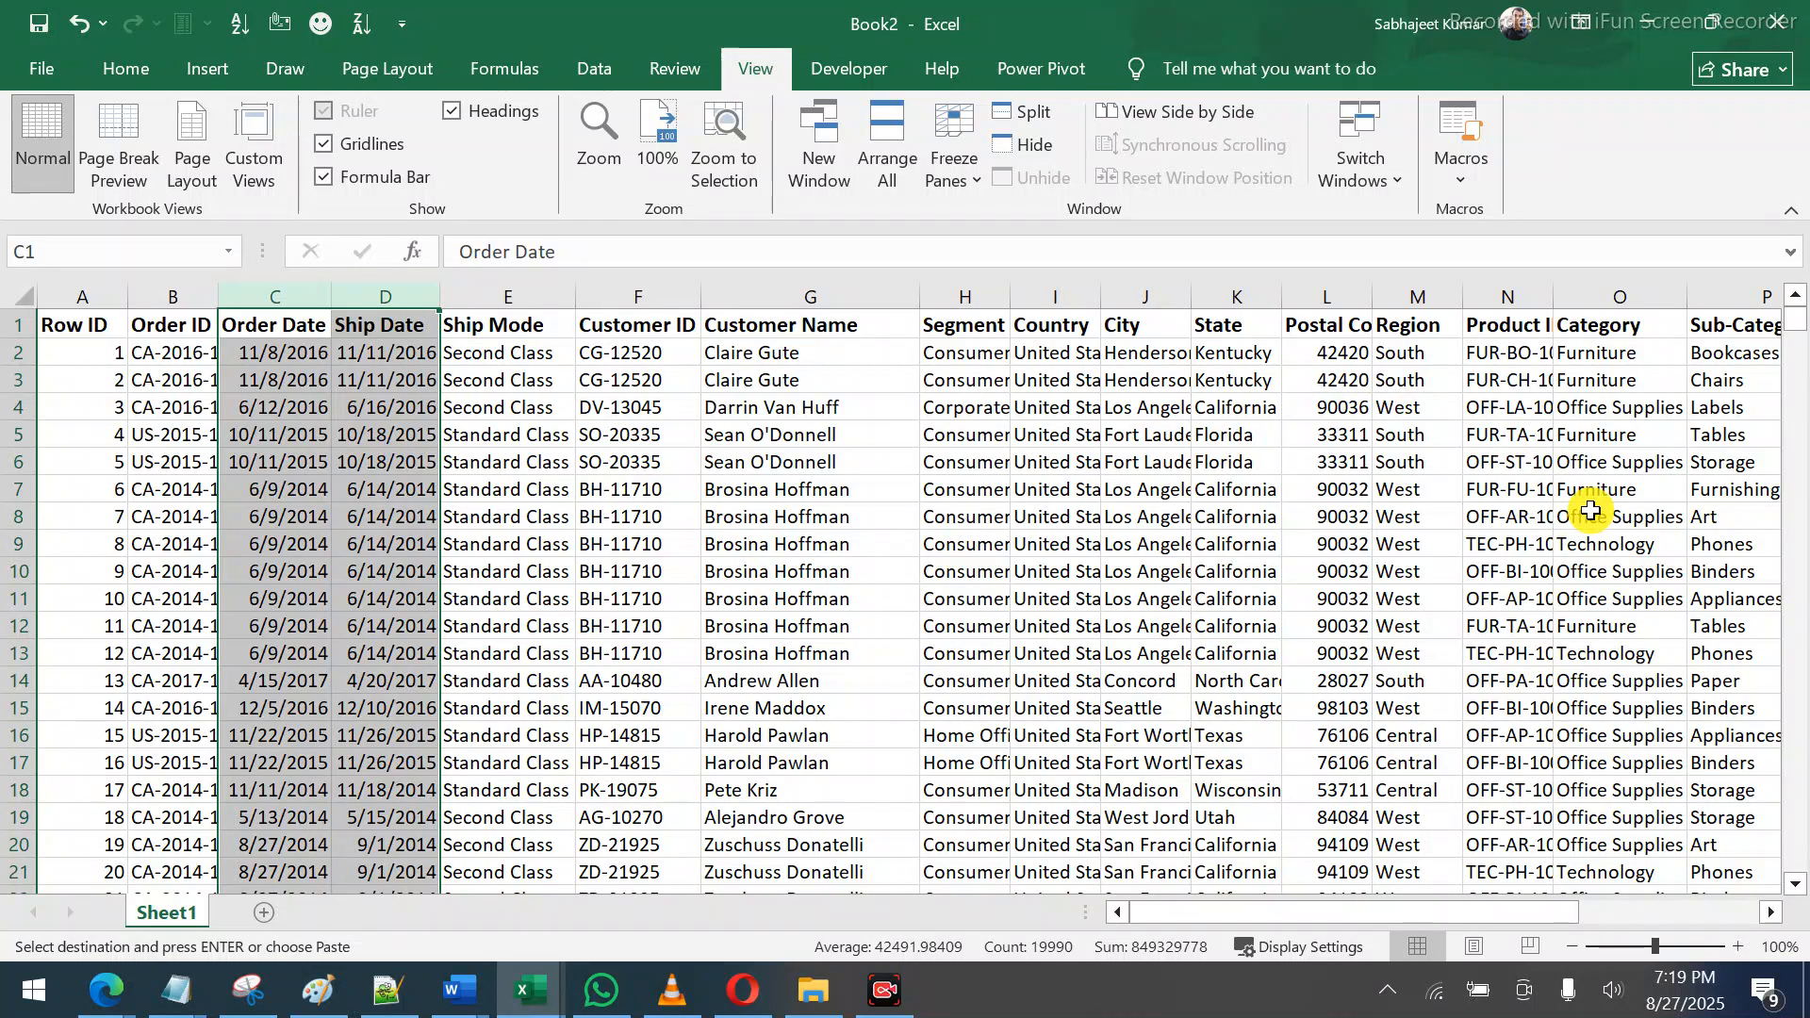
left_click_drag(1418, 913, 1499, 913)
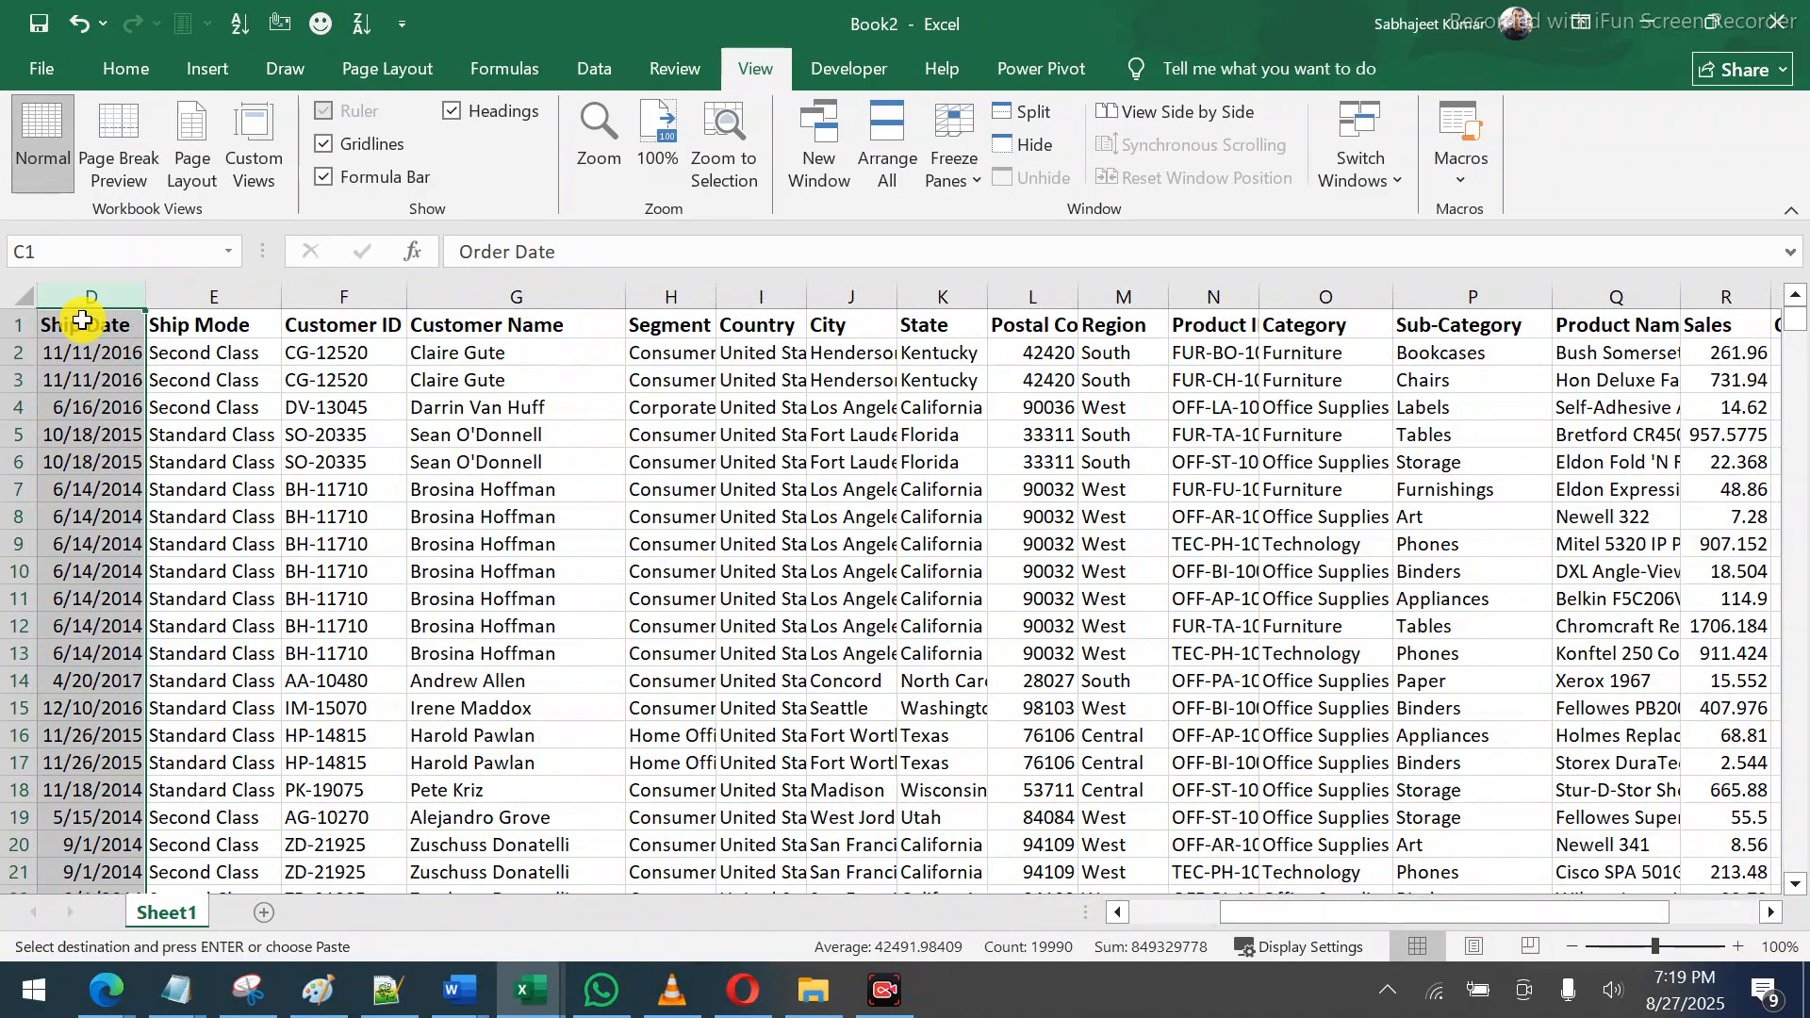
left_click_drag(1276, 917, 1229, 913)
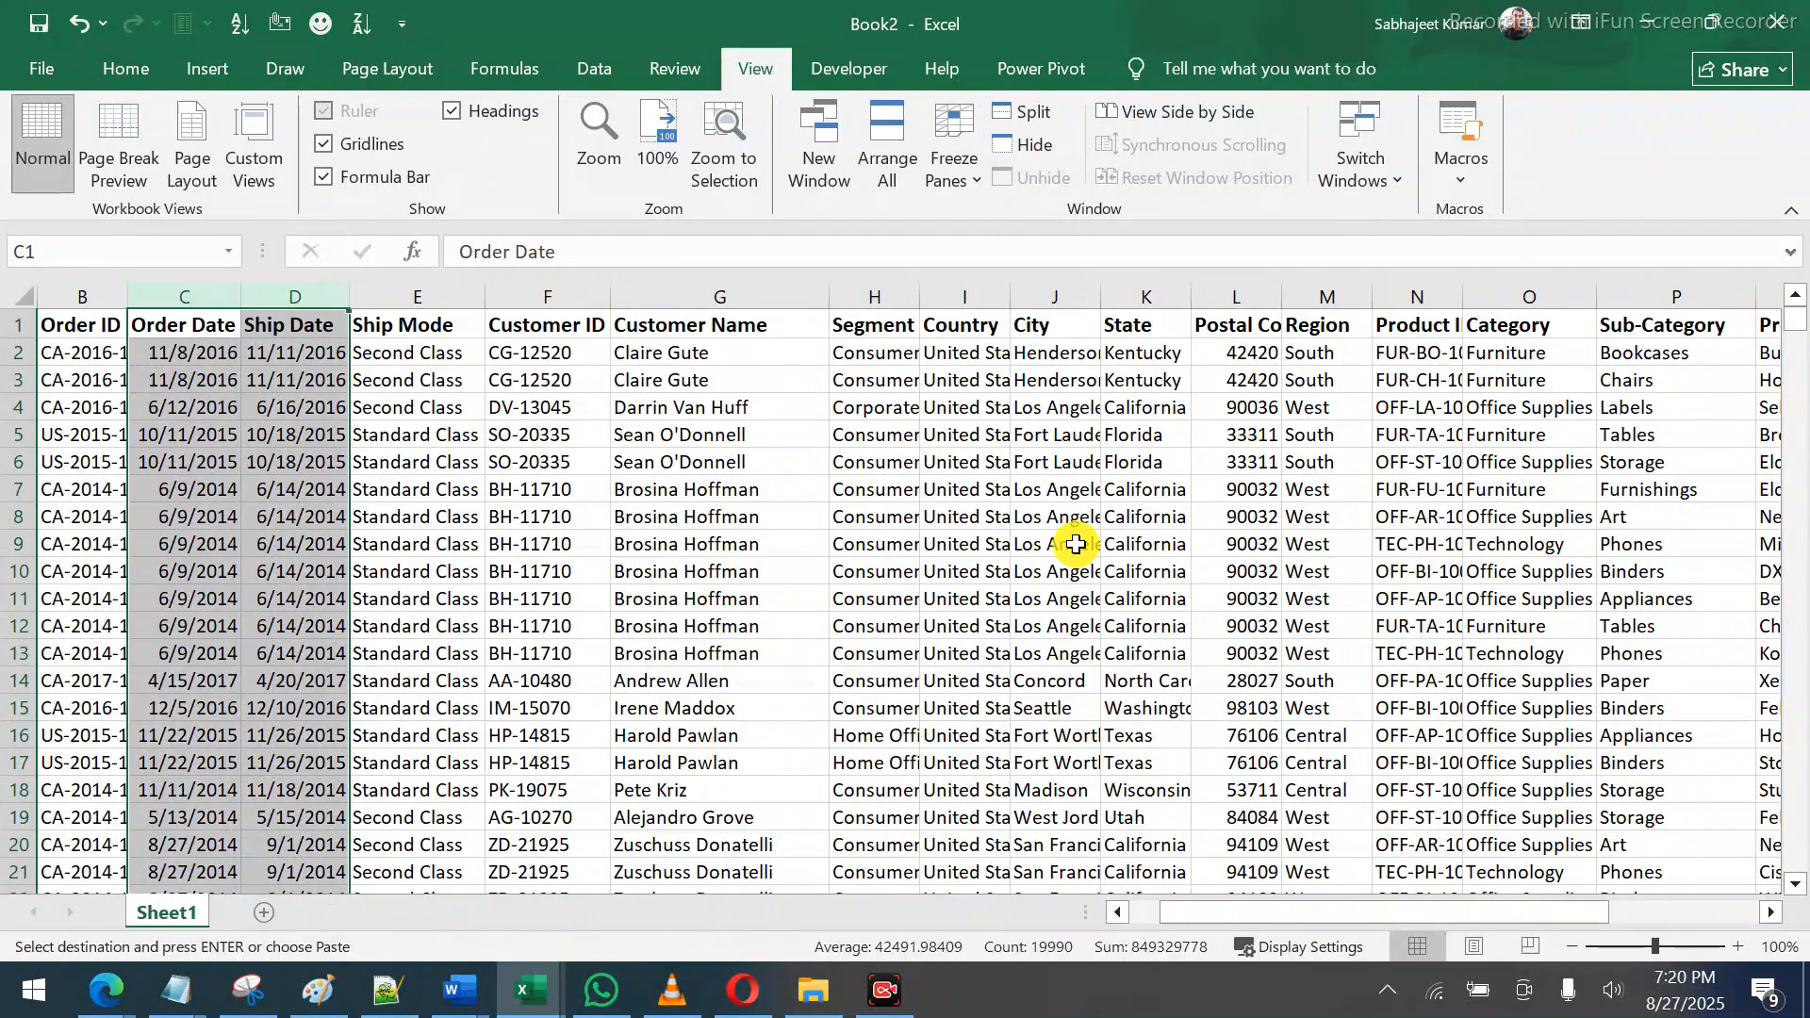
Group columns H through N, from Segment to Product ID, into a column outline
left_click(891, 293)
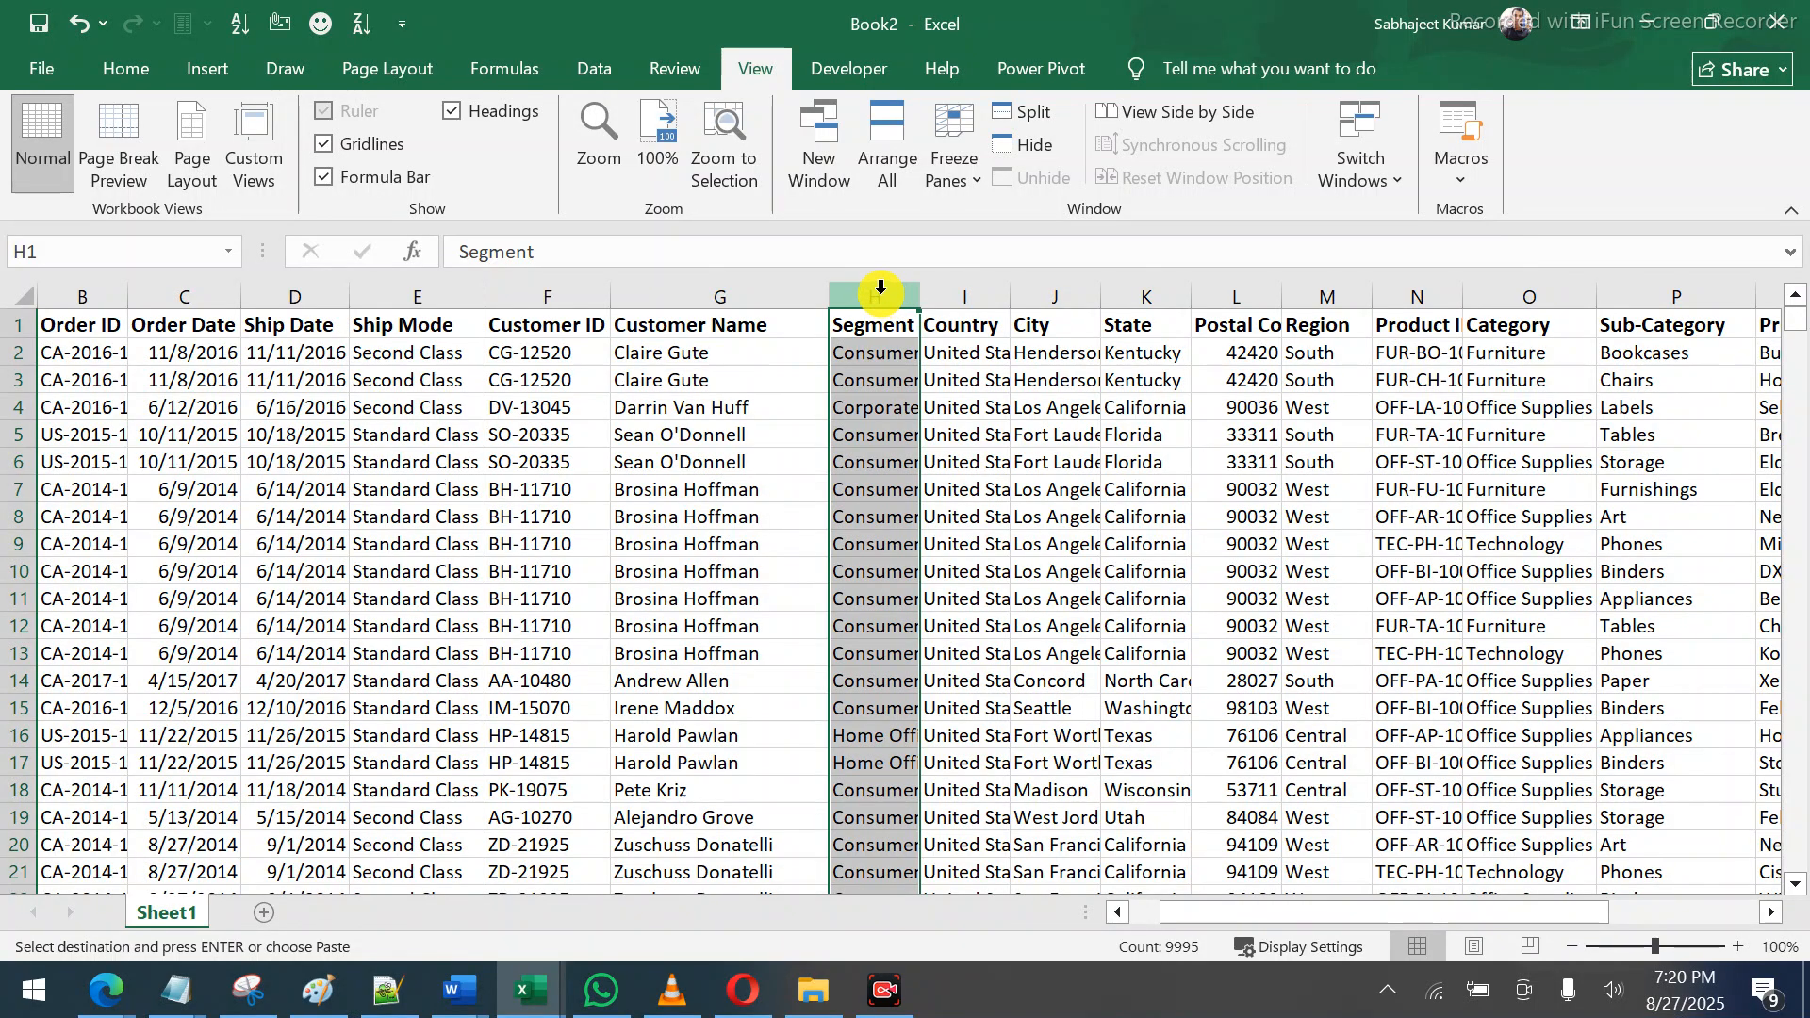
left_click_drag(881, 293, 1461, 294)
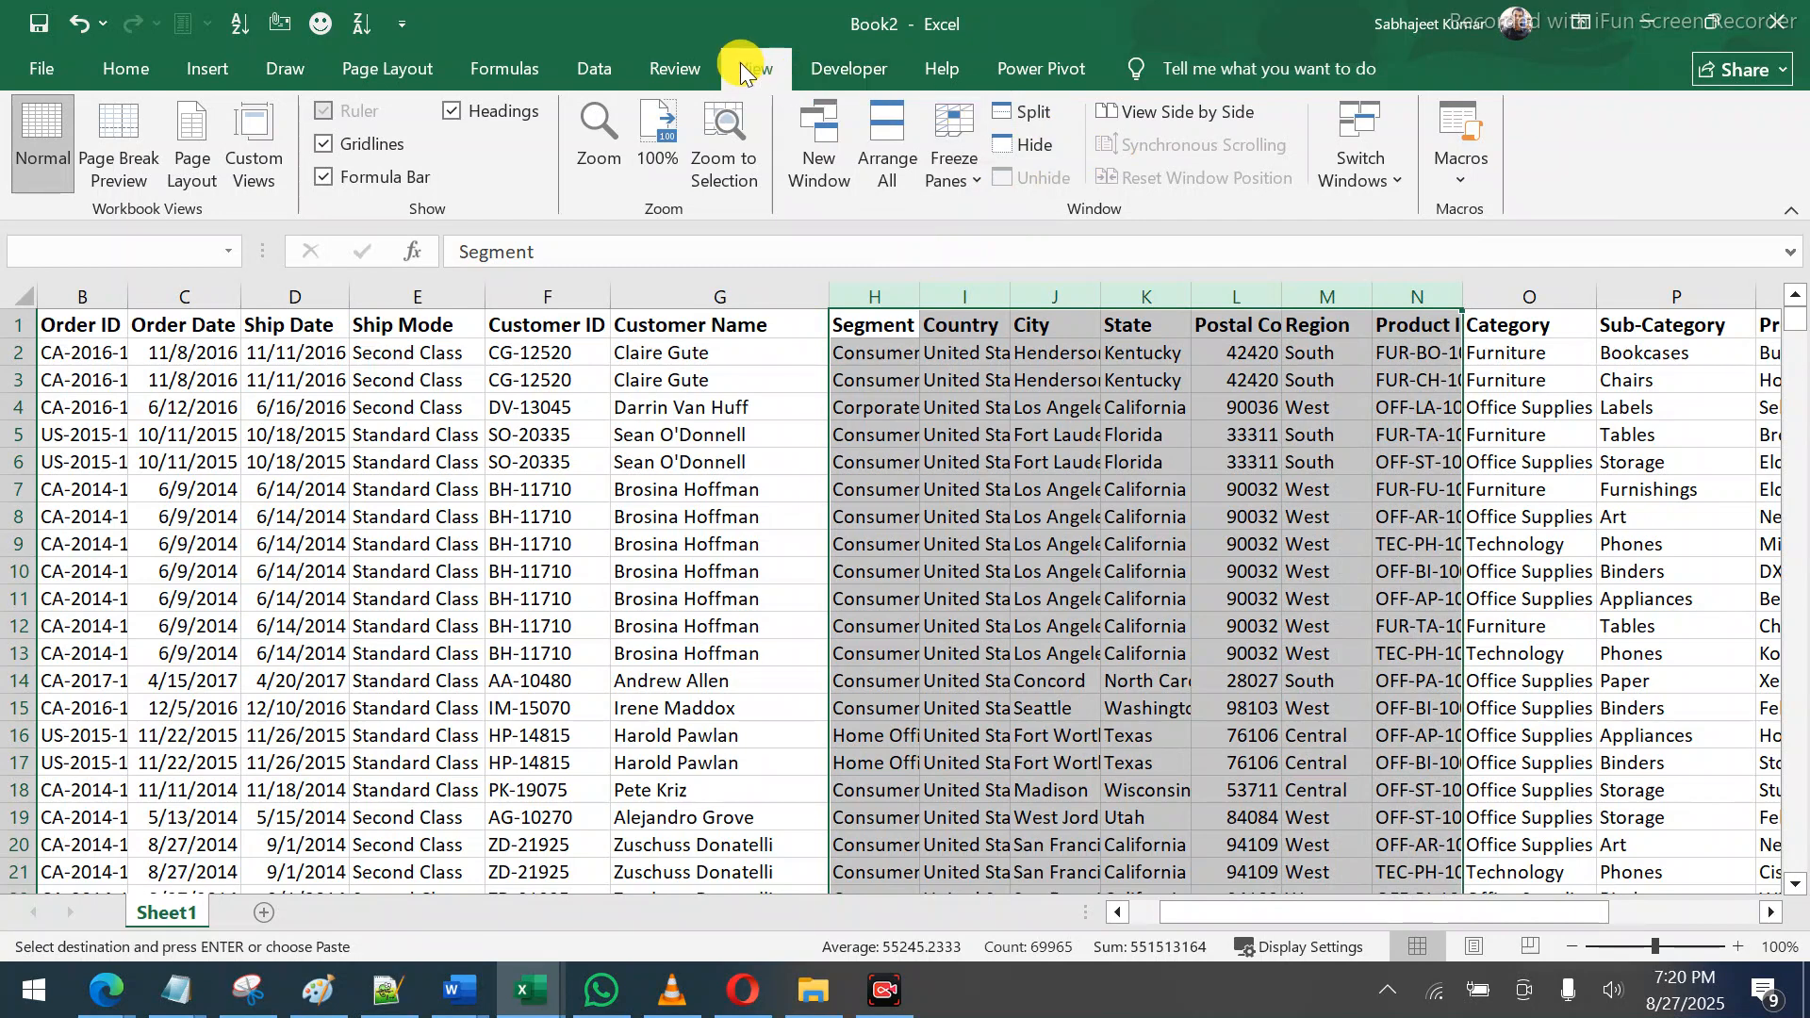
left_click(977, 175)
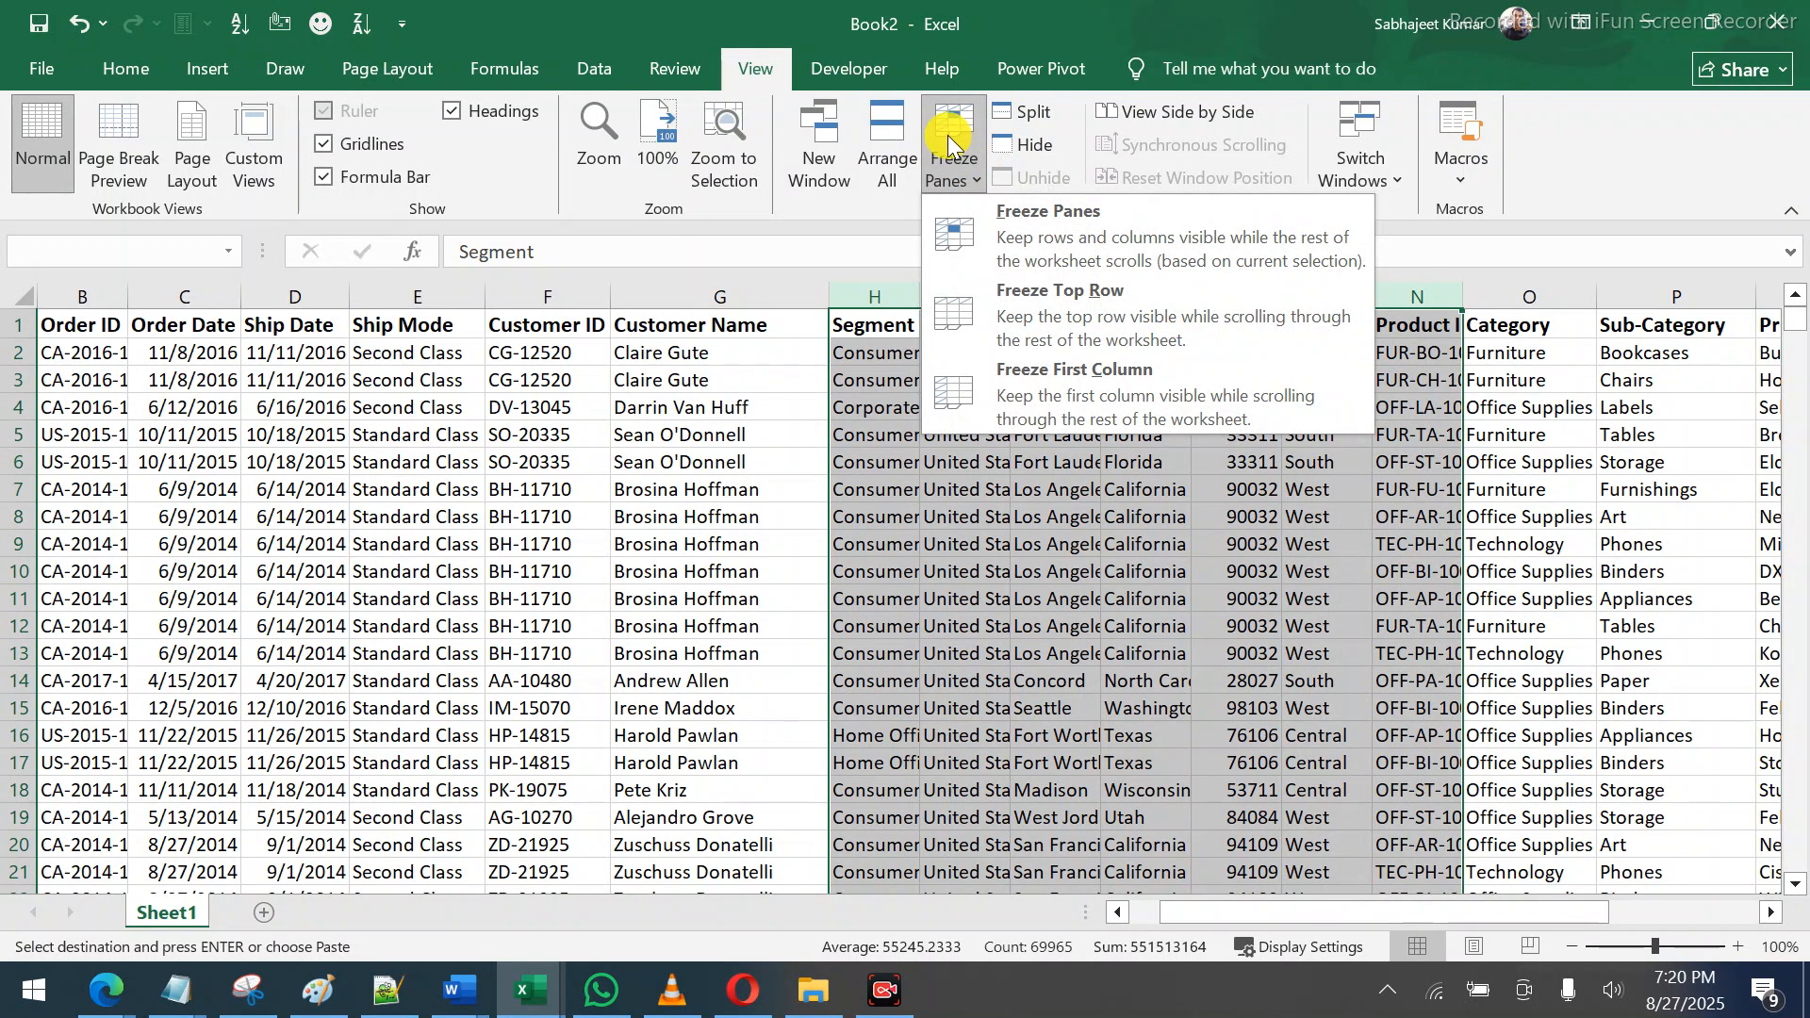
left_click(127, 61)
left_click(127, 60)
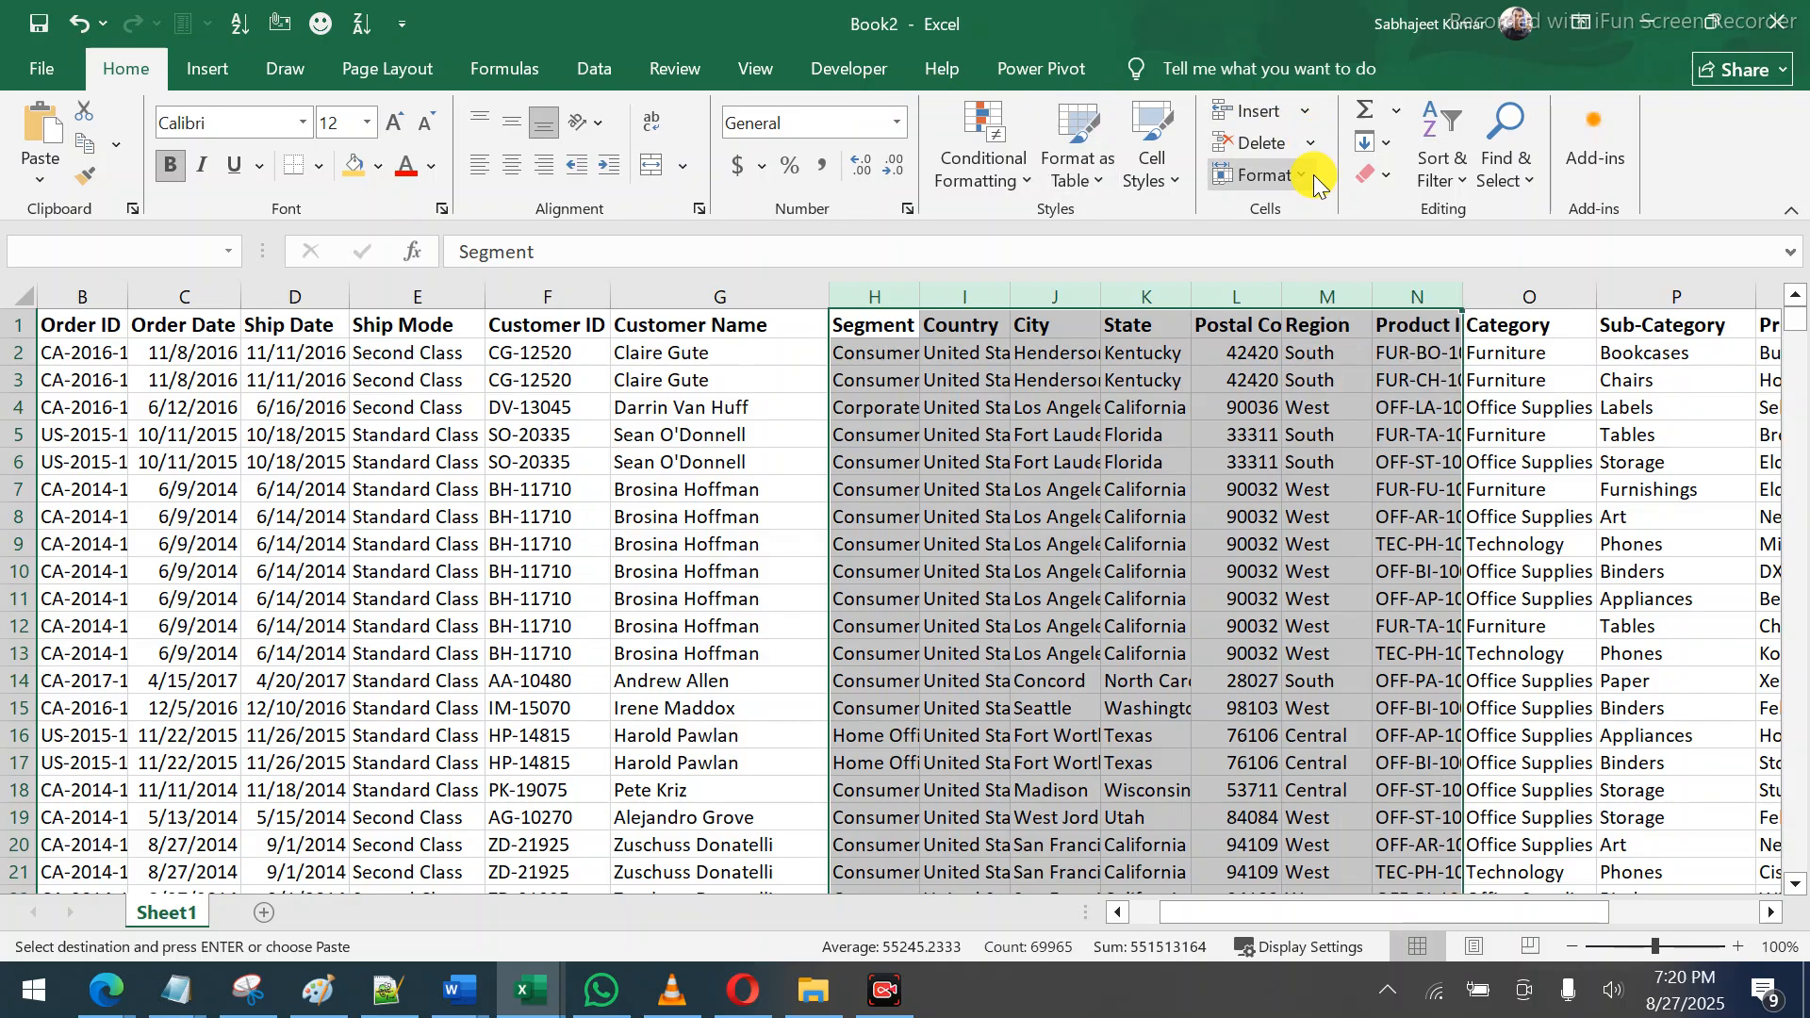
left_click(205, 73)
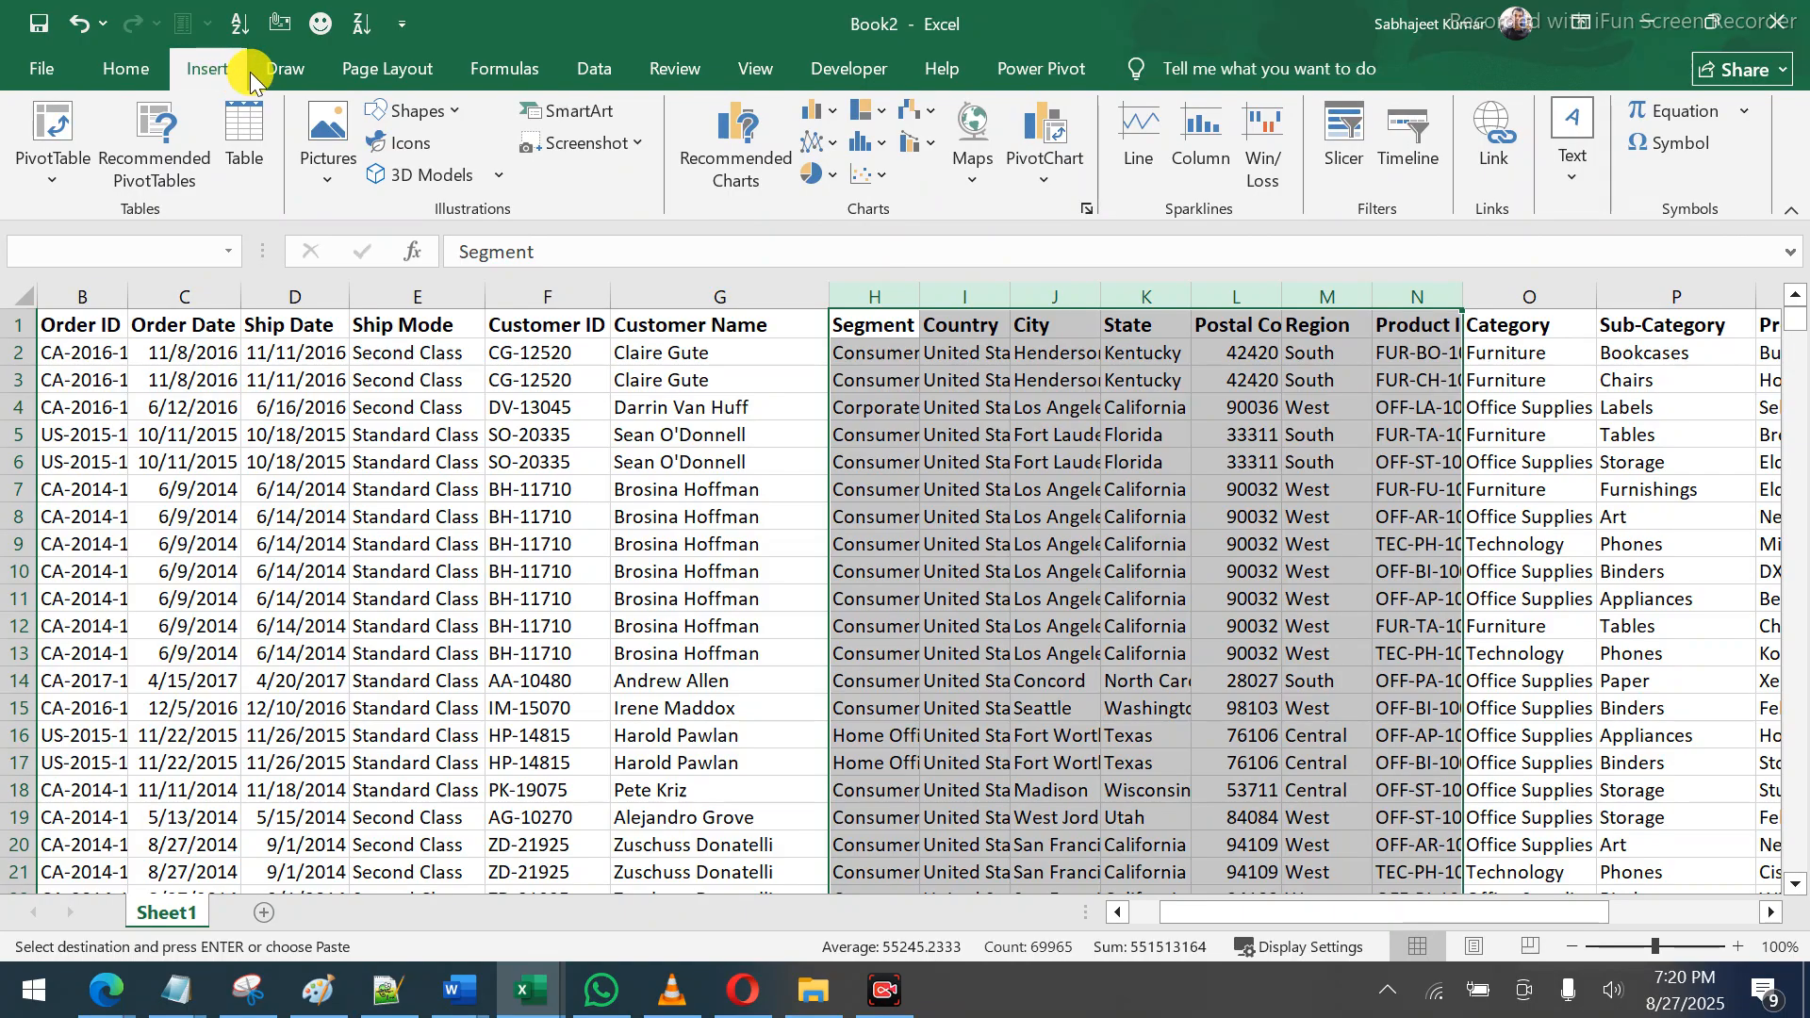
left_click(279, 75)
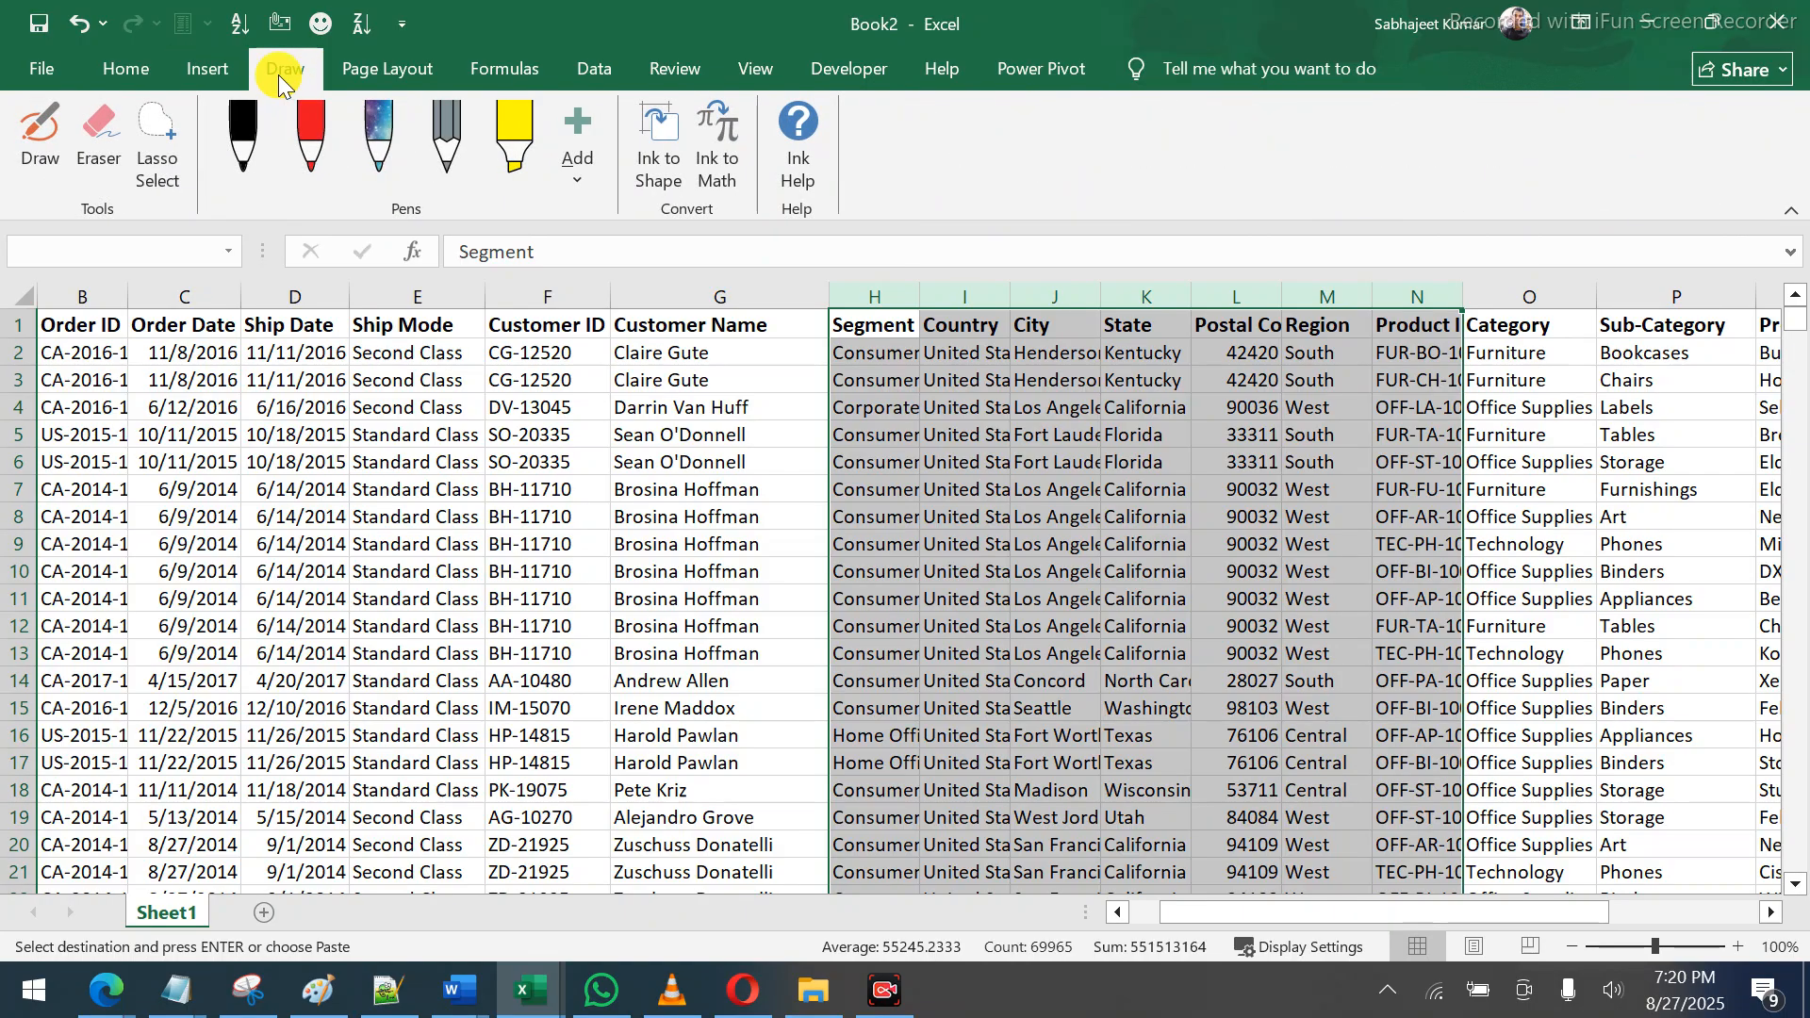
left_click(366, 75)
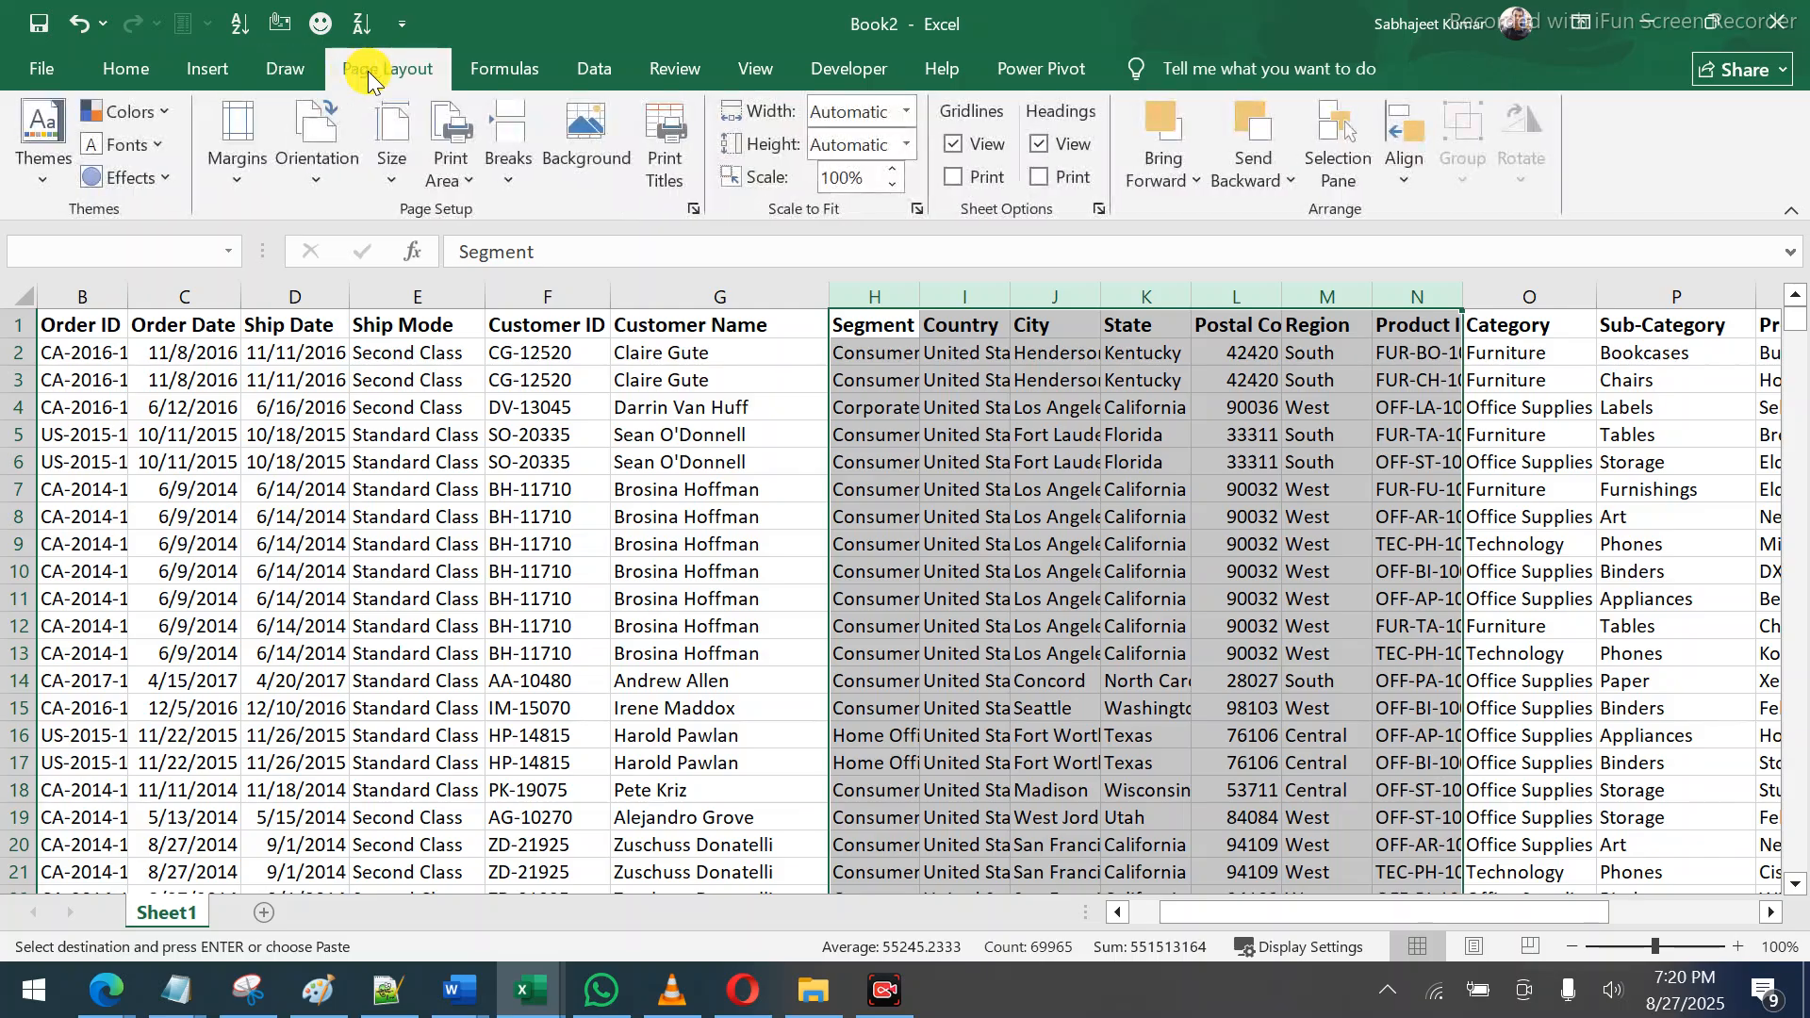
left_click(502, 70)
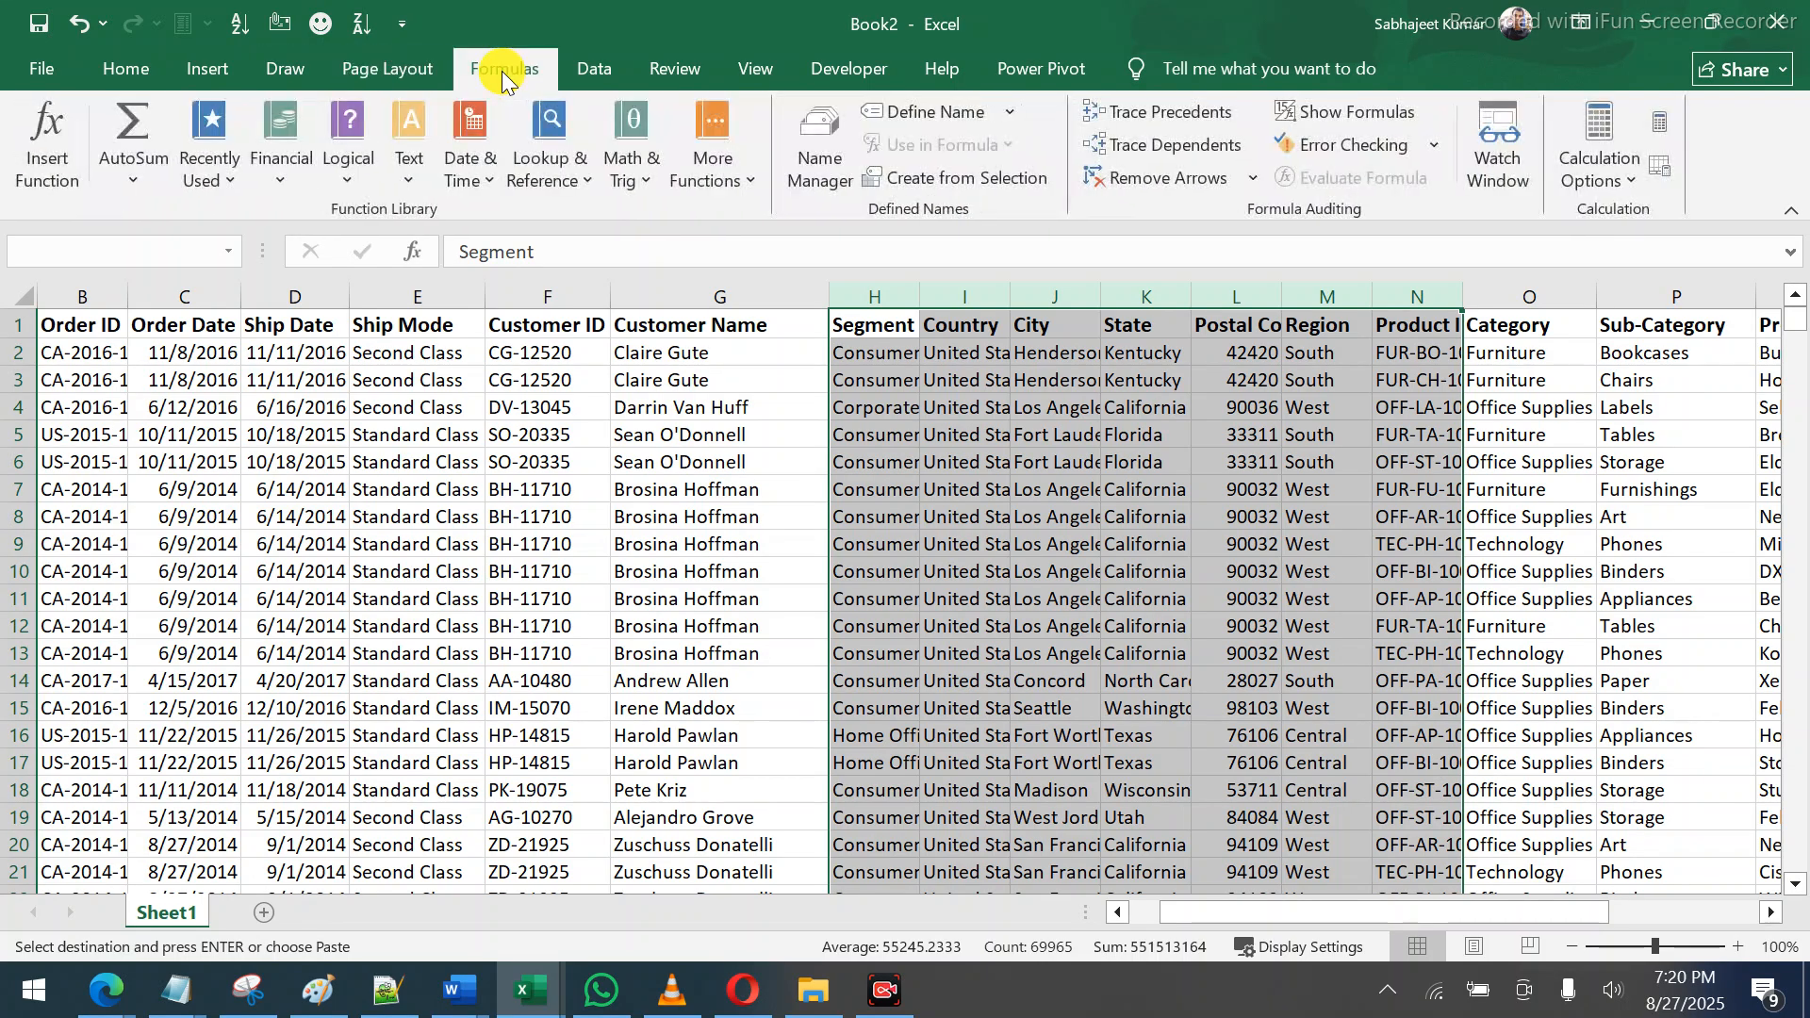
left_click(594, 70)
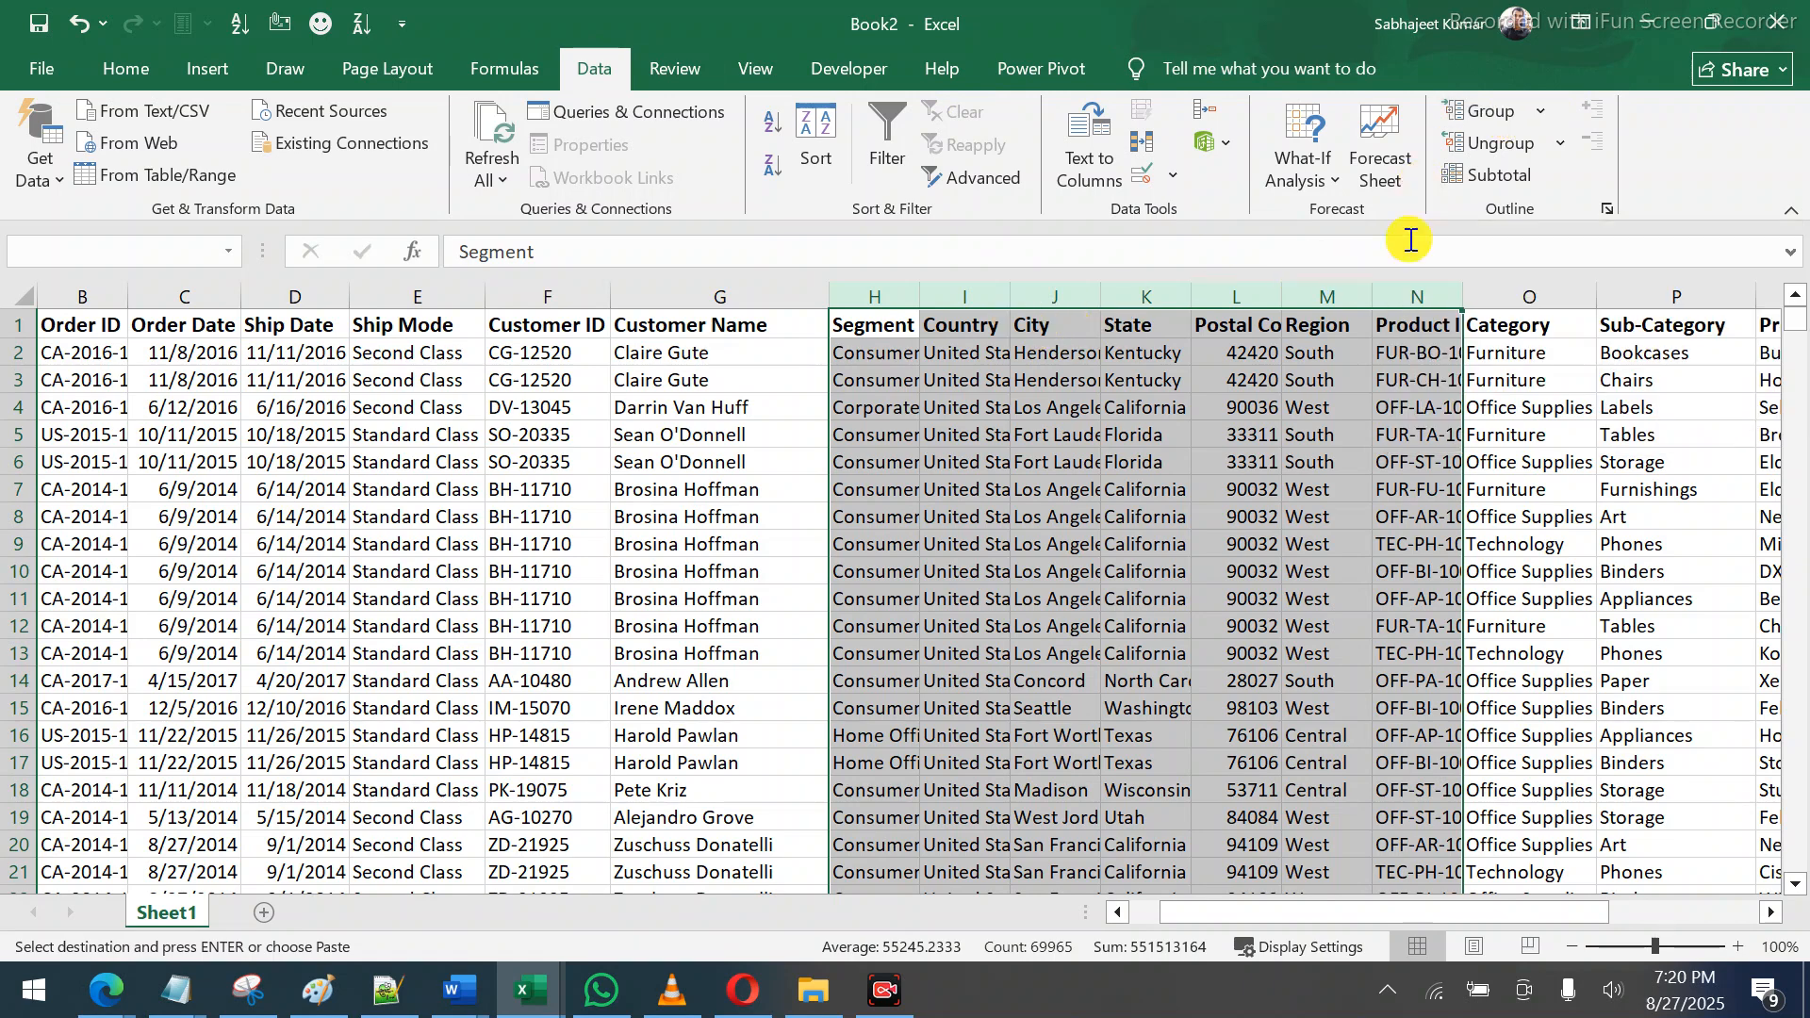
left_click(1486, 113)
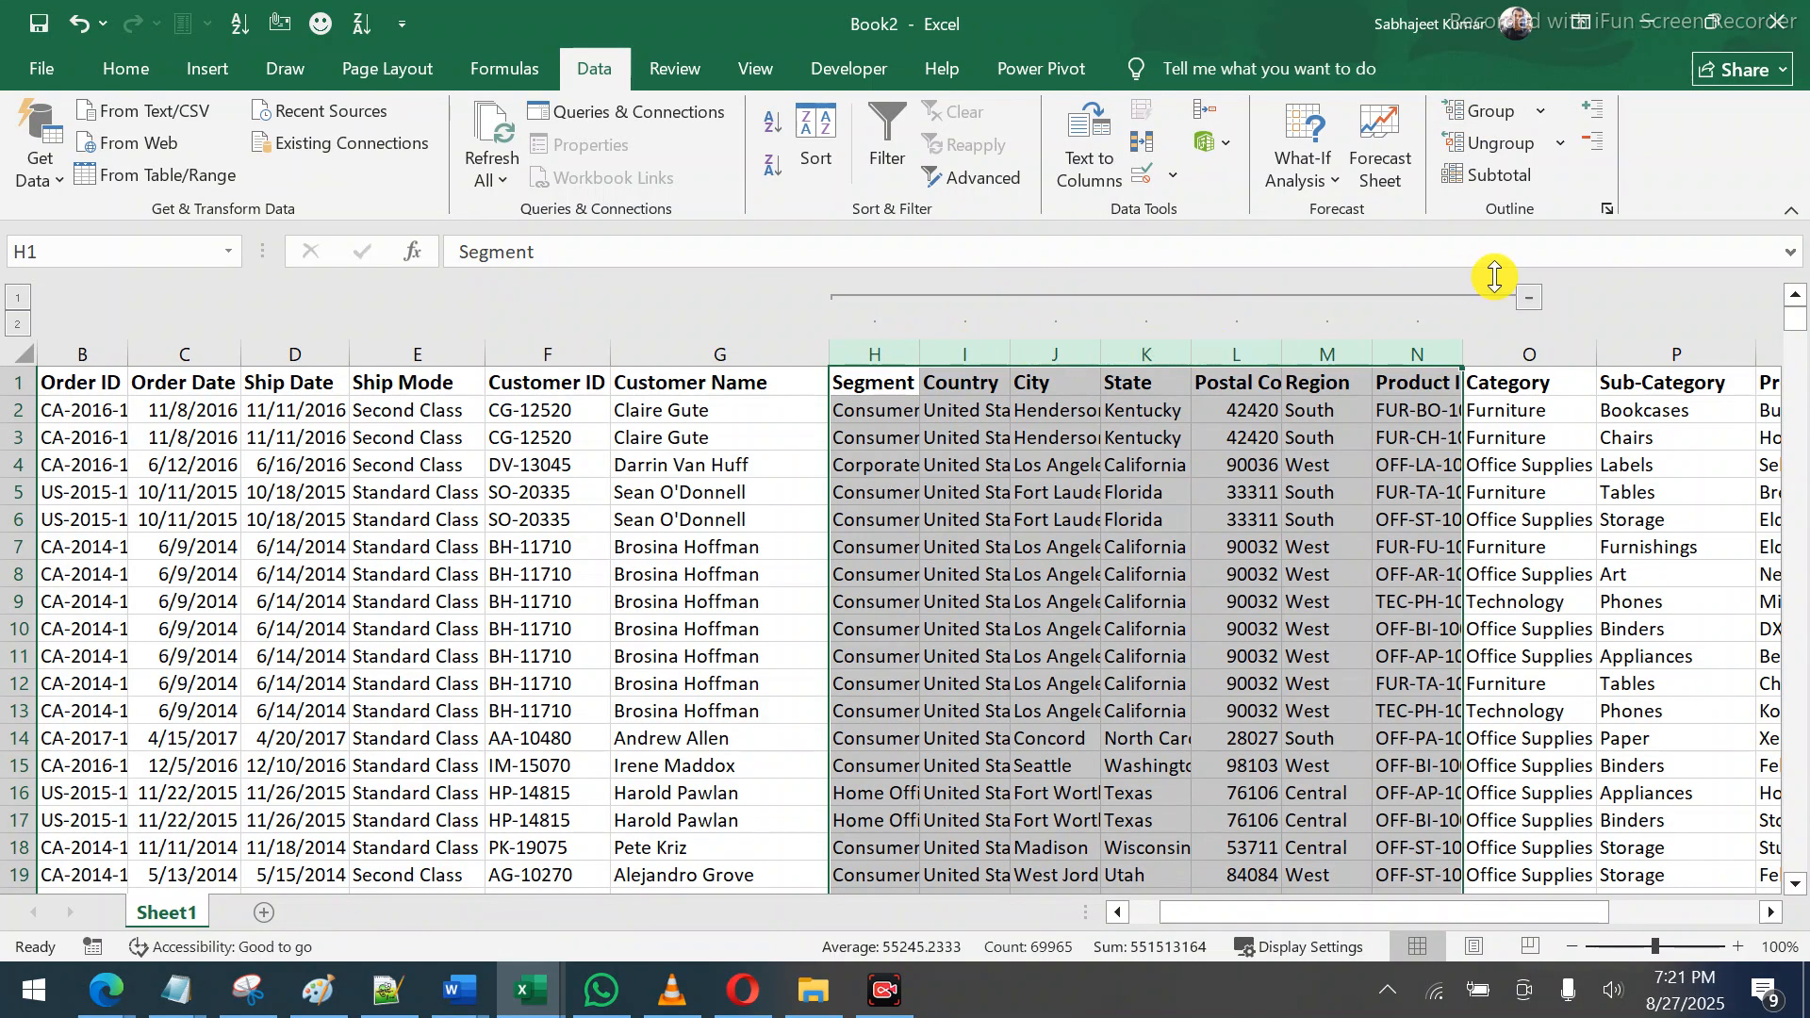
Collapse the Segment to Product ID column group, expand it once to test it, and leave it collapsed
left_click(1533, 297)
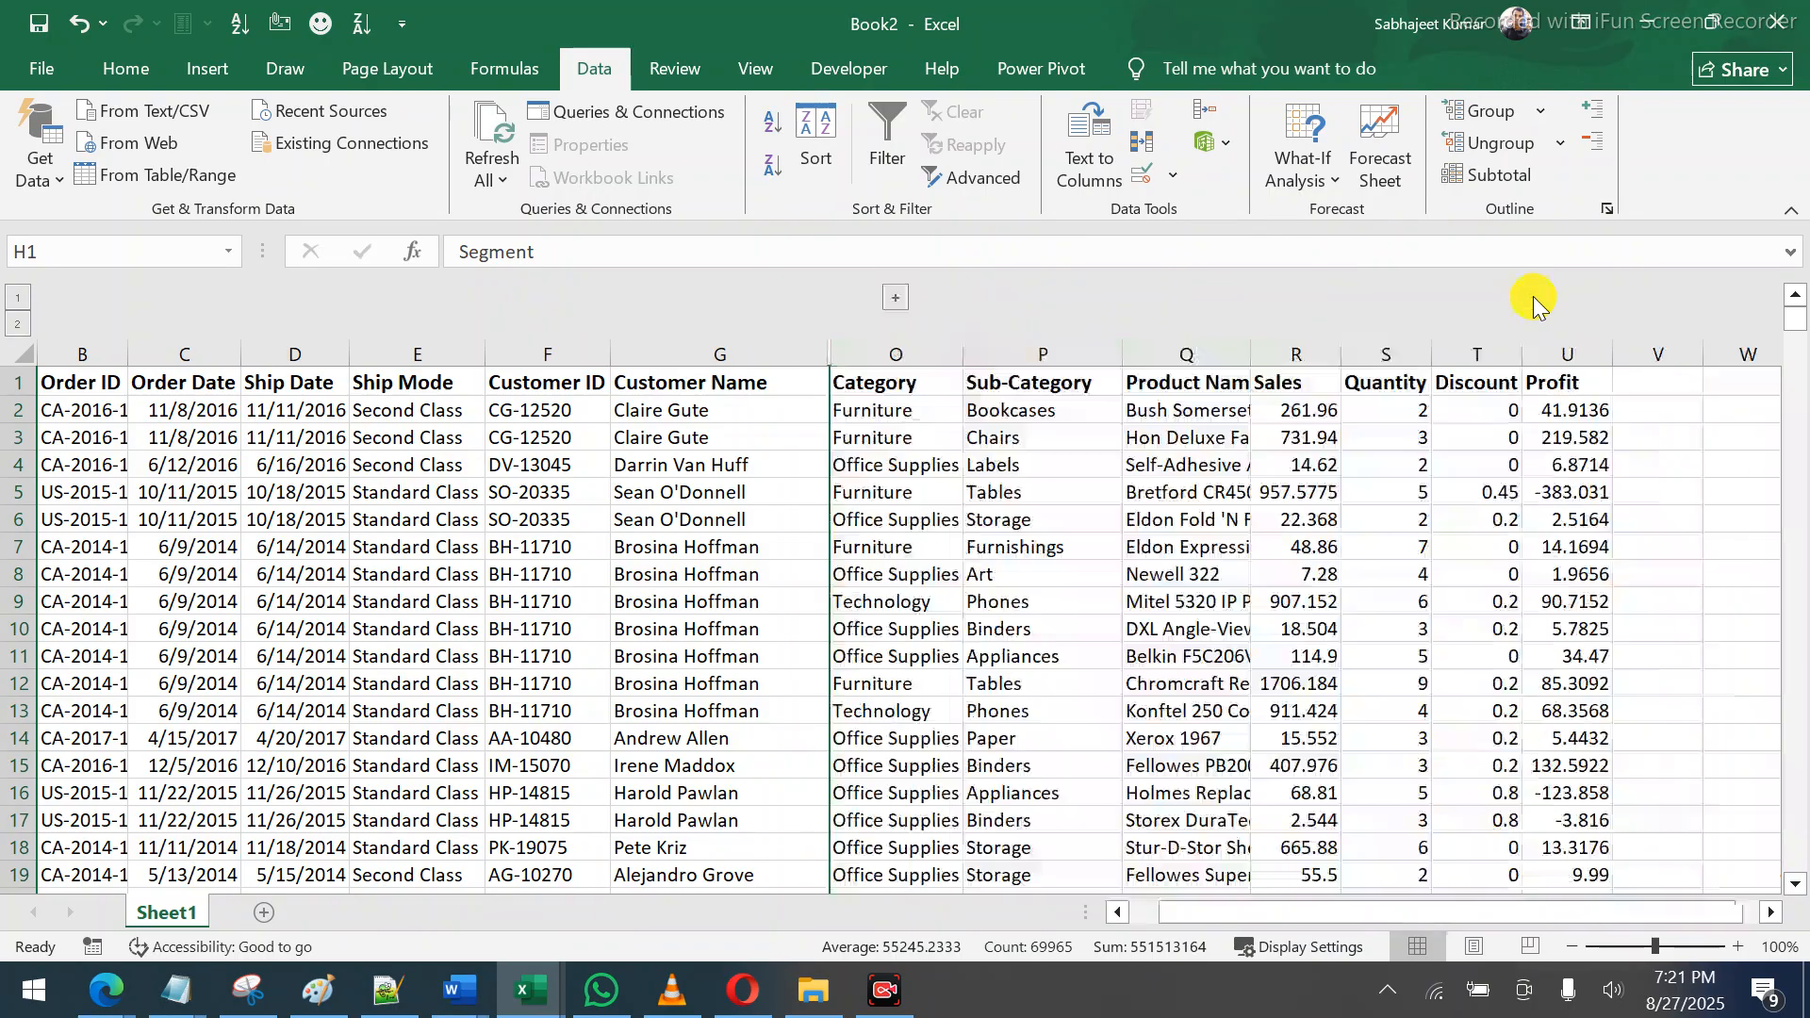
left_click(921, 414)
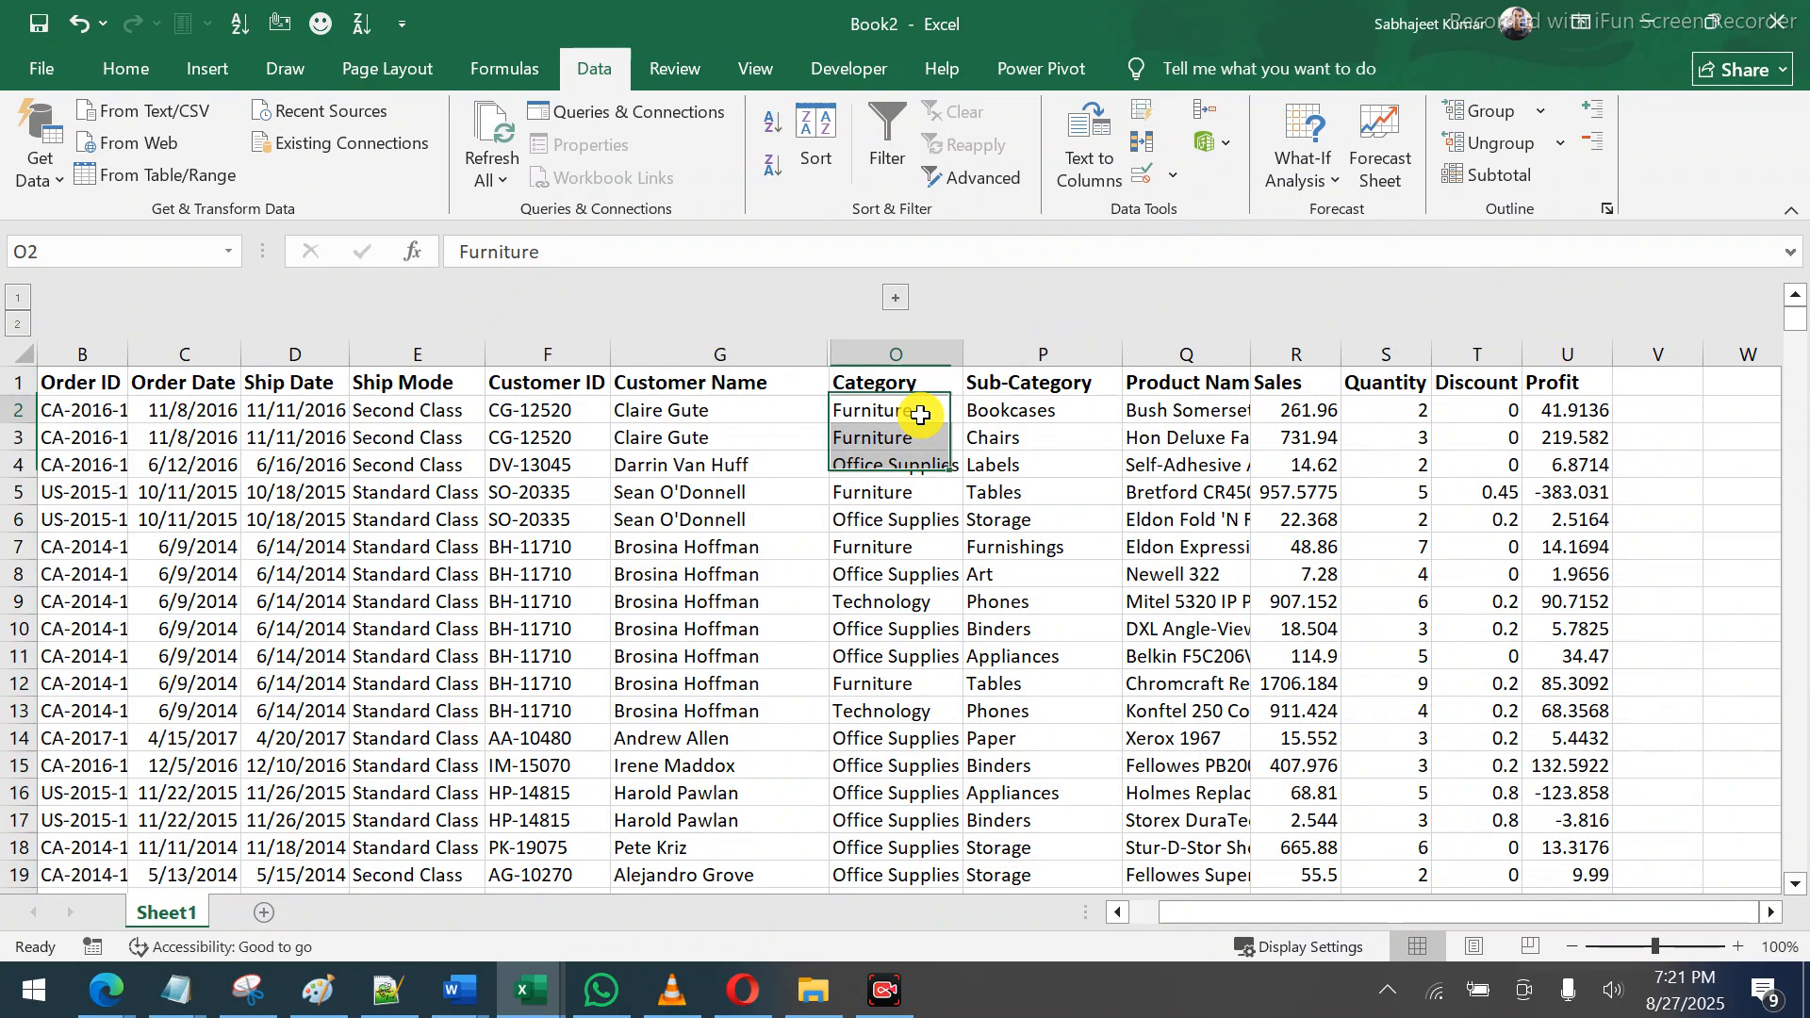
left_click(895, 300)
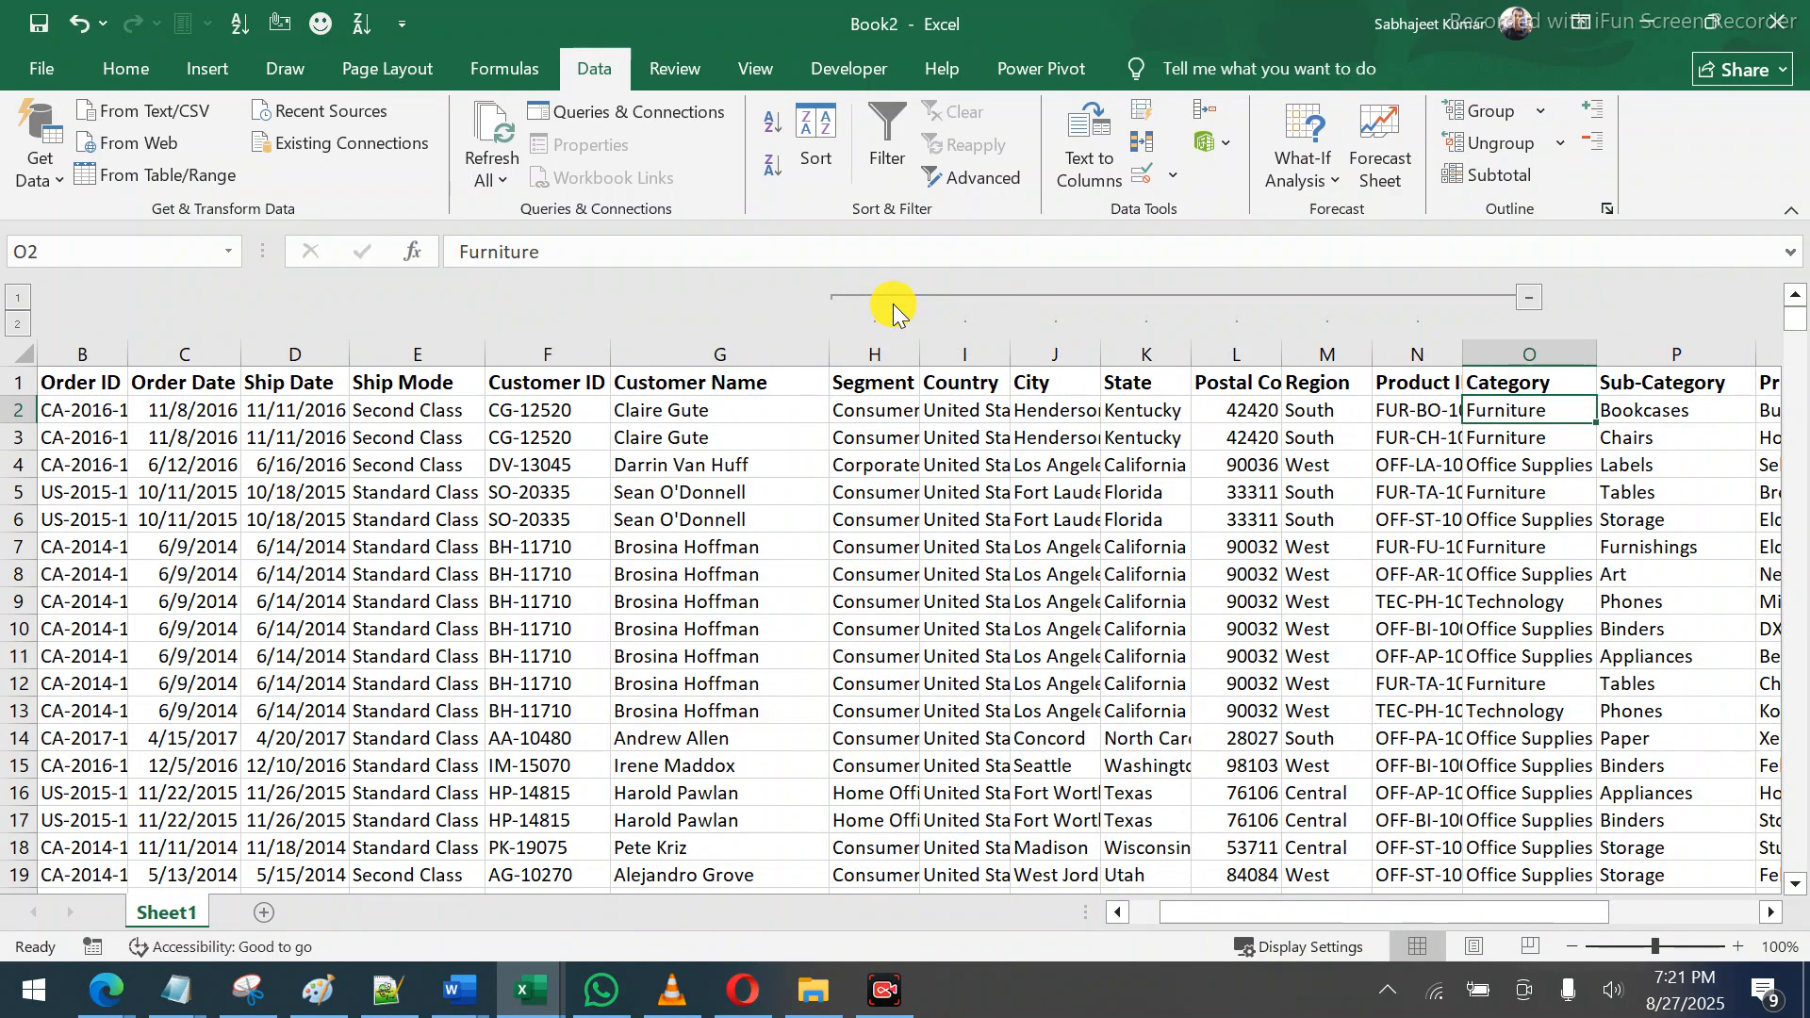
left_click(1532, 296)
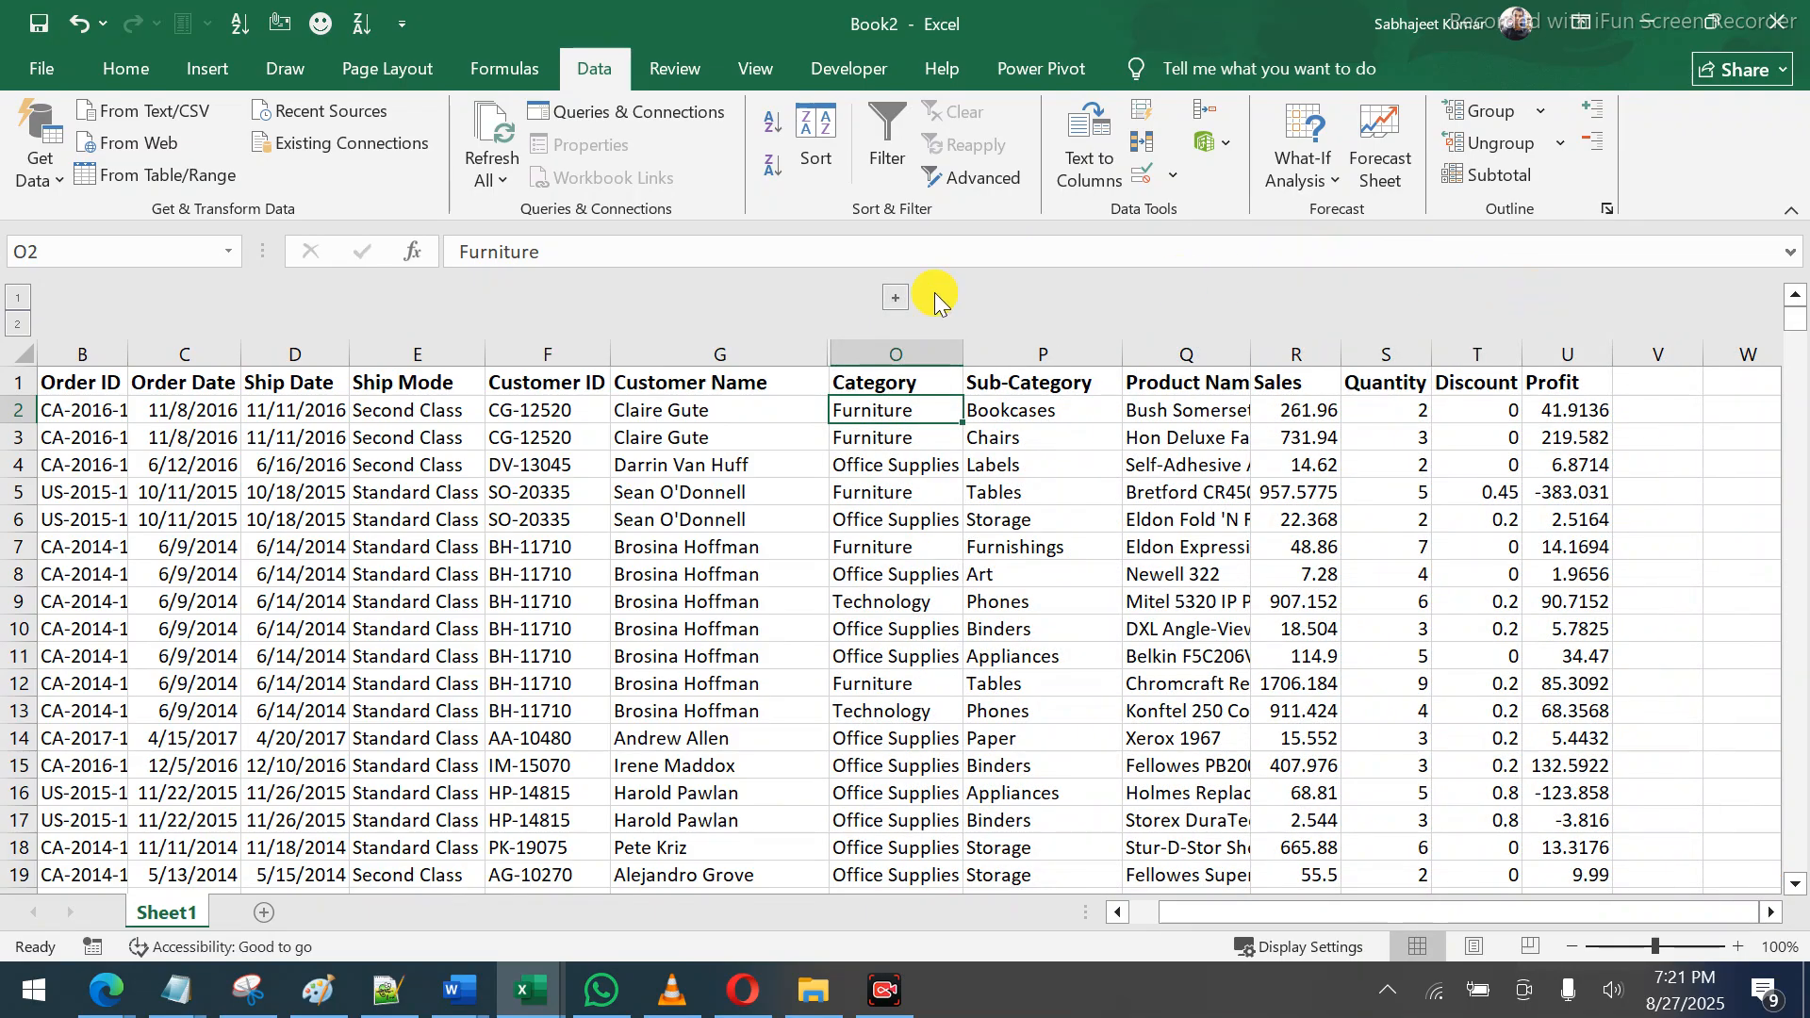
Auto-fit the Order ID column and return to the first data cell under Row ID
double_click(129, 345)
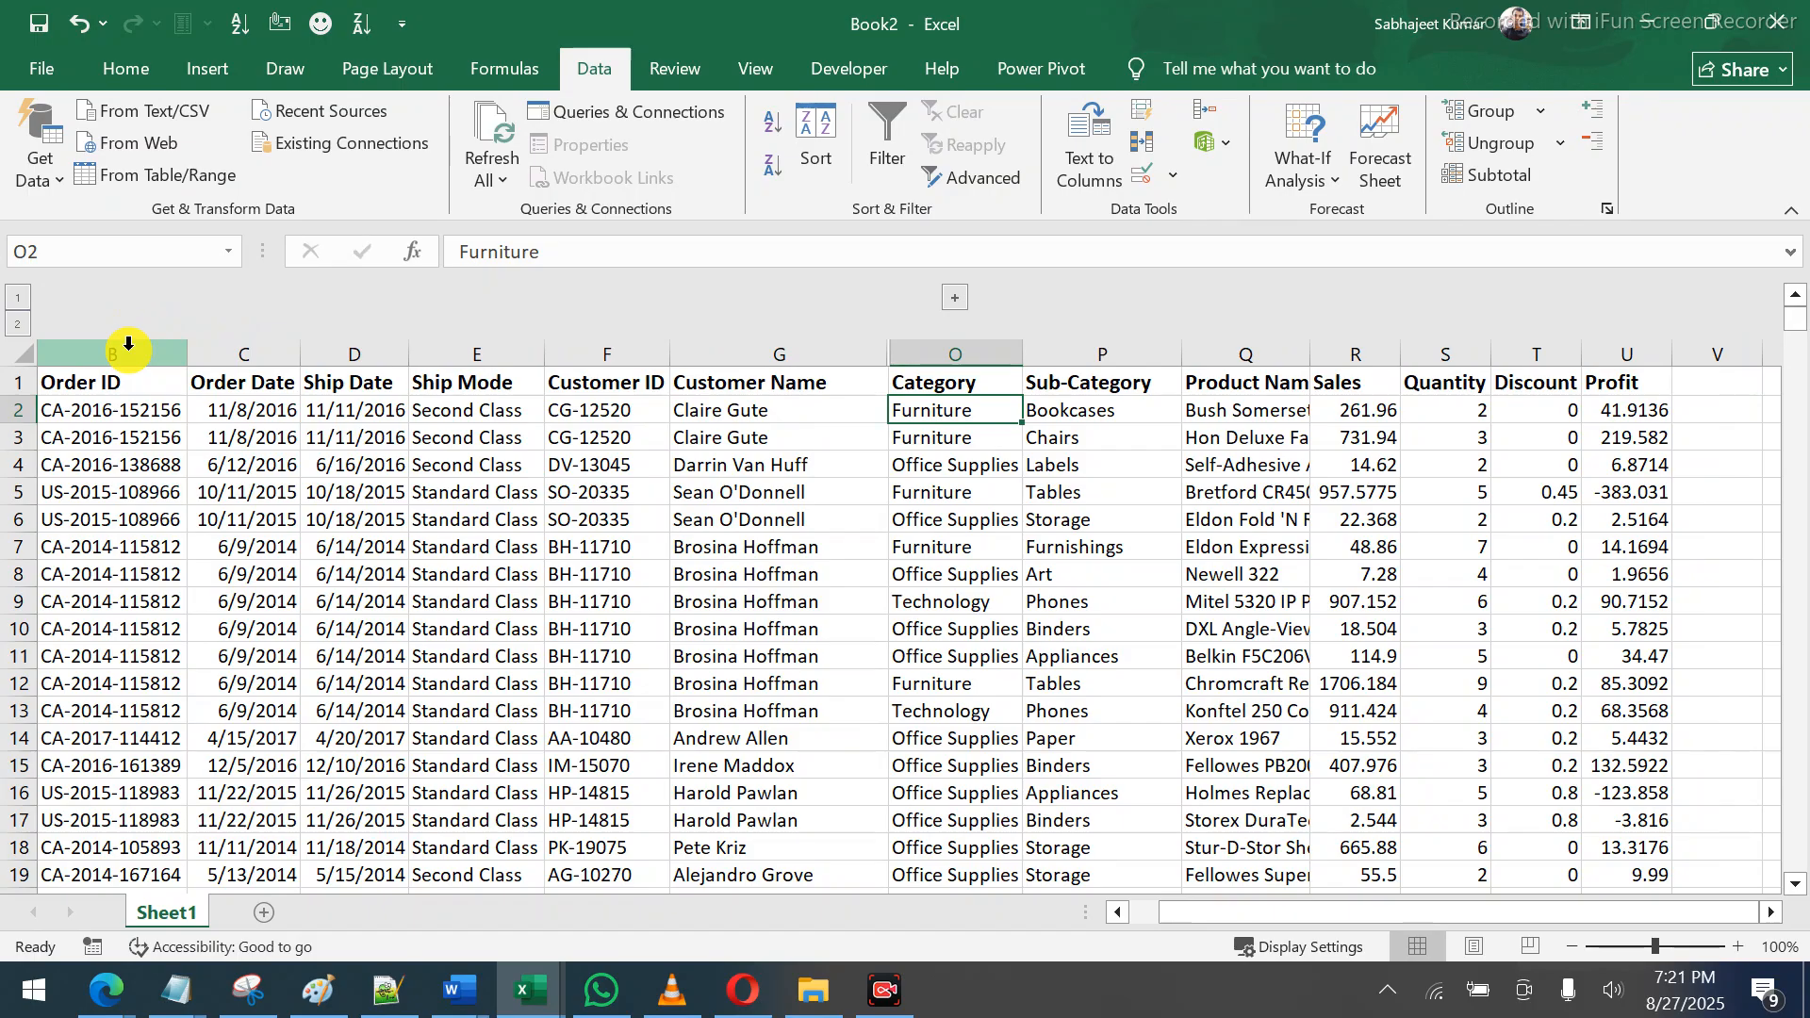
left_click(159, 411)
key("Left")
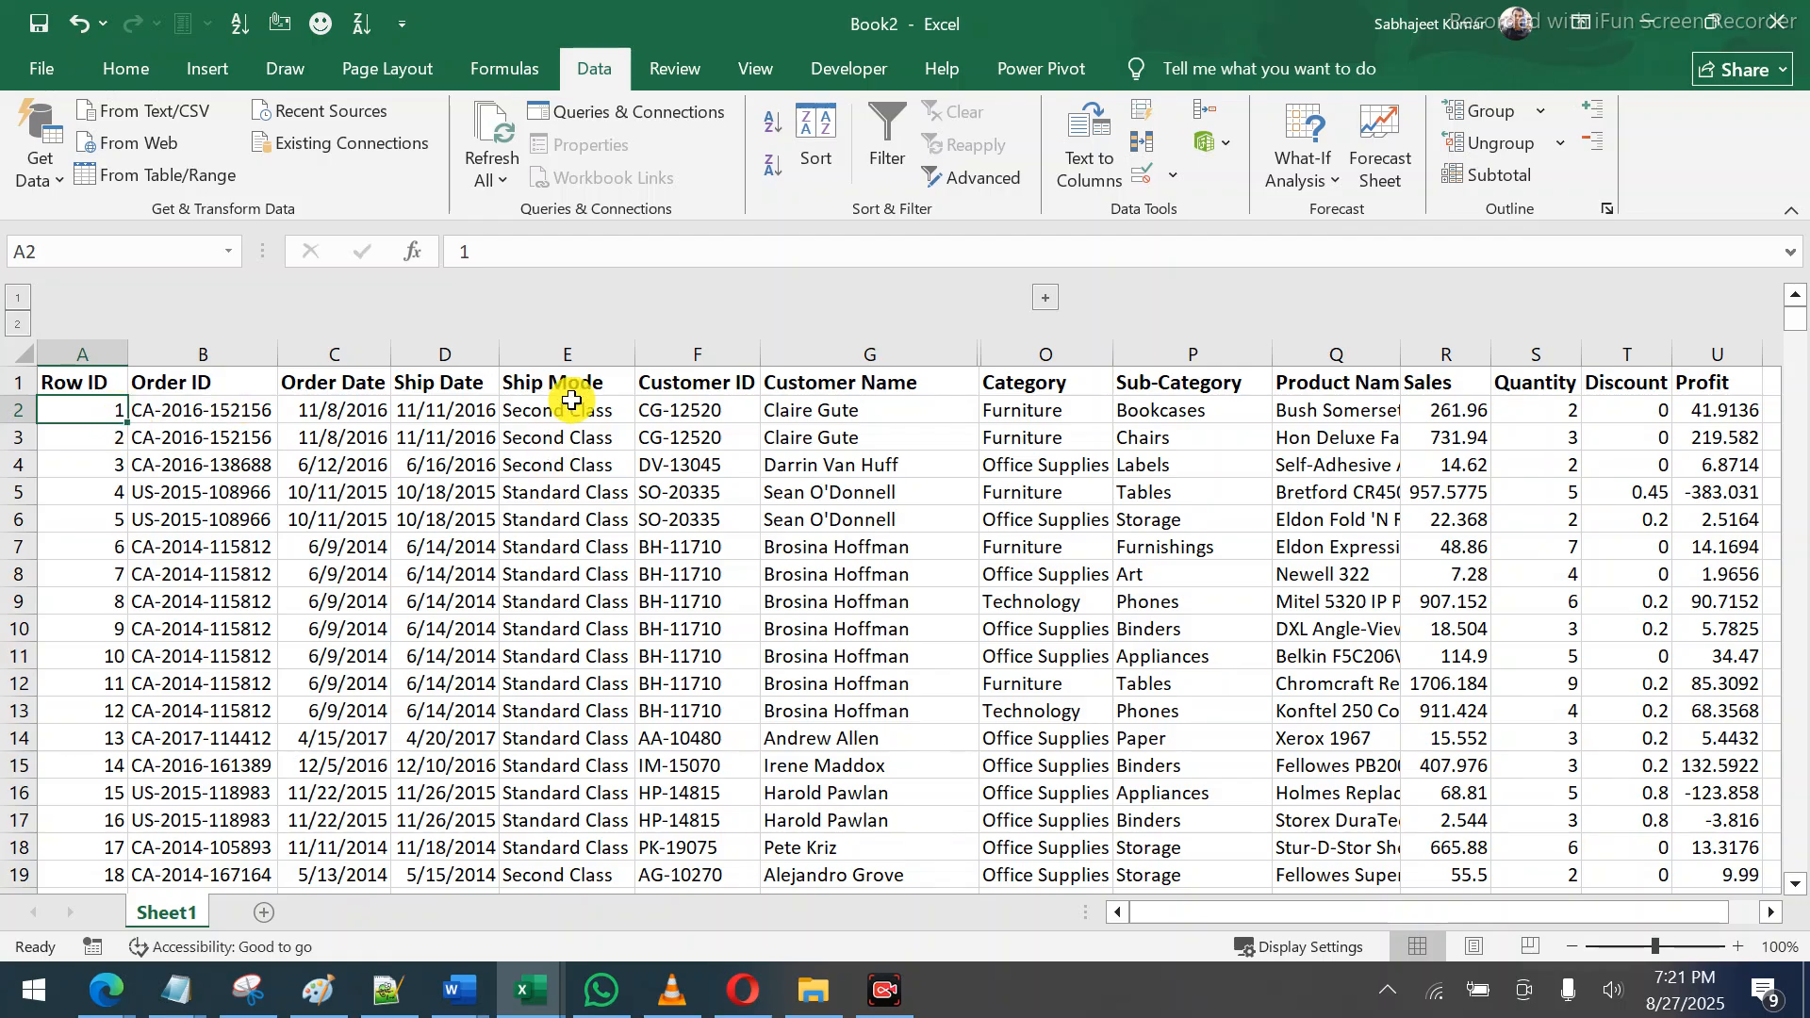
Sort the table from A to Z by Customer Name
left_click(604, 378)
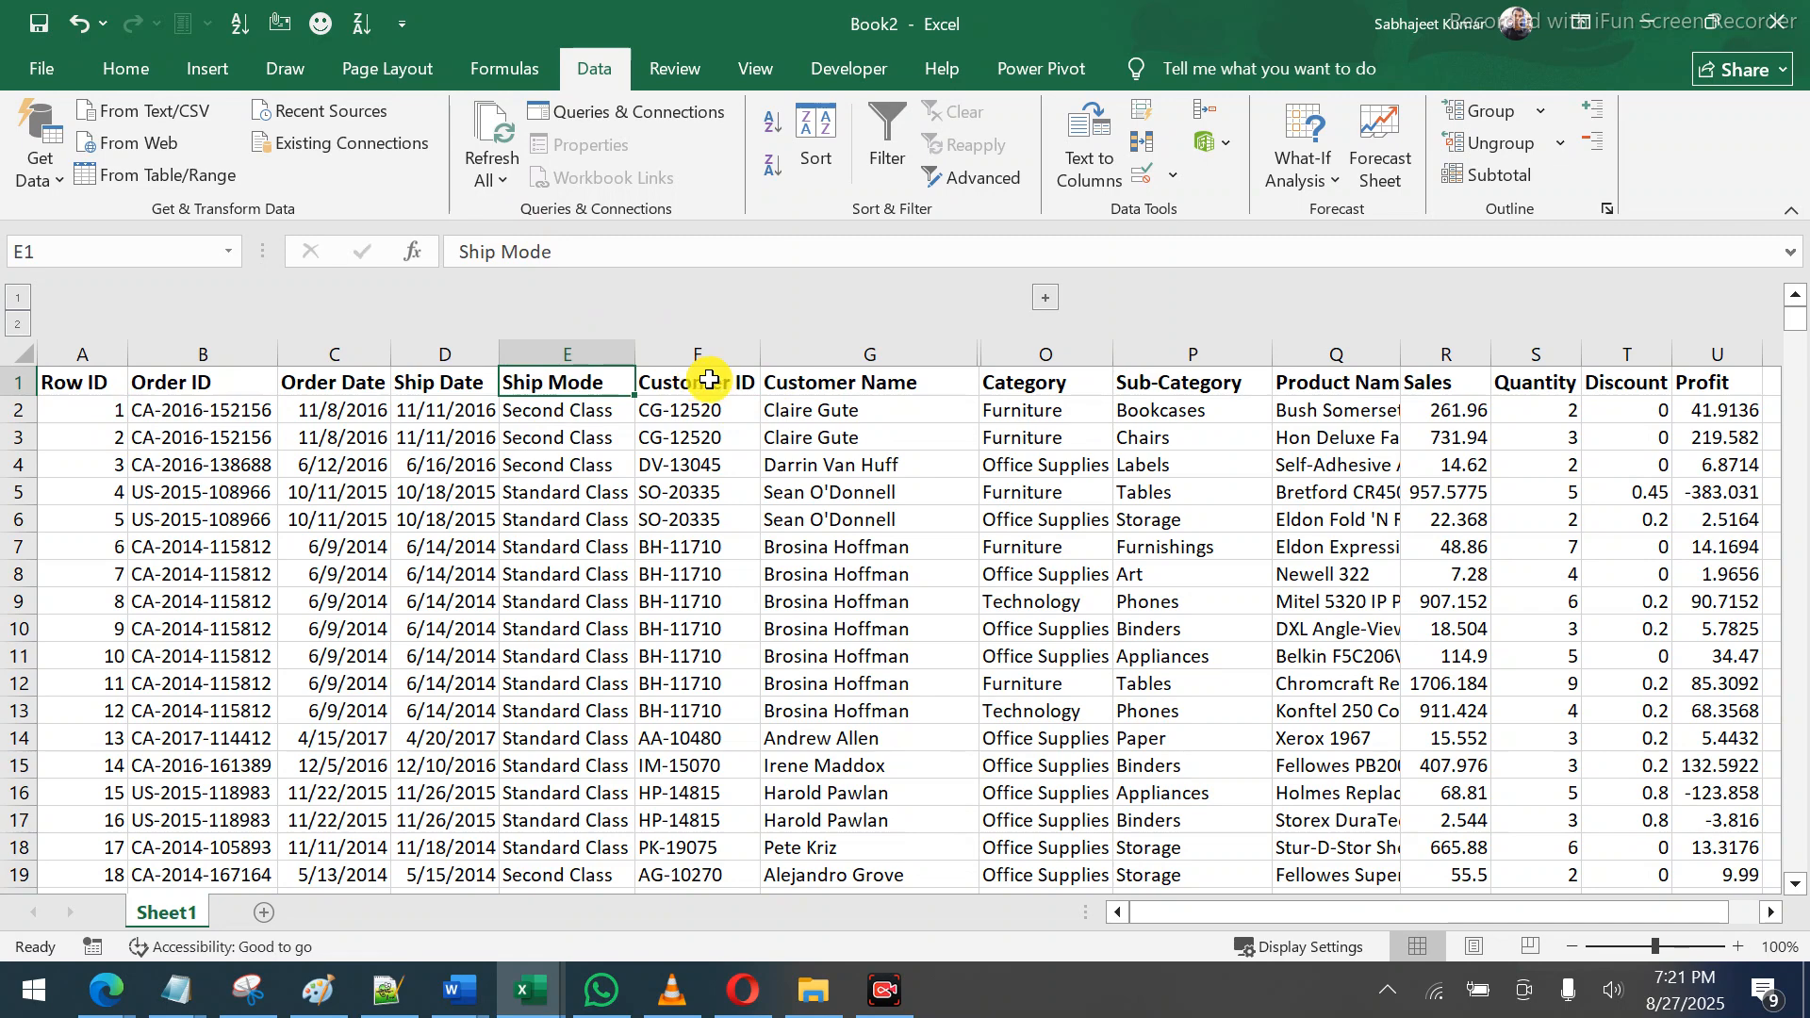
left_click(847, 384)
left_click(767, 139)
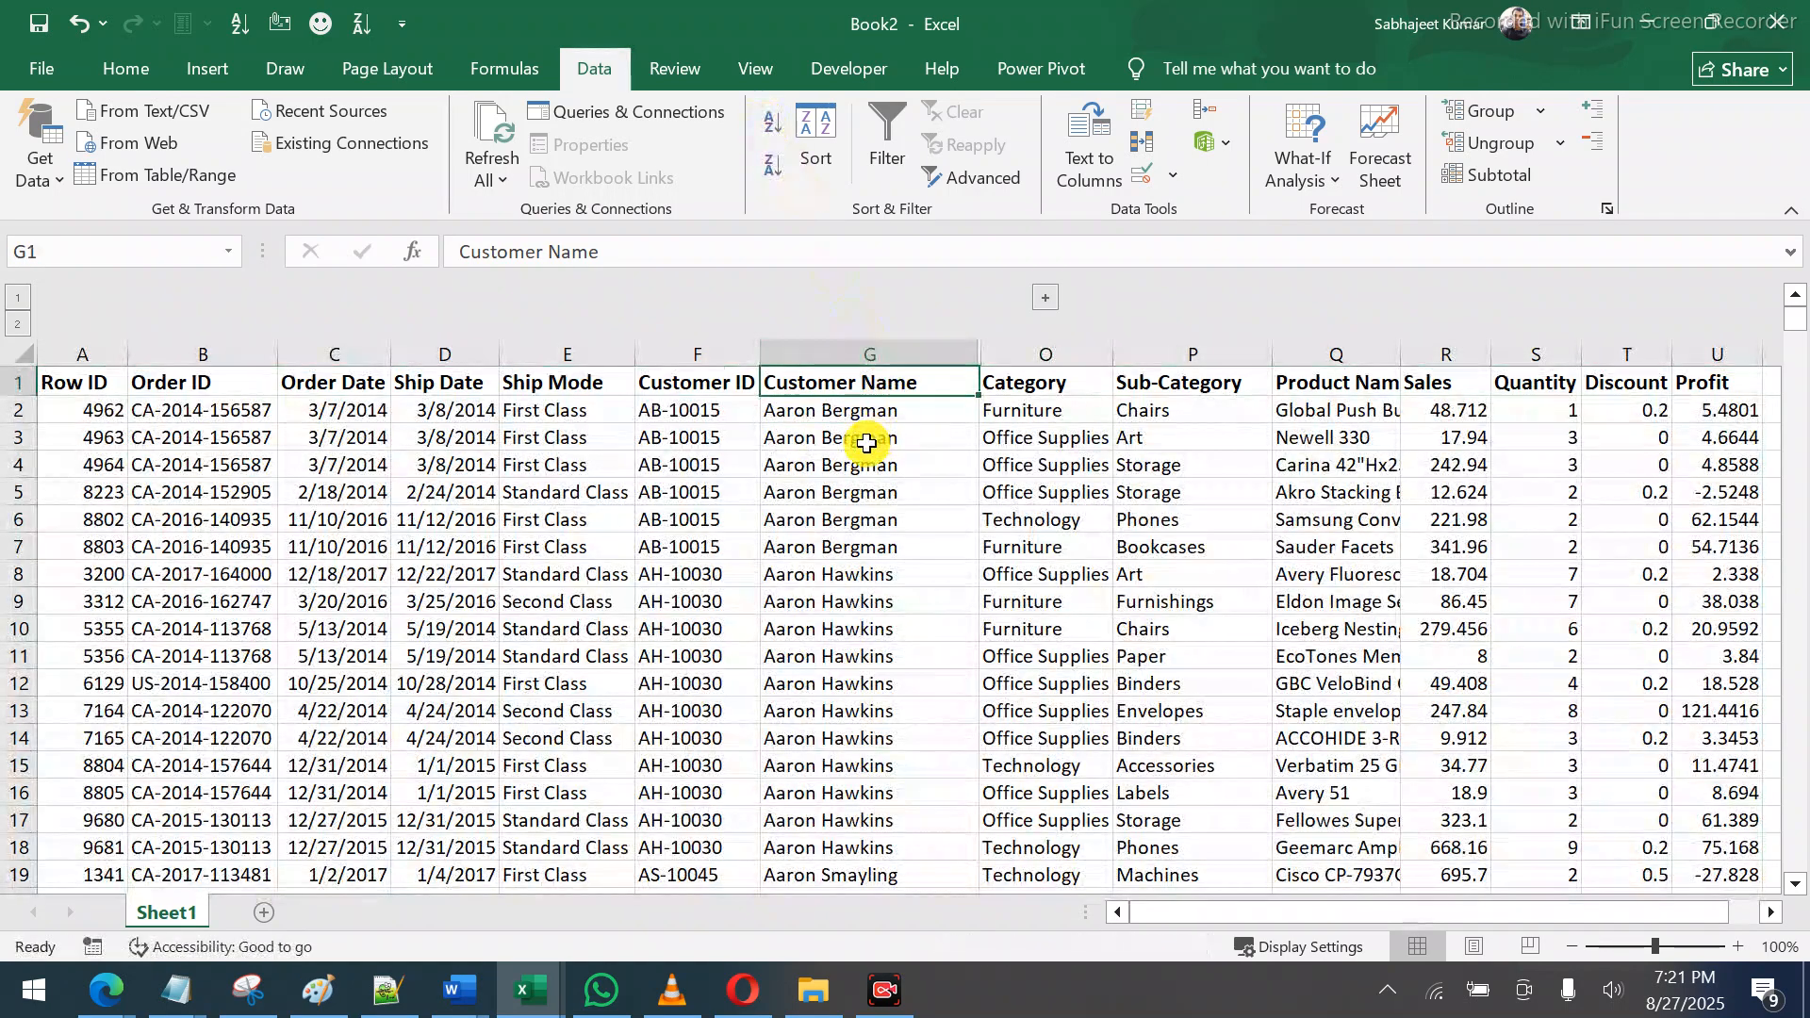
Group rows 2 through 7, the first customer's orders, into a row outline
left_click_drag(792, 548, 15, 533)
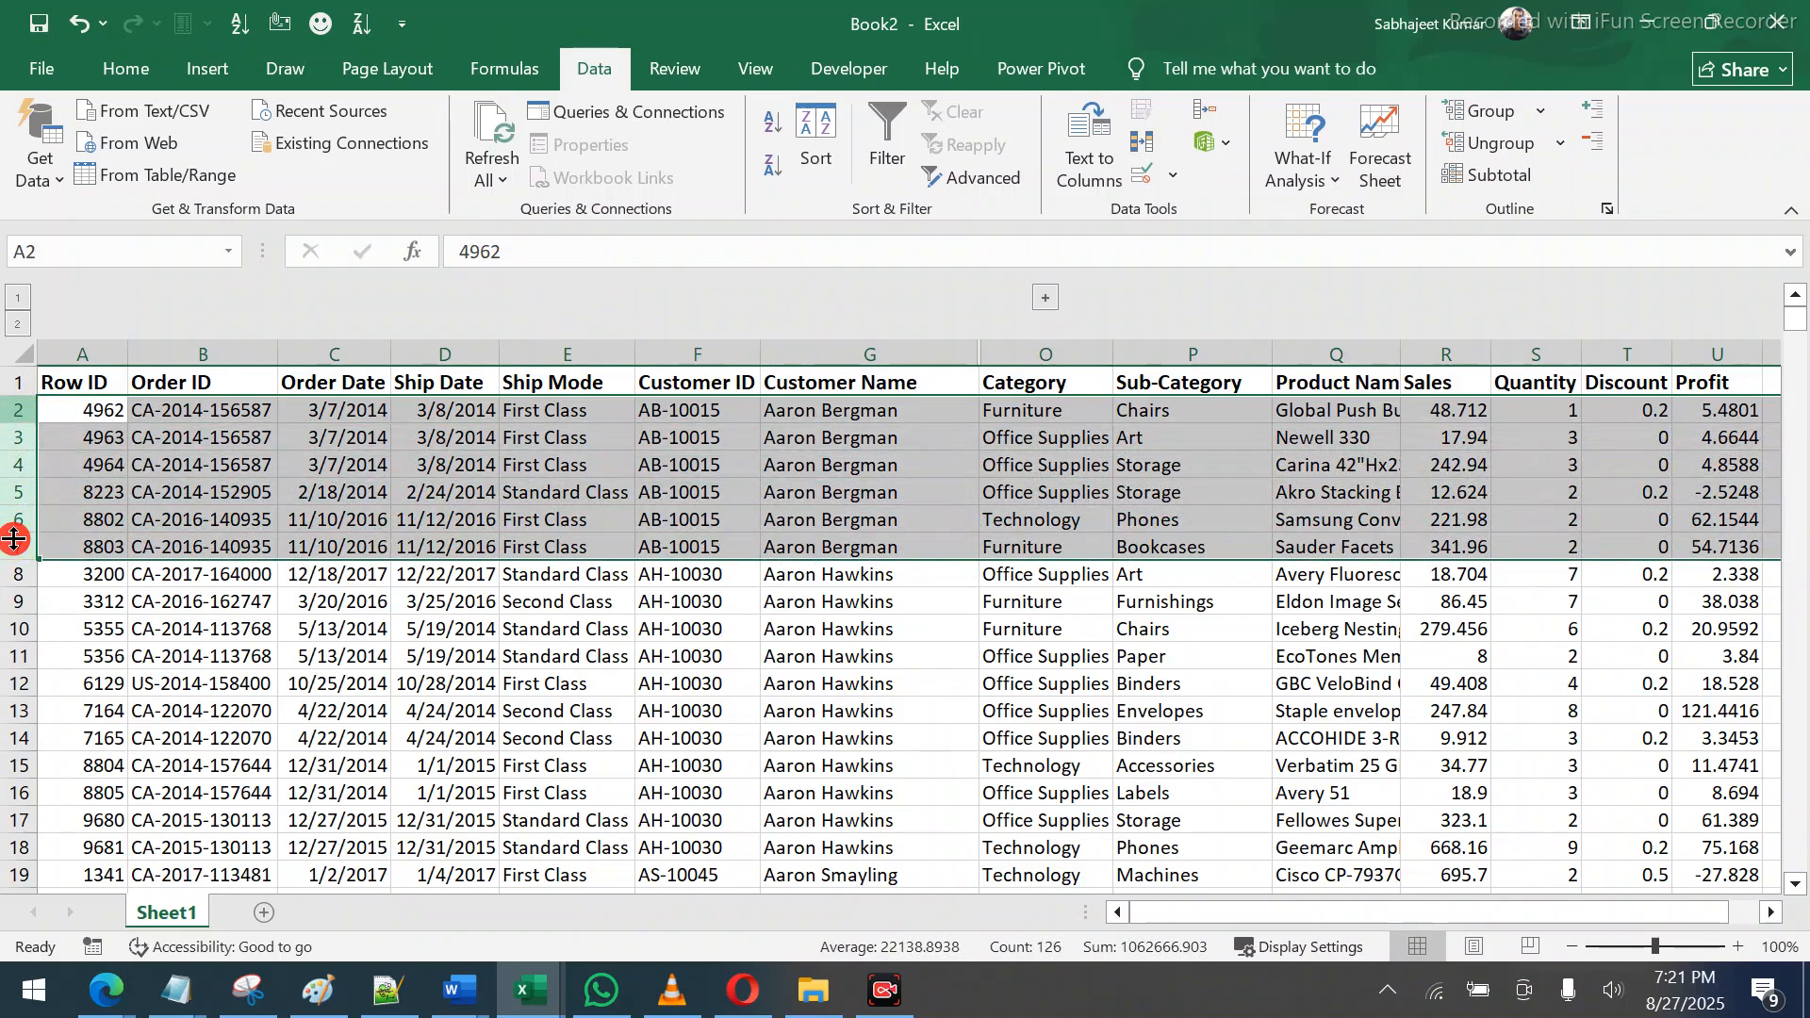
right_click(20, 484)
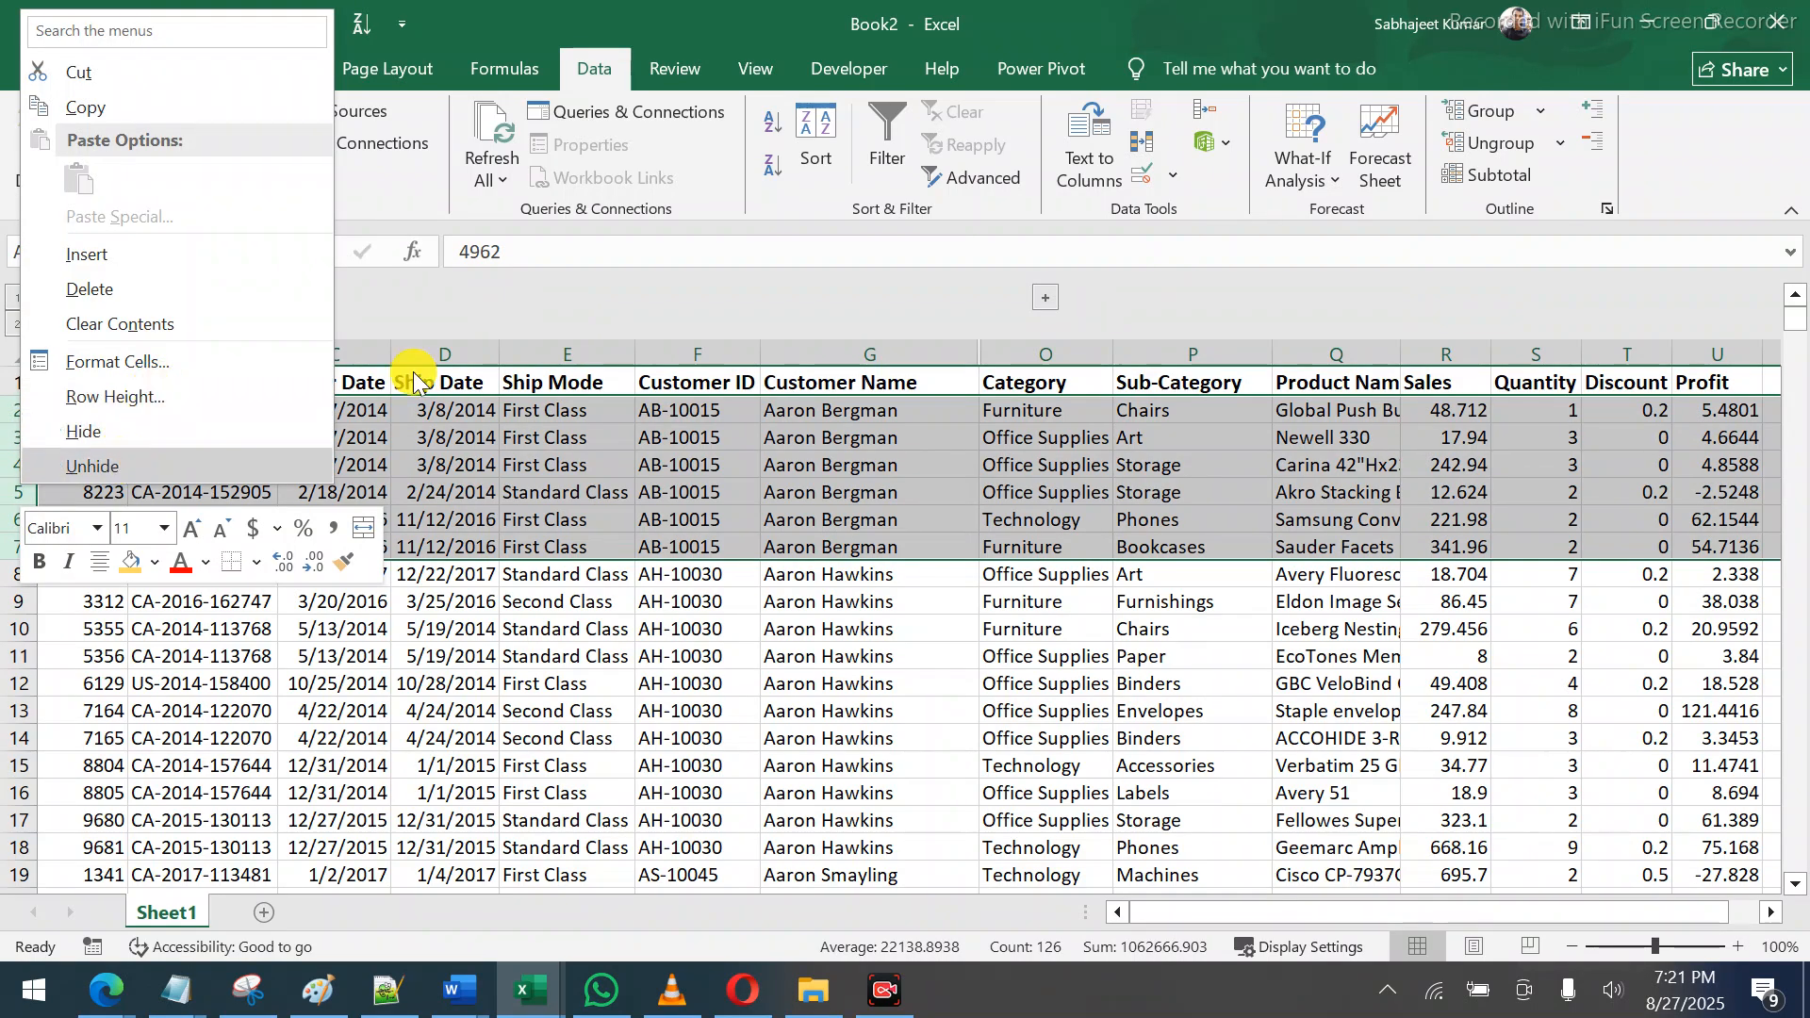
left_click(1475, 111)
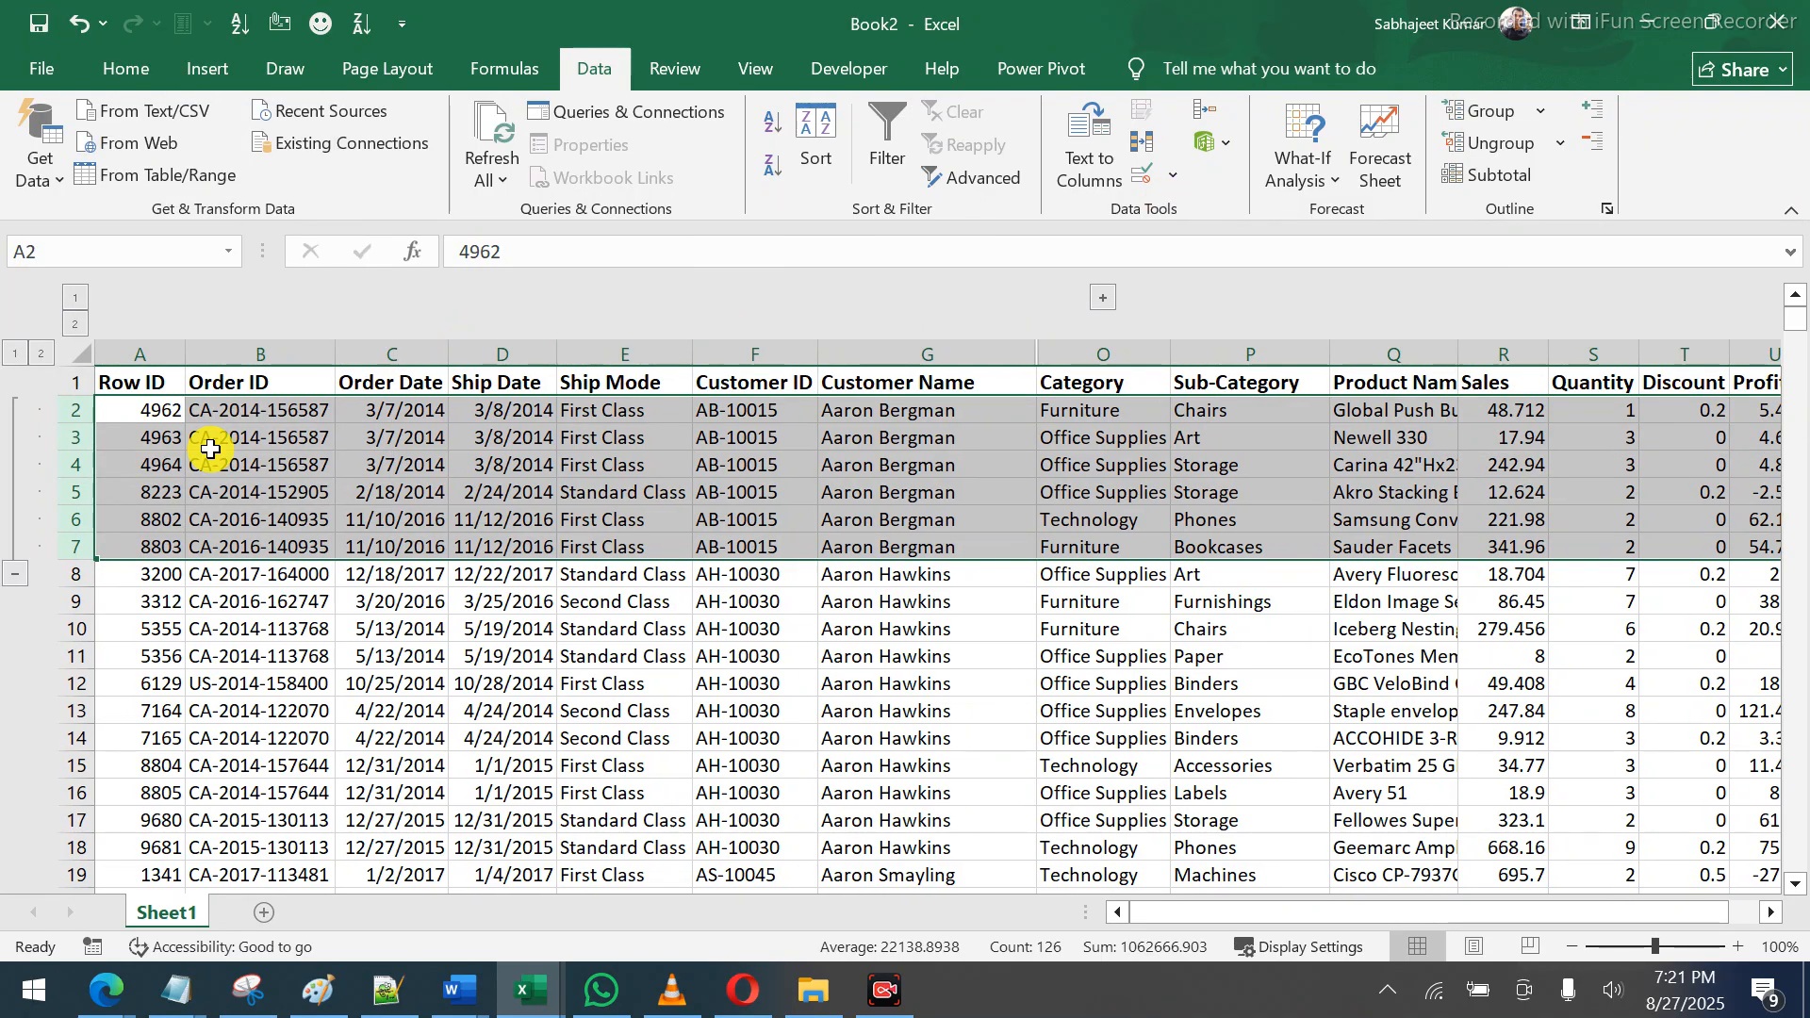
Collapse and re-expand the group of rows 2 to 7, and repeat it using outline levels 1 and 2
left_click(19, 571)
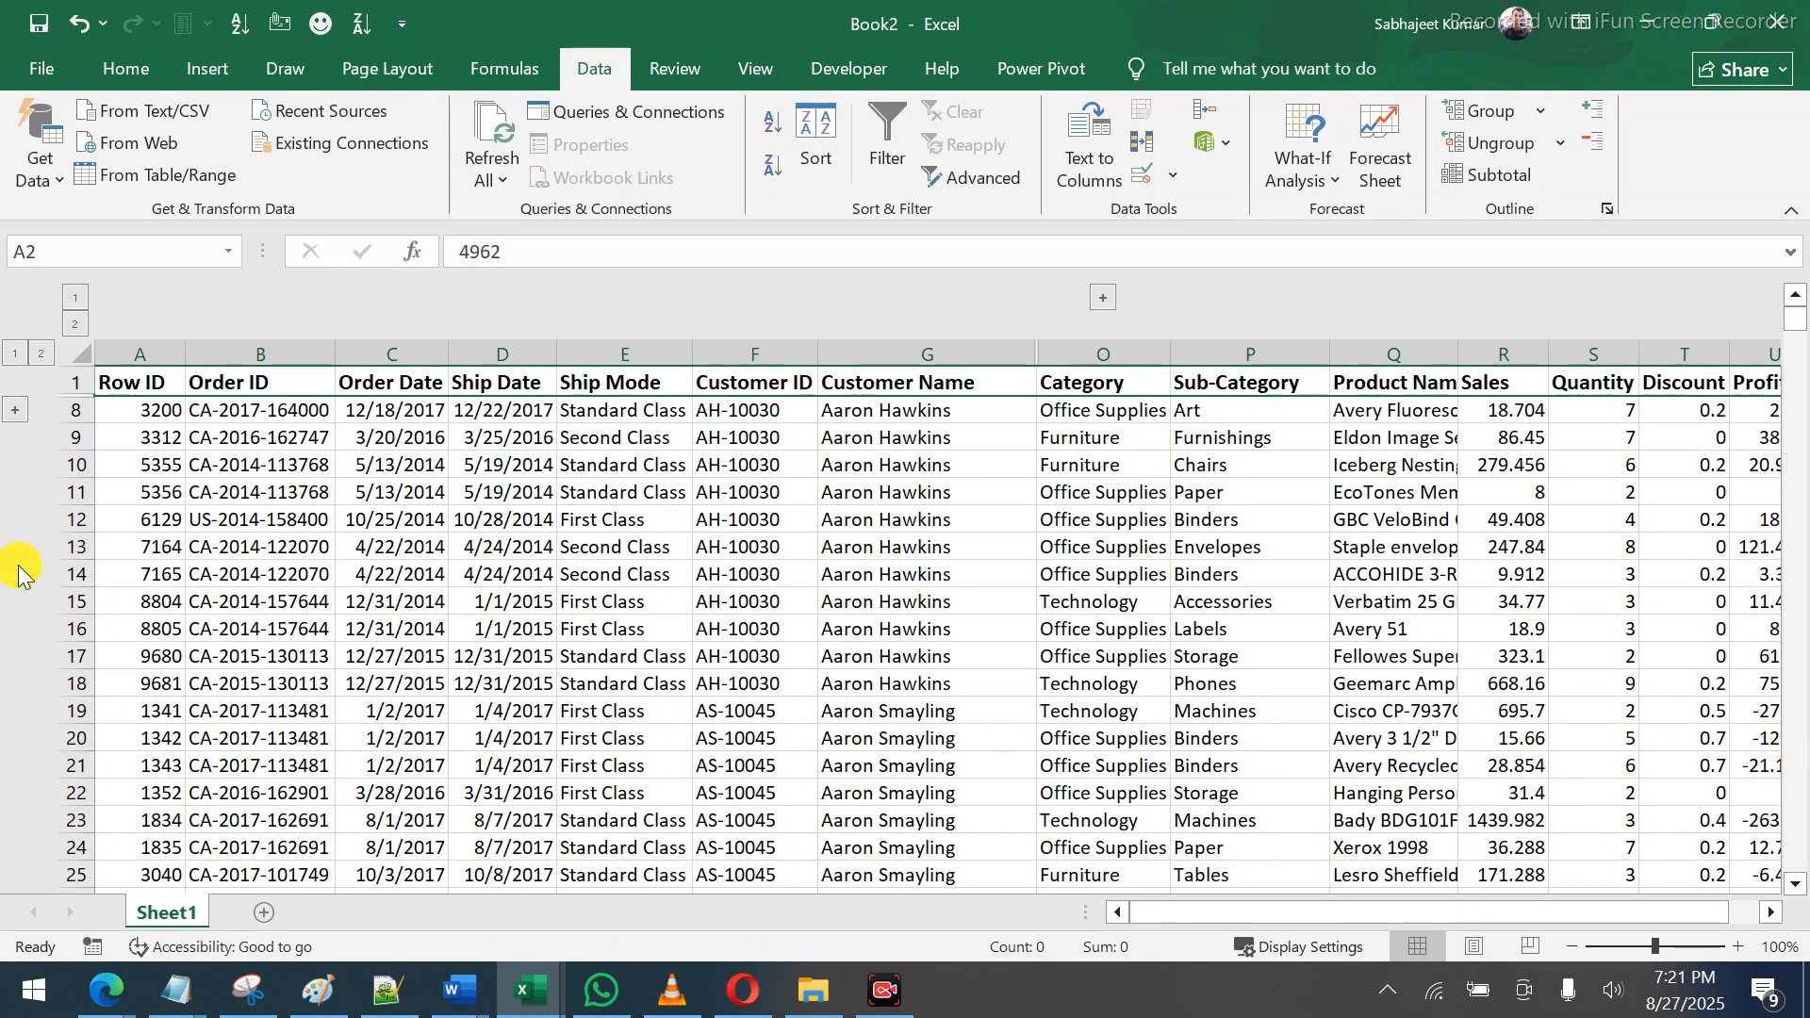
left_click(15, 411)
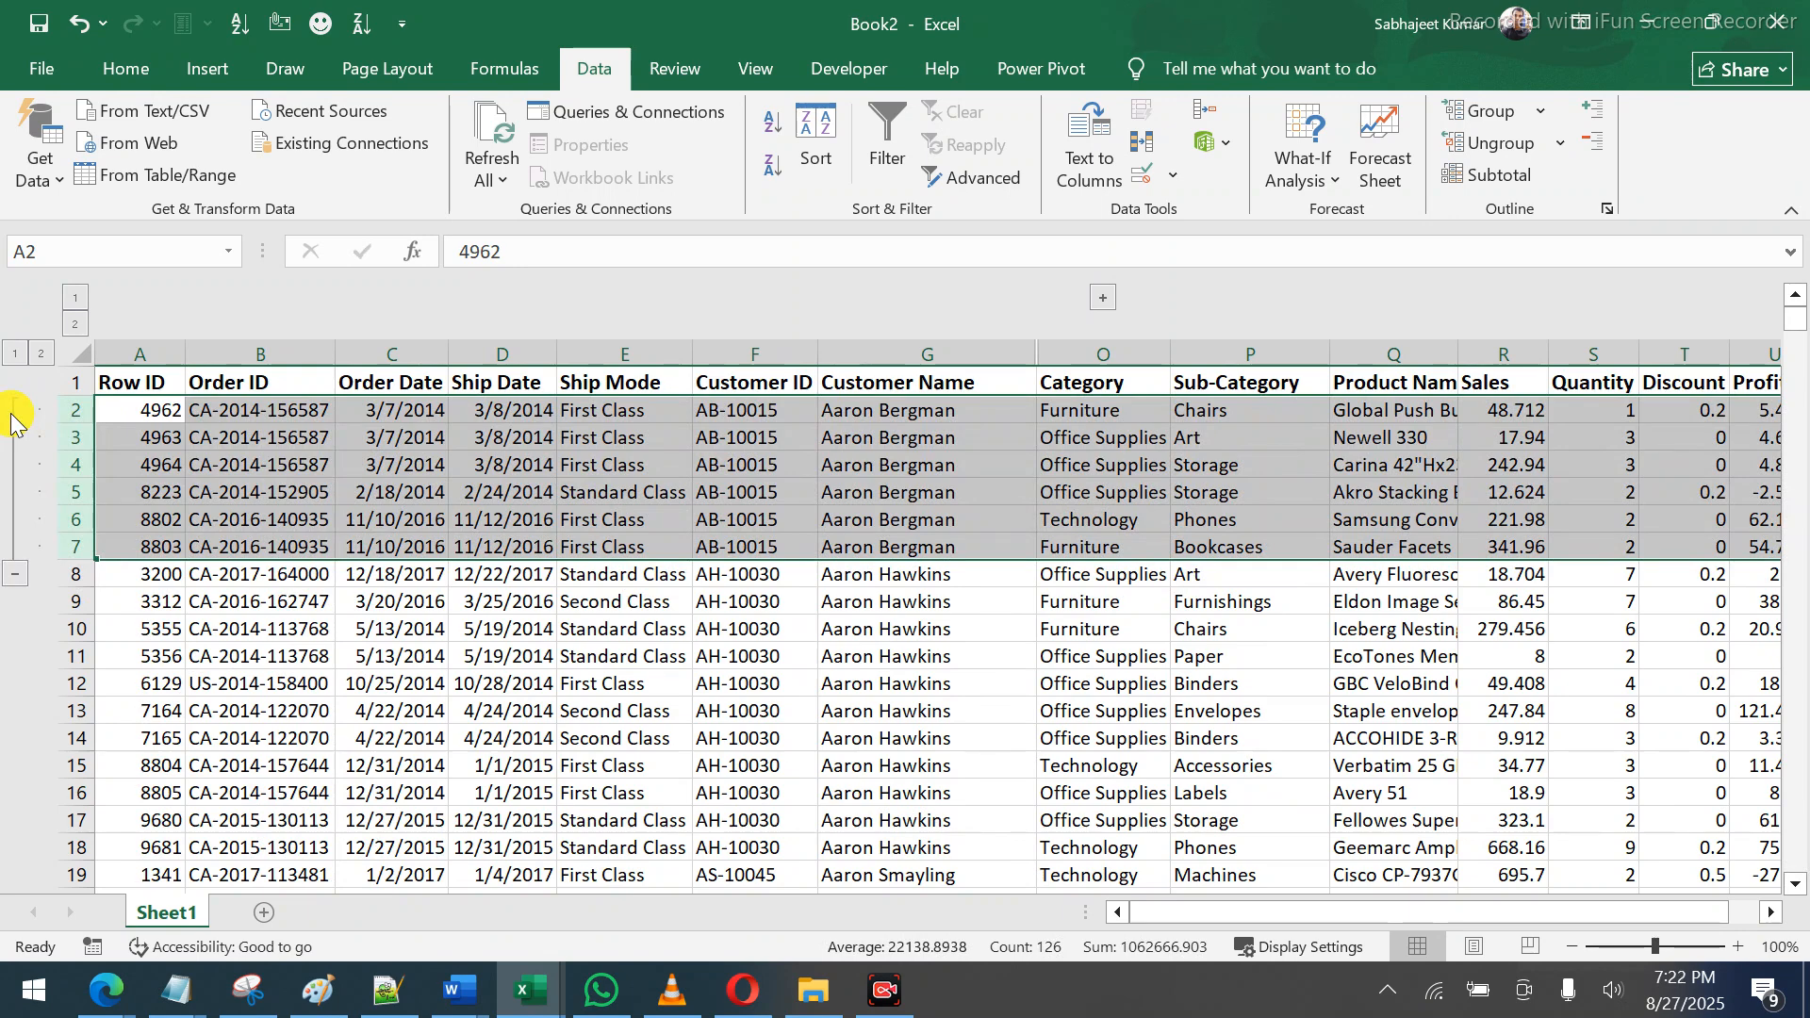
left_click(19, 357)
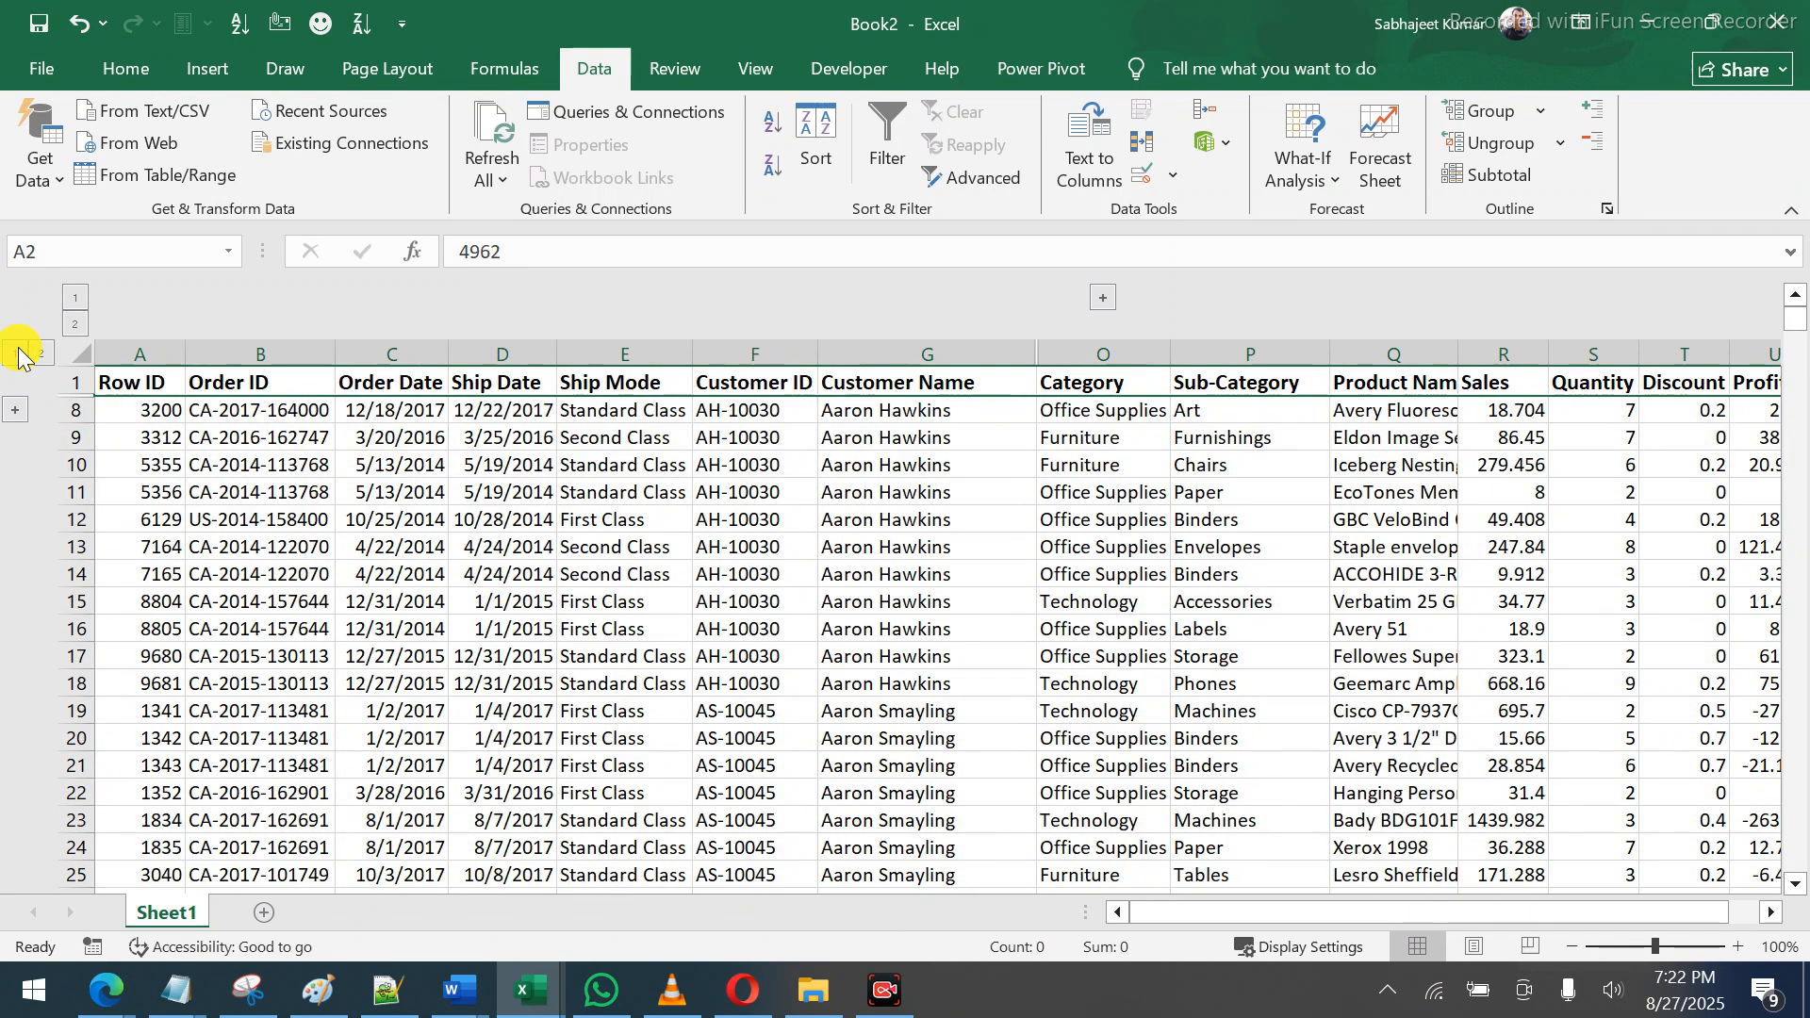
left_click(35, 351)
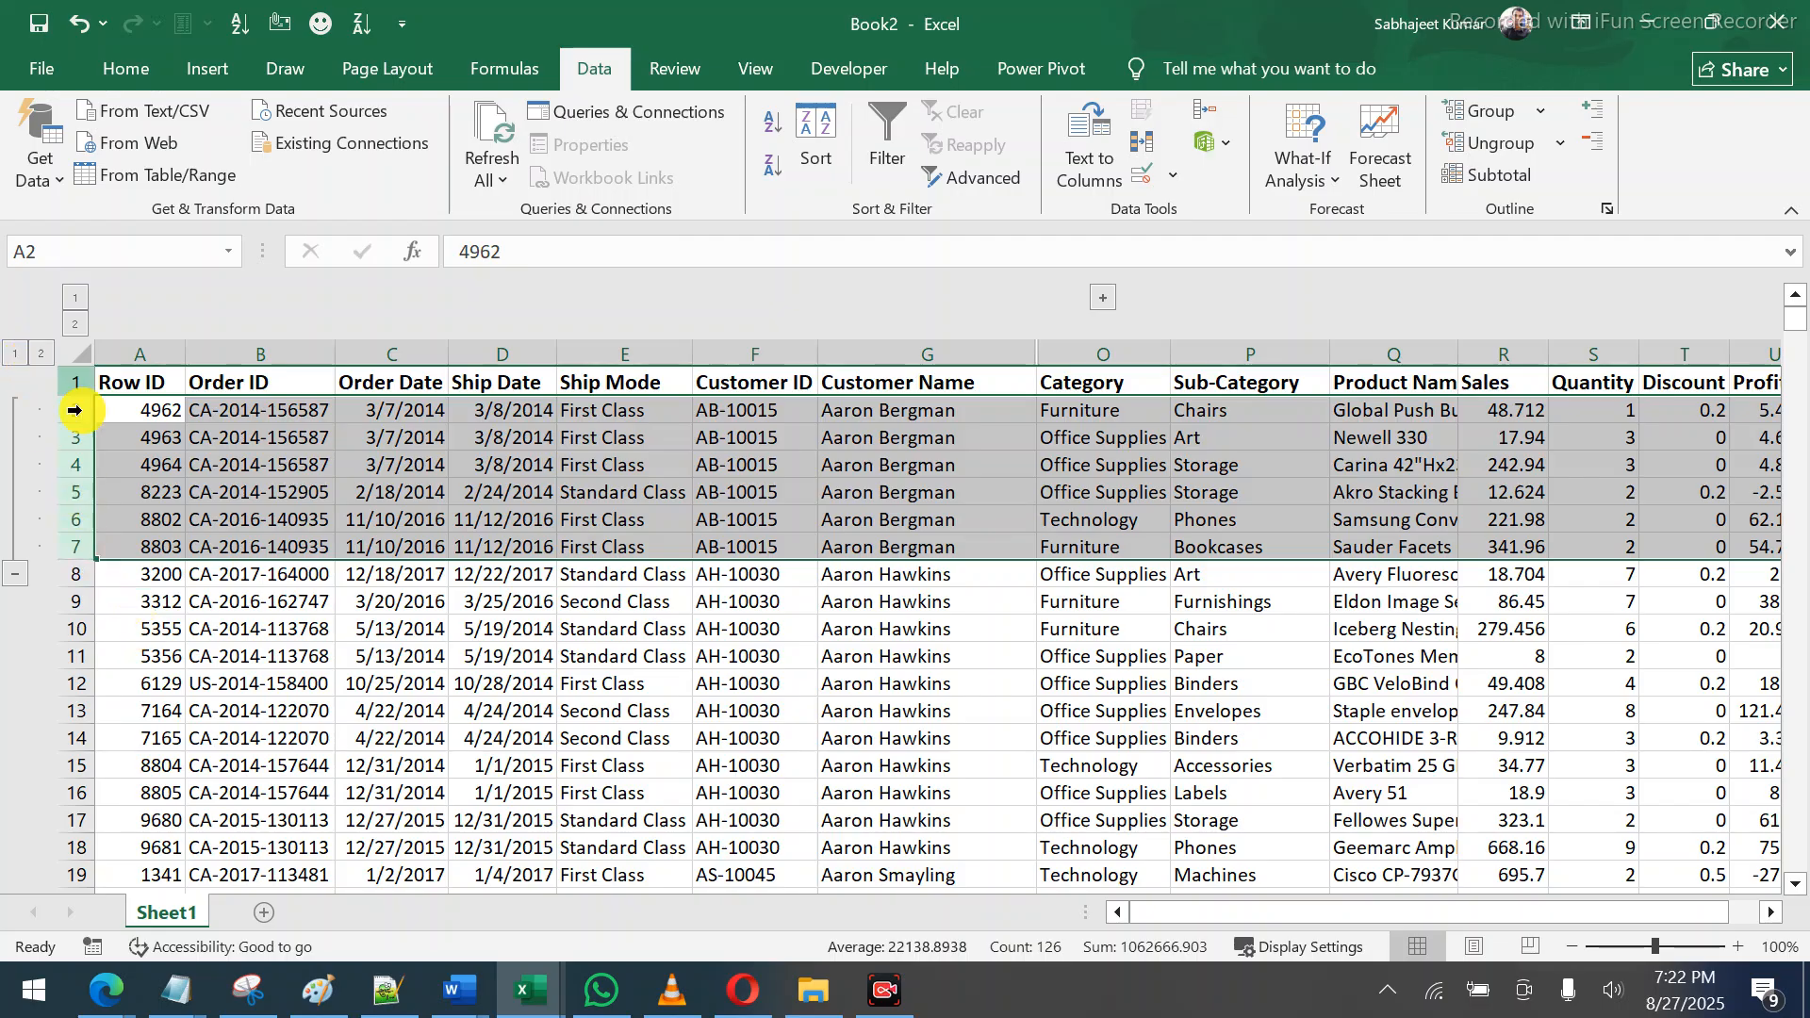
Review the header row from Order ID past Profit to column AA, and return to the Row ID header
left_click_drag(118, 443, 133, 519)
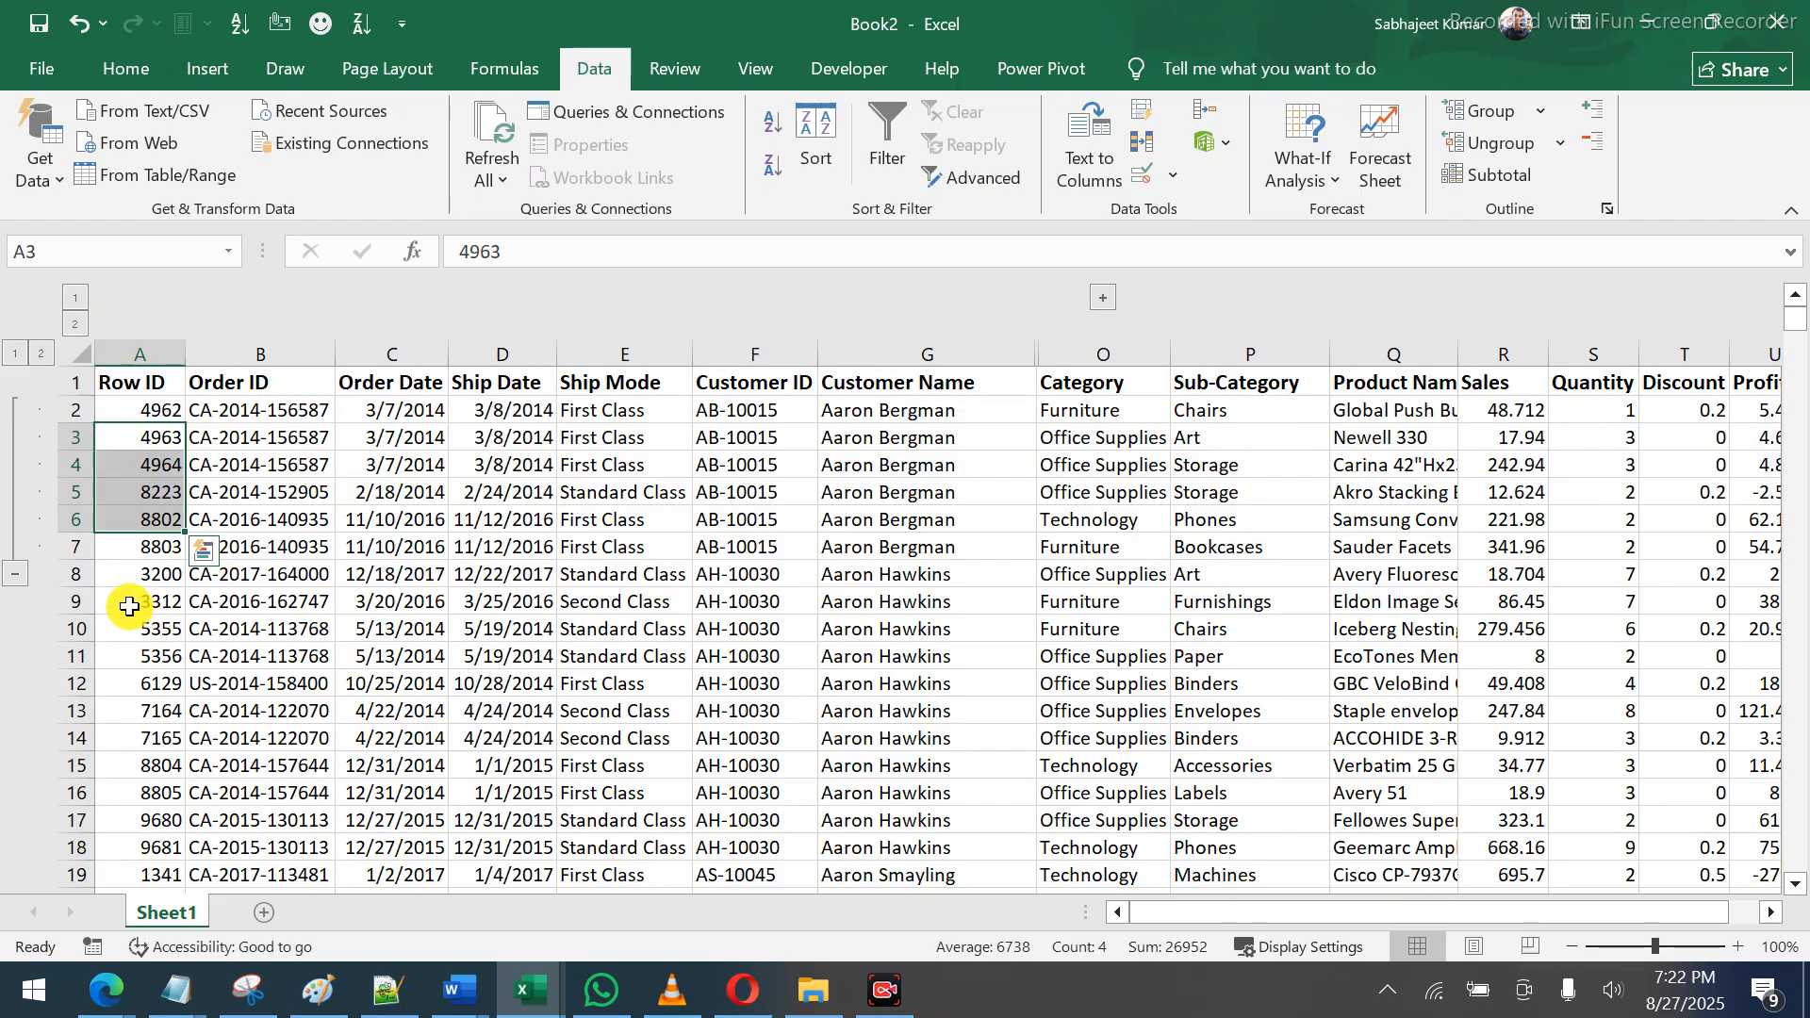
left_click_drag(130, 617, 131, 768)
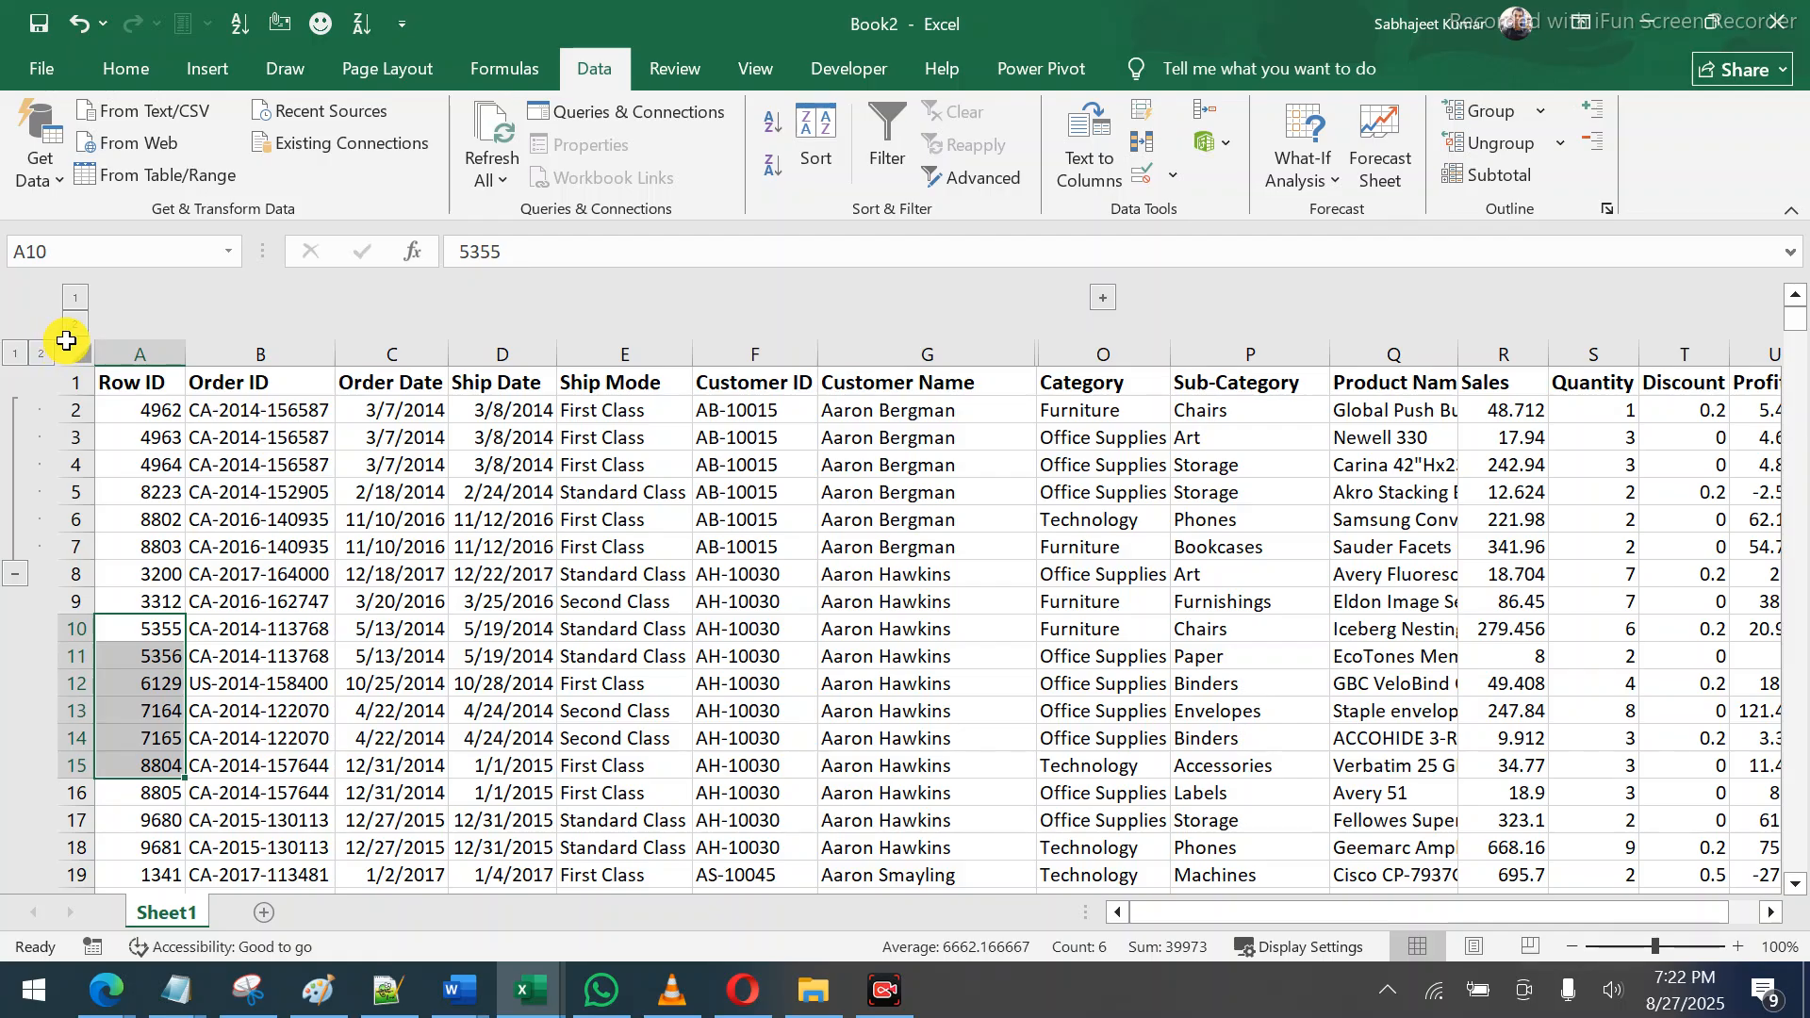
left_click(326, 413)
key("Up")
key("Right")
key("Right")
key("Right")
key("Right")
key("Right")
key("Right")
key("Right")
key("Right")
key("Right")
key("Right")
key("Right")
key("Right")
key("Right")
key("Right")
key("Right")
key("Right")
key("Right")
key("Right")
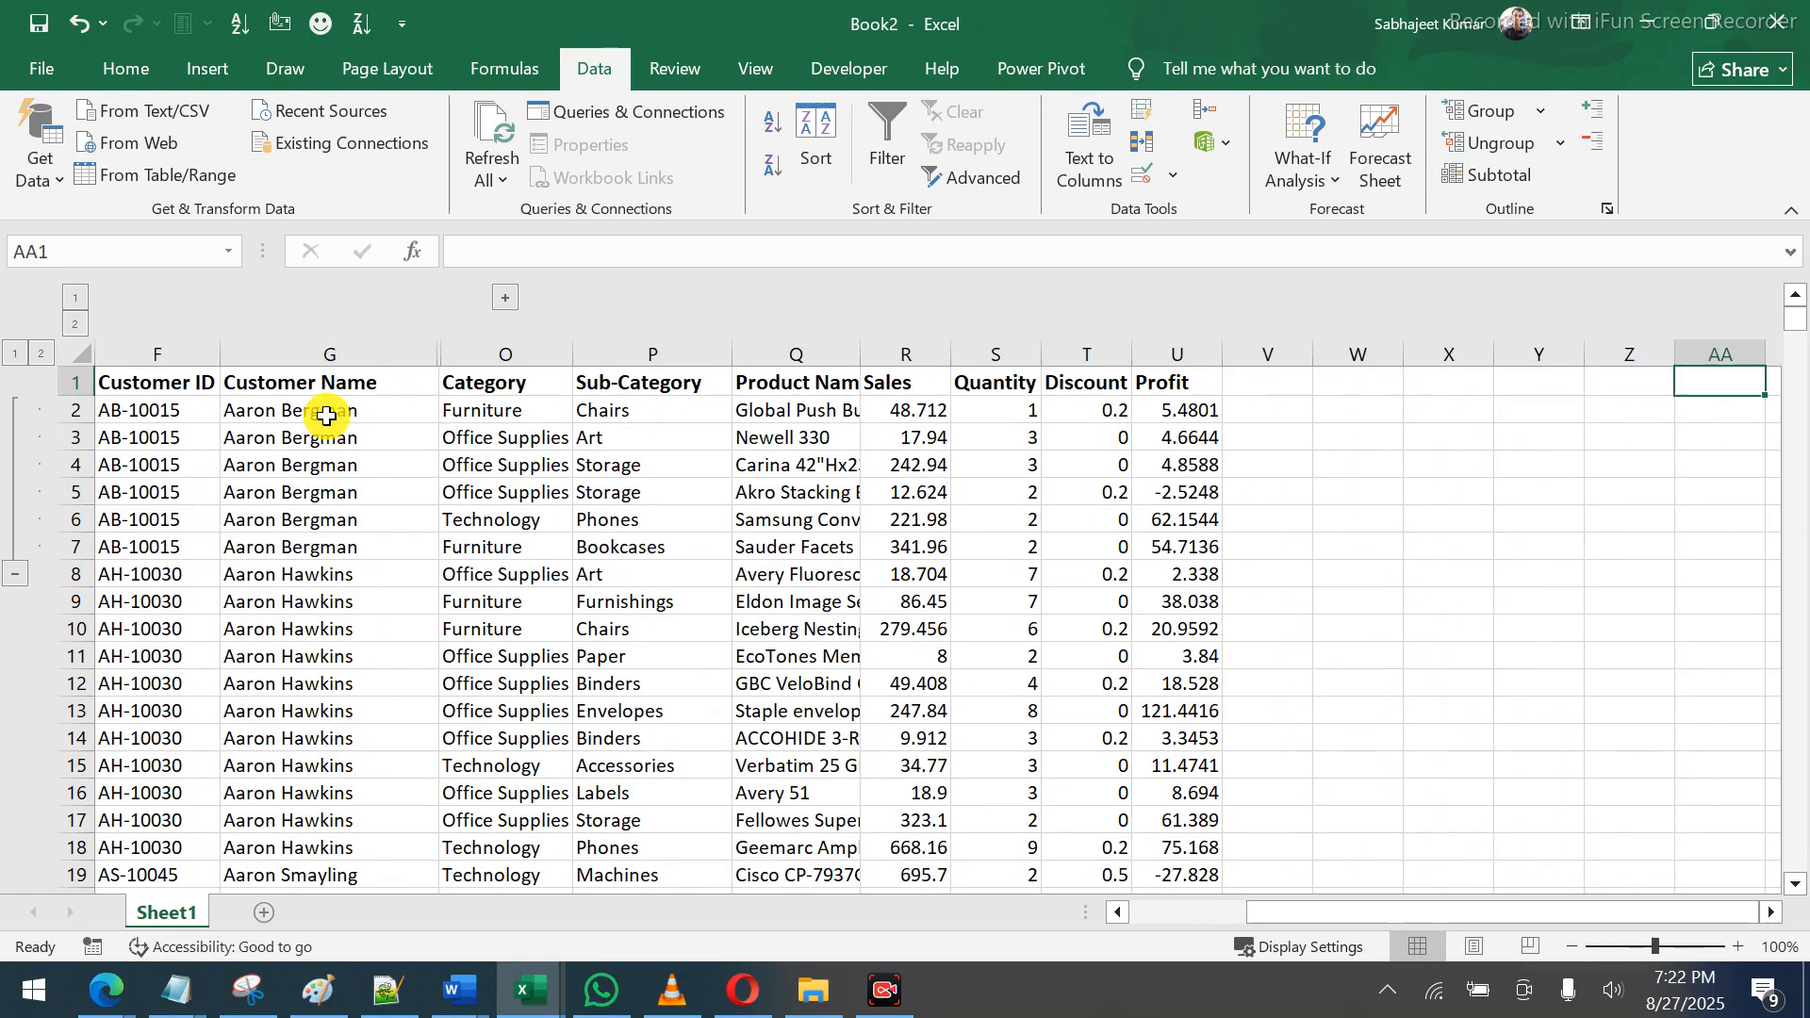
key("Left")
key("Left")
key("Left")
key("Left")
key("Left")
key("Left")
key("Left")
key("Left")
key("Left")
key("Left")
key("Left")
key("Left")
key("Left")
key("Left")
key("Left")
key("Left")
key("Left")
key("Left")
key("Left")
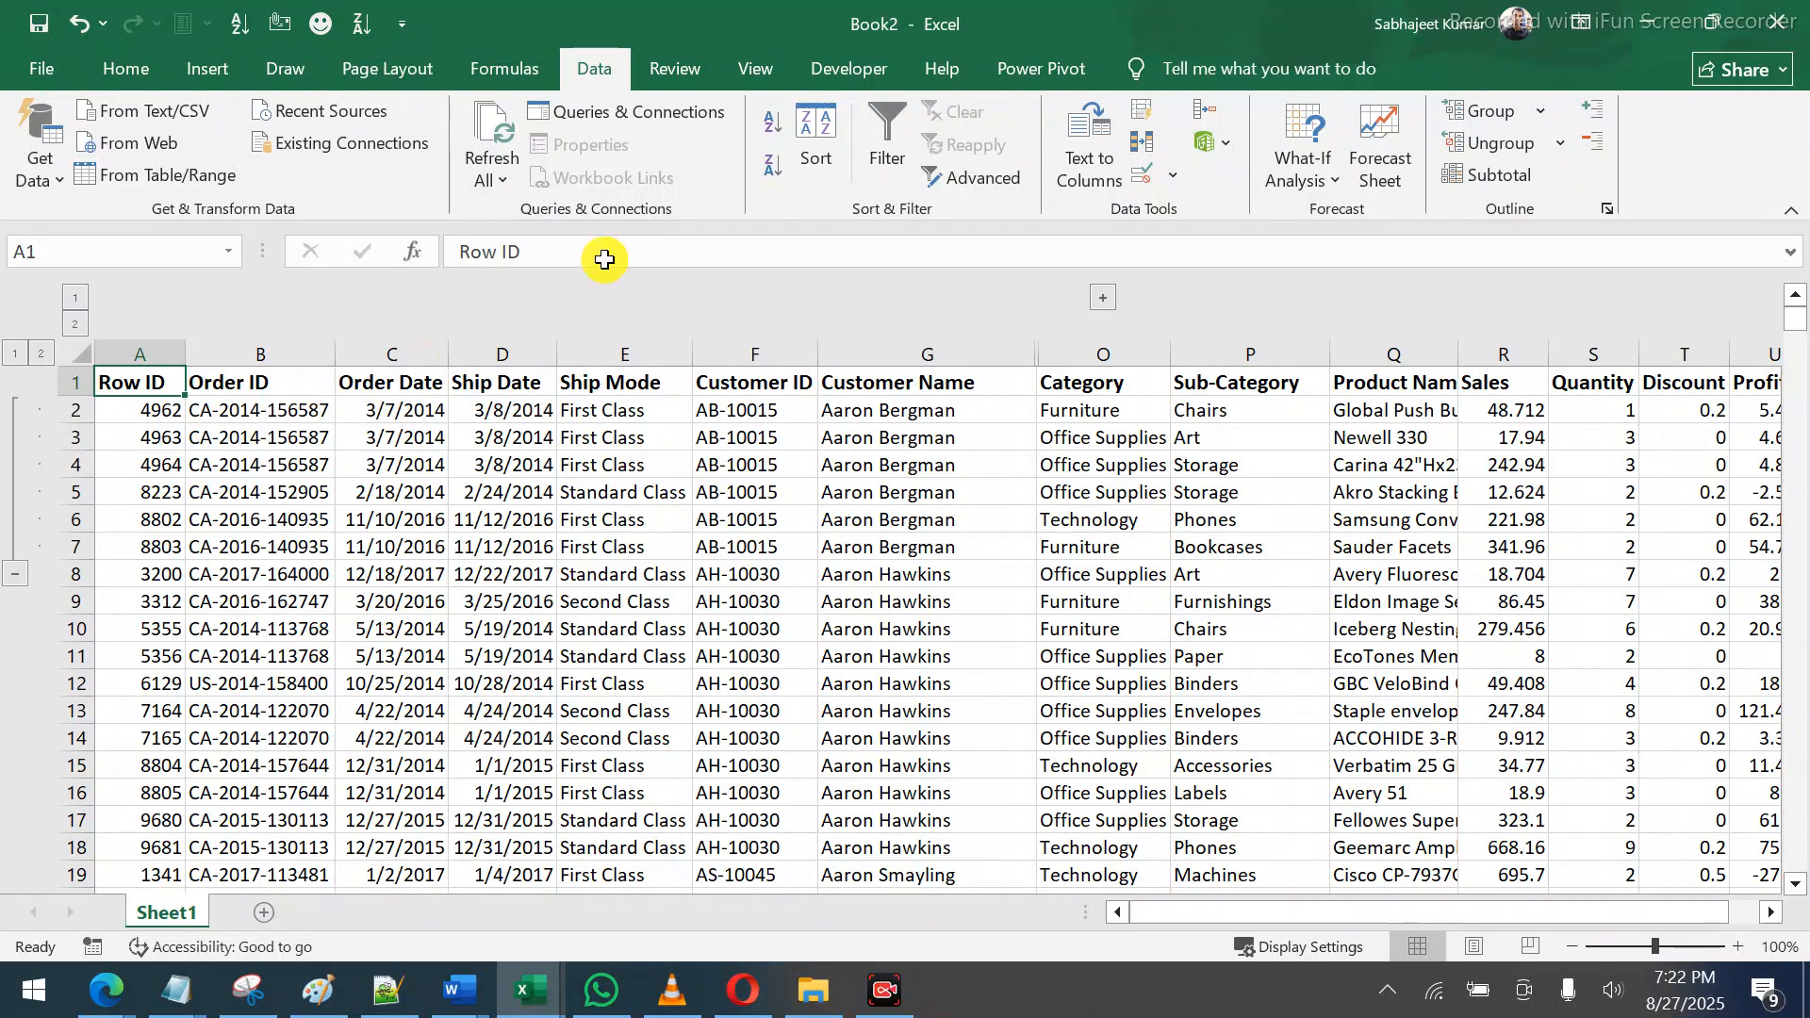
Expand the Segment to Product ID column group, collapse it, and expand it again
left_click(1104, 305)
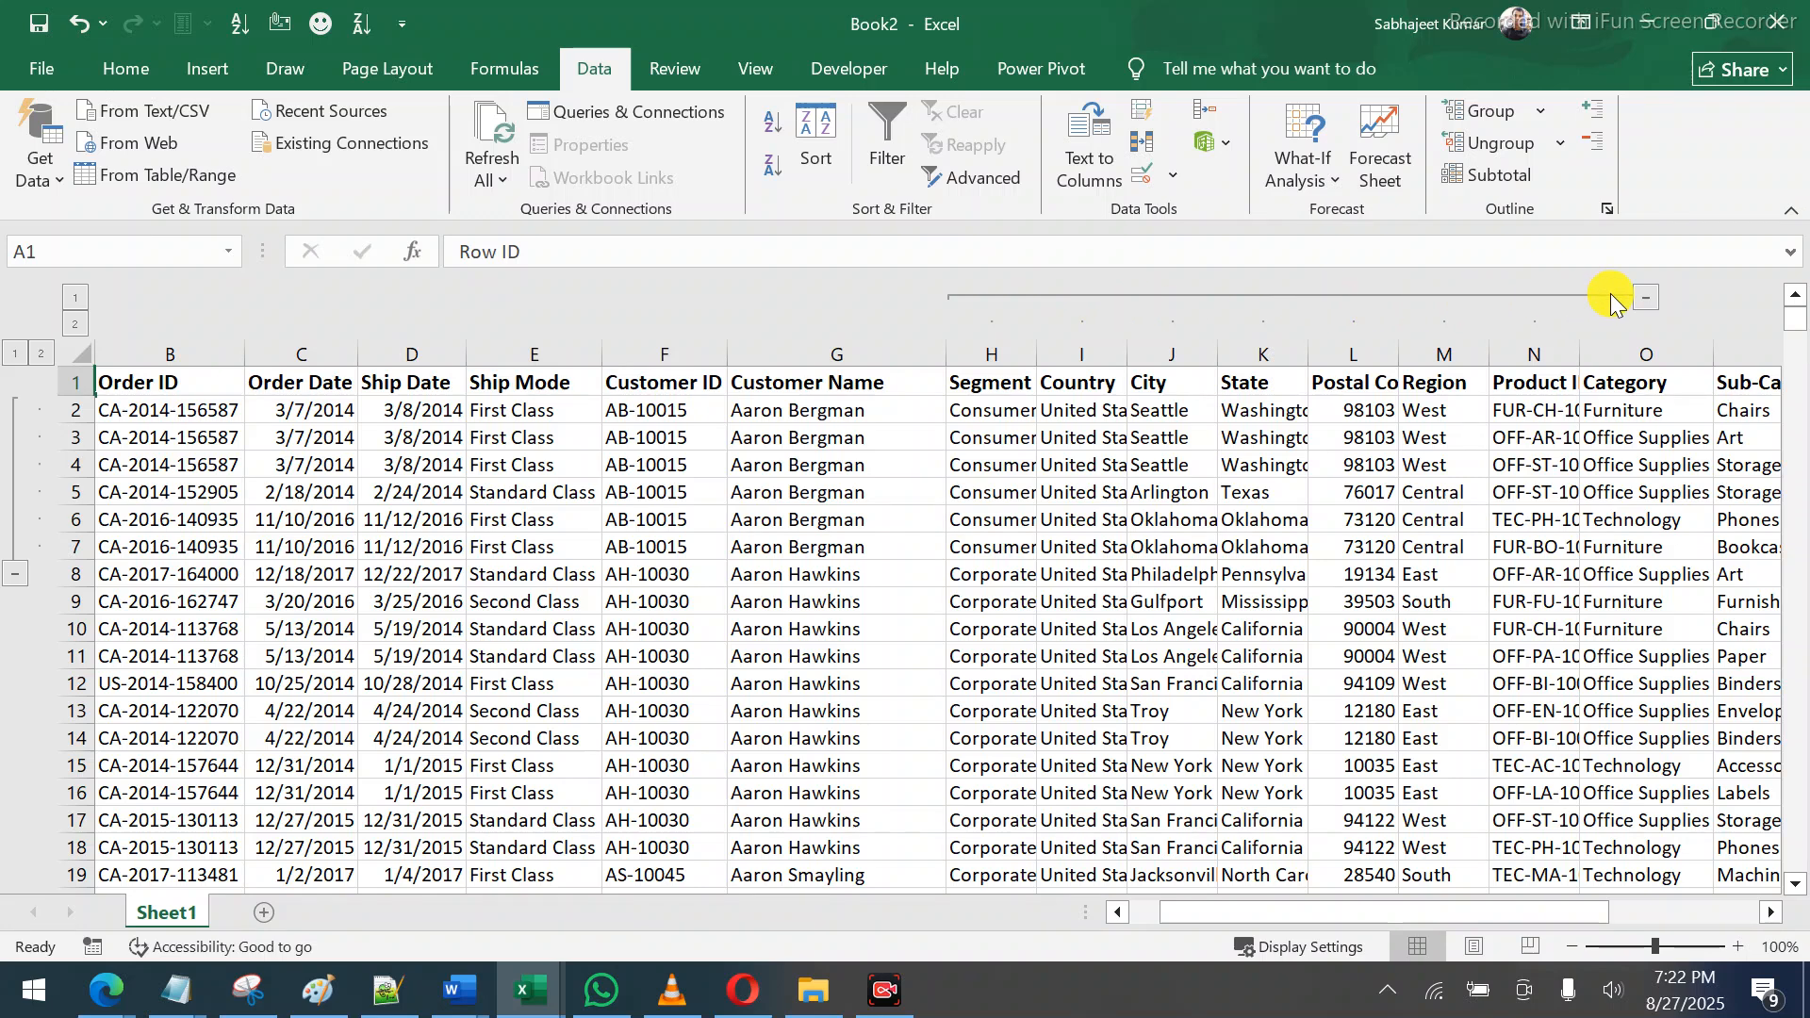
left_click(1646, 296)
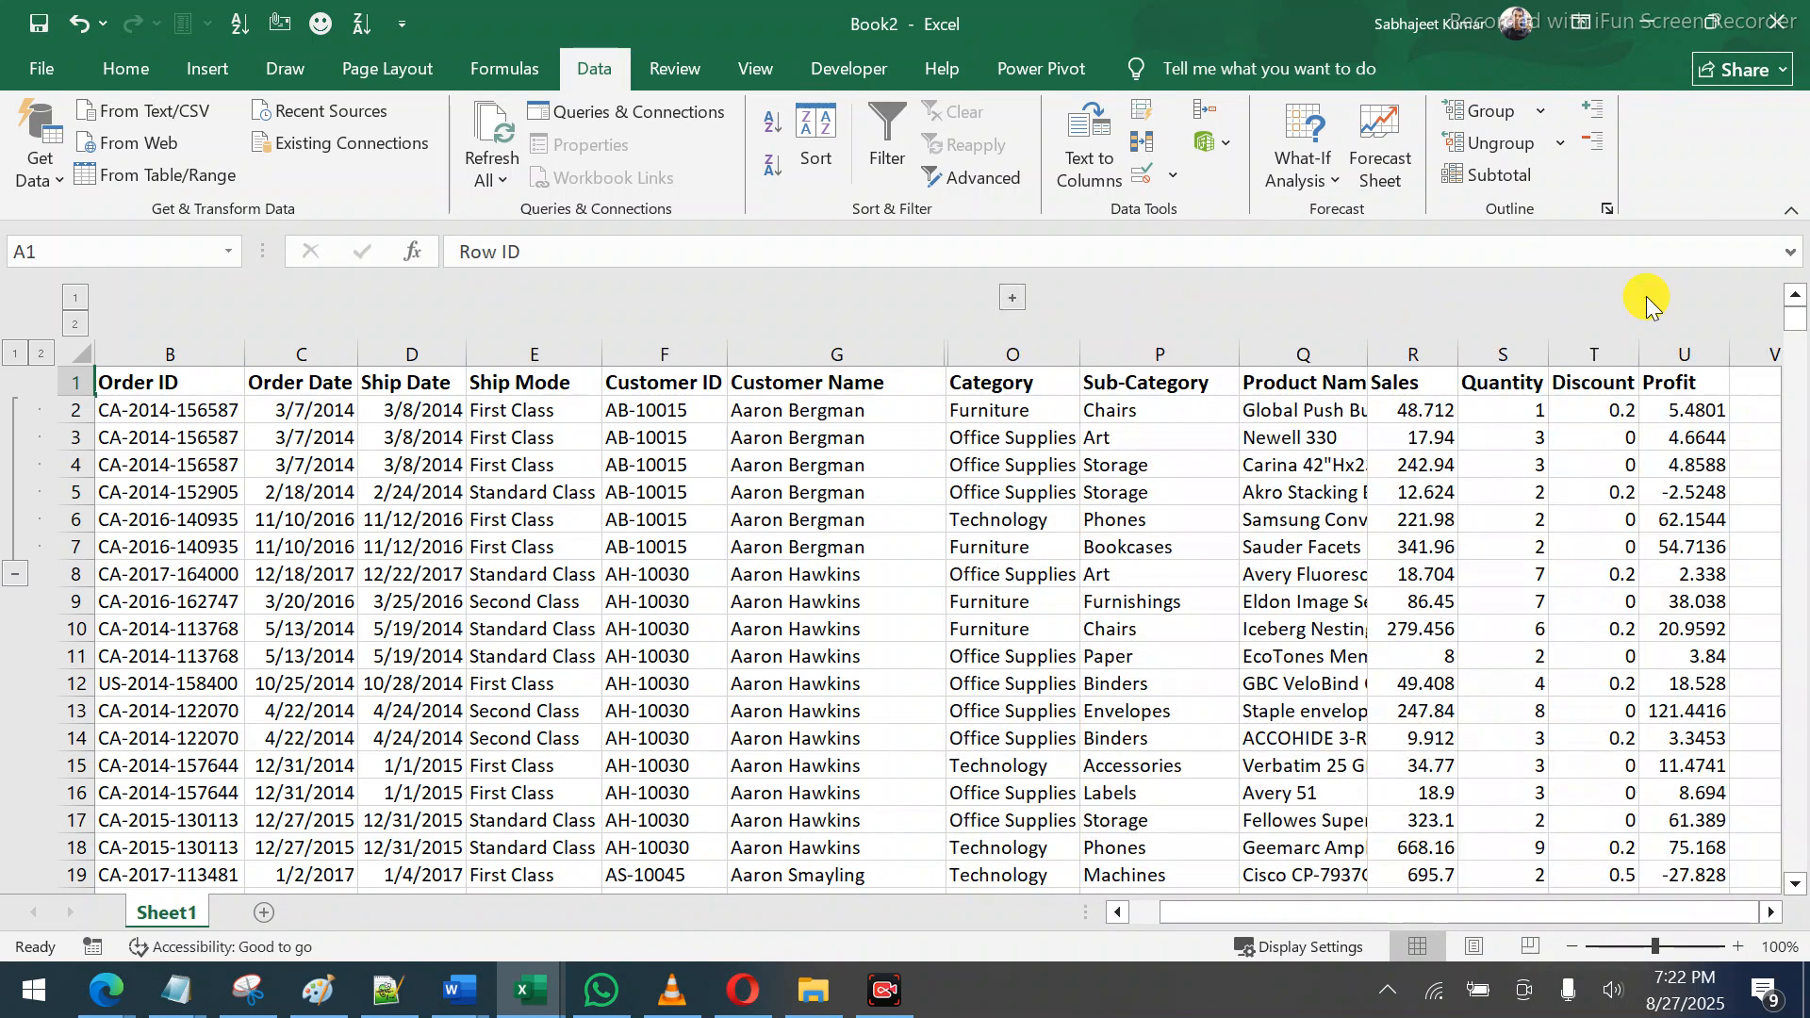
left_click(1016, 298)
Try ungrouping columns H through O, from Segment to Category, and undo the ungrouping
left_click_drag(971, 355, 1697, 304)
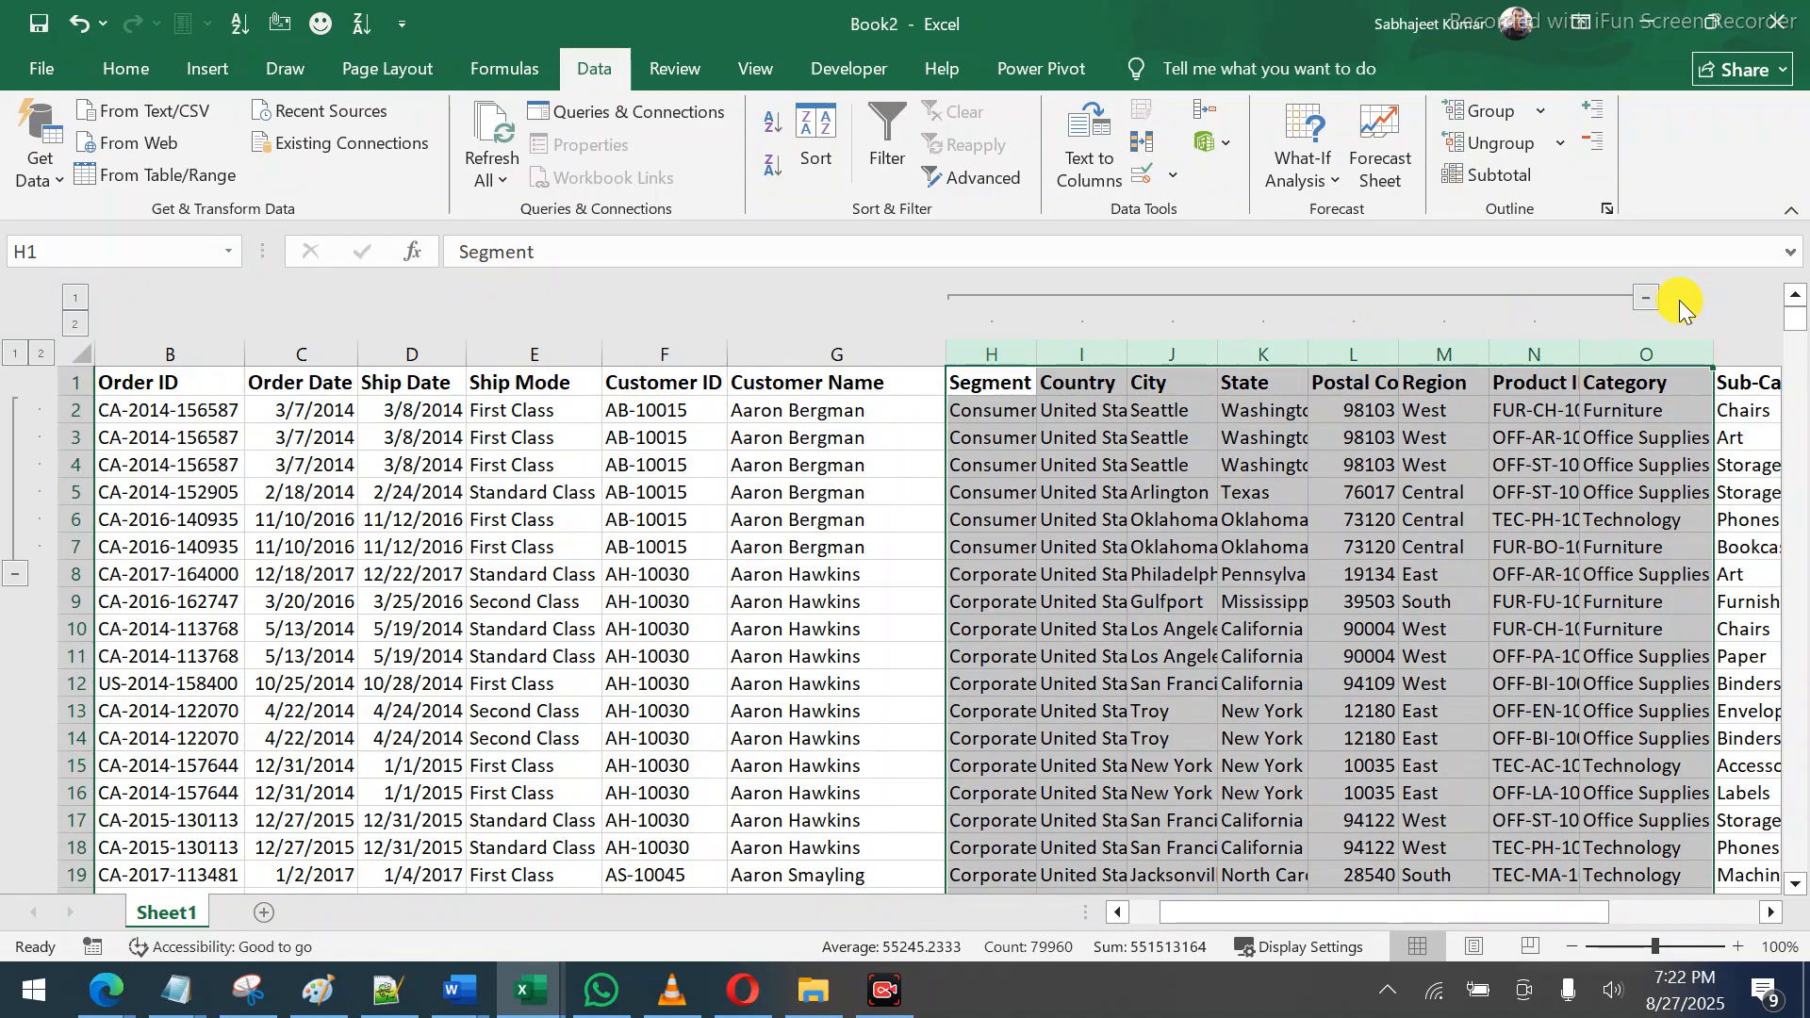
left_click(1554, 144)
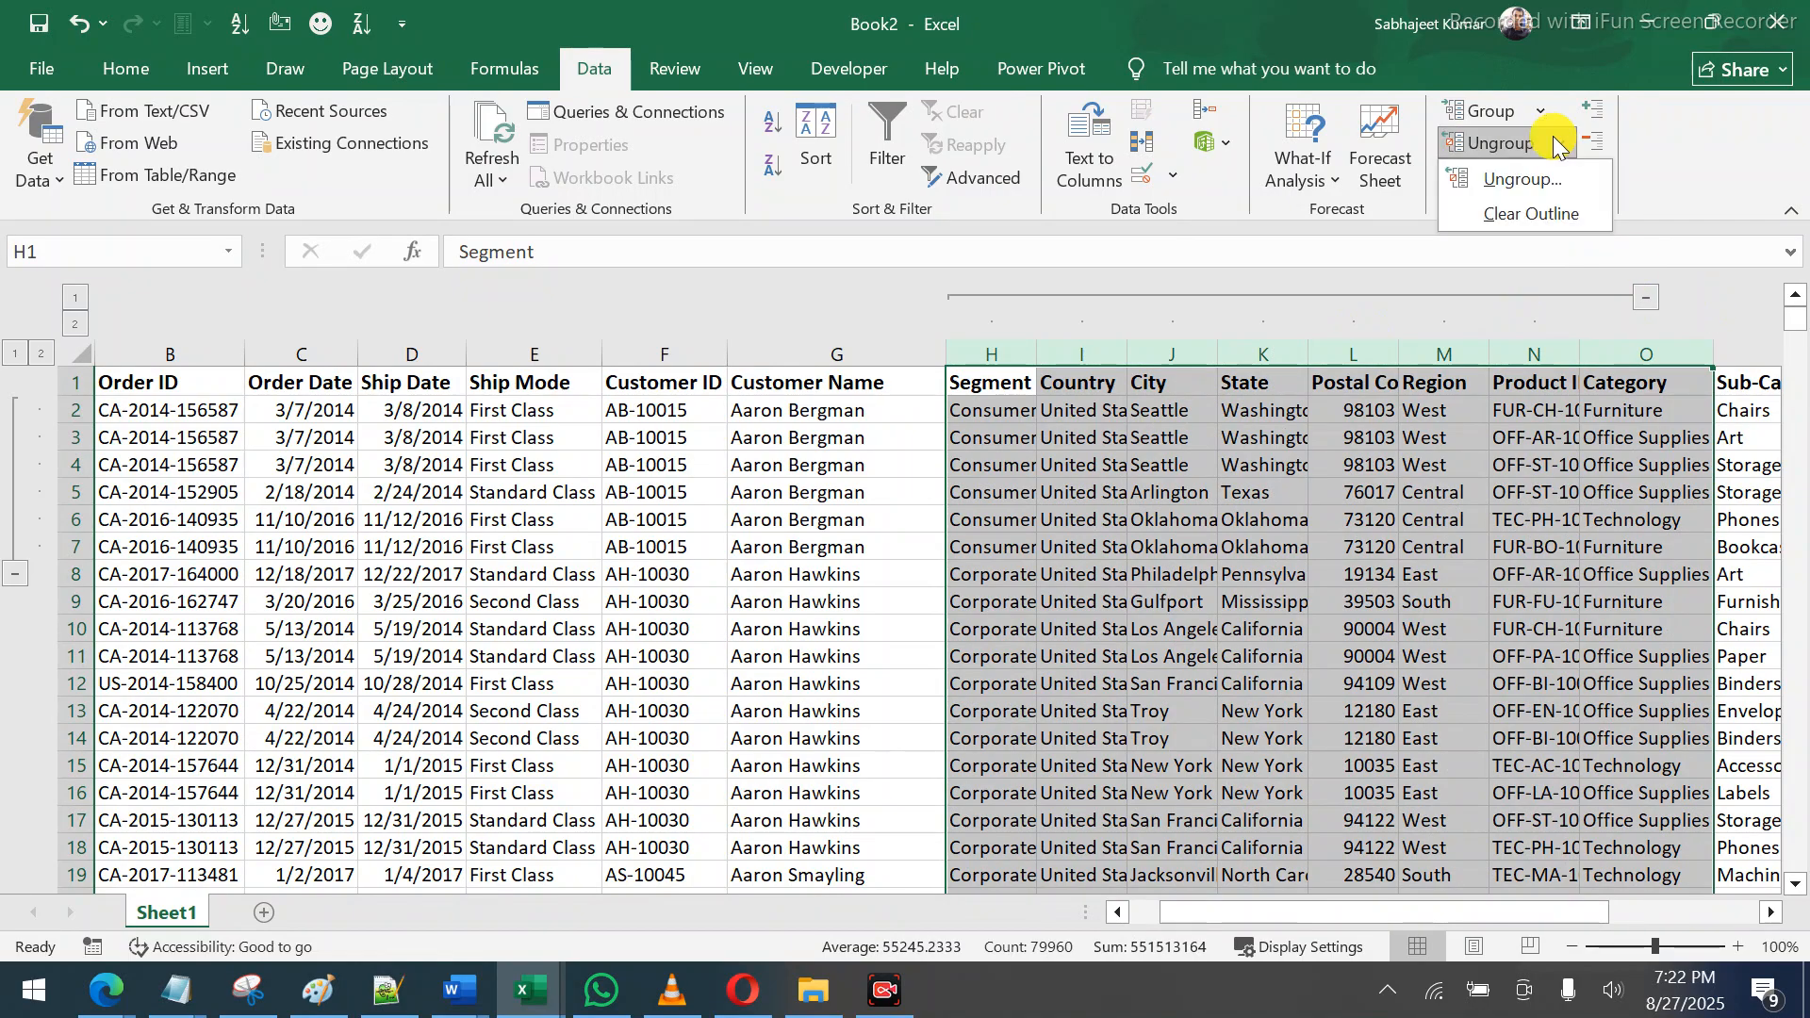
left_click(1521, 181)
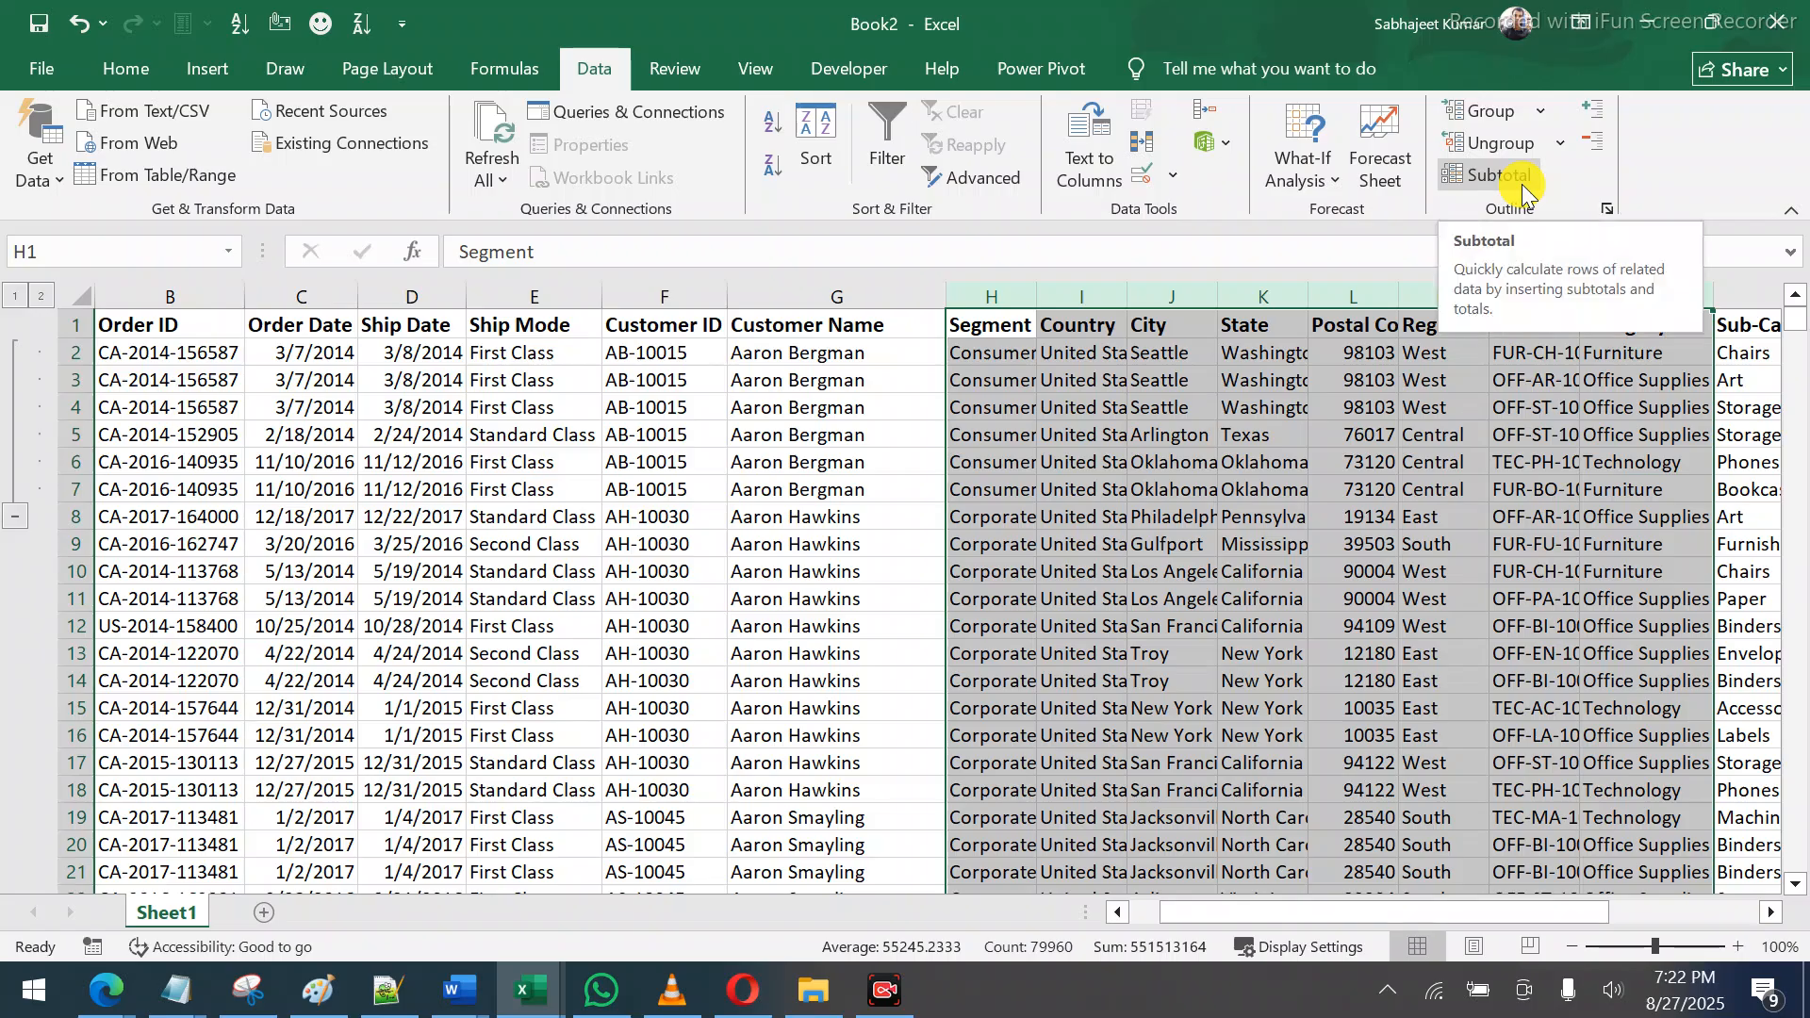
key("ctrl+z")
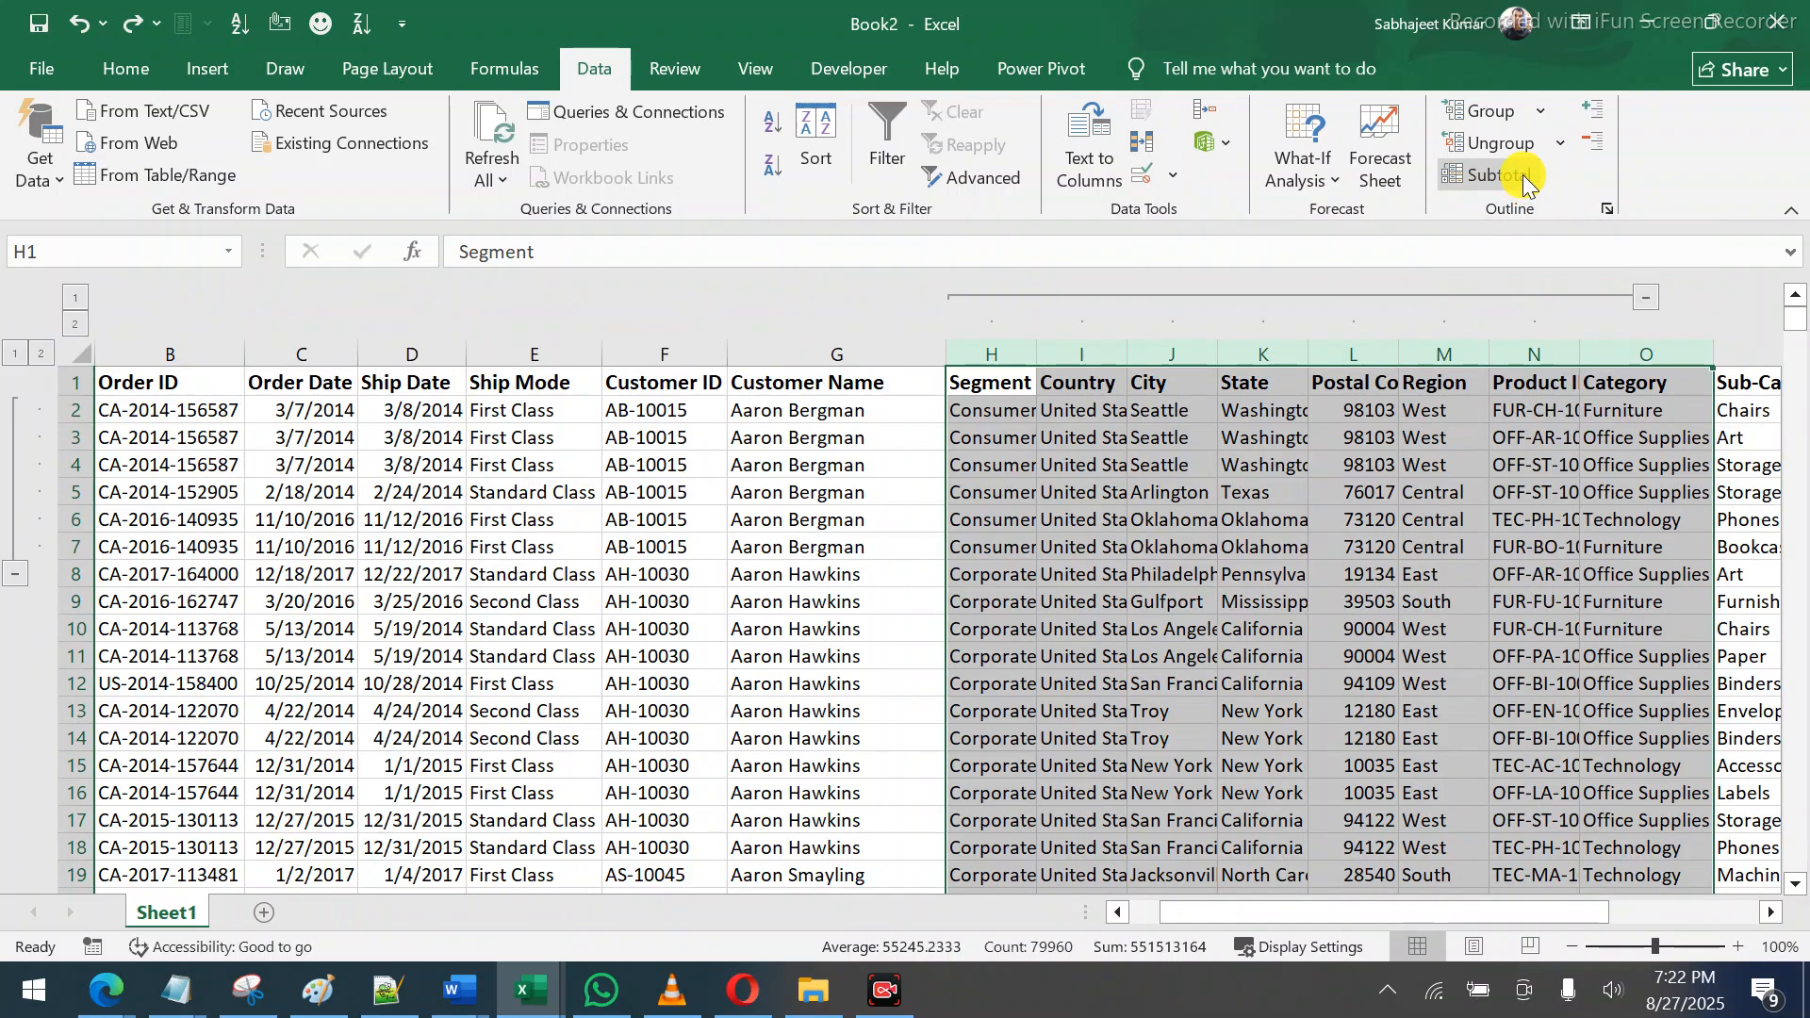
Clear the entire row and column outline from the orders sheet
left_click(1562, 132)
left_click(1559, 206)
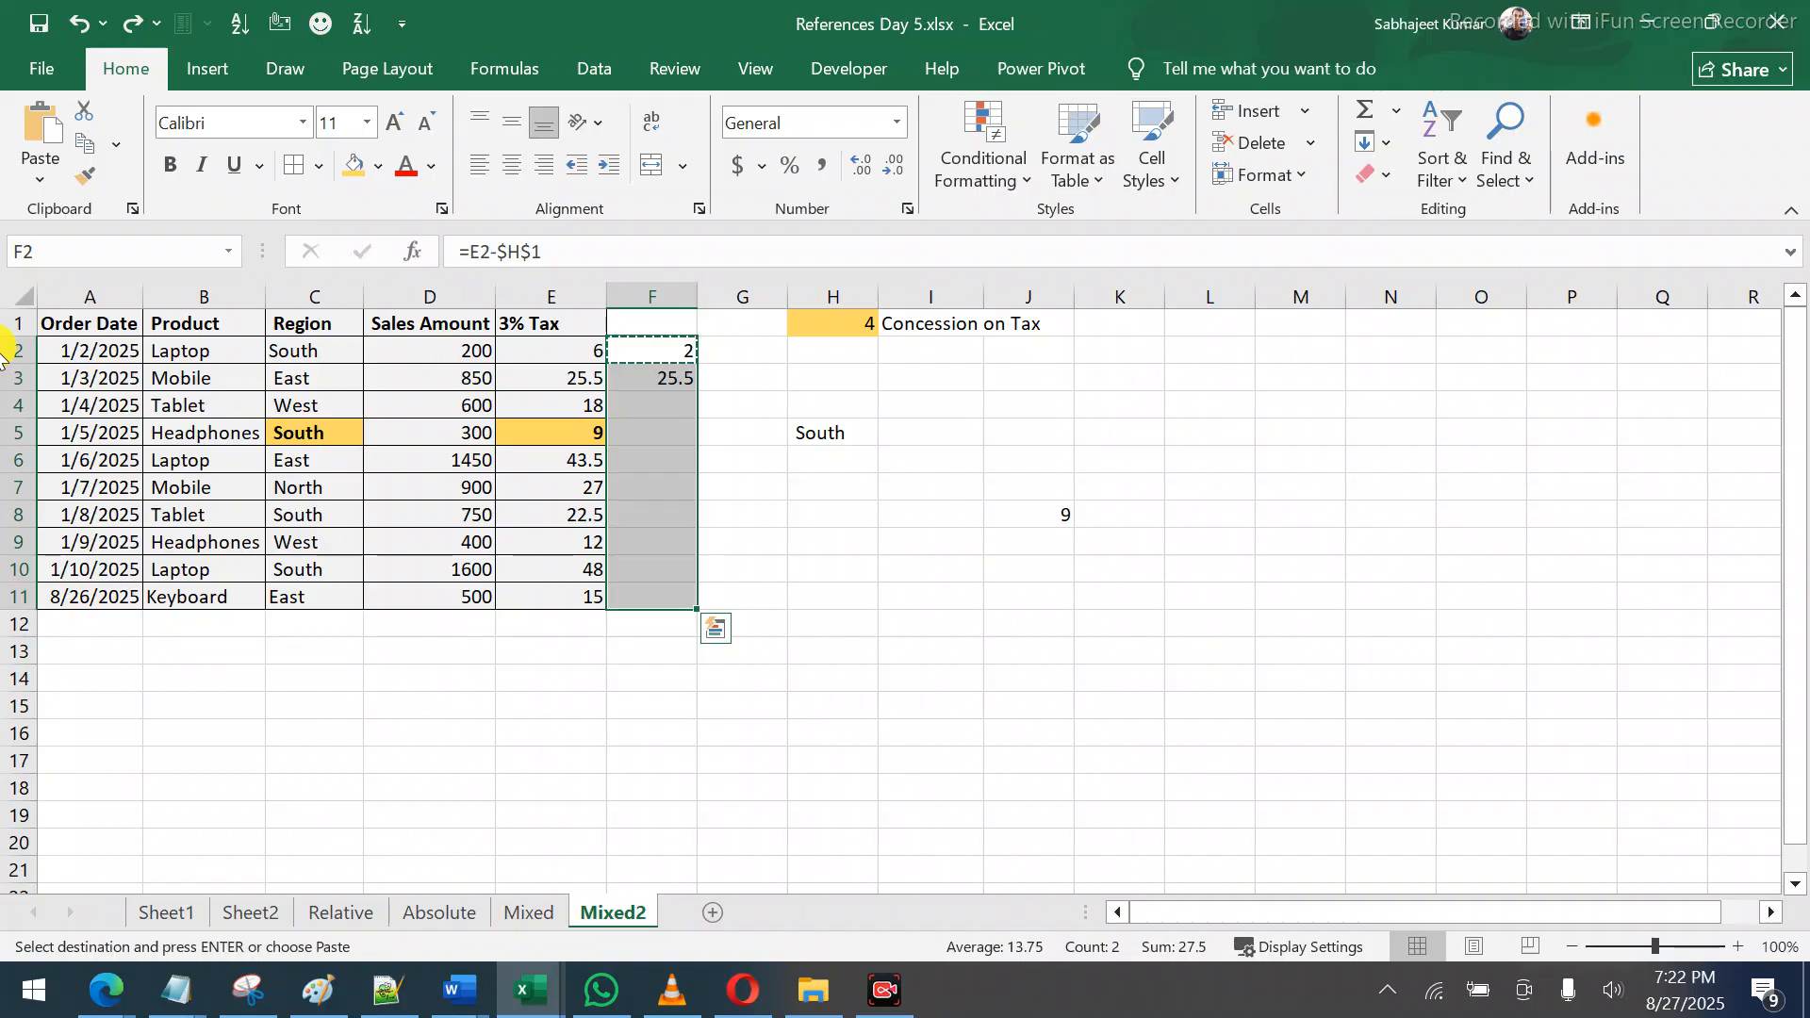
key("alt+Tab")
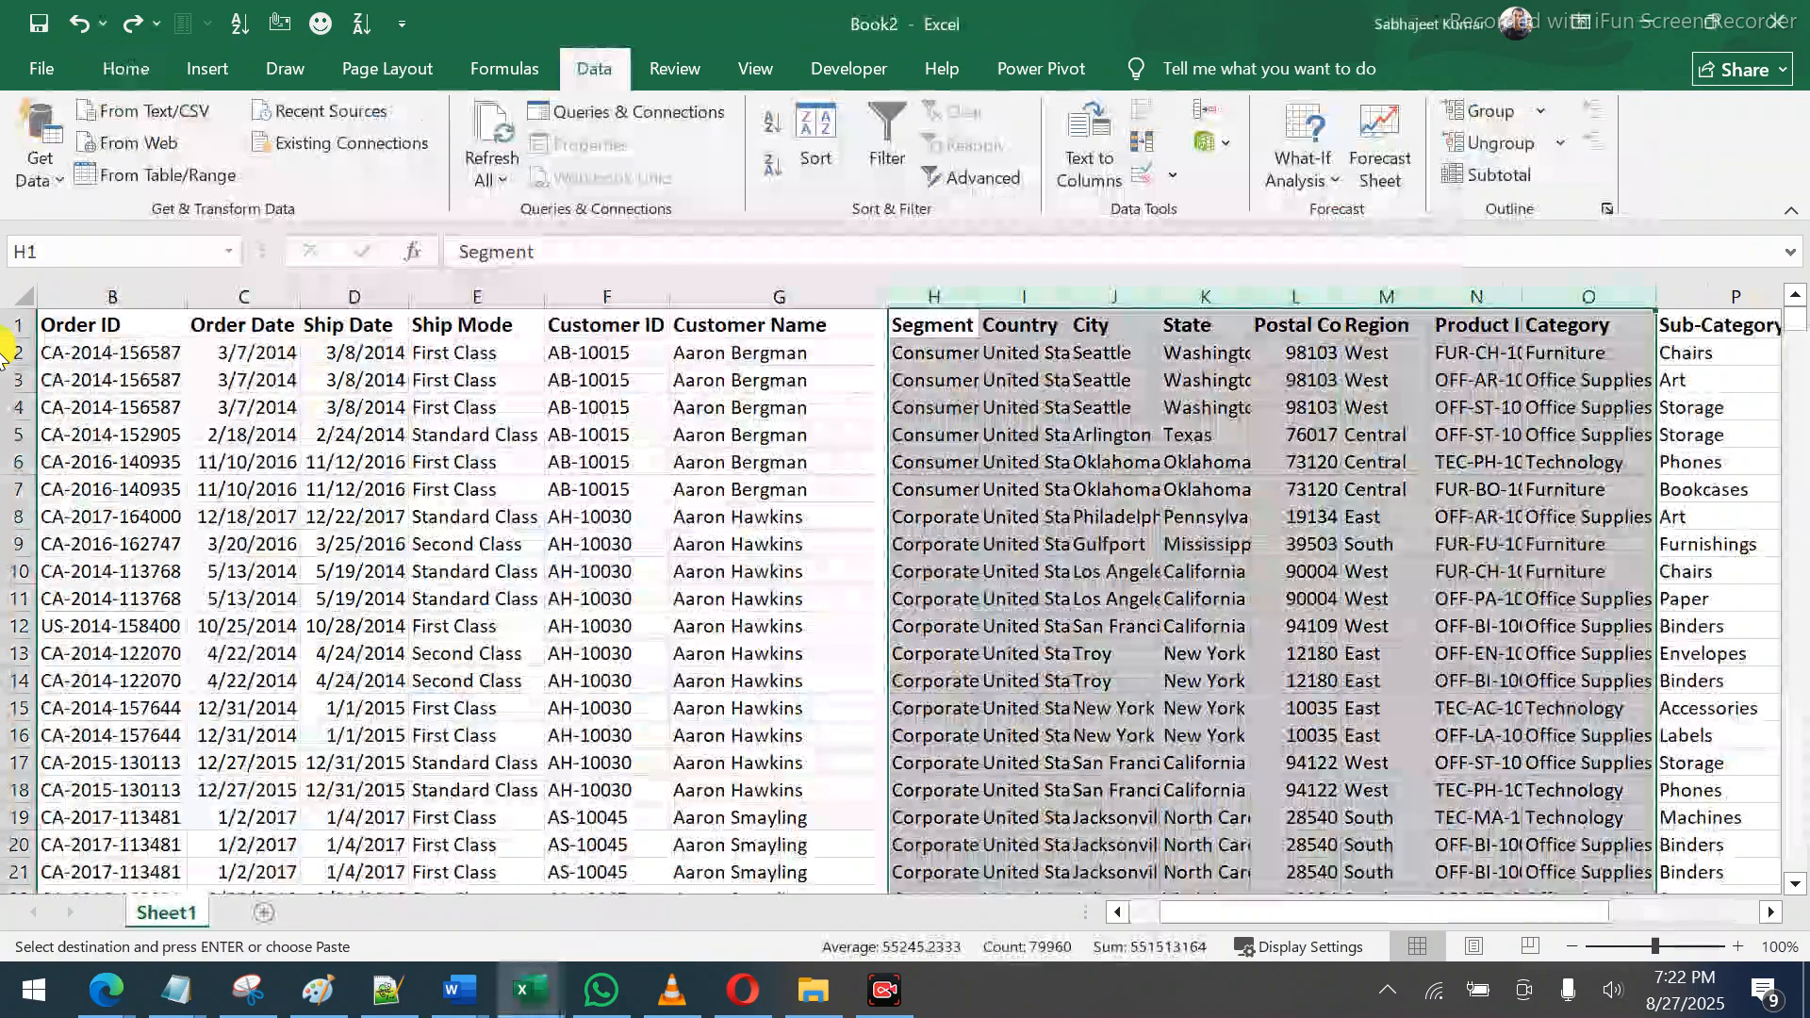
key("alt+Tab")
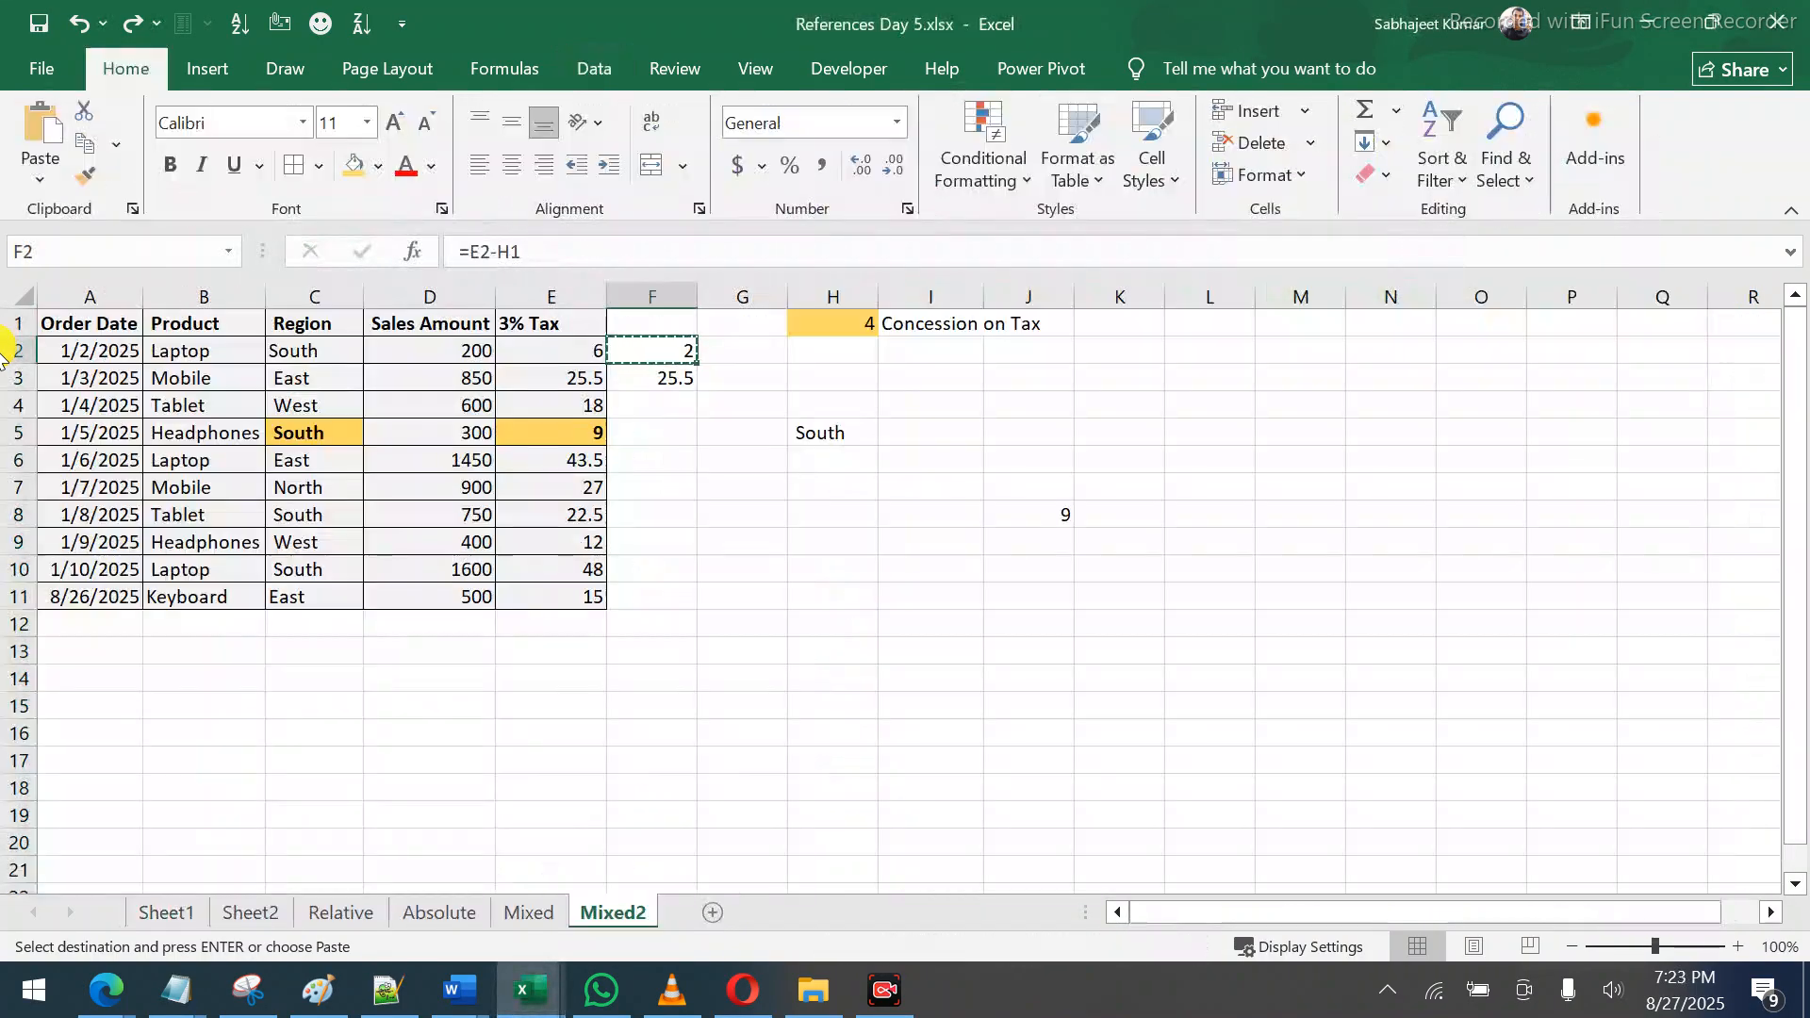
key("alt+Tab")
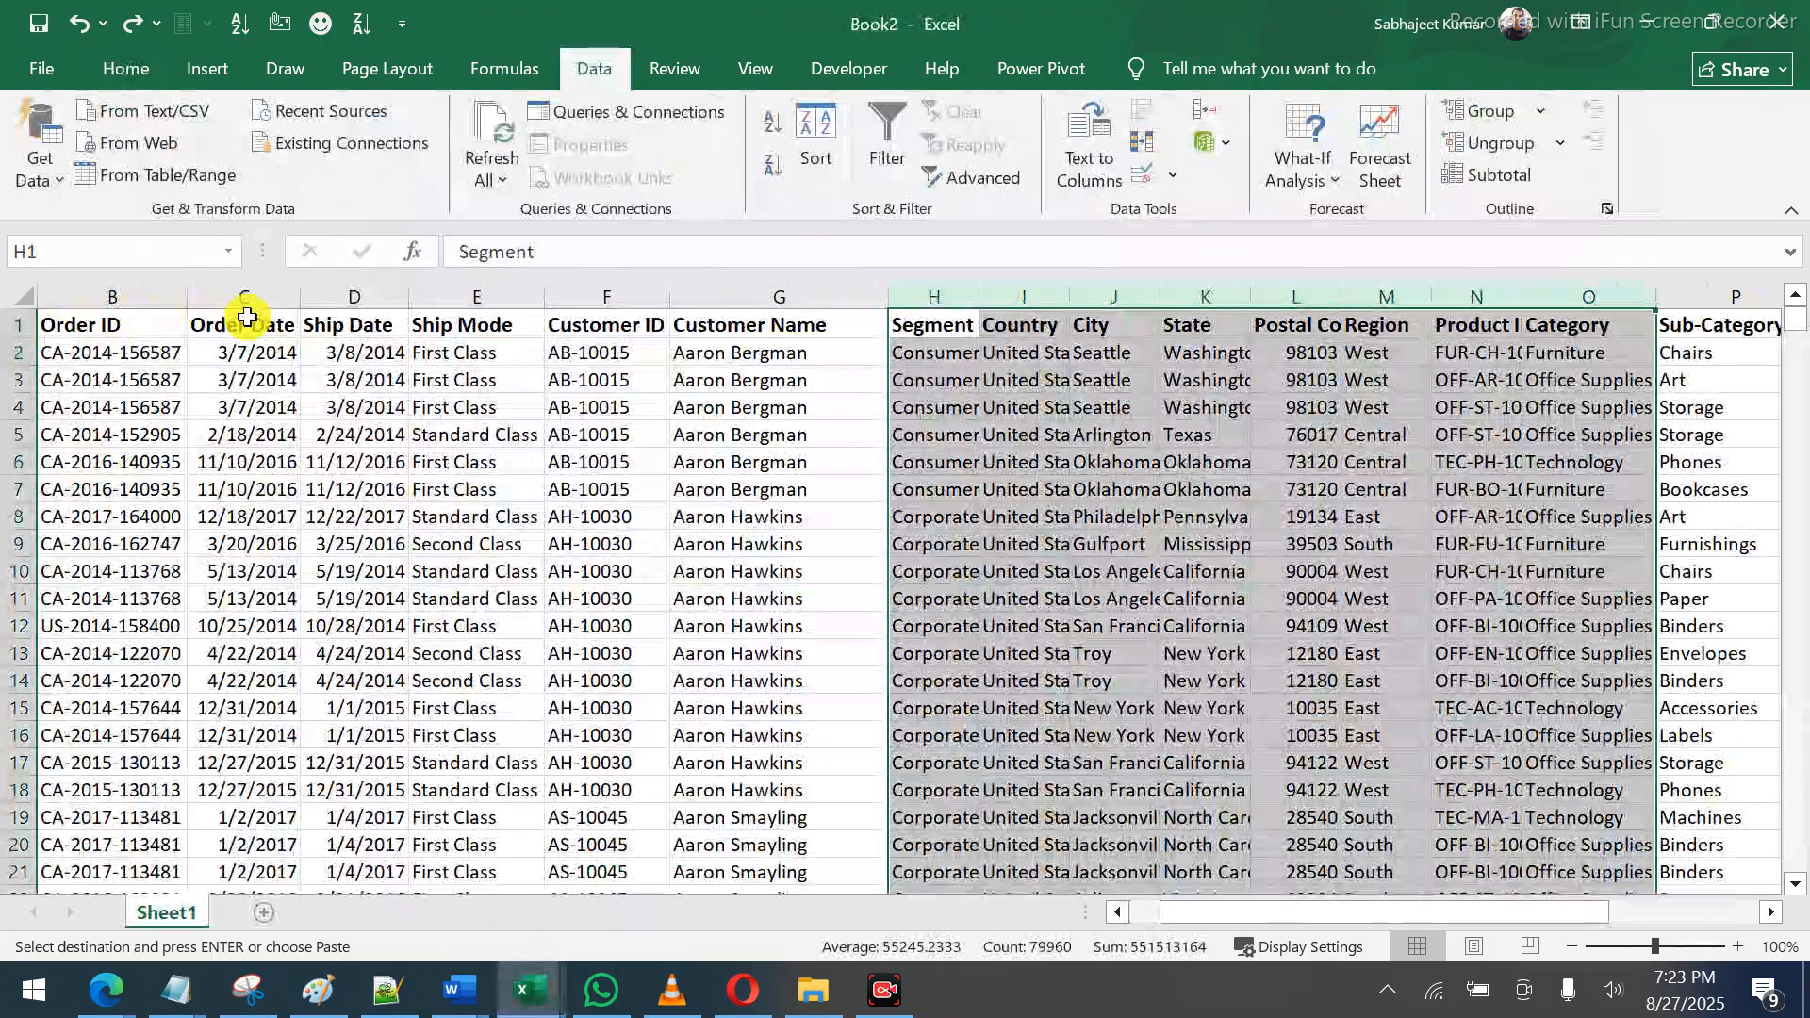
key("alt+Tab")
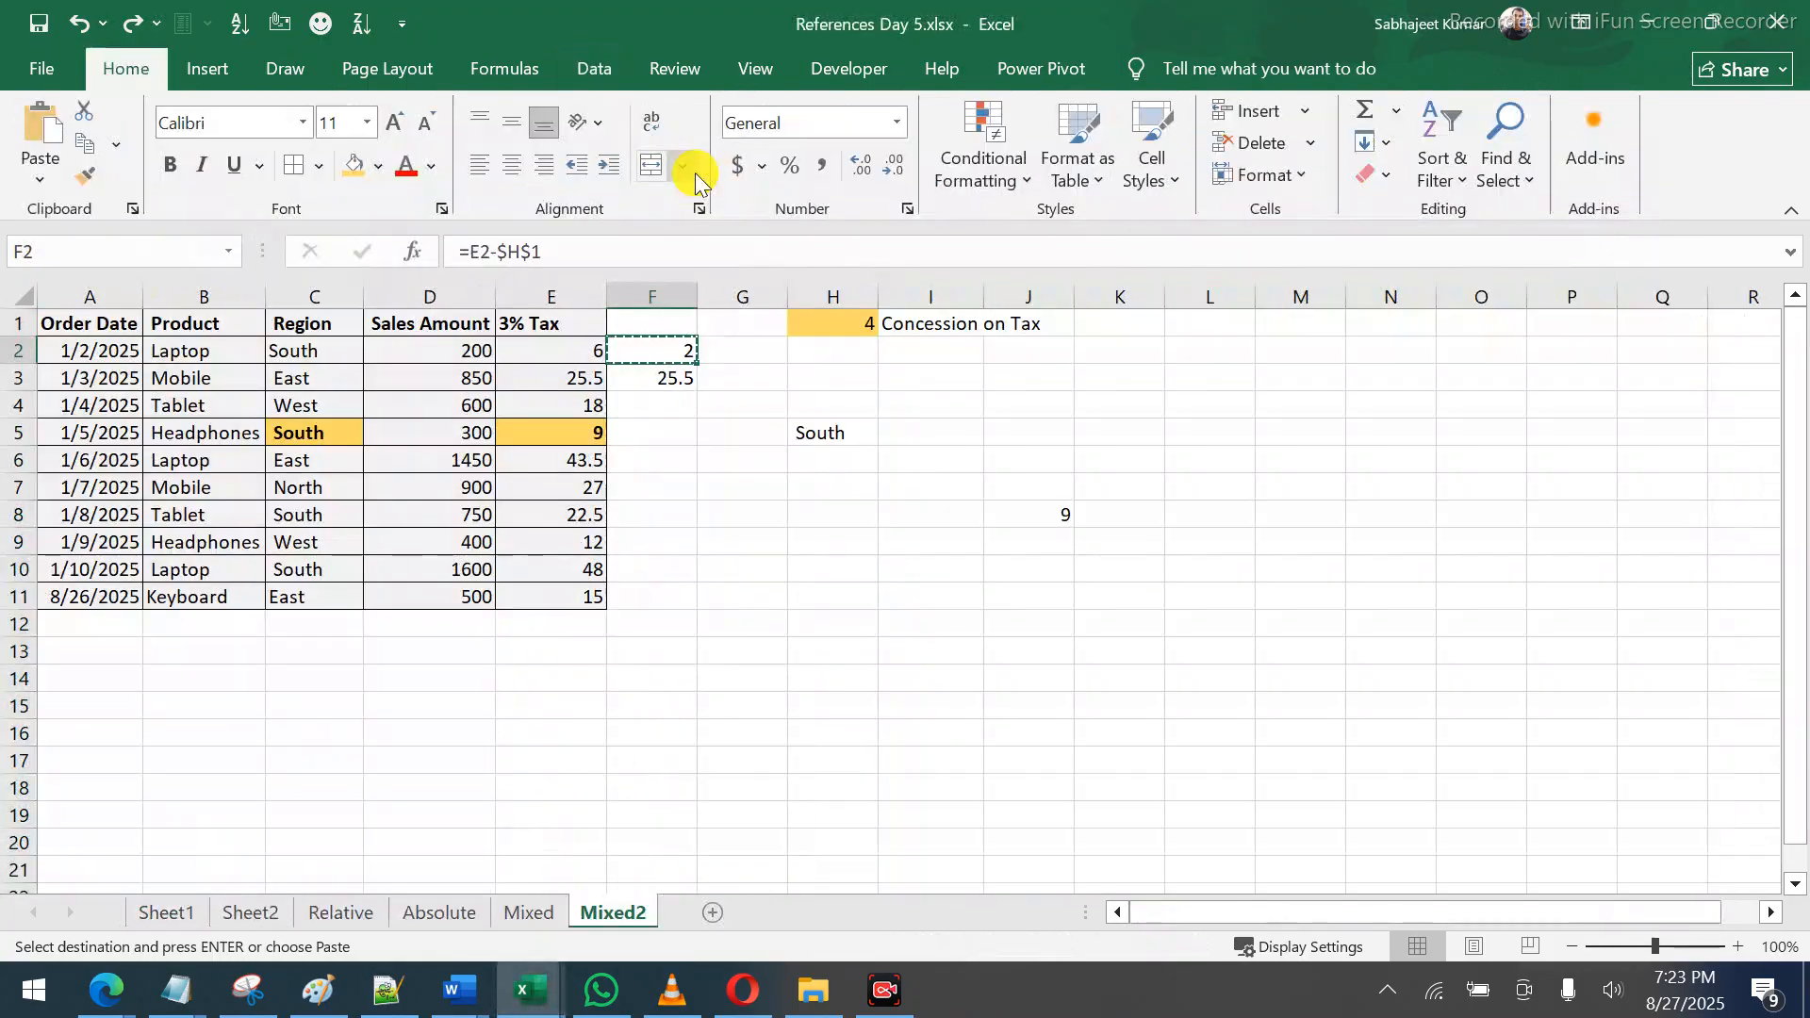
key("alt+Tab")
left_click(694, 173)
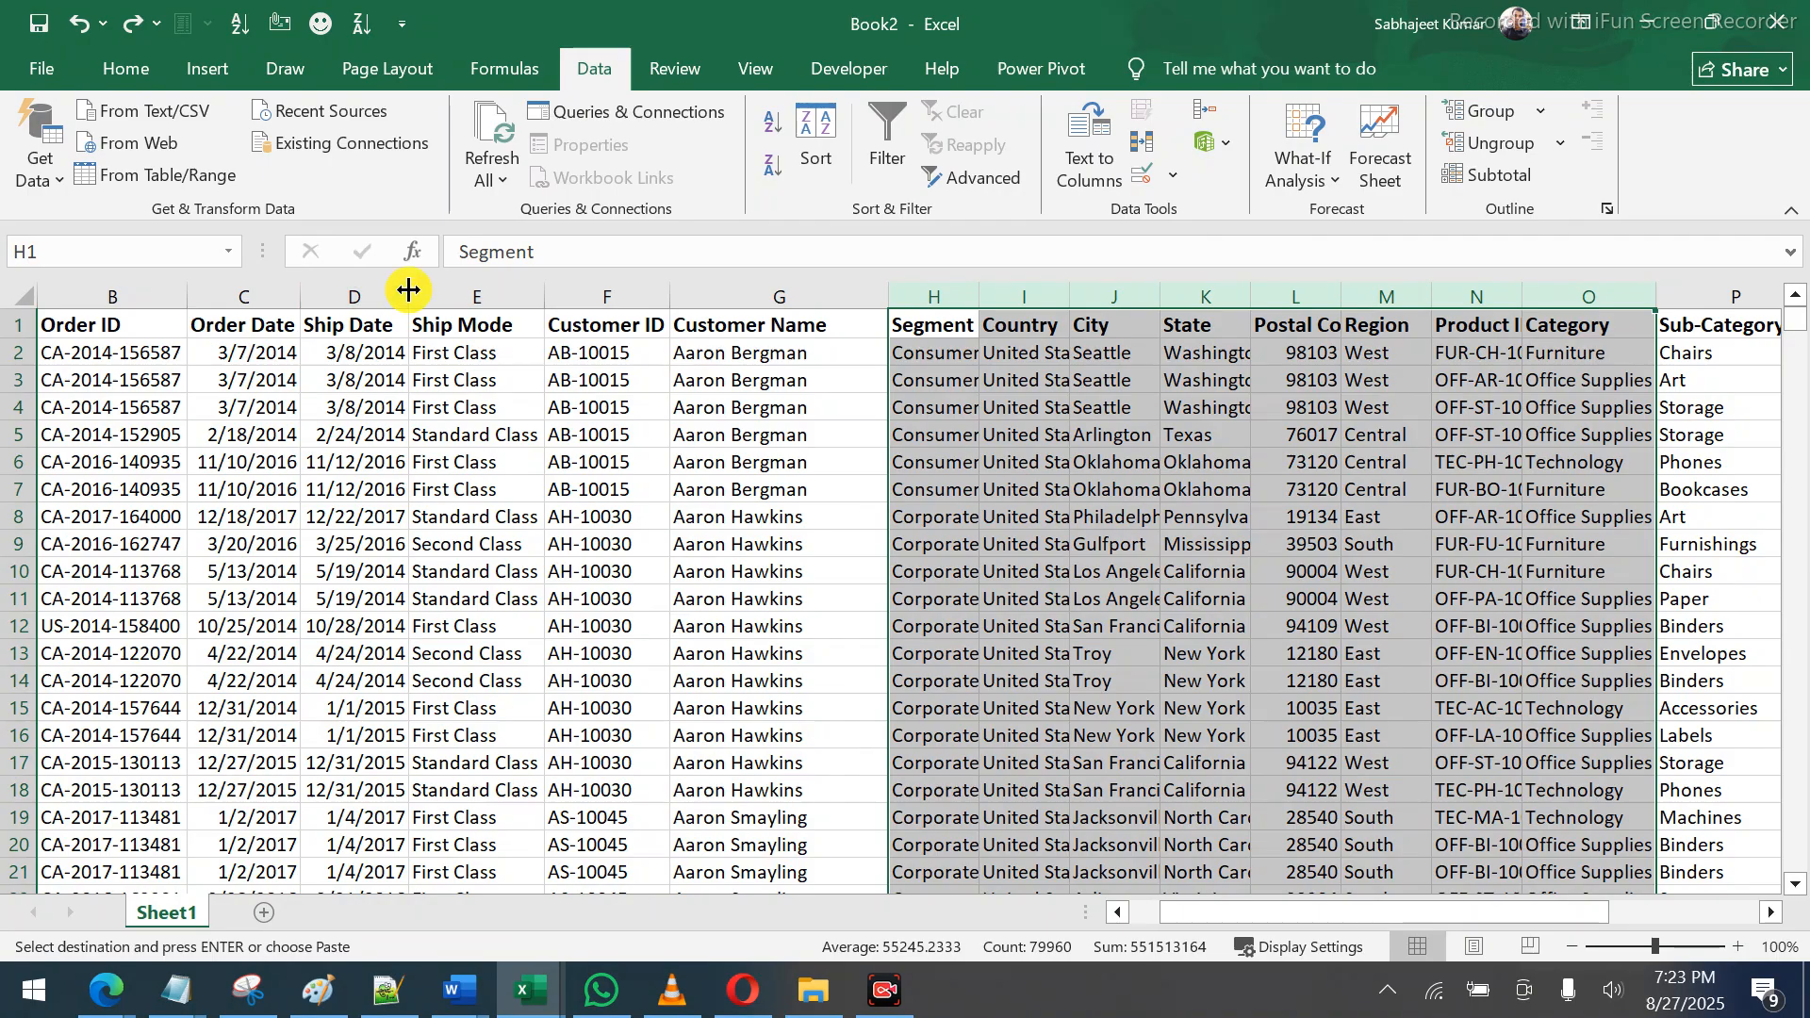
Open Task Manager with taskmgr, end the WhatsApp task, and minimize the Task Manager window
key("super+r")
type("taskmgr")
key("Return")
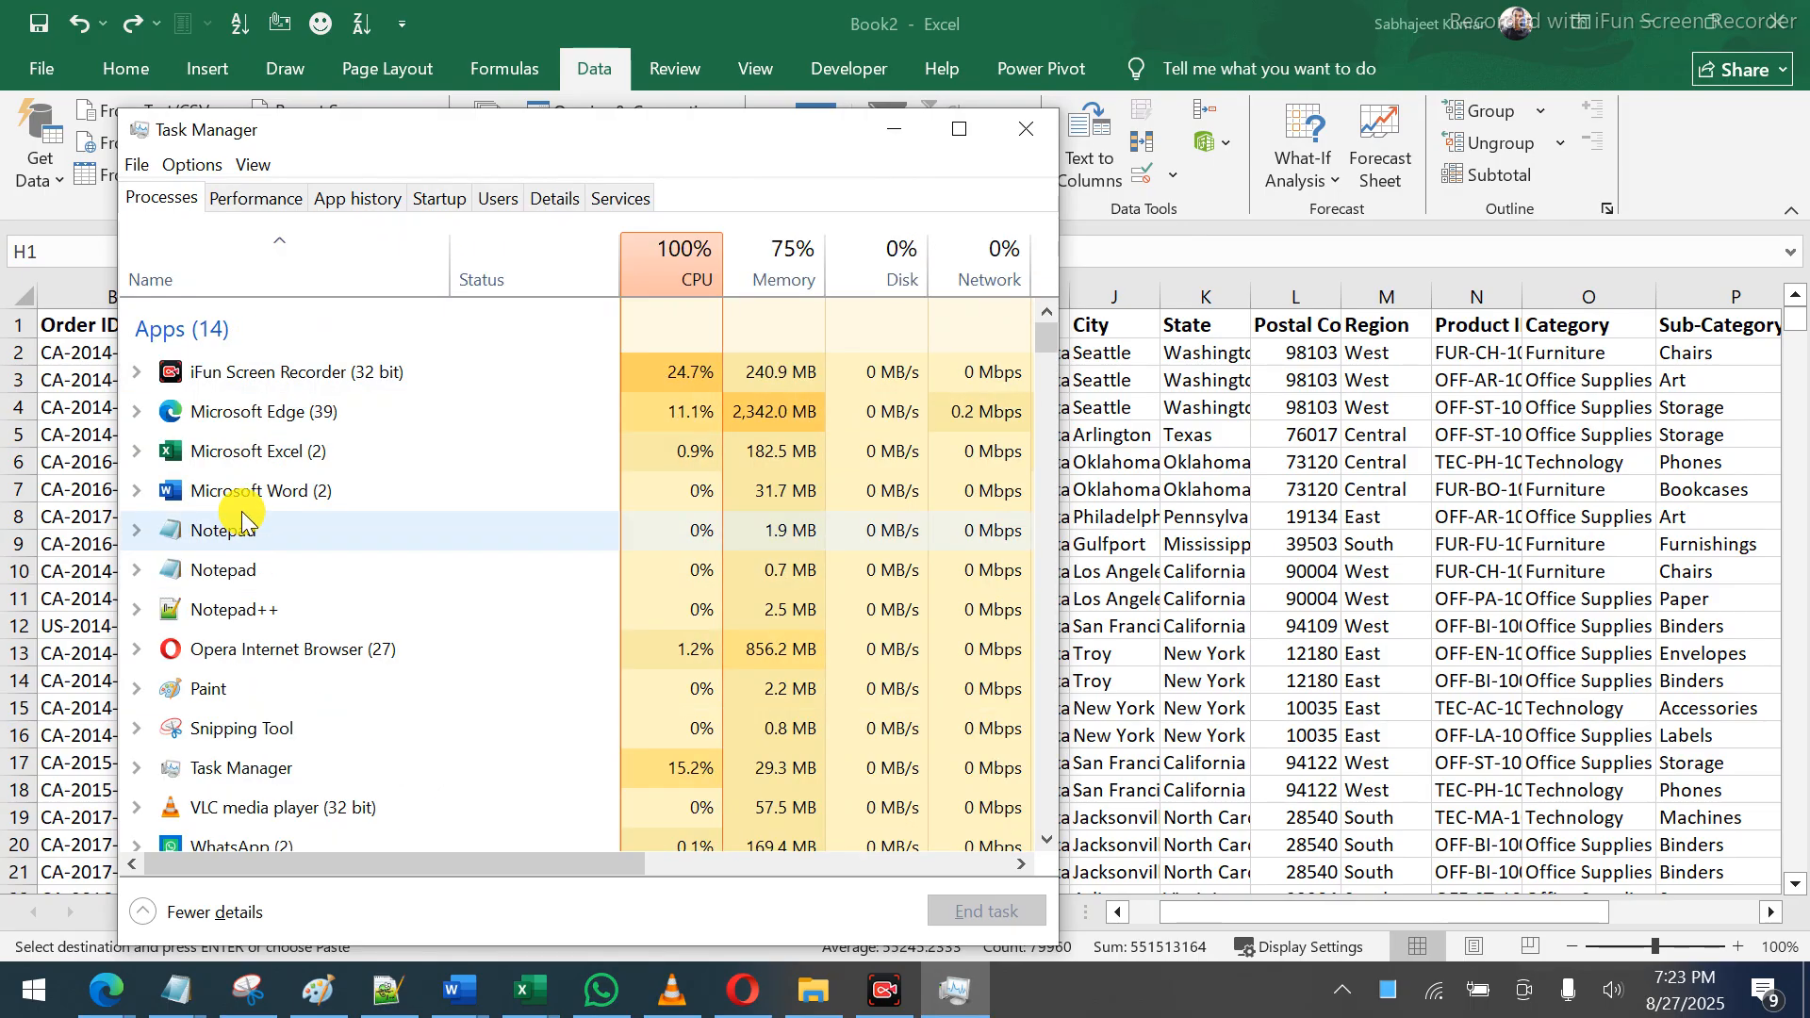
left_click(245, 849)
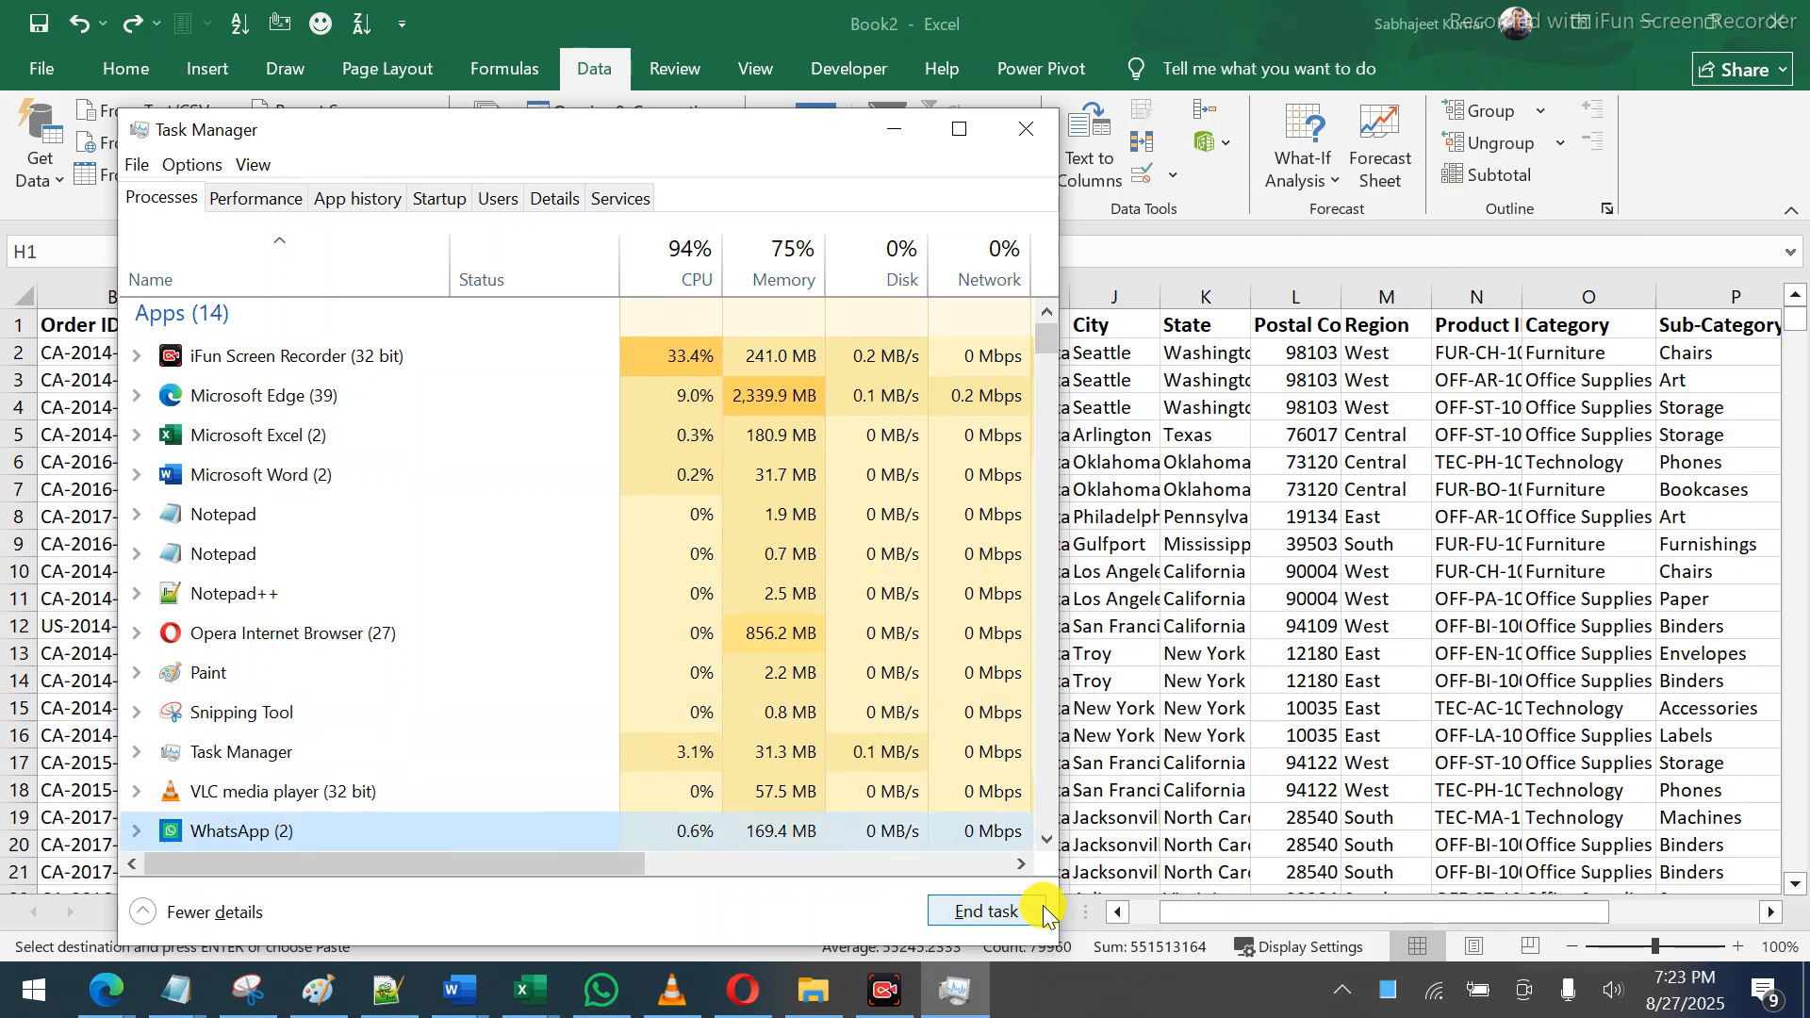
left_click(987, 911)
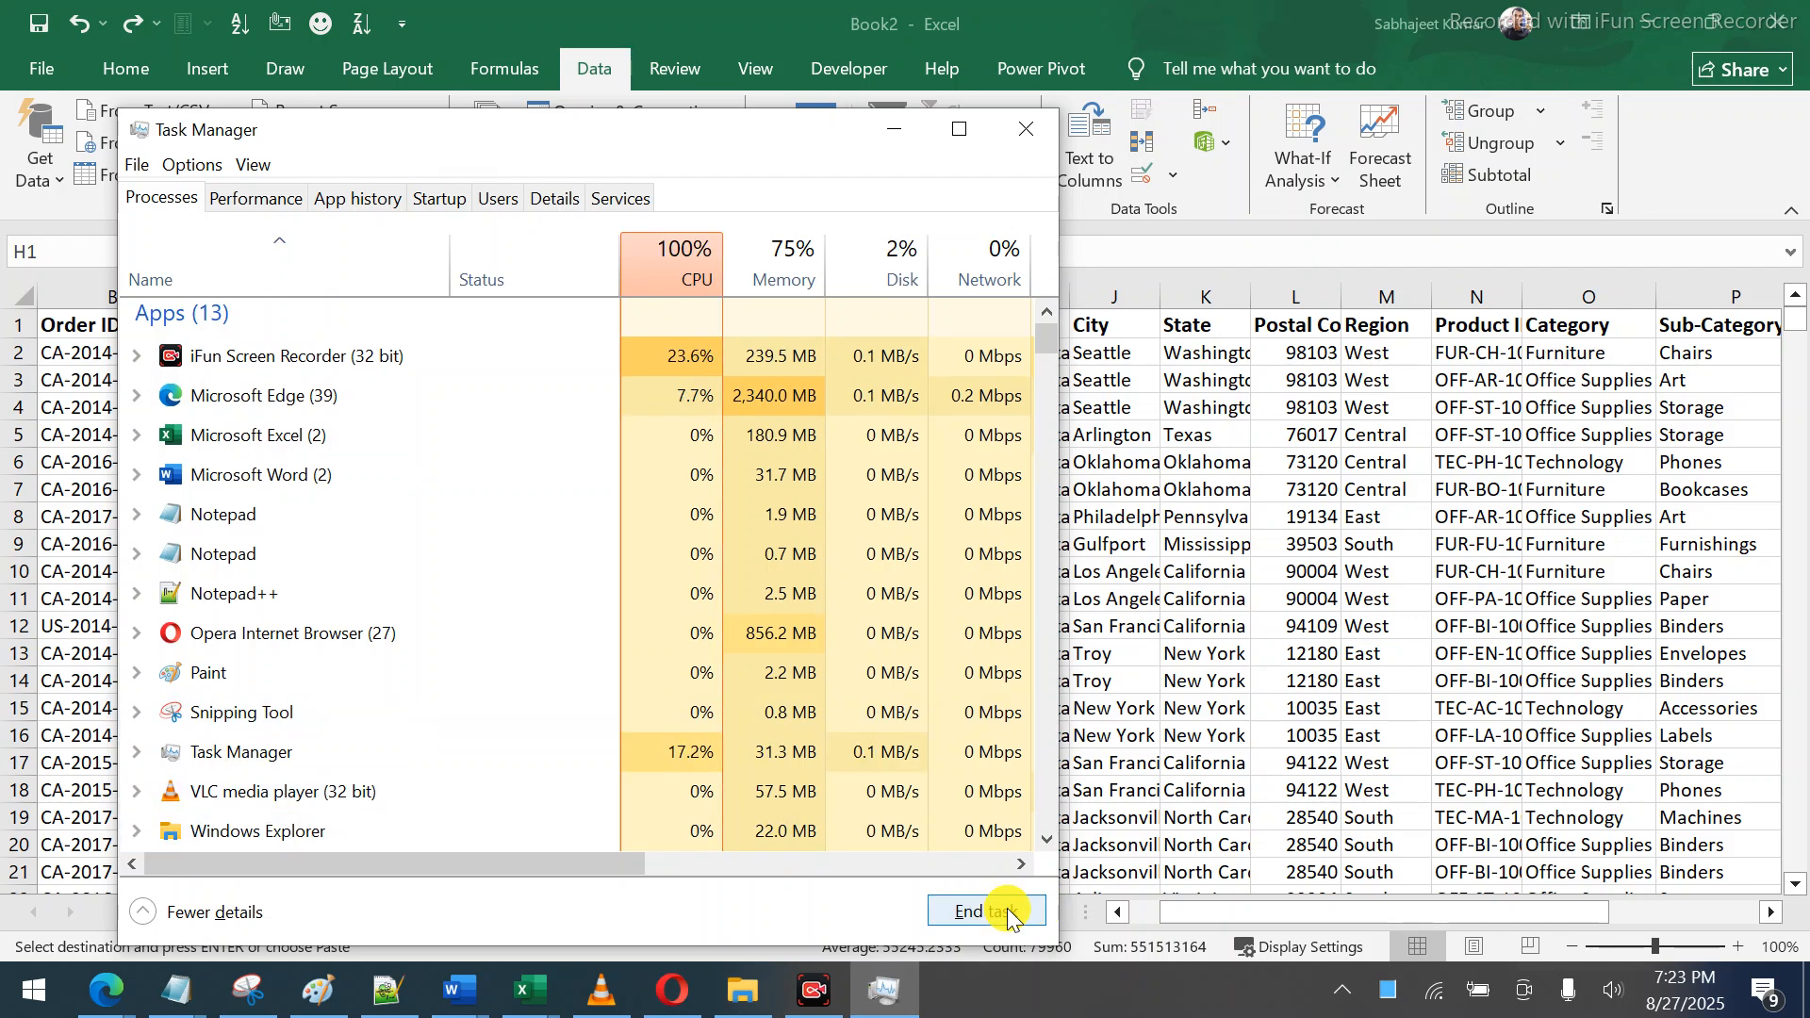
left_click(886, 132)
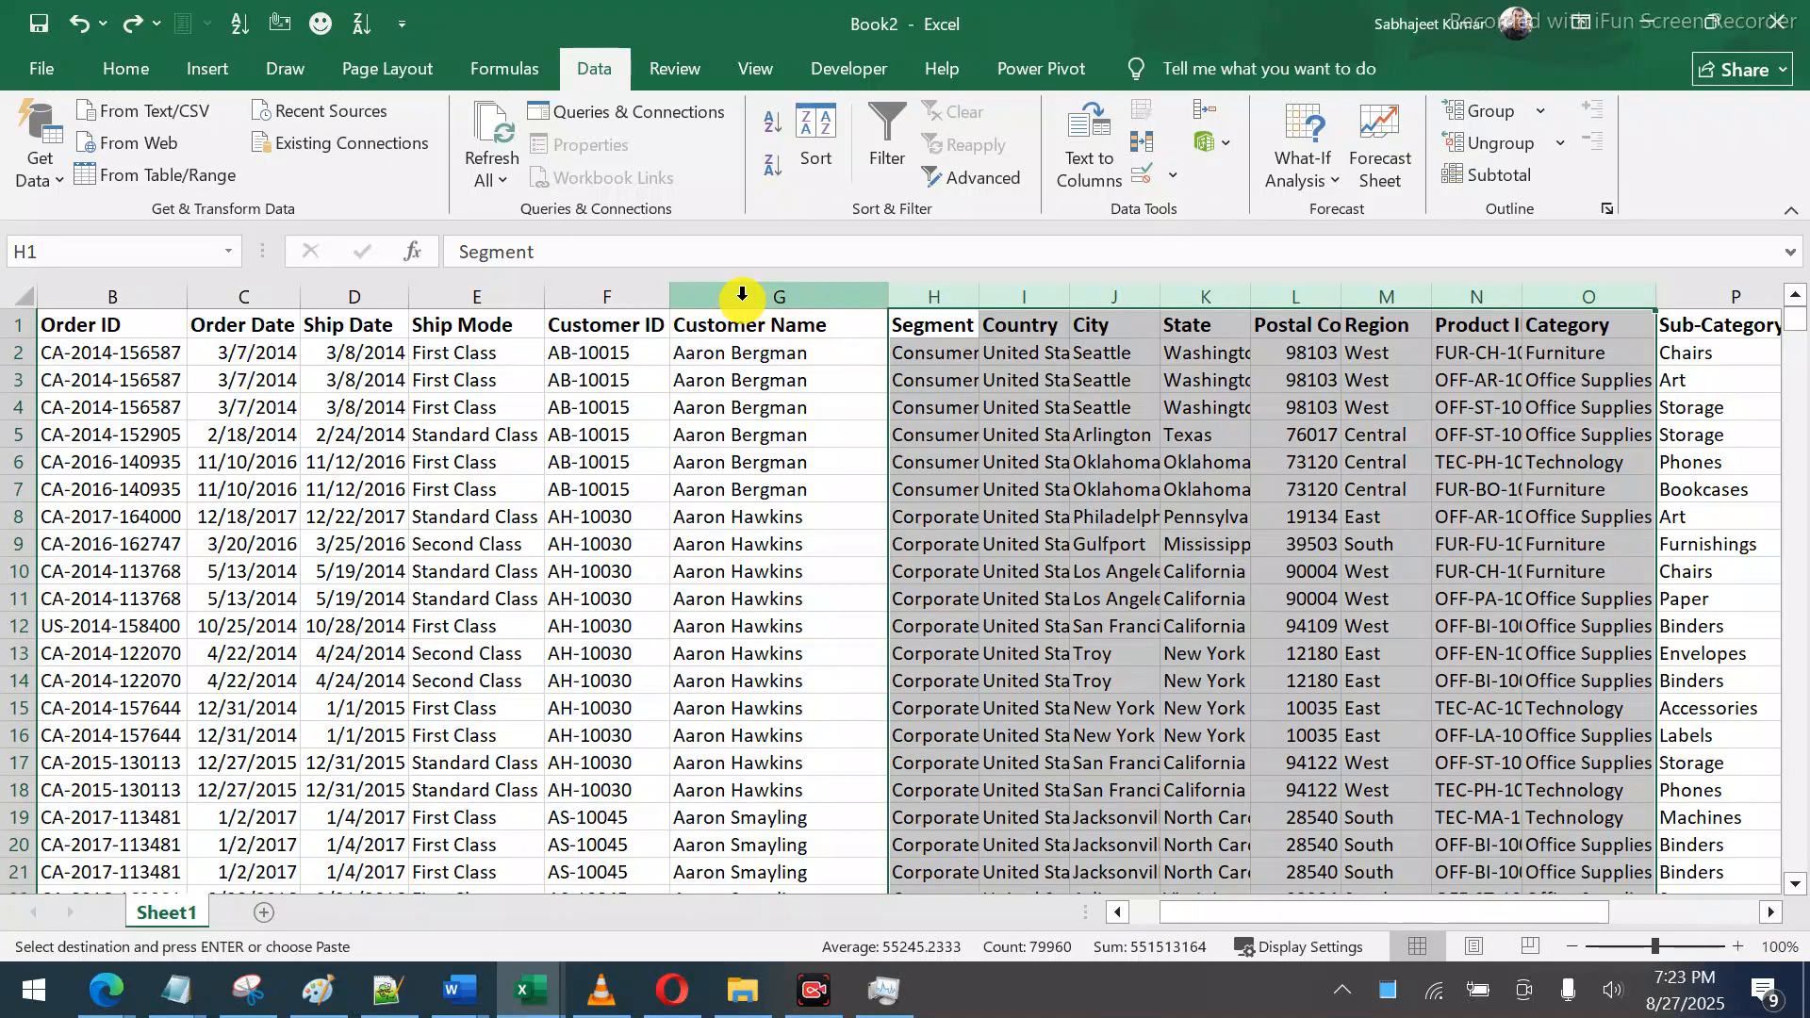
Return to the Row ID header in cell A1 of the orders sheet
left_click(701, 328)
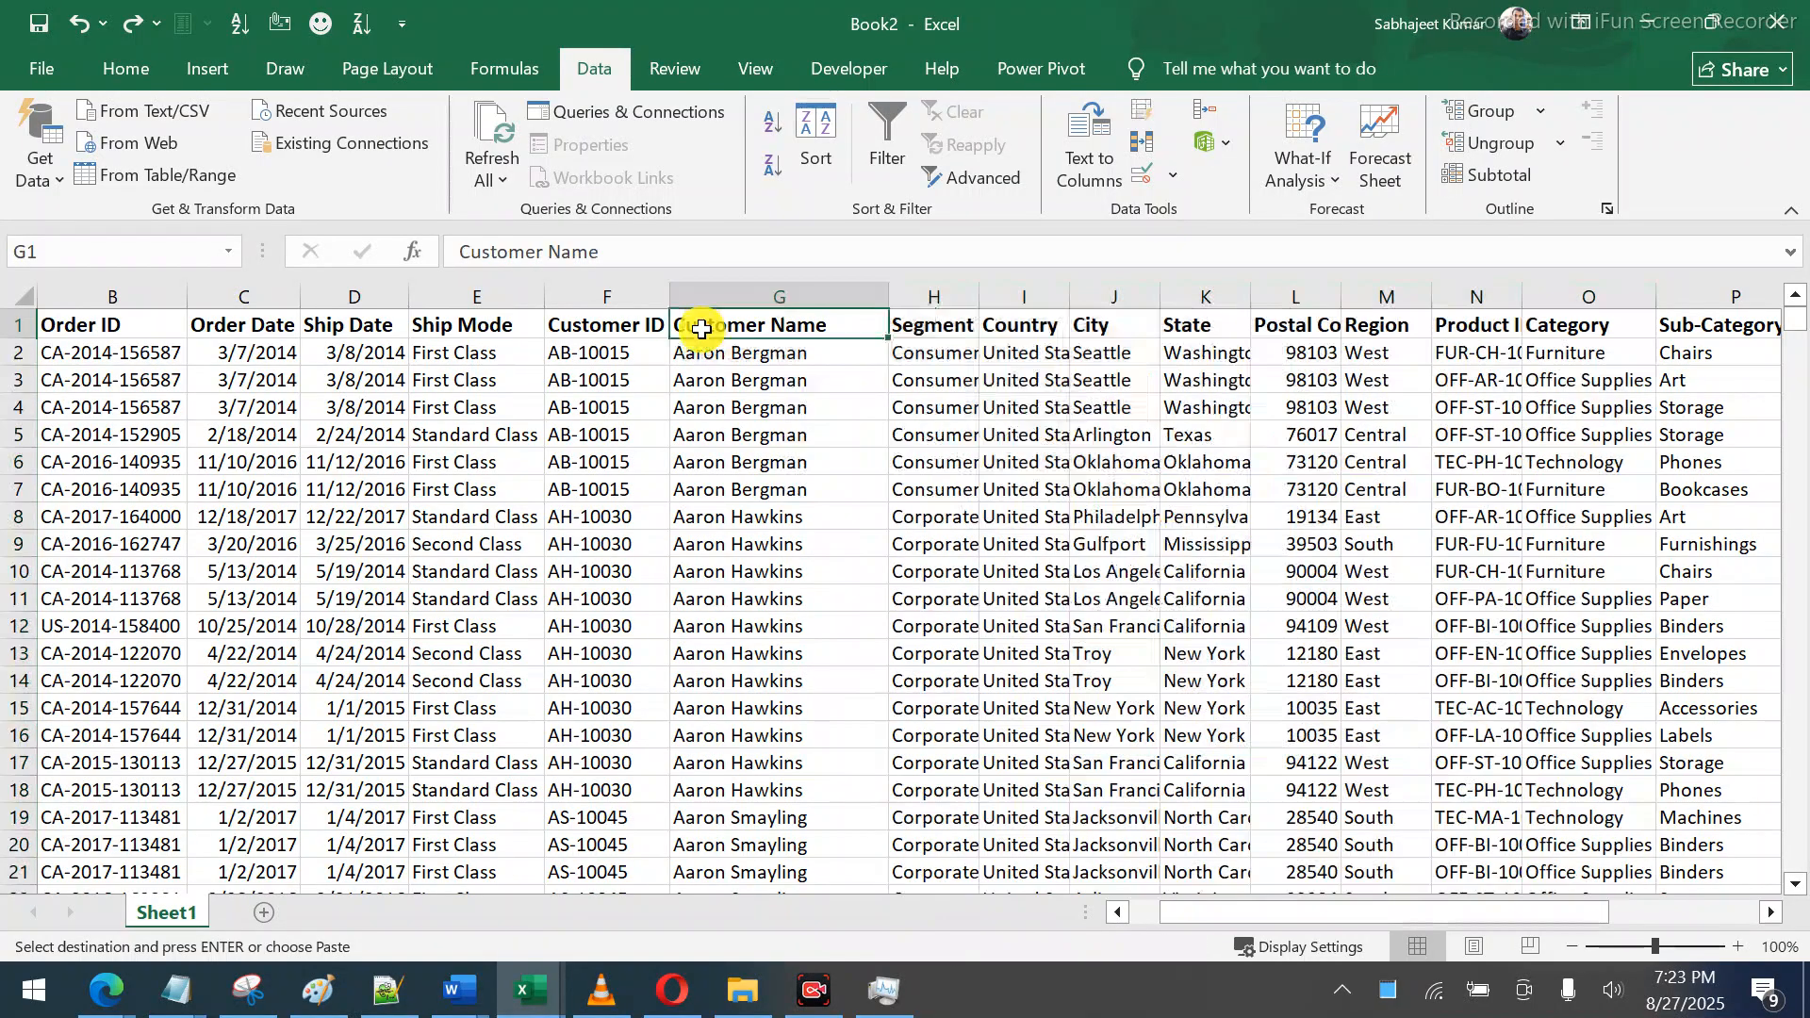
key("Left")
key("Left")
key("Left")
key("Left")
key("Left")
key("Left")
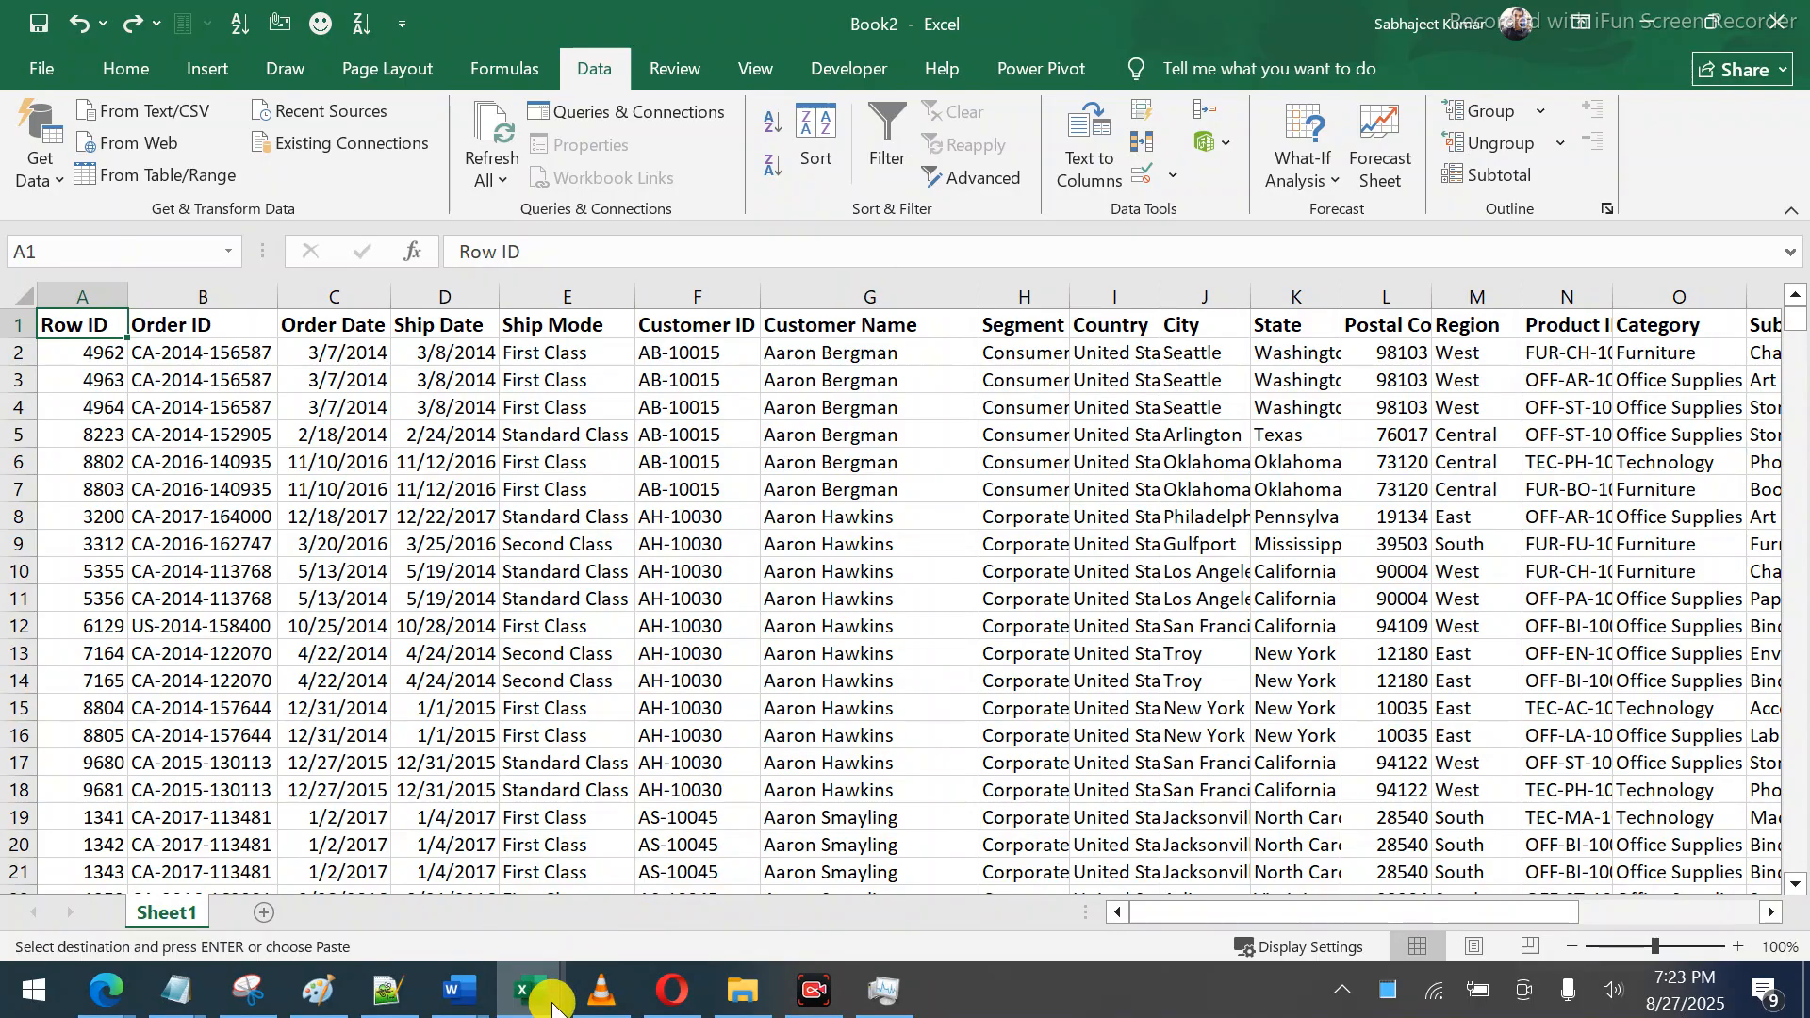
Switch to the References Day 5.xlsx workbook and close it, saving its changes
mouse_move(551, 1000)
left_click(471, 894)
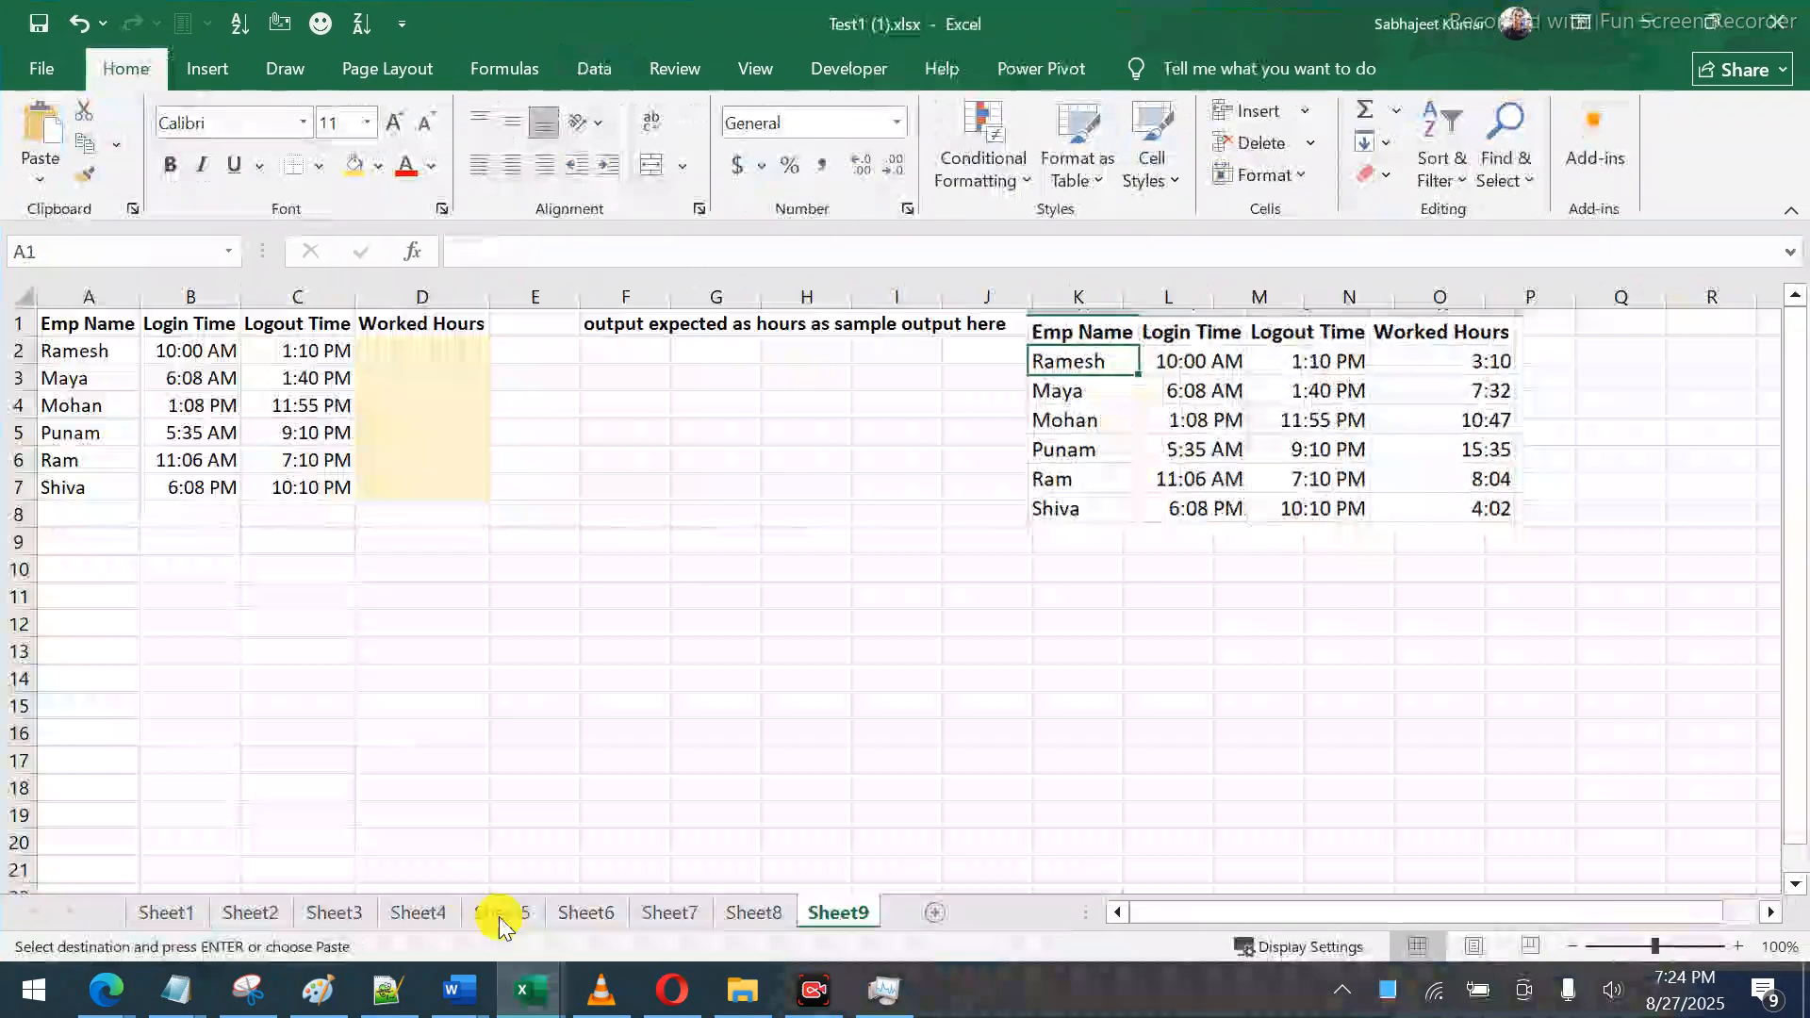
mouse_move(550, 995)
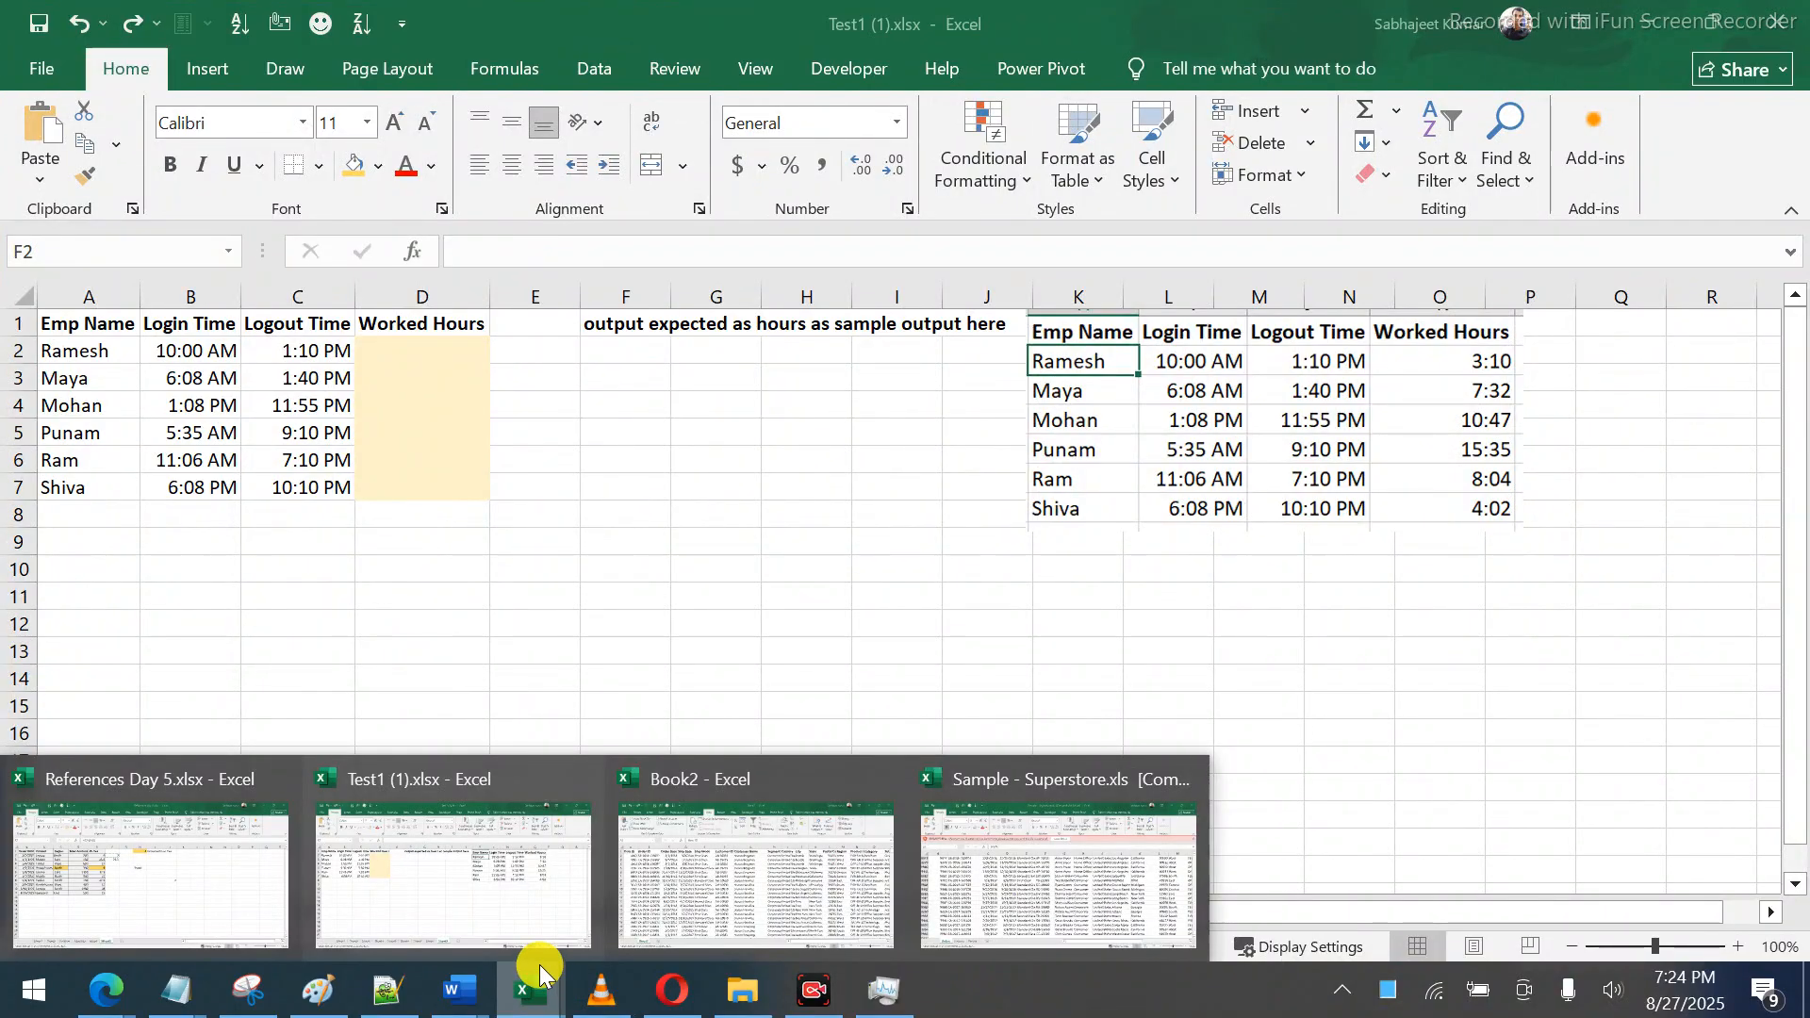
mouse_move(224, 892)
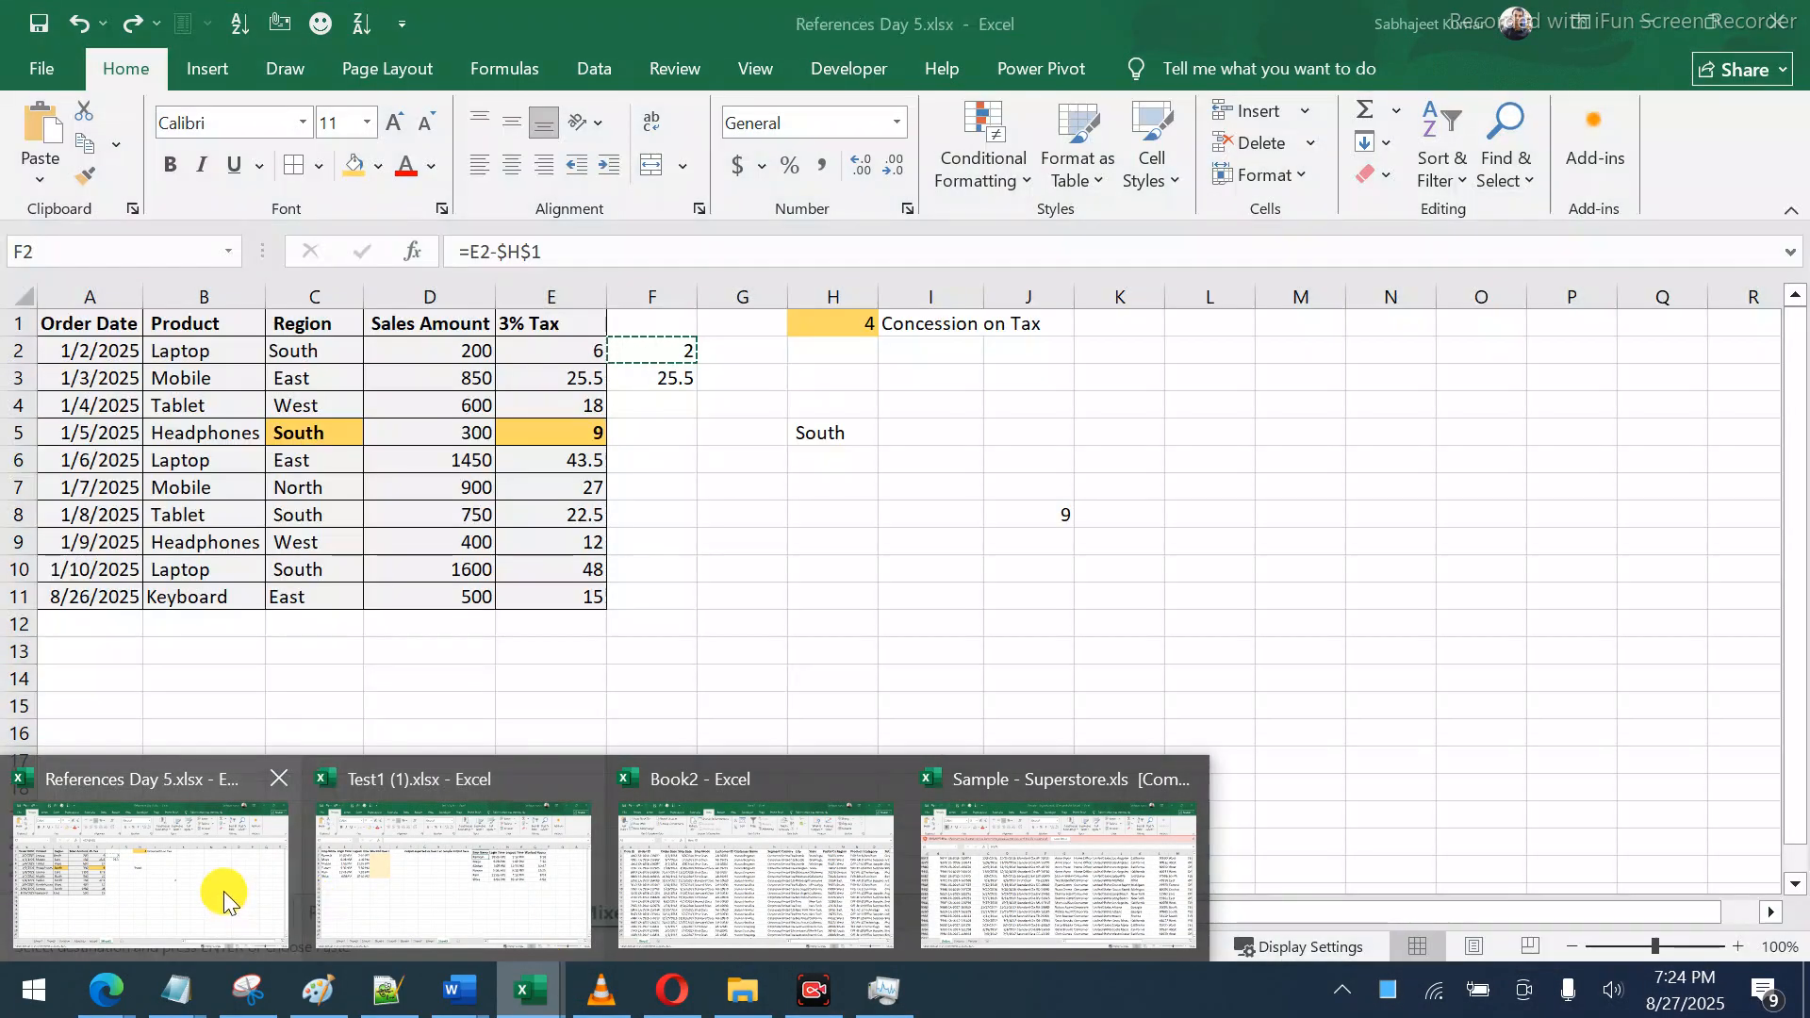
left_click(223, 892)
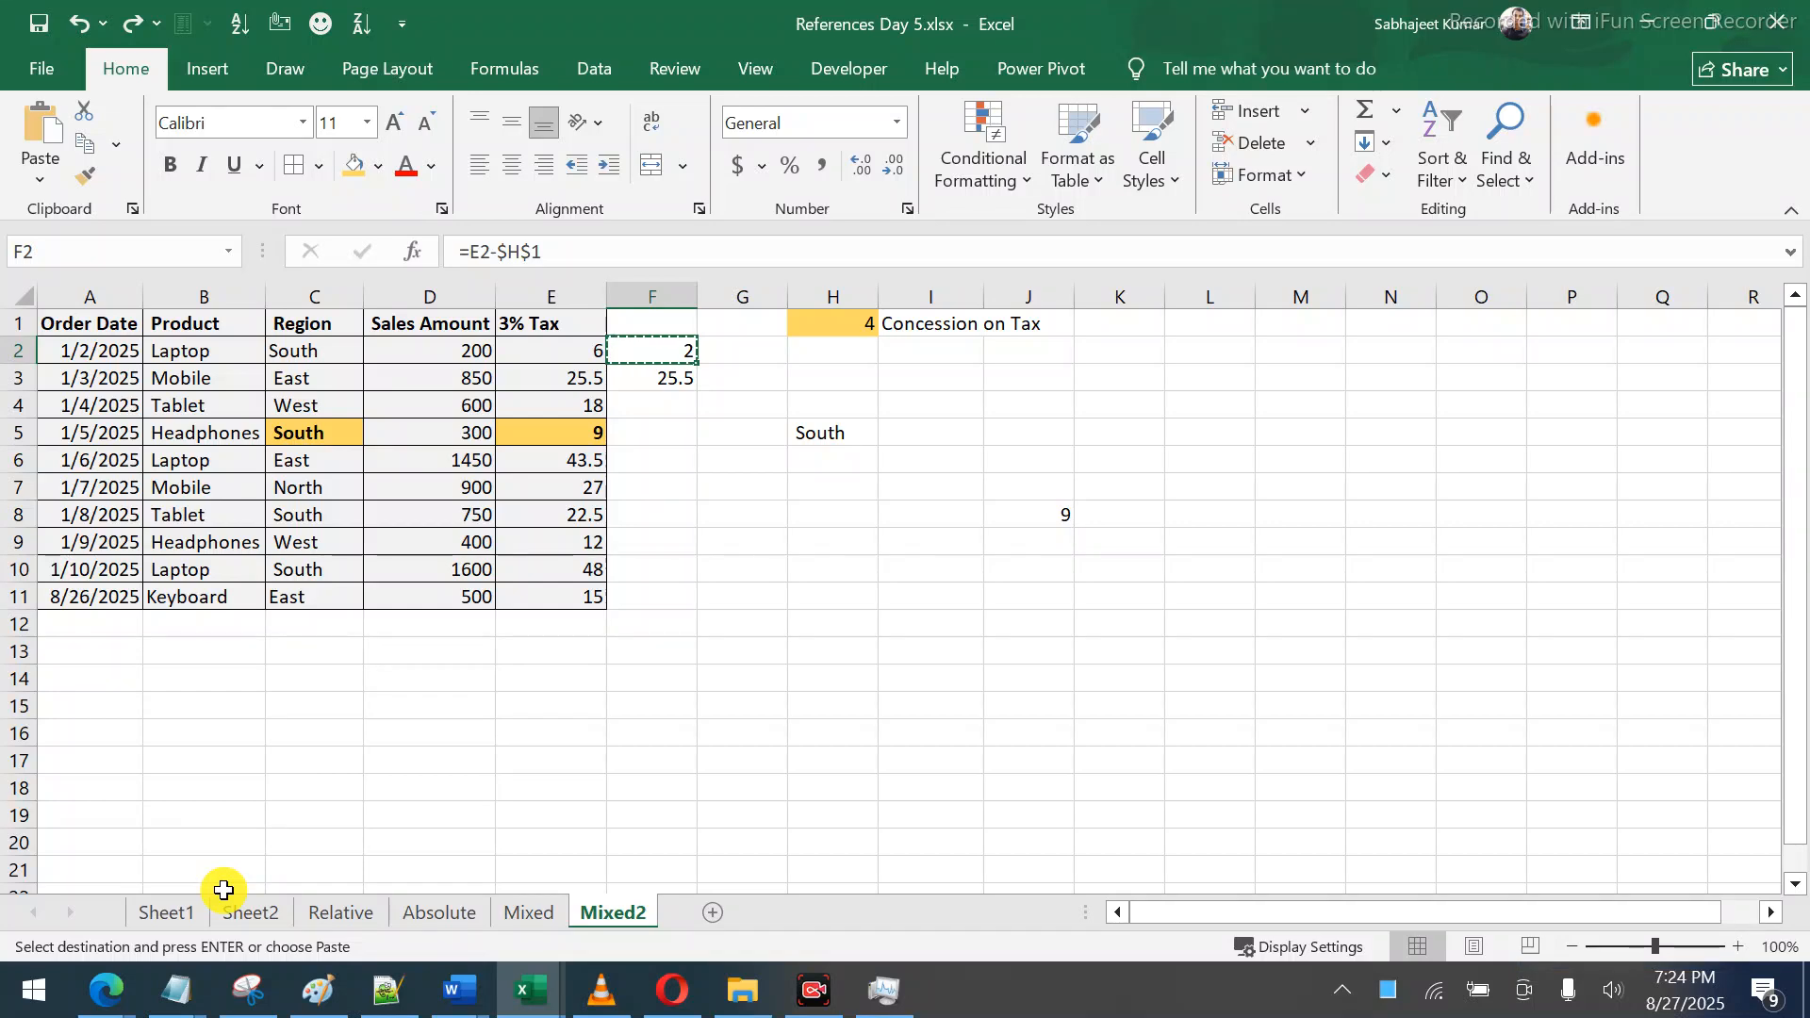
left_click(1776, 21)
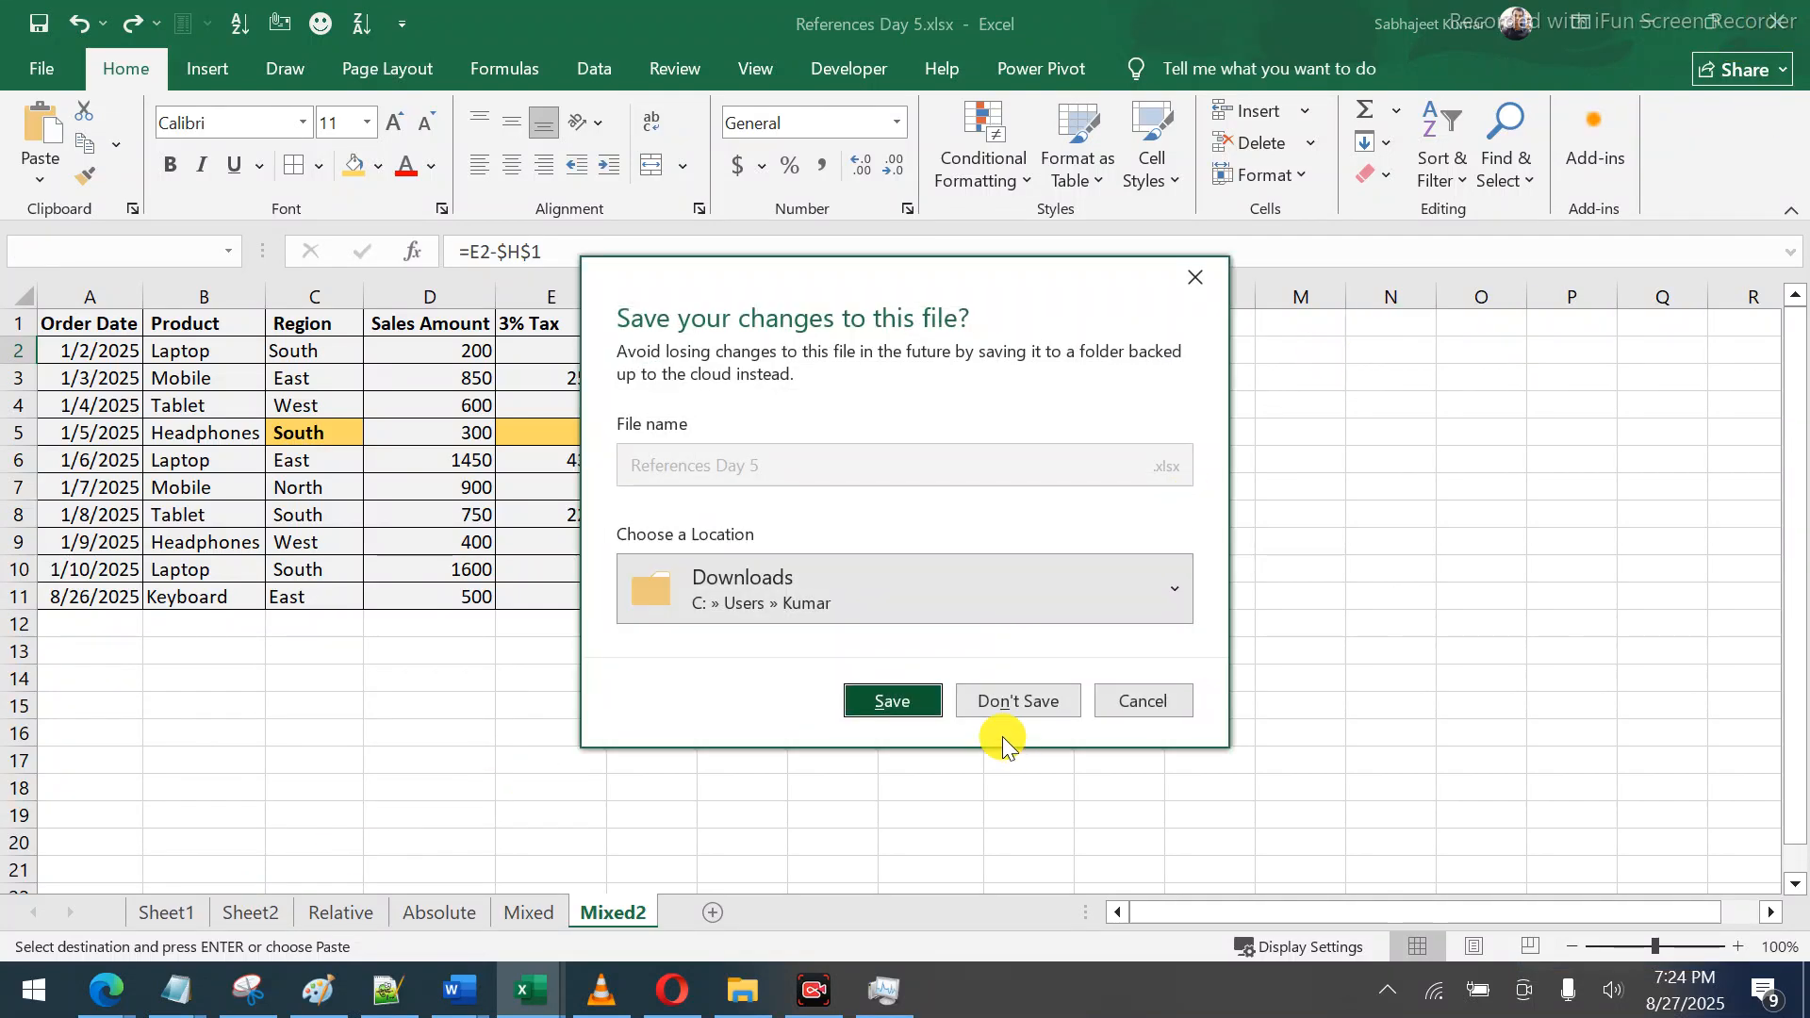
left_click(896, 702)
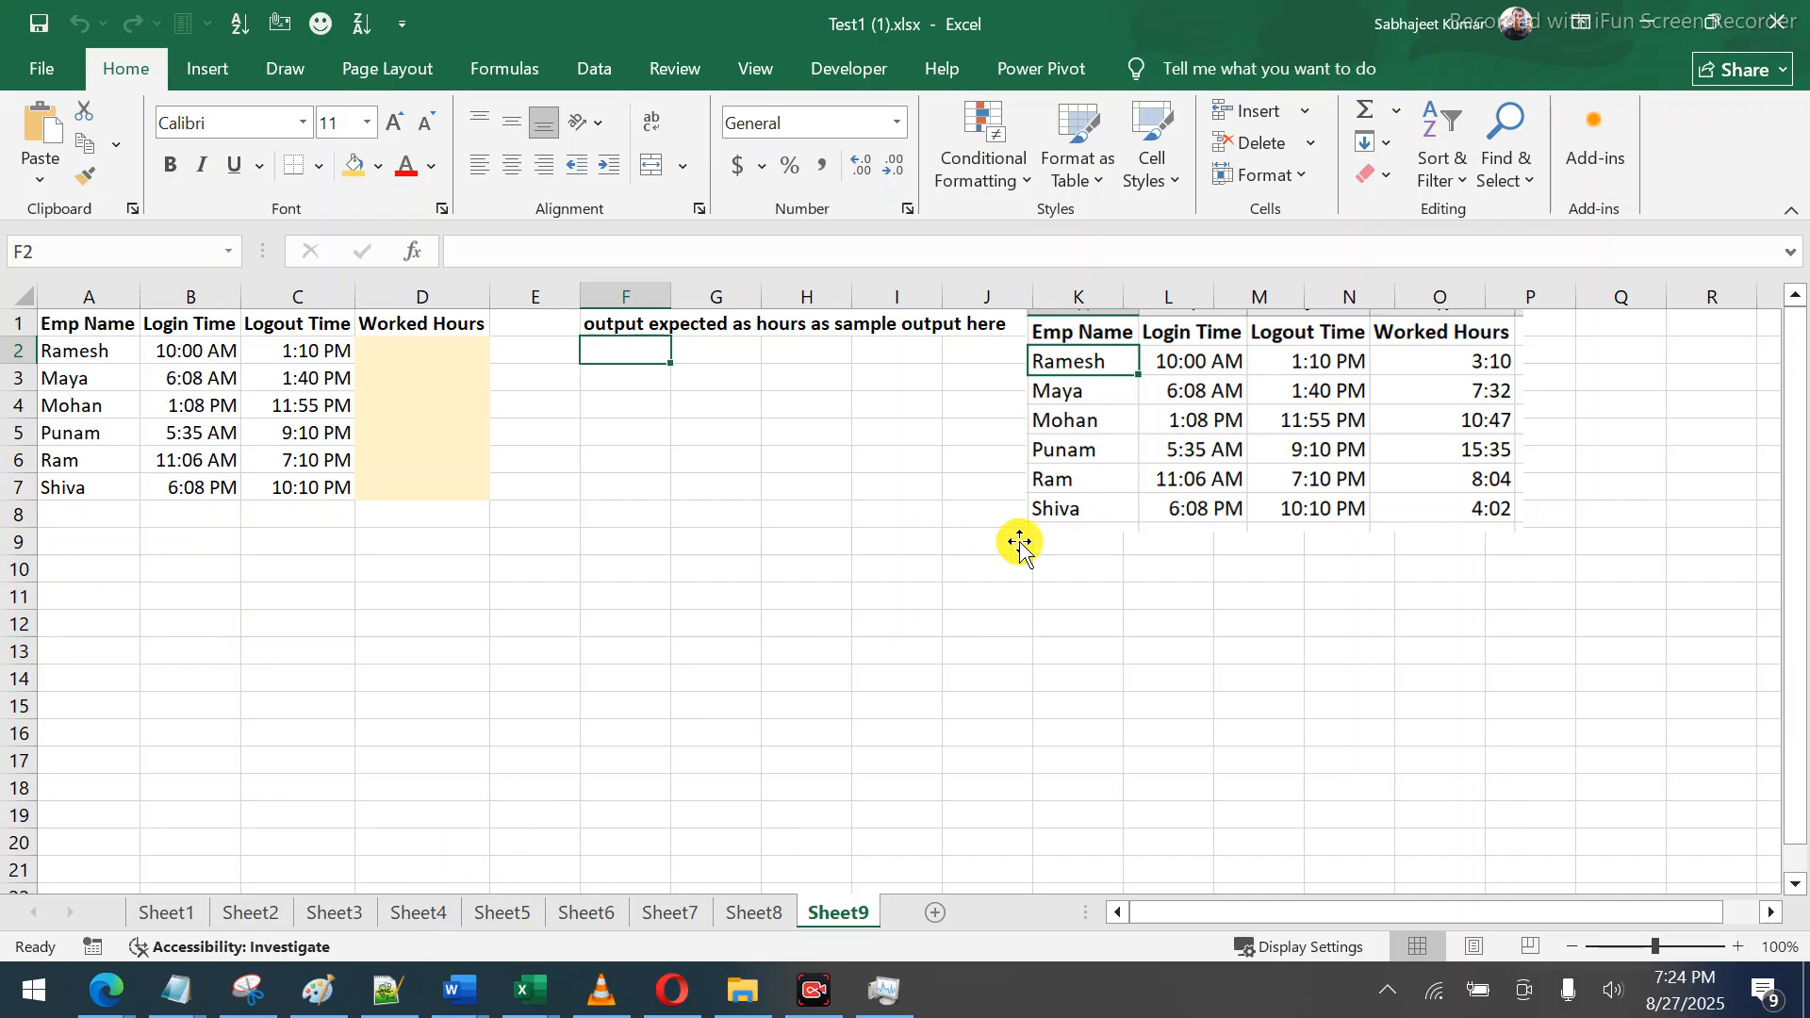
Compare the product rate table on Sheet1 with the employee login times on Sheet9 by switching between the two sheets
left_click(172, 912)
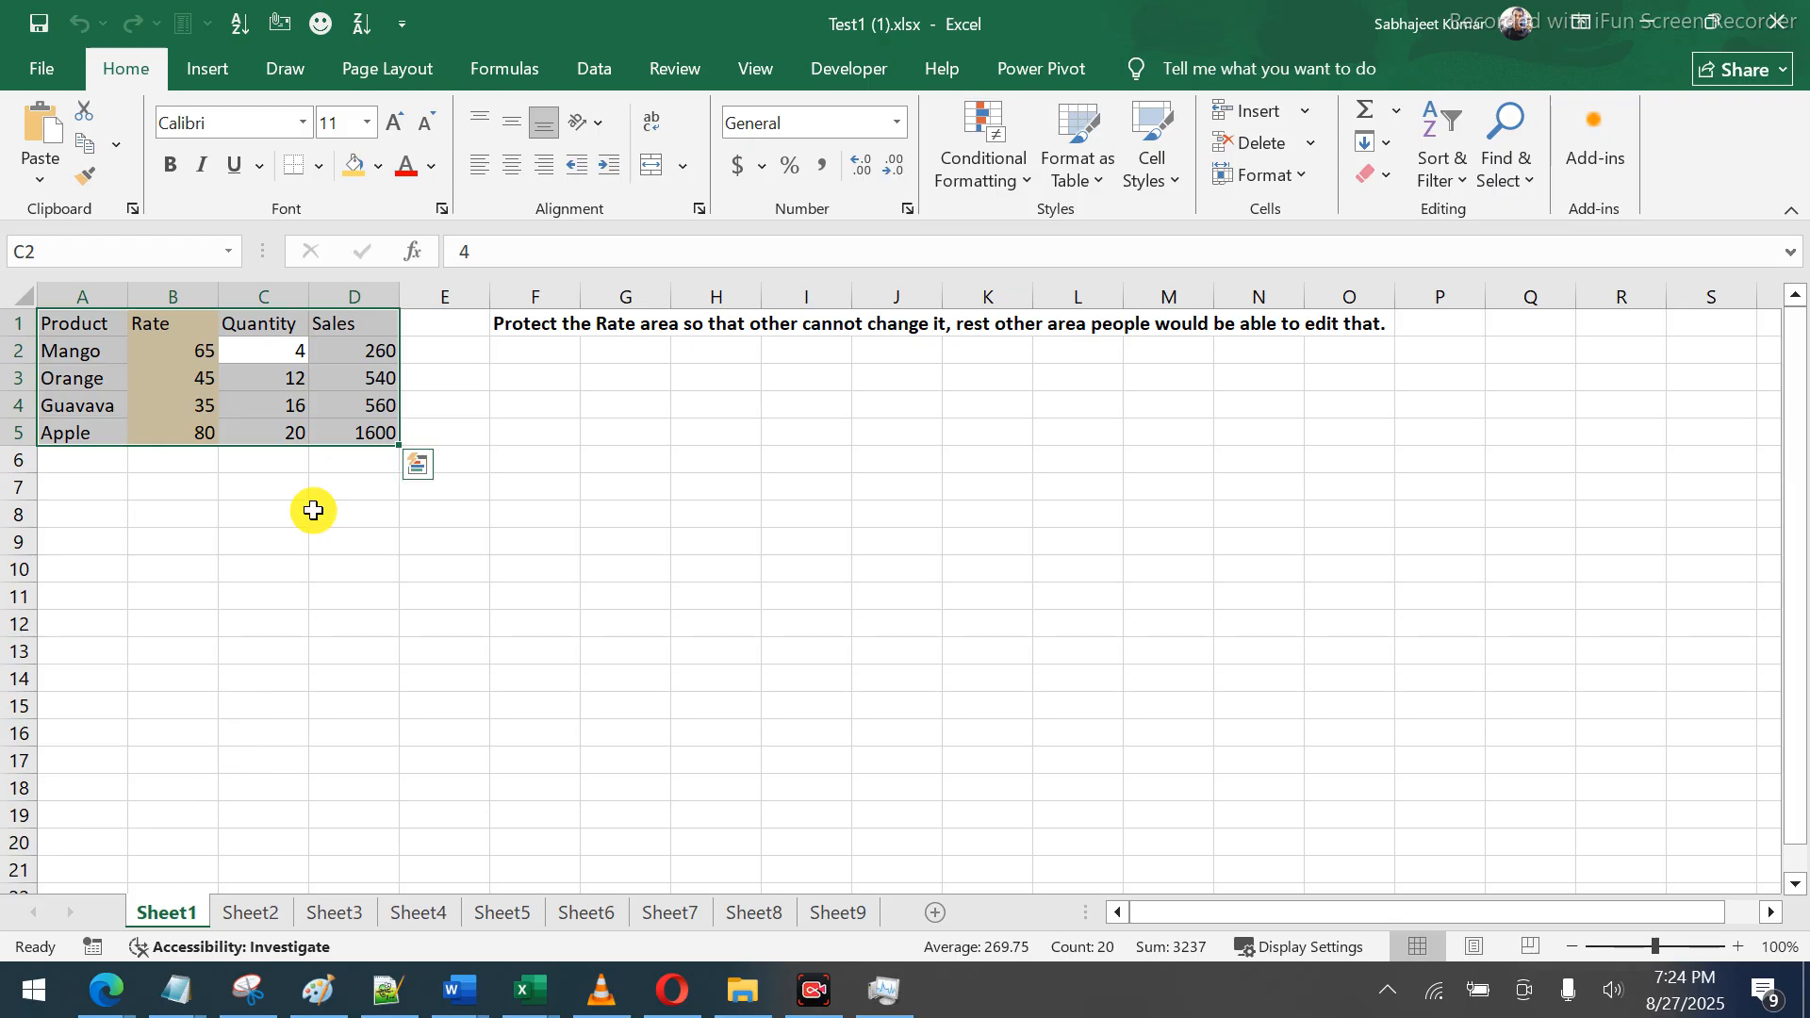
left_click_drag(96, 350, 174, 430)
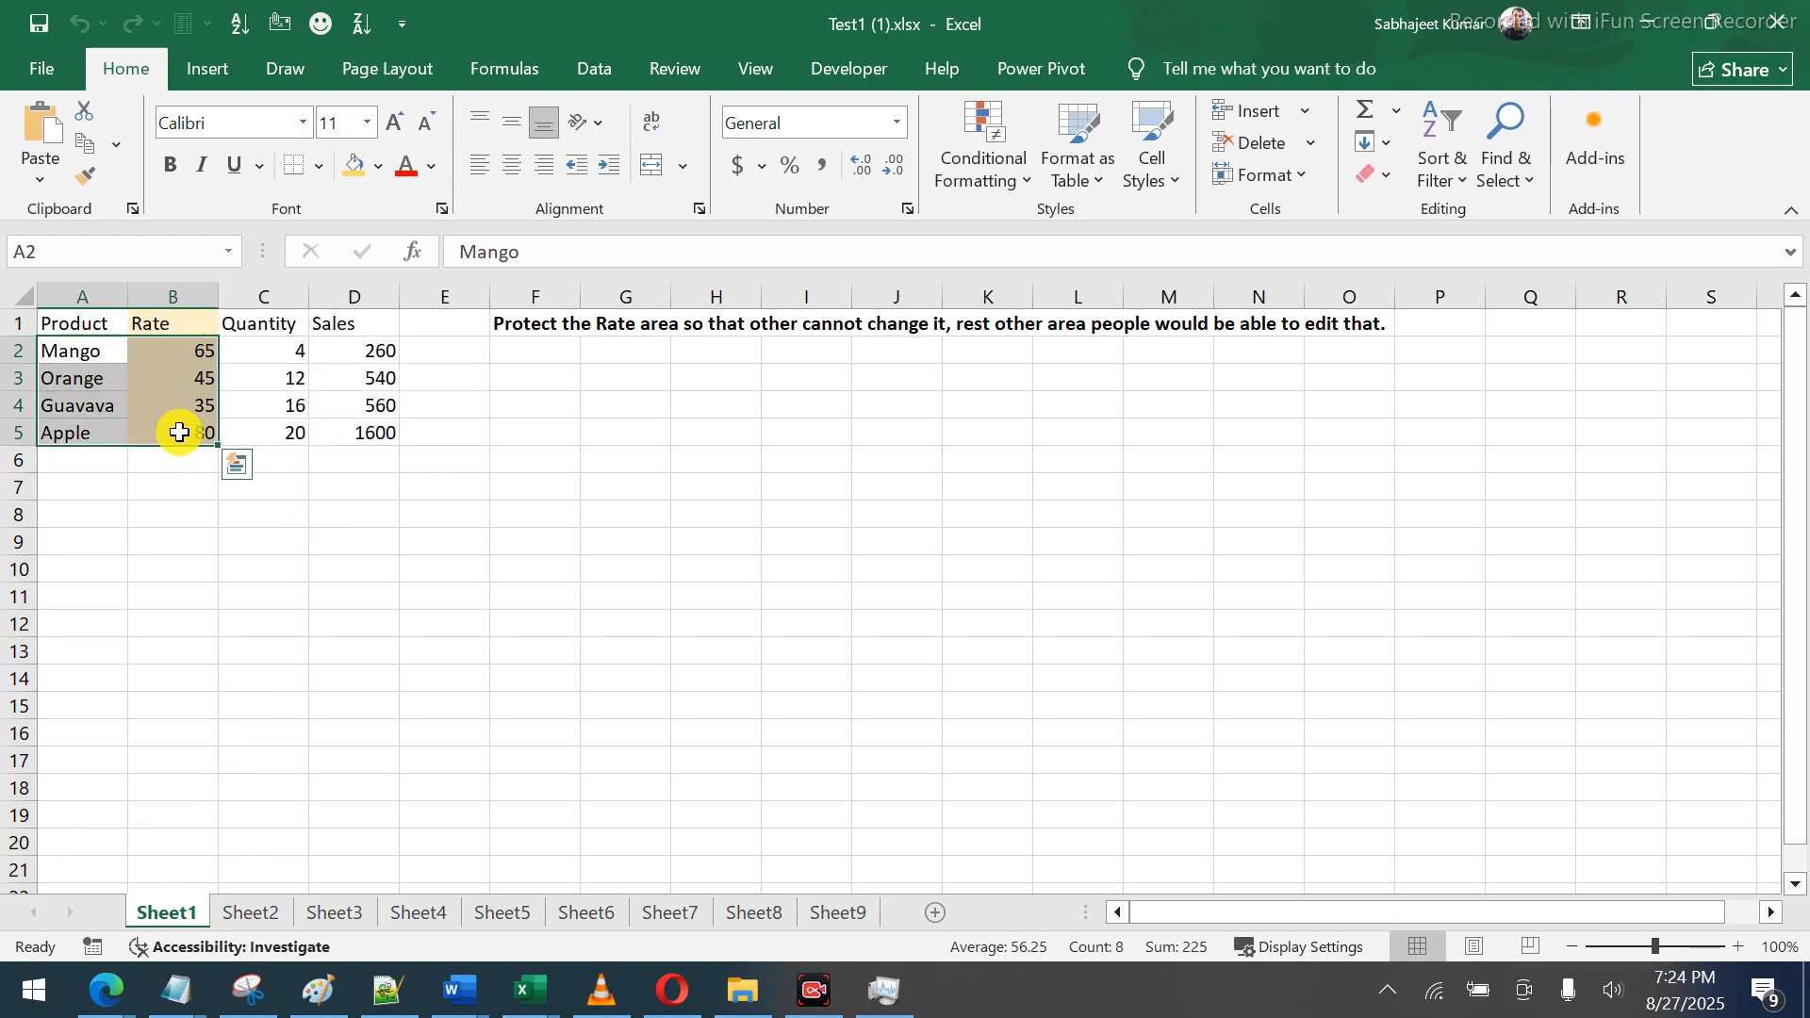
left_click(831, 912)
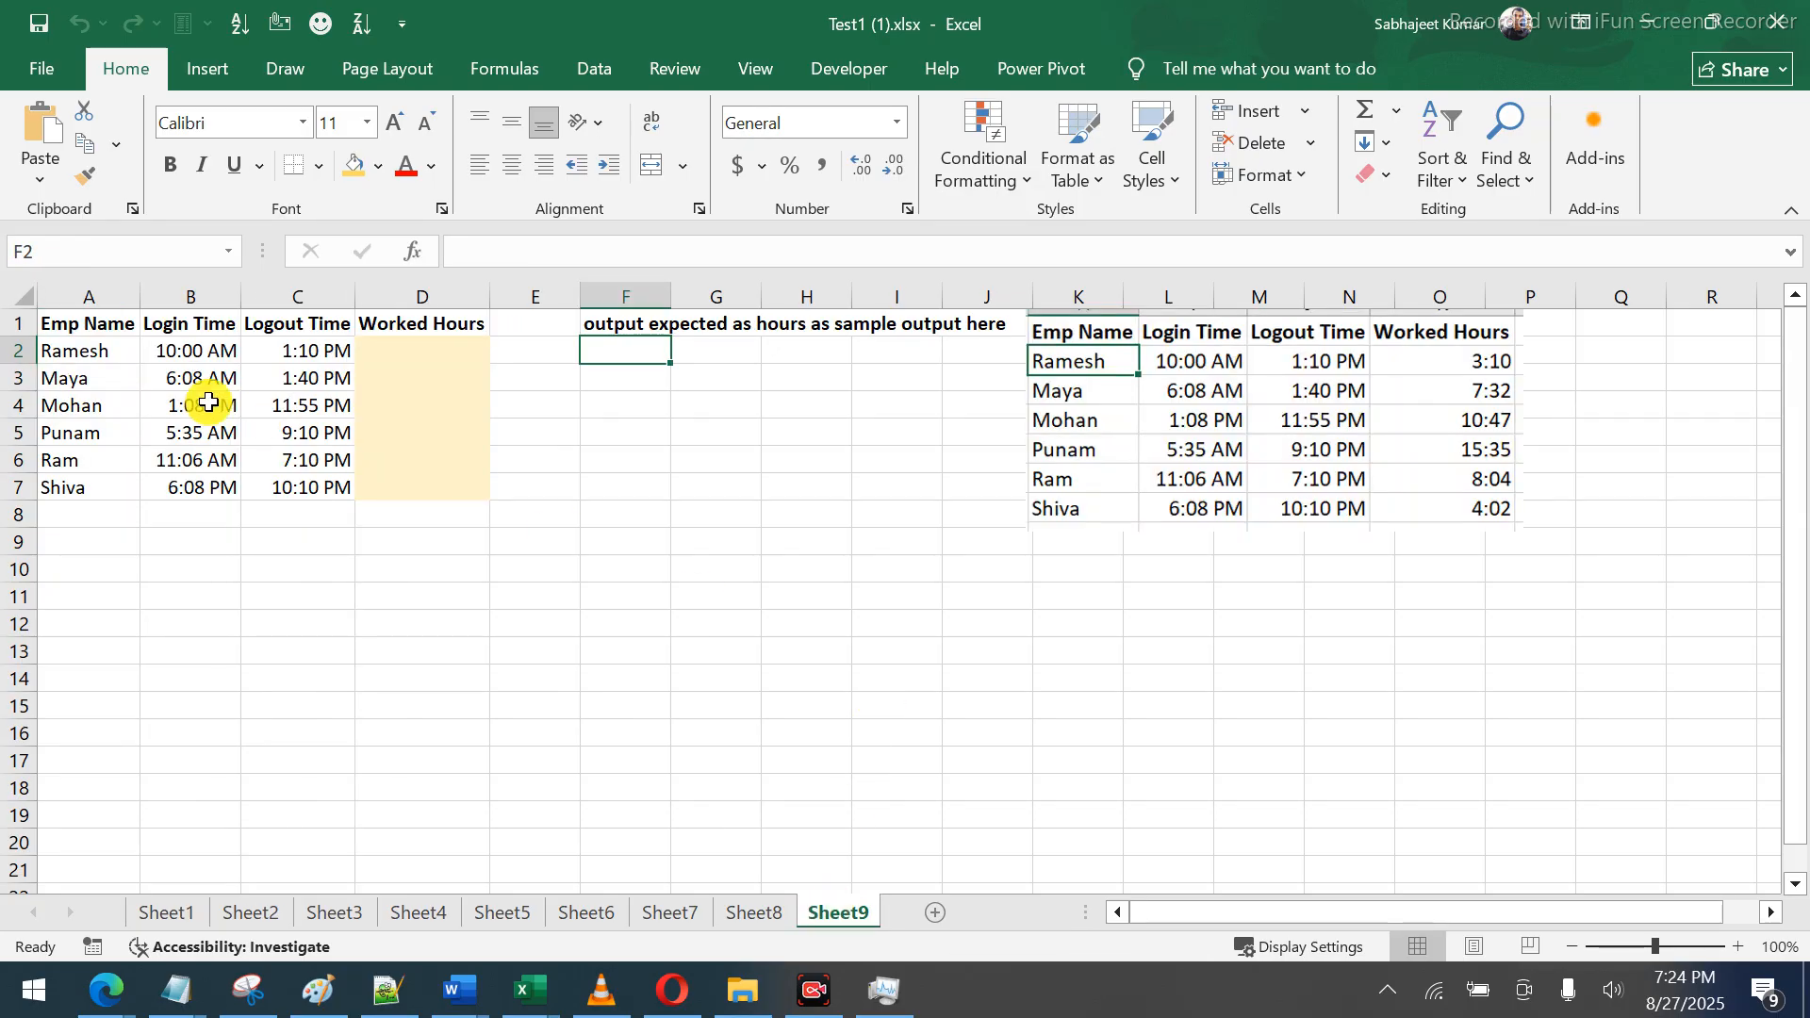
left_click_drag(78, 354, 238, 487)
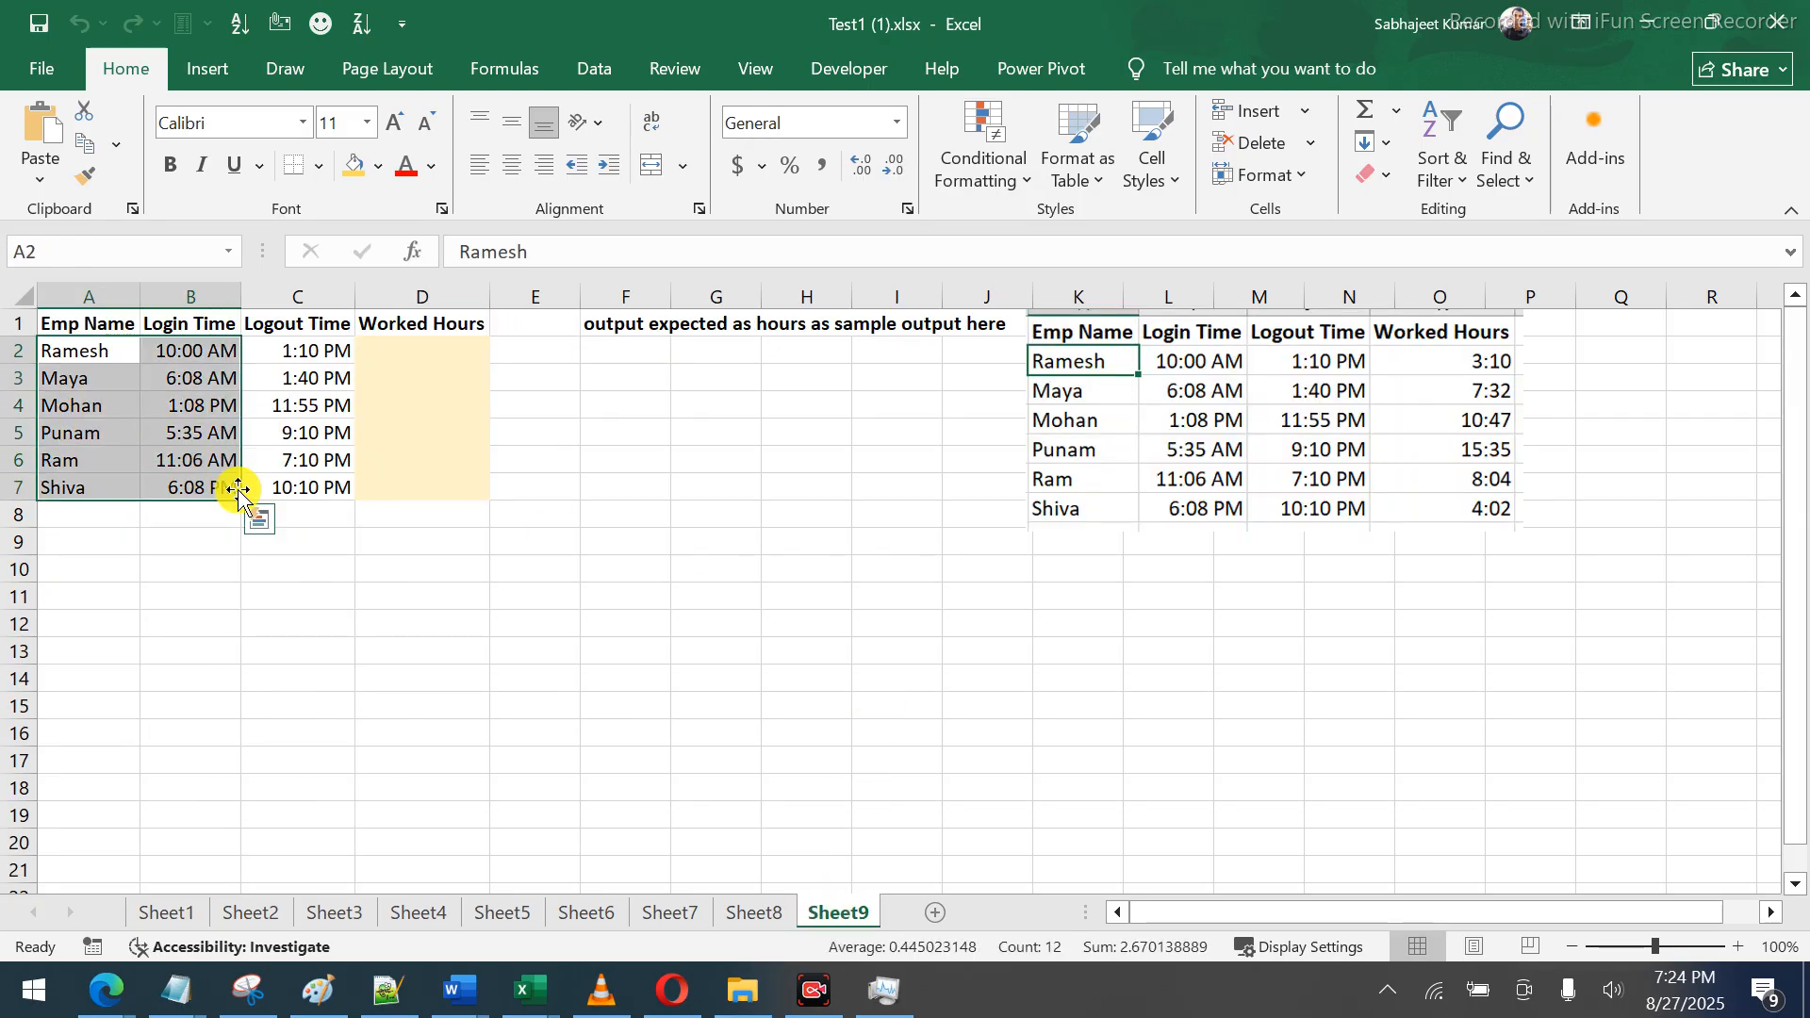
left_click(170, 932)
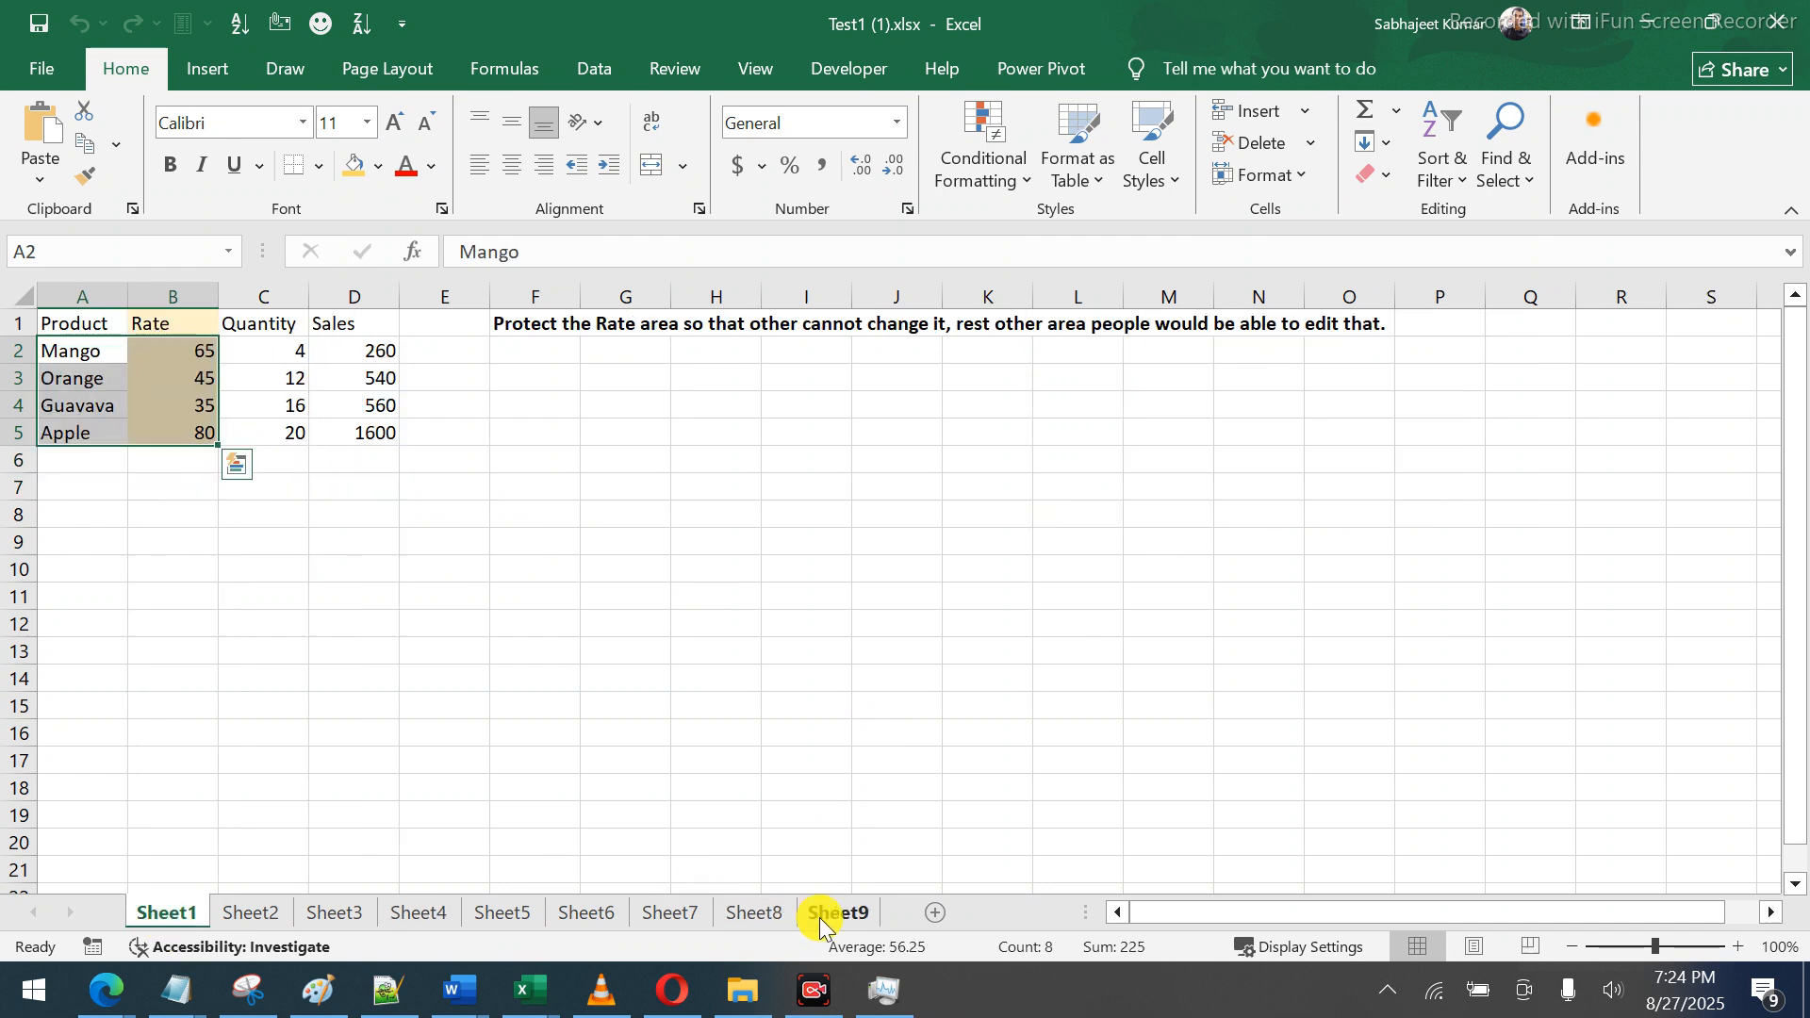
left_click(819, 918)
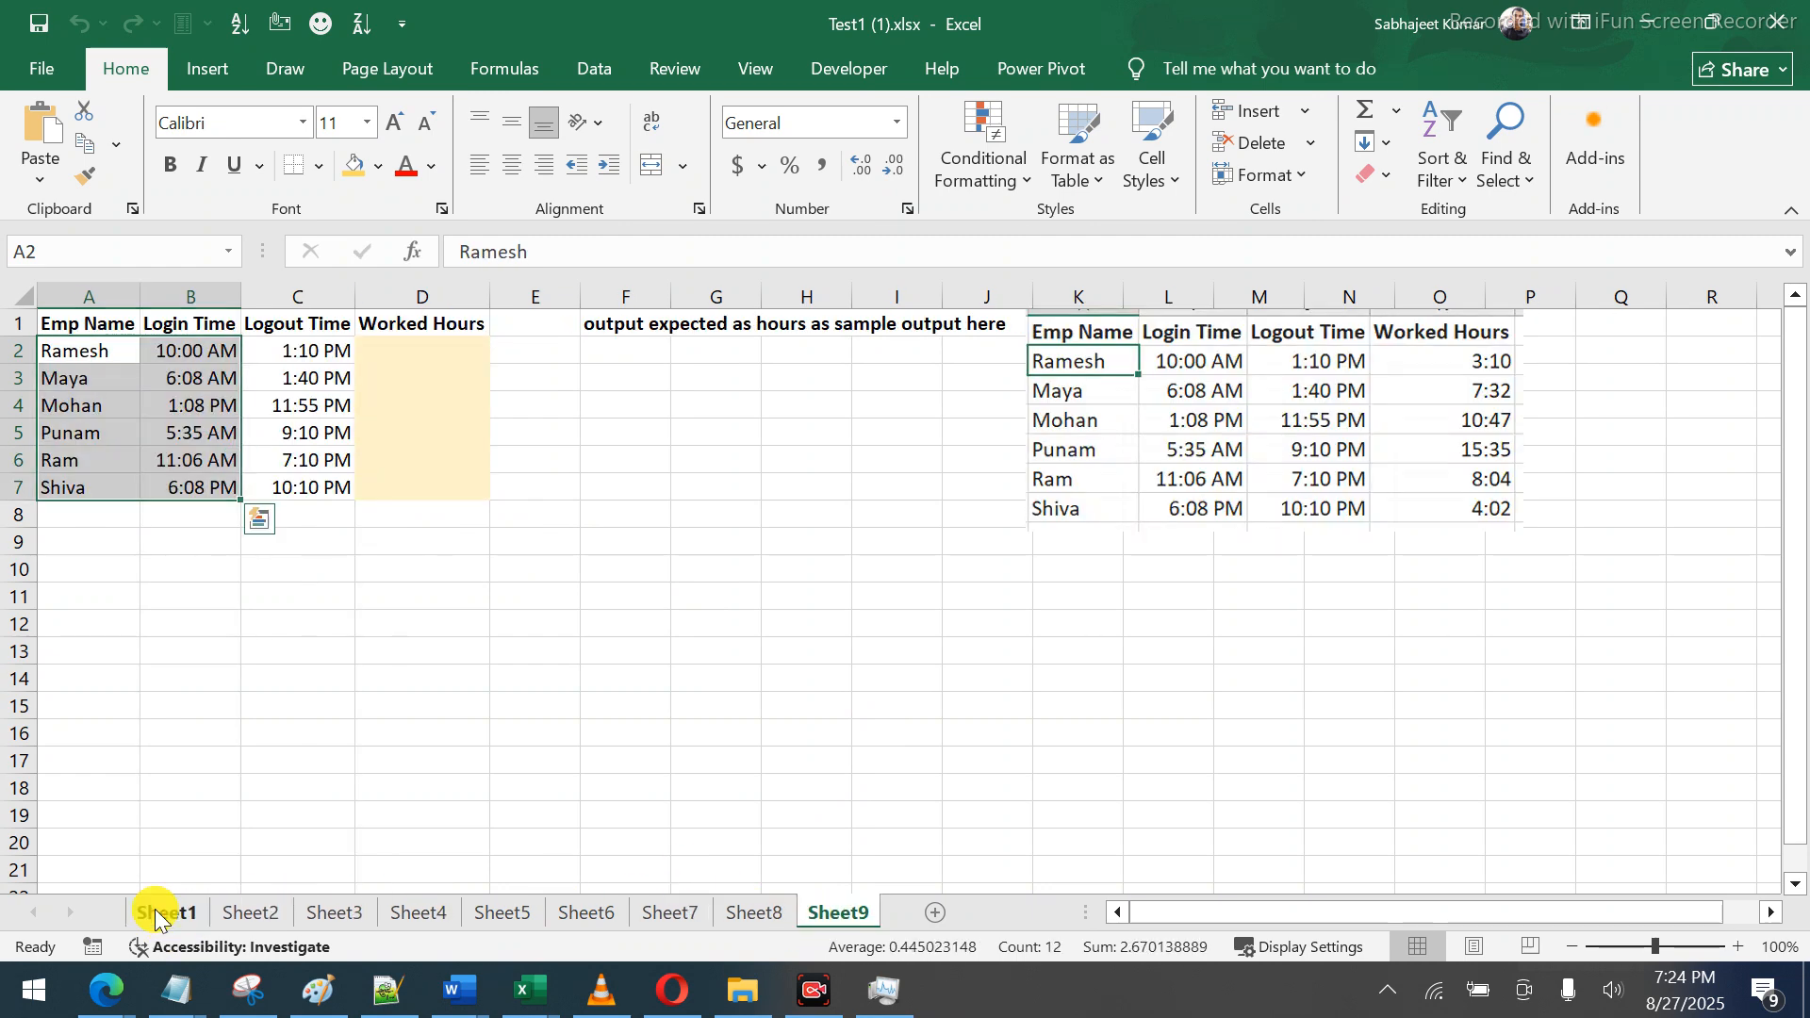
left_click(155, 914)
left_click(833, 913)
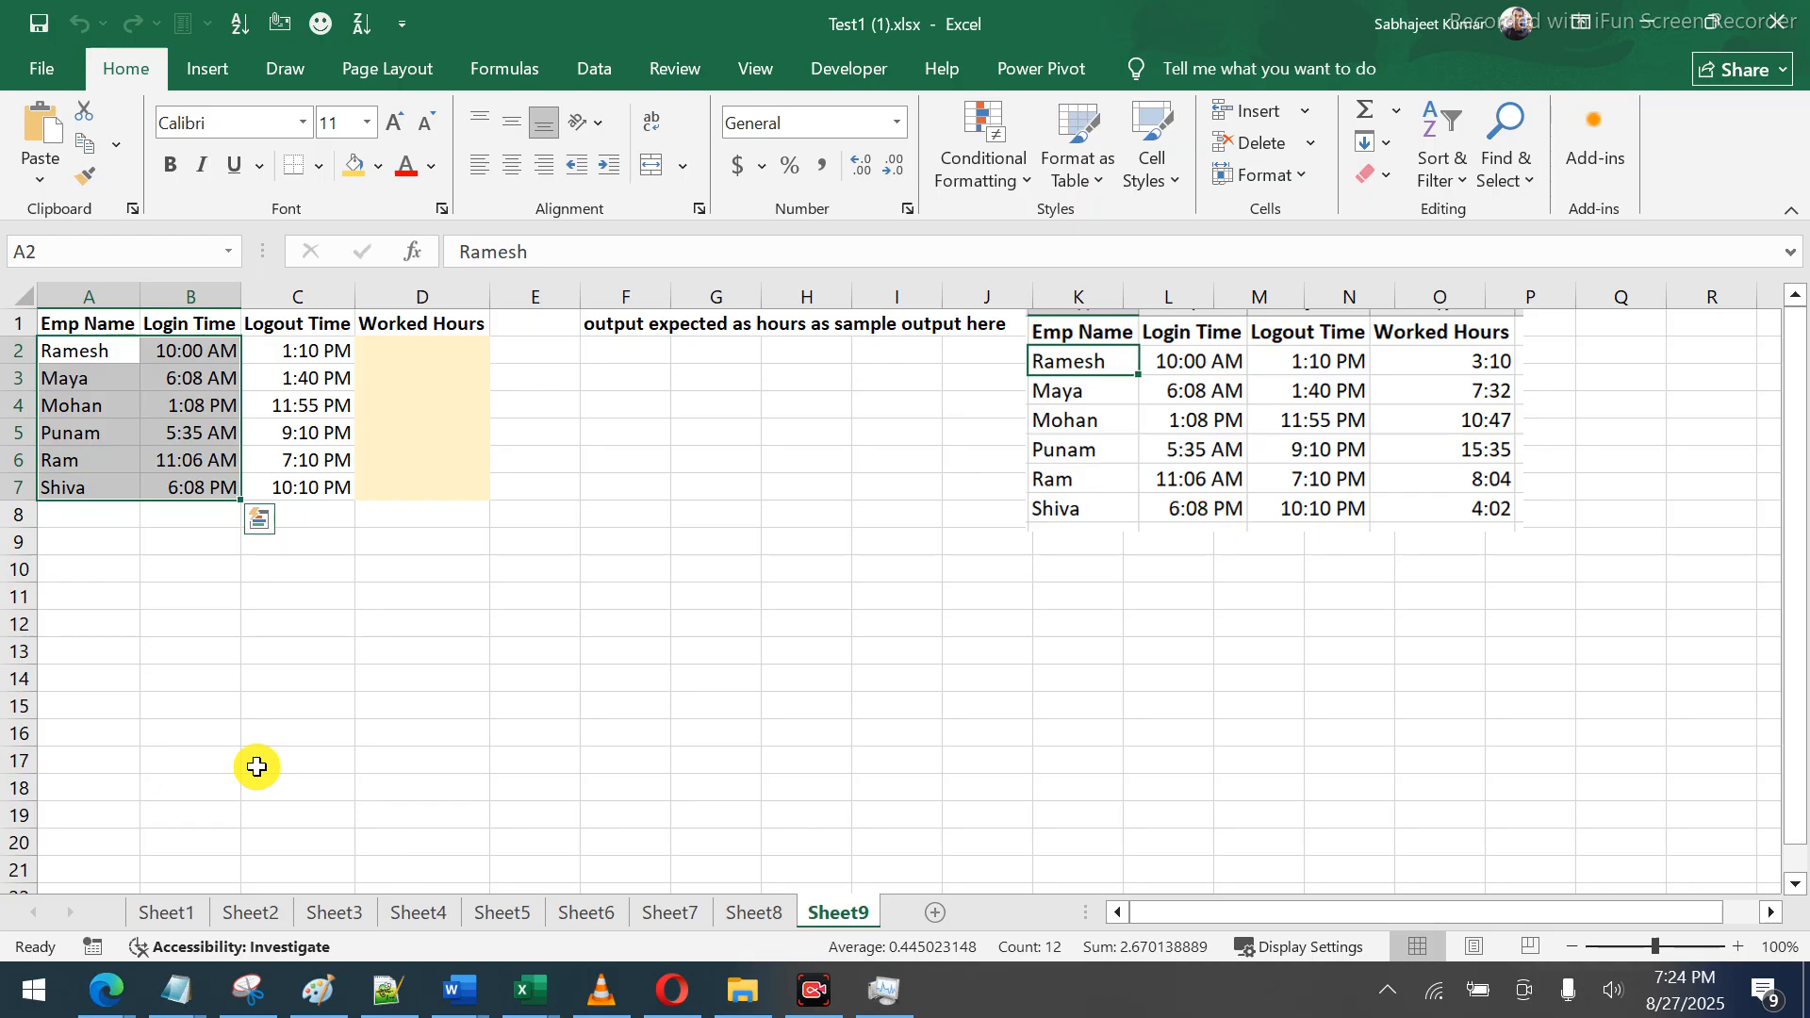
Open a second window of Test1 (1).xlsx and float it at reduced size over the original window
left_click(760, 66)
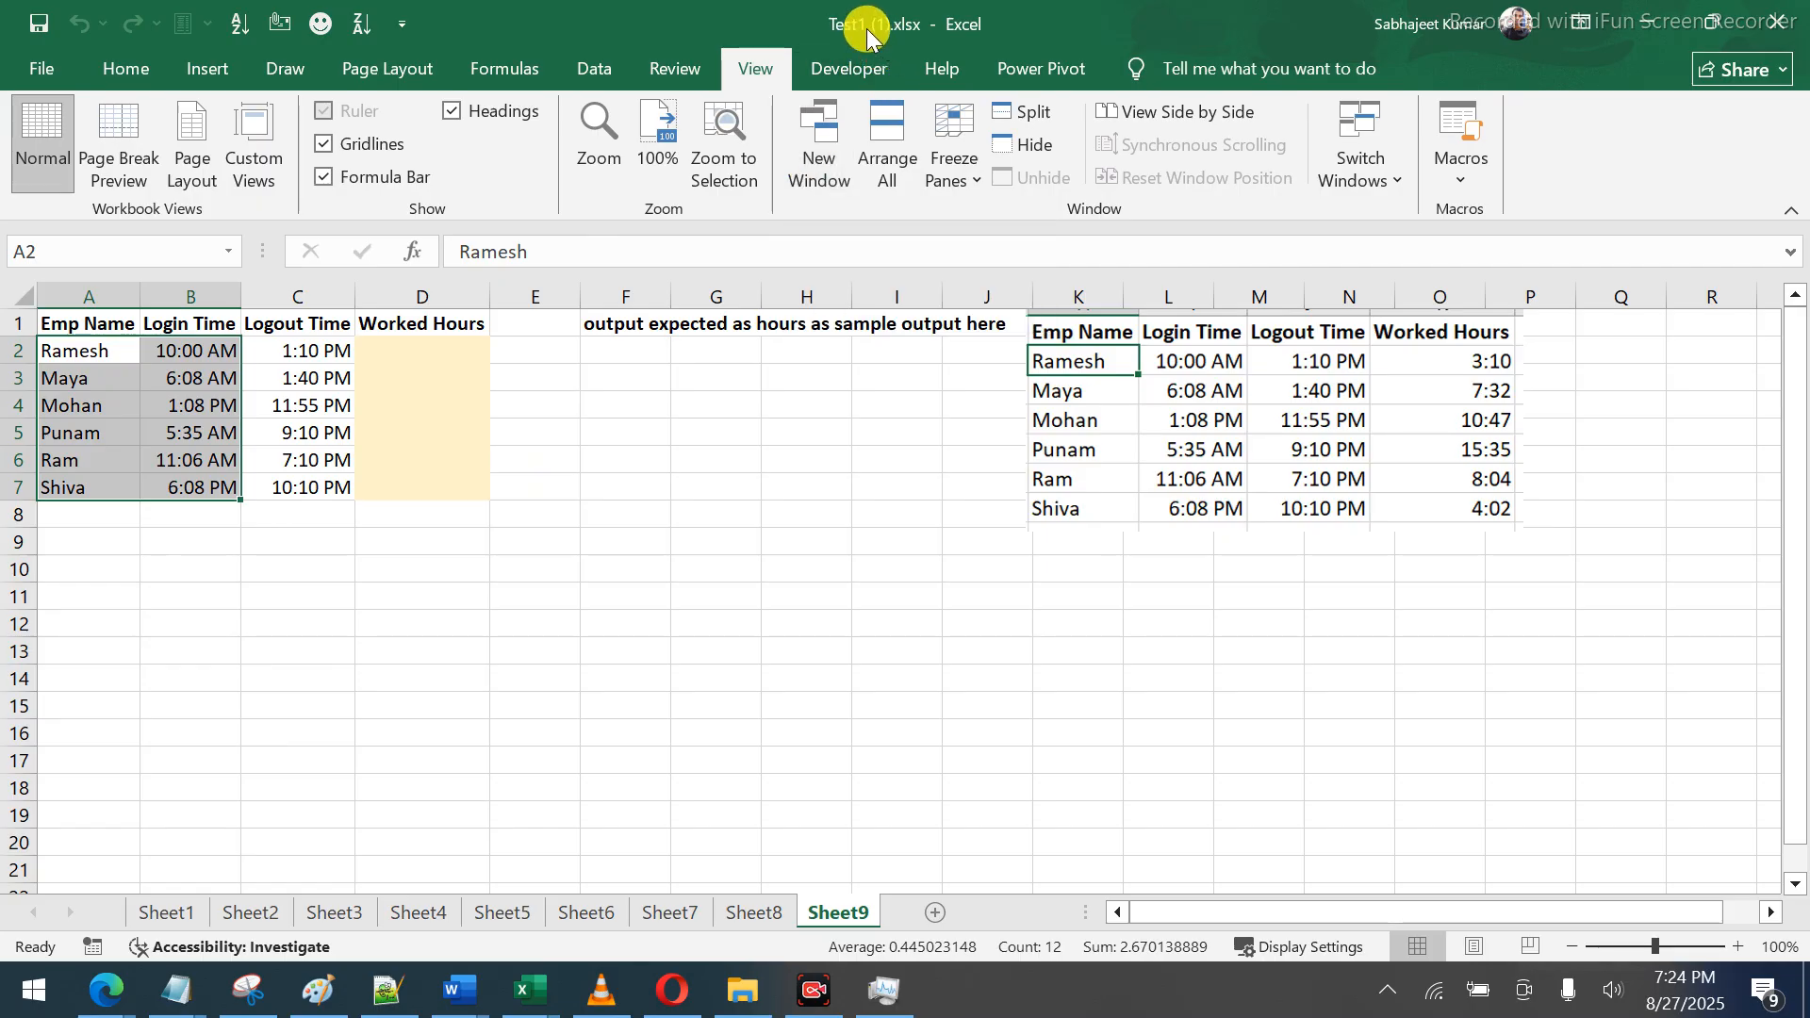
left_click(826, 138)
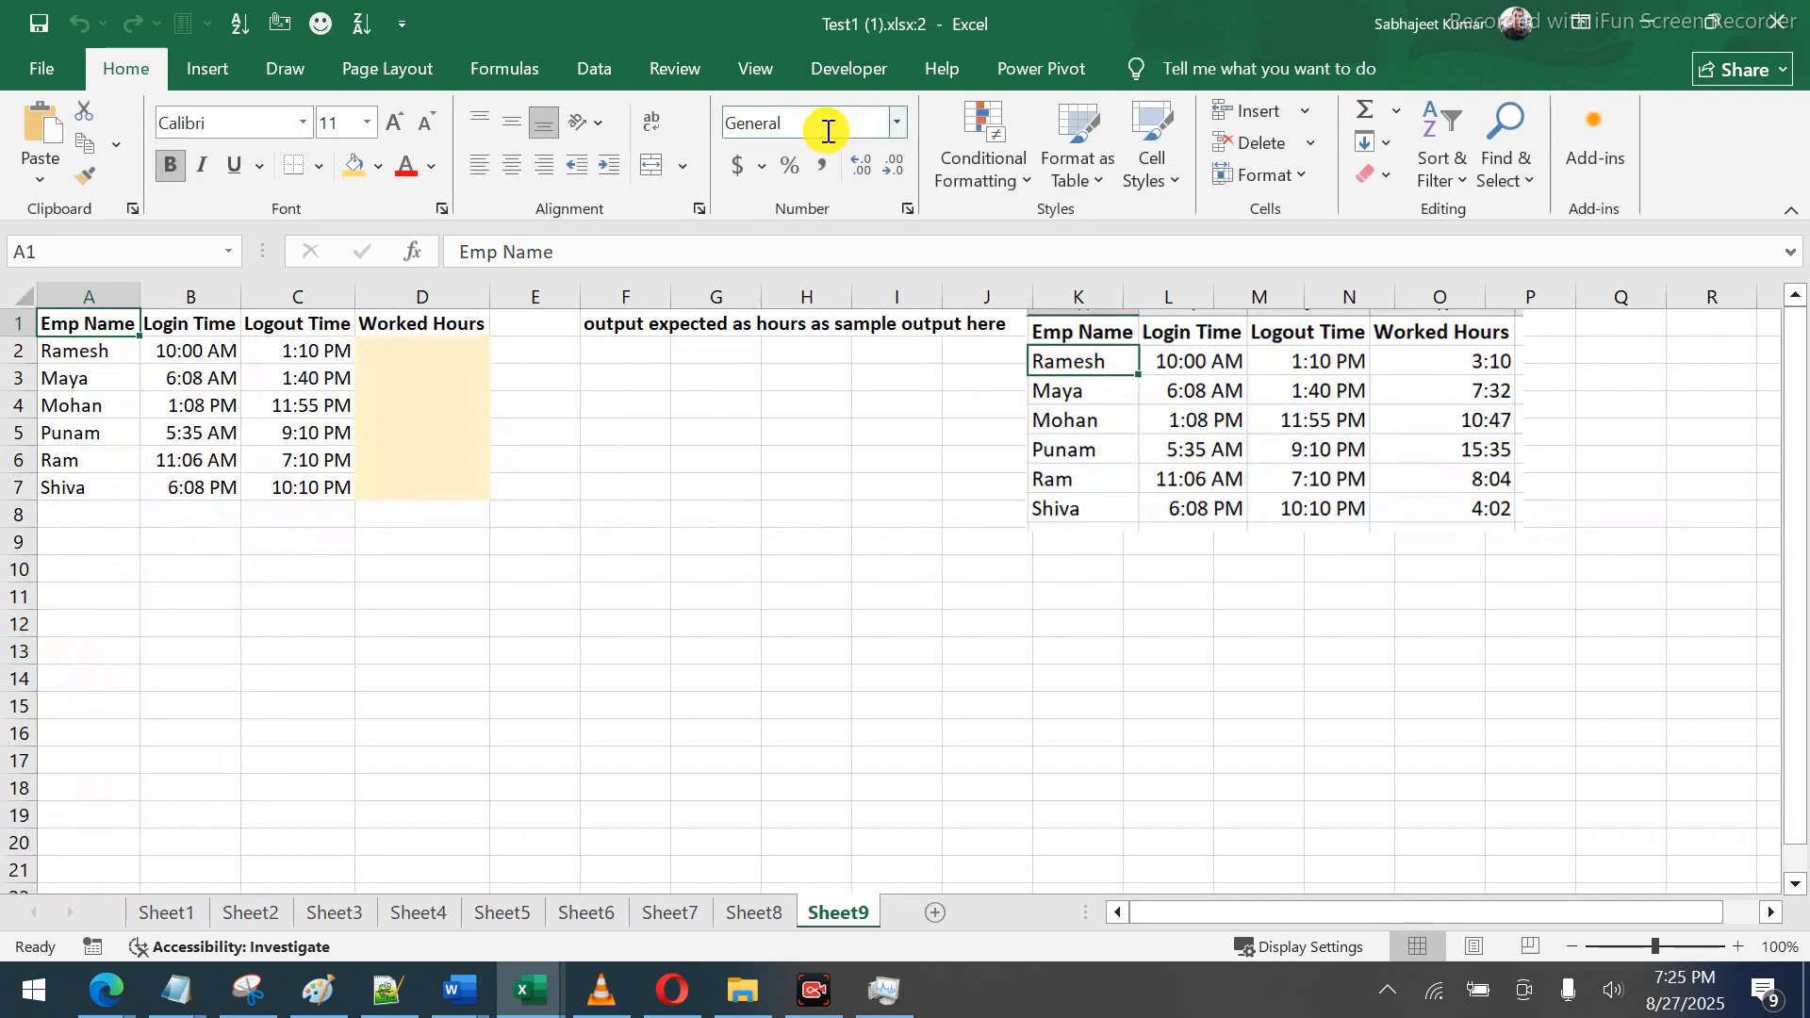
double_click(755, 32)
left_click_drag(769, 29, 1011, 156)
left_click_drag(1156, 99, 1184, 74)
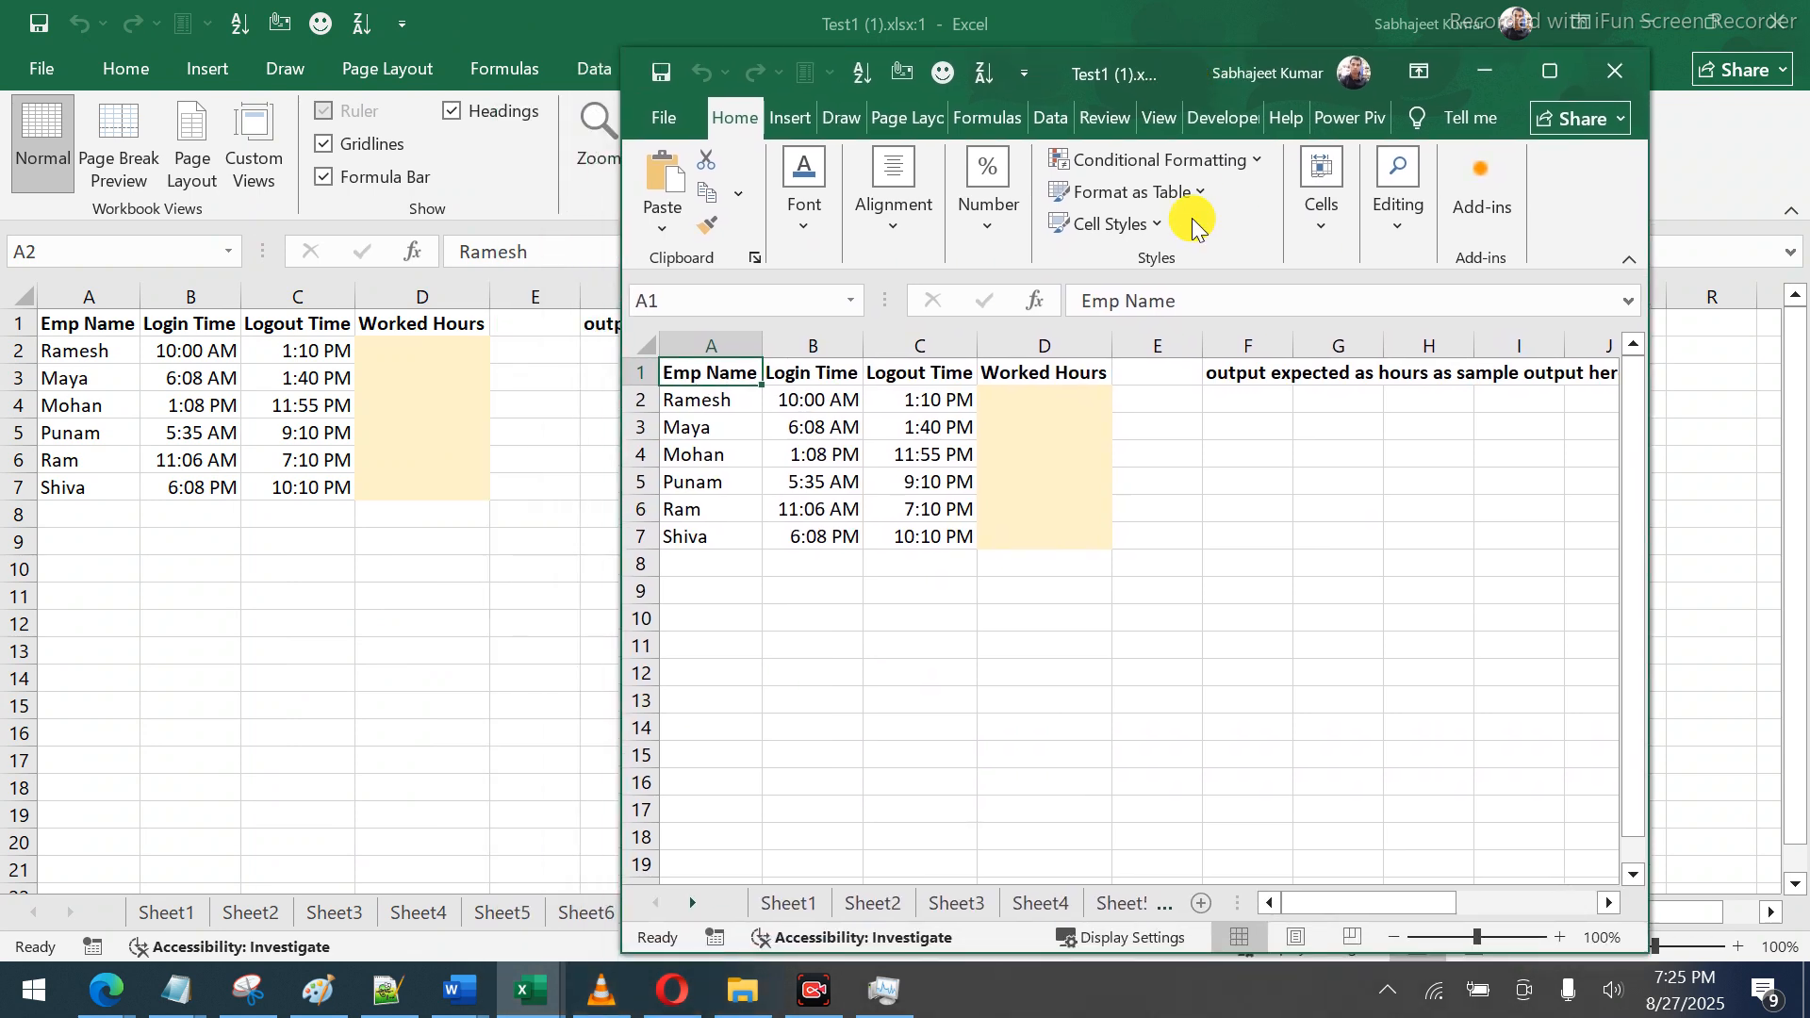
Show Sheet9 in the second window and select the employee names with their login and logout times, A2:C7
left_click(1127, 904)
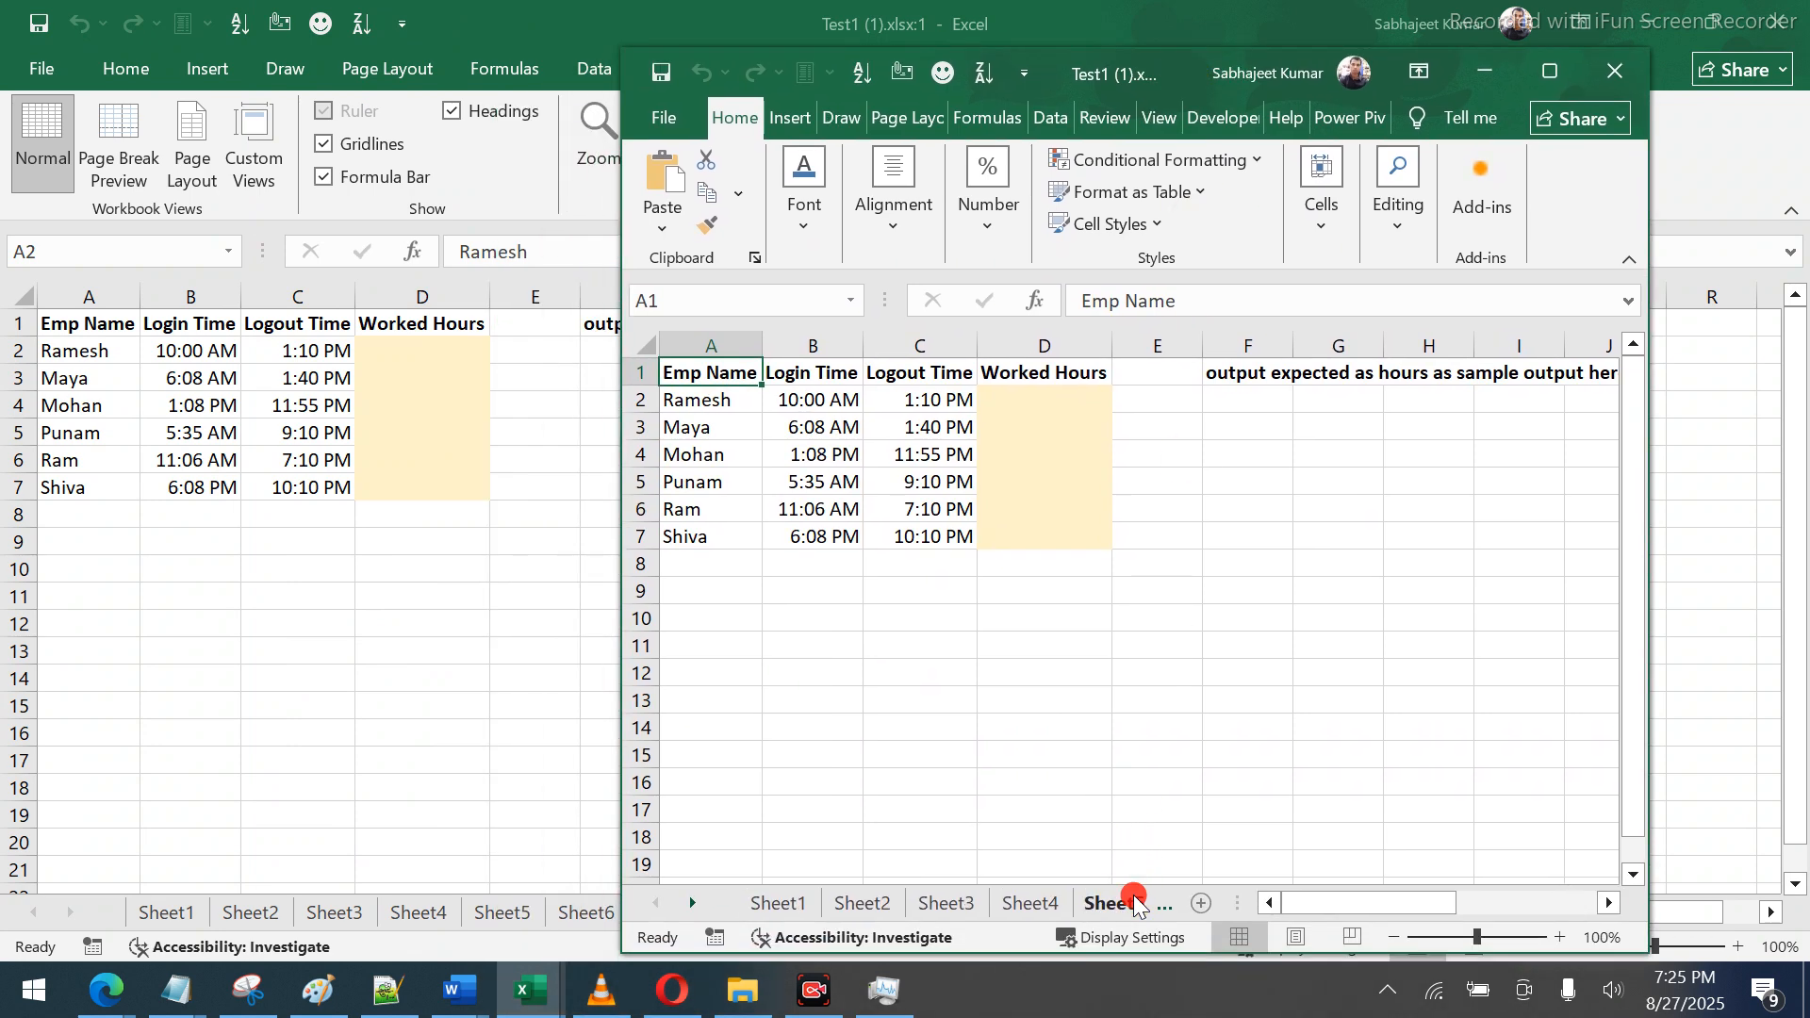
left_click(1137, 904)
left_click(1131, 903)
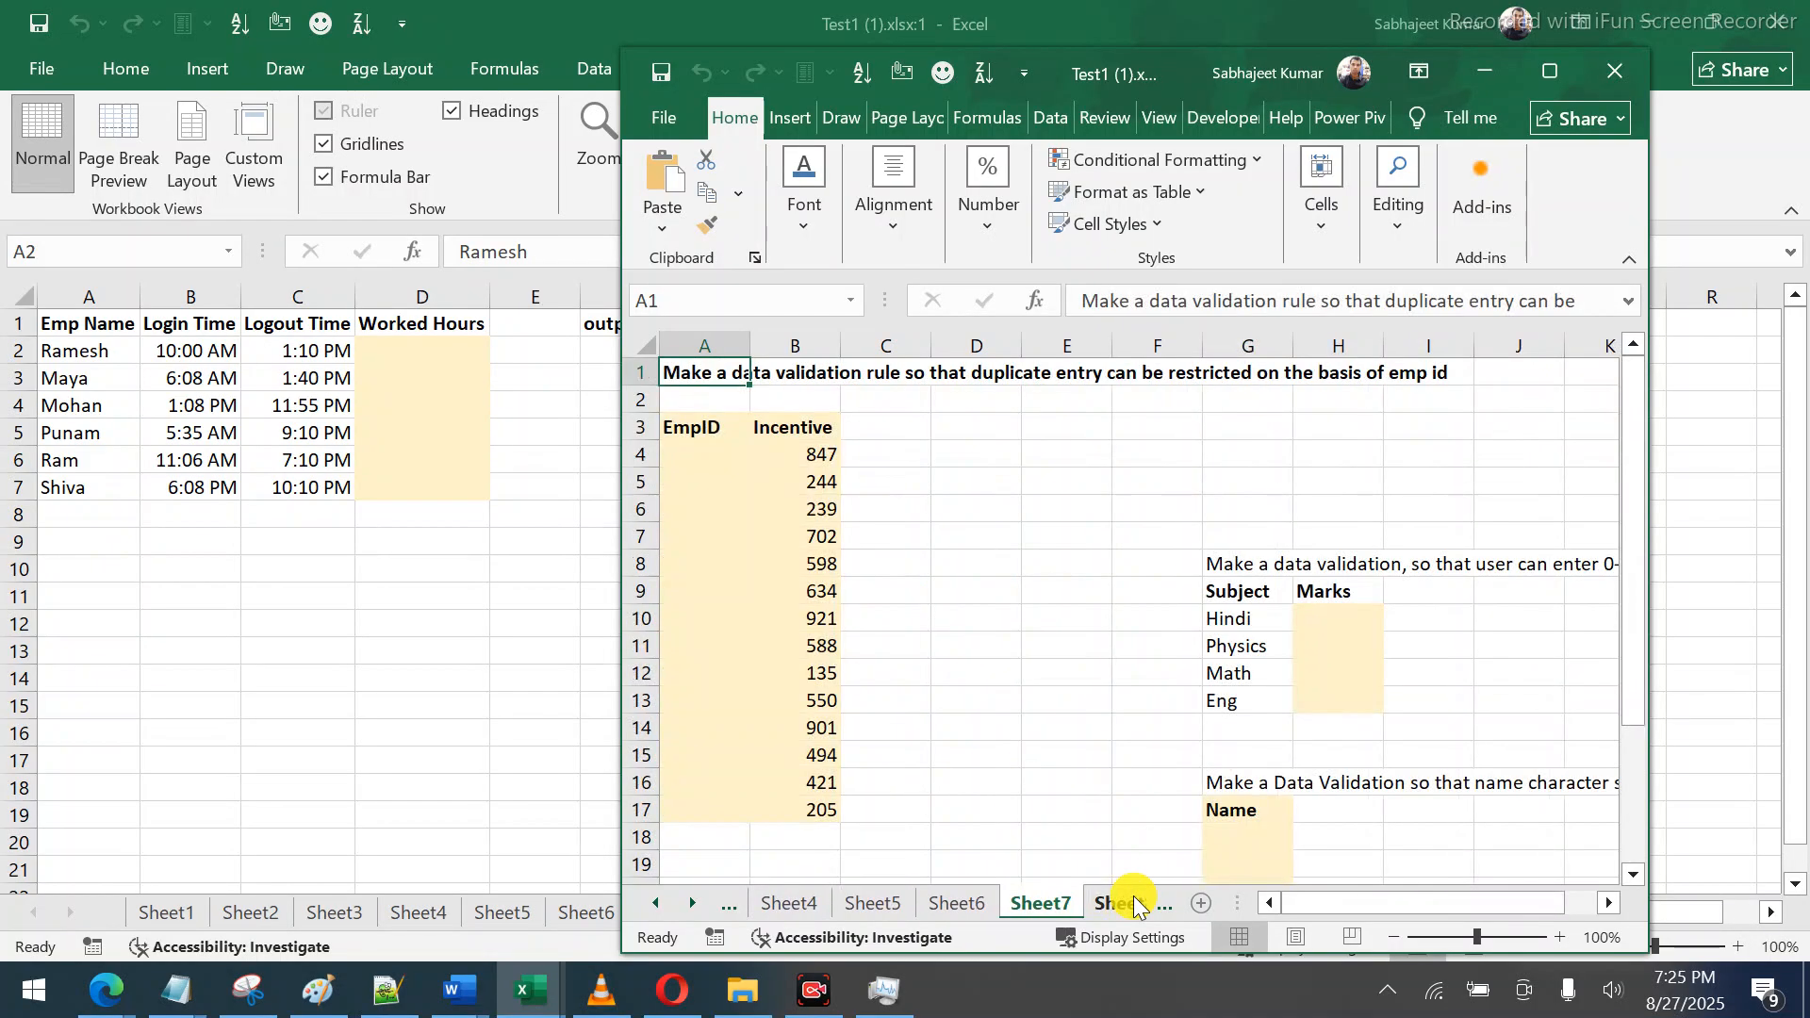
left_click(1134, 904)
left_click(1136, 903)
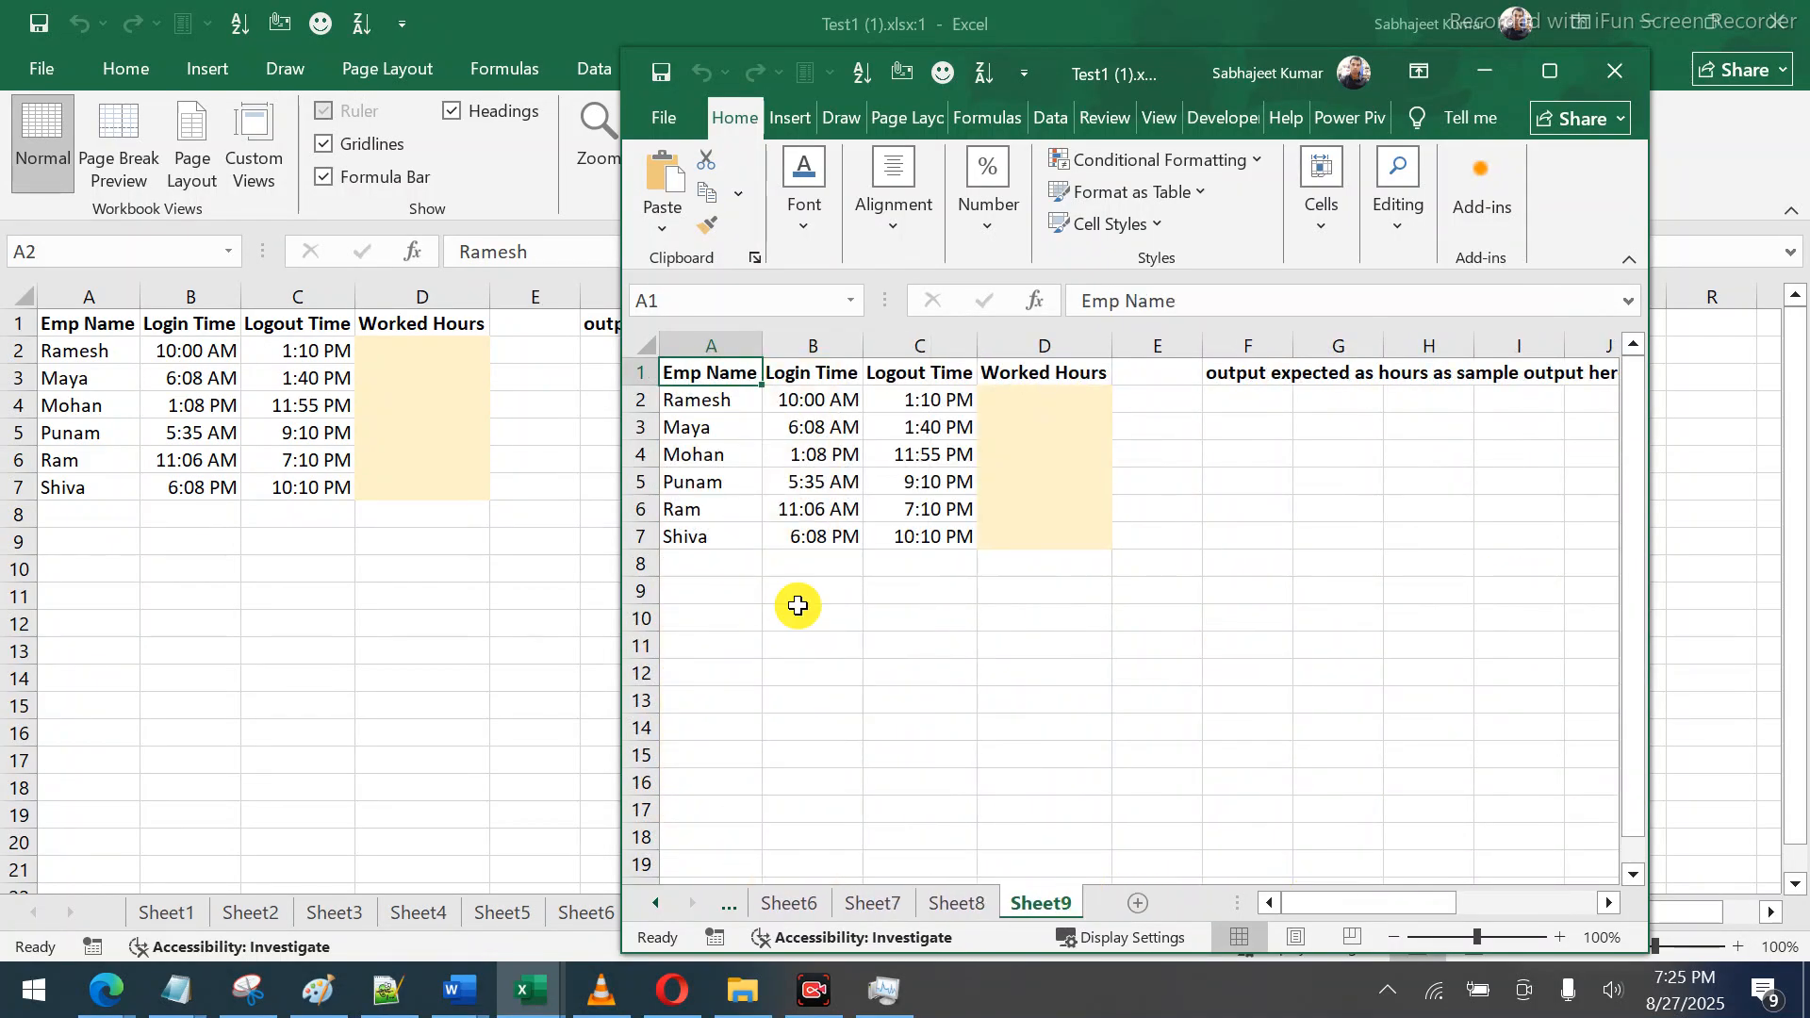
left_click(705, 401)
left_click_drag(739, 418, 958, 533)
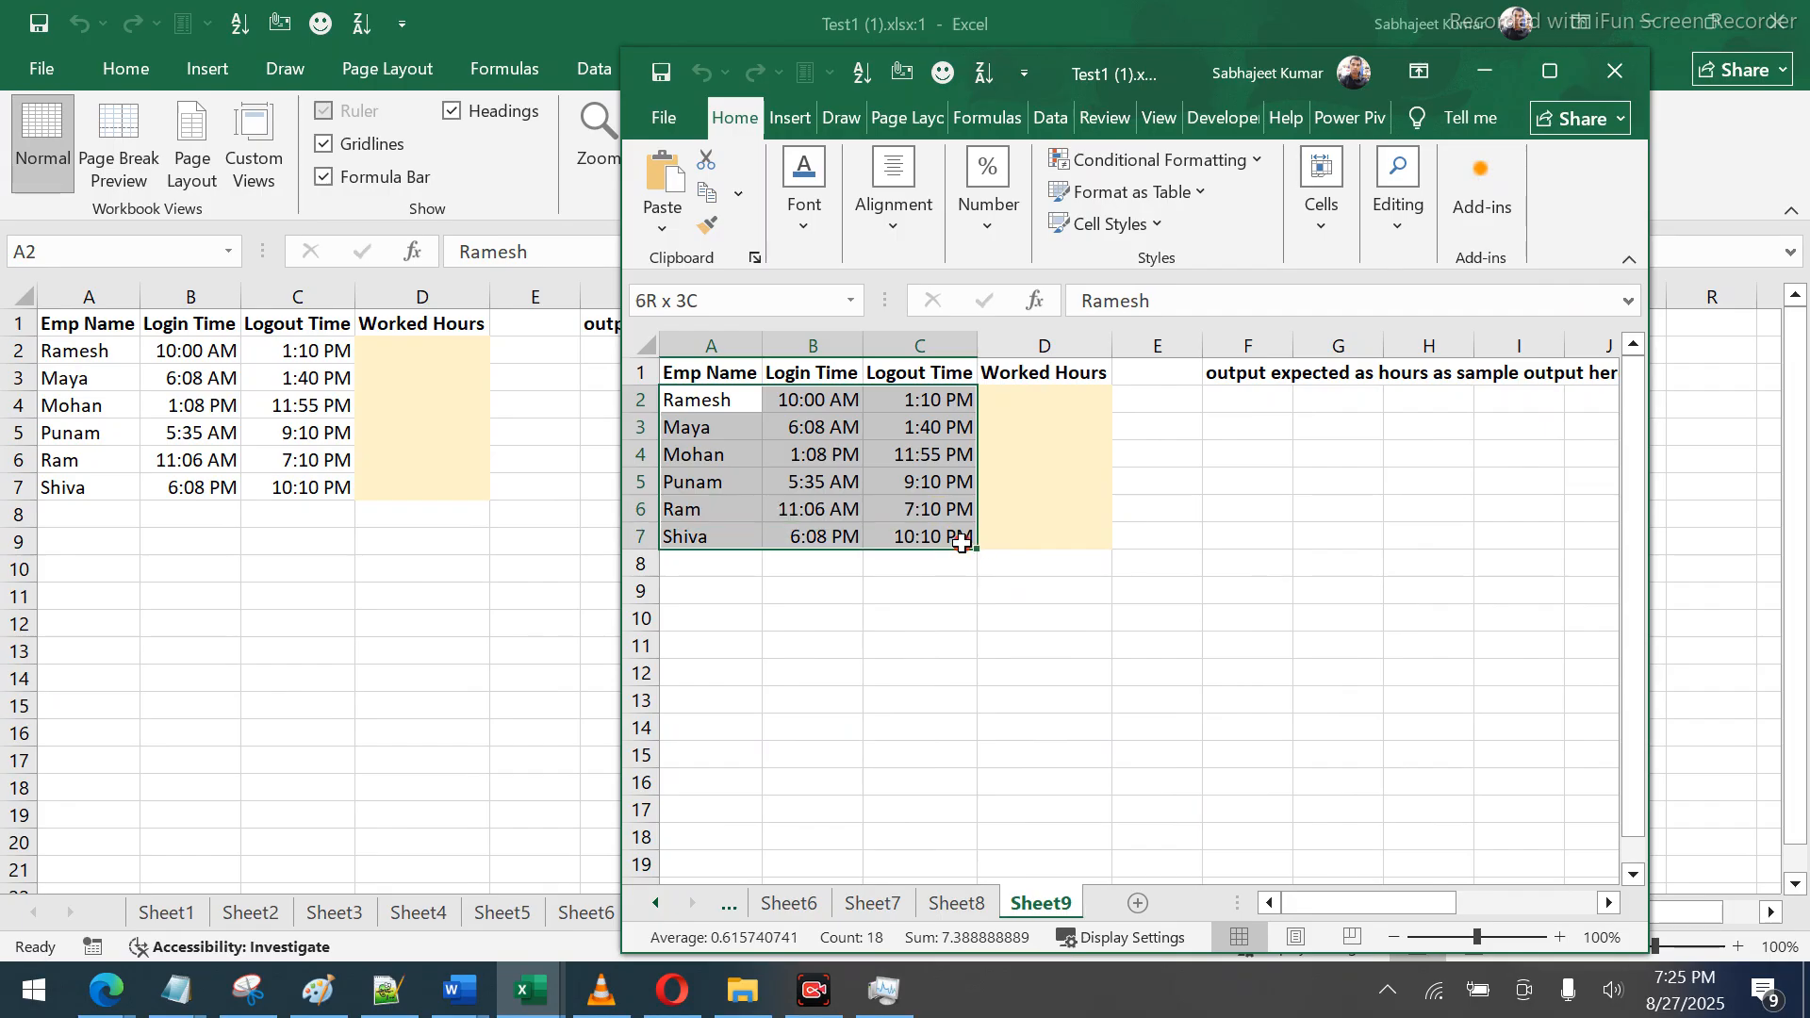
Show Sheet1 in the original window, and bring the second window back to the front
left_click(179, 907)
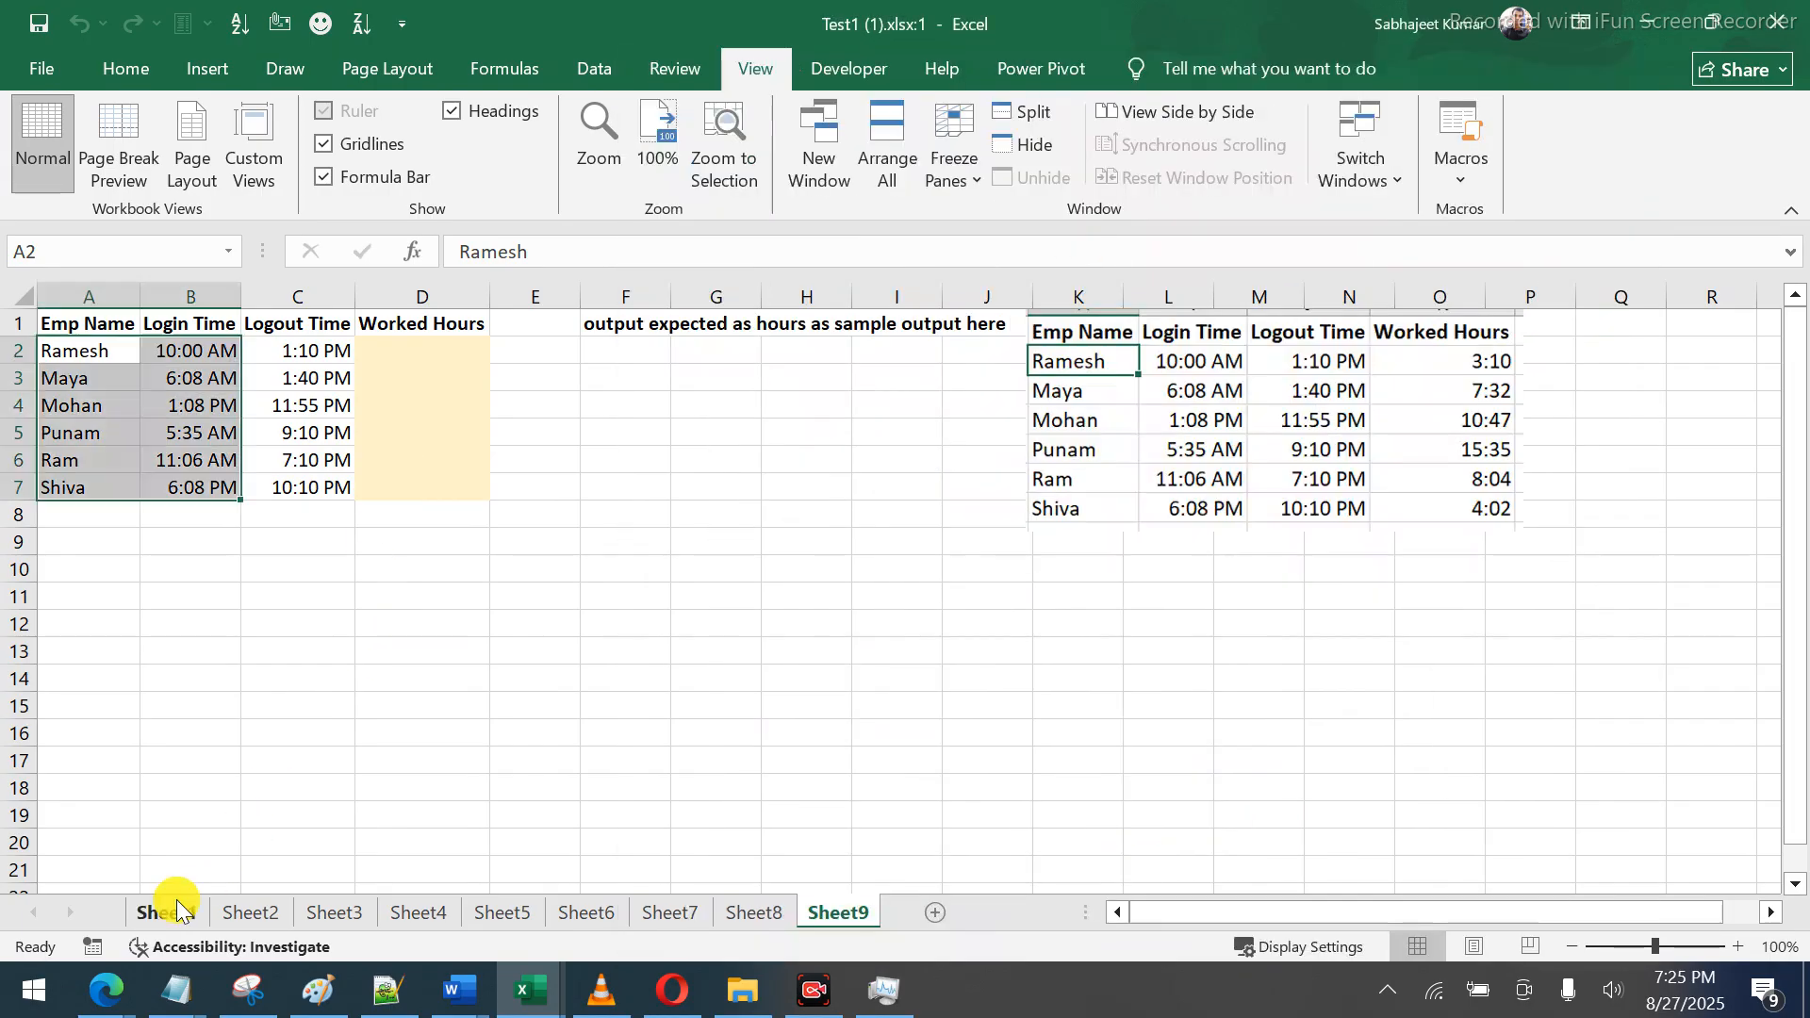
left_click(179, 909)
key("alt+Tab")
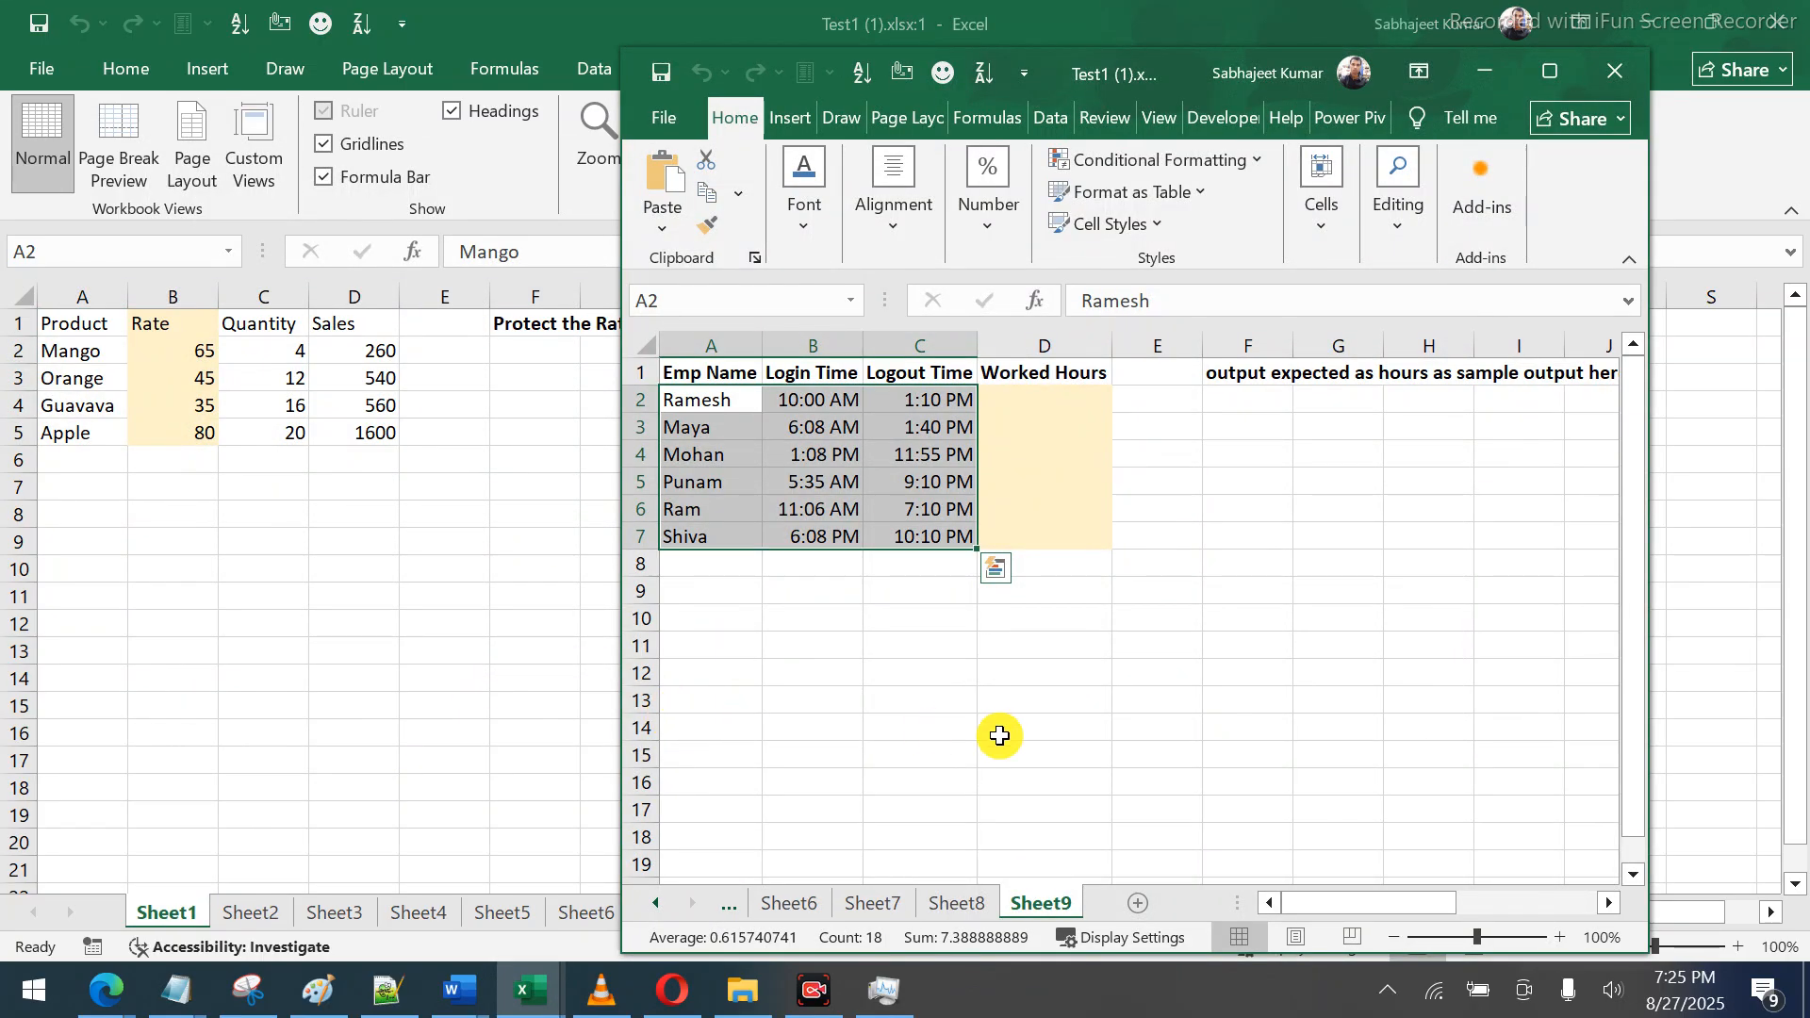
Widen the sheet tab area in the second window and switch that window to Sheet1
left_click_drag(1235, 897, 1333, 897)
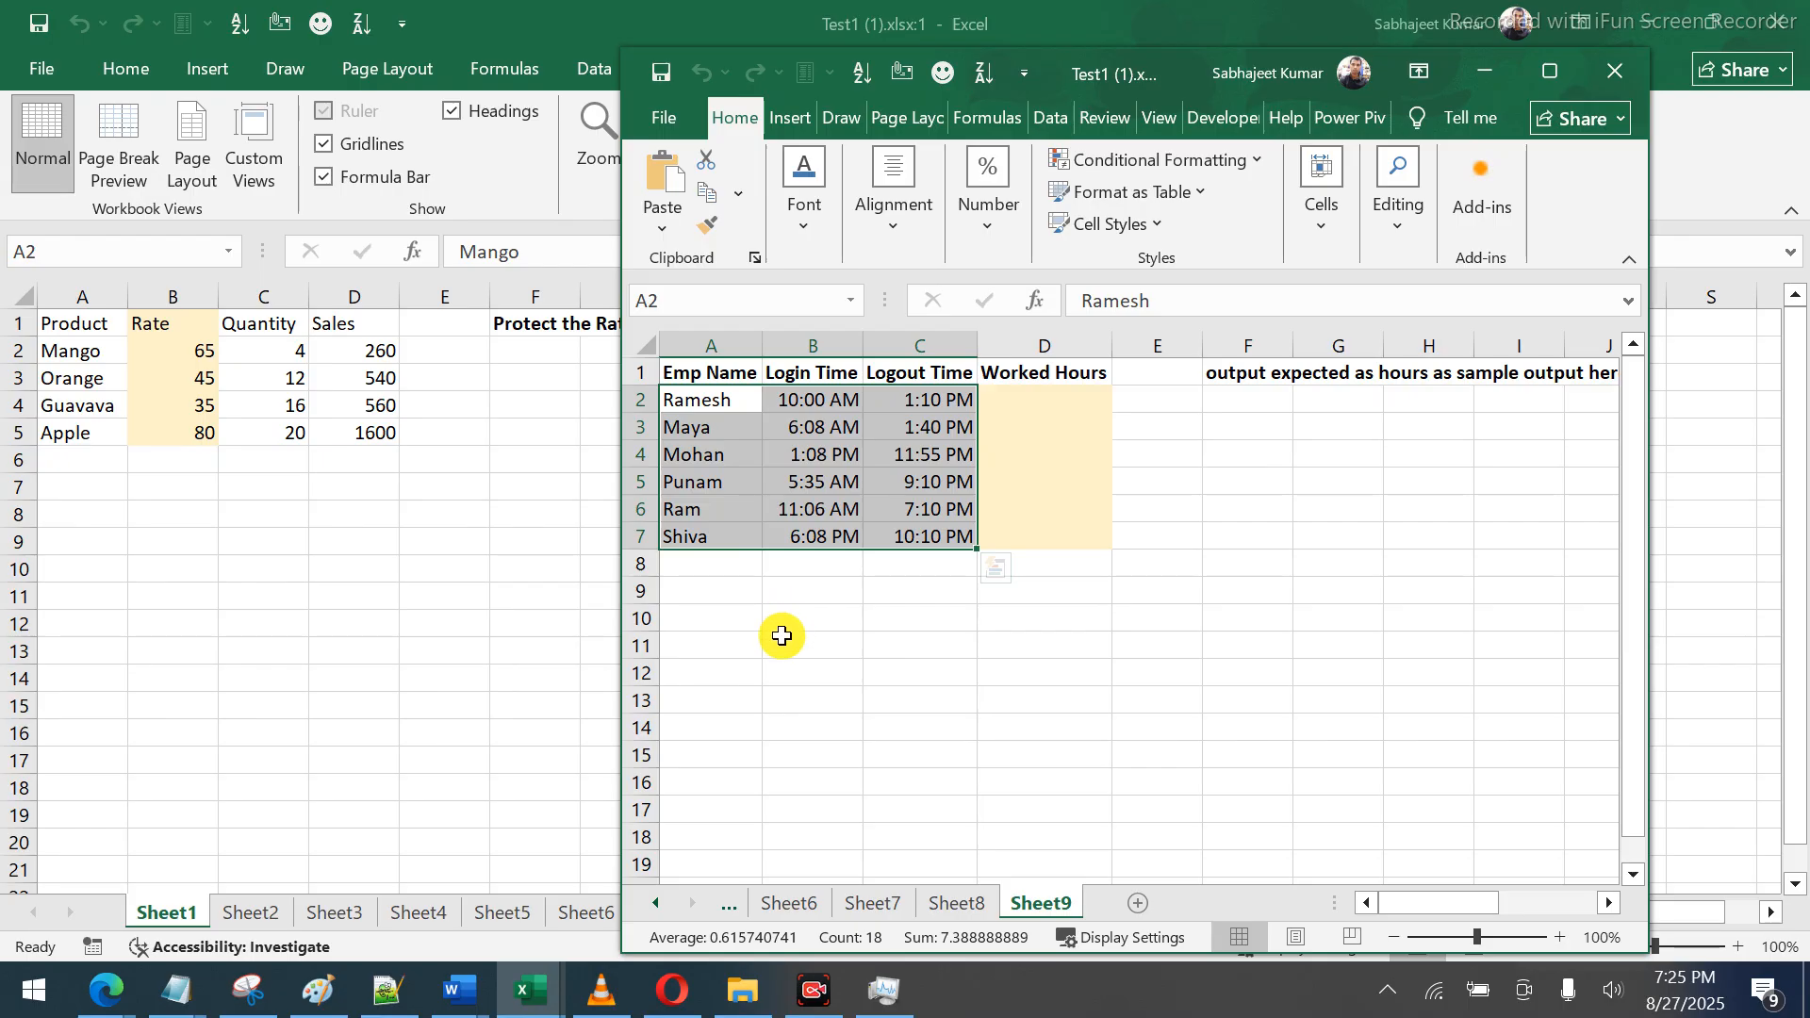
left_click(659, 903)
left_click(659, 903)
left_click(659, 903)
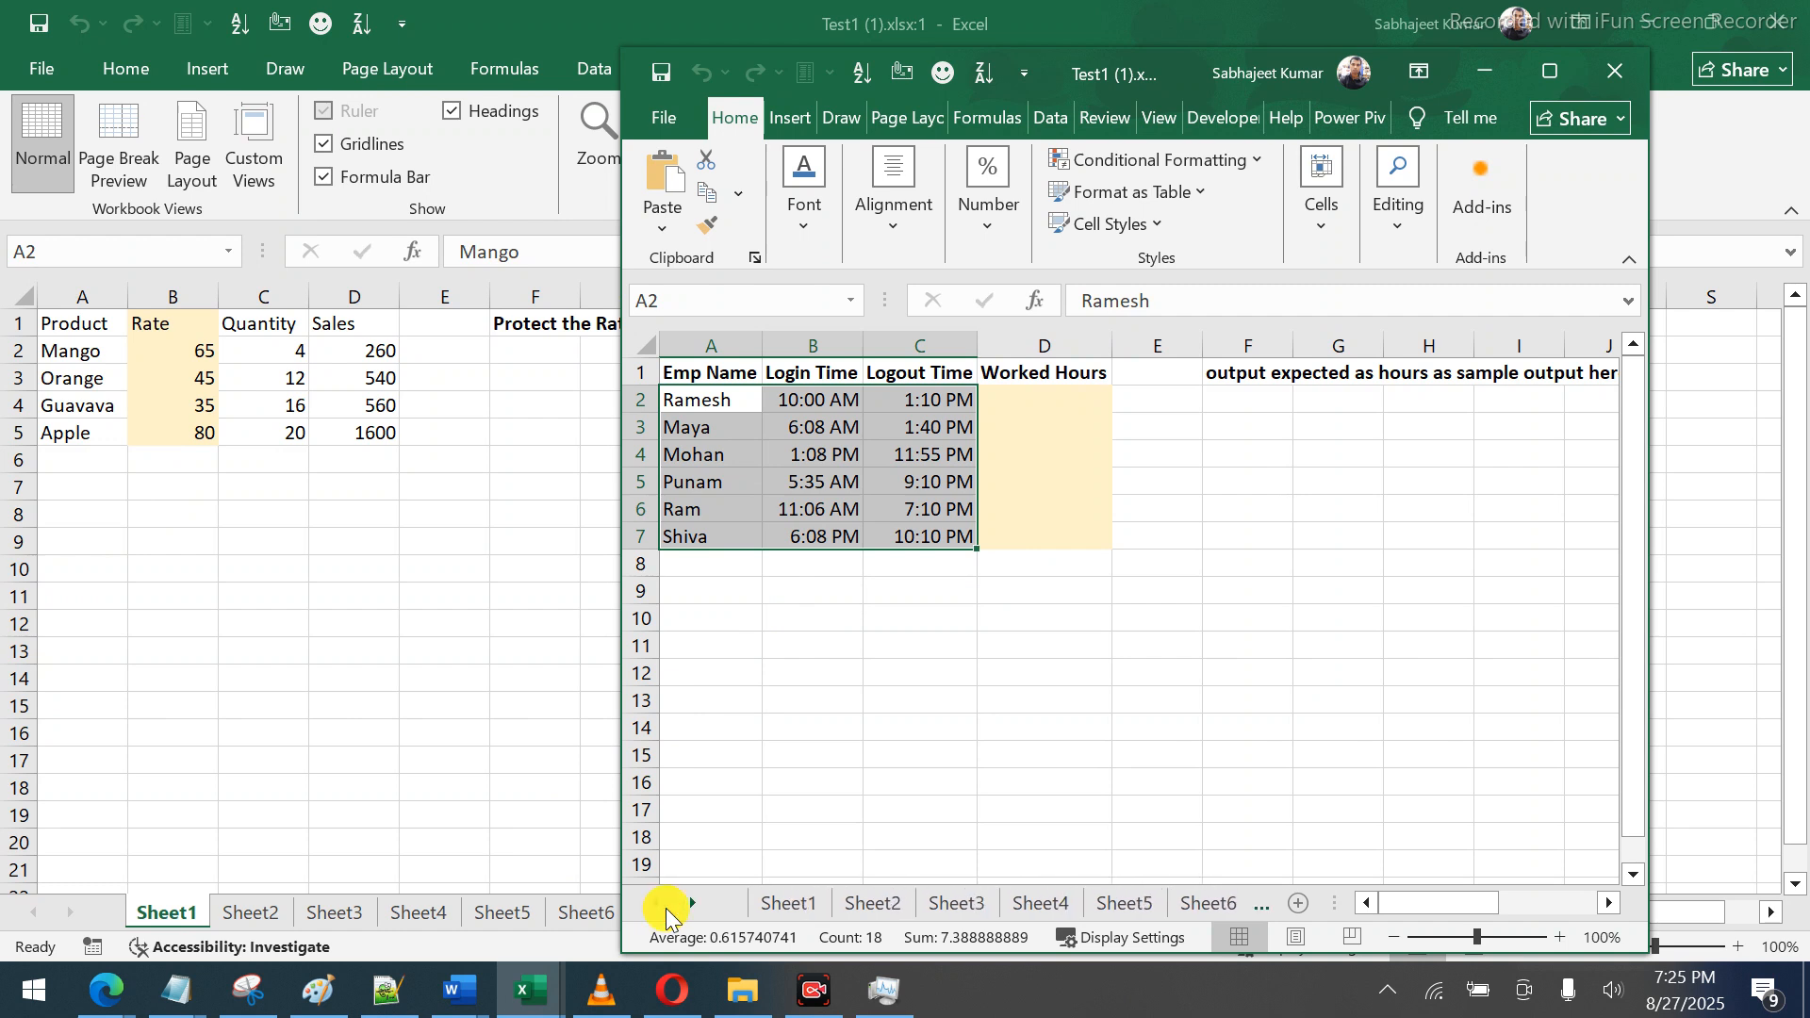
left_click(779, 905)
Enter hhhhhhhhh in cell A9 of Sheet1 in the second window, and cancel the entry
left_click(686, 589)
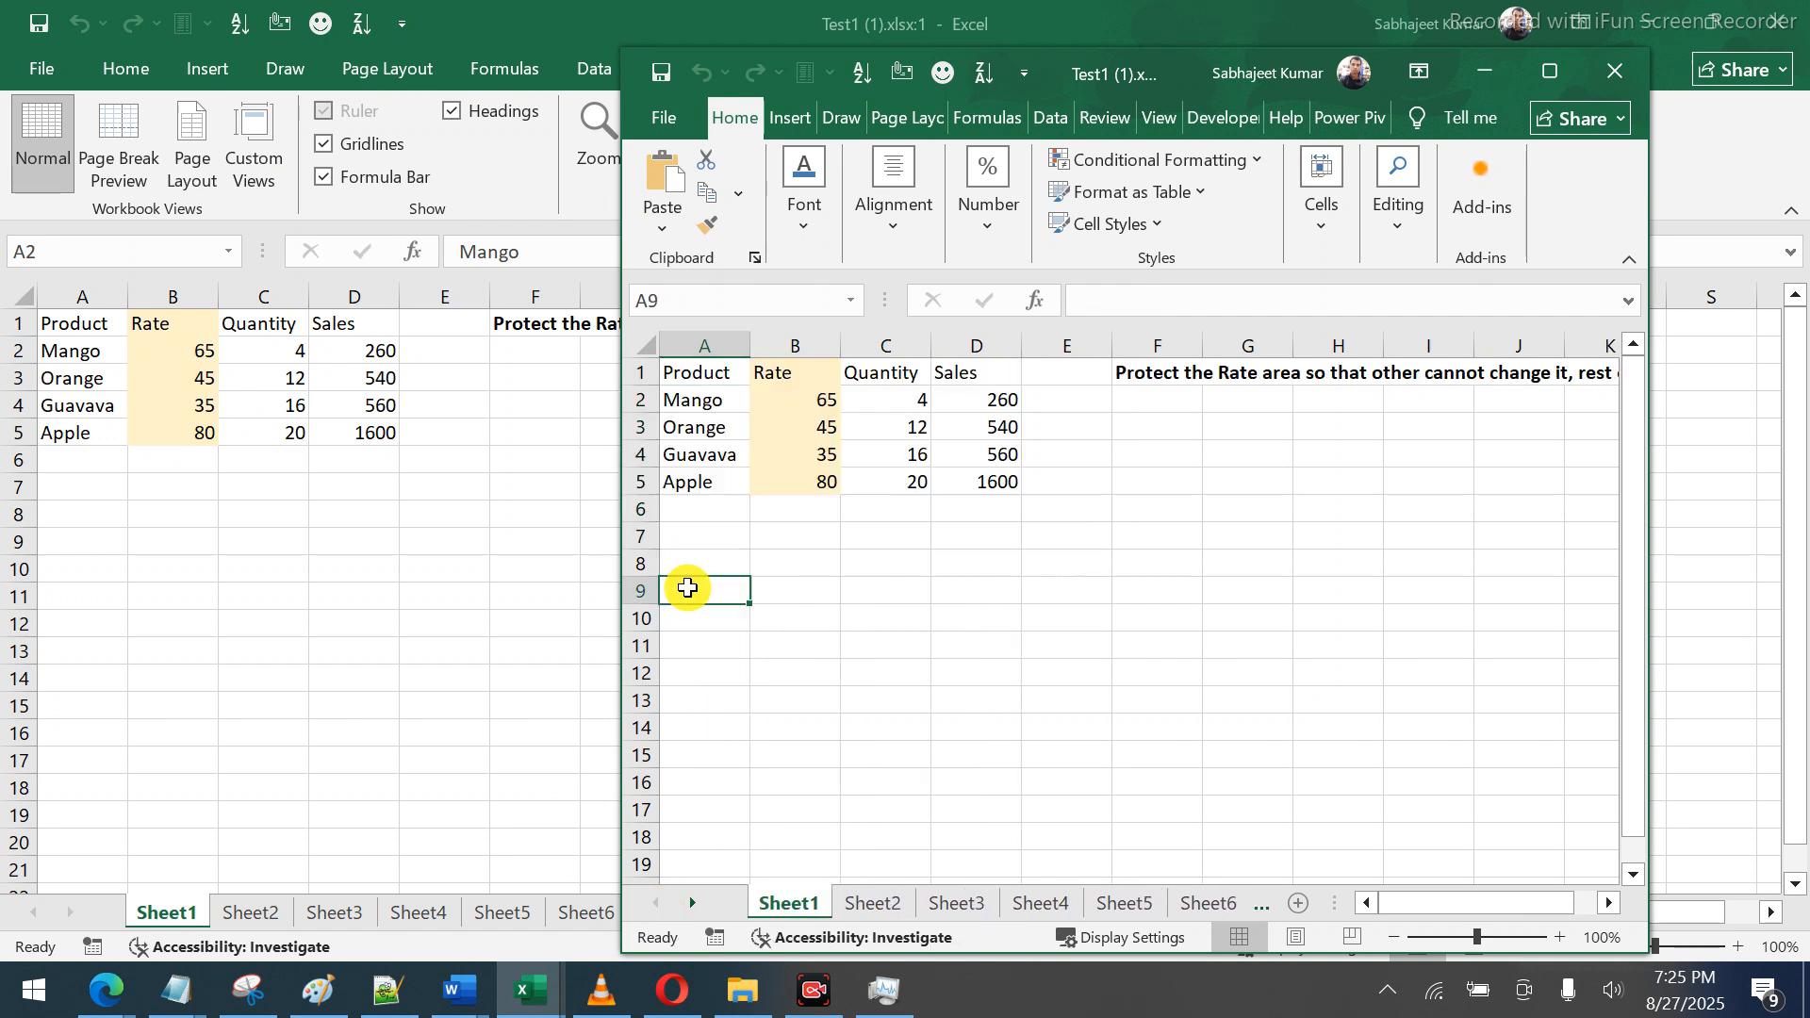
type("hhhhhhhhh")
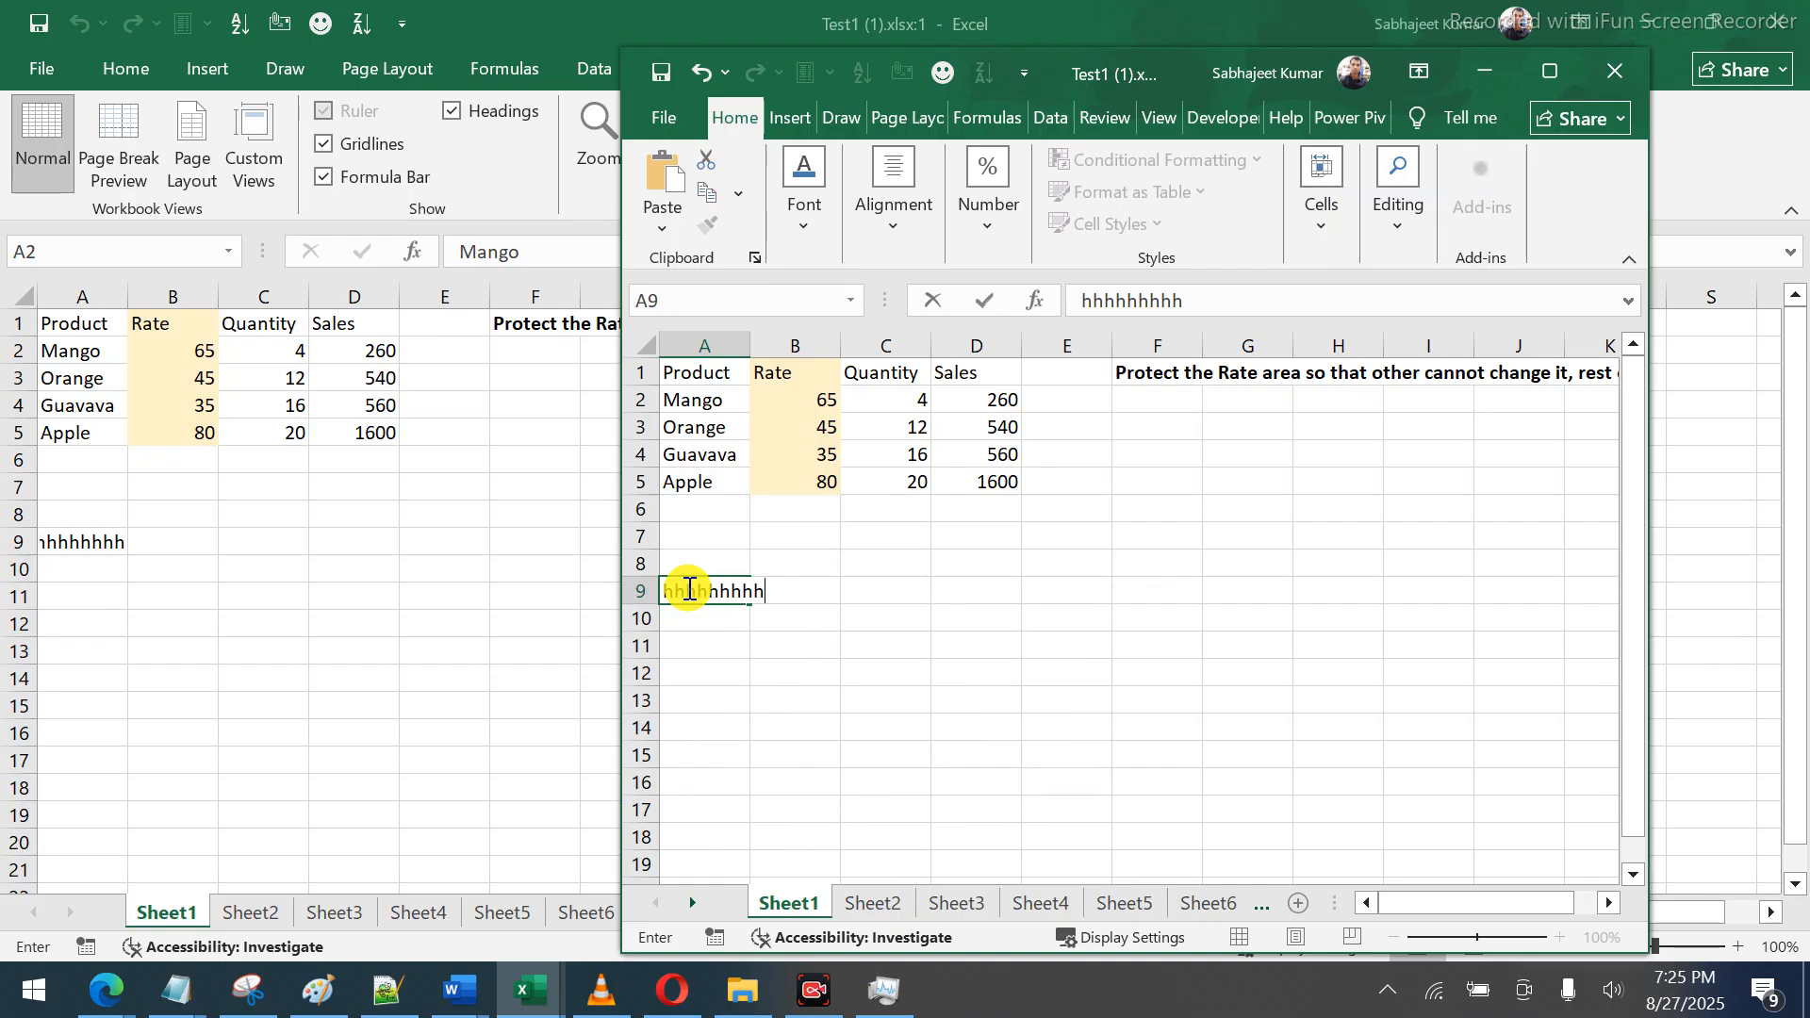
key("Escape")
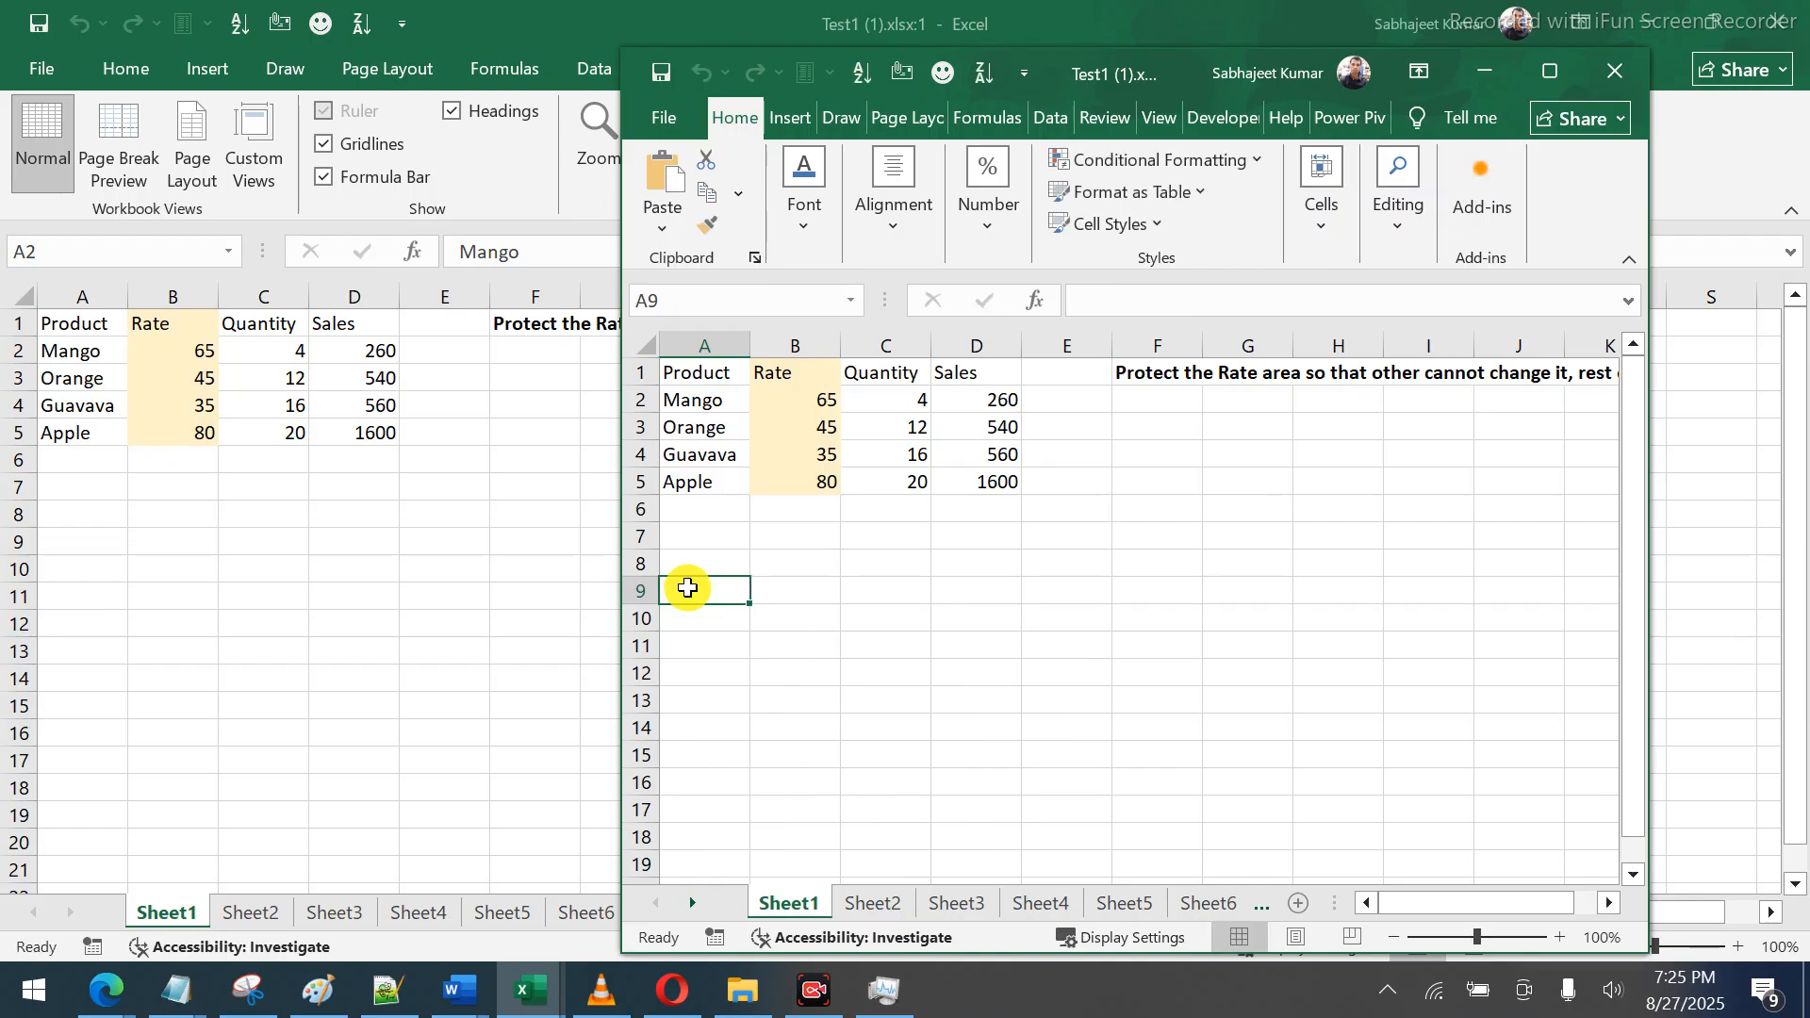
Close the second window of Test1 (1).xlsx and switch to the Book2 workbook
left_click(1614, 73)
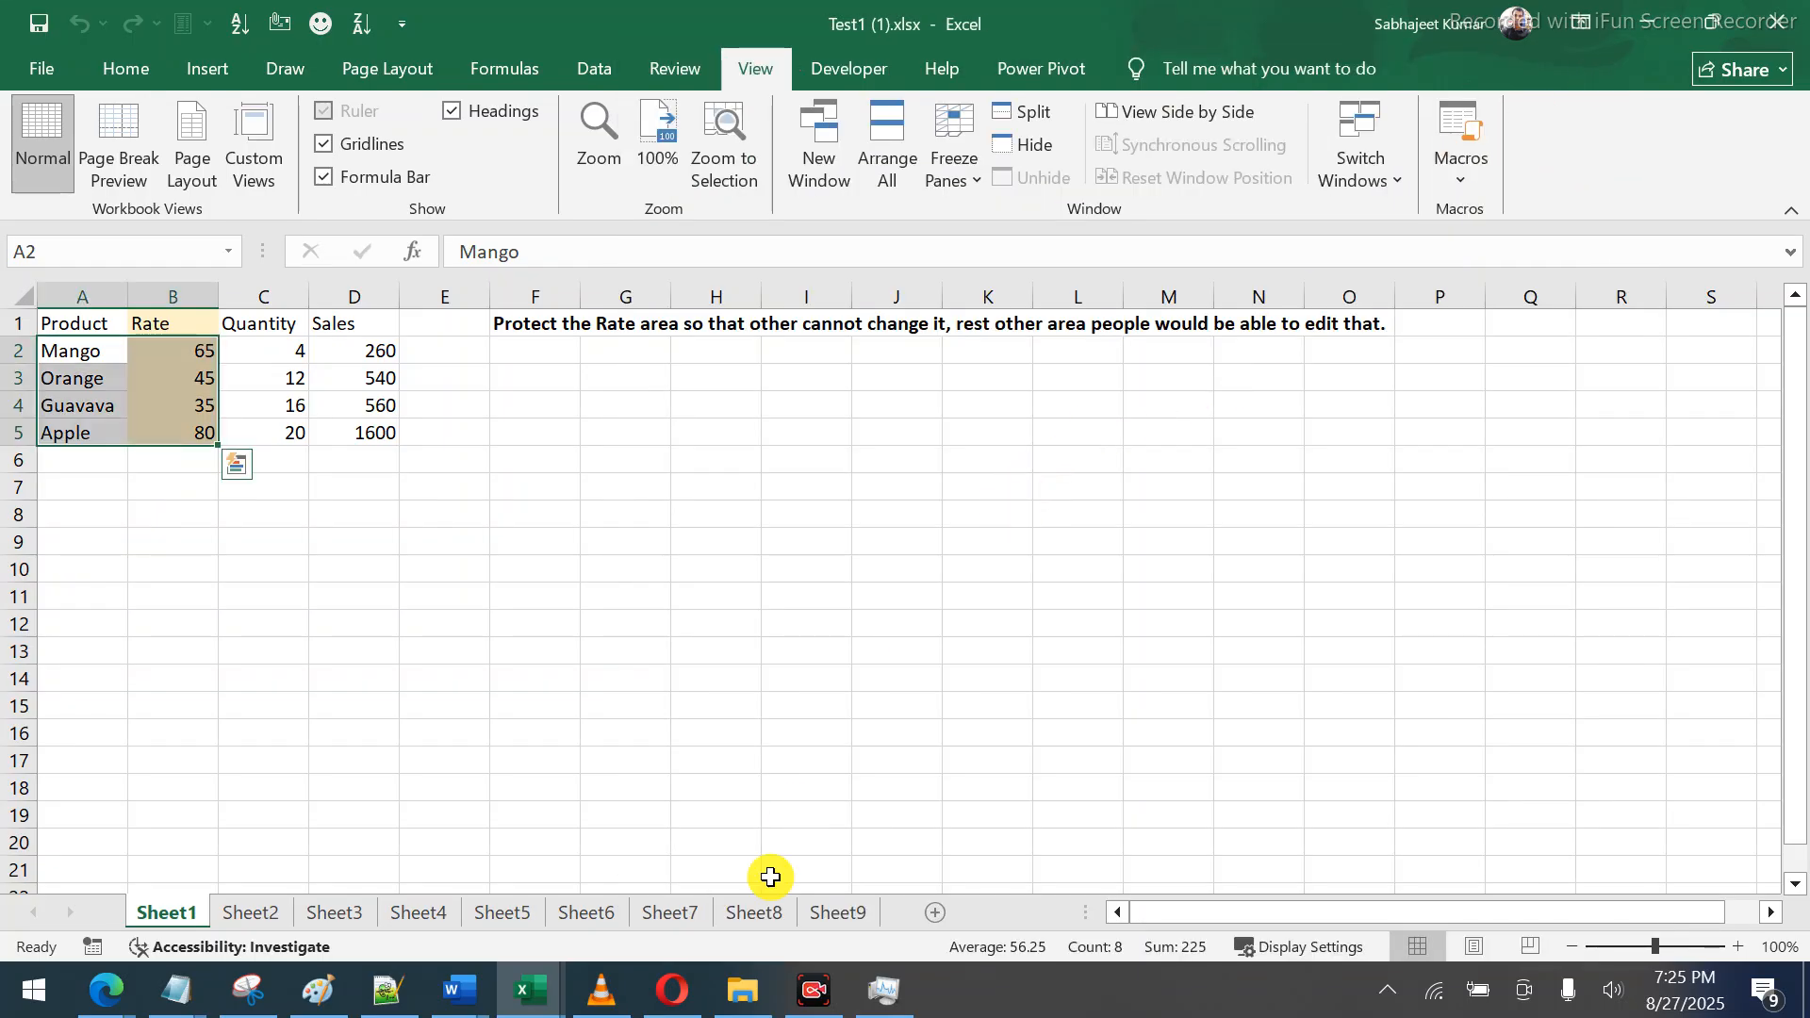
mouse_move(529, 985)
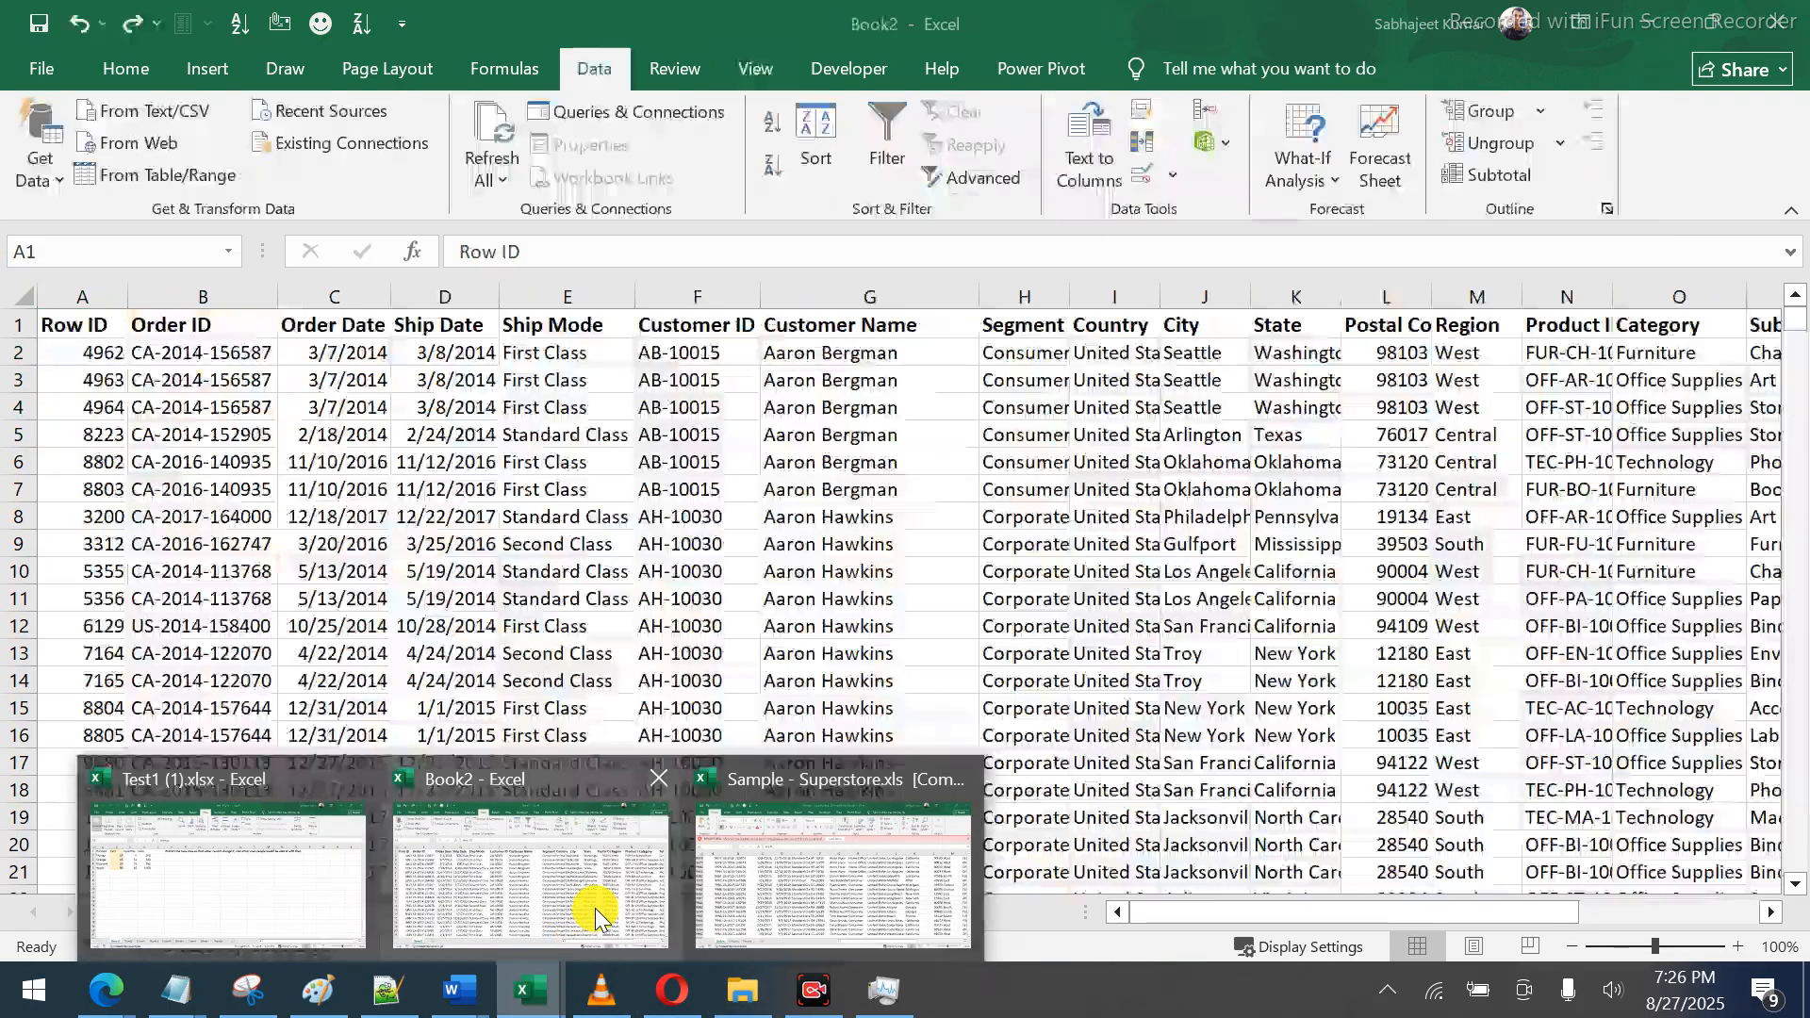
left_click(596, 908)
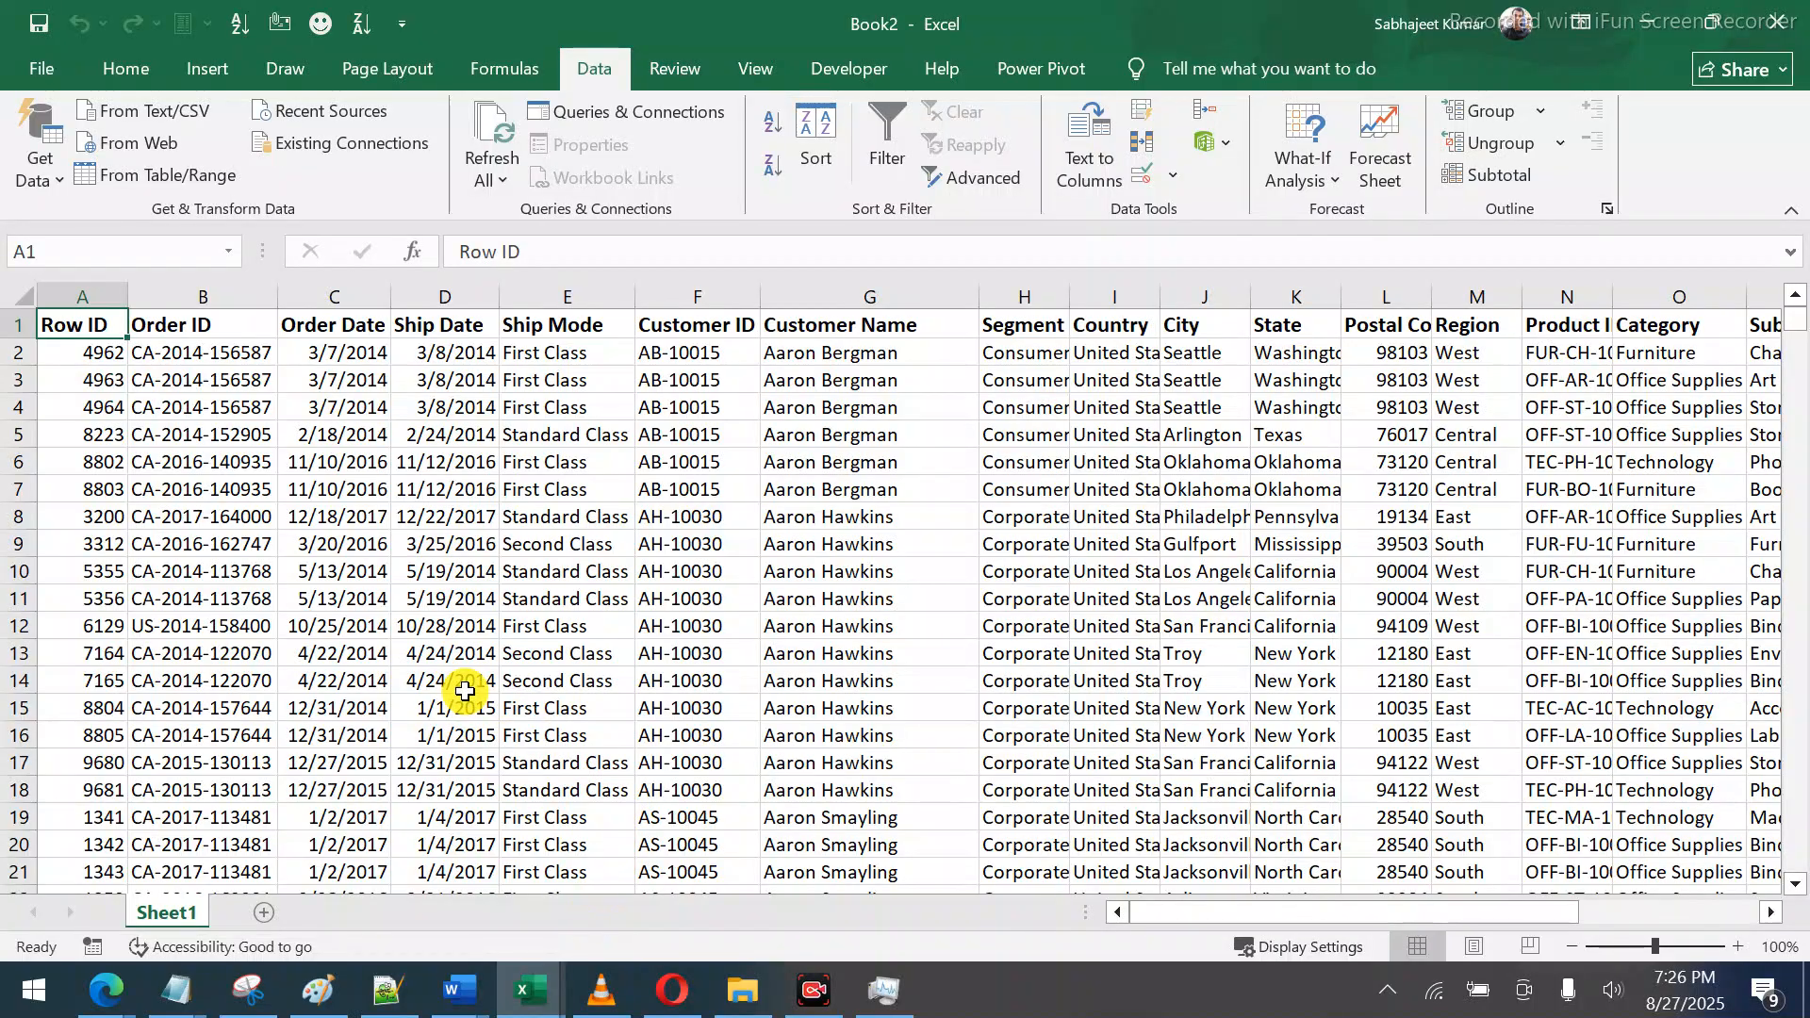
Go to the first empty cell below the Row ID column, A9996
left_click(192, 616)
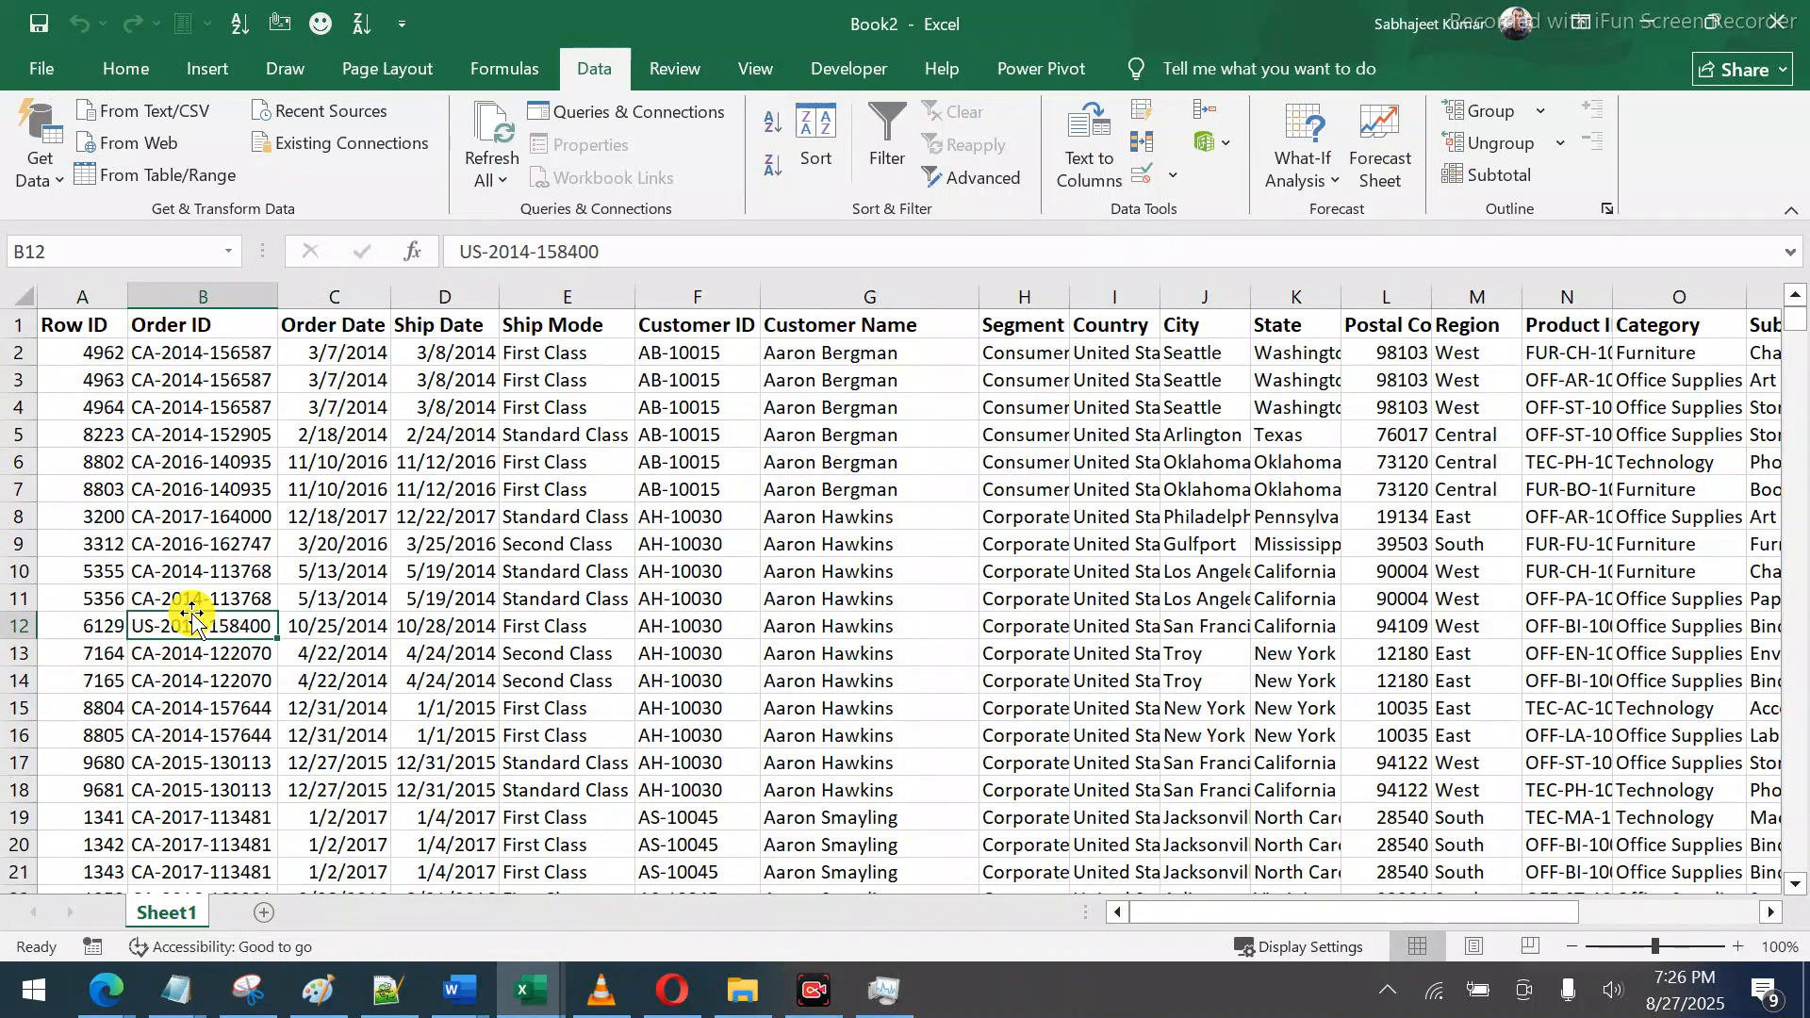
key("Left")
key("ctrl+Down")
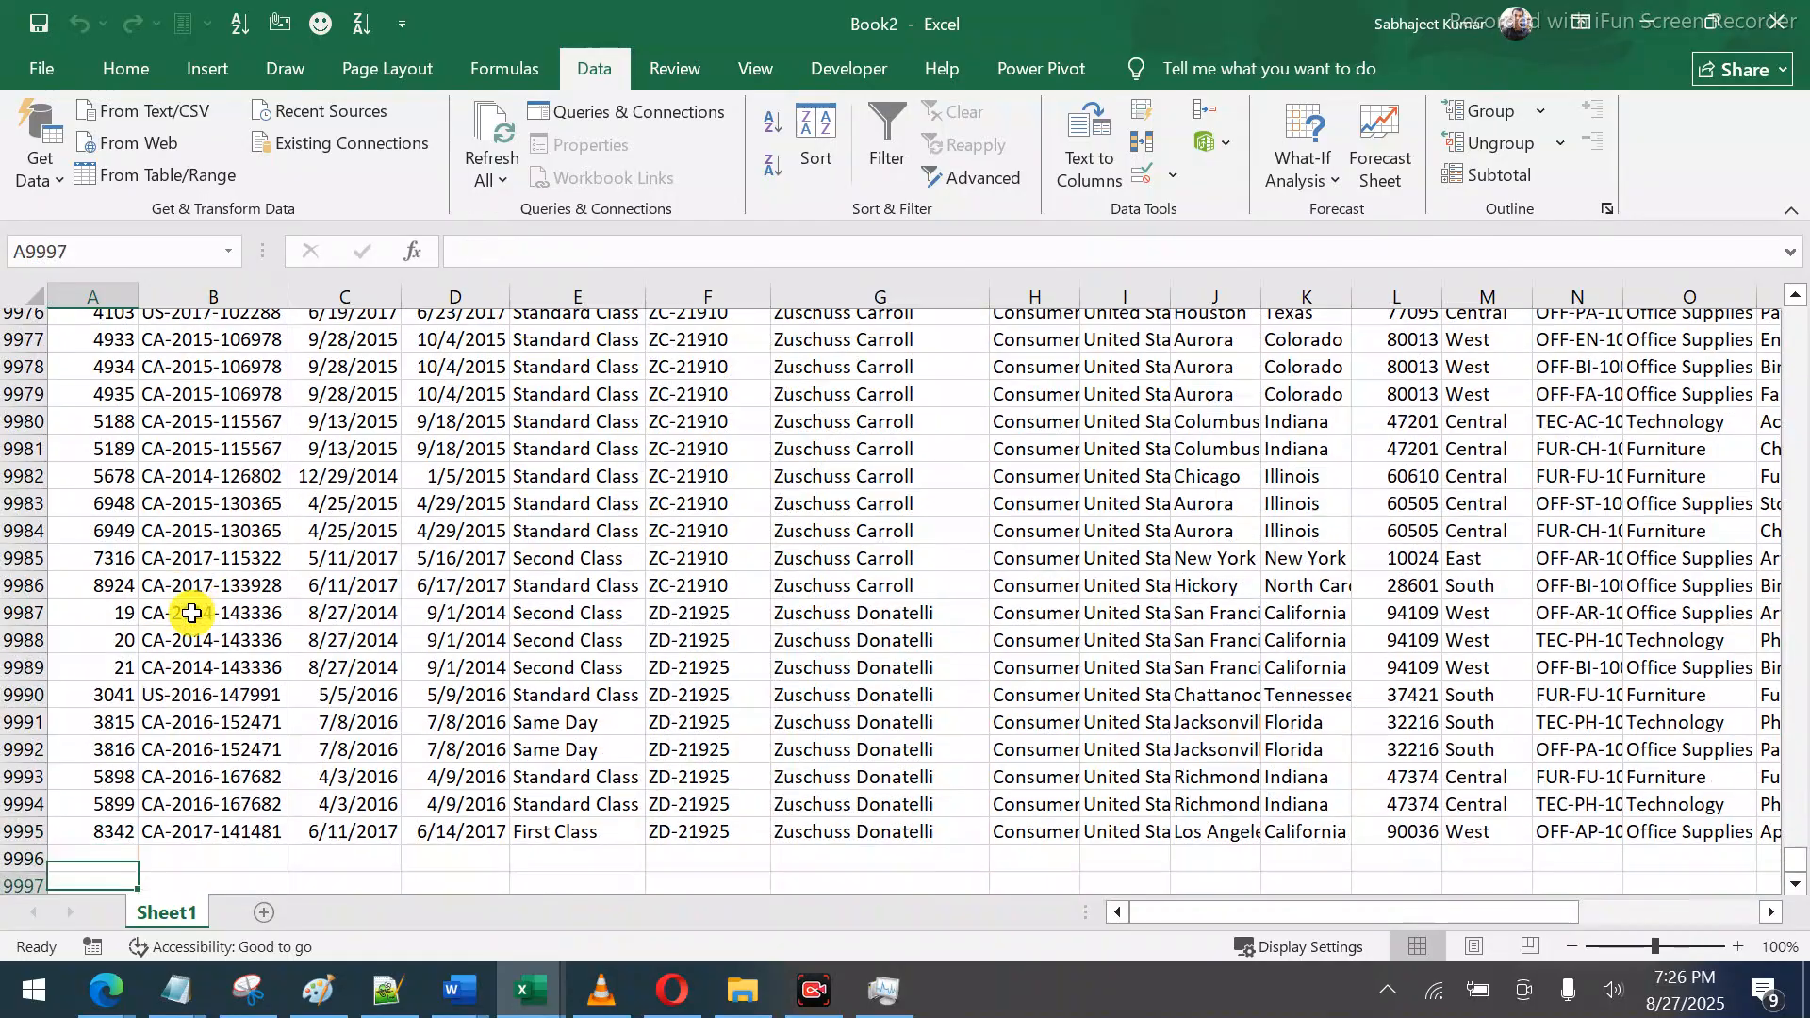
key("Down")
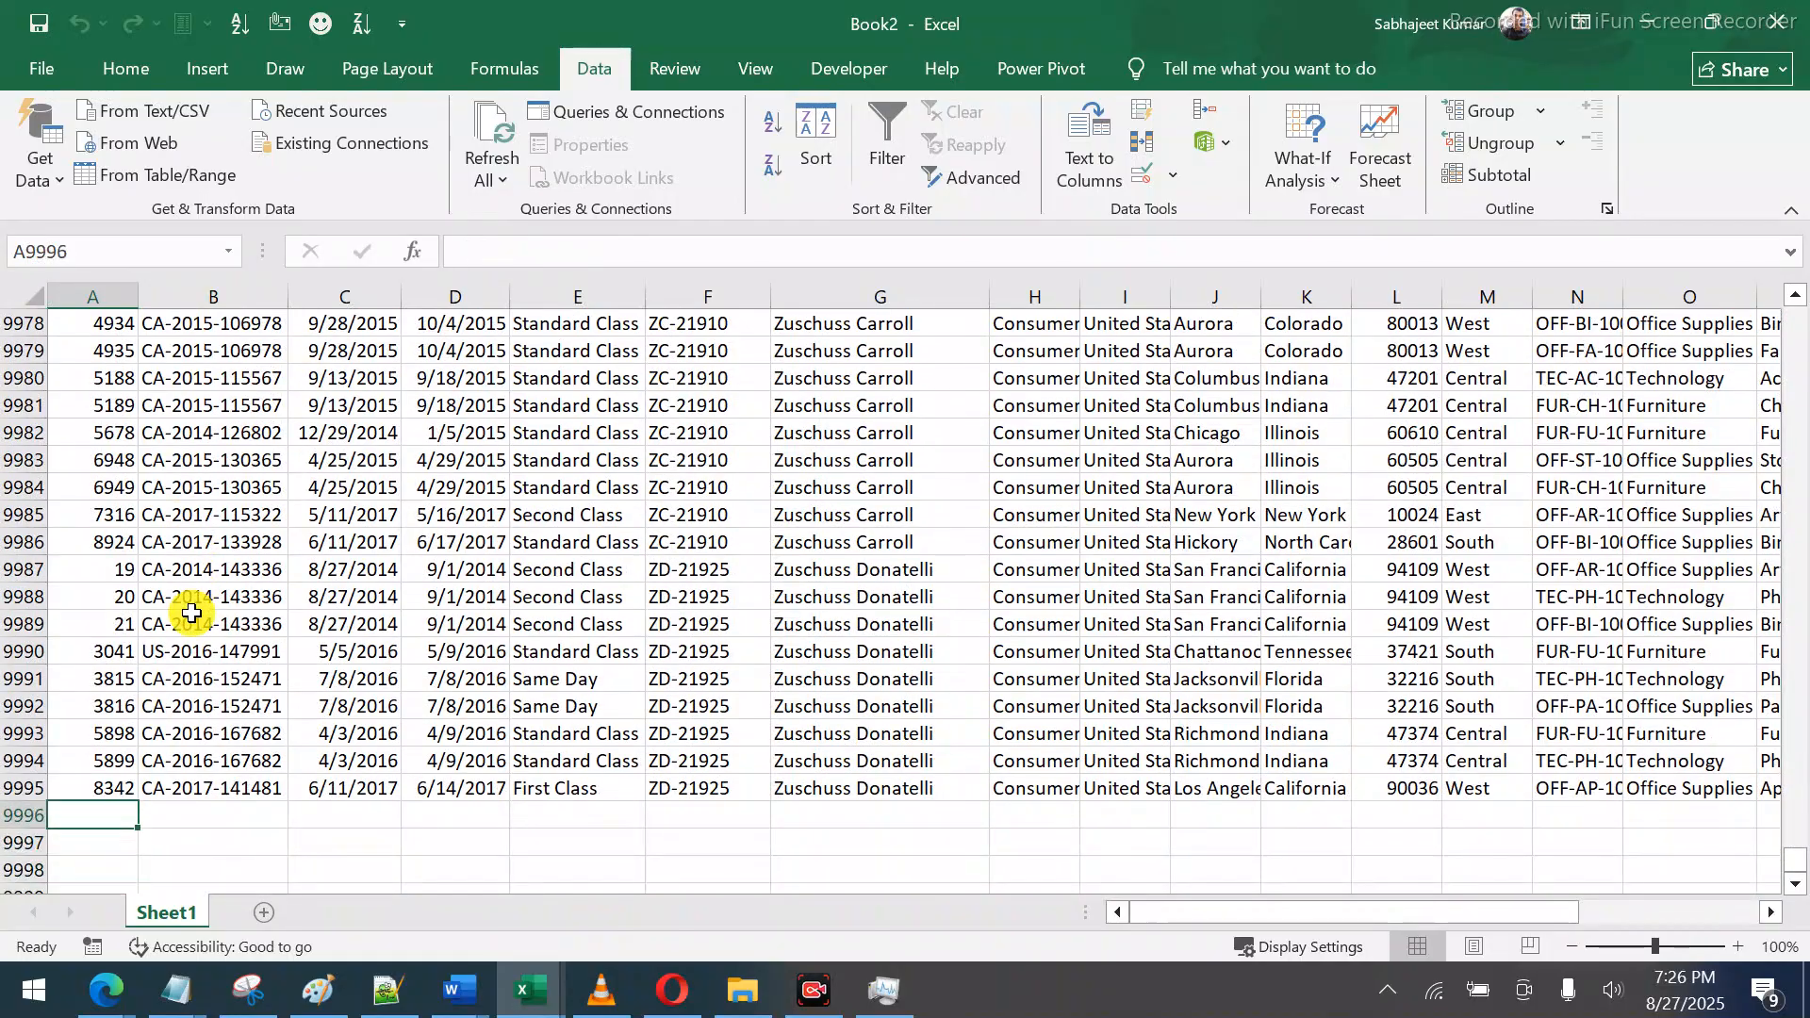
Go through the empty cells of row 9996 from column B to F, checking which header each column belongs to
left_click(161, 813)
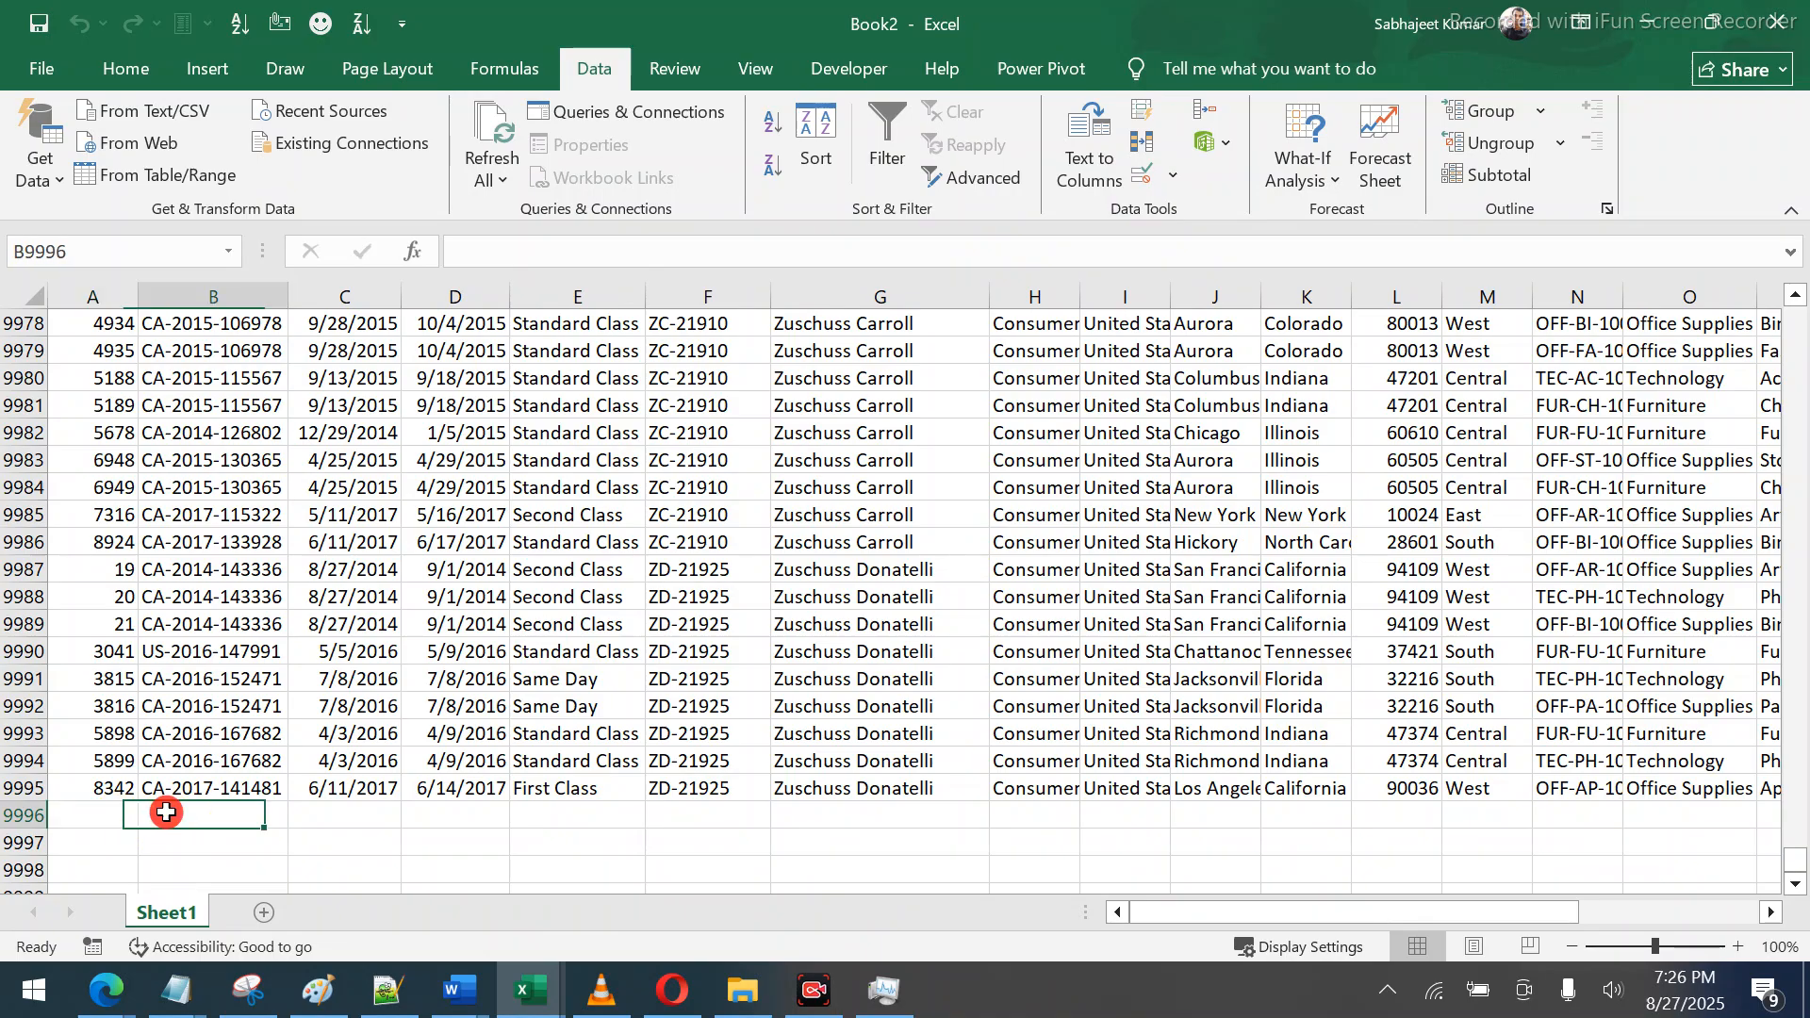
left_click(327, 813)
left_click(447, 815)
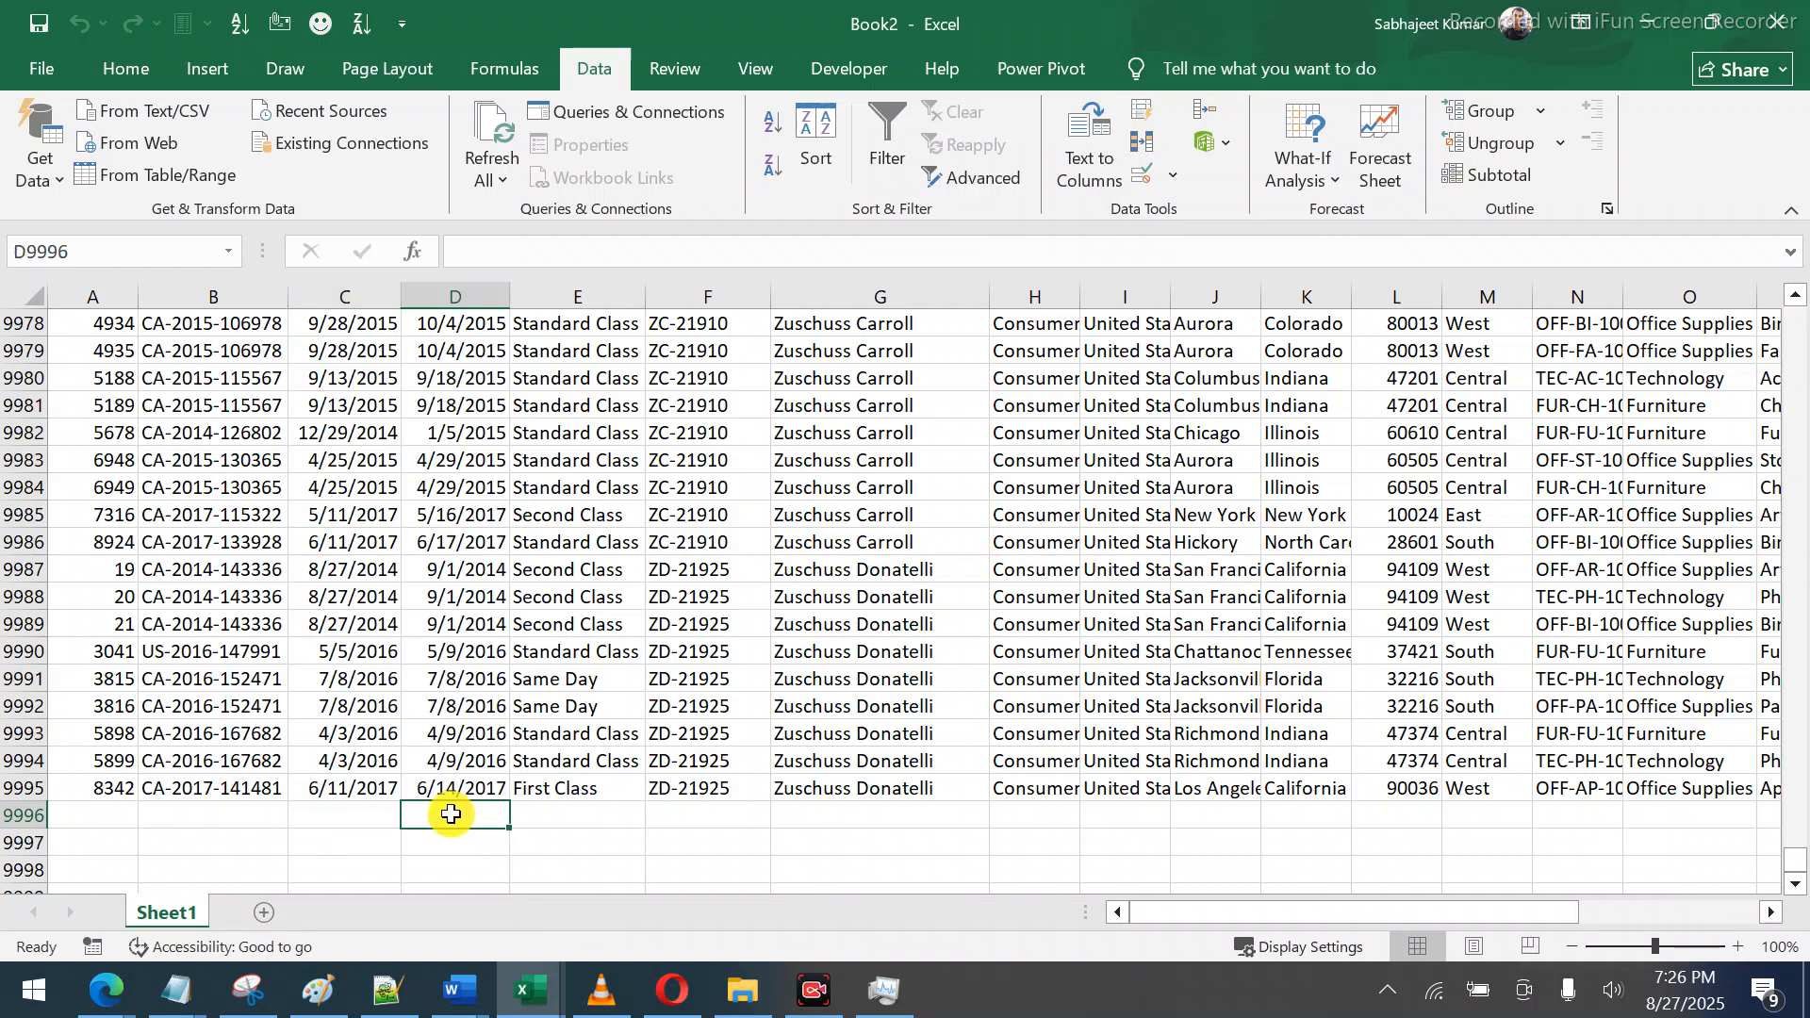
left_click(548, 816)
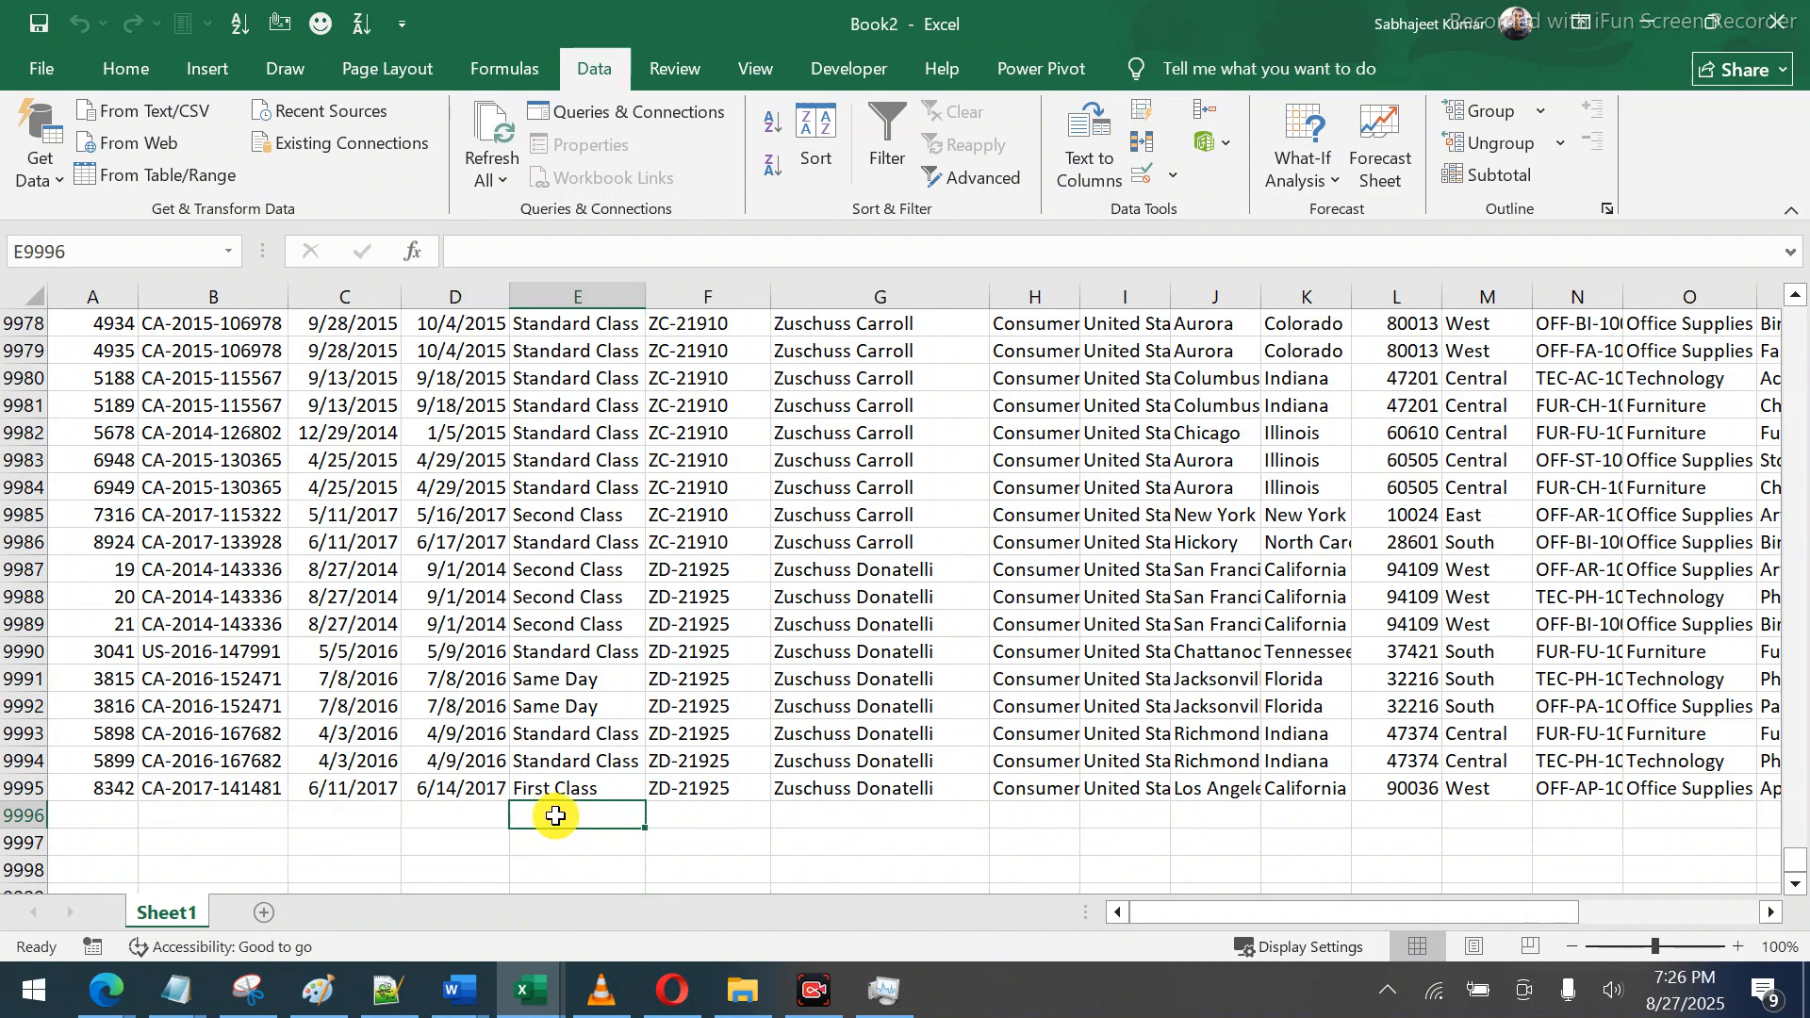
left_click(668, 808)
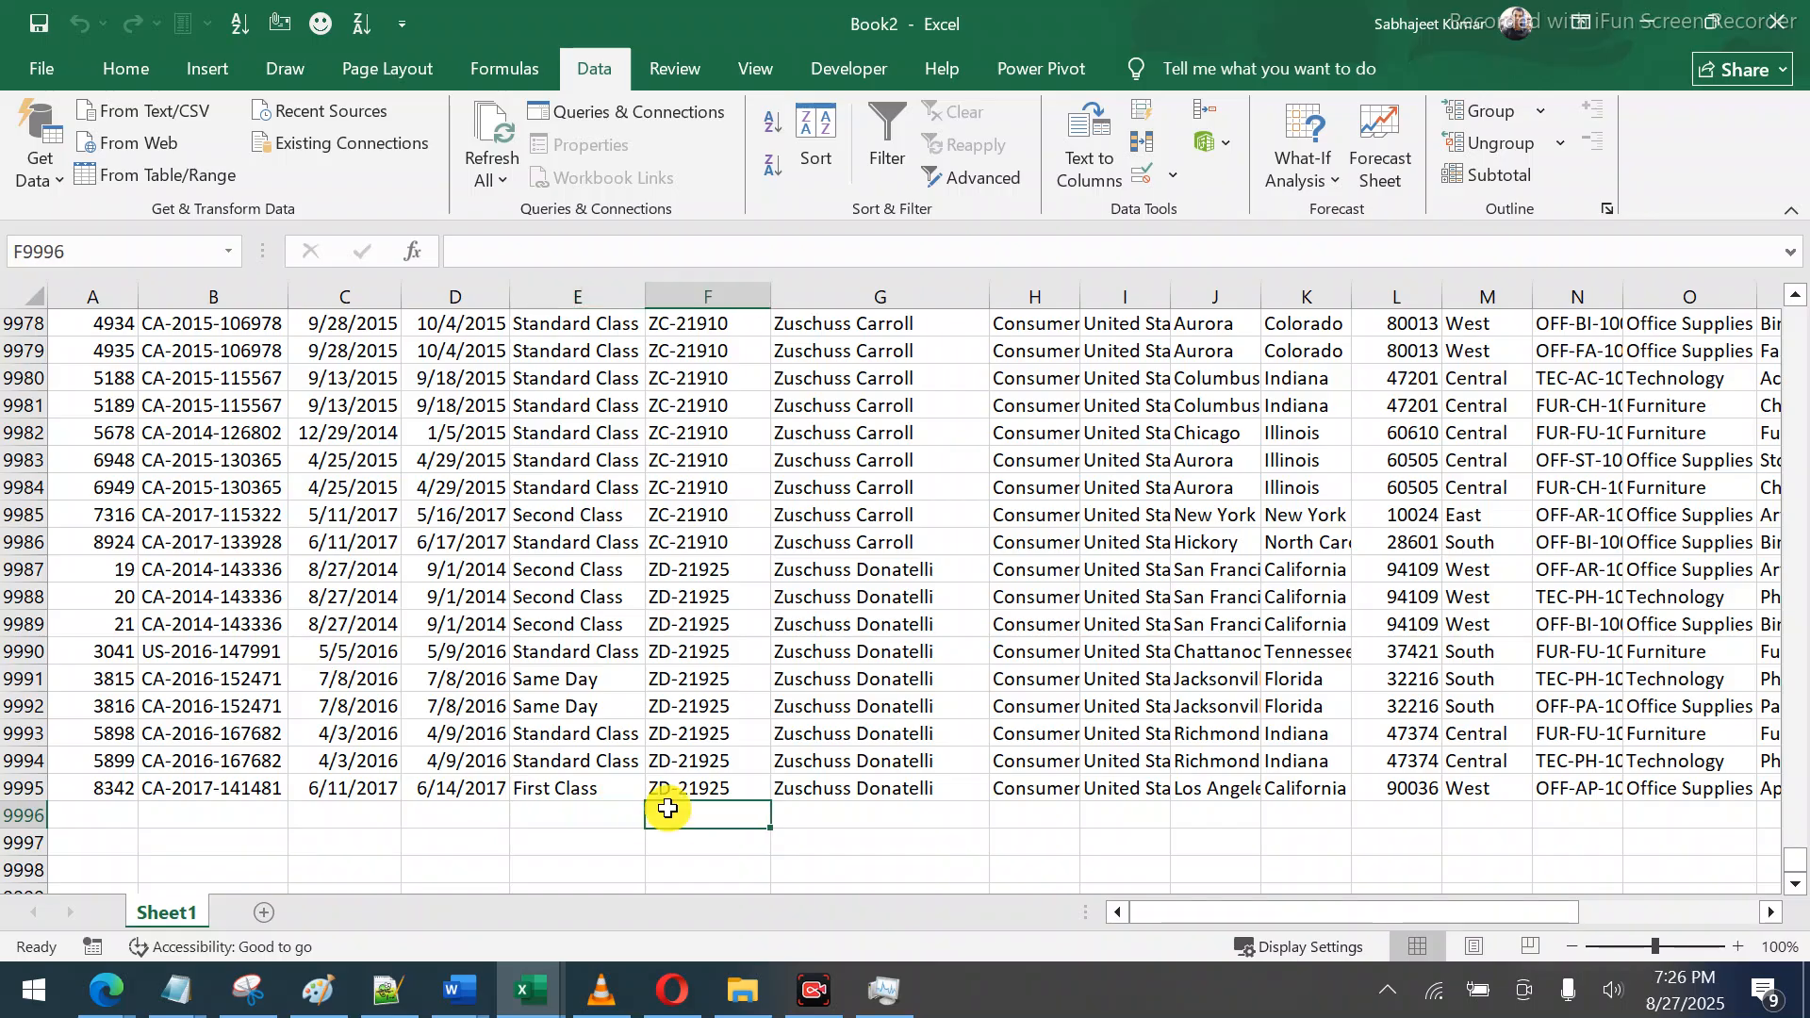
left_click_drag(667, 808, 679, 743)
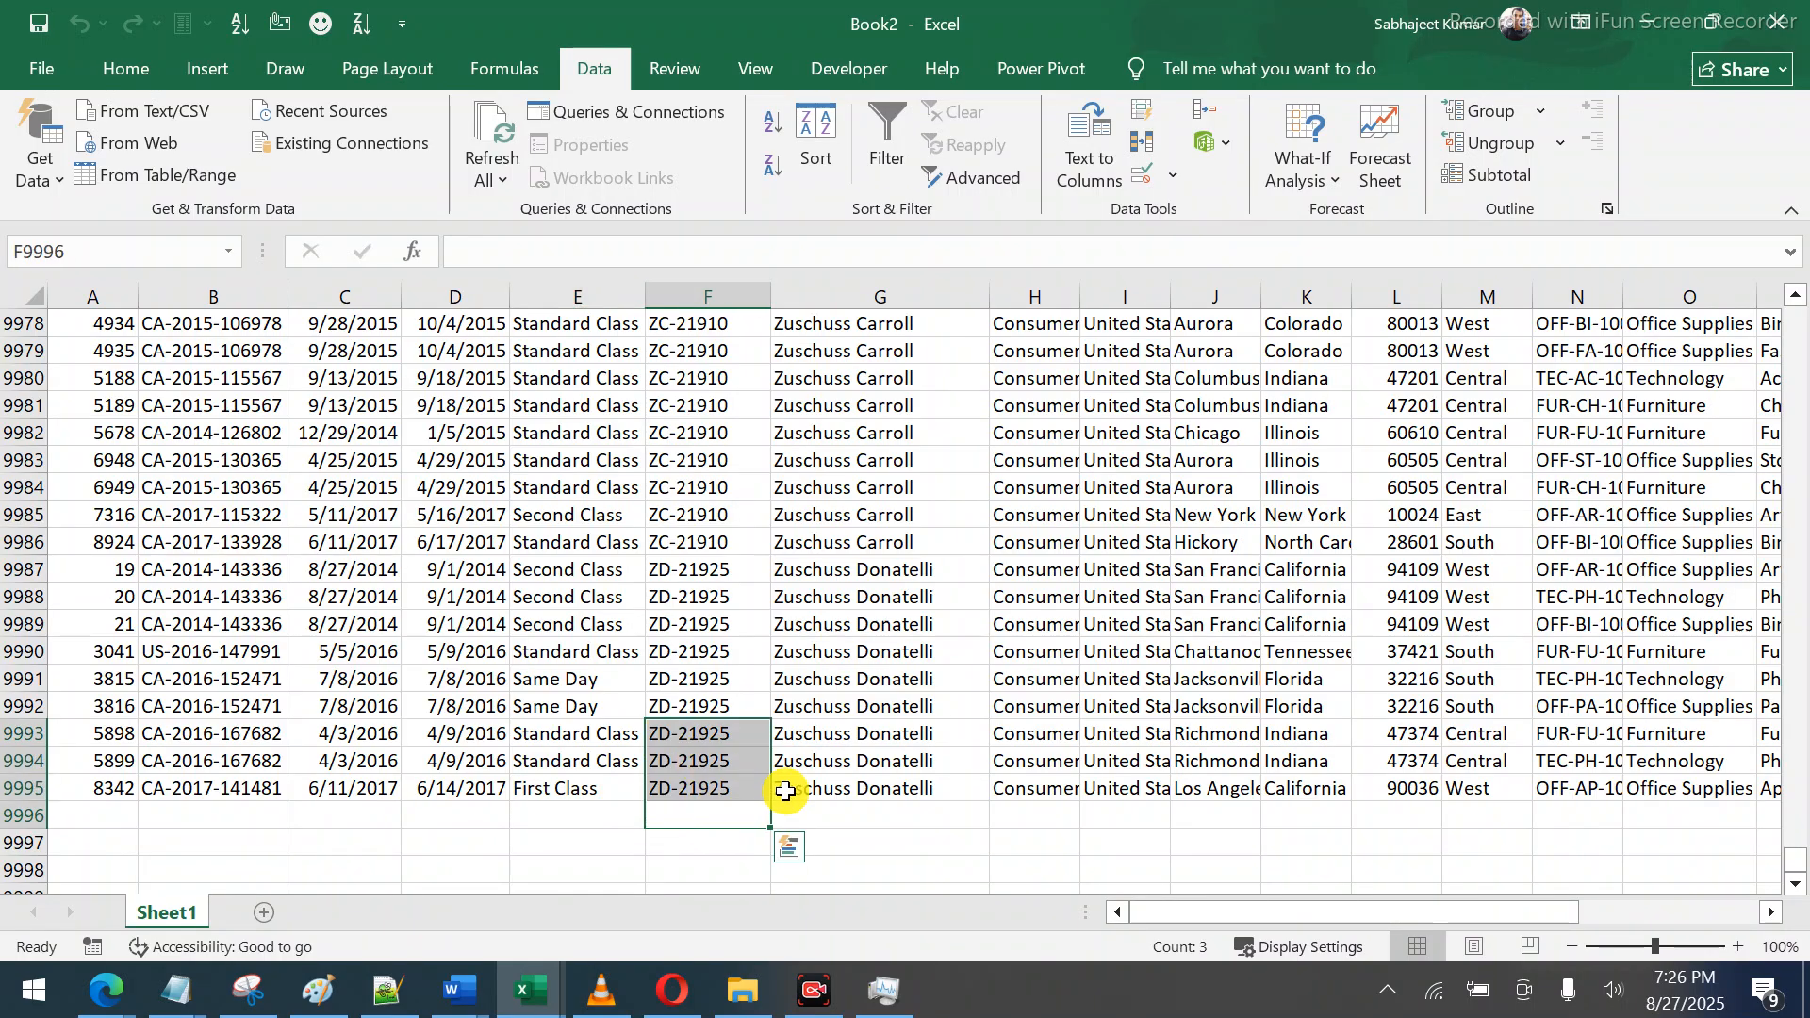
Widen the Segment column H so its entries have more room, and select the empty cell D9996
left_click_drag(1079, 299, 1127, 302)
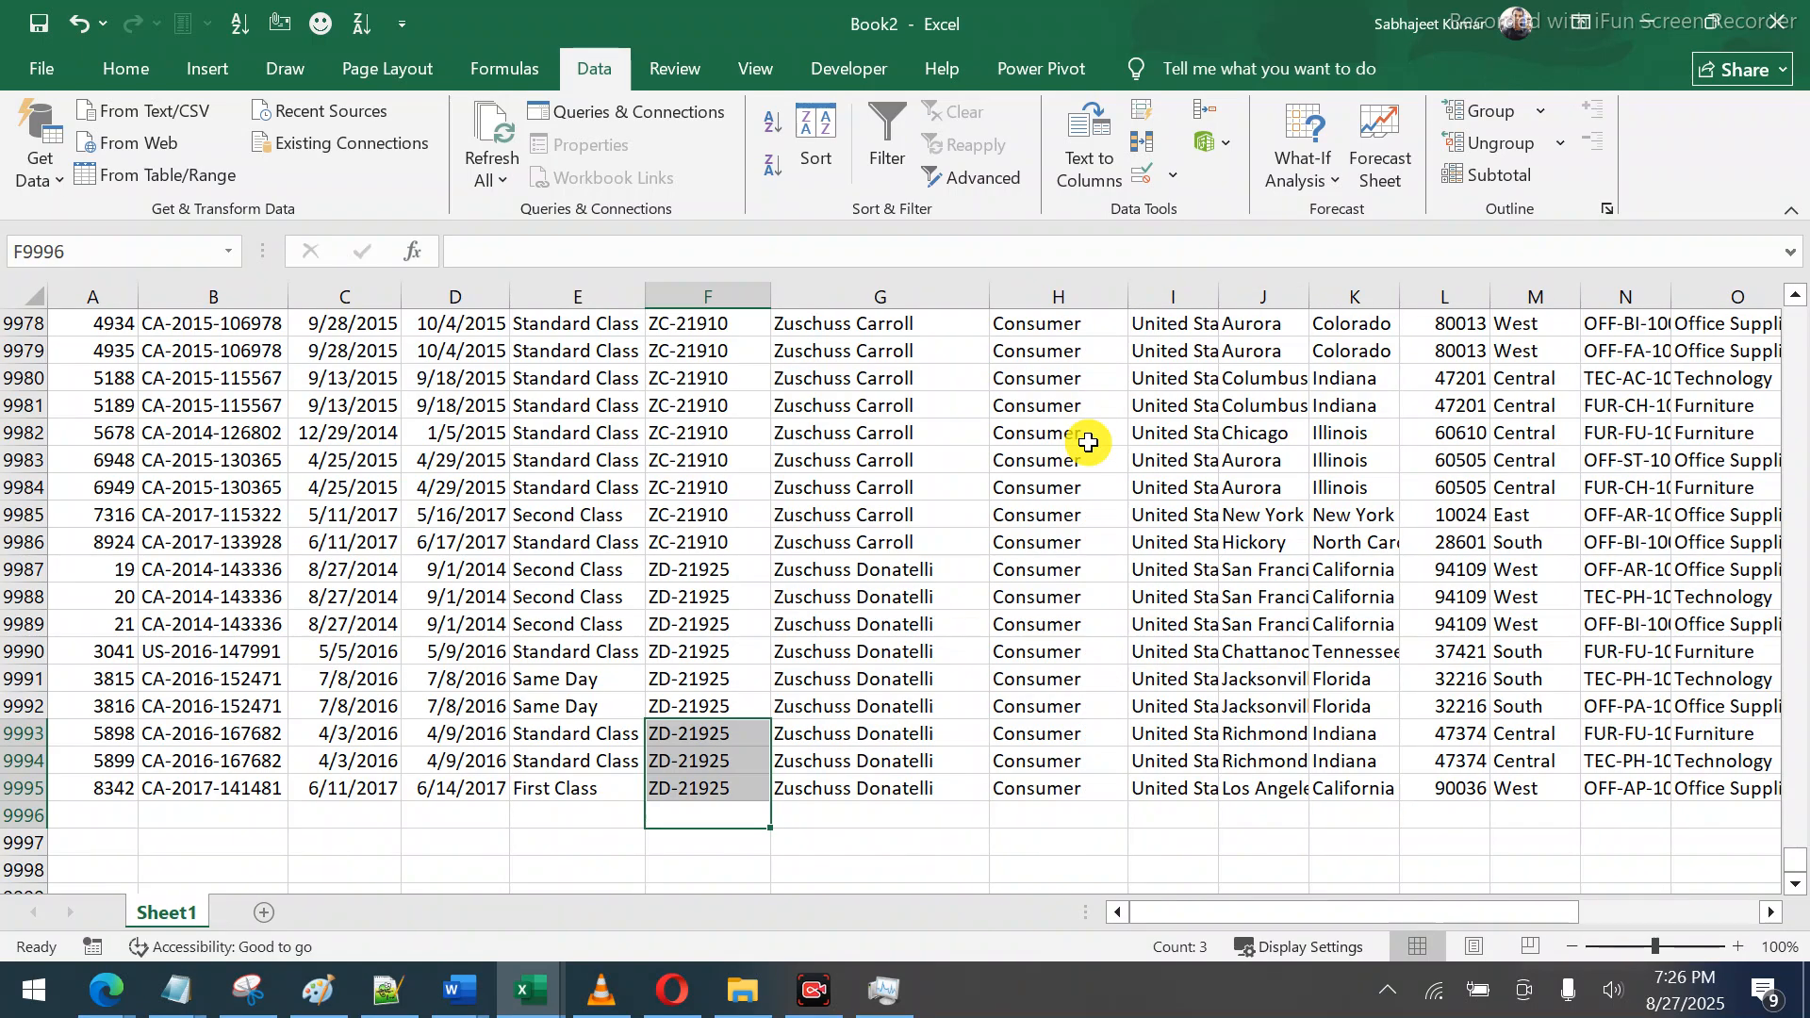
left_click(541, 489)
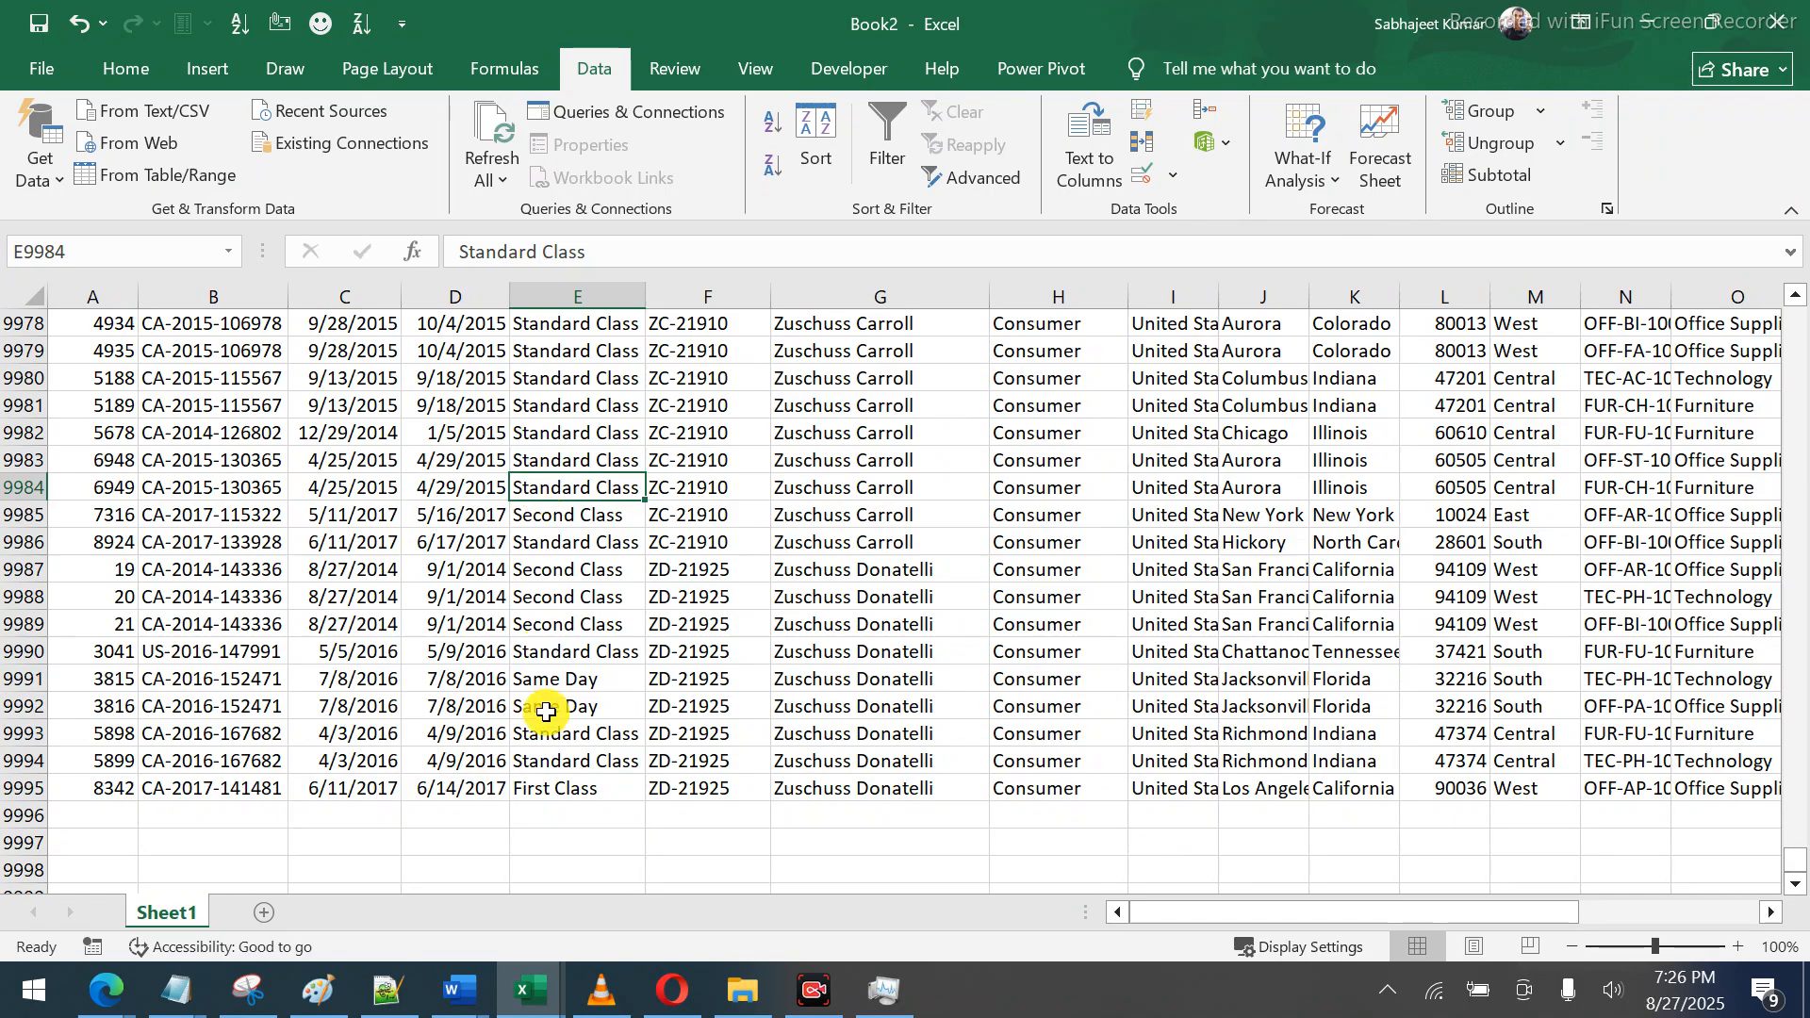
left_click(447, 811)
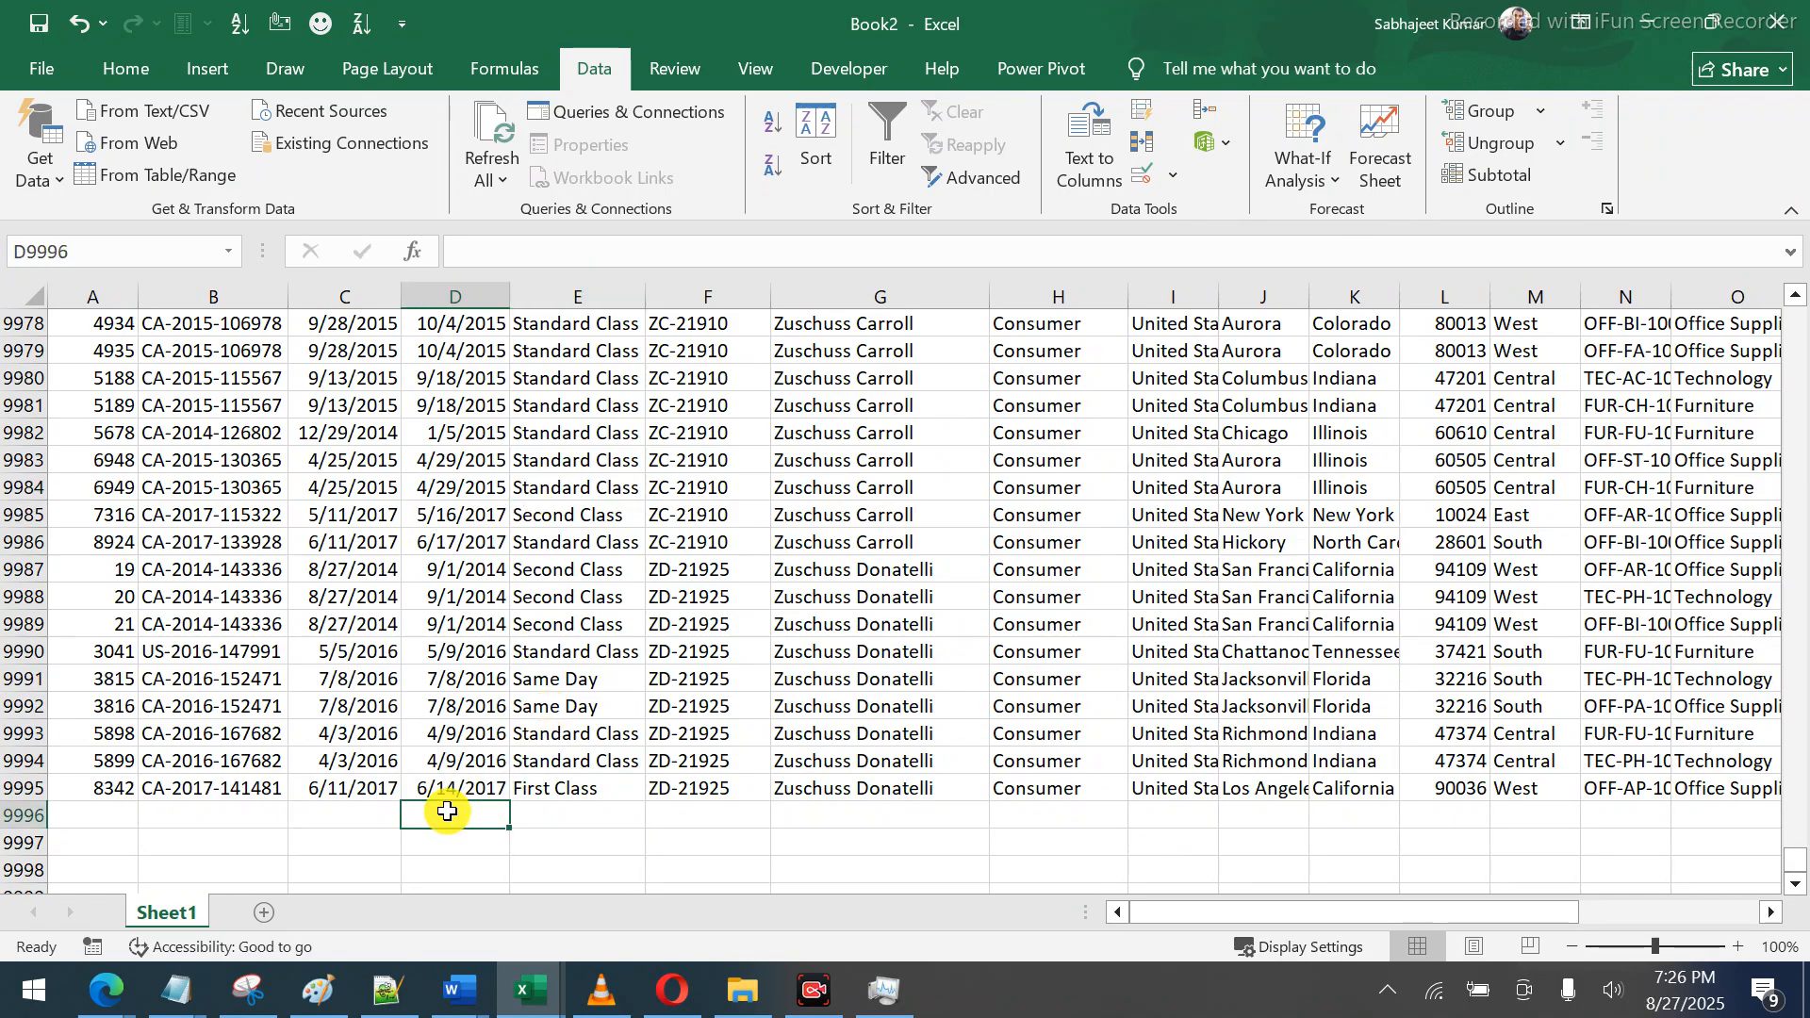
Jump between the top and the last rows of the Ship Date column D to check whether the headers stay in view
key("ctrl+Up")
key("ctrl+Up")
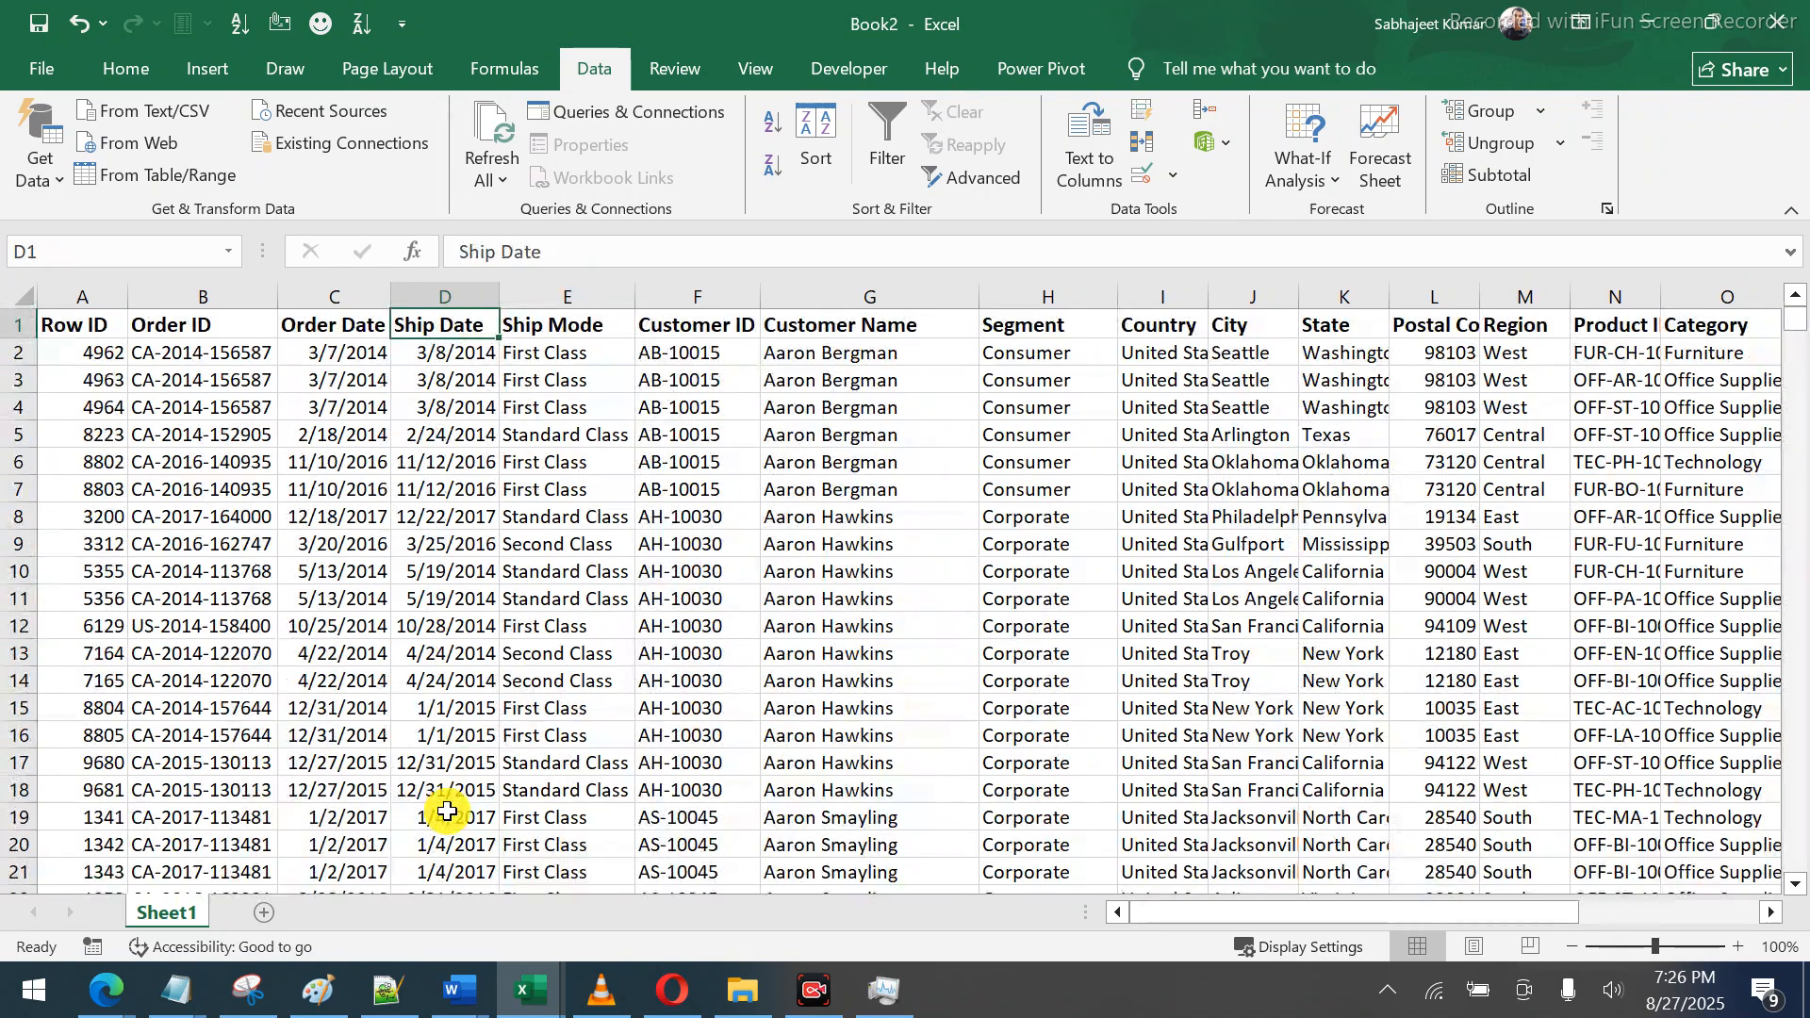
key("Down")
key("ctrl+Down")
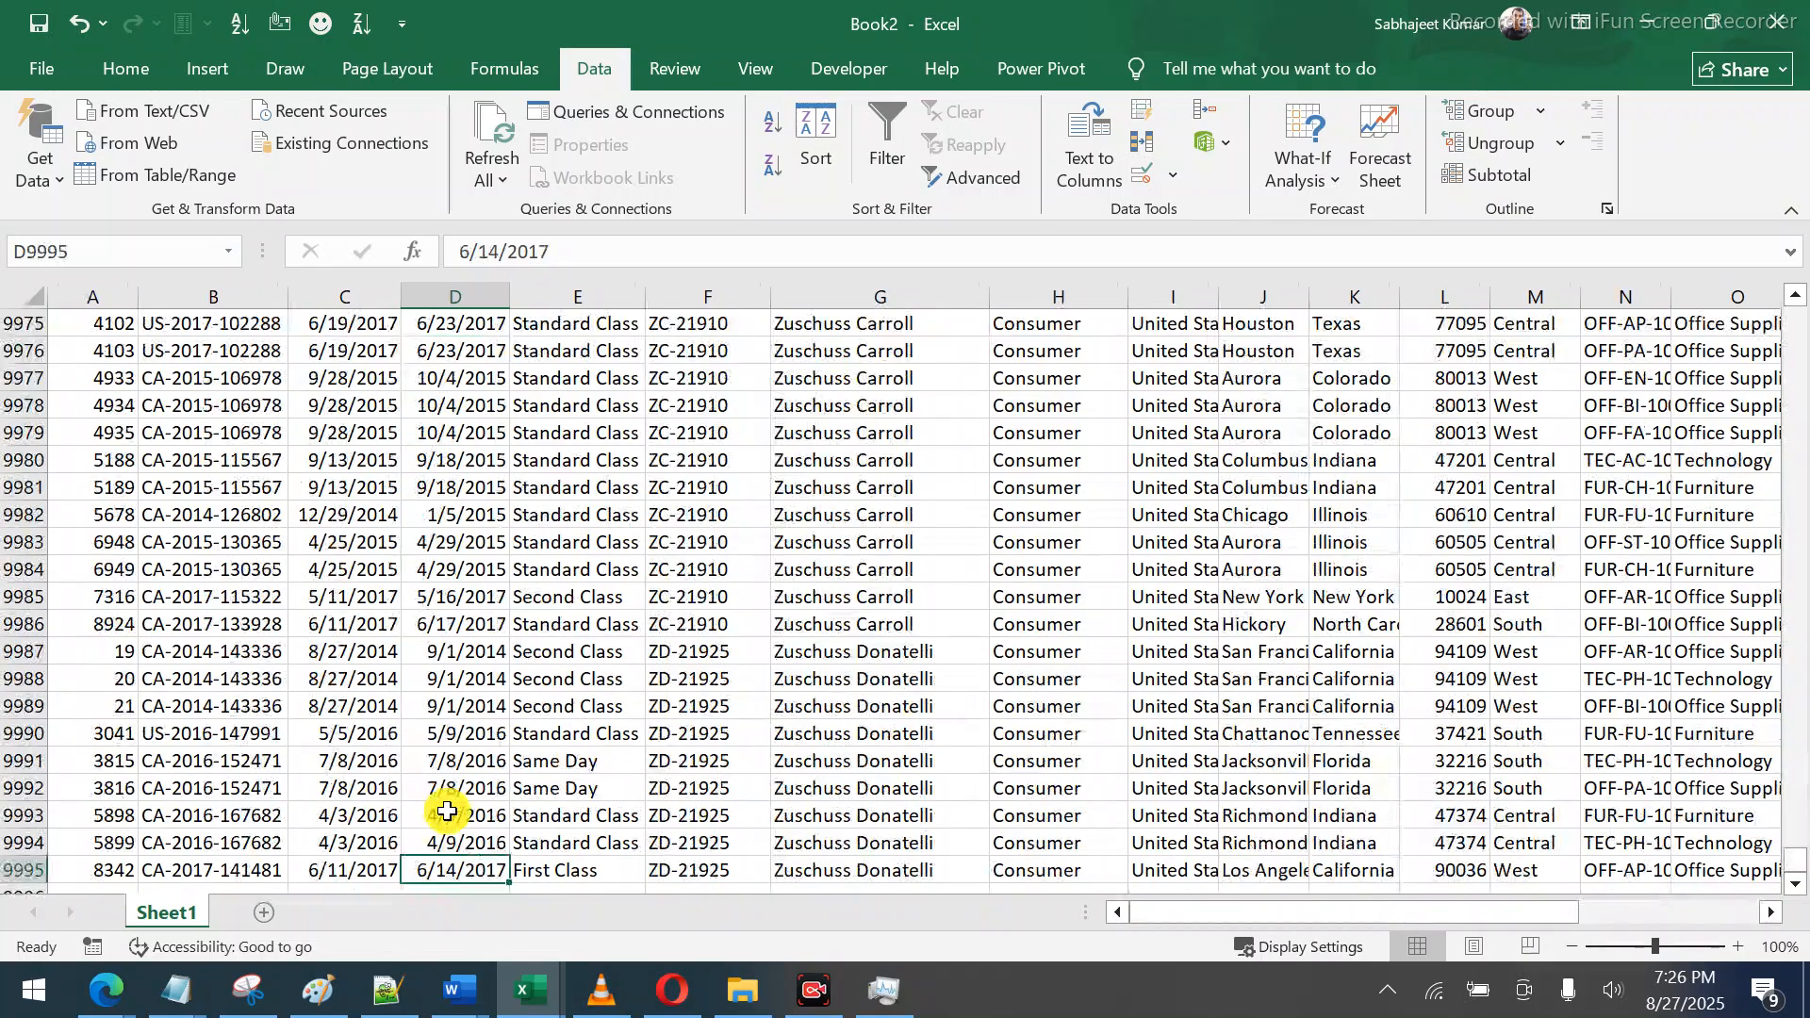
key("Down")
key("Down")
key("Down")
key("Up")
key("Up")
key("Up")
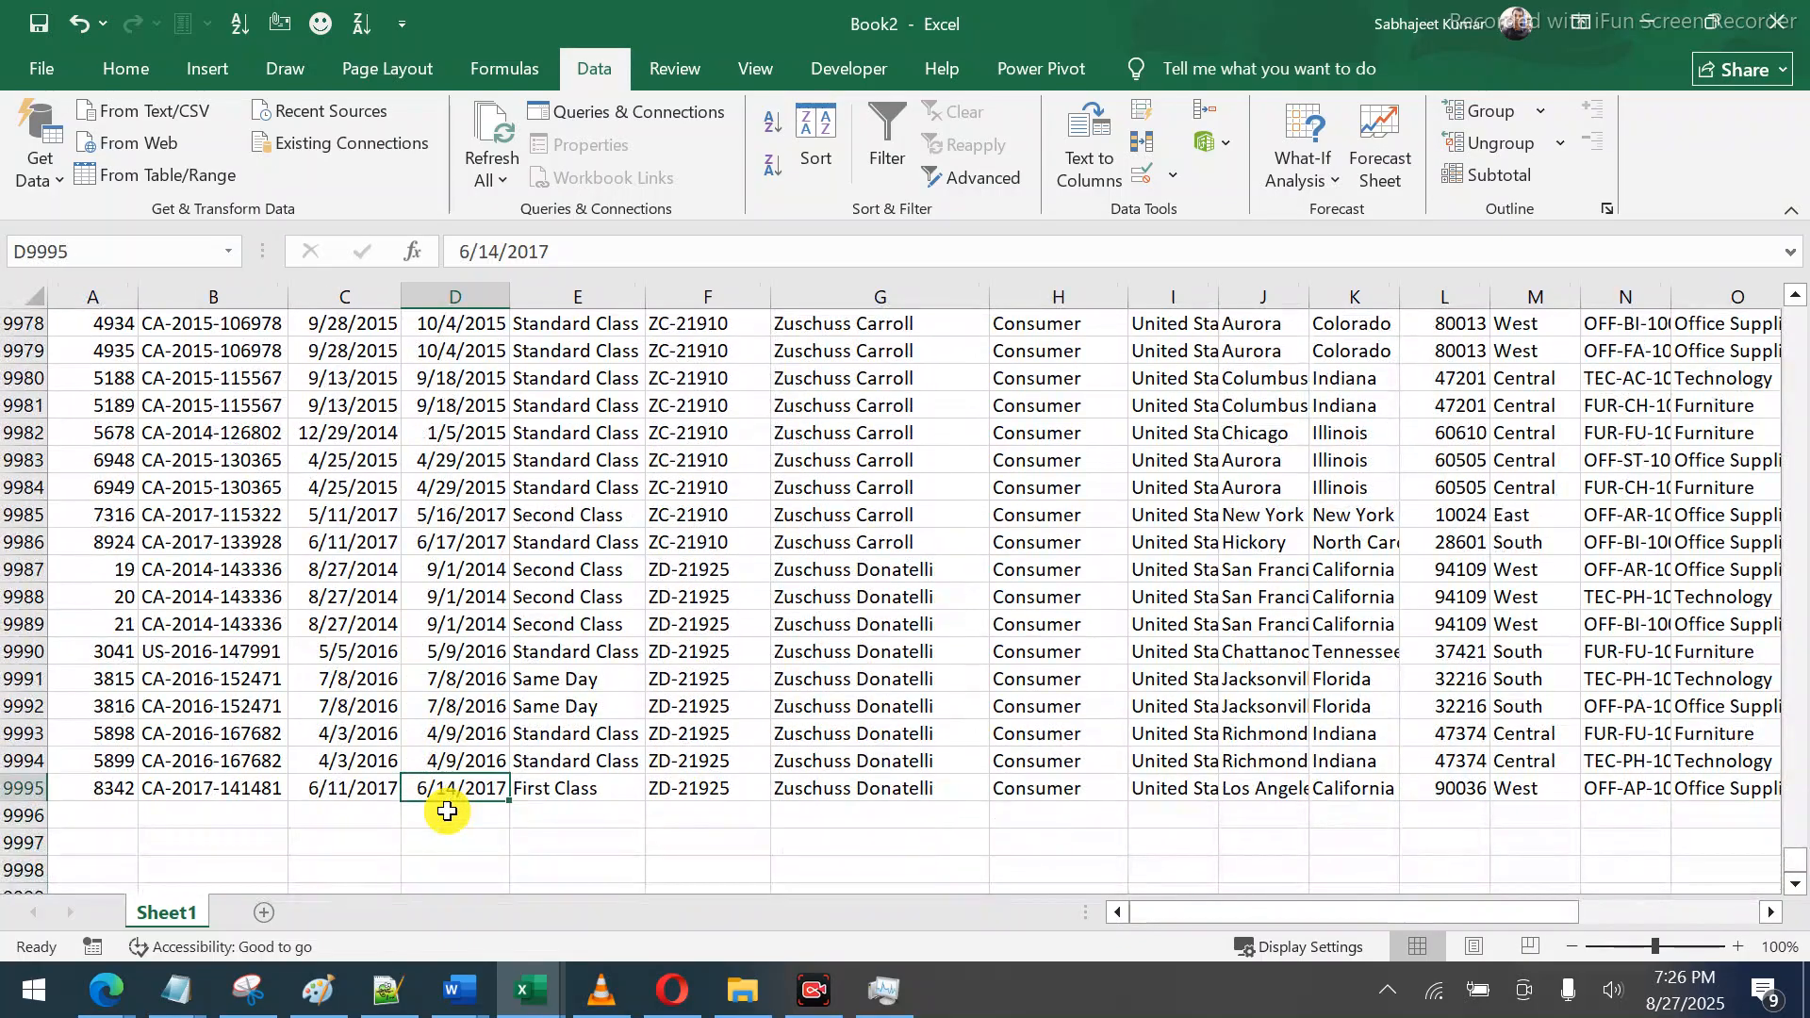
key("ctrl+Up")
key("Down")
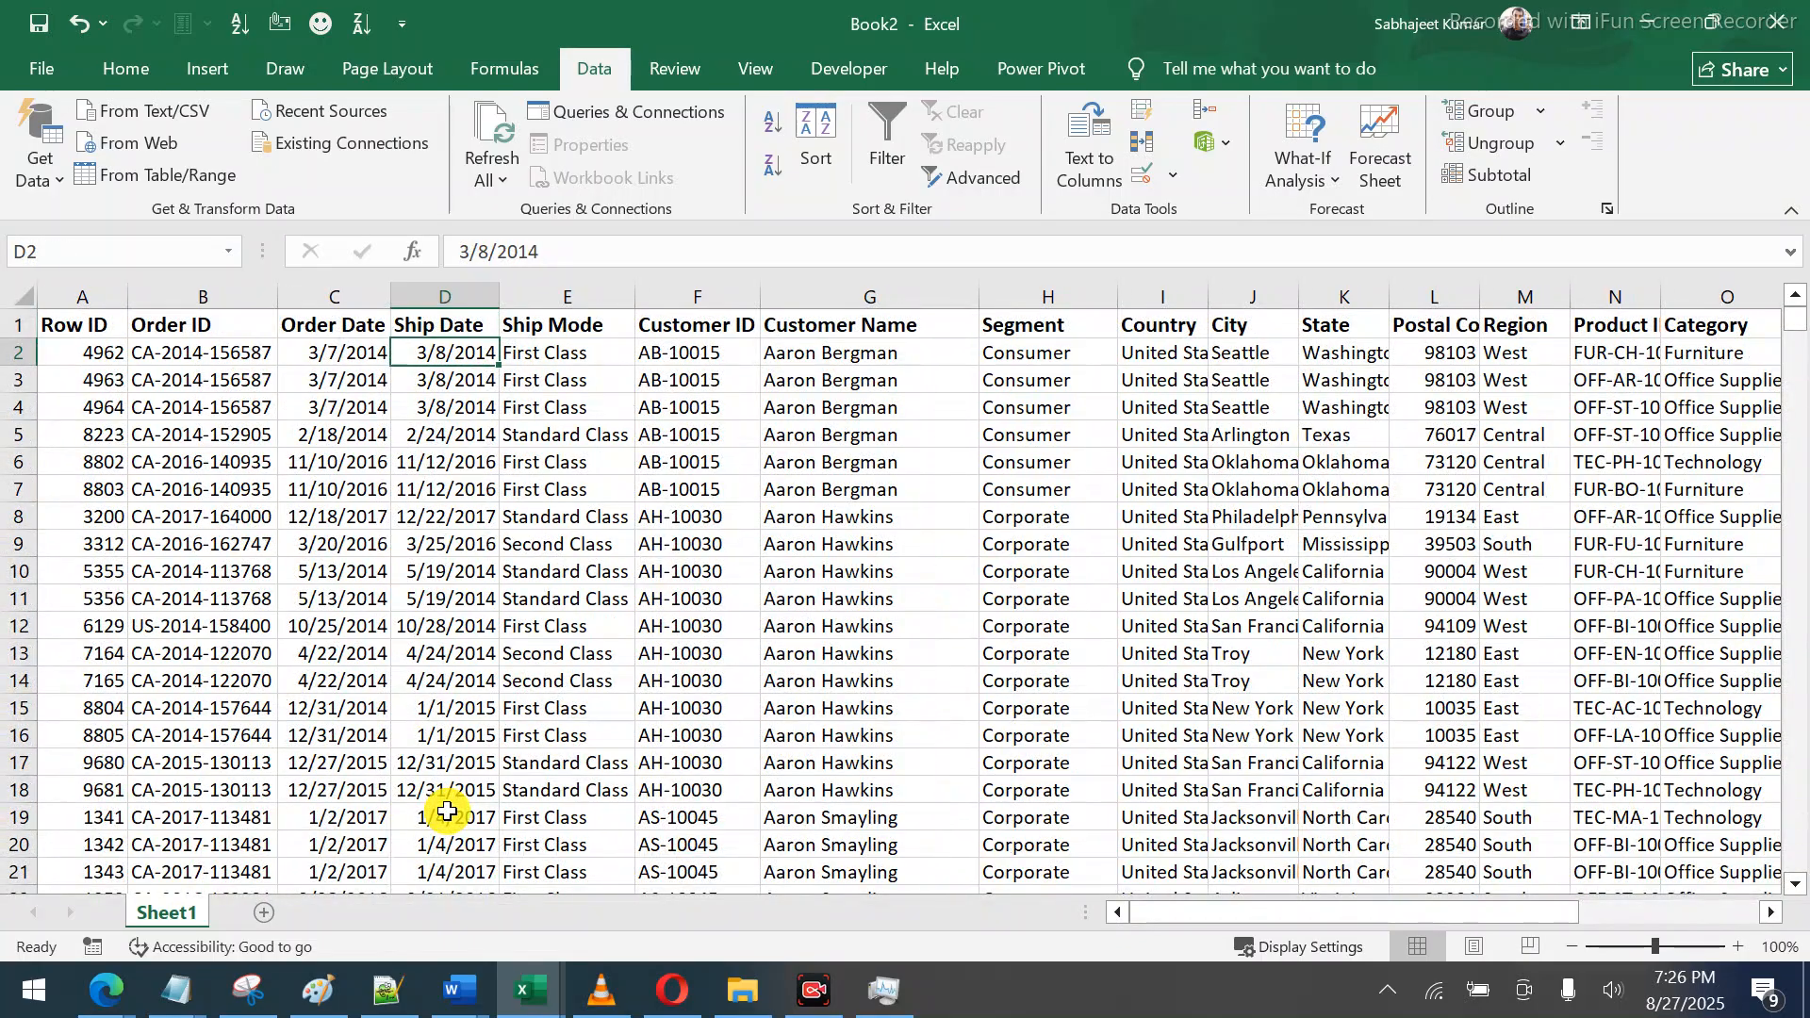
Select the Row ID header in A1 and freeze the top row of the sheet
key("Left")
key("Left")
key("Left")
key("Up")
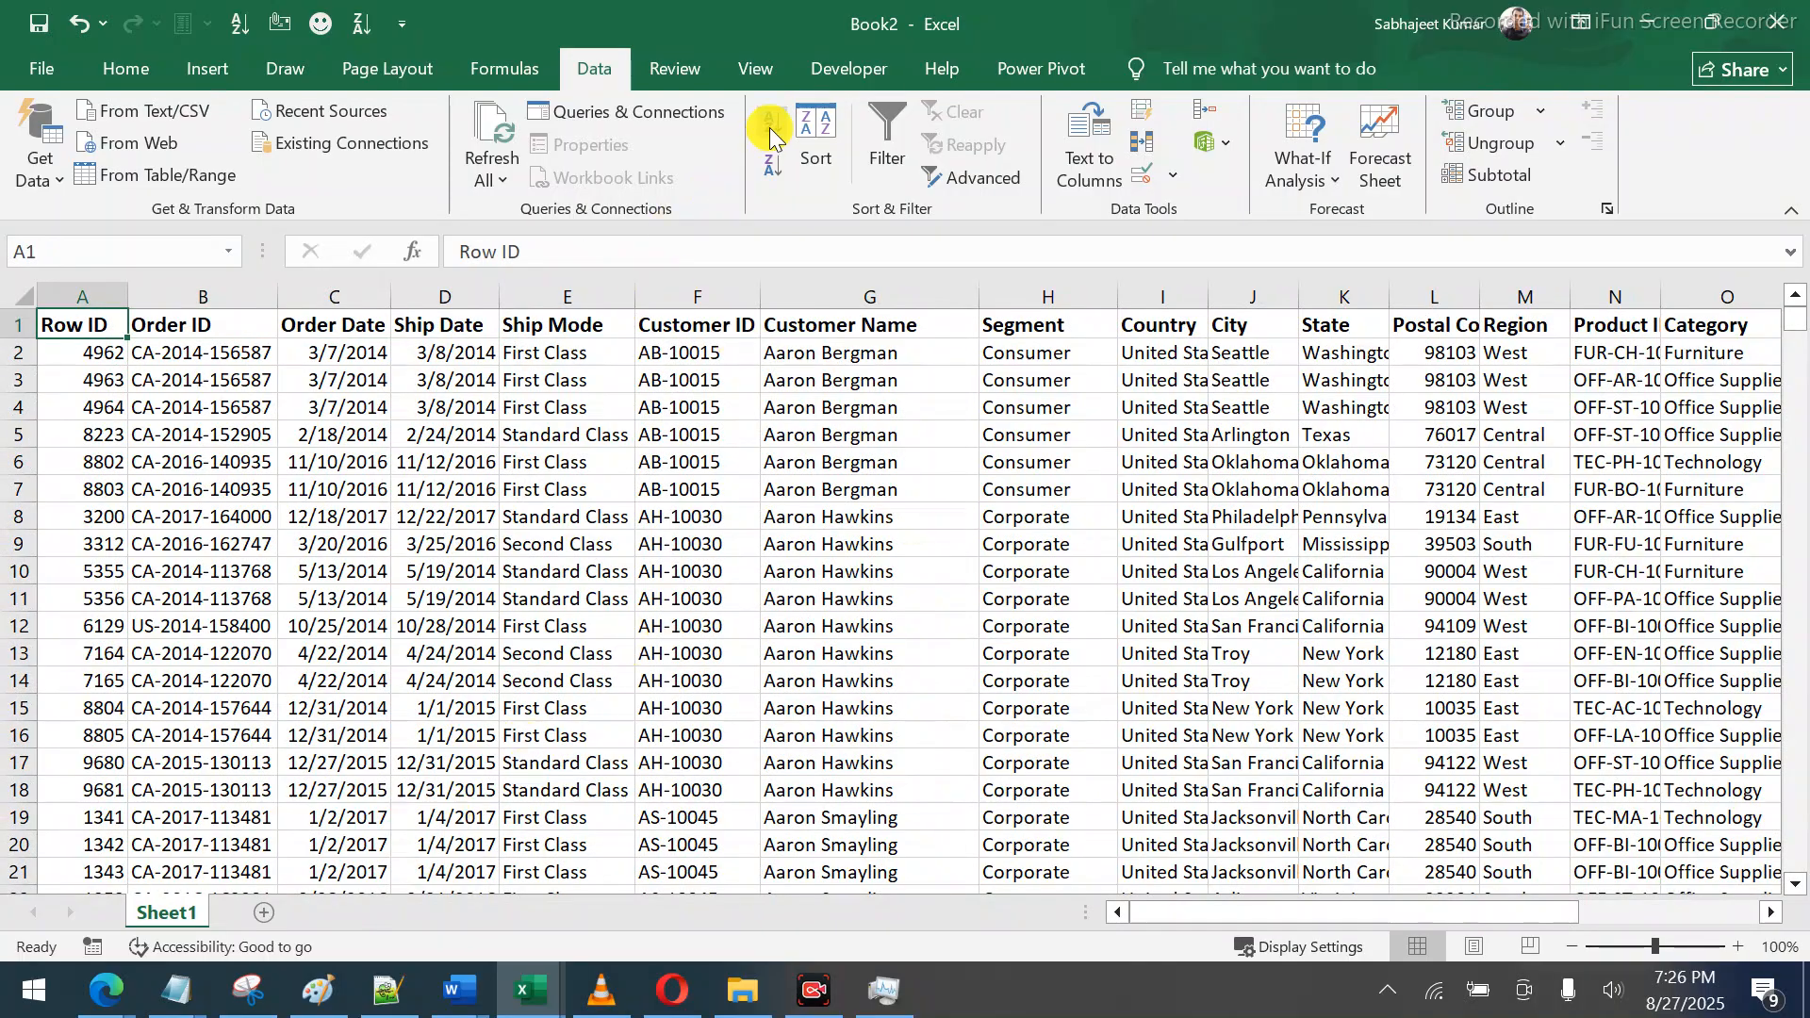
left_click(779, 64)
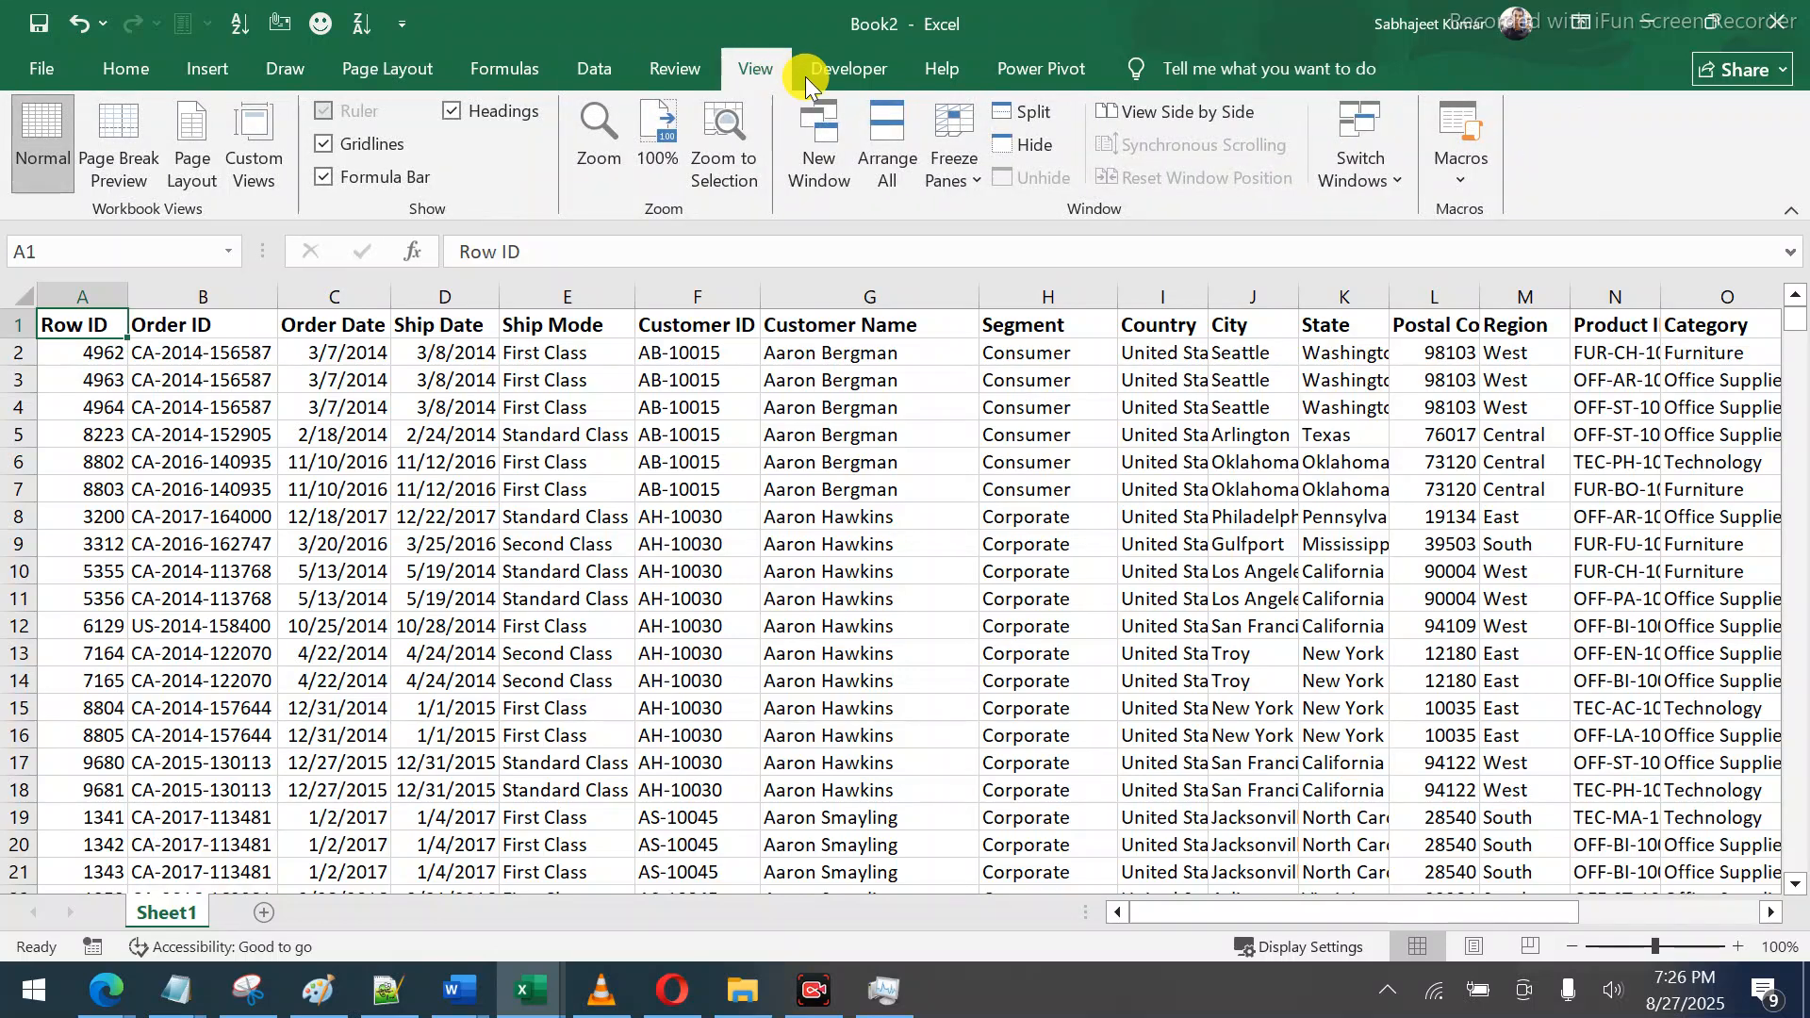
left_click(975, 185)
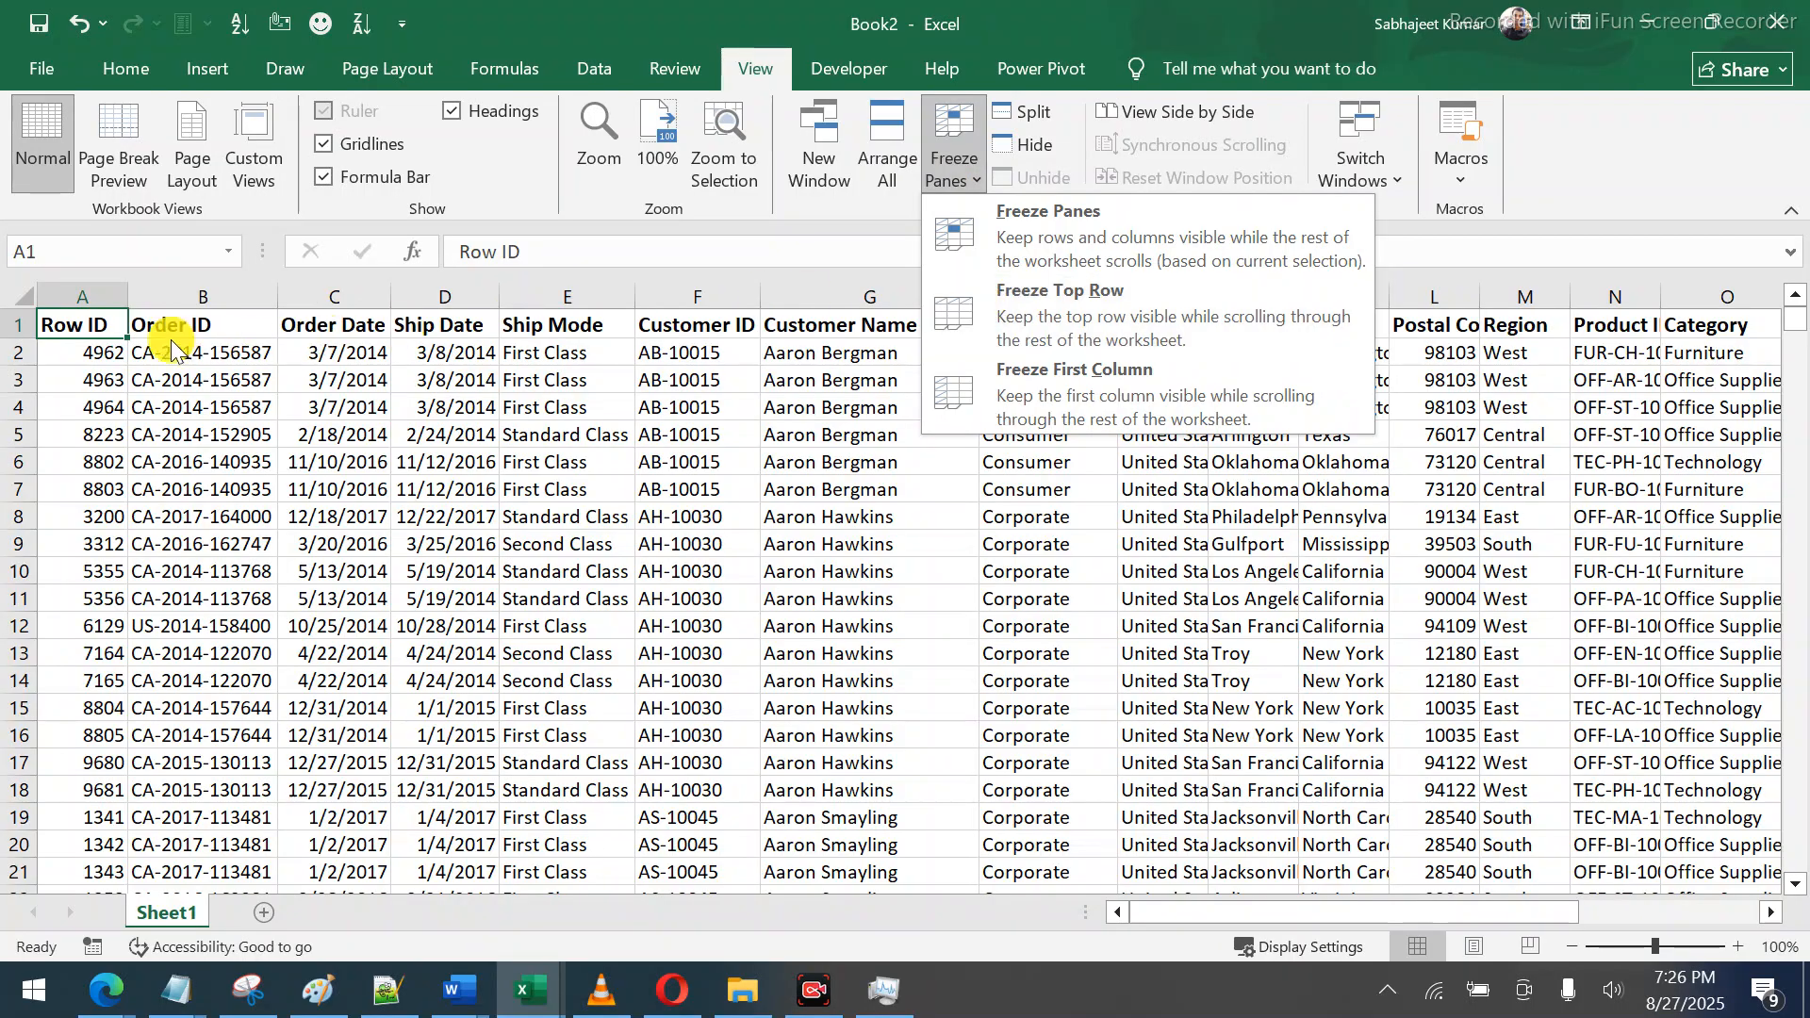
left_click(108, 338)
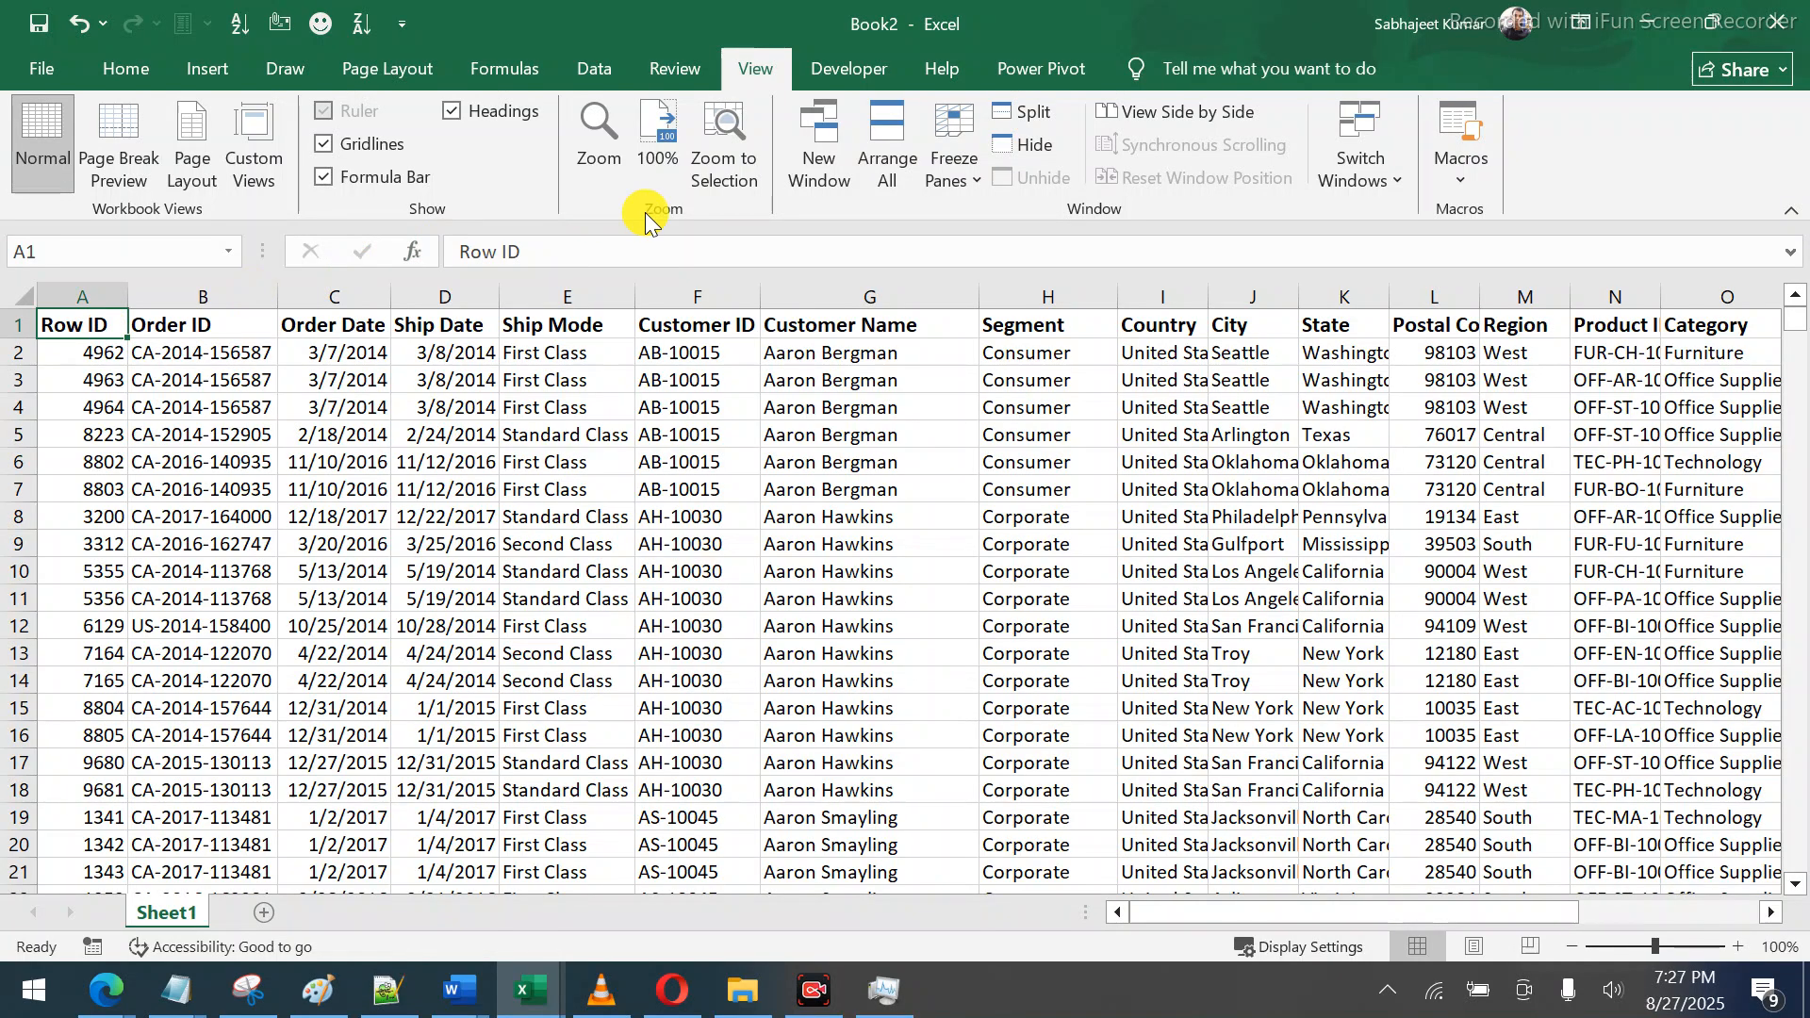
left_click(79, 388)
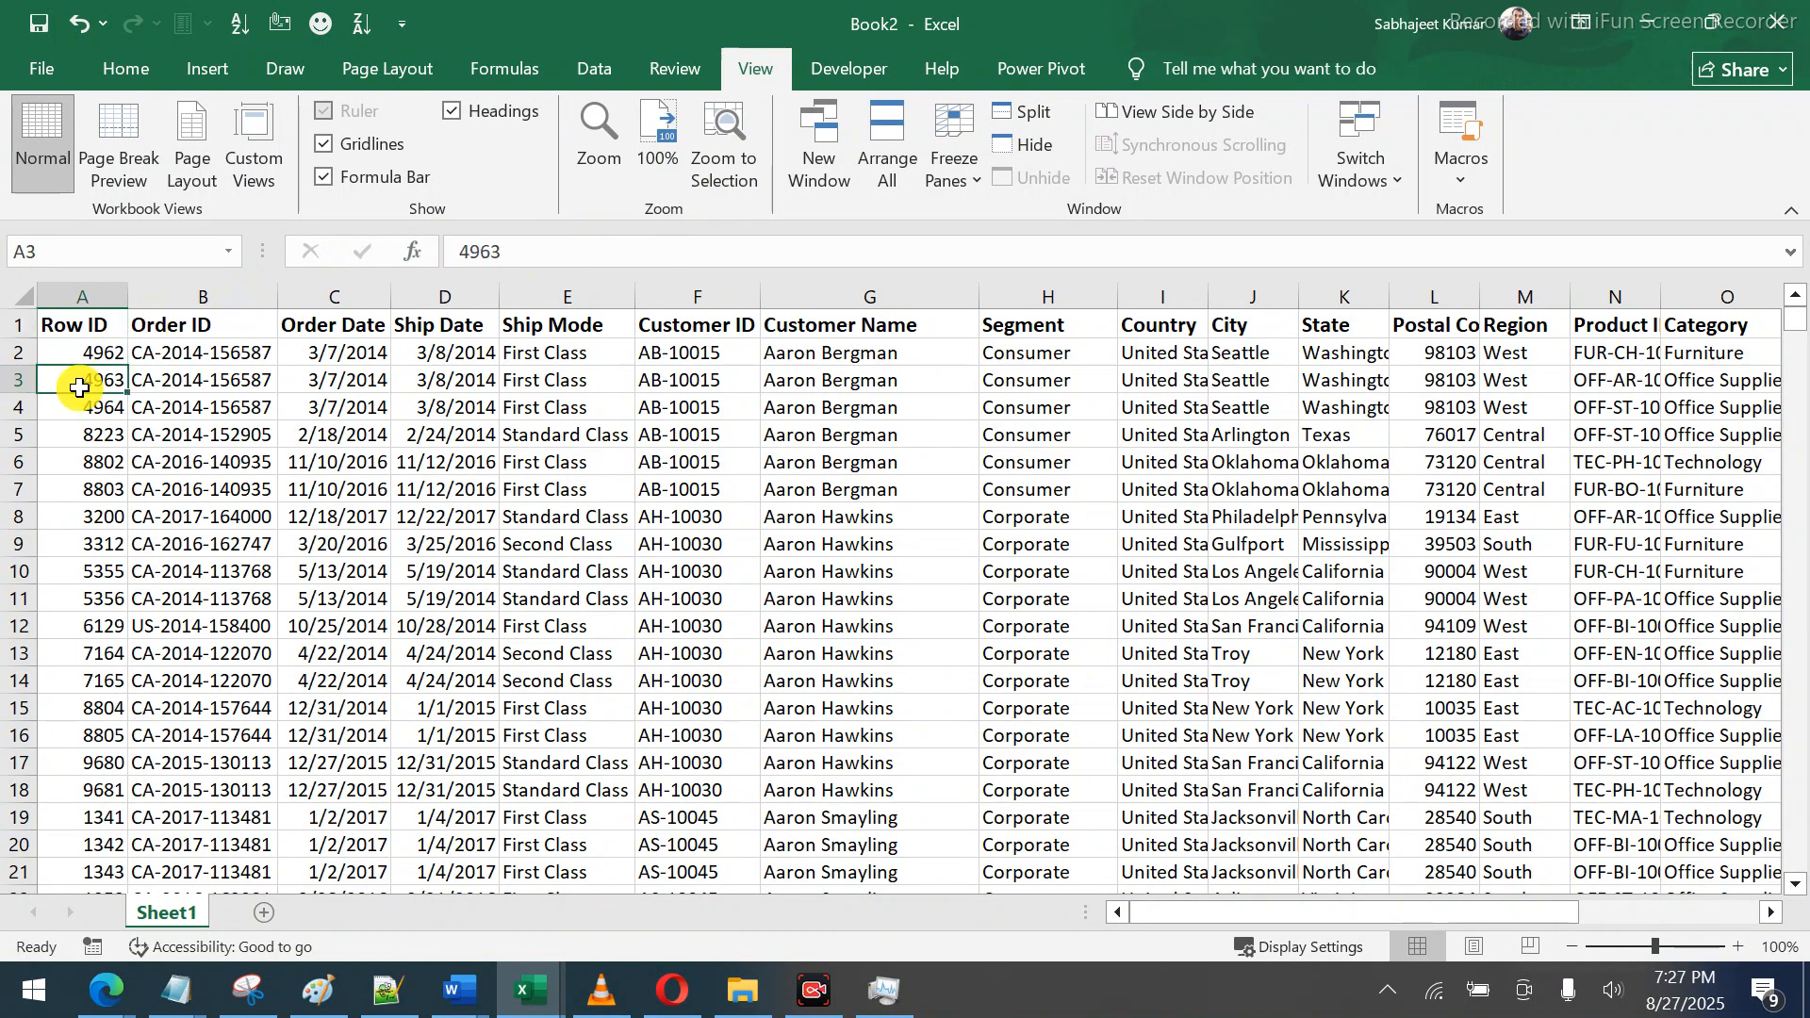
left_click(72, 332)
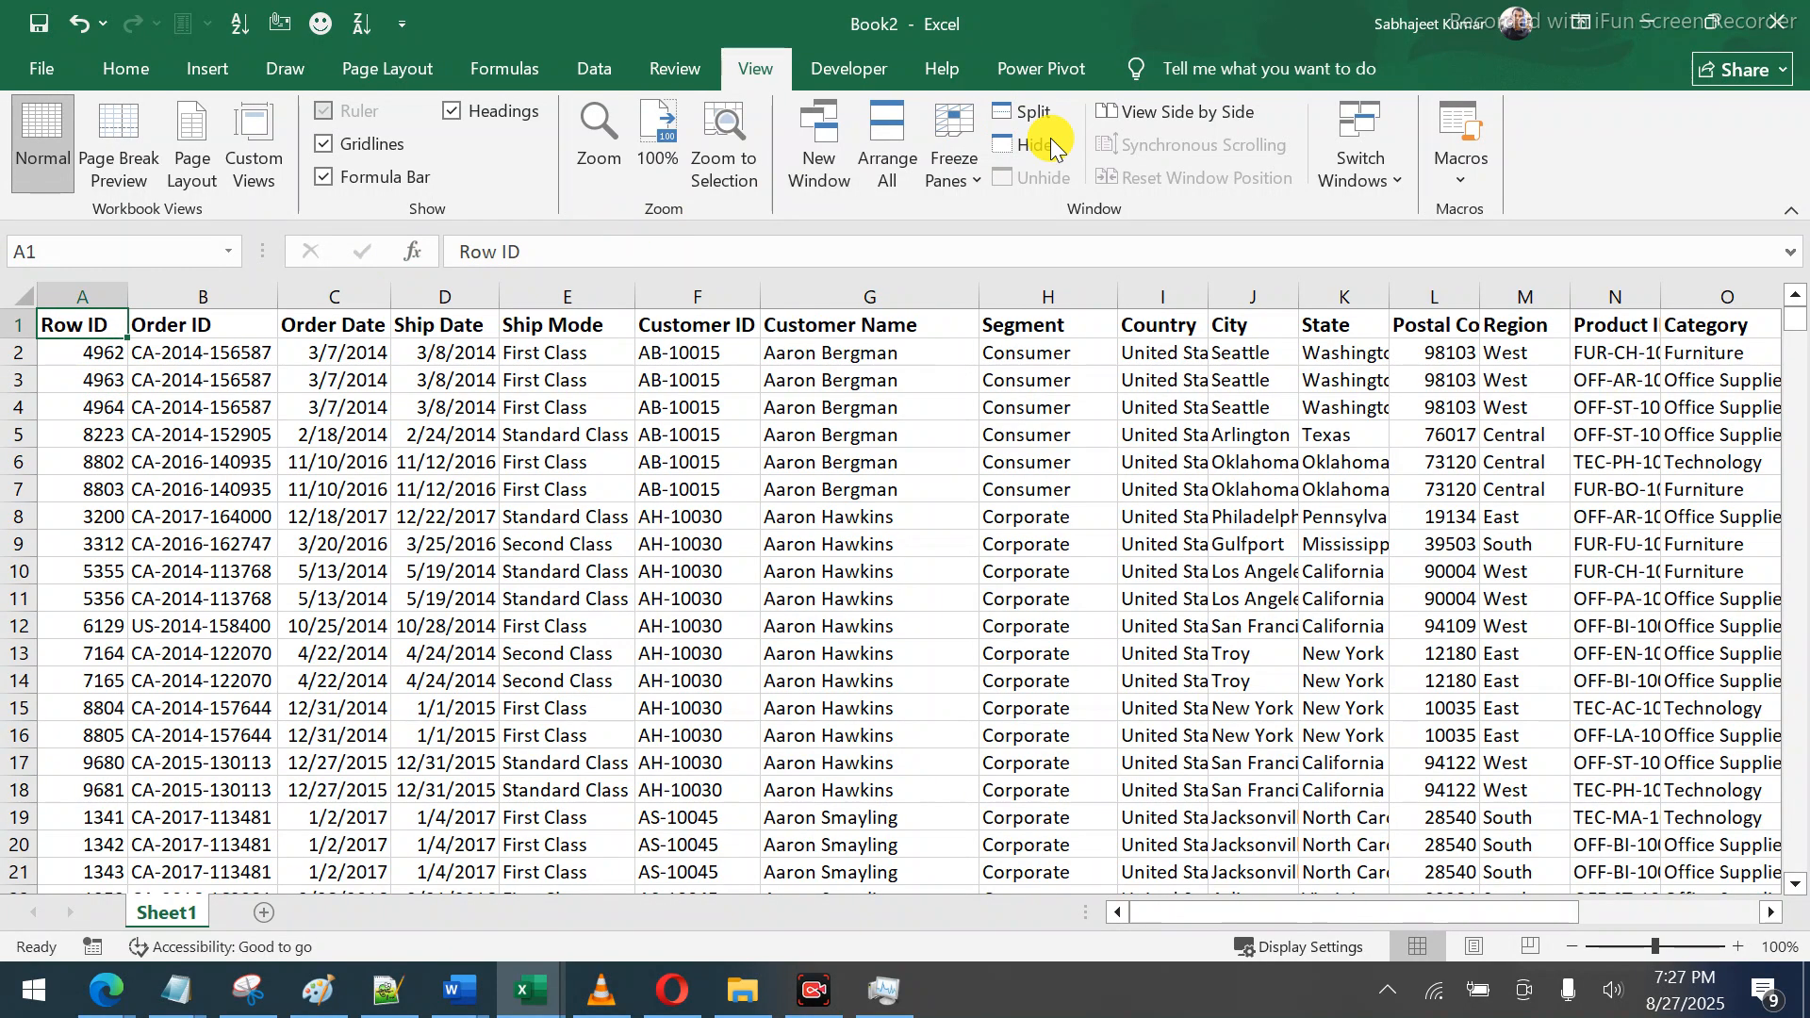
left_click(953, 176)
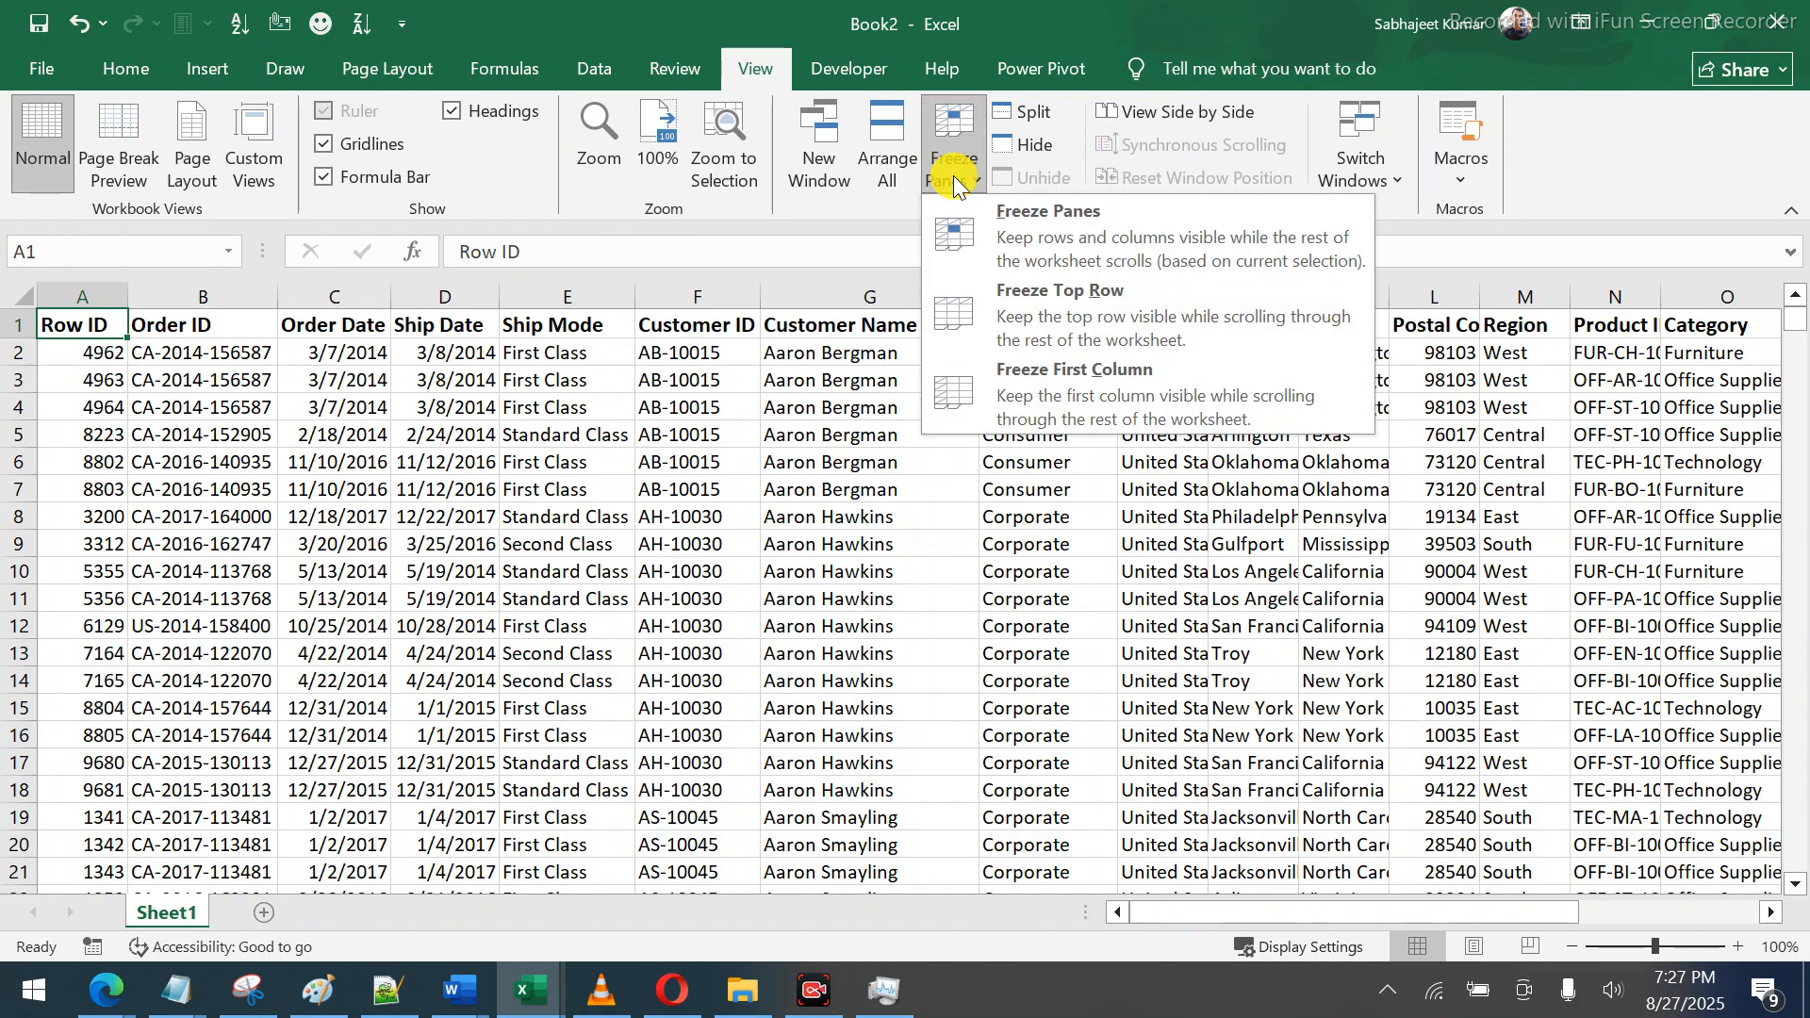
left_click(1012, 304)
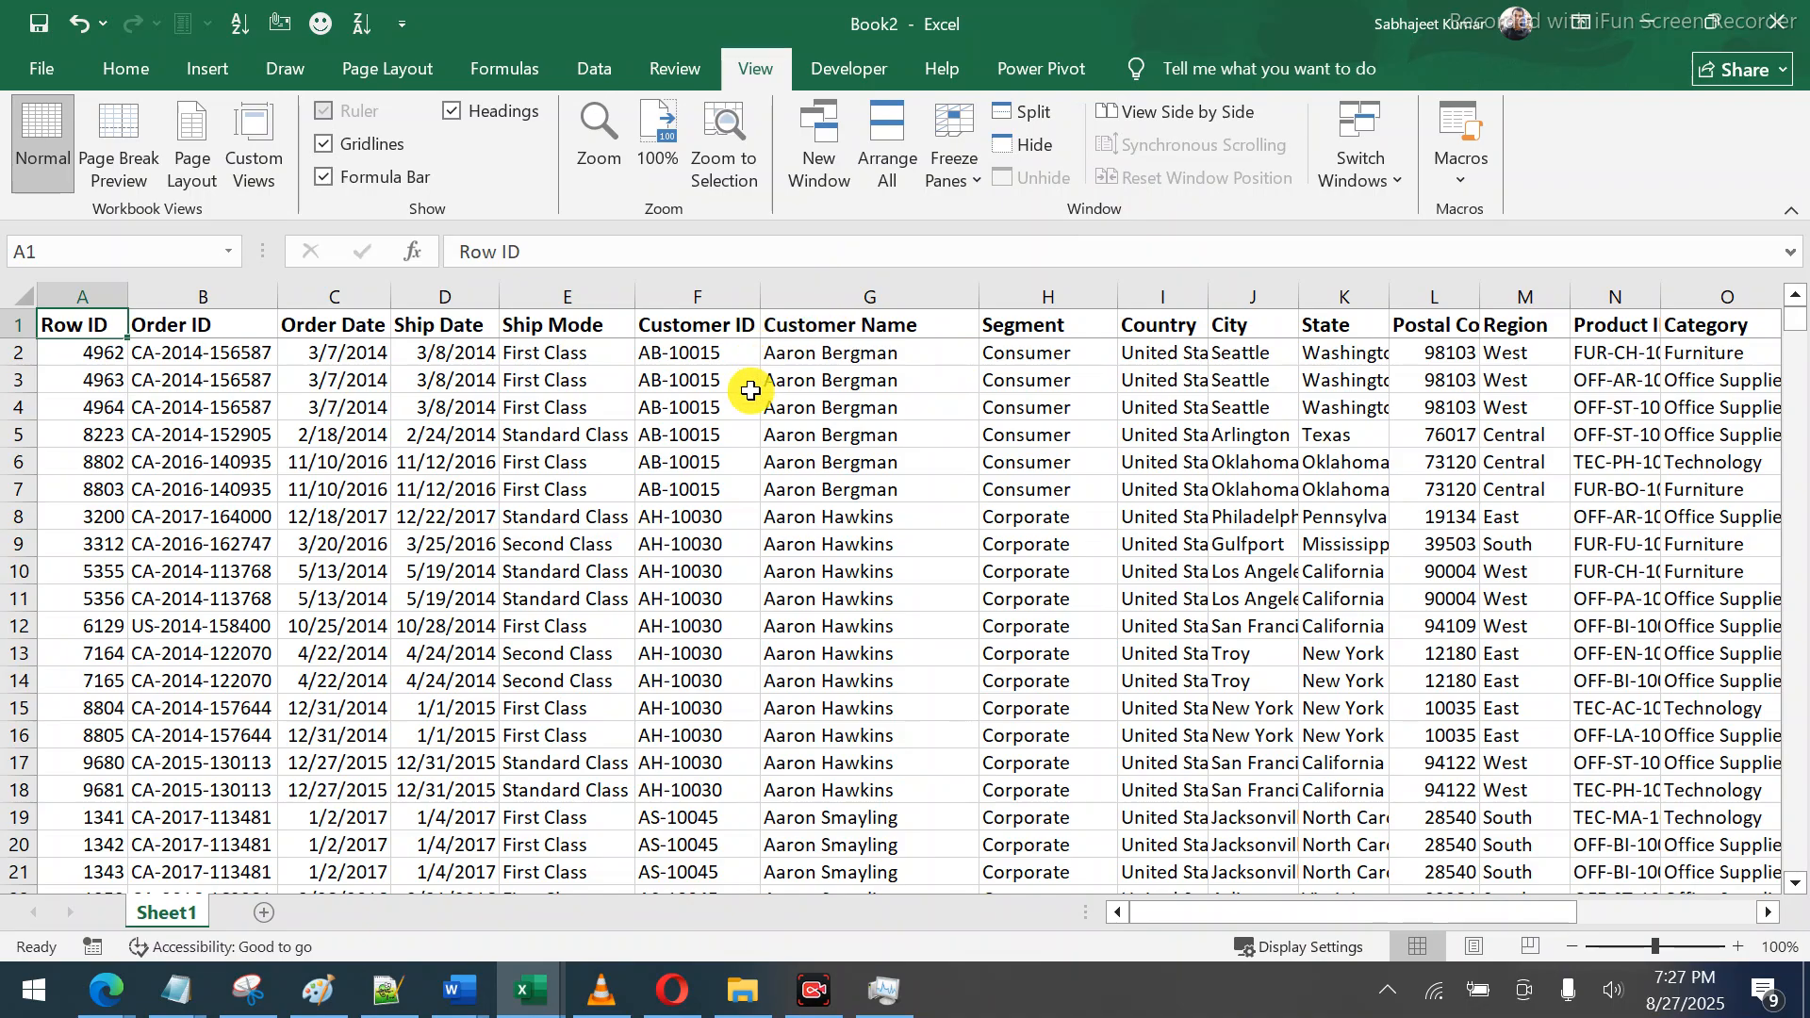
Go down the Order ID column B row by row to row 72, checking that the header row stays in view
left_click(750, 431)
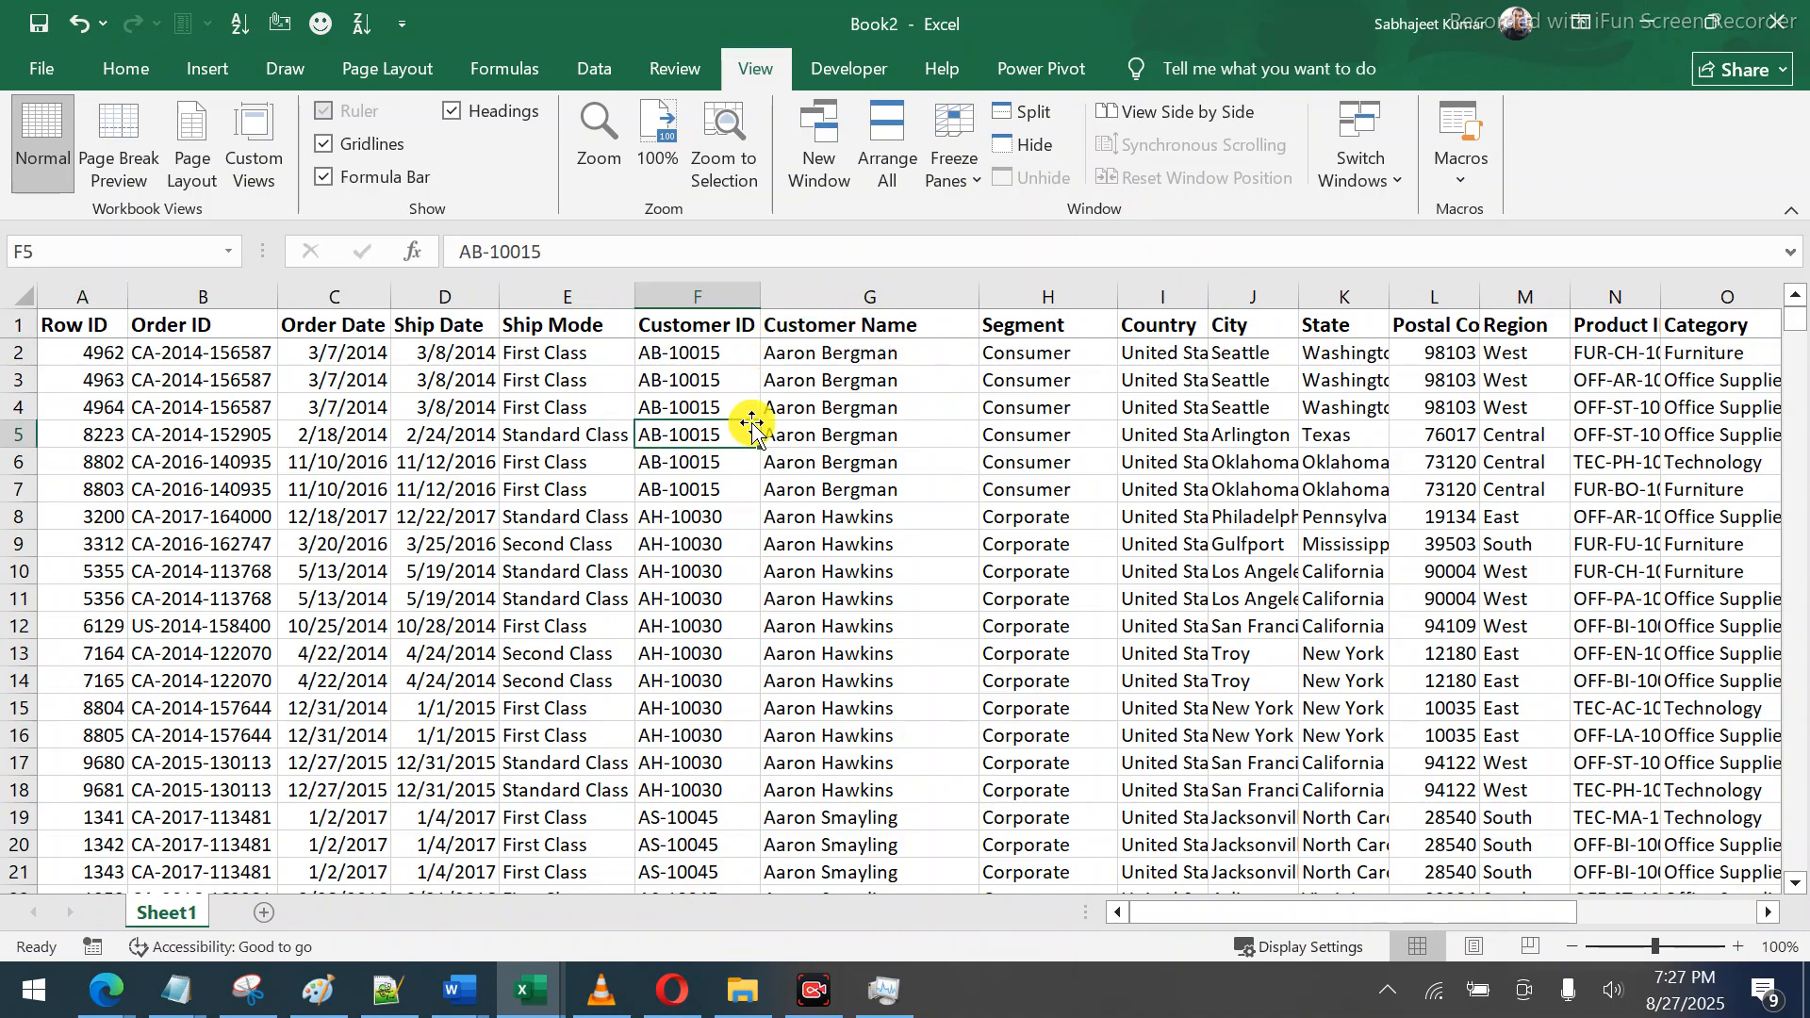
left_click(195, 480)
key("Down")
key("Down")
key("Down")
key("Down")
key("Down")
key("Down")
key("Down")
key("Down")
key("Down")
key("Down")
key("Down")
key("Down")
key("Down")
key("Down")
key("Down")
key("Down")
key("Down")
key("Down")
key("Down")
key("Down")
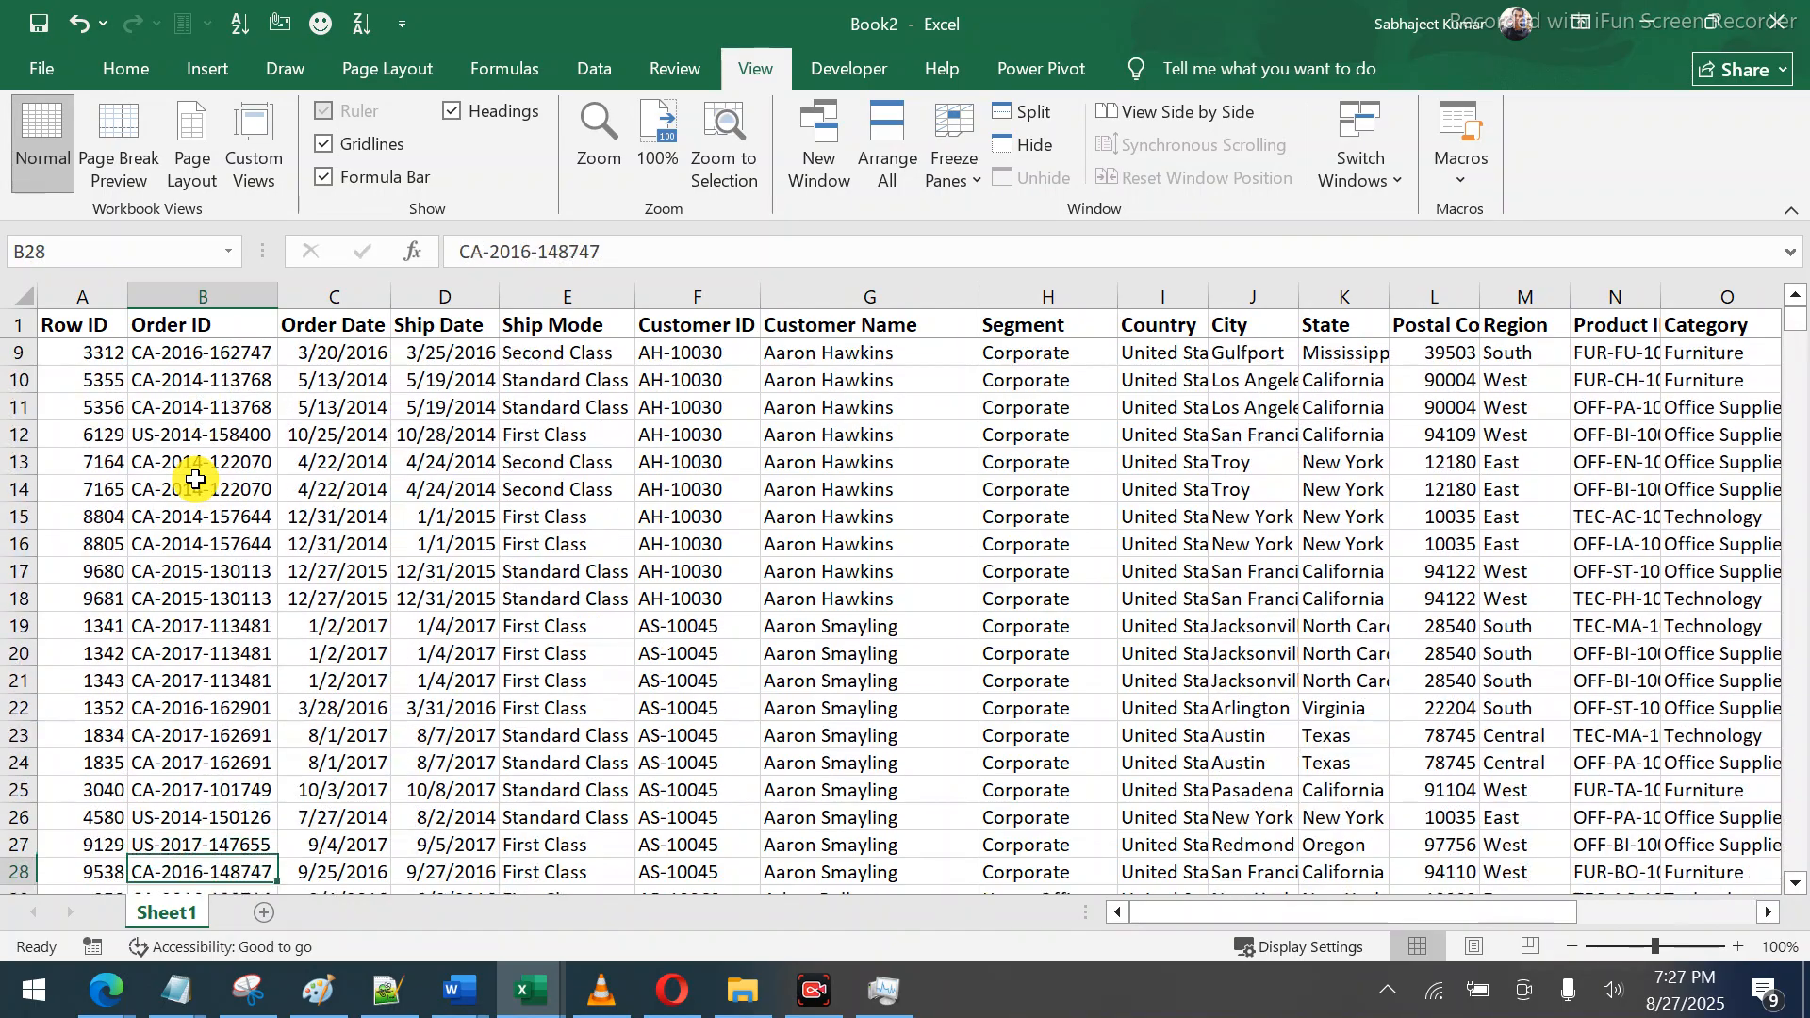
key("Down")
key("Down")
key("Down")
key("Down")
key("Down")
key("Down")
key("Down")
key("Down")
key("Down")
key("Down")
key("Down")
key("Down")
key("Down")
key("Down")
key("Down")
key("Down")
key("Down")
key("Down")
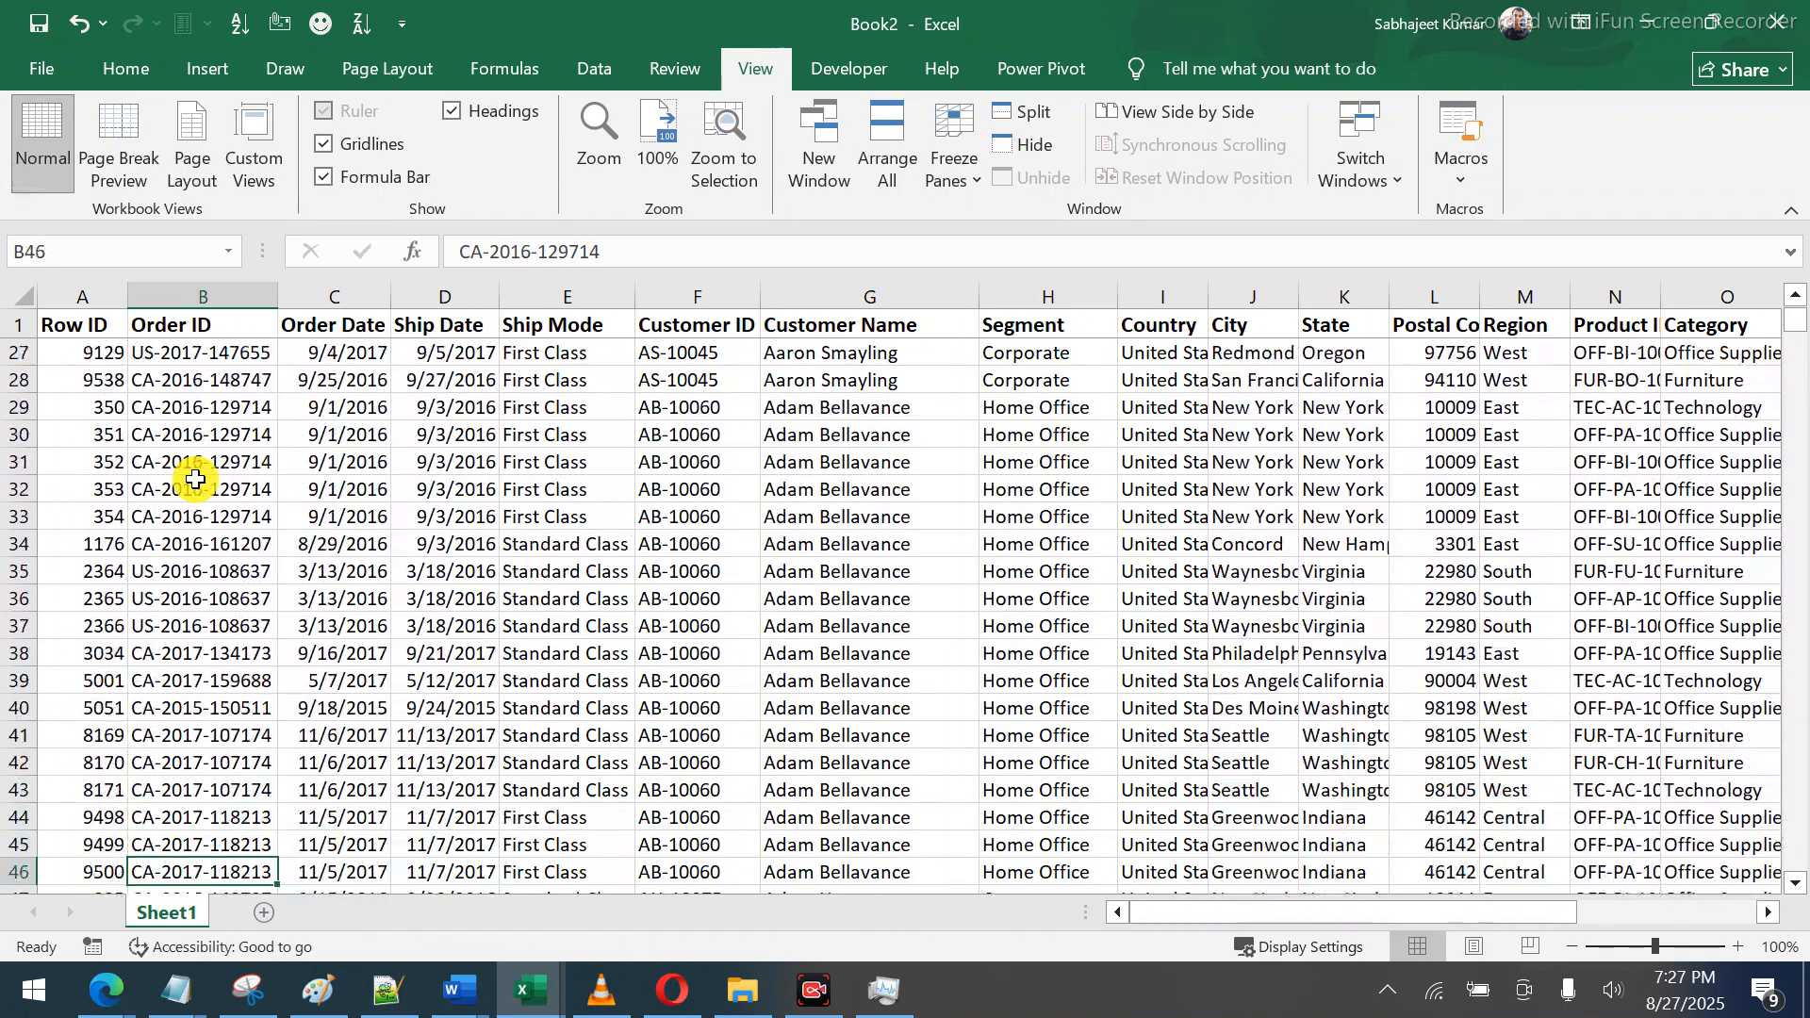
key("Down")
key("Down")
key("Down")
key("Down")
key("Down")
key("Down")
key("Down")
key("Down")
key("Down")
key("Down")
key("Down")
key("Down")
key("Down")
key("Down")
key("Down")
key("Down")
key("Down")
key("Down")
key("Down")
key("Down")
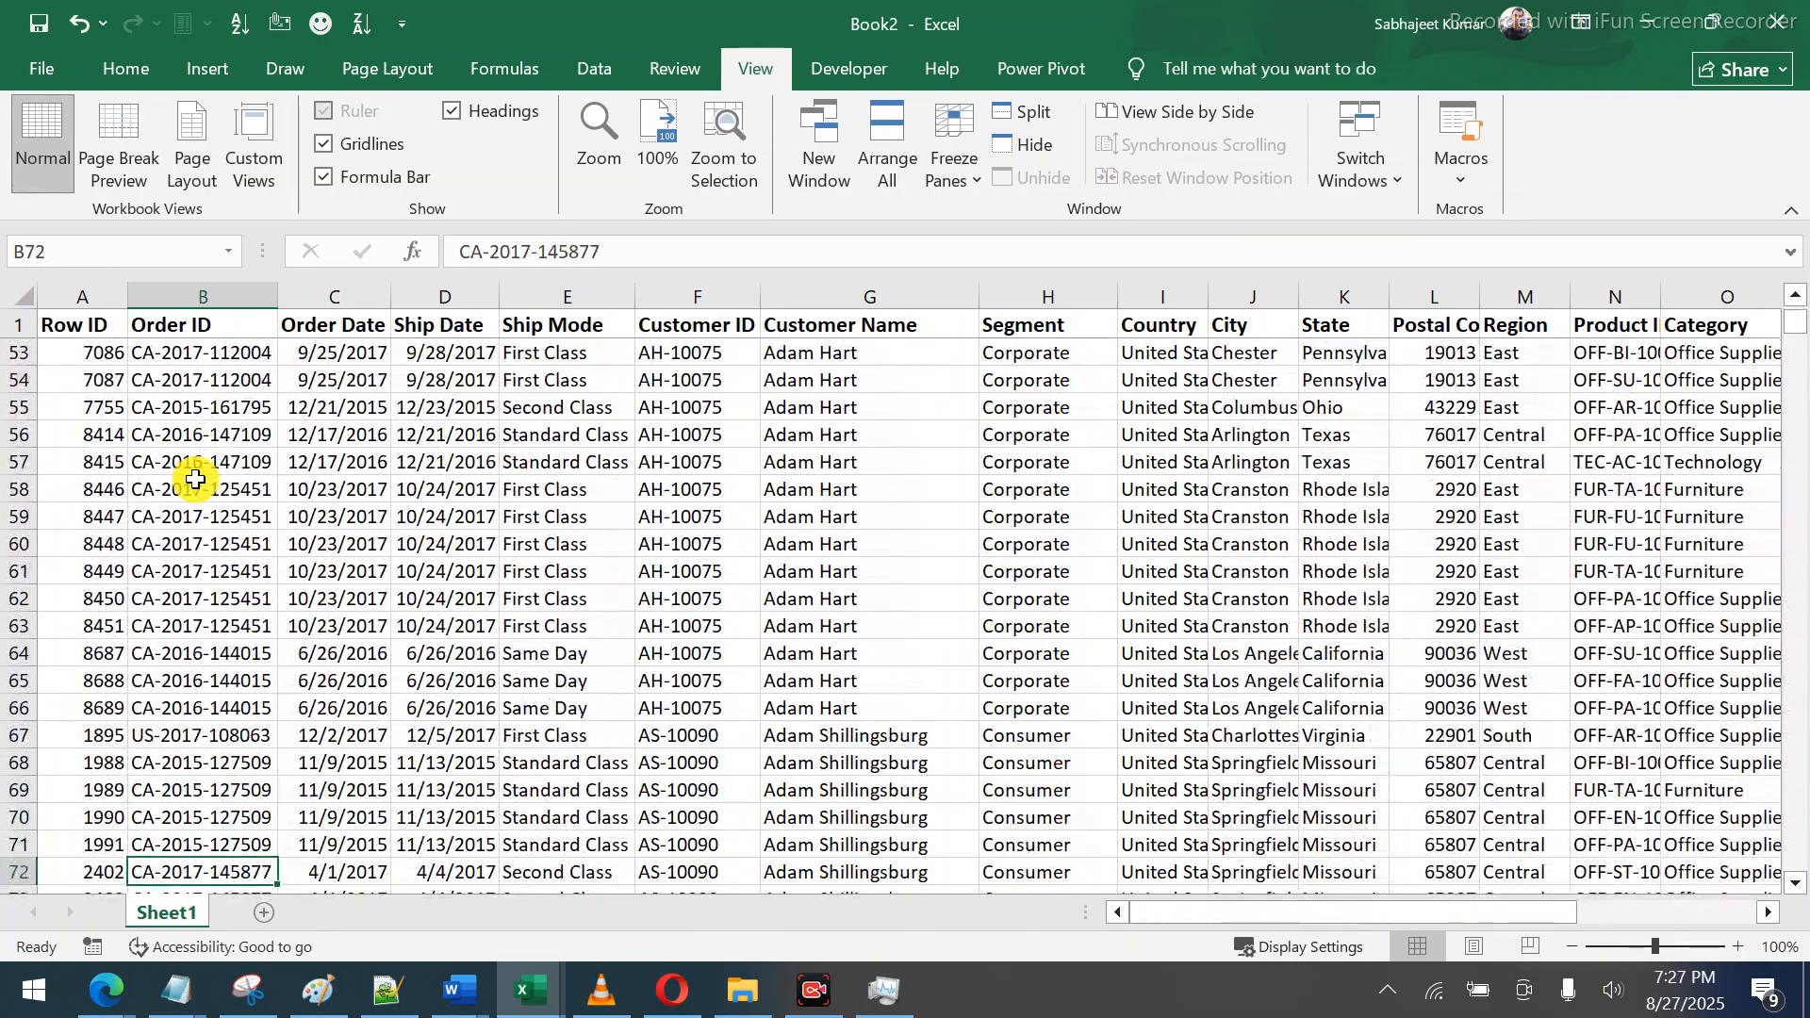
Jump to the end of the Order ID data and on to the empty cell B9999, checking the headers there
key("ctrl+Down")
key("Down")
key("Down")
key("Down")
key("Down")
key("Down")
key("Down")
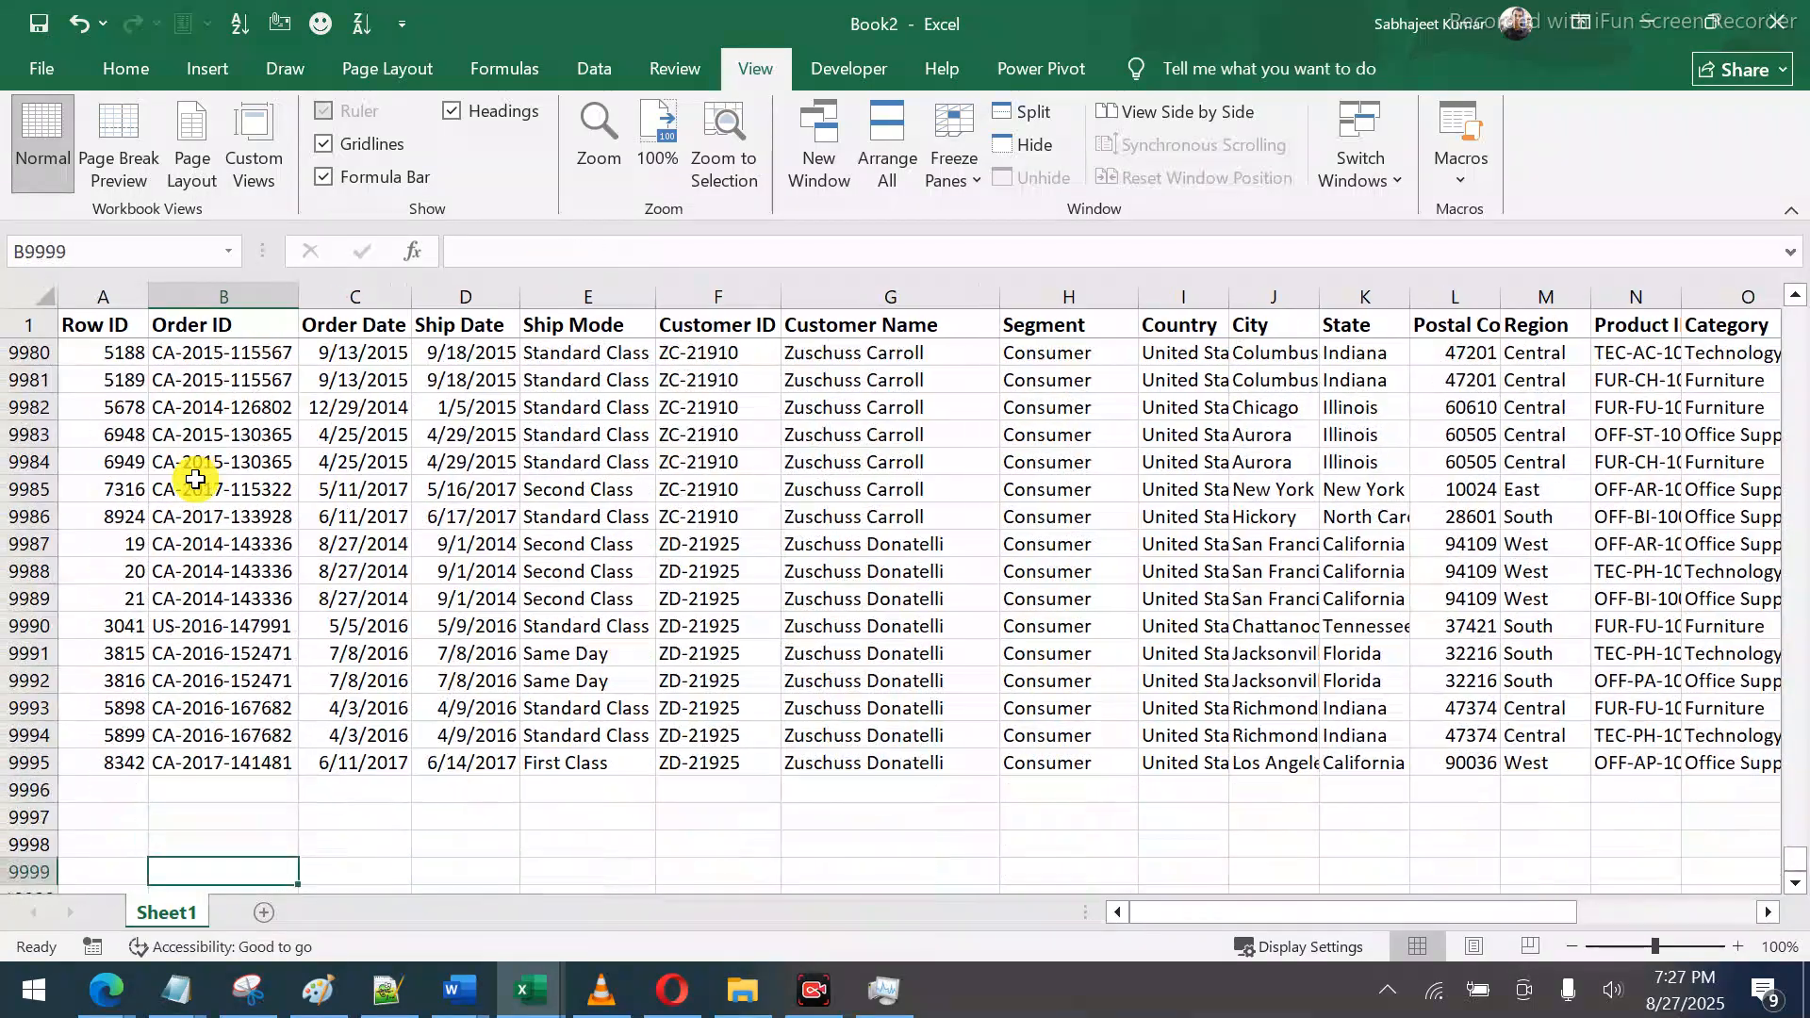
Return to the Row ID header in A1 and unfreeze the panes
key("ctrl+Up")
key("ctrl+Up")
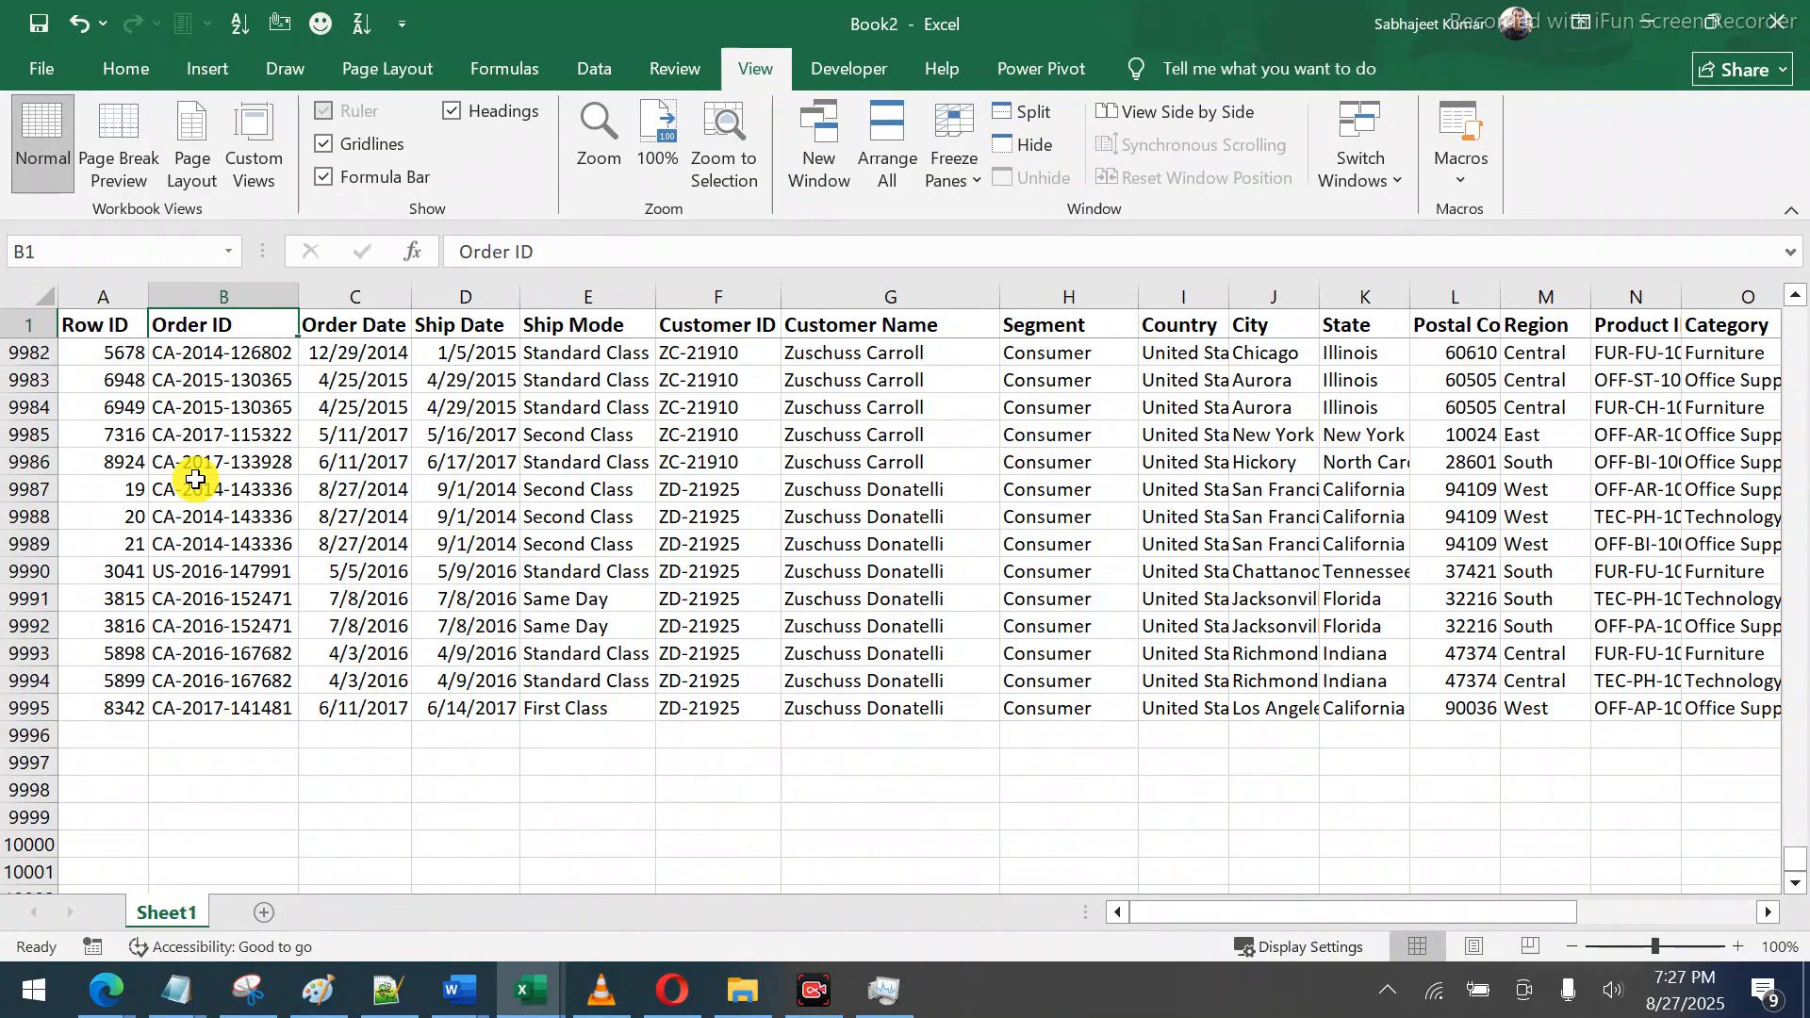
key("Left")
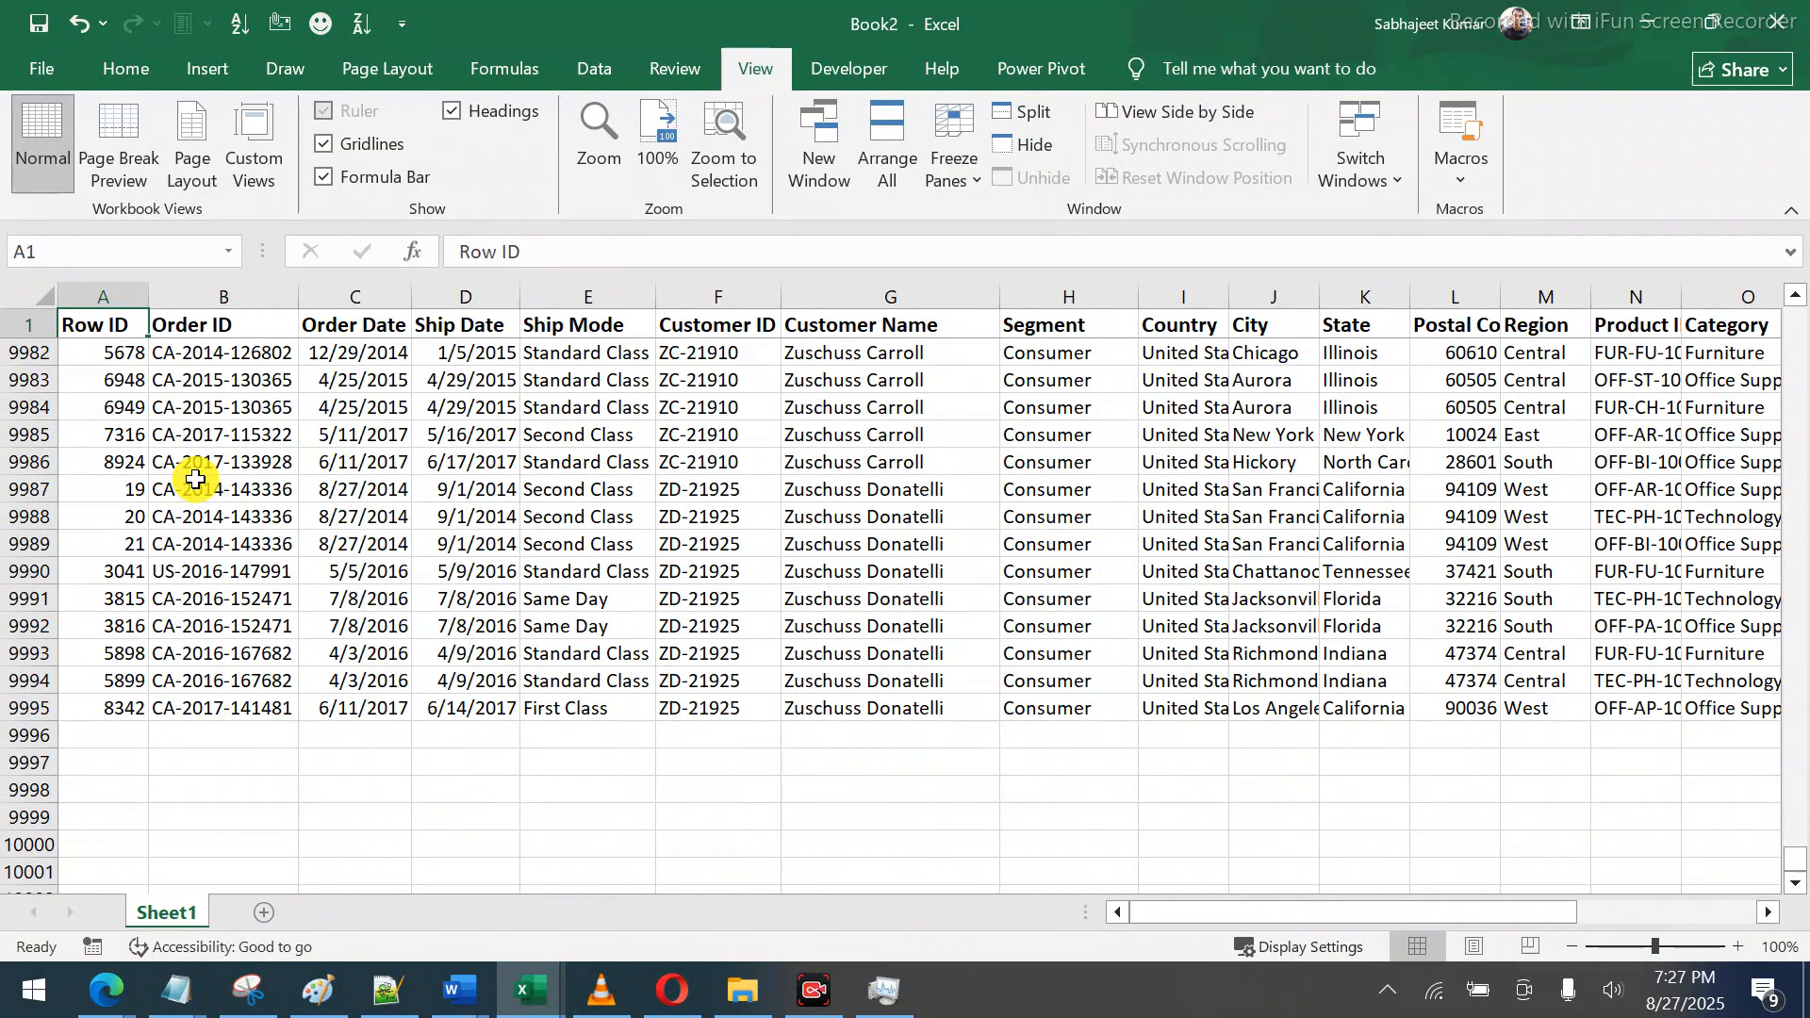
key("Down")
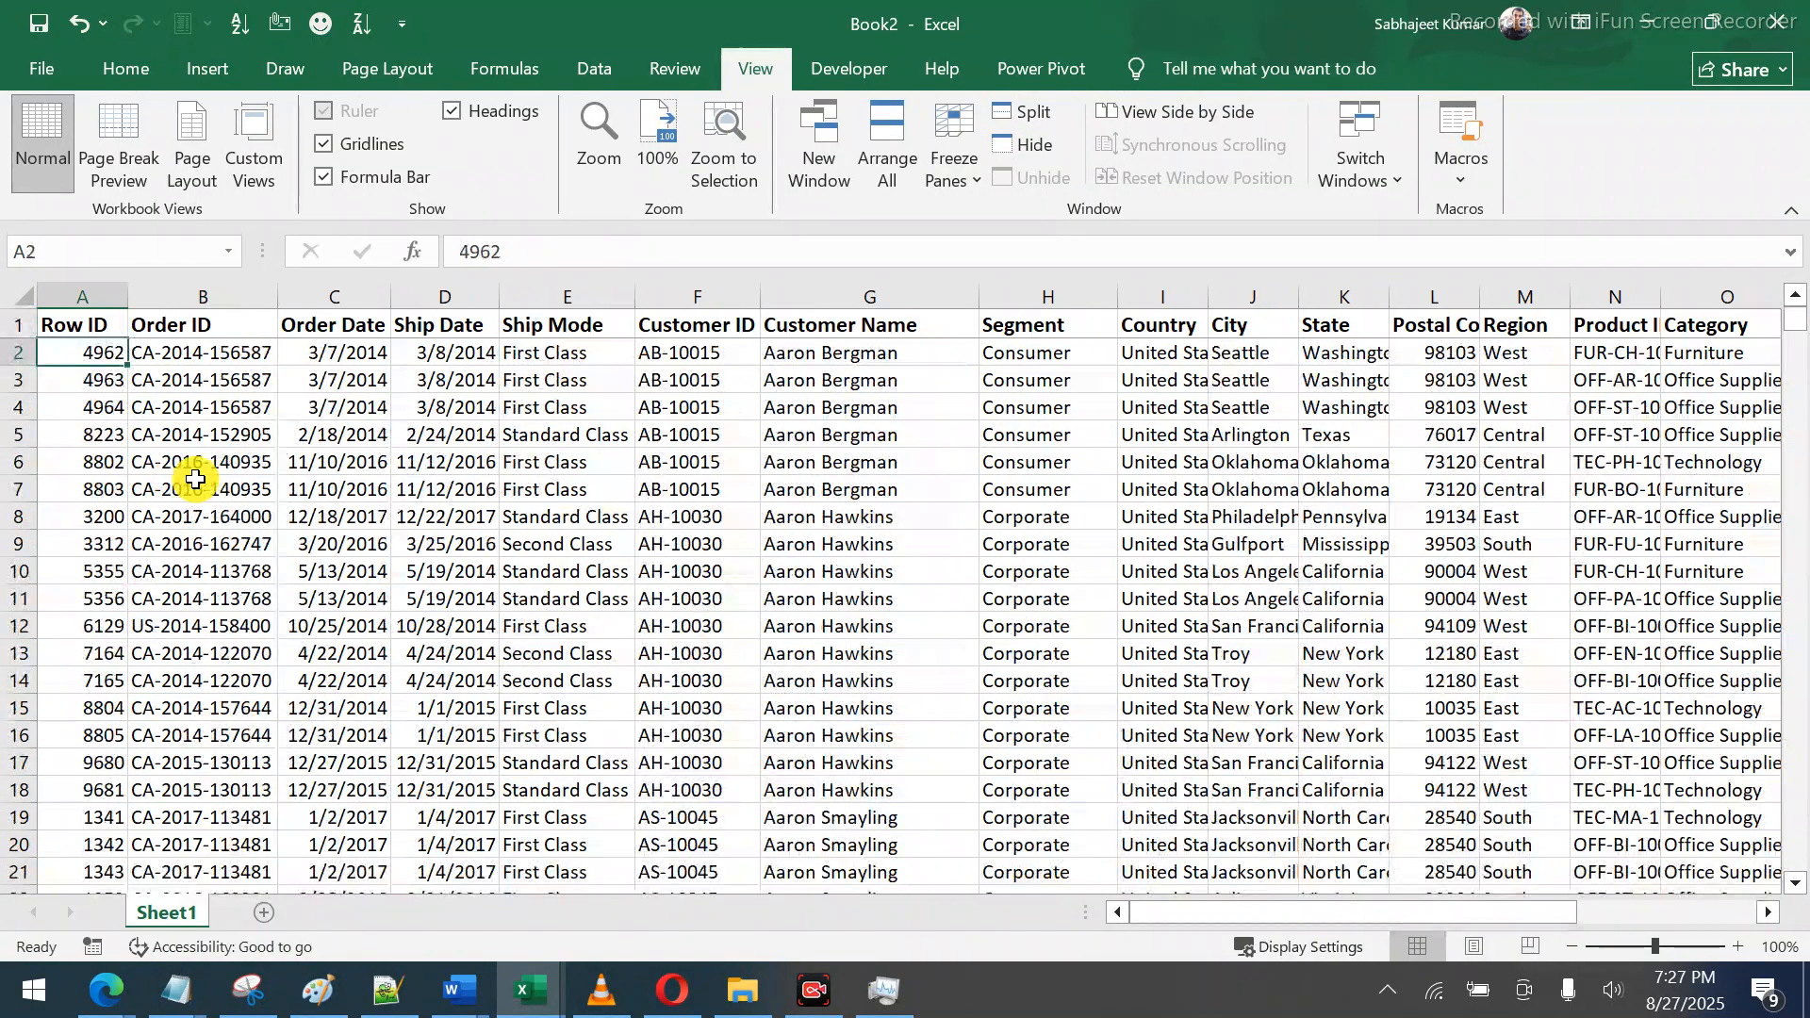
key("Up")
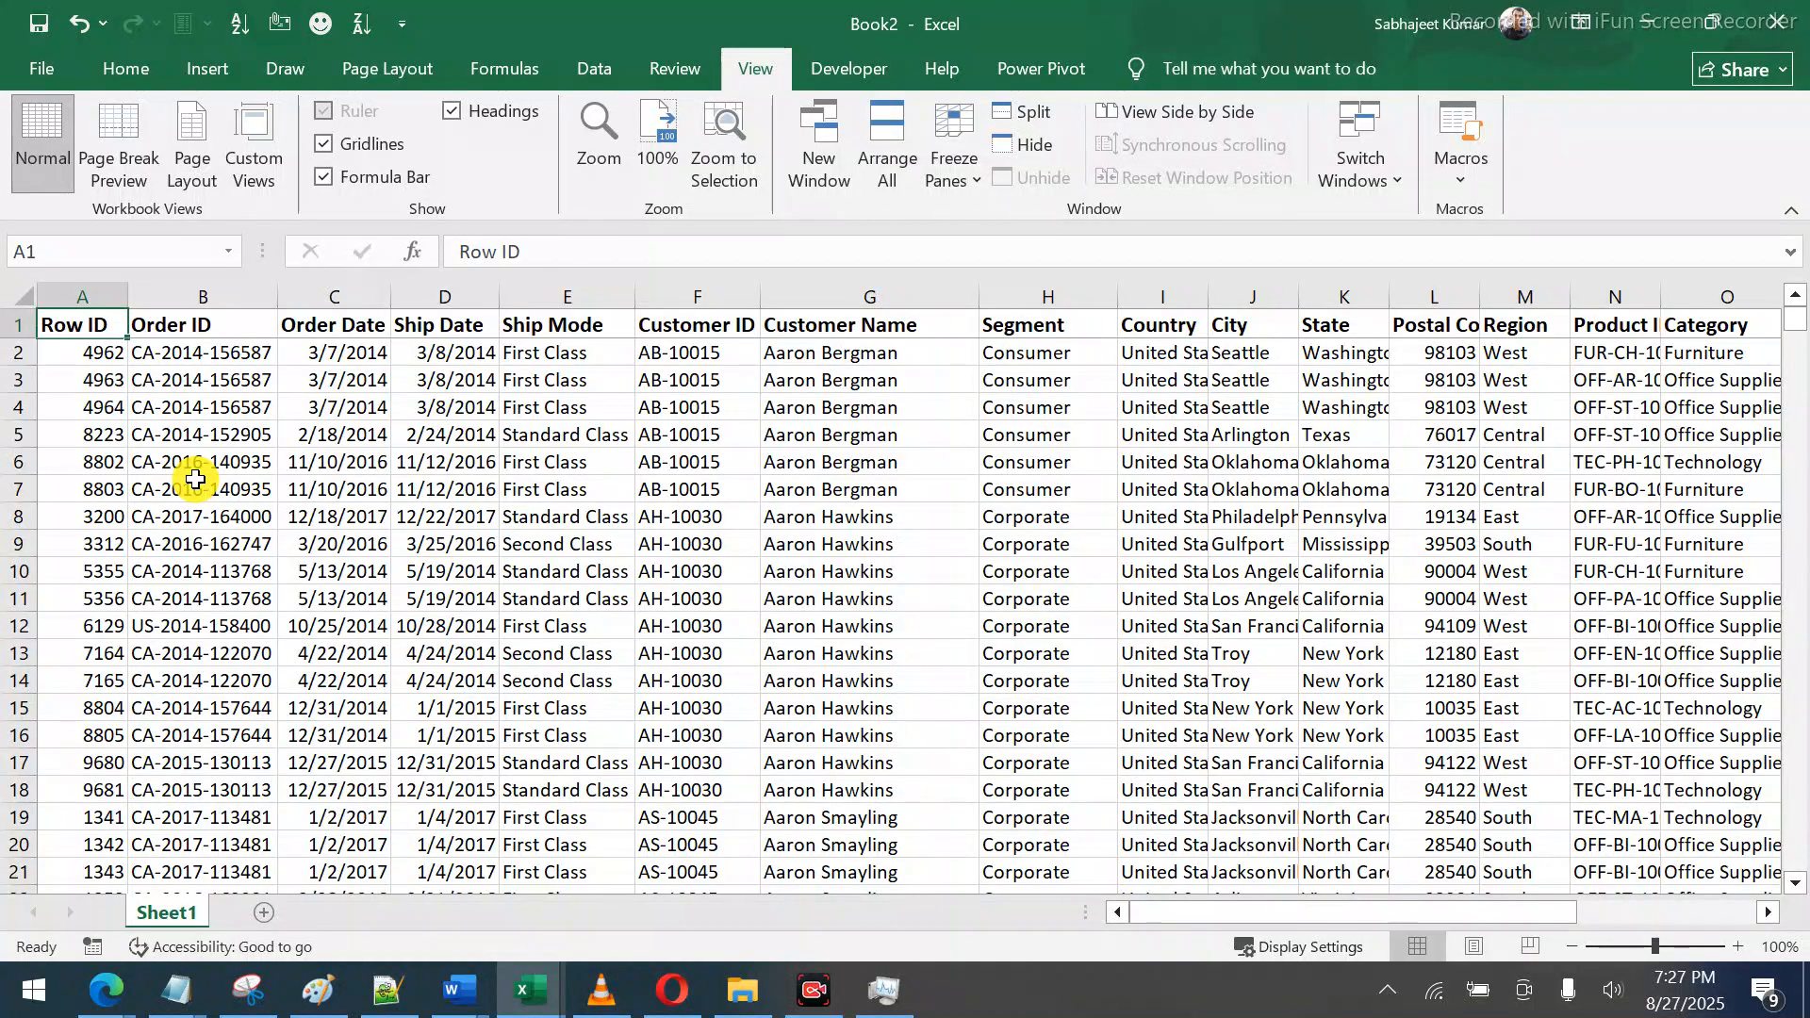
left_click(955, 182)
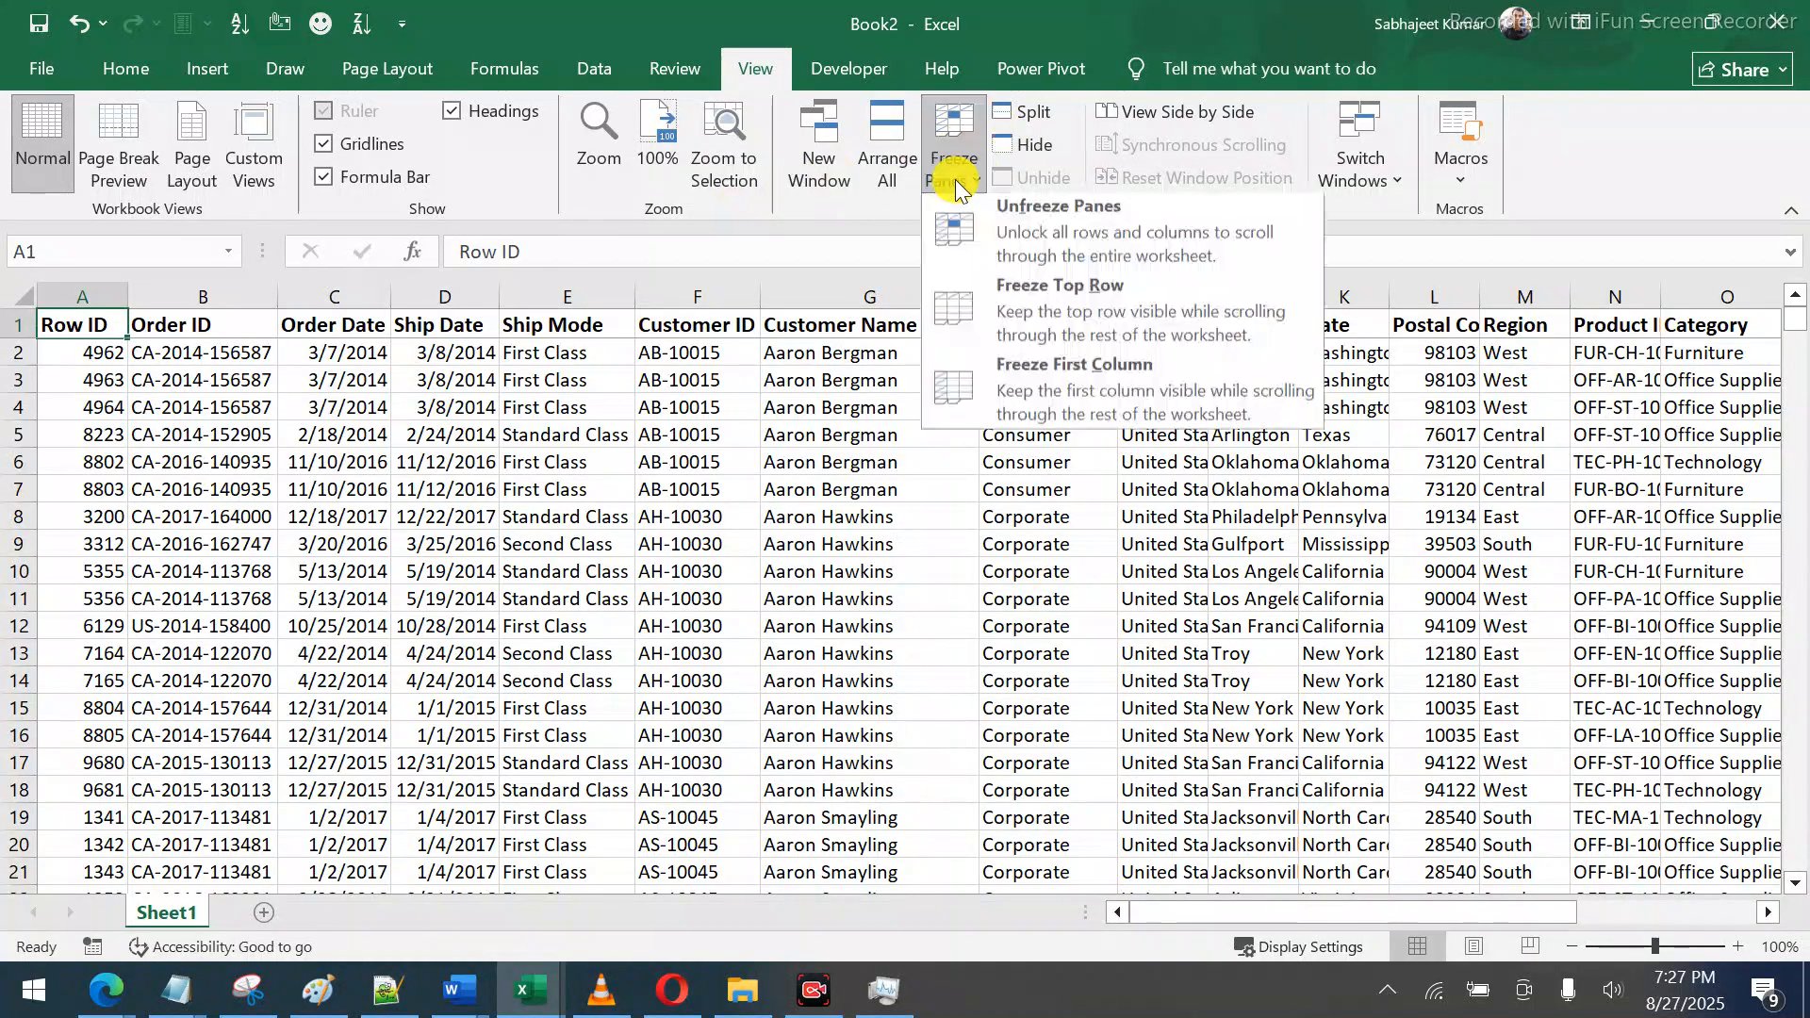
left_click(1001, 251)
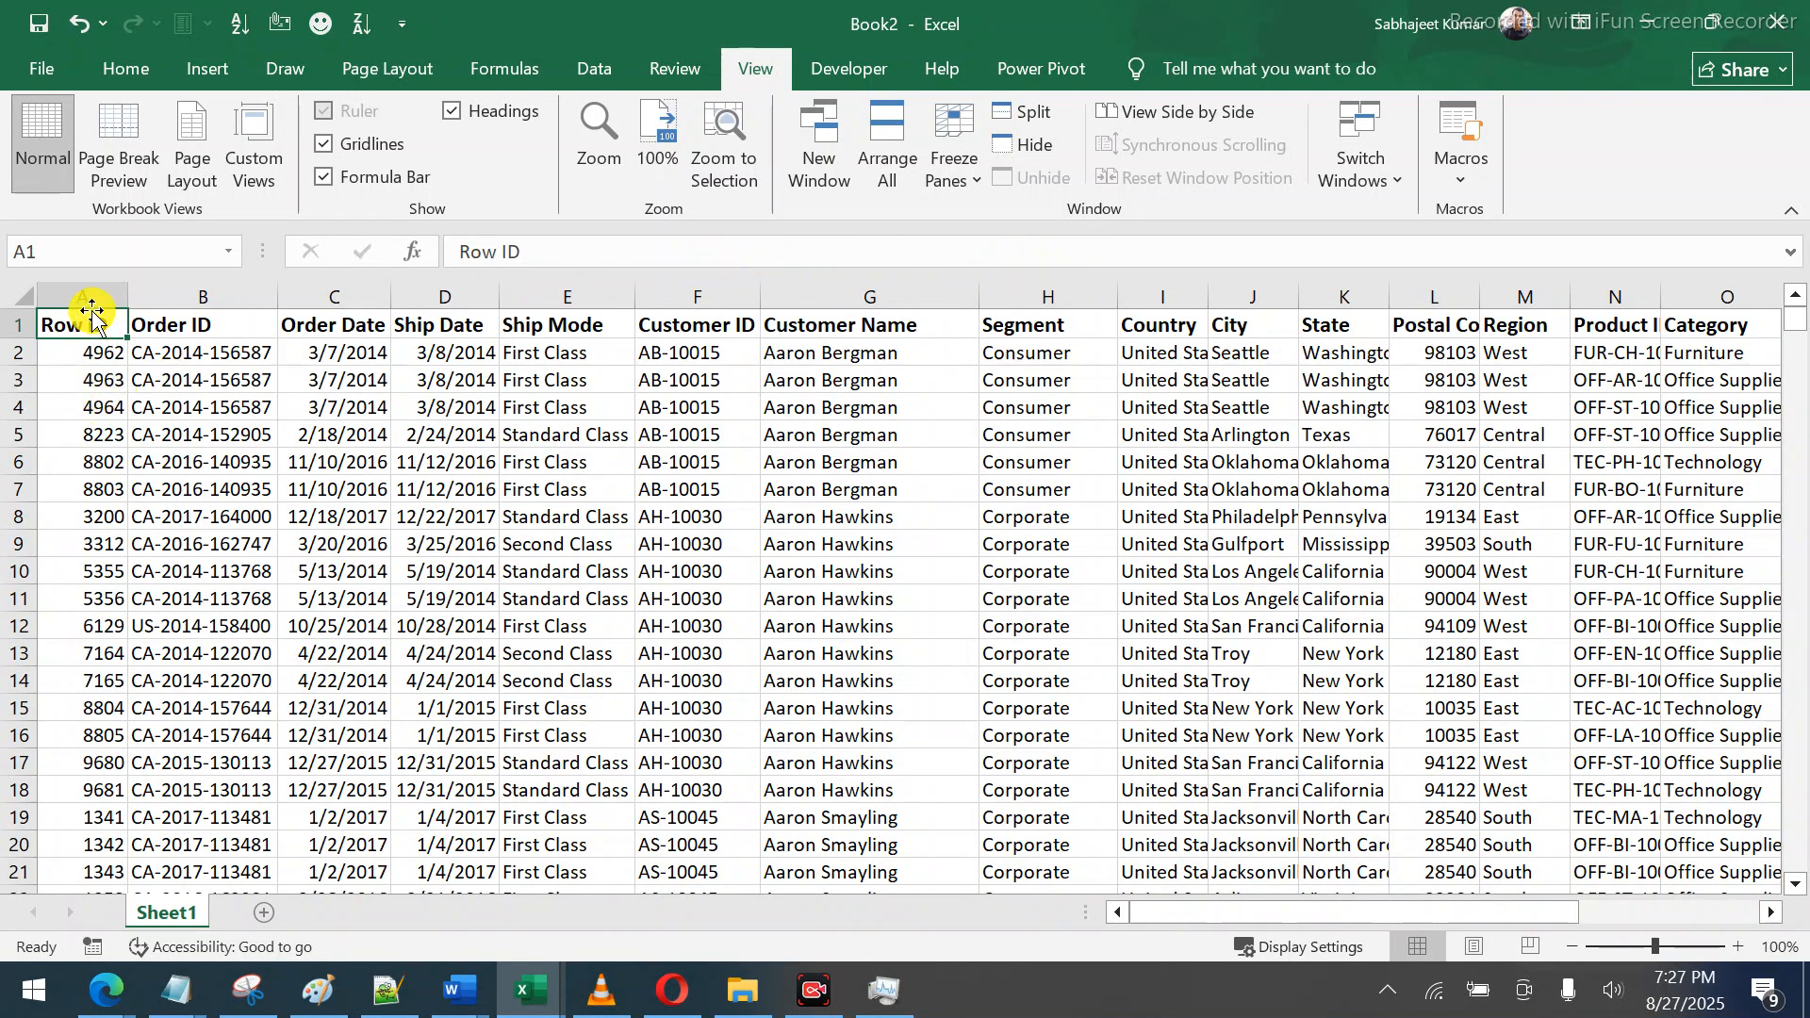
Go along the header row from Customer Name to Profit in U1, checking whether the leading columns stay in view
left_click(14, 317)
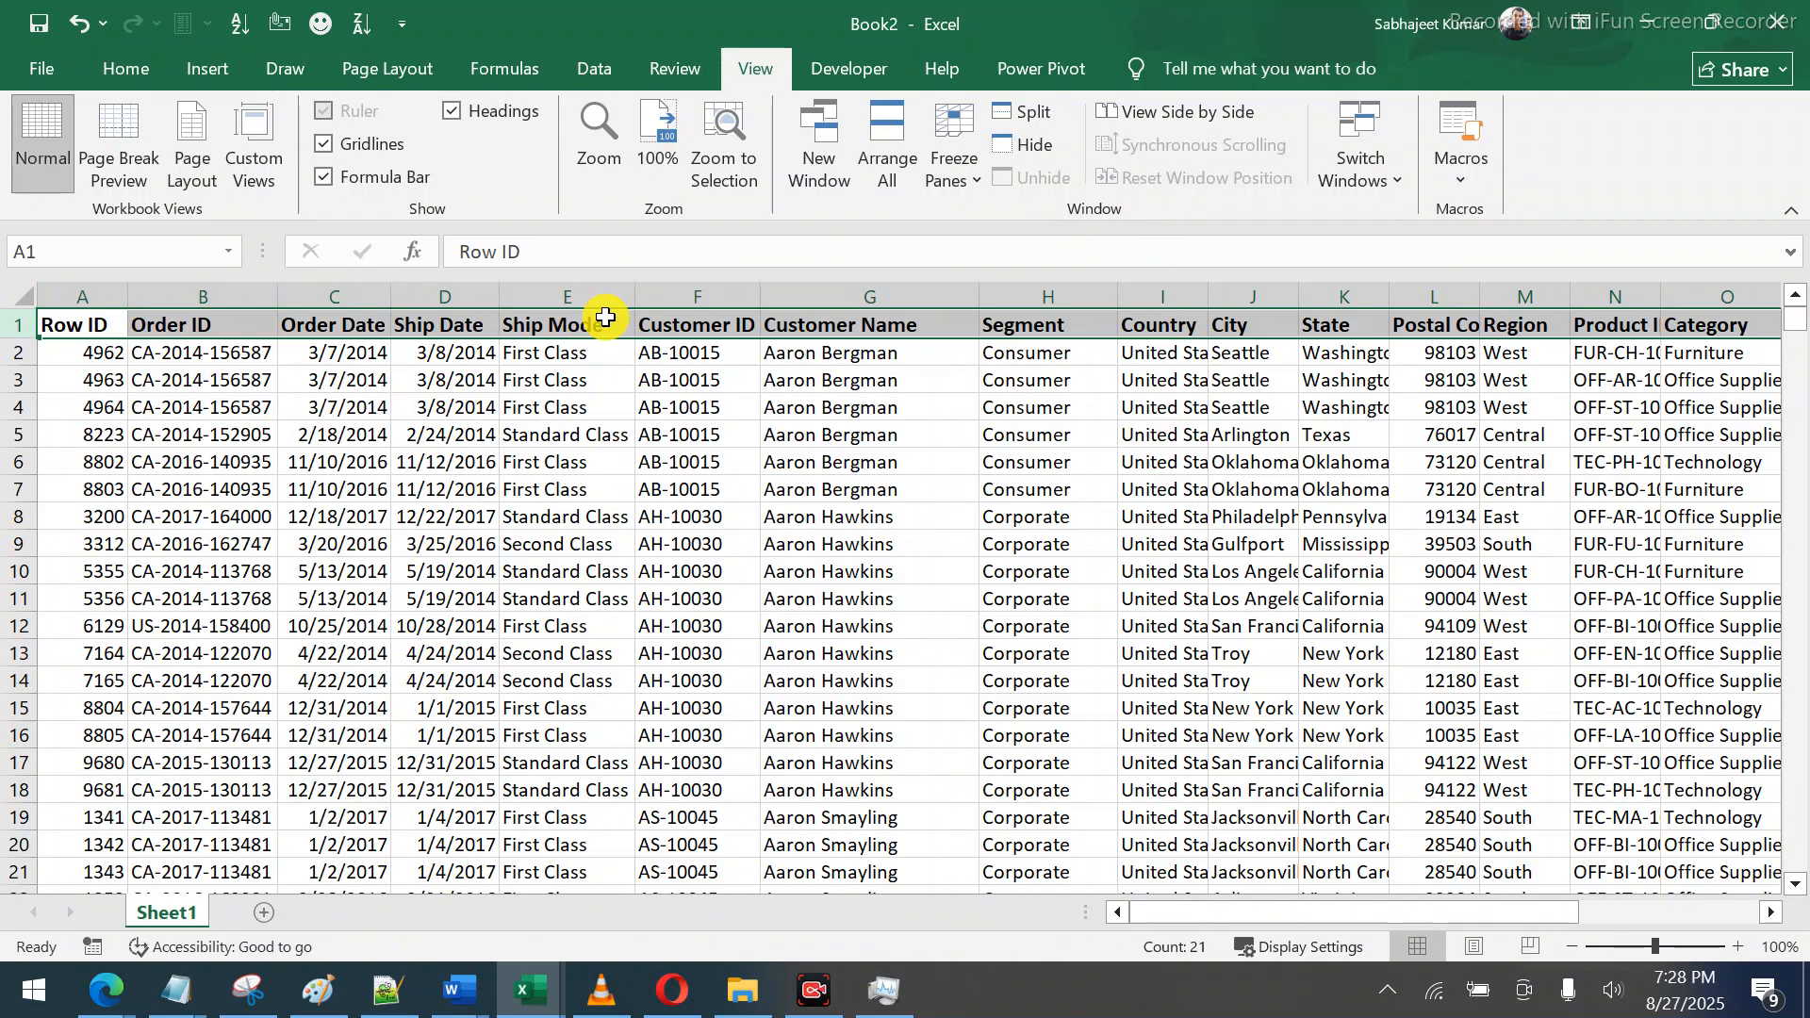
left_click(808, 299)
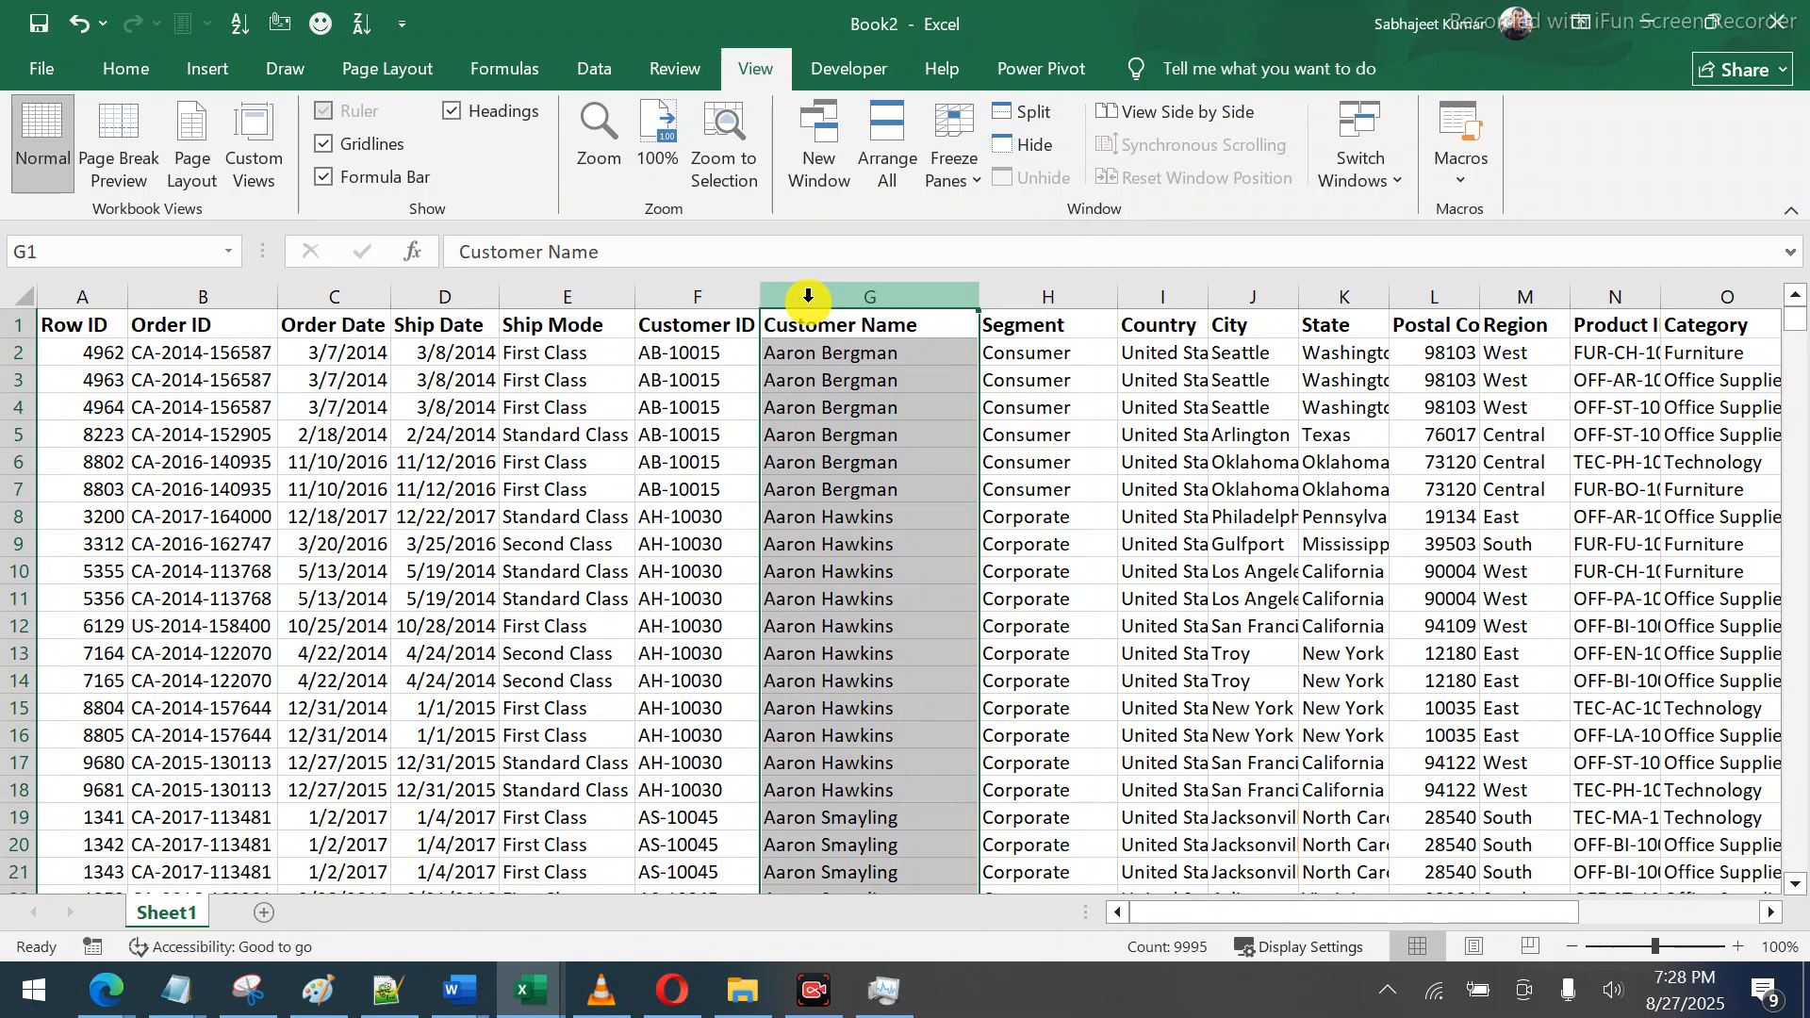
key("Right")
key("Right")
key("Right")
key("Right")
key("Right")
key("Right")
key("Right")
key("Right")
key("Right")
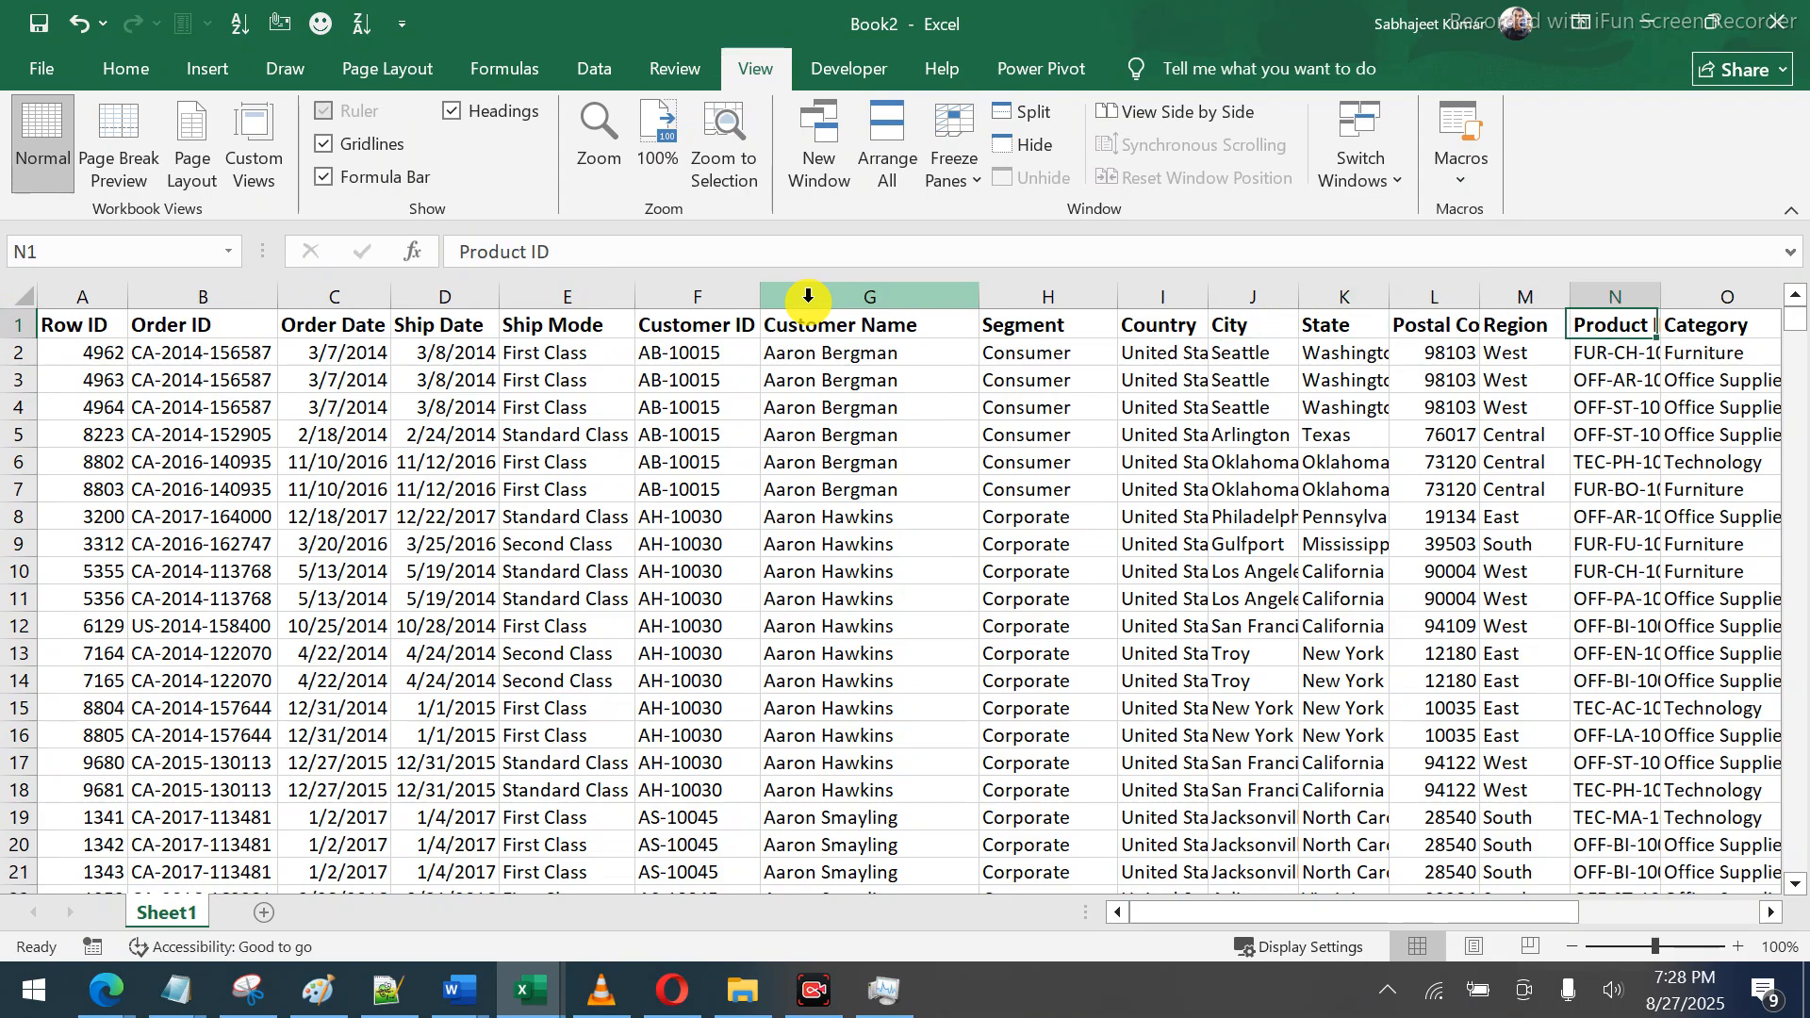
key("Right")
key("Right")
key("Right")
key("Right")
key("Right")
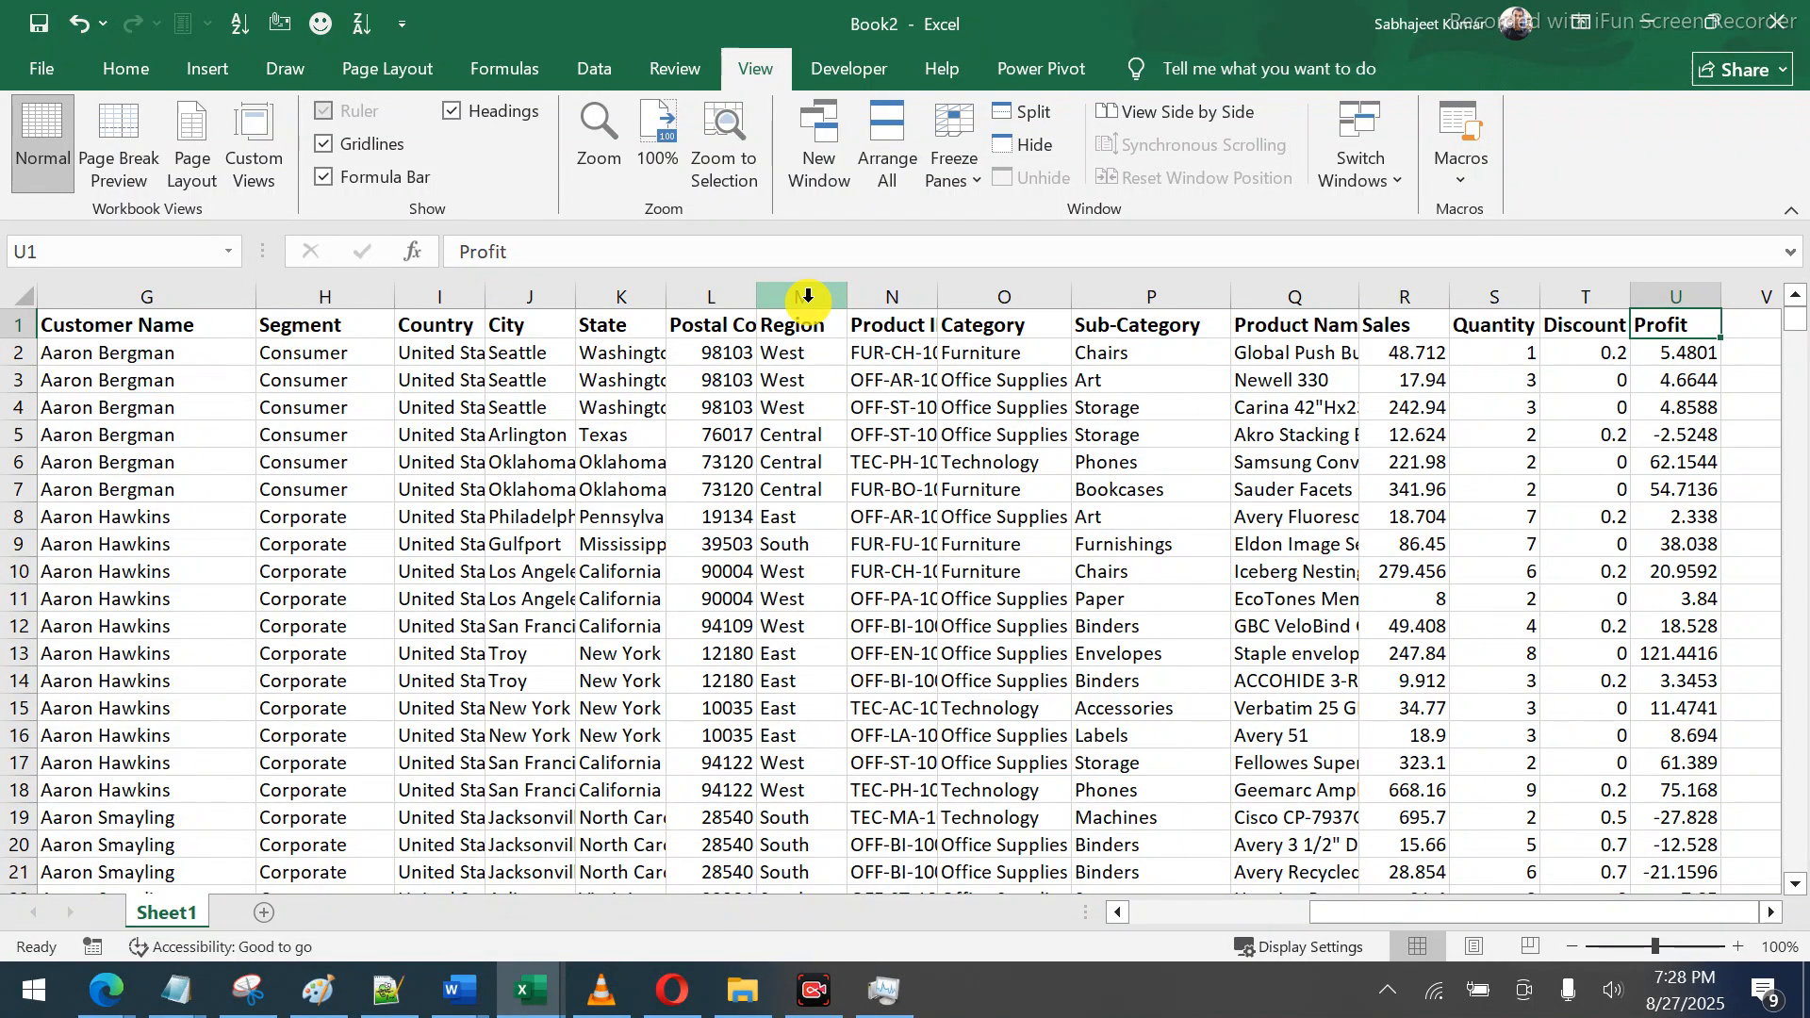
With Order ID as the first visible column, select the Order Date column C and freeze the first column
left_click(163, 294)
key("Left")
key("Left")
key("Left")
key("Left")
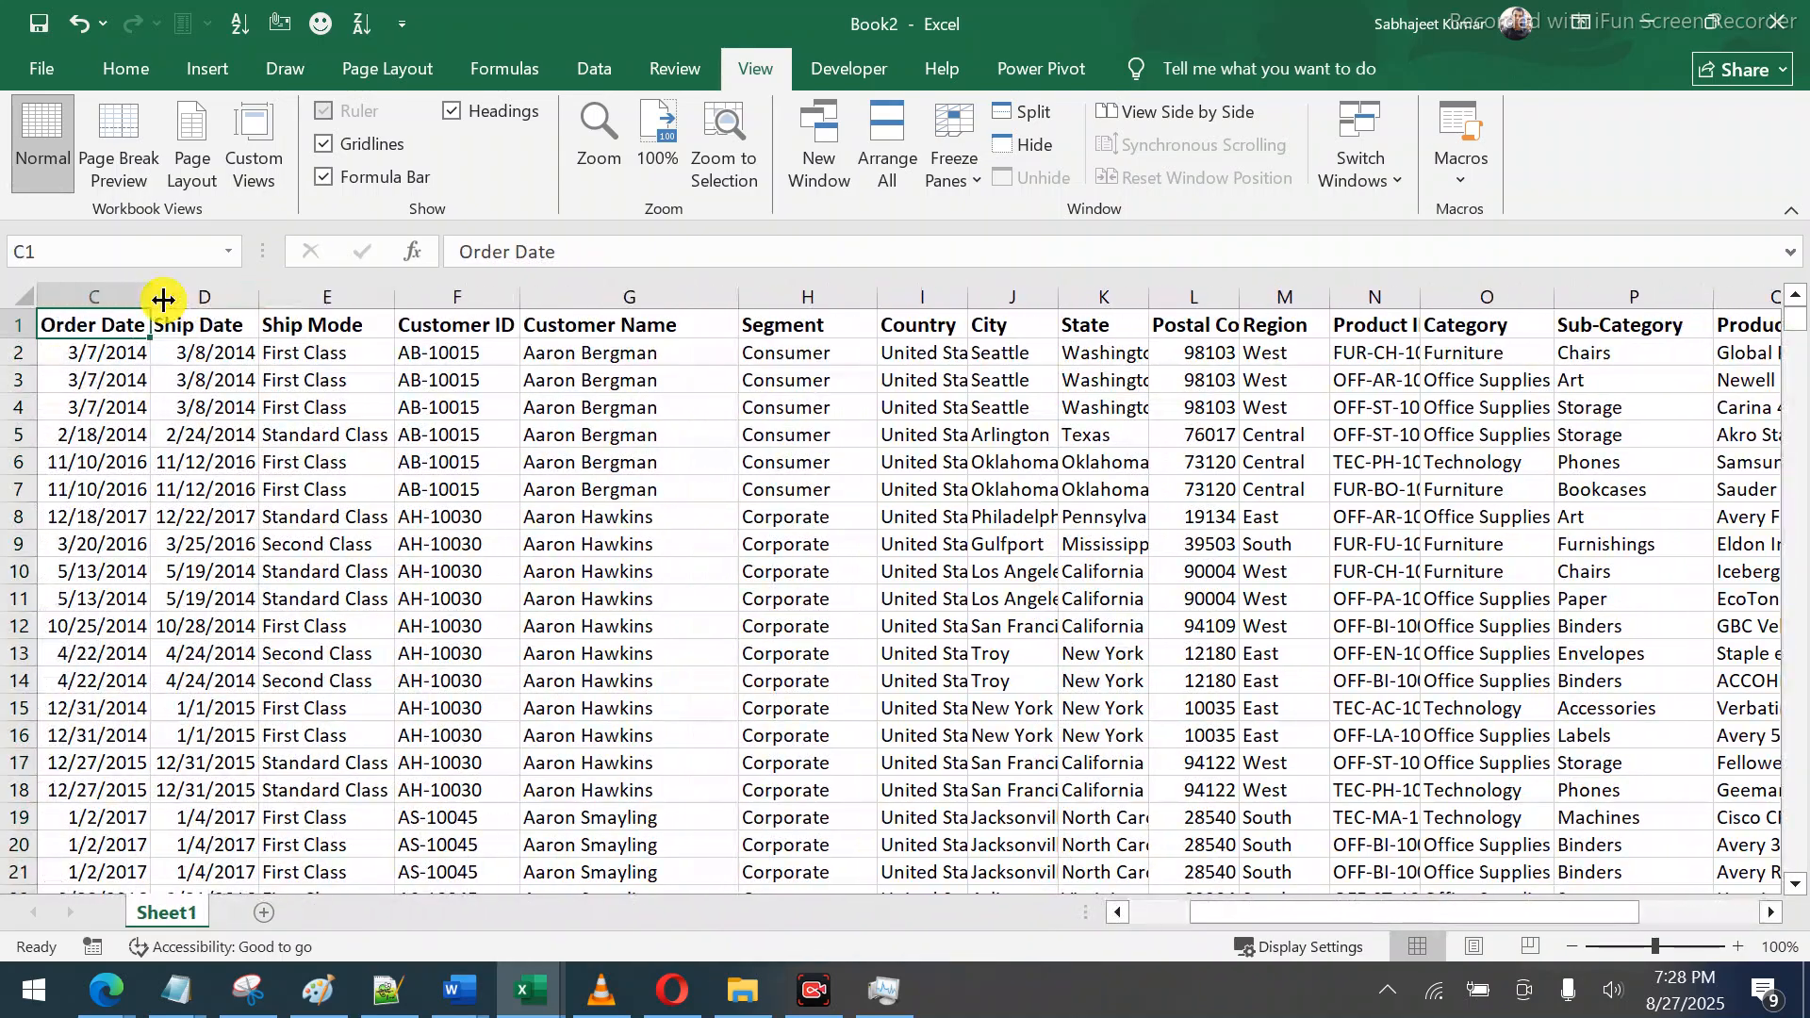
key("Left")
key("Right")
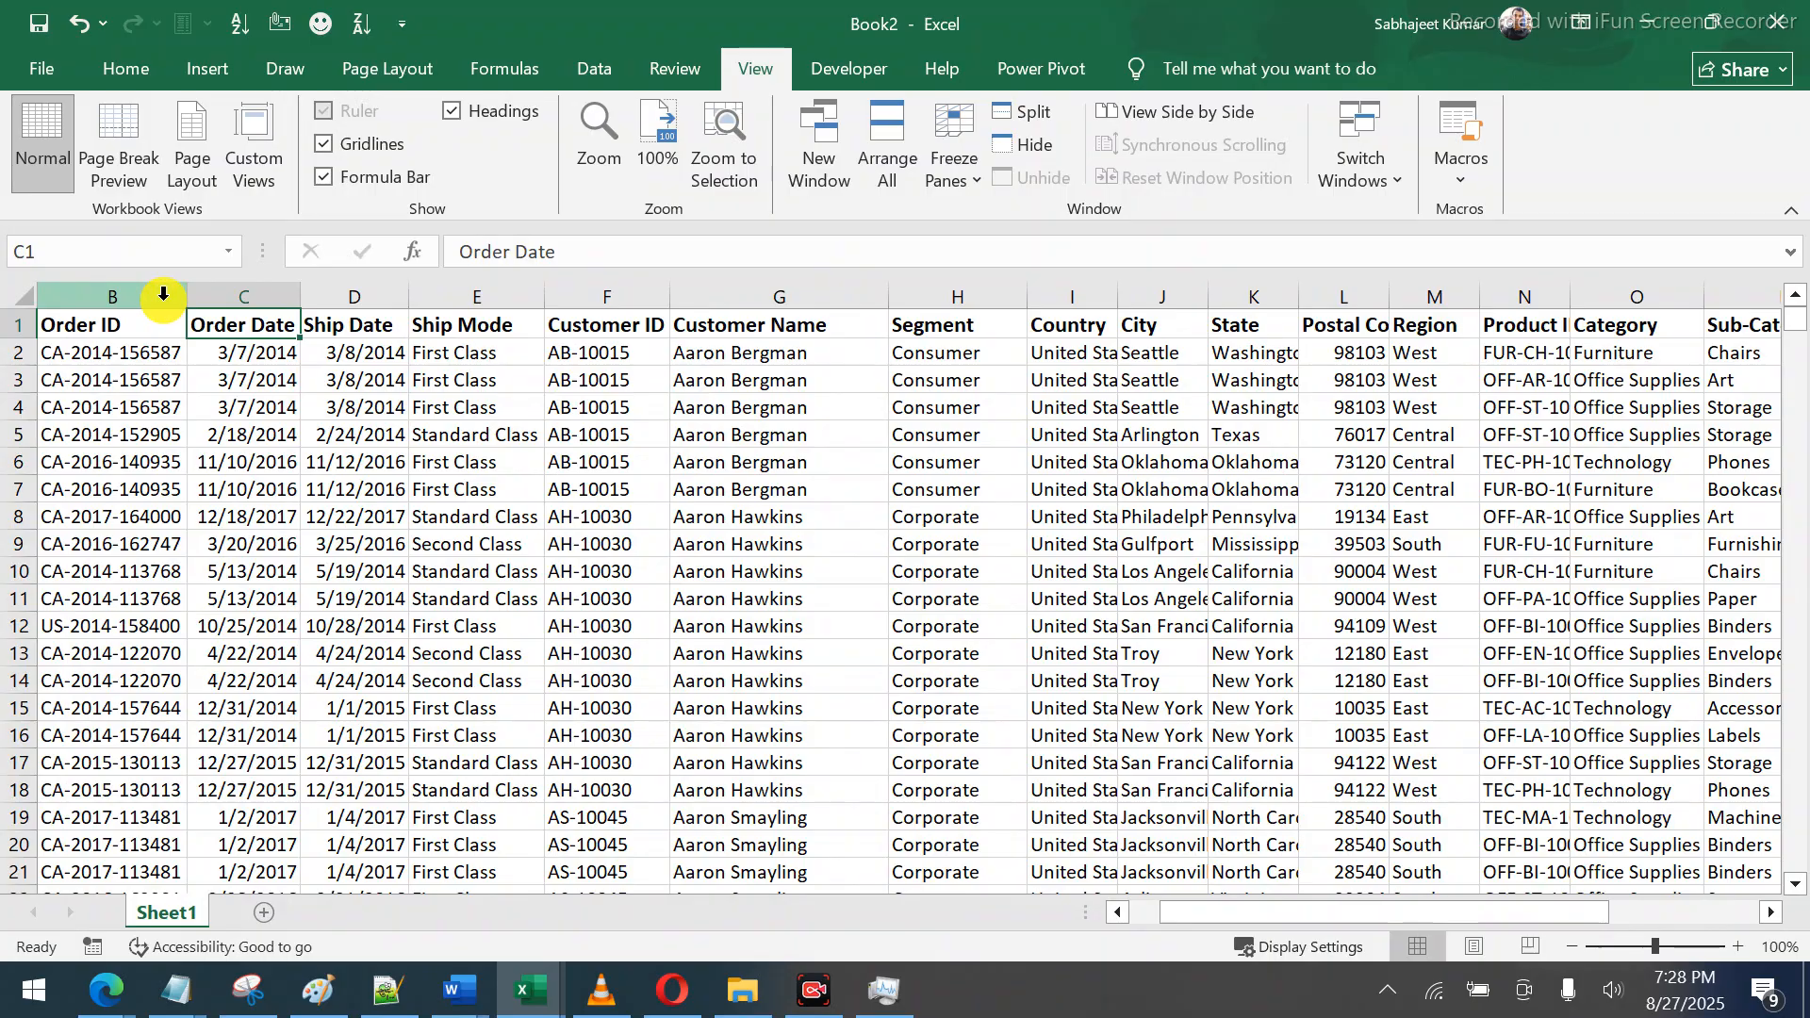
left_click(258, 289)
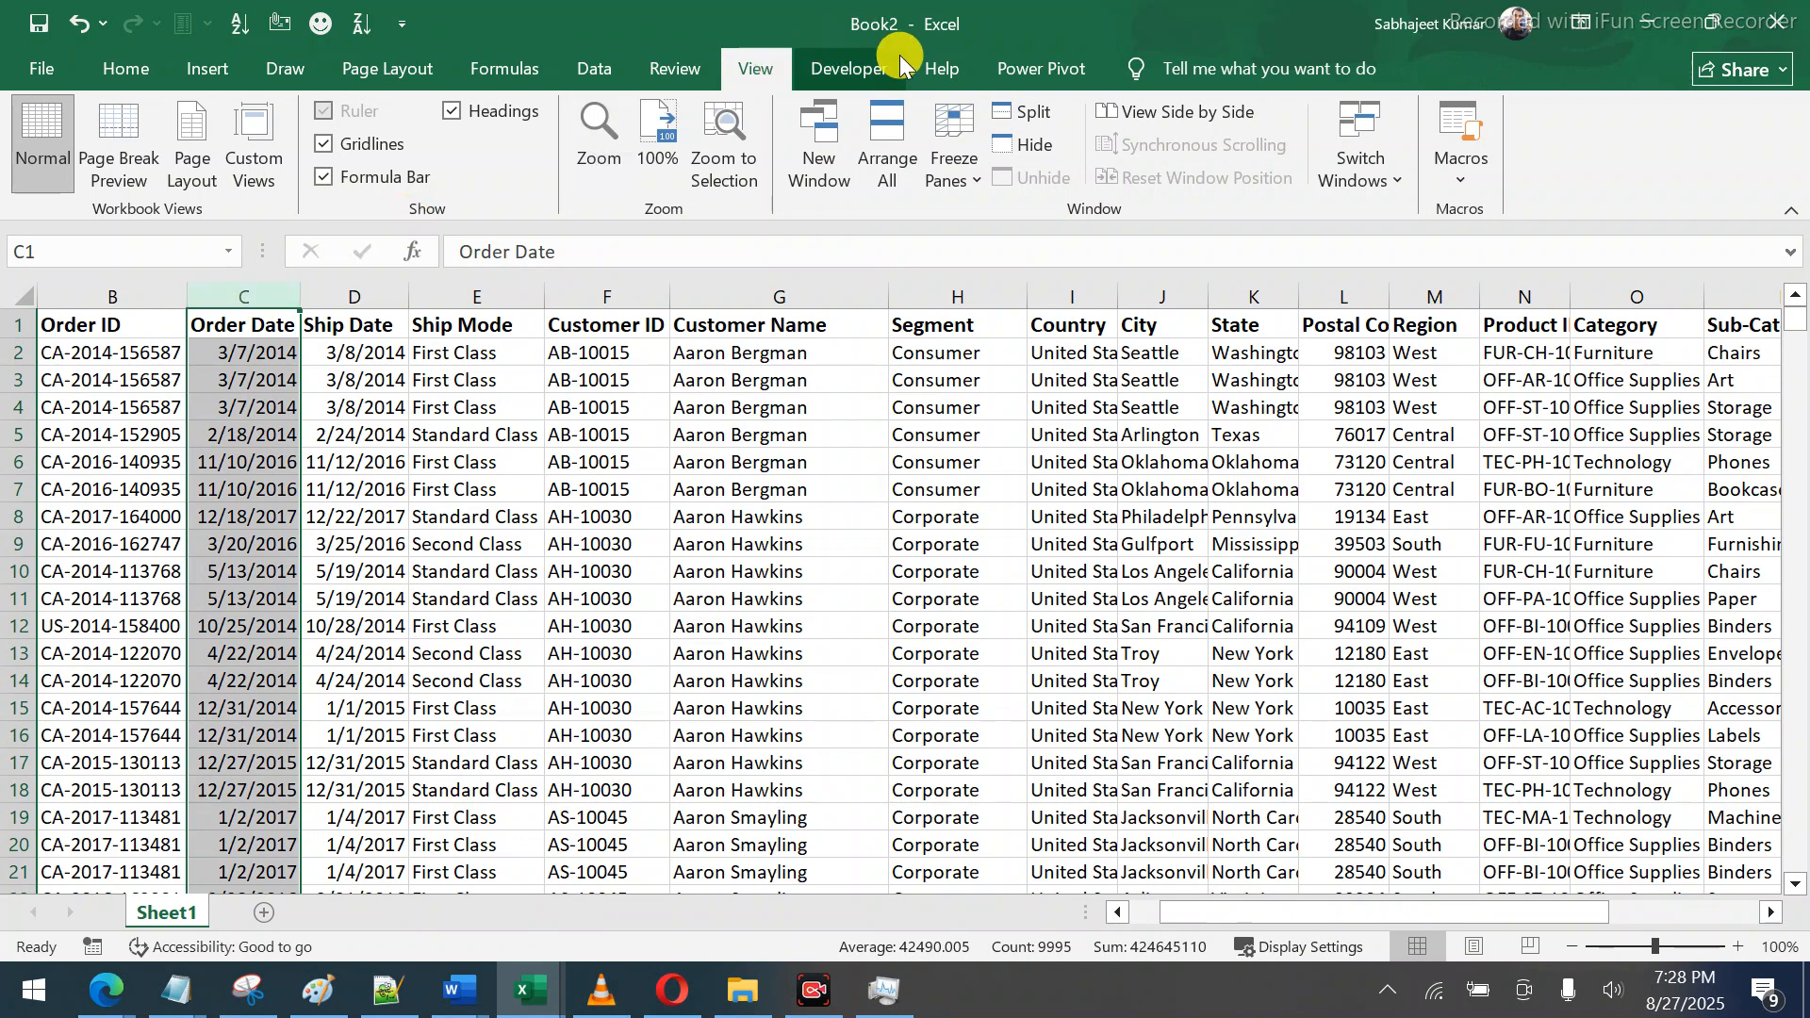
left_click(971, 181)
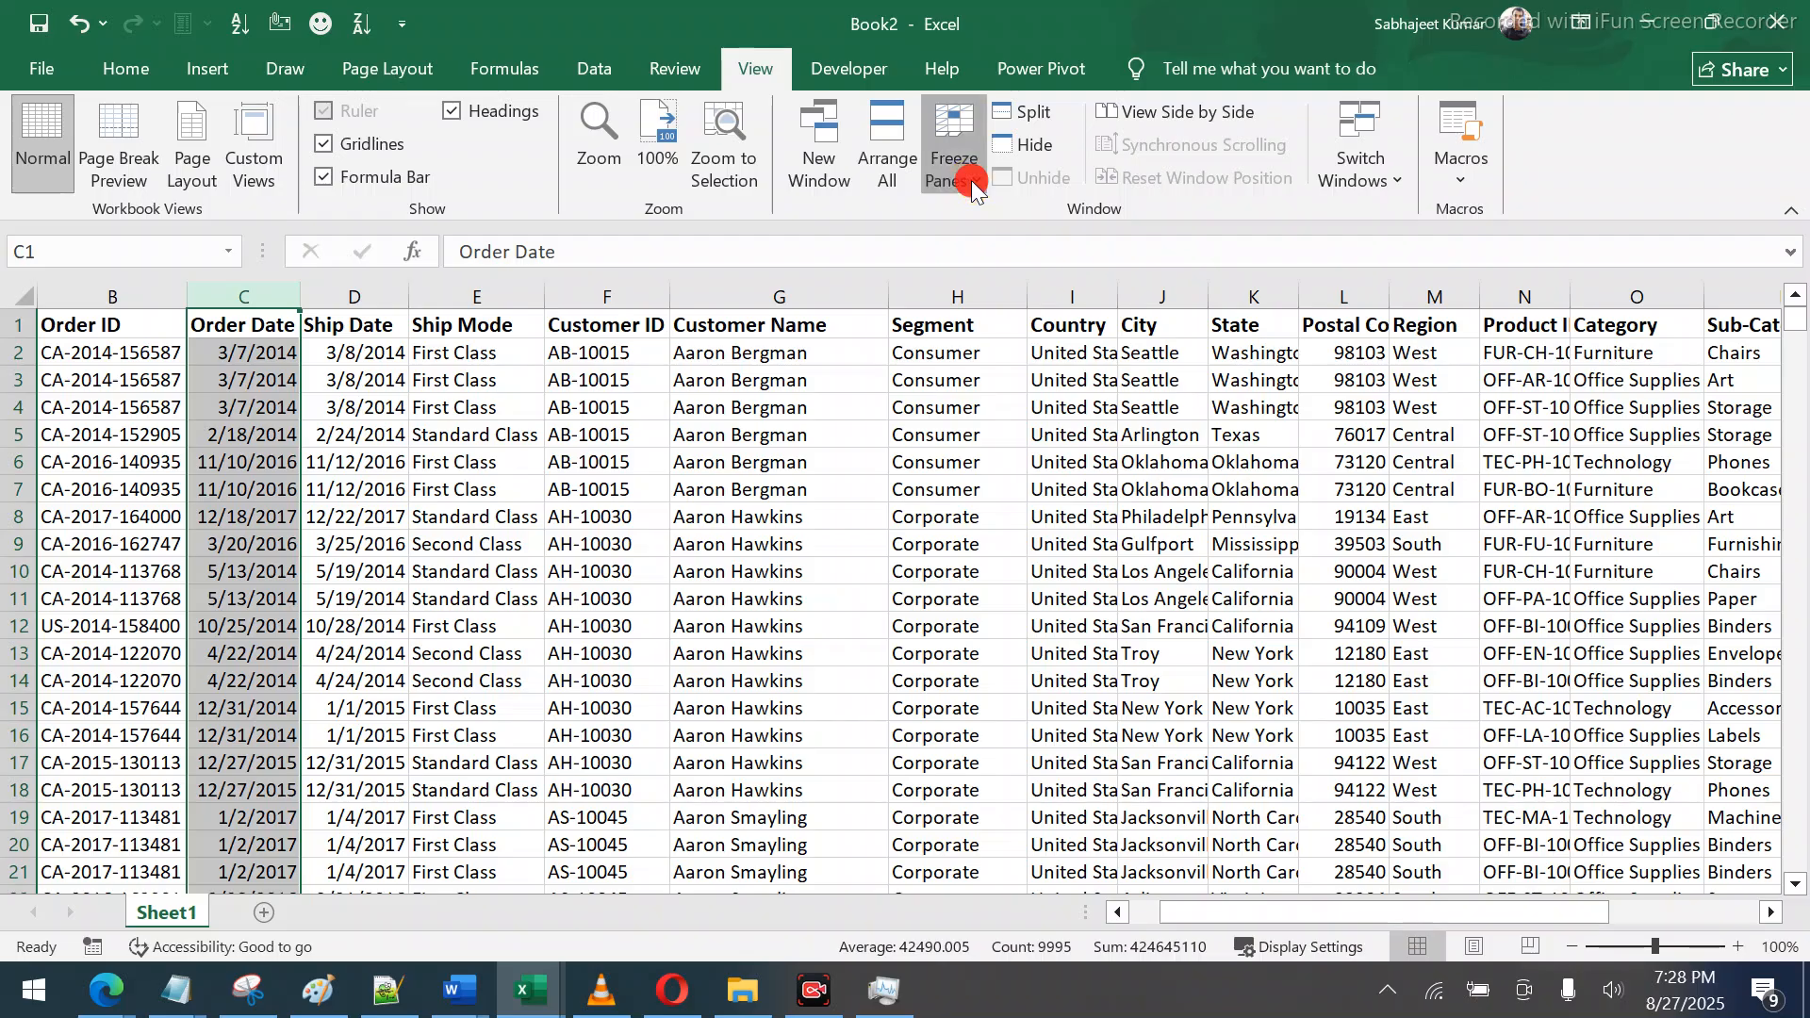
left_click(224, 300)
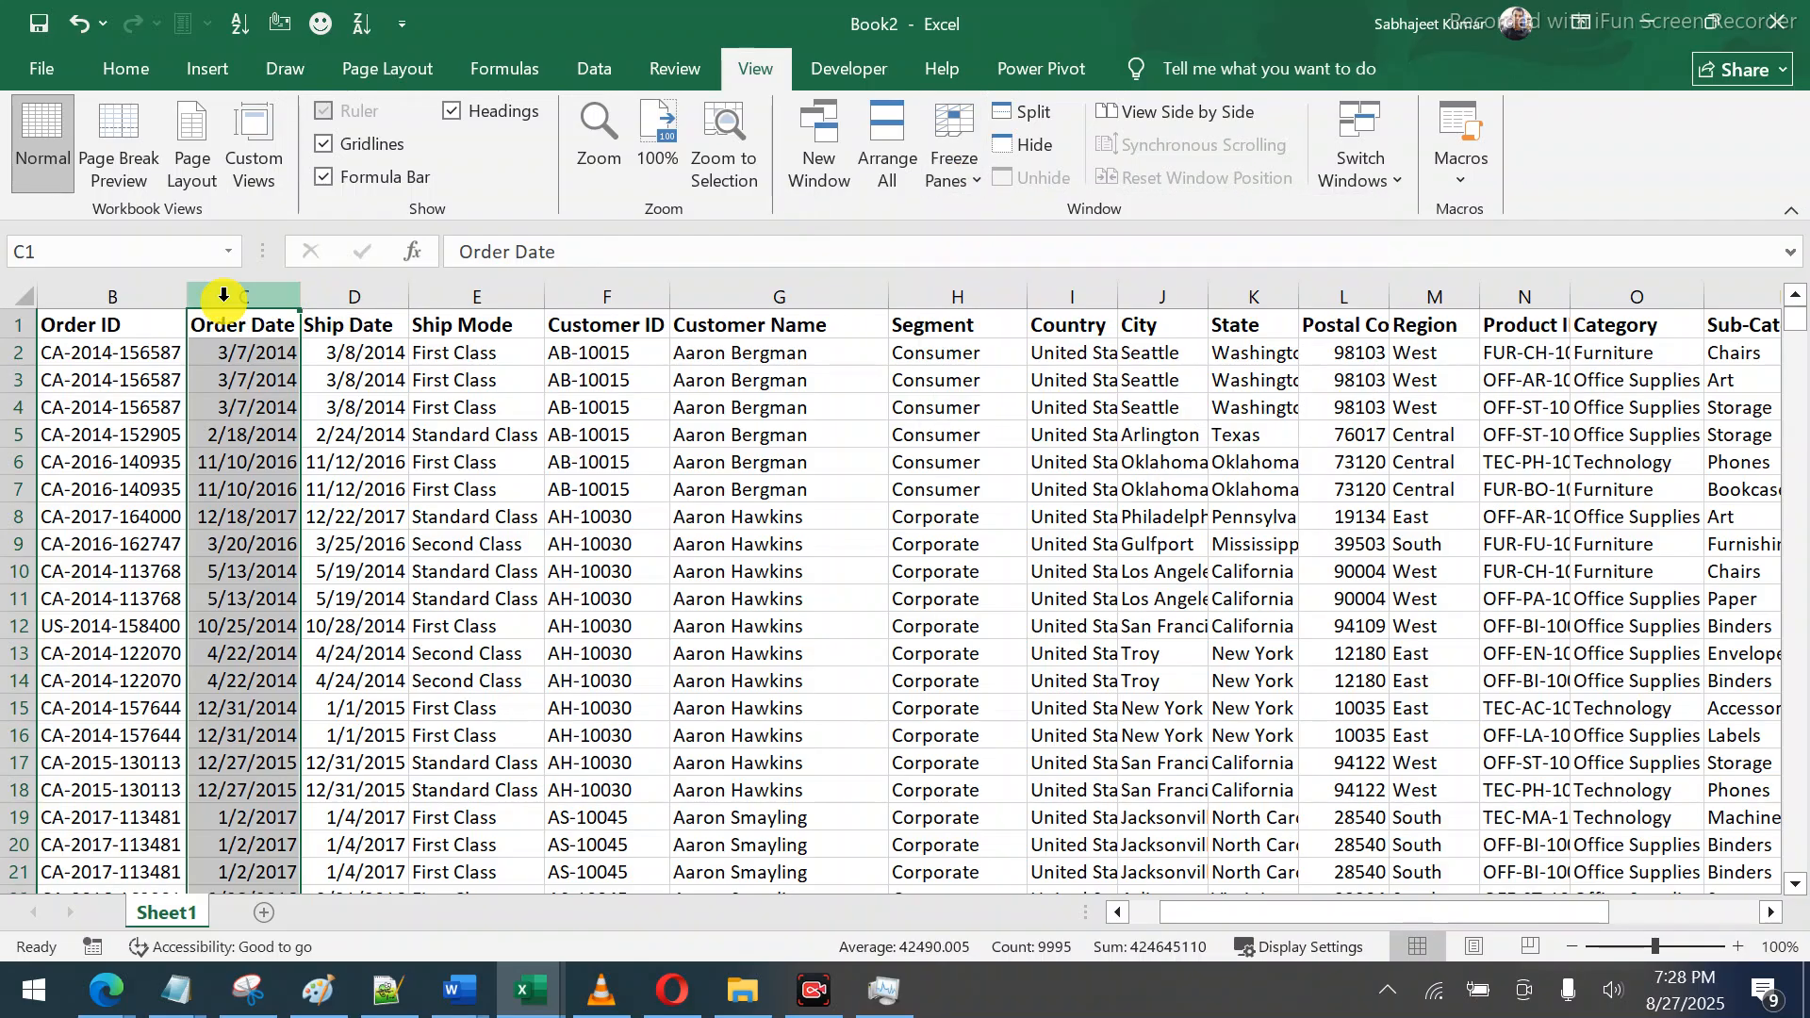
left_click(960, 172)
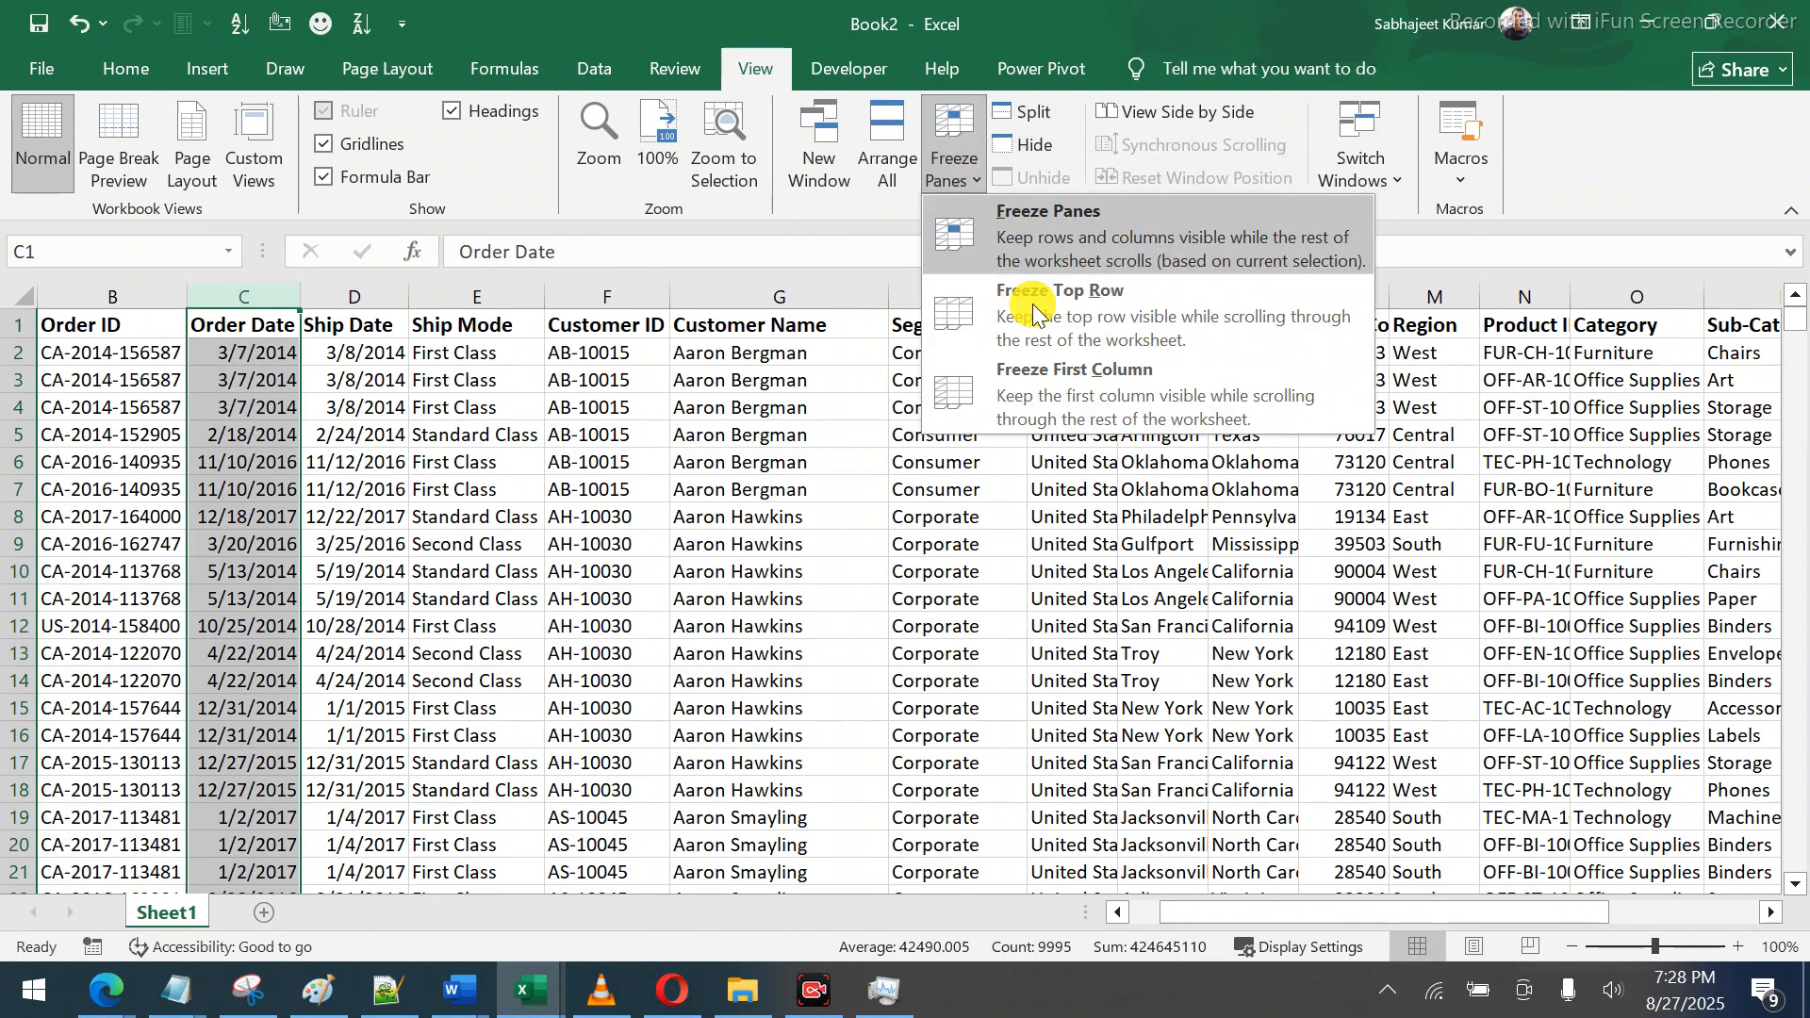
left_click(1071, 399)
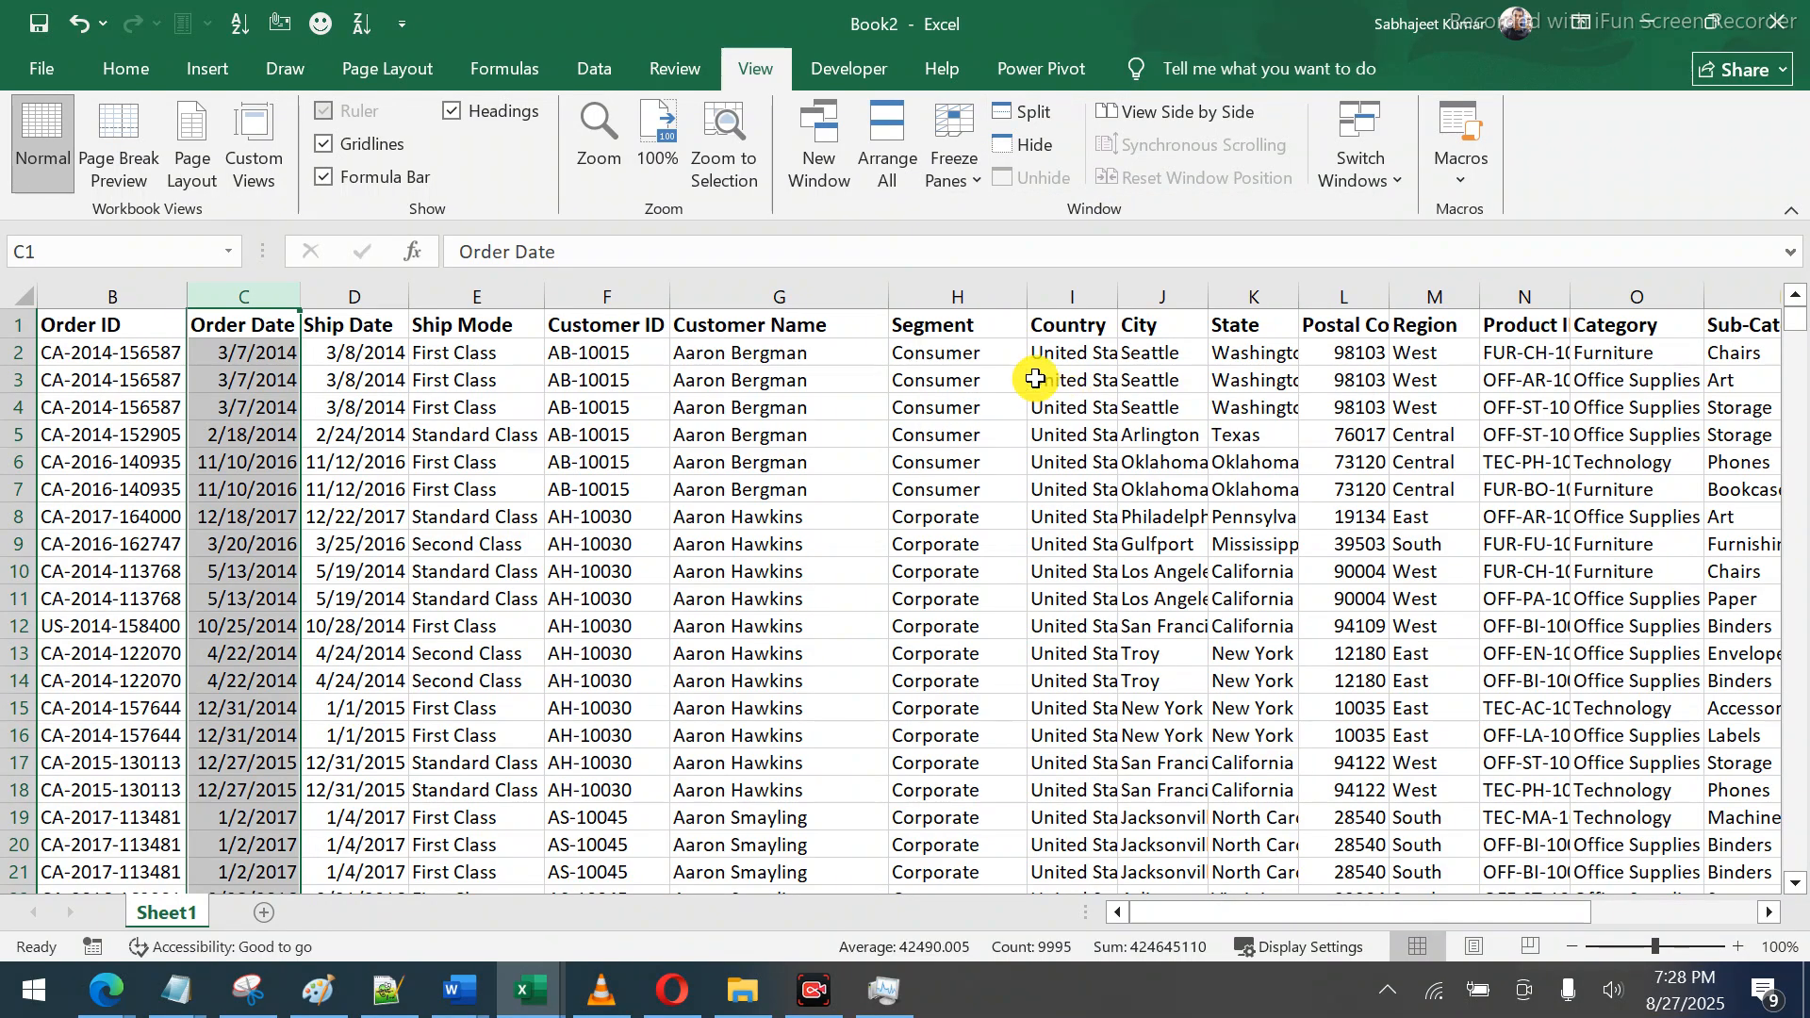
Go along the header row from Order Date to Quantity in S1, checking whether the Order ID column stays in view
key("Right")
key("Right")
key("Right")
key("Right")
key("Right")
key("Right")
key("Right")
key("Right")
key("Right")
key("Right")
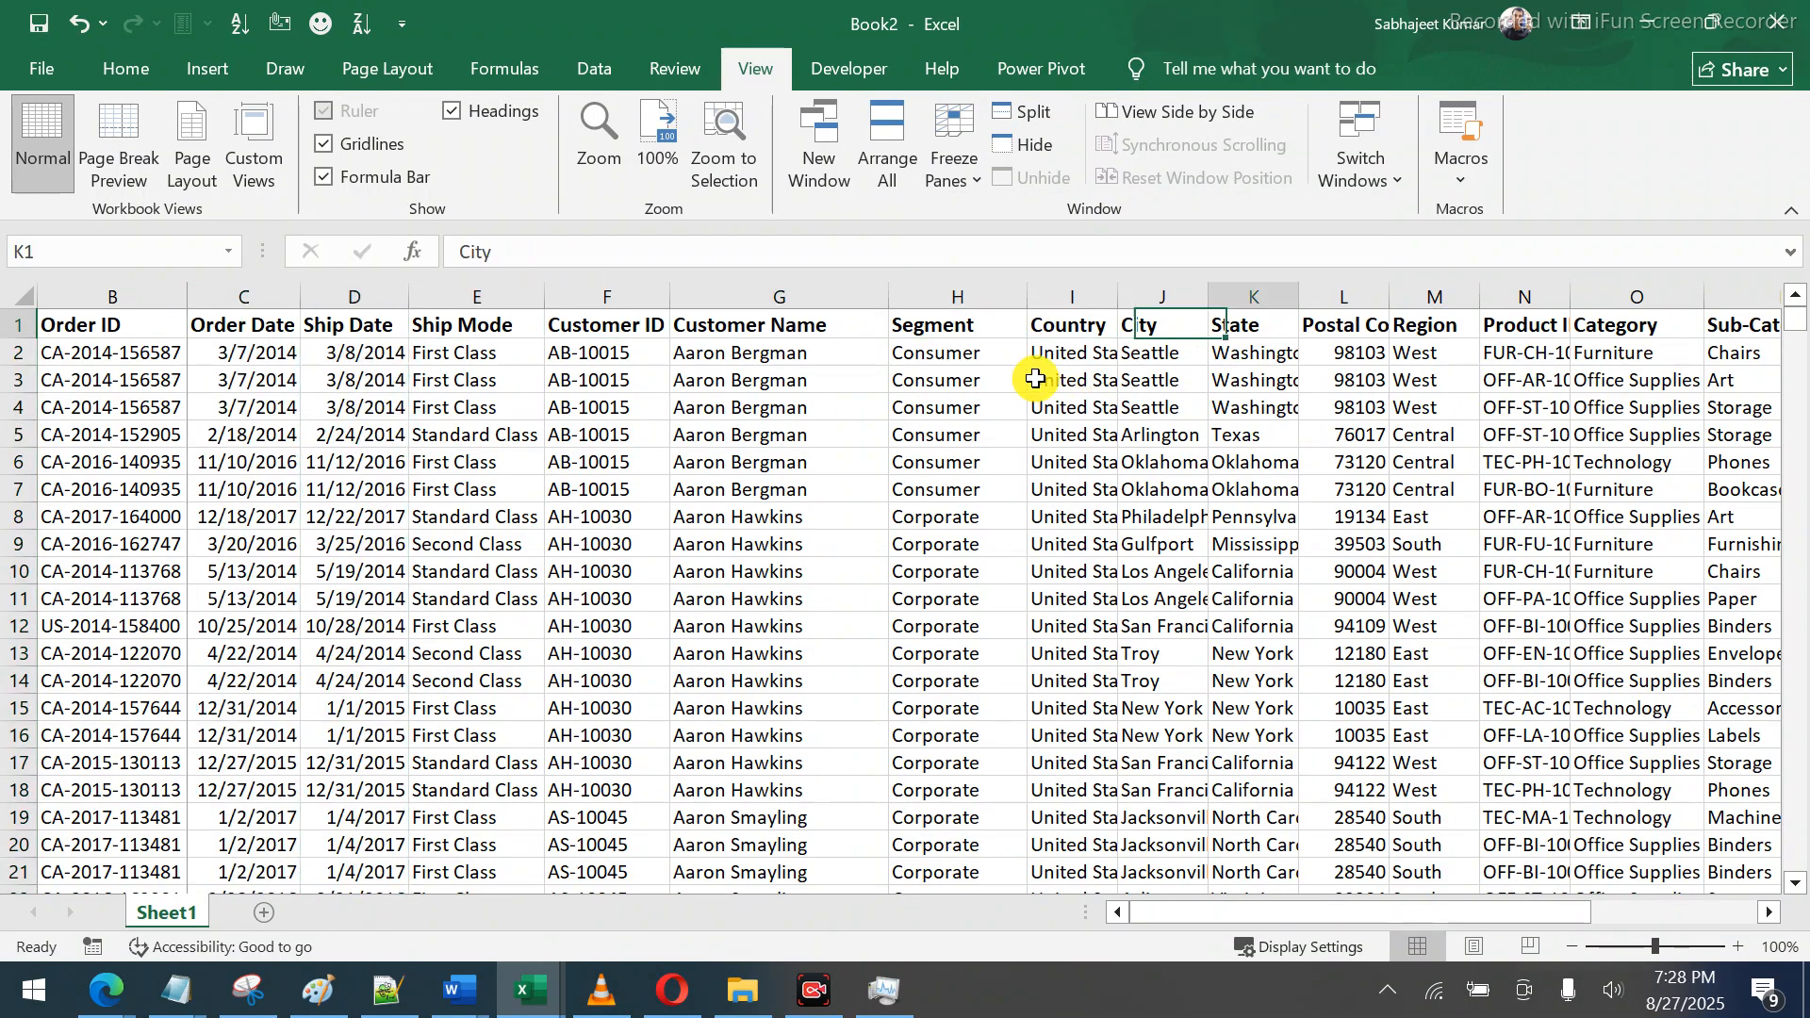
key("Right")
key("Right")
key("Right")
key("Right")
key("Right")
key("Right")
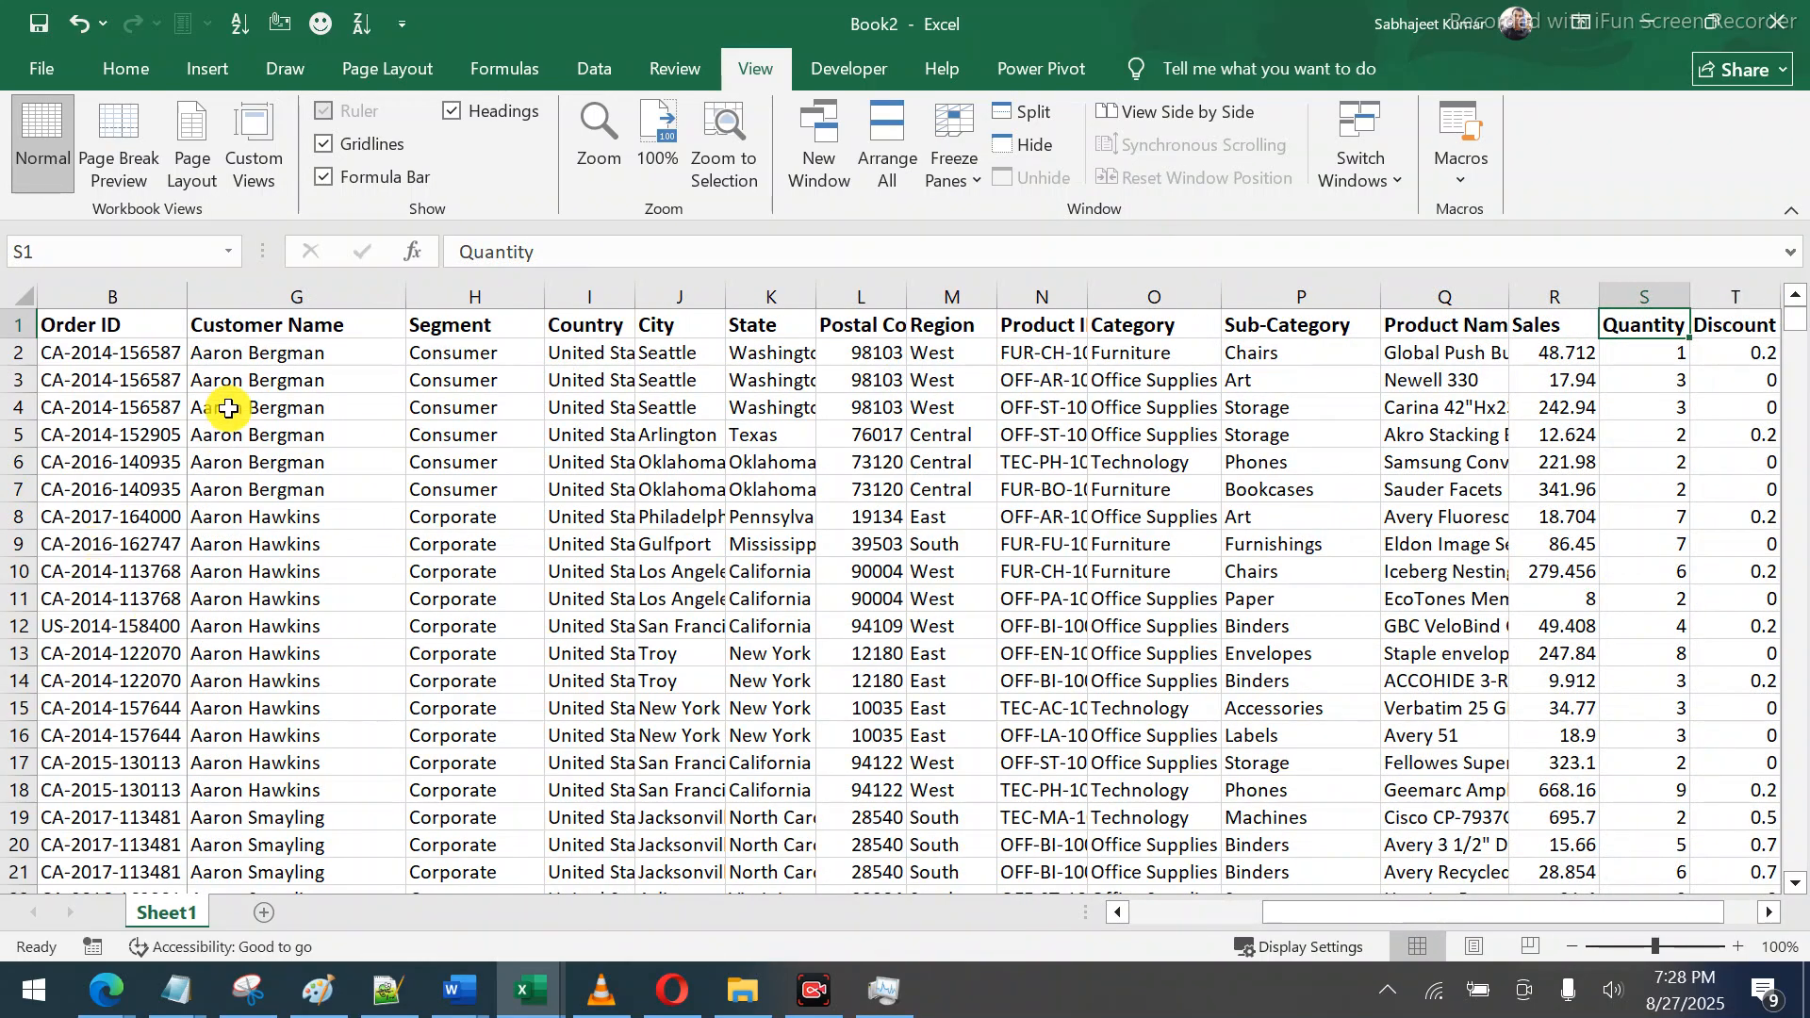
Go back to the start of the sheet and along the header row past Profit to Z1, rechecking the frozen column
left_click(143, 342)
key("ctrl+Home")
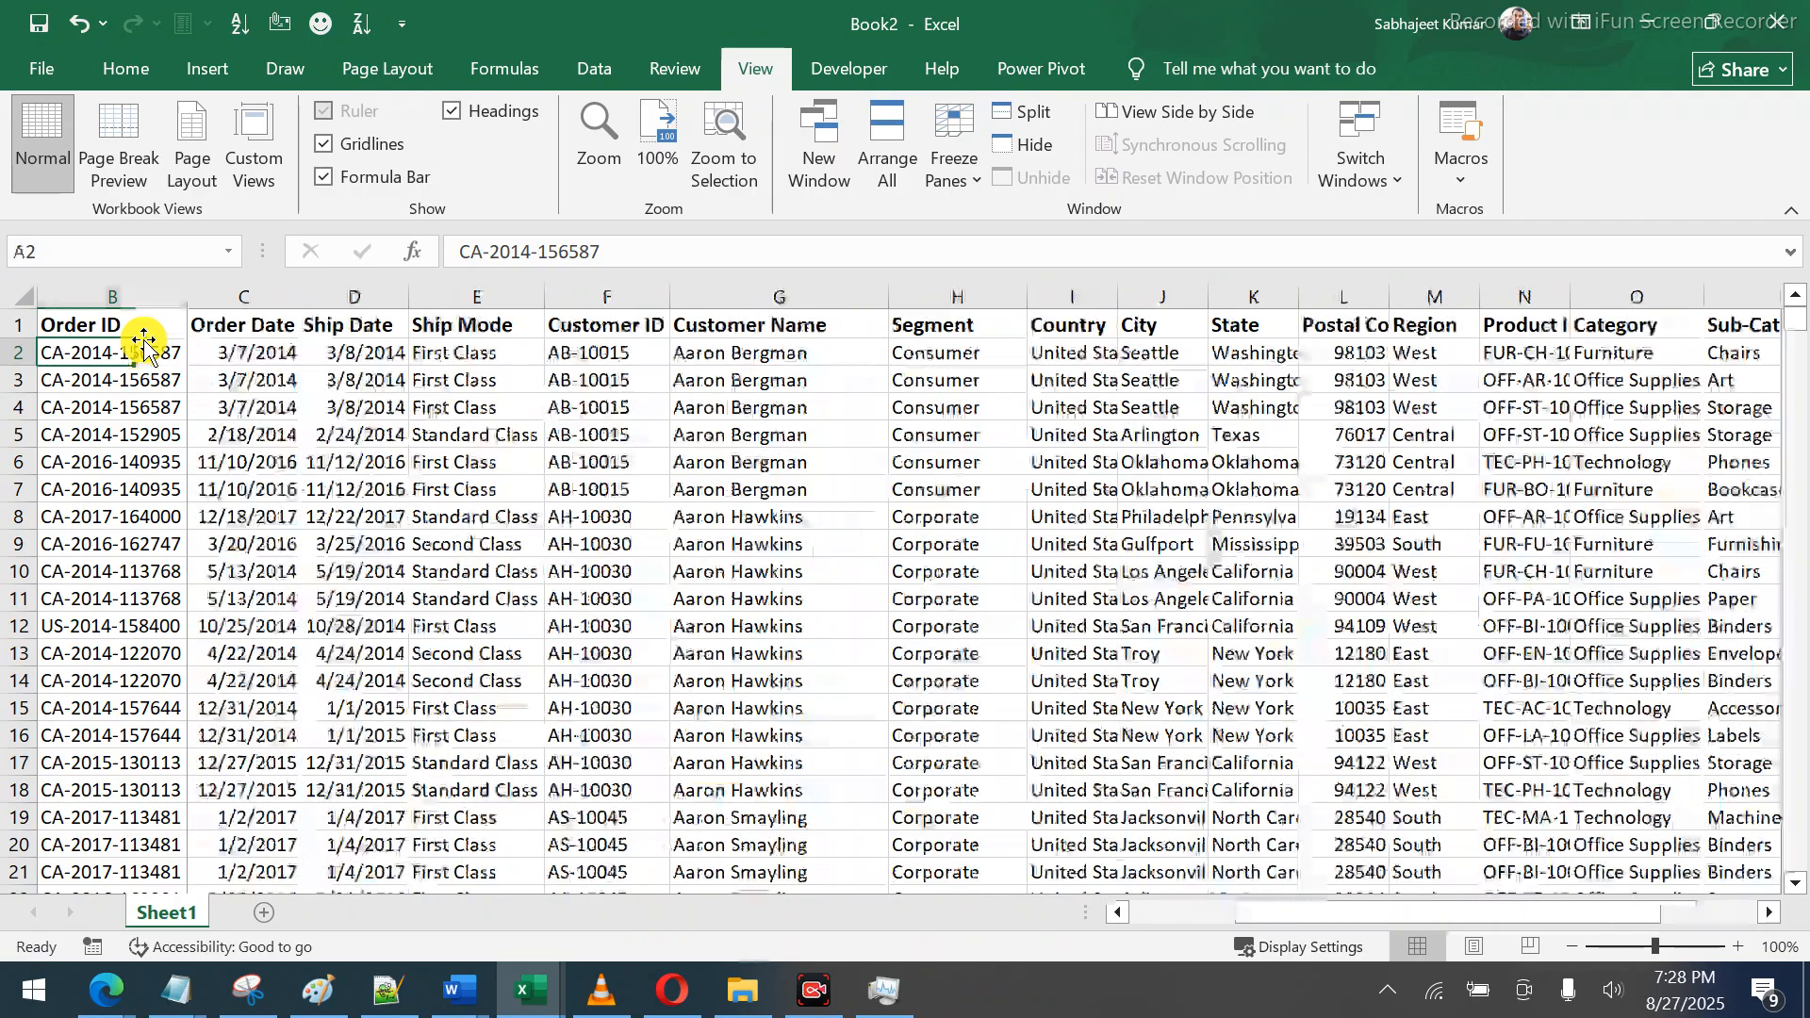
left_click(72, 324)
key("Left")
key("Right")
key("Right")
key("Right")
key("Right")
key("Right")
key("Right")
key("Right")
key("Right")
key("Right")
key("Right")
key("Right")
key("Right")
key("Right")
key("Right")
key("Right")
key("Right")
key("Right")
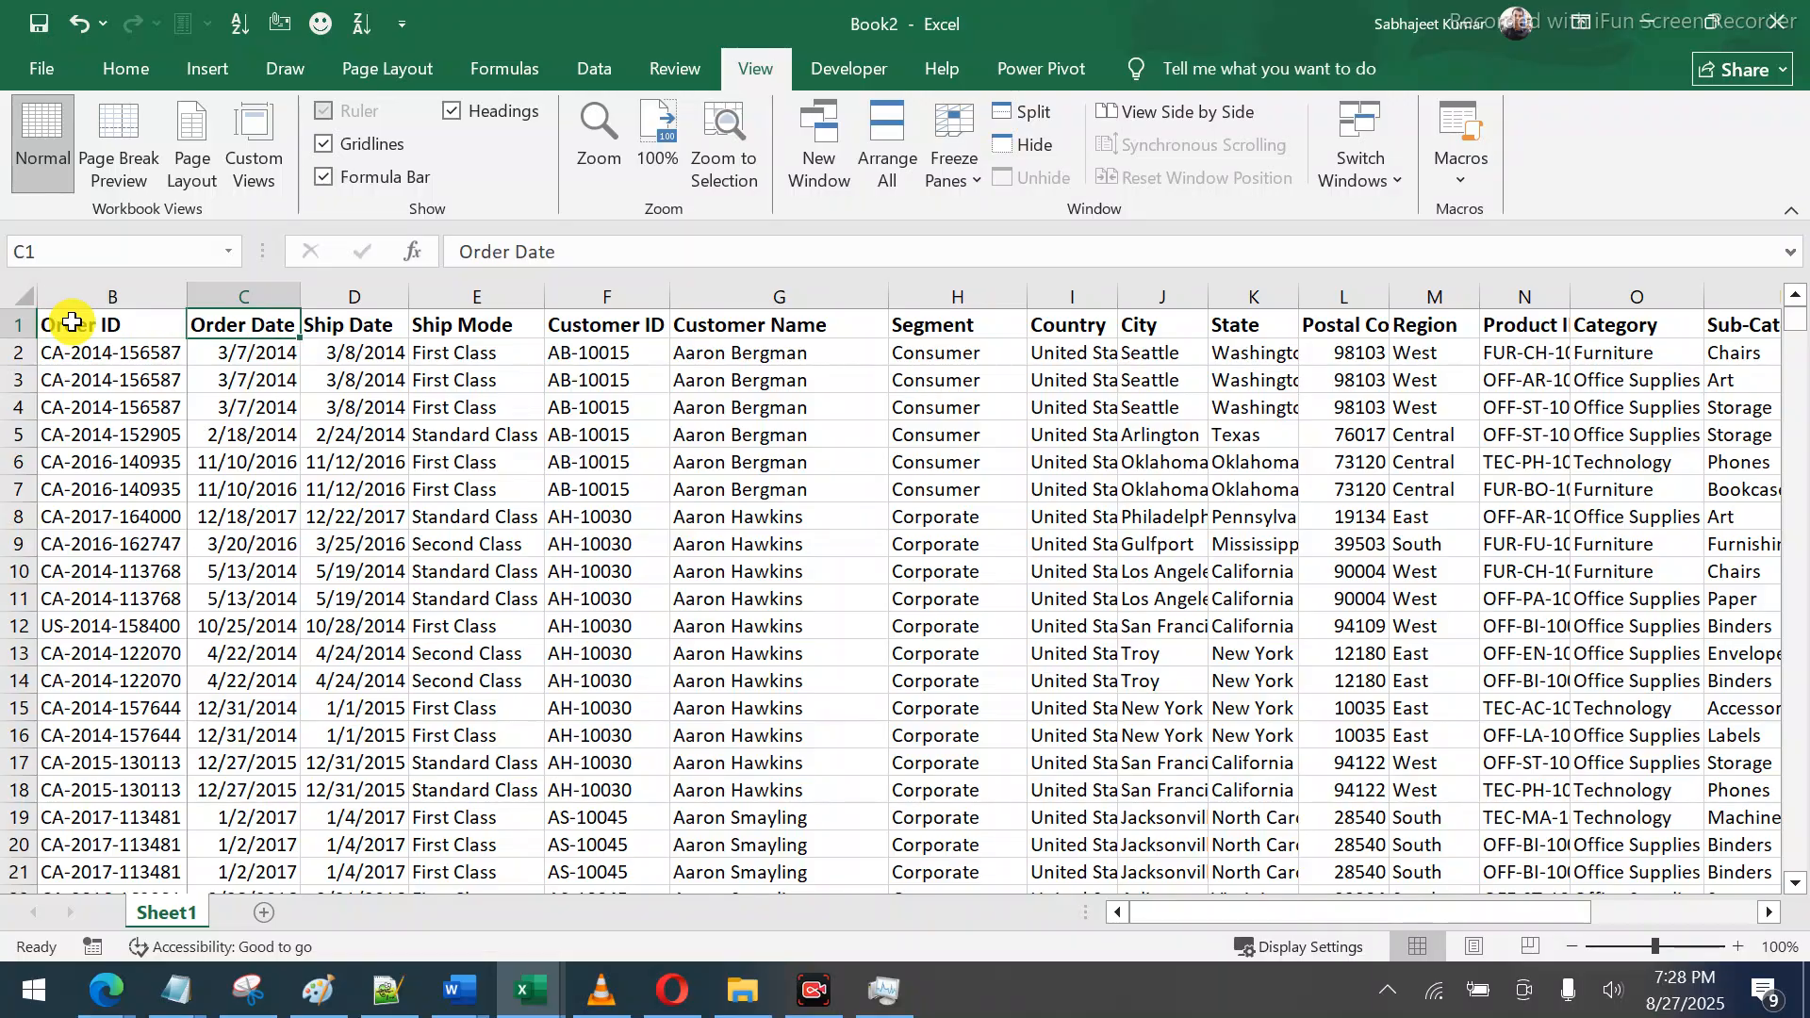
key("Right")
key("Right")
key("Right")
key("Right")
key("Right")
key("Right")
key("Right")
key("Right")
key("Right")
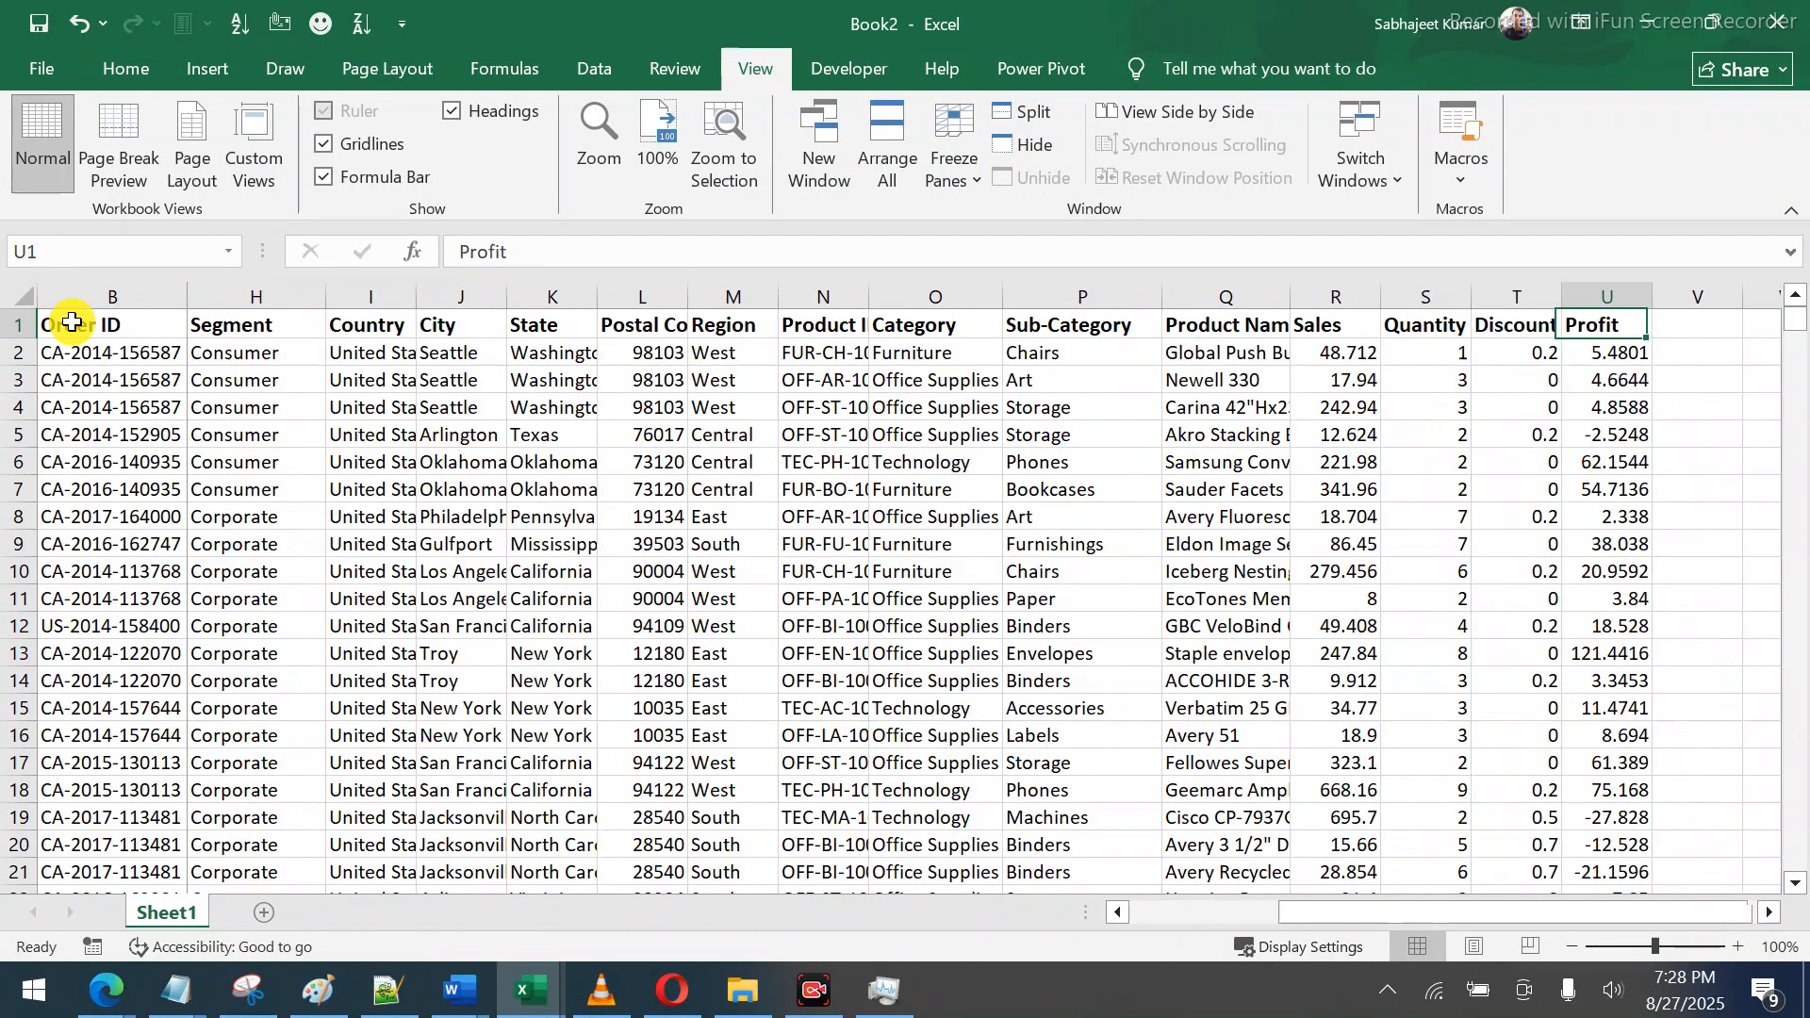
Return to the Row ID header in A1 and unfreeze the panes
key("Left")
key("Left")
key("Left")
key("Left")
key("Left")
key("Left")
key("Left")
key("Left")
key("Left")
key("Left")
key("Left")
key("Left")
key("Left")
key("Left")
key("Left")
key("Left")
key("Left")
key("Left")
key("Left")
key("Left")
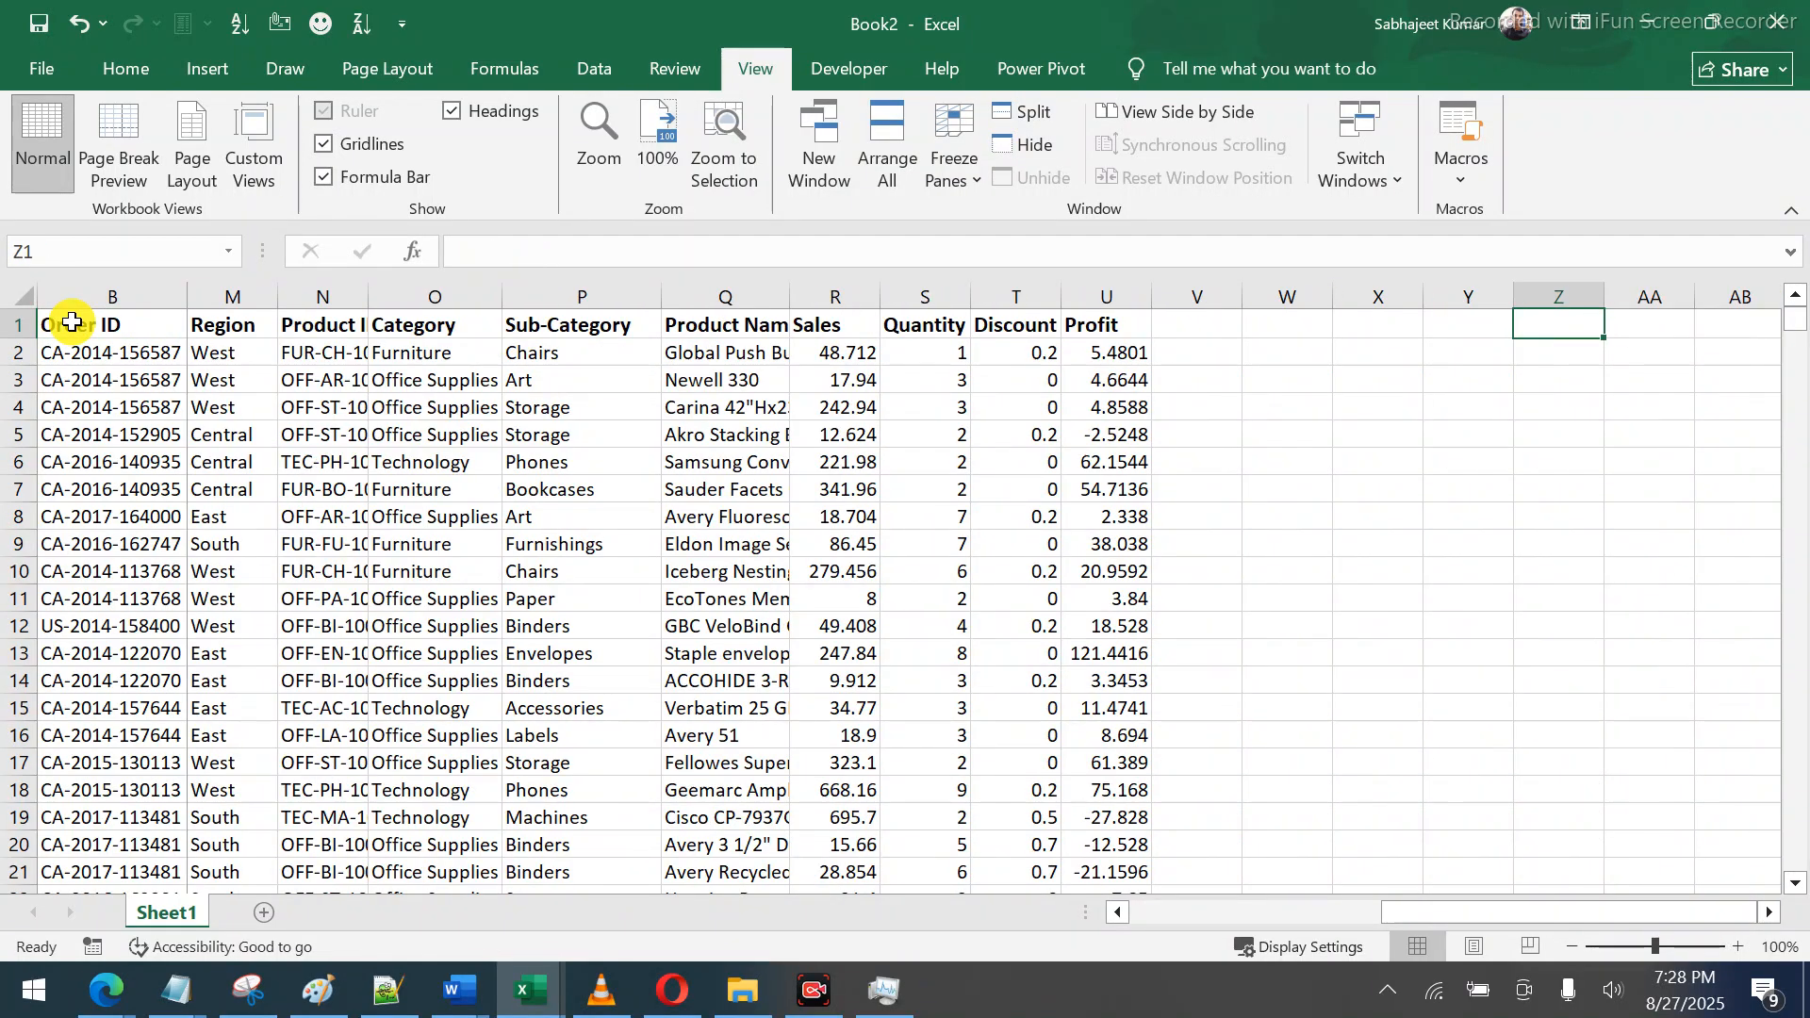
key("Left")
key("Left")
key("Left")
key("Left")
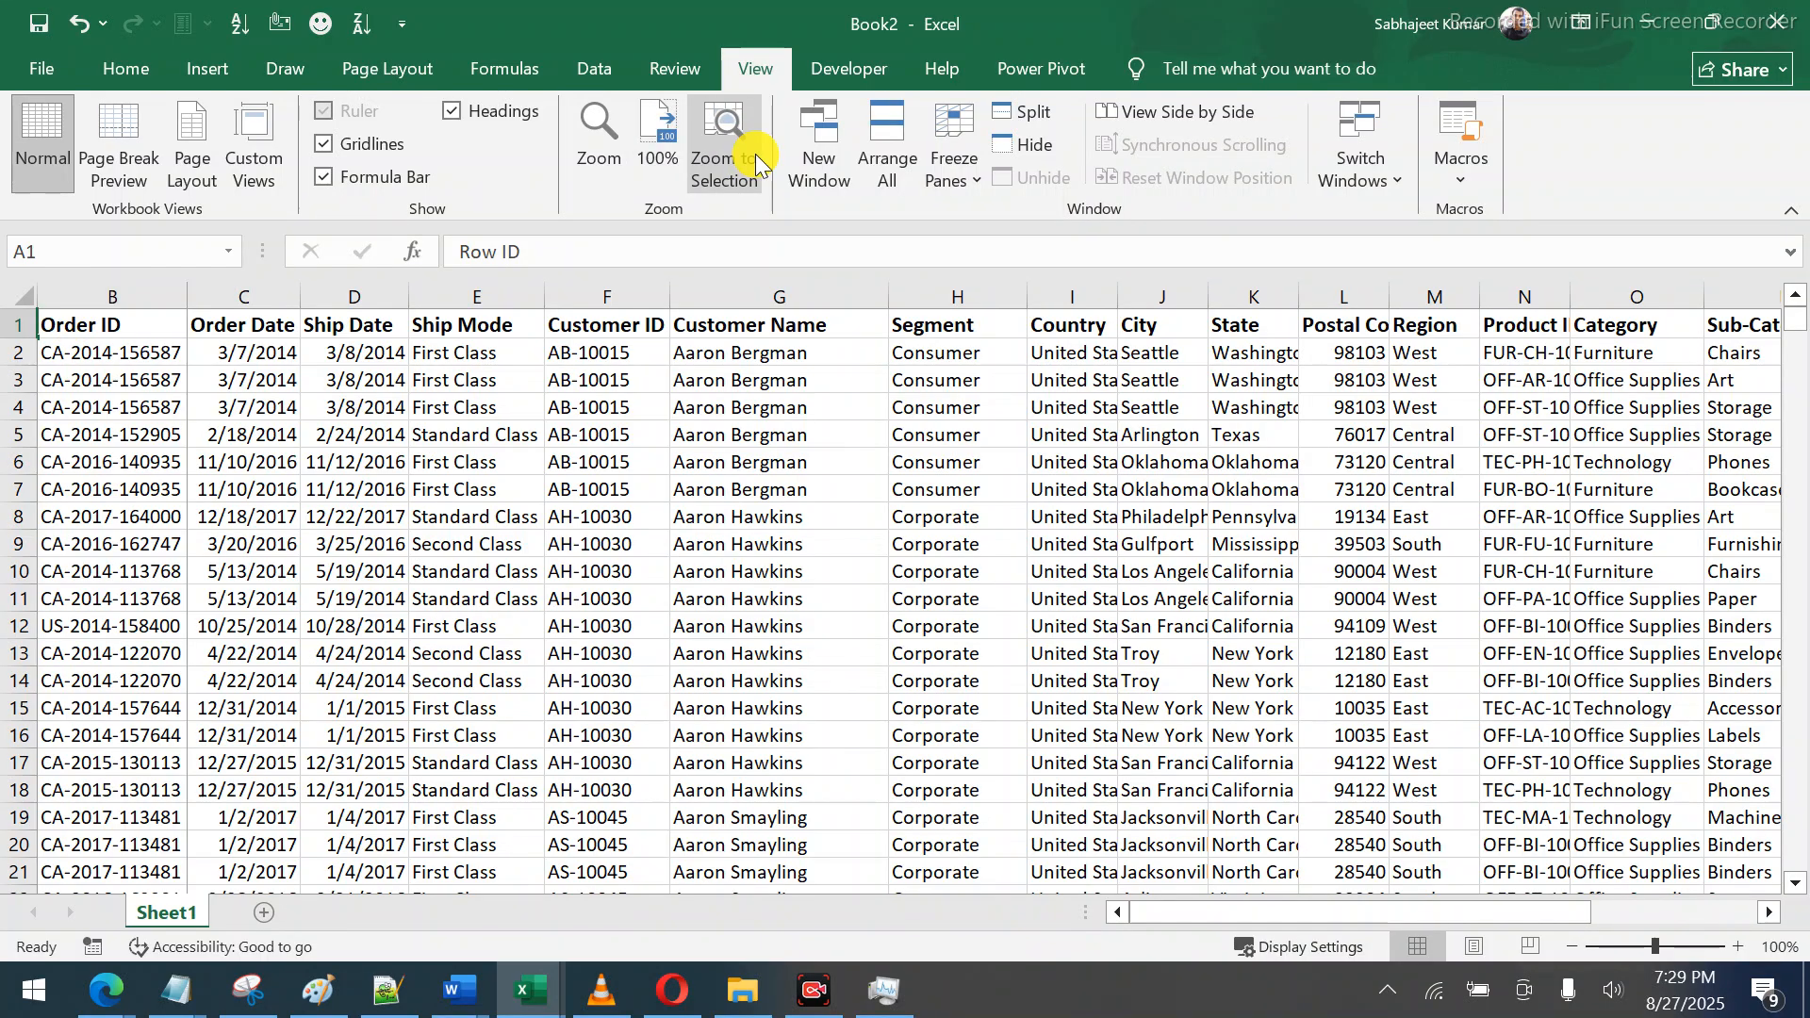
left_click(969, 179)
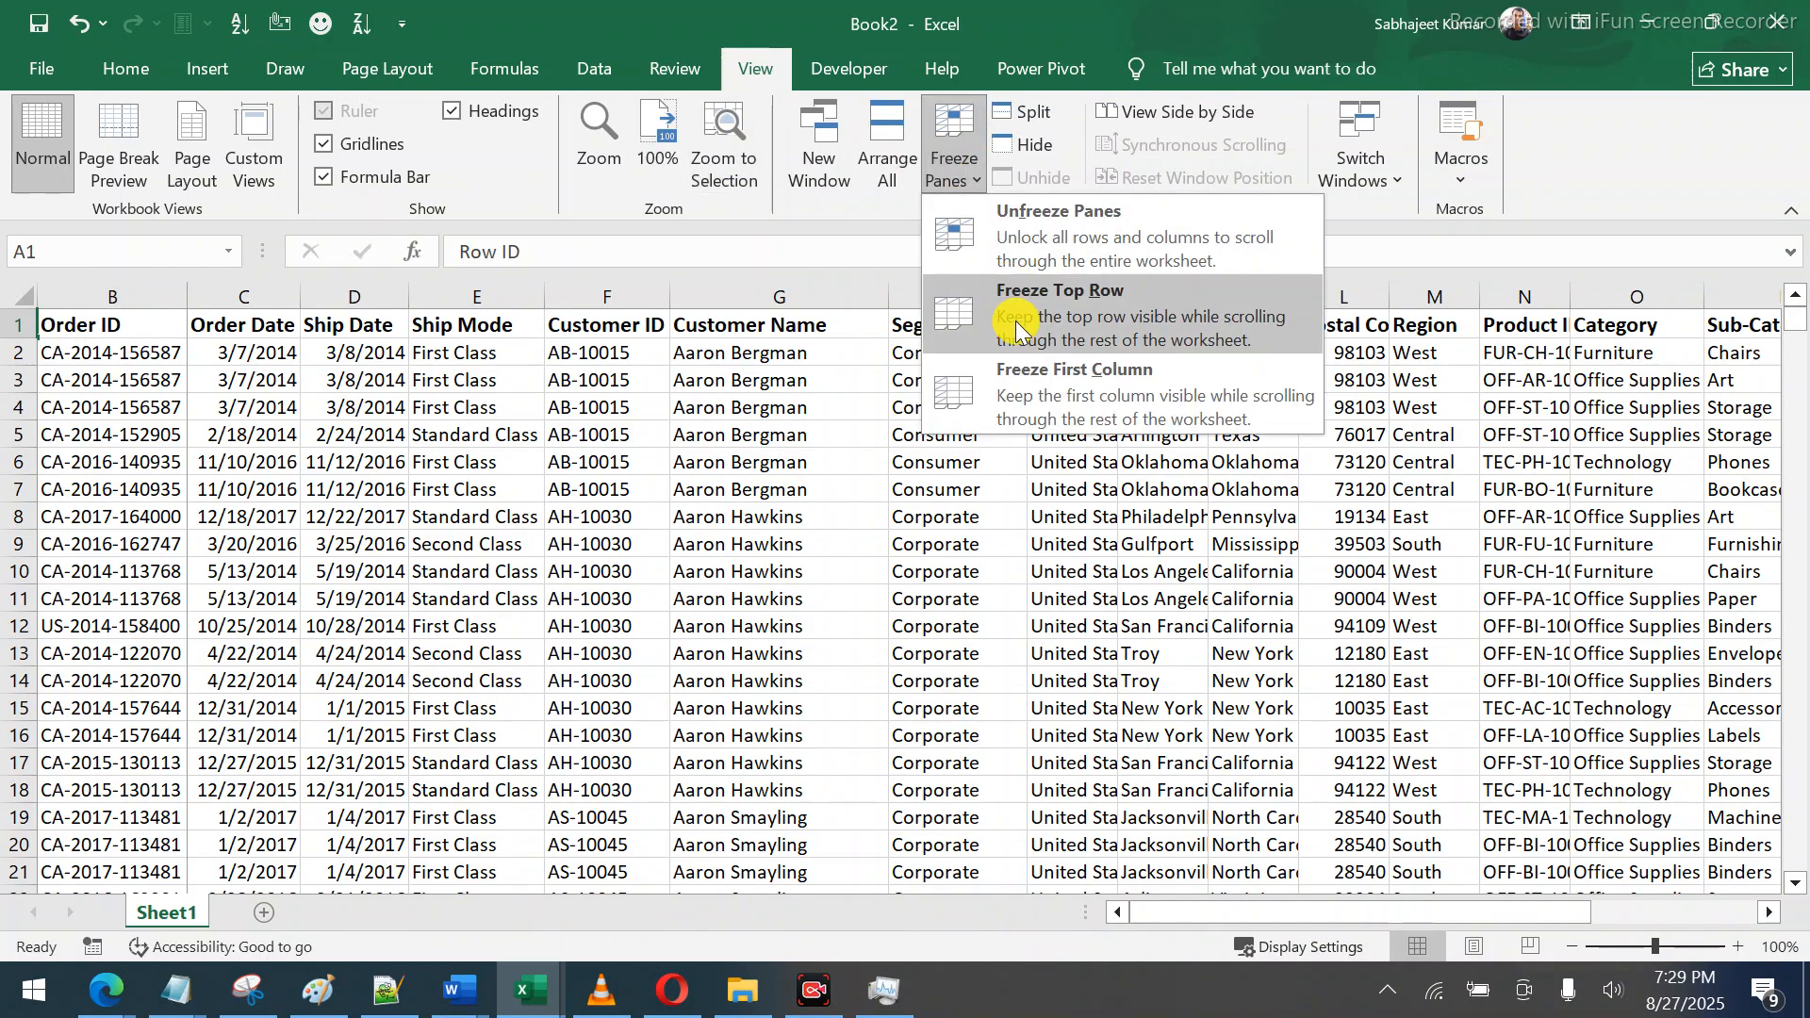
left_click(1021, 244)
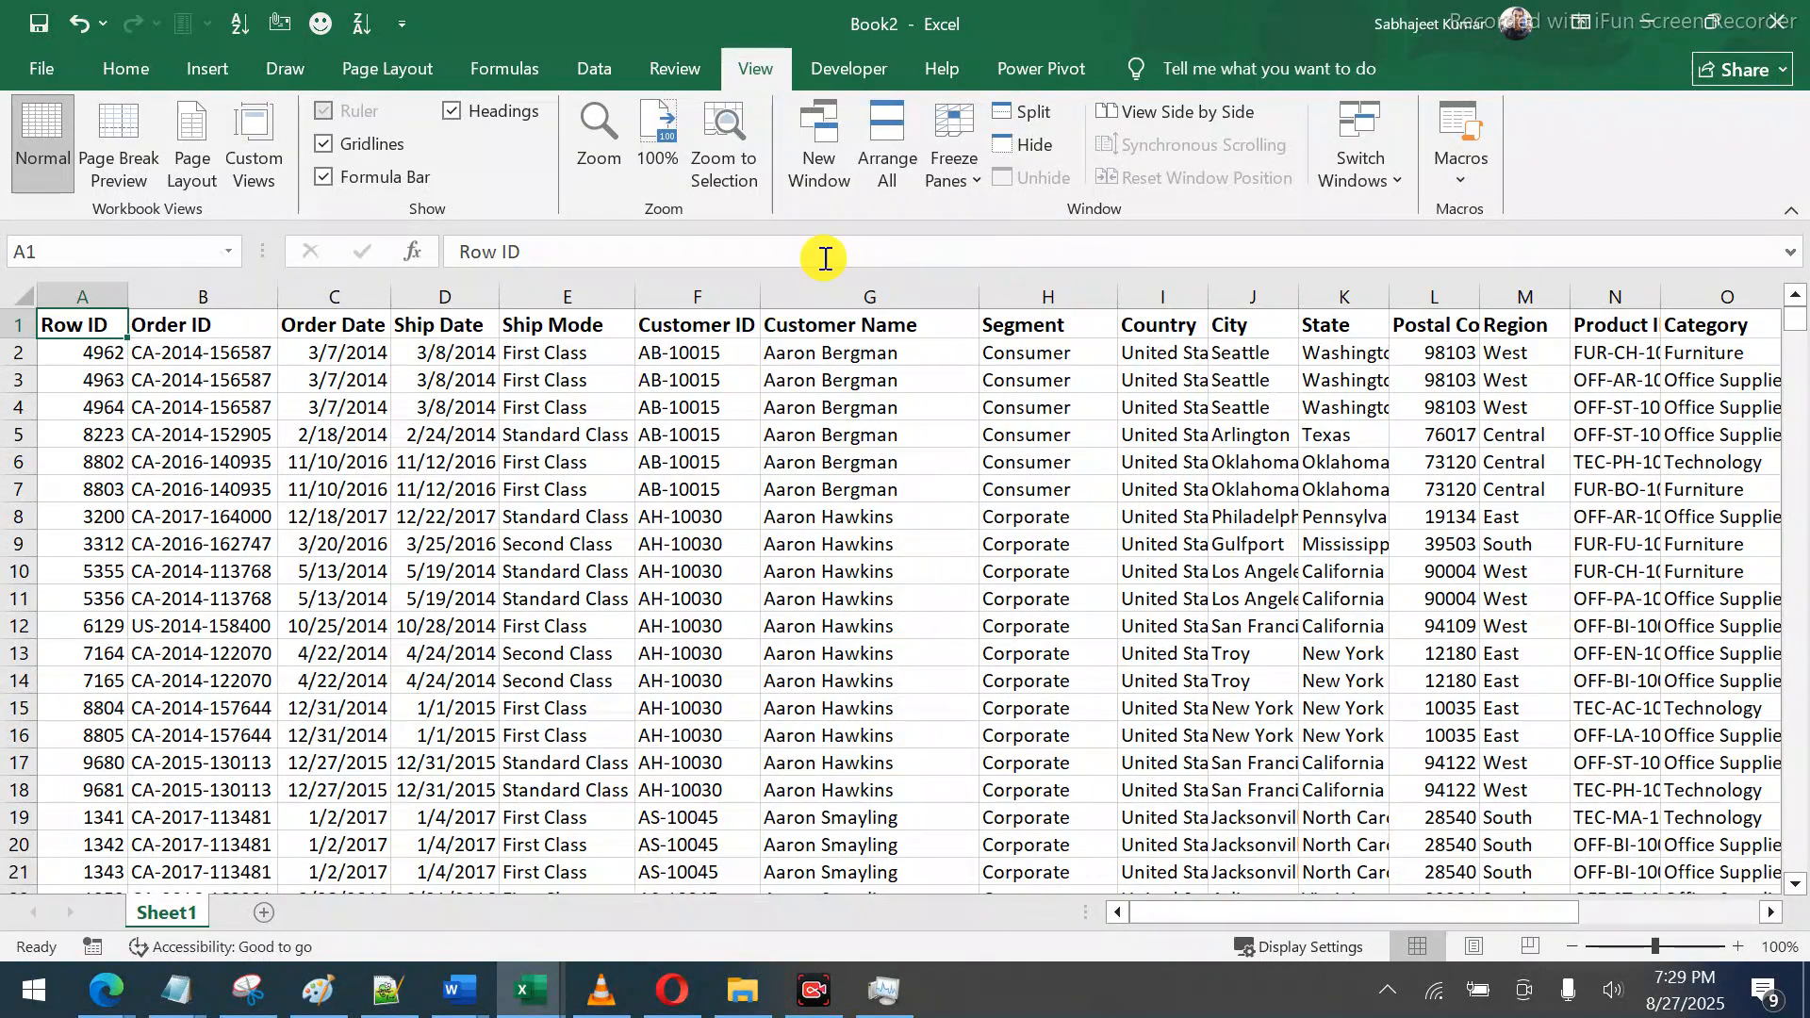
Review the freeze options, then highlight the Ship Mode cell E4 with a yellow fill
left_click(979, 173)
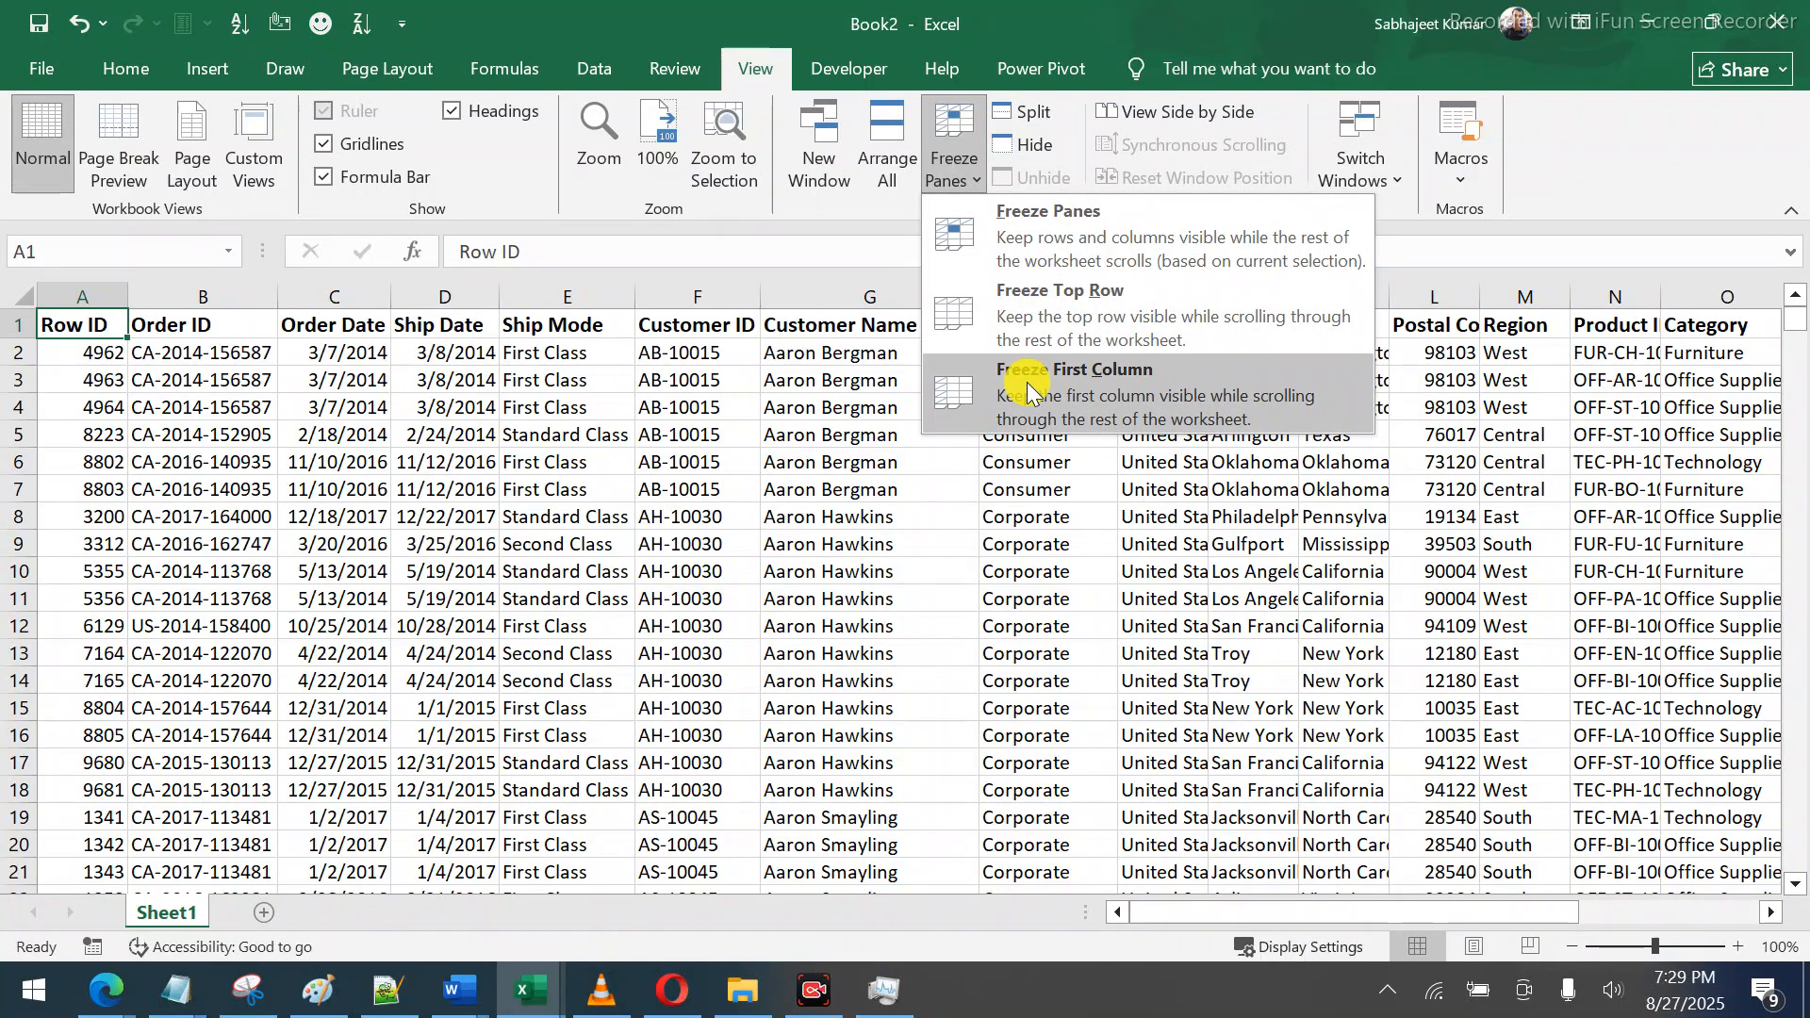
left_click(609, 415)
left_click(609, 415)
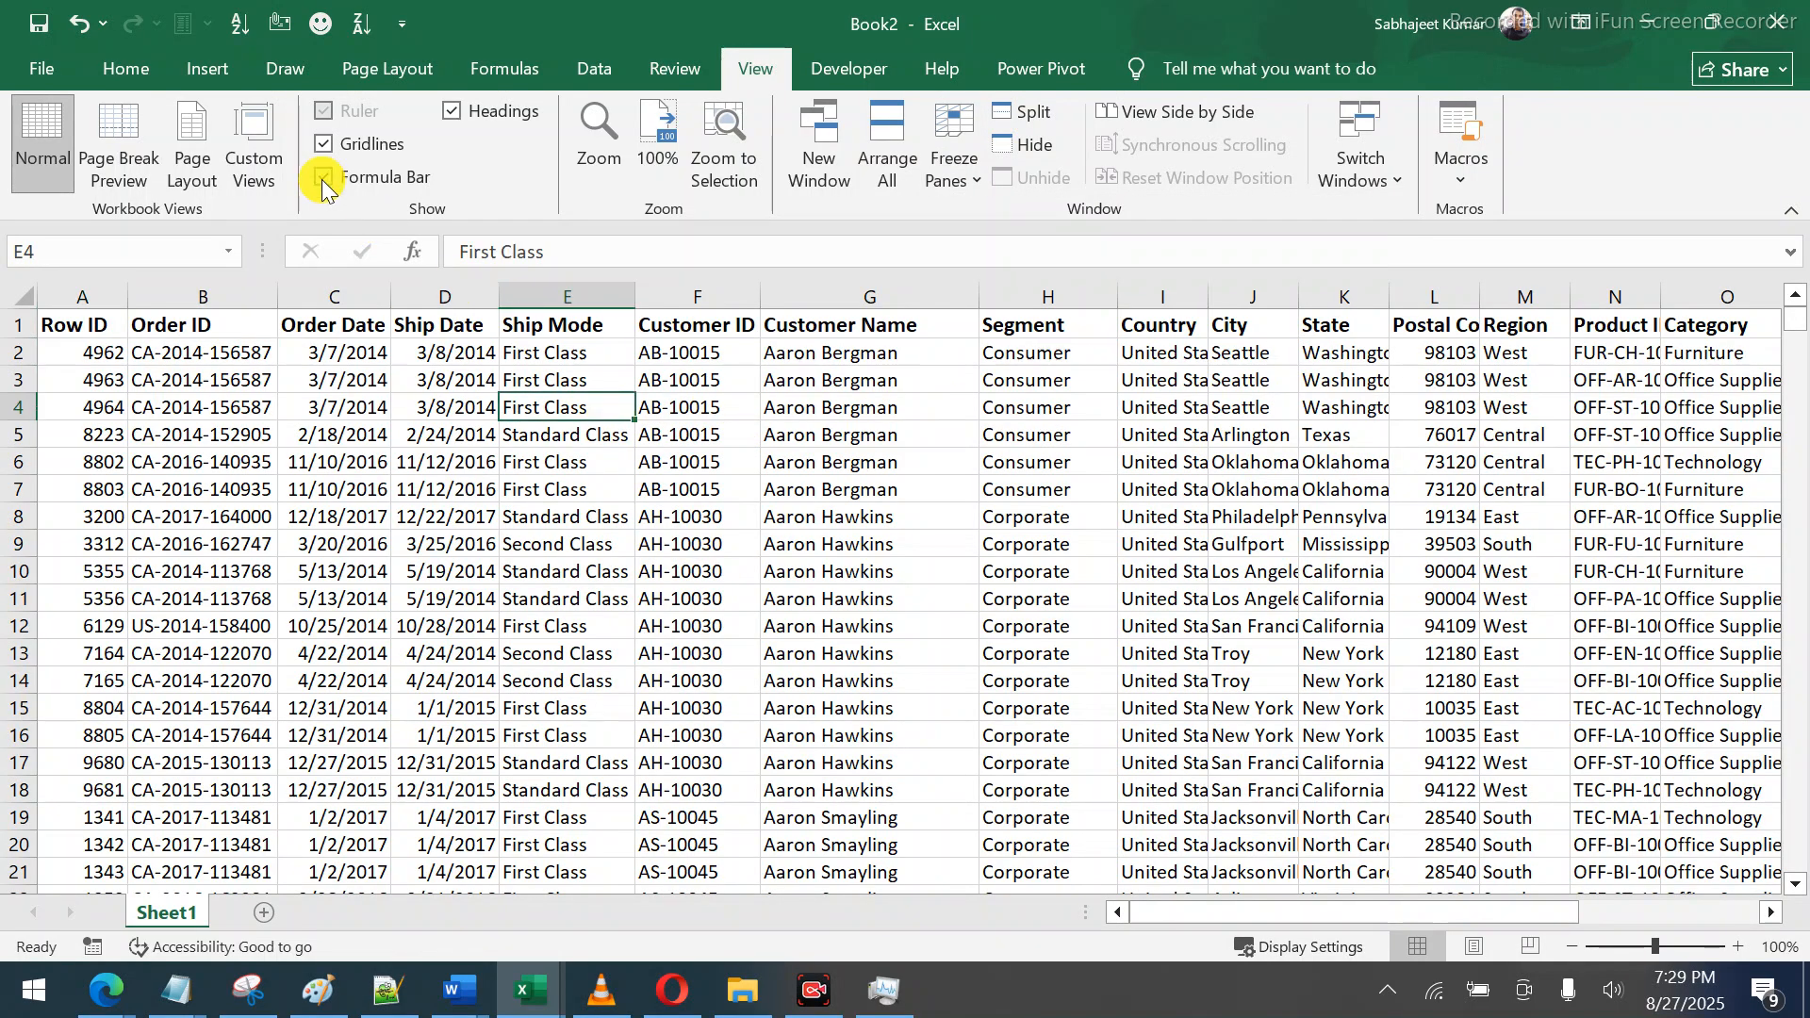
left_click(102, 66)
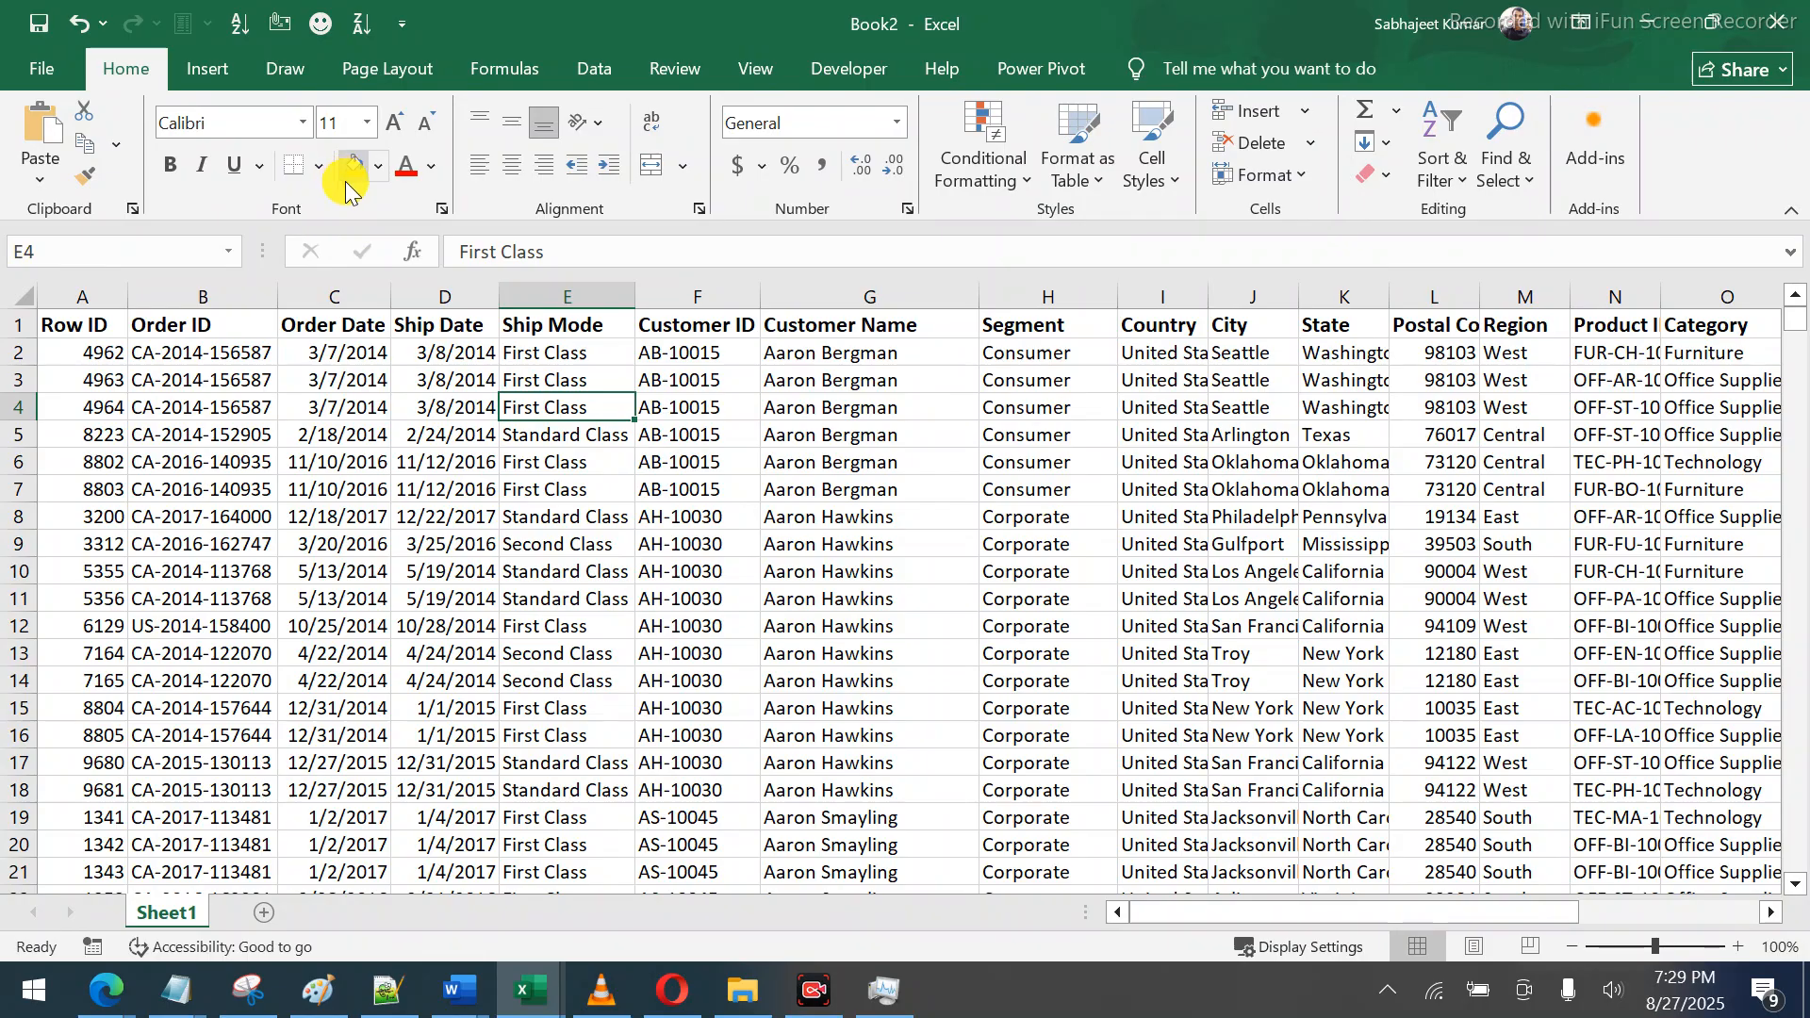
left_click(379, 167)
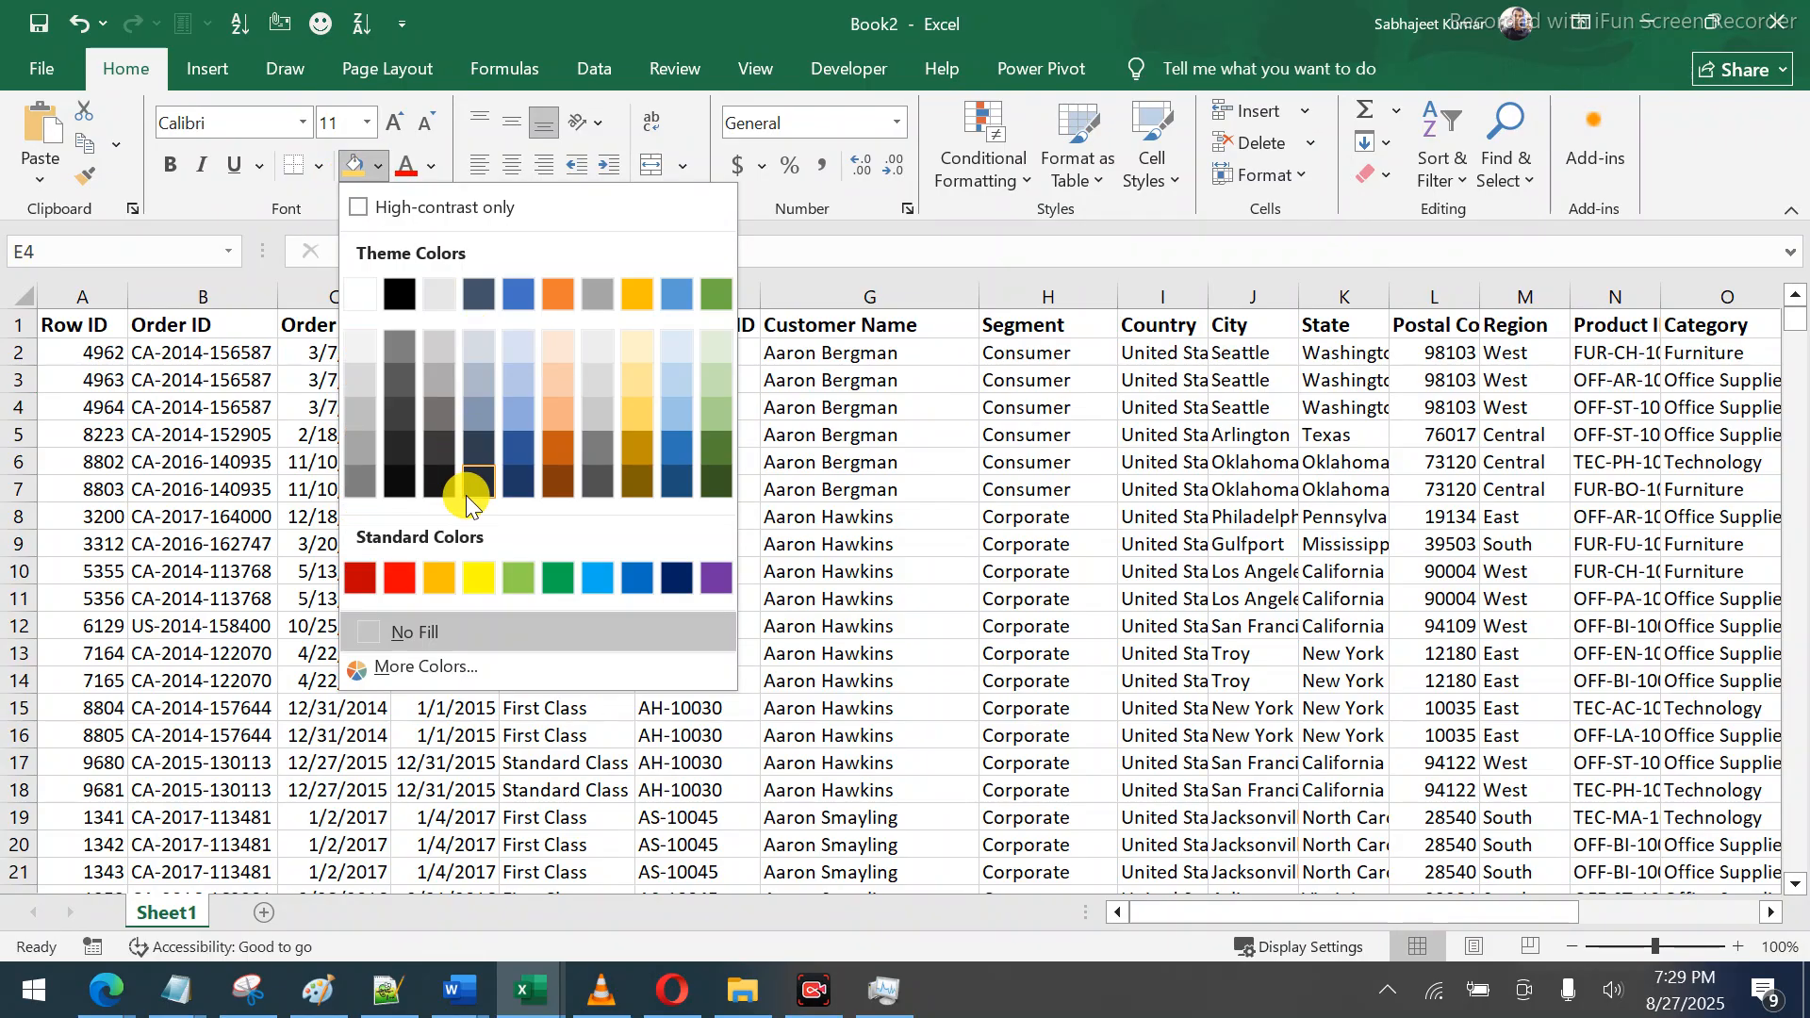
left_click(479, 568)
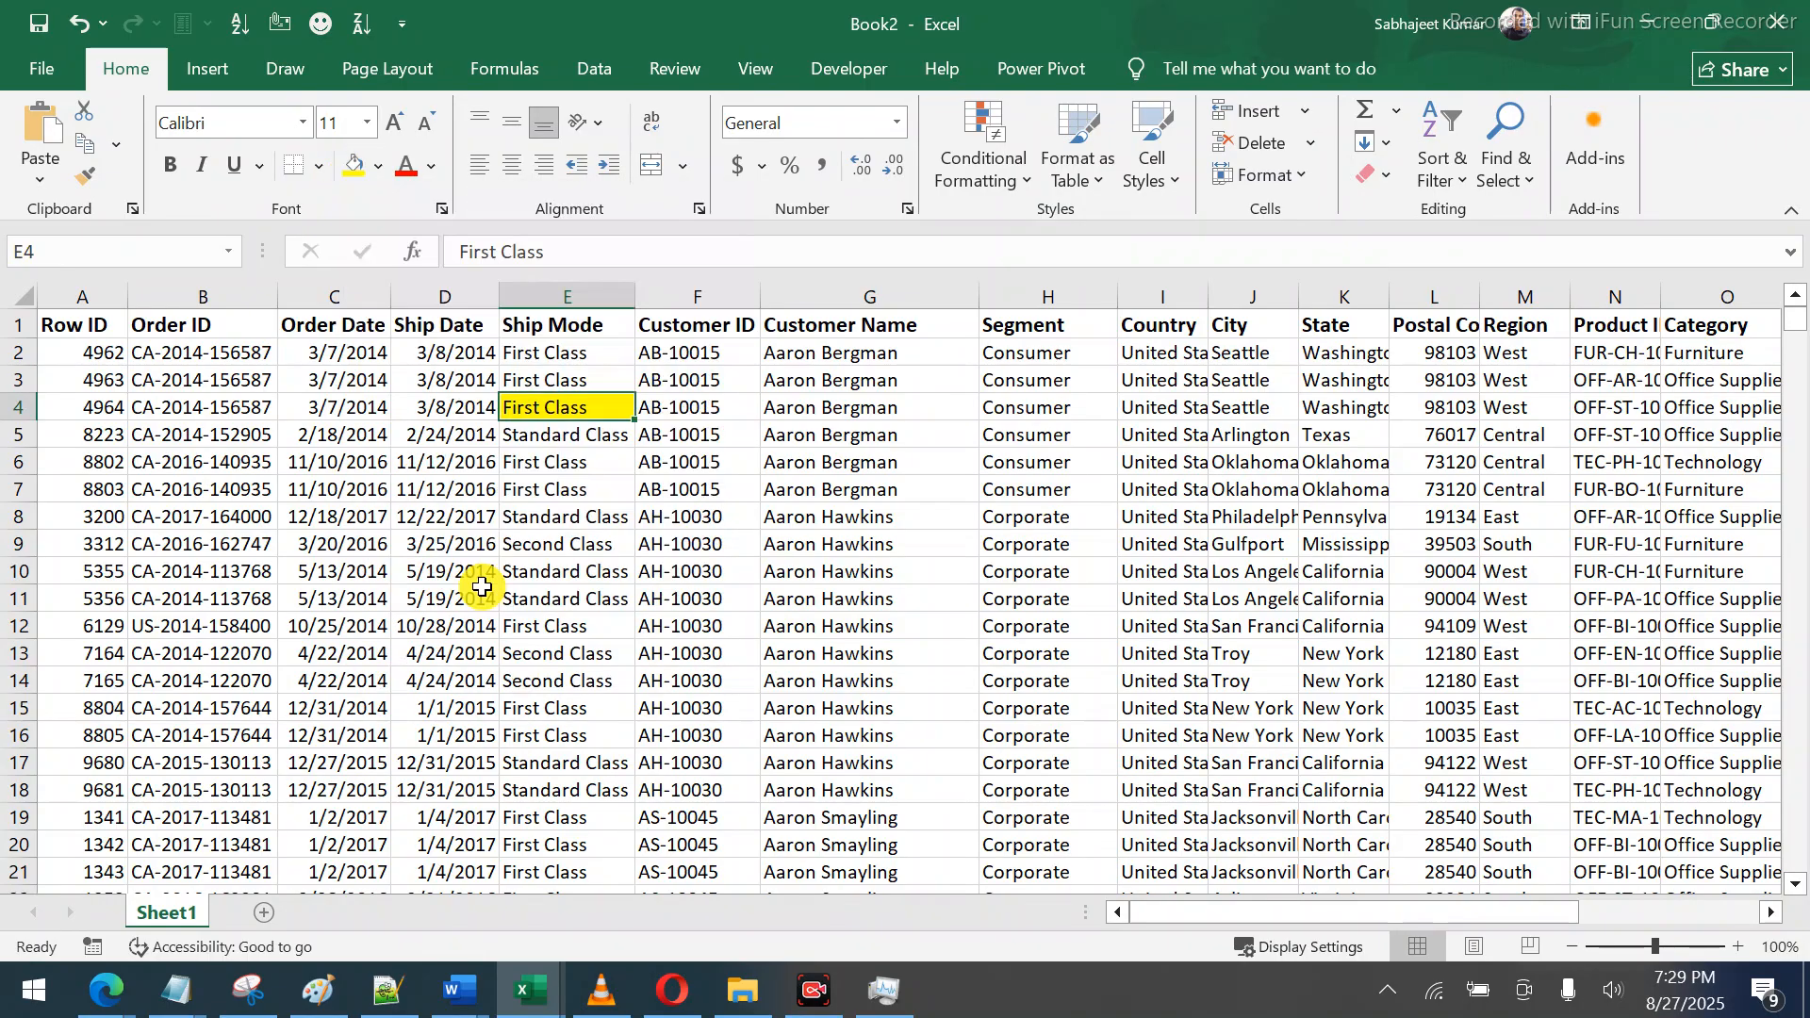
Select the cells above E4 (E1:E3) and those before it in row 4 (A4:D4) to show what would be frozen
left_click(558, 374)
left_click_drag(557, 374, 557, 319)
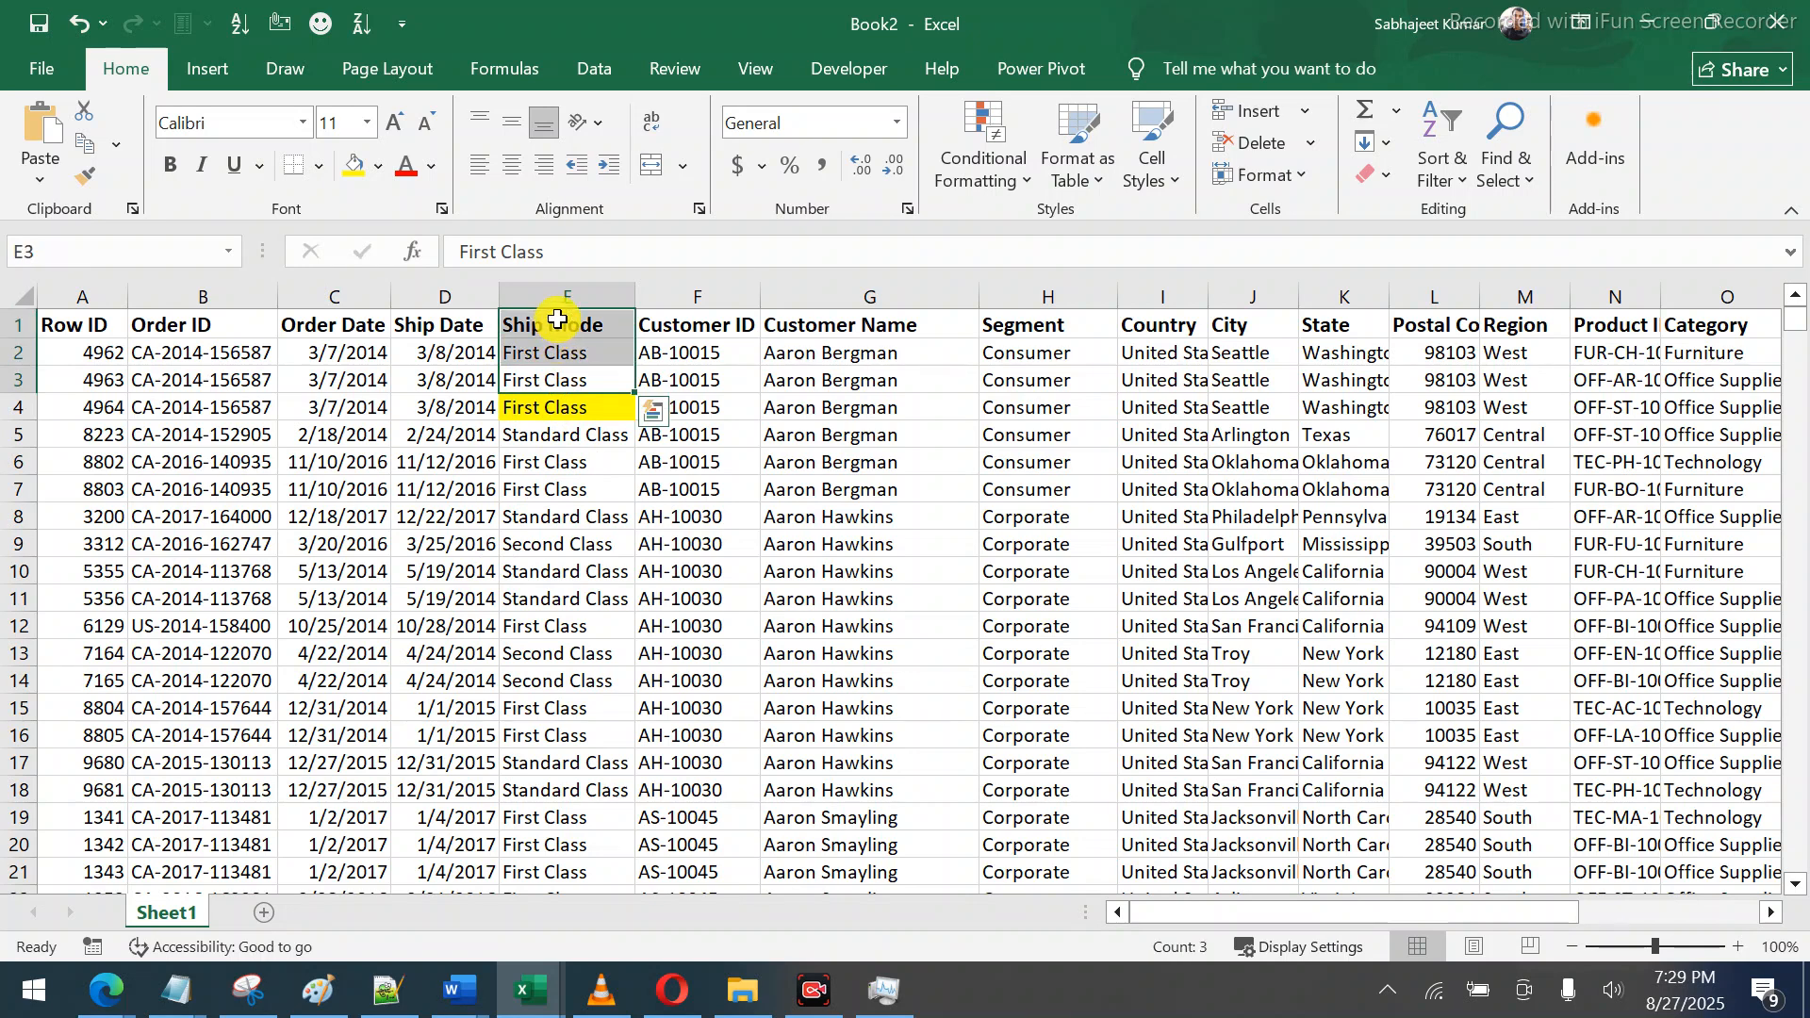
left_click_drag(456, 407, 73, 408)
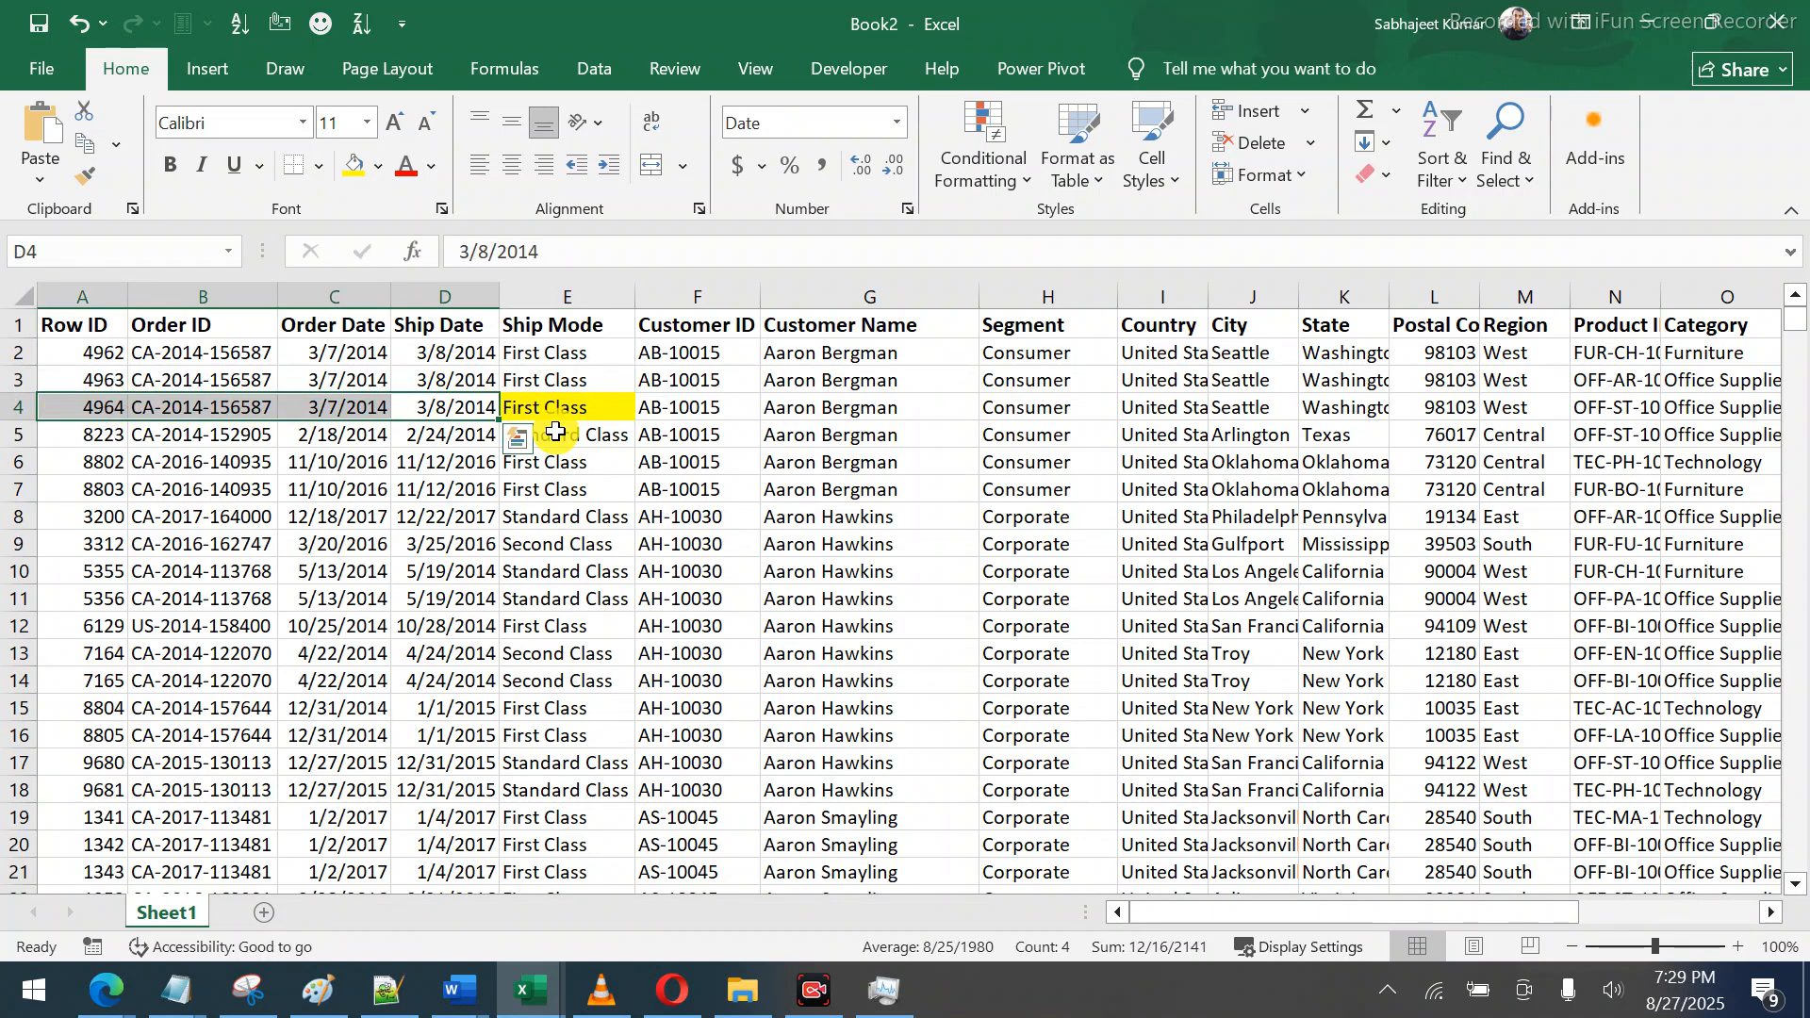
left_click(584, 406)
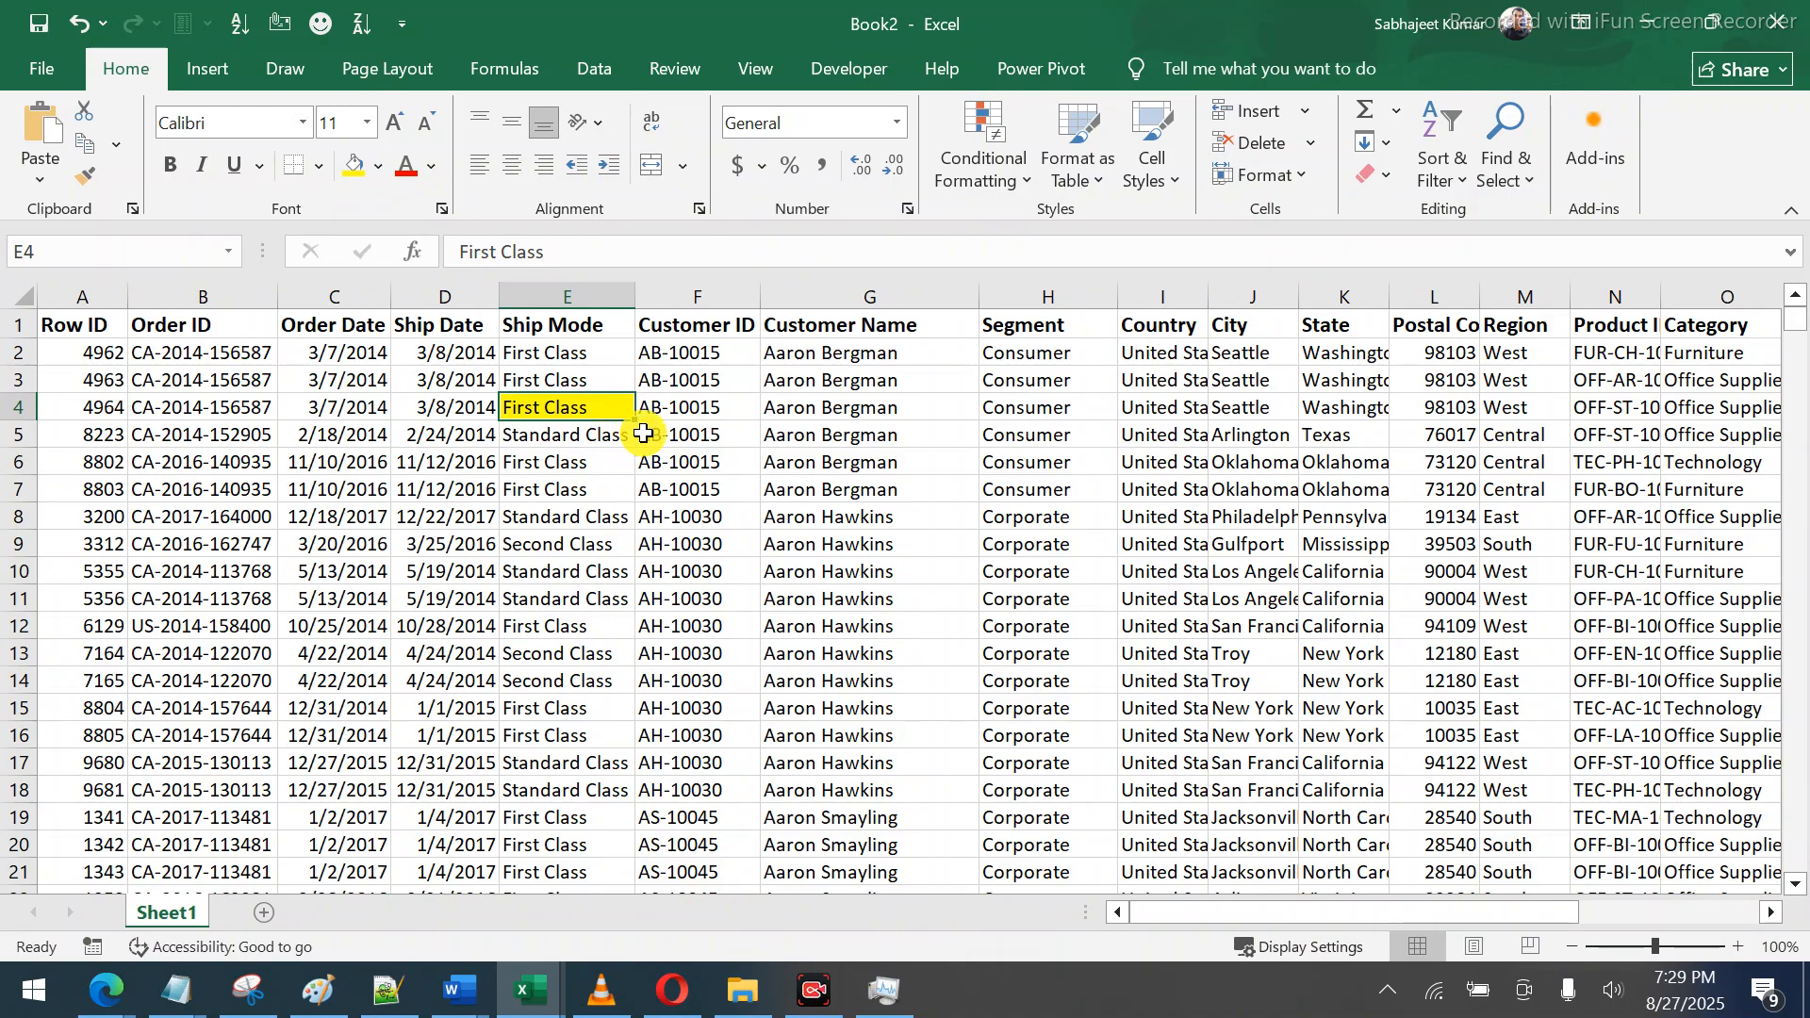
Fill cells D3:E3 and D4, bordering the yellow cell, with light orange
mouse_move(471, 381)
left_mouse_down()
mouse_move(572, 386)
mouse_move(462, 381)
left_mouse_up()
left_click(378, 165)
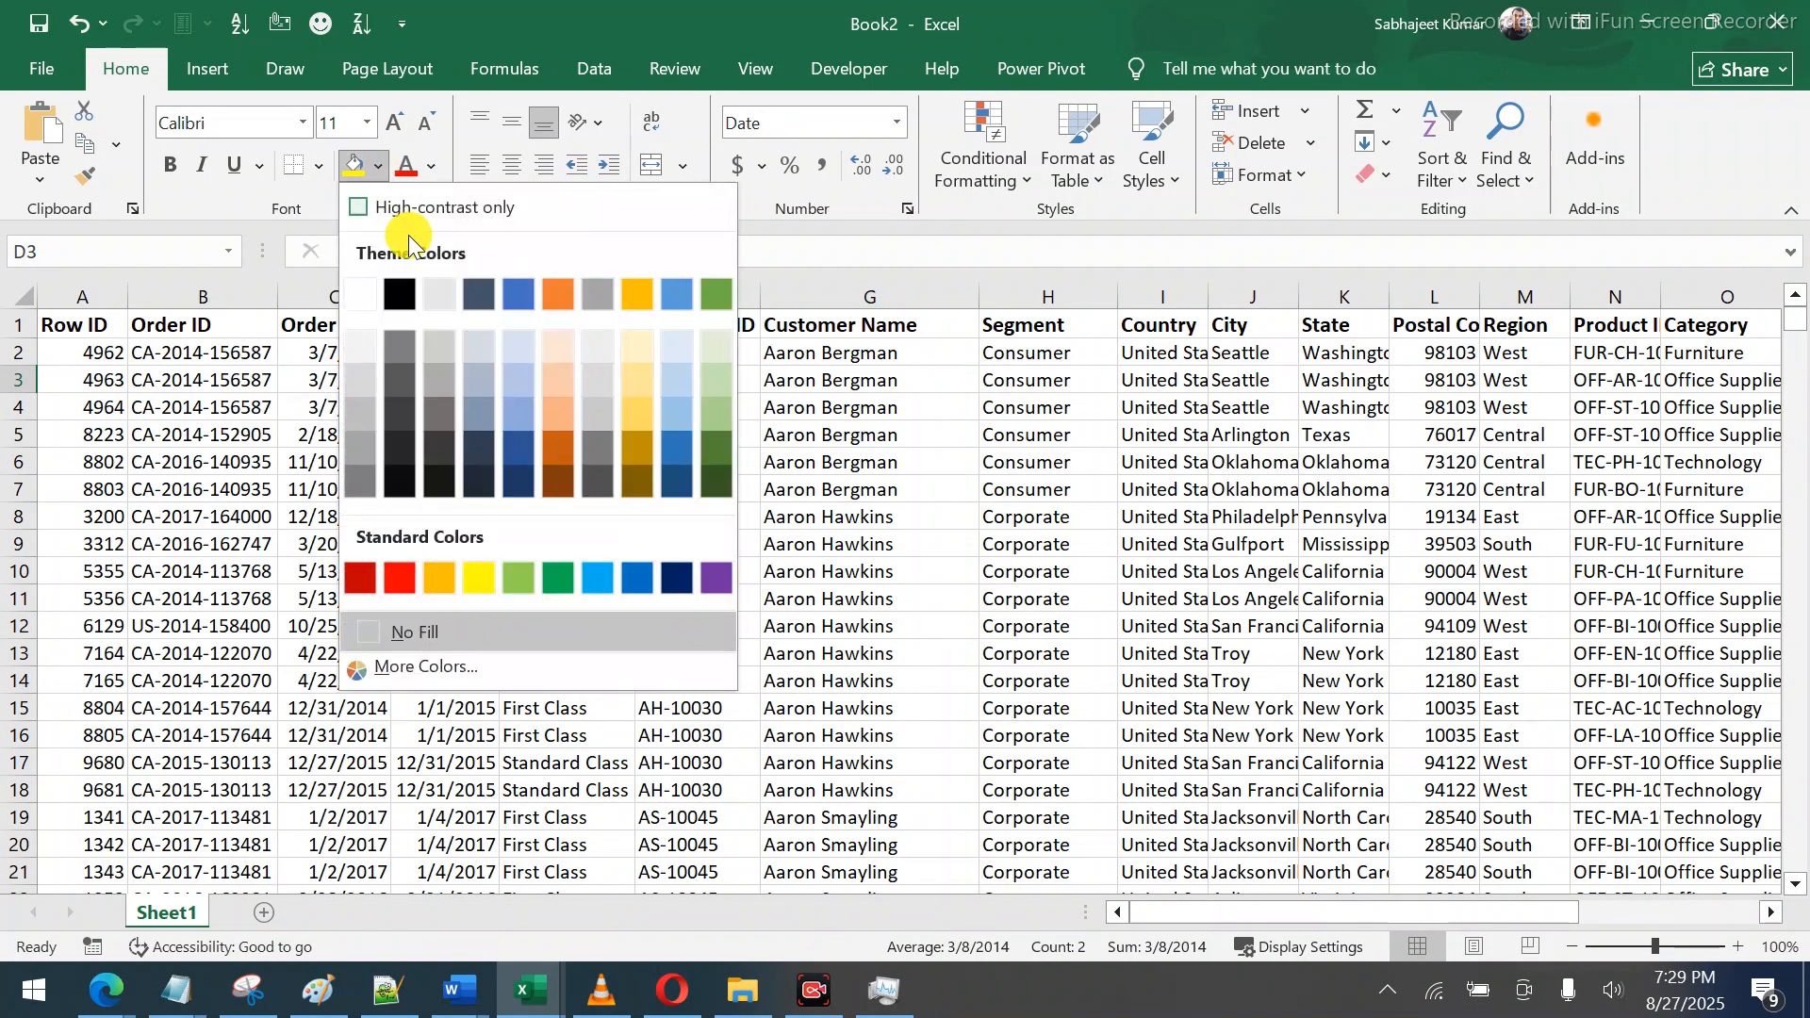
left_click(551, 383)
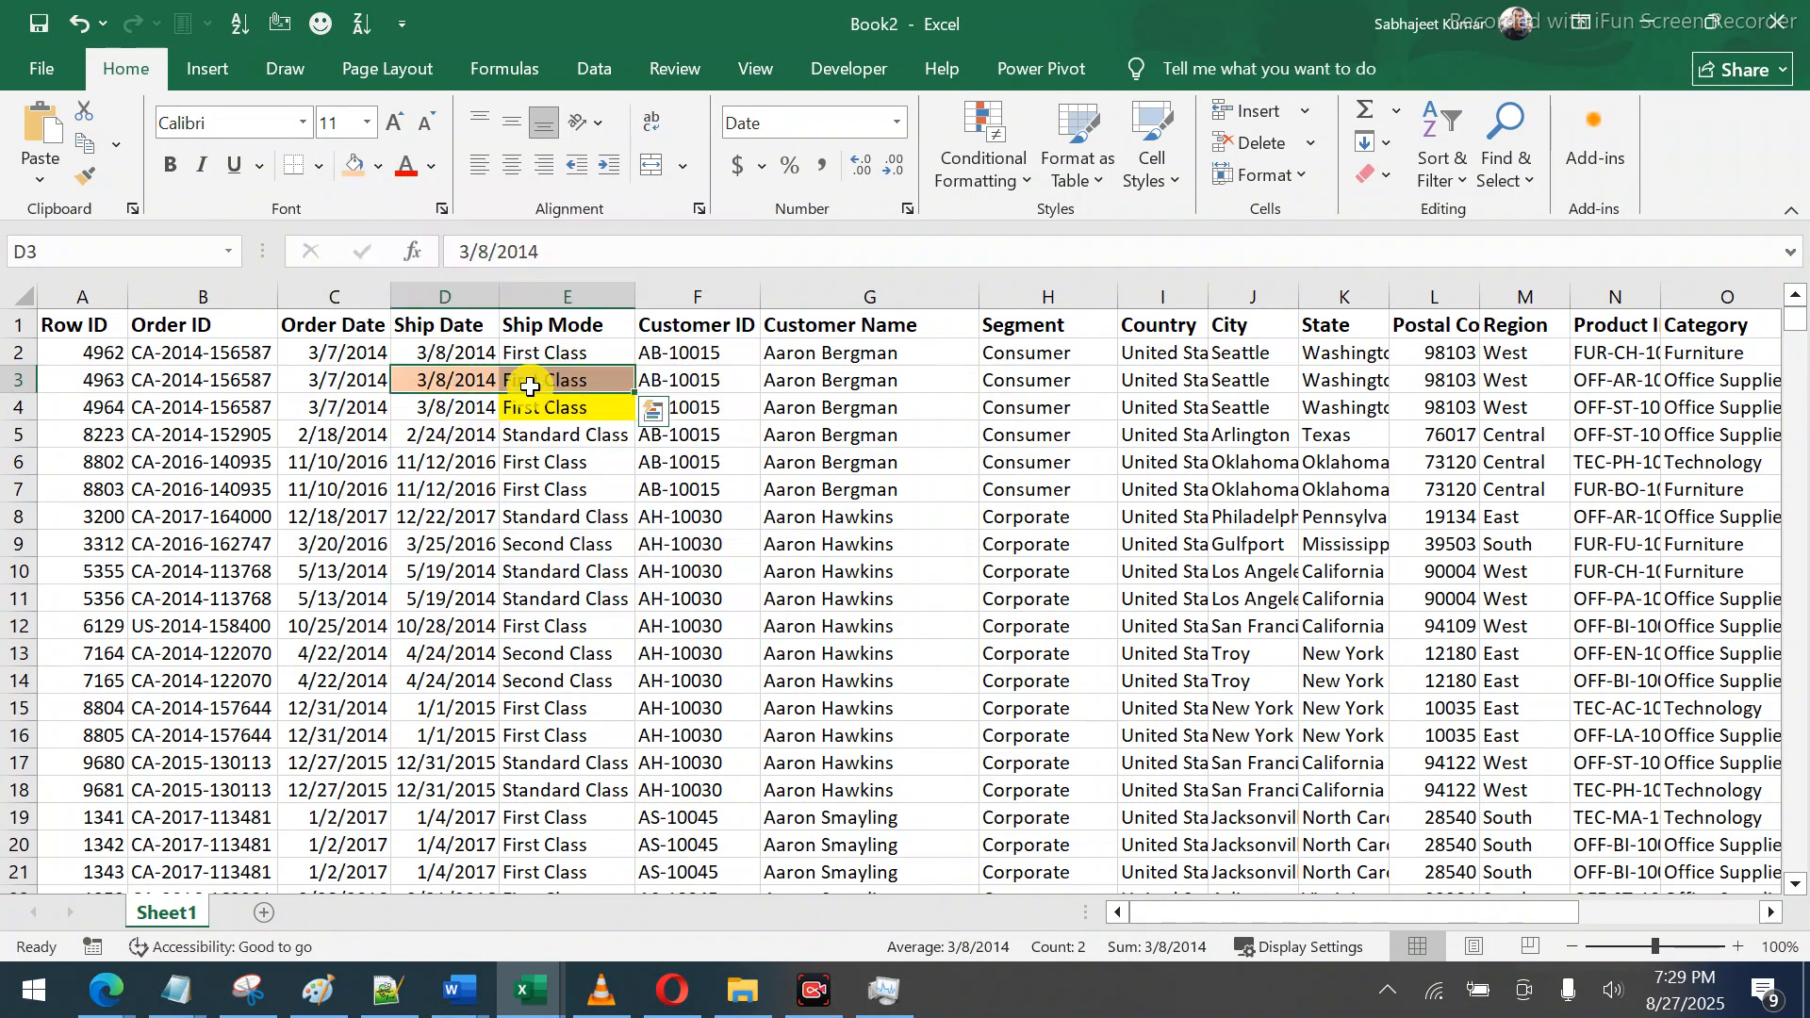
left_click(446, 413)
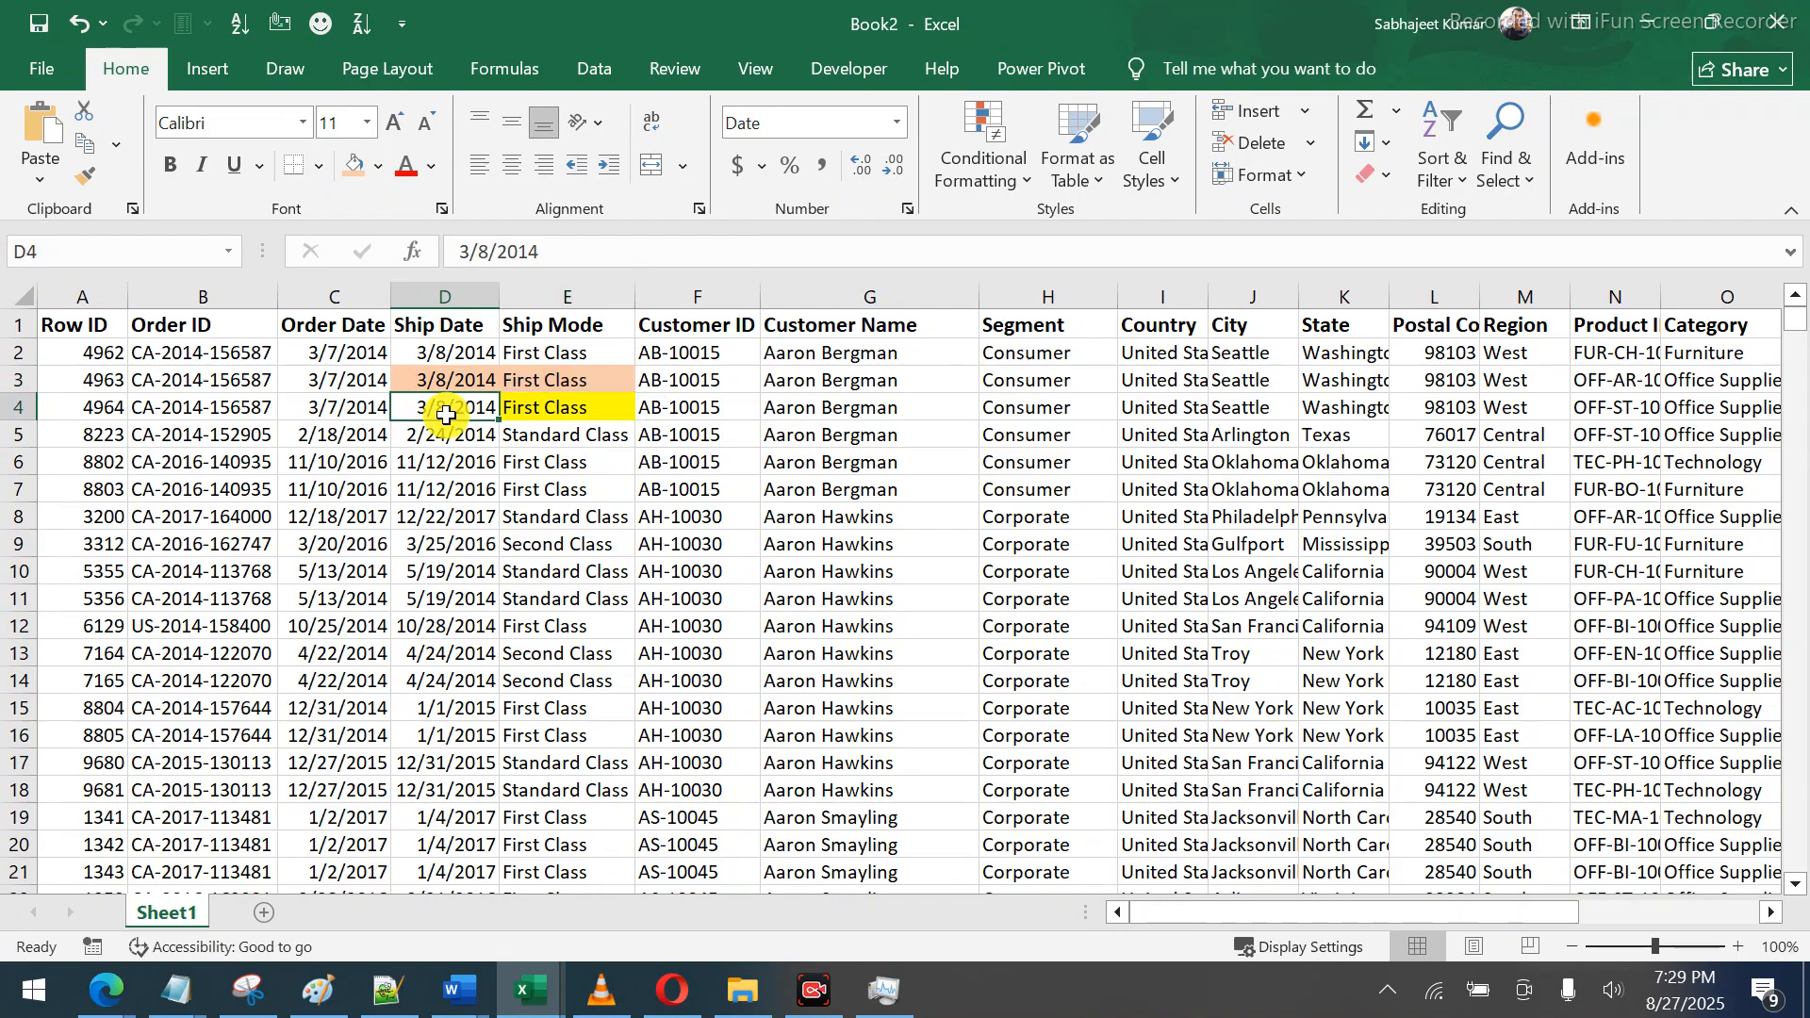
left_click(353, 166)
Freeze the panes at cell E4 so that rows 1–3 and columns A–D are locked
left_click(566, 405)
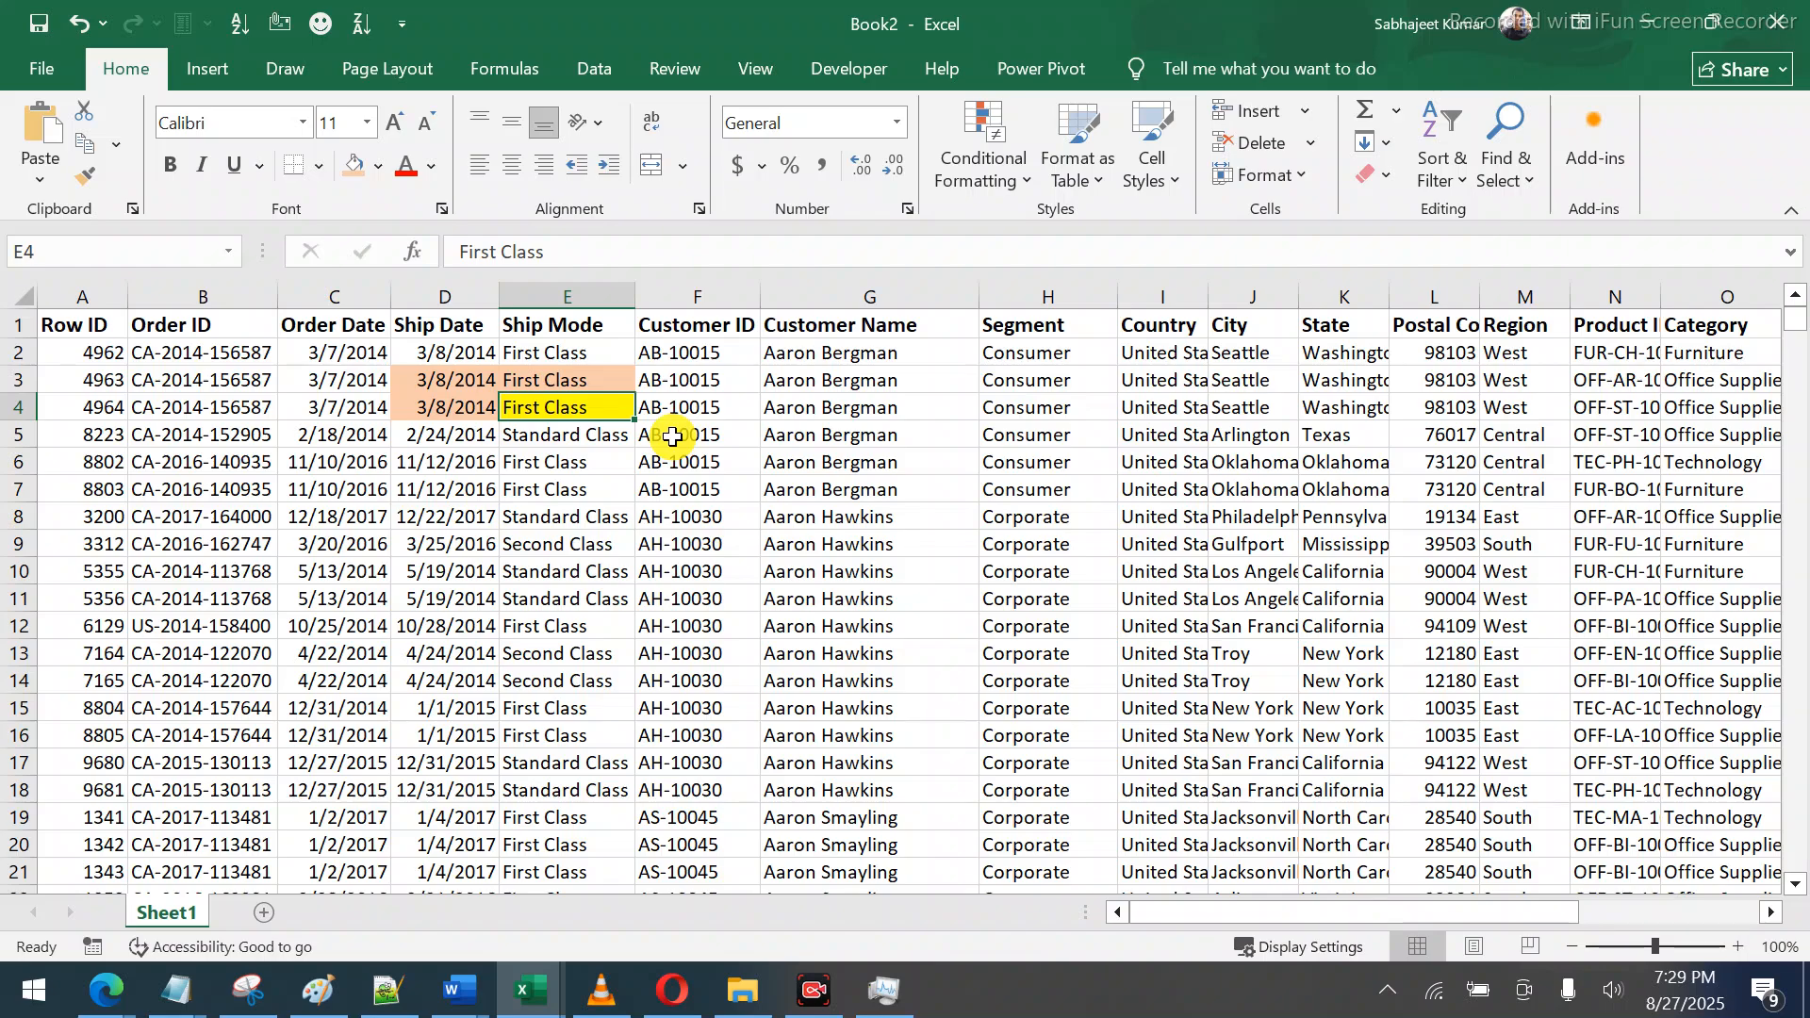
left_click(738, 76)
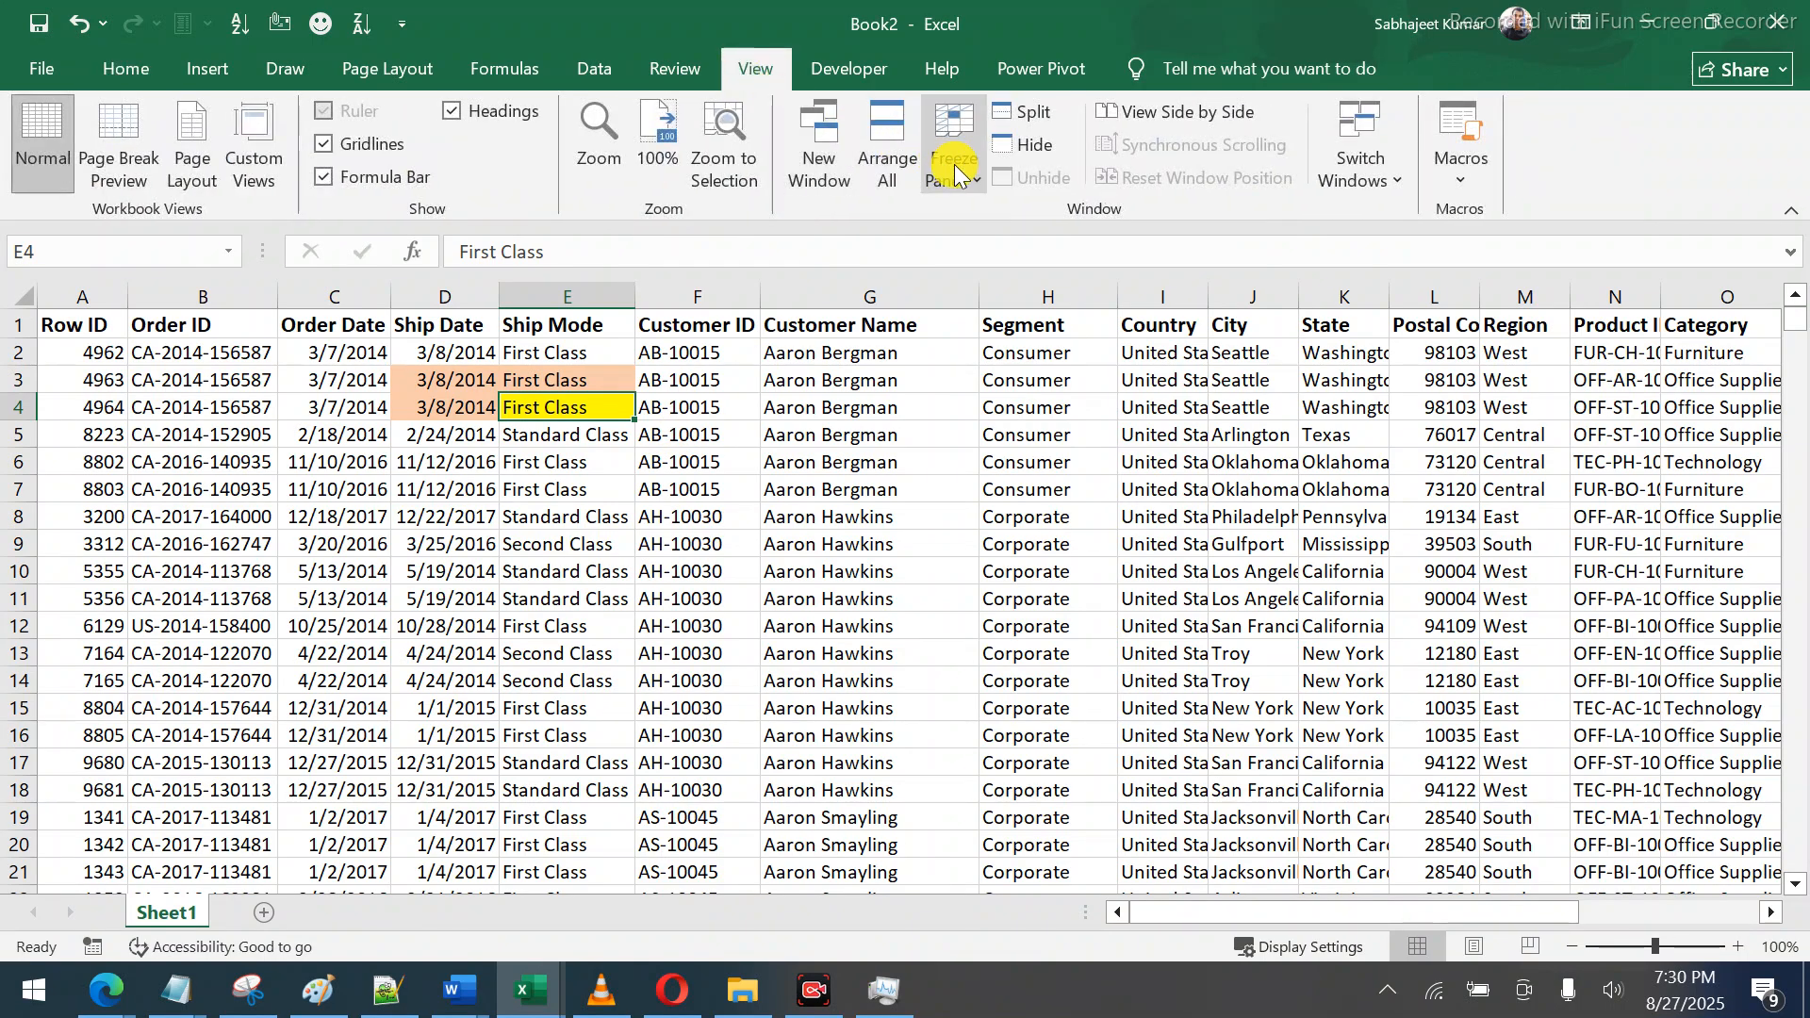
left_click(956, 175)
left_click(984, 223)
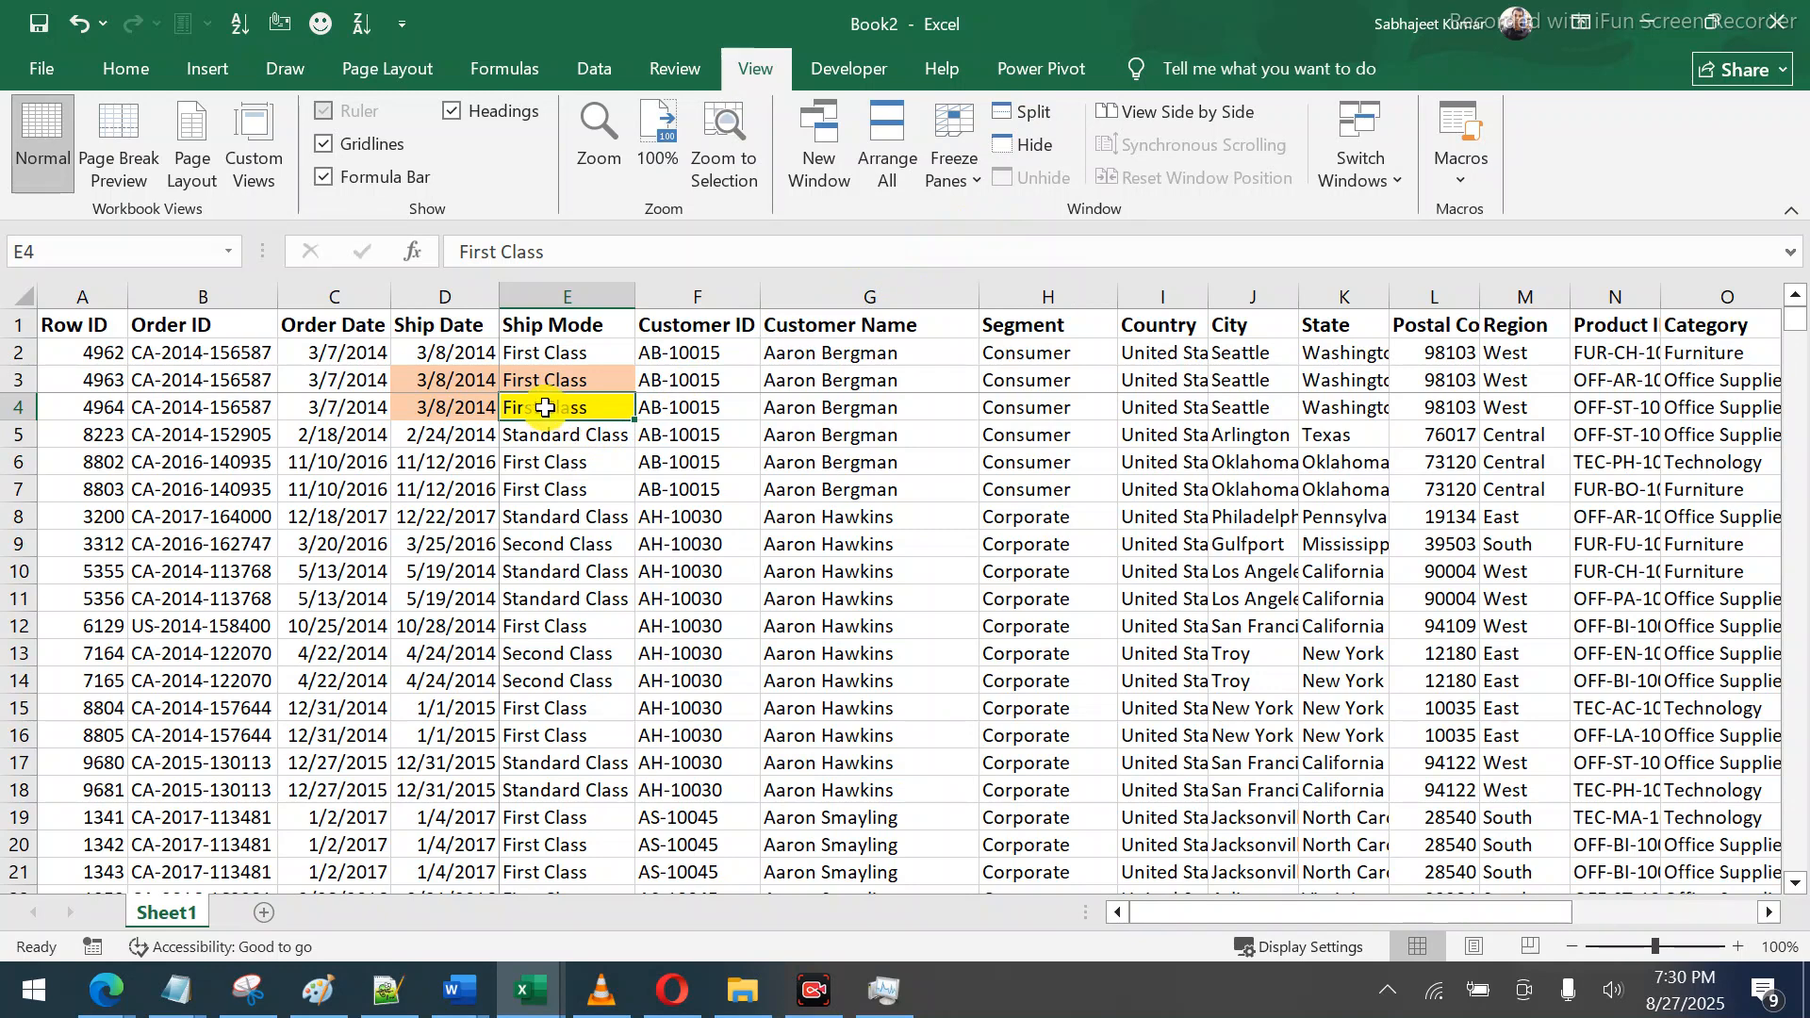
Select rows 1–3 and then columns A–D to point out the frozen rows and columns
left_click_drag(545, 404, 539, 302)
key("shift+space")
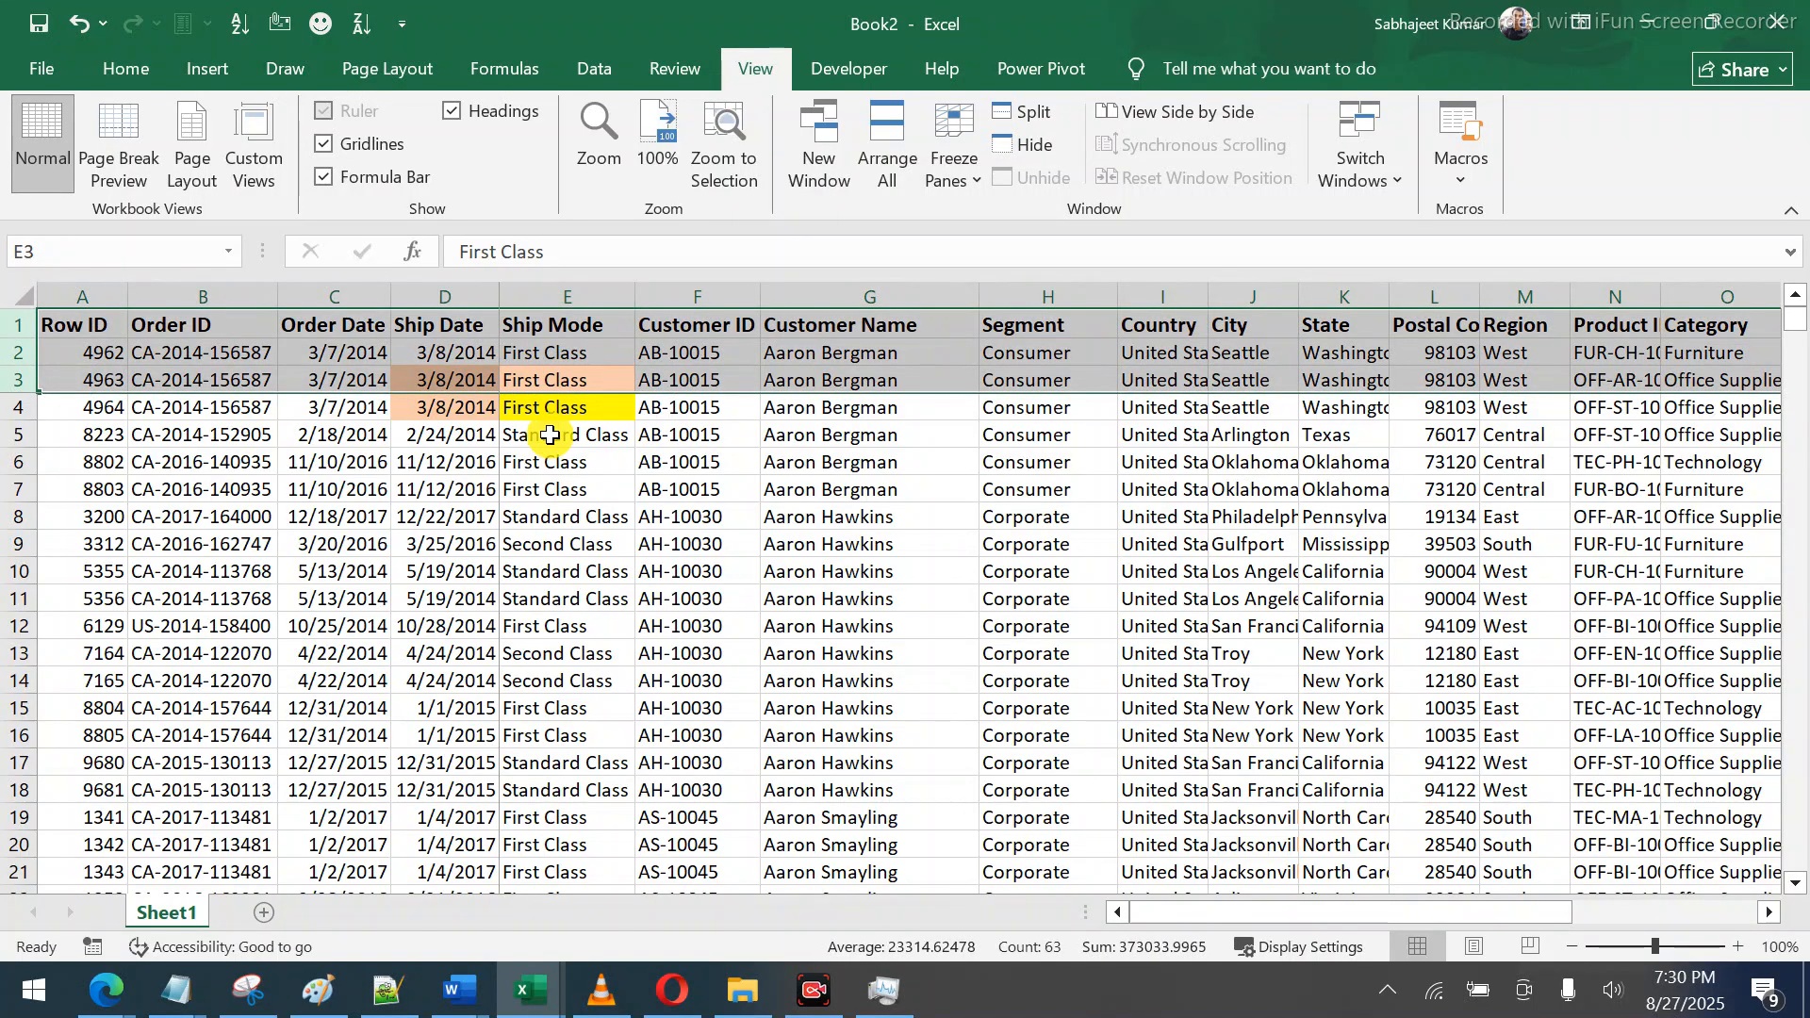
left_click(469, 411)
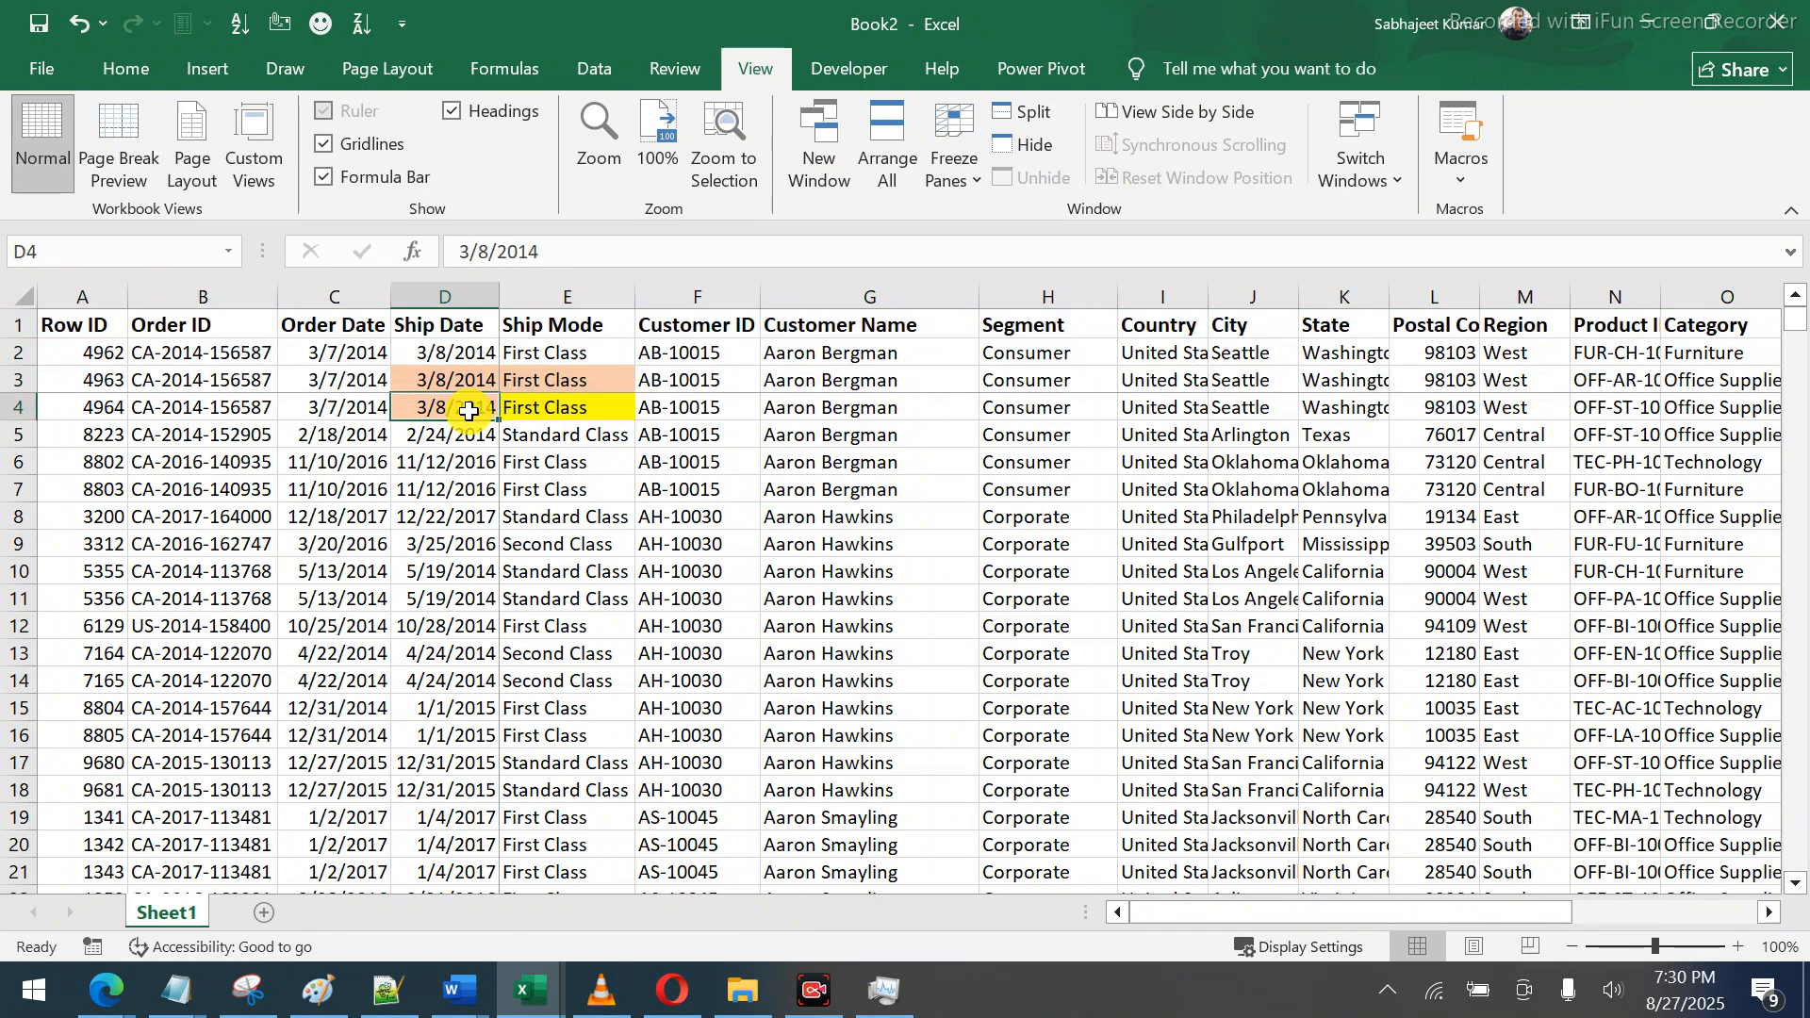
key("shift+Left")
key("shift+Left")
key("shift+Left")
key("ctrl+space")
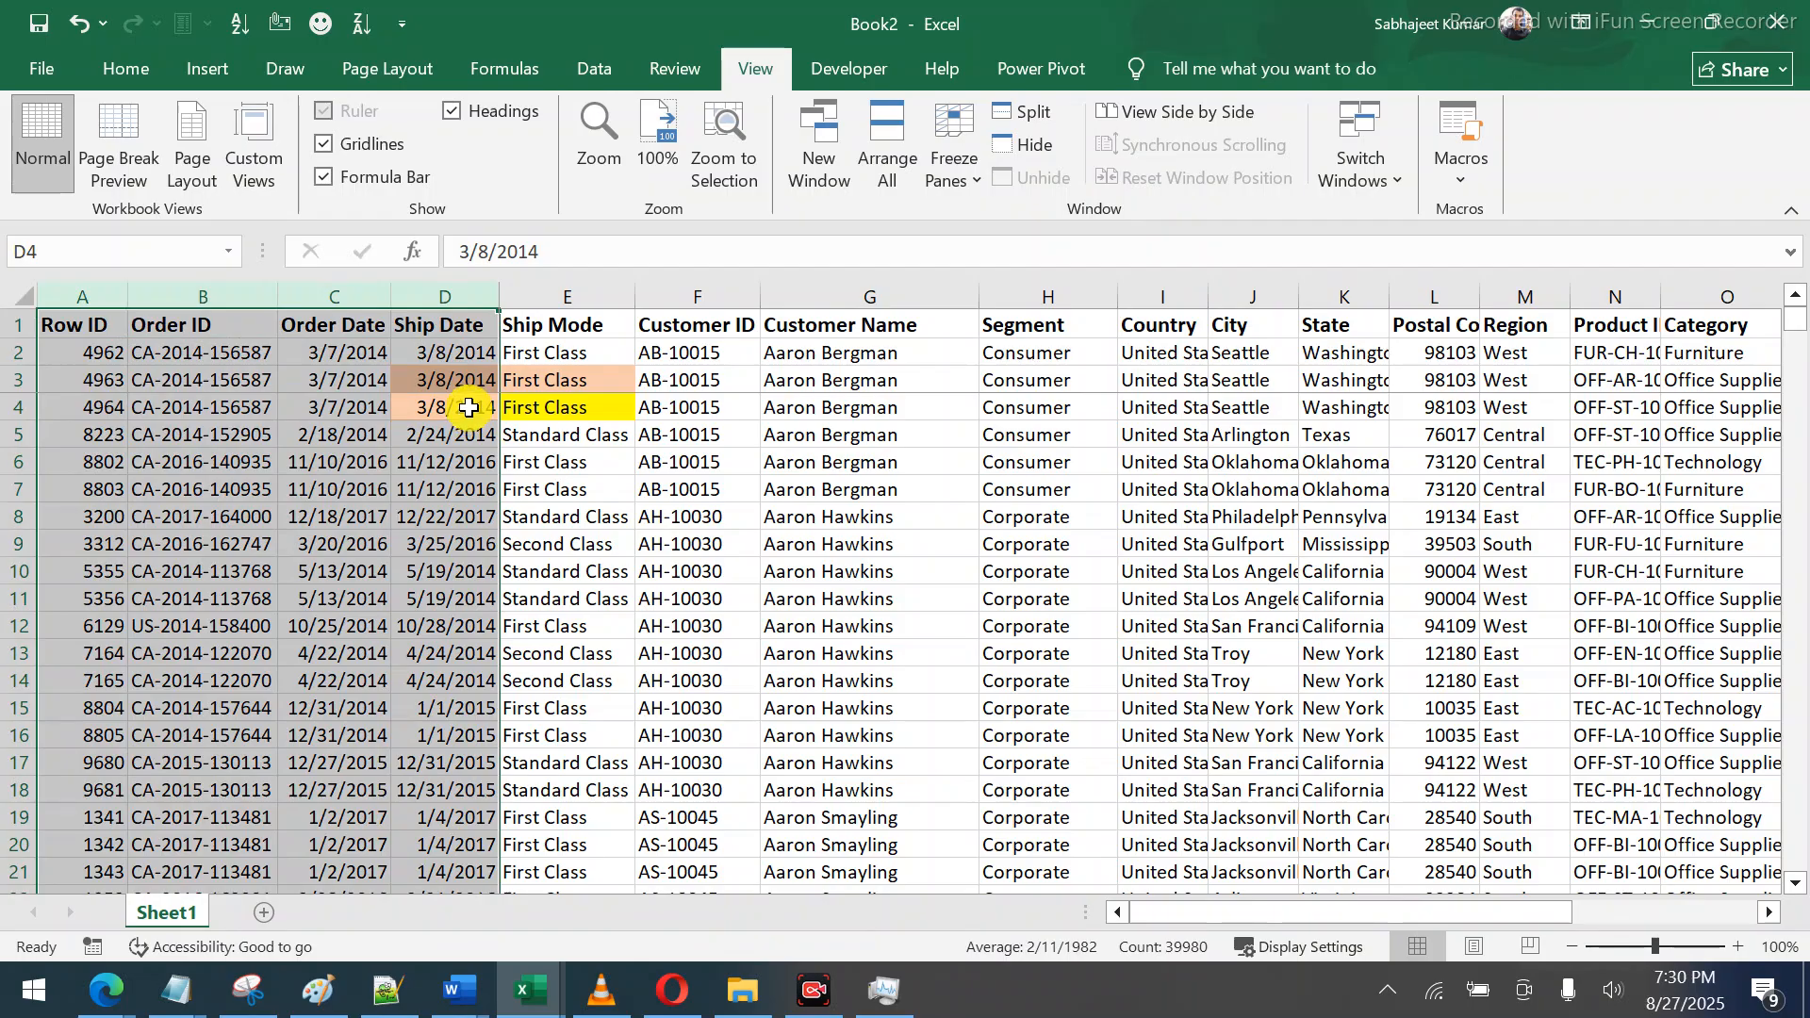
Move down the Ship Mode column from E4 to E26, checking whether the top three rows stay in view
left_click(532, 412)
key("Down")
key("Down")
key("Down")
key("Down")
key("Down")
key("Down")
key("Down")
key("Down")
key("Down")
key("Down")
key("Down")
key("Down")
key("Down")
key("Down")
key("Down")
key("Down")
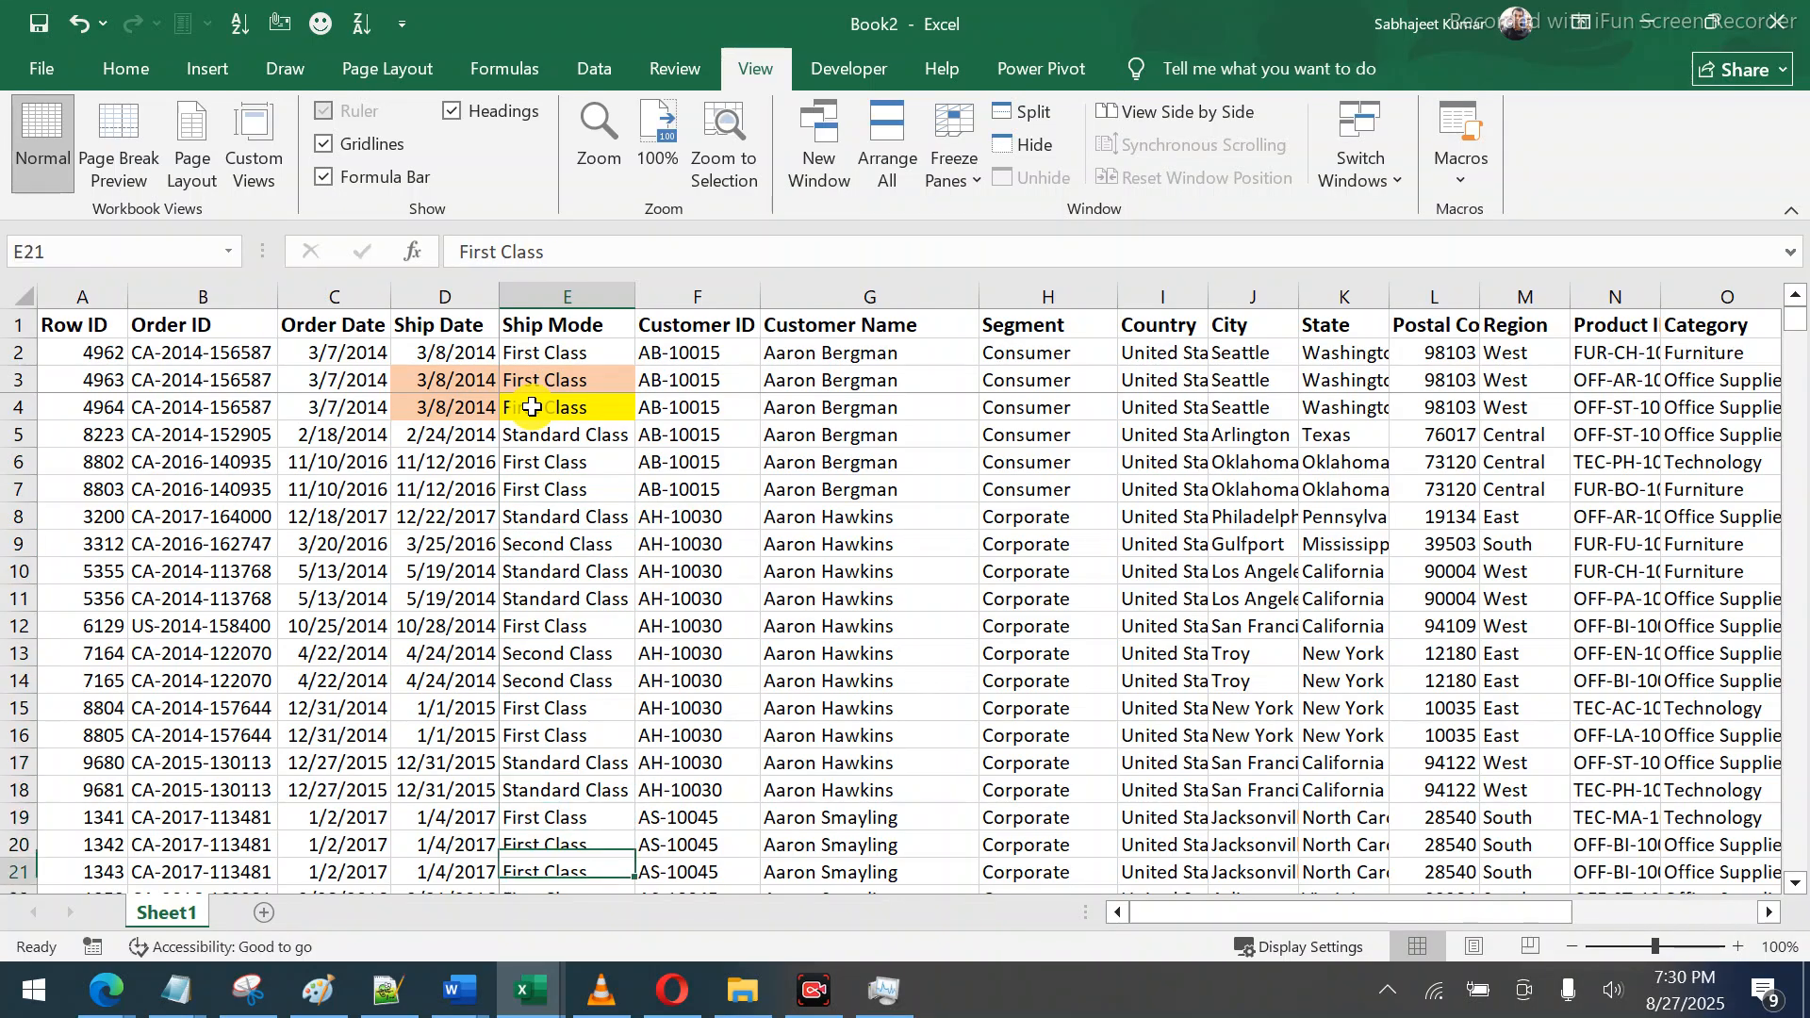
key("Down")
key("Down")
key("Down")
key("Down")
key("Down")
key("Down")
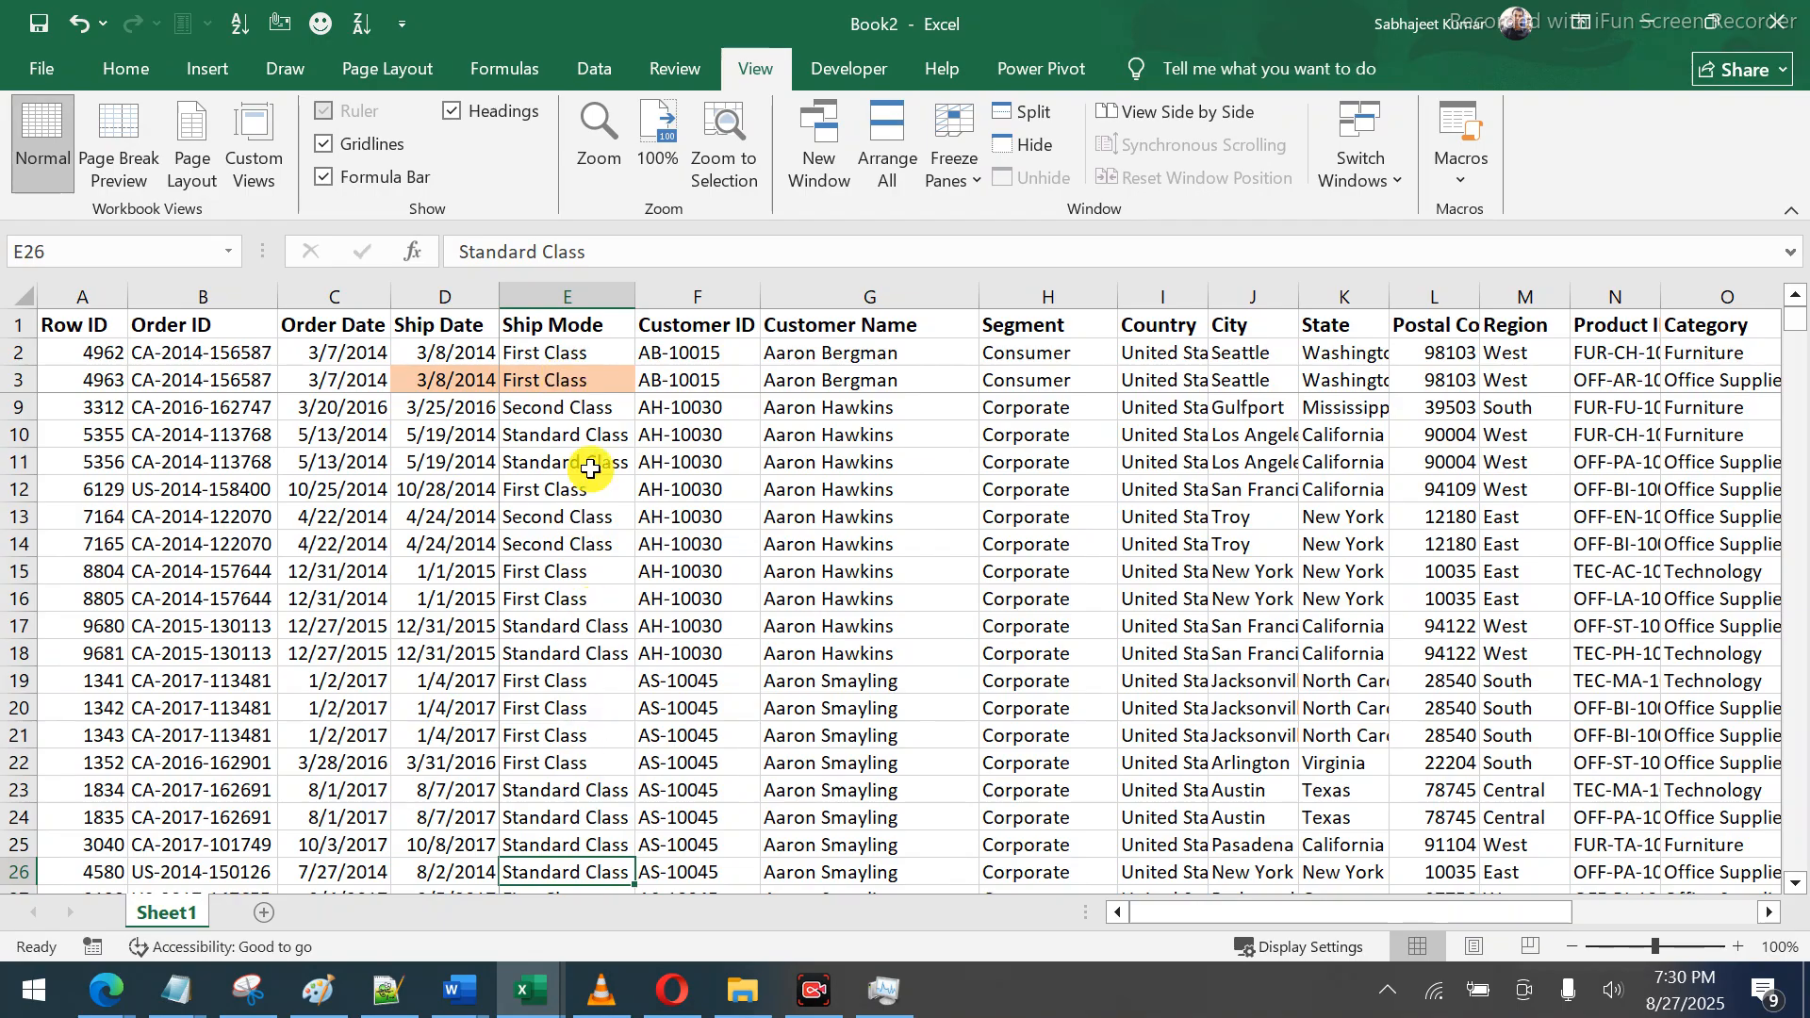
Select D3:E3 in the last frozen row, then continue down the Ship Mode column to E78, checking the frozen rows
left_click_drag(469, 381, 566, 383)
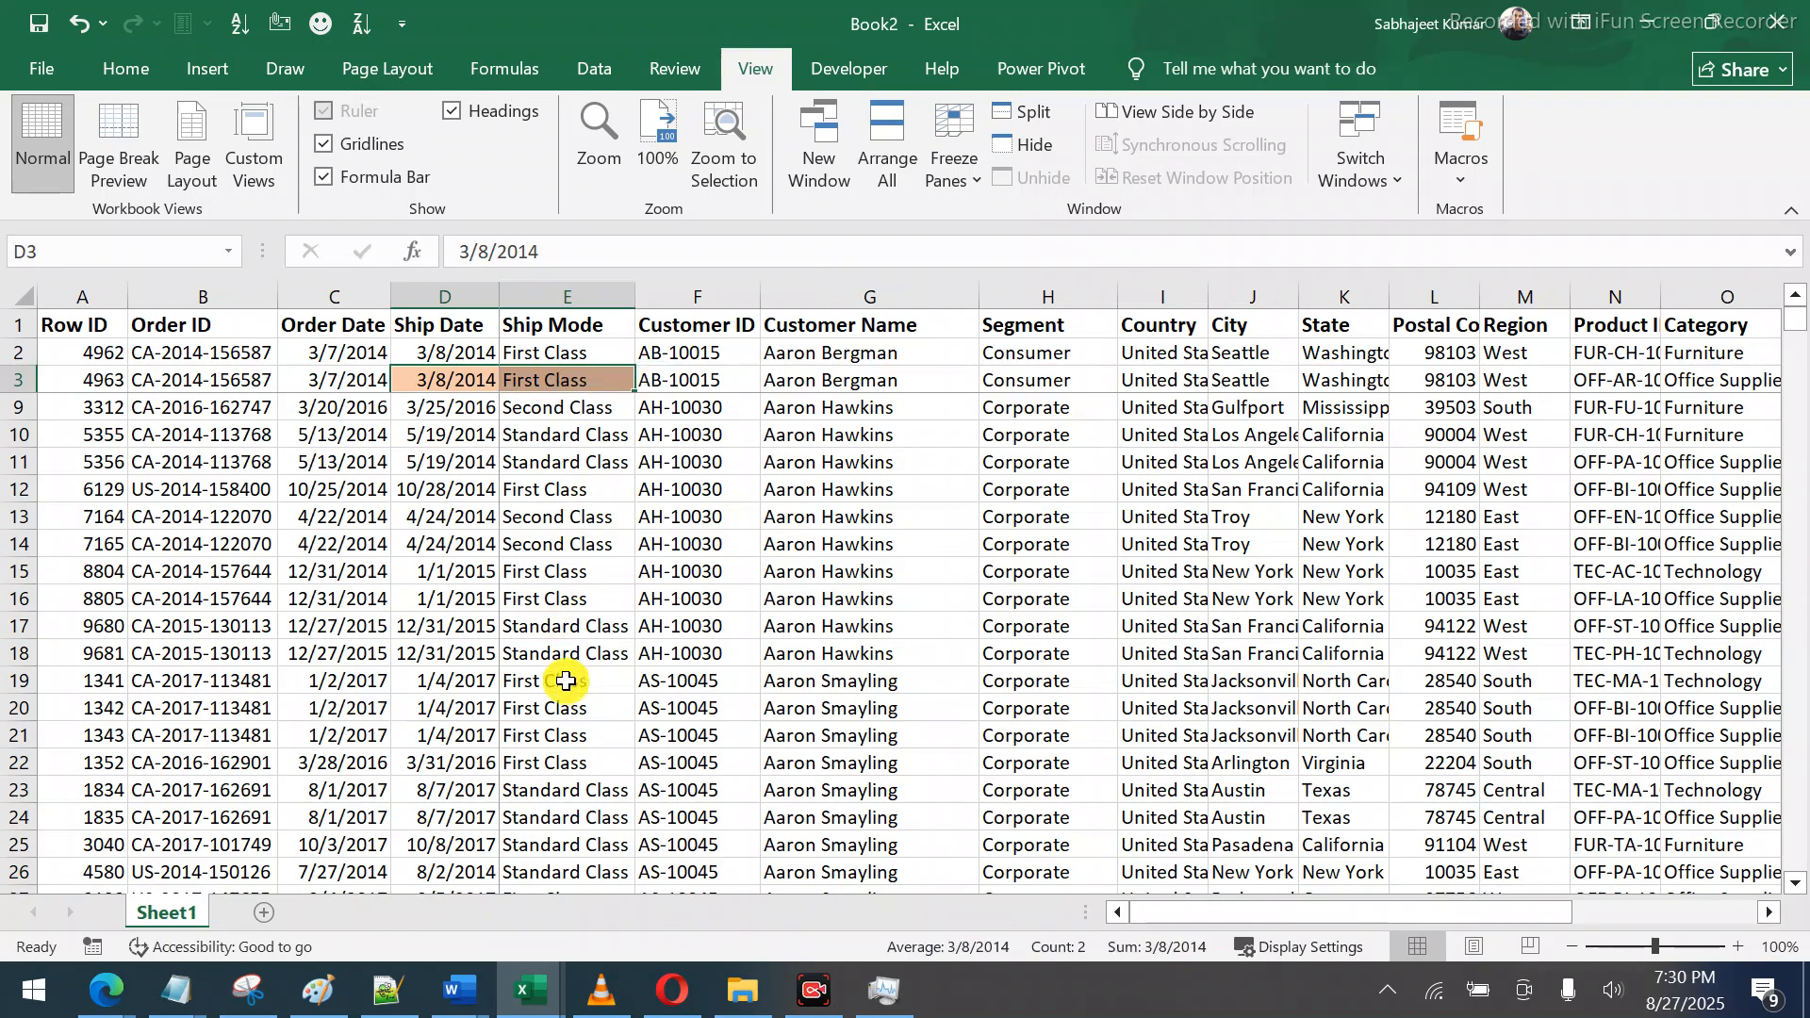
left_click(565, 828)
key("Down")
key("Down")
key("Down")
key("Down")
key("Down")
key("Down")
key("Down")
key("Down")
key("Down")
key("Down")
key("Down")
key("Down")
key("Down")
key("Down")
key("Down")
key("Down")
key("Down")
key("Down")
key("Down")
key("Down")
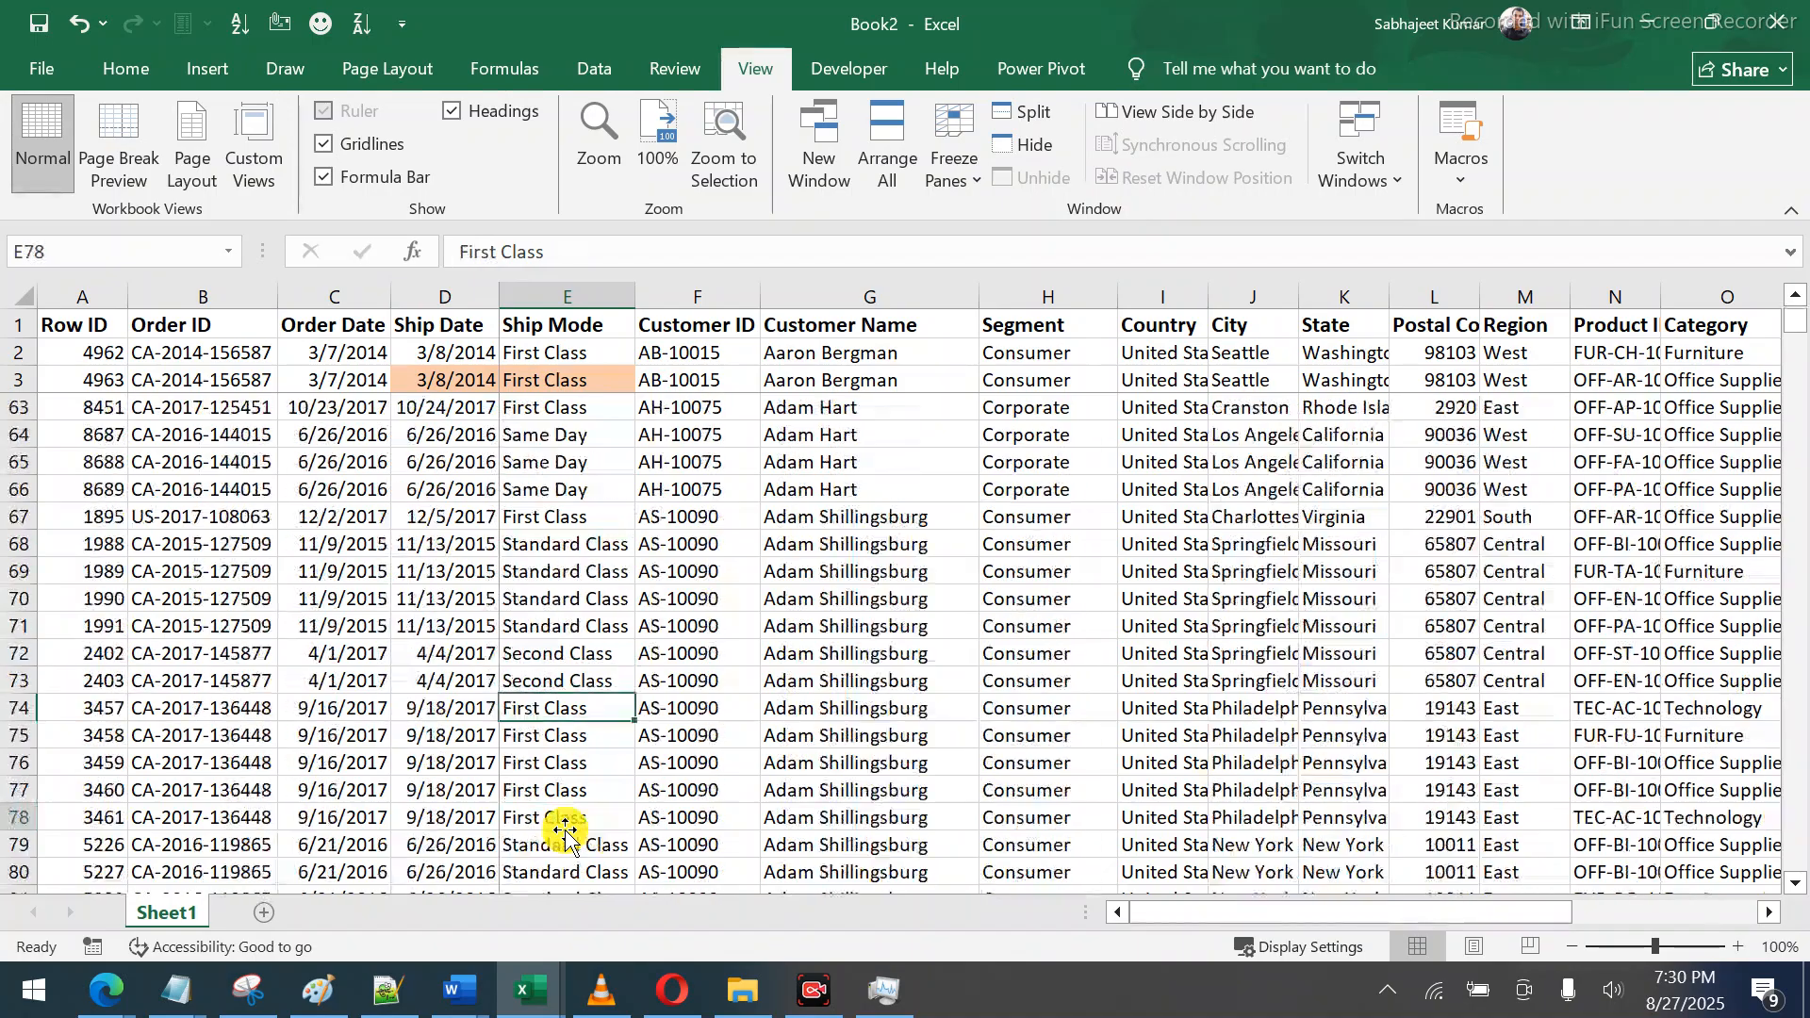
Continue down the Ship Mode column to E240, checking the frozen rows, and return to E4
key("Down")
key("Down")
key("Down")
key("Down")
key("Down")
key("Down")
key("Down")
key("Down")
key("Down")
key("Down")
key("Down")
key("Down")
key("Down")
key("Down")
key("Down")
key("Down")
key("Down")
key("Down")
key("Down")
key("Down")
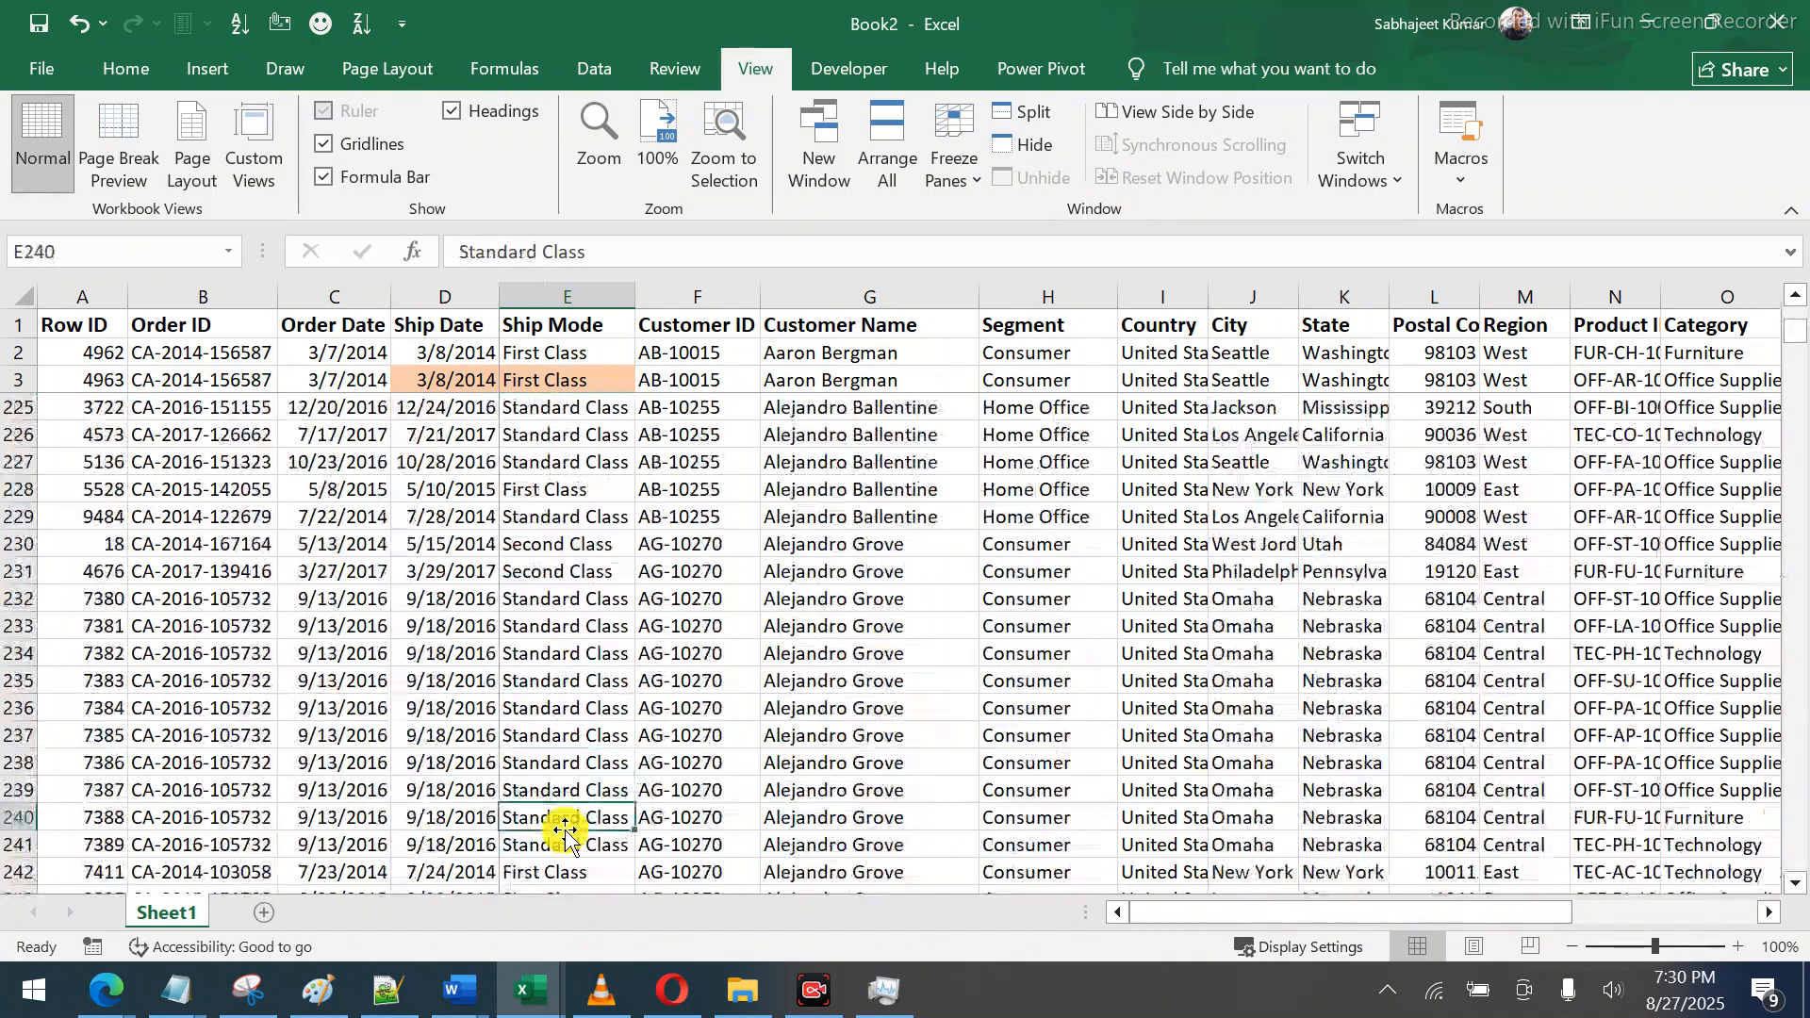
key("ctrl+Up")
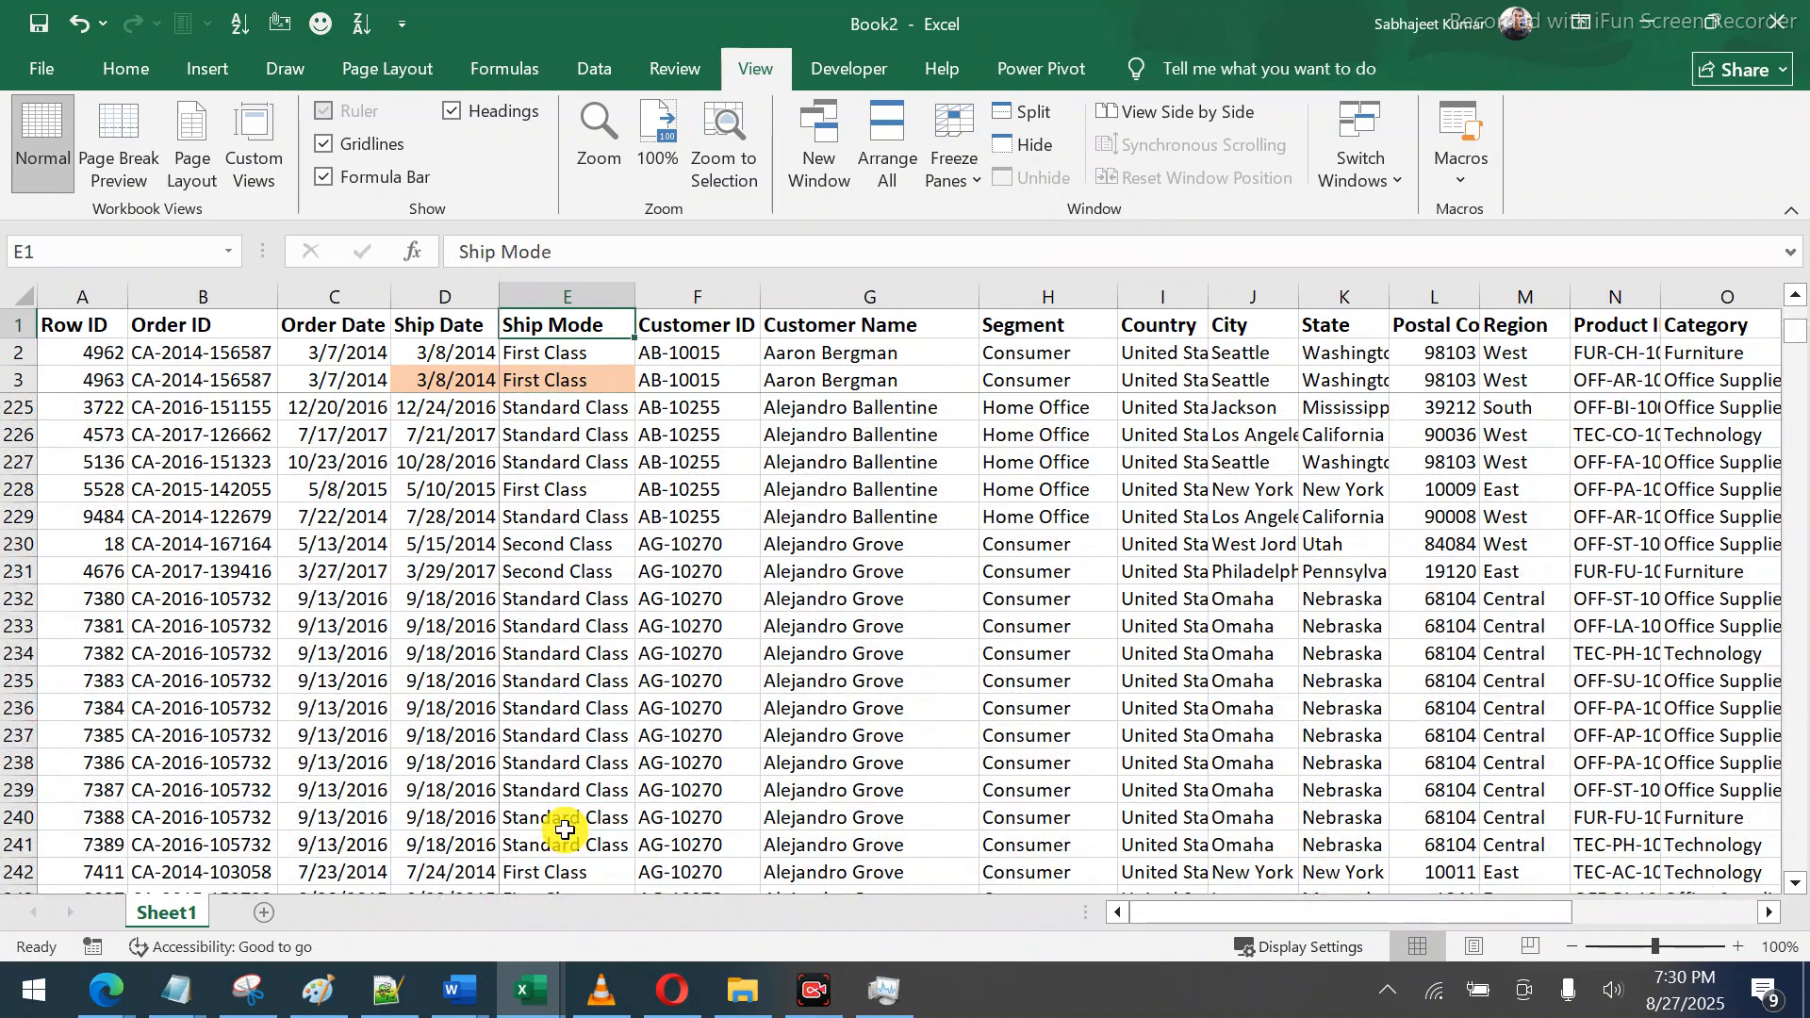
key("Down")
key("Down")
key("Down")
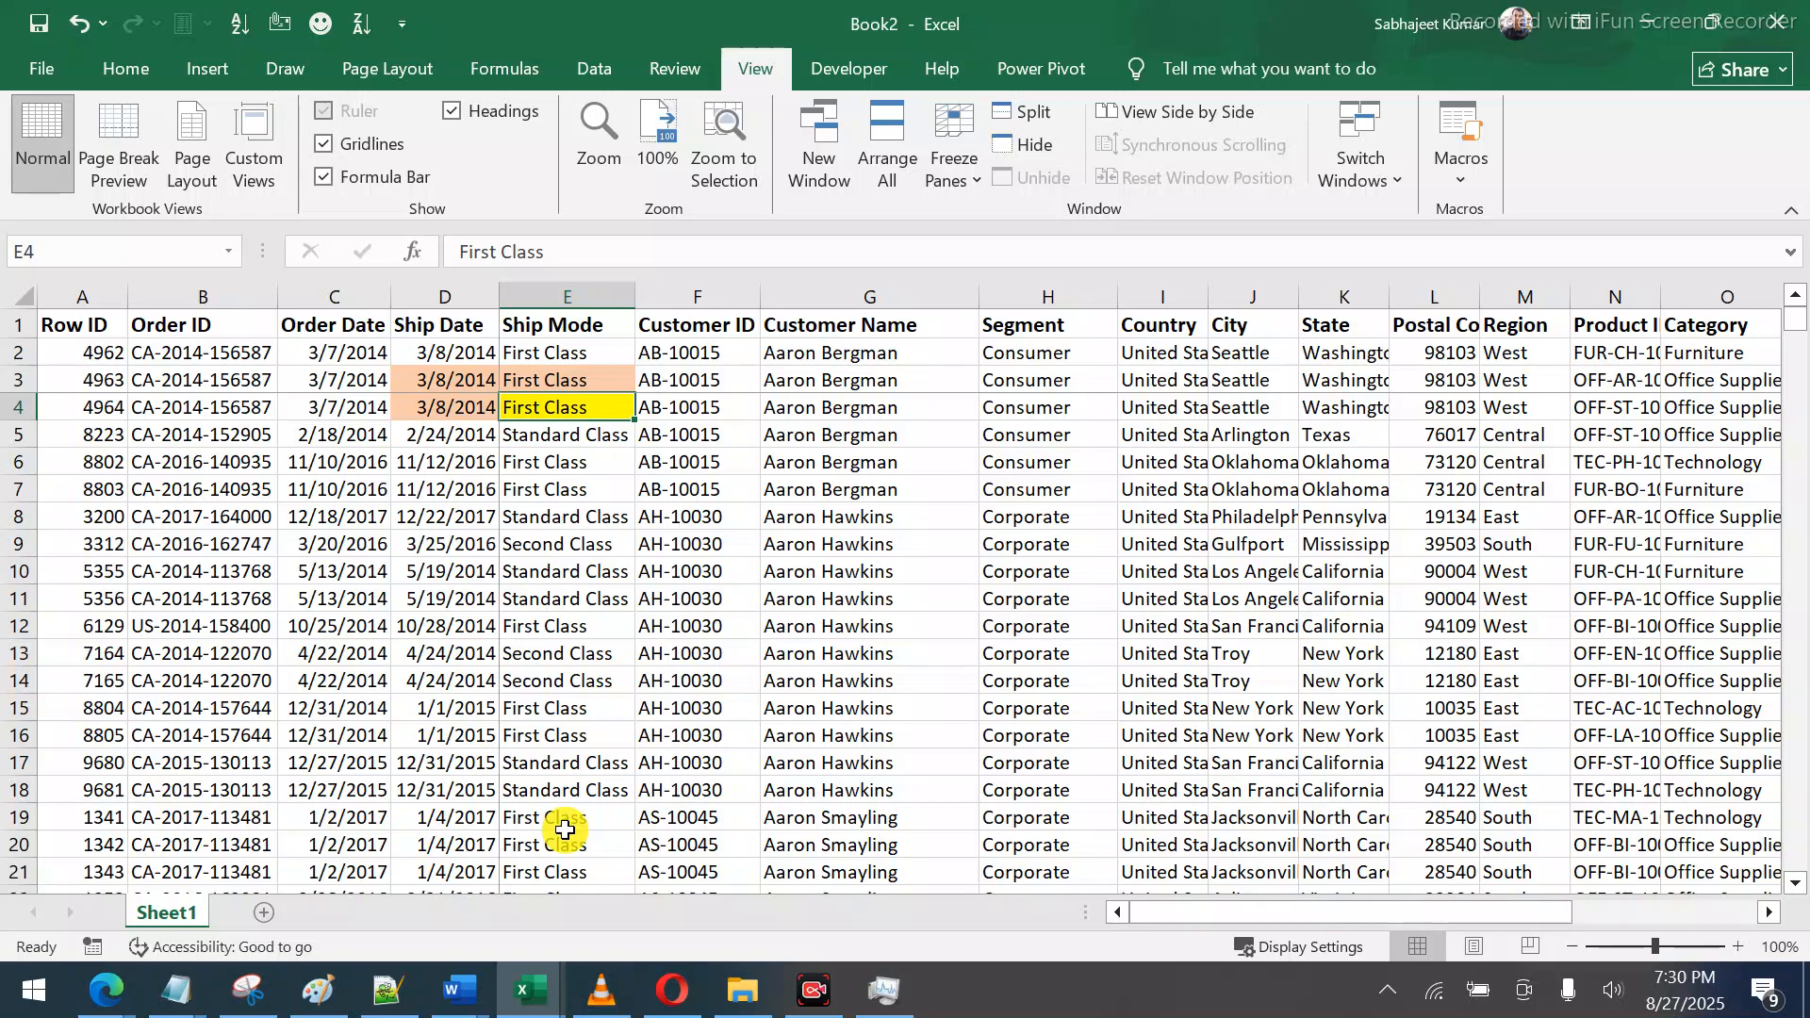
Select the frozen columns A–D and cells E1:E9 beside them to point out where the column freeze ends
key("Right")
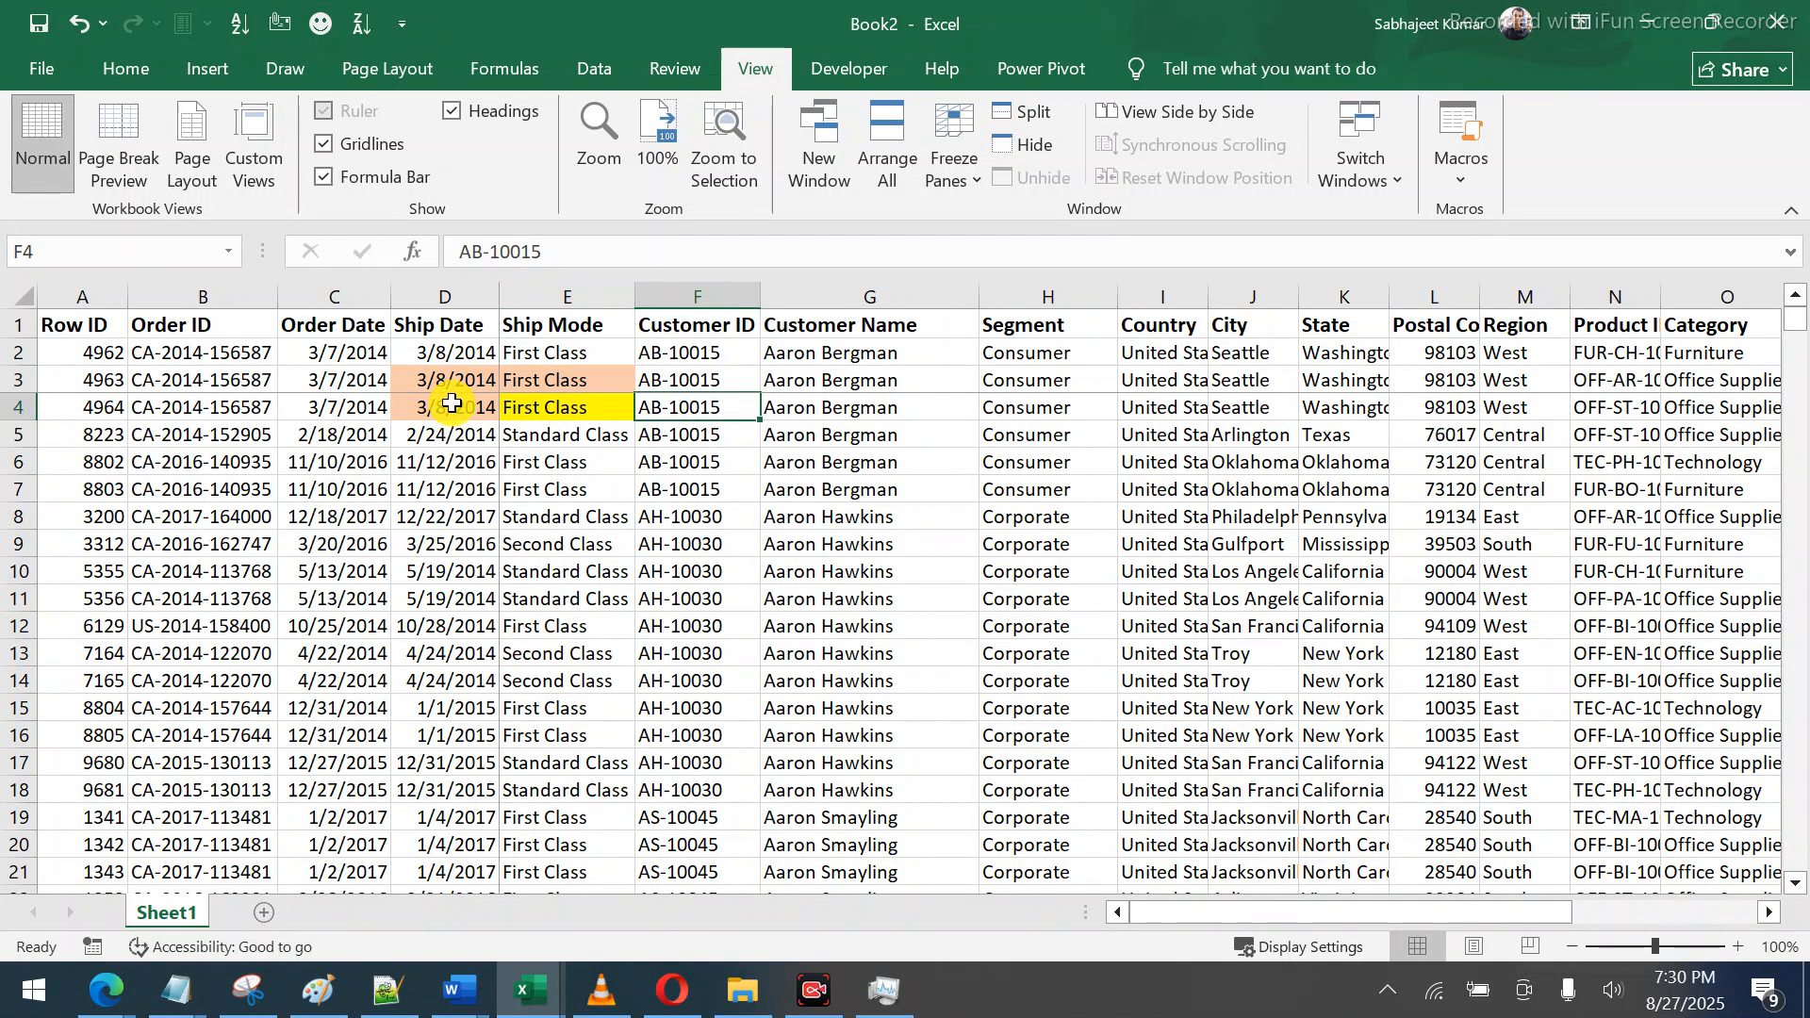
left_click_drag(449, 295, 85, 295)
left_click(572, 408)
key("Right")
key("Right")
key("Right")
left_click_drag(542, 330, 572, 552)
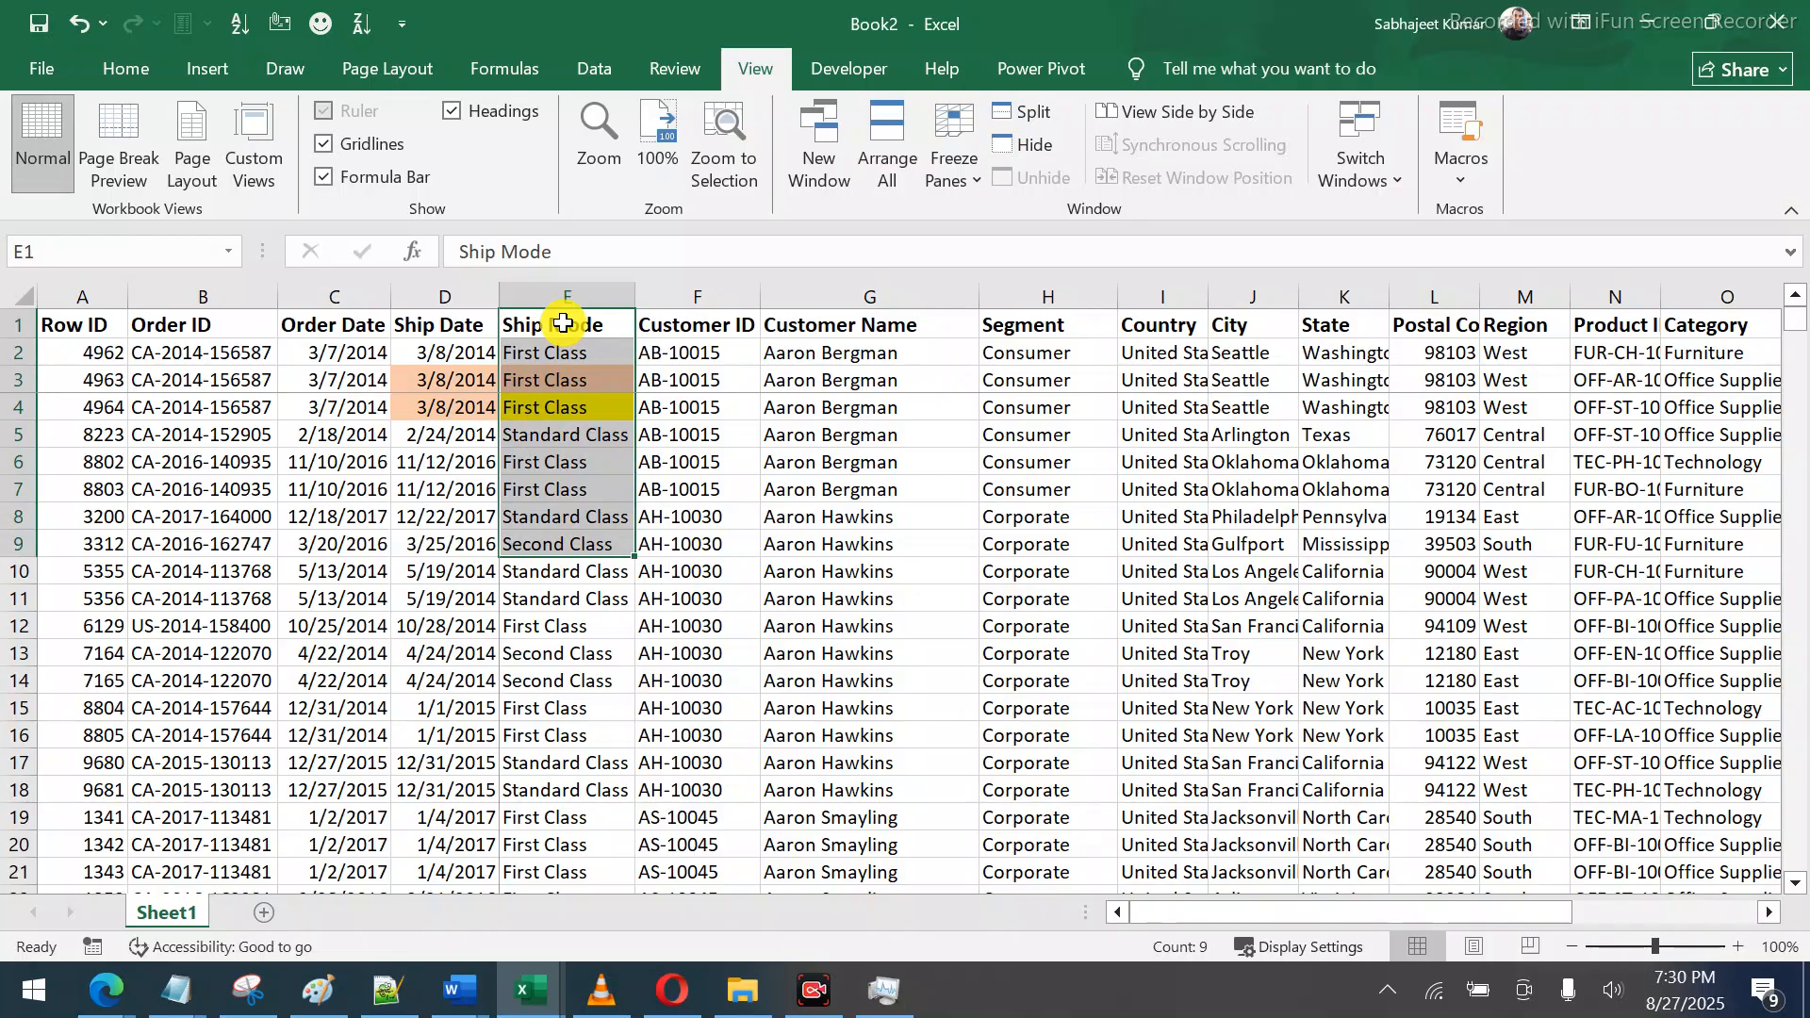
left_click_drag(434, 293, 8, 288)
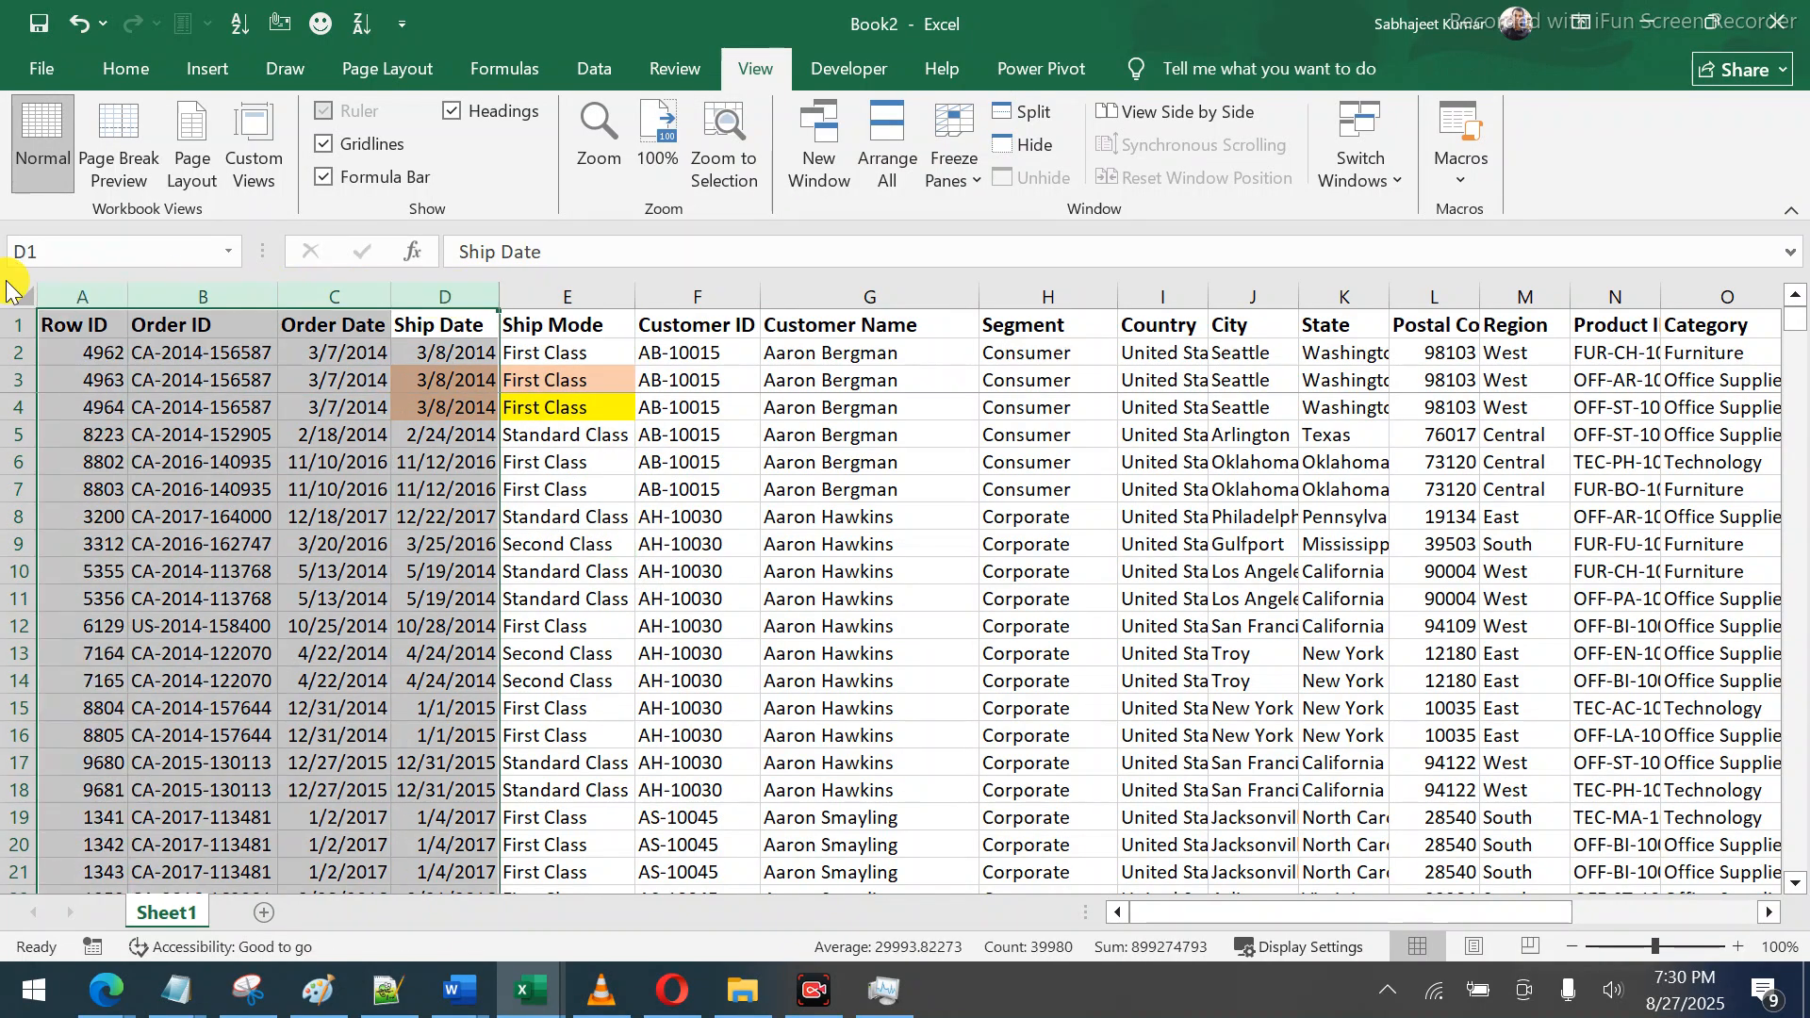
Move along row 2 to the Sales column at R2 and back to A2, checking whether columns A–D stay in view
left_click(1557, 359)
key("Right")
key("Right")
key("Right")
key("Right")
key("Right")
key("Right")
key("Right")
key("Right")
key("Right")
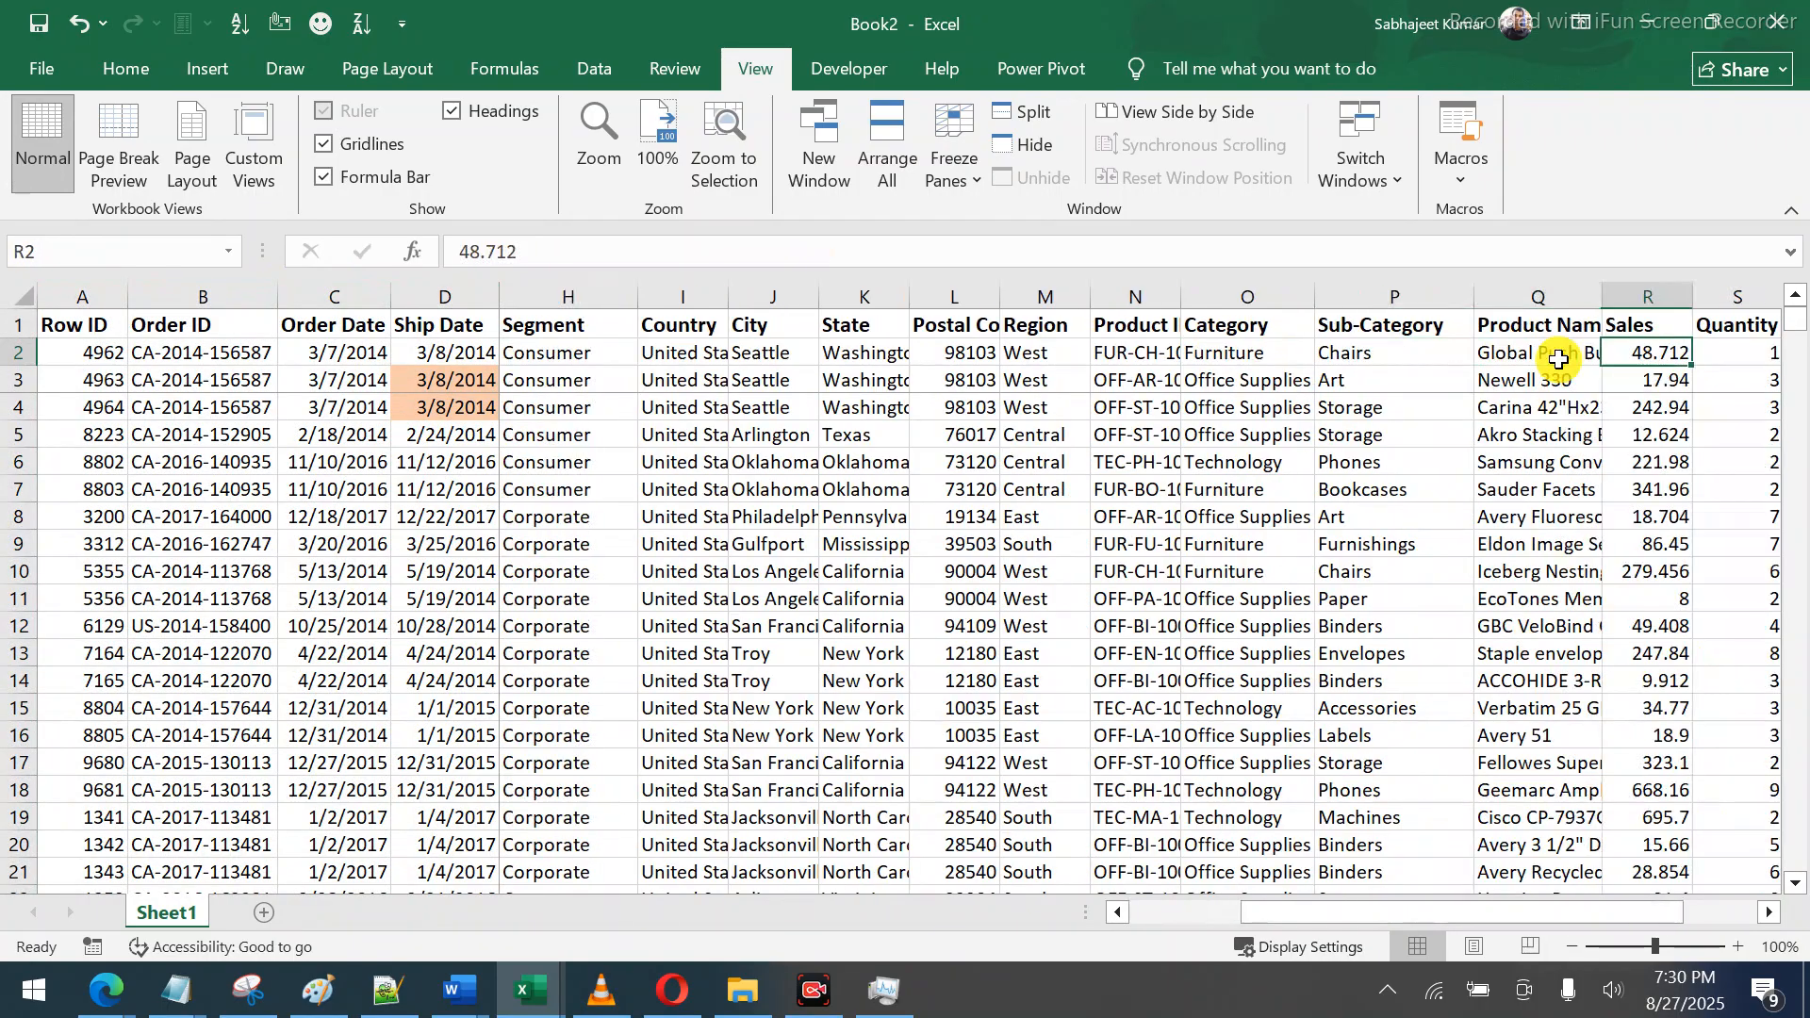
key("Left")
key("Left")
key("Left")
key("Left")
key("Left")
key("Left")
key("Left")
key("Left")
key("Left")
key("Left")
key("Left")
key("Left")
key("Left")
key("Left")
key("Left")
key("Left")
key("Left")
key("Left")
key("Left")
key("Left")
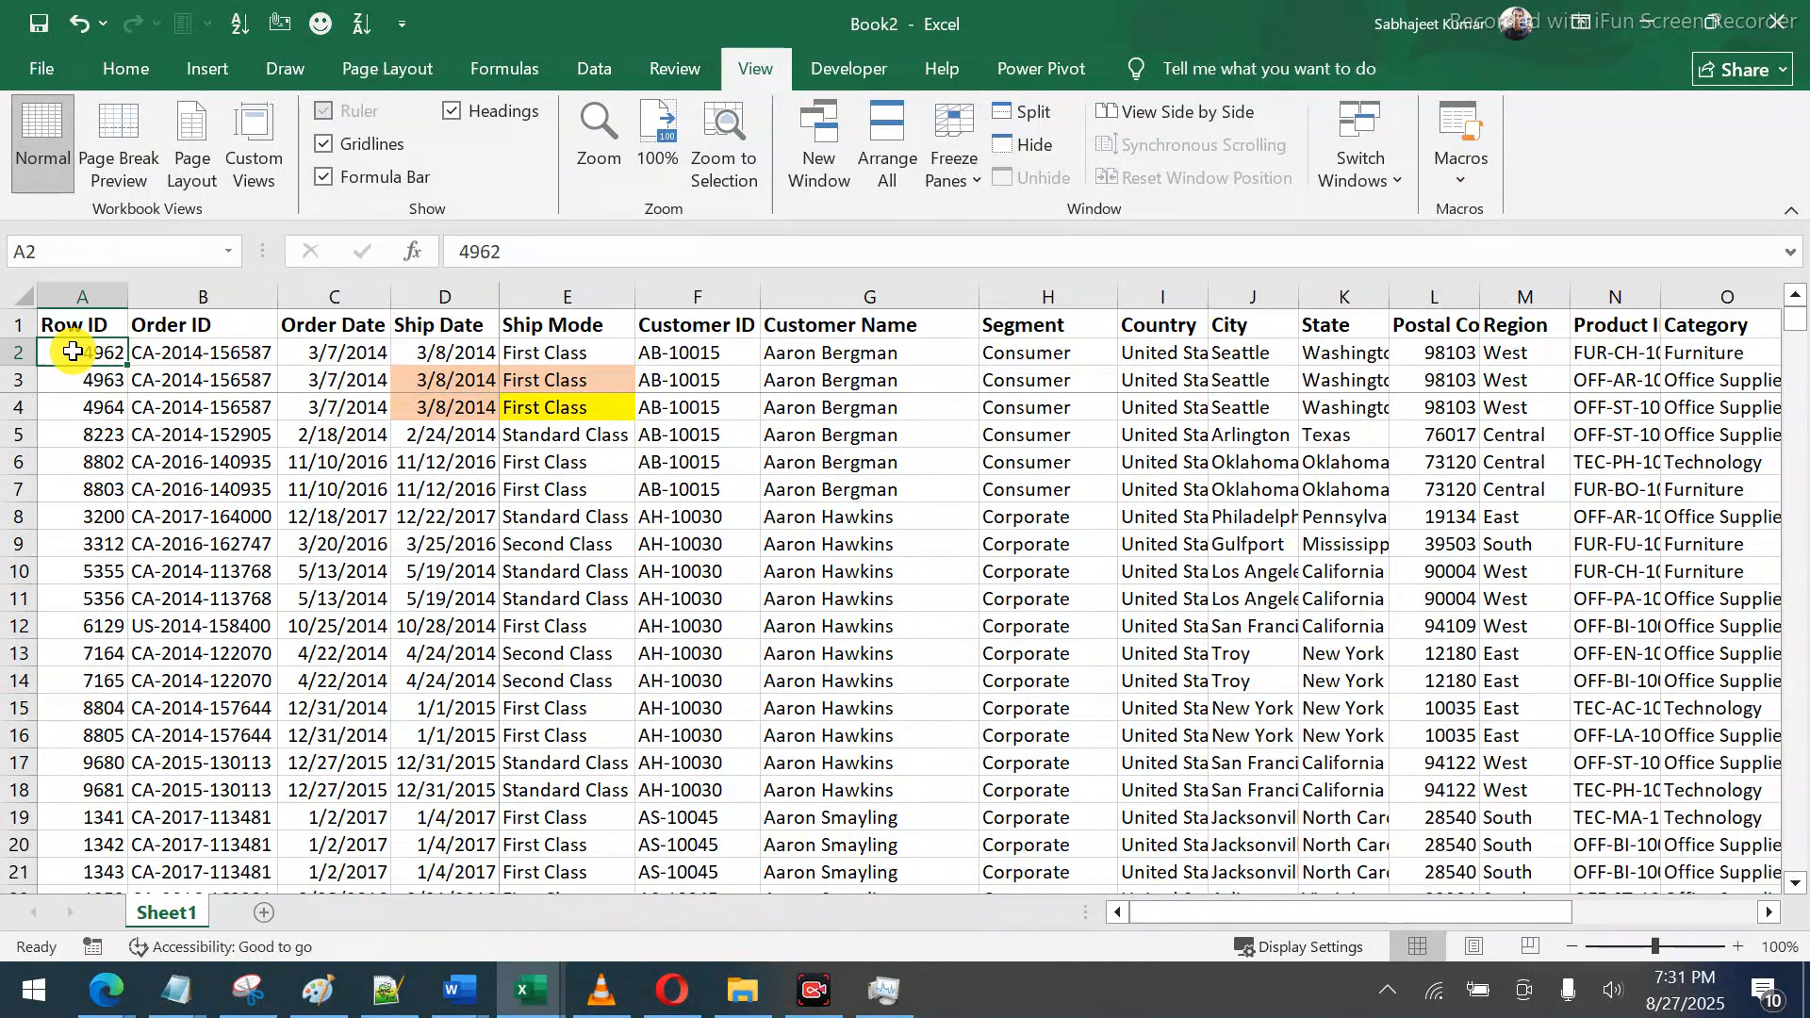
Highlight cell A2, just below the Row ID header, with the light orange fill
left_click(21, 324)
left_click(62, 353)
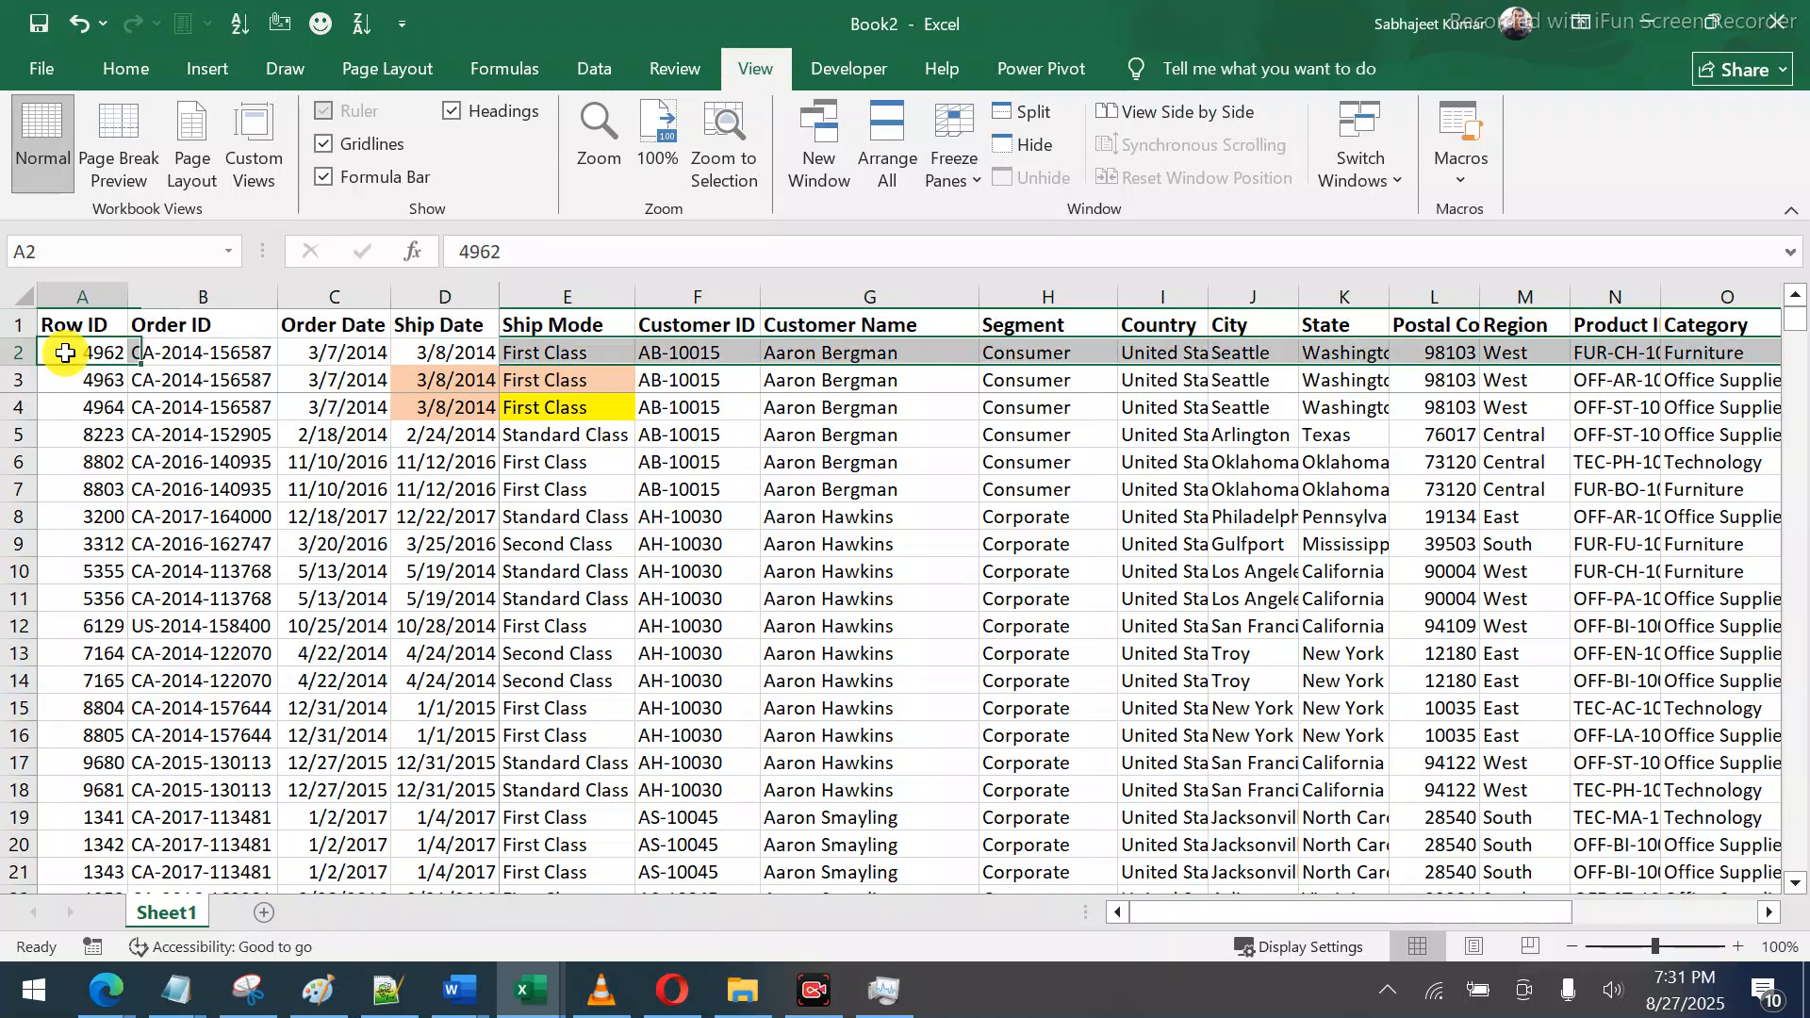
left_click(114, 75)
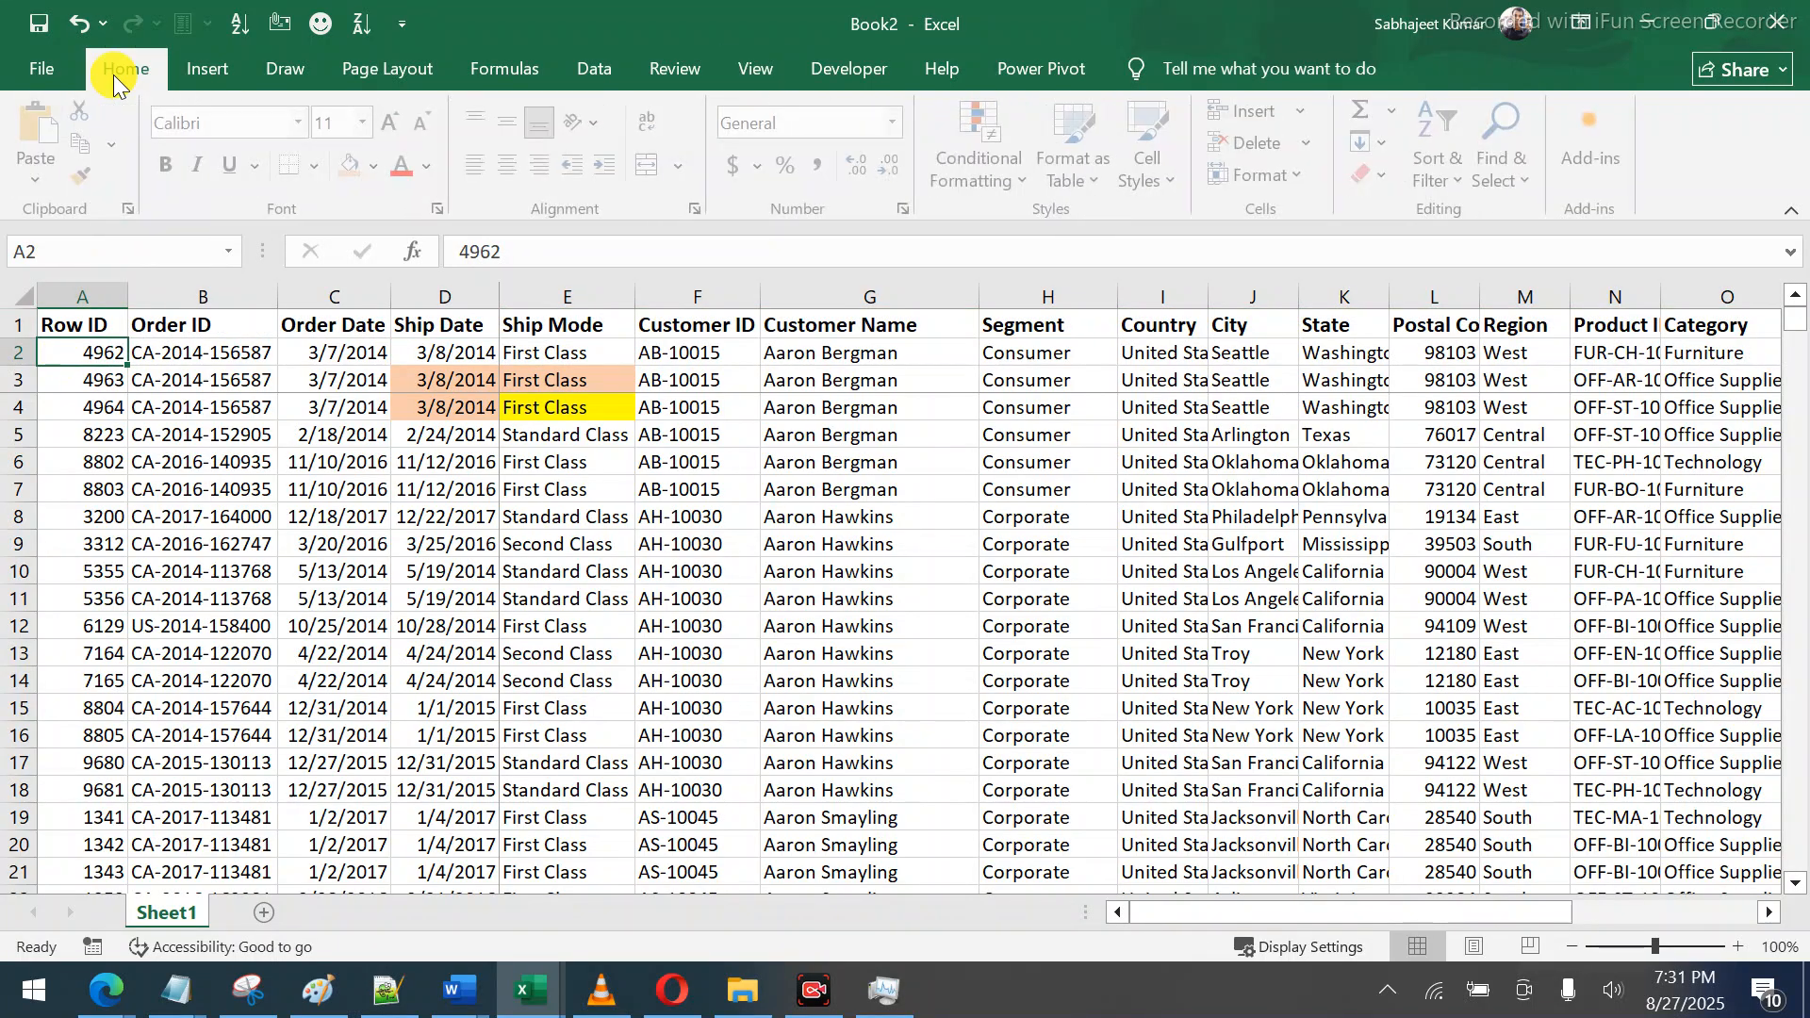
left_click(356, 167)
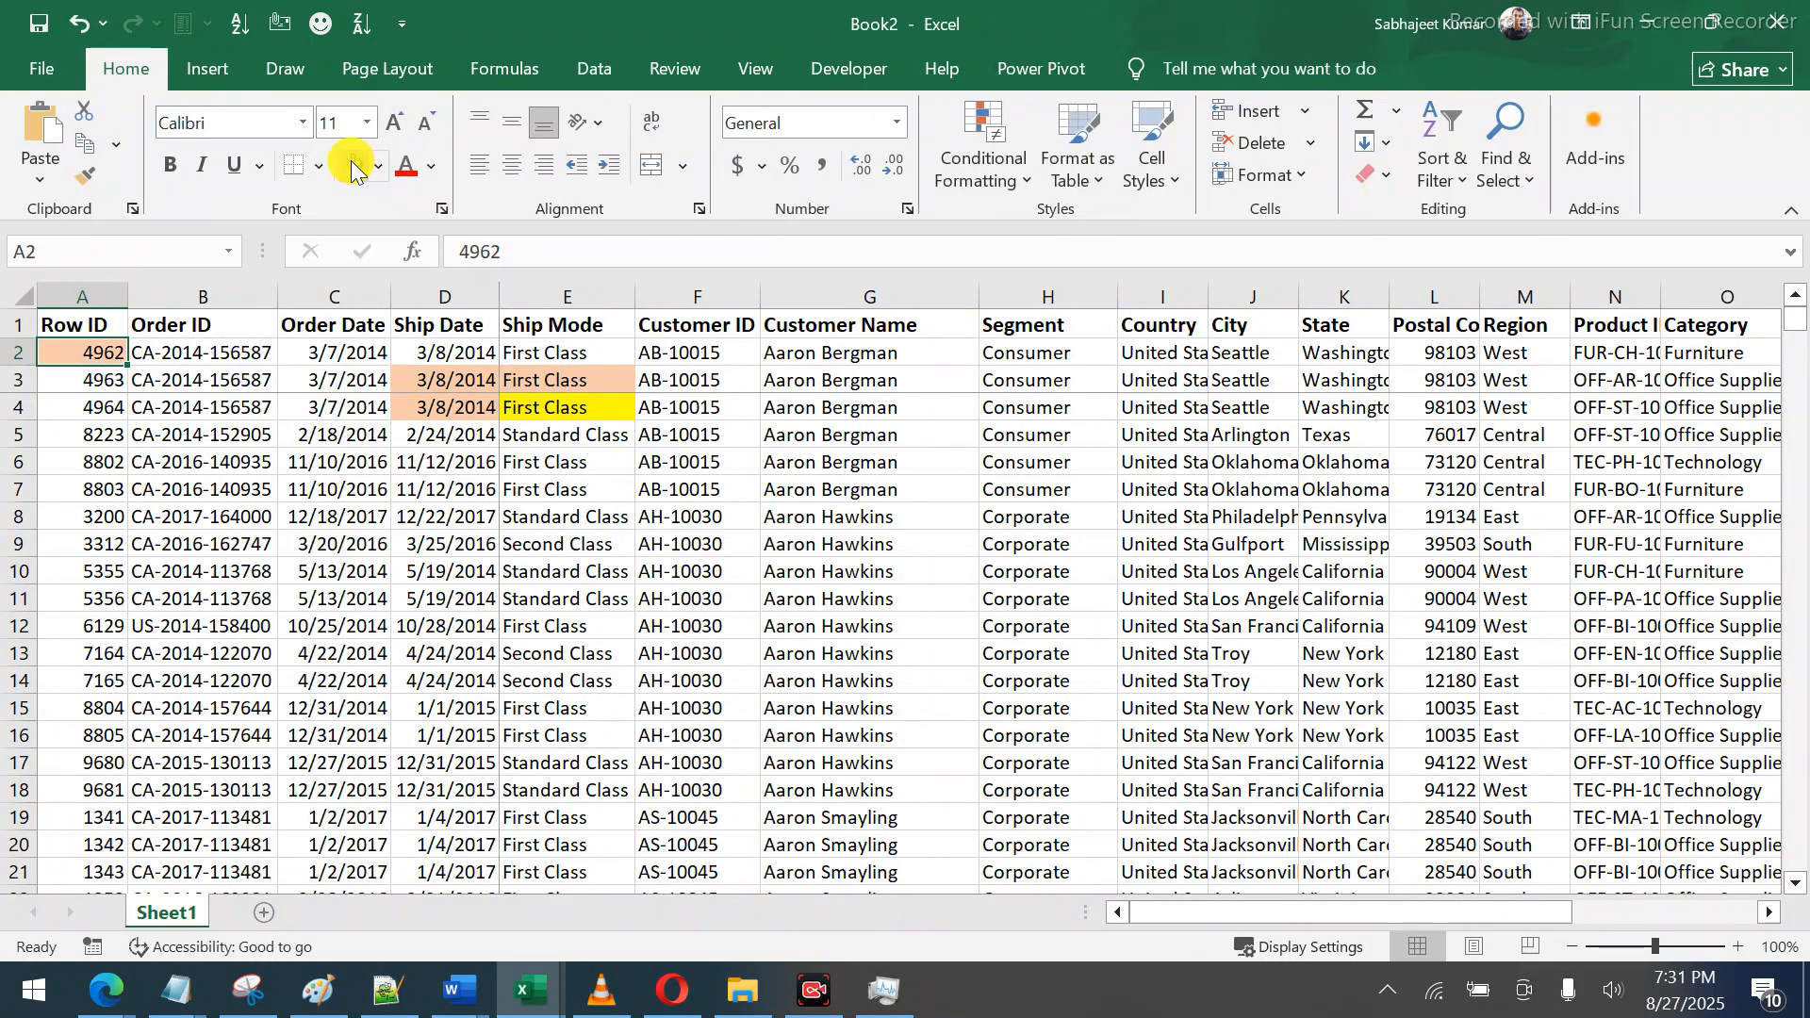
Highlight the Order ID header in B1 with the light orange fill, and point out row 1, column A and cell E4
left_click(7, 325)
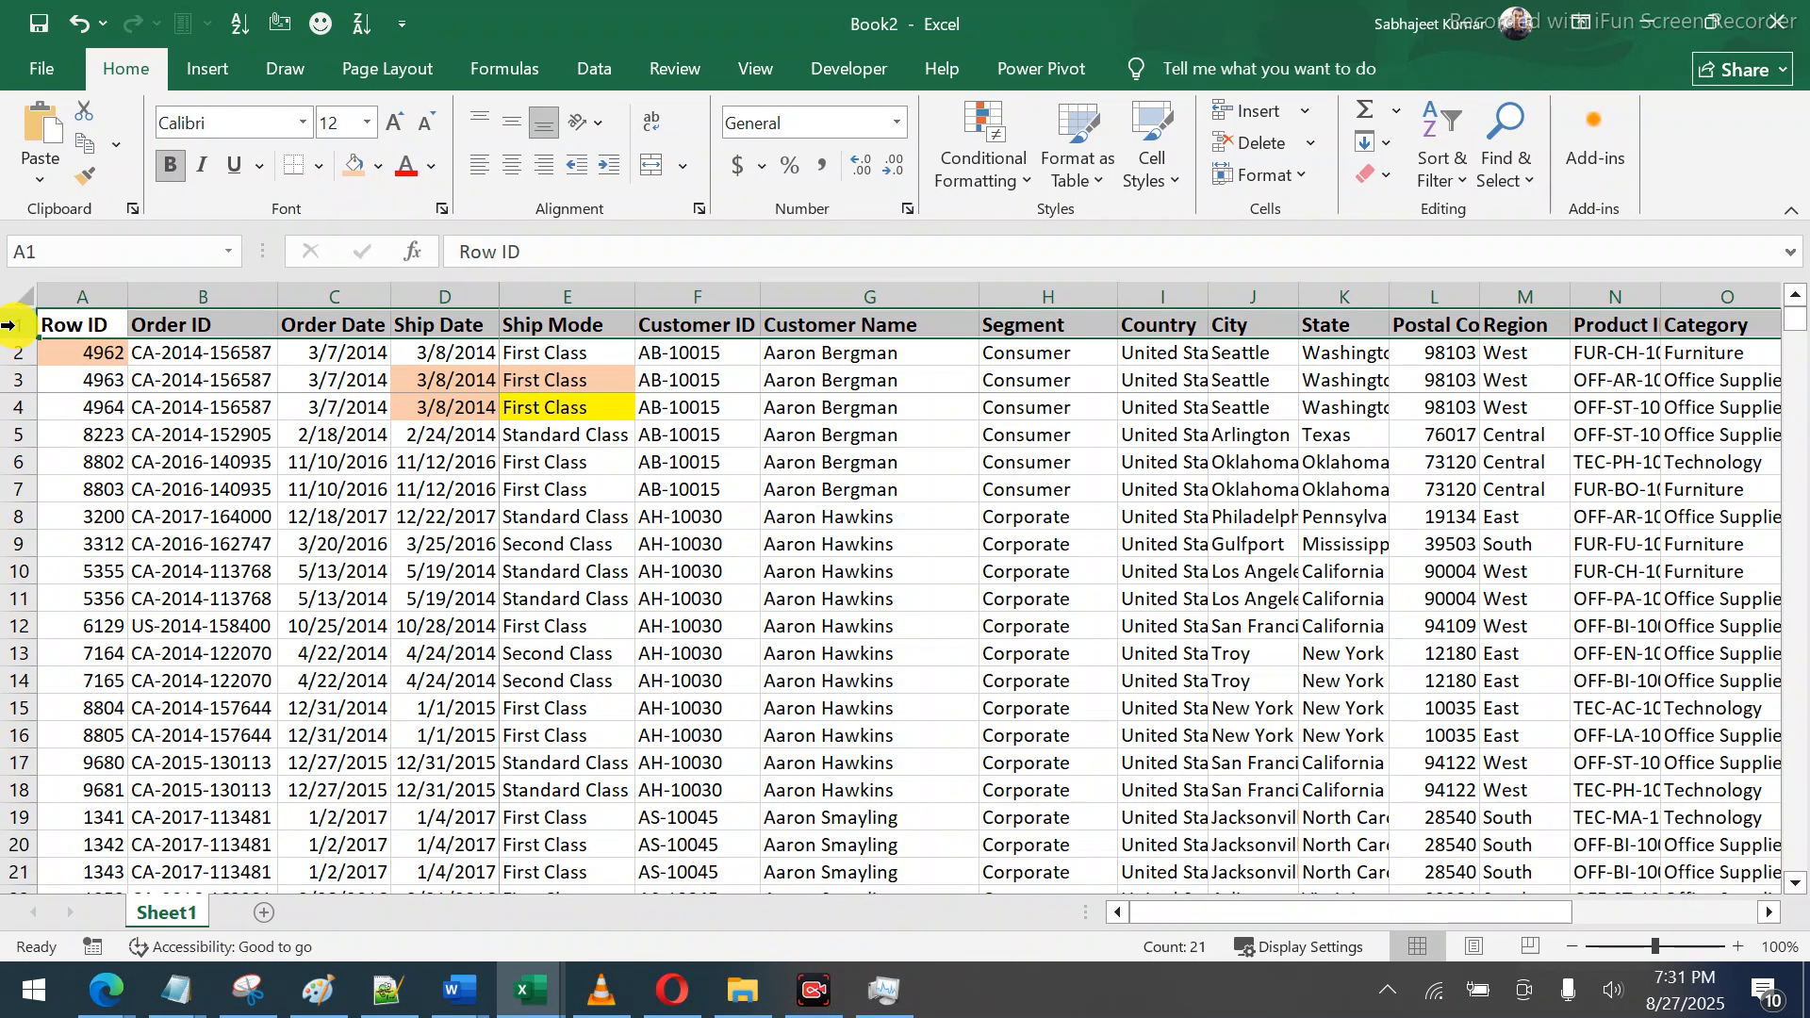
left_click(89, 350)
left_click(169, 318)
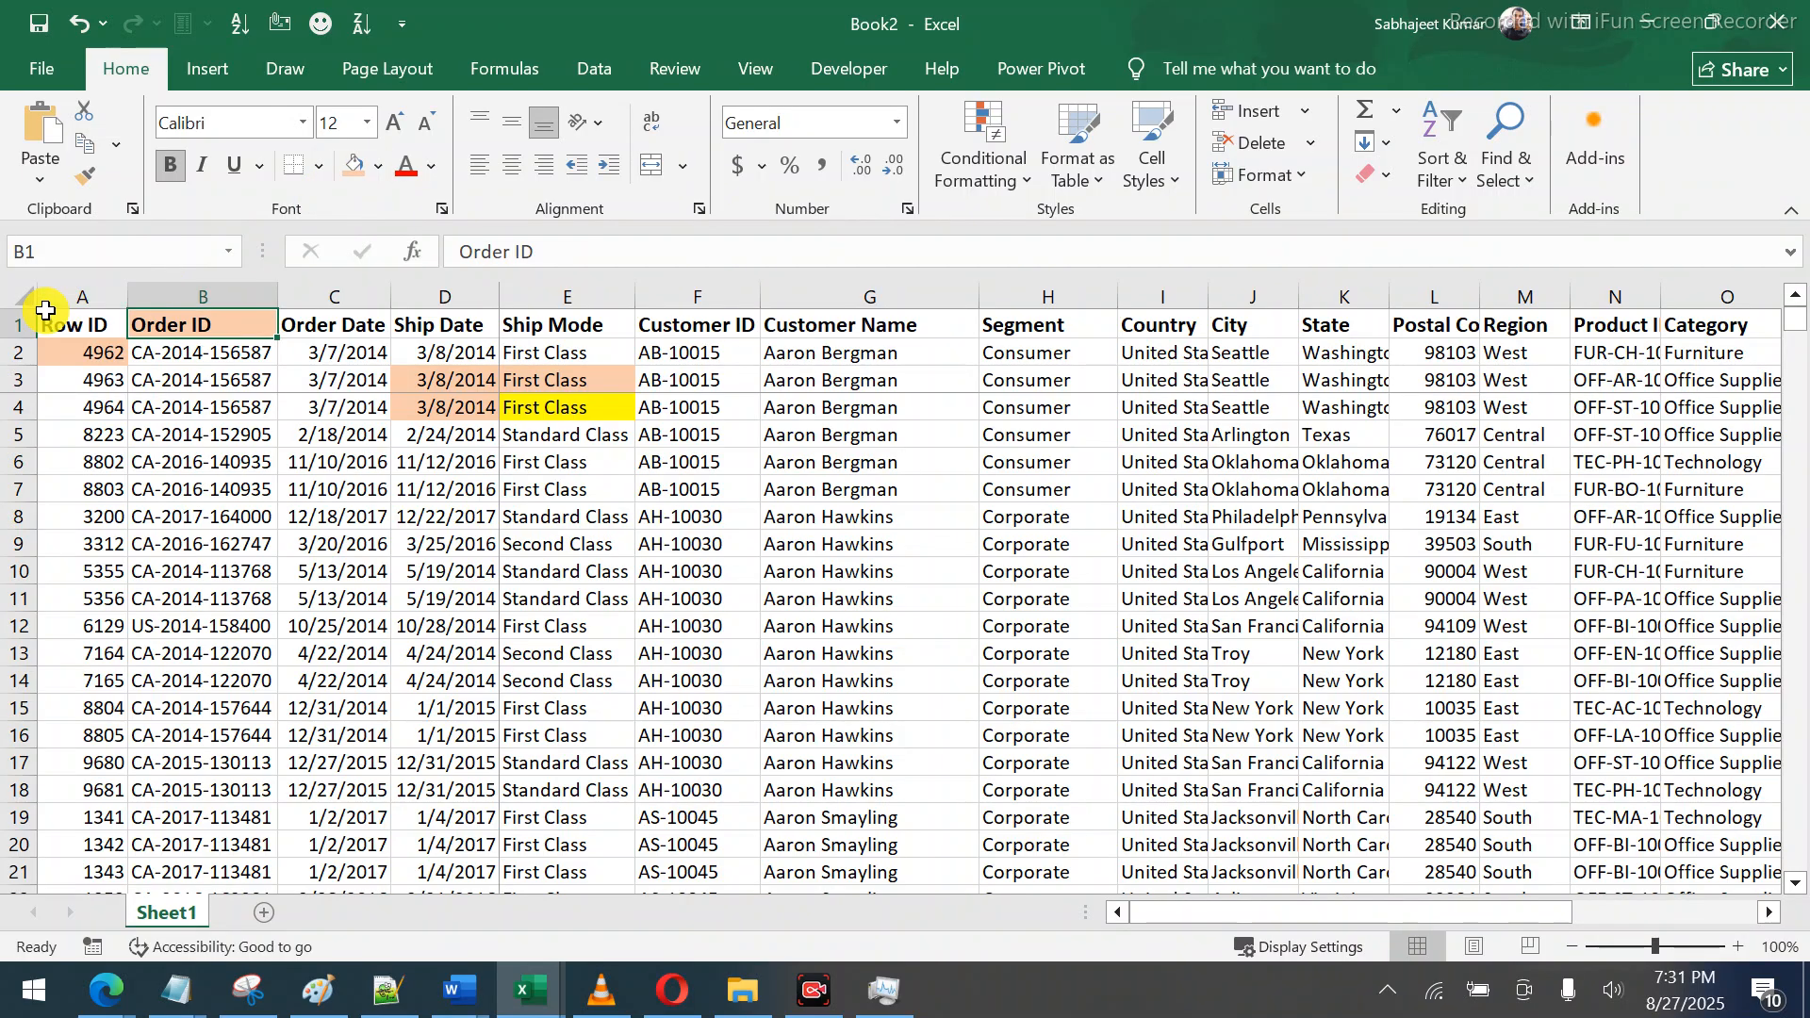
left_click(68, 290)
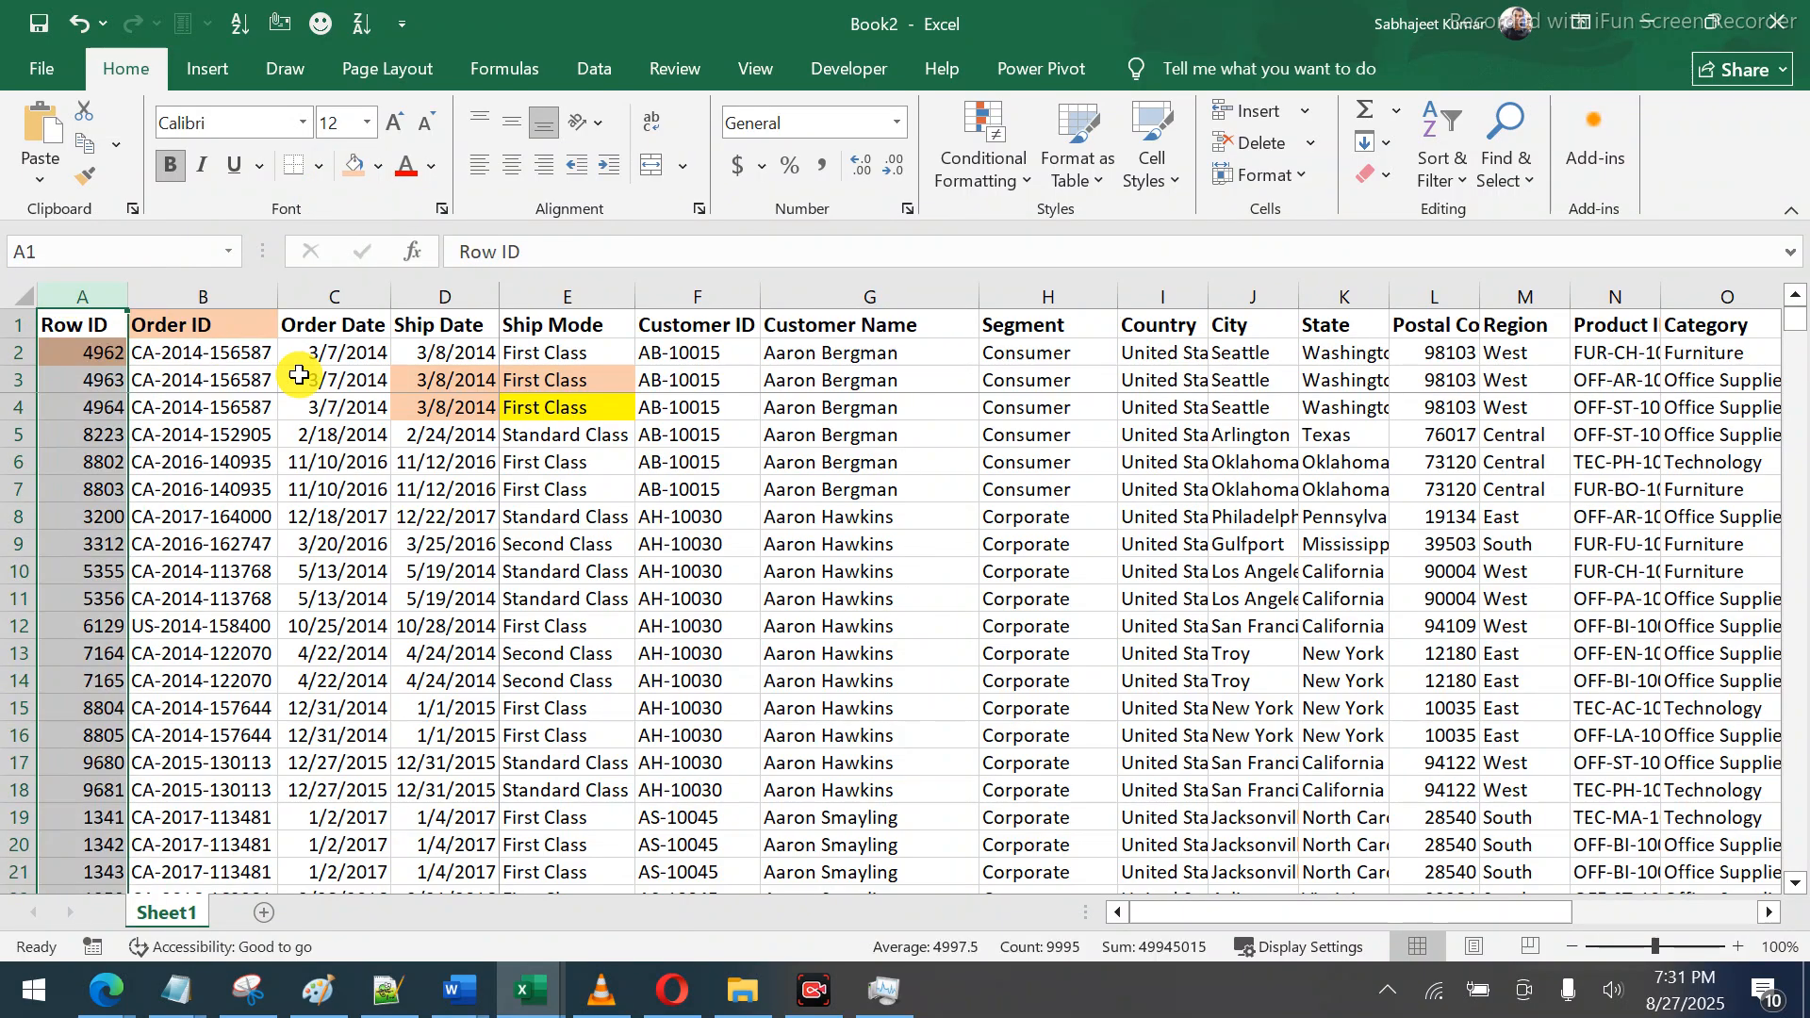
left_click(521, 408)
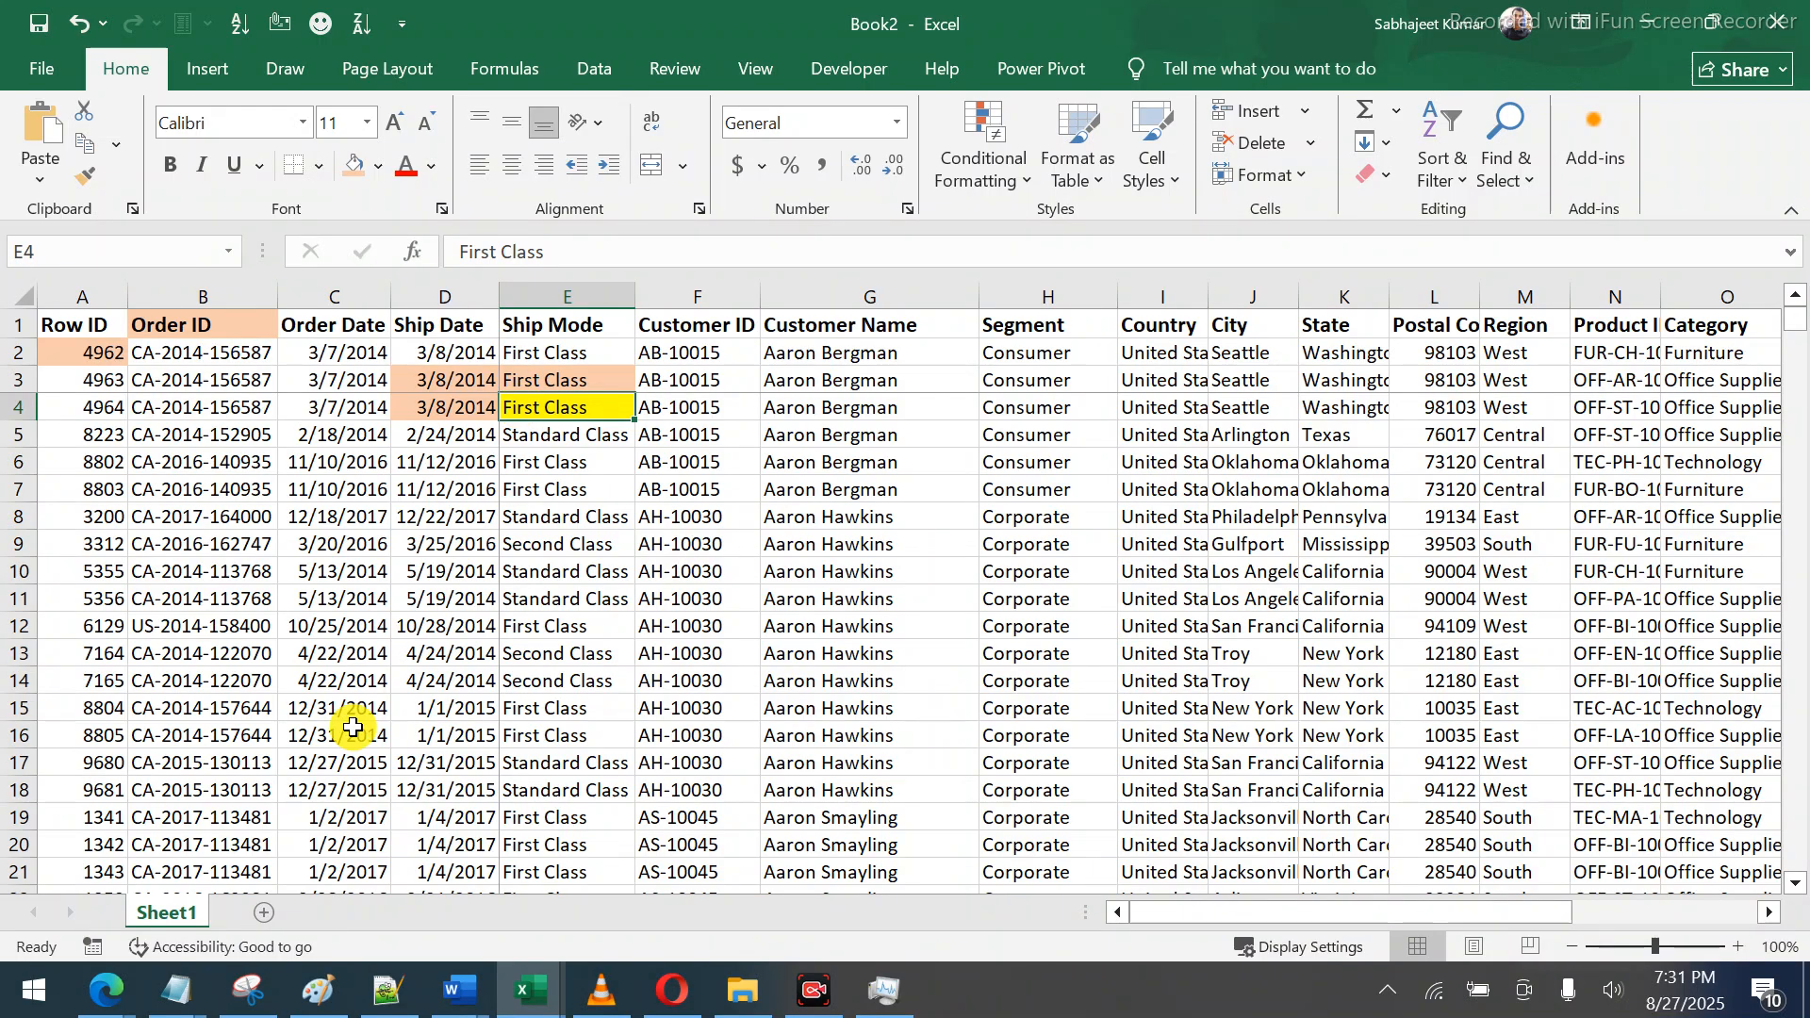
Look at the product table in Test1 (1).xlsx, then return to Book2 and add a new worksheet
left_click(514, 1000)
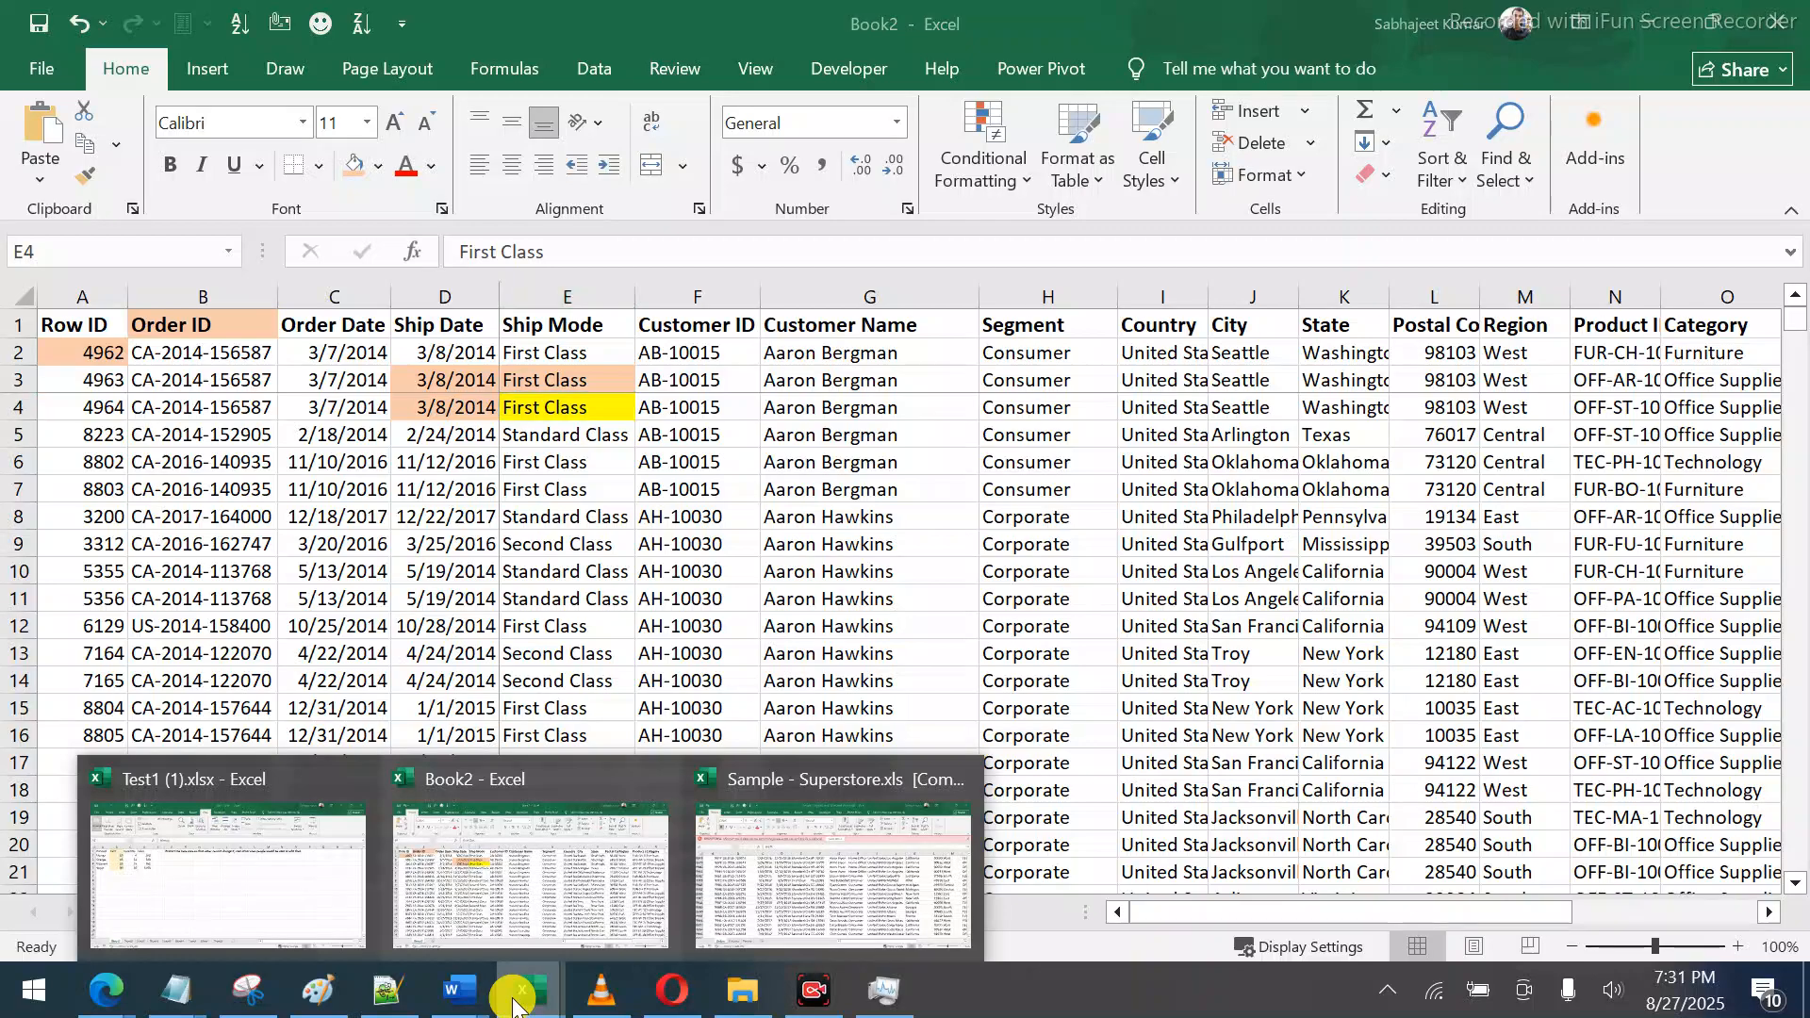
left_click(313, 875)
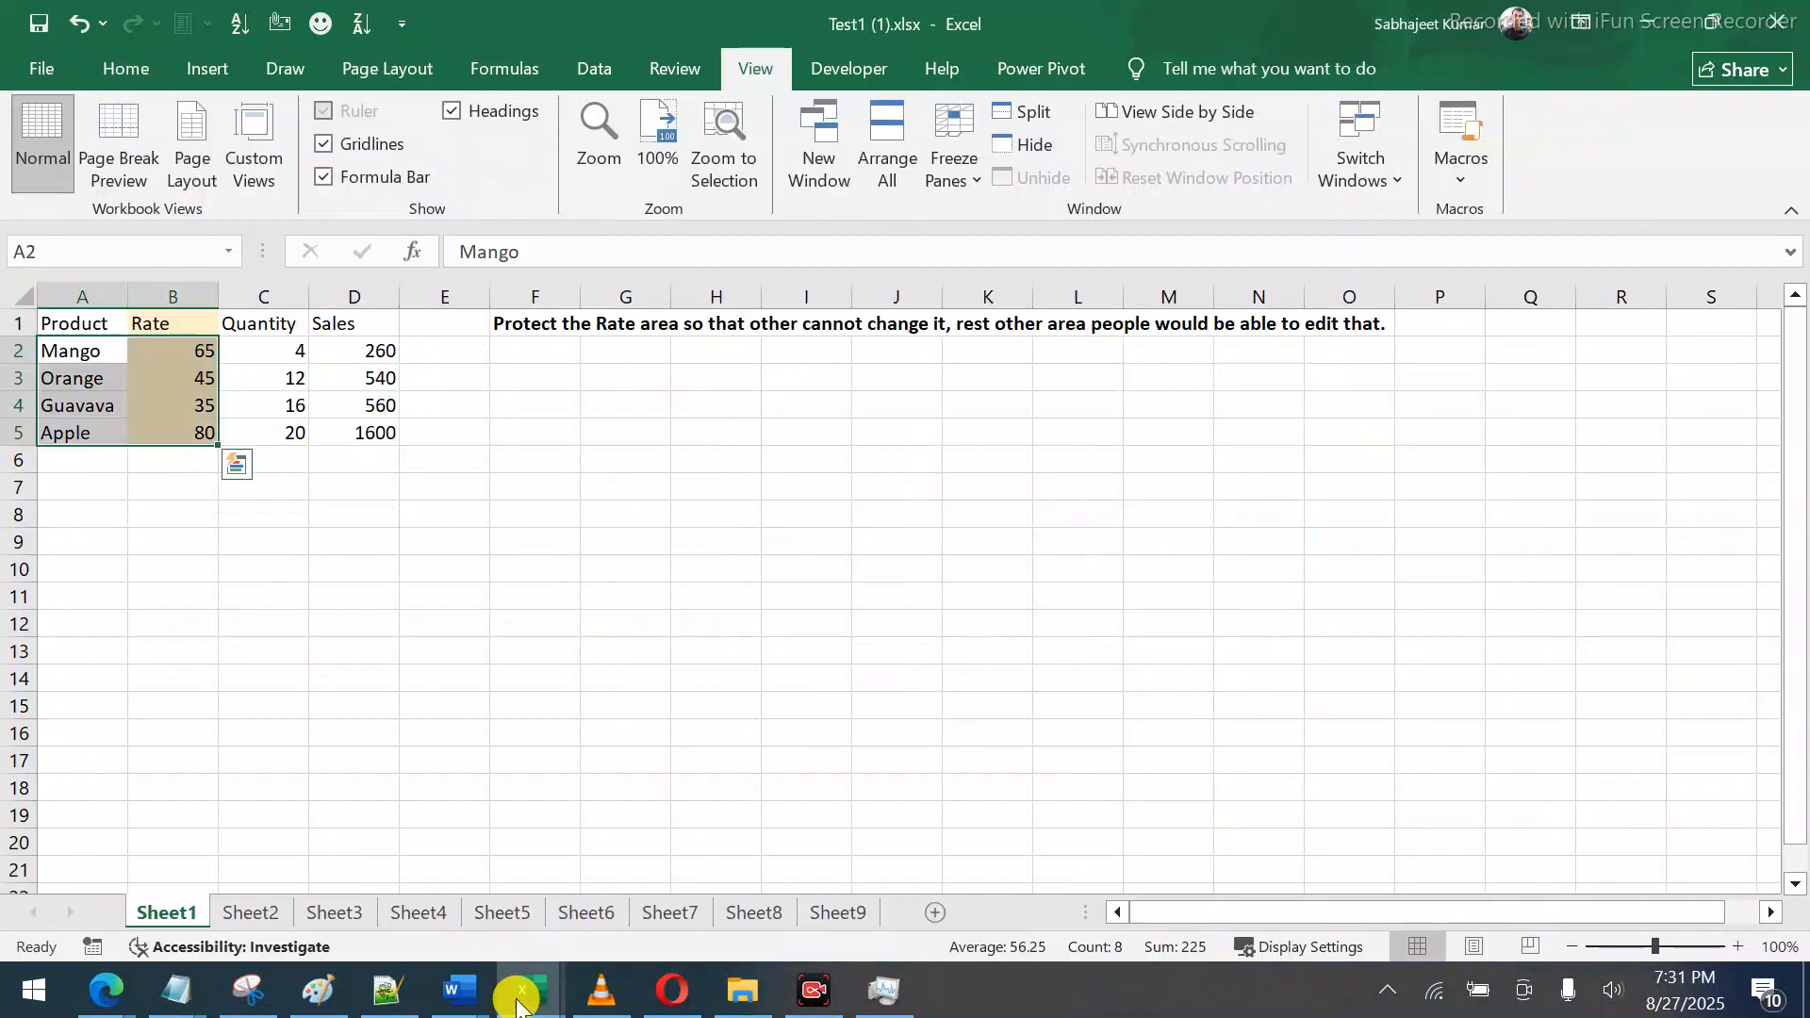
left_click(528, 990)
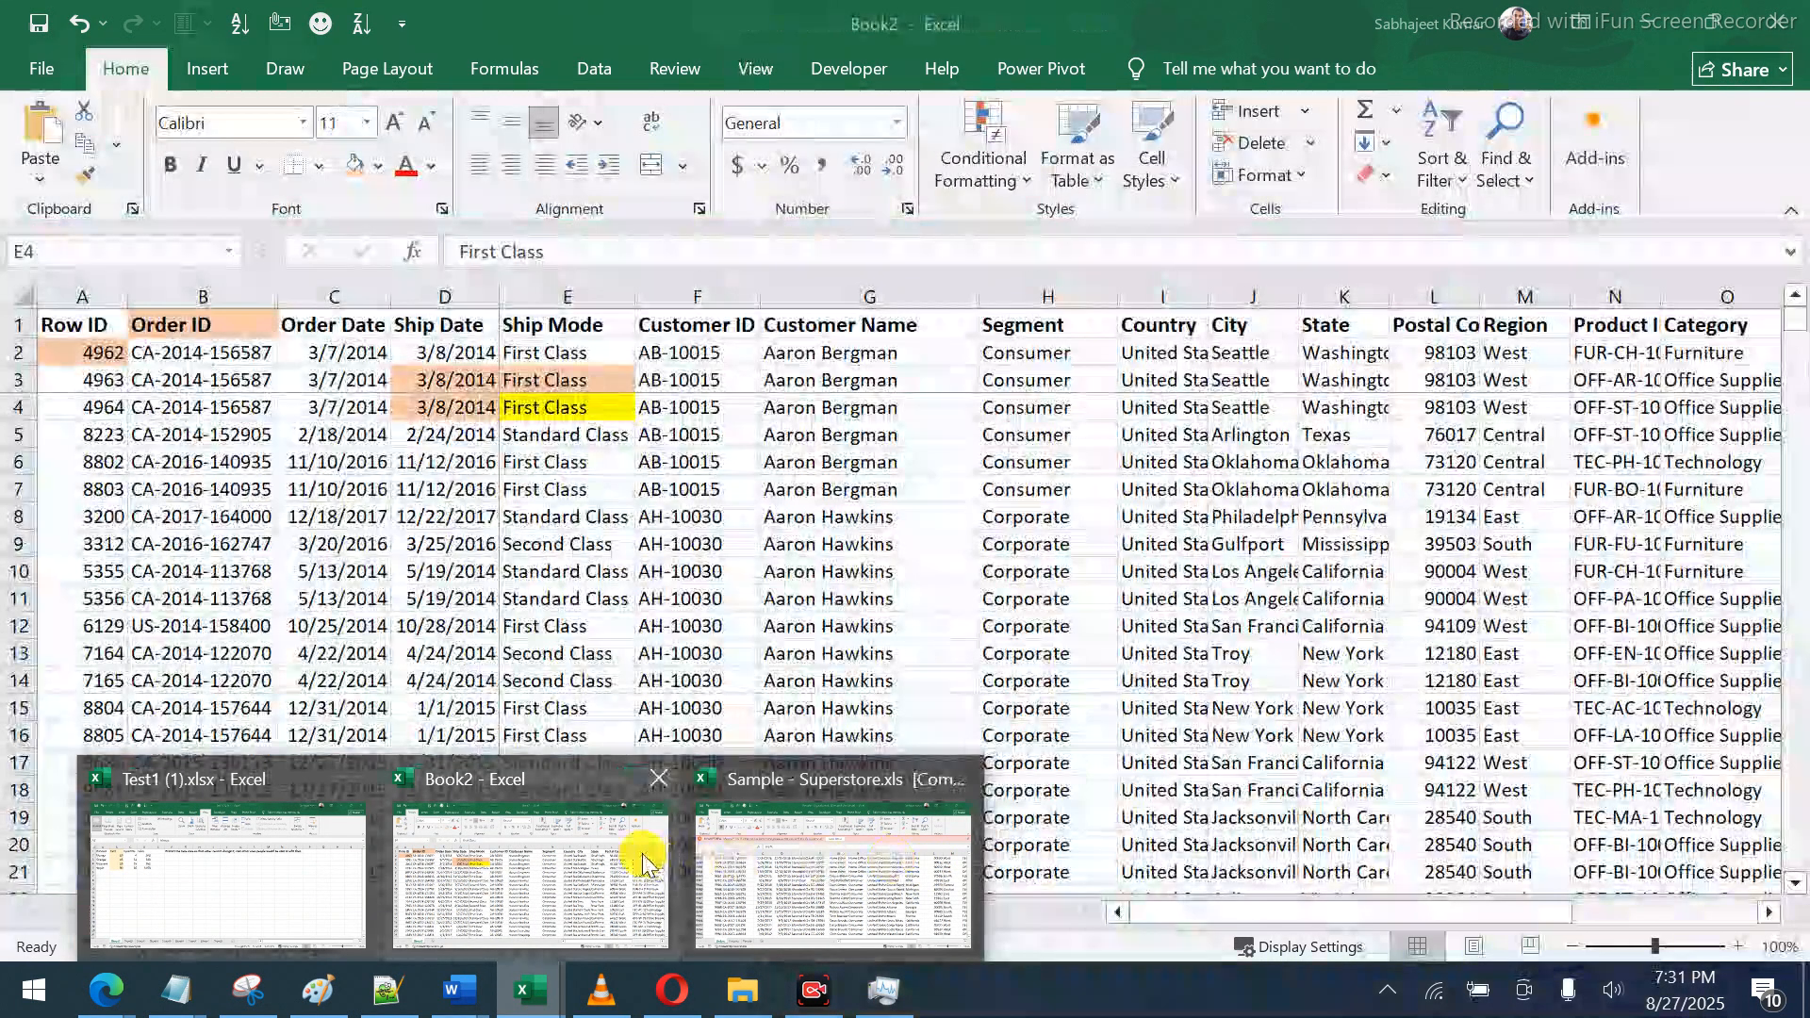
left_click(627, 858)
left_click(266, 914)
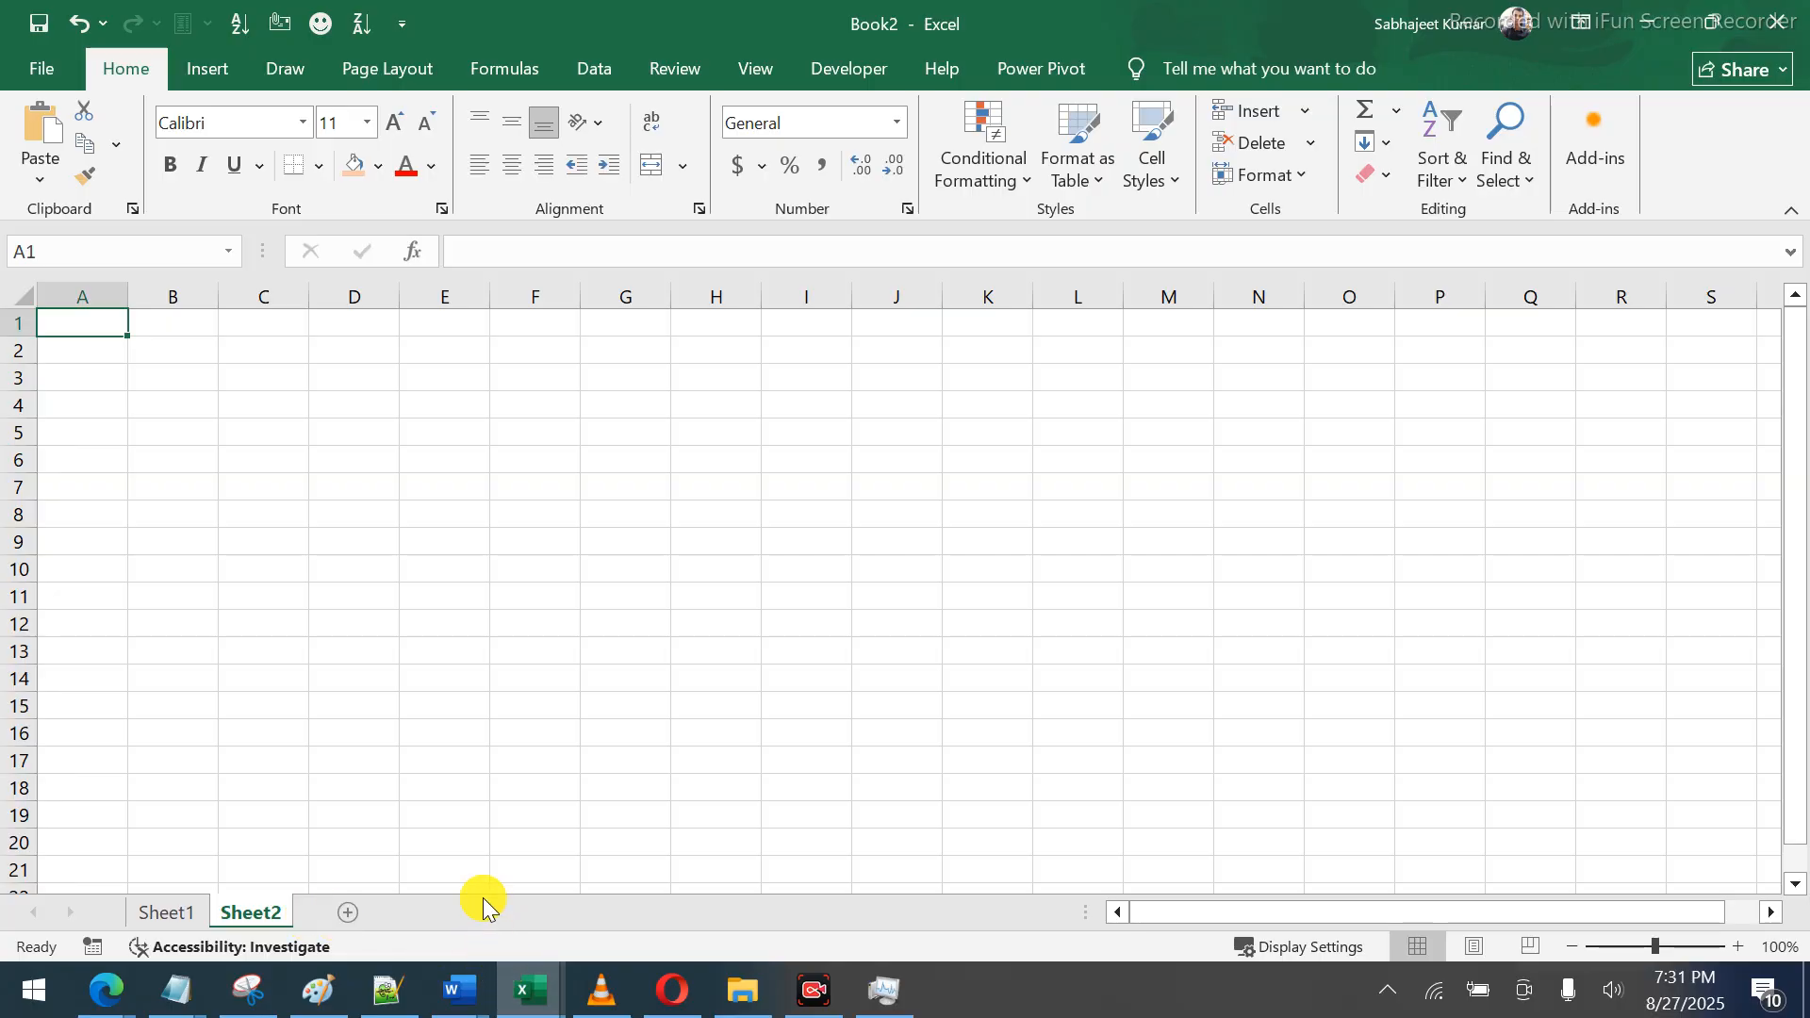
Copy the Product, Rate, Quantity and Sales headers from Sheet1 of Test1 (1).xlsx into A1:D1 on Sheet2 of Book2
mouse_move(525, 987)
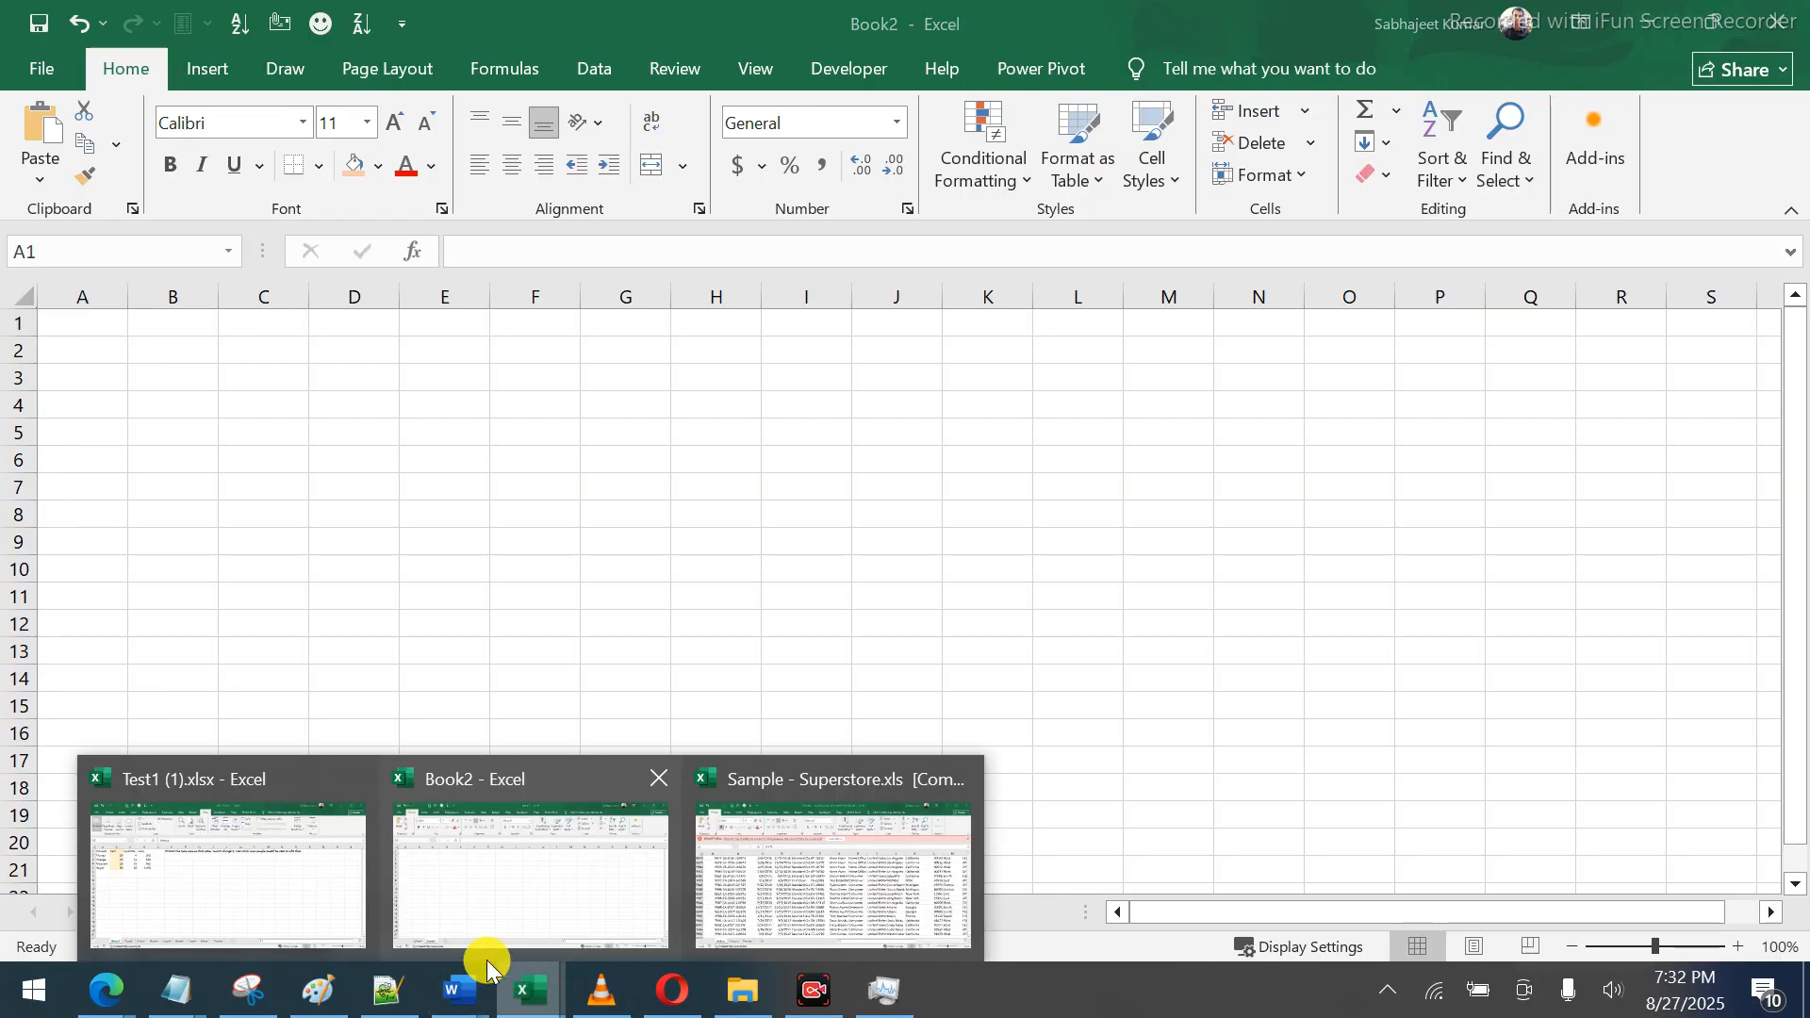
left_click(291, 882)
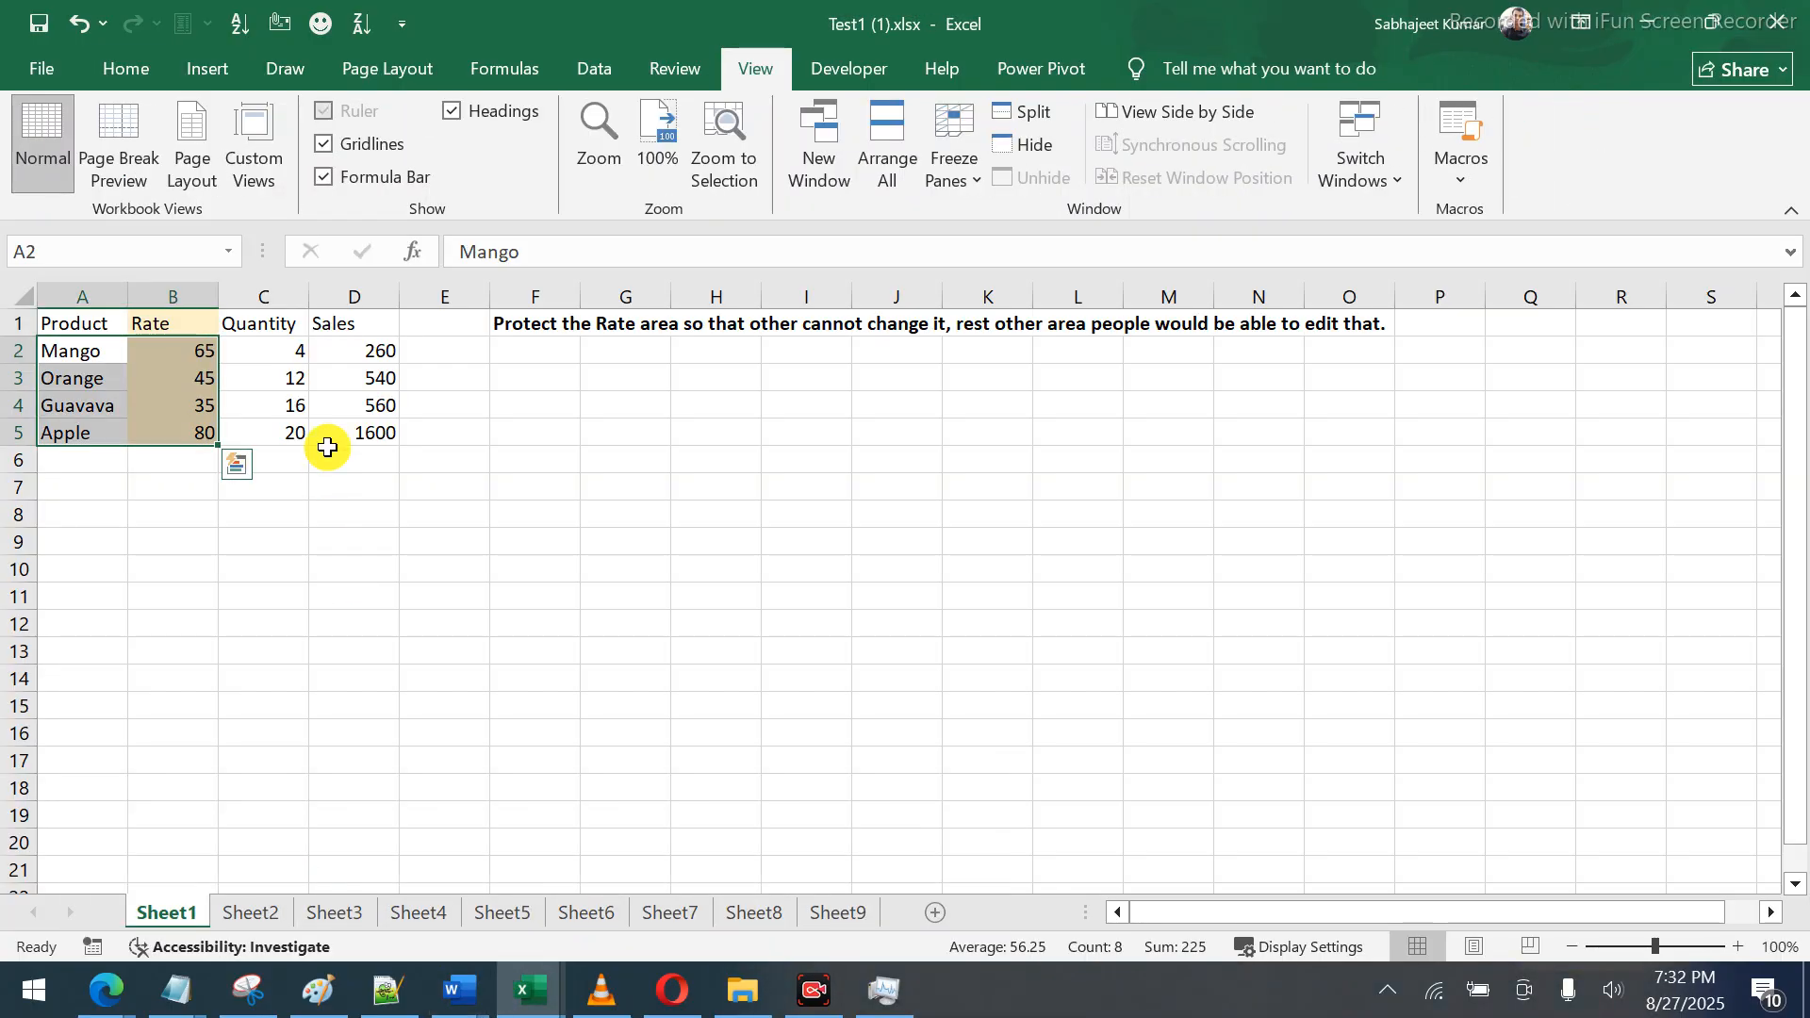
left_click_drag(345, 351, 47, 314)
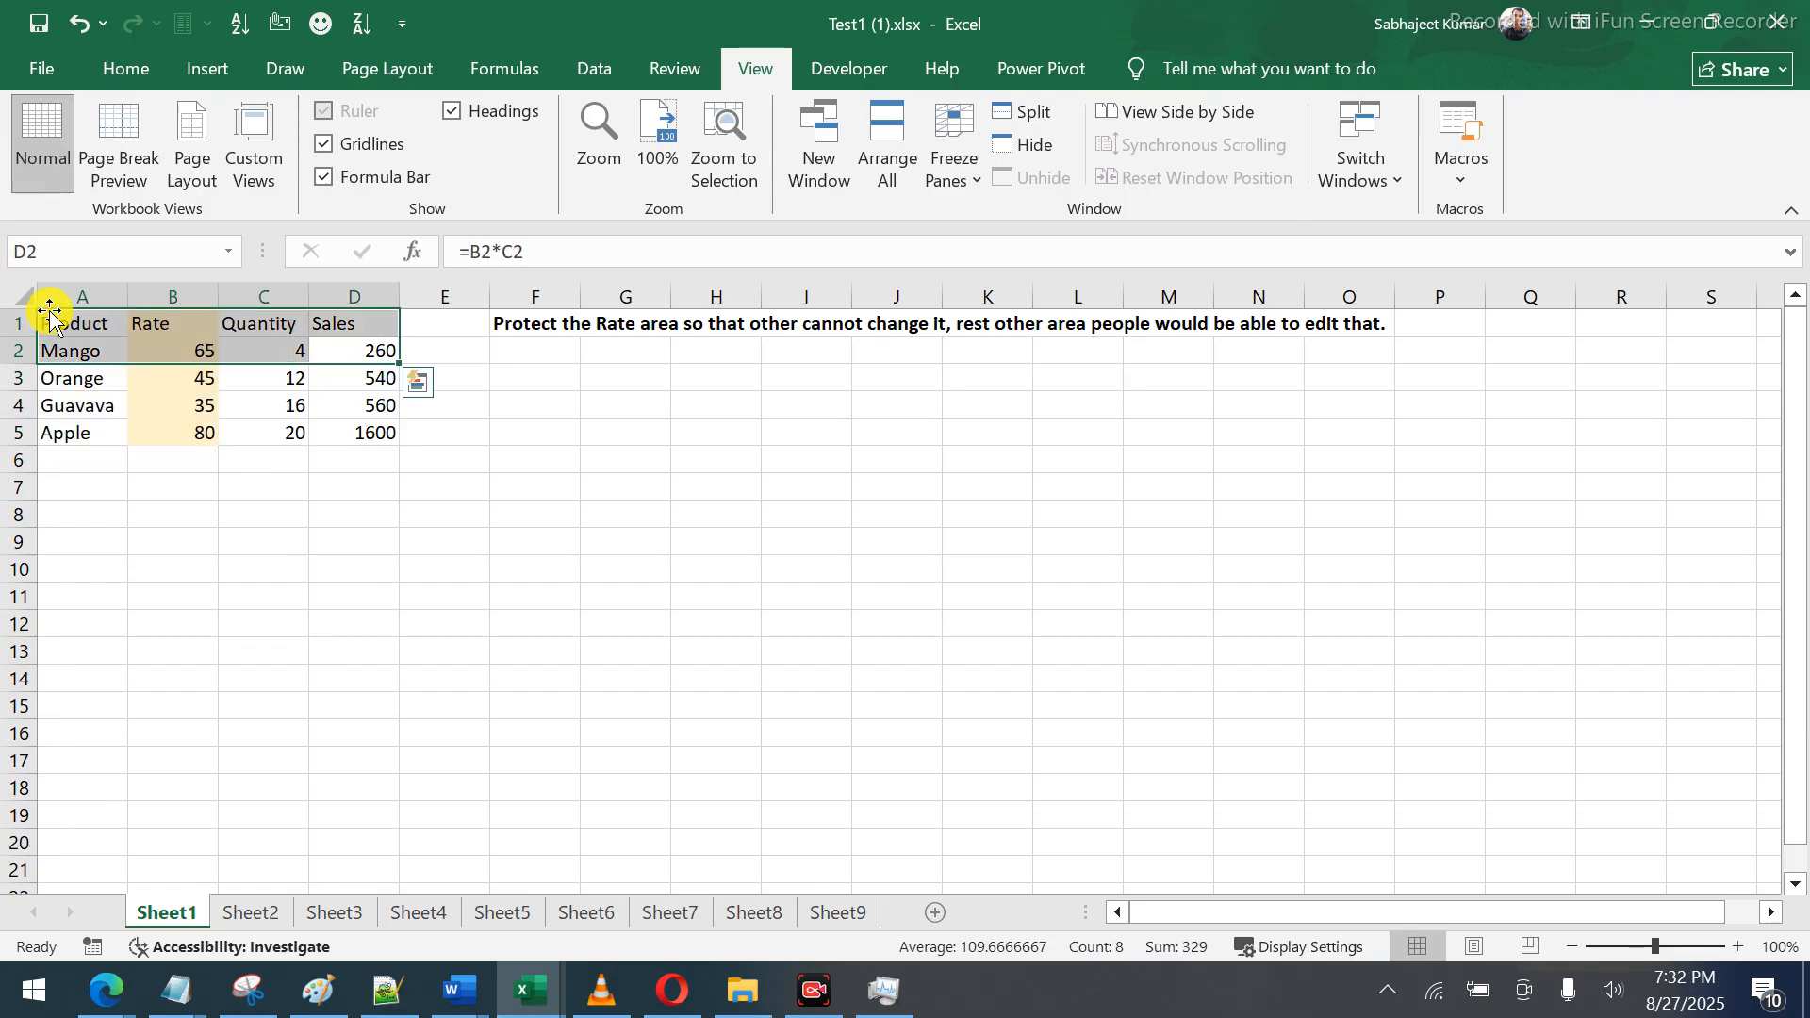
left_click(335, 322)
left_click_drag(300, 320, 81, 293)
key("ctrl+c")
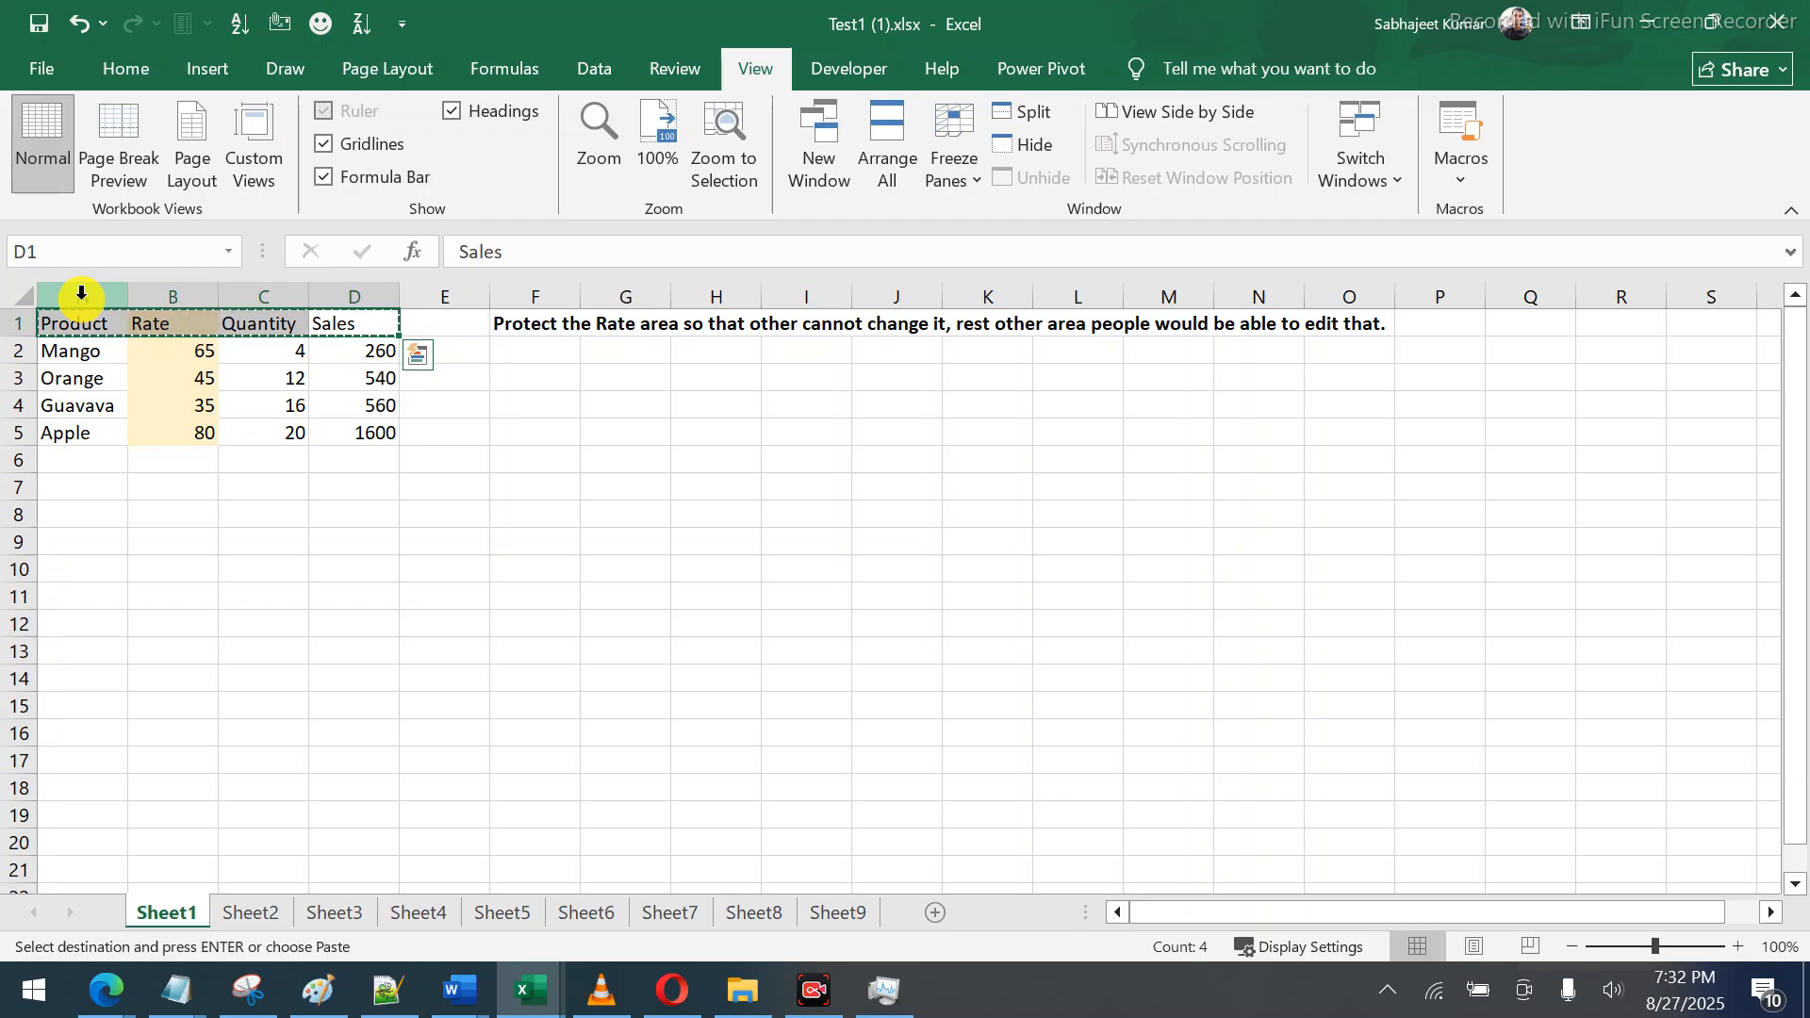
key("alt+Tab")
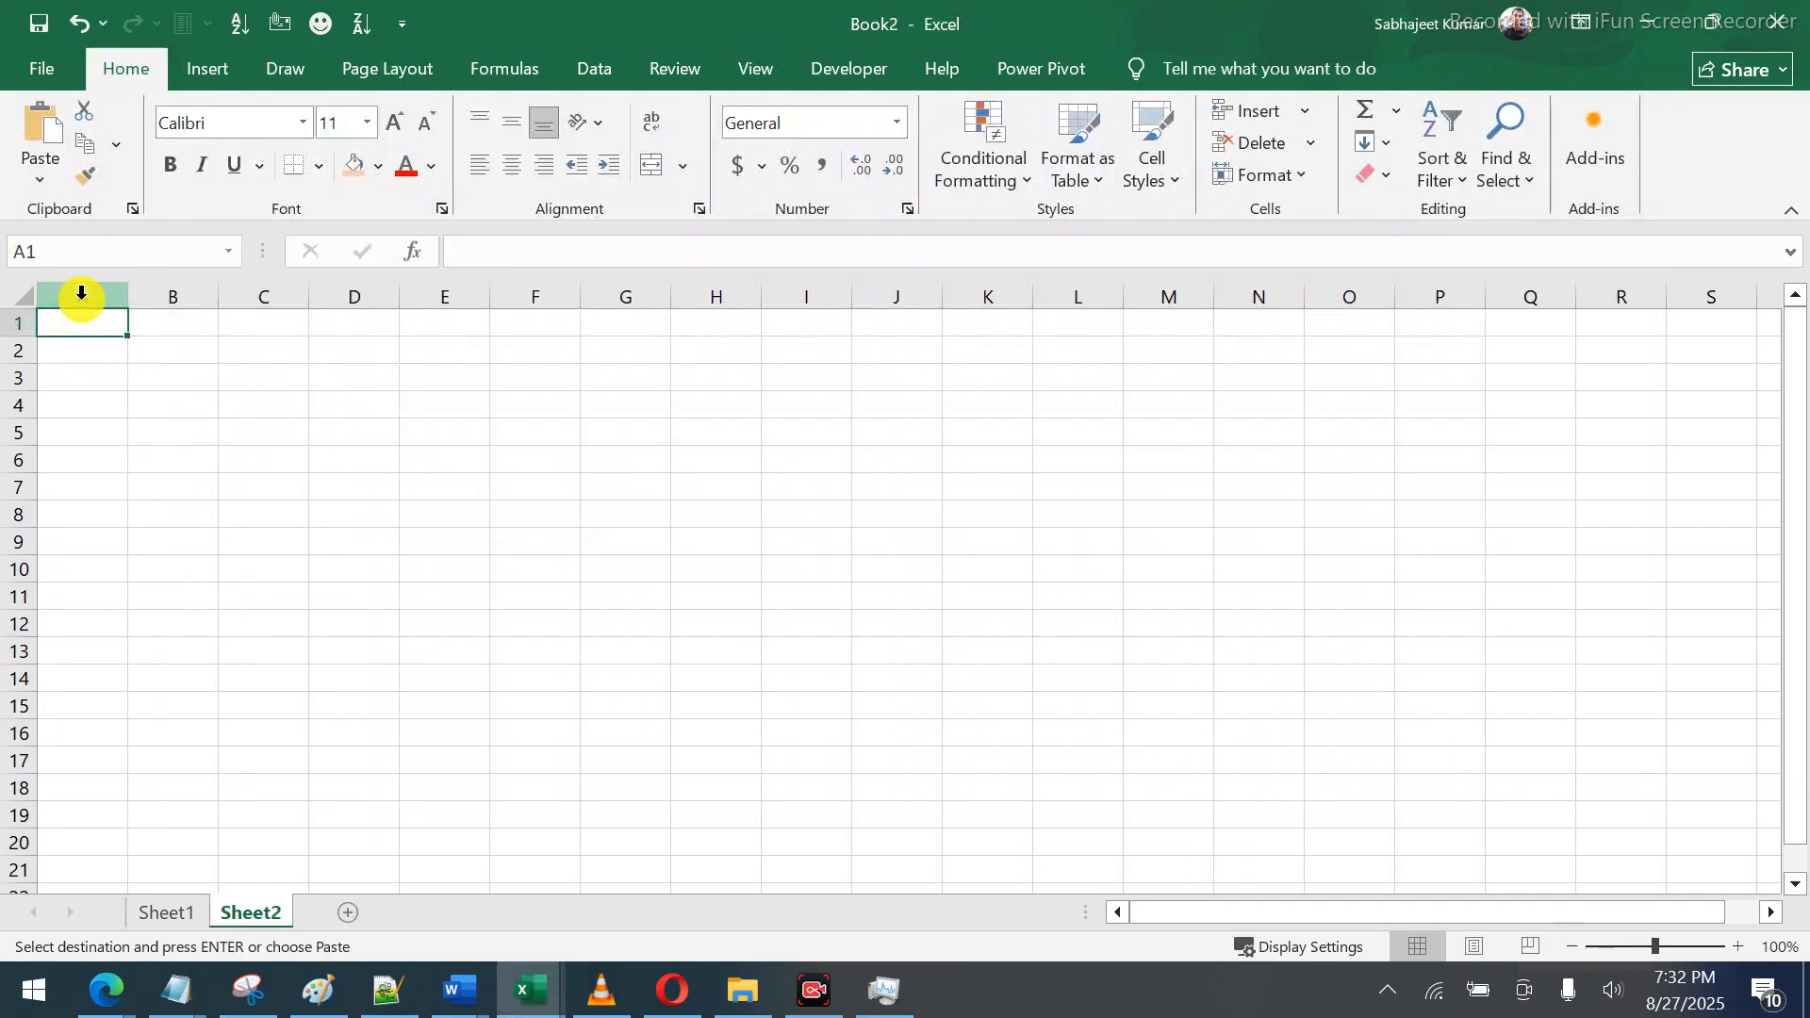
key("ctrl+v")
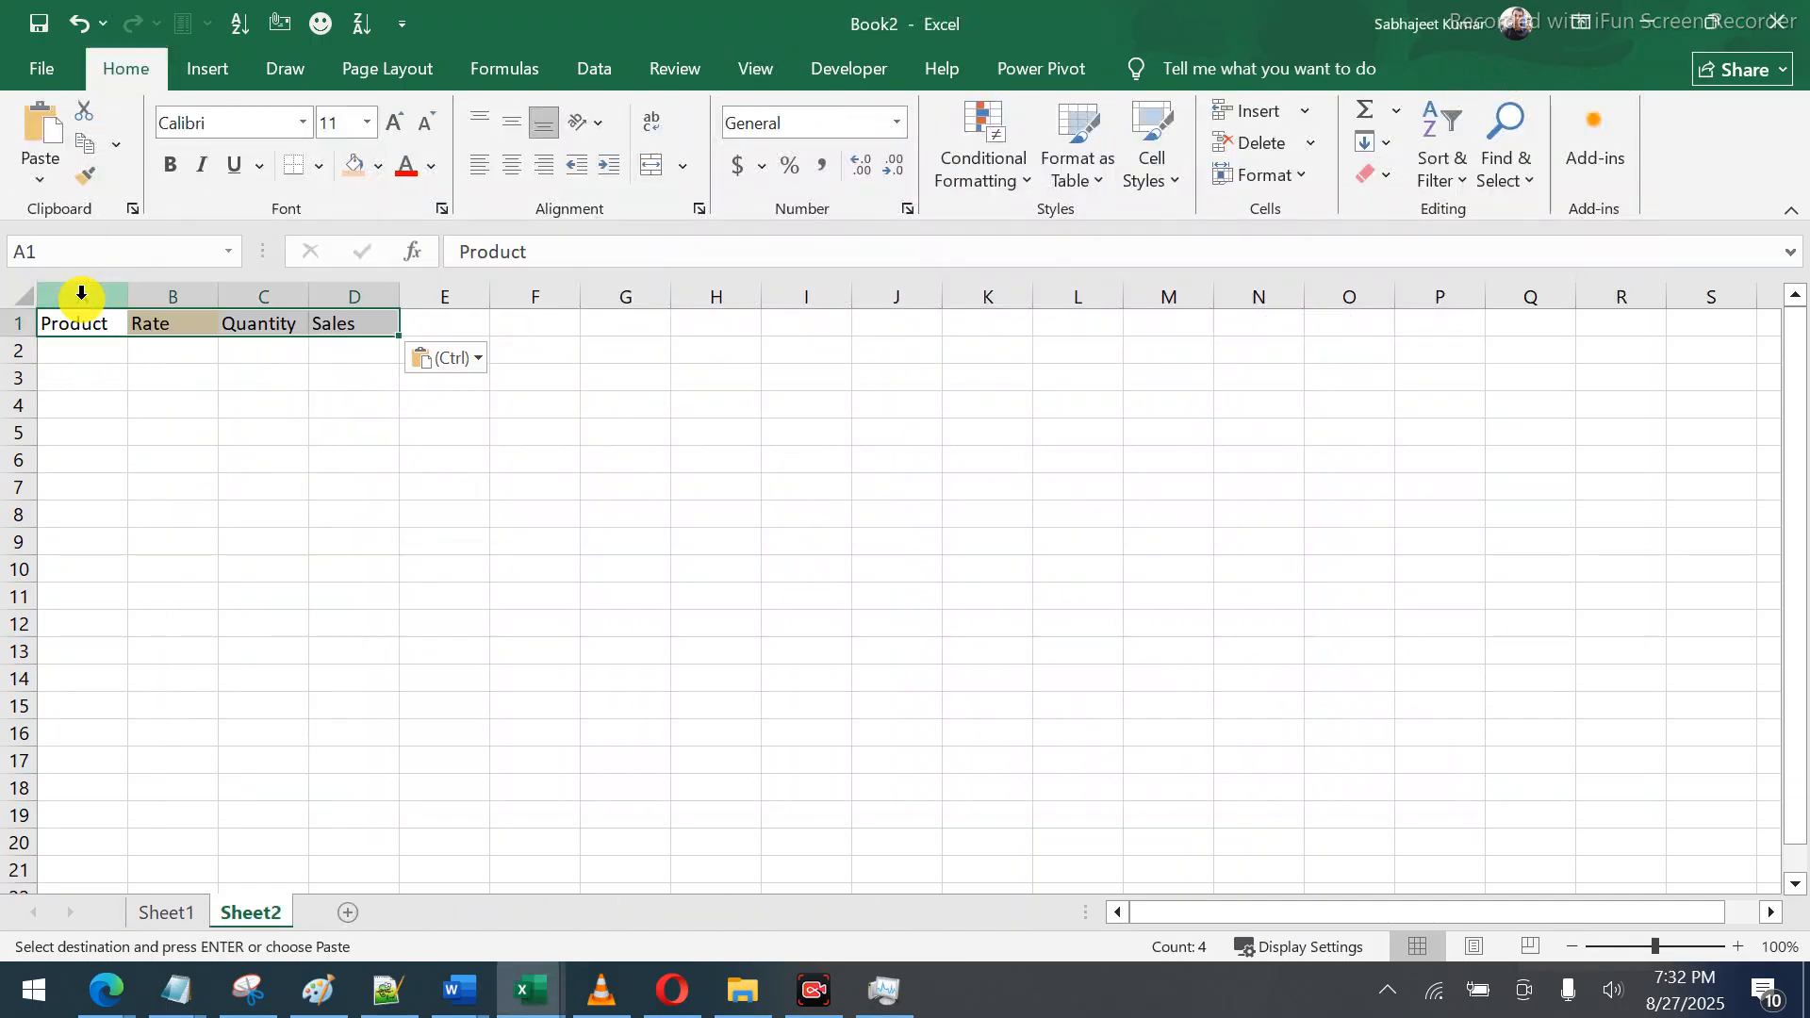
Apply an orange fill to the header cells A1:D1 on Sheet2
left_click(380, 170)
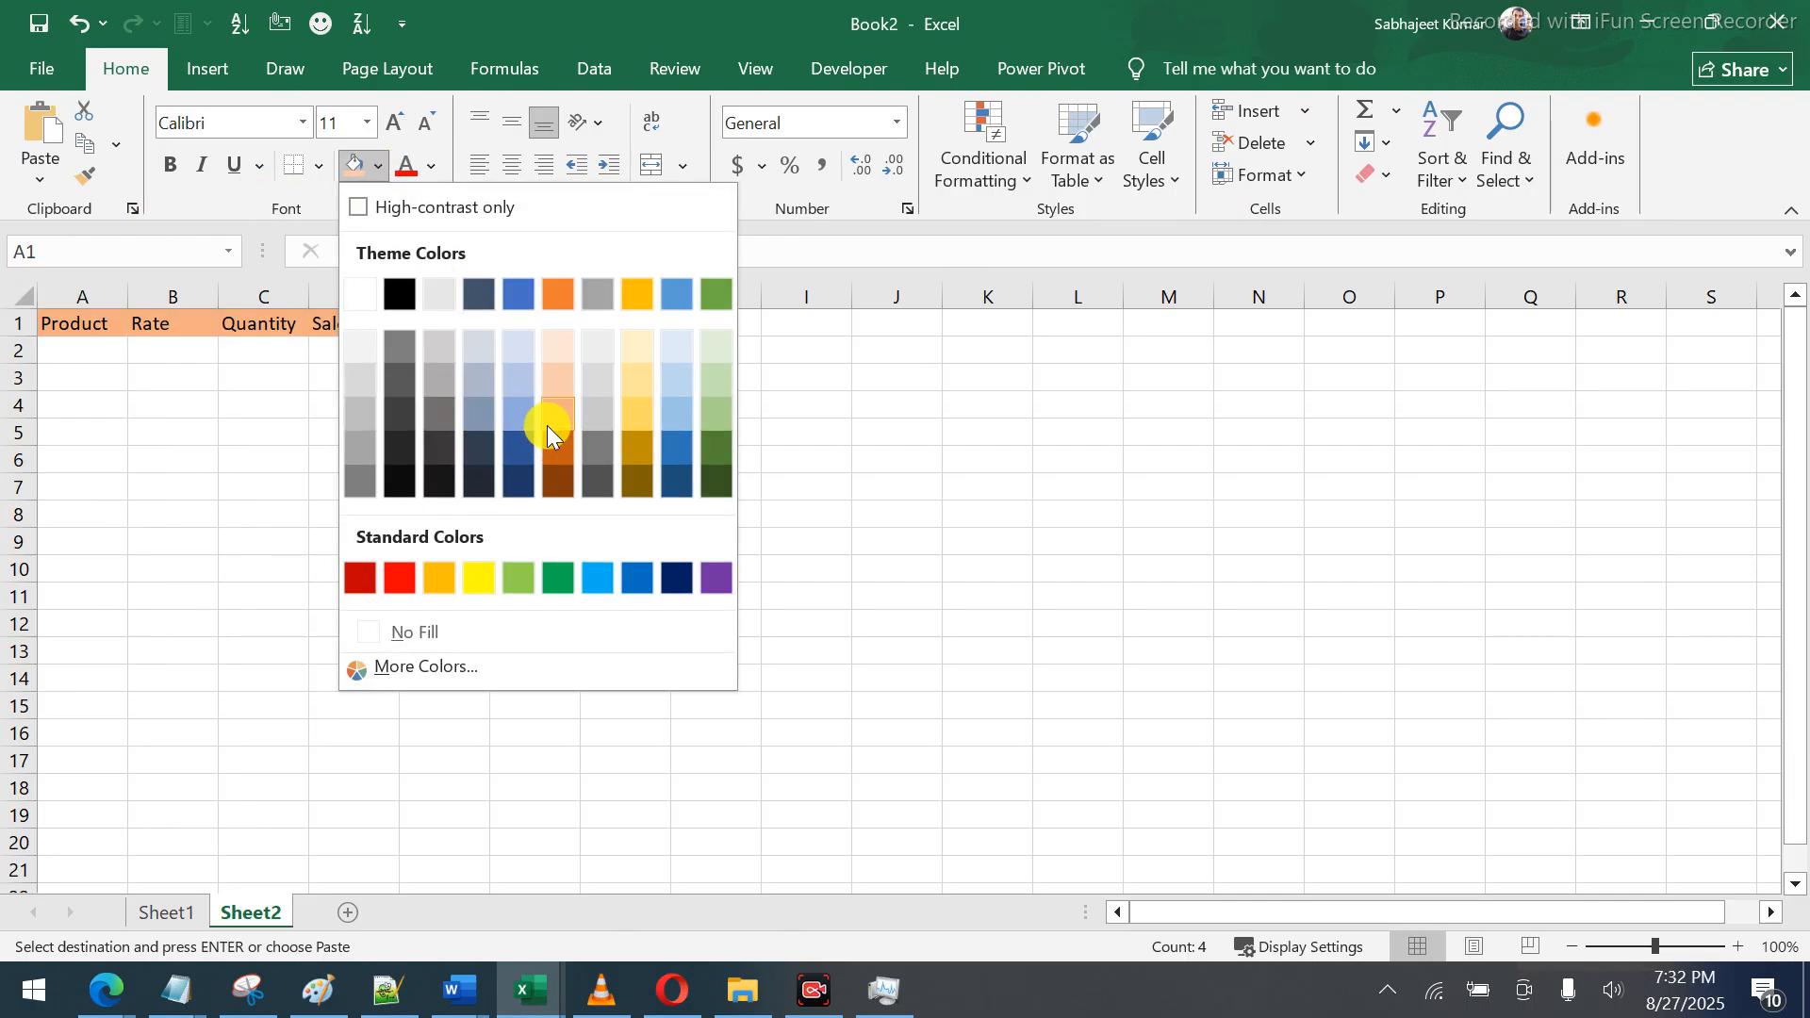
Apply a light orange fill and bold formatting to the header cells A1:D1
left_click(550, 426)
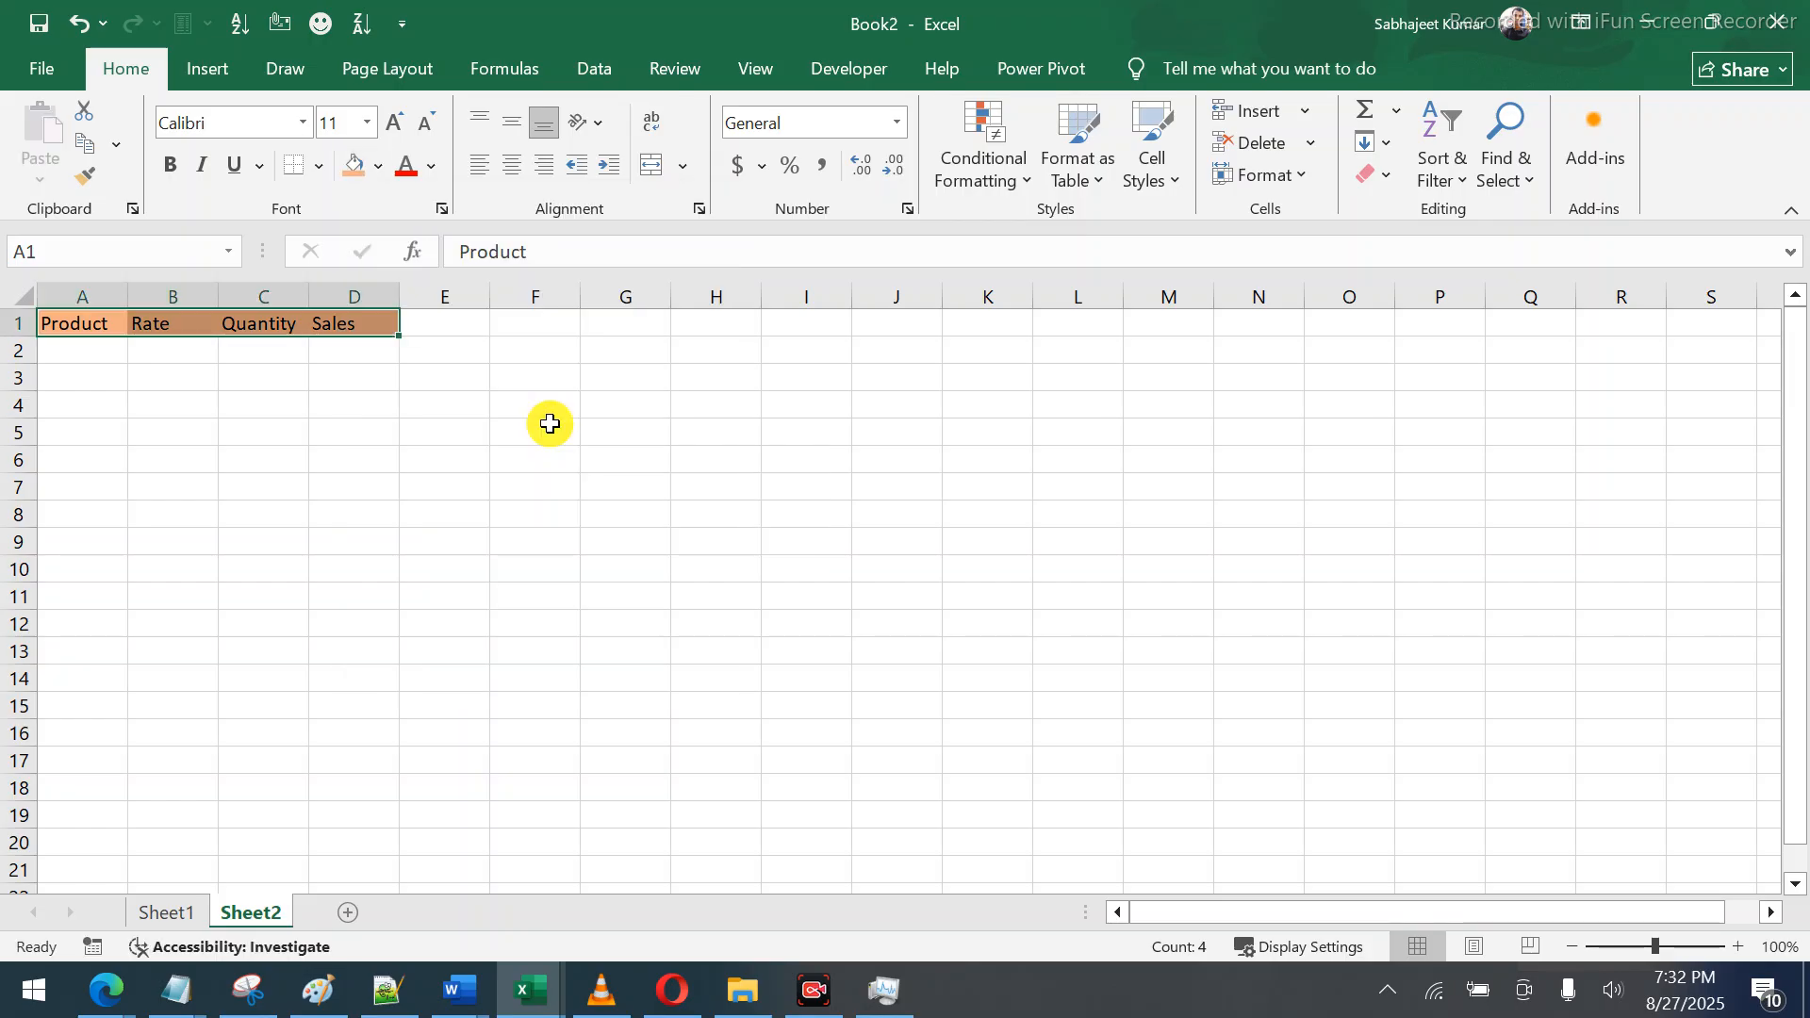
key("ctrl+b")
Add the headers "Sales Person" in E1 and "Gender" in F1, and fit column E to its text
key("Right")
key("Right")
key("Right")
key("Right")
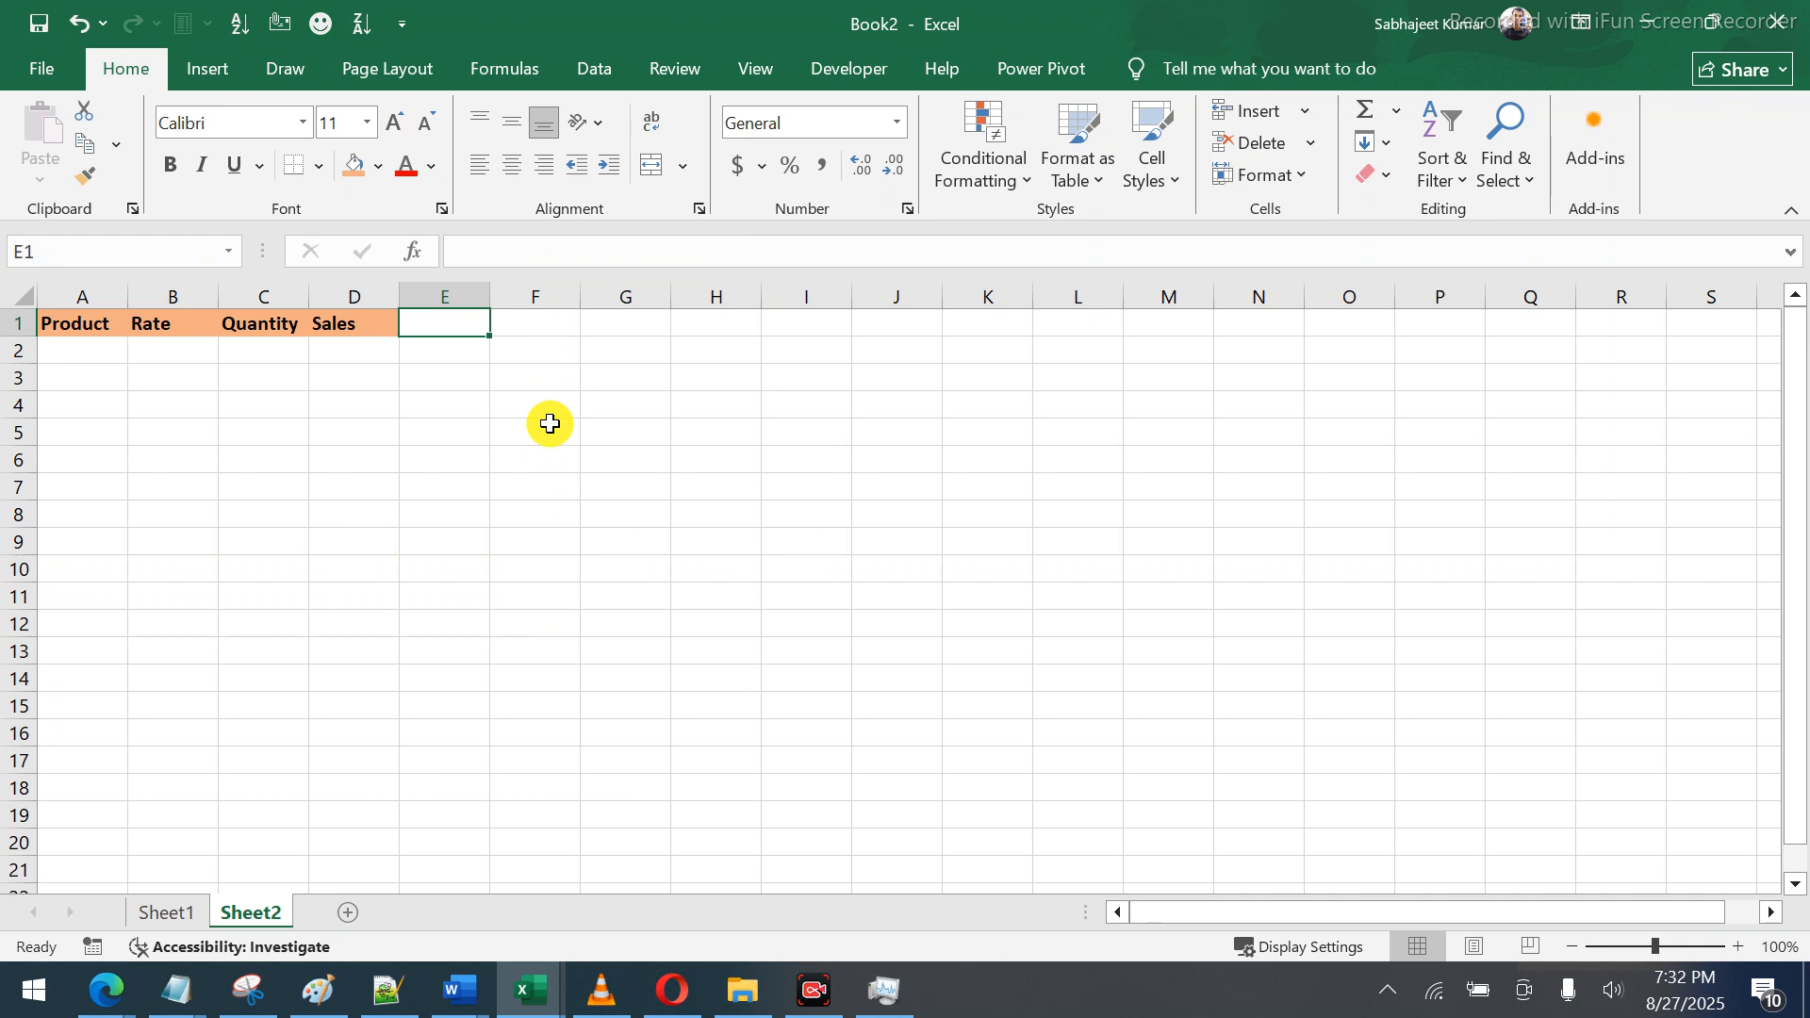
type("Sales")
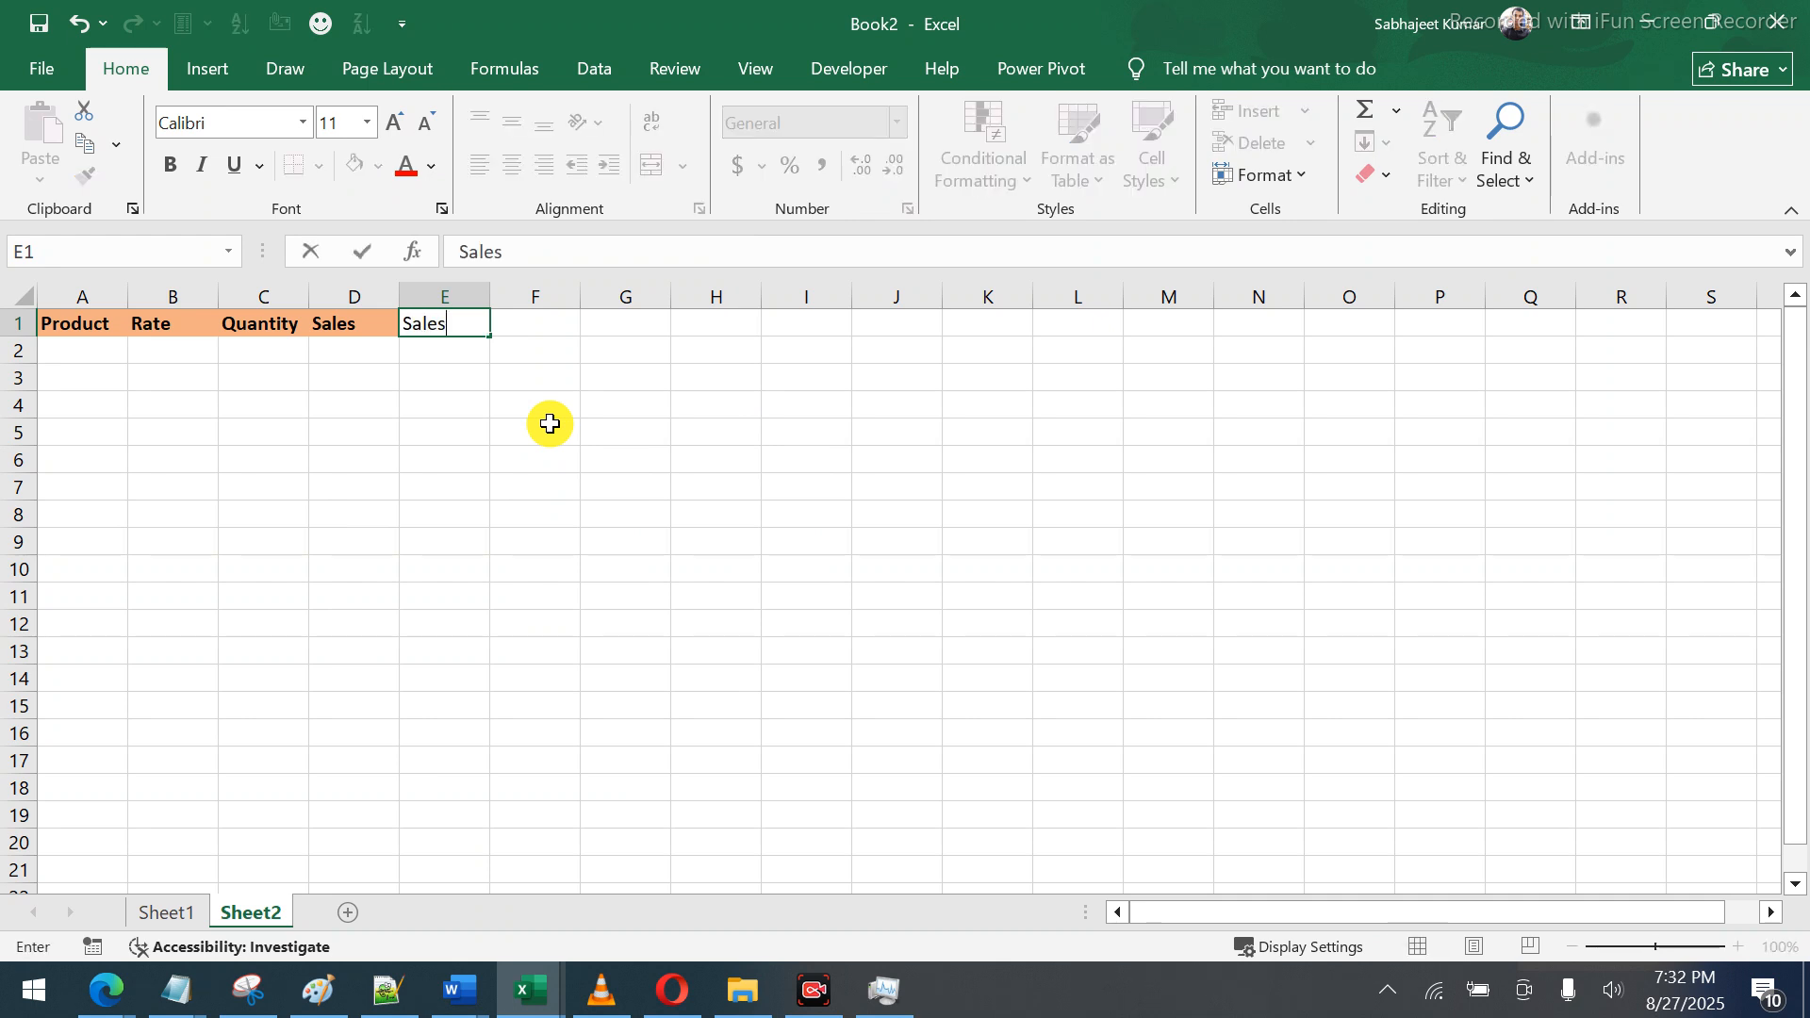
type(" Person")
key("Tab")
type("G")
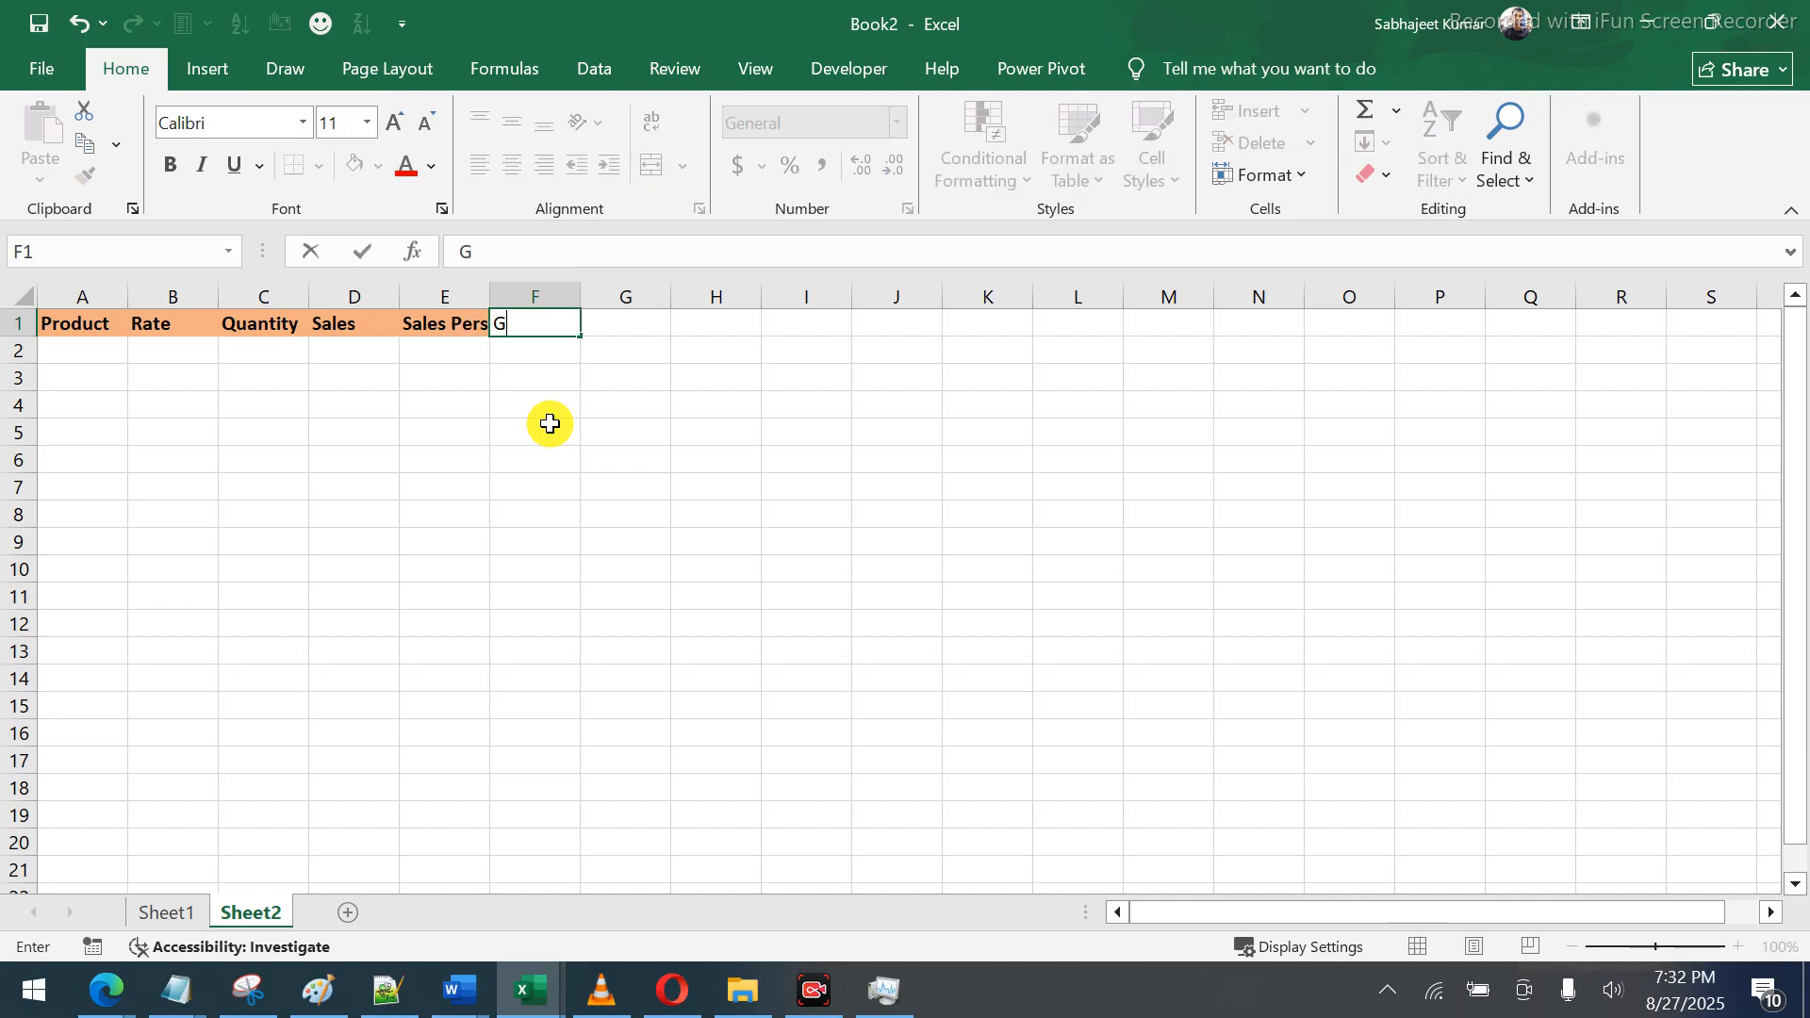
type("ender")
key("Return")
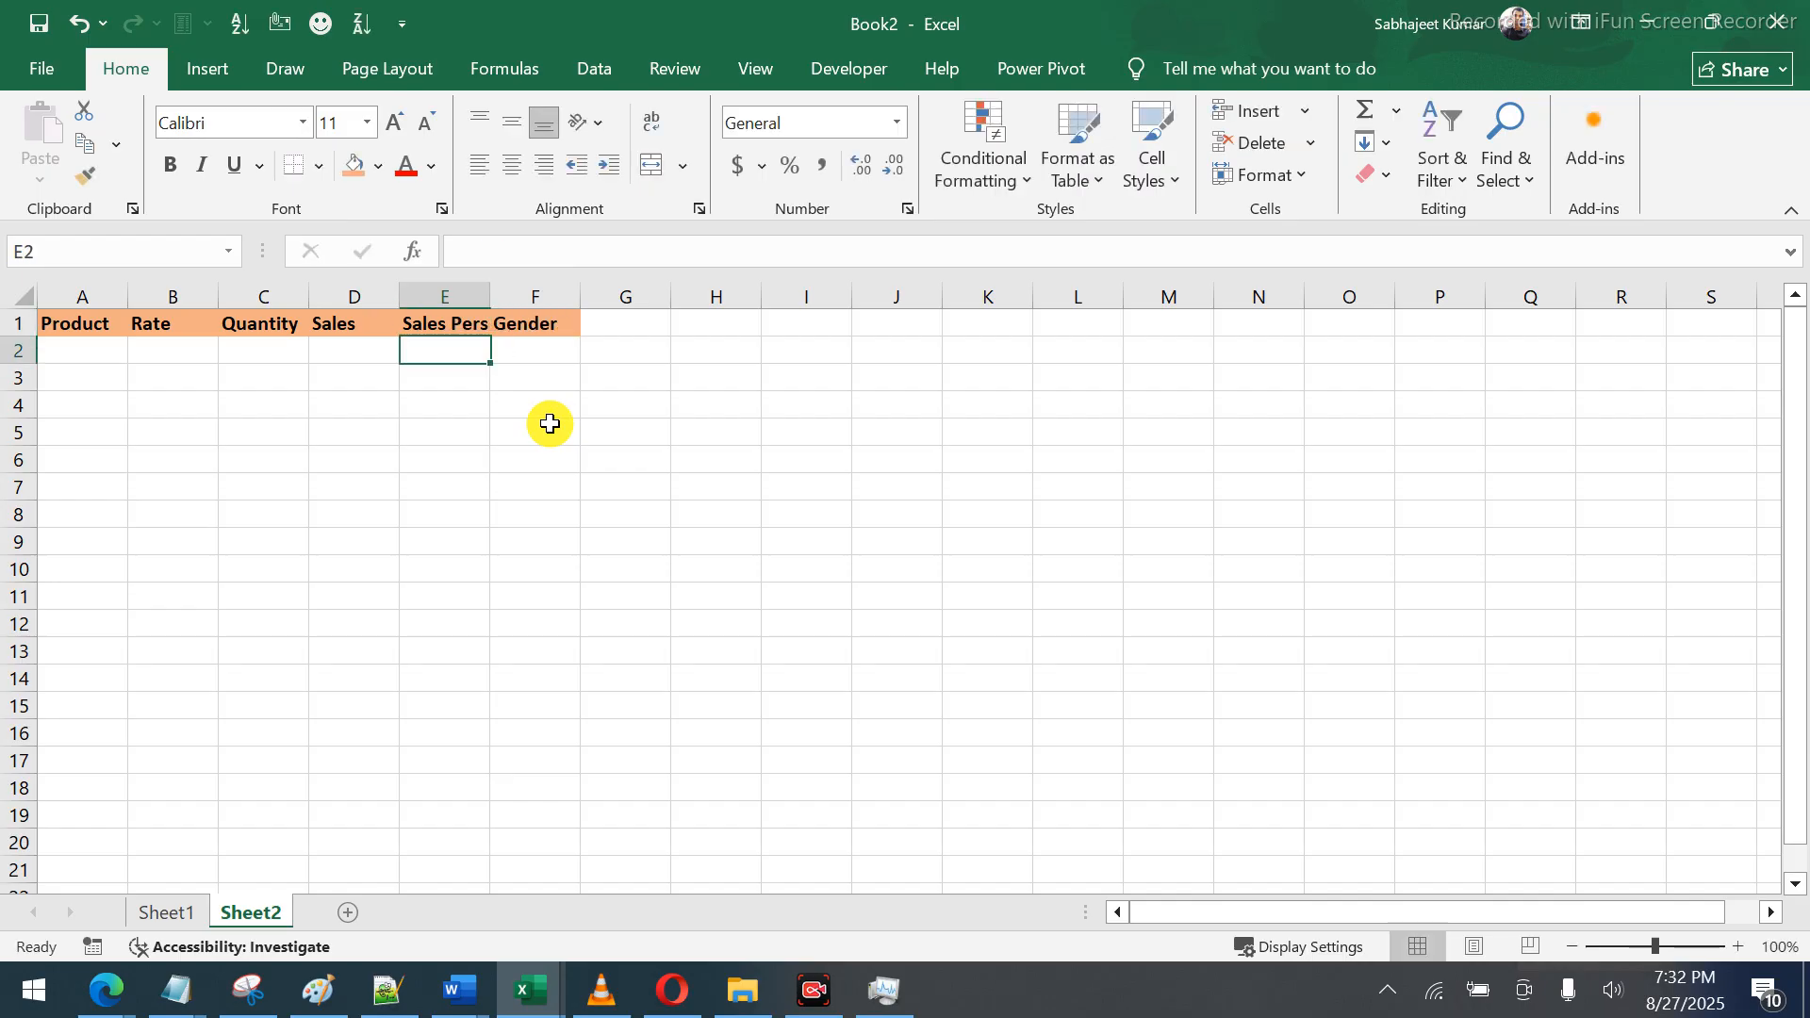
double_click(490, 294)
Apply all borders to the table range A1:F12
left_click_drag(48, 327, 569, 634)
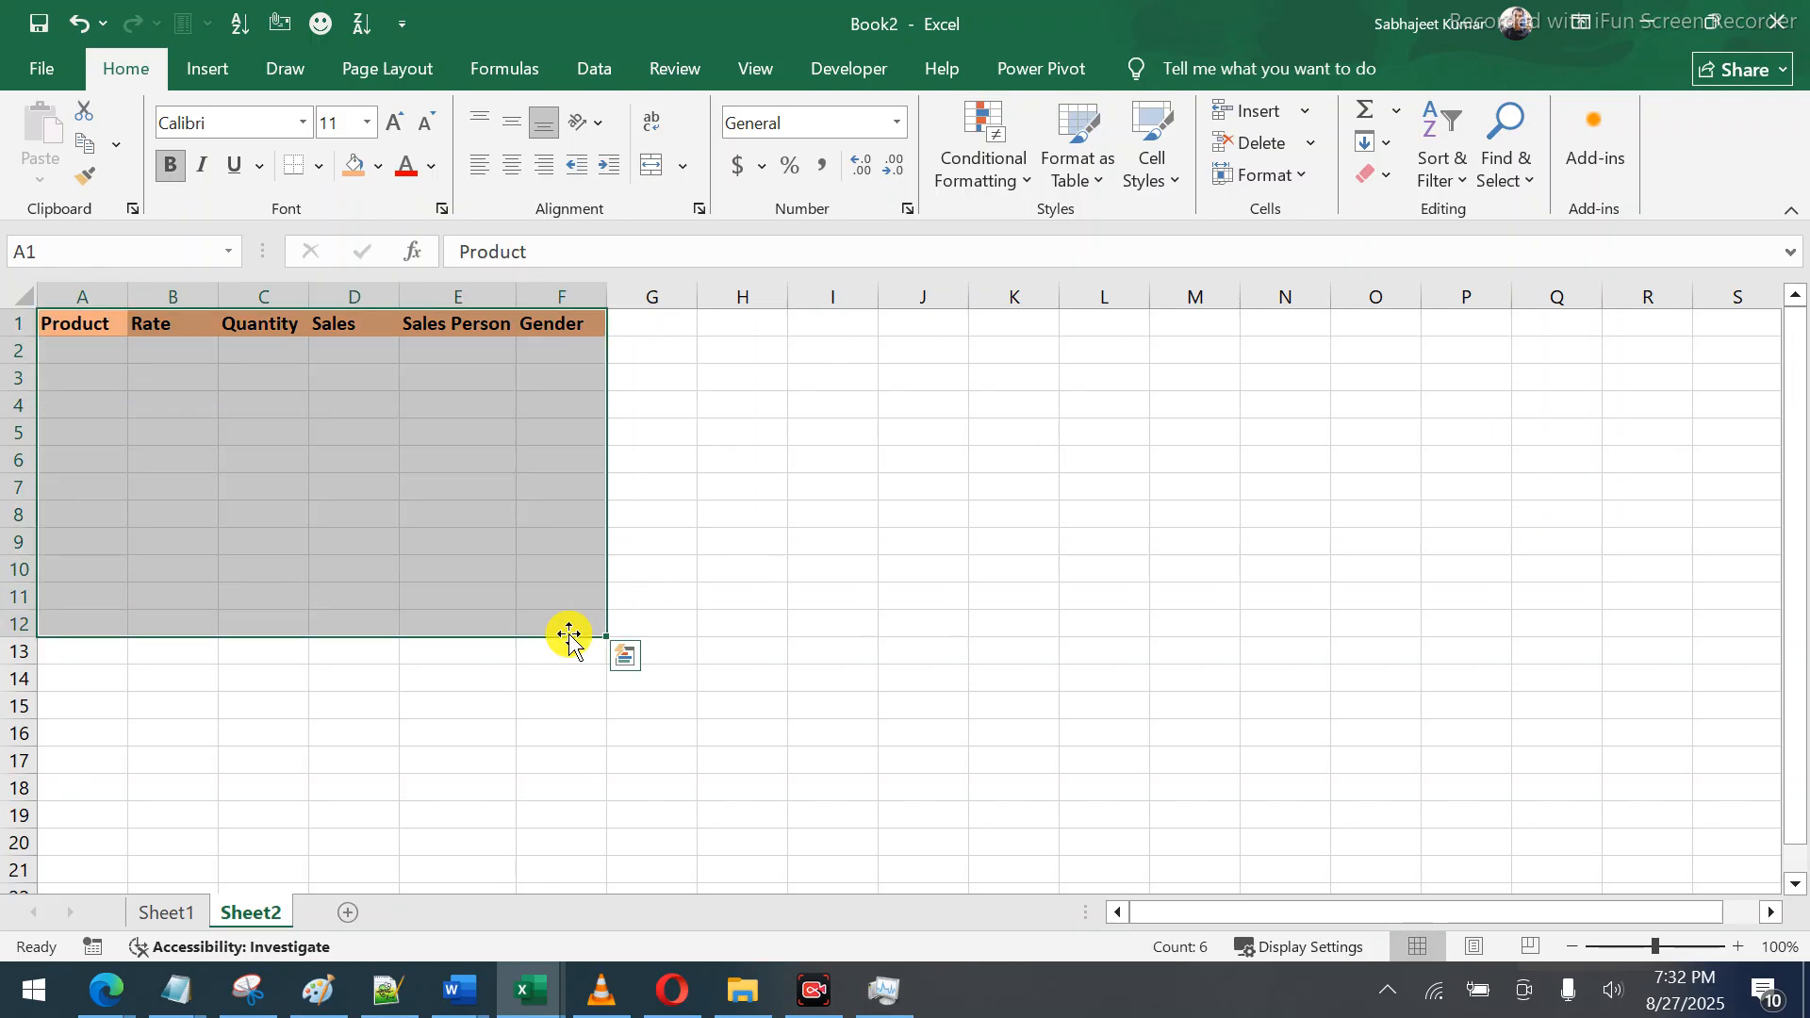
key("alt")
key("h")
key("b")
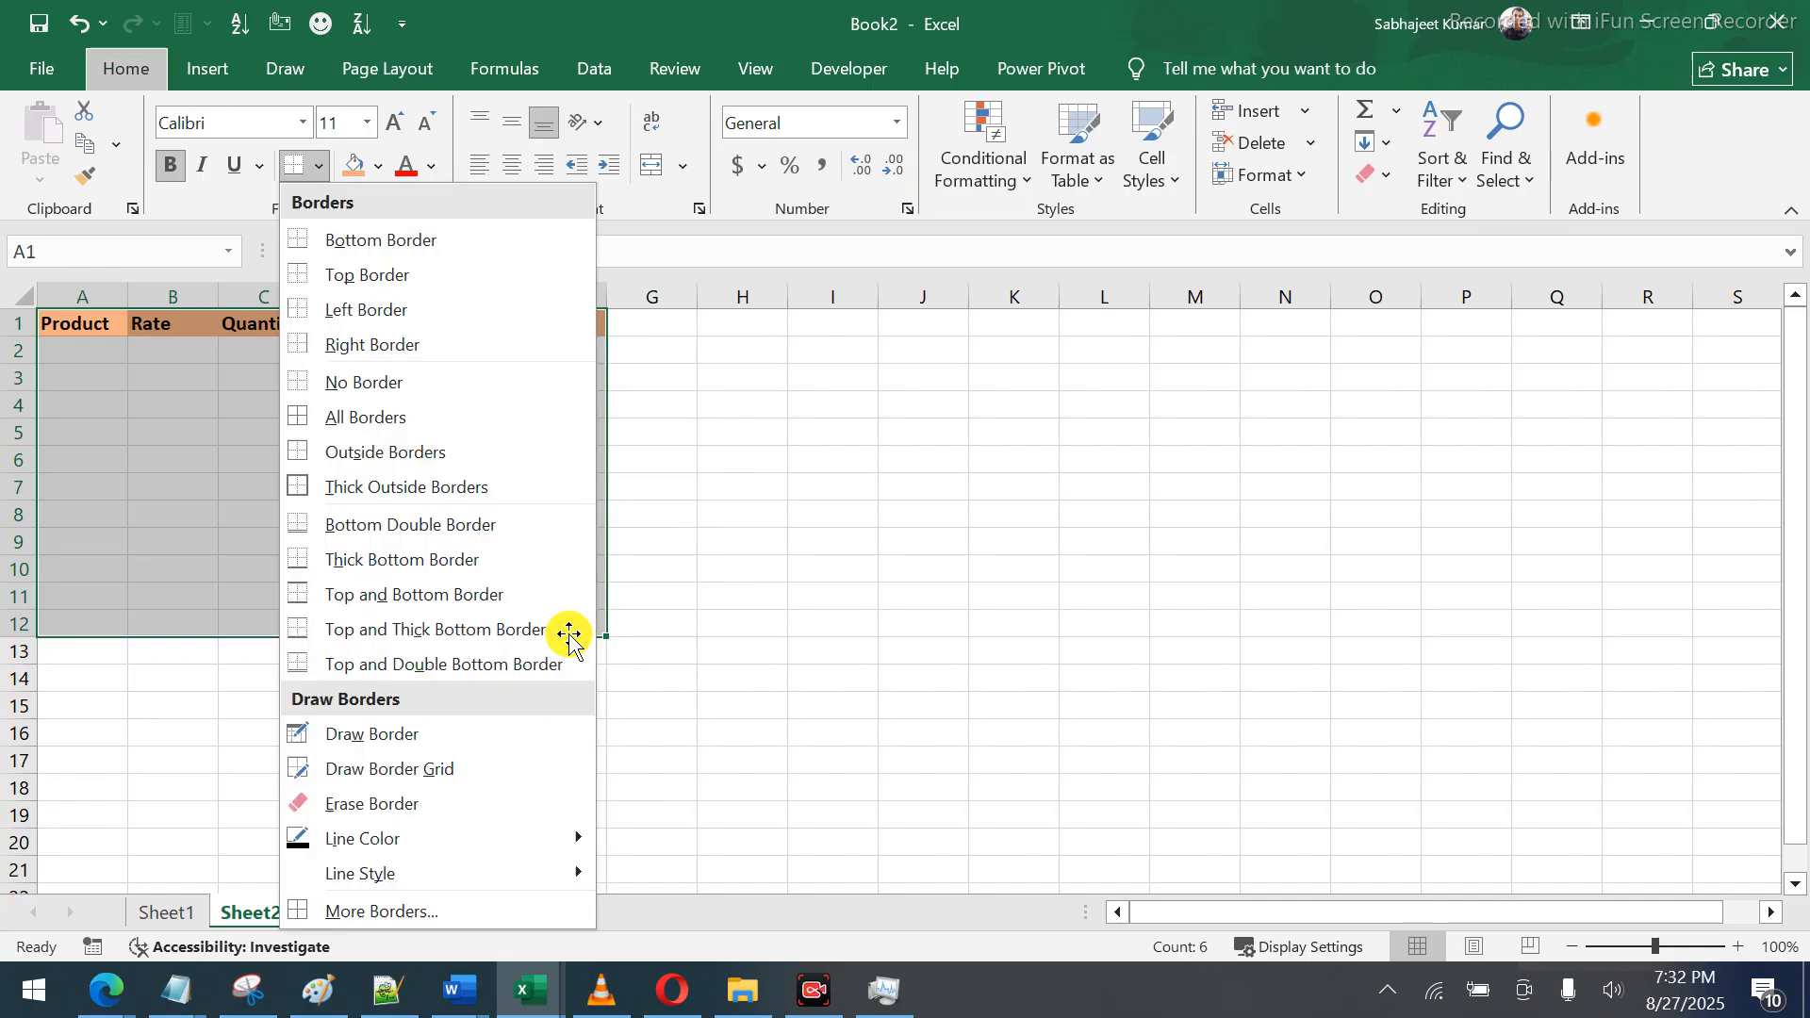
key("a")
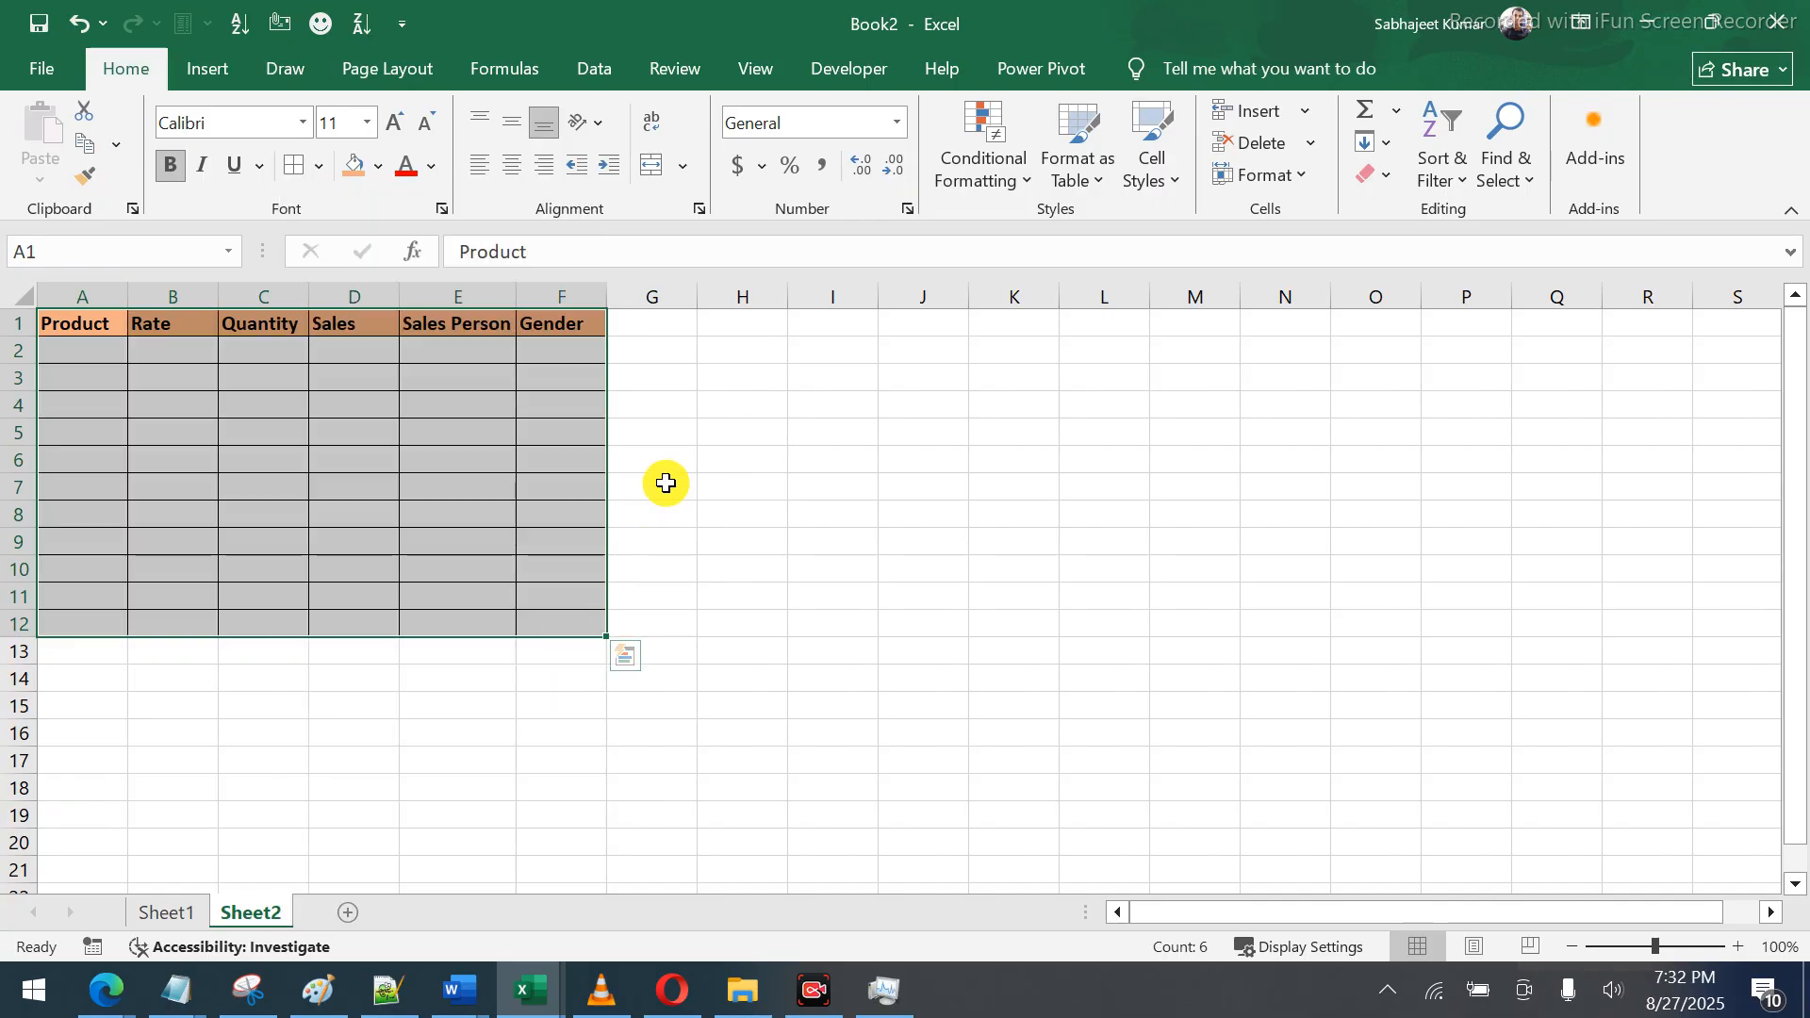
Enter "Alt D L" in H1 and "Data Validation" in I1, and fit column I to its text
left_click(768, 336)
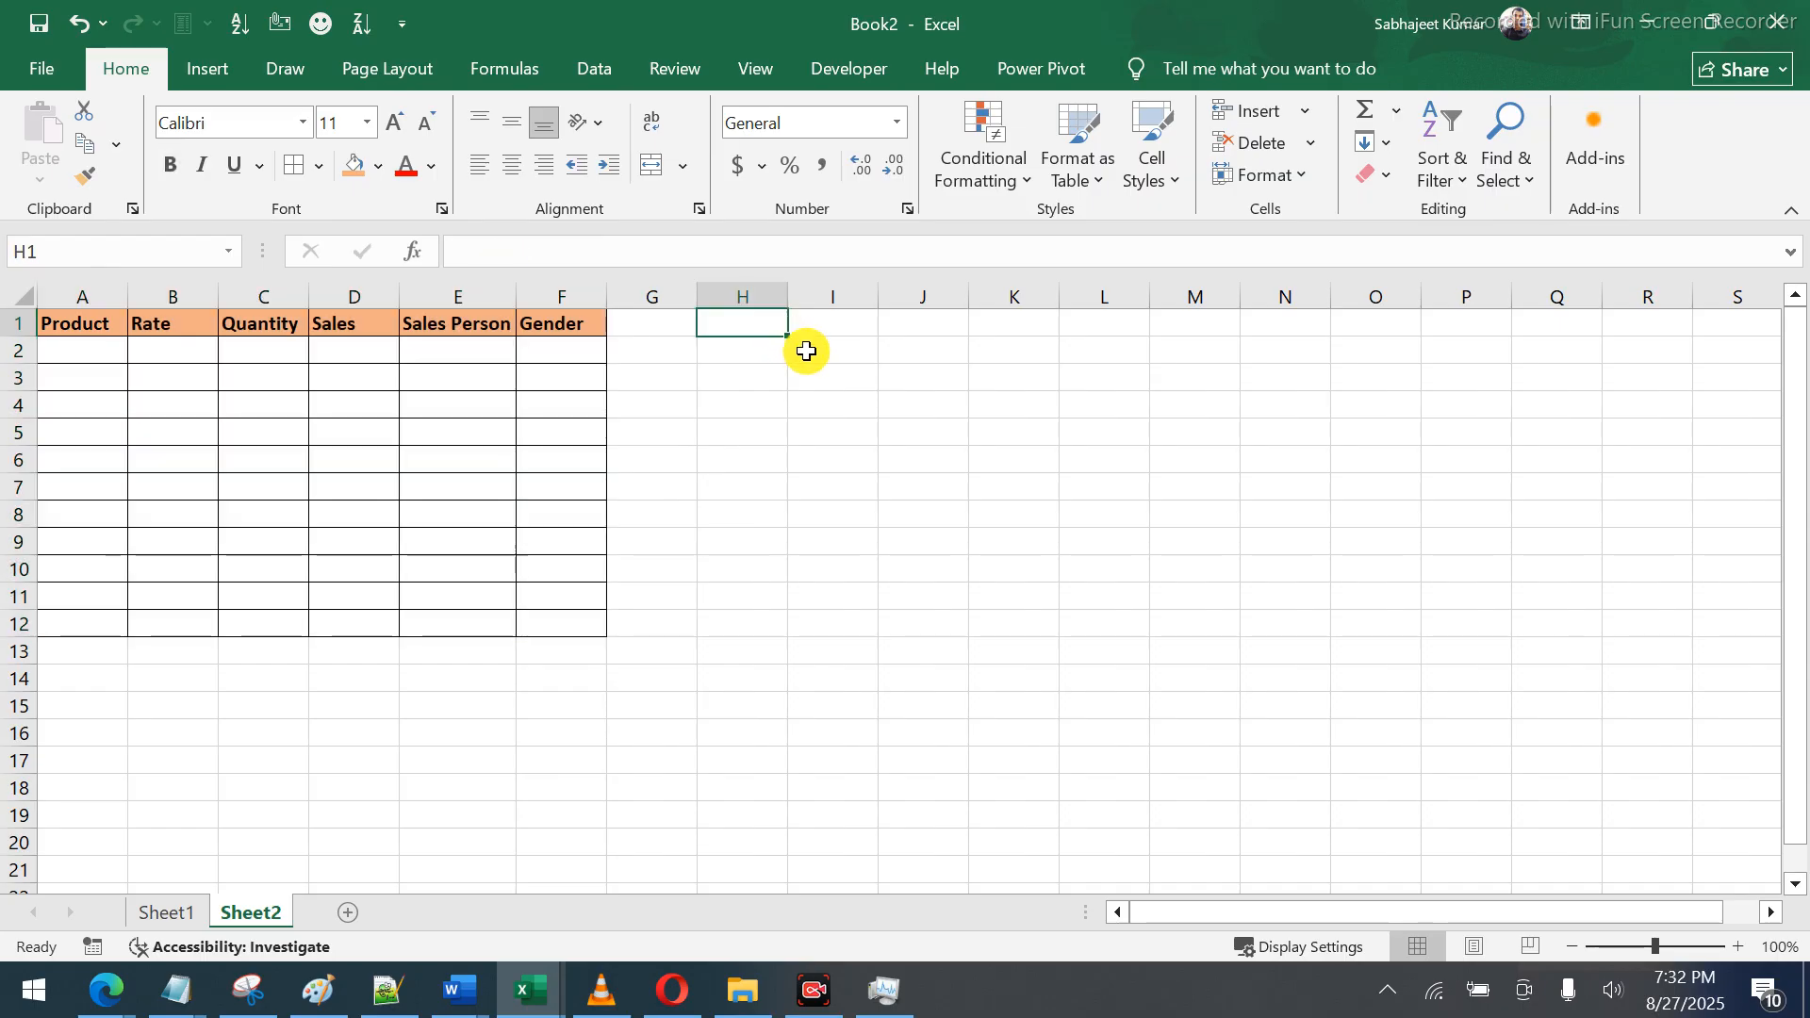
type("Alt D L")
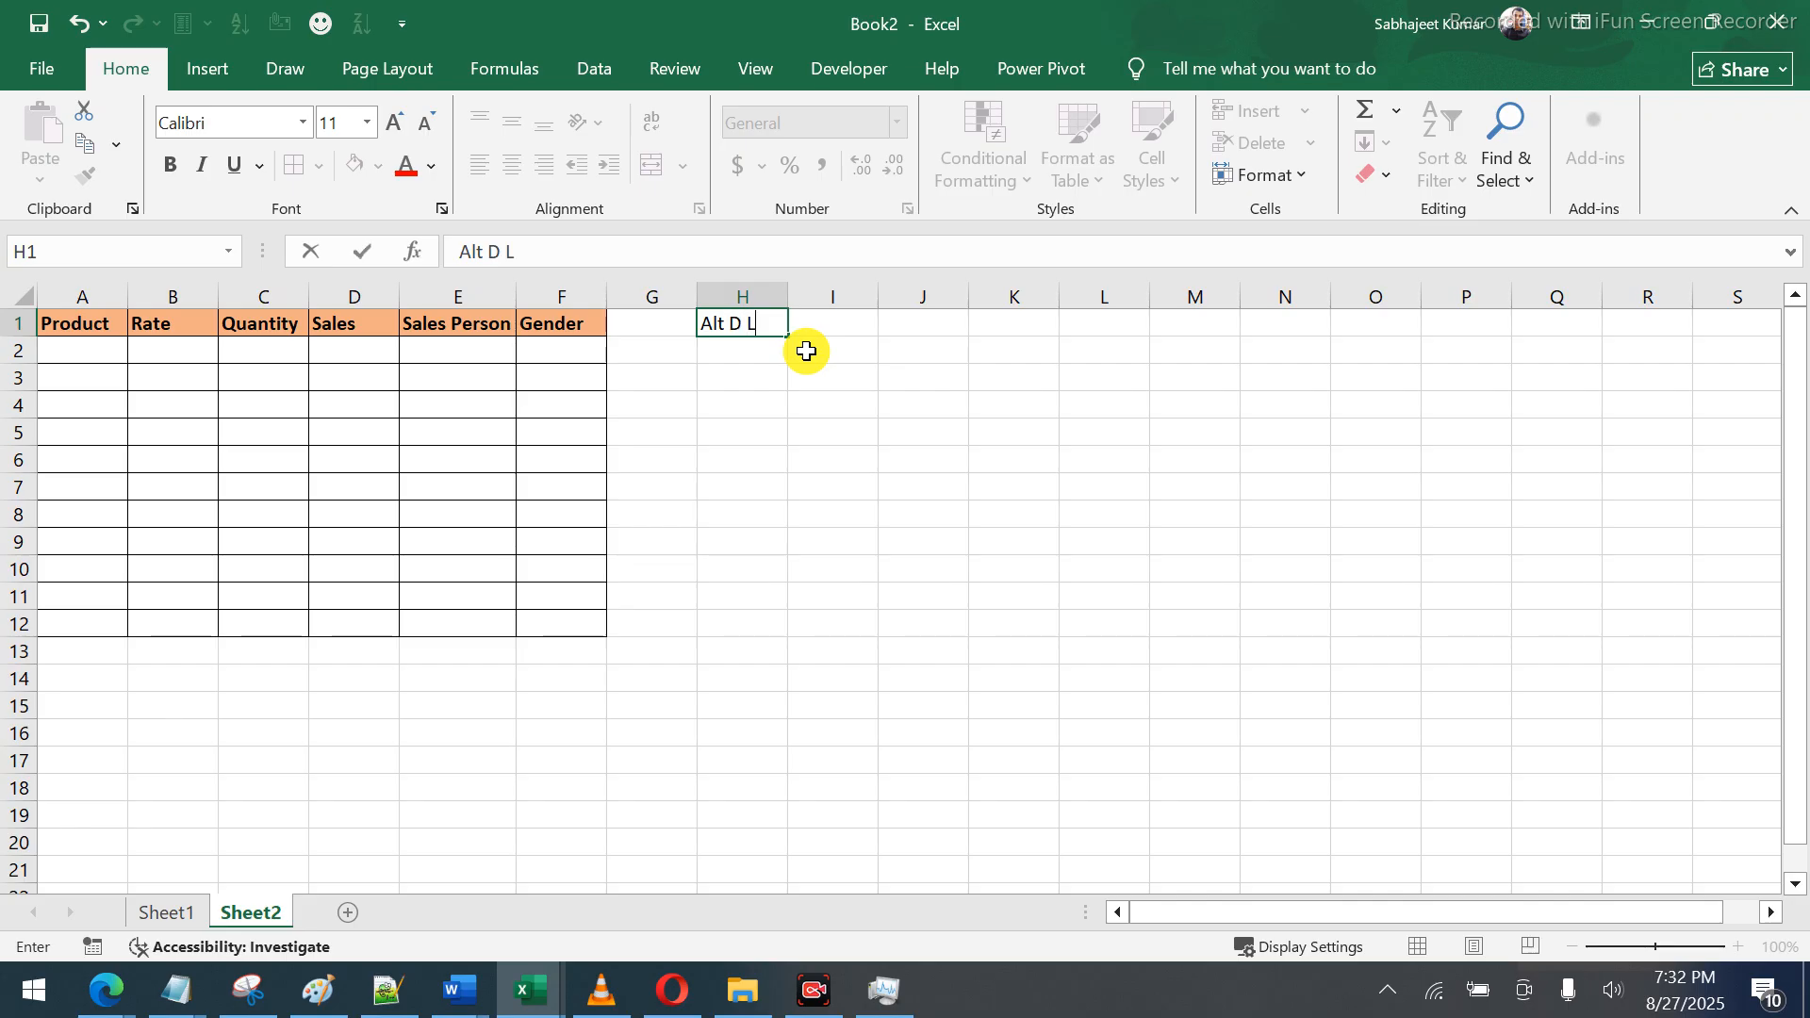
key("Tab")
type("Dat")
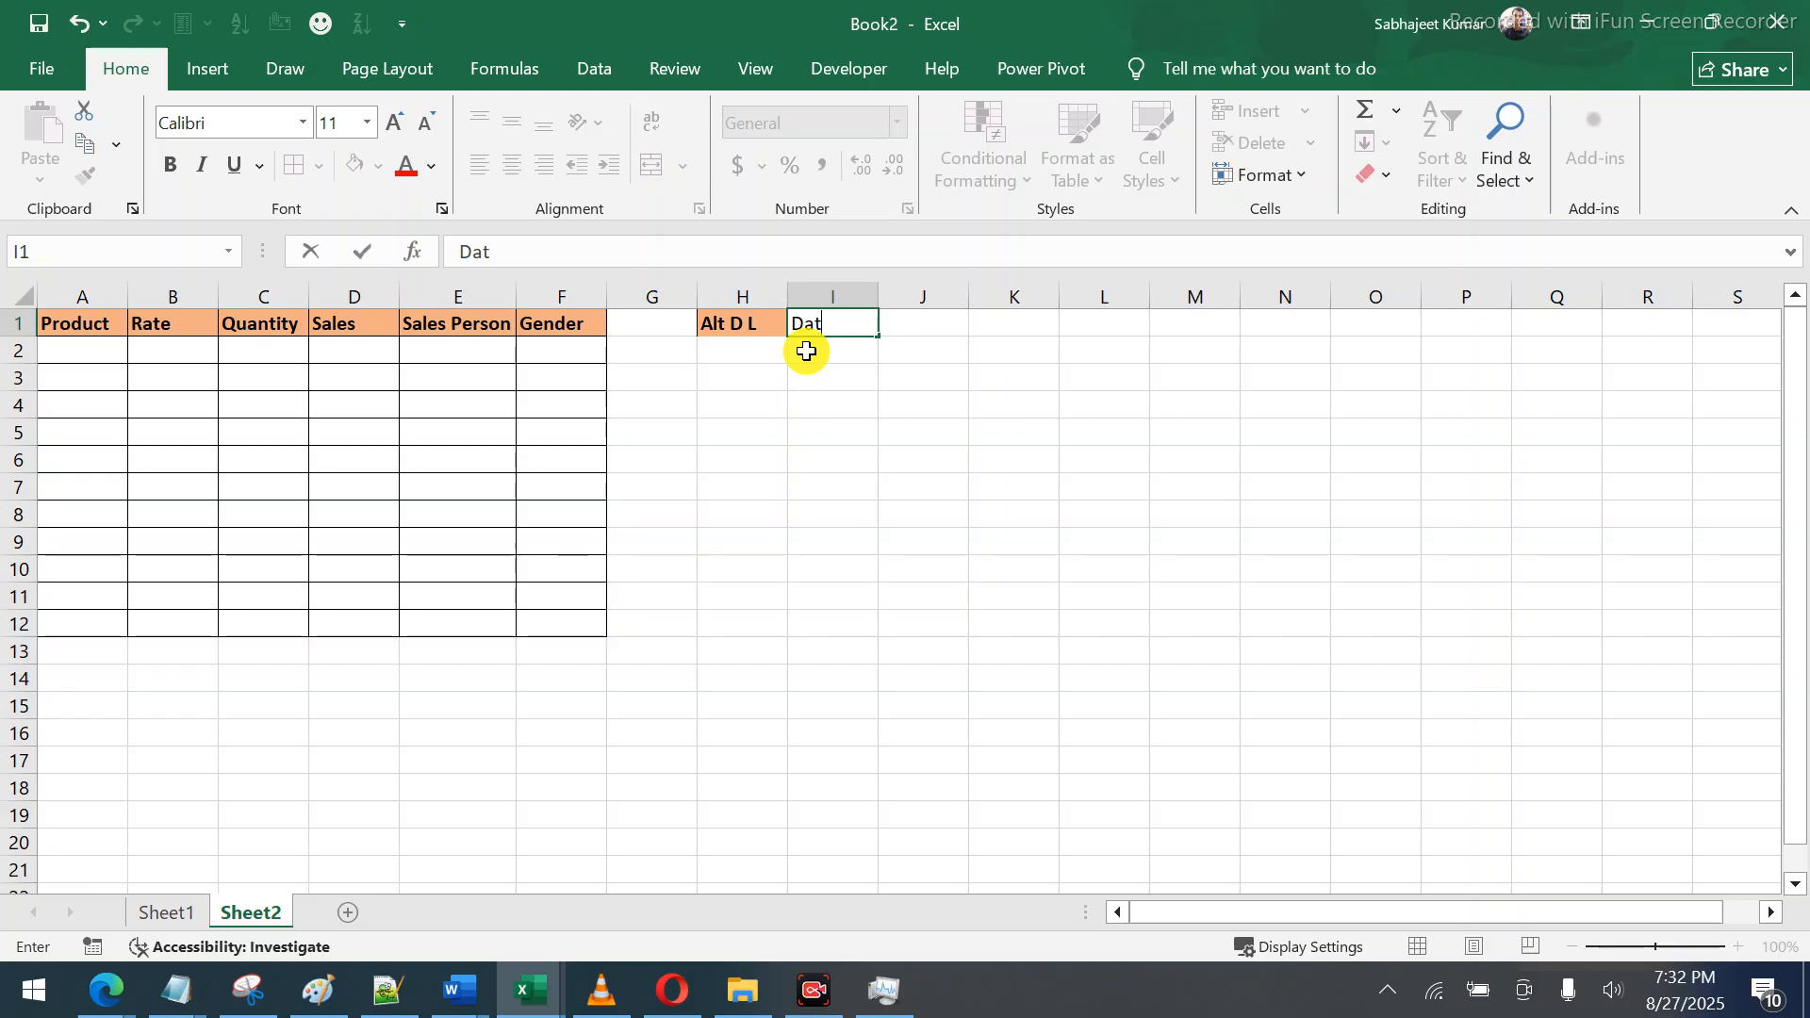
type("a Validati")
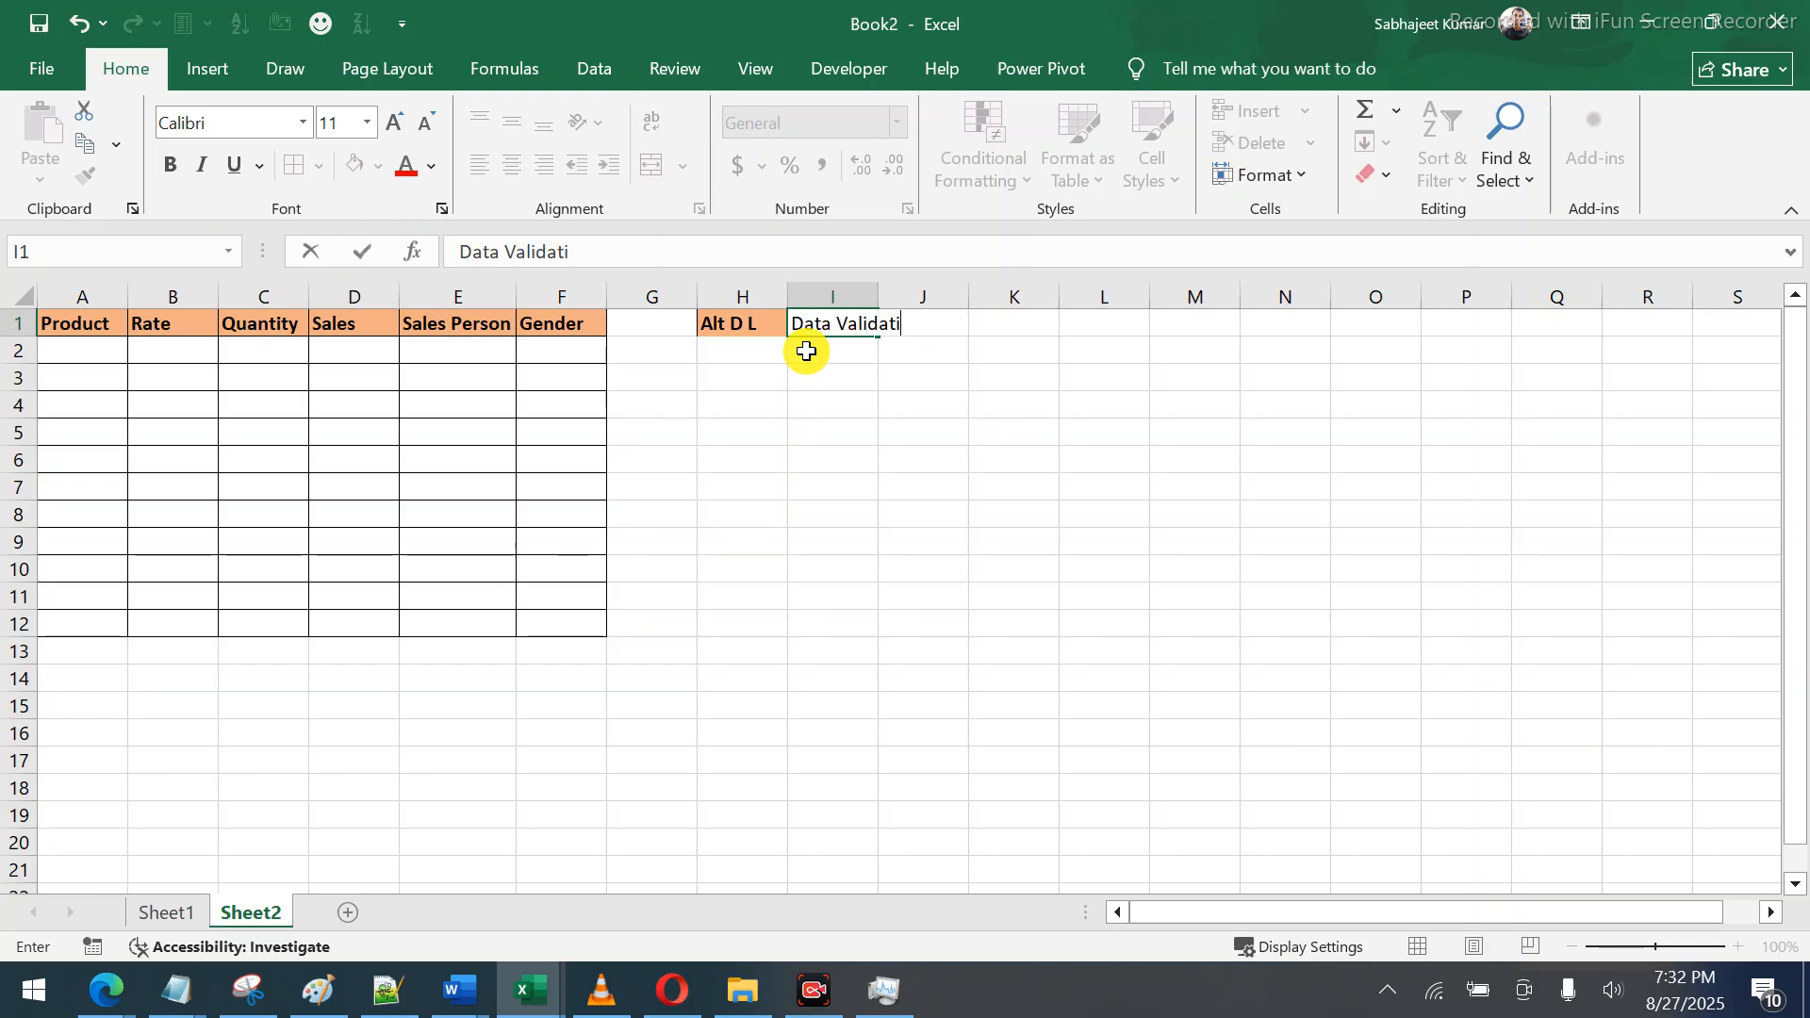
type("on")
key("Return")
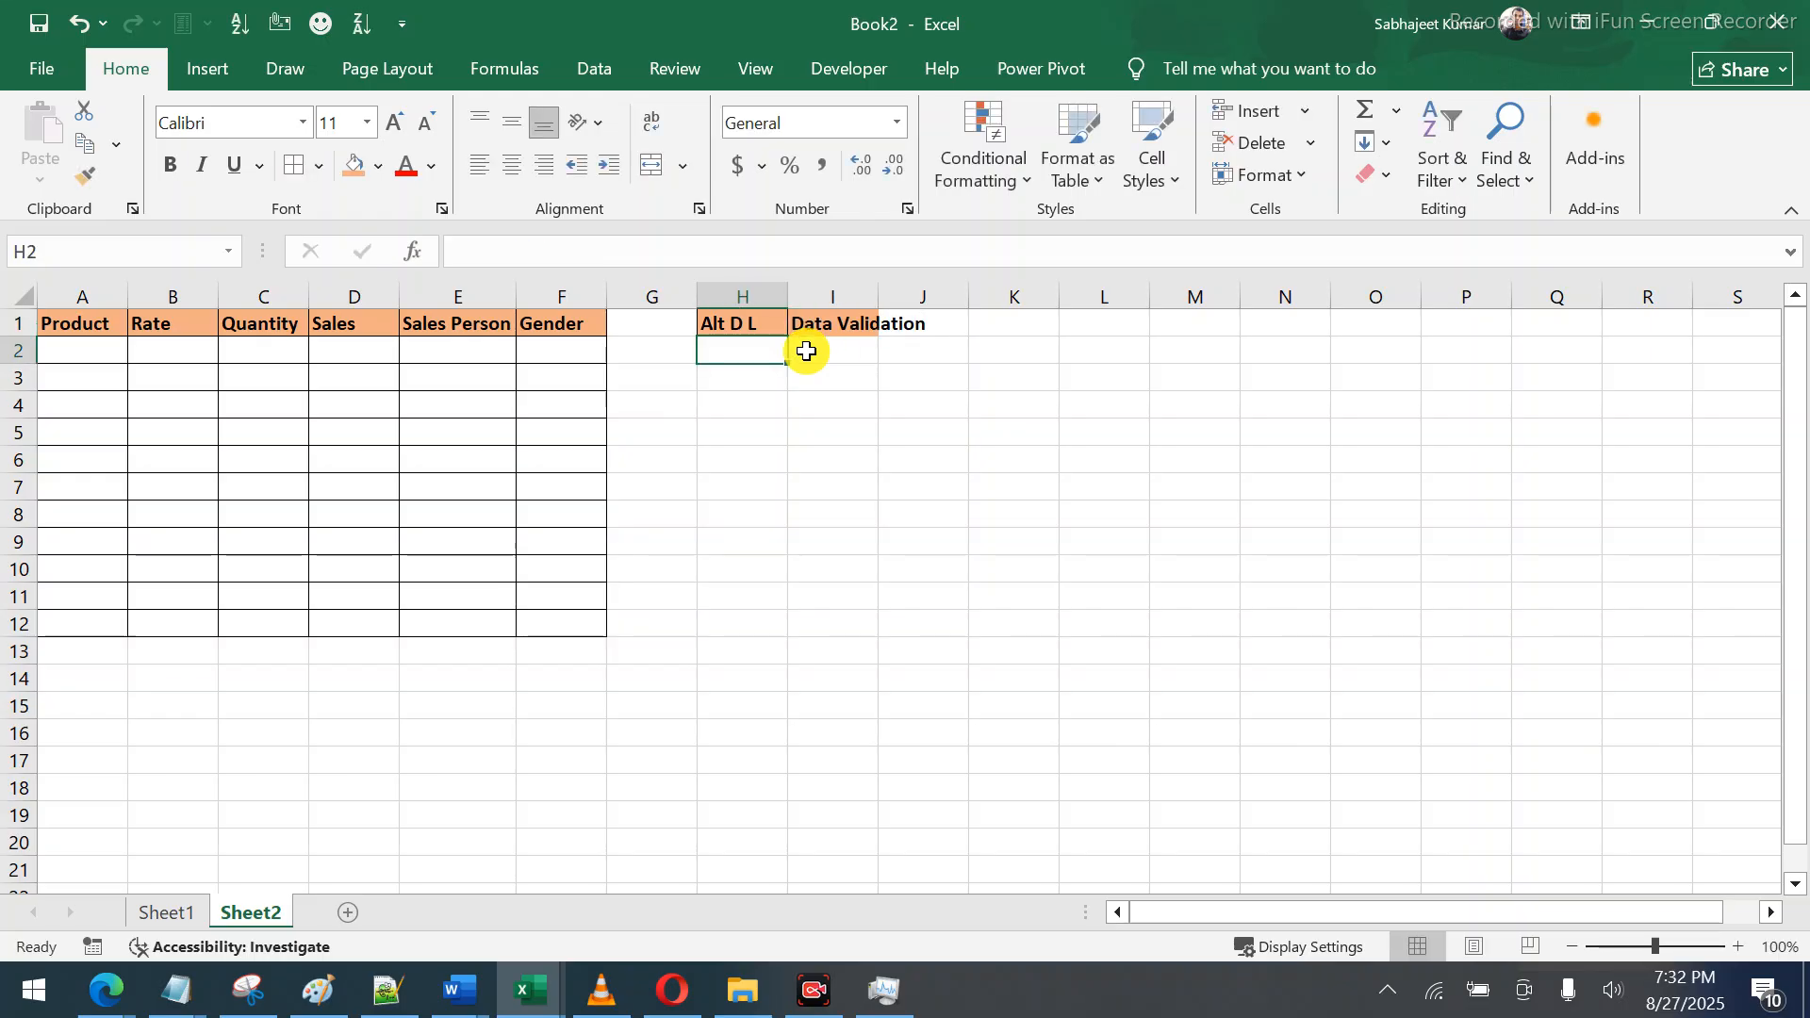
double_click(878, 296)
Remove the fill colour from the "Data Validation" cell I1
left_click(857, 325)
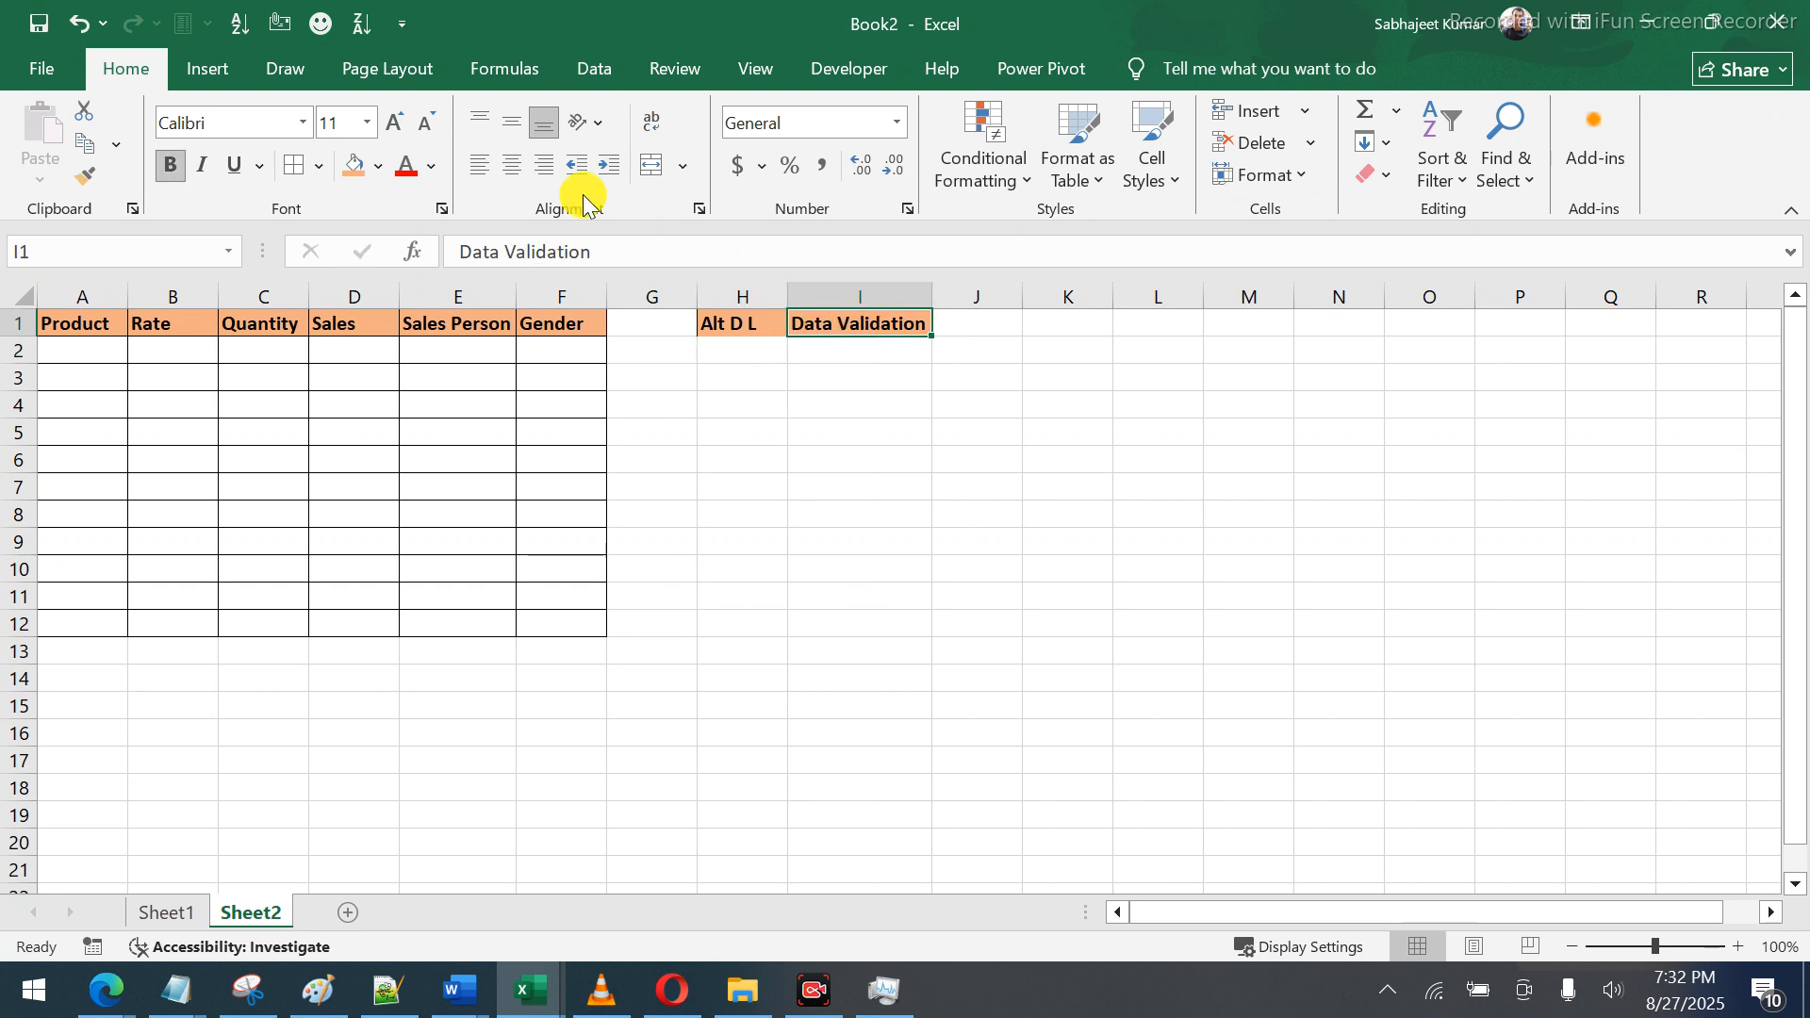
left_click(377, 168)
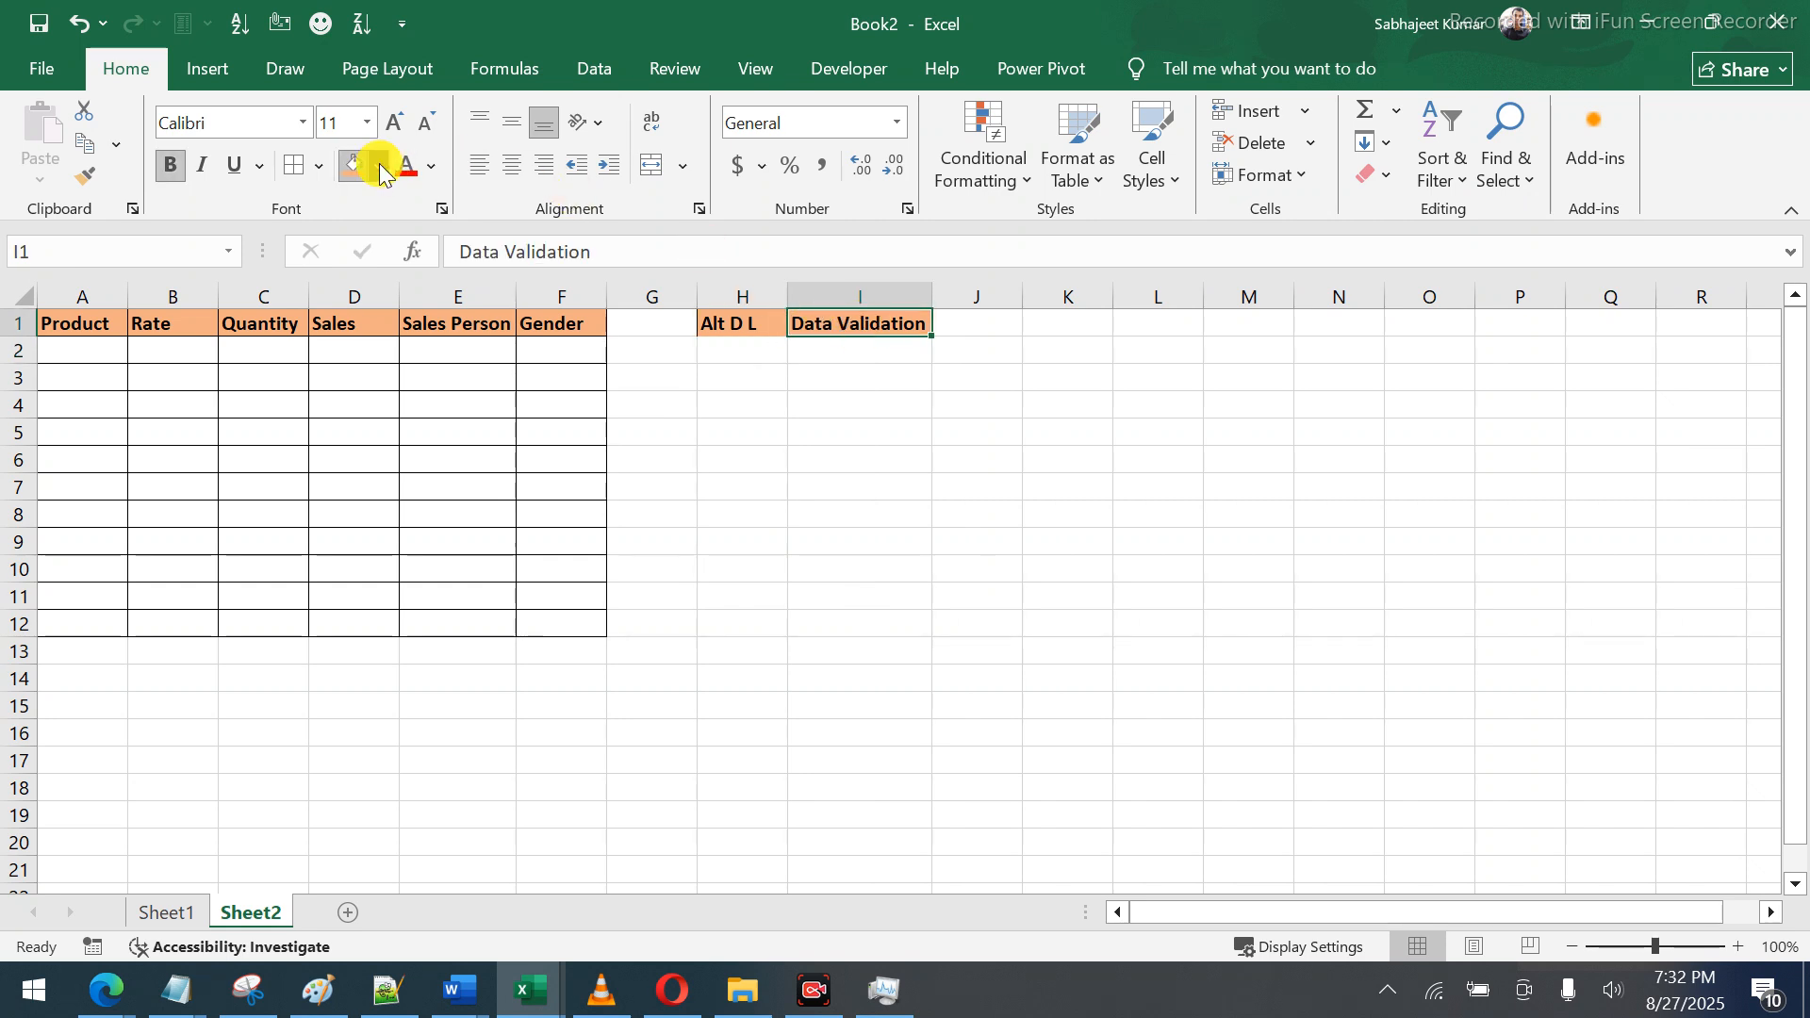
key("Escape")
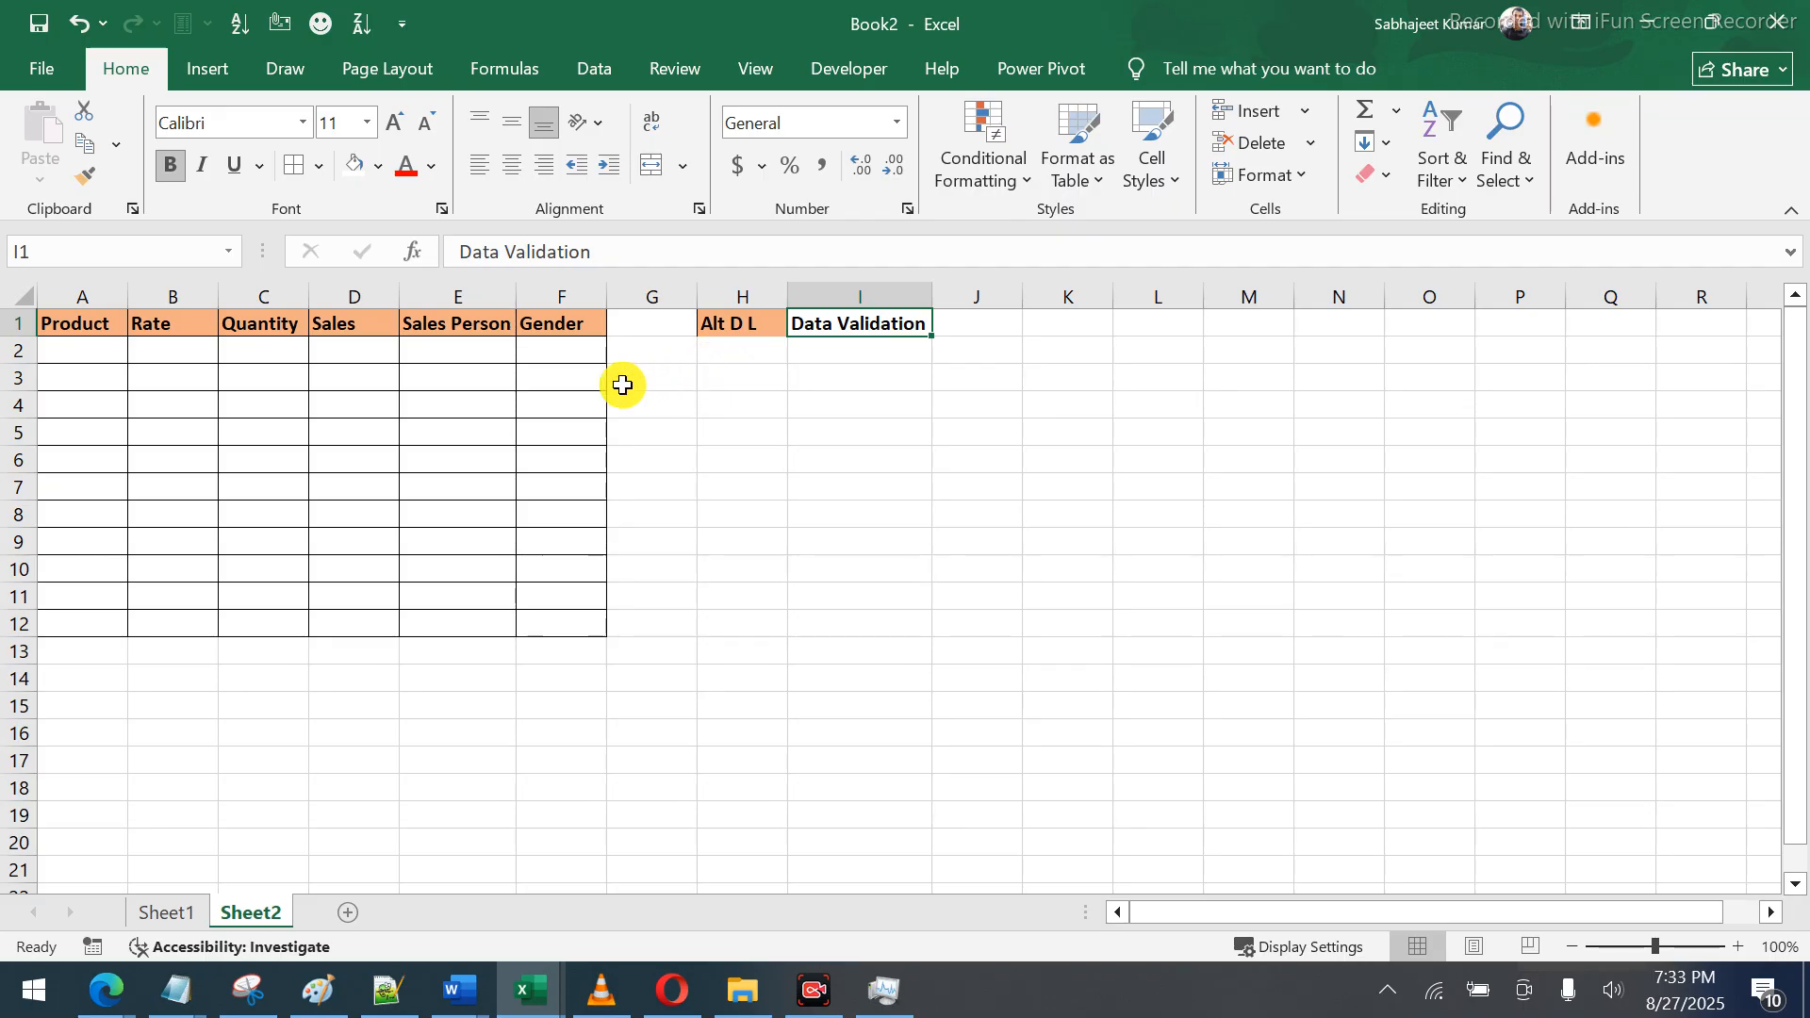
left_click(570, 353)
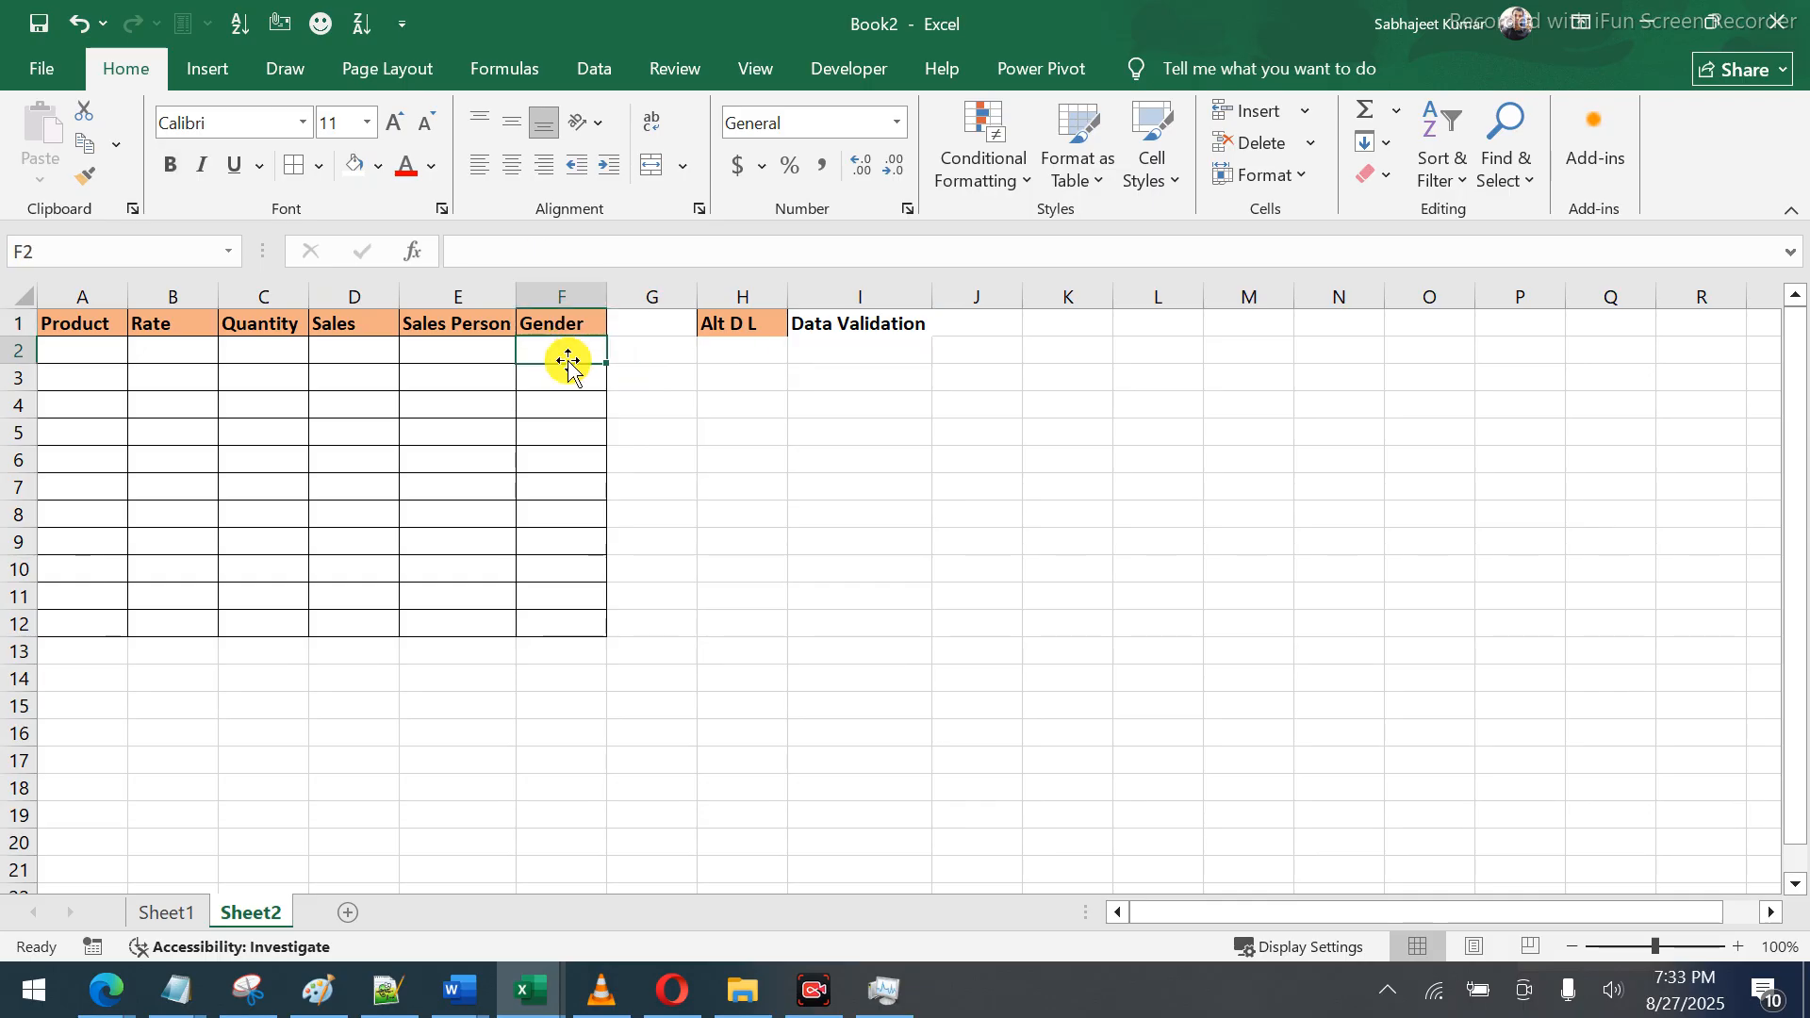
left_click_drag(117, 356, 534, 562)
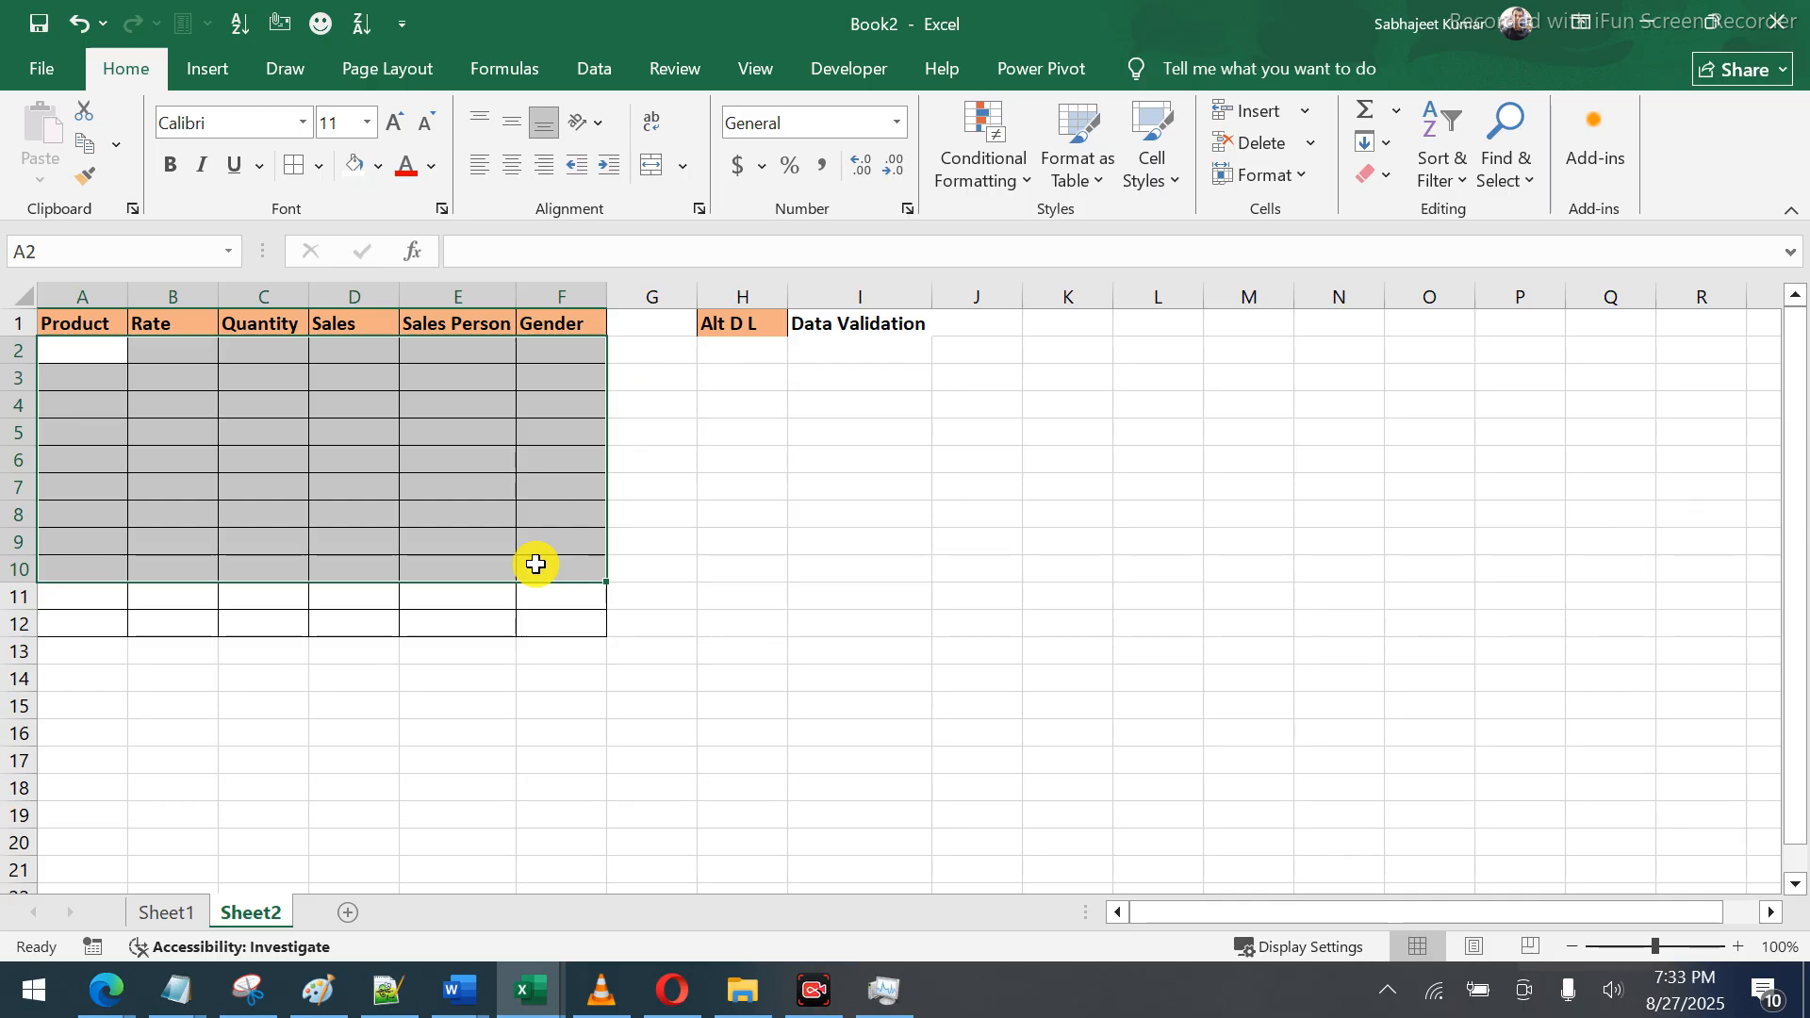
Insert a new column G after Gender and enter the header "Age" in G1
left_click(676, 284)
key("ctrl+shift+plus")
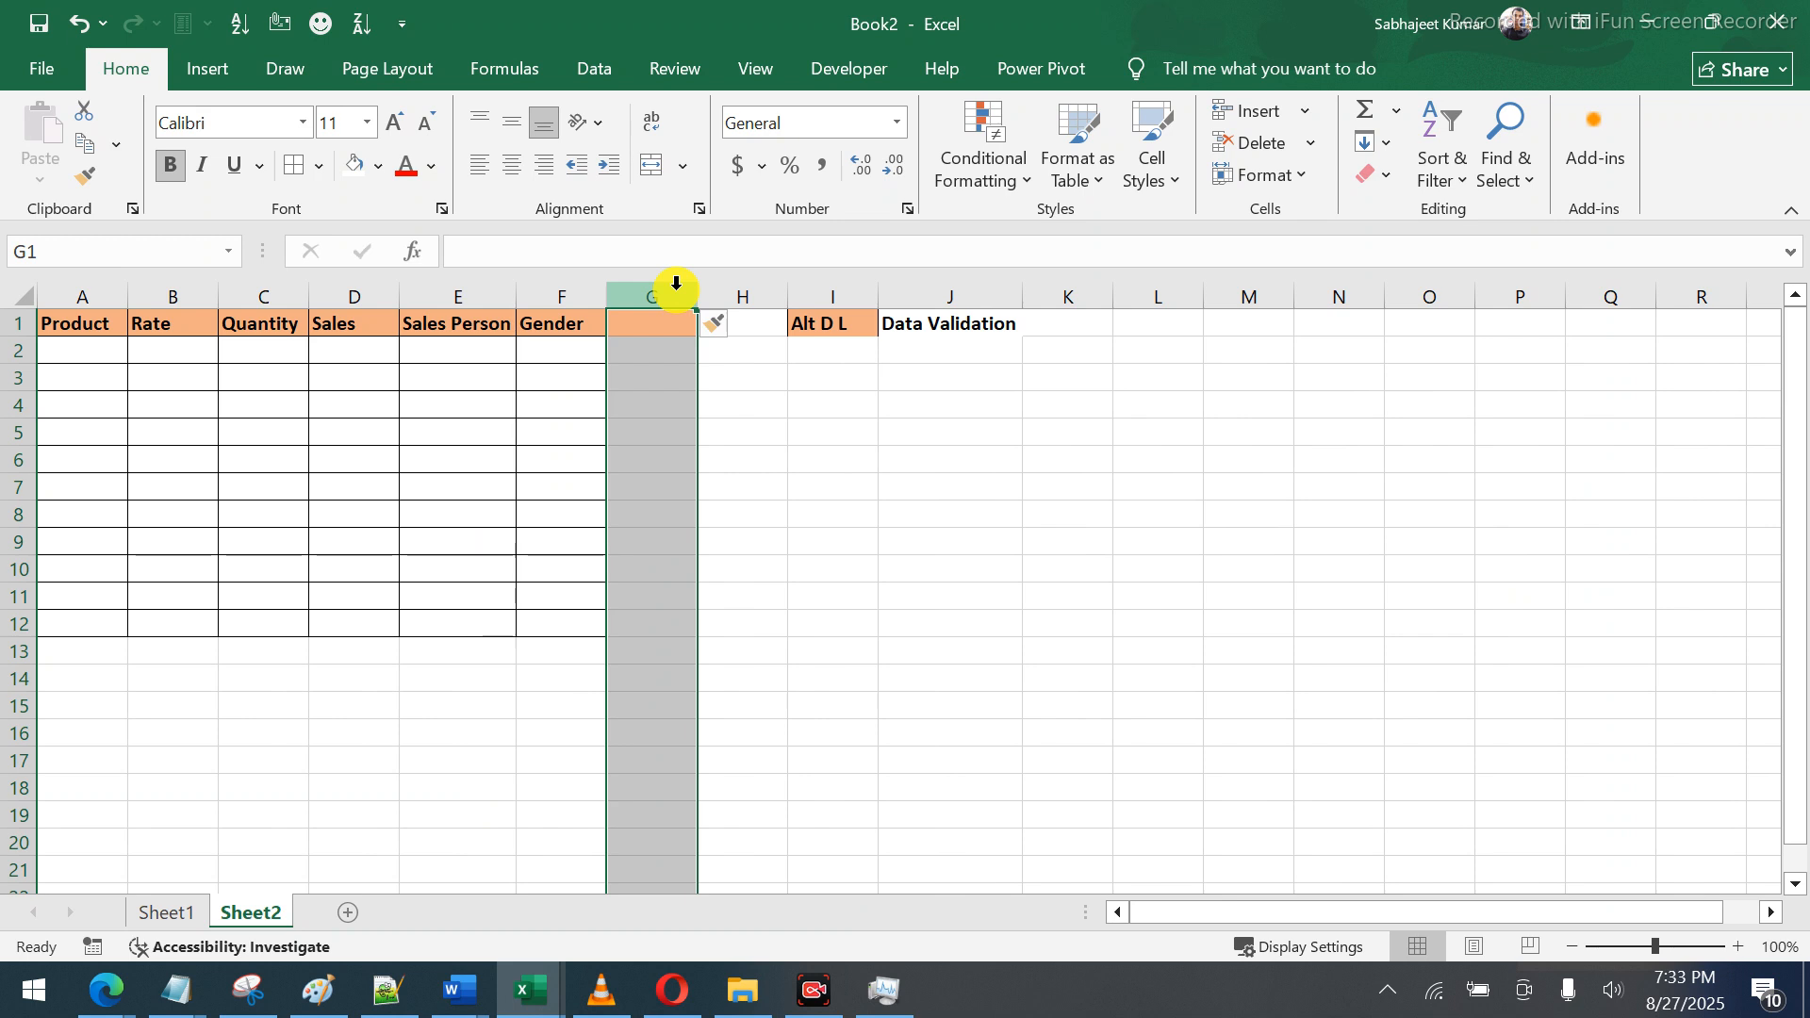
type("Age")
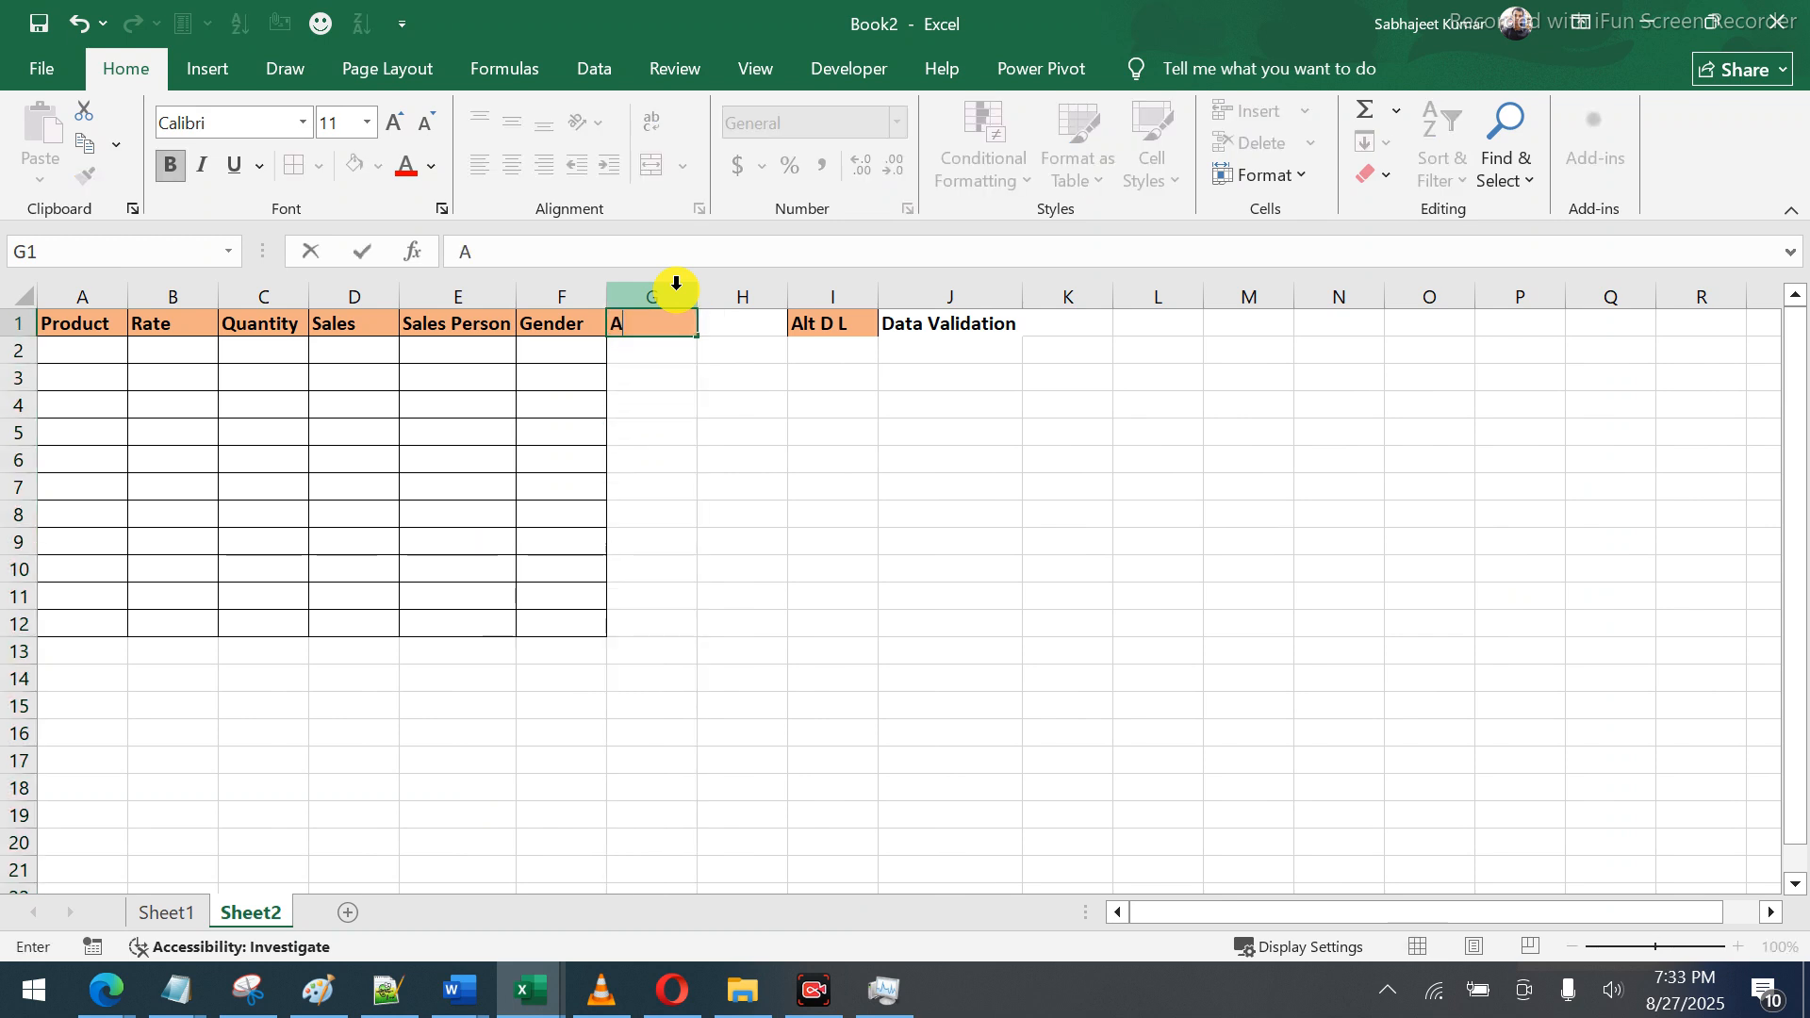
key("Return")
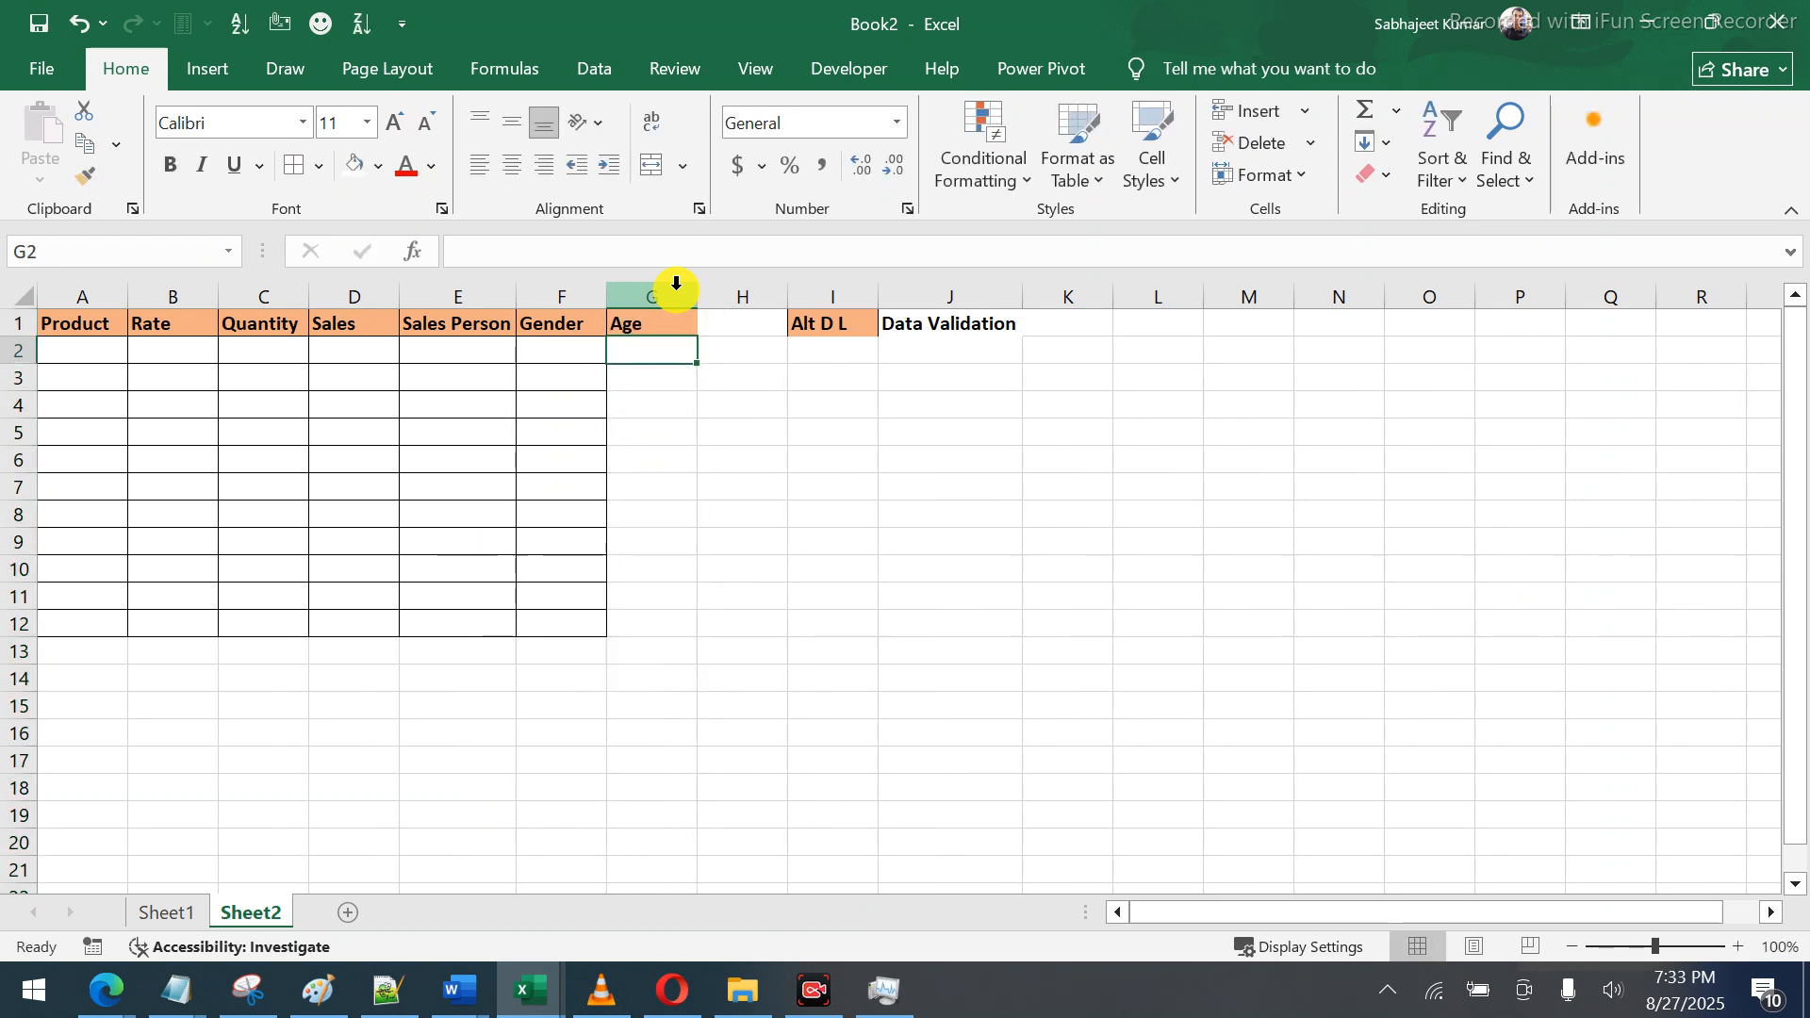
Apply all borders to the Age column cells G2:G12
key("shift+Down")
key("shift+Down")
key("shift+Down")
key("shift+Down")
key("shift+Down")
key("shift+Down")
key("shift+Down")
key("shift+Down")
key("shift+Down")
key("shift+Down")
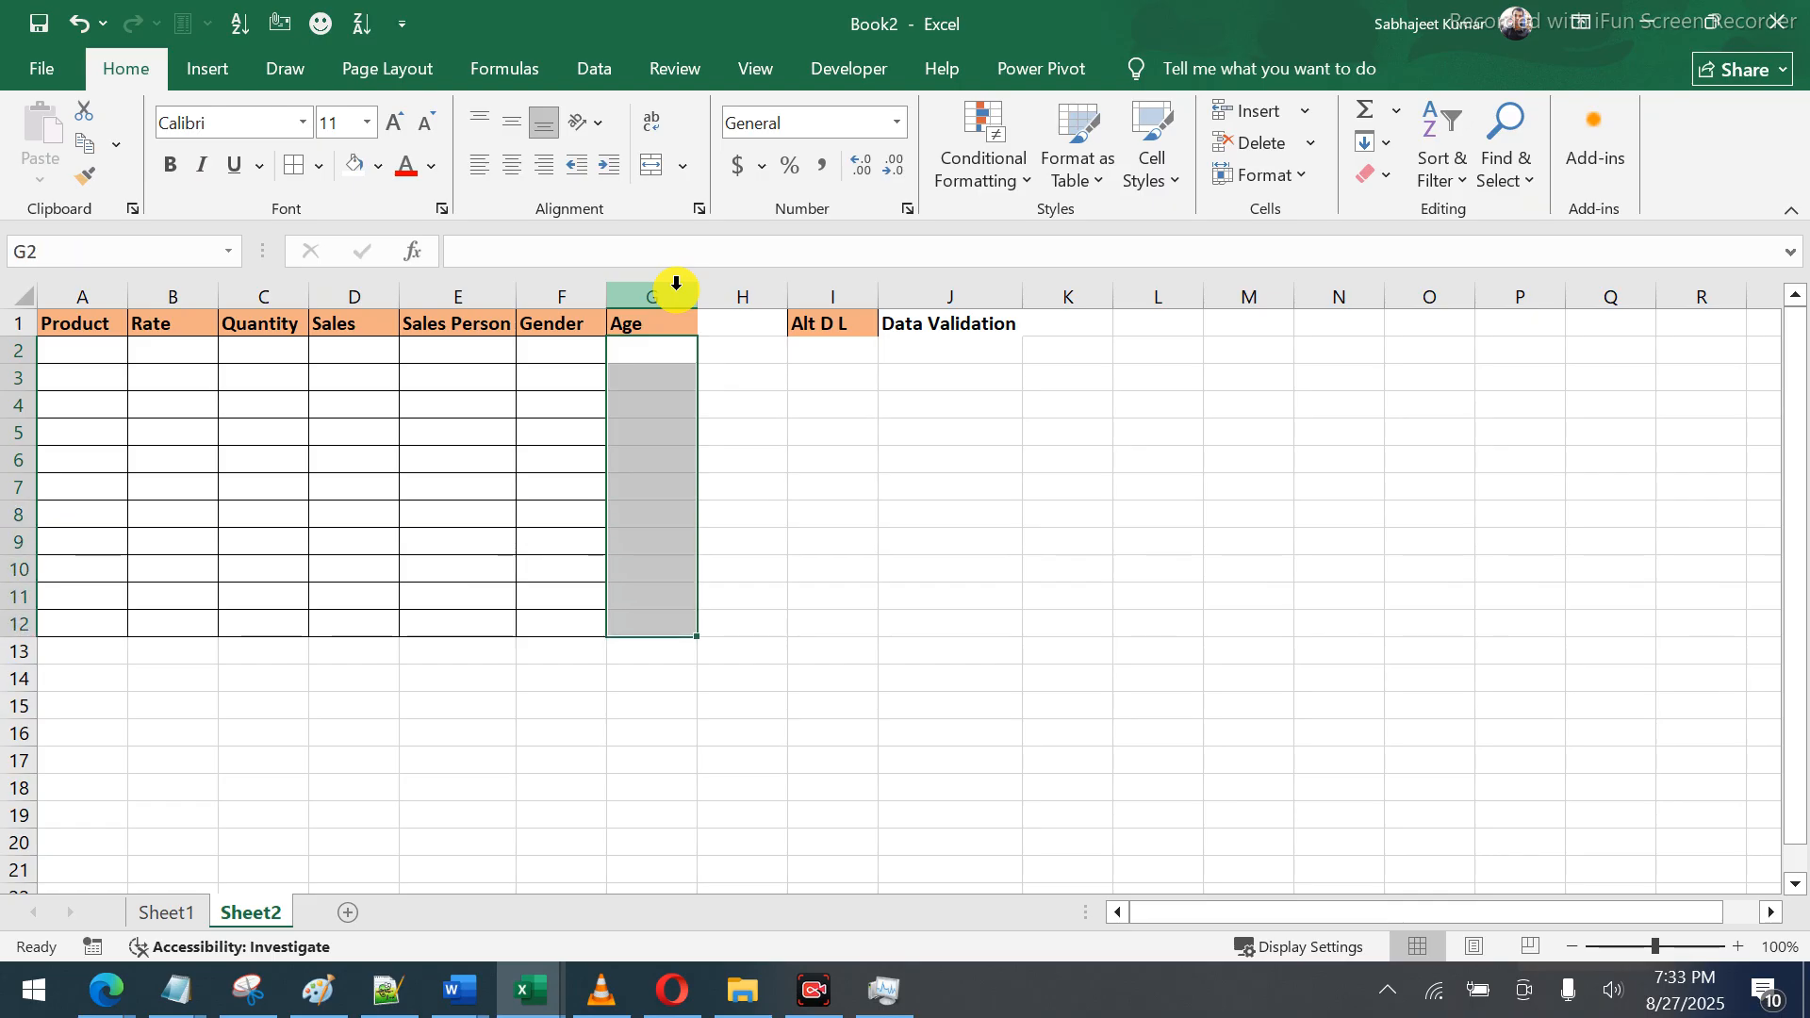
Fill the first record's product data in row 2: Product Fruits, Rate 20, Quantity 4 and Sales 80
left_click_drag(102, 349, 618, 363)
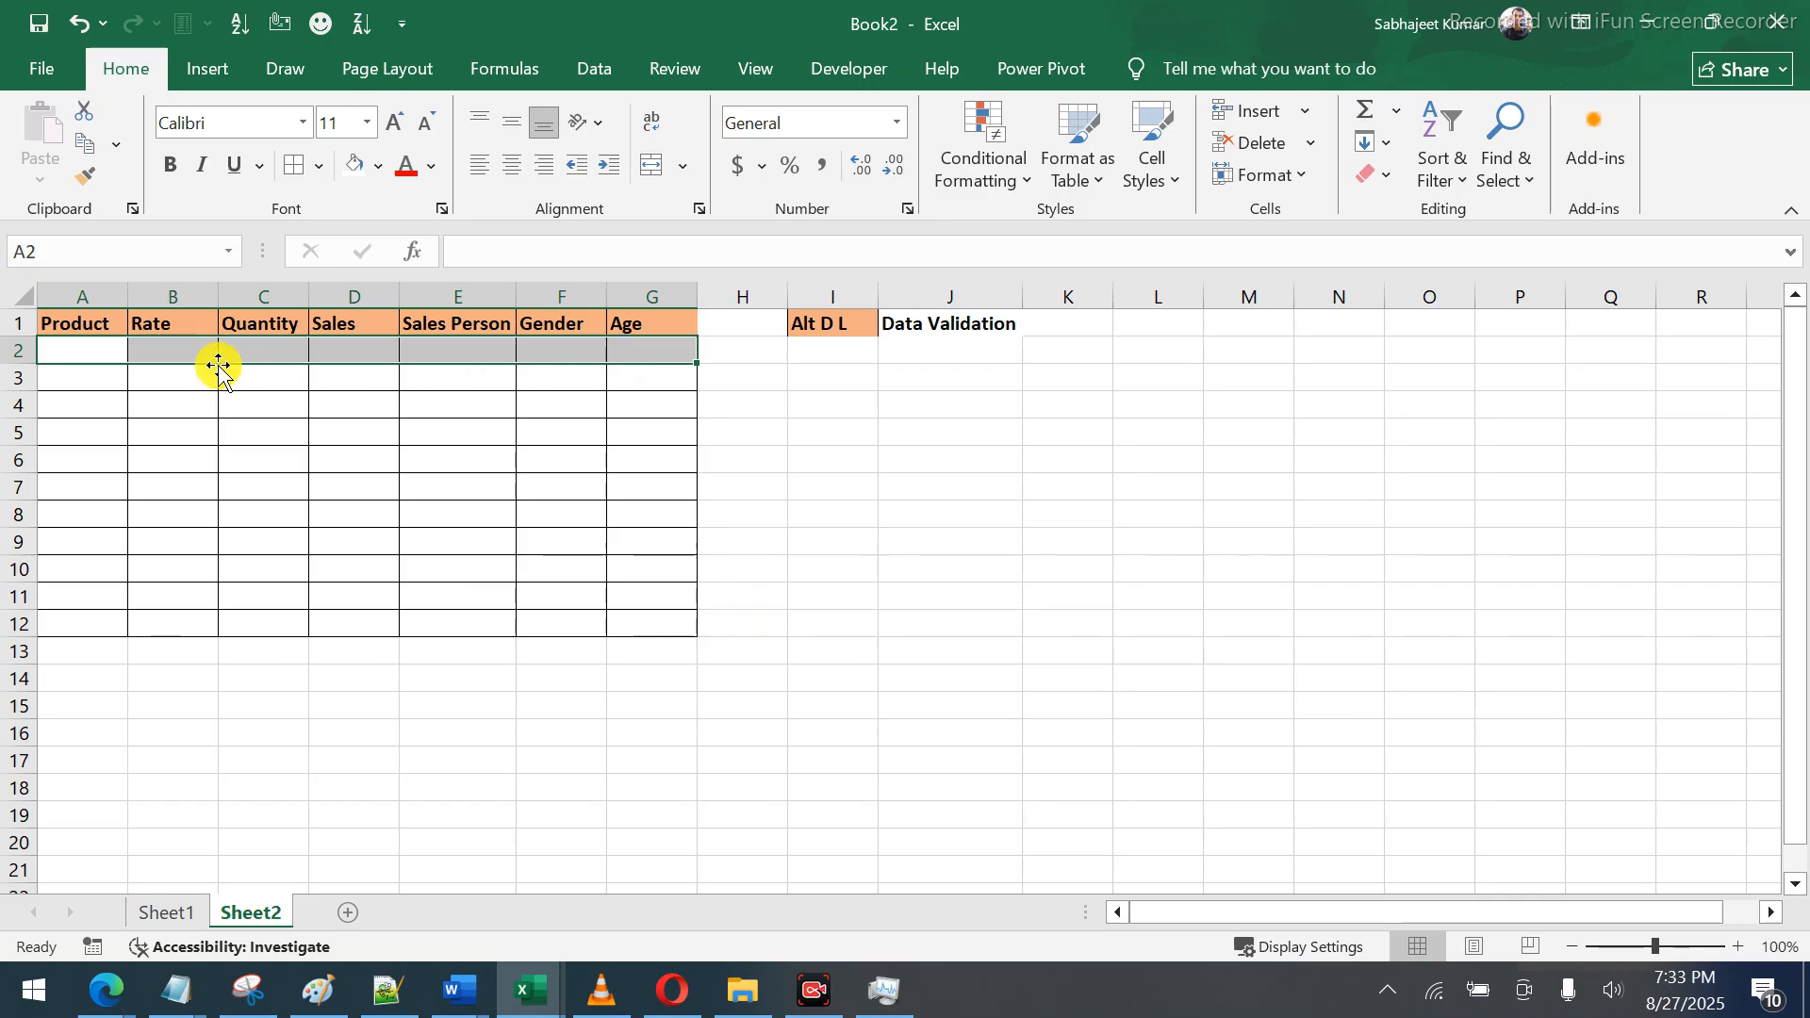
left_click(99, 348)
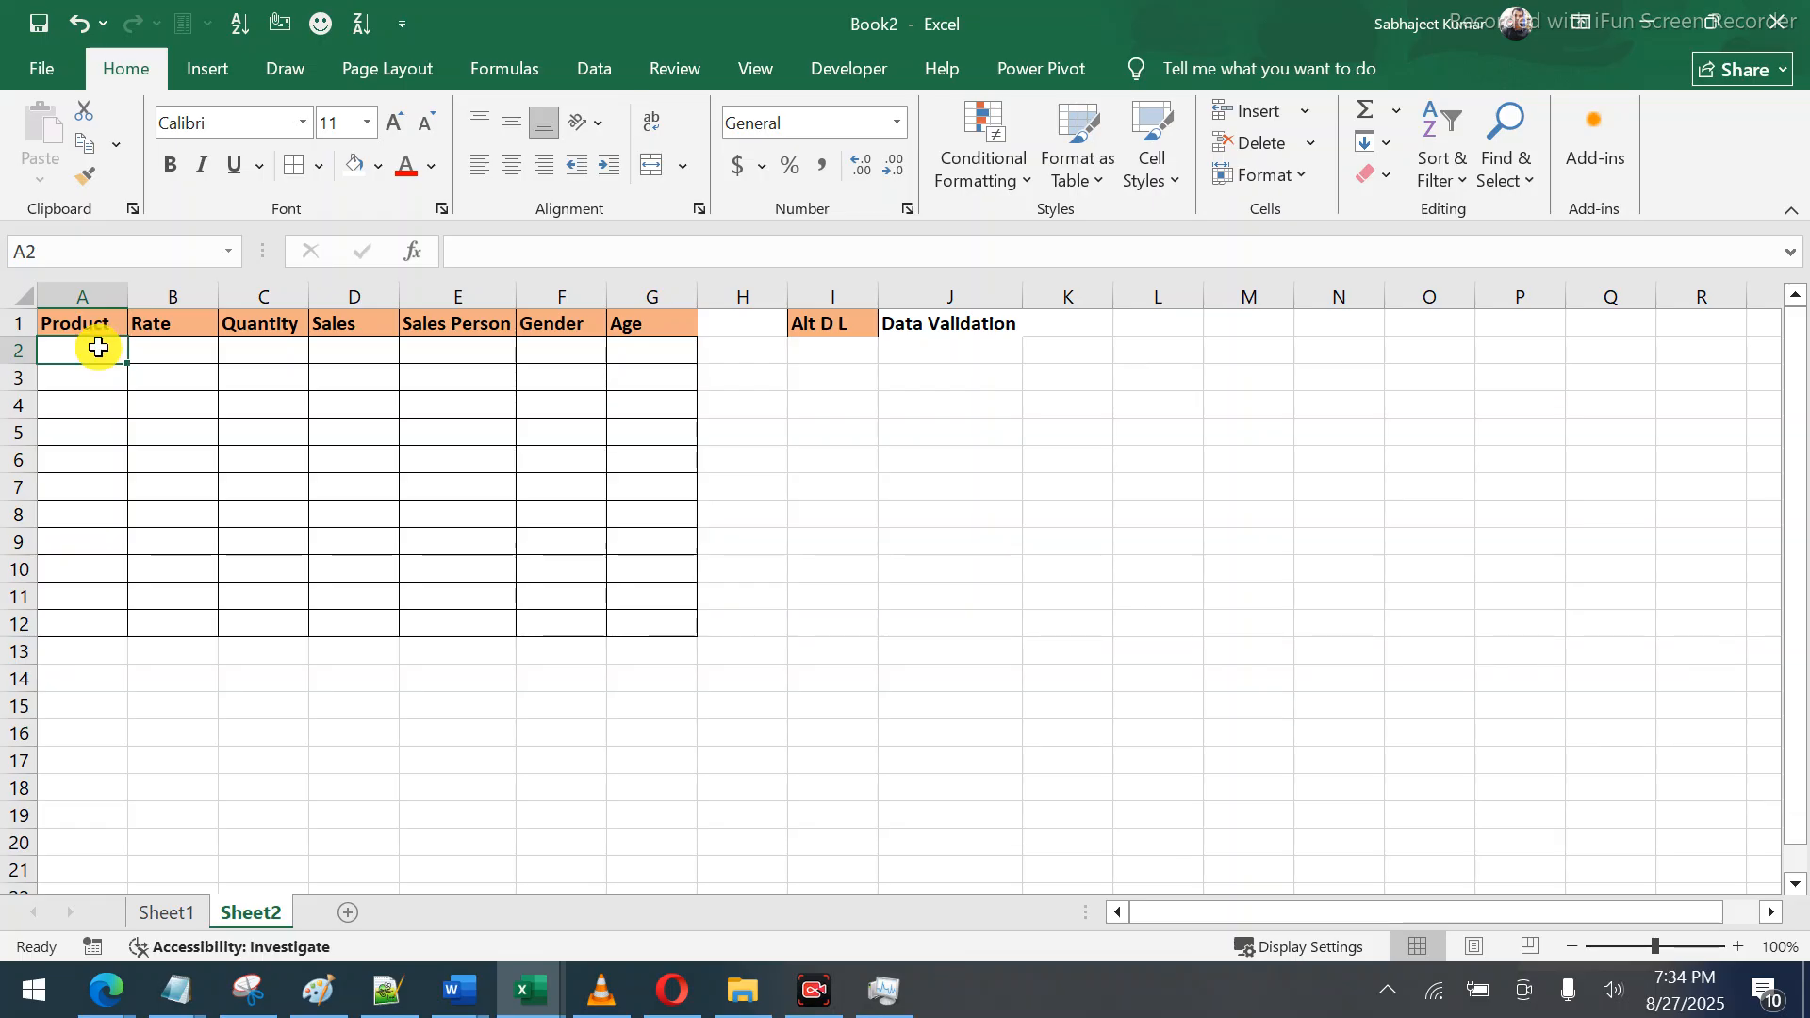
type("Fruits")
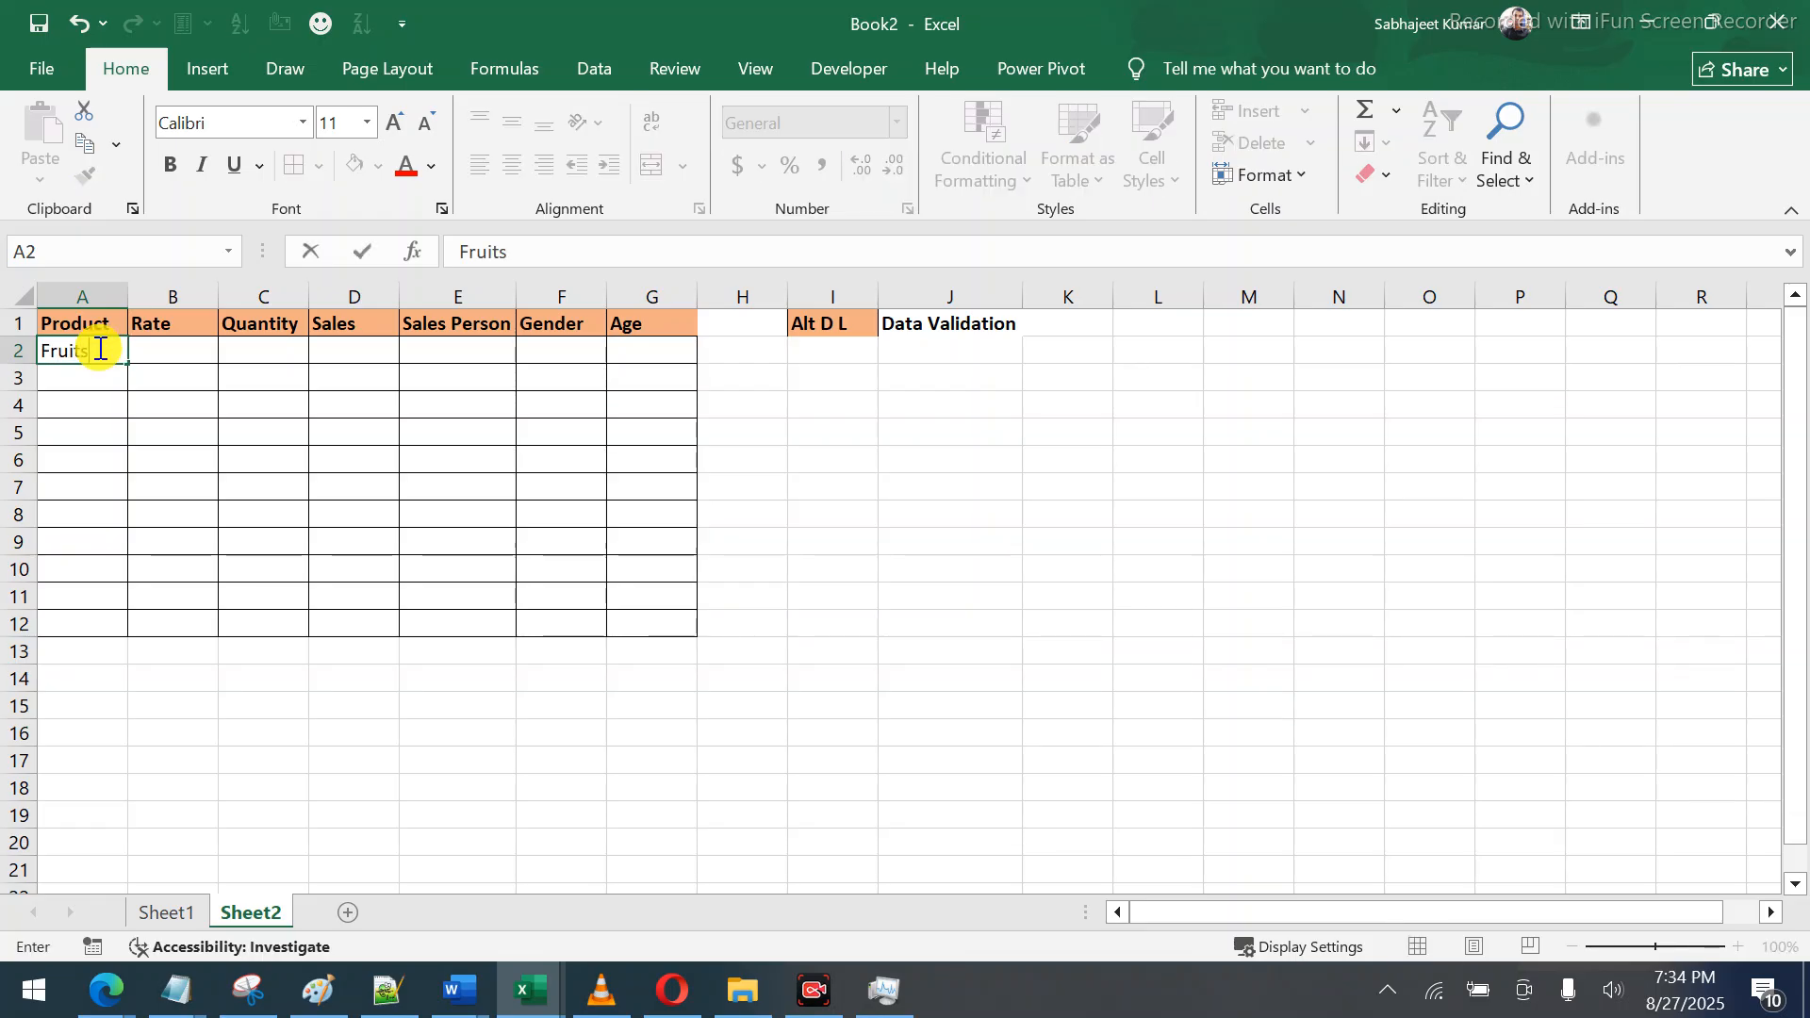
key("Tab")
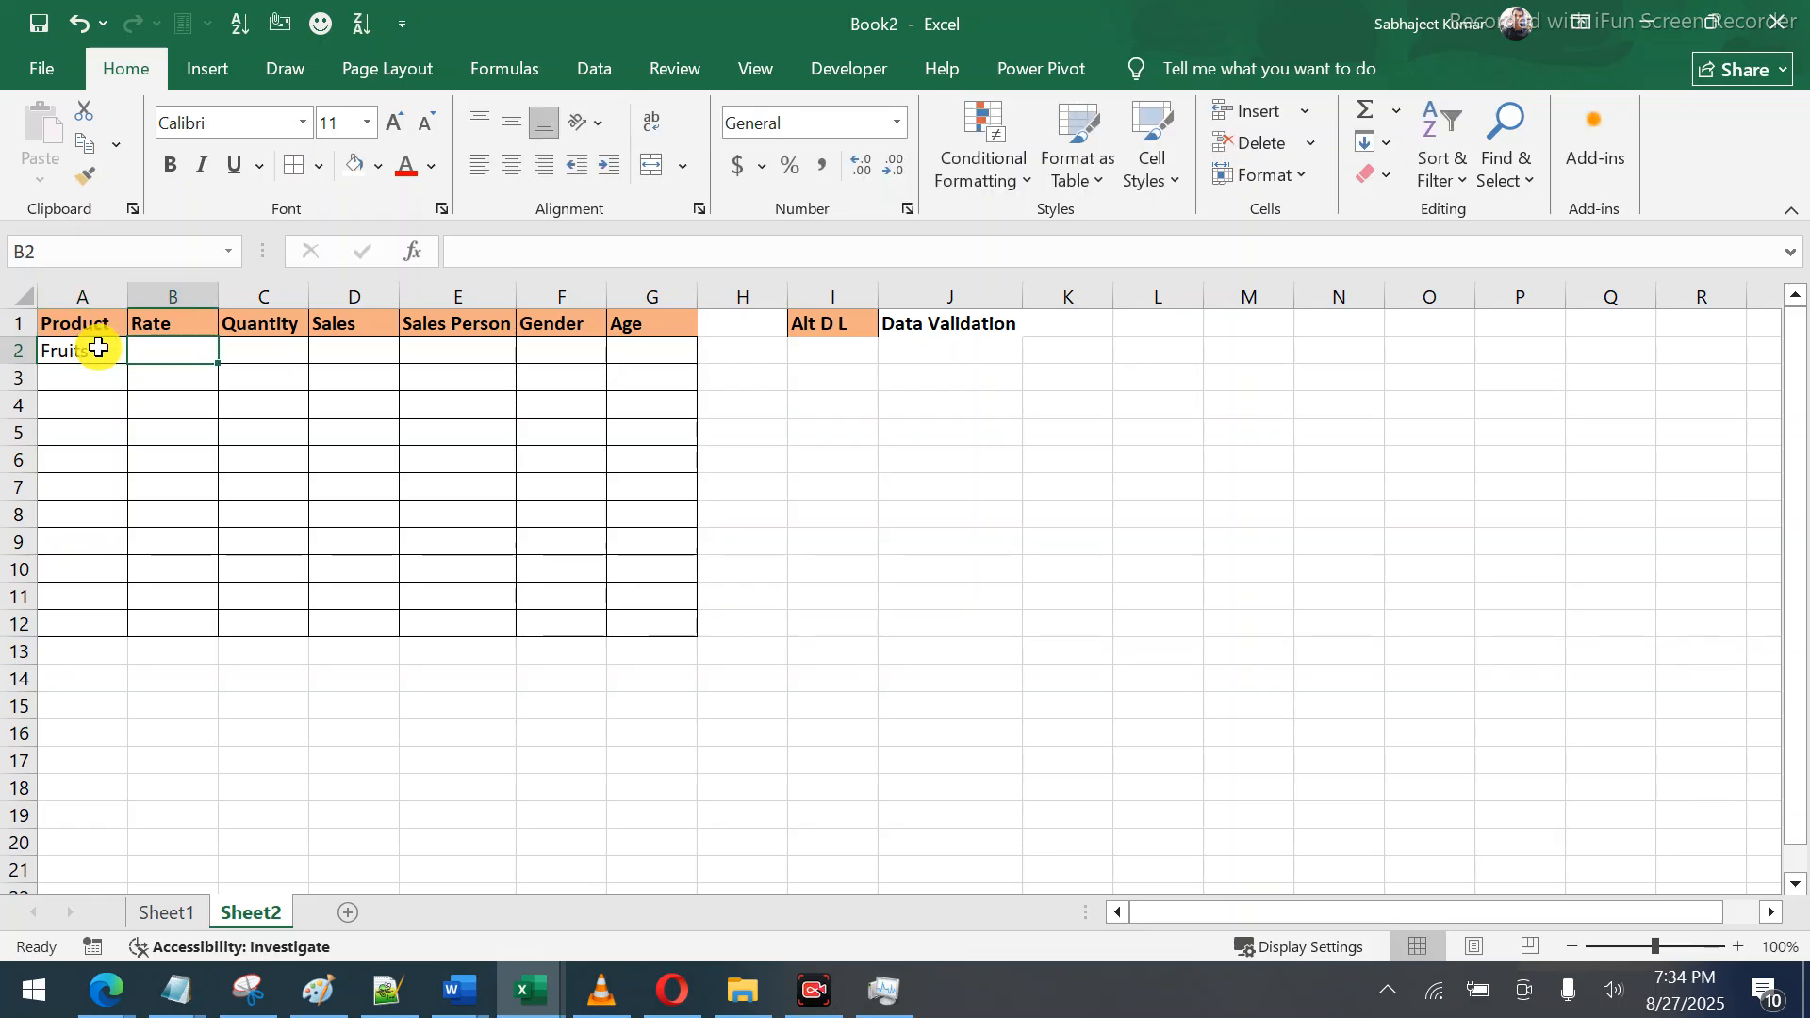
type("20")
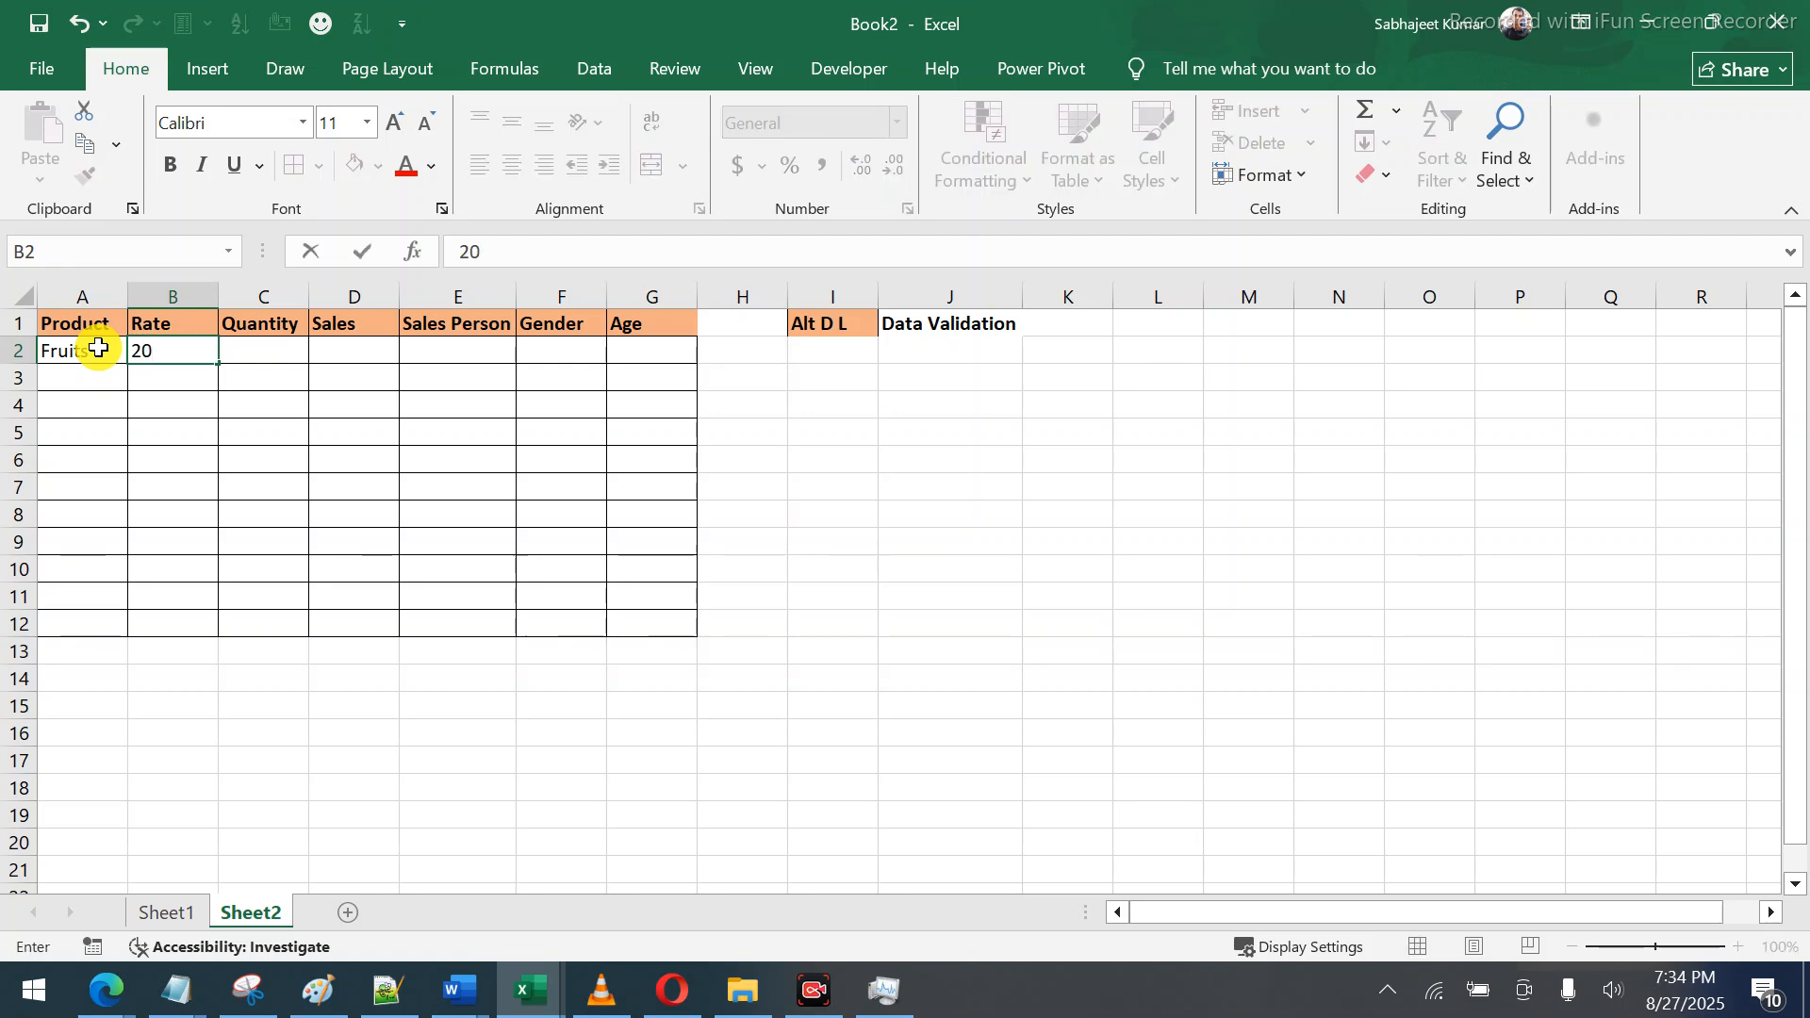
key("Tab")
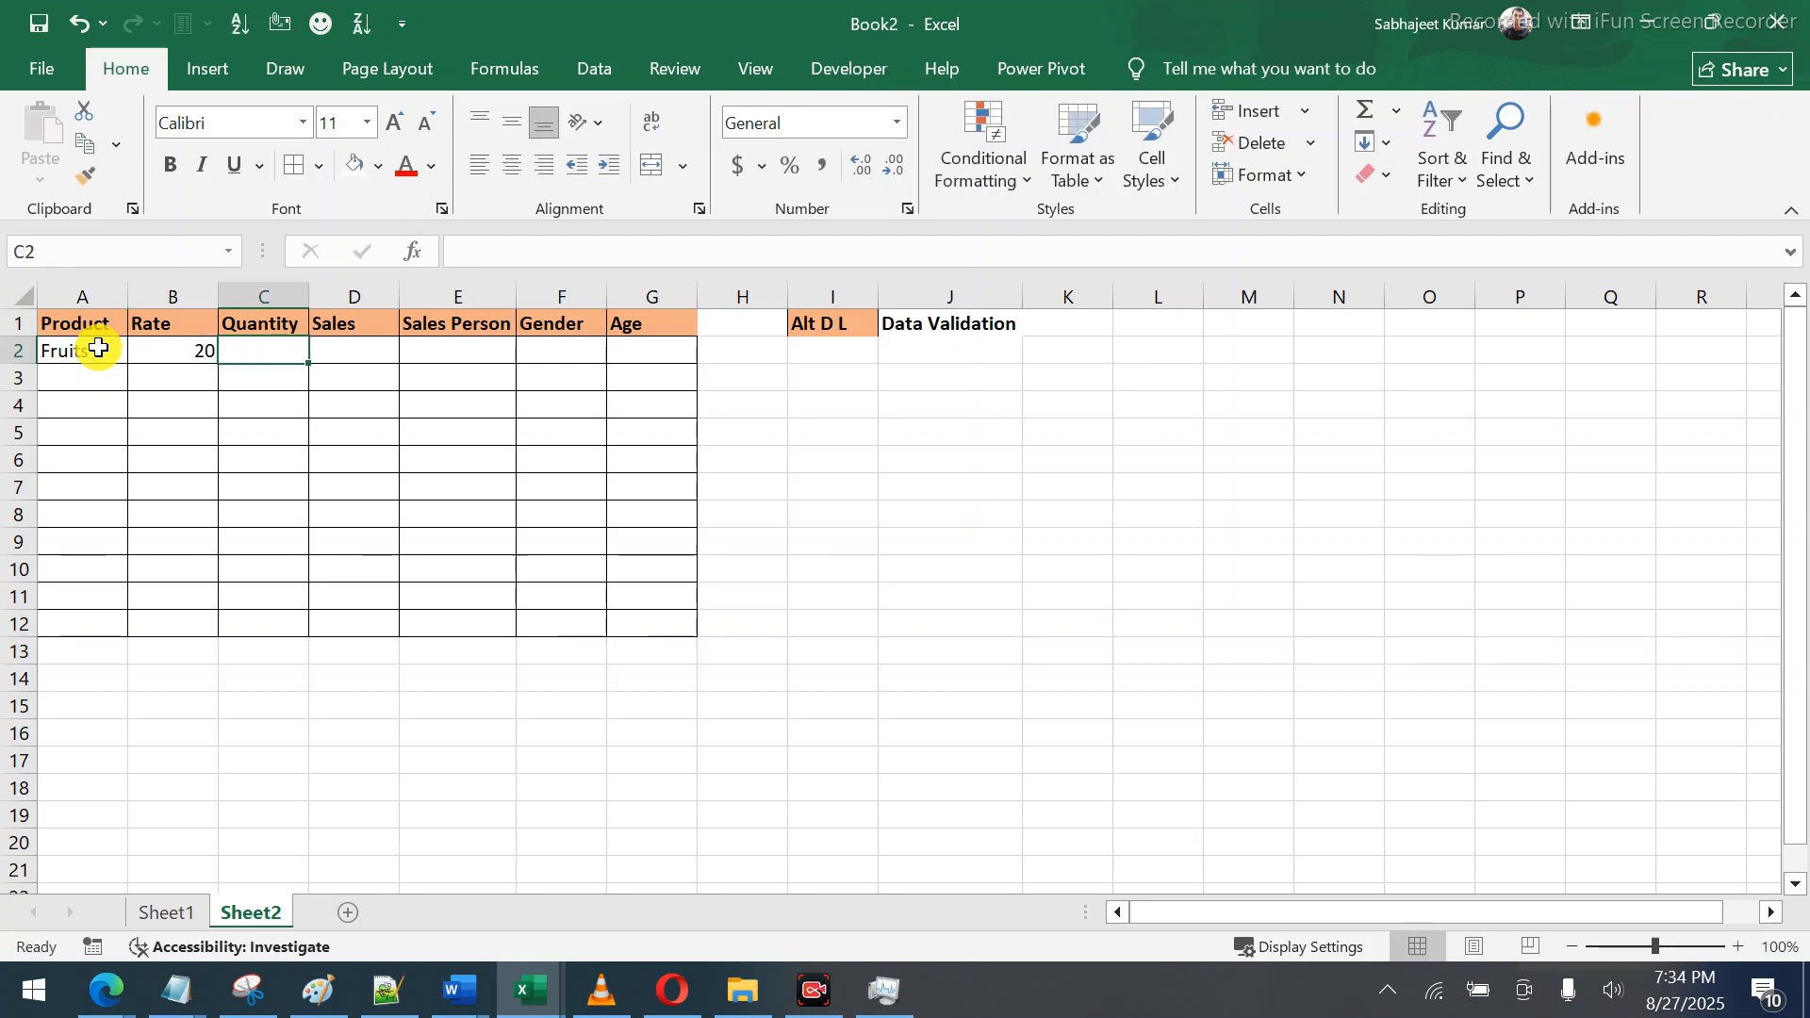
type("4")
key("Tab")
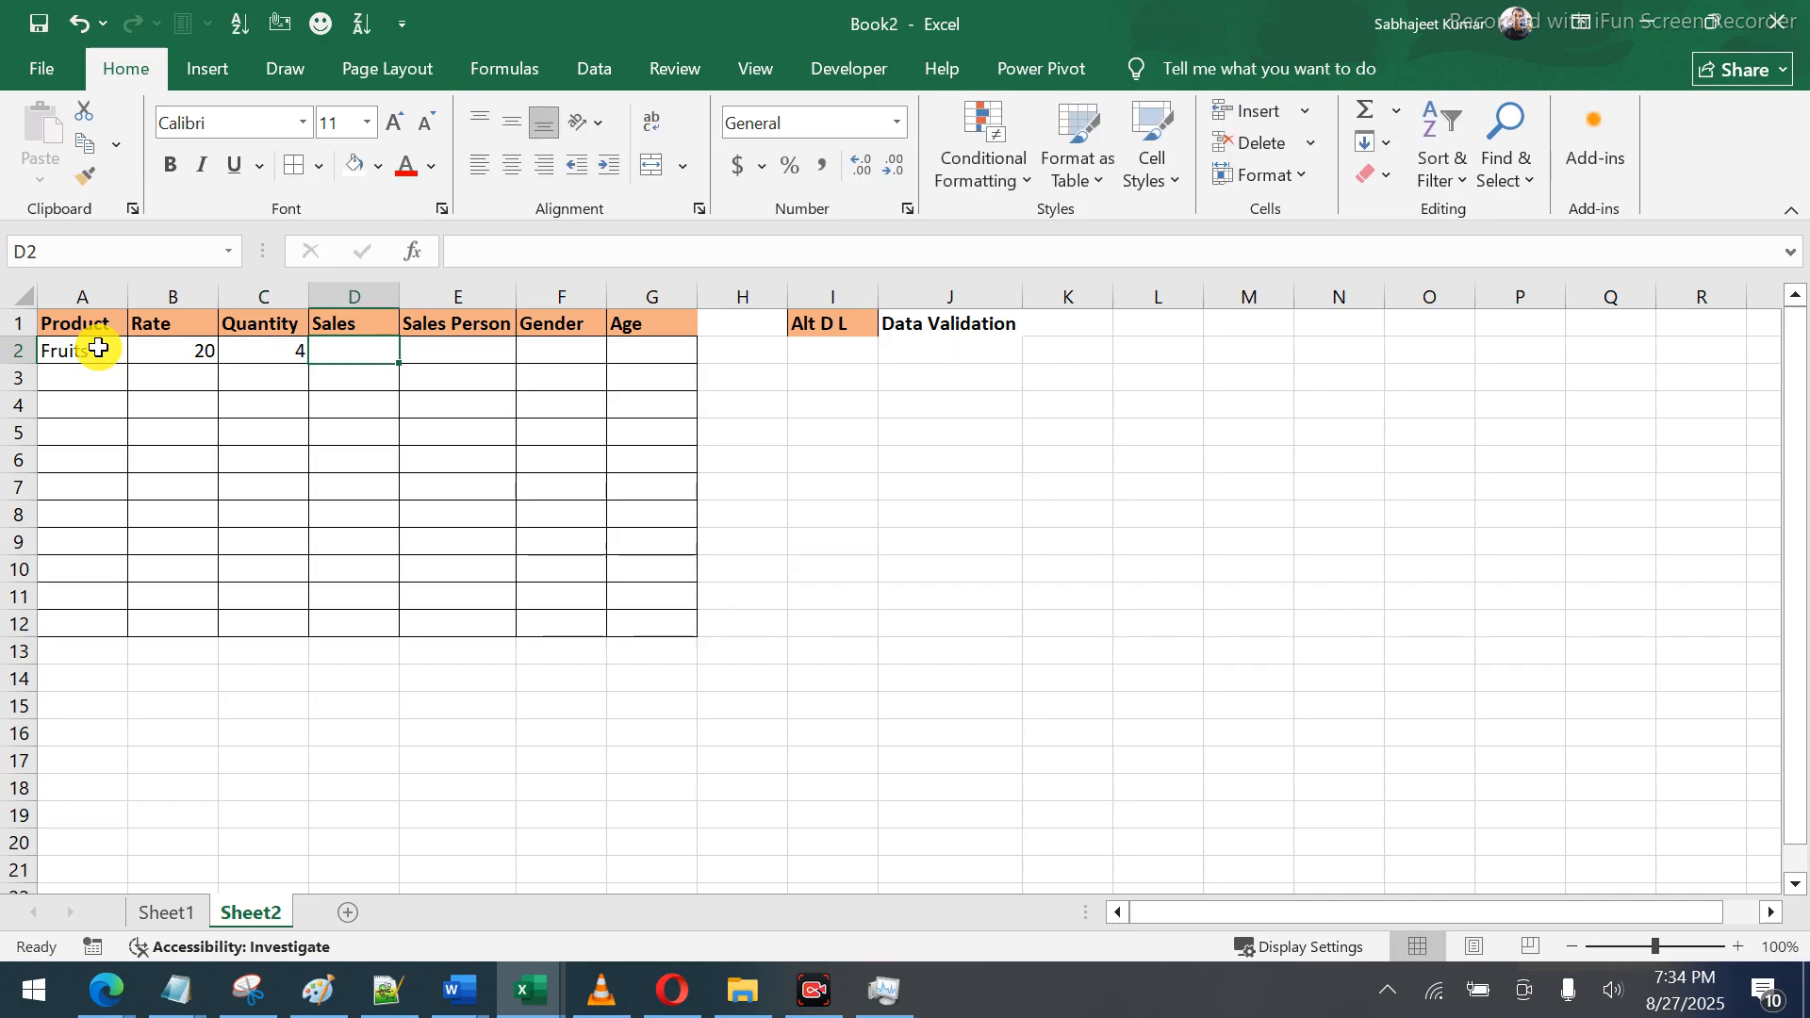
type("80")
key("Tab")
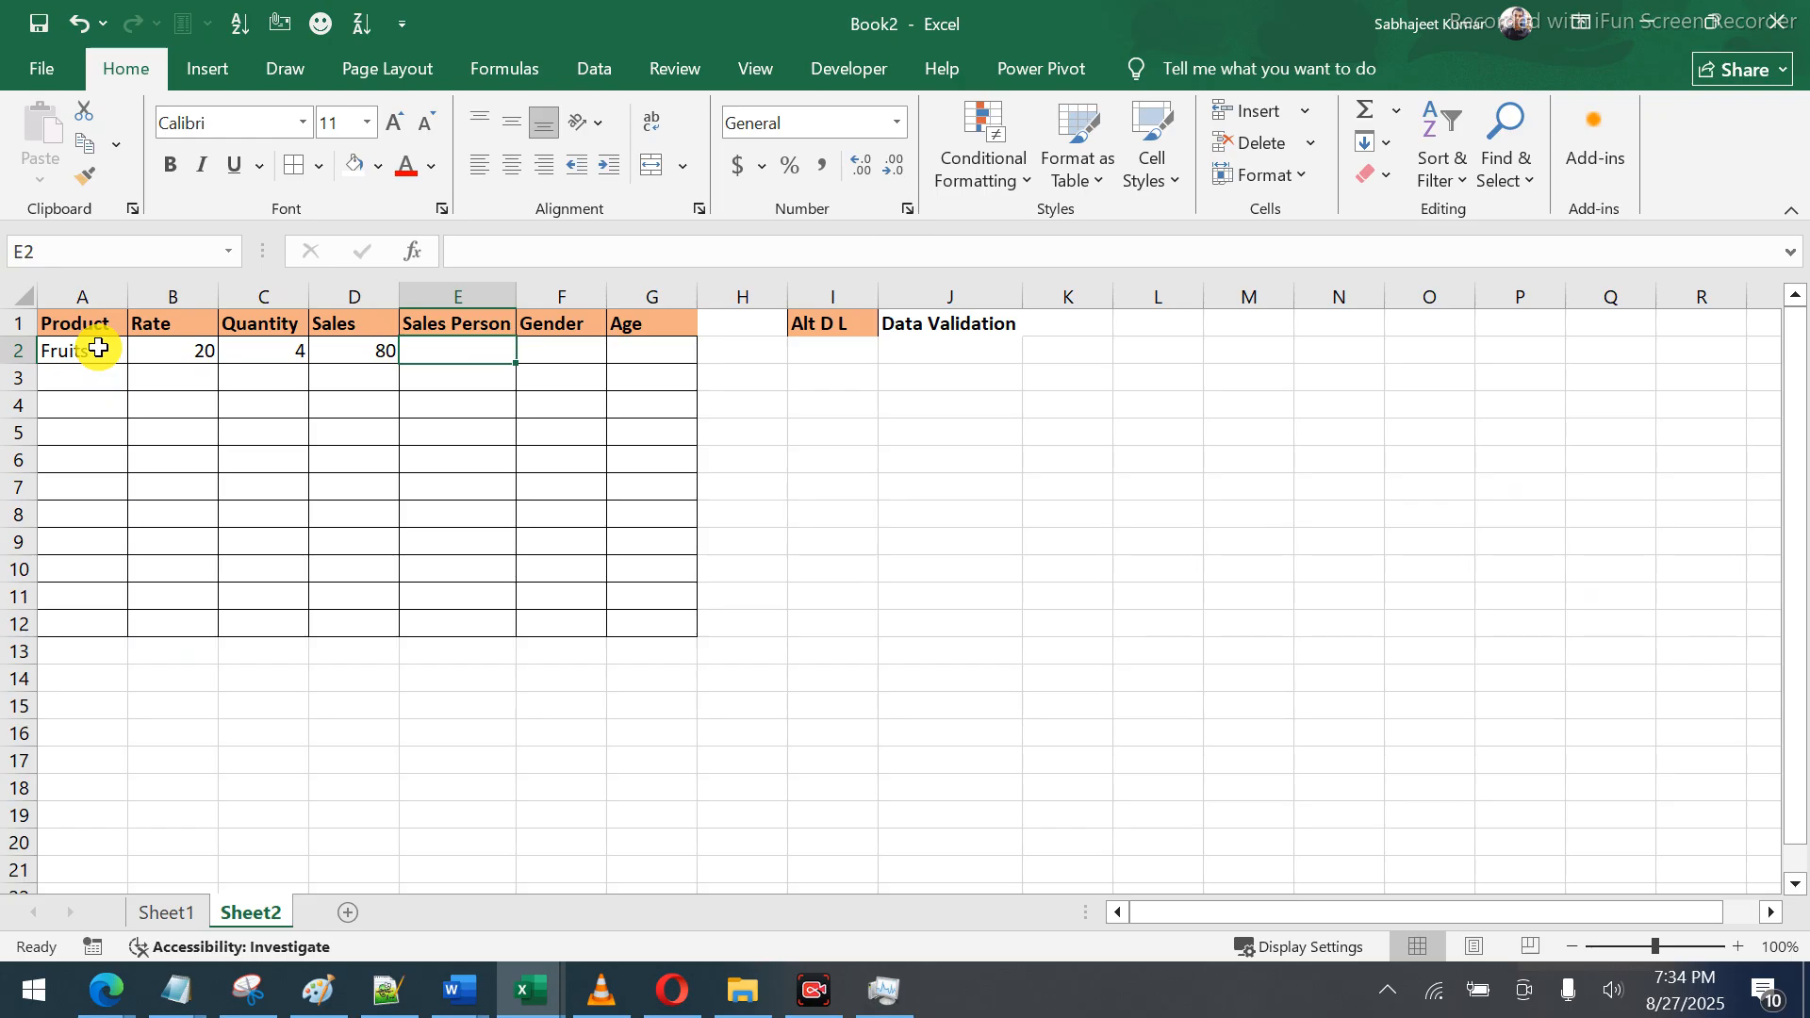
Complete the record in row 2 with the sales person's name, Gender Male and Age 25
type("Mike")
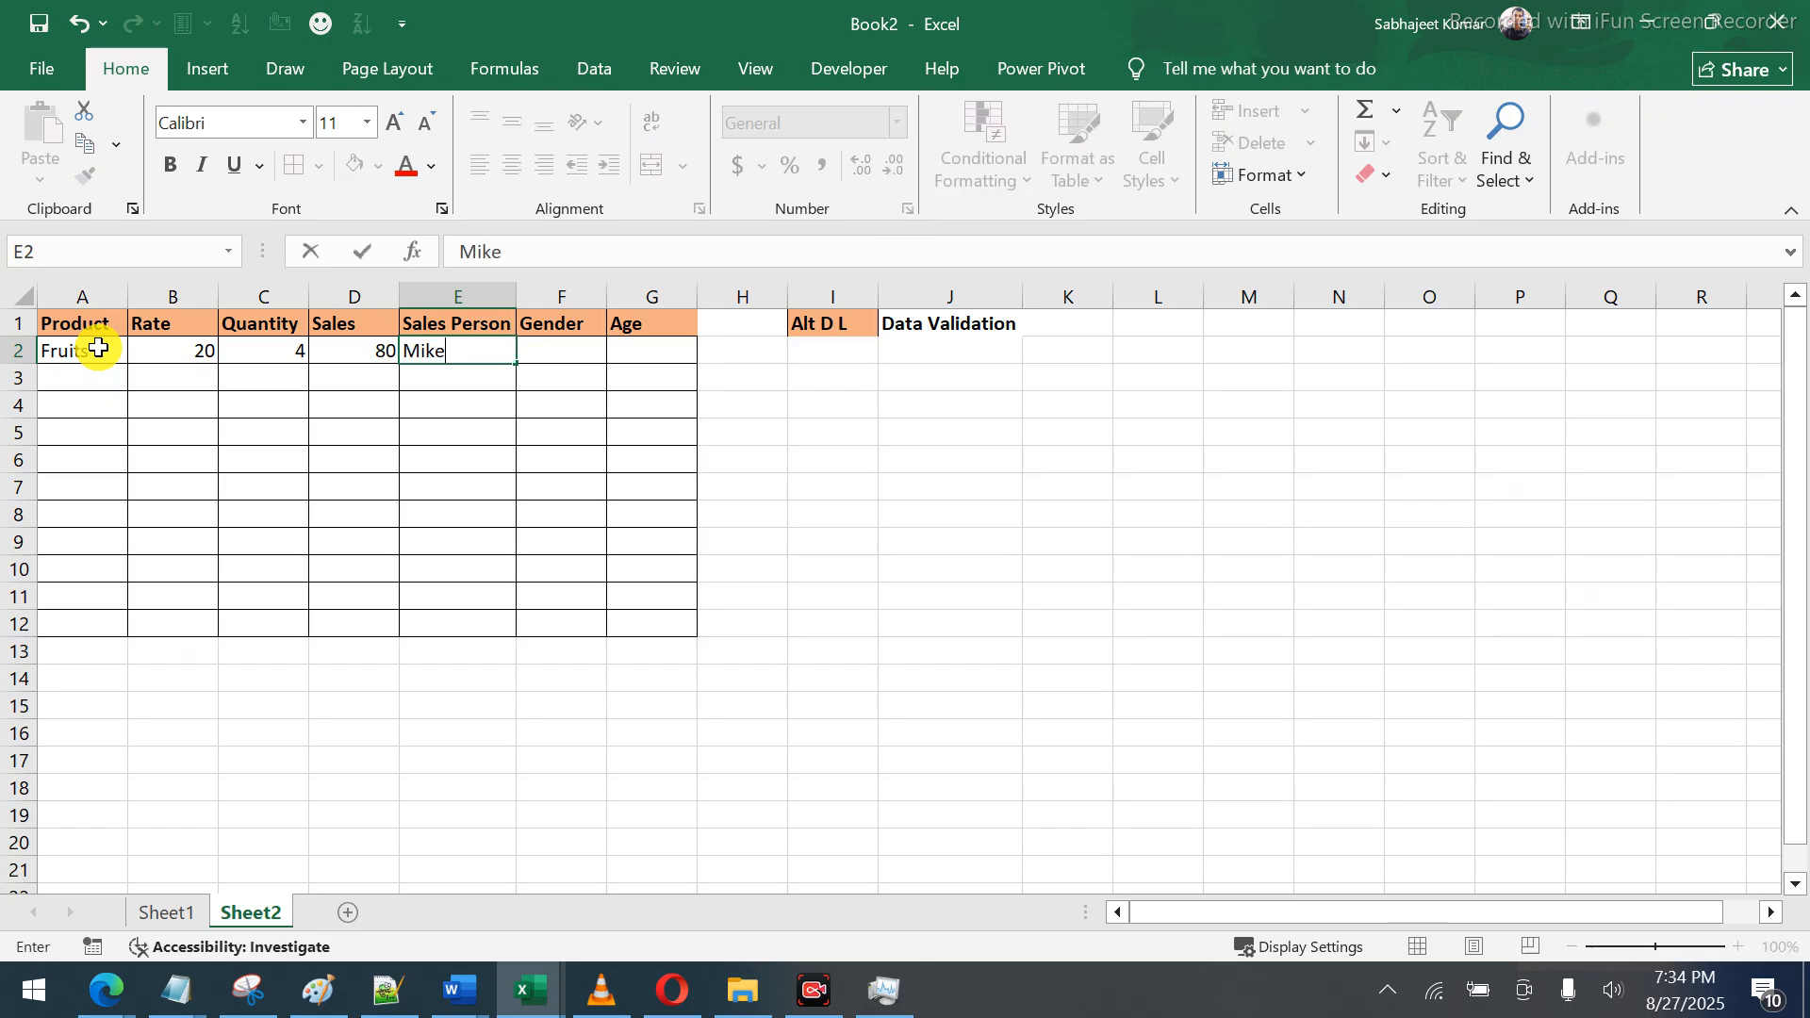
key("Tab")
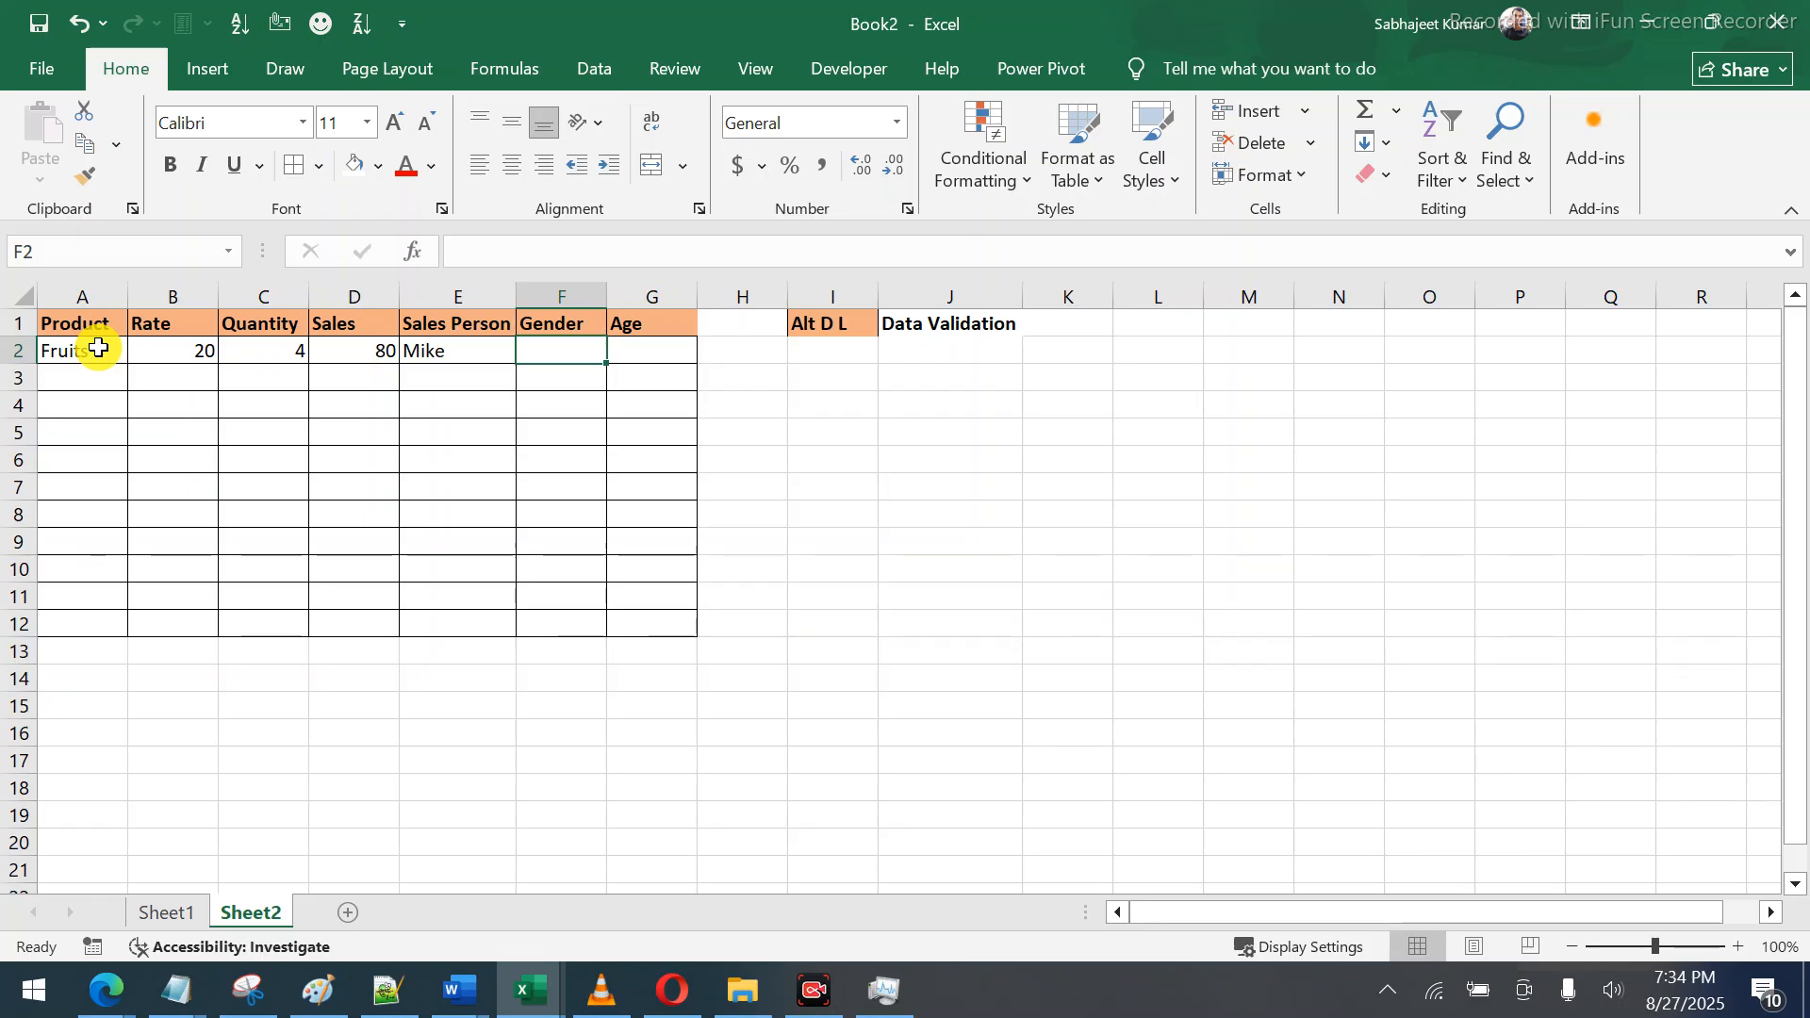
type("Male")
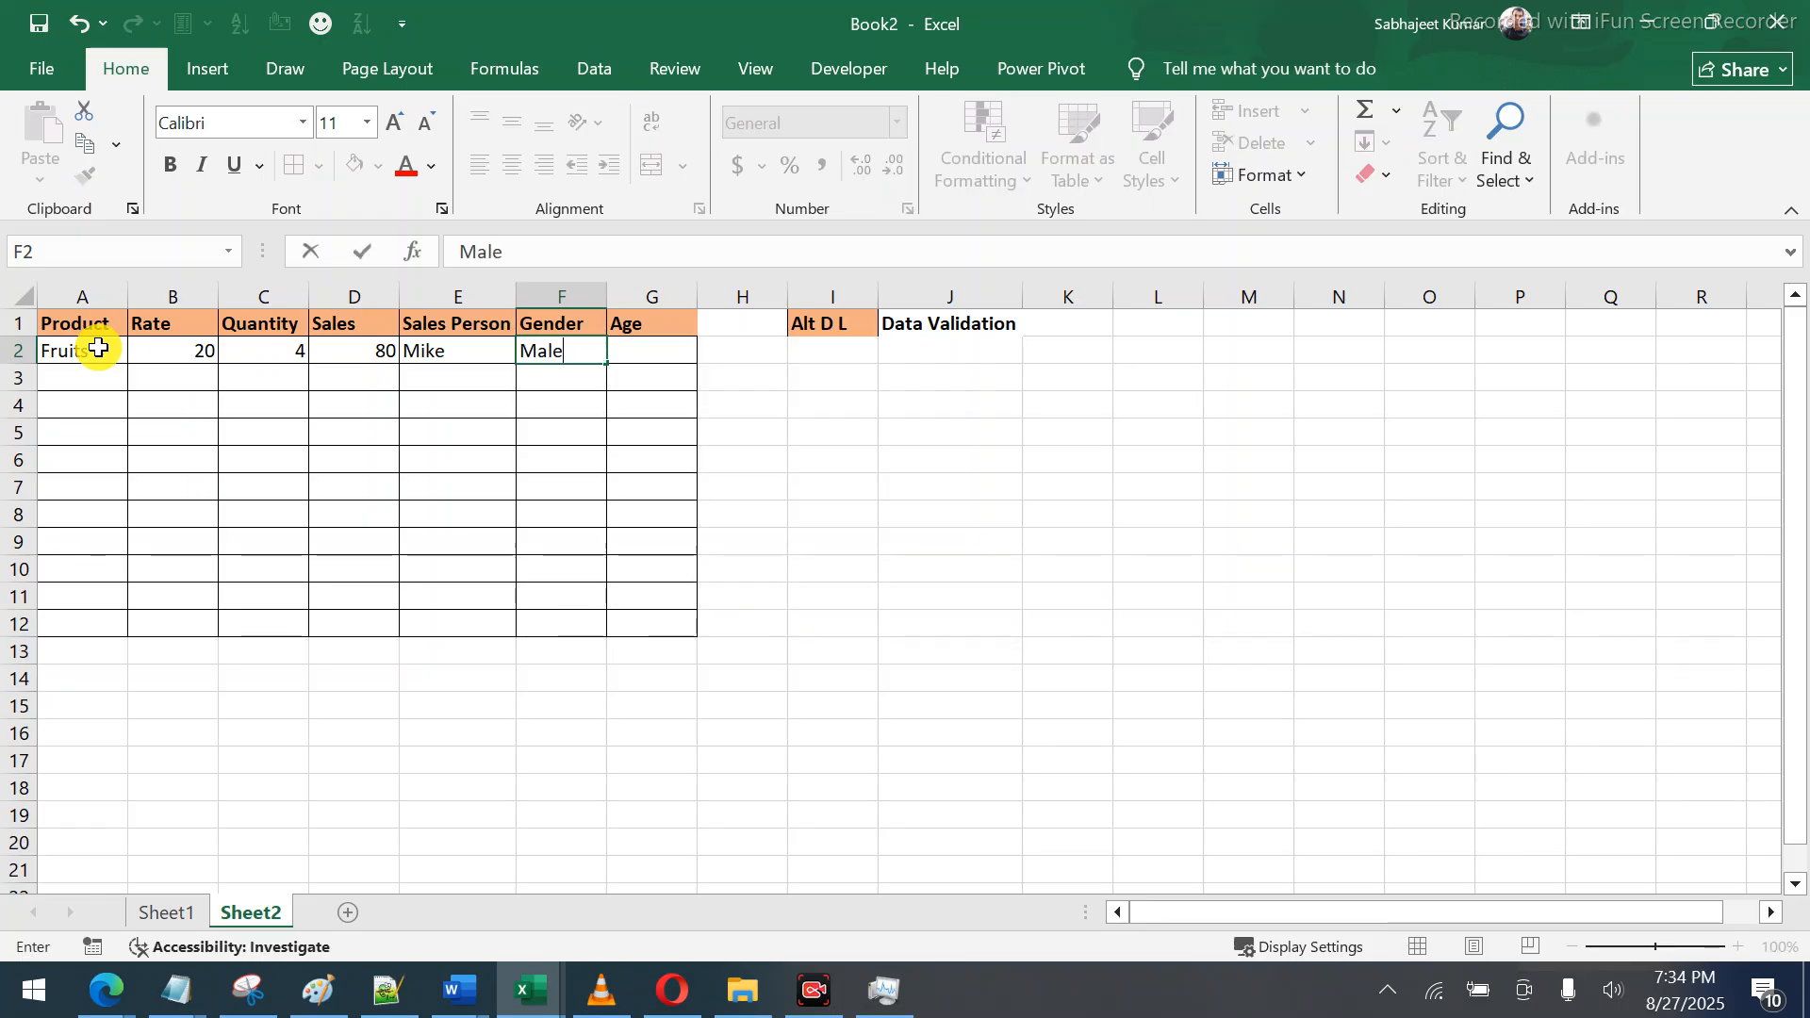
key("Tab")
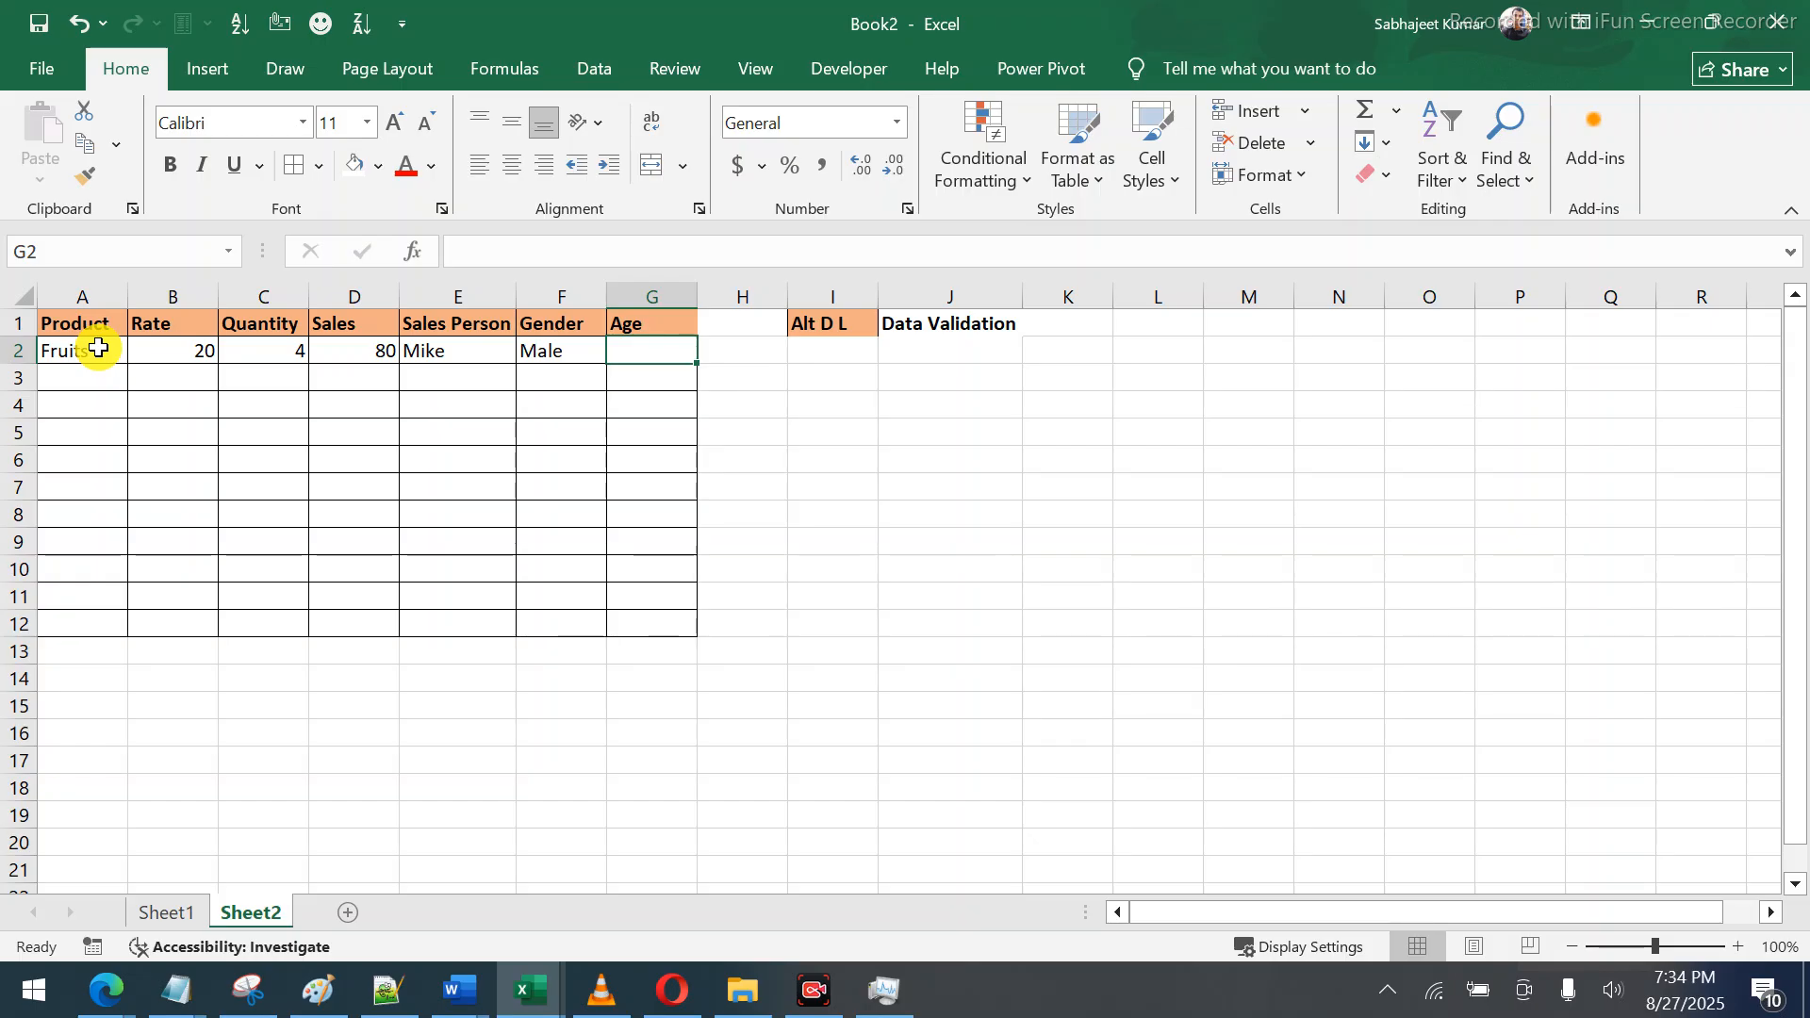
type("25")
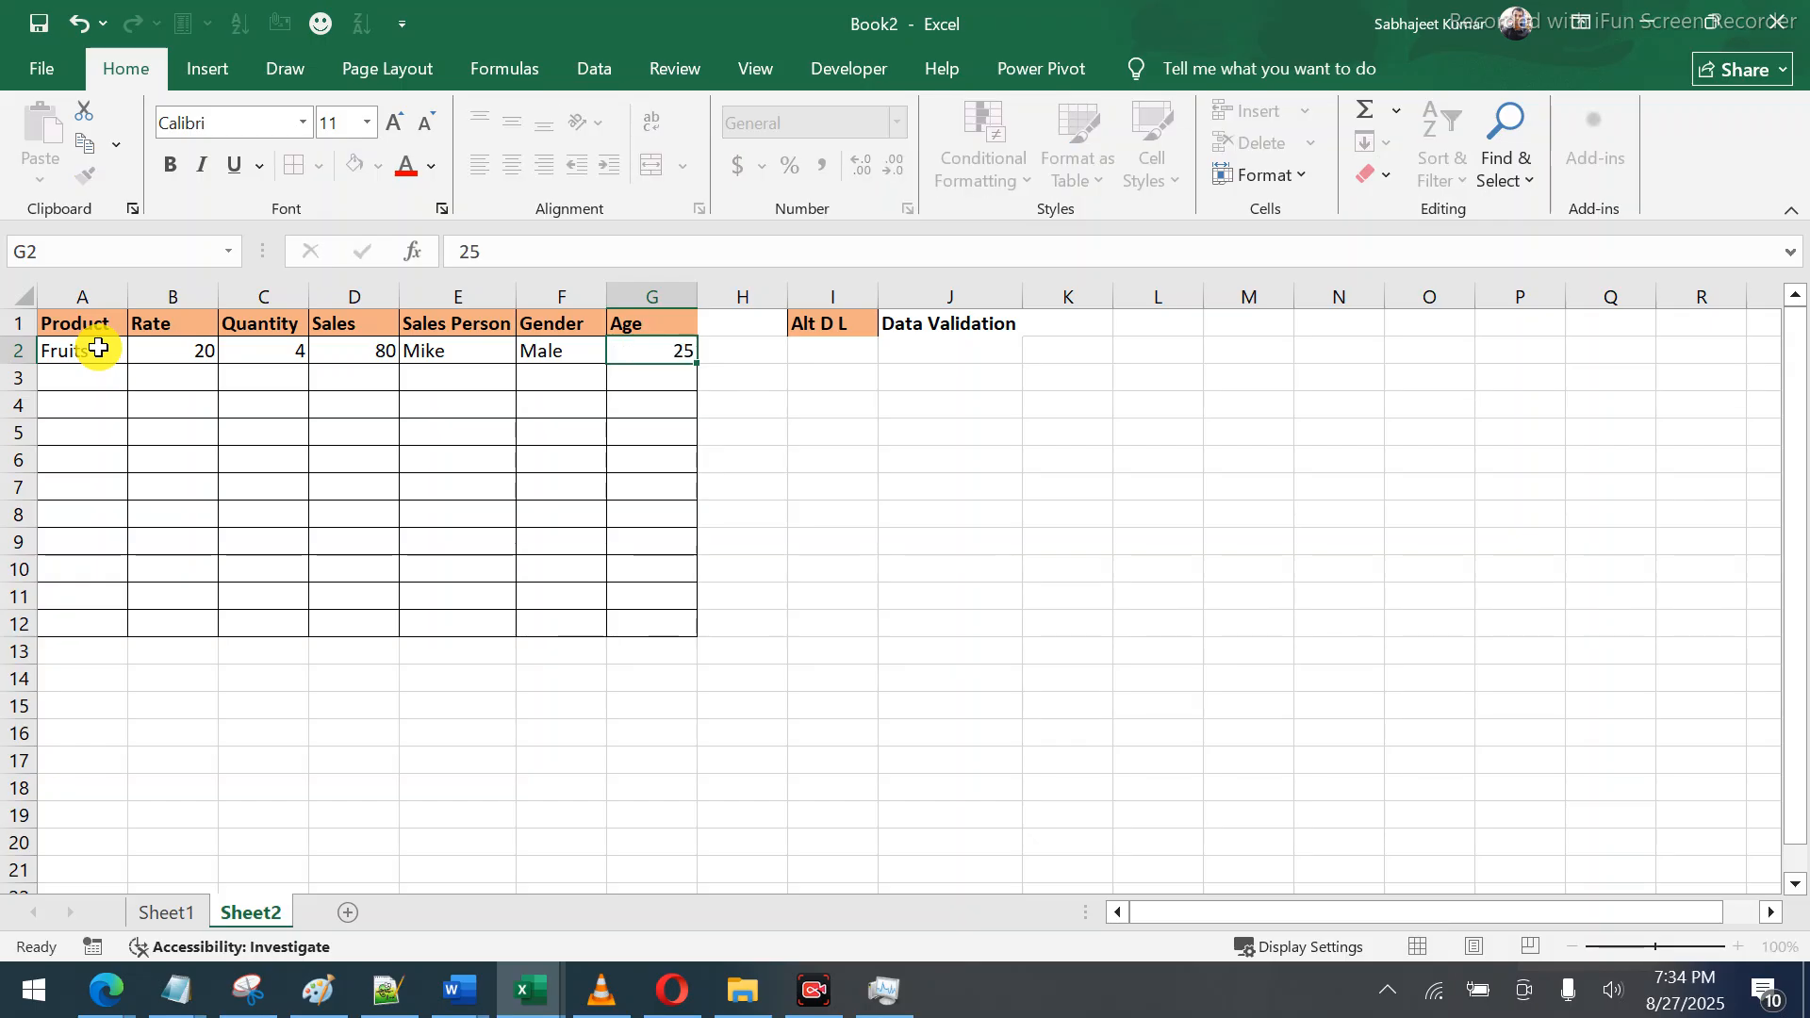
Replace the age in cell G2 with -10
key("Return")
key("Up")
key("Right")
key("Right")
key("Right")
key("Right")
key("Right")
key("Right")
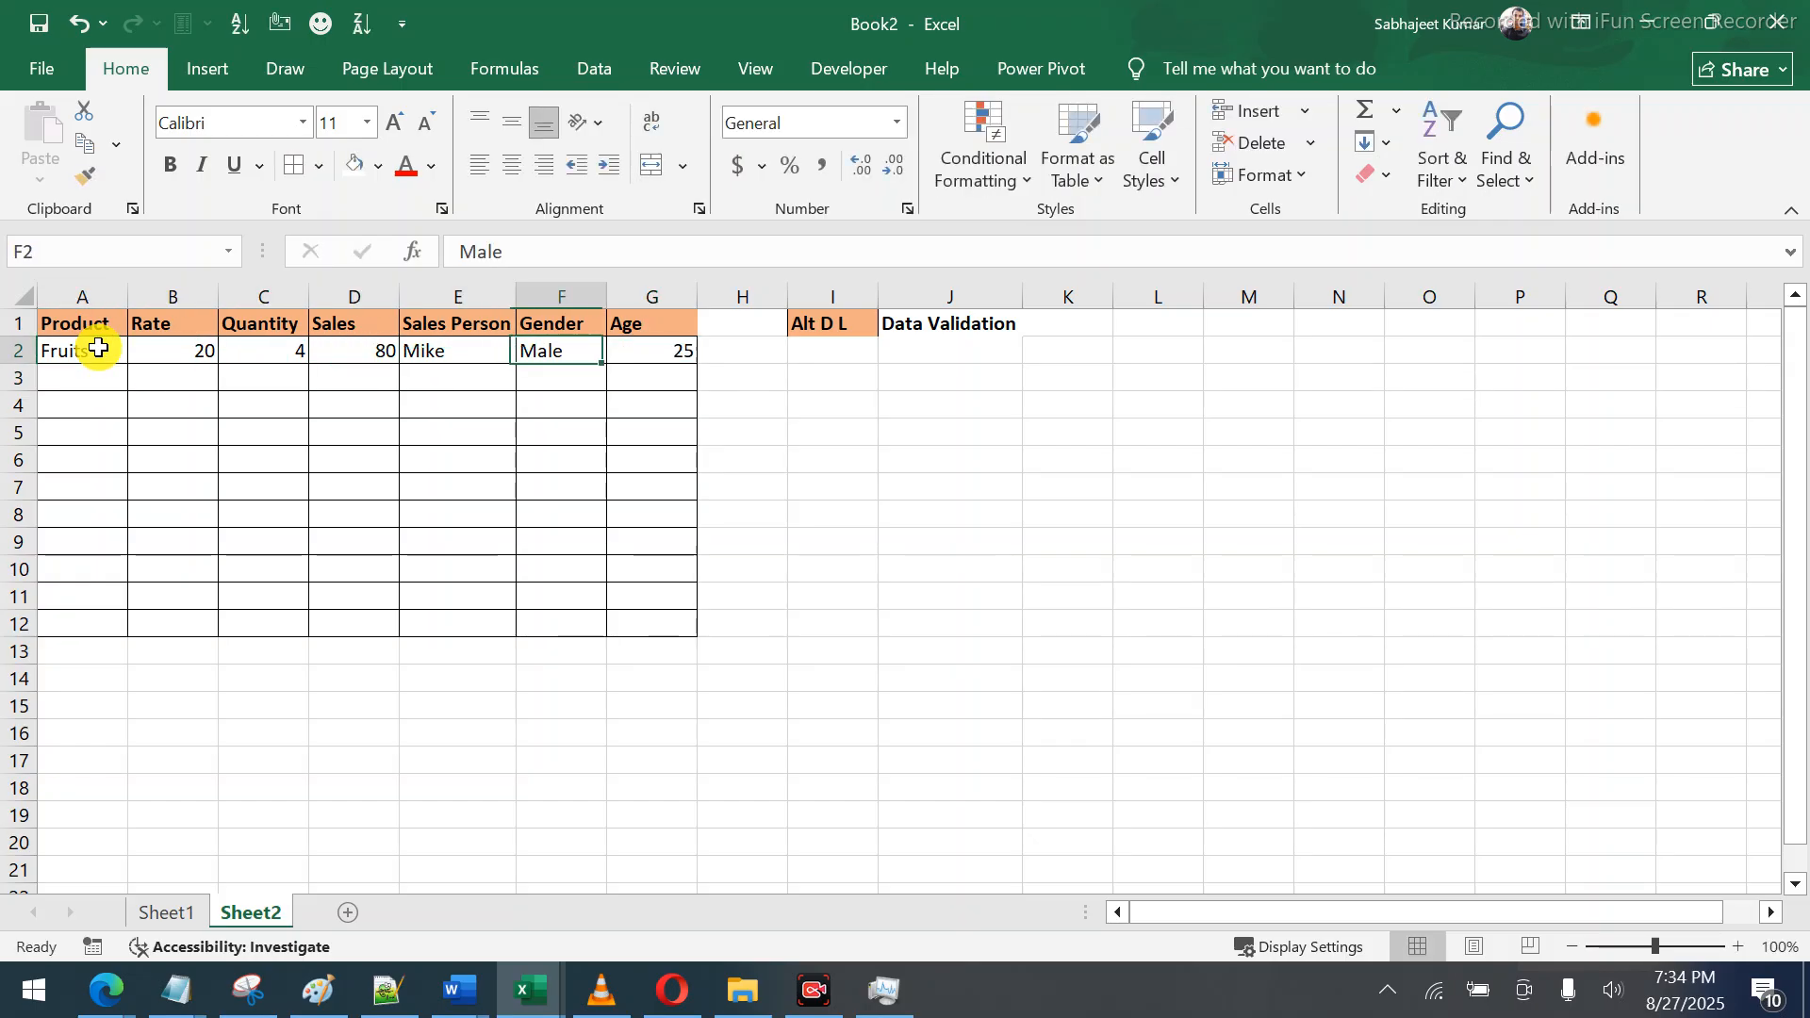
type("-")
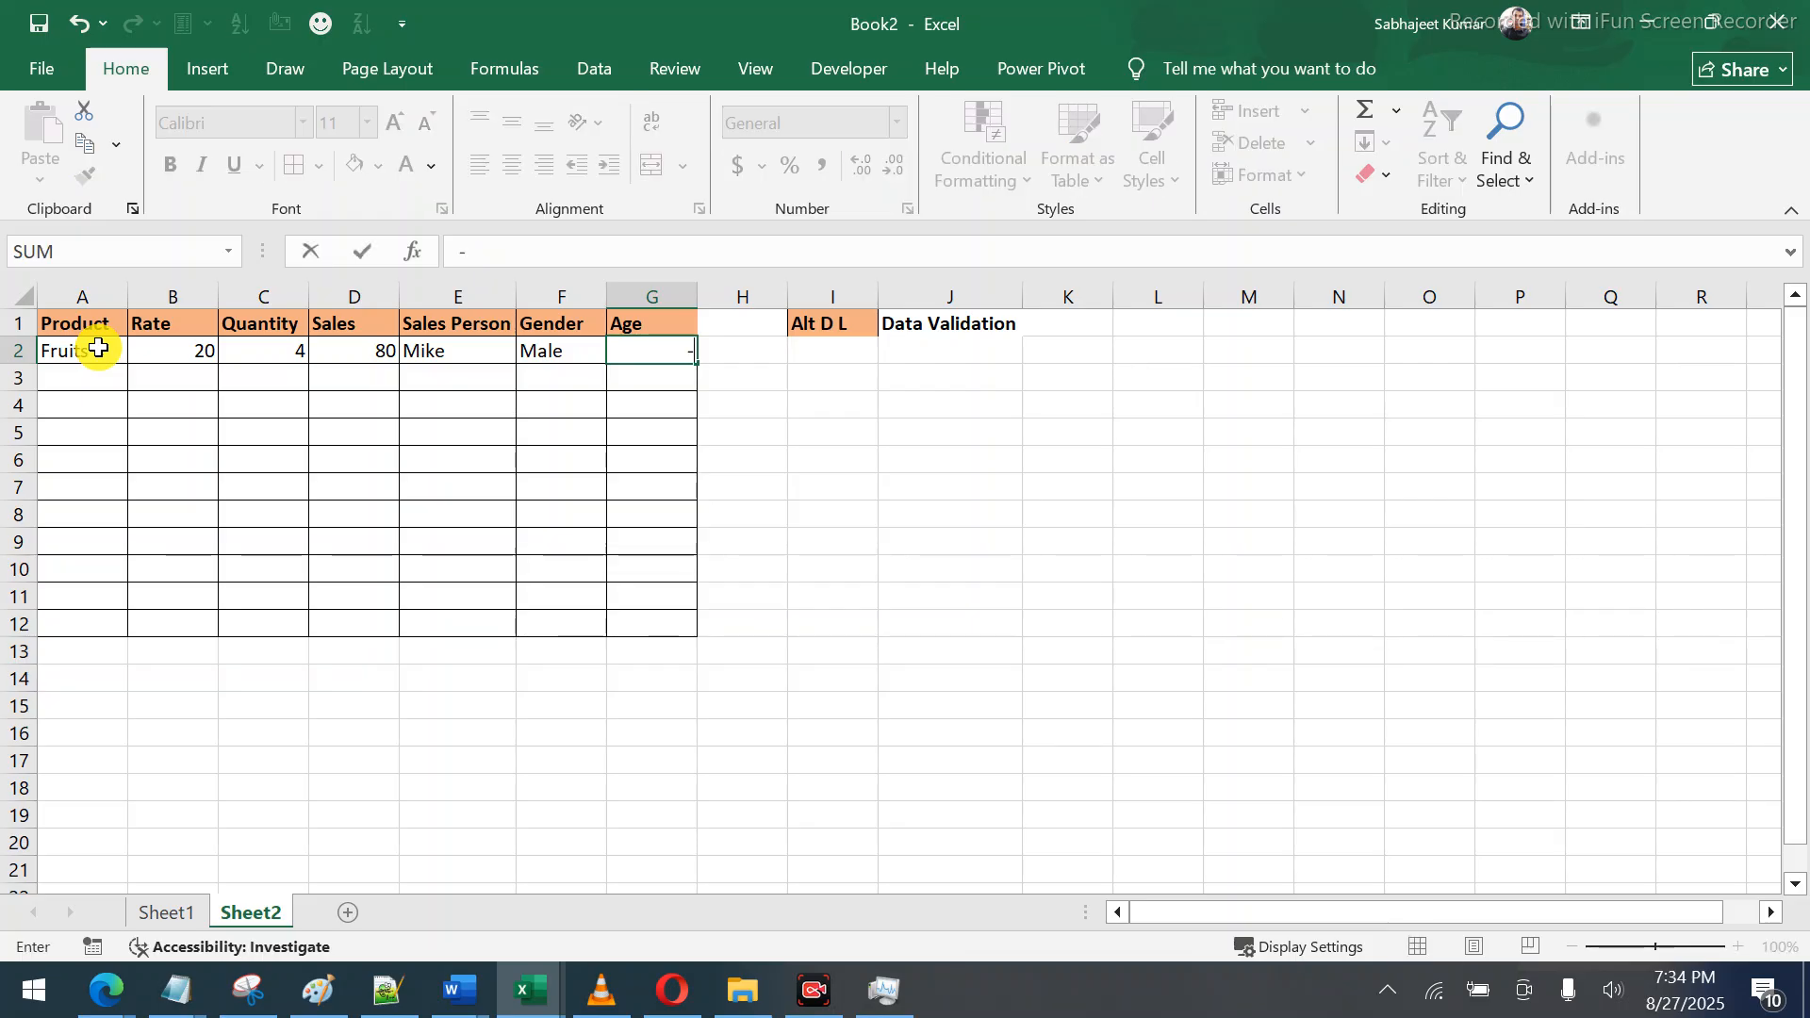
type("10")
key("Return")
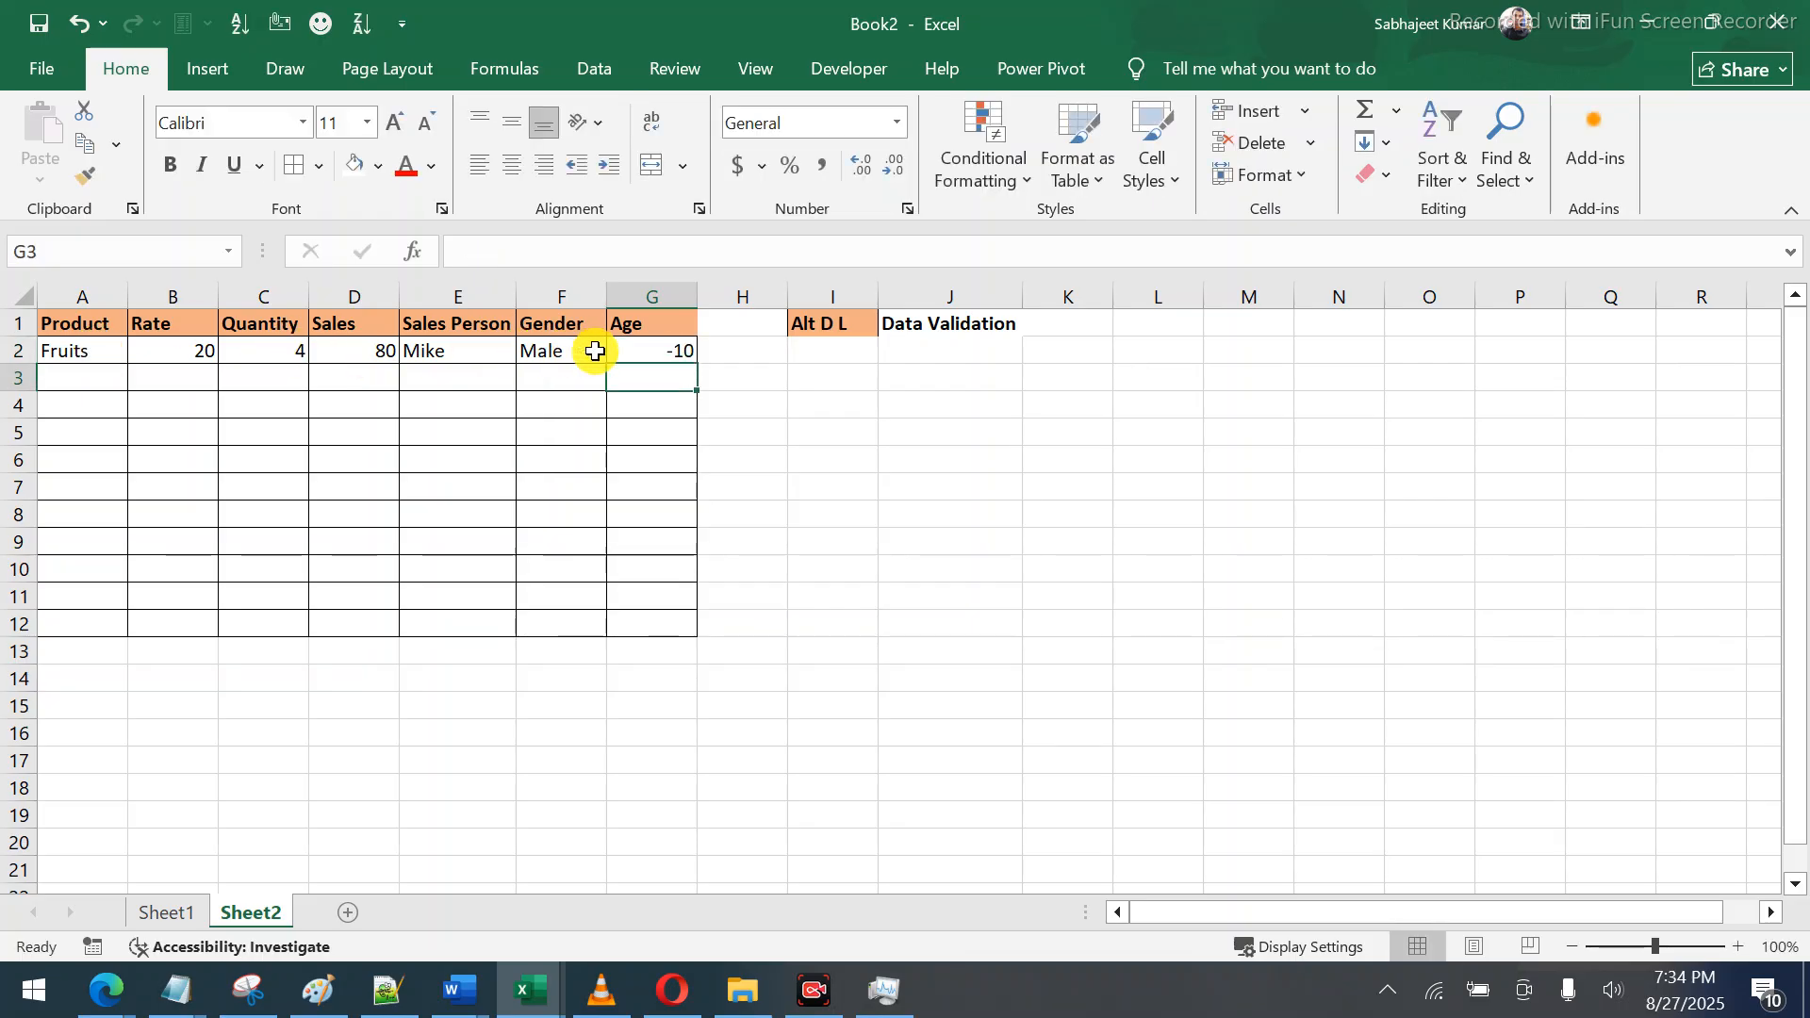
Clear the negative age from cell G2
left_click(637, 347)
mouse_move(648, 369)
left_mouse_down()
mouse_move(654, 511)
mouse_move(659, 352)
left_mouse_up()
key("Delete")
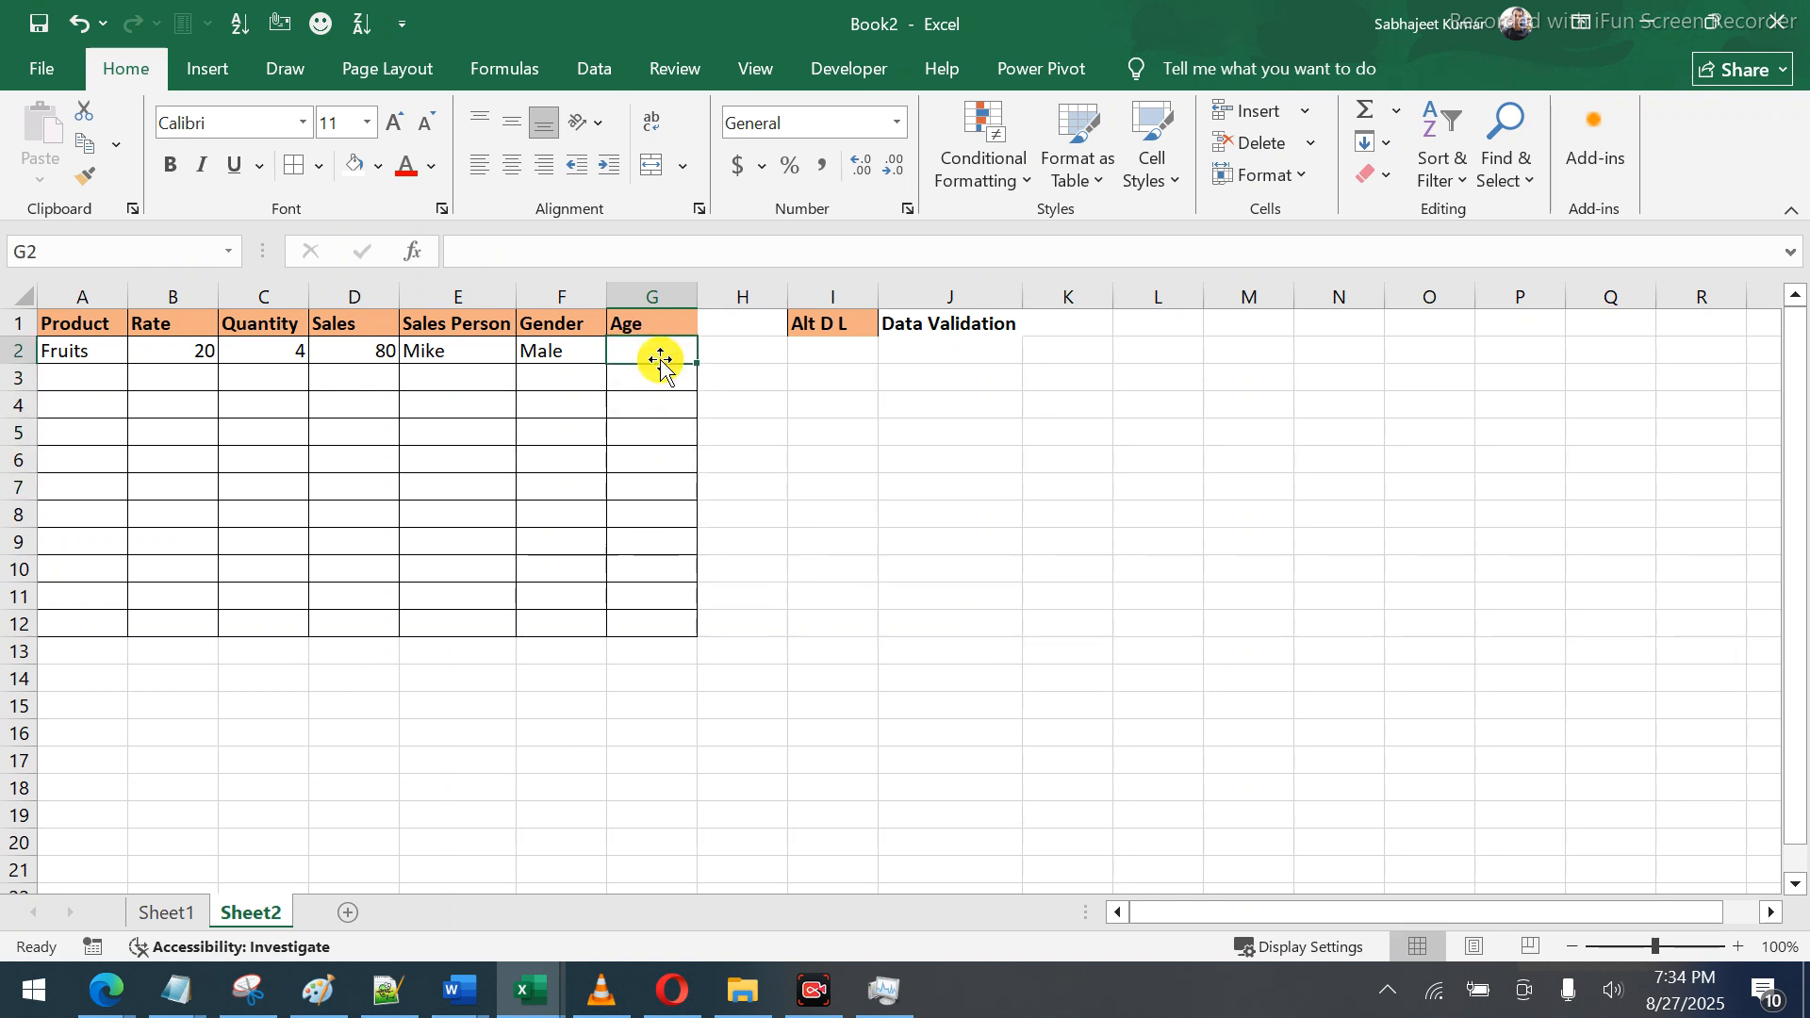
Start a data validation rule on the Age cells G2:G12 that allows whole numbers with the "between" condition
left_click_drag(650, 347, 660, 637)
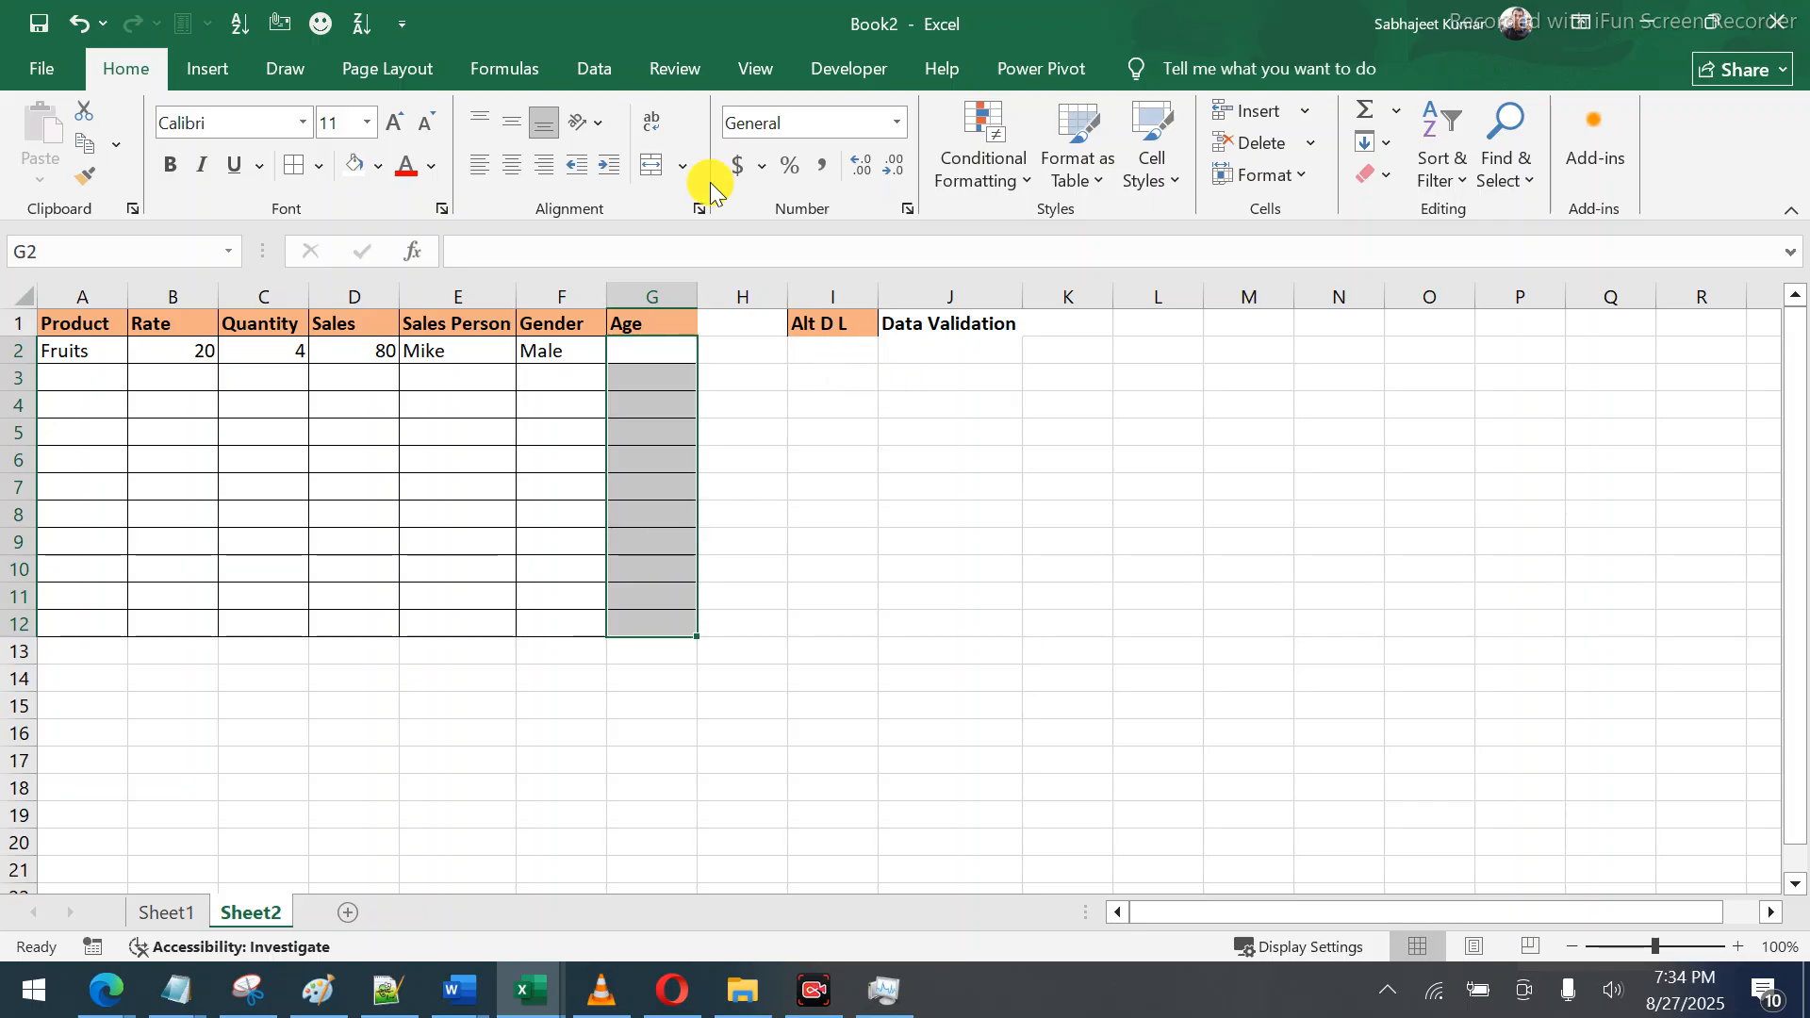
left_click(596, 73)
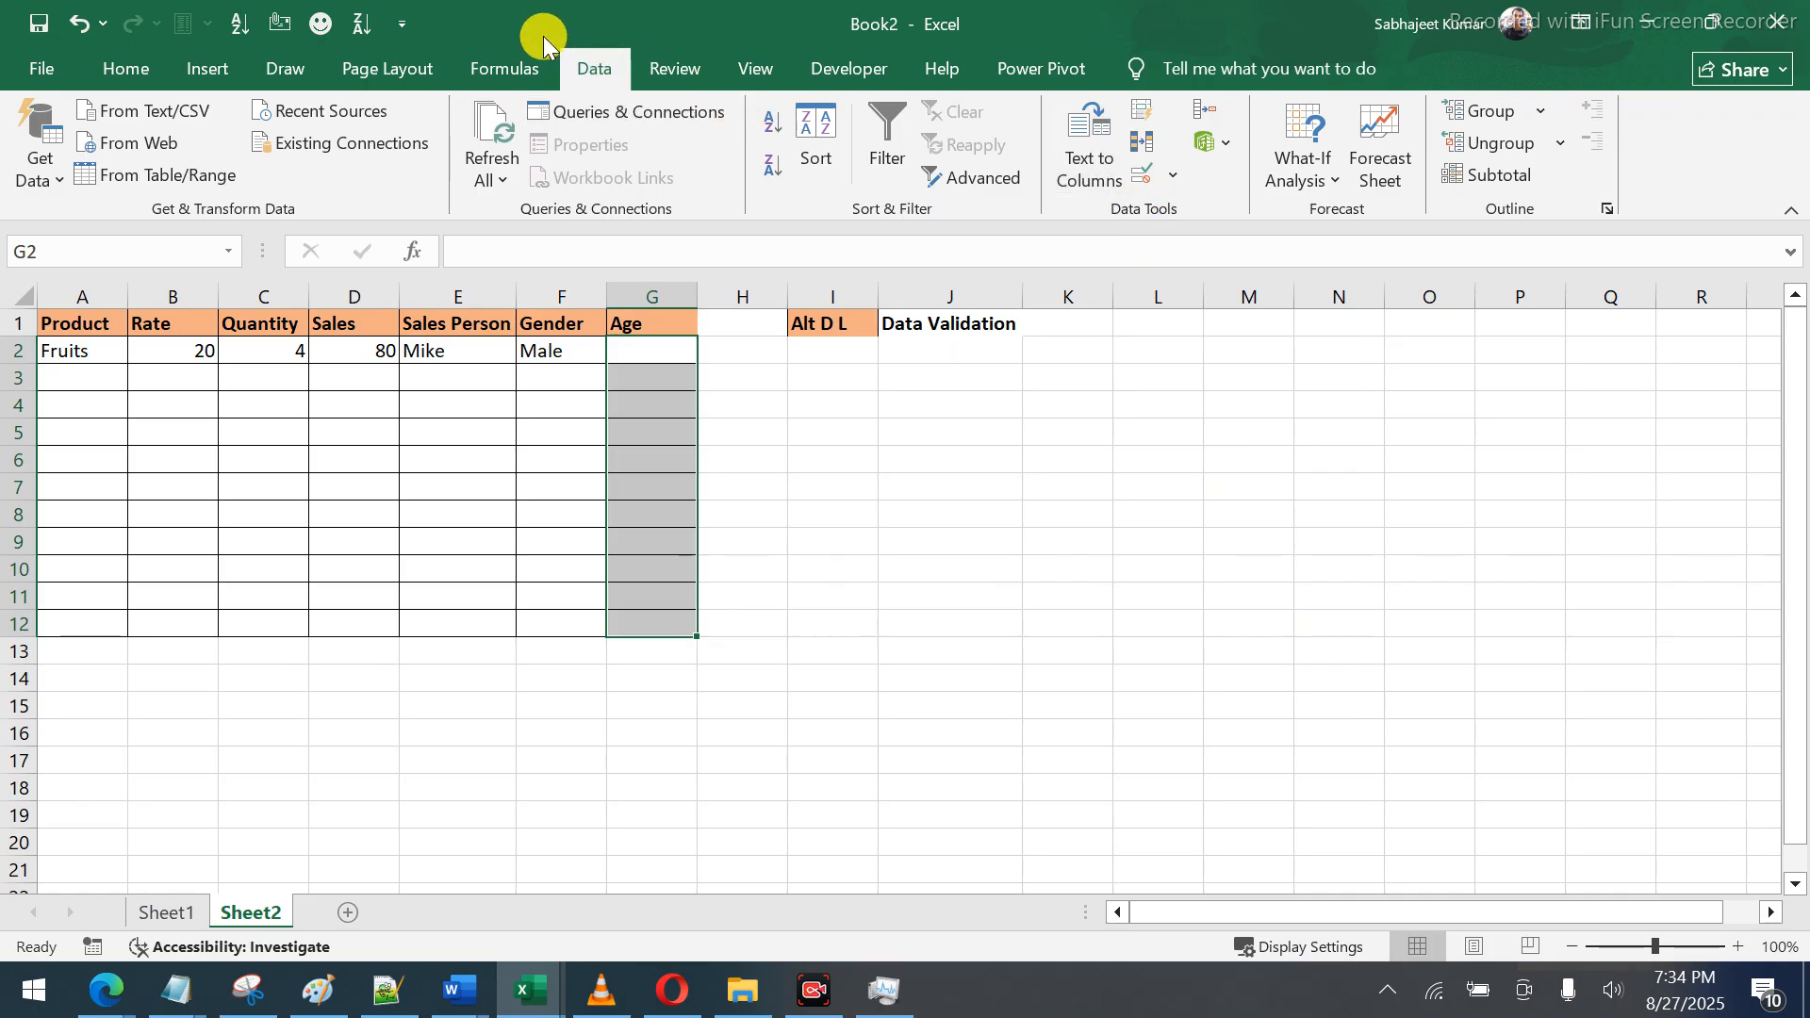
left_click(1146, 179)
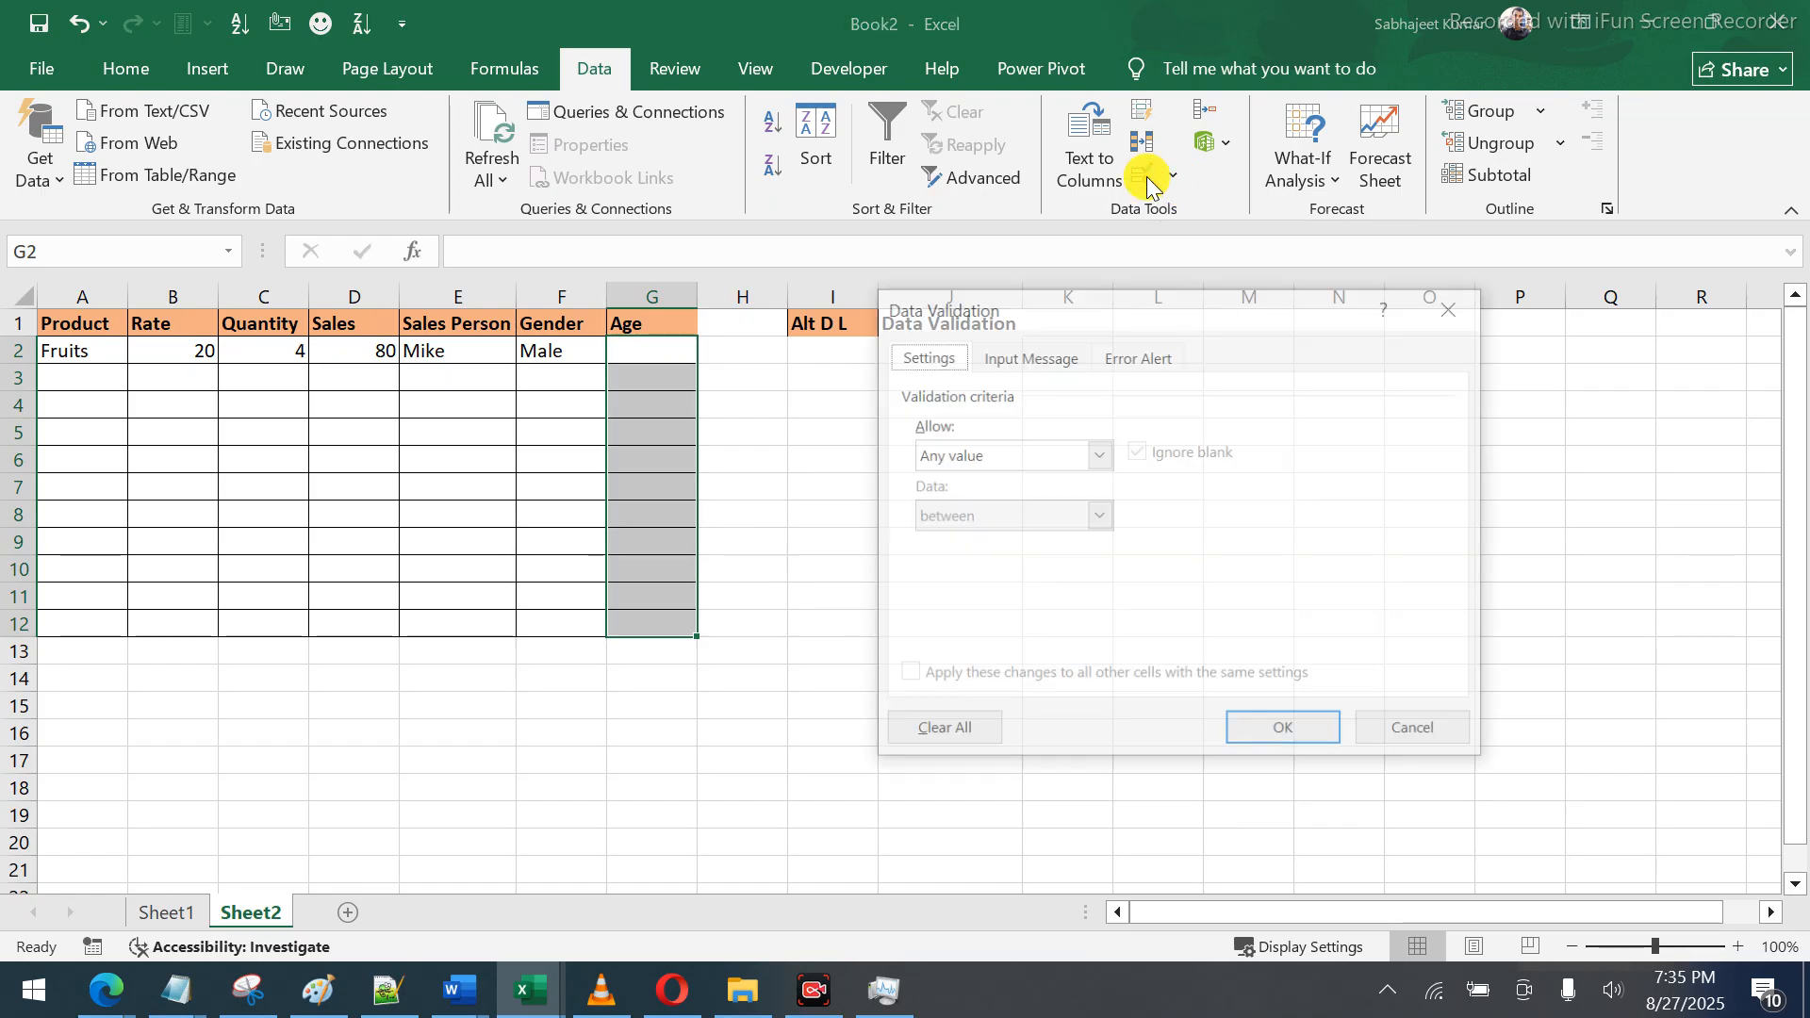
left_click_drag(1073, 311, 1237, 283)
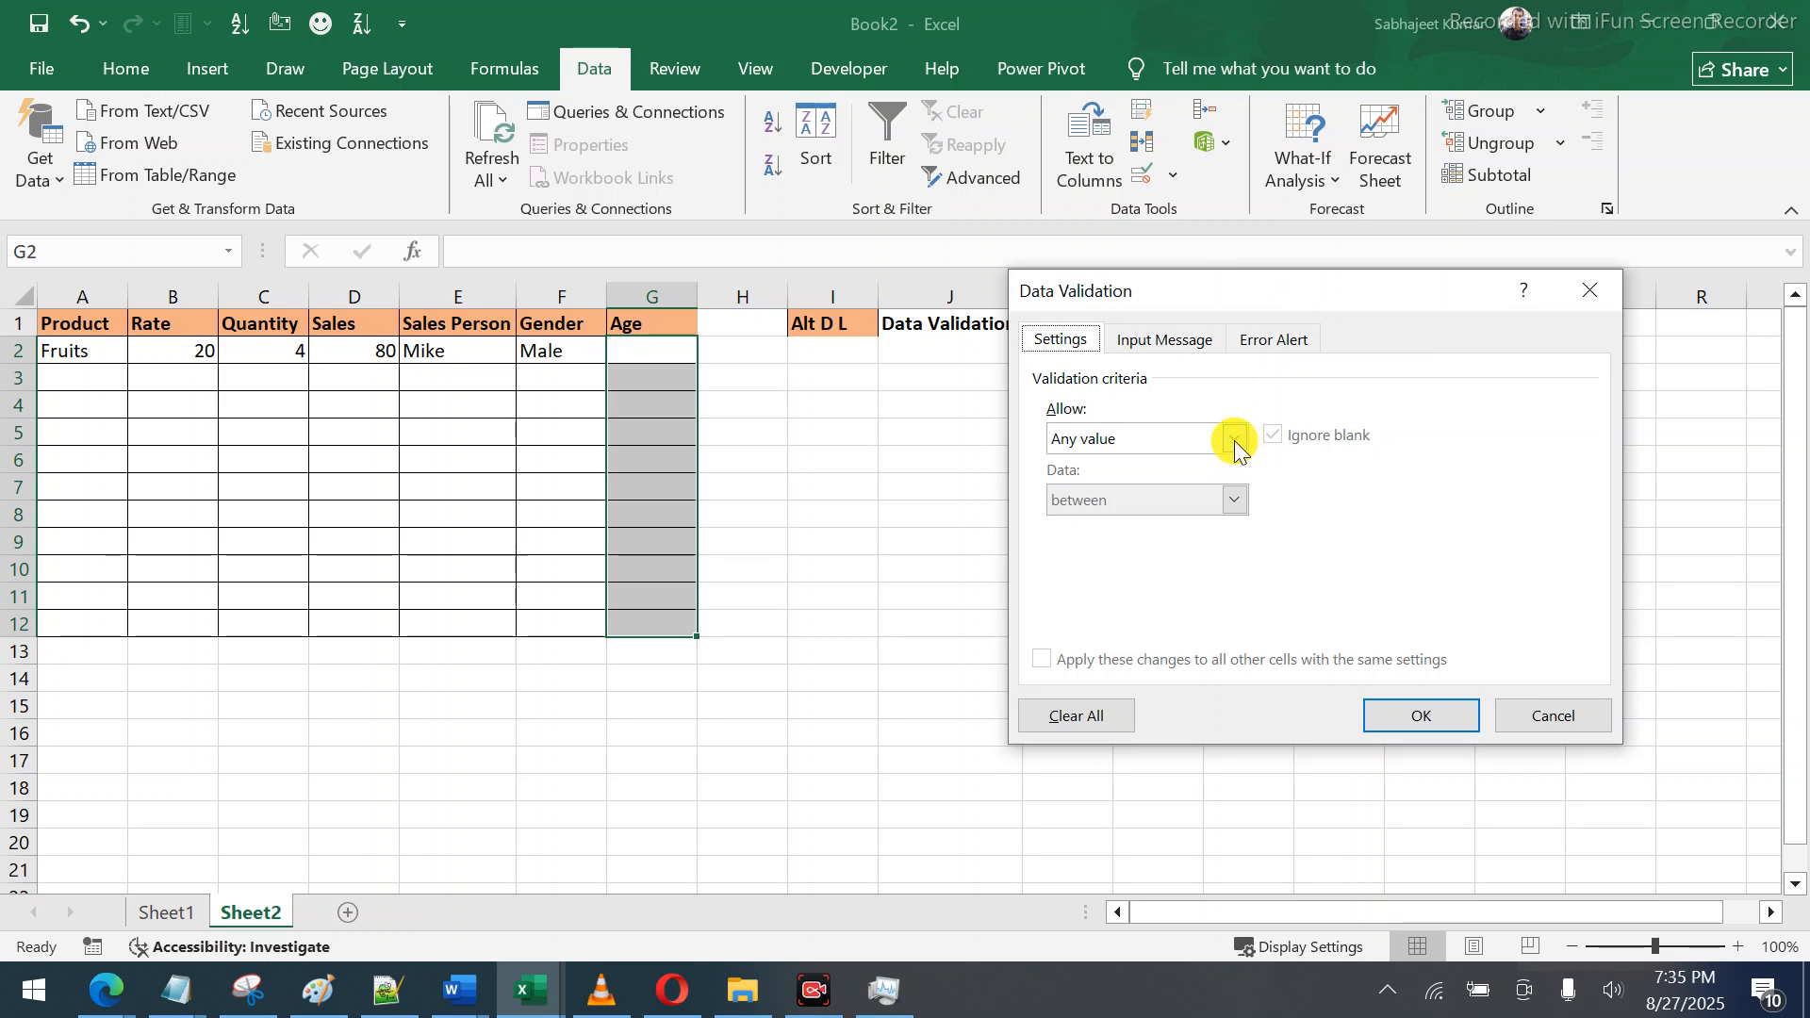
left_click(1235, 443)
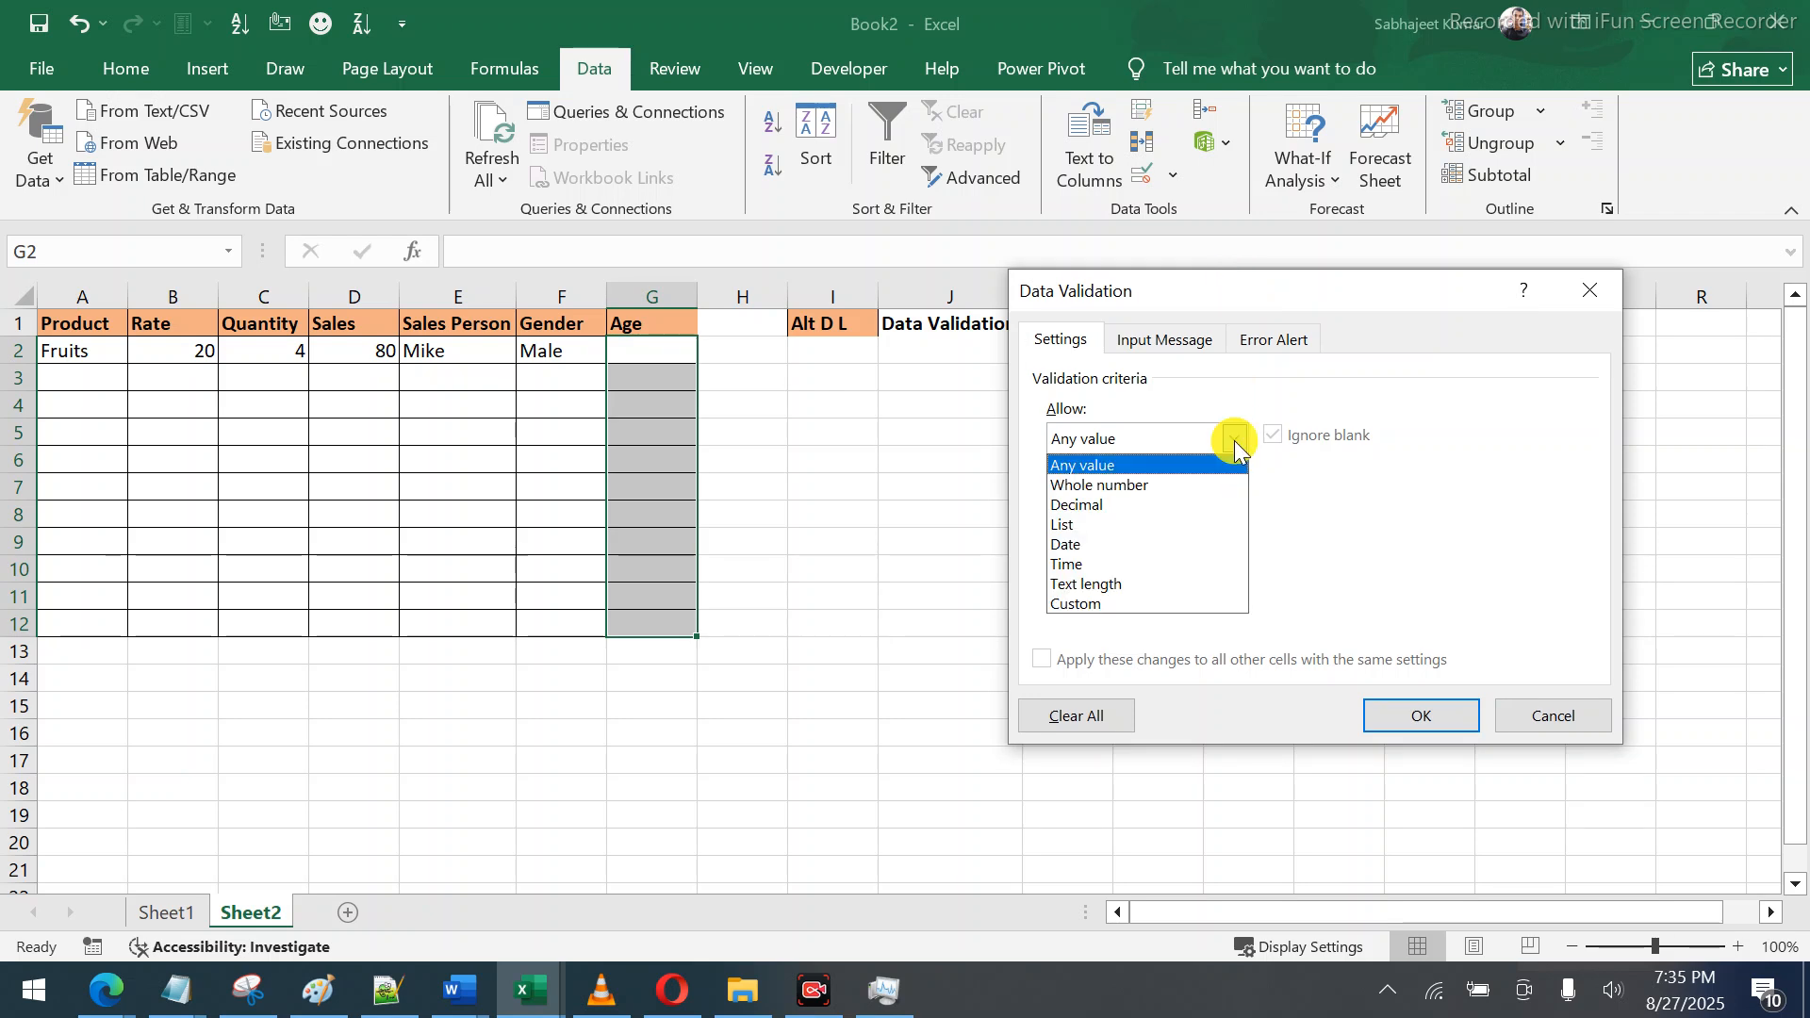
left_click(1162, 485)
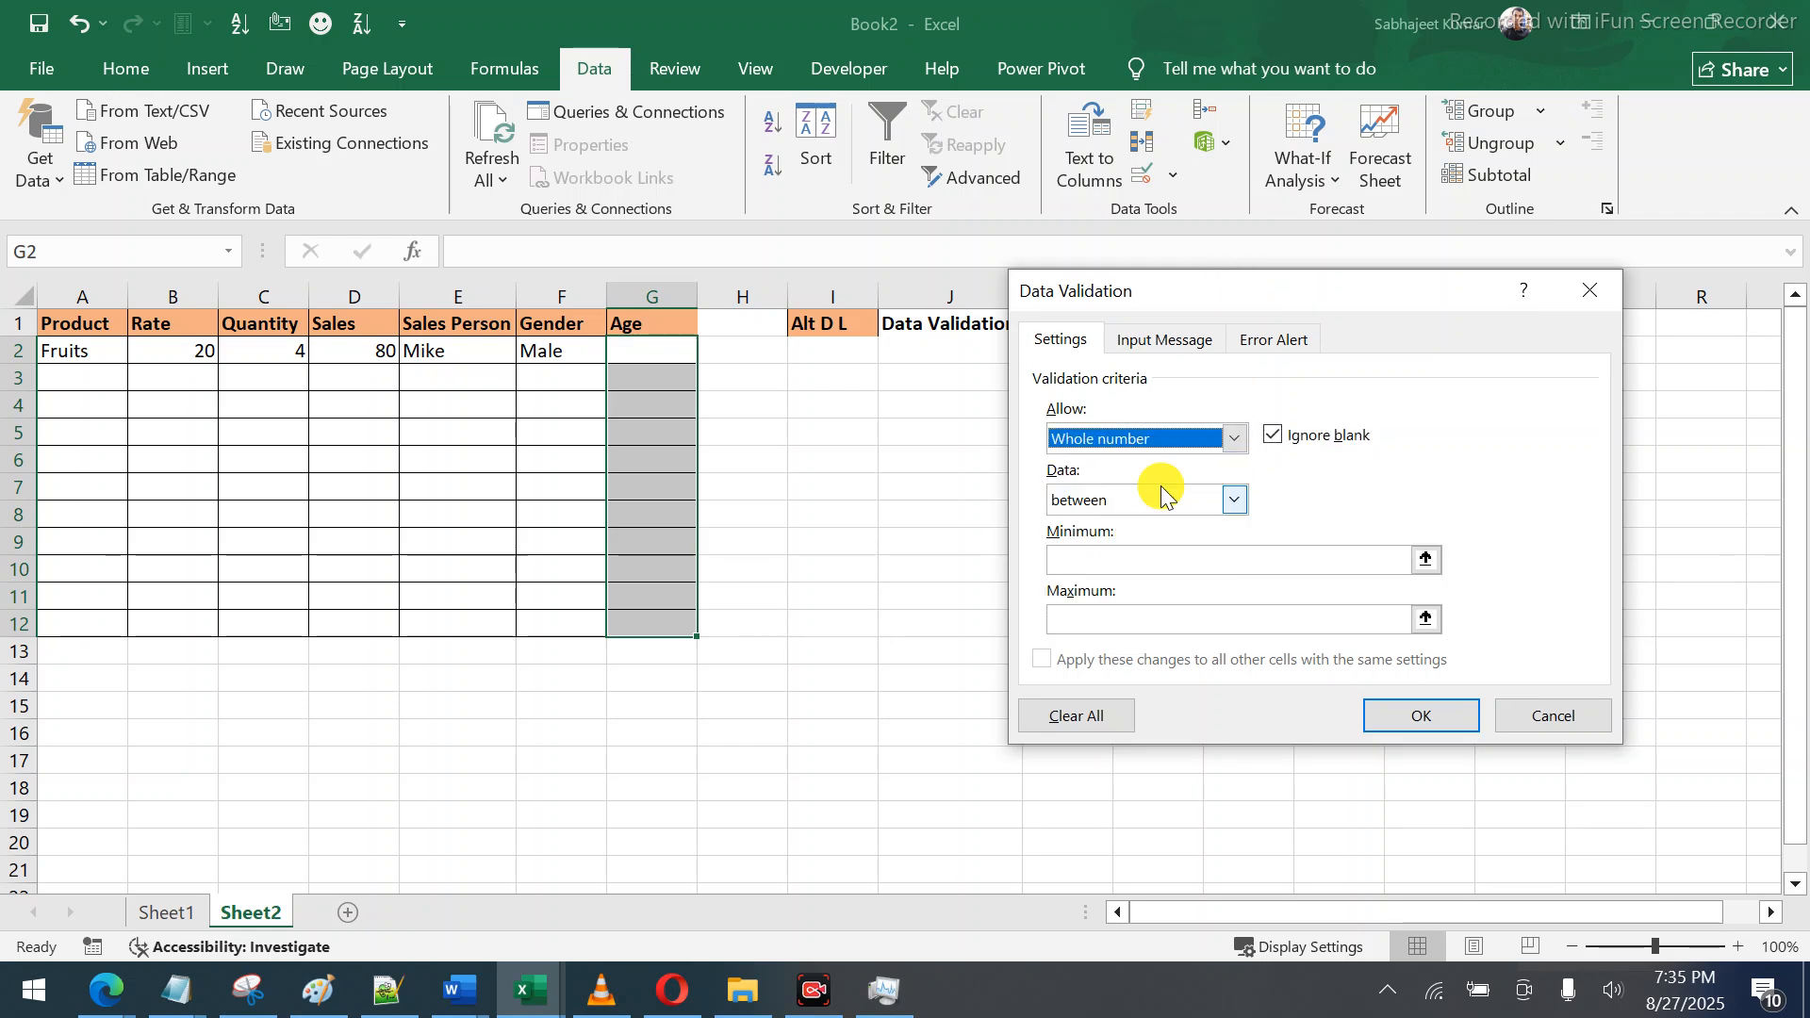
left_click(1233, 445)
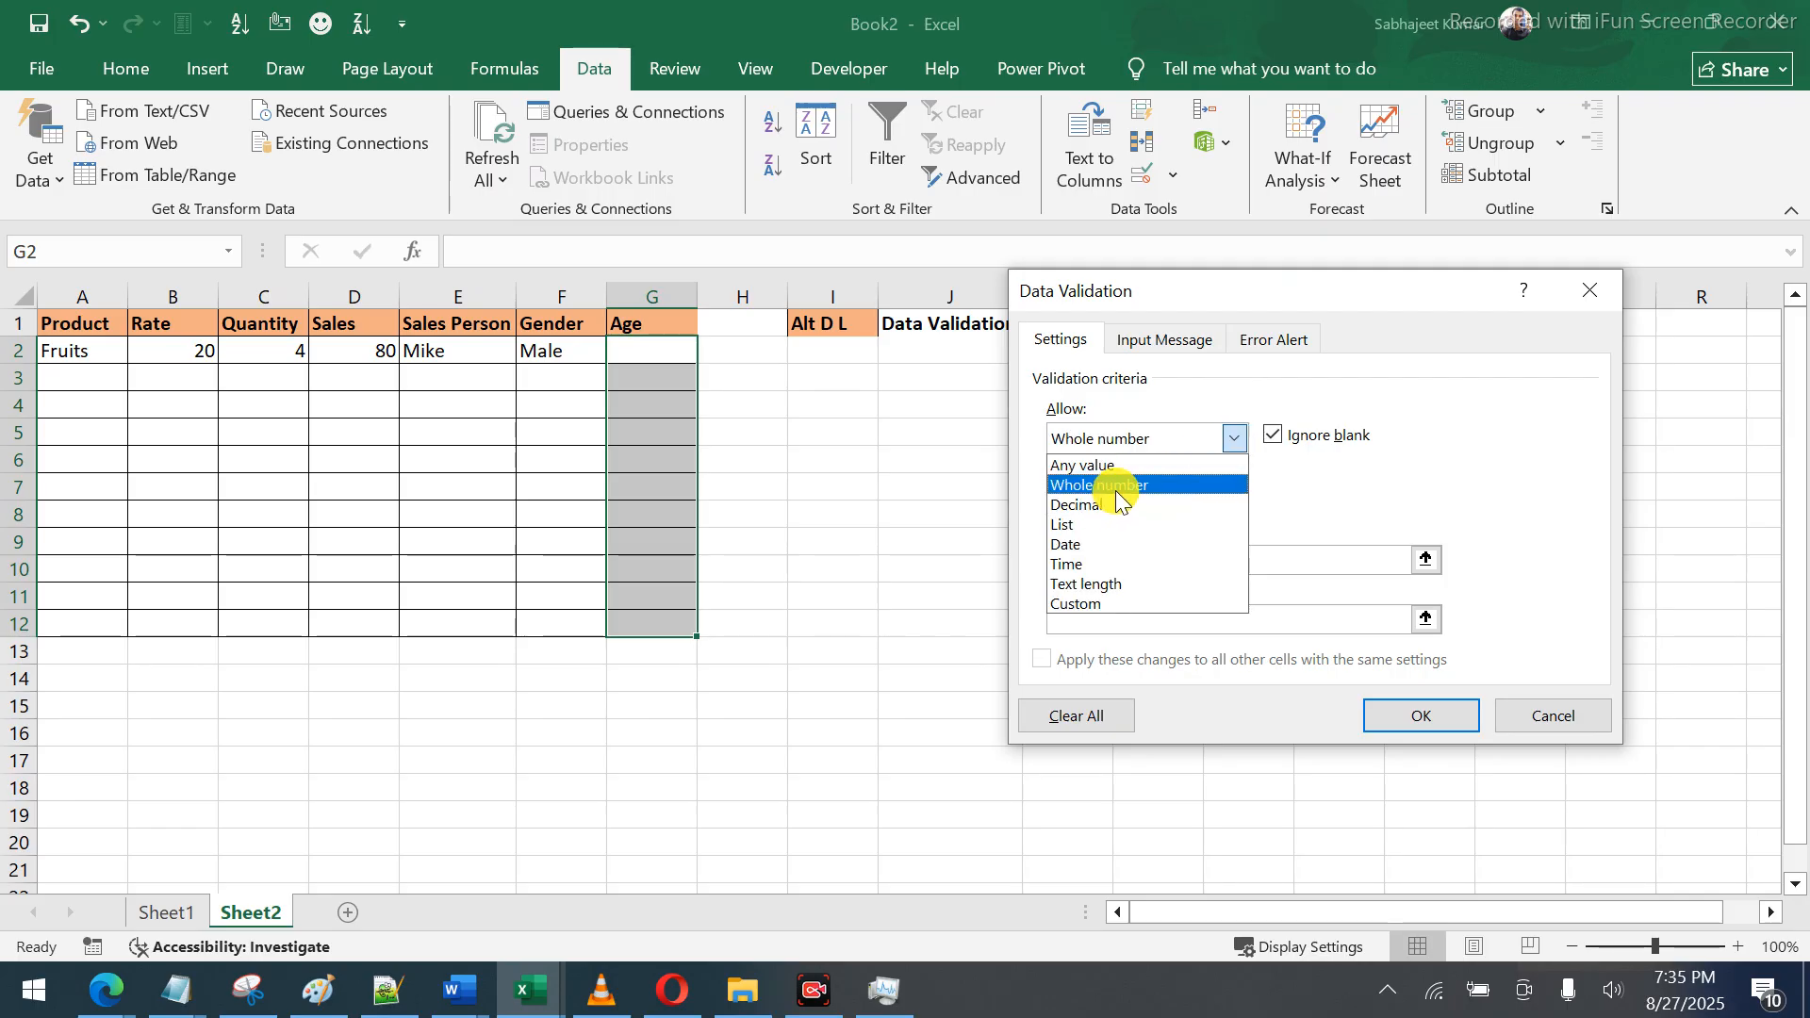
left_click(1117, 489)
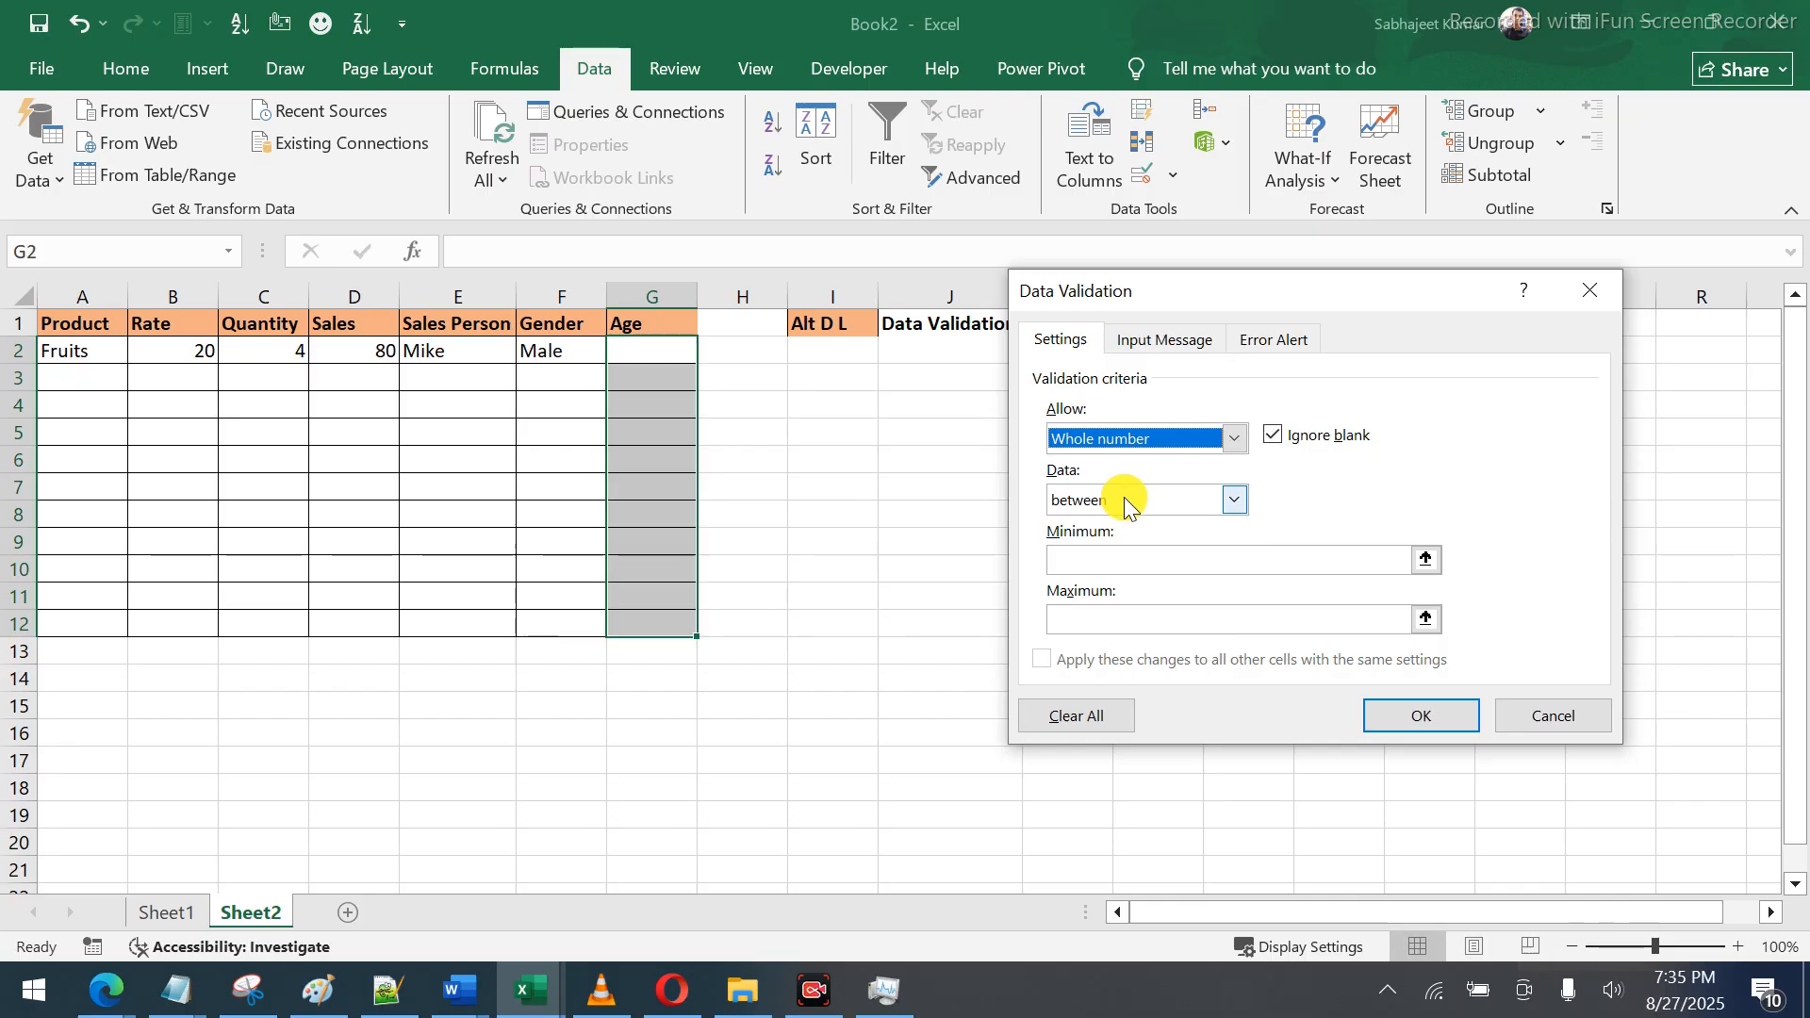
left_click(1124, 496)
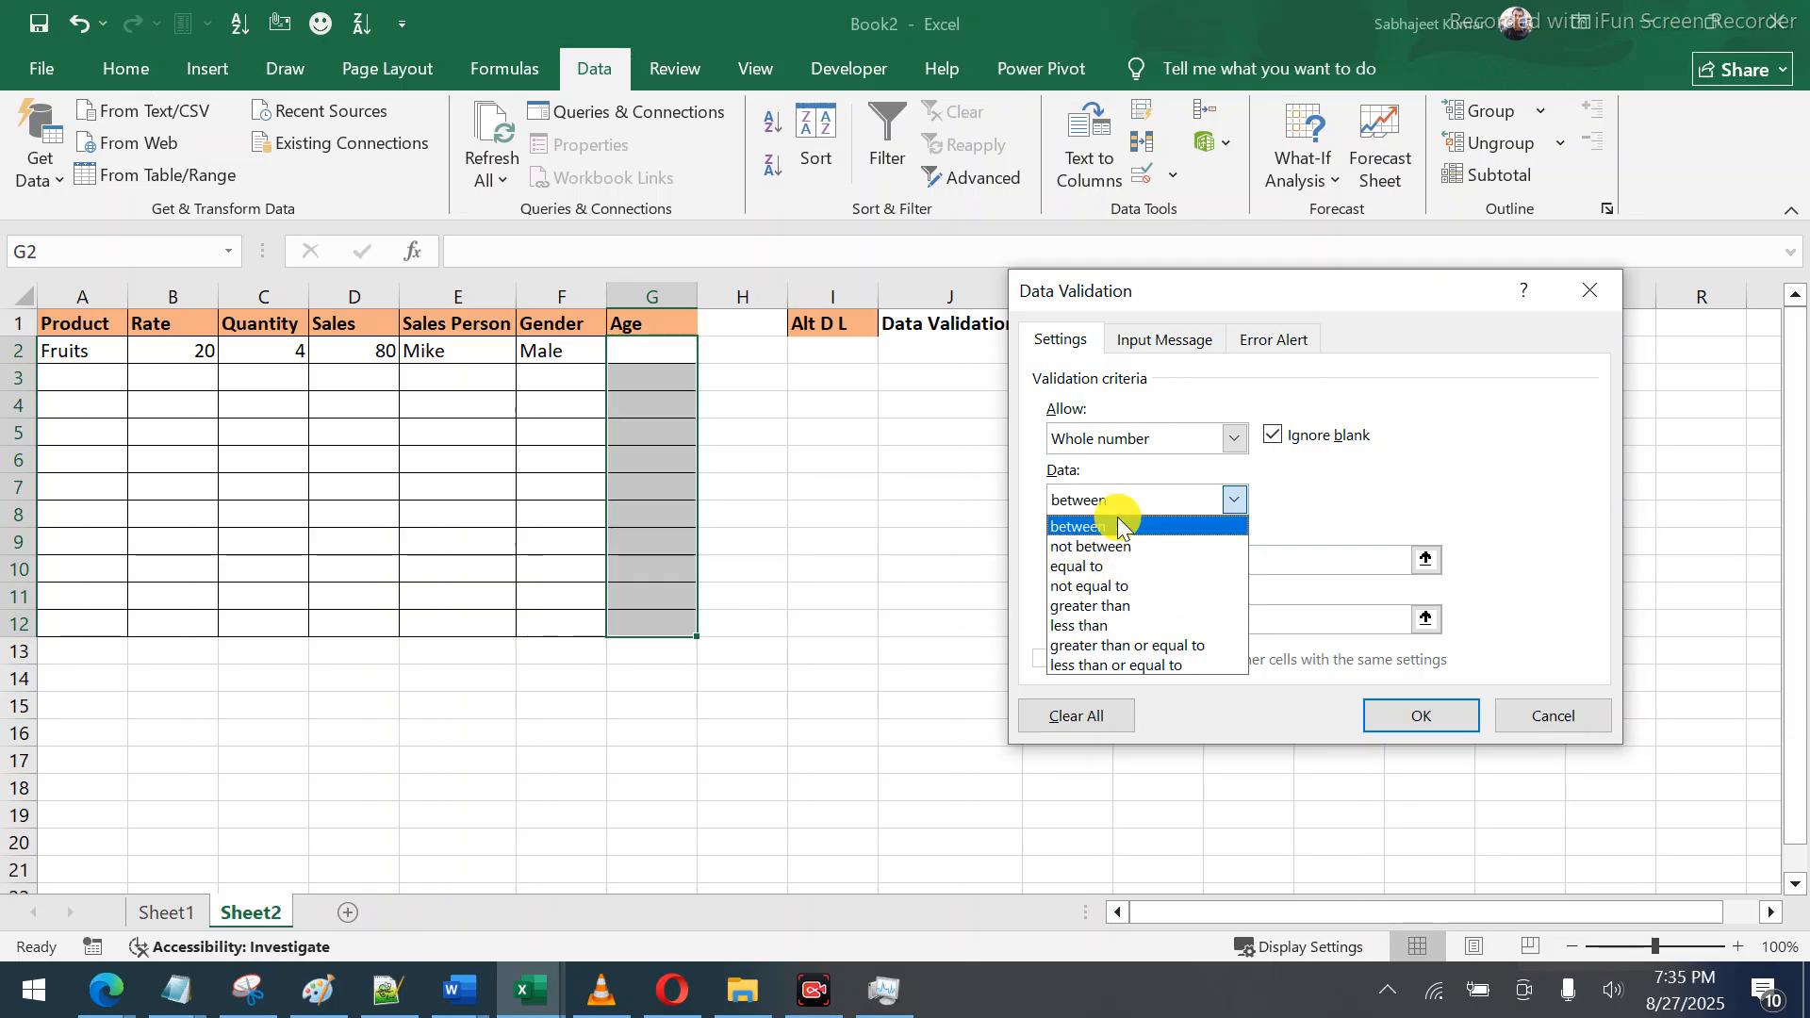
left_click(1334, 481)
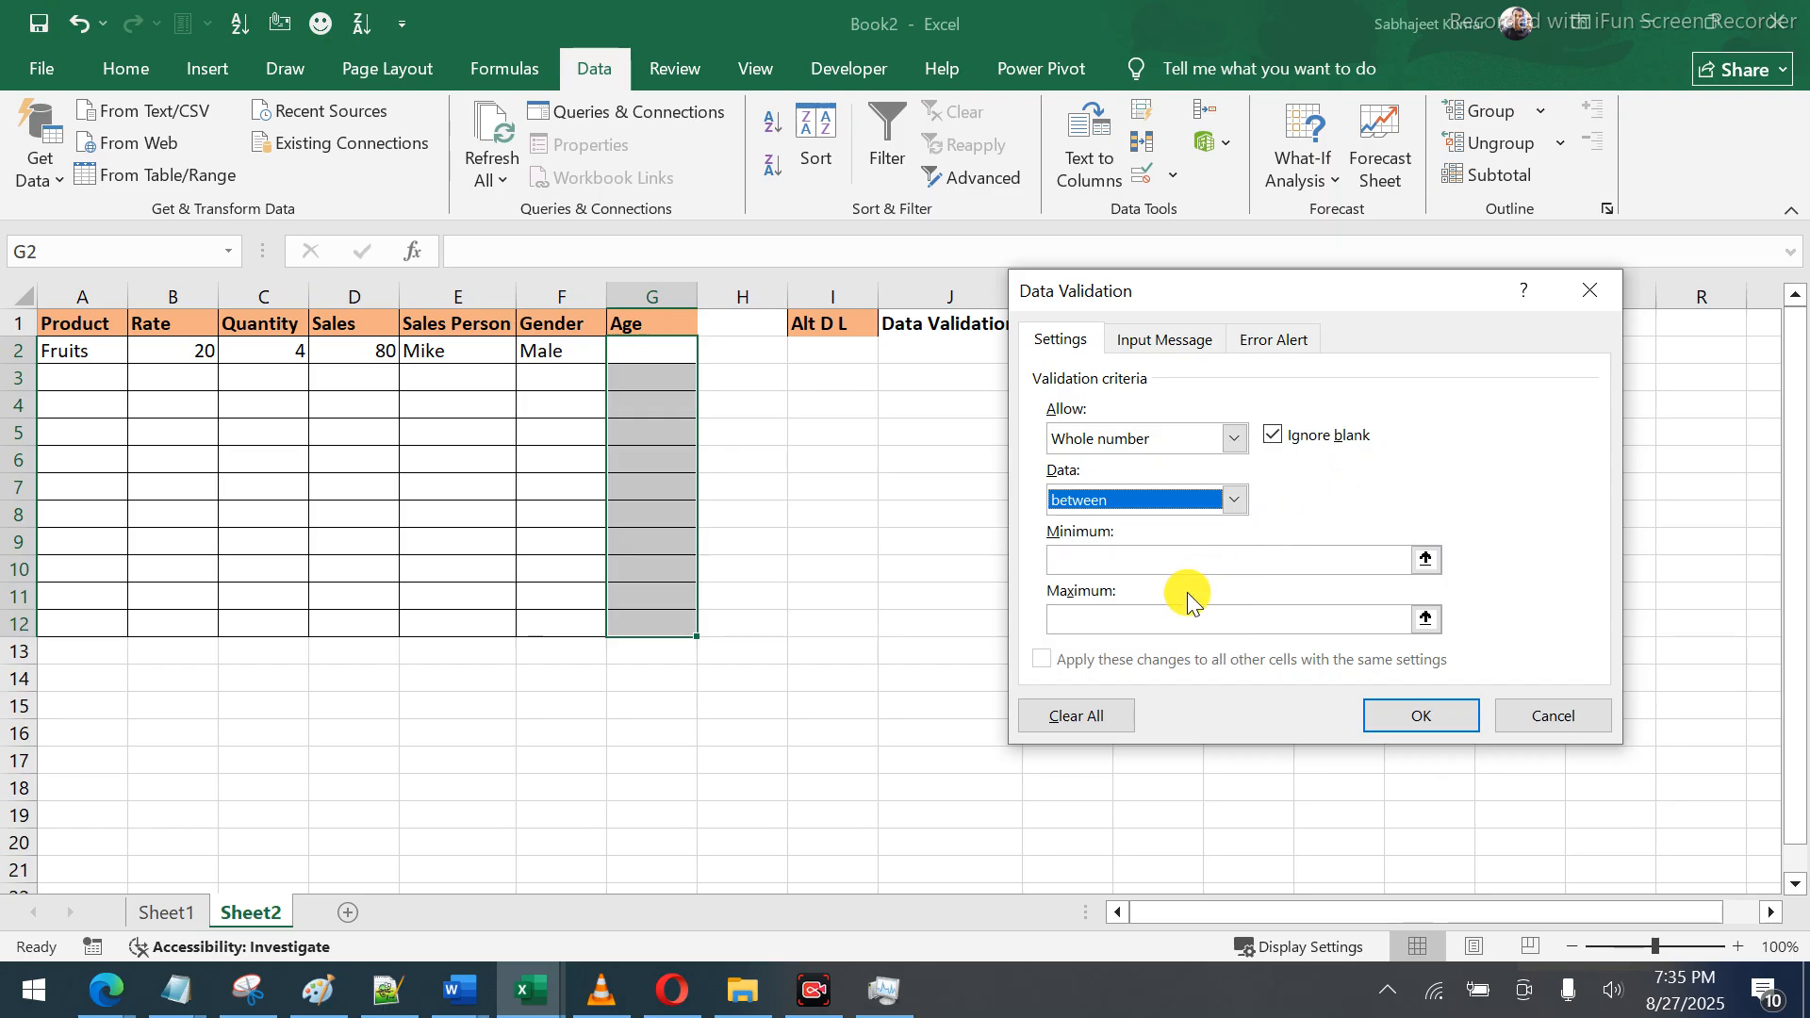
Set the age rule's minimum to 18 and maximum to 60, and apply it
left_click(1178, 560)
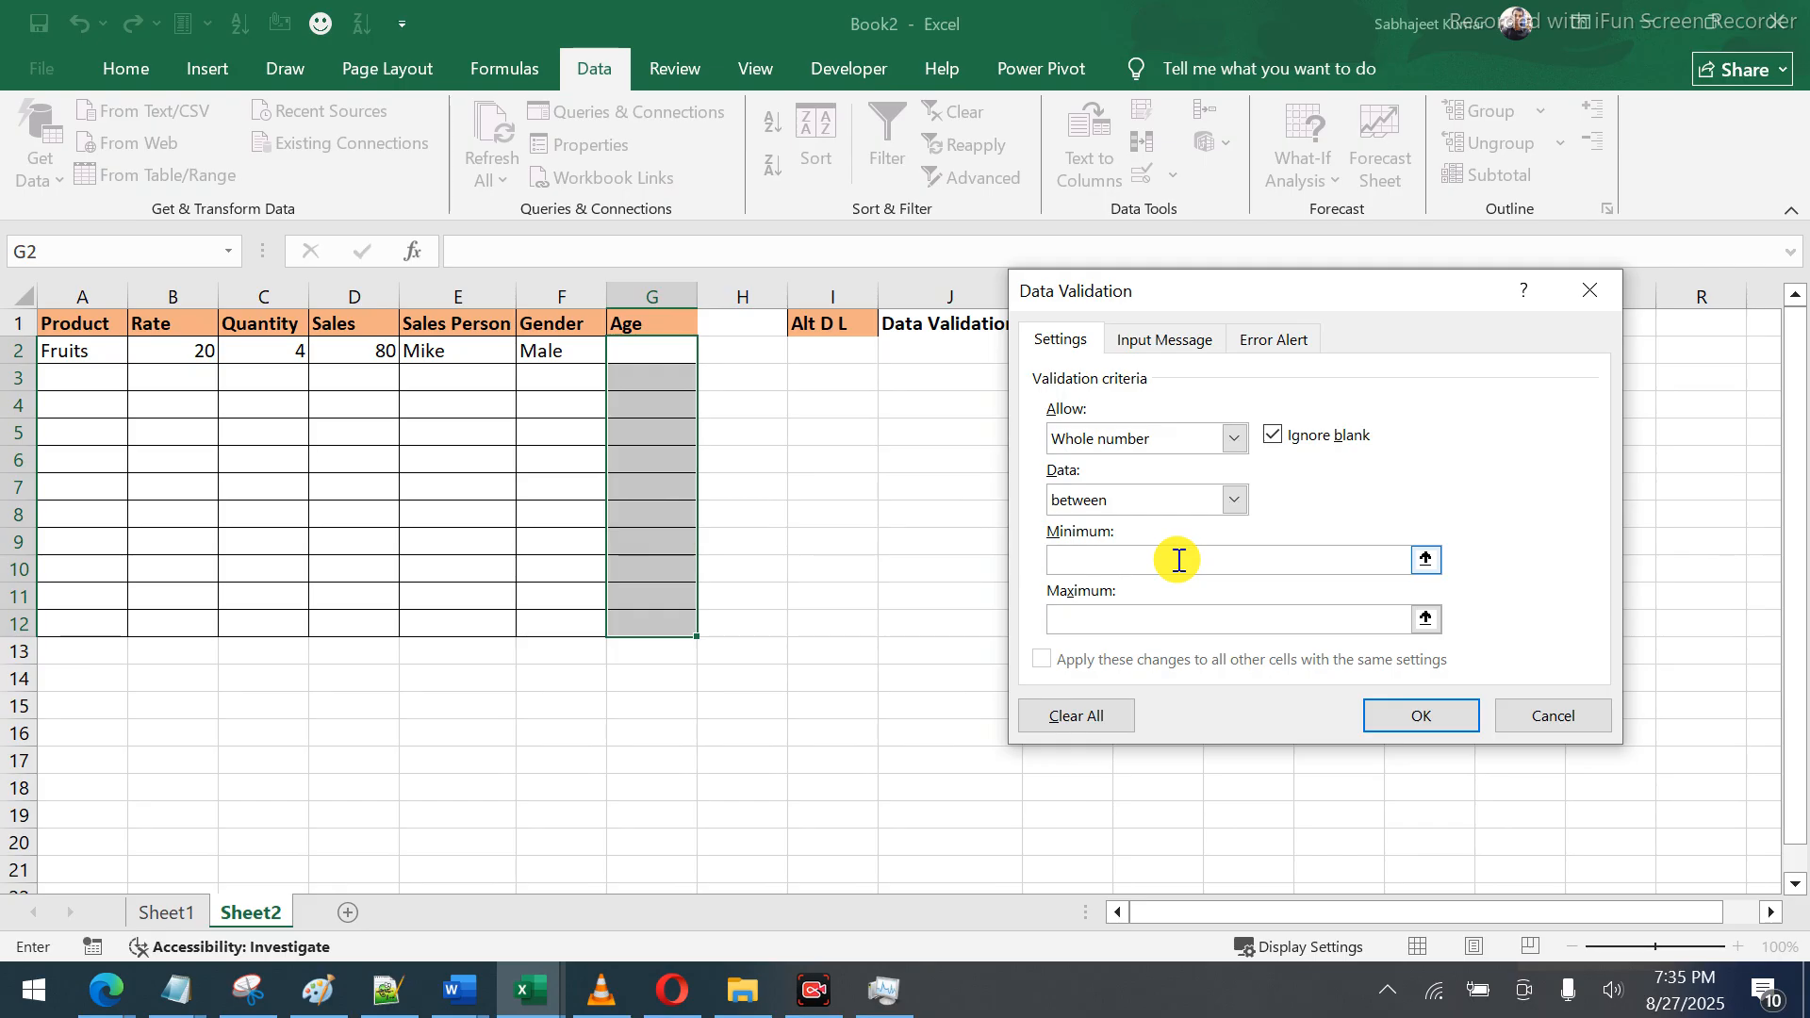
type("18")
left_click(1166, 626)
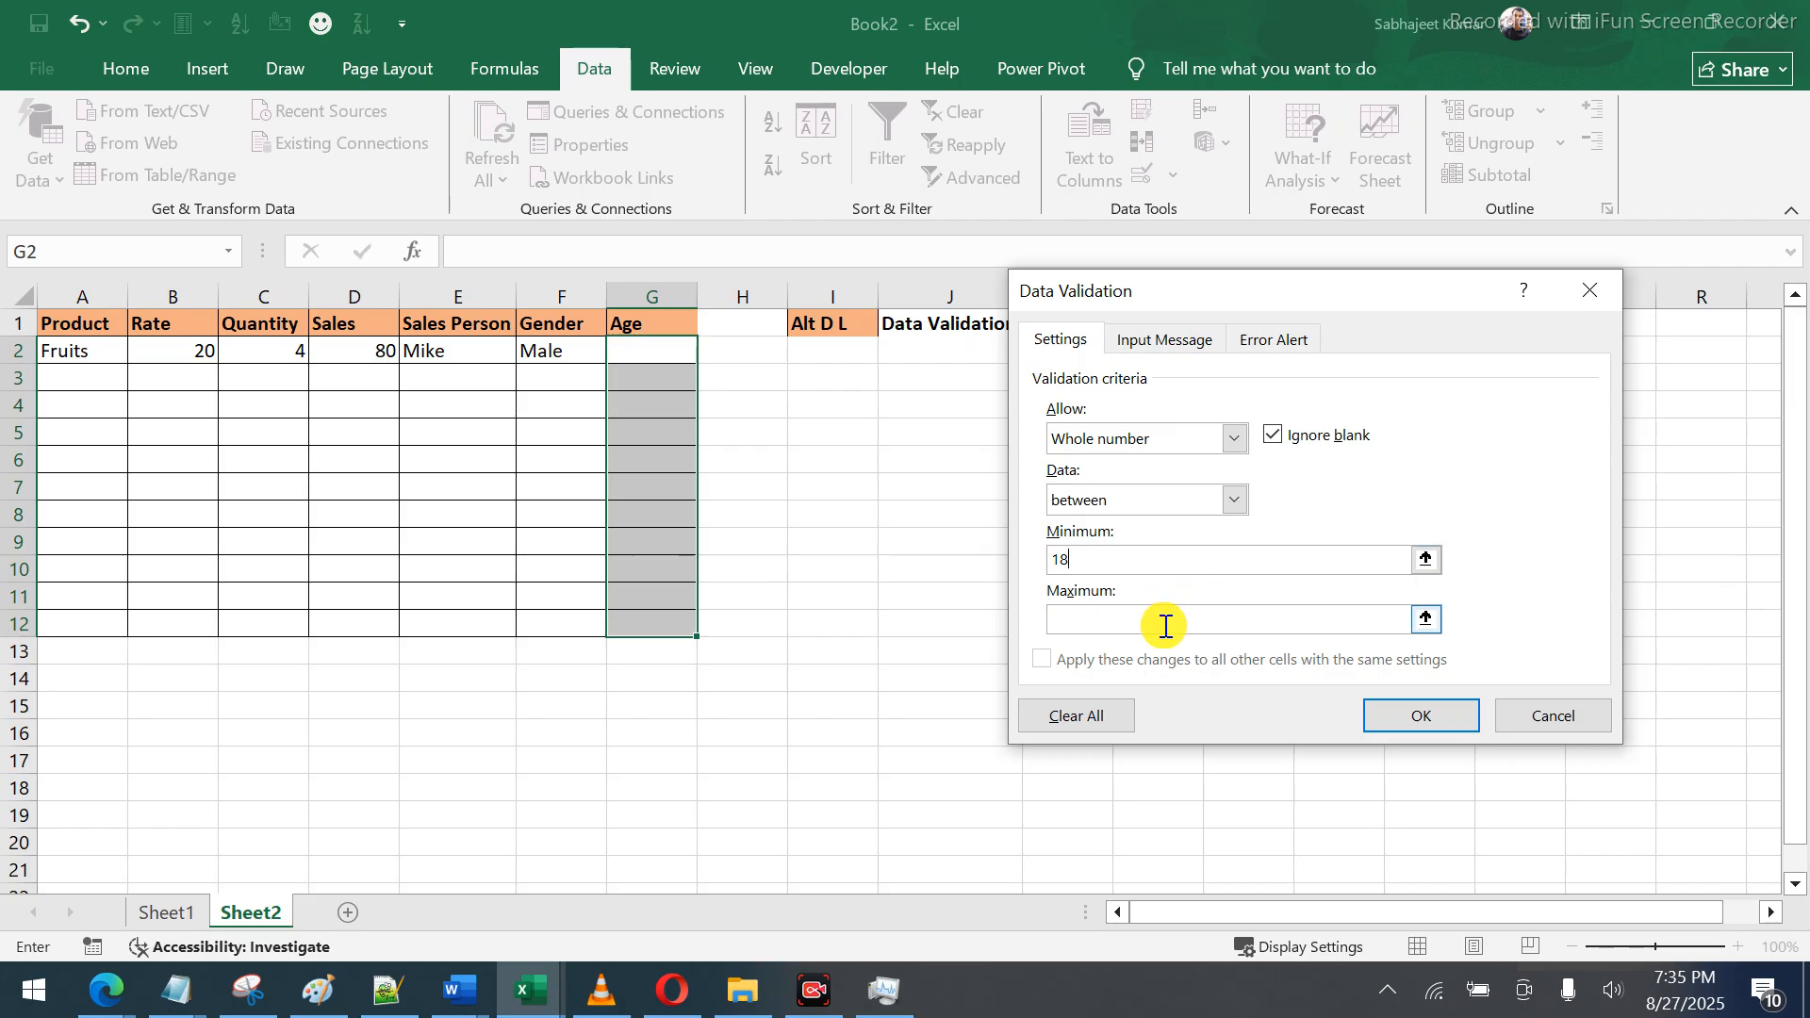
type("60")
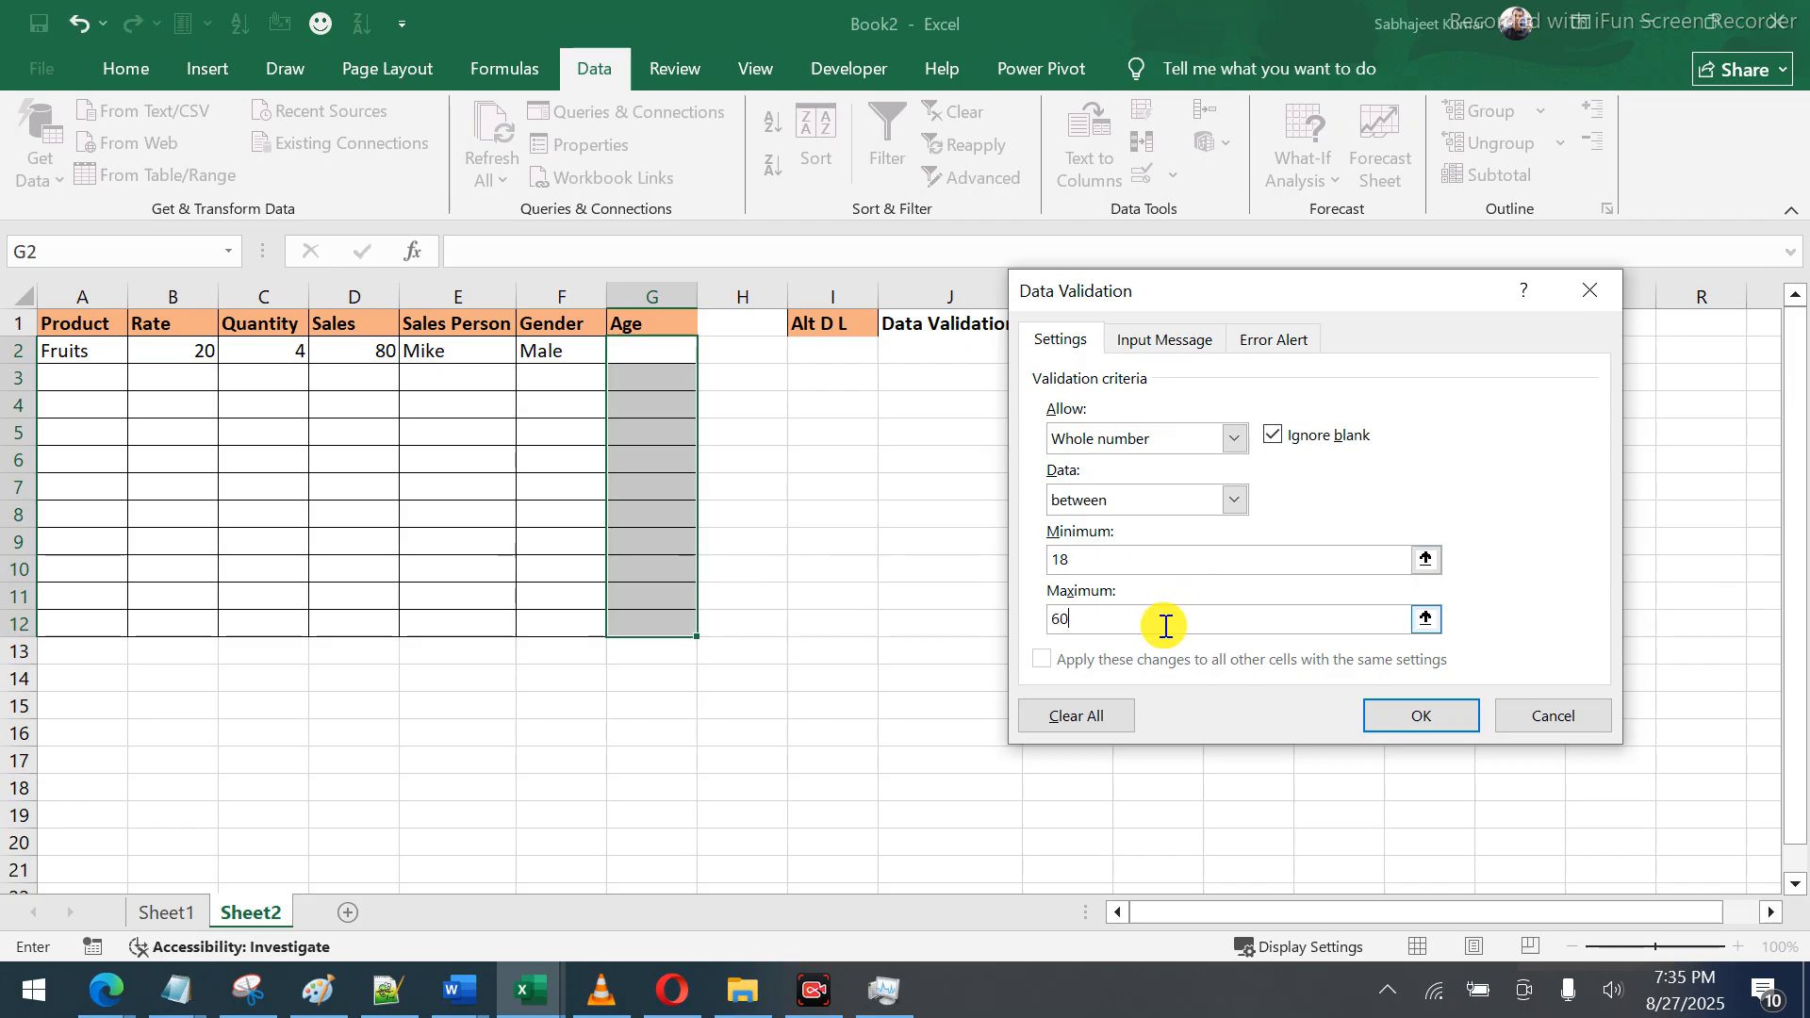
left_click(1403, 731)
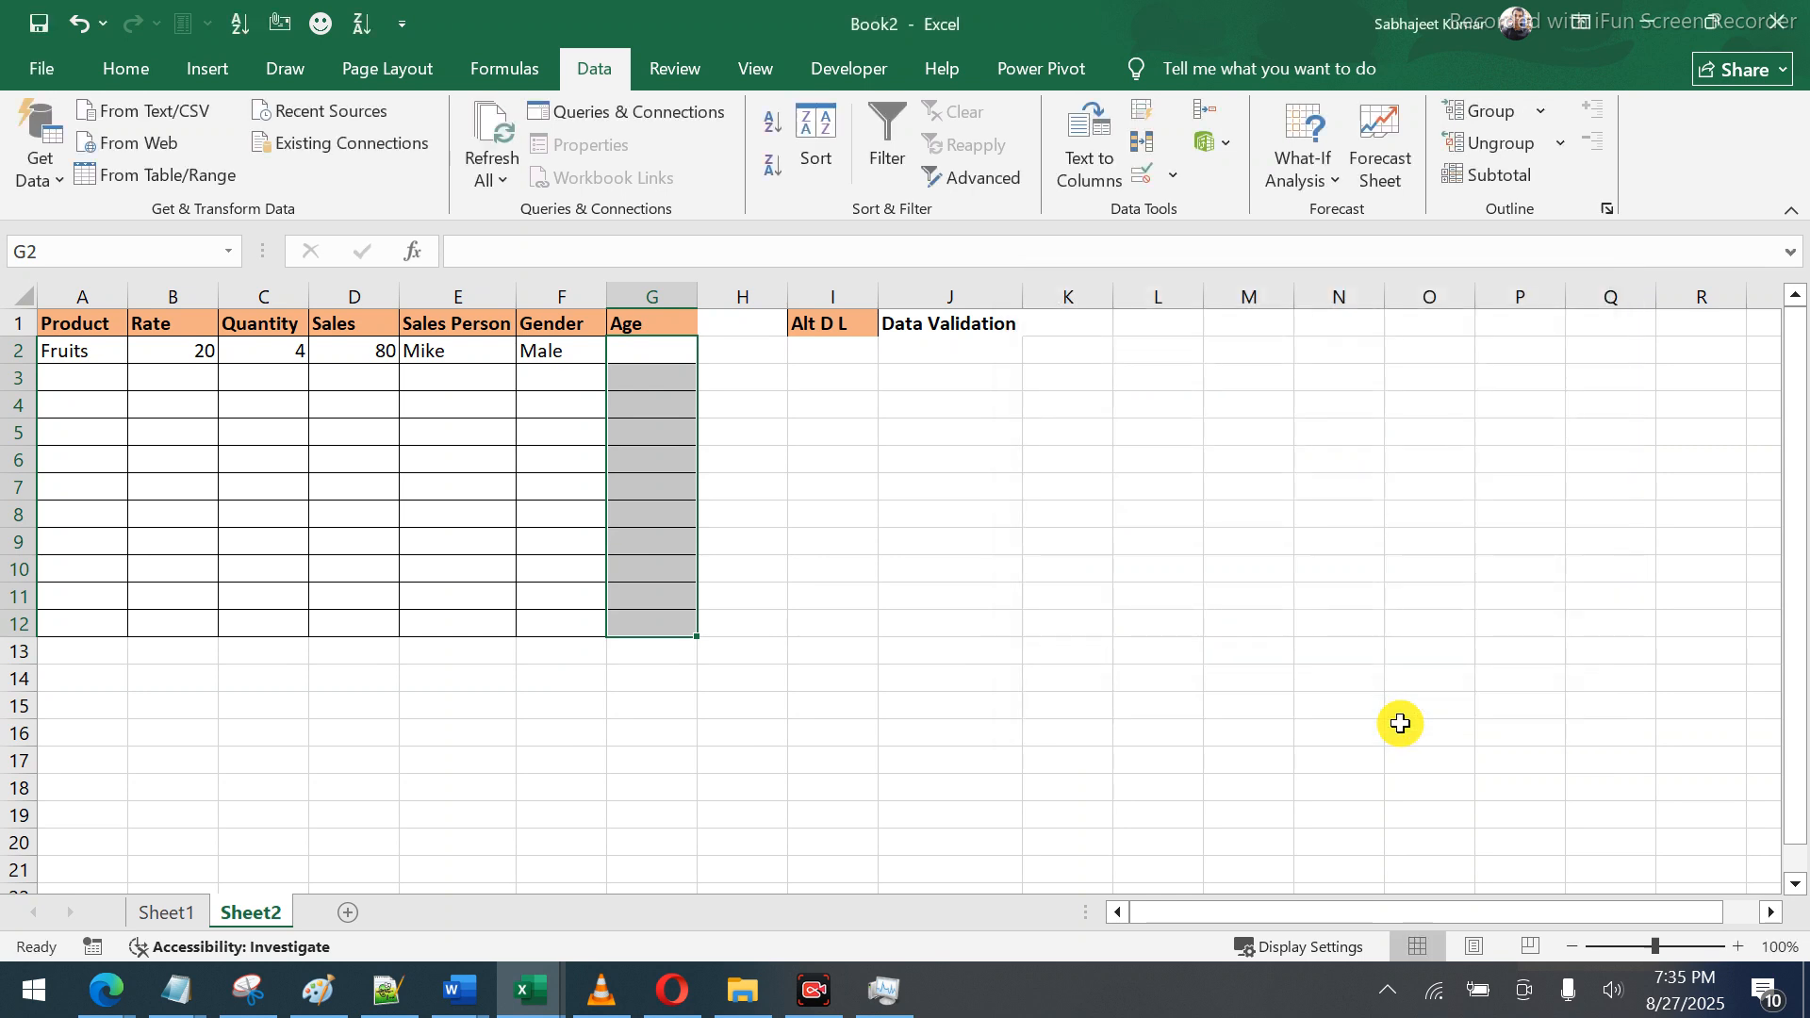
Try to enter -5 as the age in G2 to test the validation rule
left_click(681, 362)
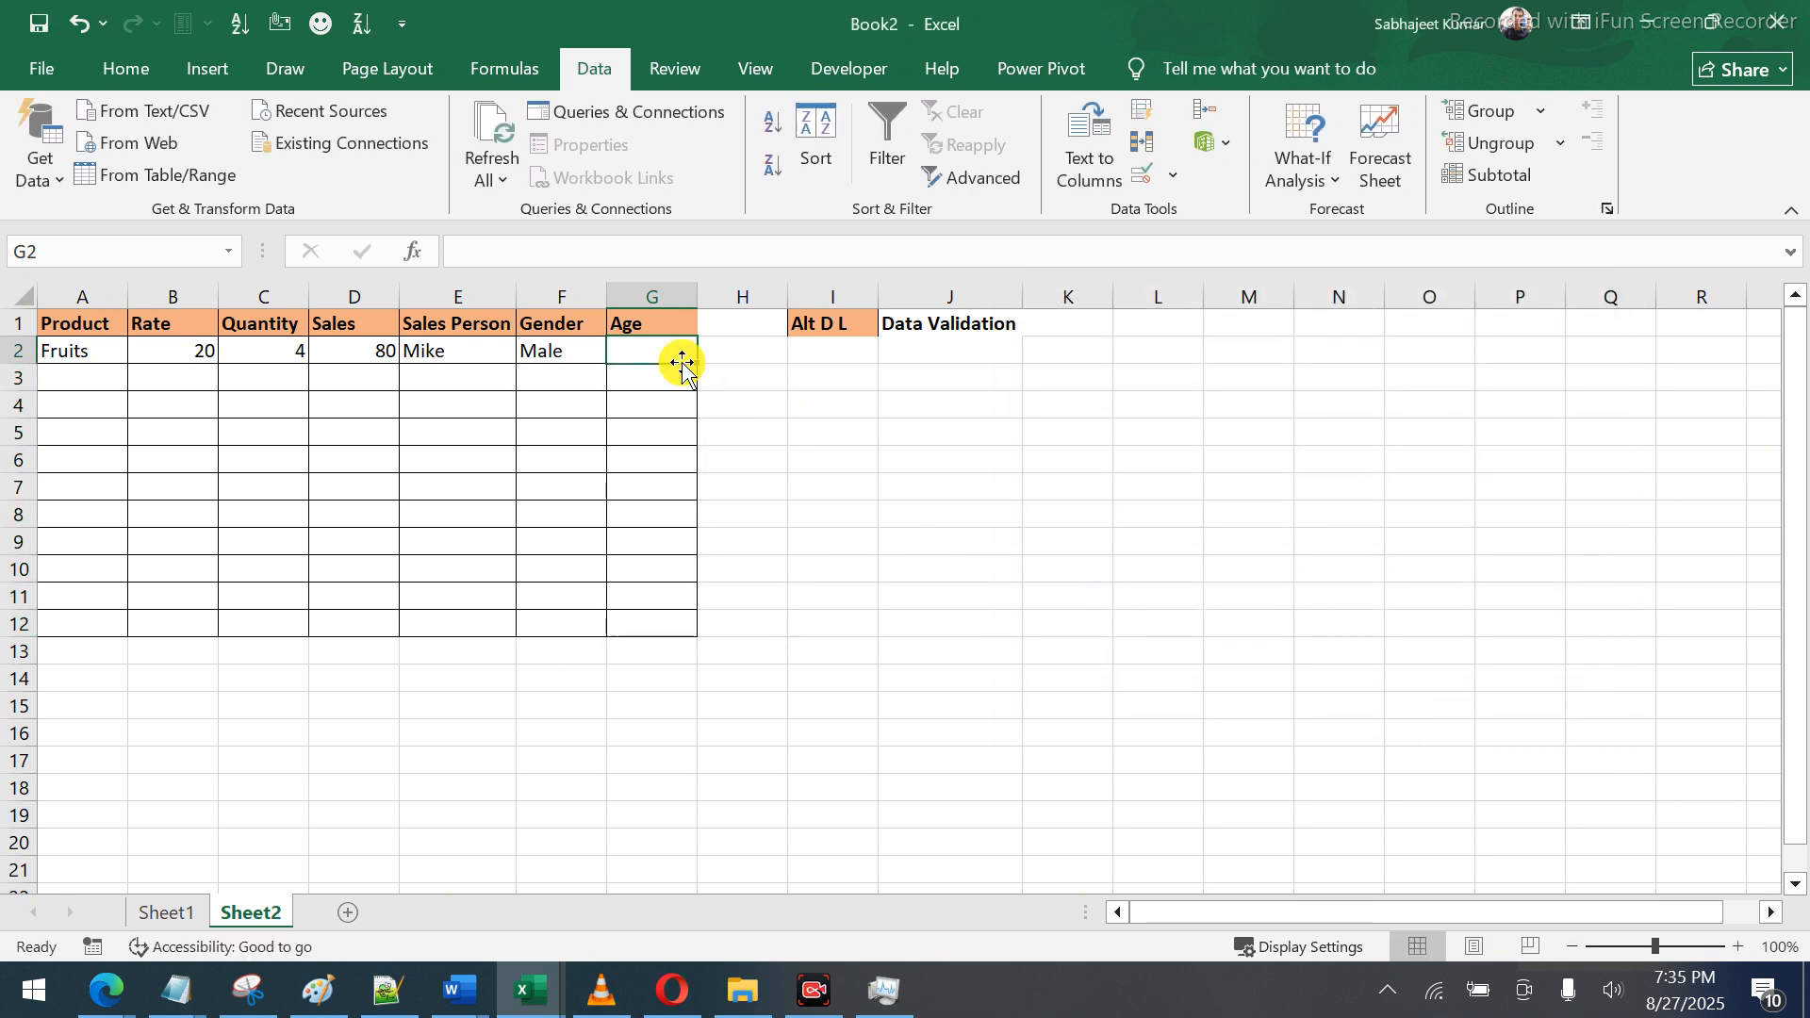
type("-5")
key("Return")
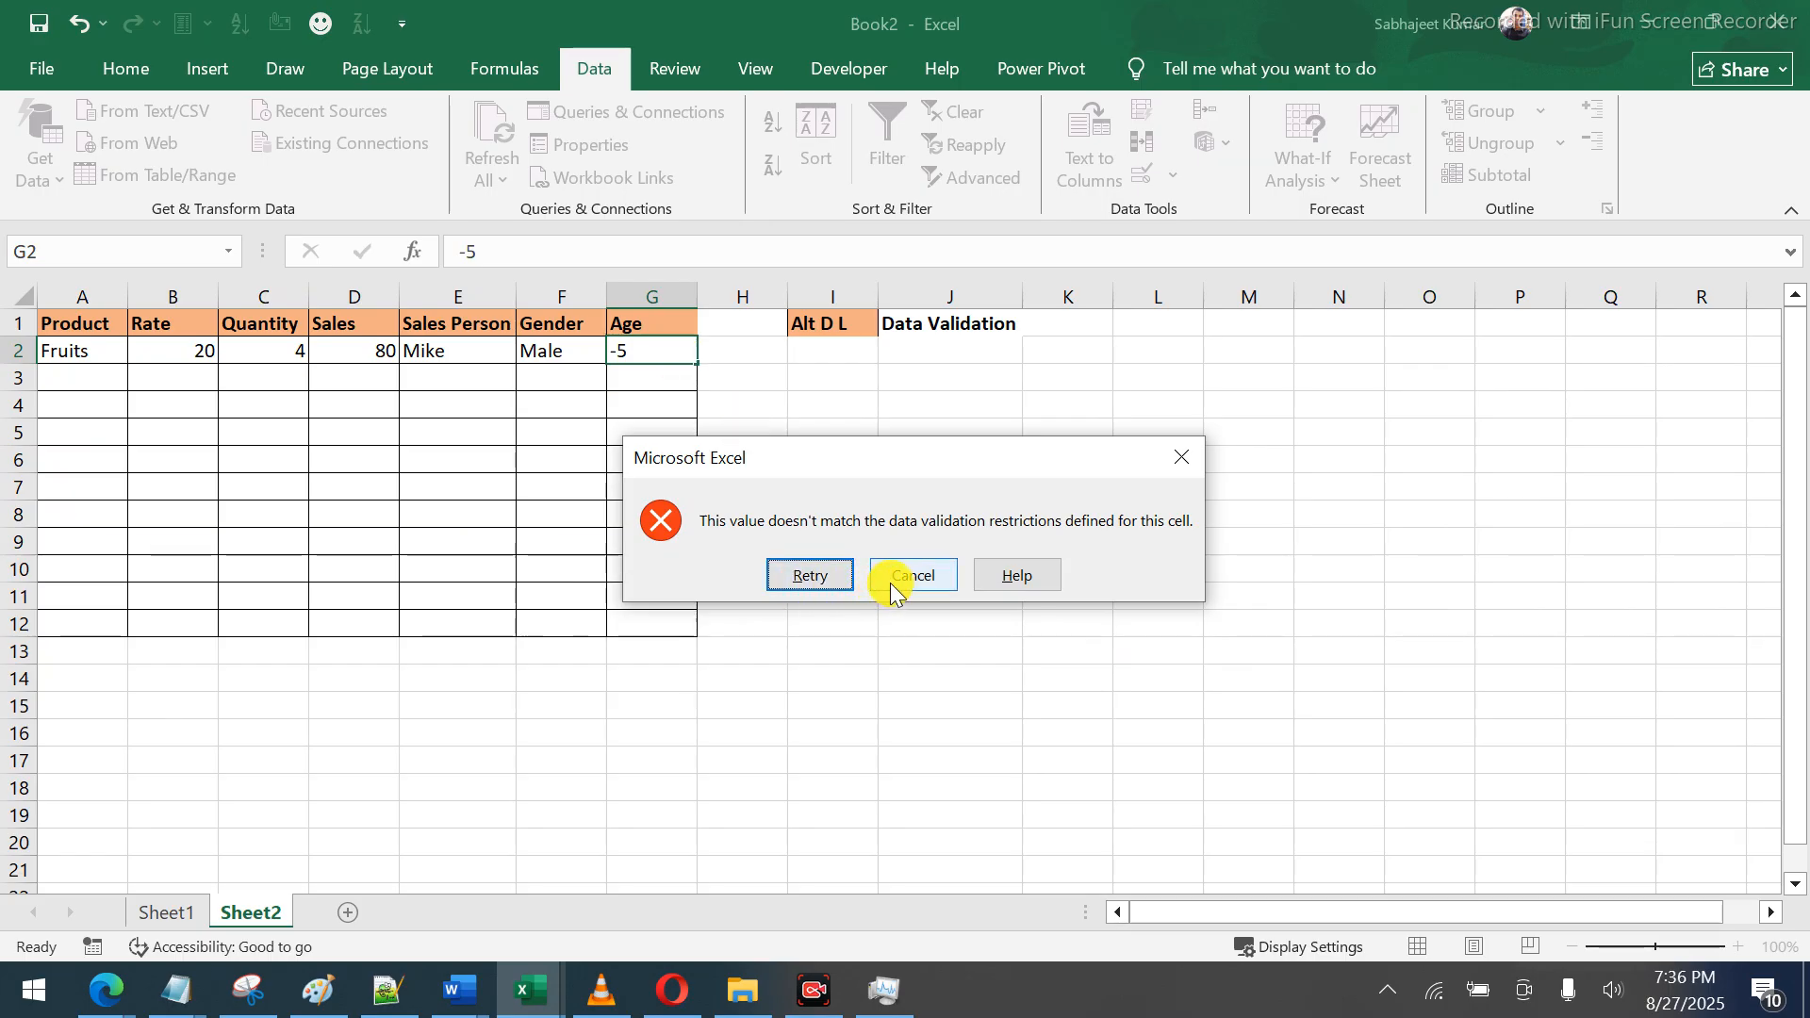
Retry the entry in G2 with the age 26
left_click(835, 578)
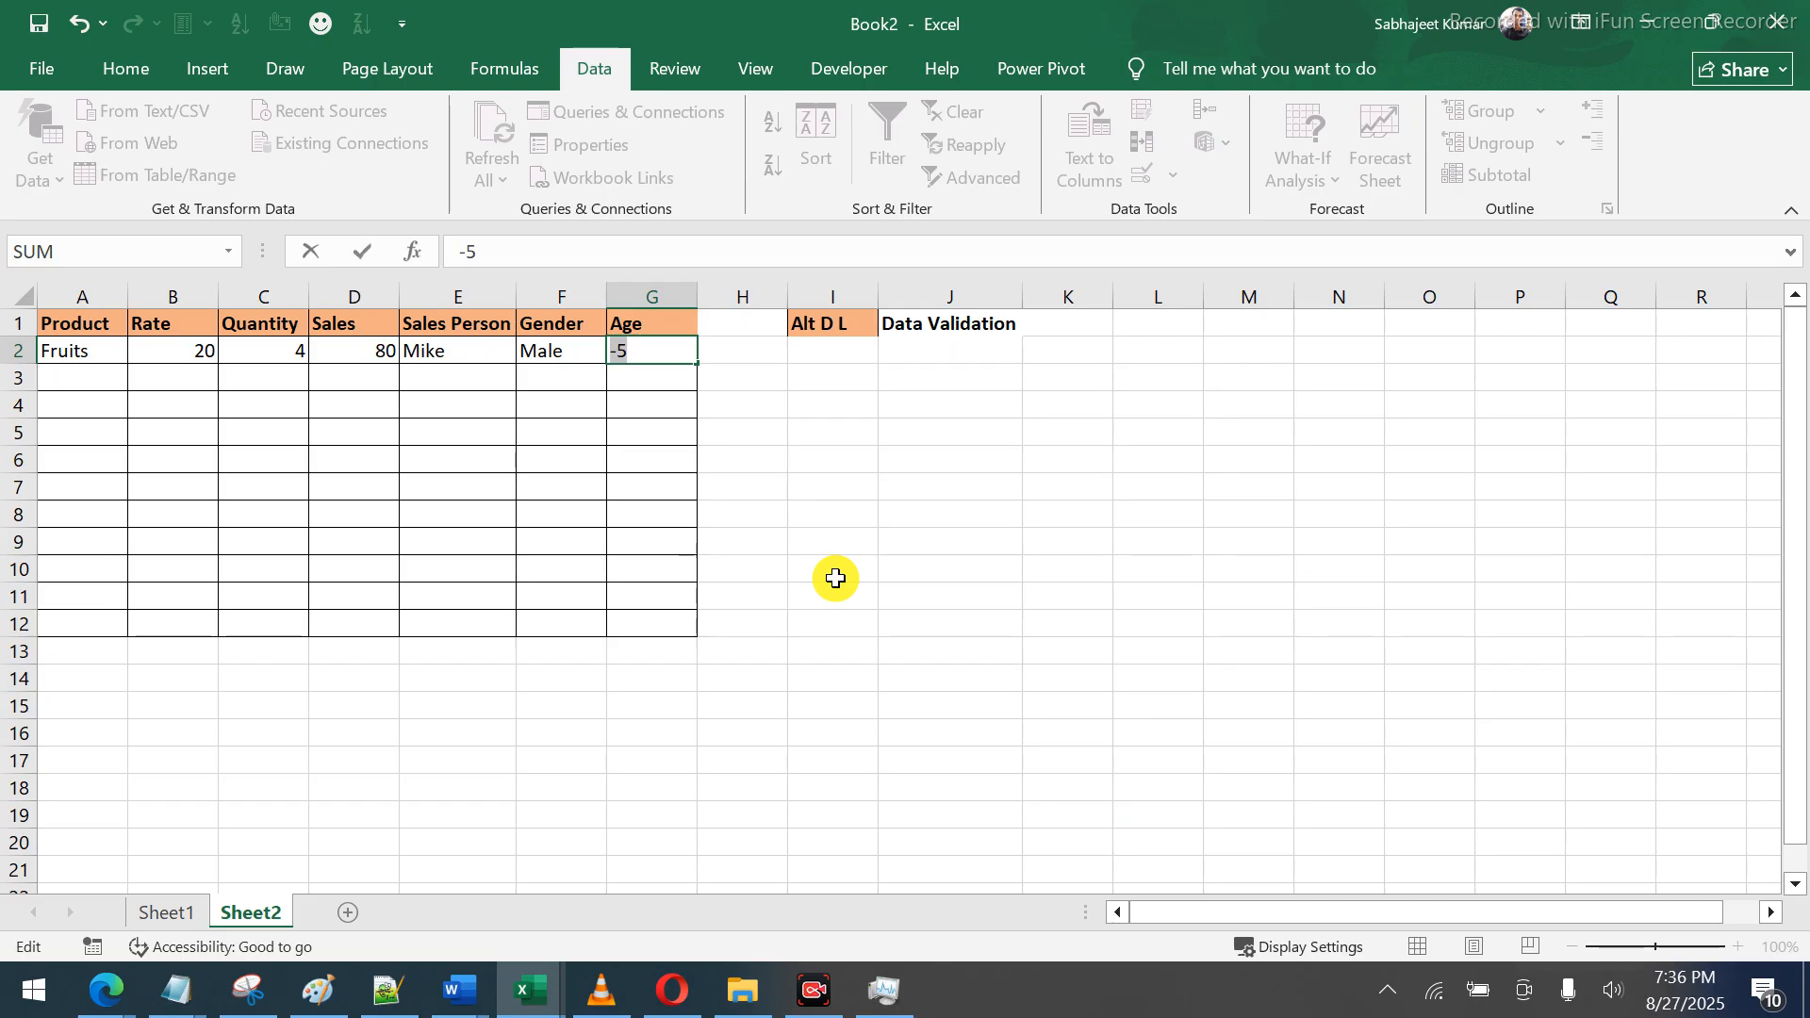
type("26")
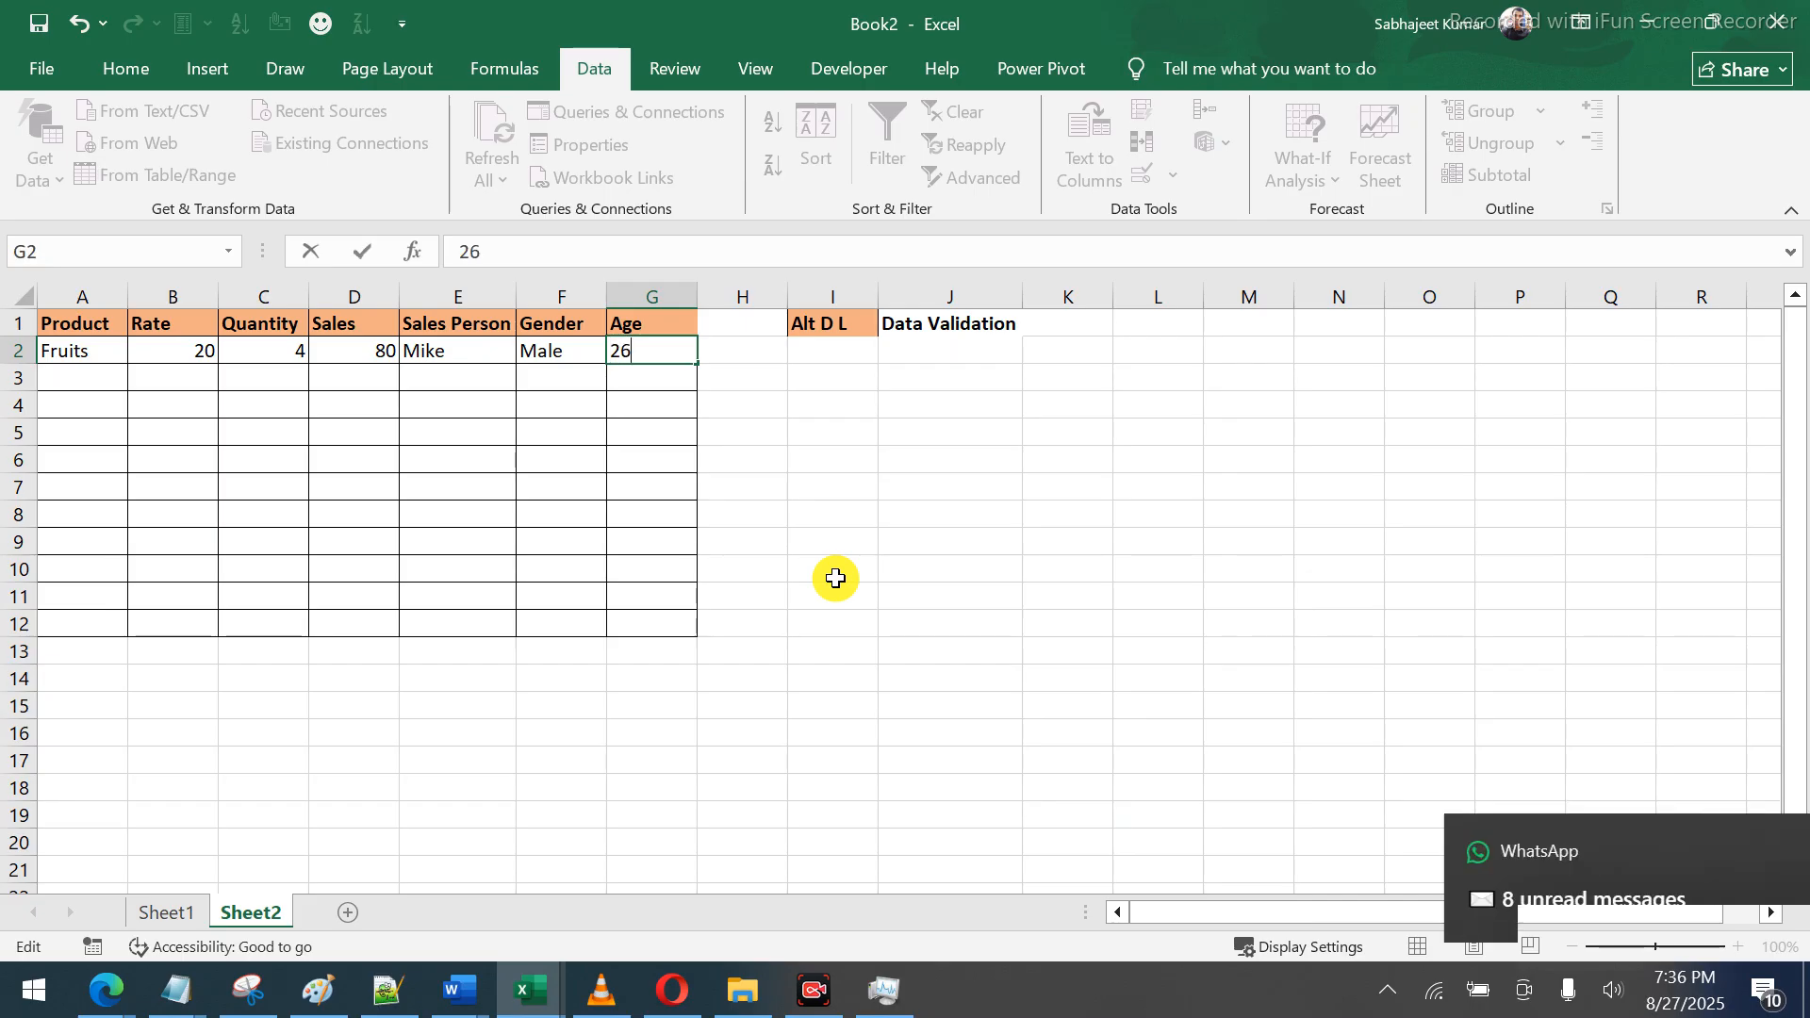
key("Return")
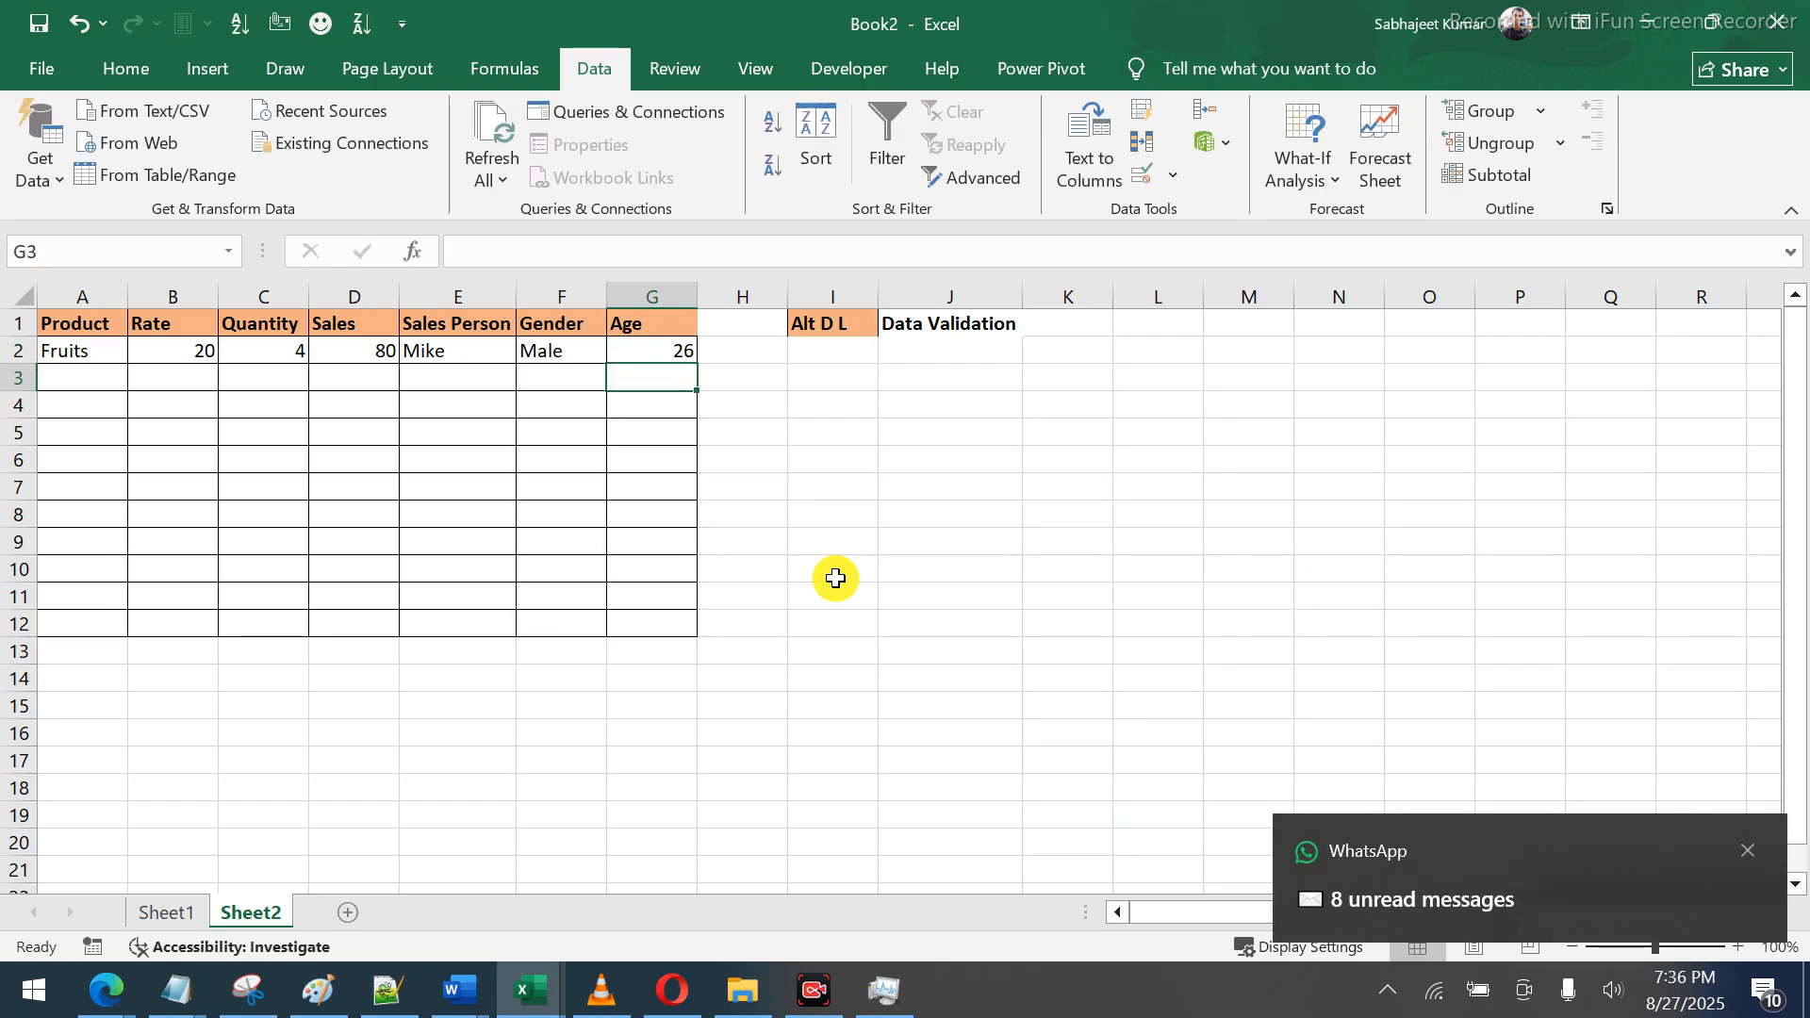
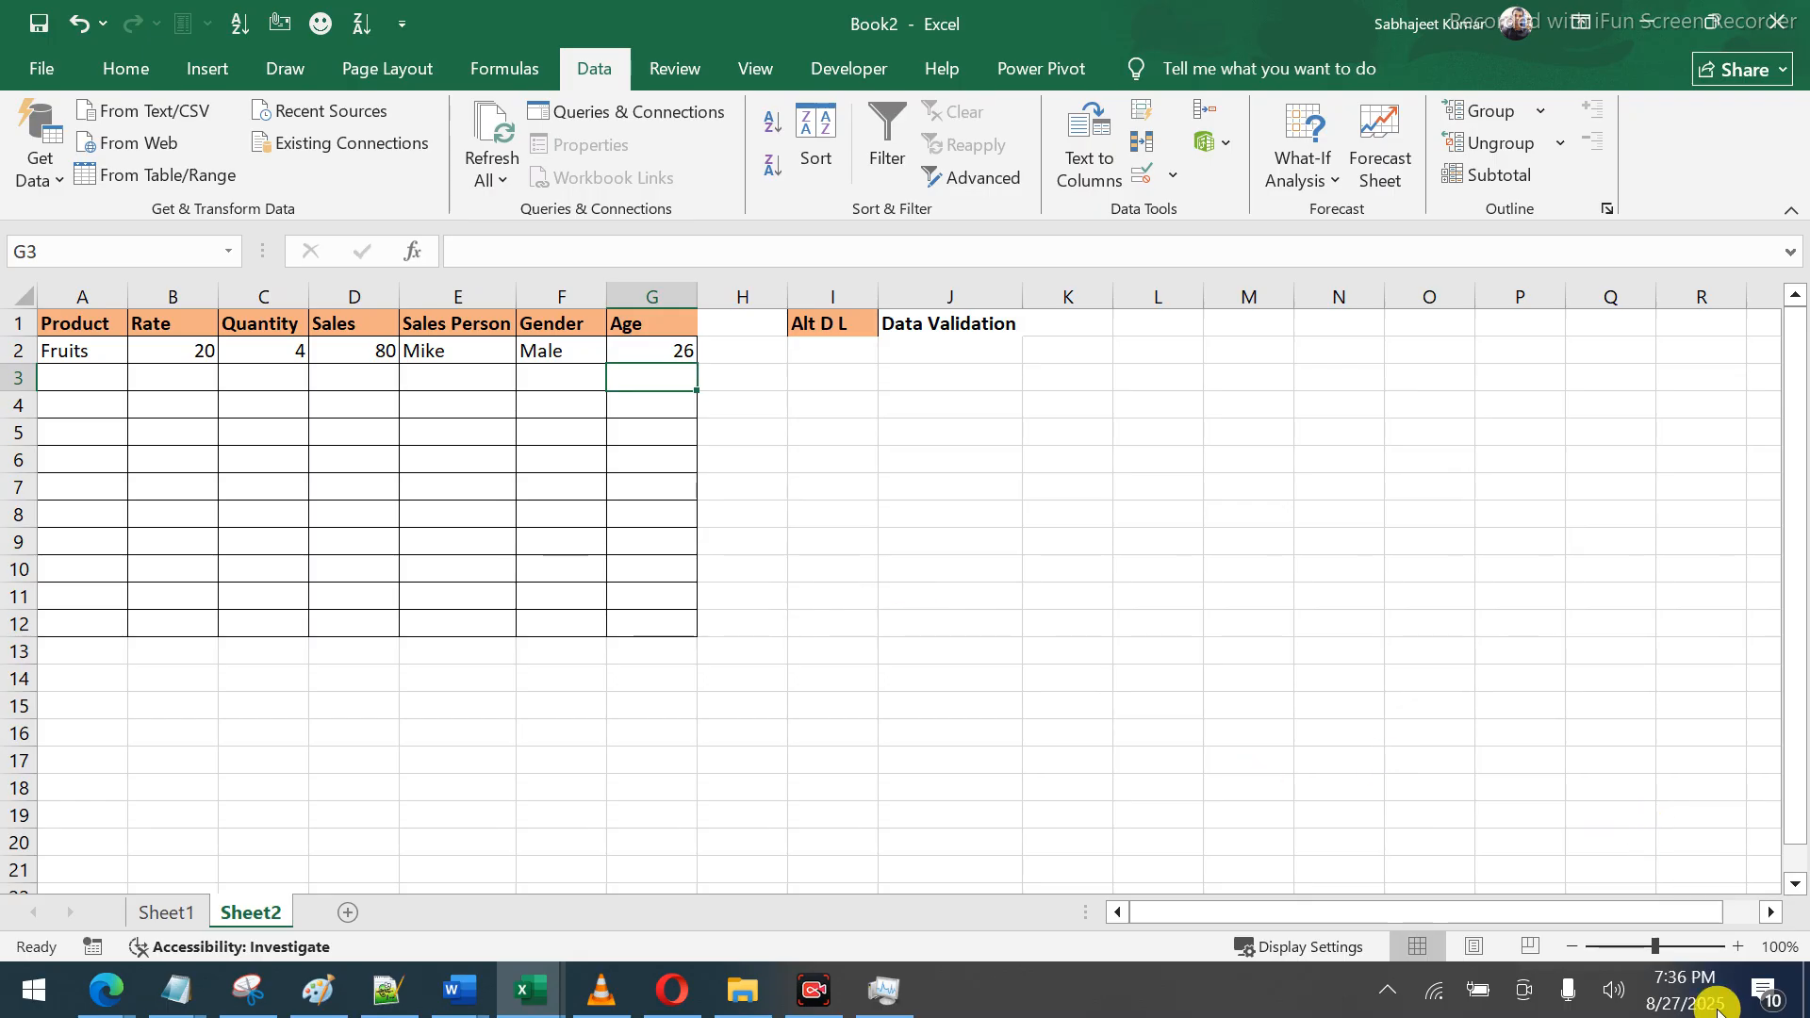
left_click(1615, 991)
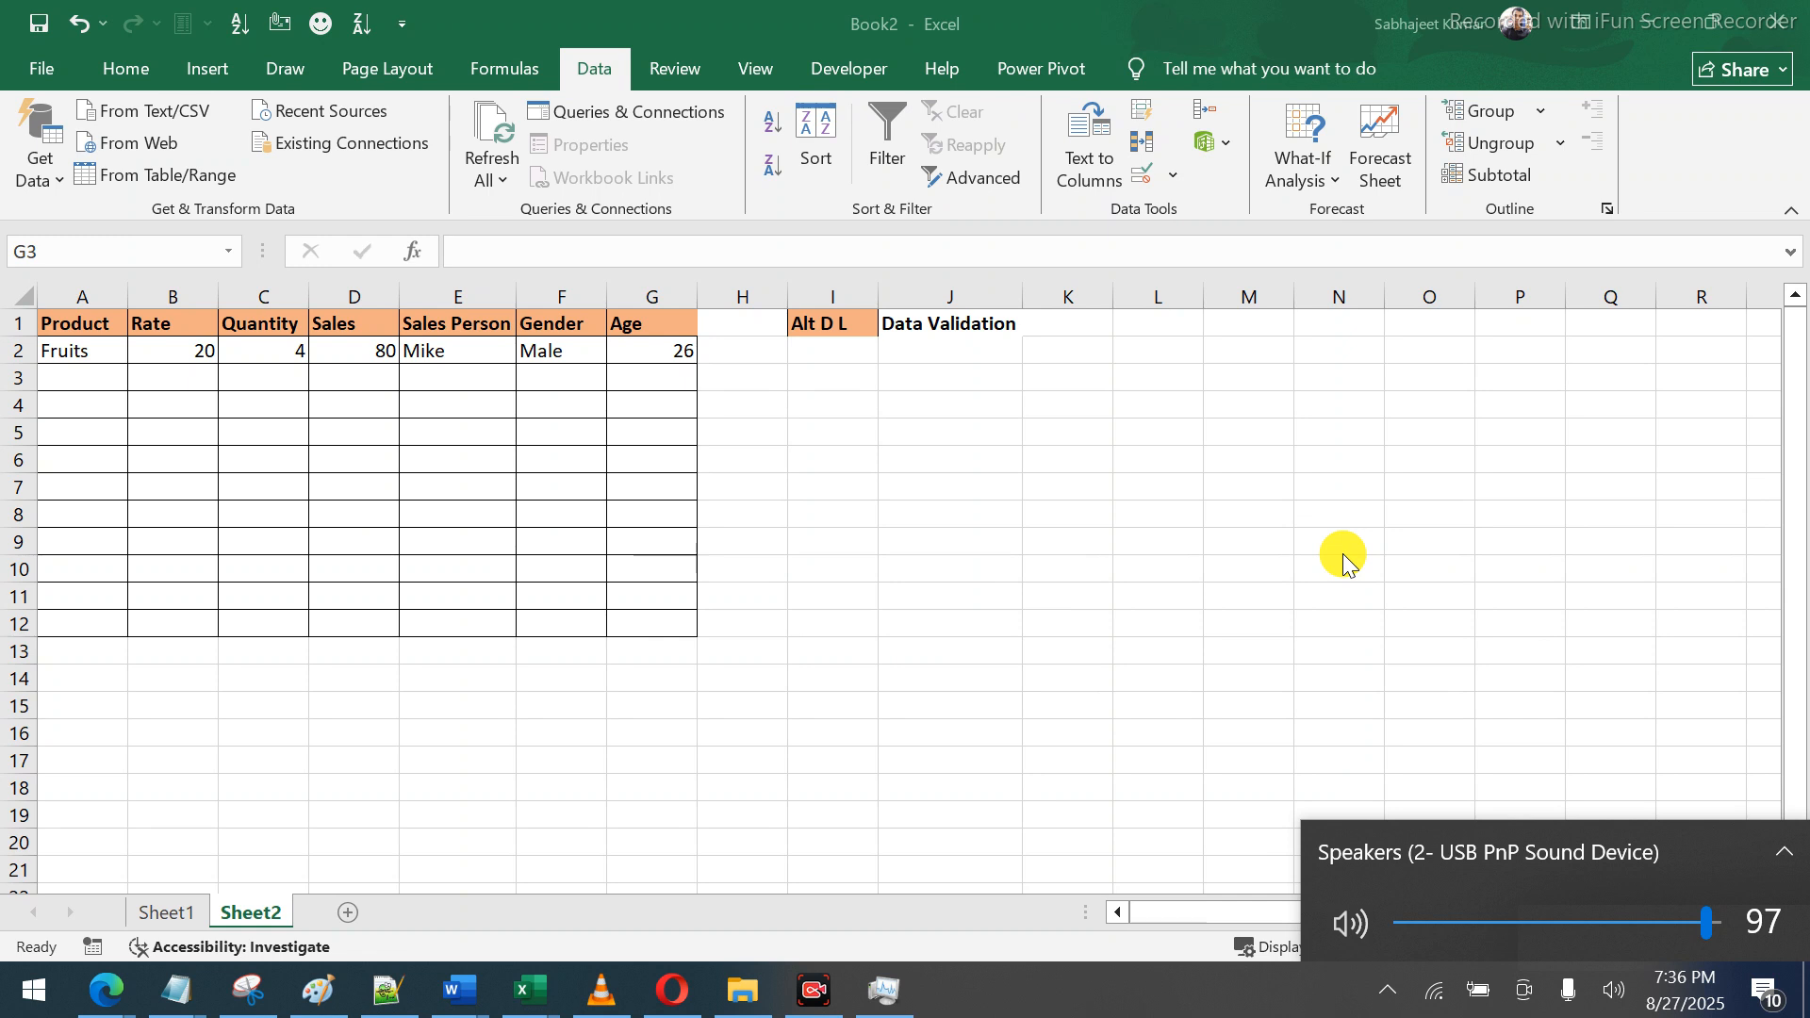
left_click(660, 372)
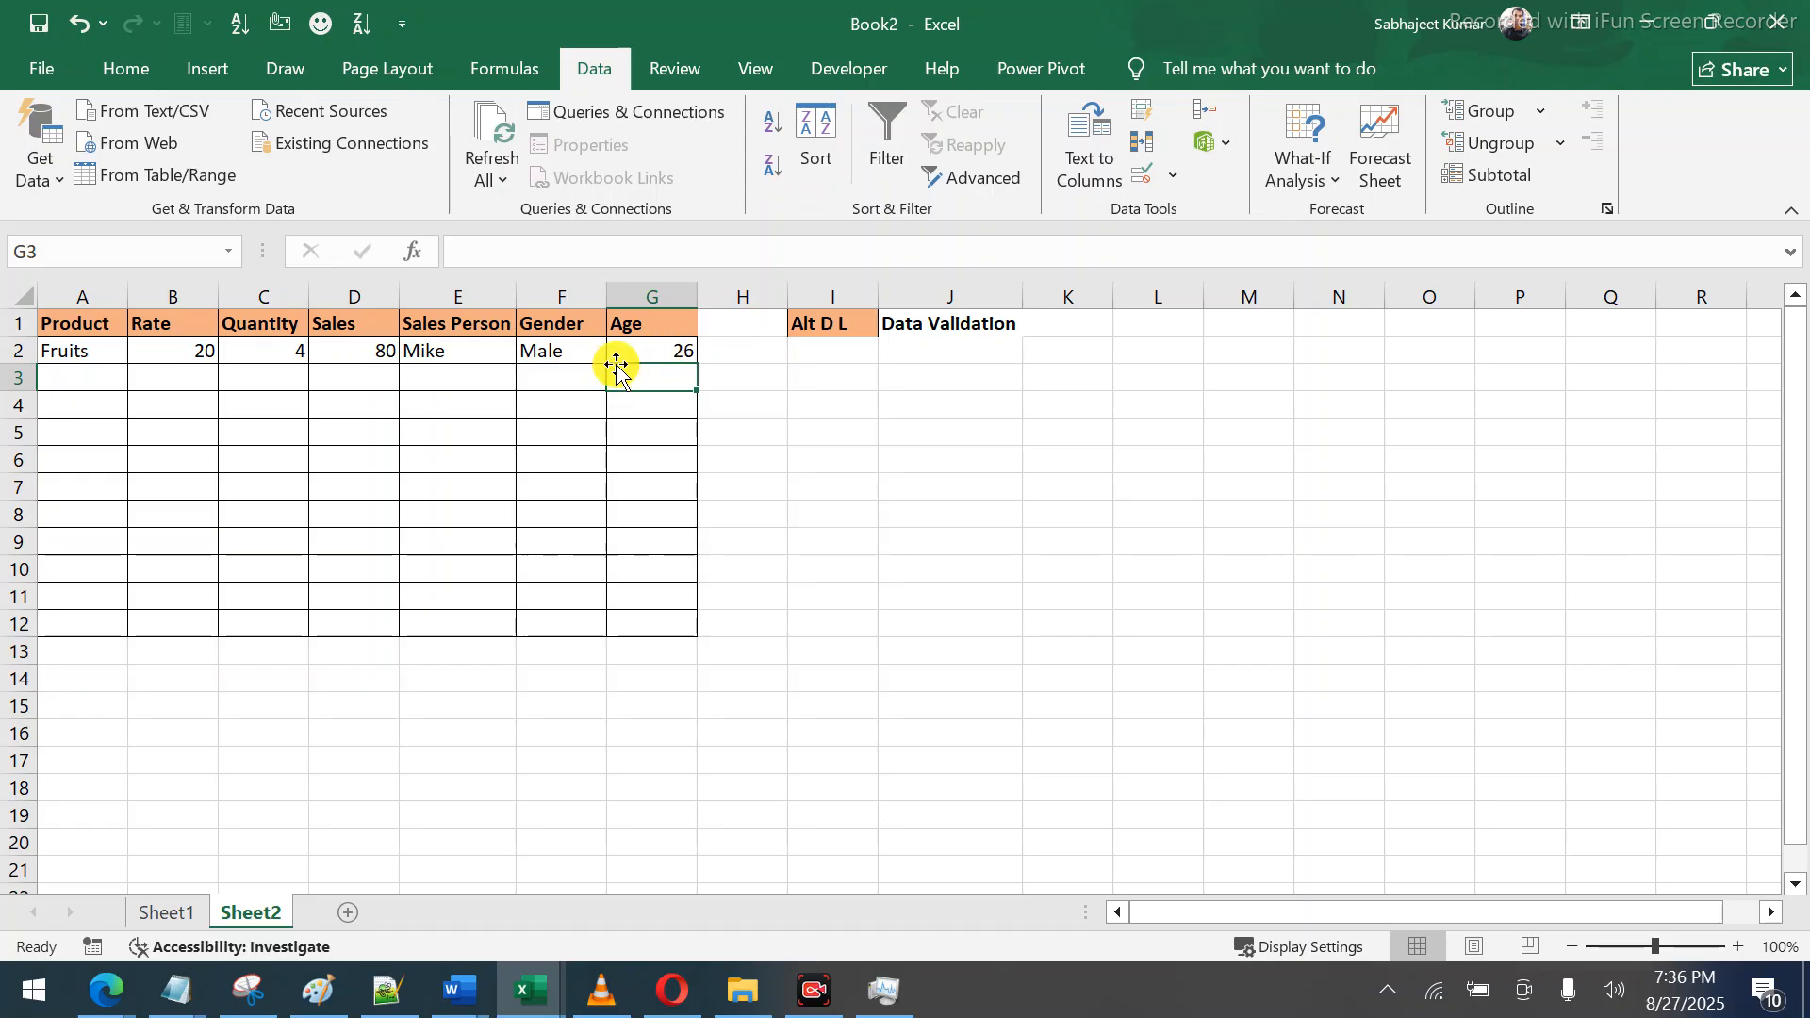
Reopen the data validation settings for the Age cells G2:G12 and clear all their criteria
left_click_drag(650, 350, 657, 620)
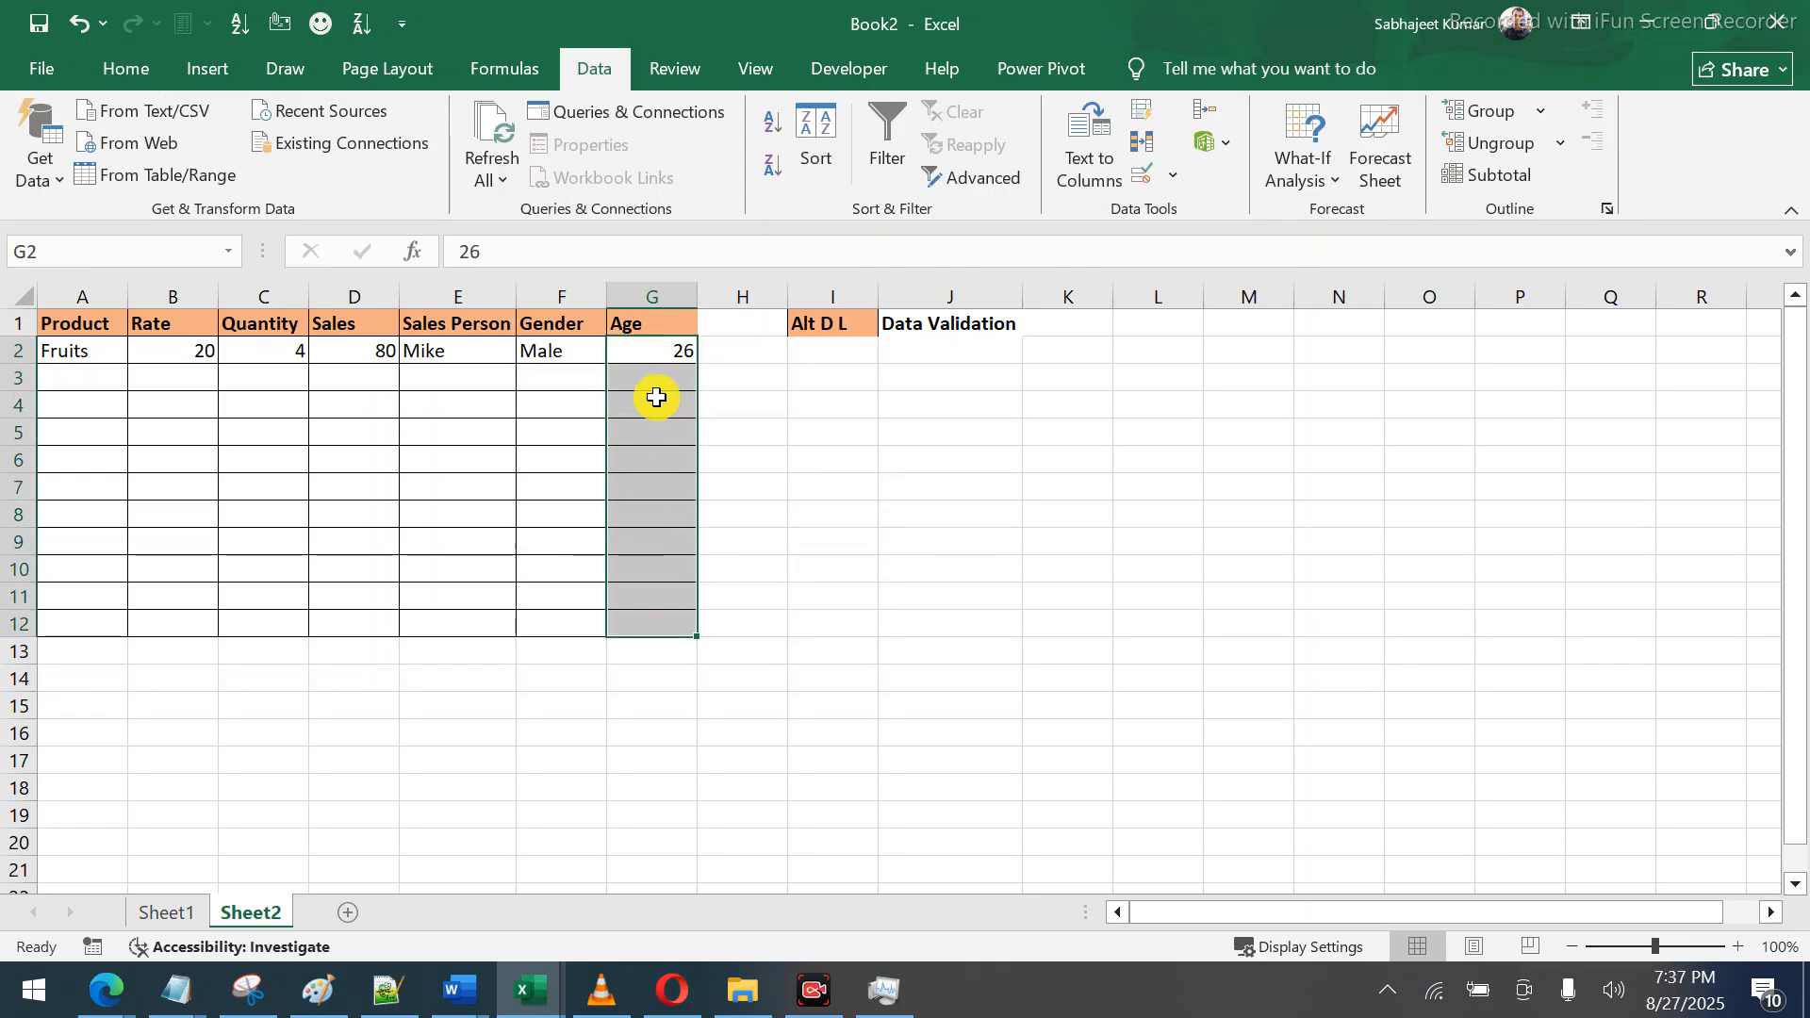
key("alt")
key("d")
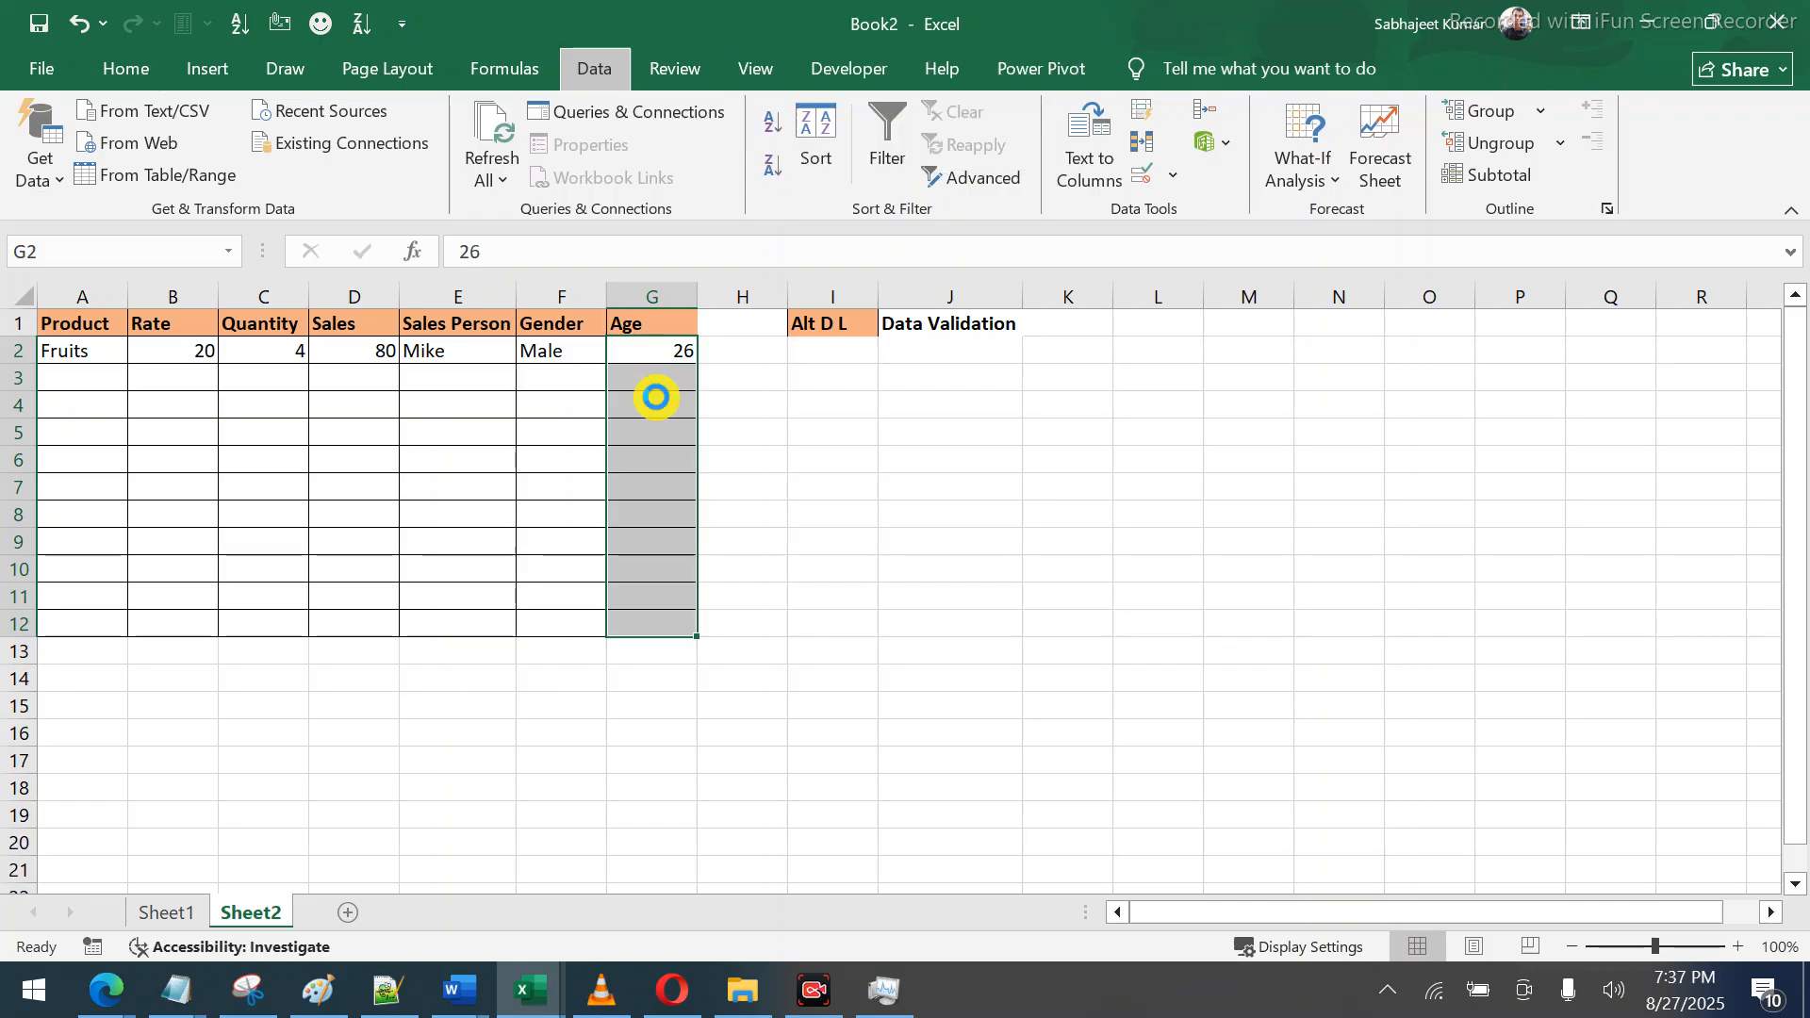
key("l")
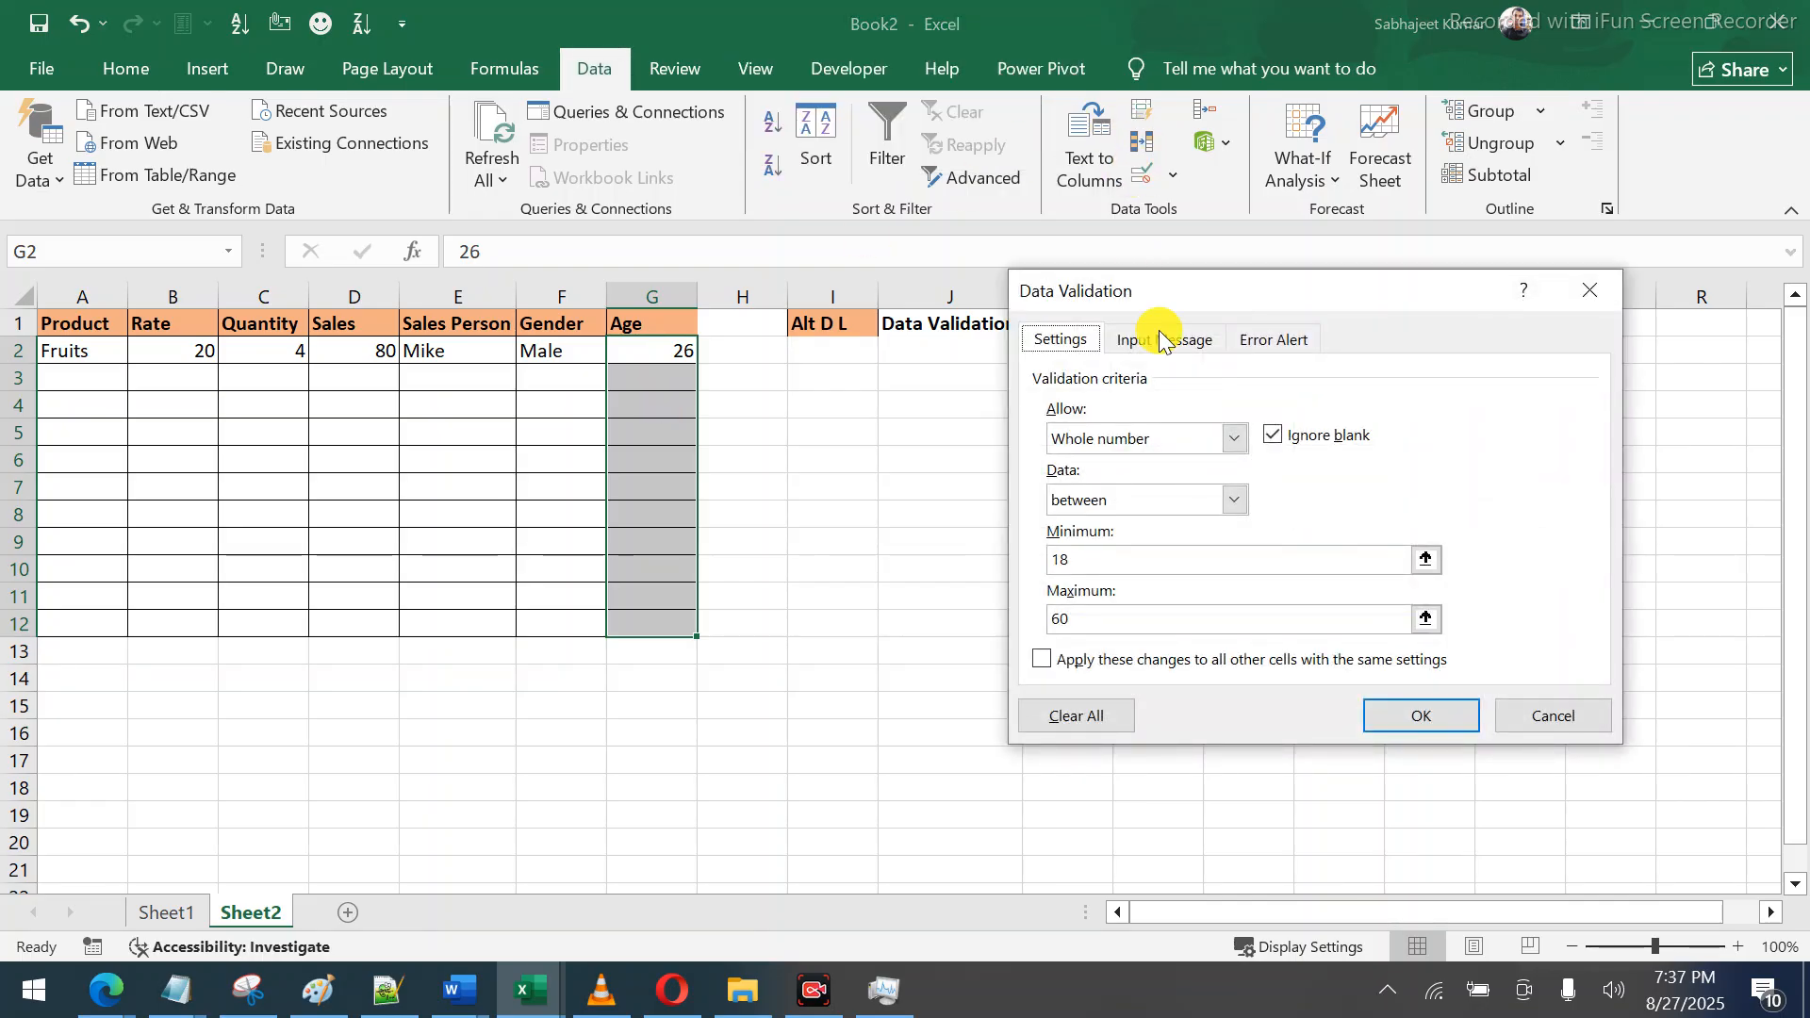
left_click(1095, 716)
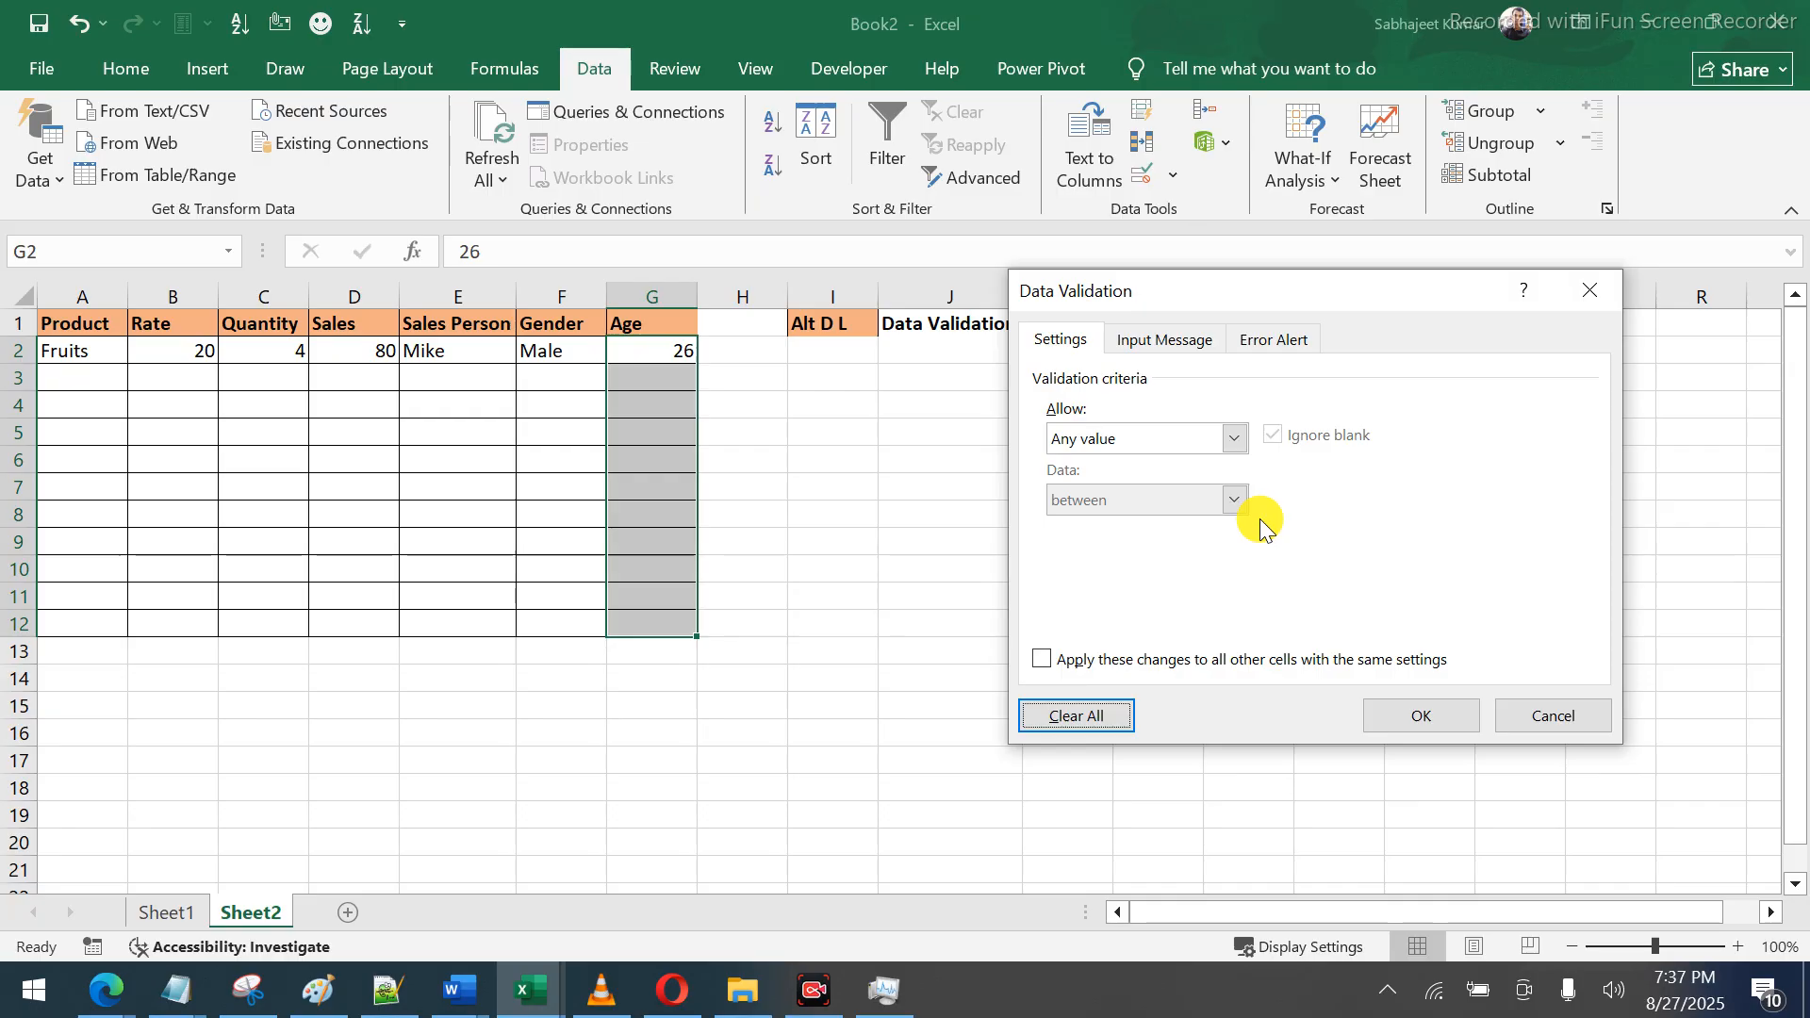
Try the whole number conditions "greater than" and "greater than or equal to" for the Age cells, and discard the changes
left_click(1234, 438)
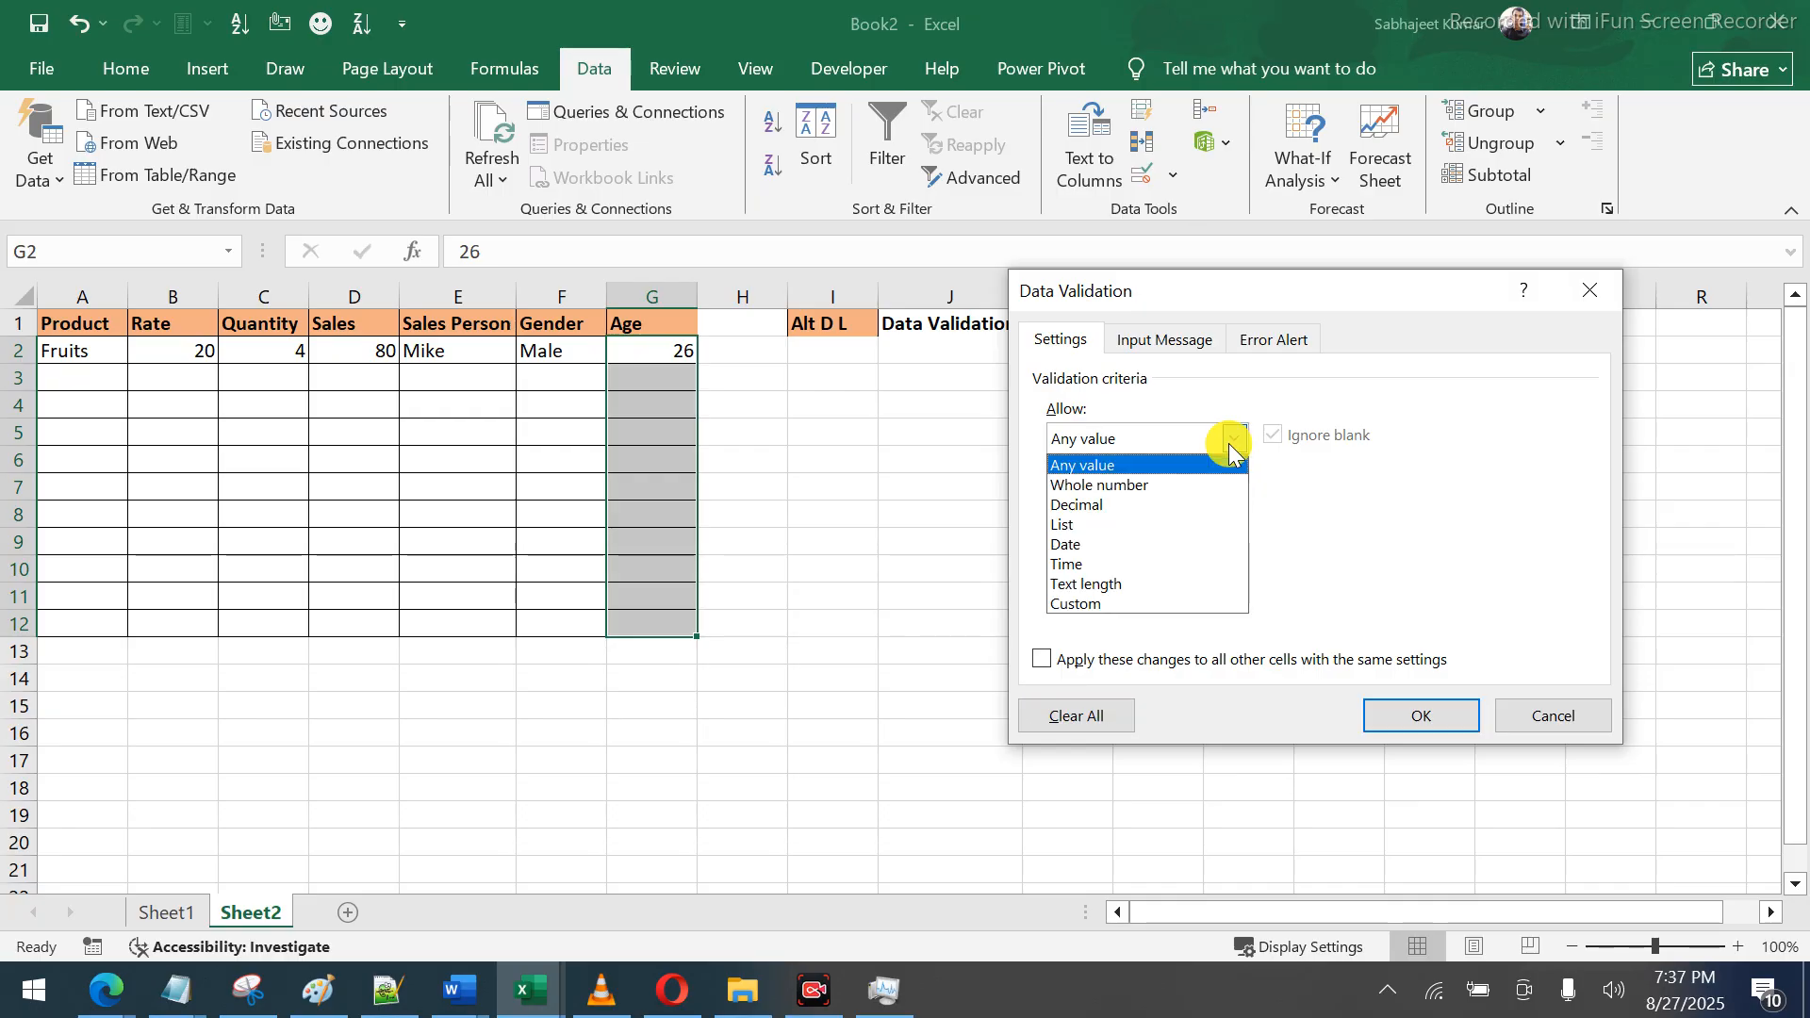
left_click(1158, 486)
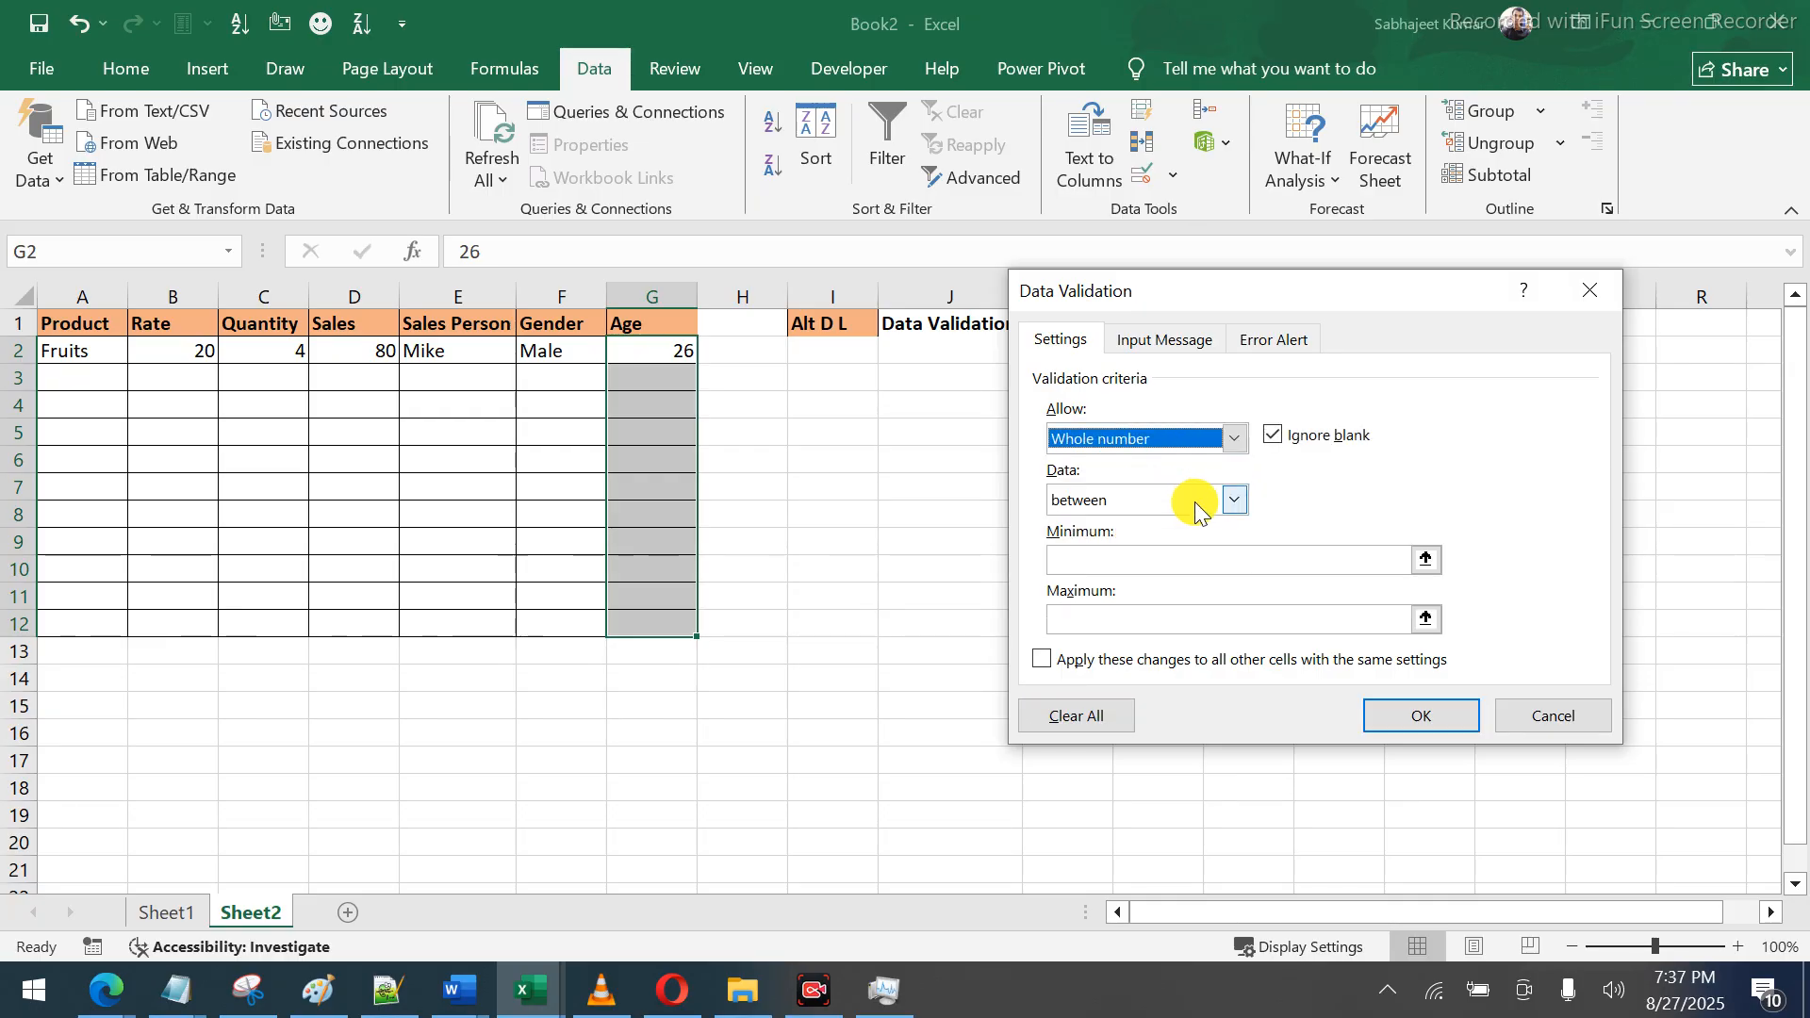
left_click(1195, 501)
left_click(1252, 539)
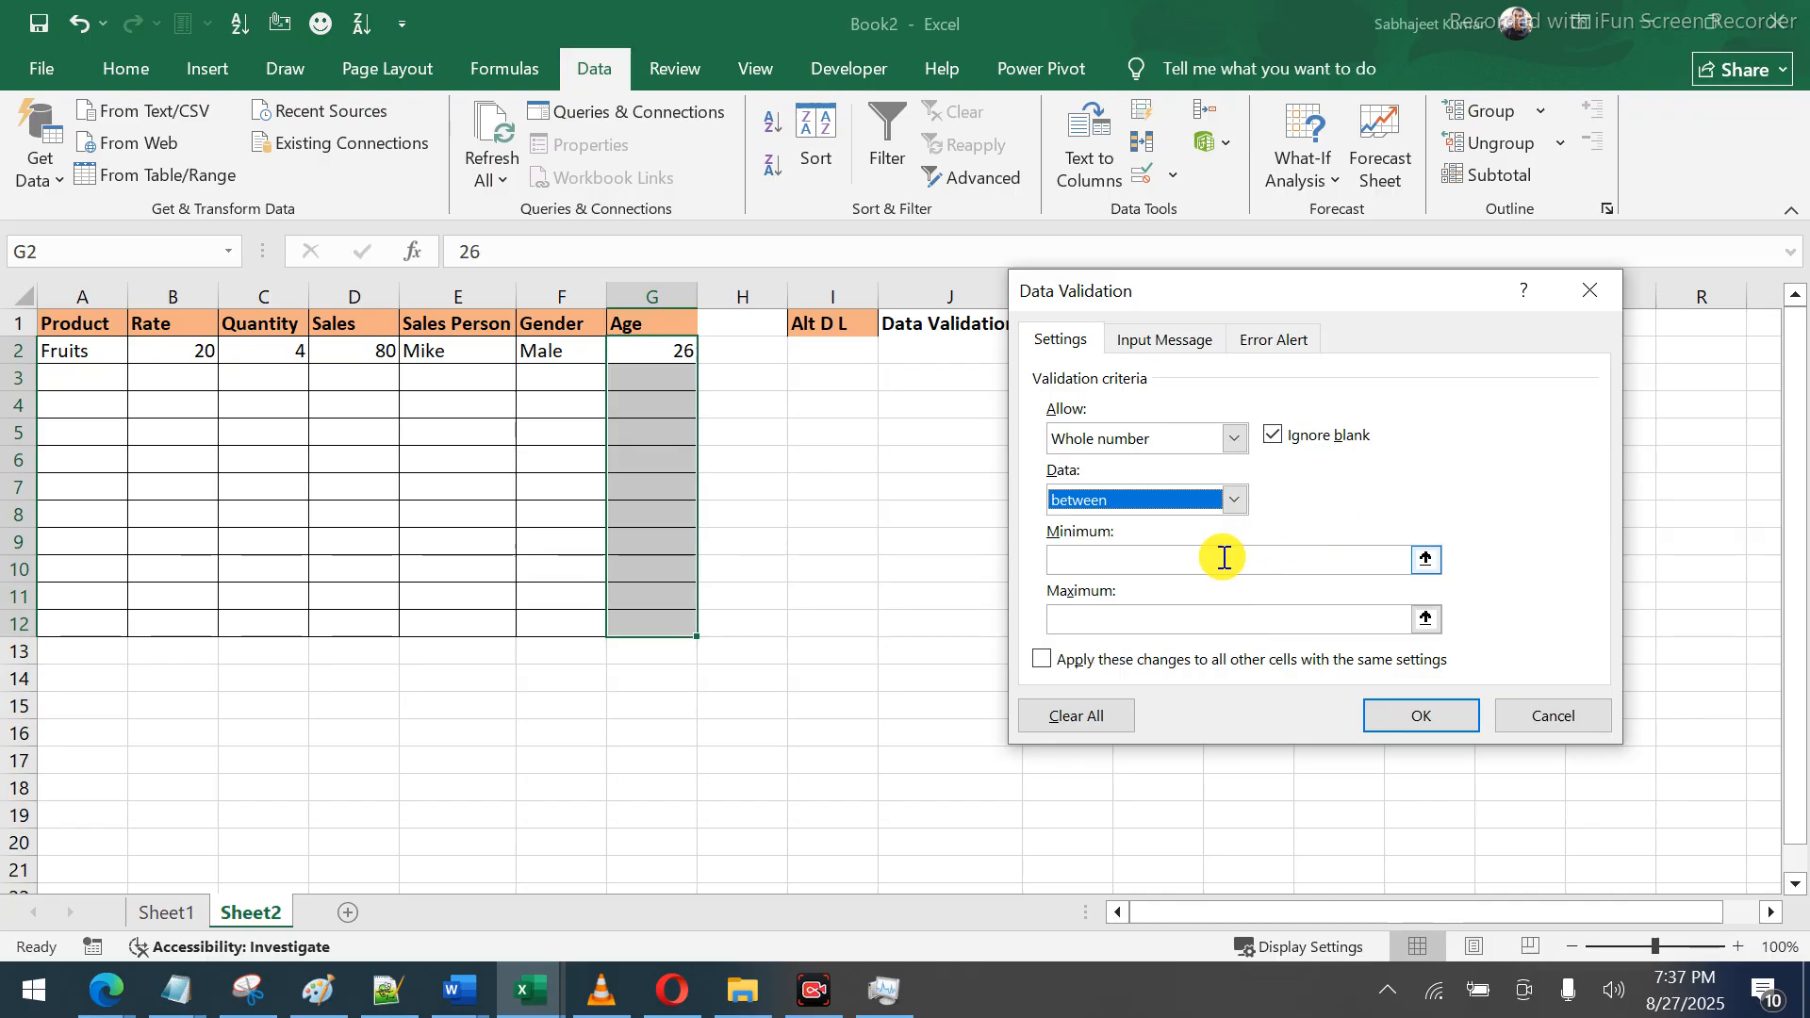
left_click(1208, 501)
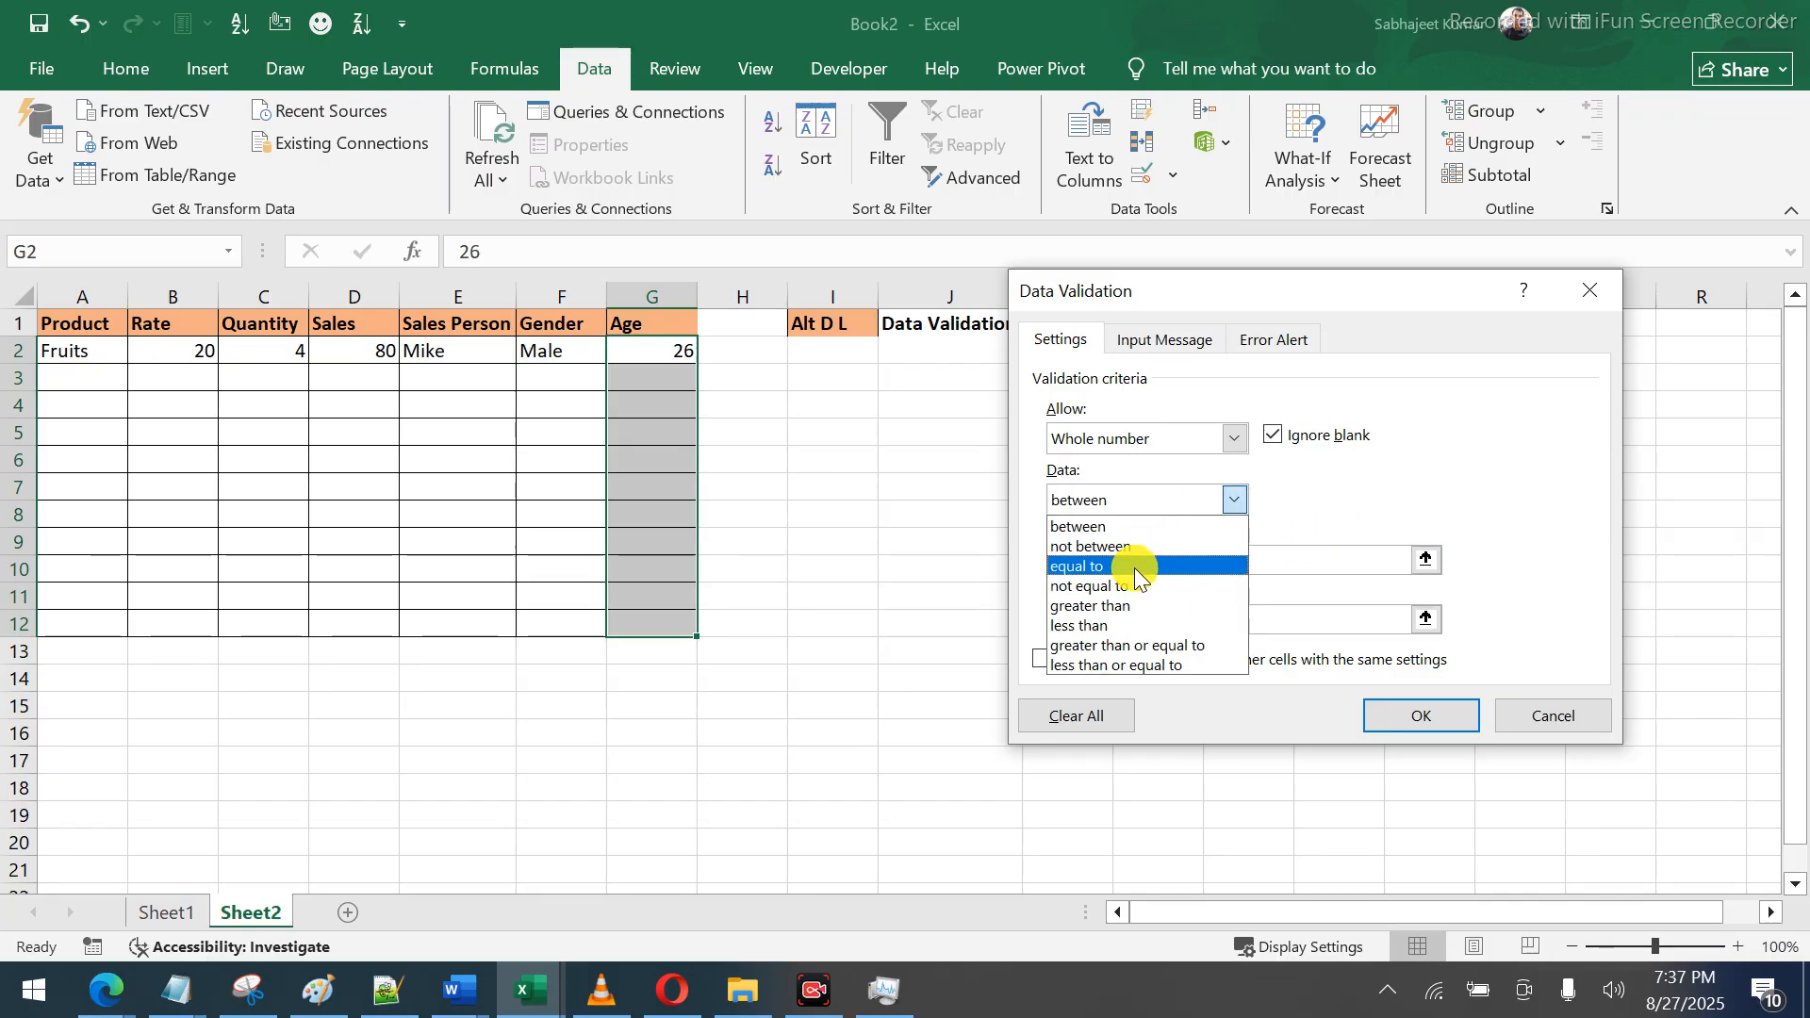
left_click(1132, 608)
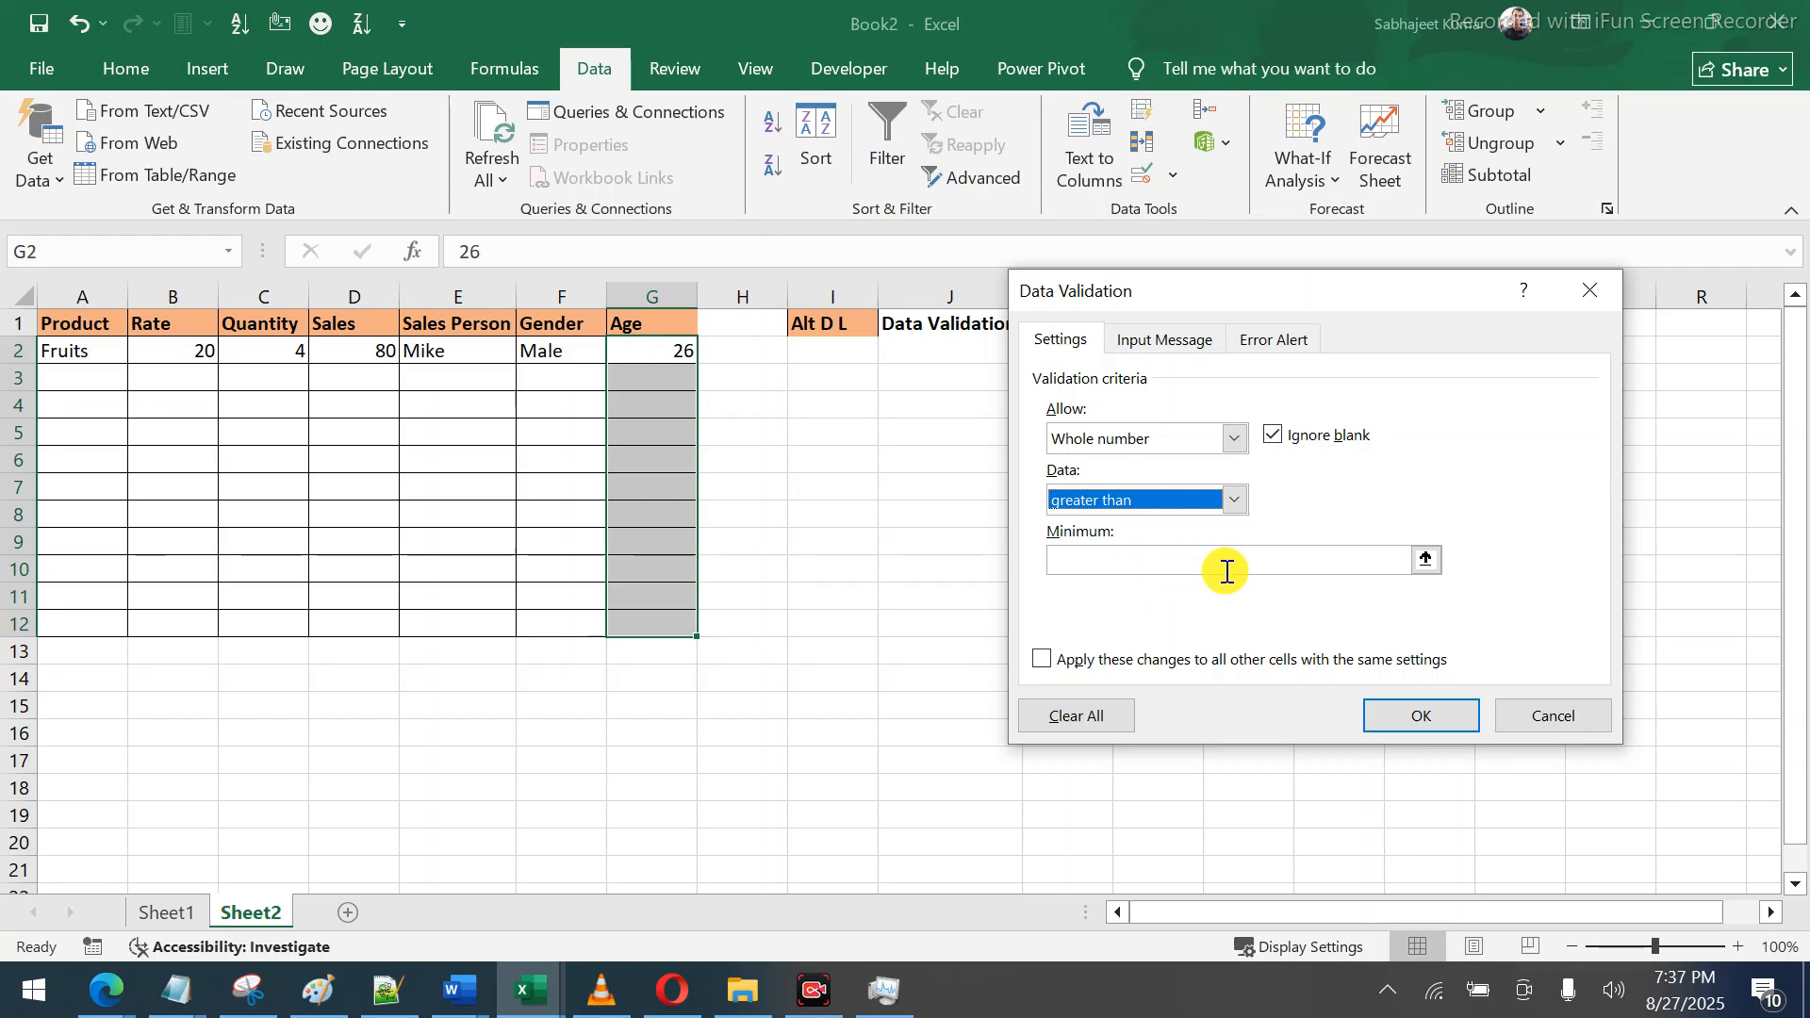
left_click(1231, 507)
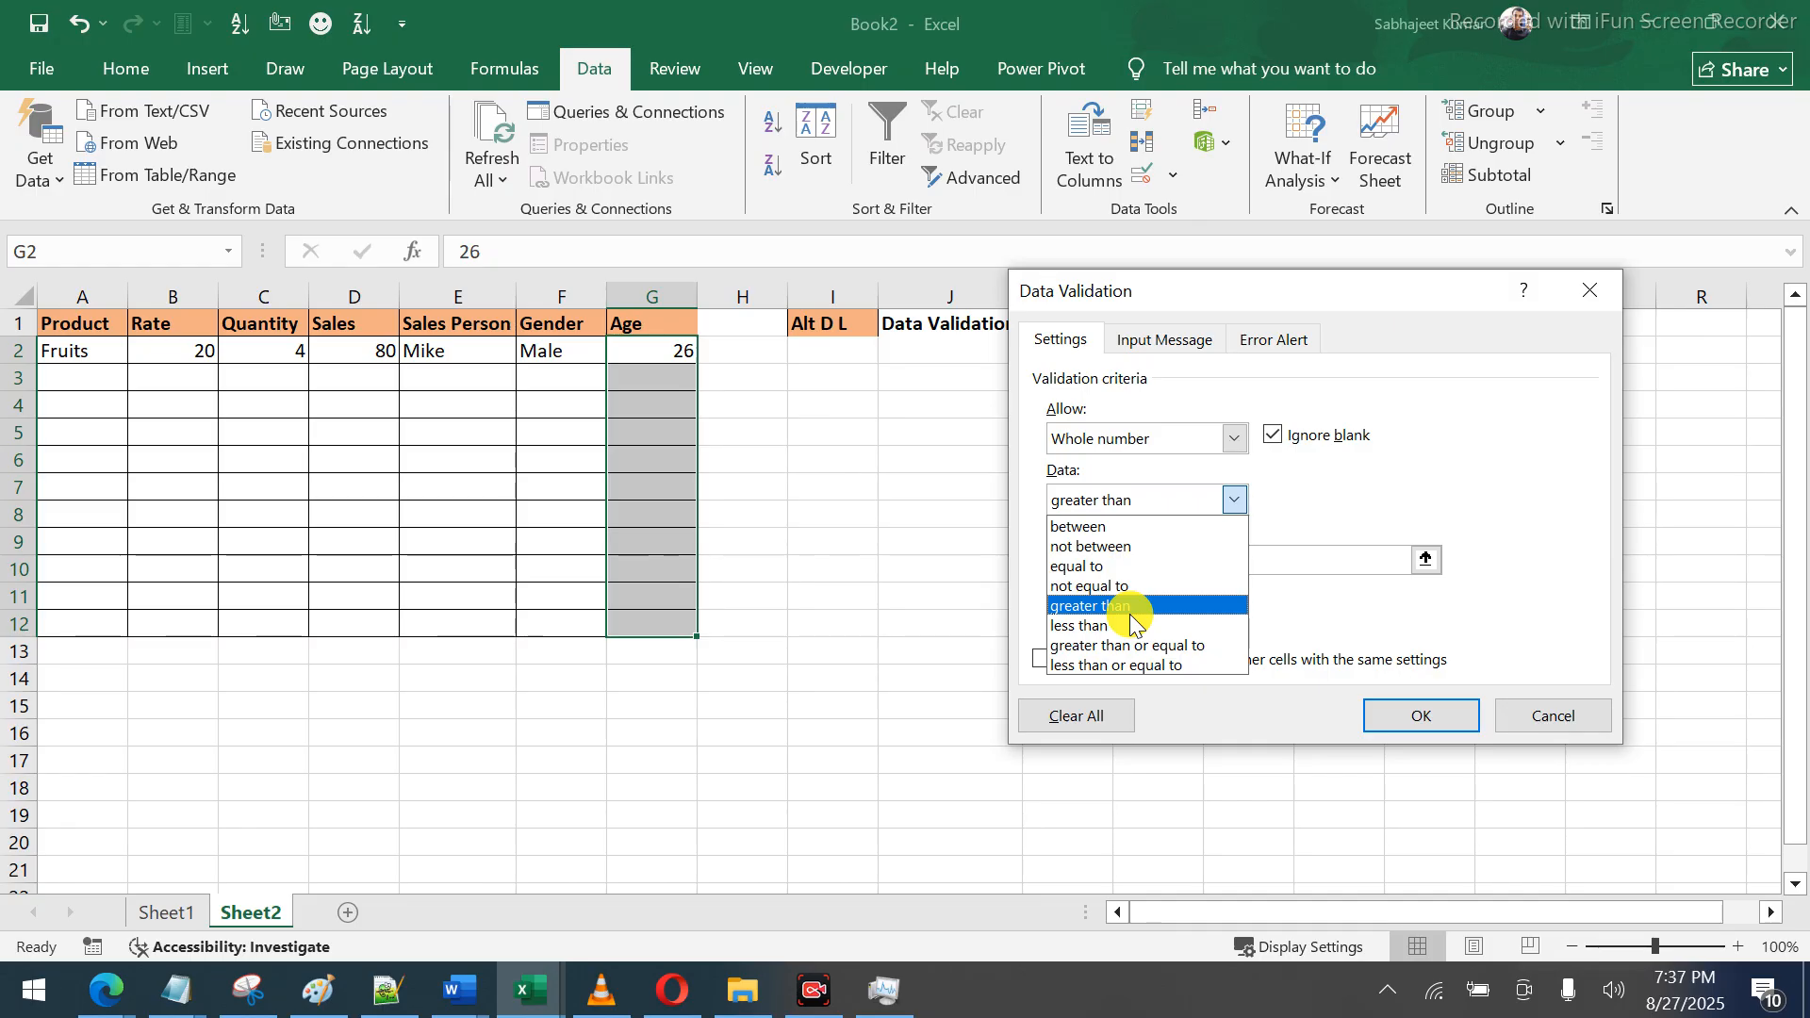
left_click(1213, 649)
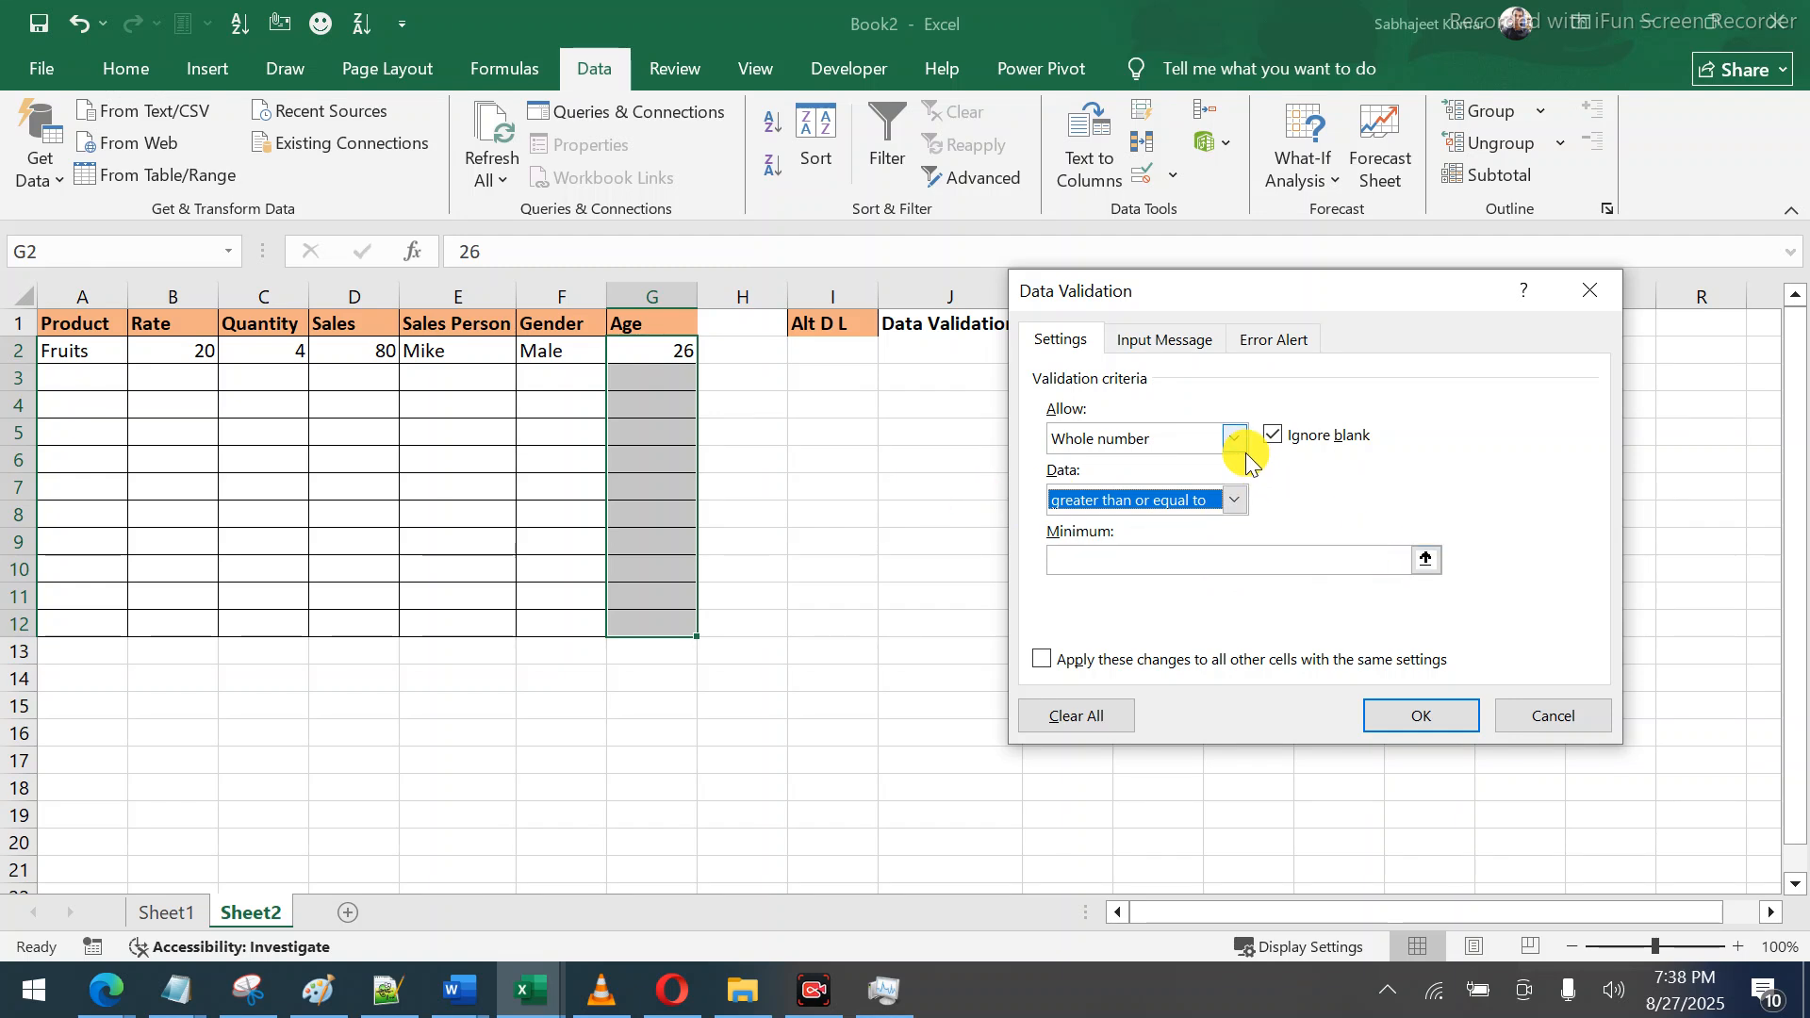
left_click(1544, 717)
Check the saved data validation criteria of the Age cells G2:G12
key("alt+d")
key("l")
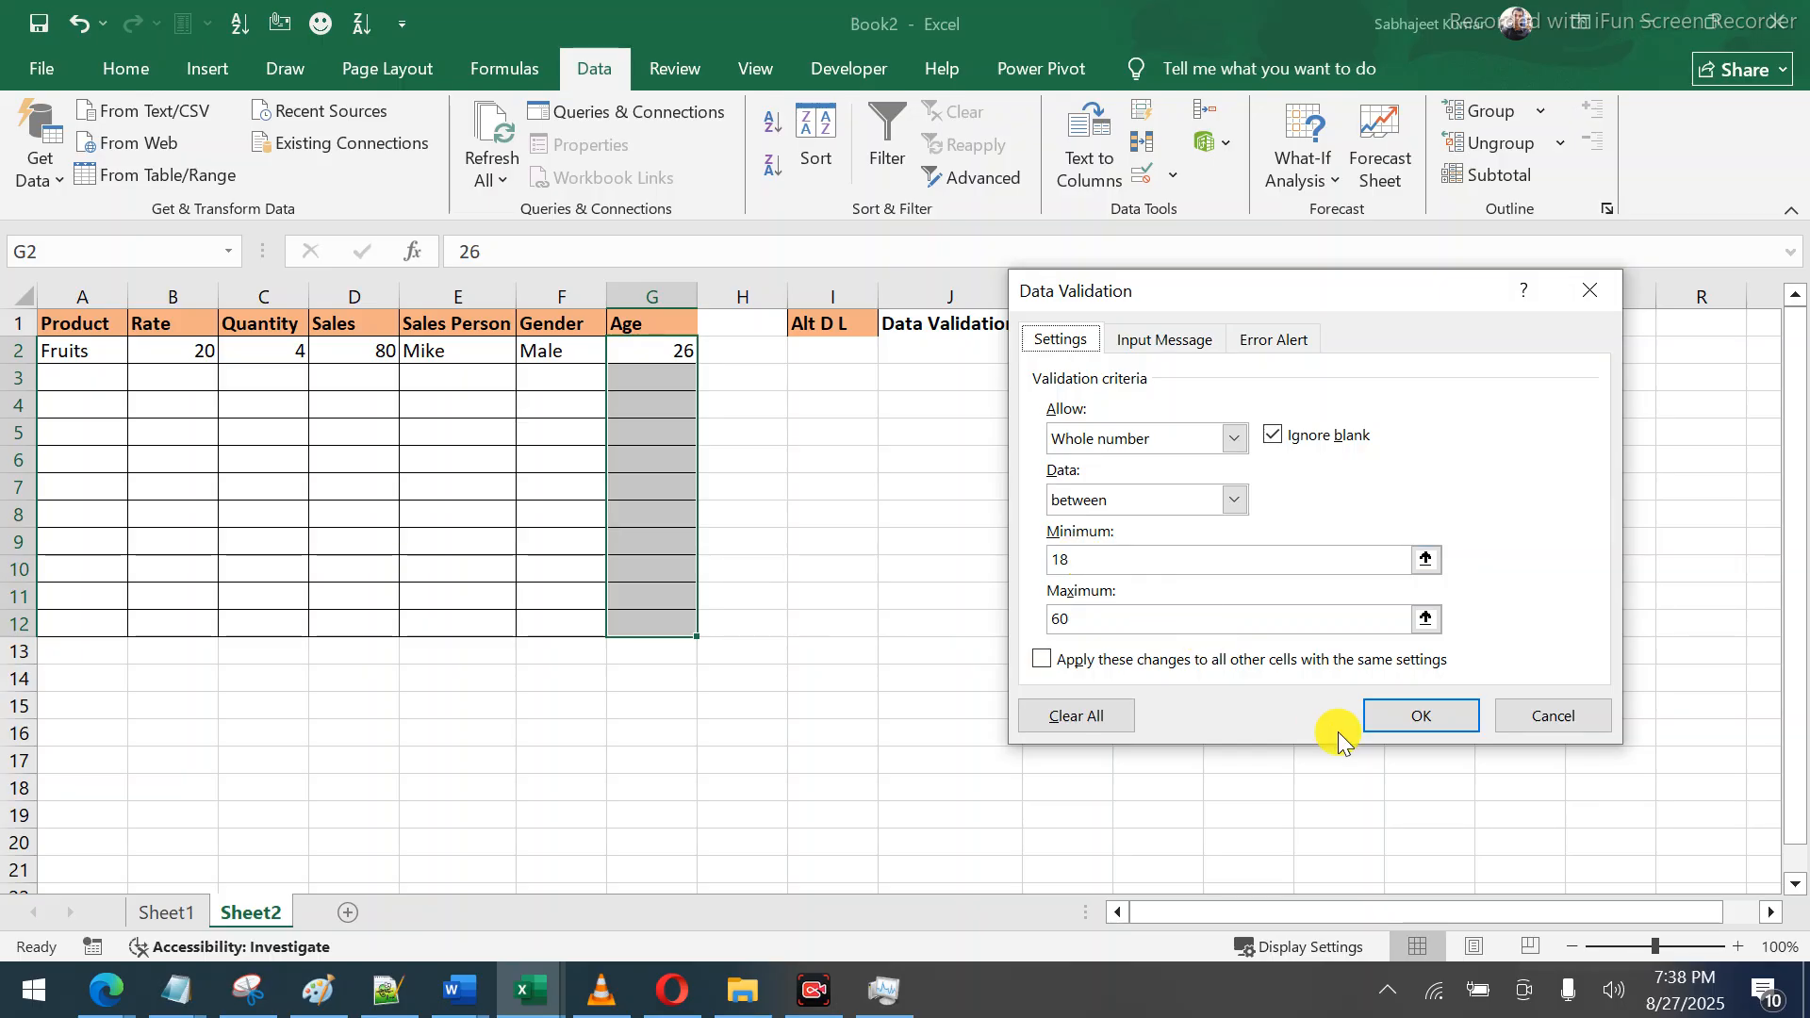
left_click(1551, 714)
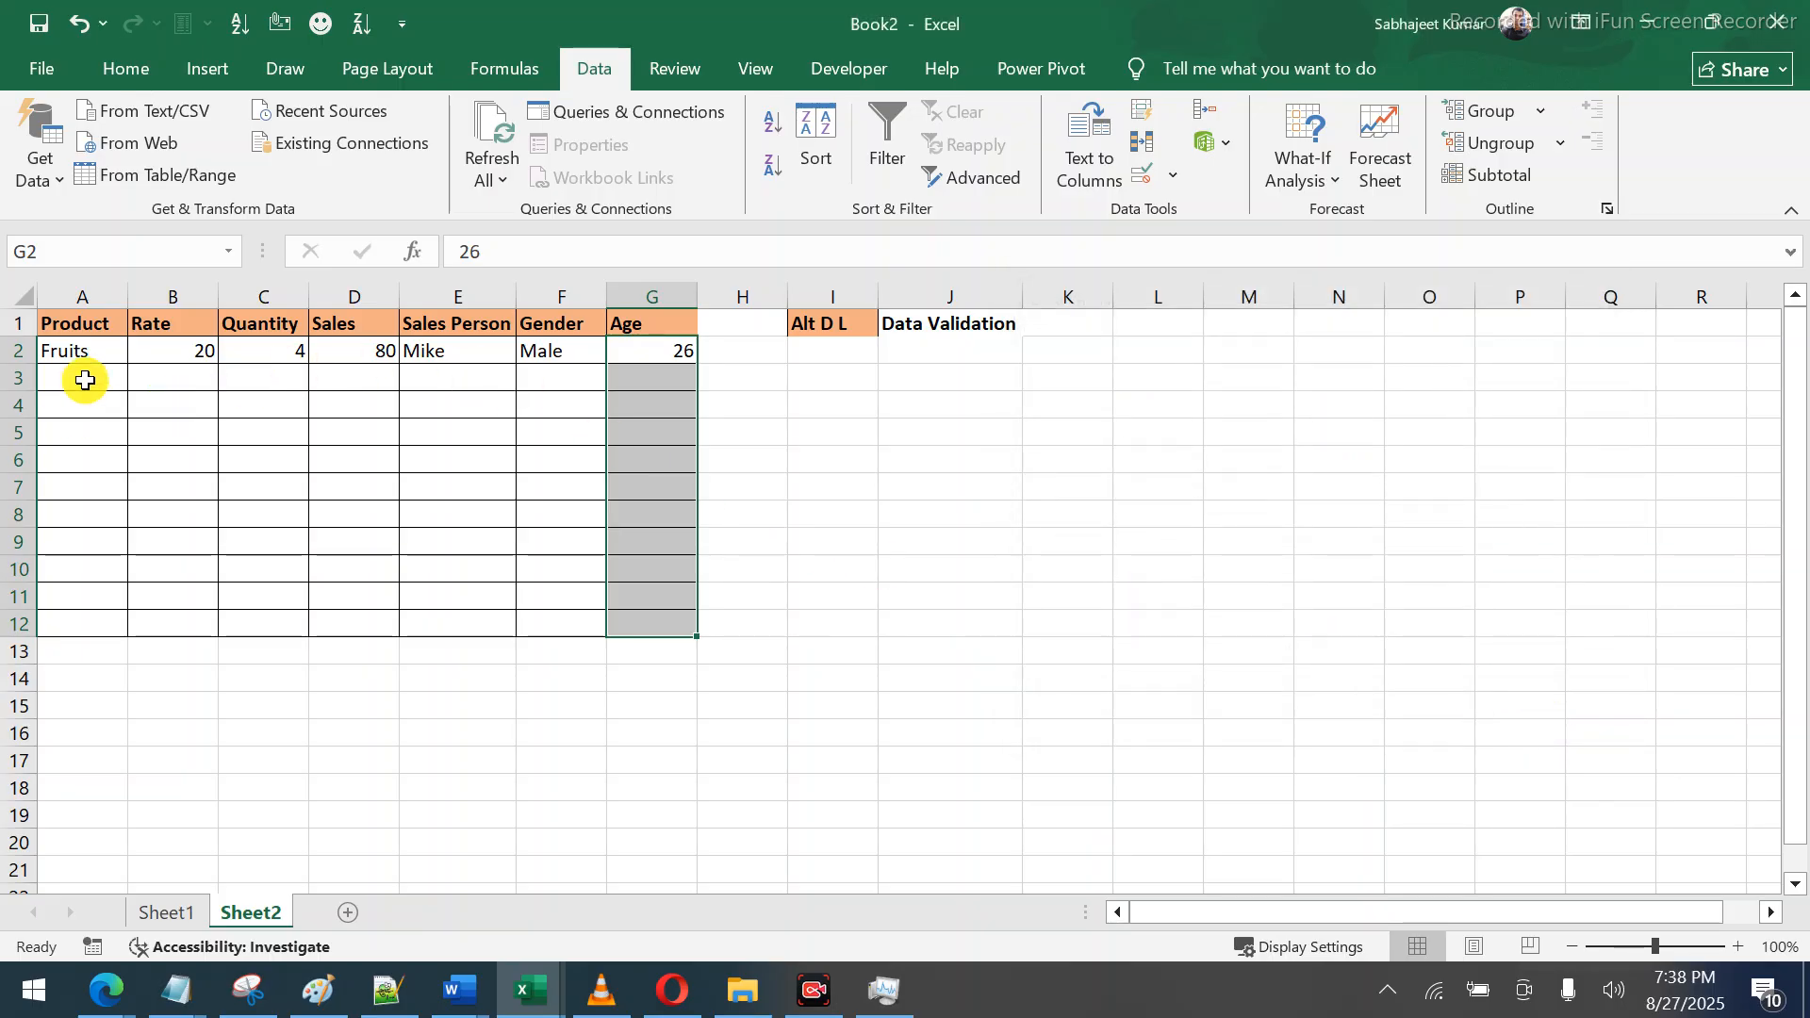
Fill the product, rate, quantity and sales values from row 2 down into A3:D3
left_click(556, 376)
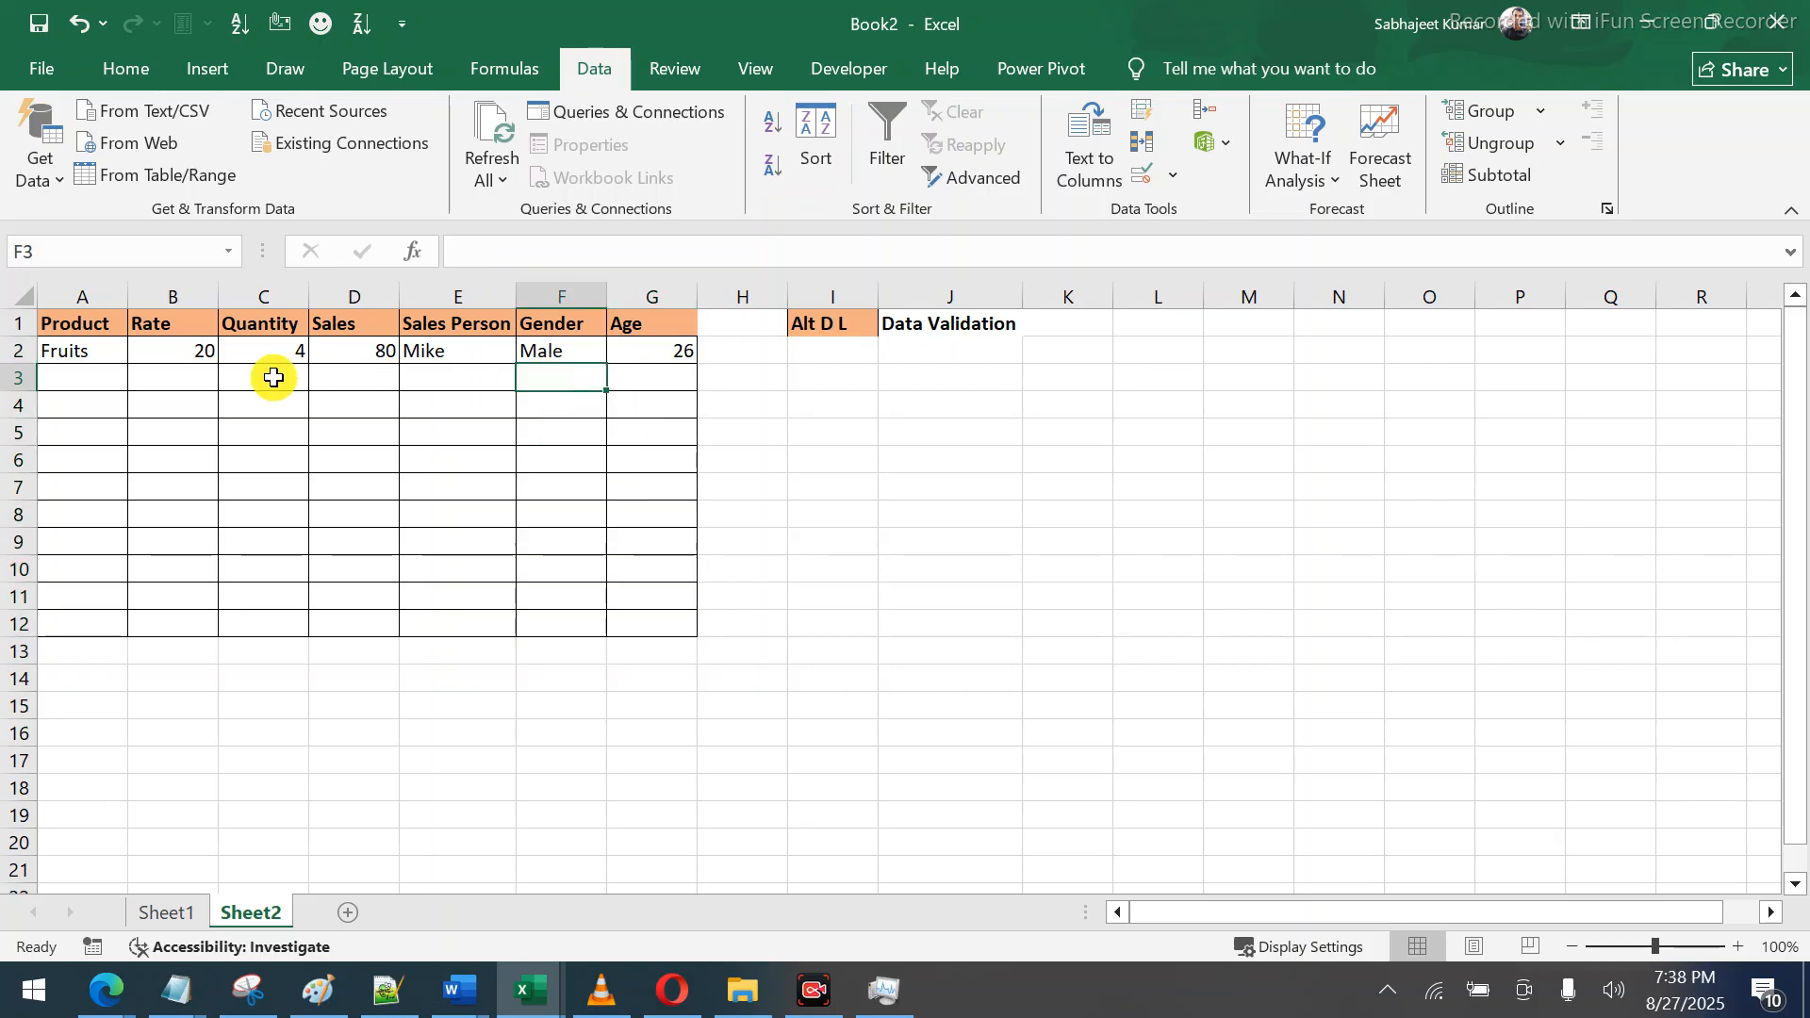
left_click(77, 378)
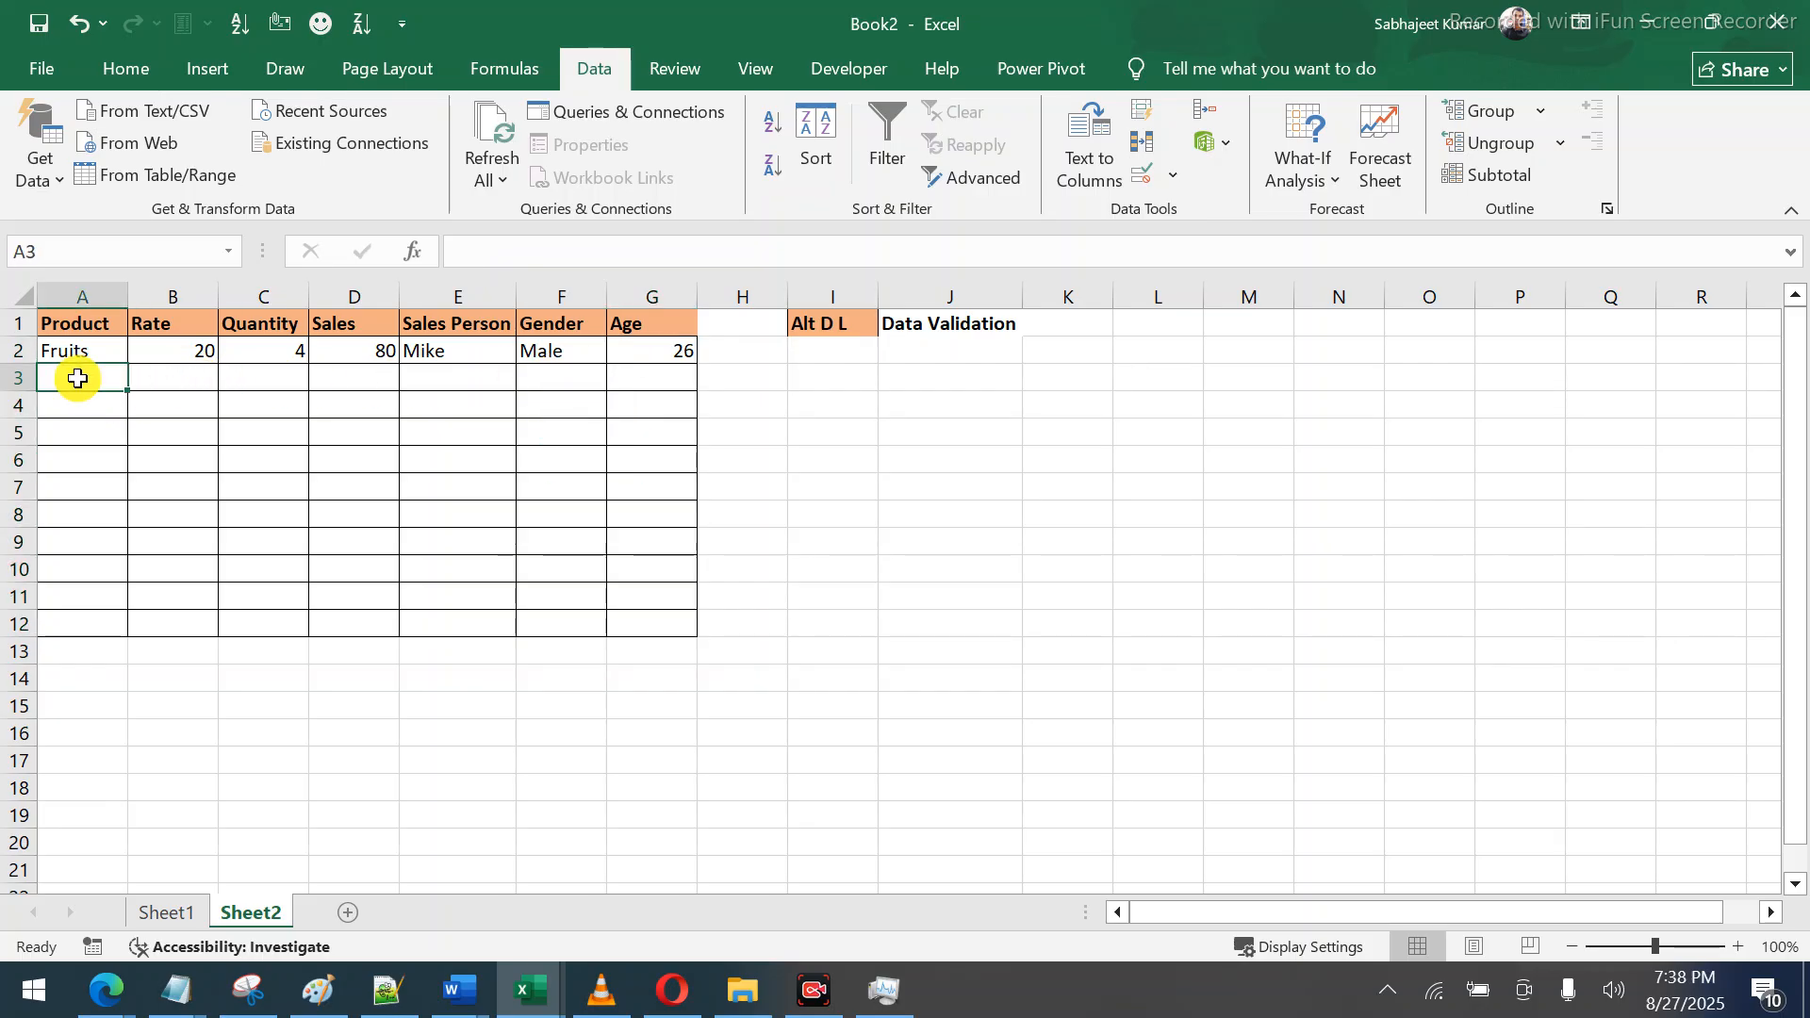
key("shift+Right")
key("shift+Right")
key("shift+Right")
key("ctrl+d")
Complete row 3 with the sales person's name in E3, M as the gender and 28 as the age
key("Tab")
key("Tab")
key("Tab")
key("Tab")
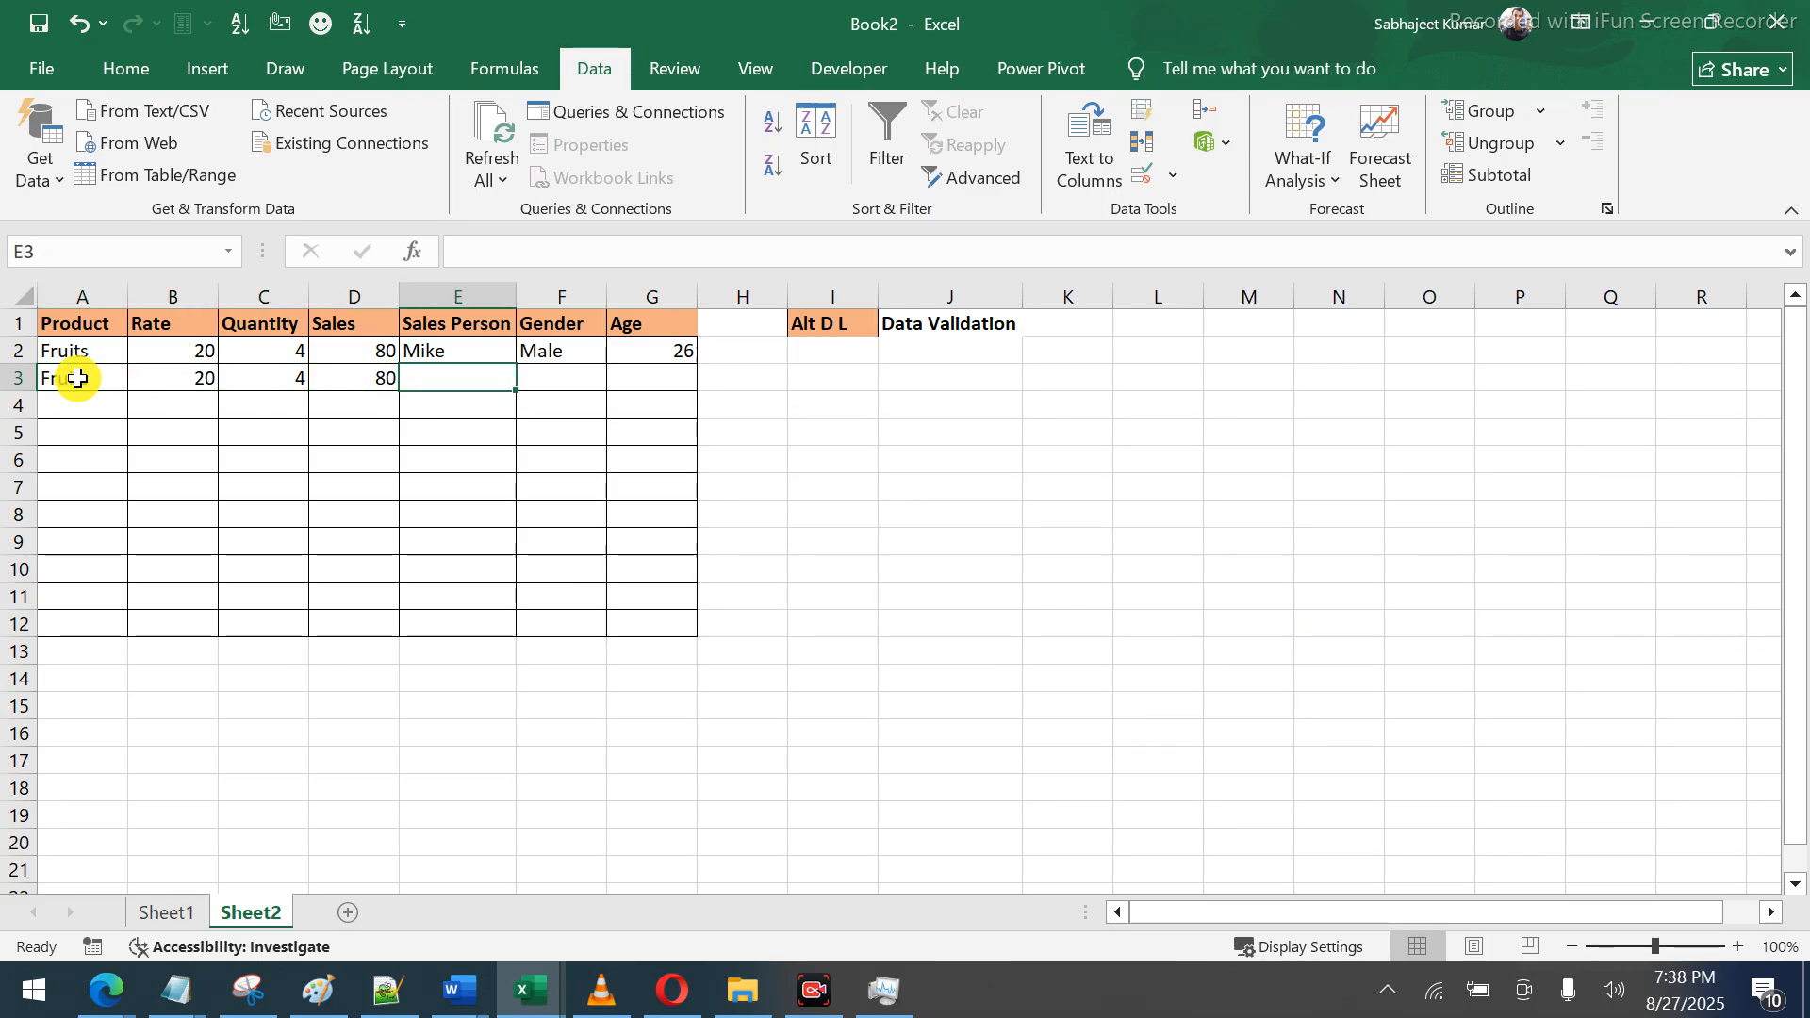
type("Smith")
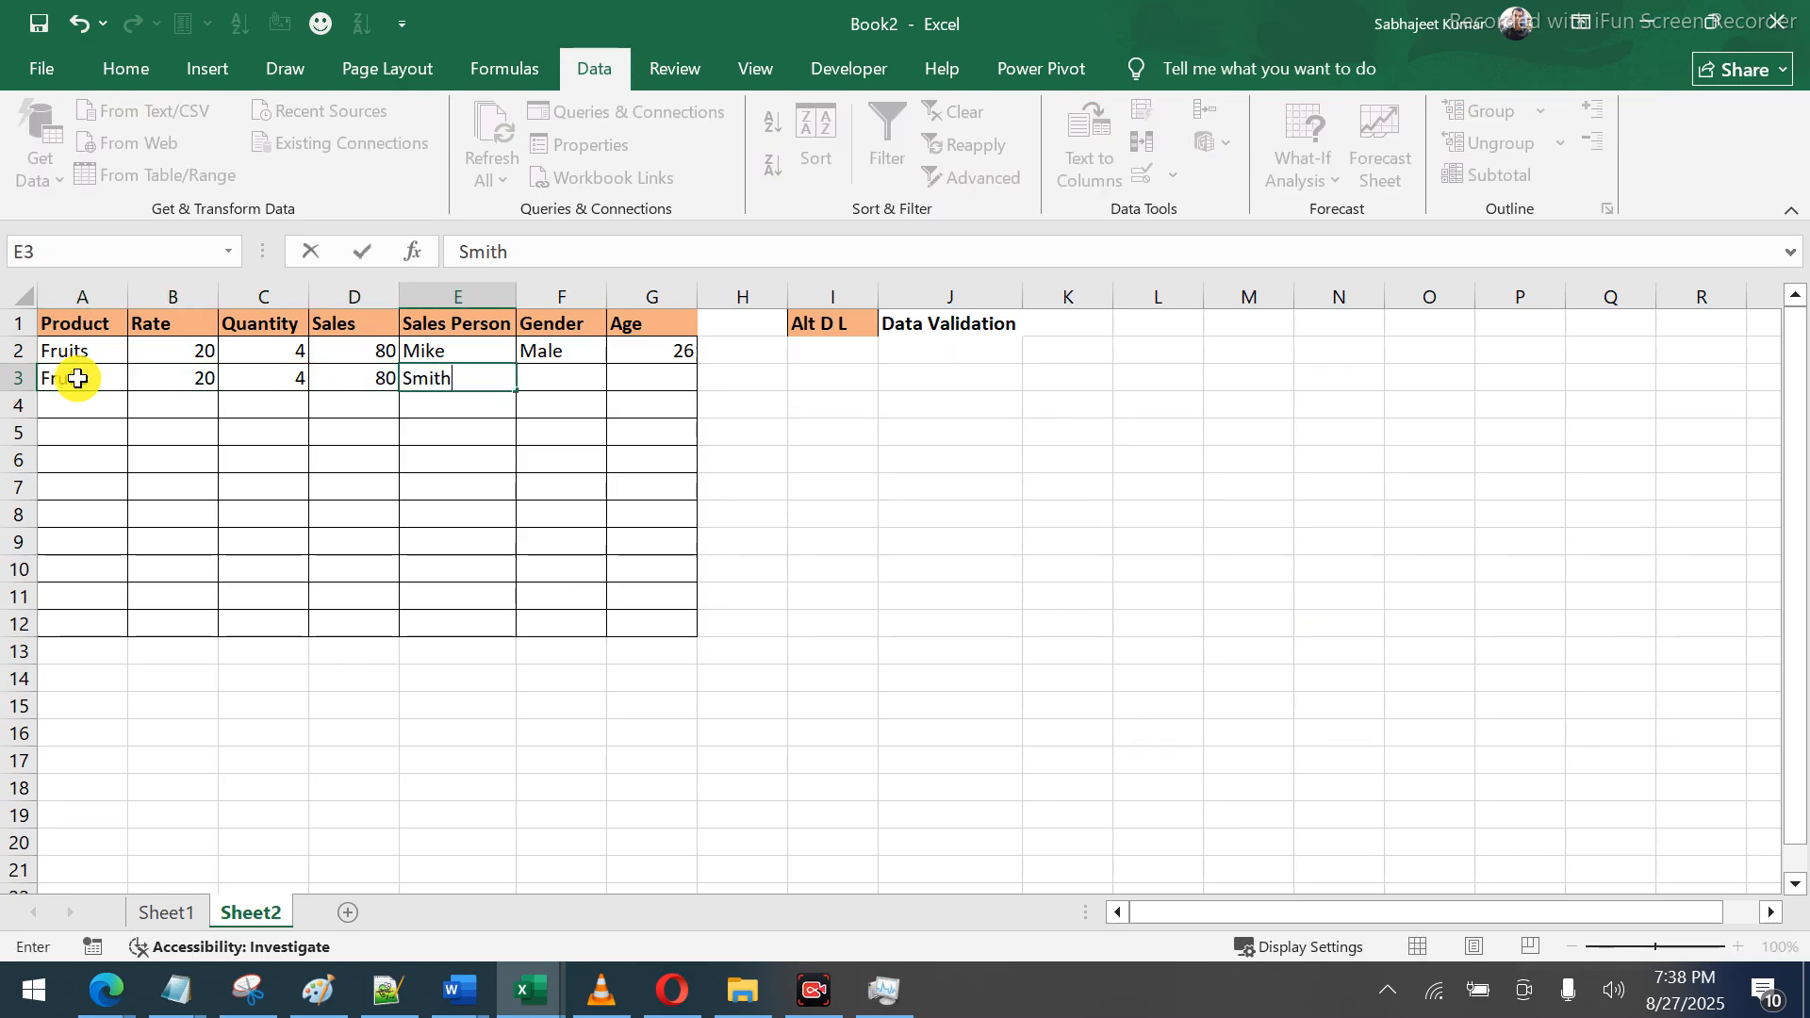
key("Tab")
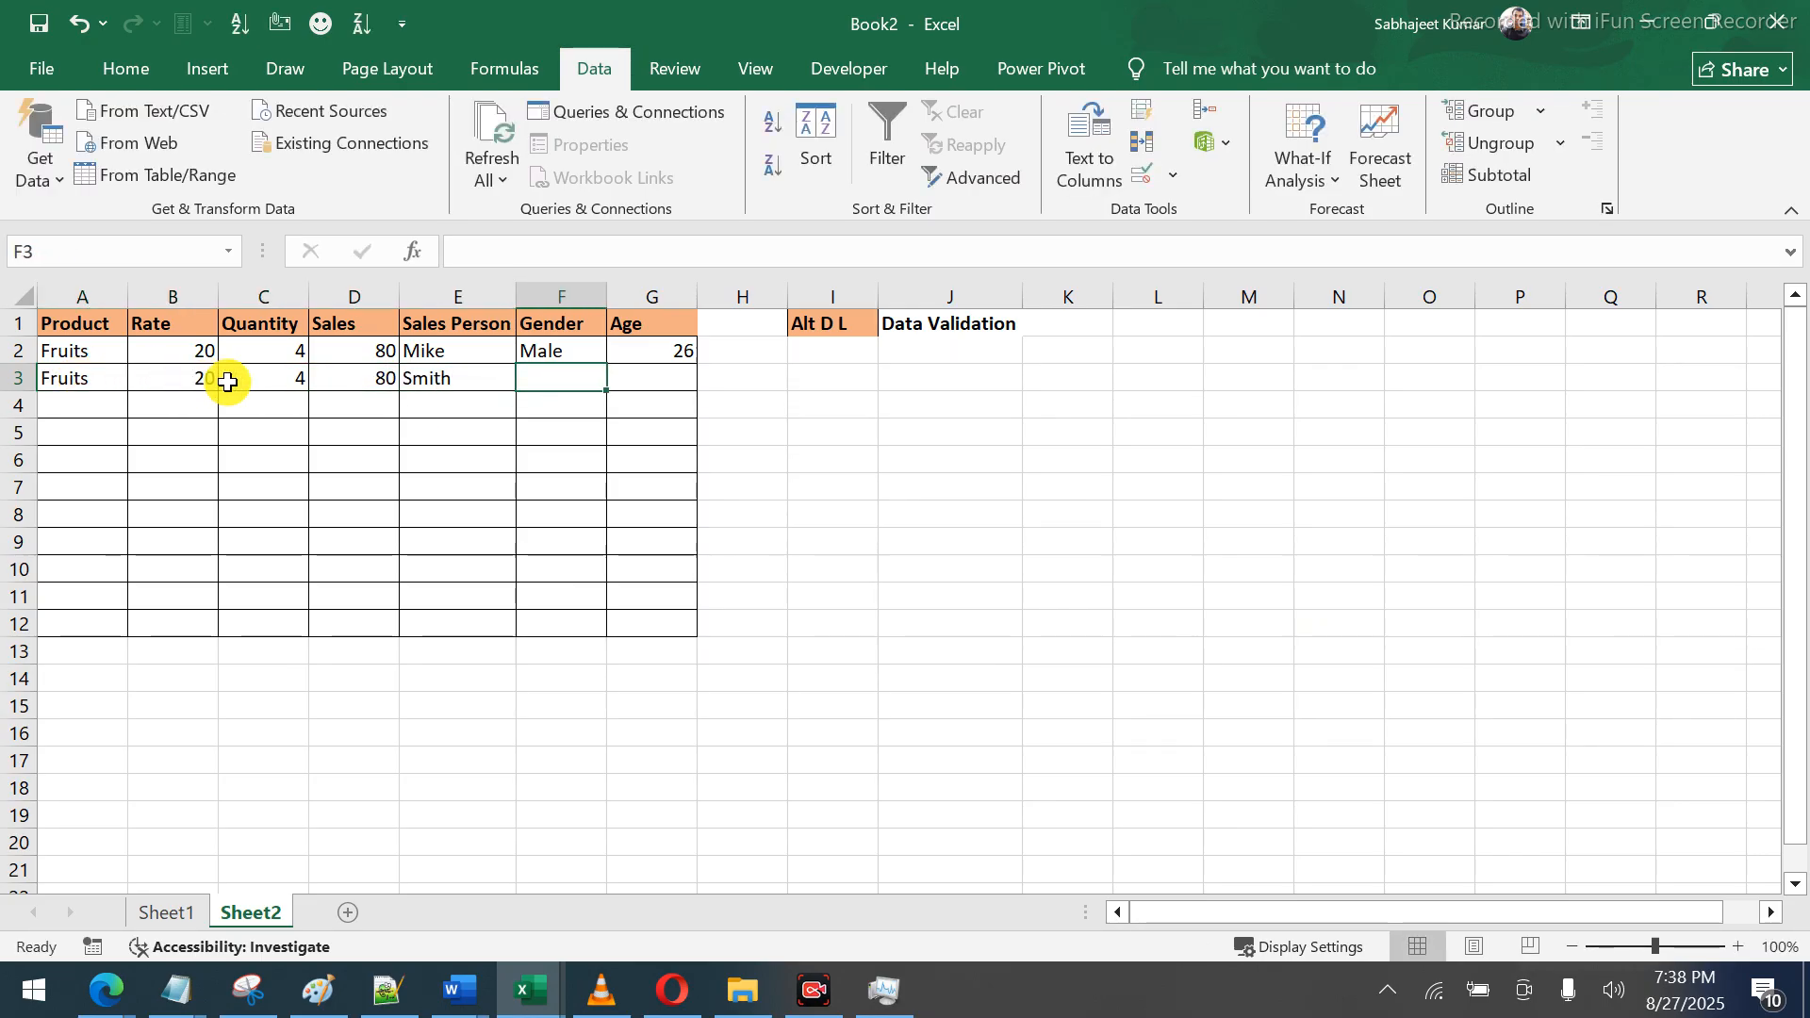
type("M")
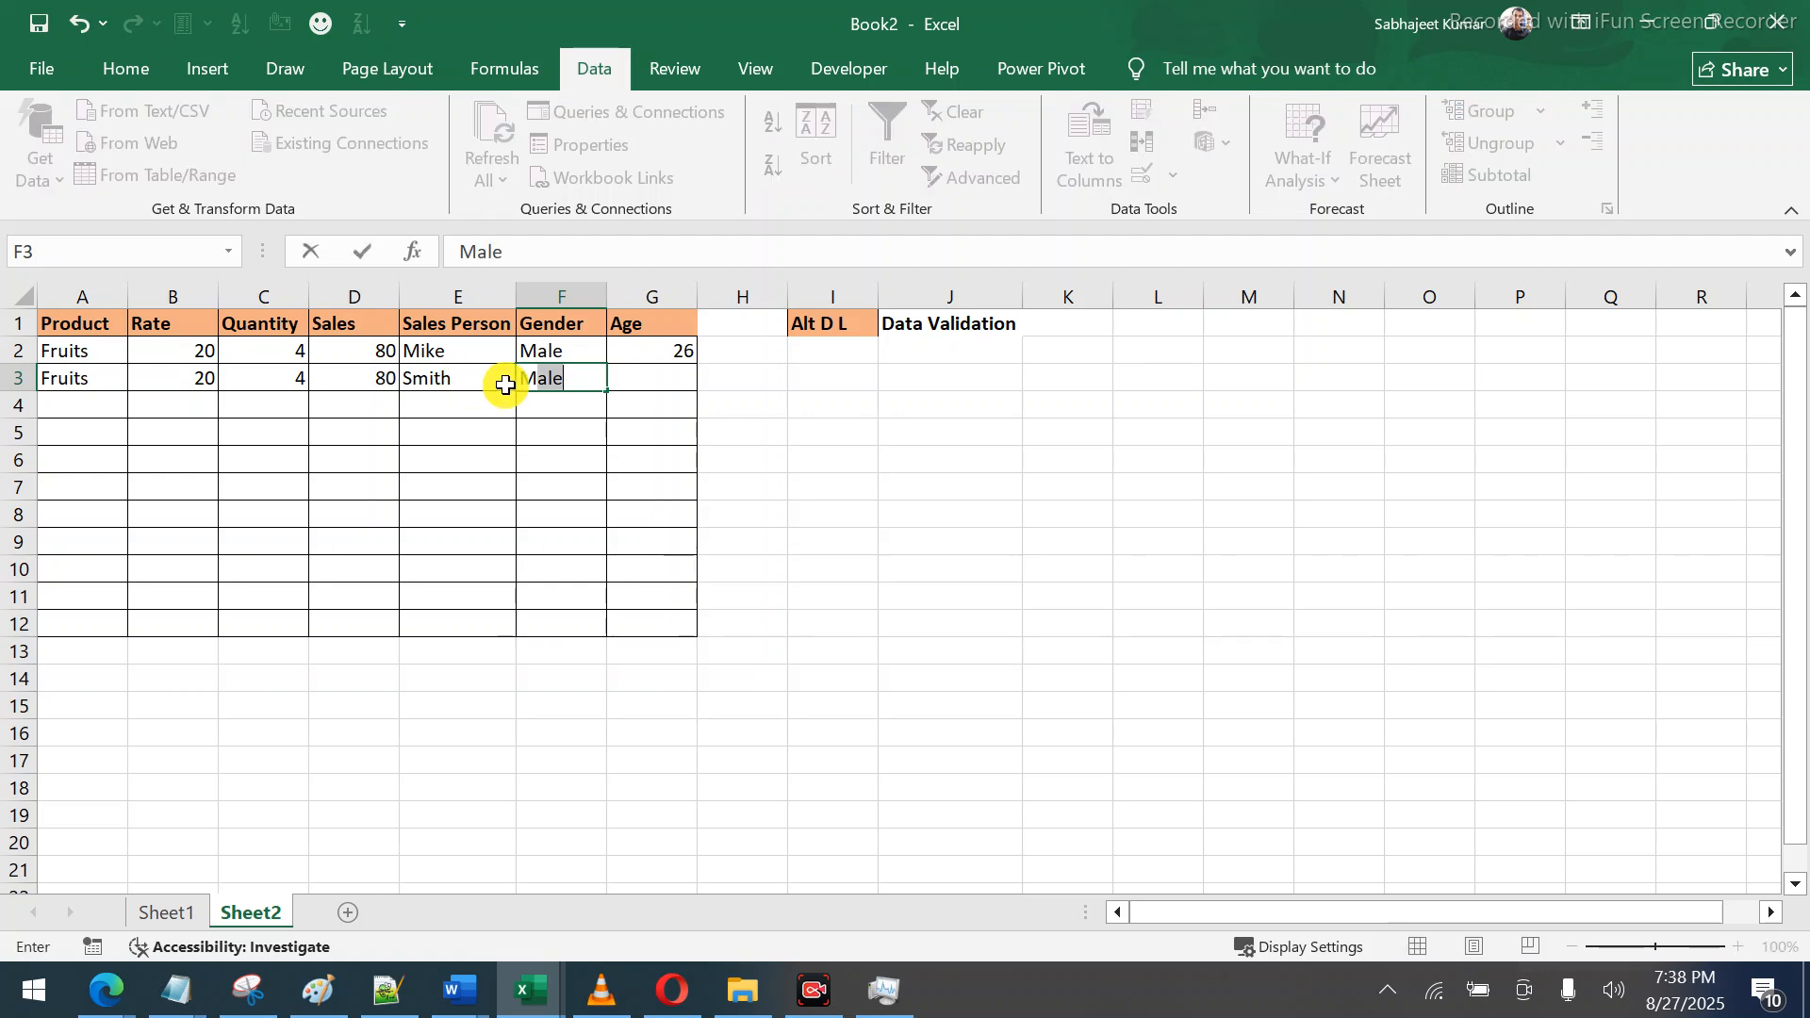
key("BackSpace")
key("Tab")
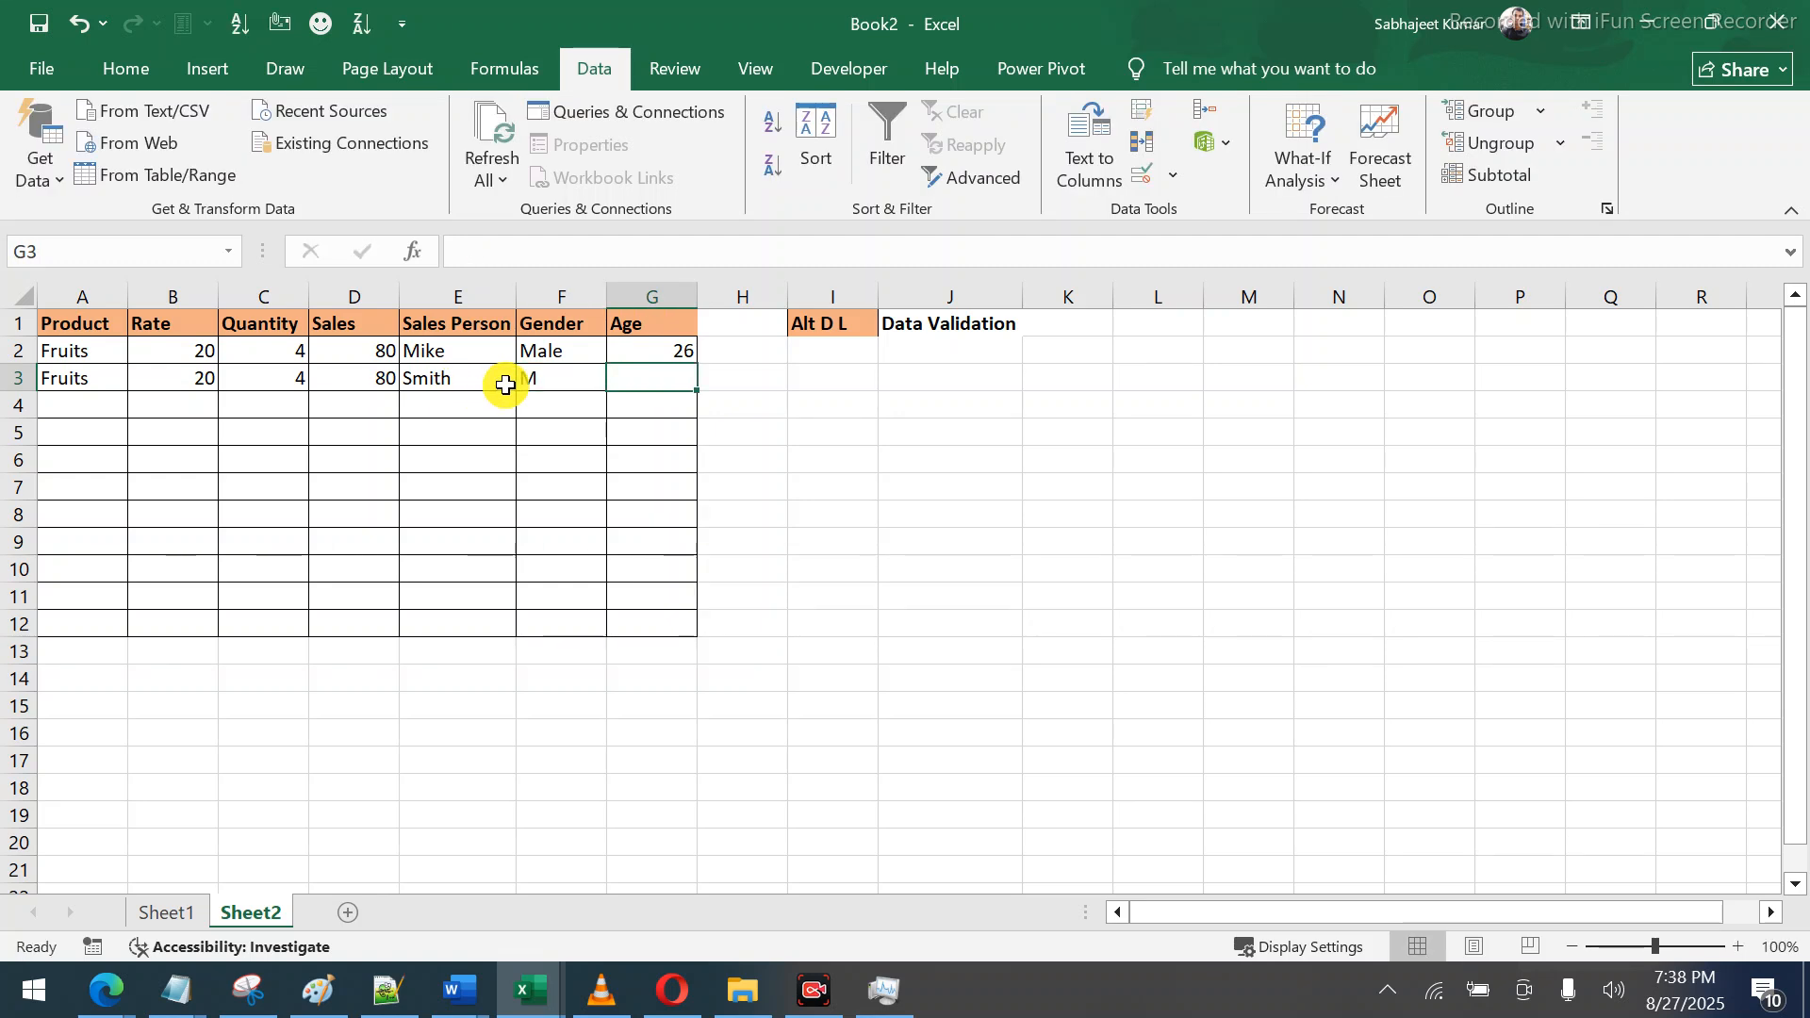
type("28")
key("Return")
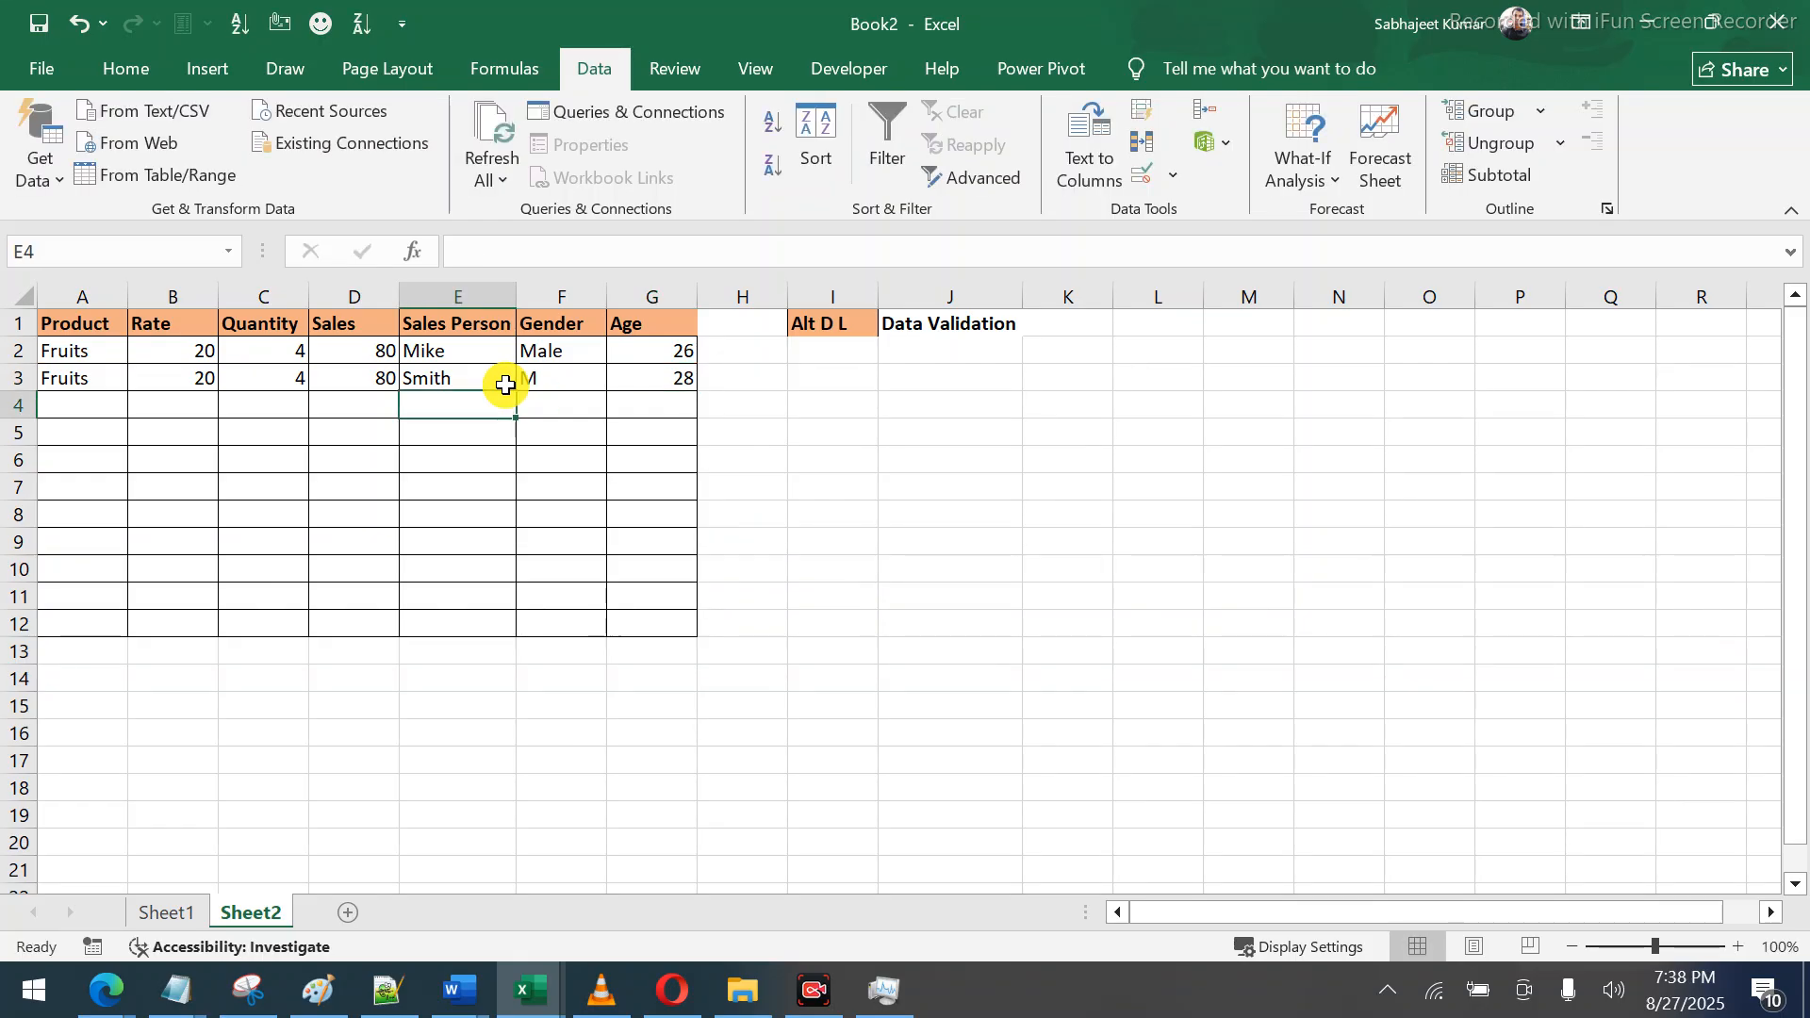
left_click_drag(547, 356, 558, 542)
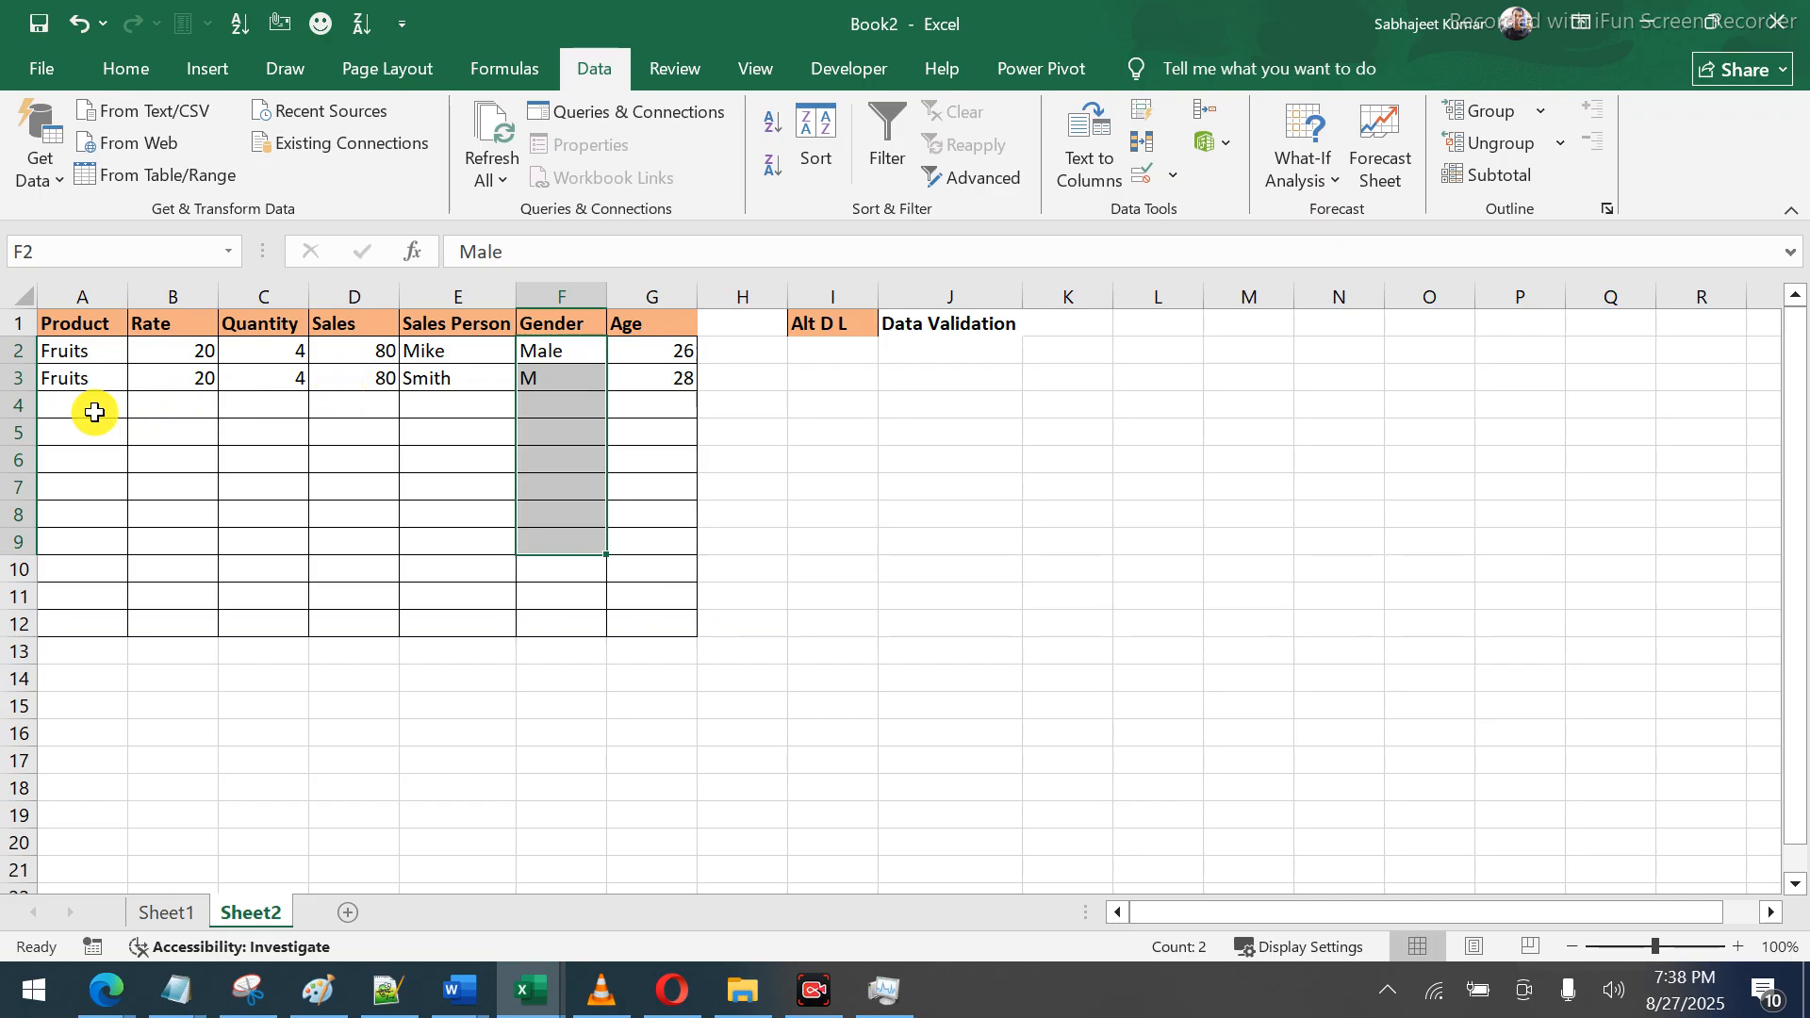
left_click_drag(76, 398, 651, 631)
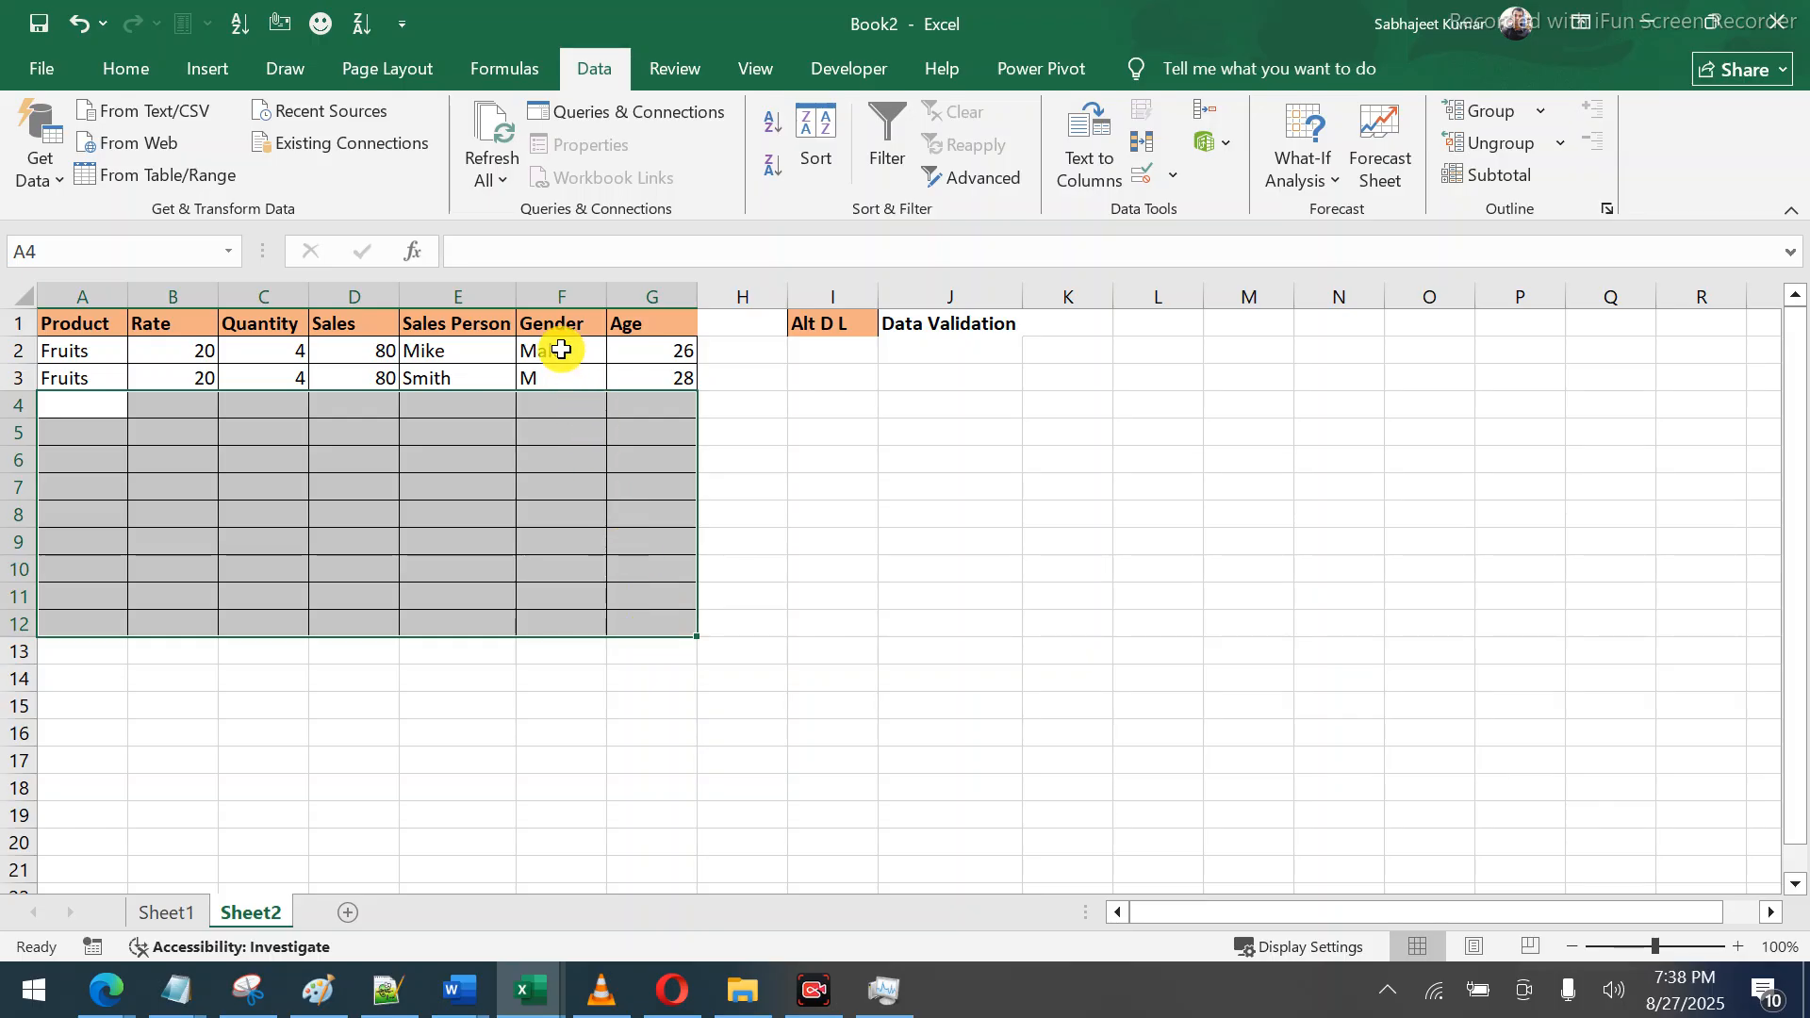
left_click(553, 412)
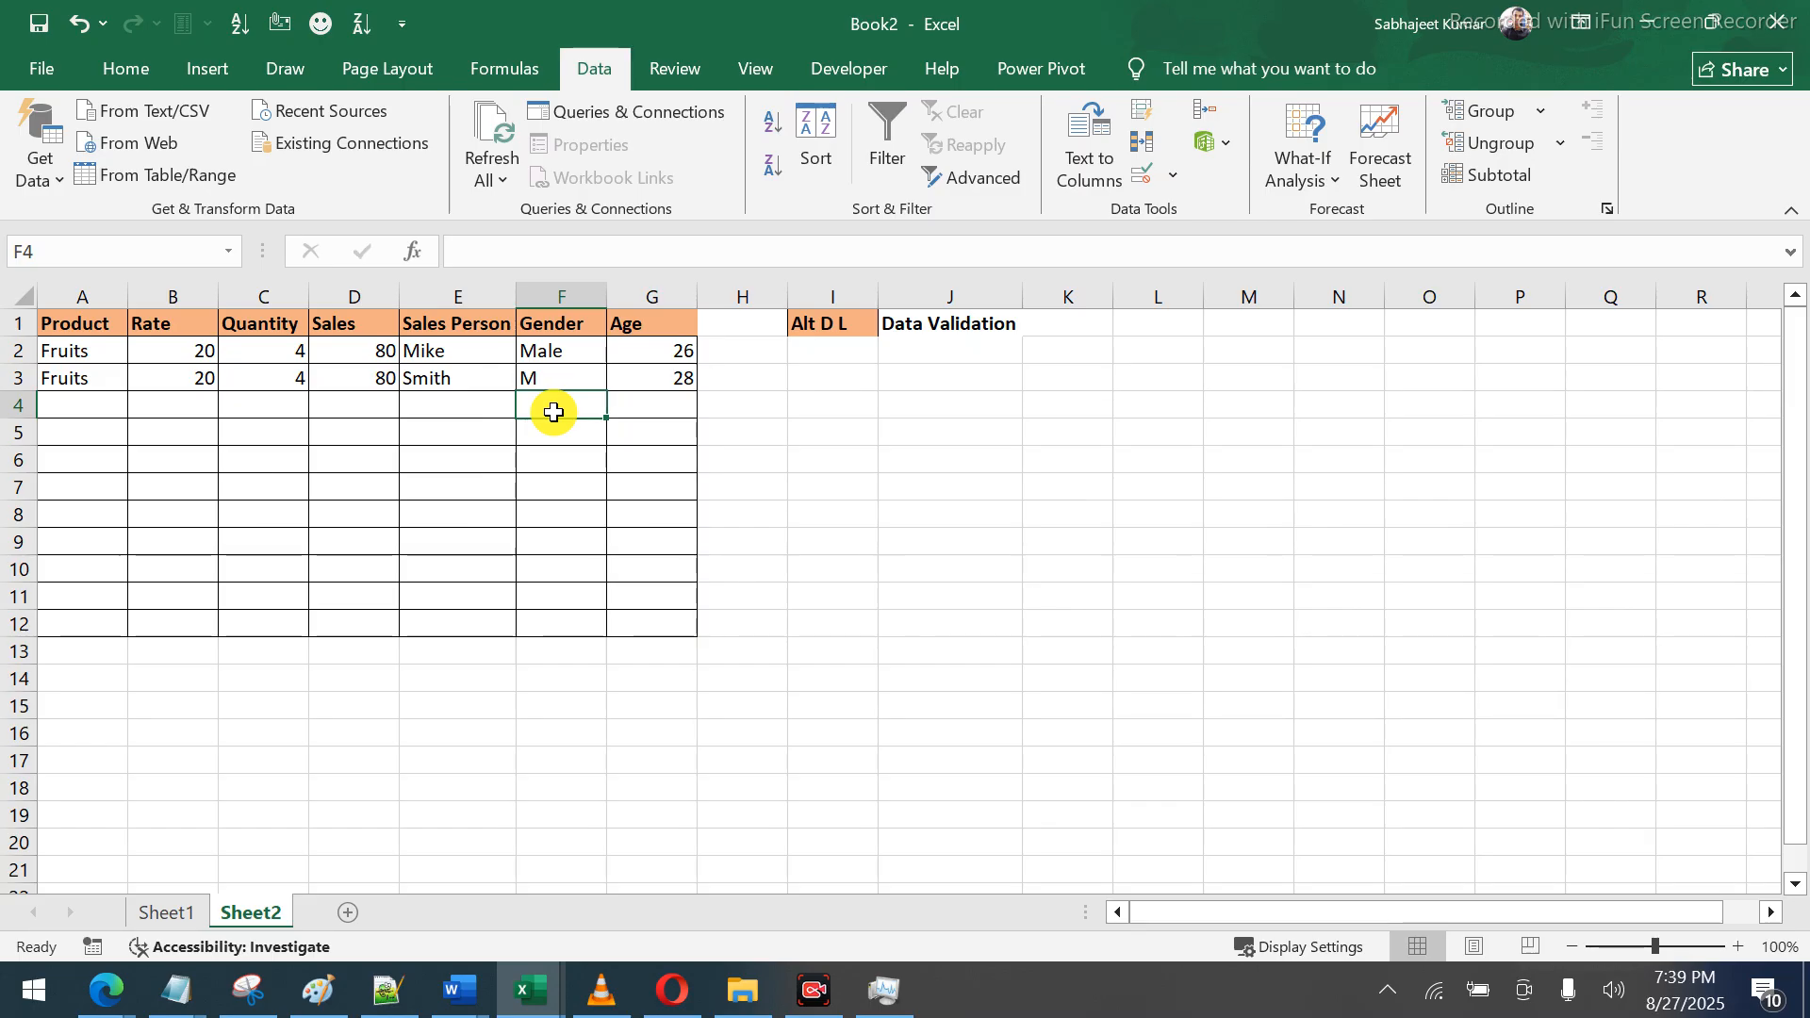
Start a data validation rule for the Gender cells F2:F12 that allows a List
left_click_drag(550, 345, 564, 593)
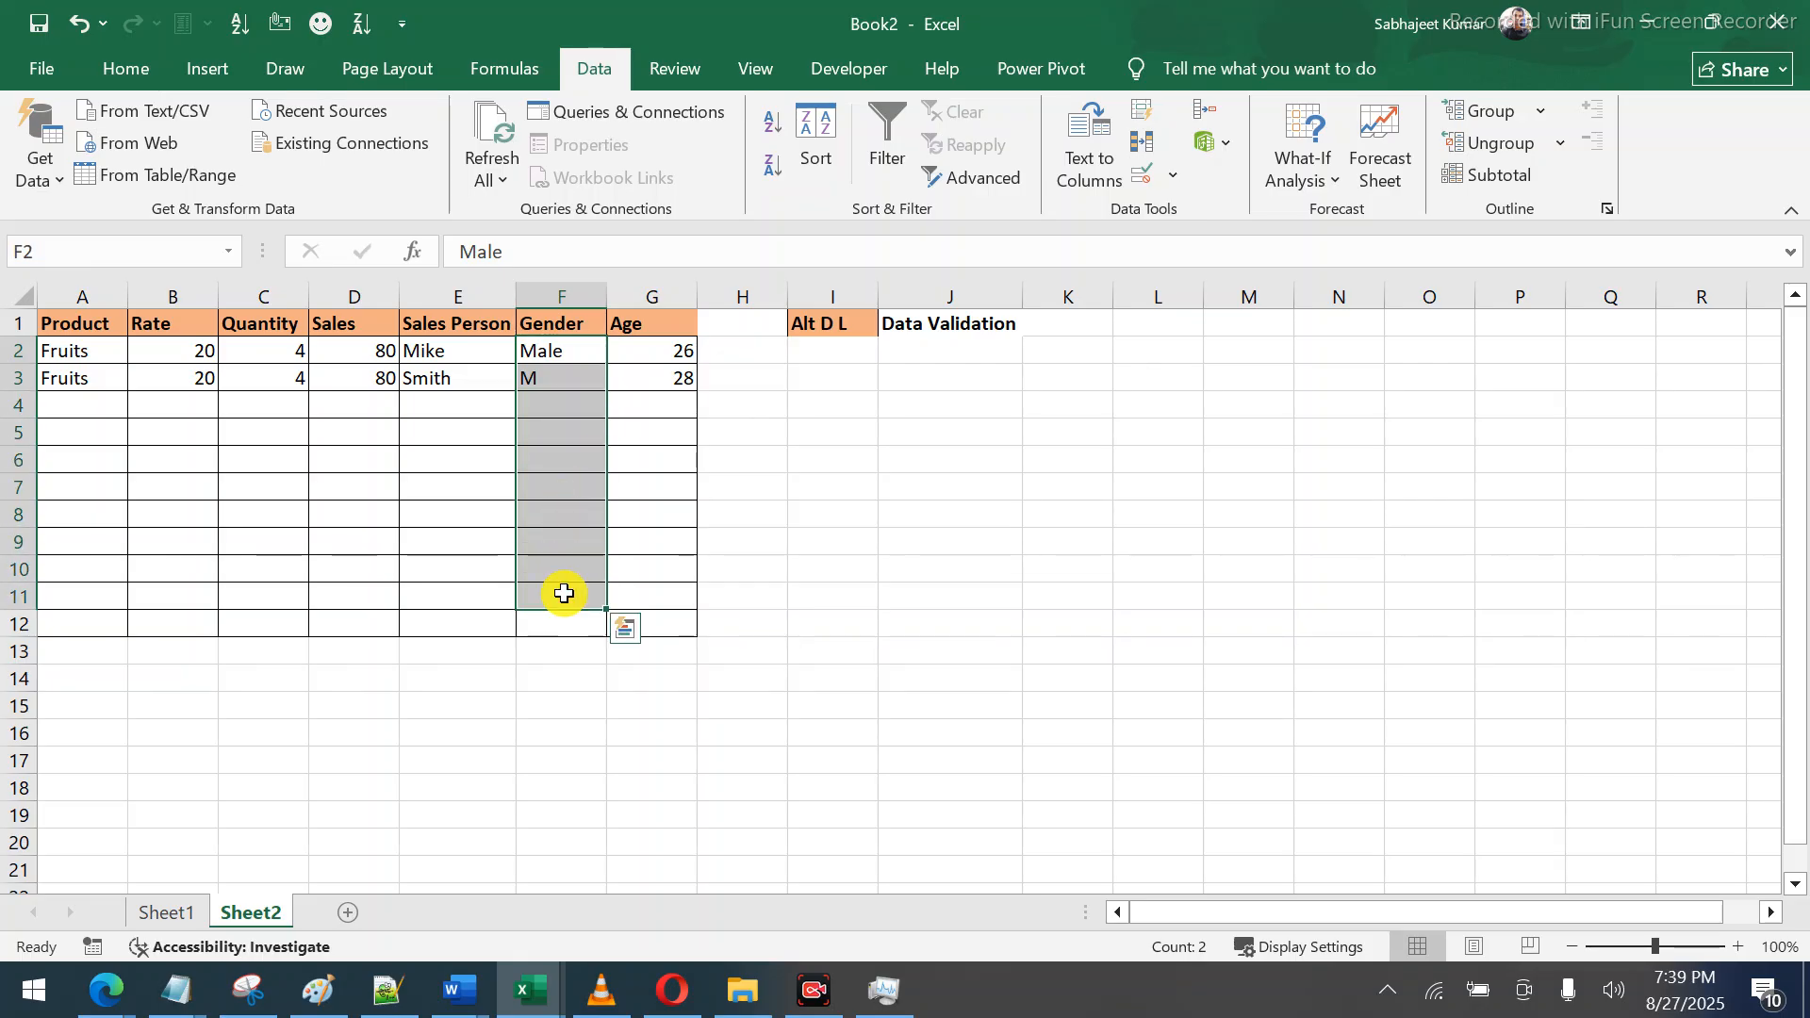
key("shift+Down")
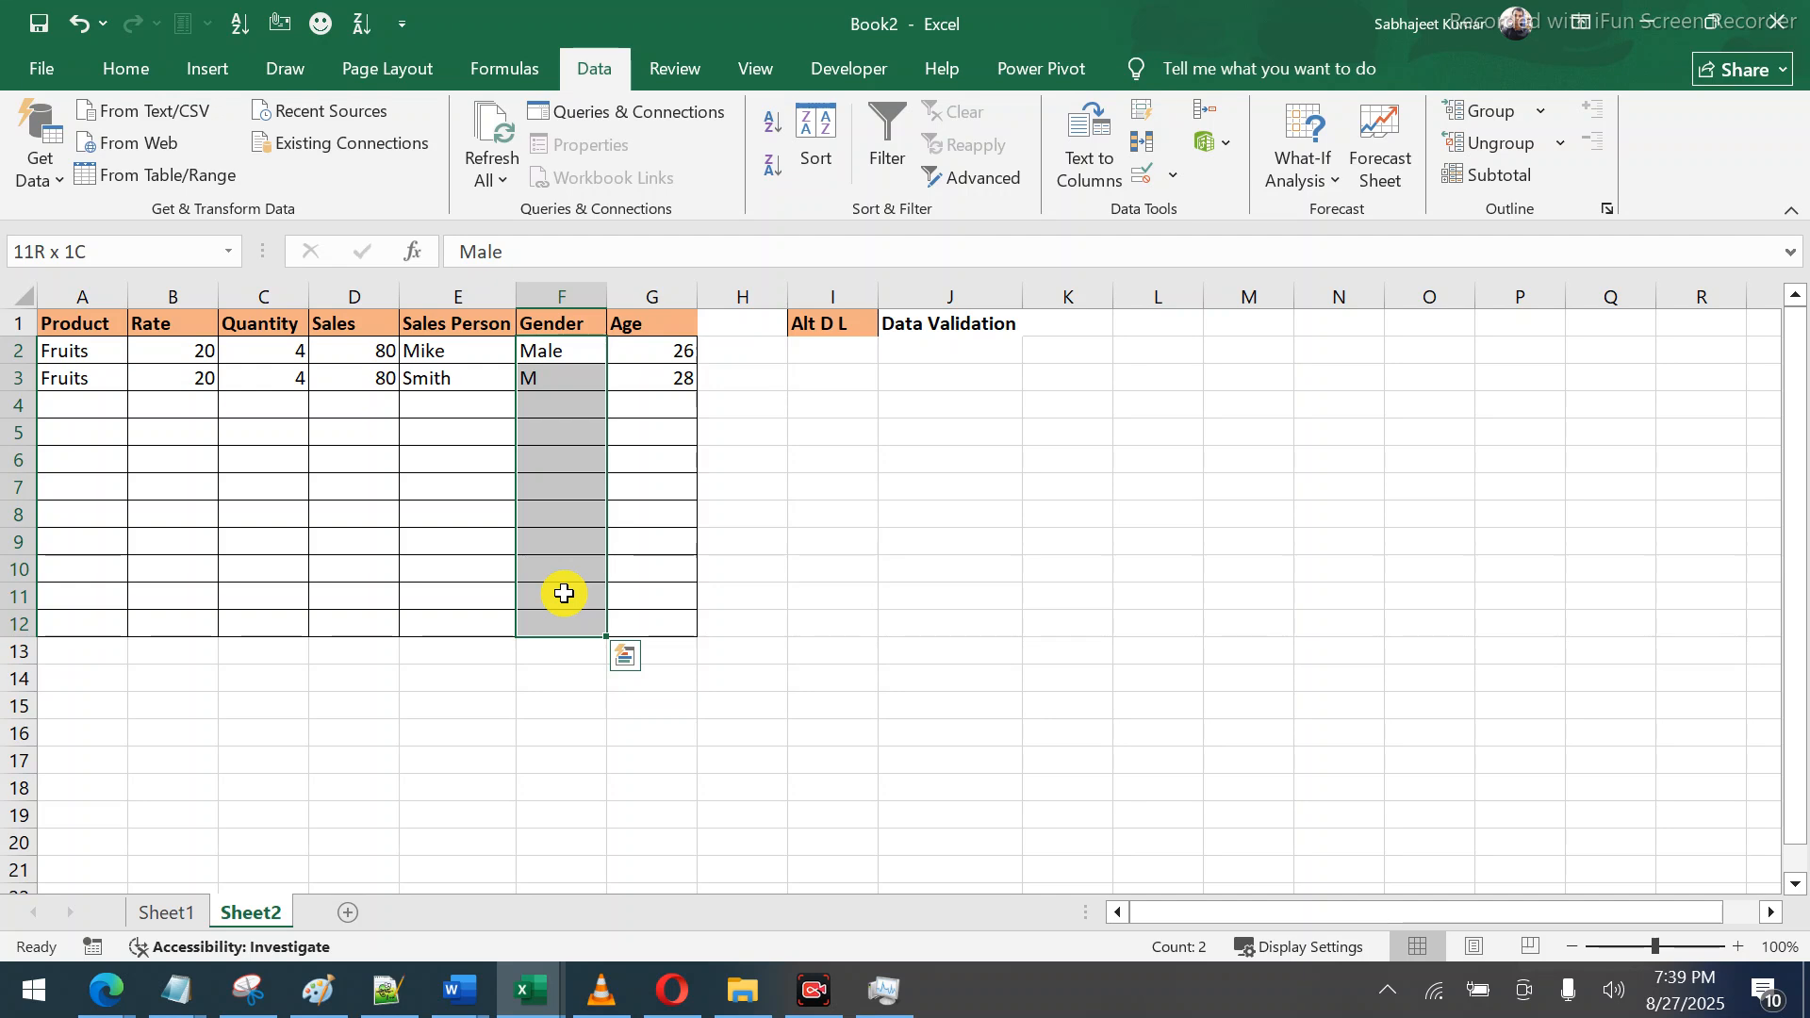
key("alt")
key("d")
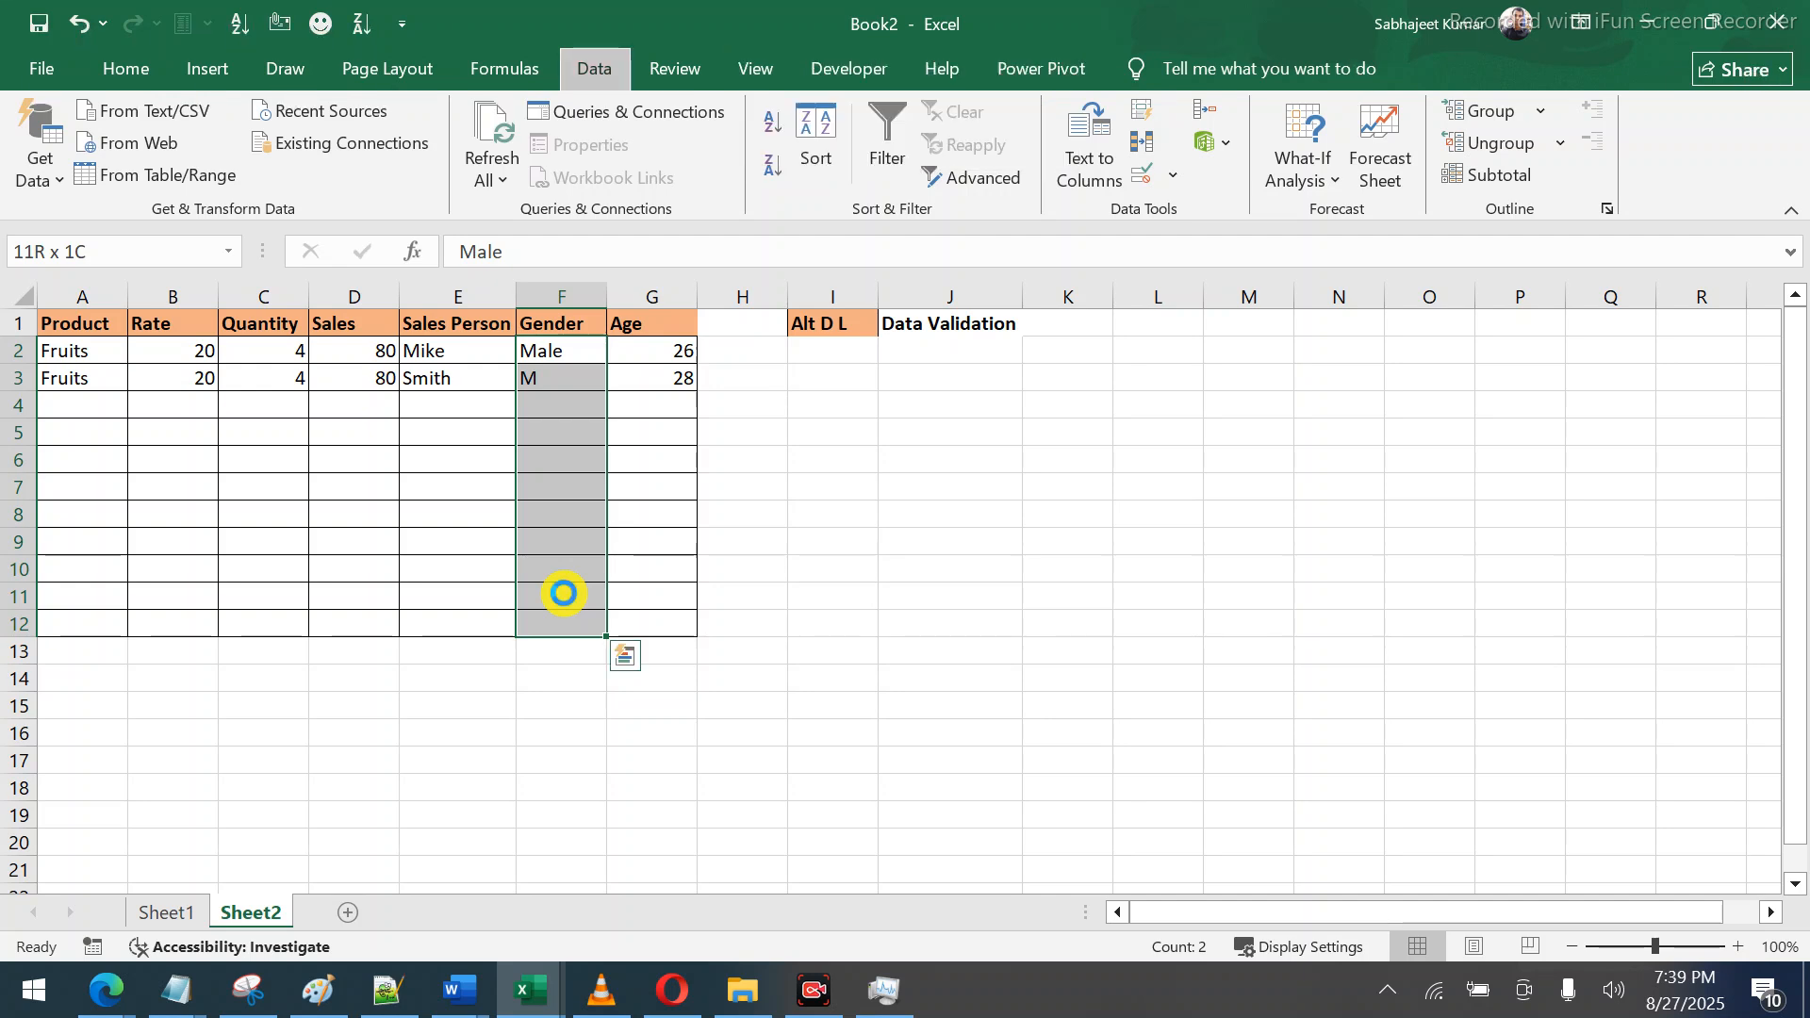
key("l")
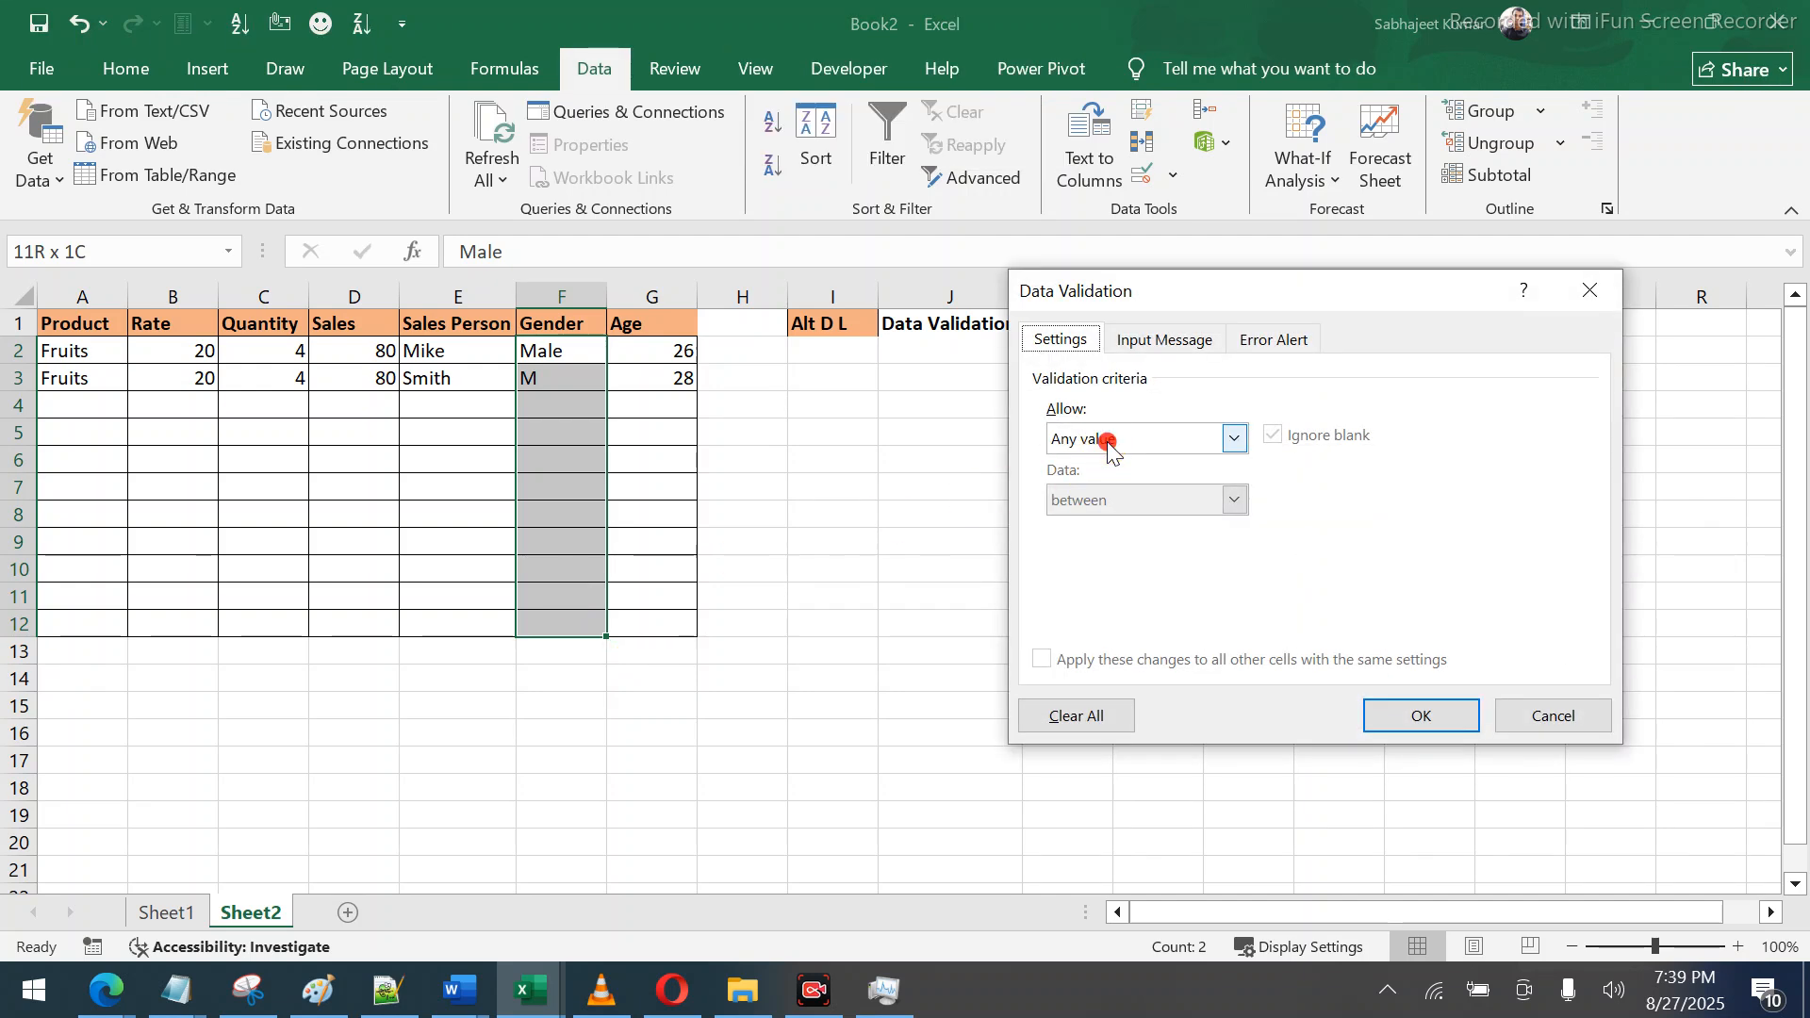
left_click(1105, 442)
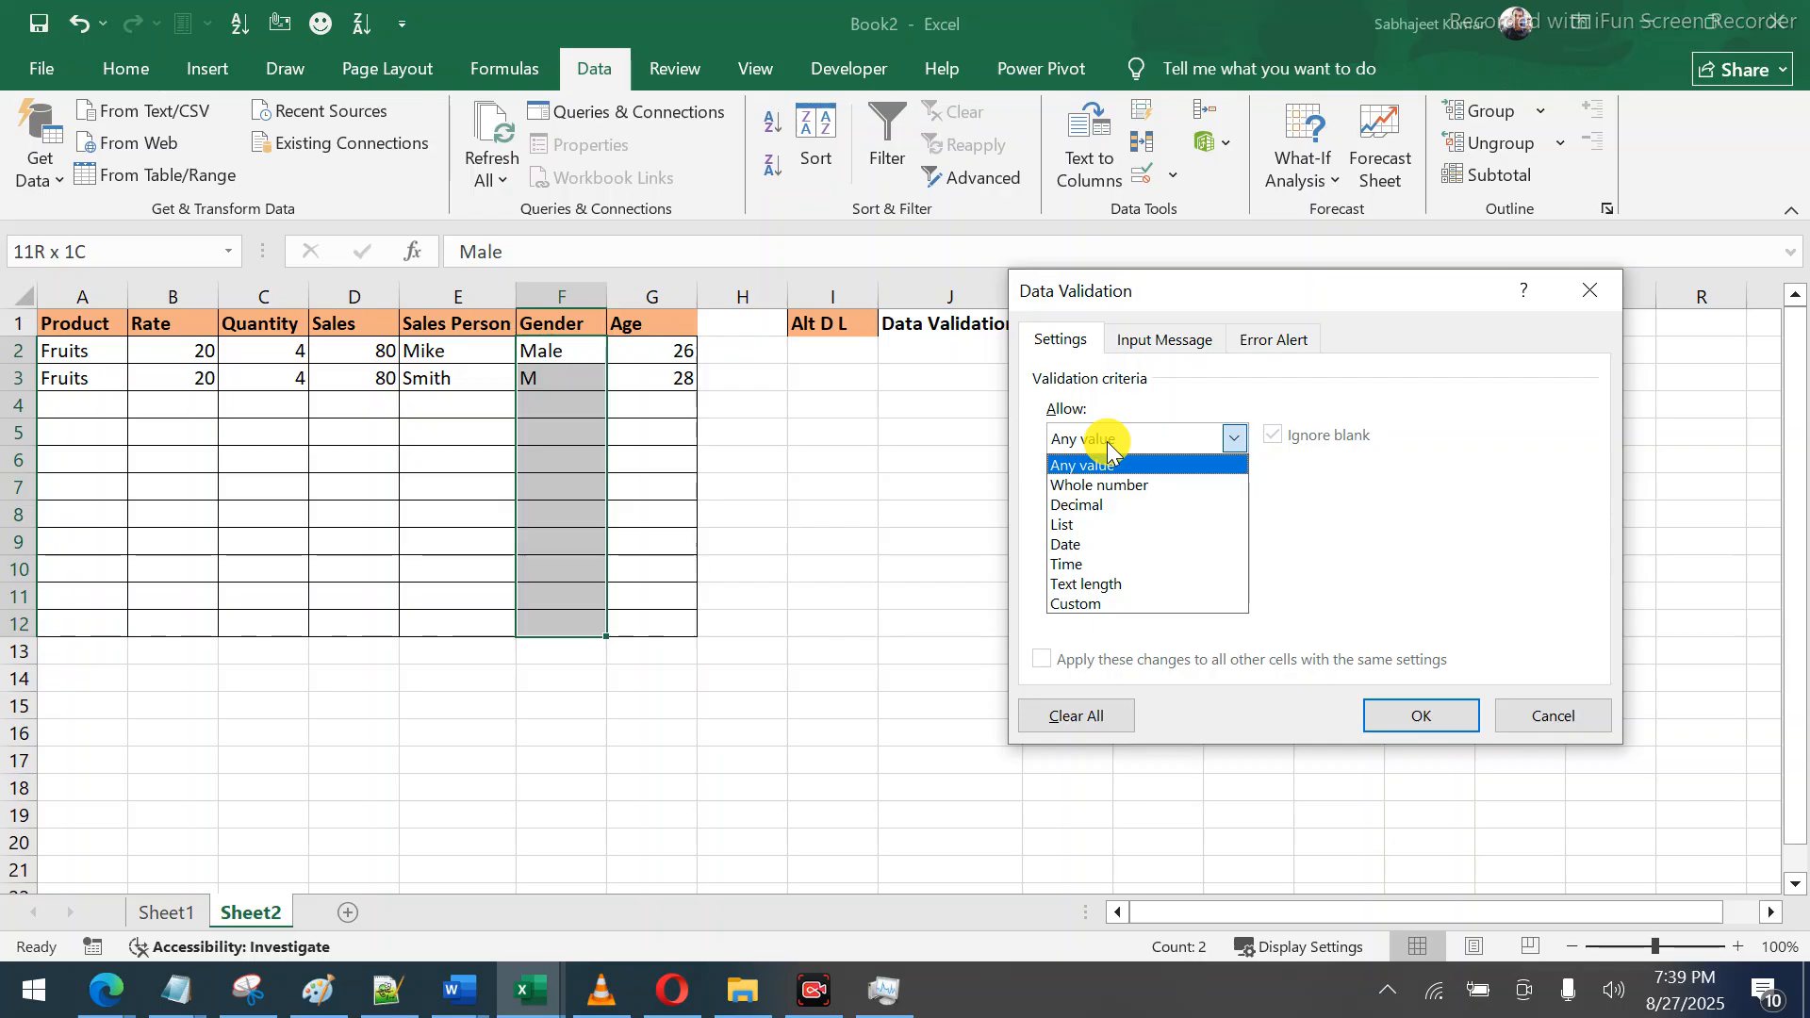
left_click(1086, 534)
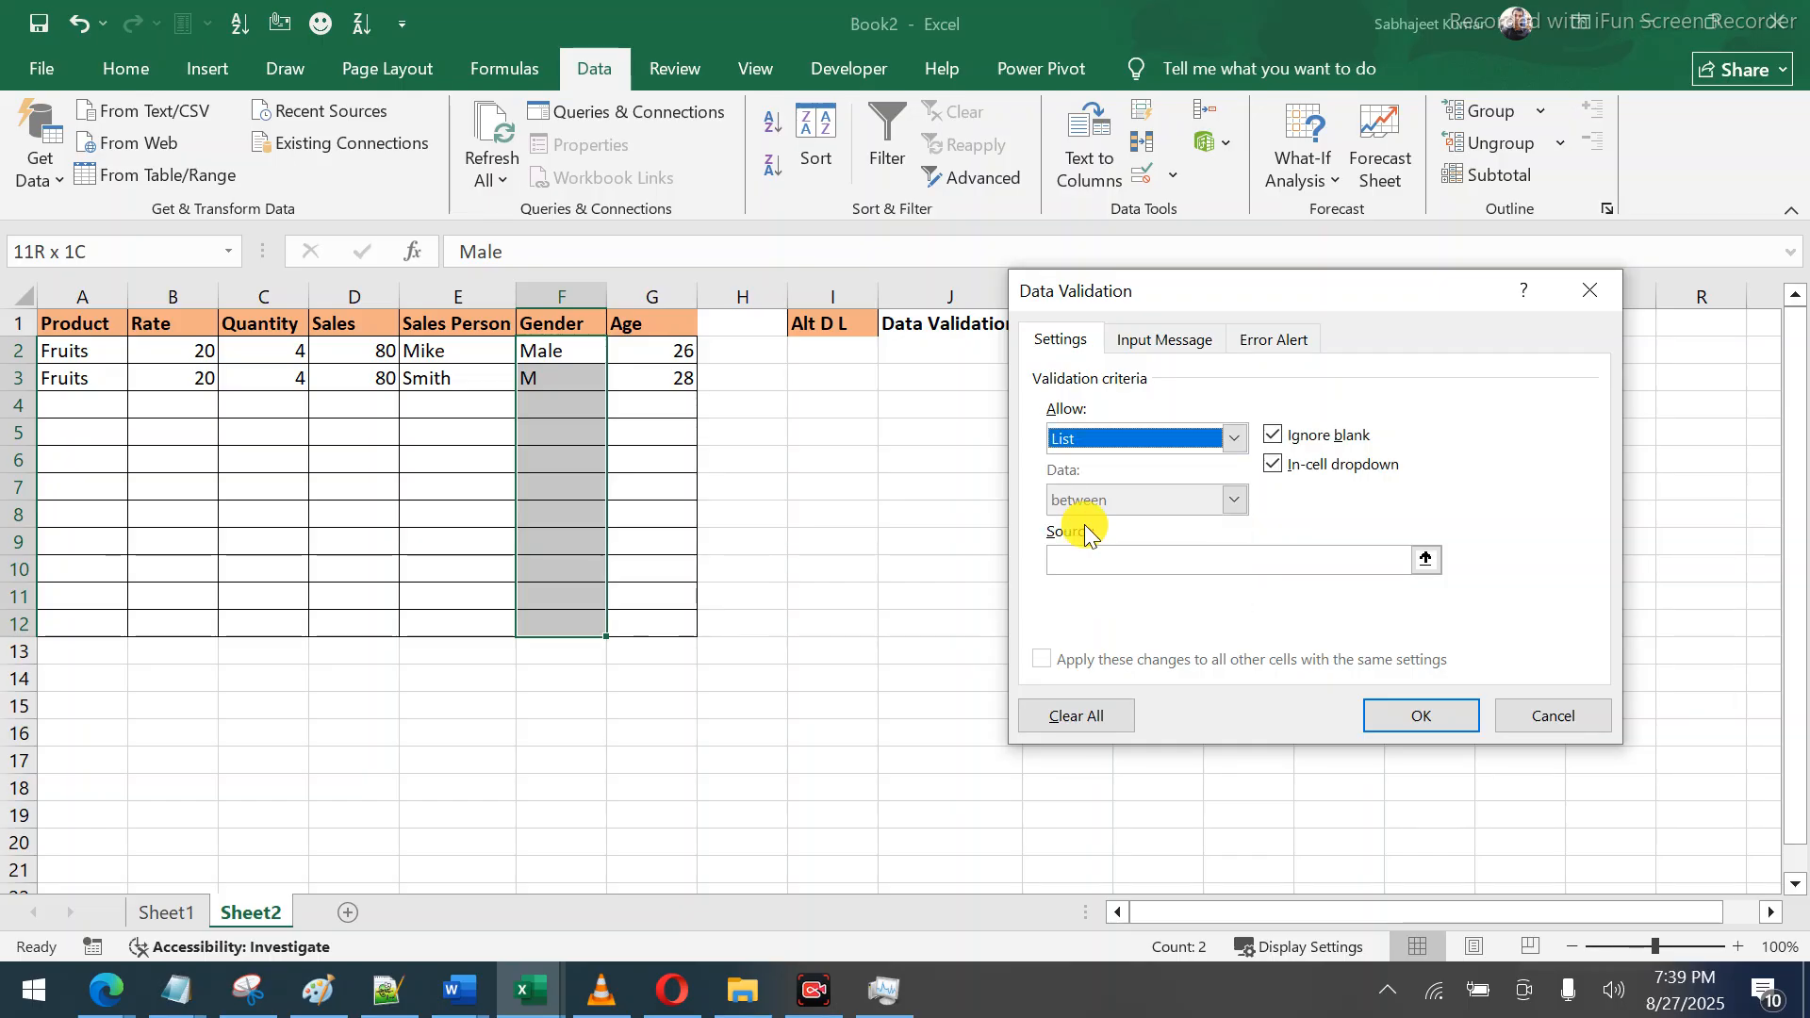
Set the gender list's source to Female,Male,Not to Disclose and apply the rule
left_click(1122, 556)
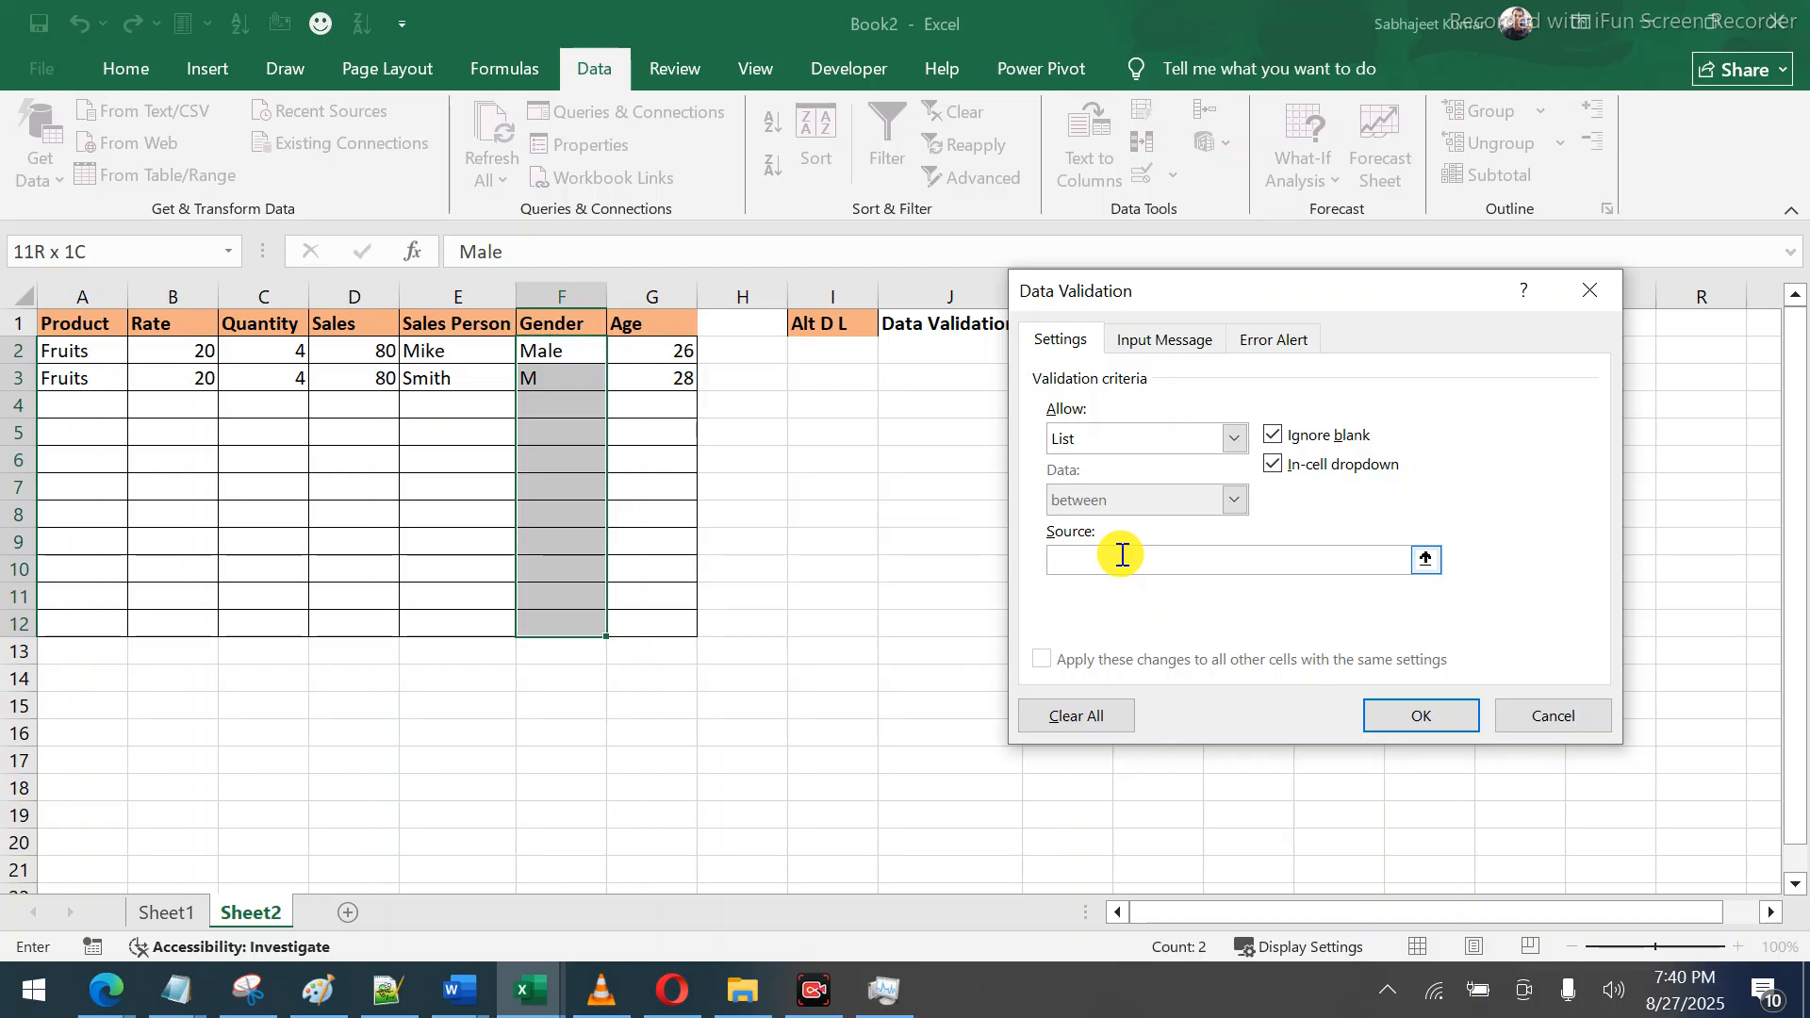
type("Female,Male")
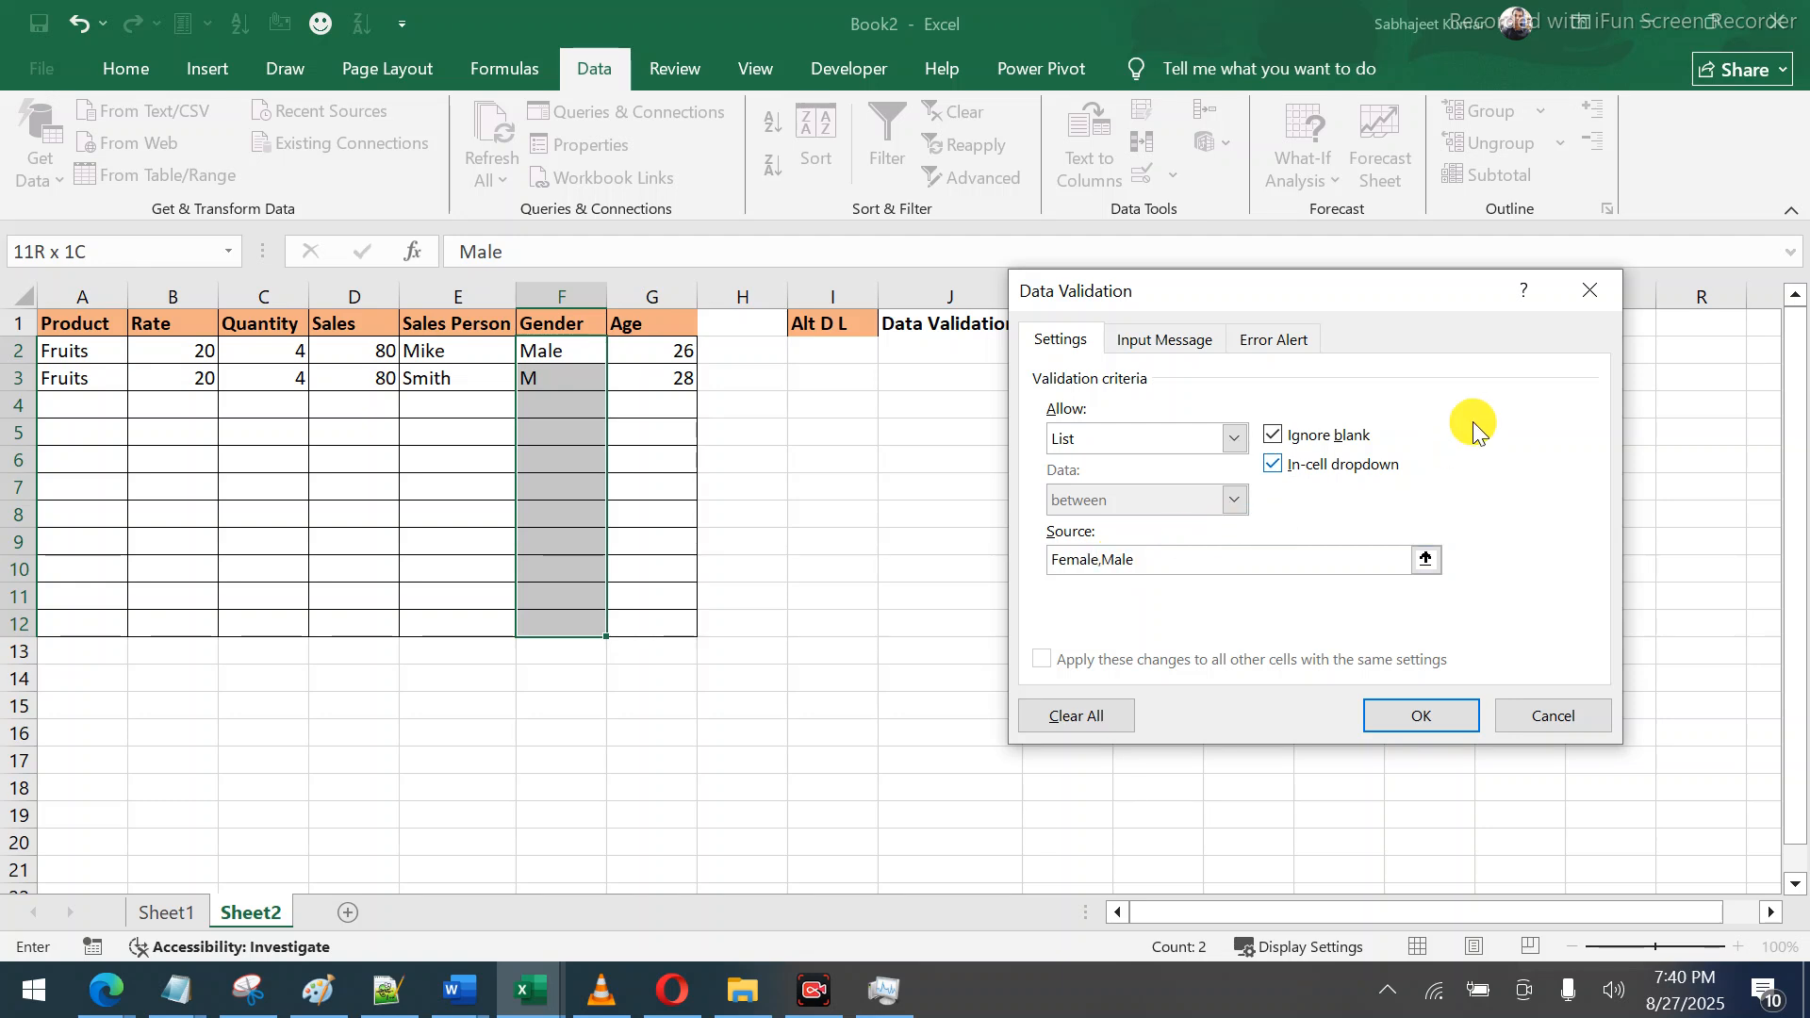
type(",Not to")
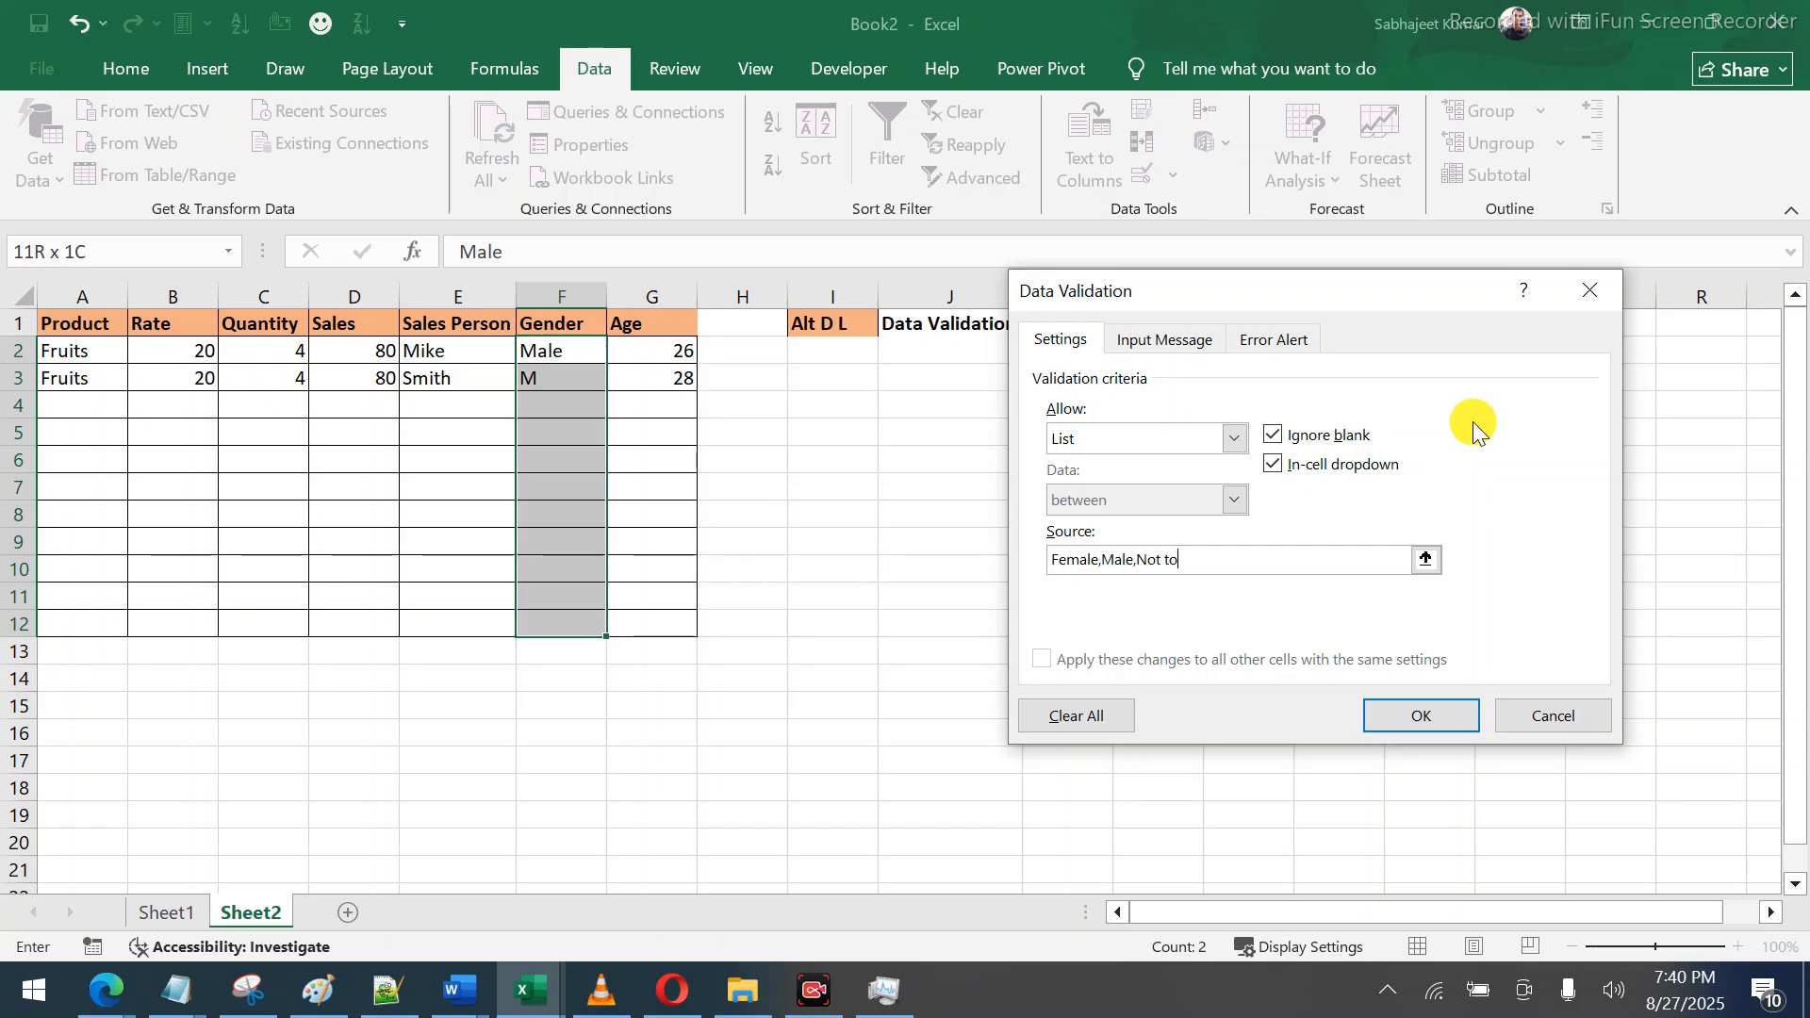
type(" Disclose")
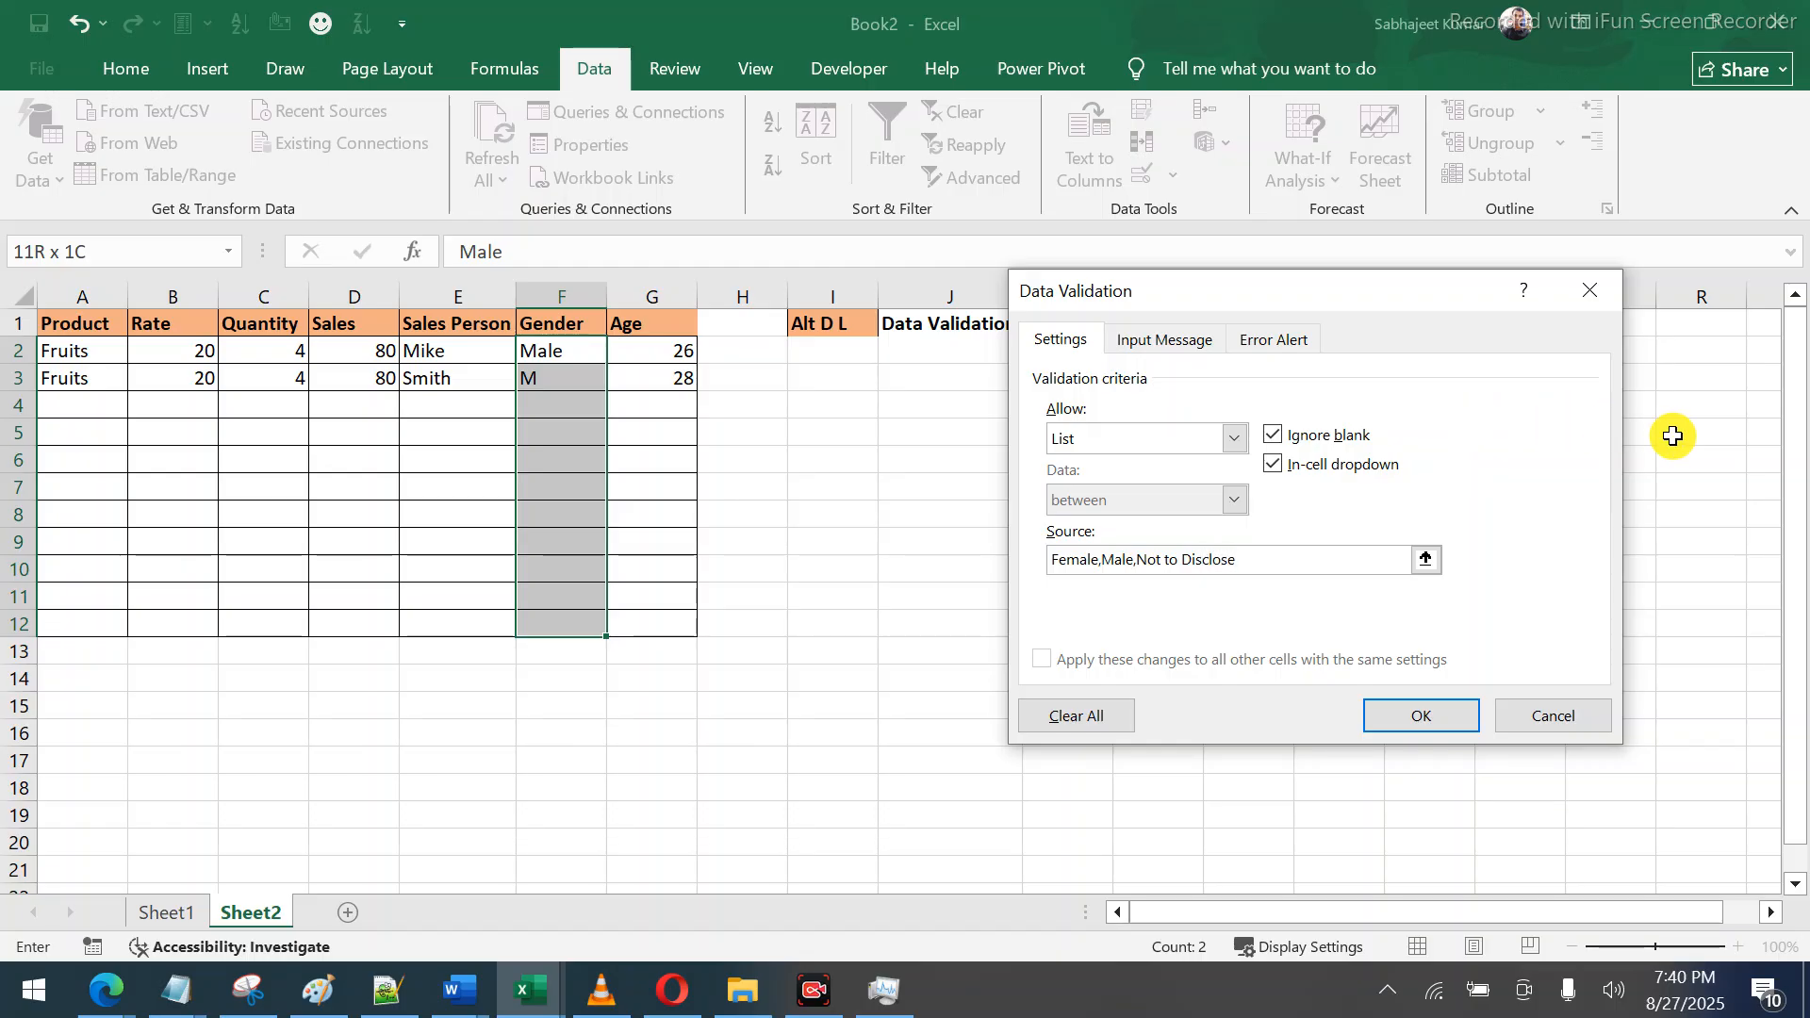
left_click(1418, 716)
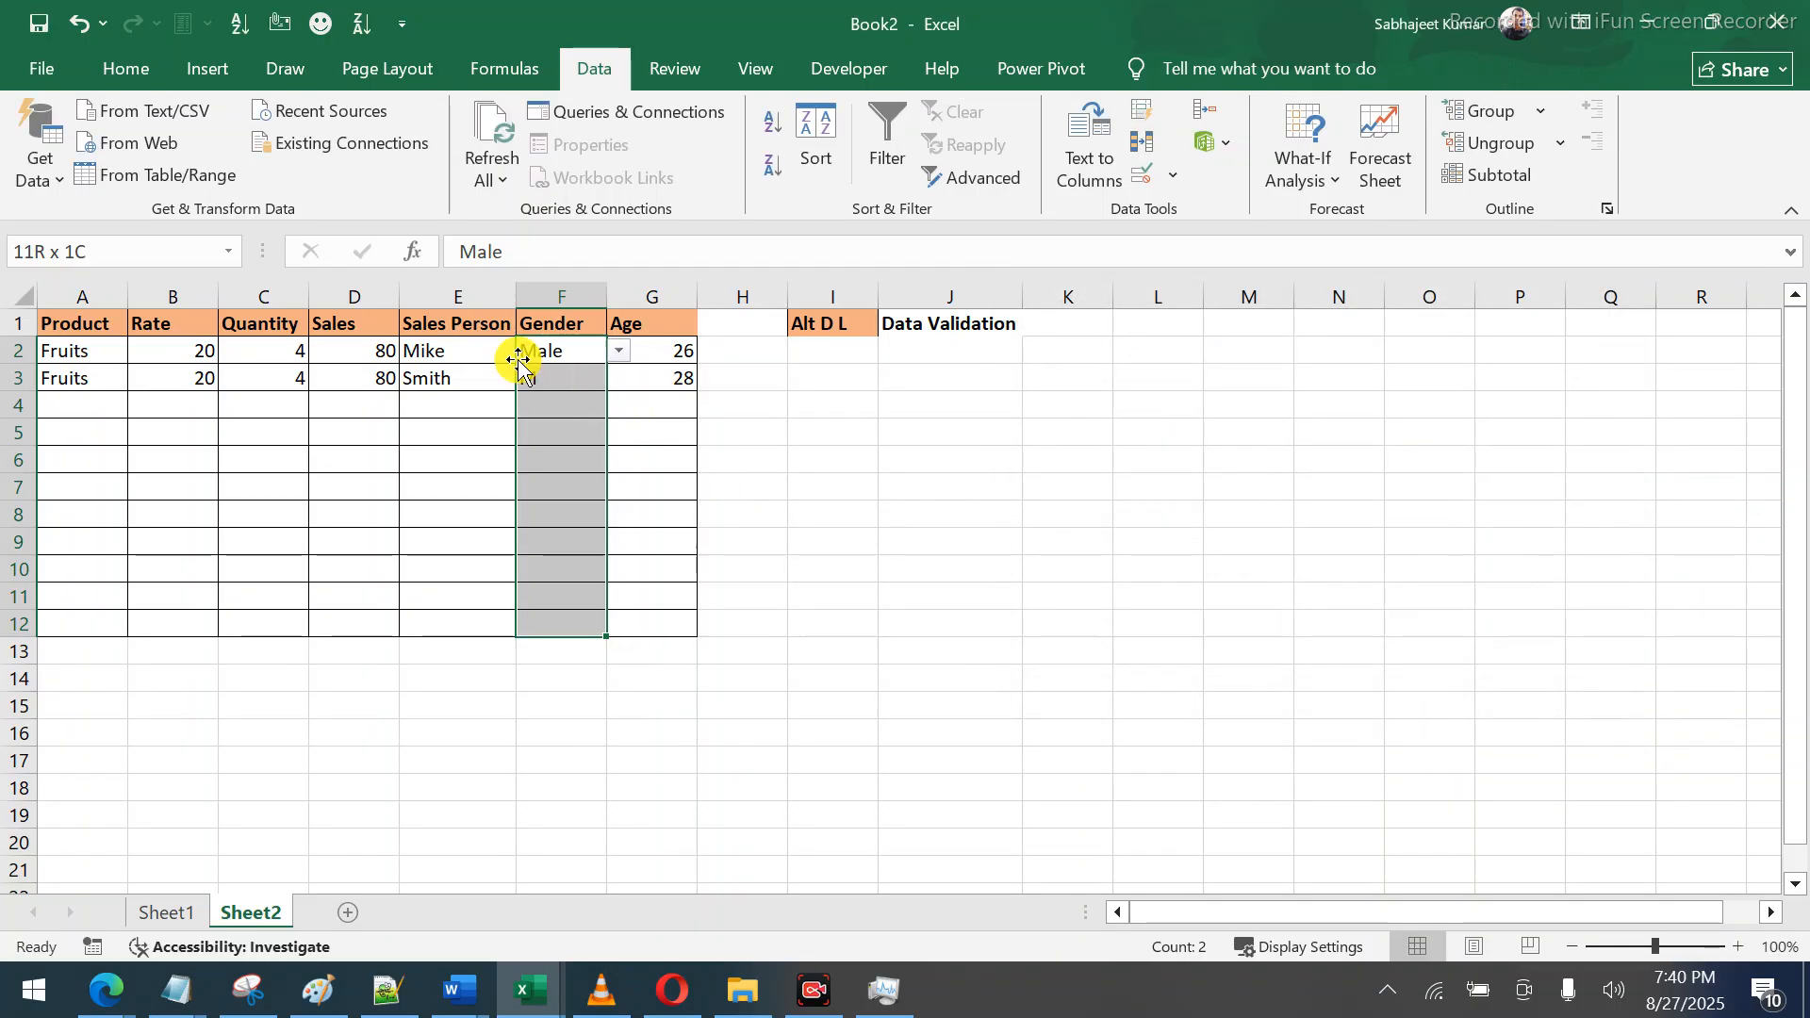
Try to enter F as the gender in F3 to test the list rule, and choose to retry the entry
left_click(537, 377)
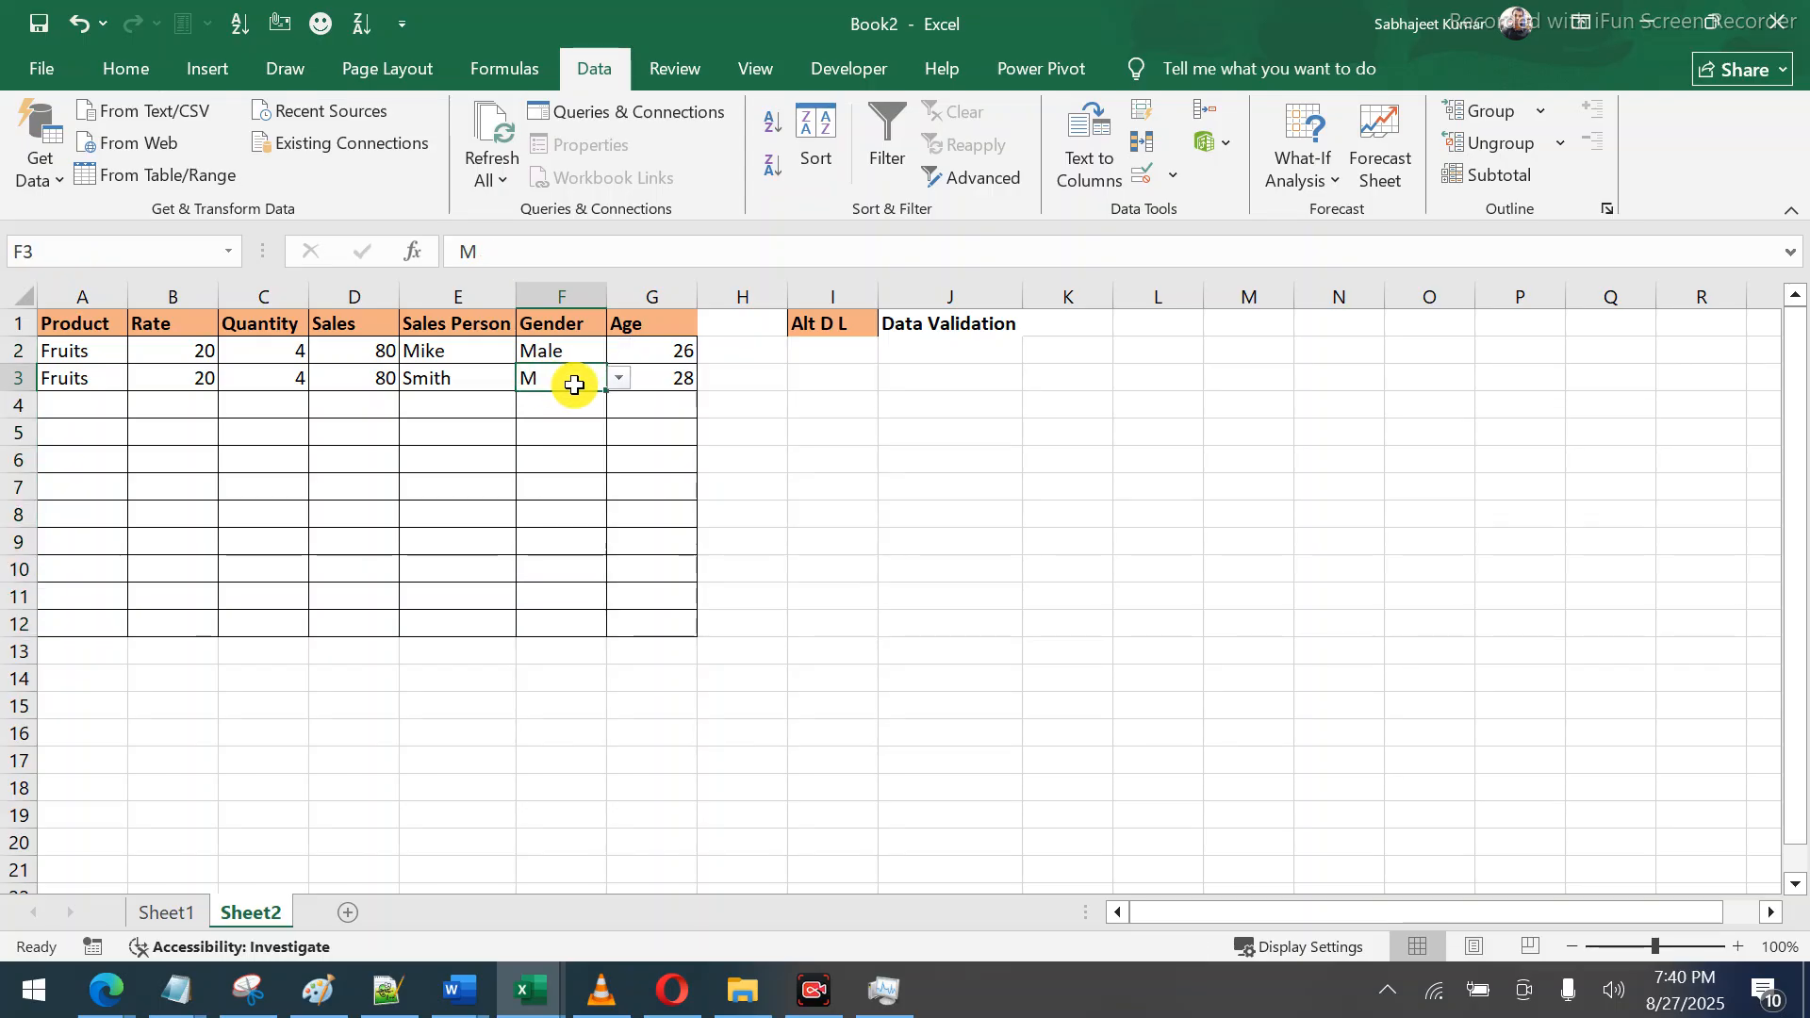
type("F")
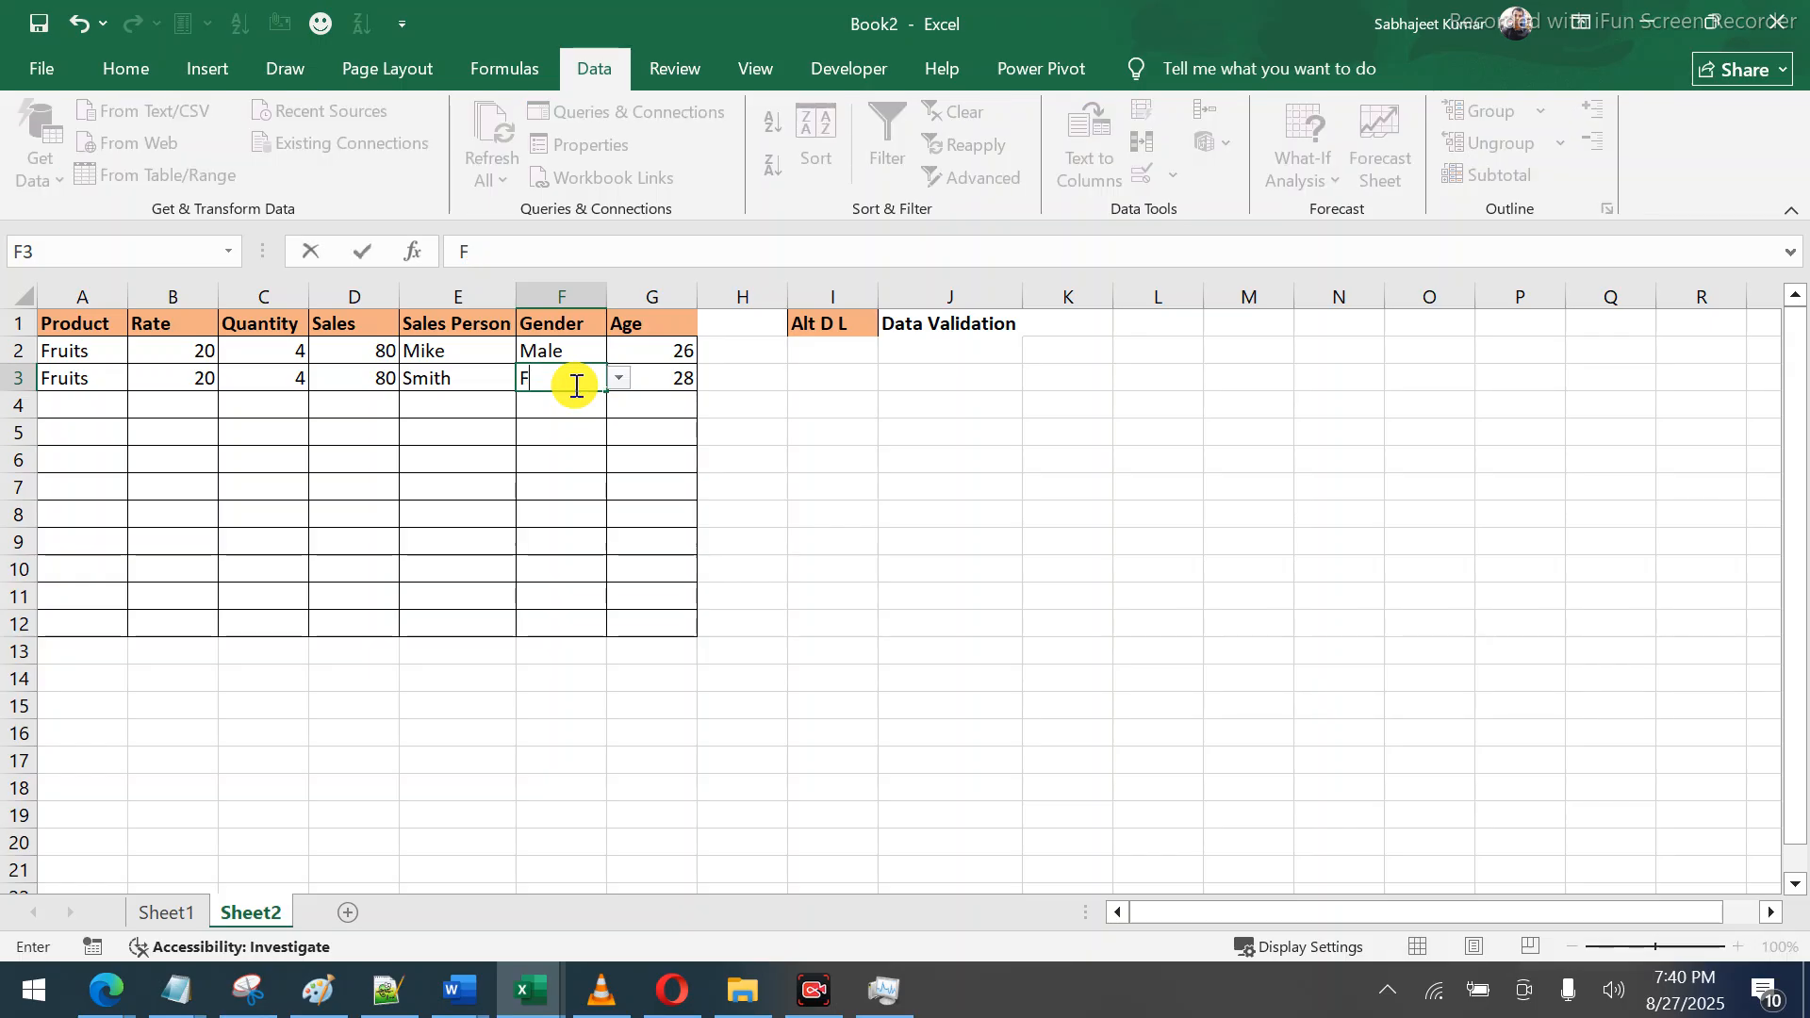
key("Return")
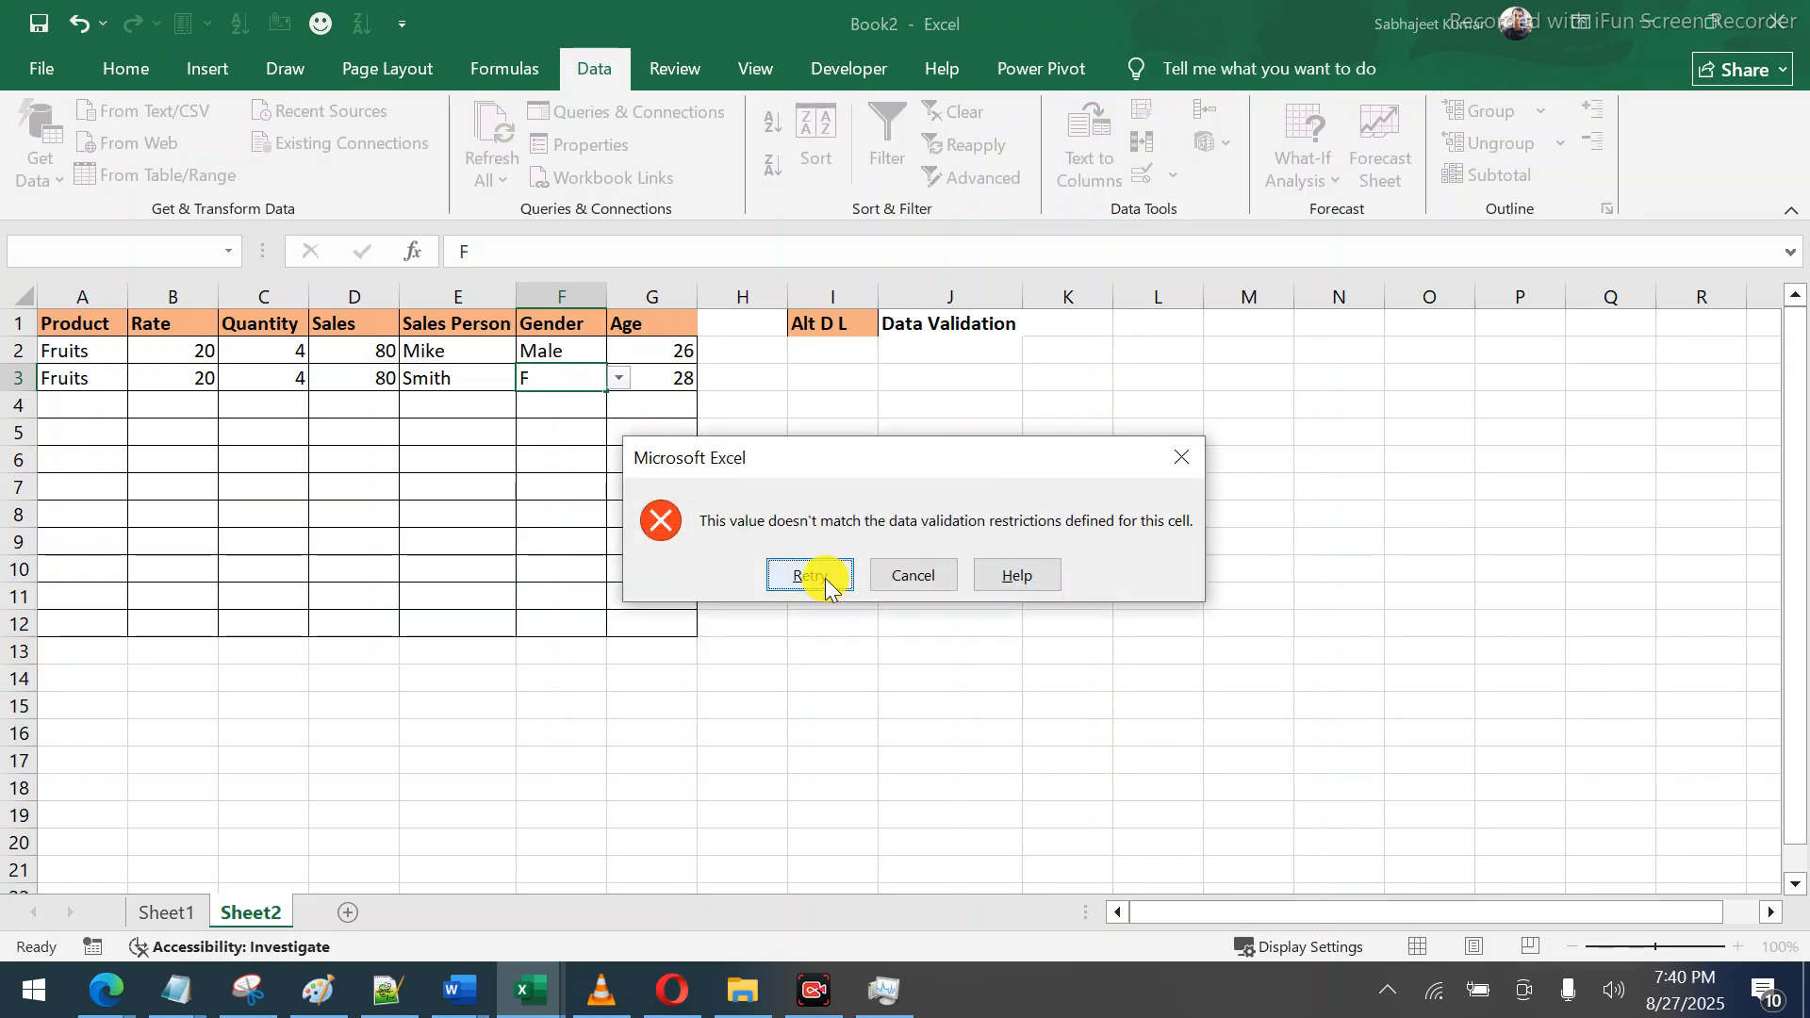
left_click(825, 579)
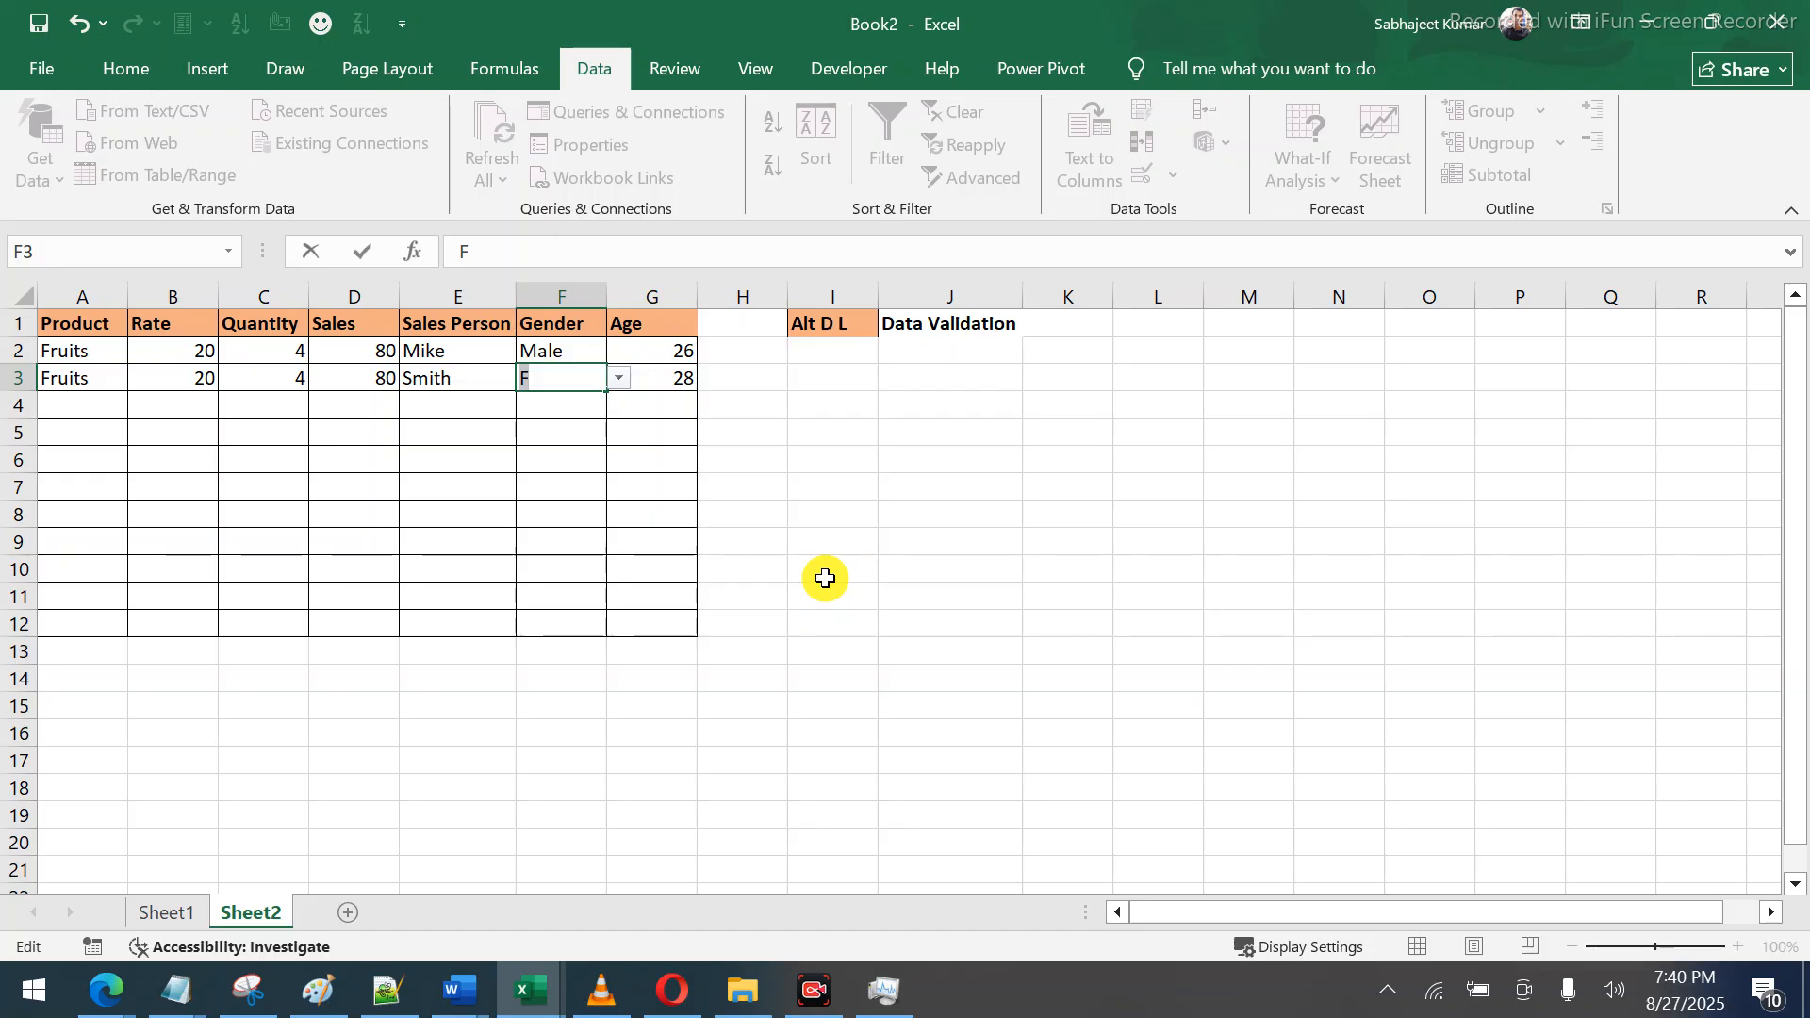
Enter Female as the gender in F3 and choose Male from the dropdown list in F4
type("Fem")
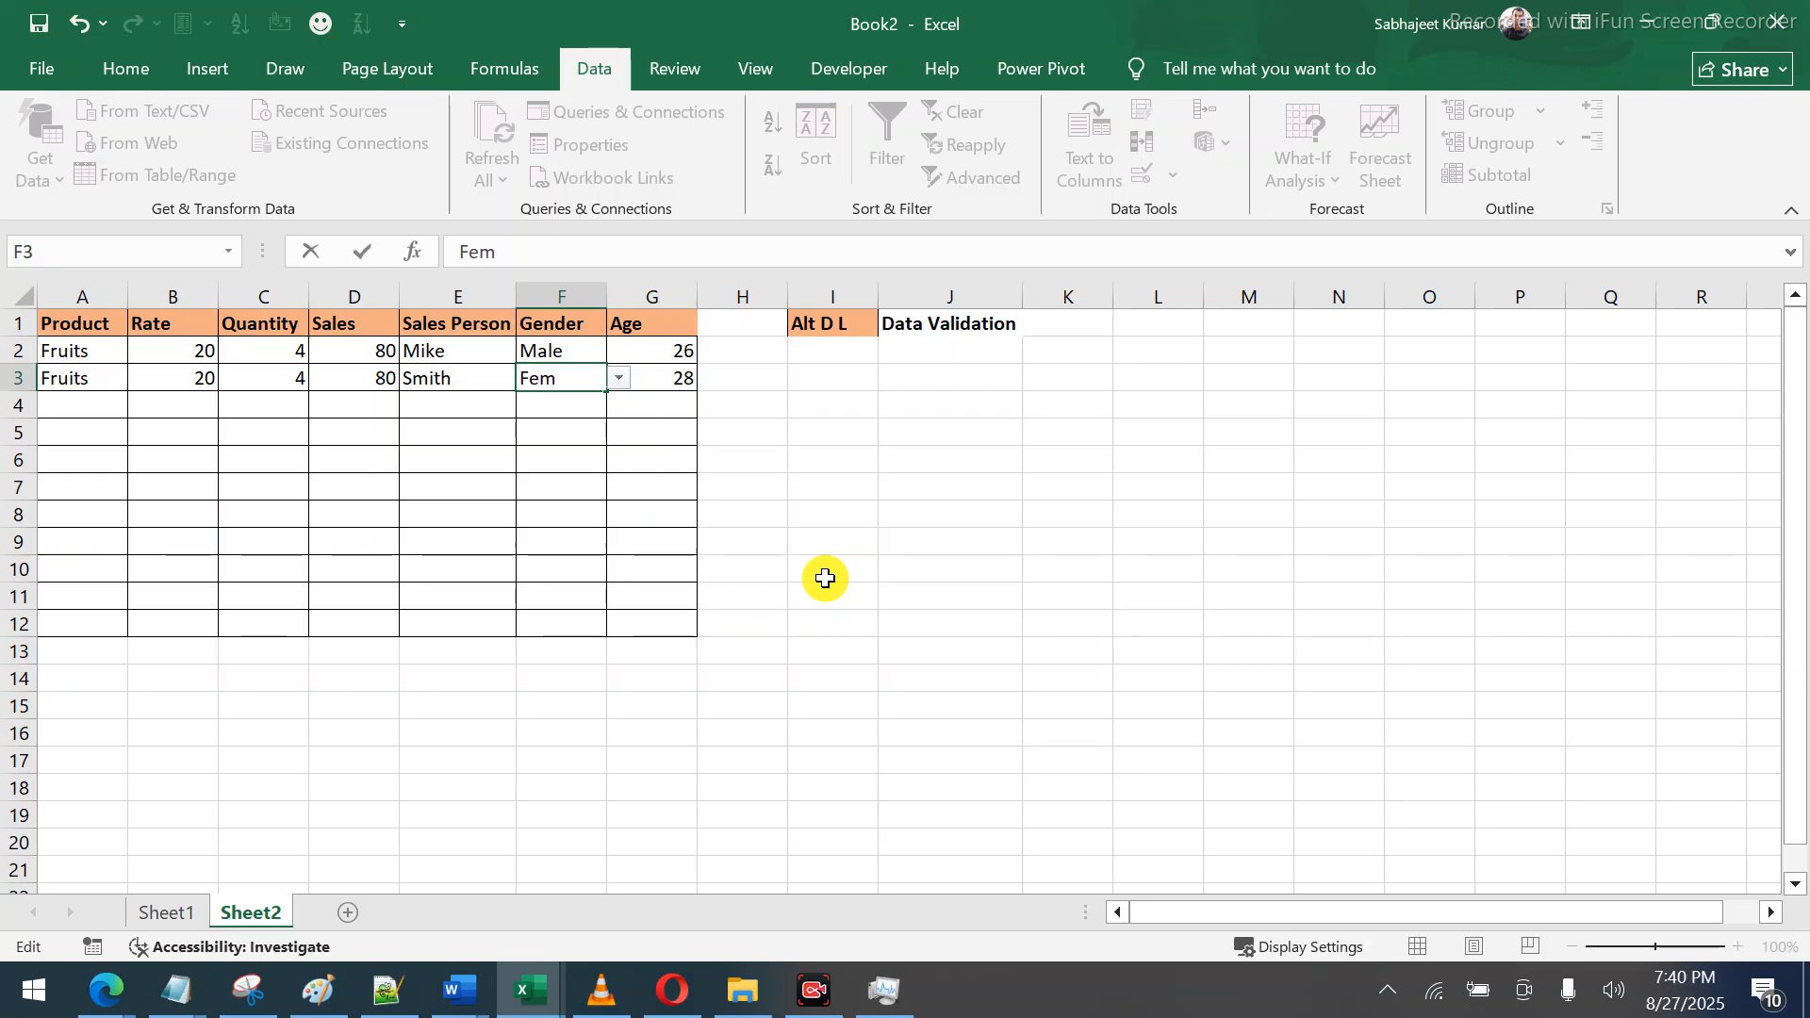
type("ale")
key("Return")
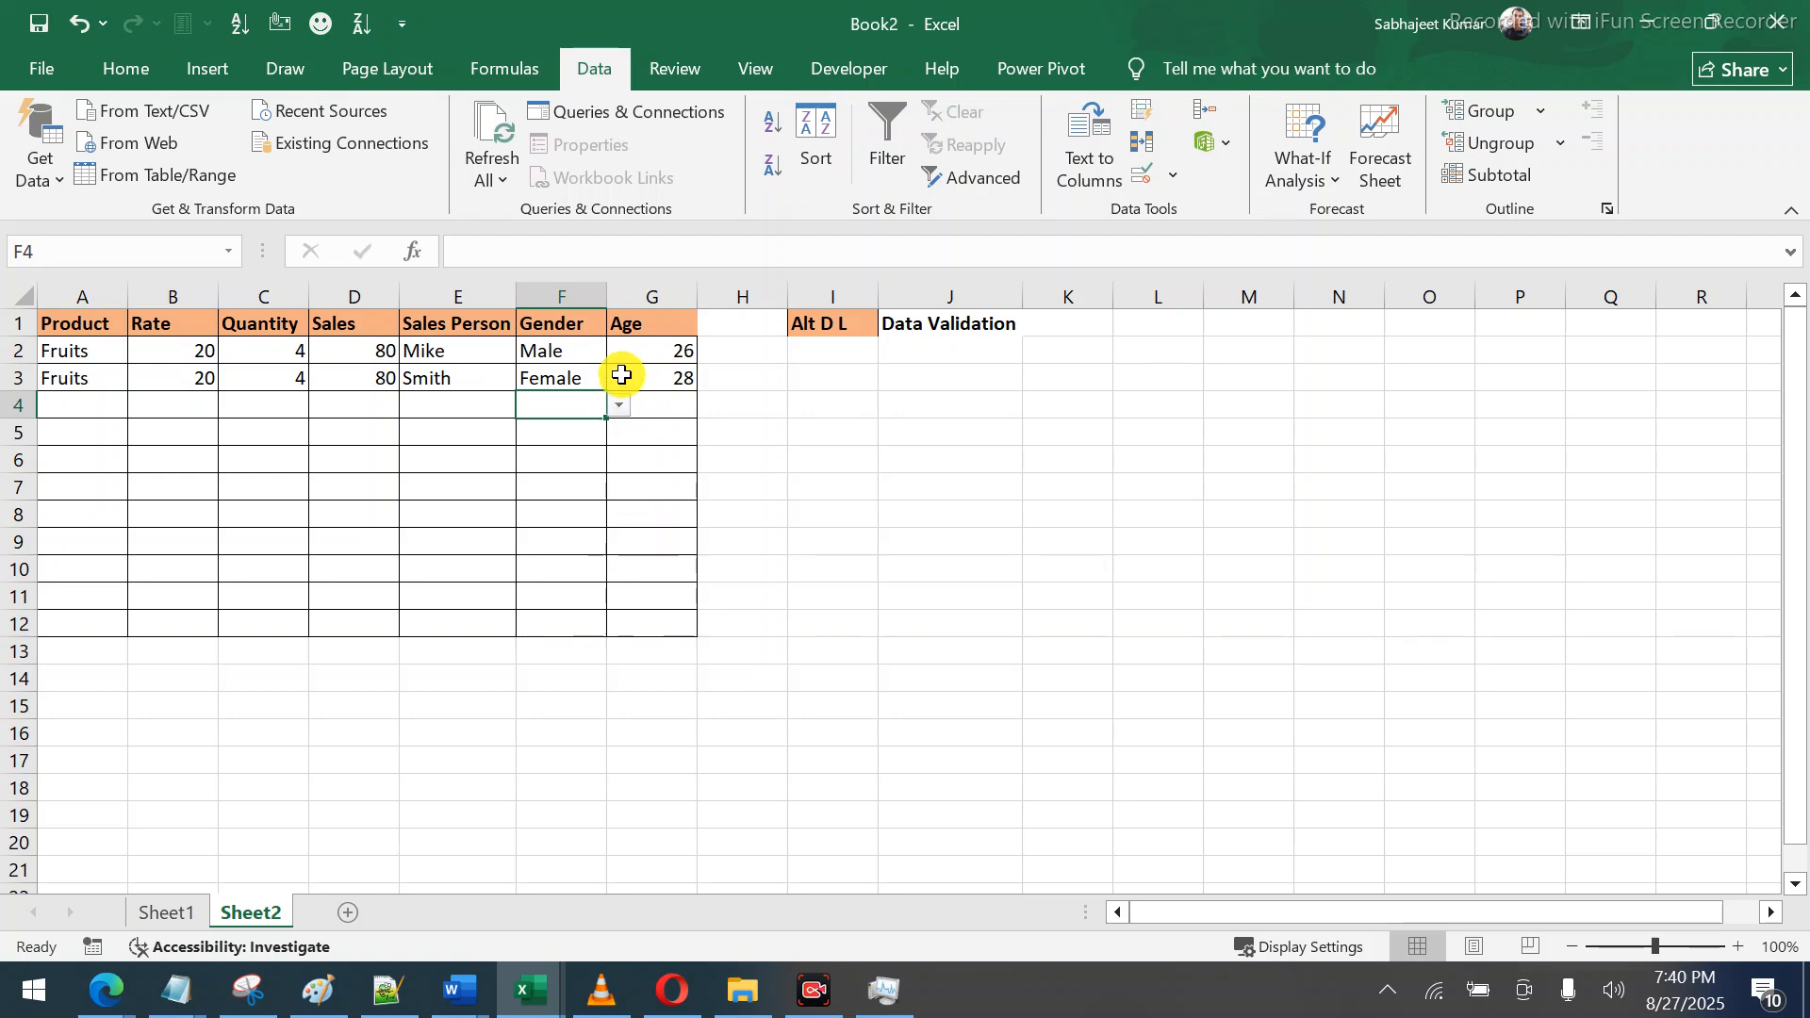
left_click(621, 404)
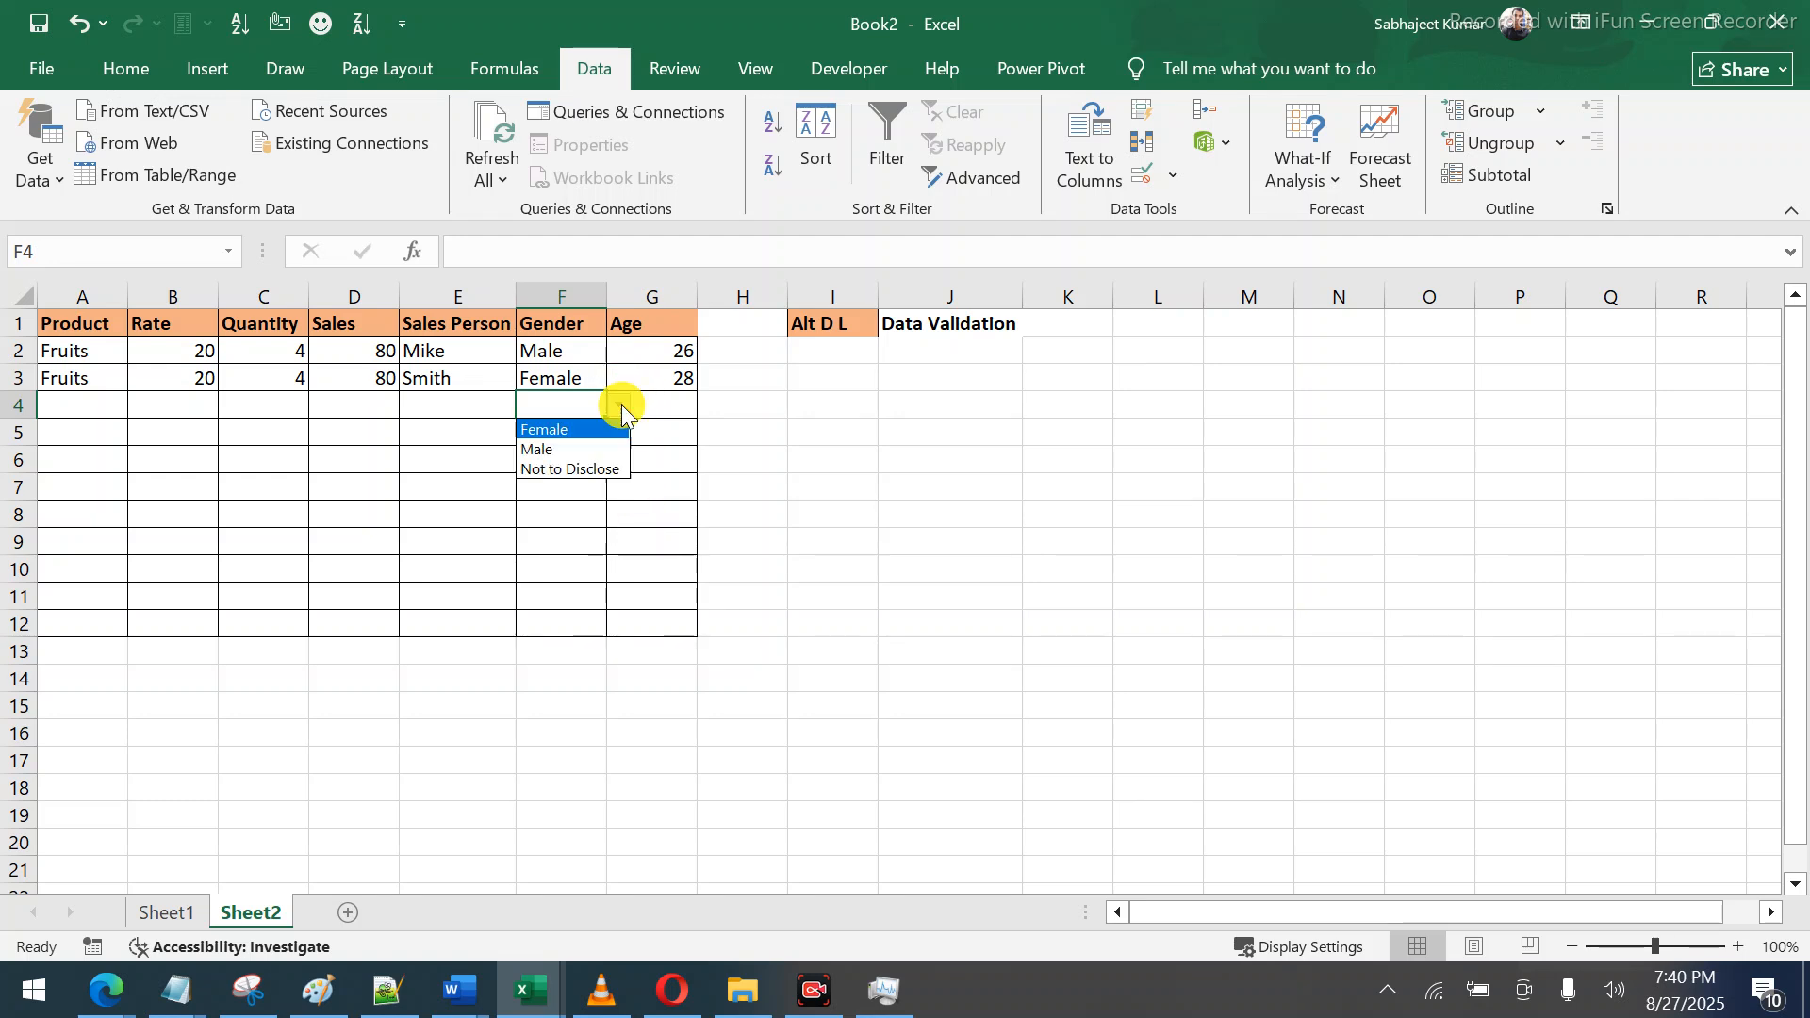
left_click(544, 450)
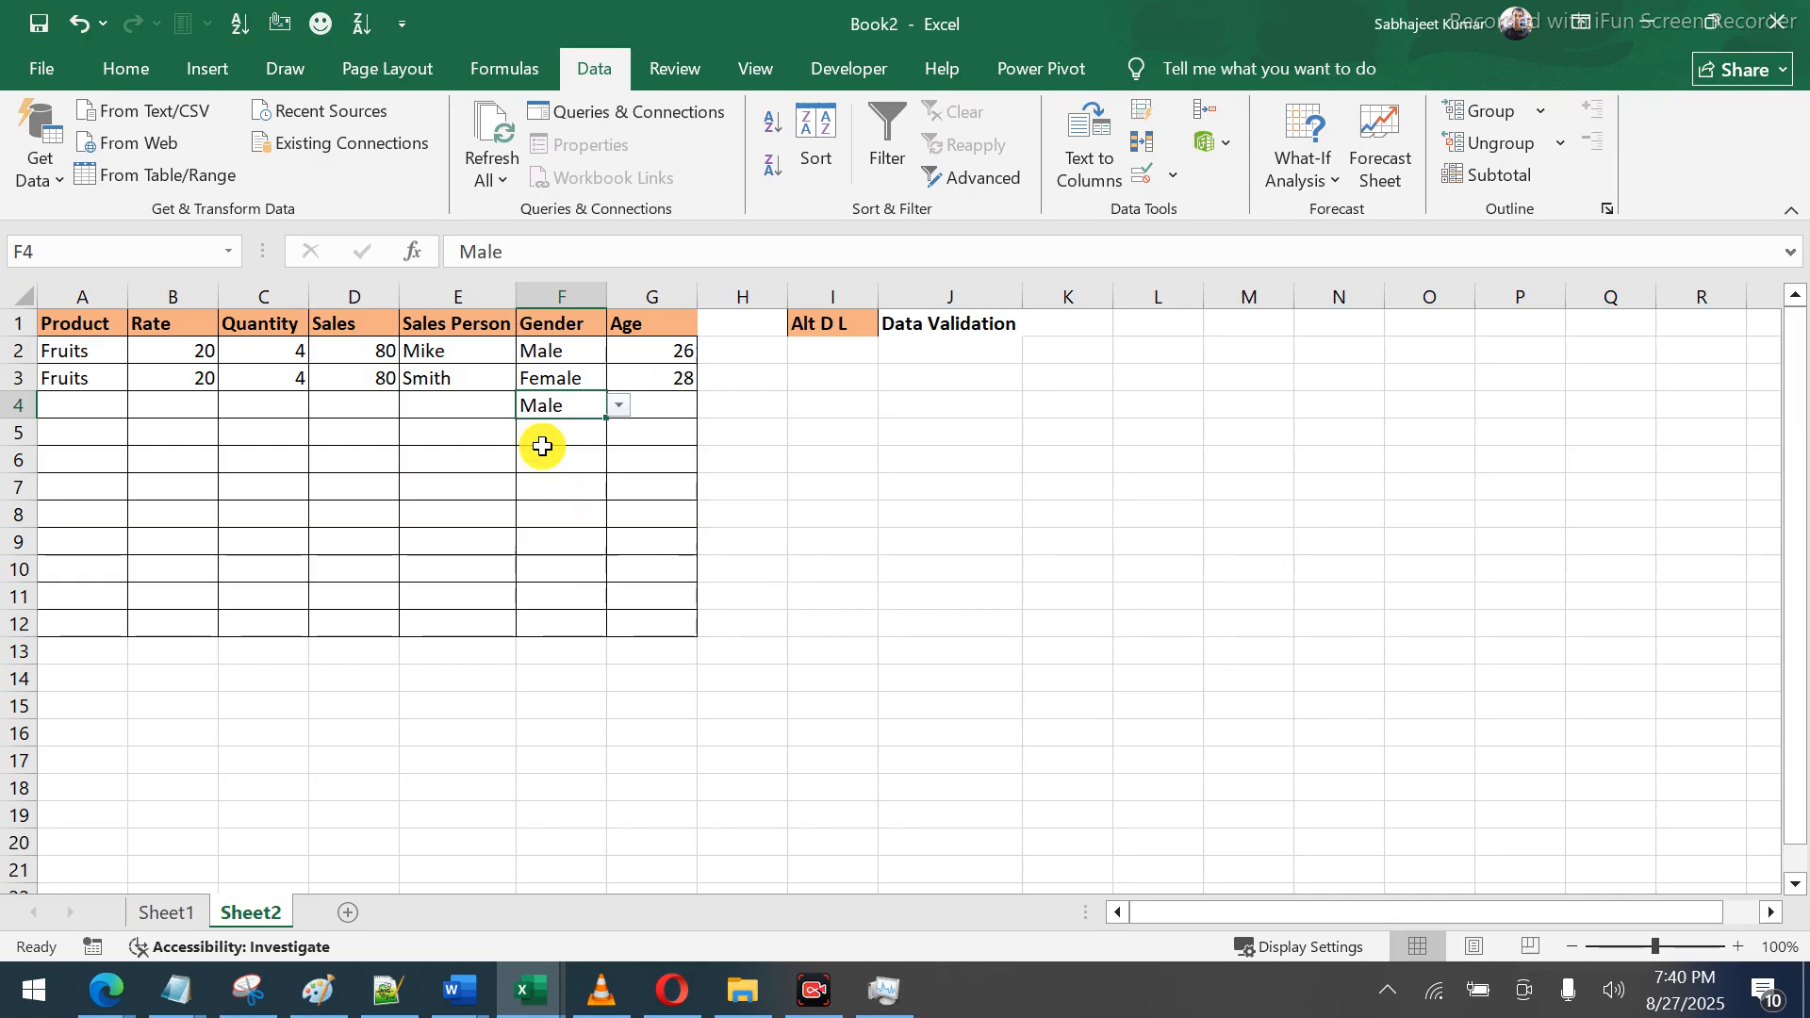
Fill row 4 with Accessories as the product, 66 as the rate and 6 as the quantity
left_click(73, 388)
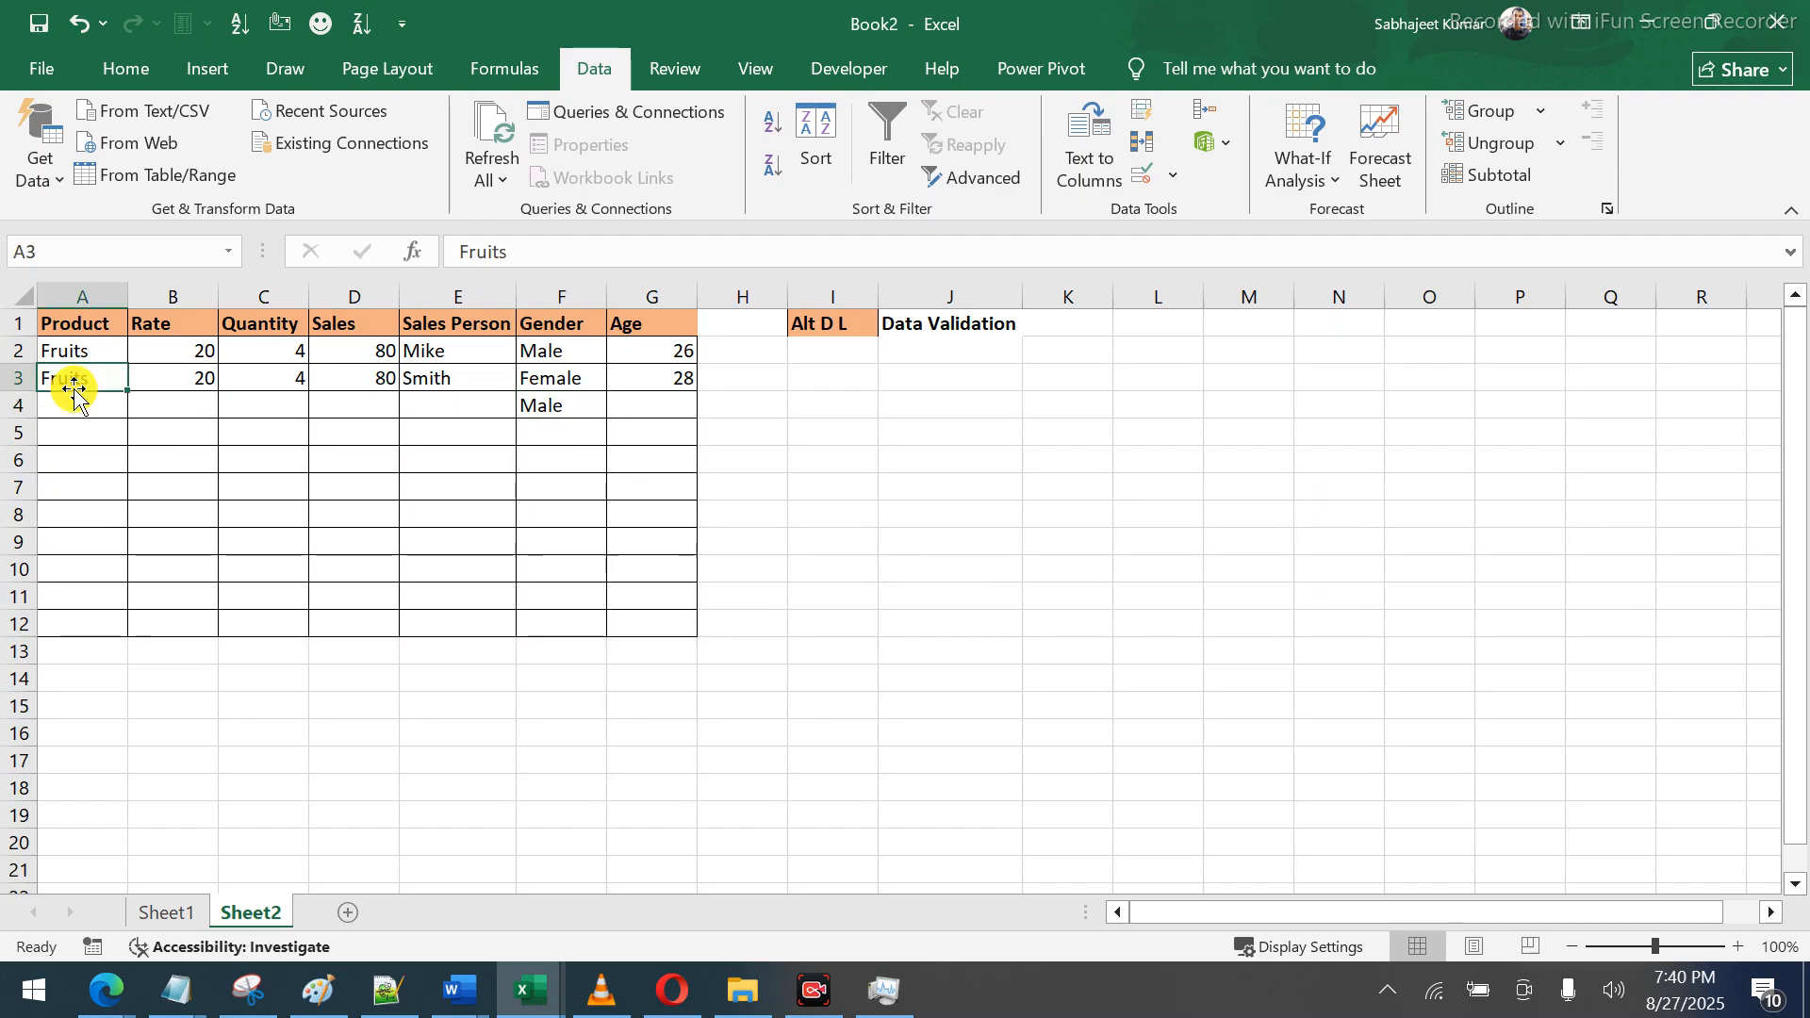
key("Down")
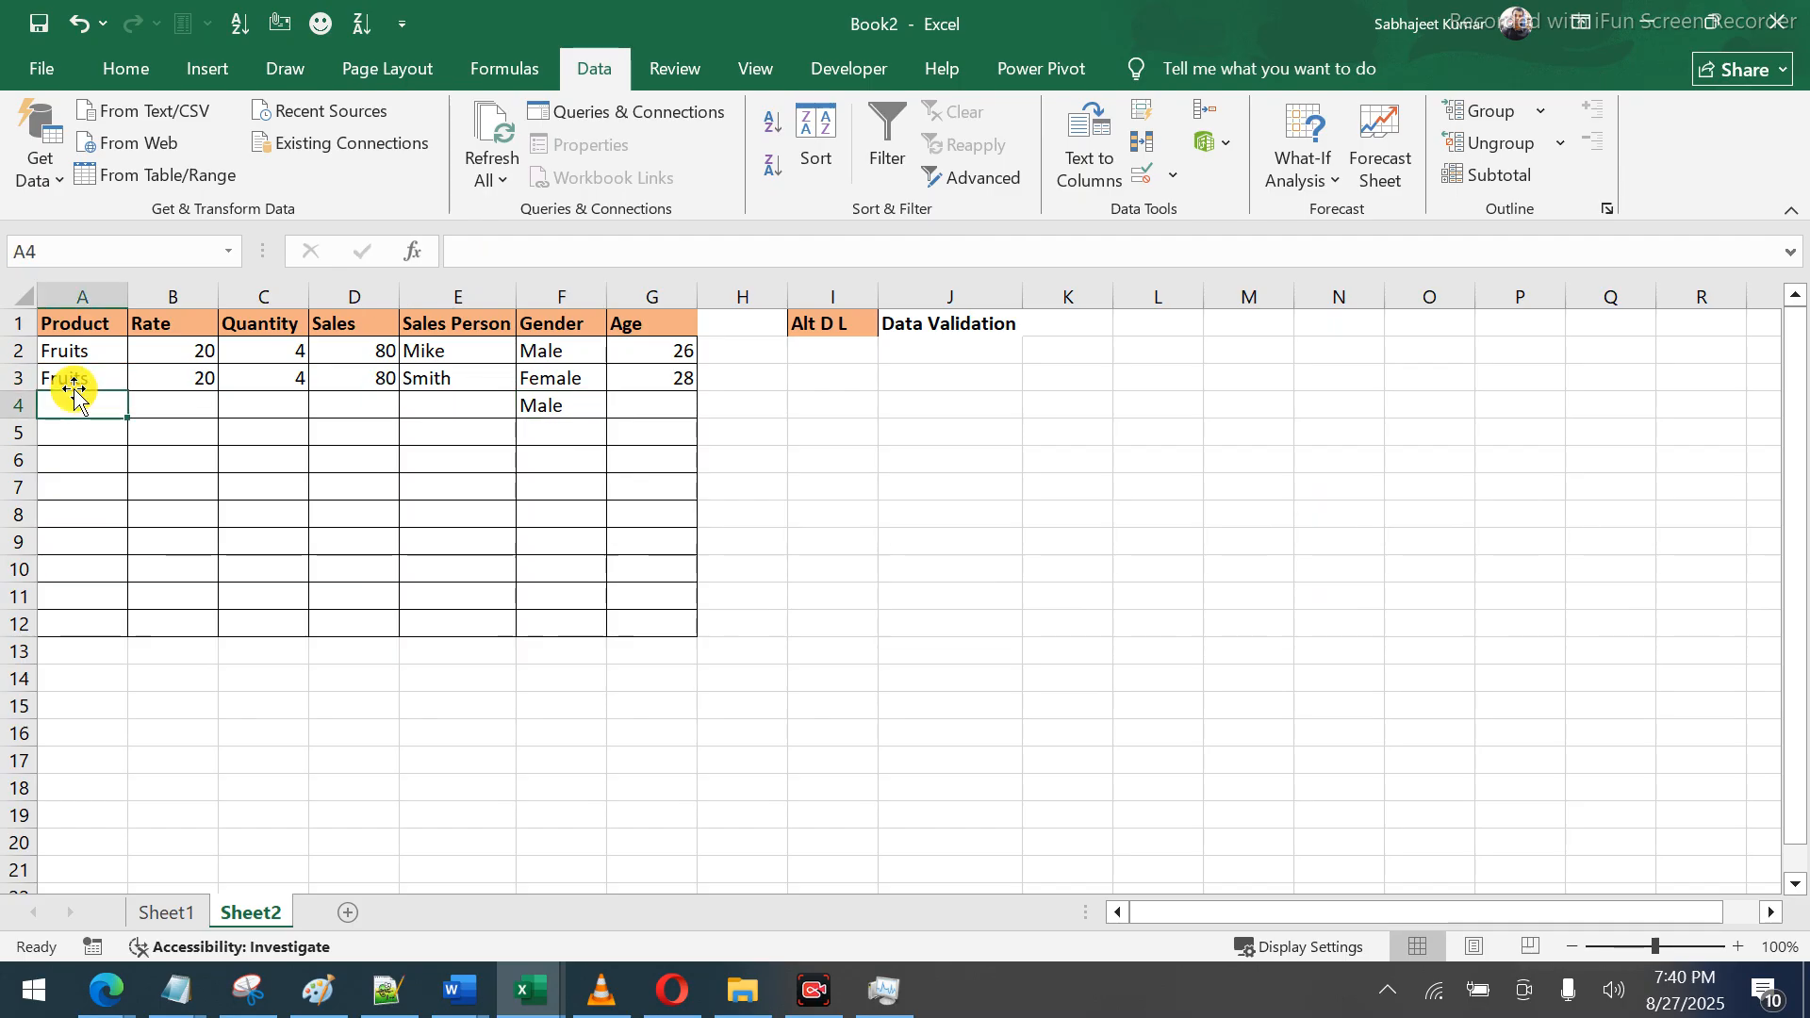
type("Accessories")
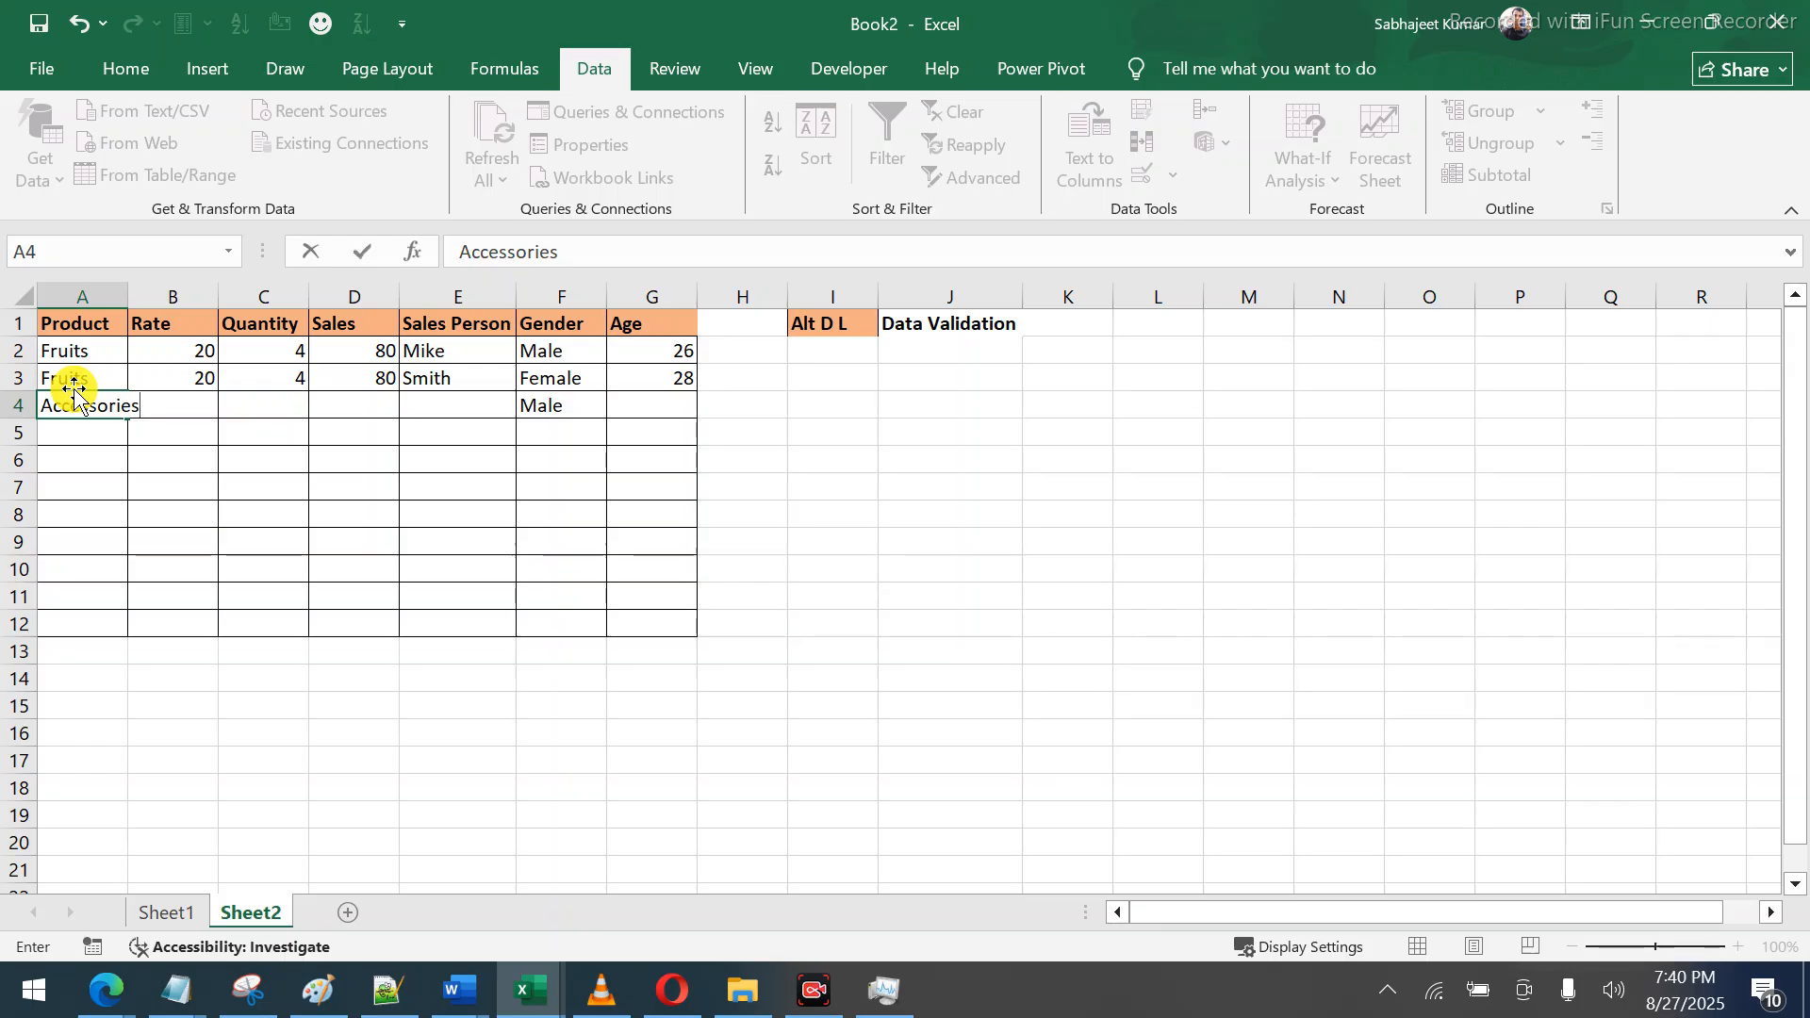
key("Tab")
type("66")
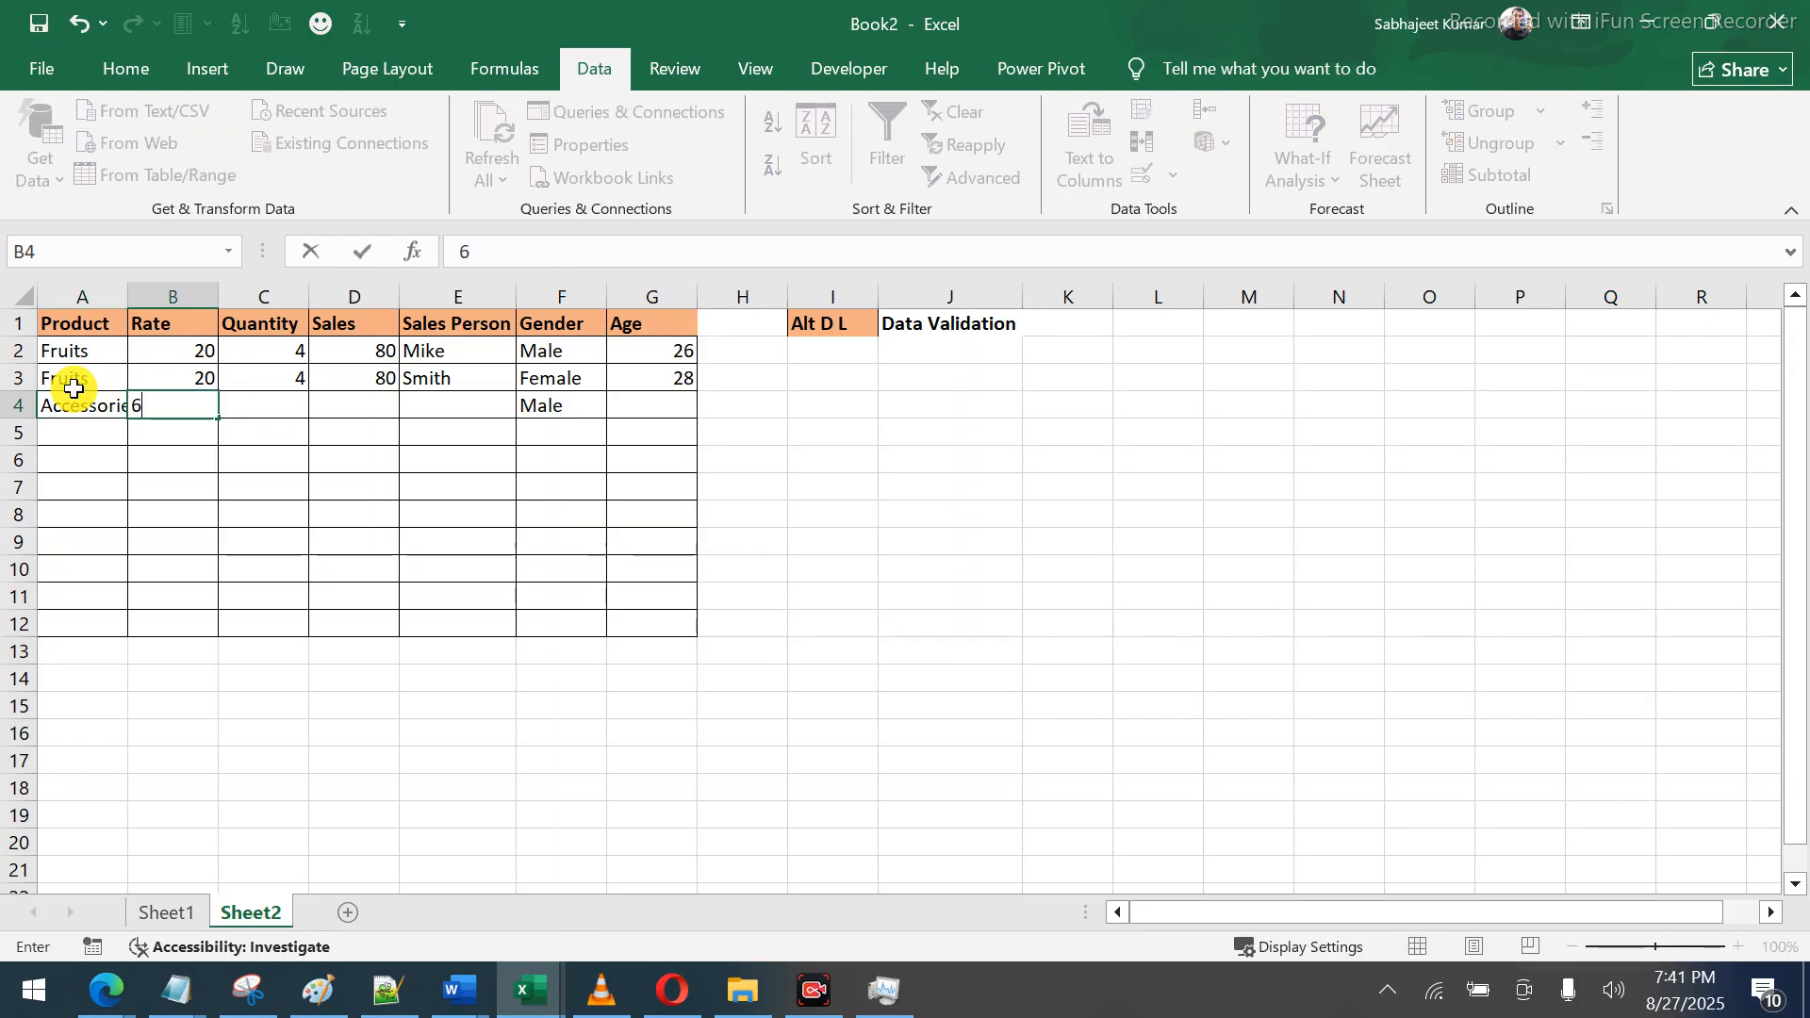
key("Tab")
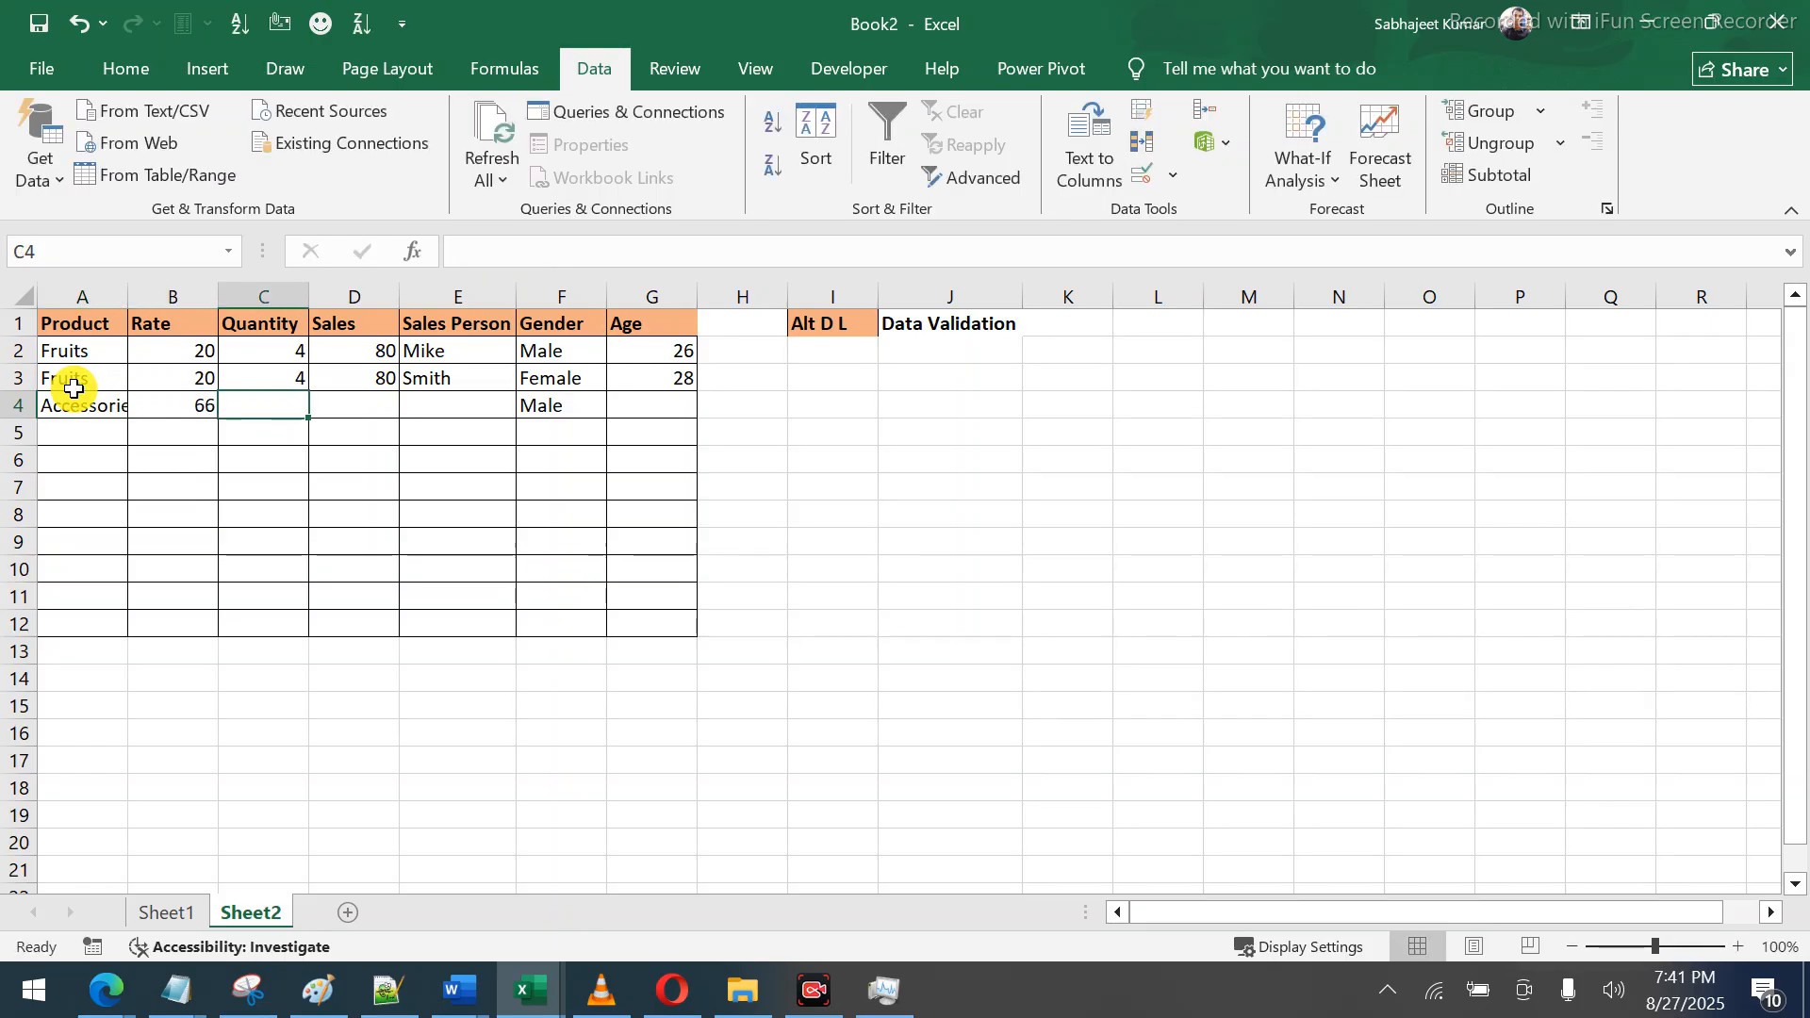
type("6")
key("Tab")
Calculate the sales in D4 with the formula =C4*B4
type("=")
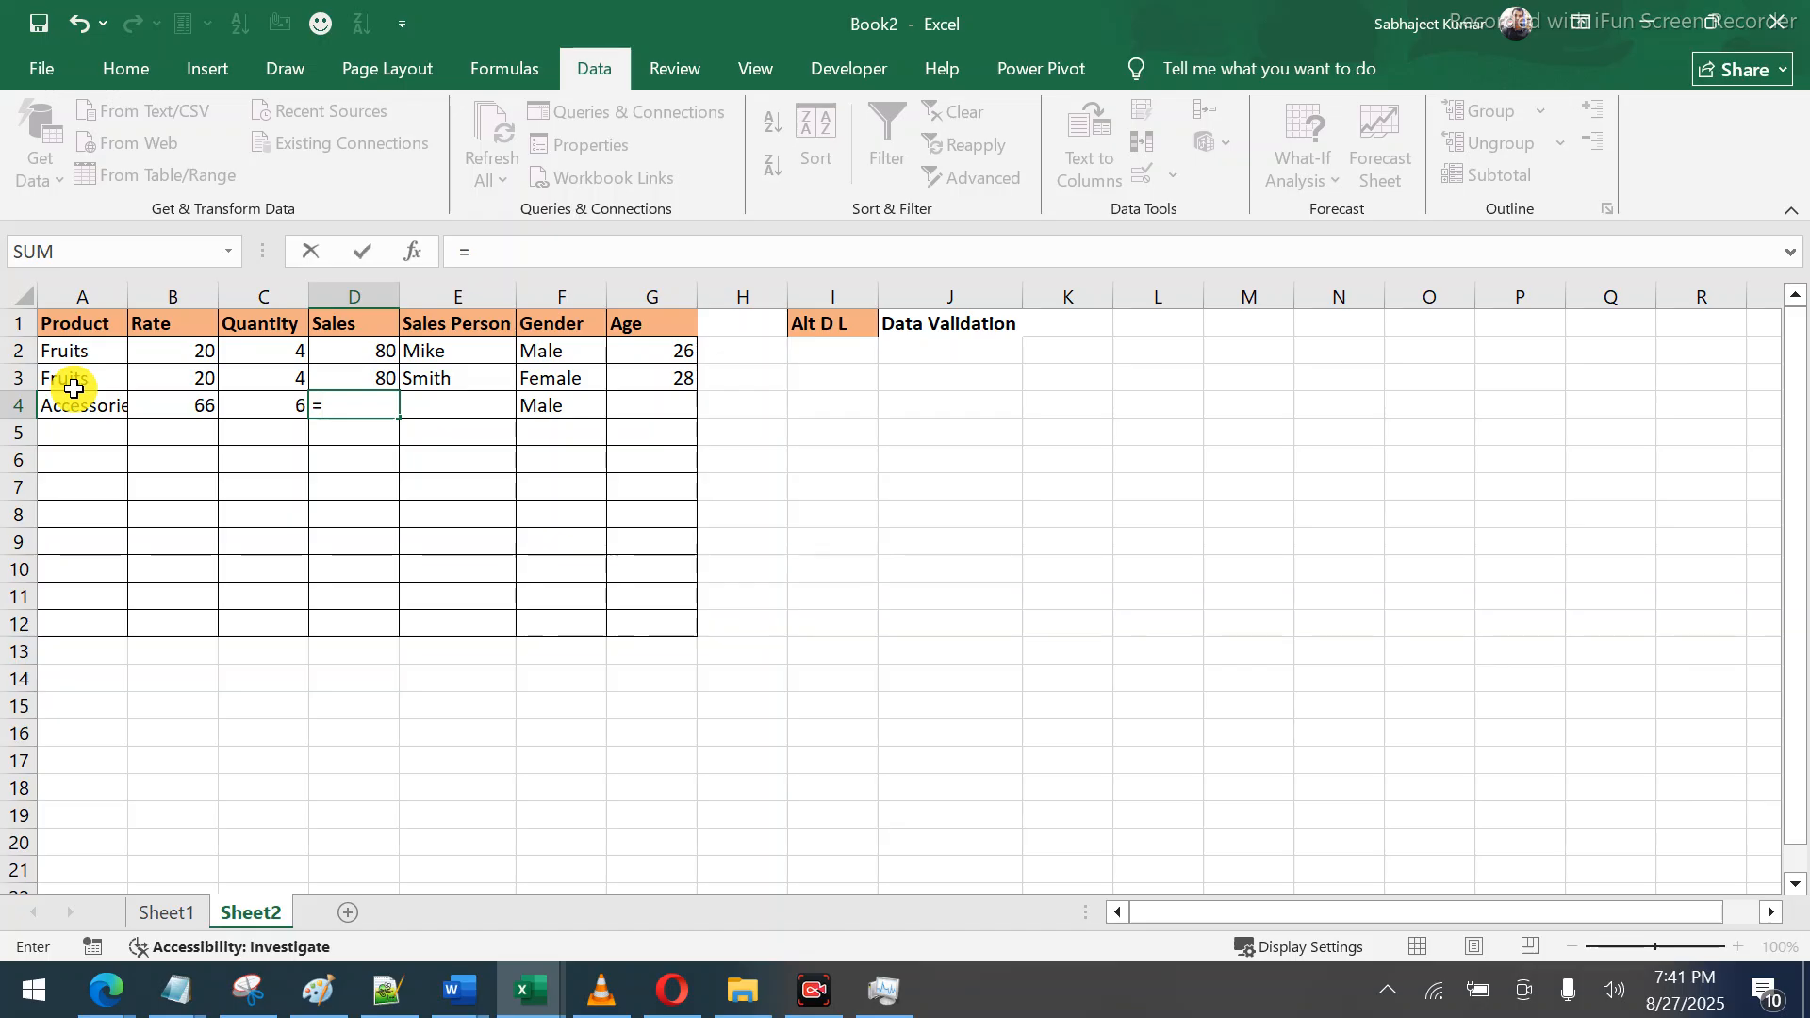
key("Left")
type("*")
key("Left")
key("Left")
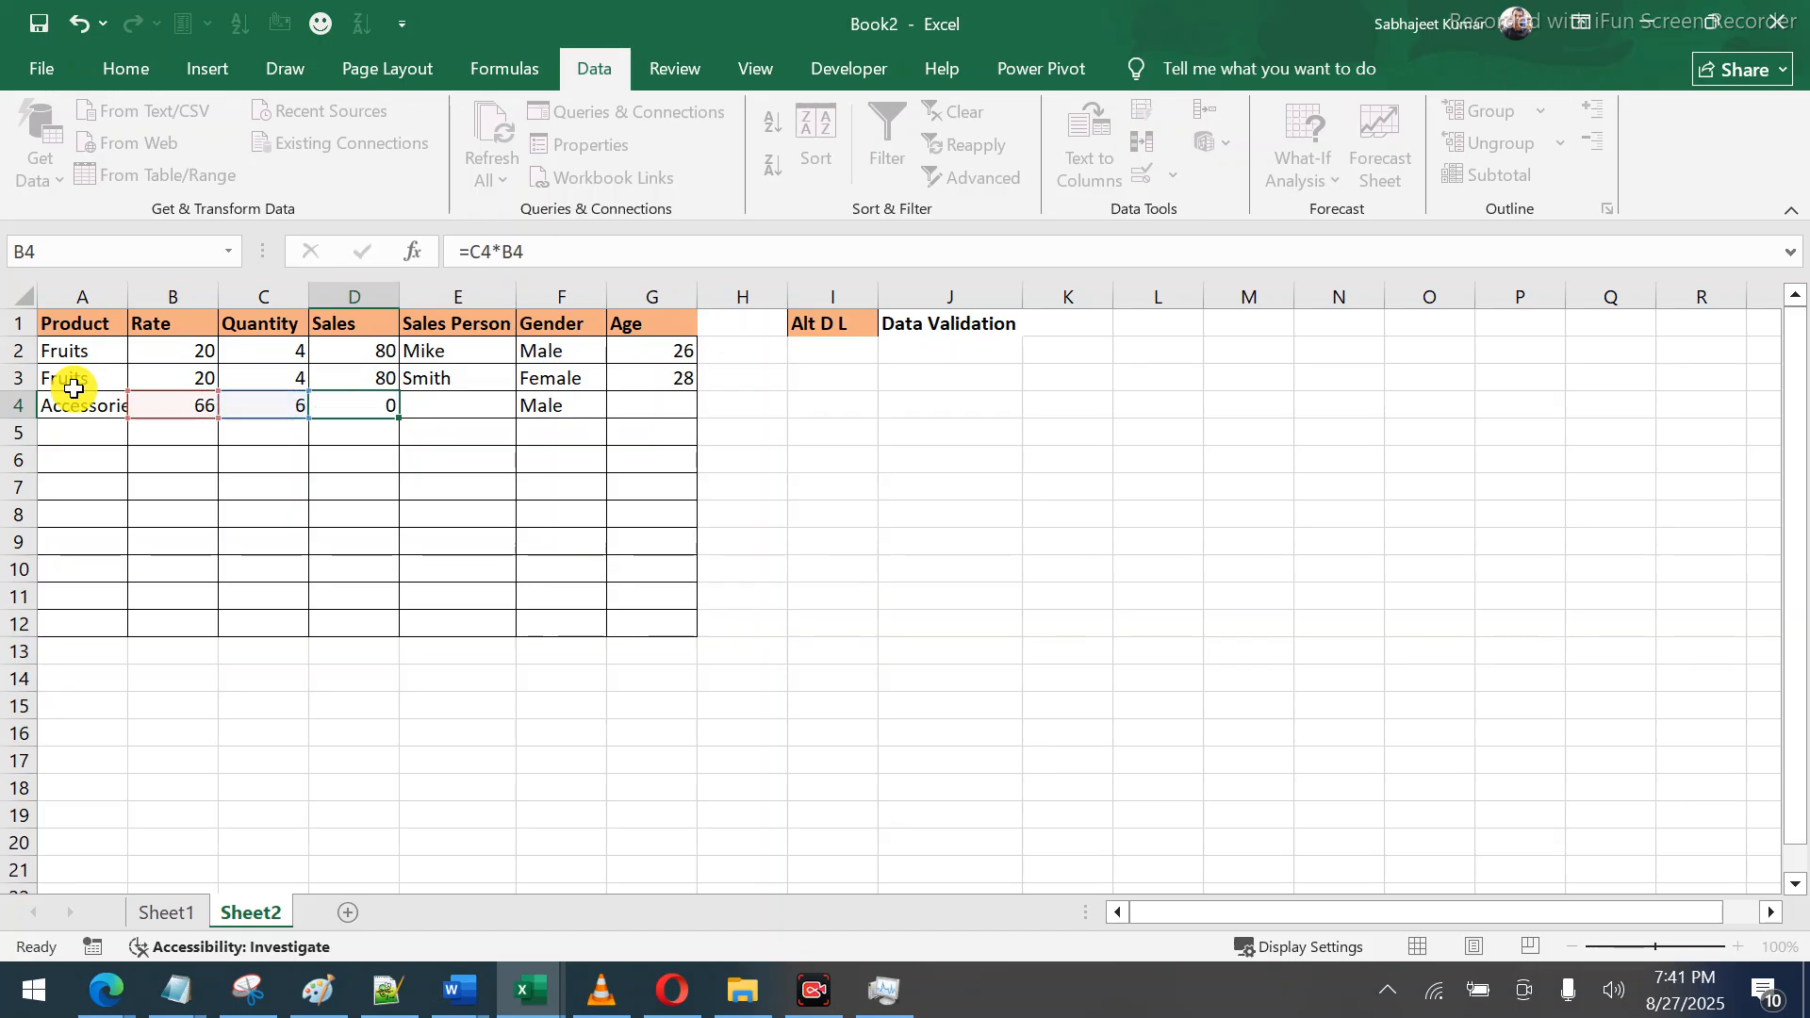
key("Return")
Complete row 4 with the sales person's name in E4, Female as the gender and 32 as the age
key("Right")
key("Right")
key("Right")
key("Right")
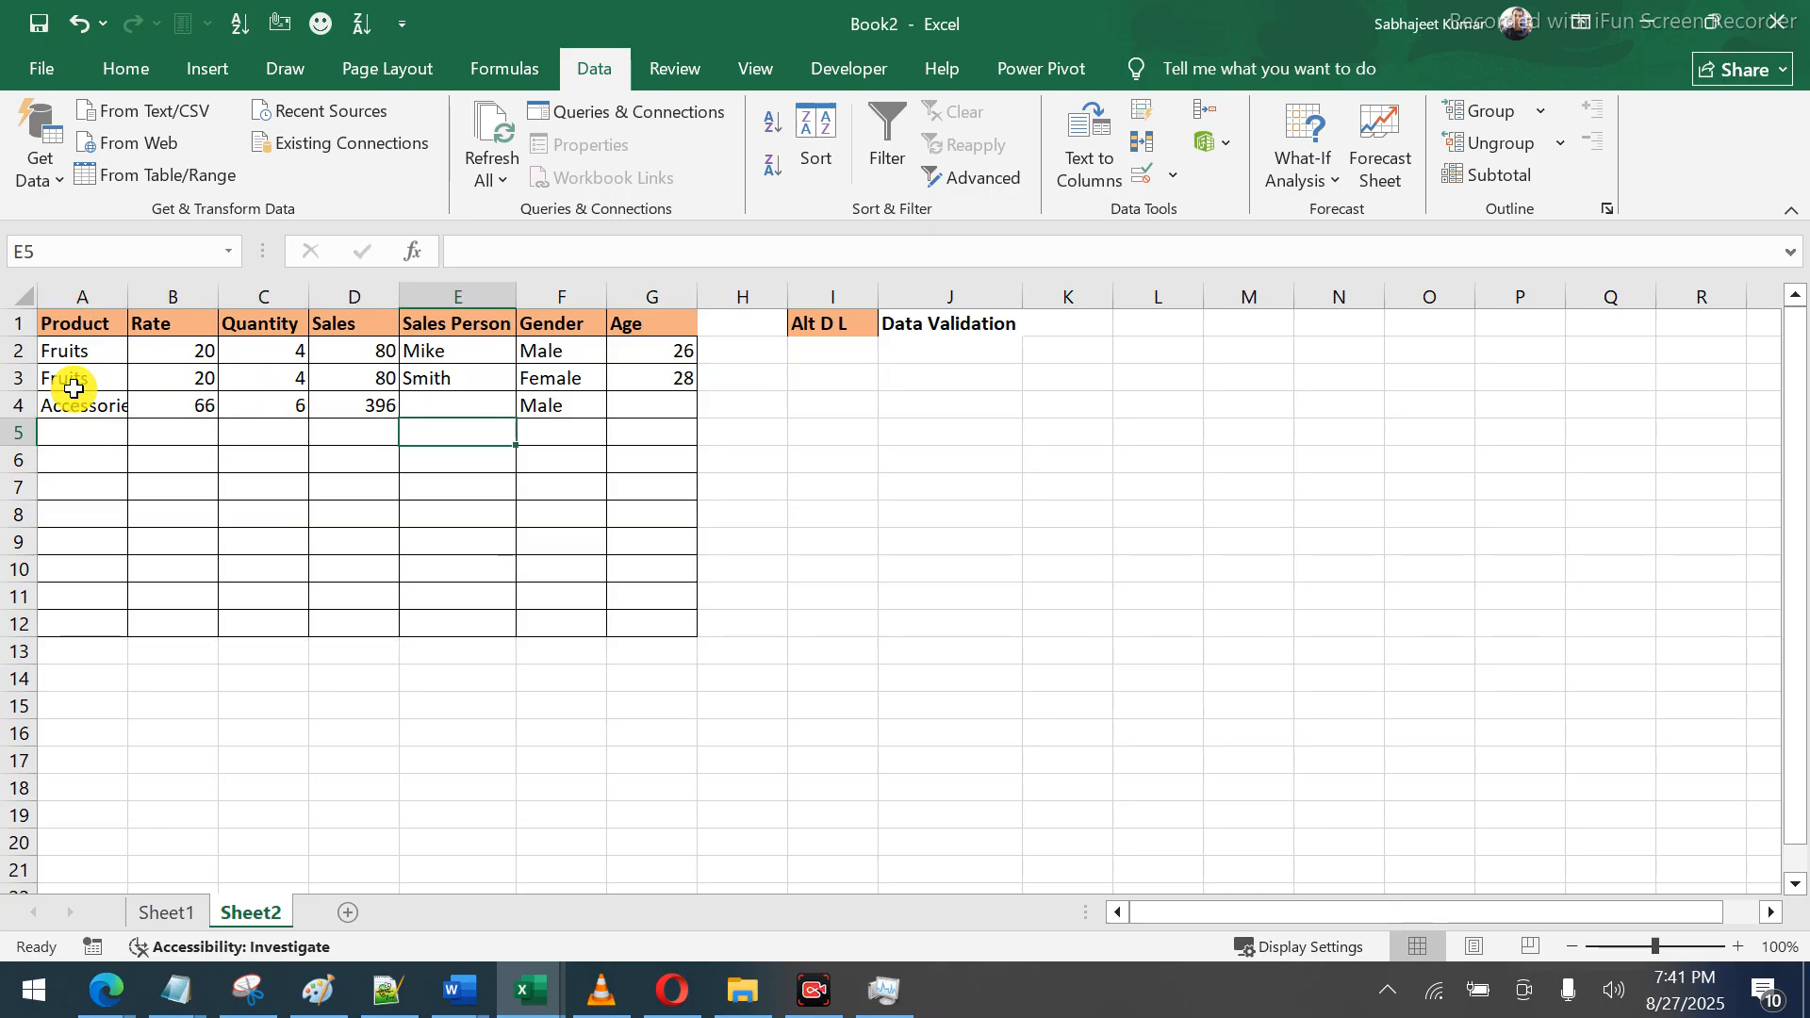
key("Up")
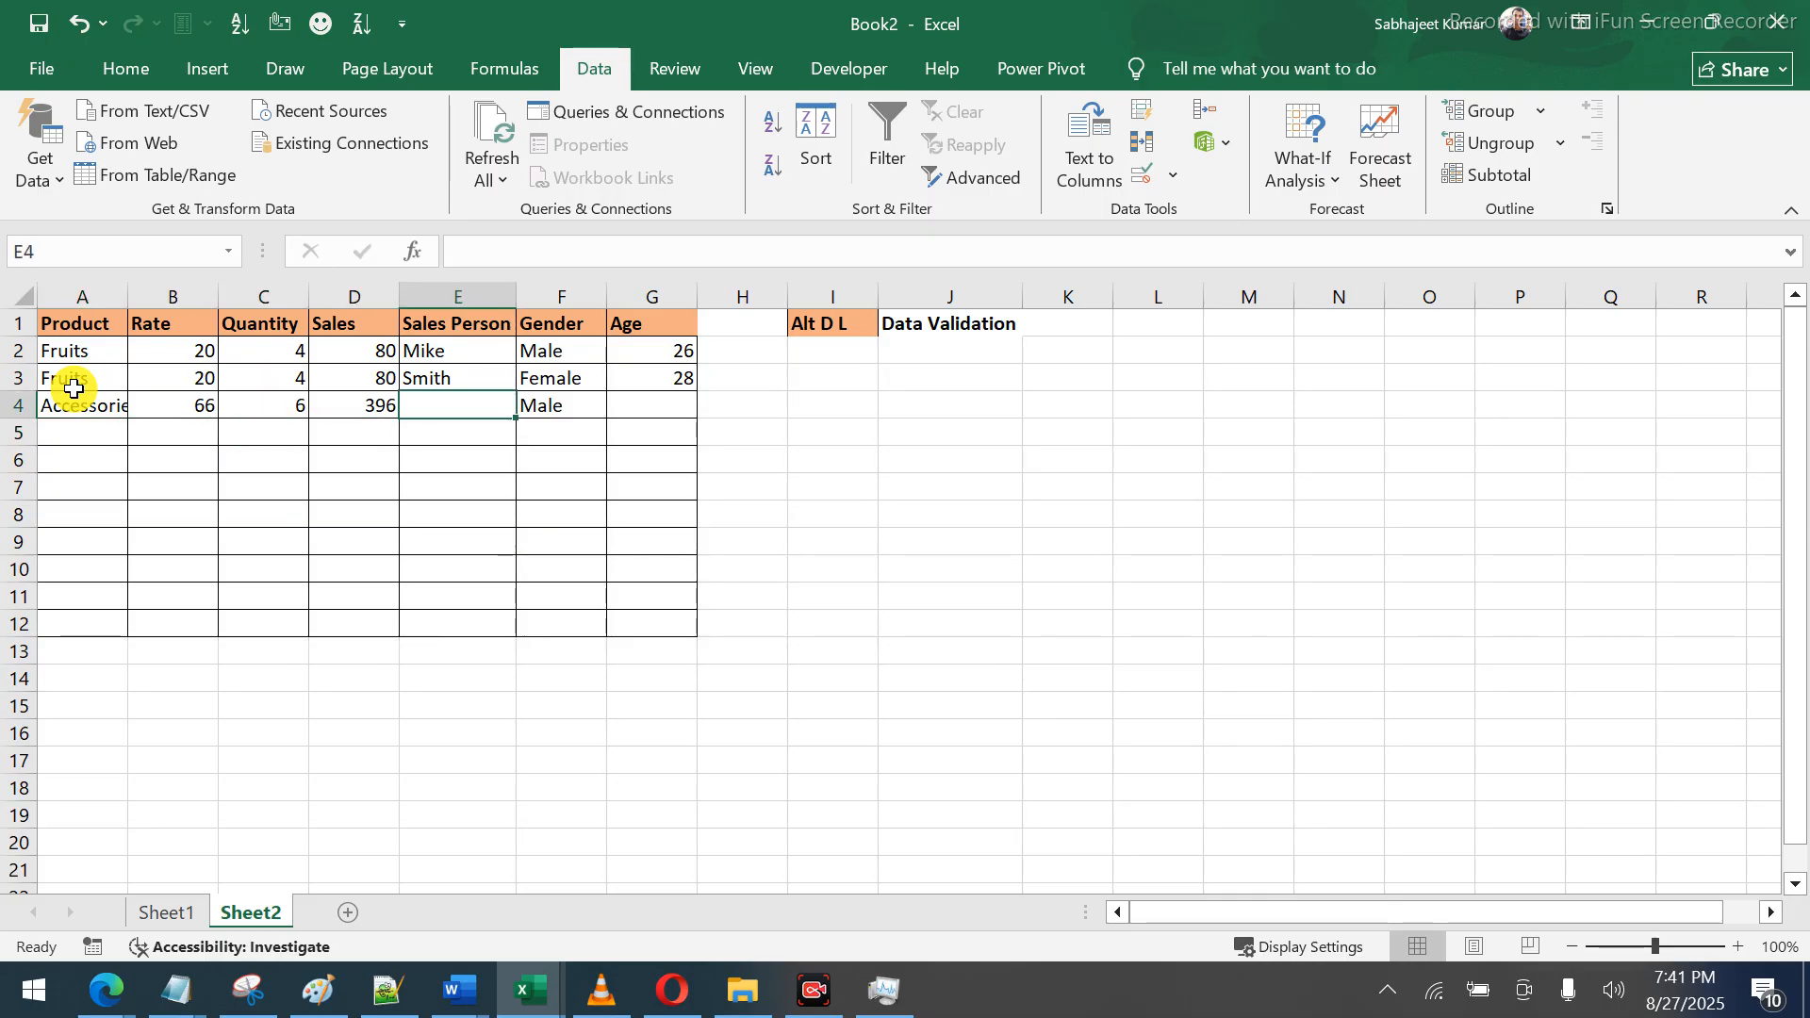
type("Lily")
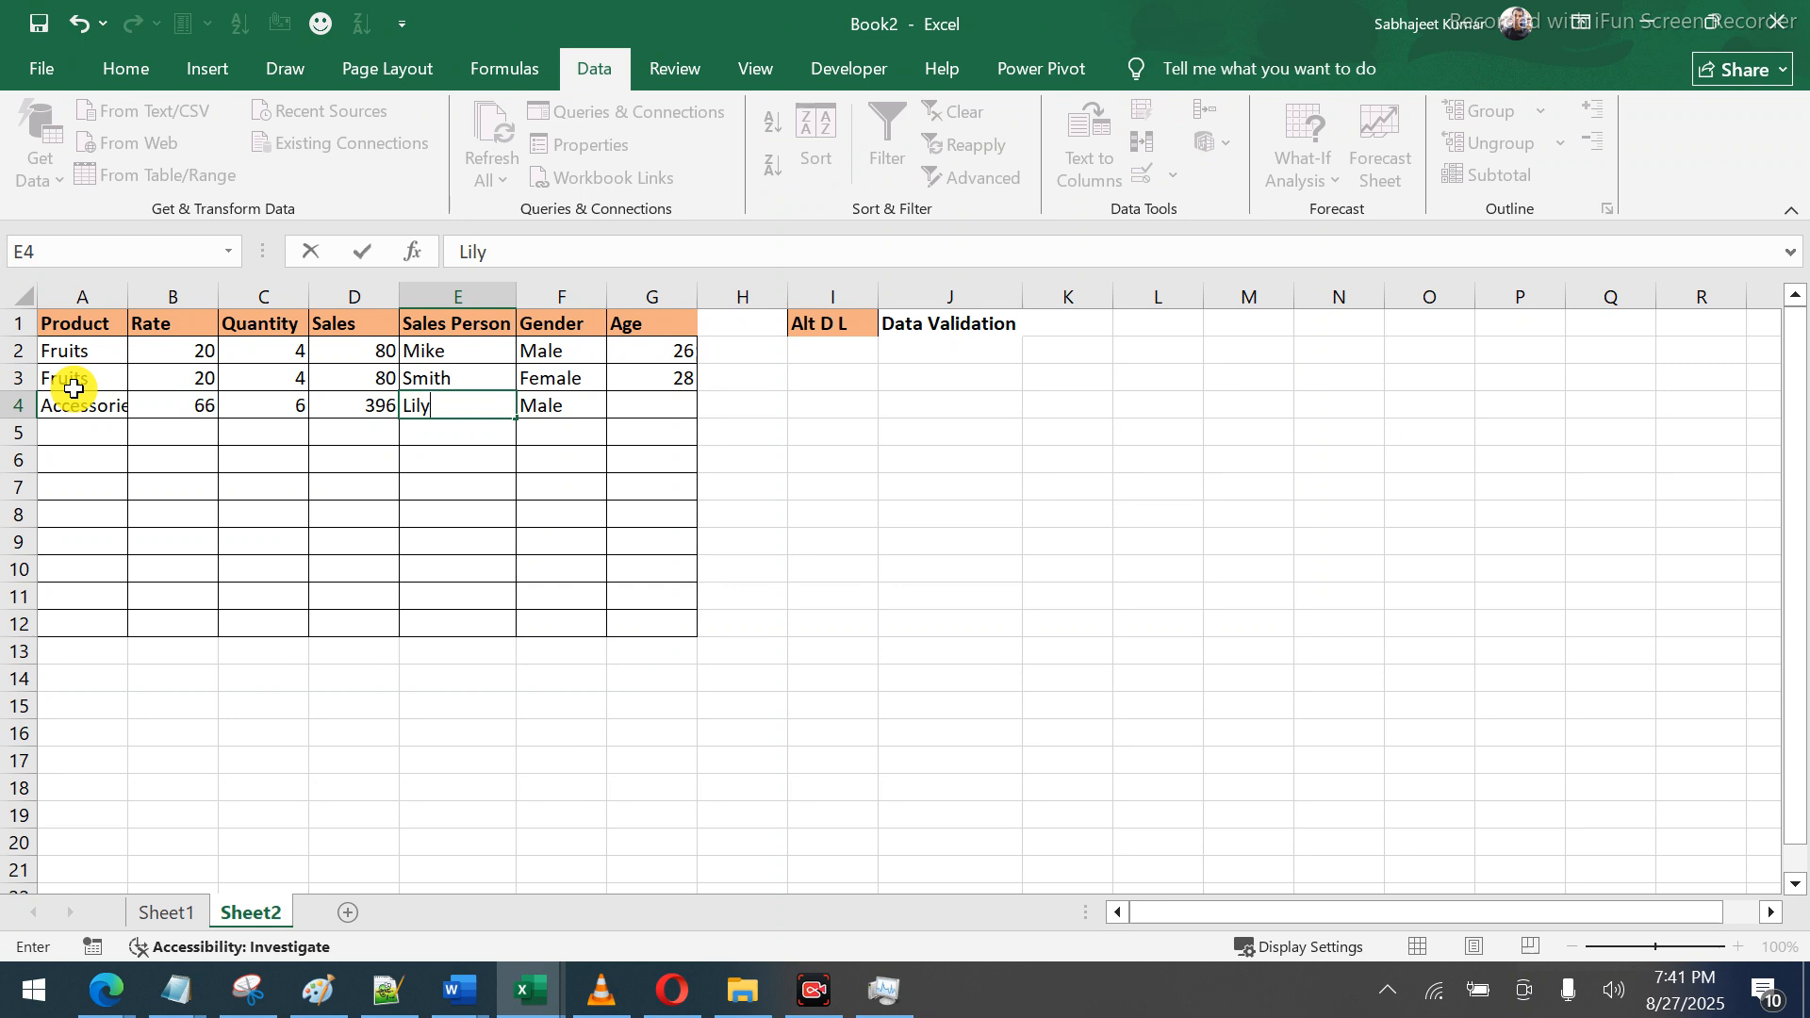
key("Tab")
type("F")
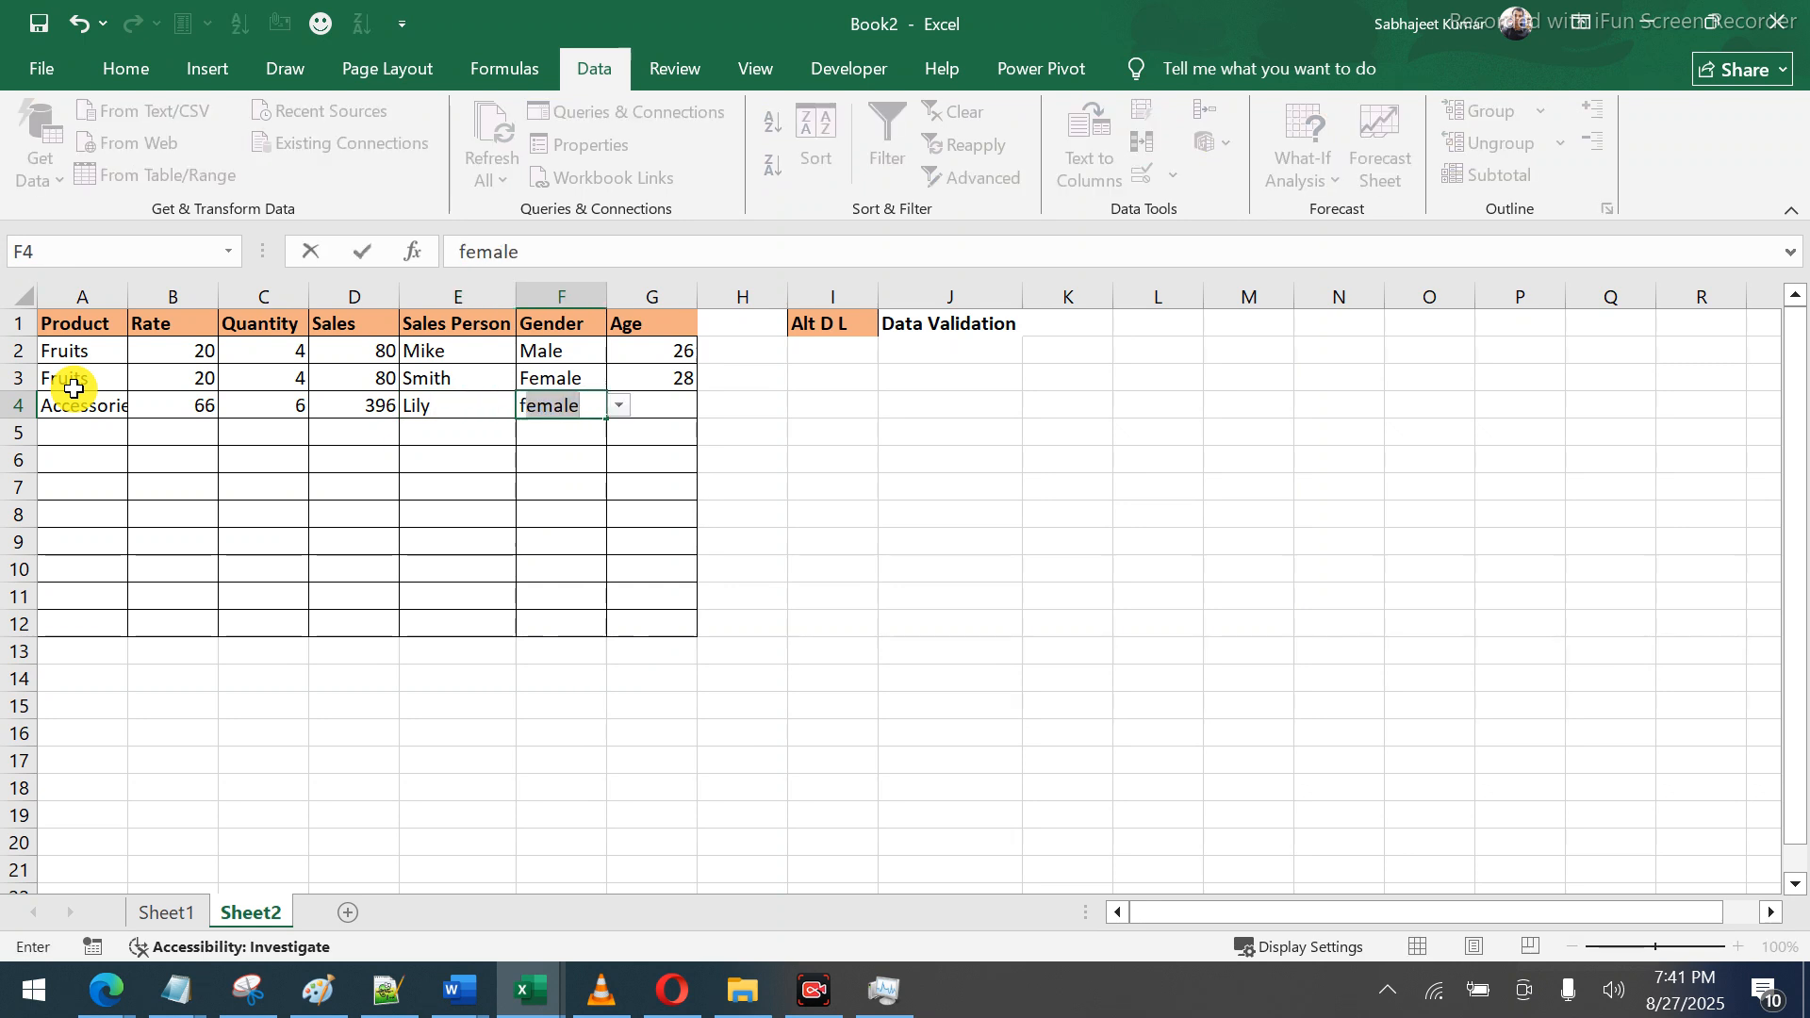
key("Tab")
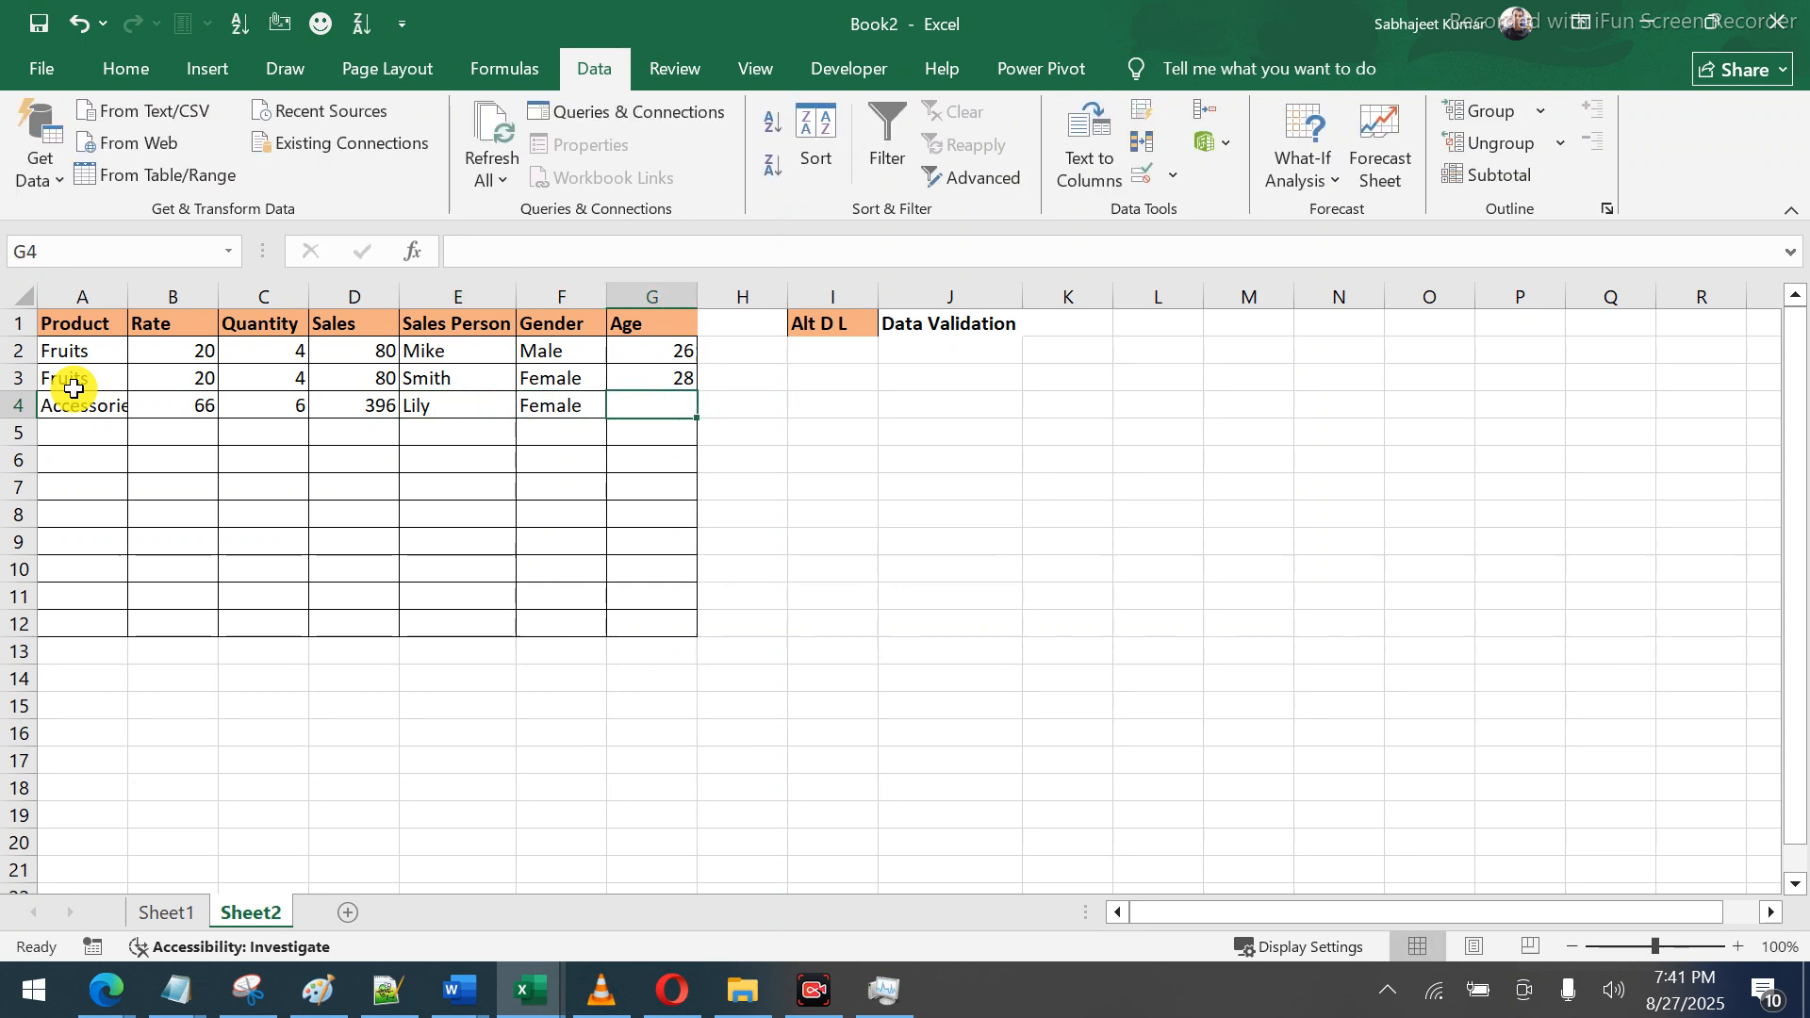
type("32")
key("Return")
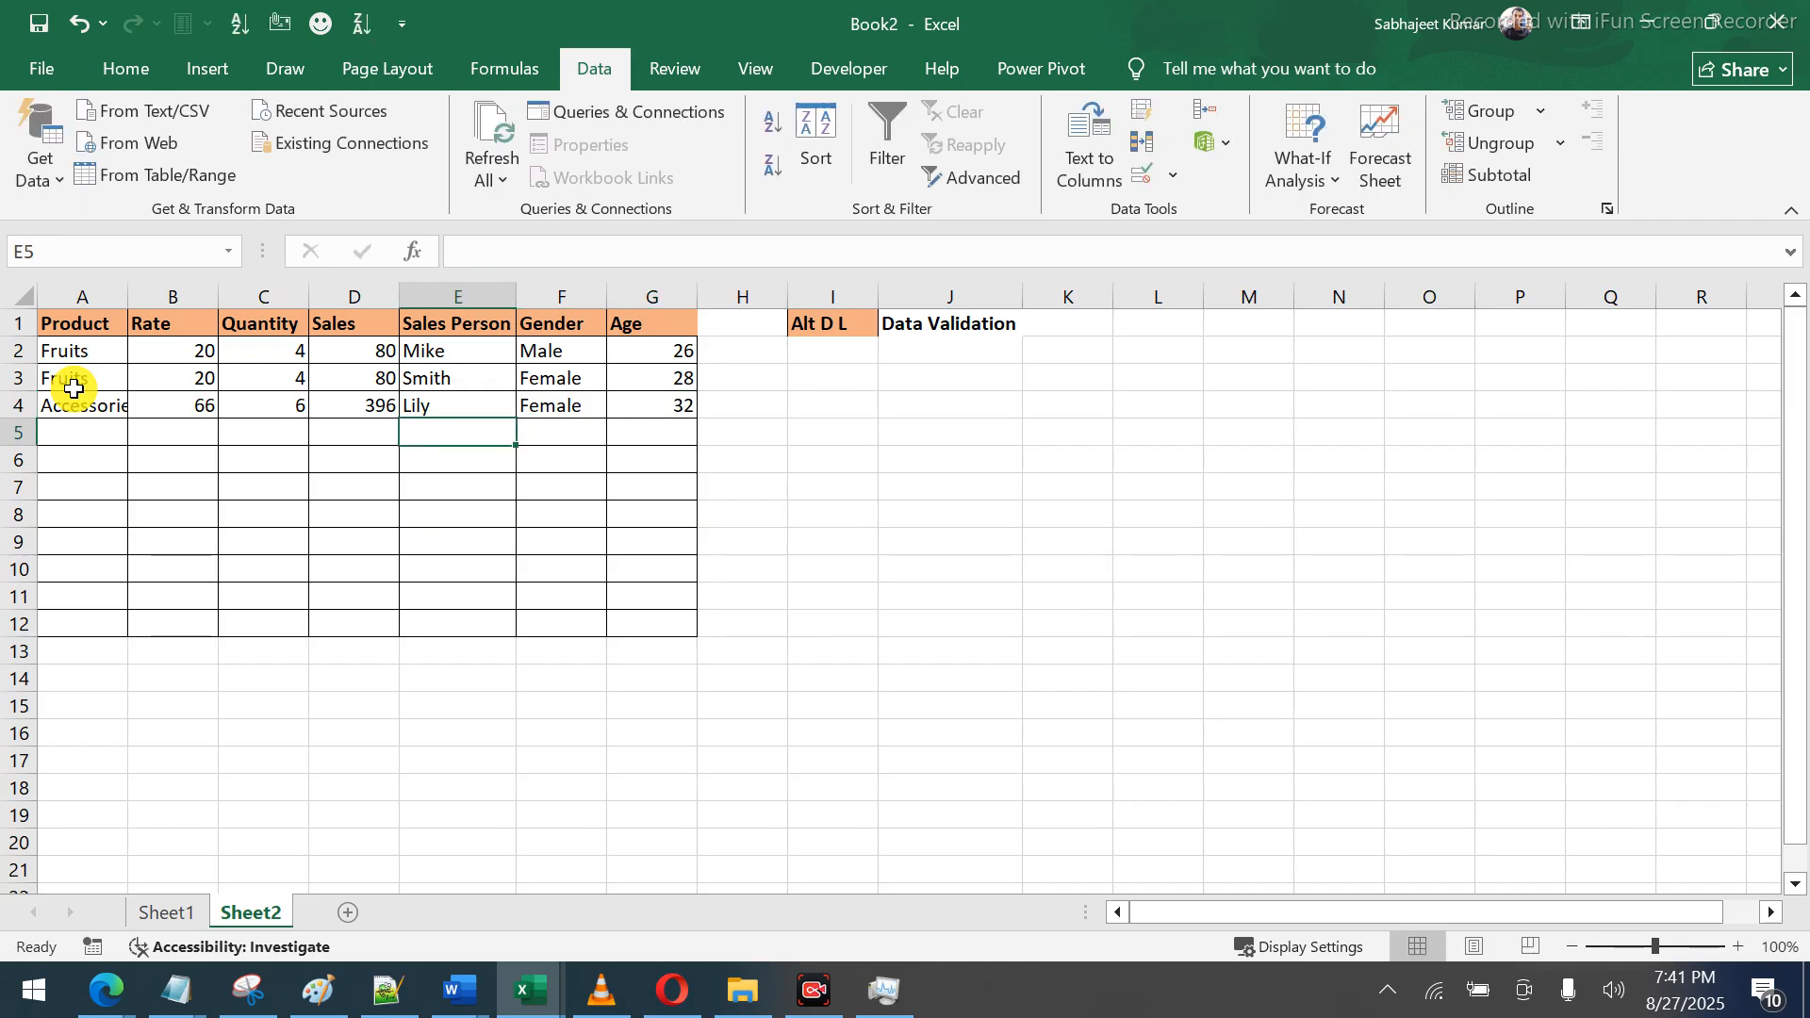
Autofit the width of column A and insert a new column H headed State beside Age
double_click(127, 296)
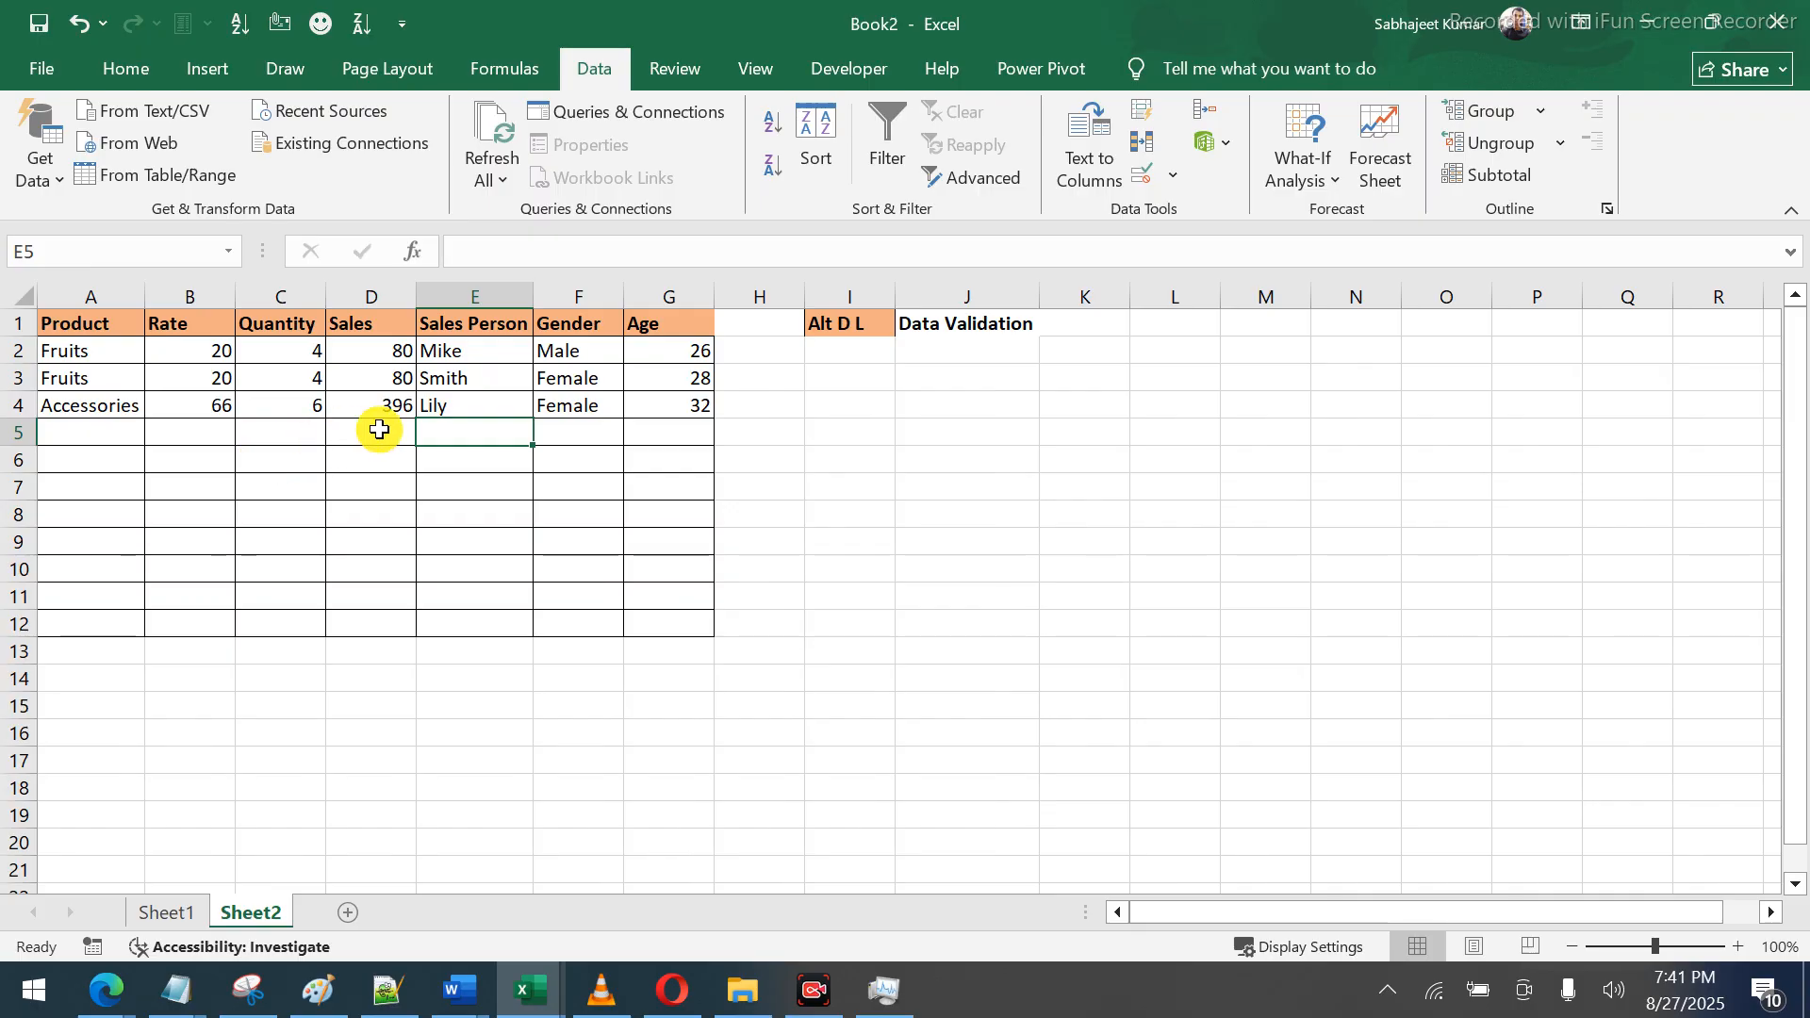
left_click(744, 298)
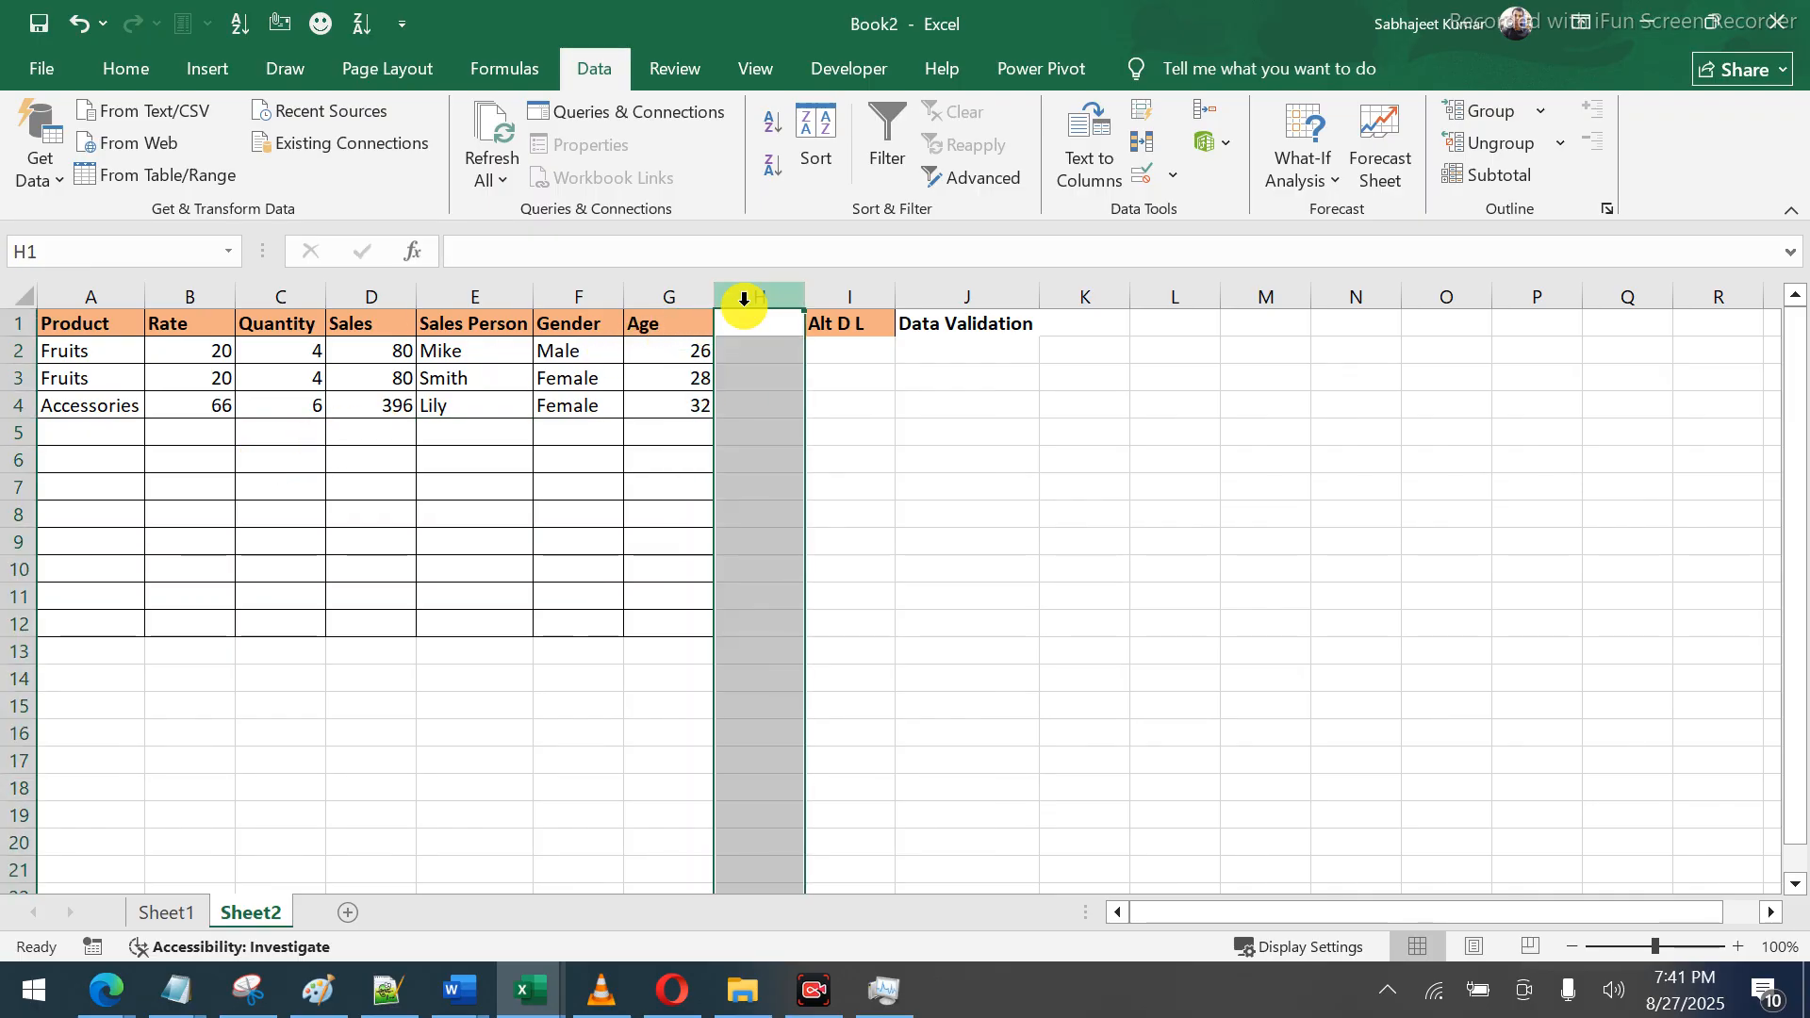
key("ctrl+shift+plus")
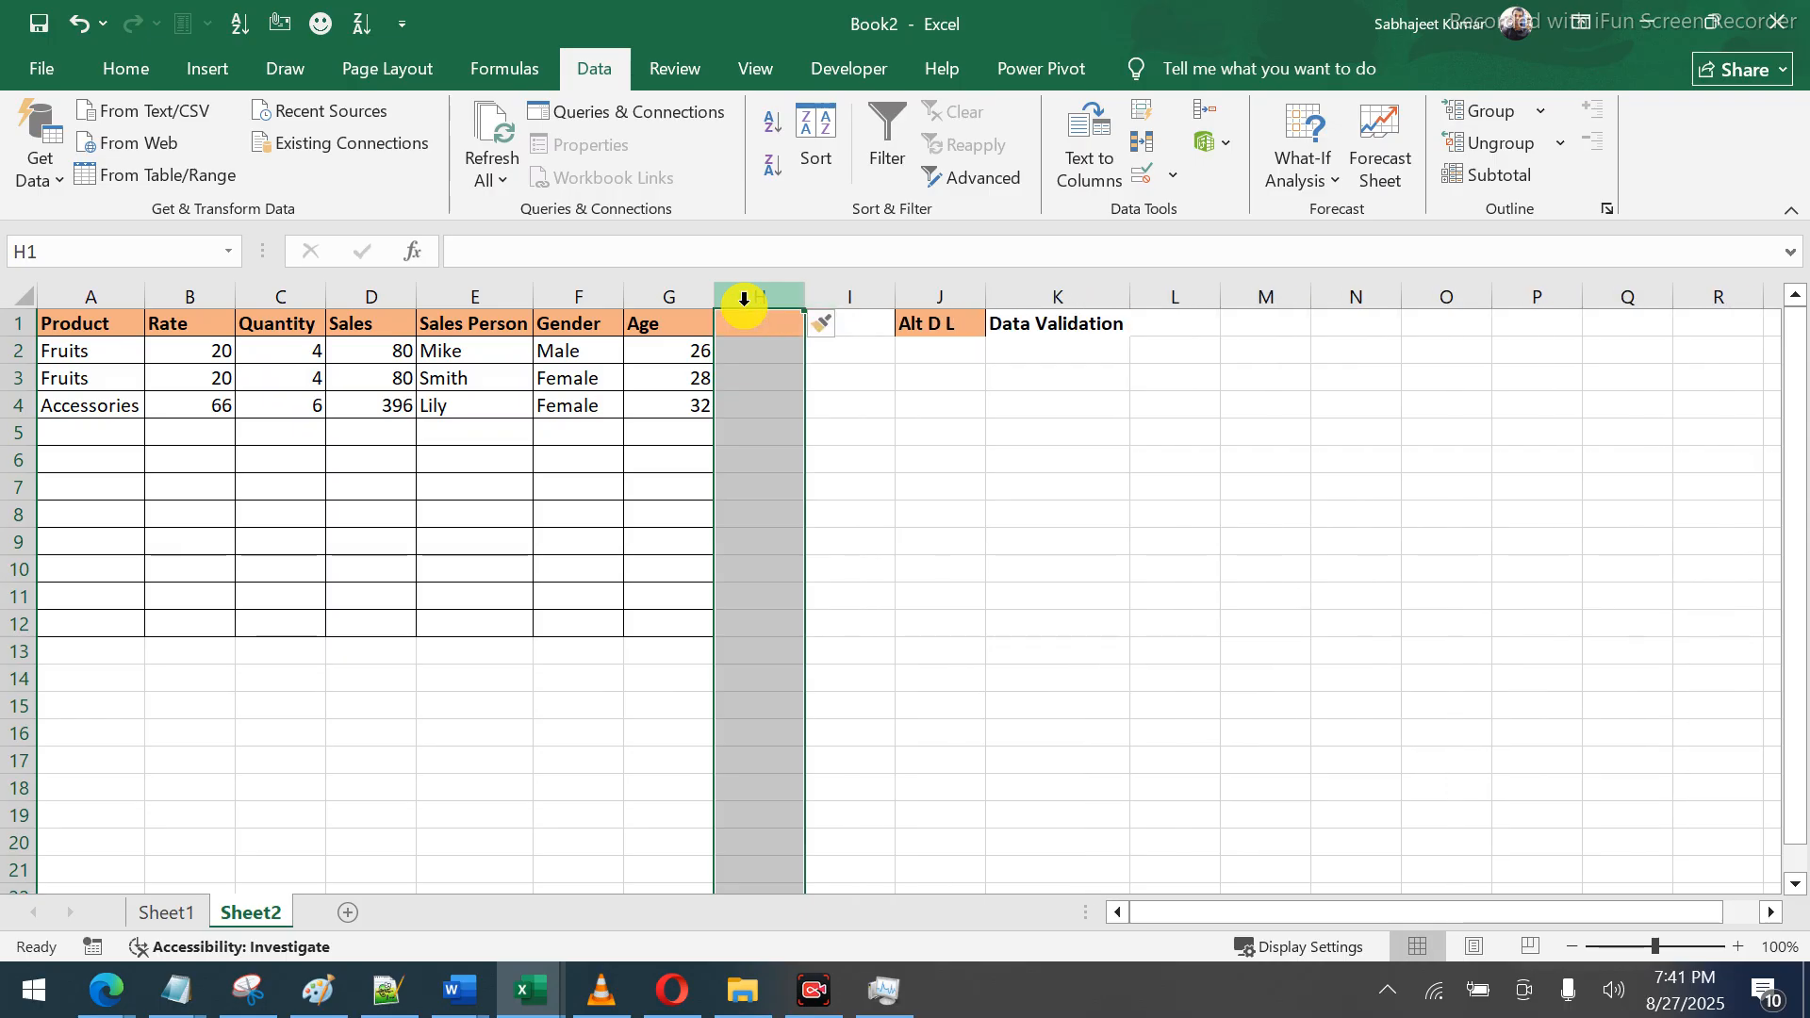
key("Up")
type("State")
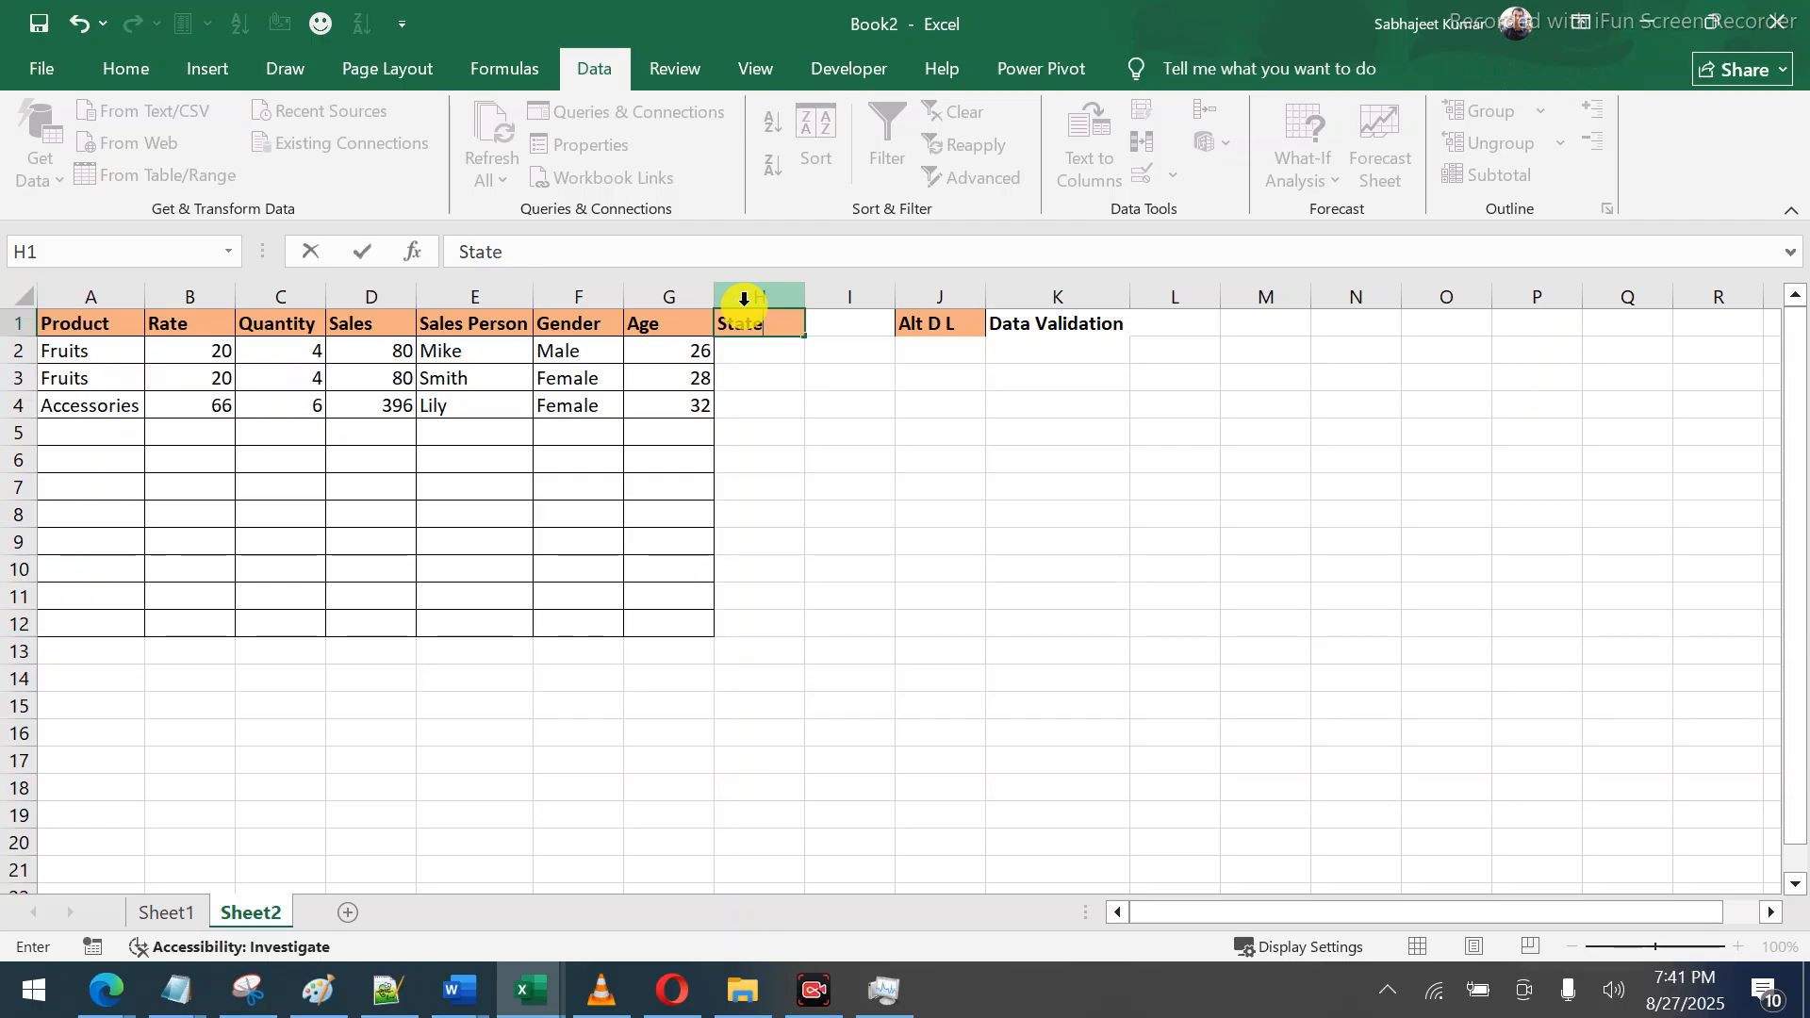
key("Return")
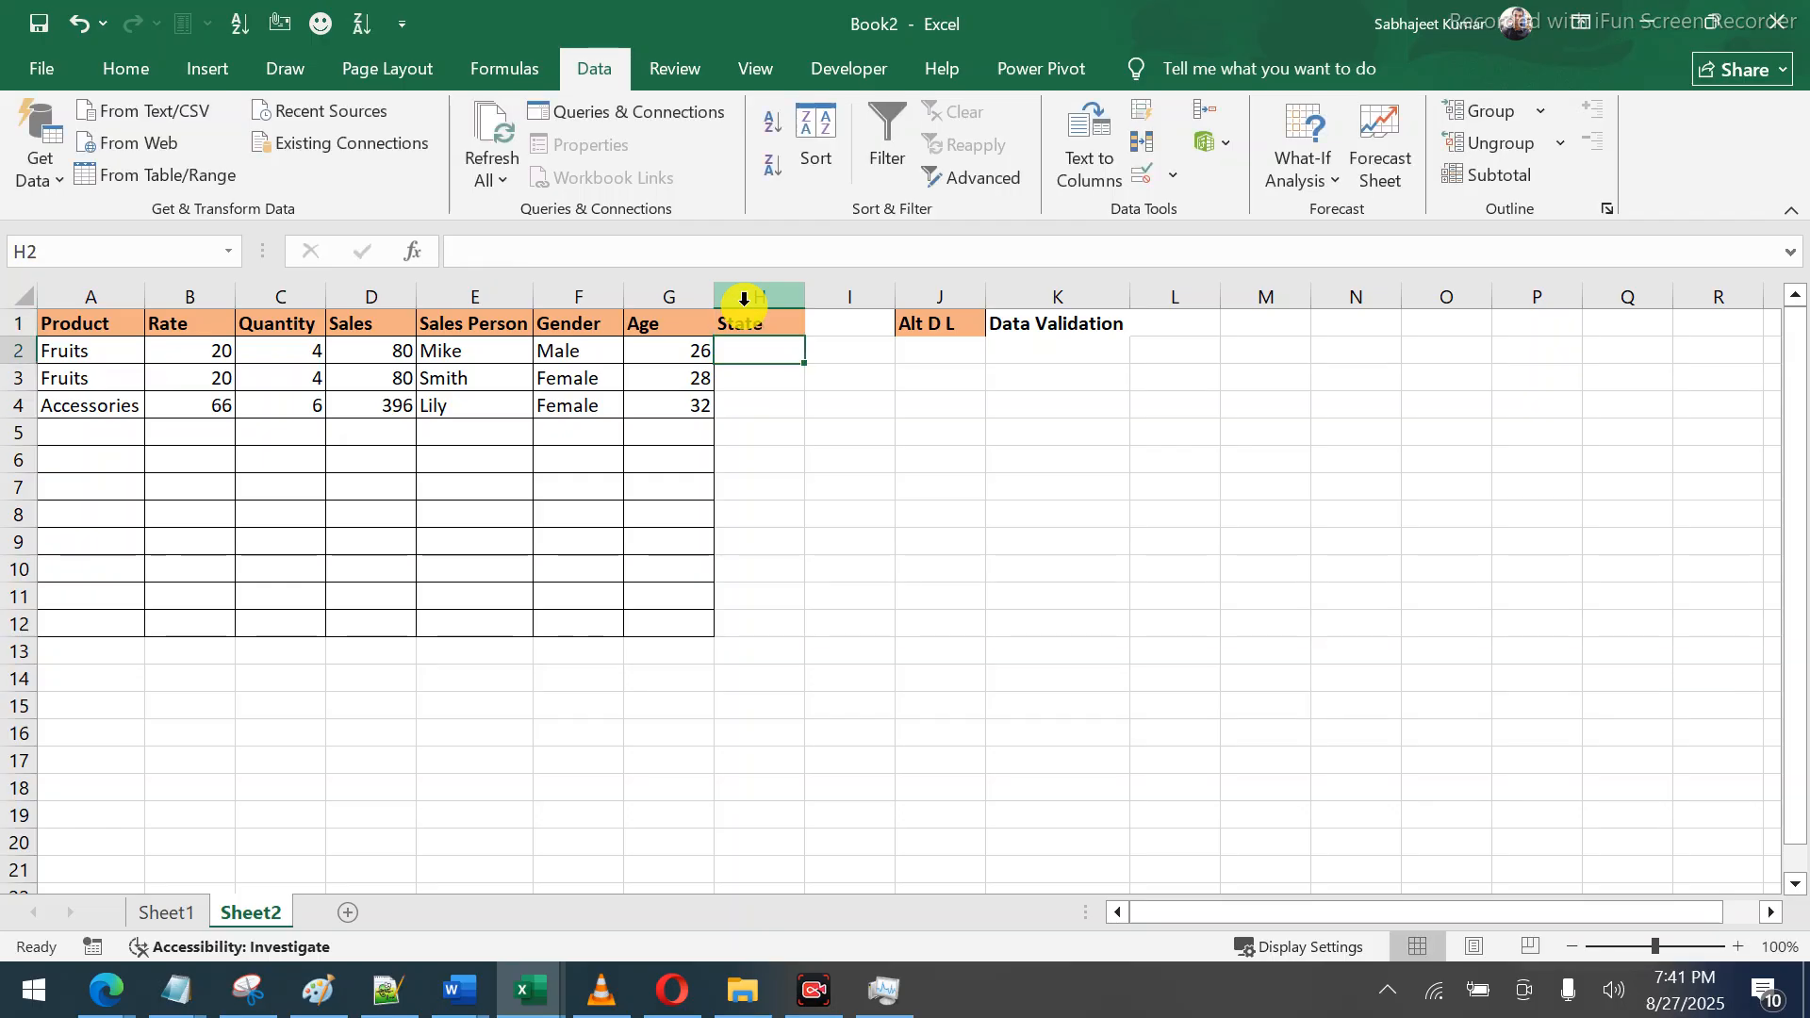
Fill H2:H12 from the Age column to extend the table formatting, and clear the copied values
key("shift+Down")
key("shift+Down")
key("shift+Down")
key("shift+Down")
key("shift+Down")
key("shift+Down")
key("shift+Down")
key("shift+Down")
key("shift+Down")
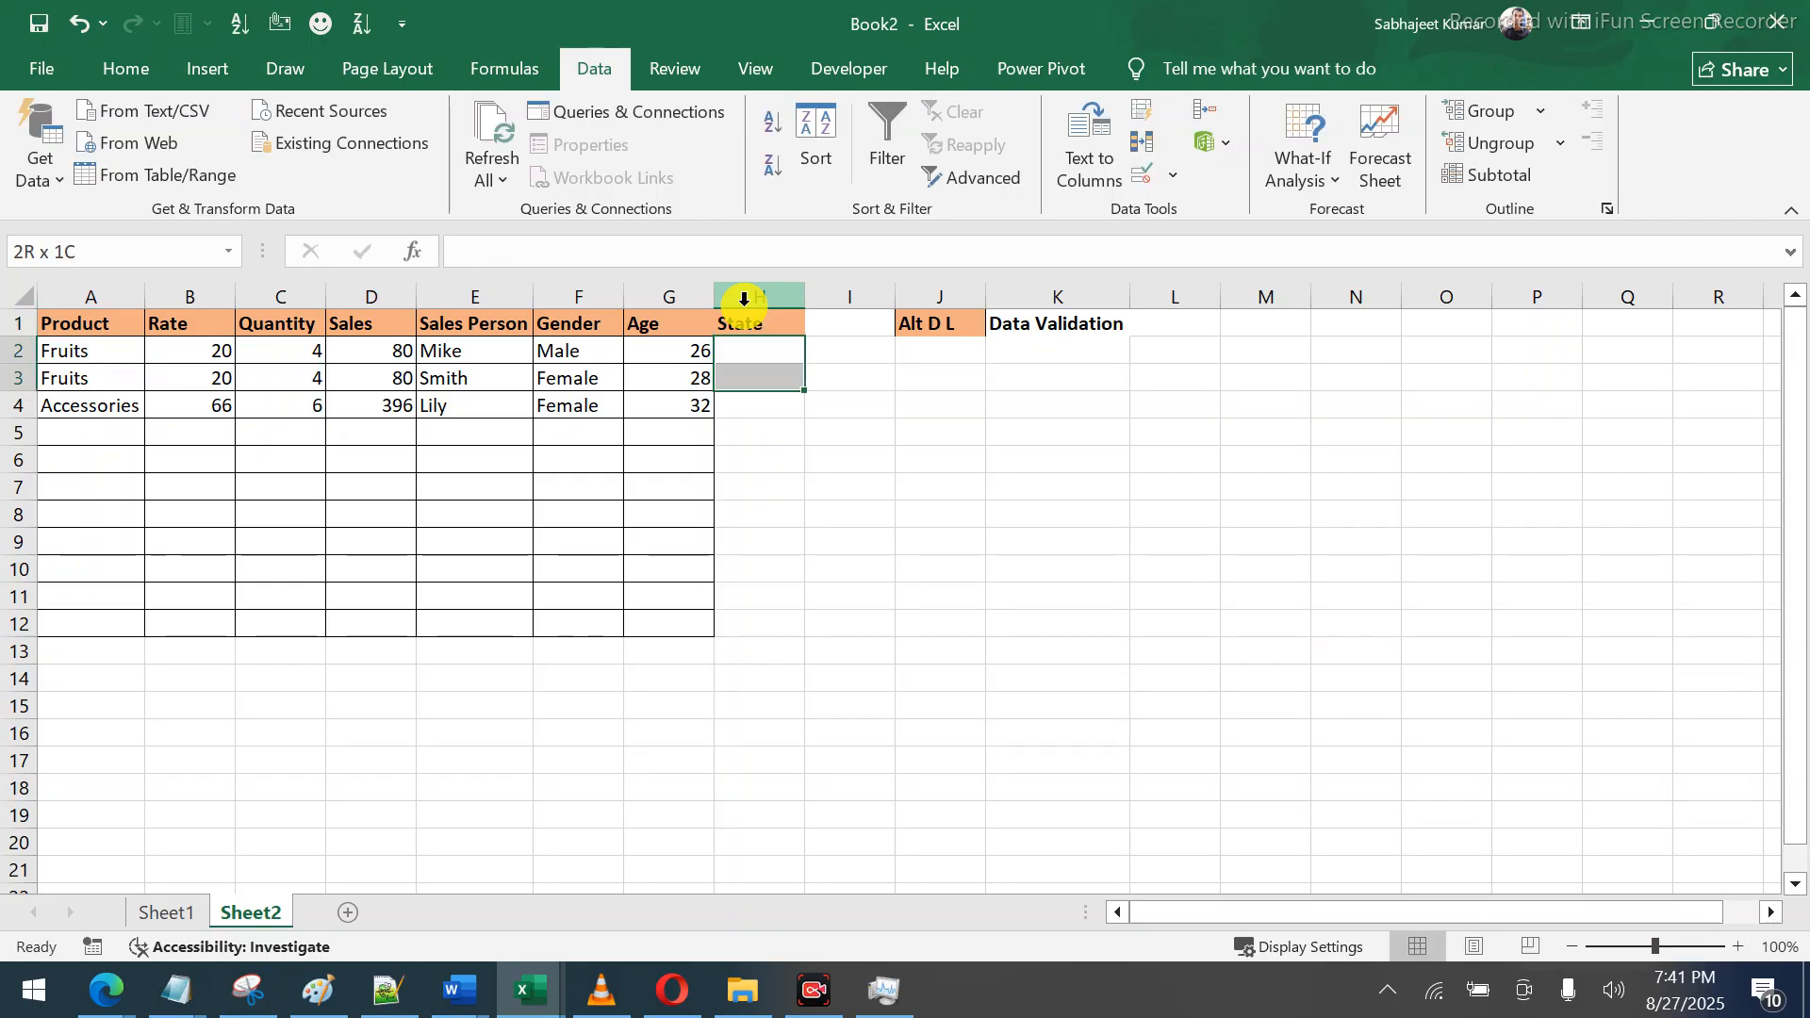
key("shift+Down")
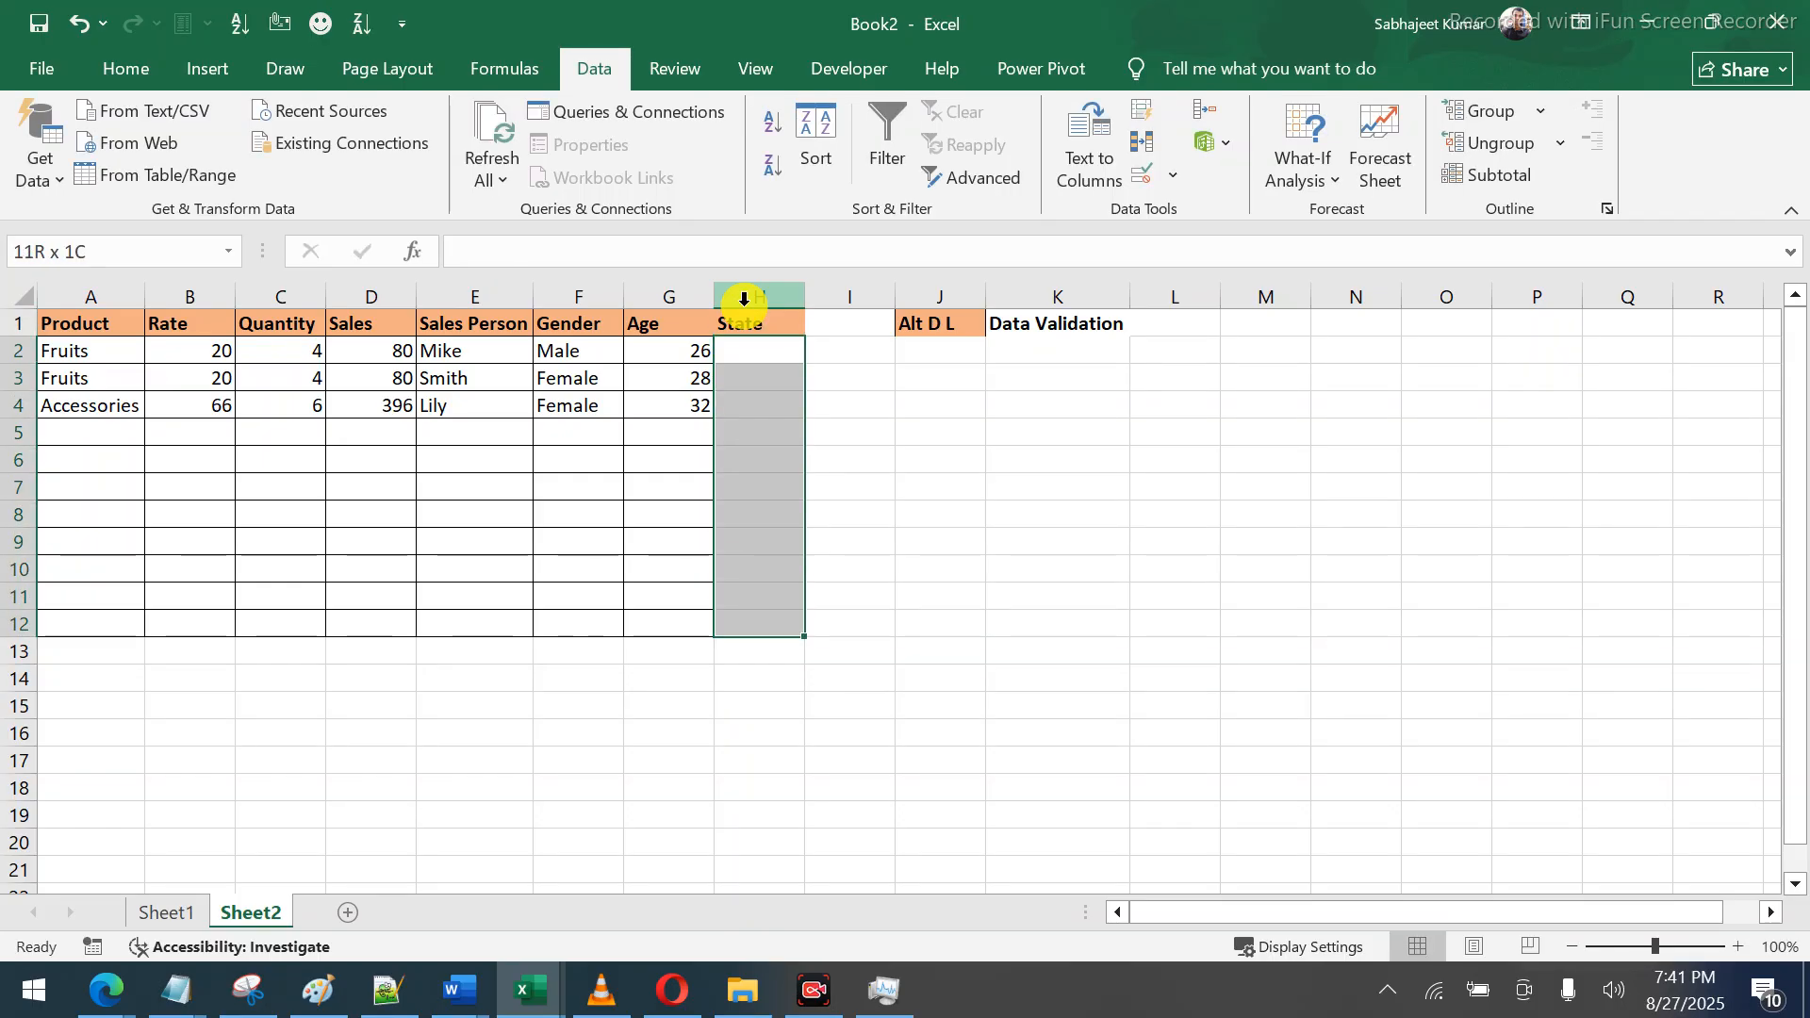
key("ctrl+r")
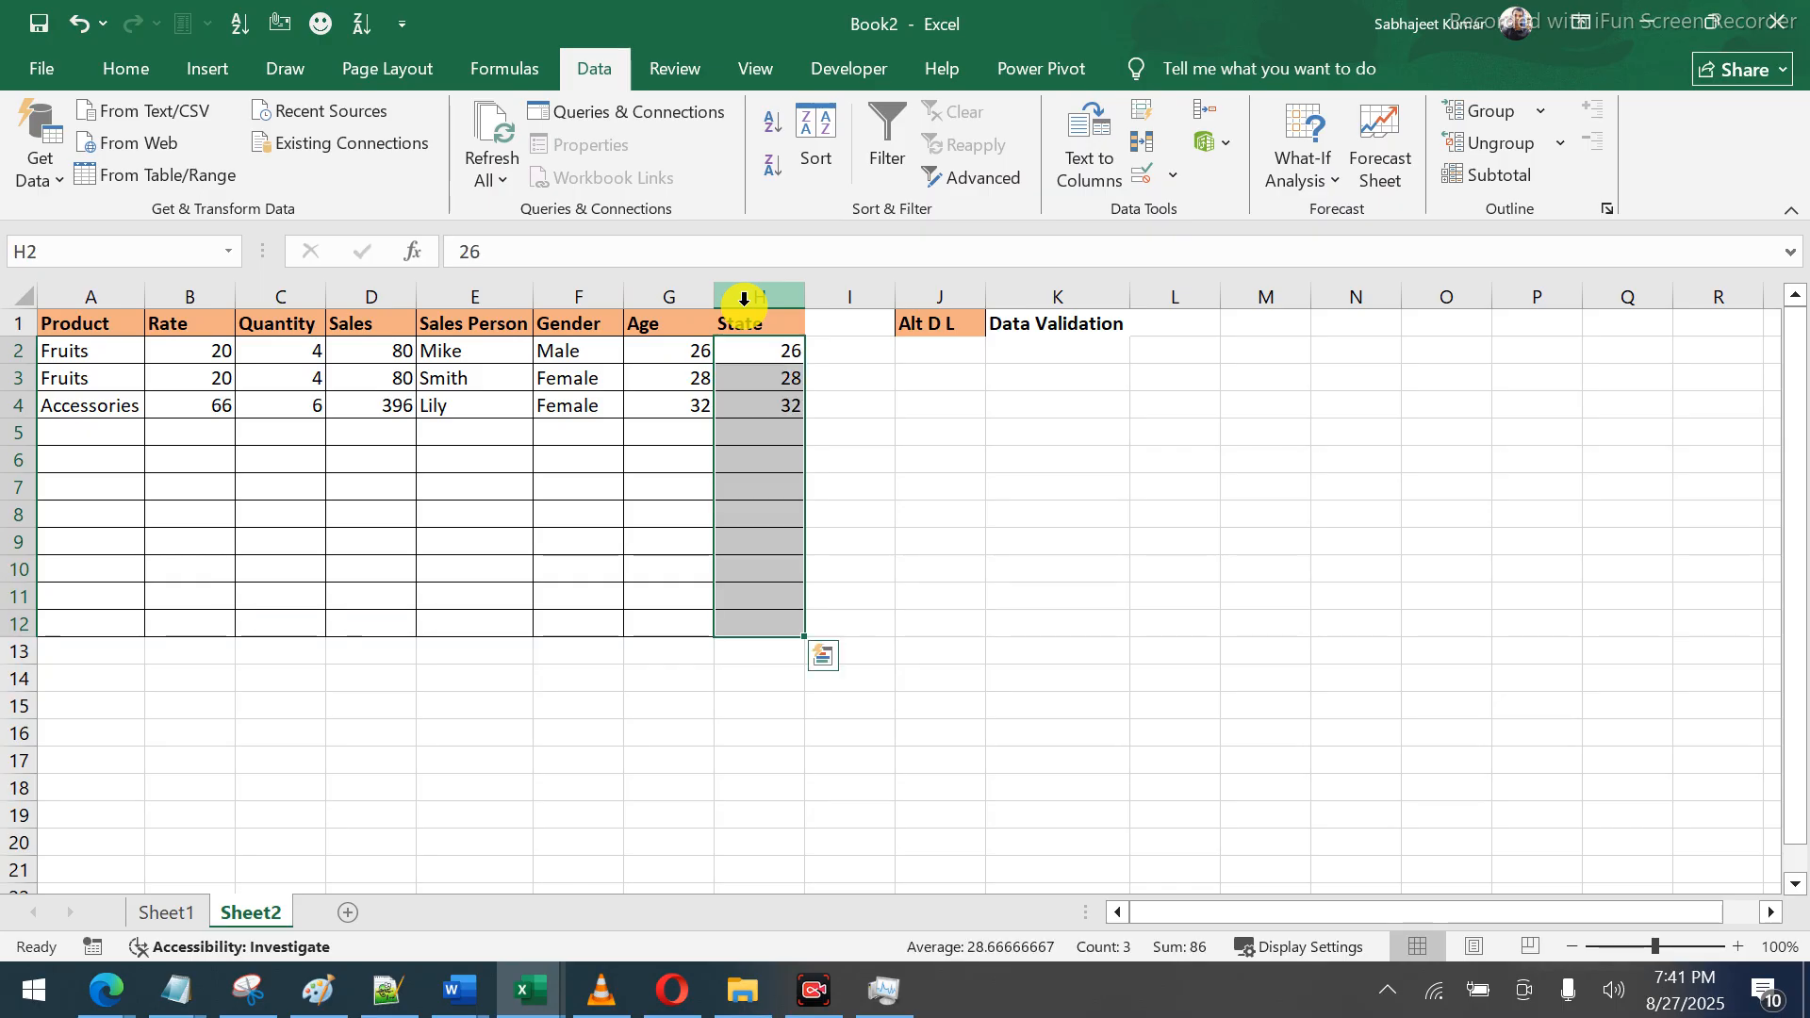
key("Delete")
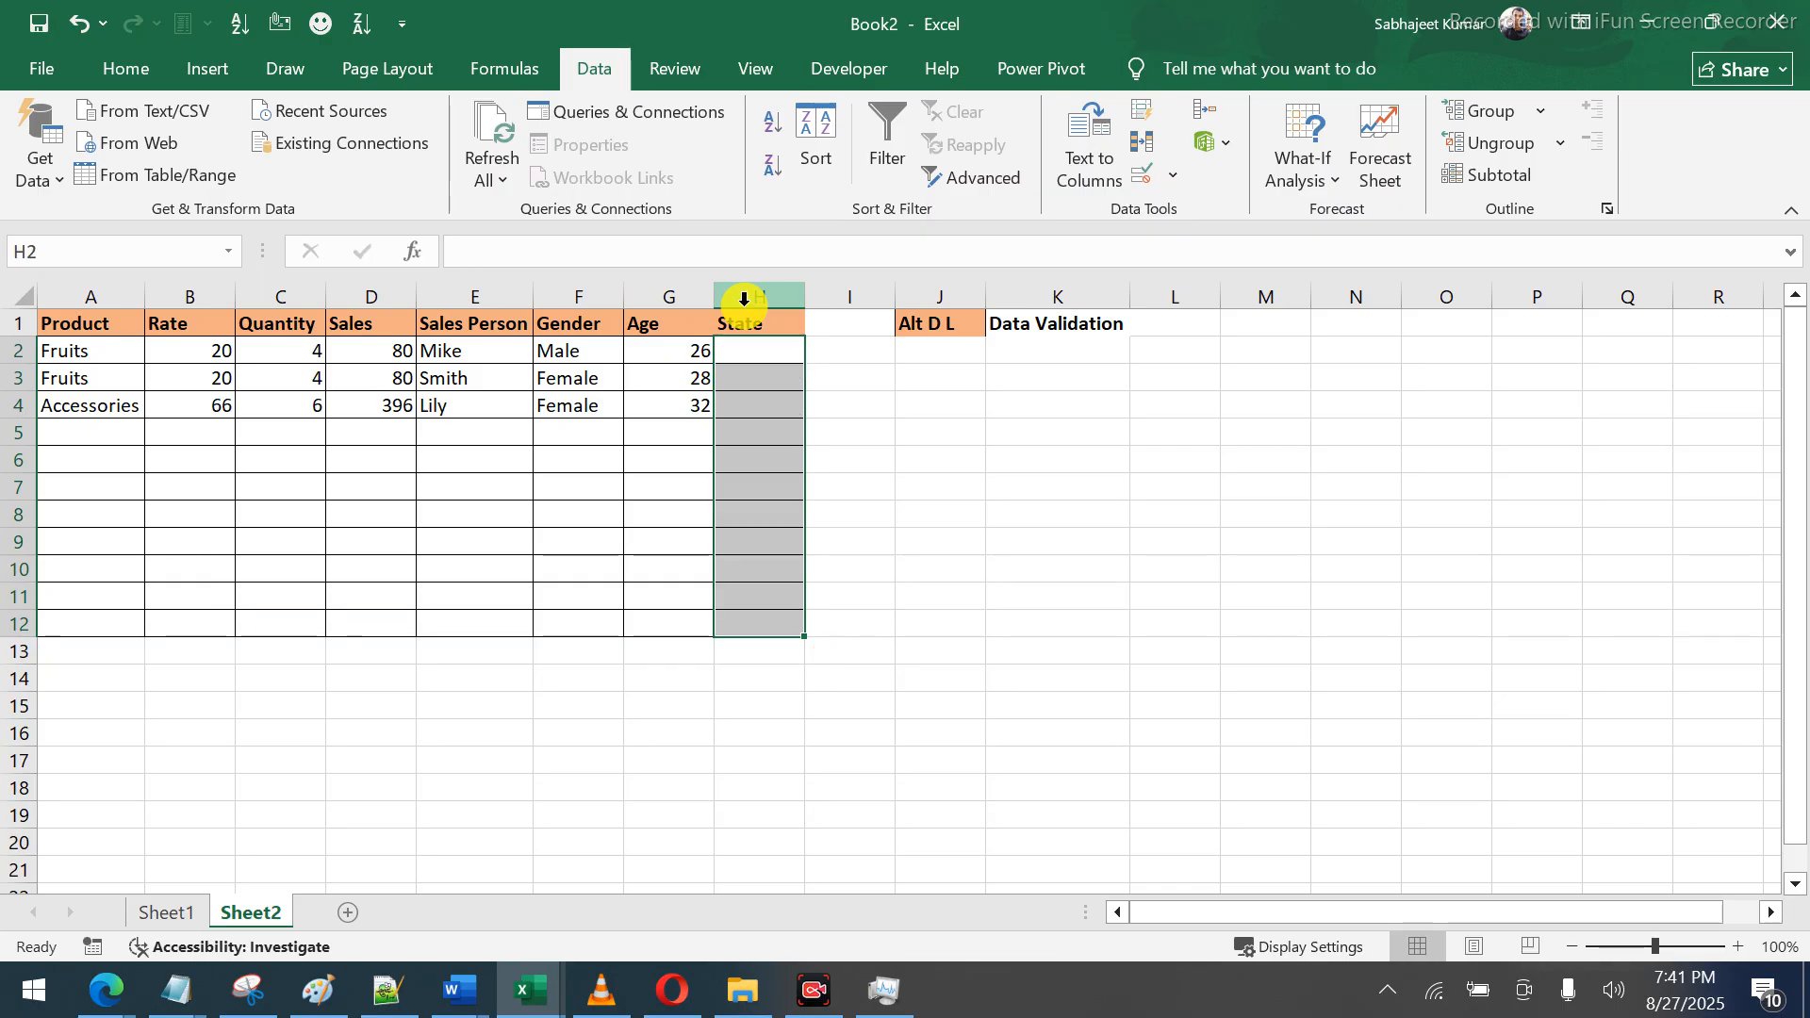
left_click(756, 357)
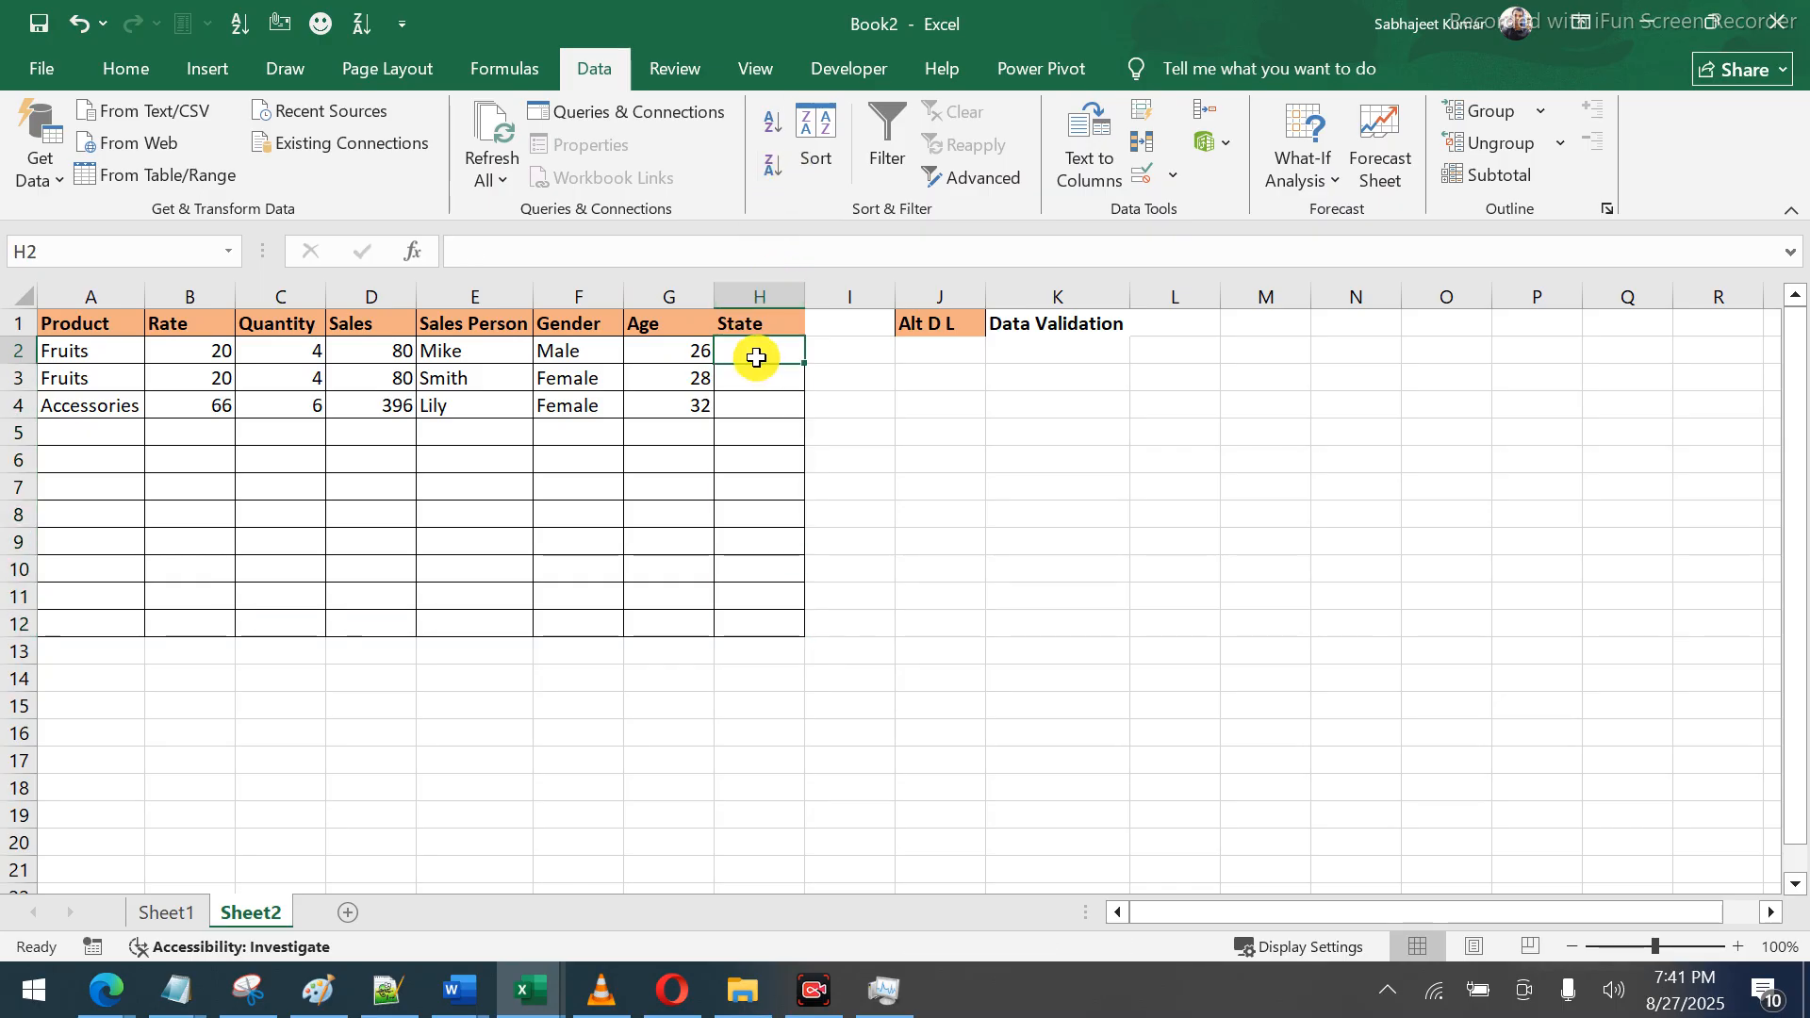
double_click(756, 357)
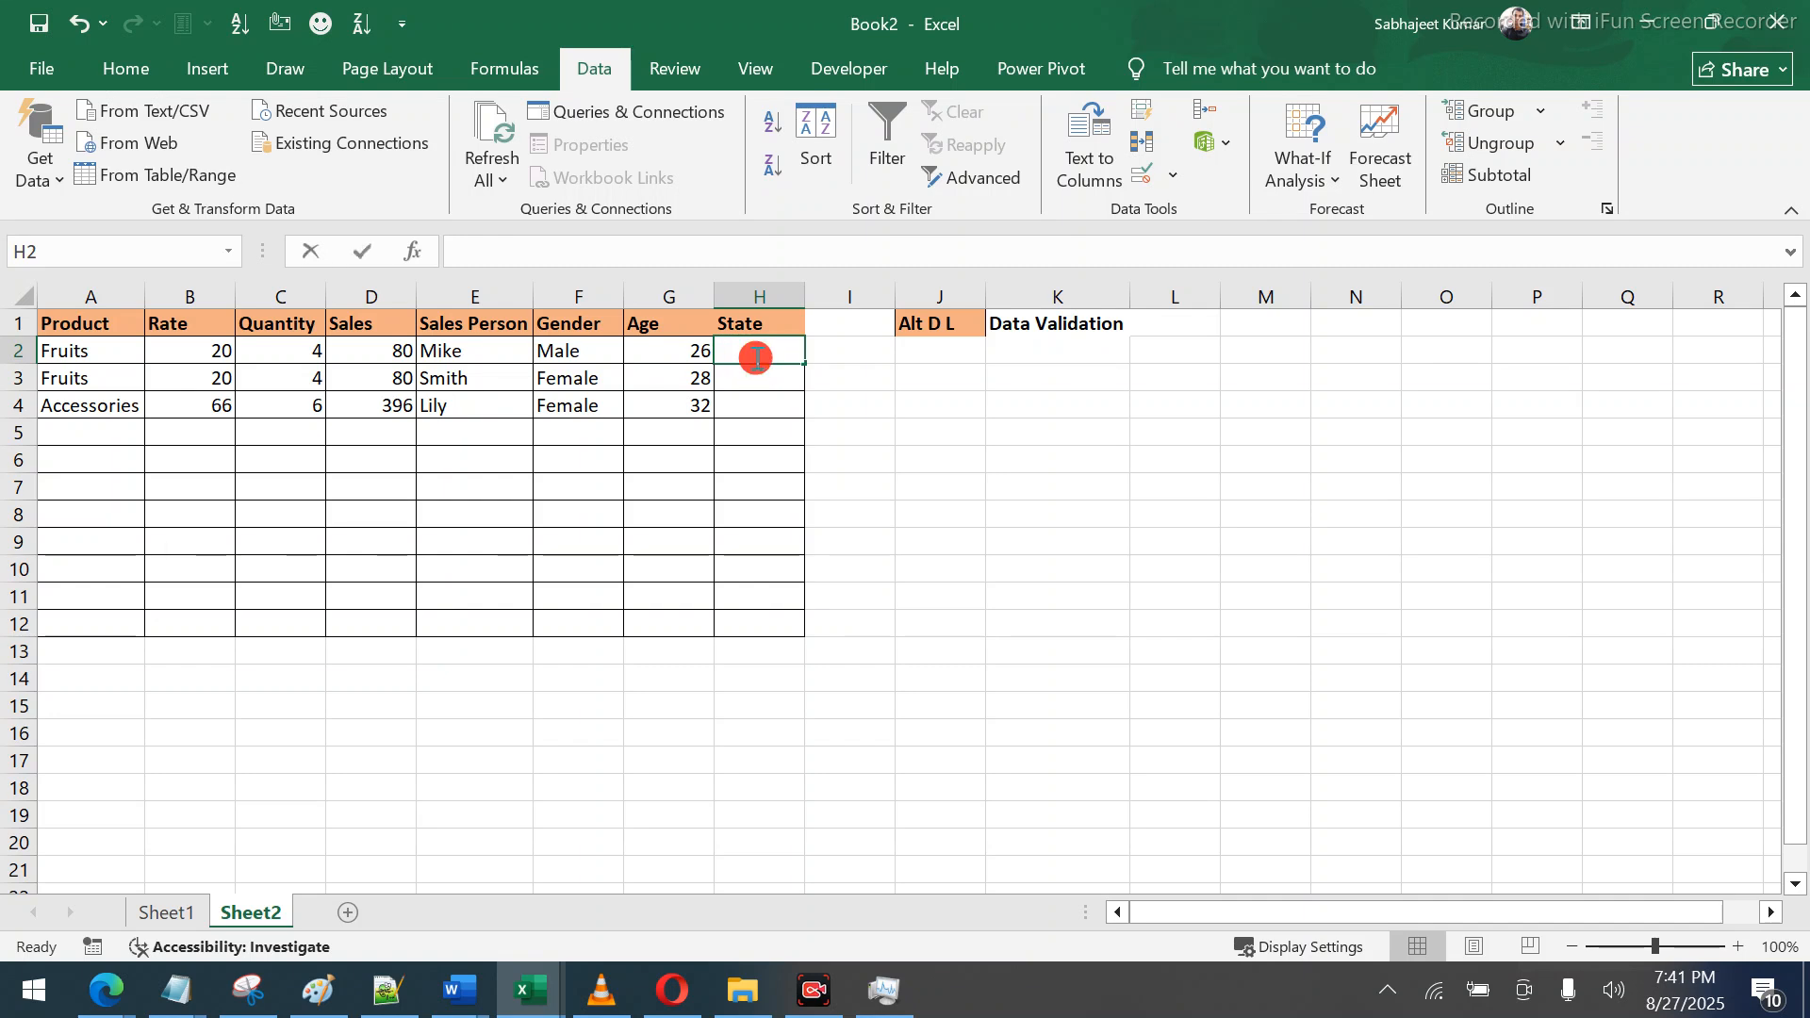
left_click_drag(759, 623, 748, 354)
key("alt+d")
key("l")
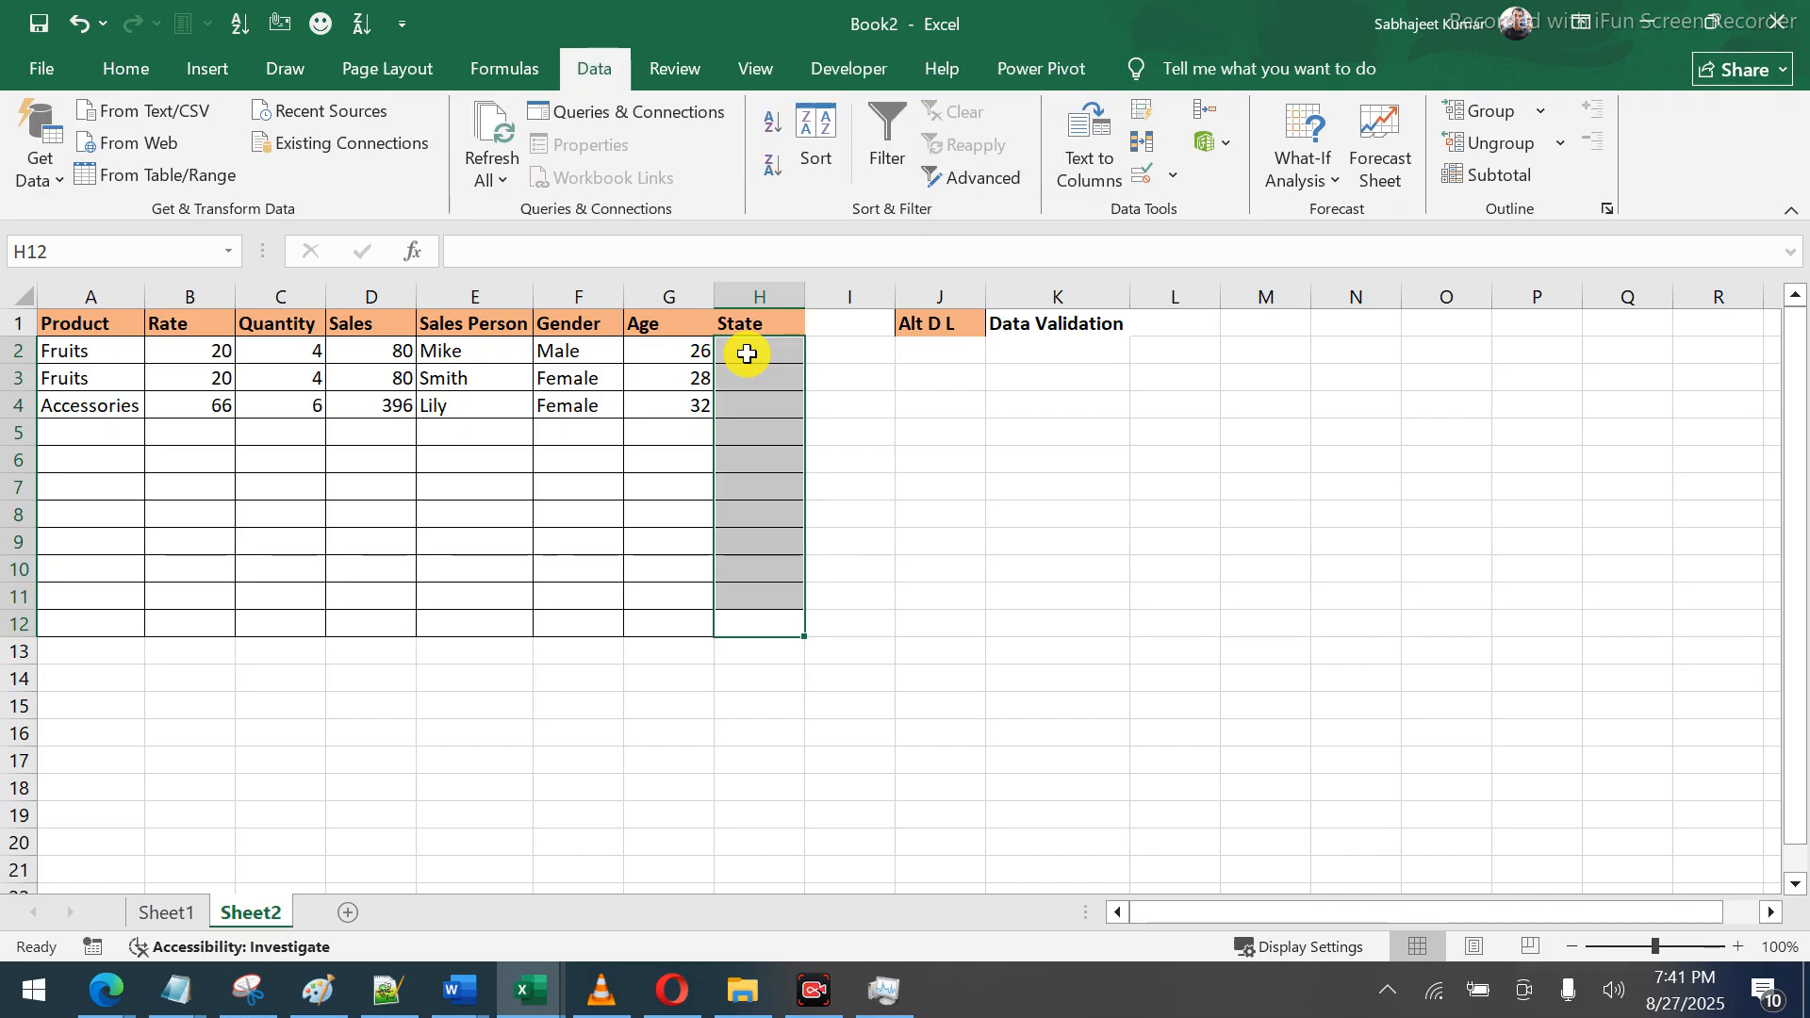
left_click(1207, 443)
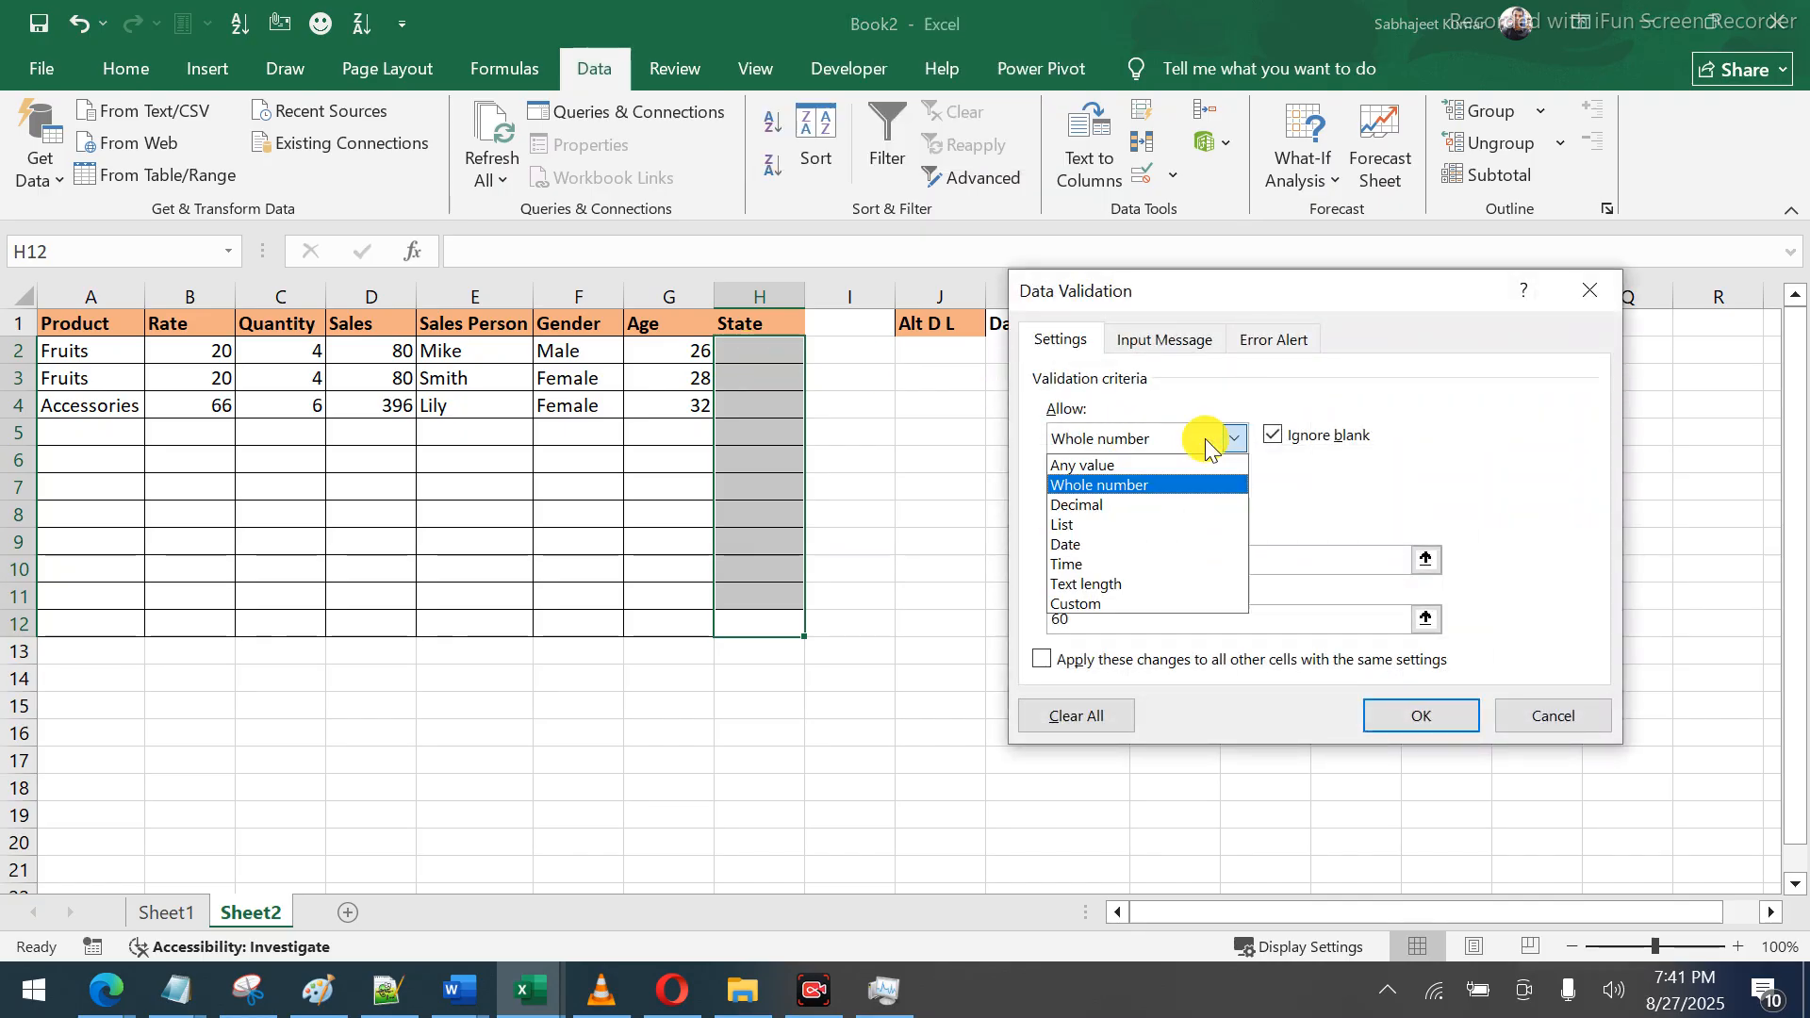
left_click(1084, 526)
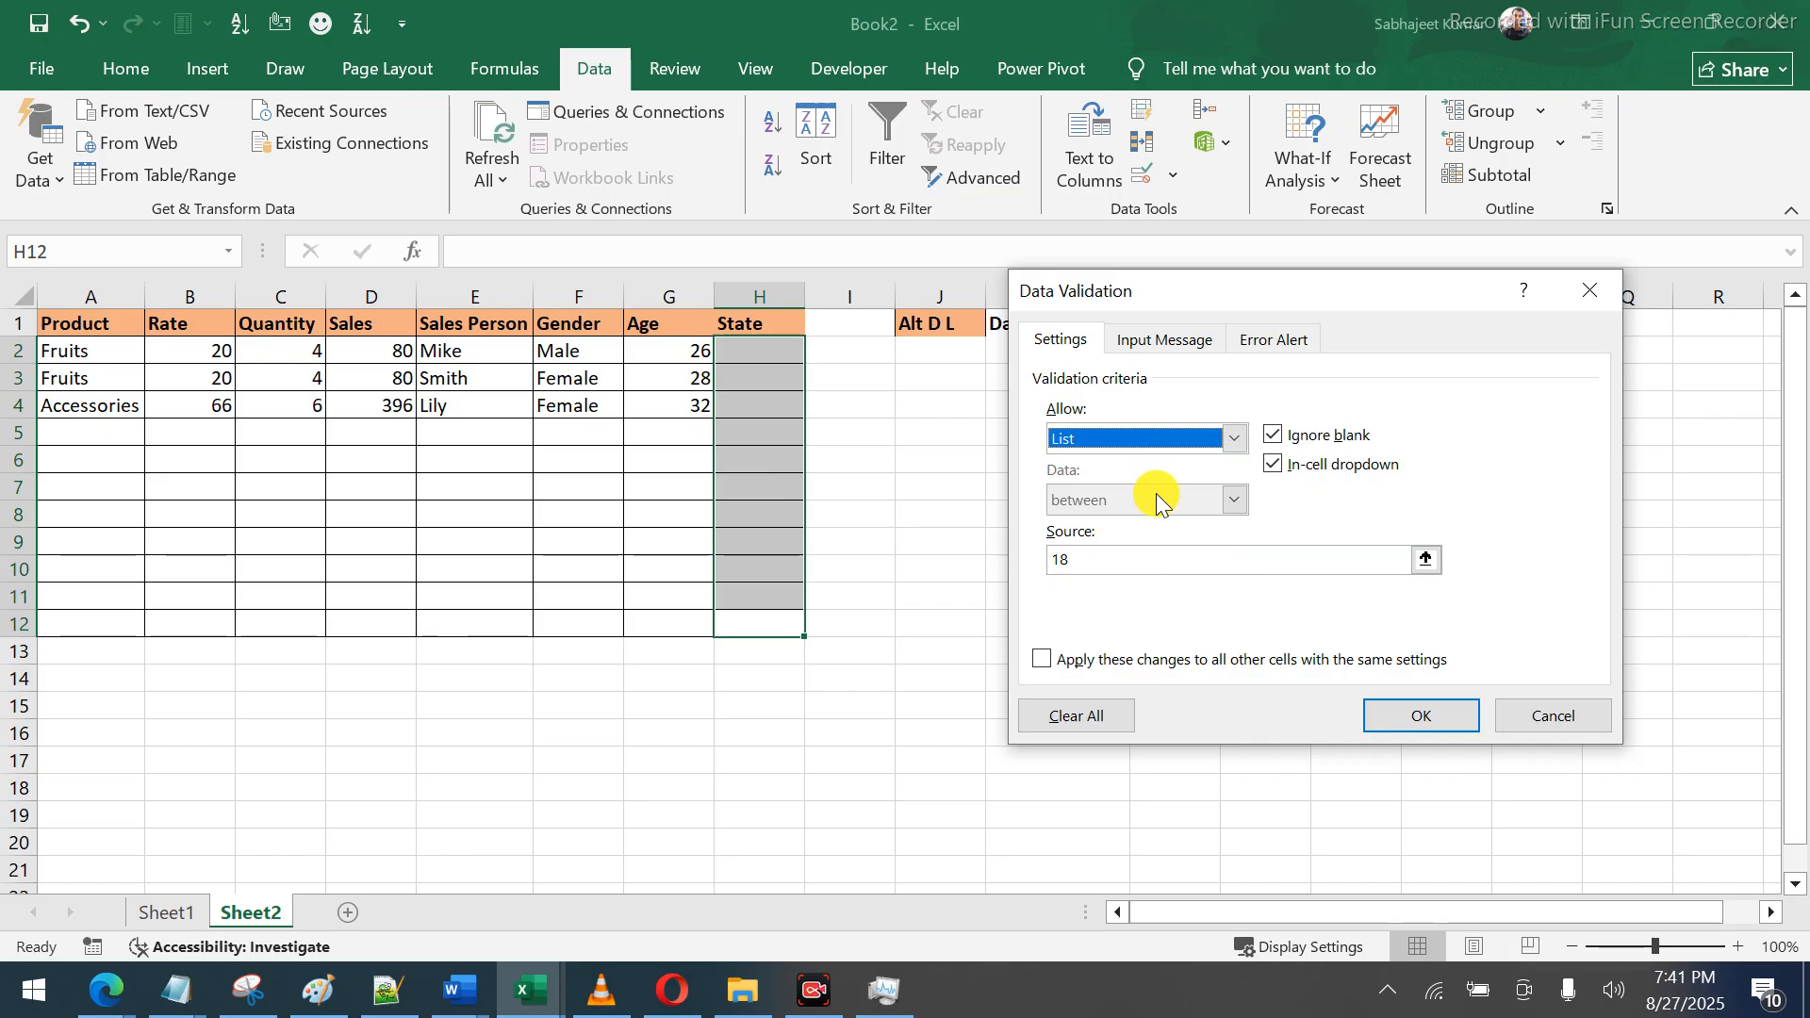
left_click(1136, 557)
left_click_drag(1105, 556, 1042, 557)
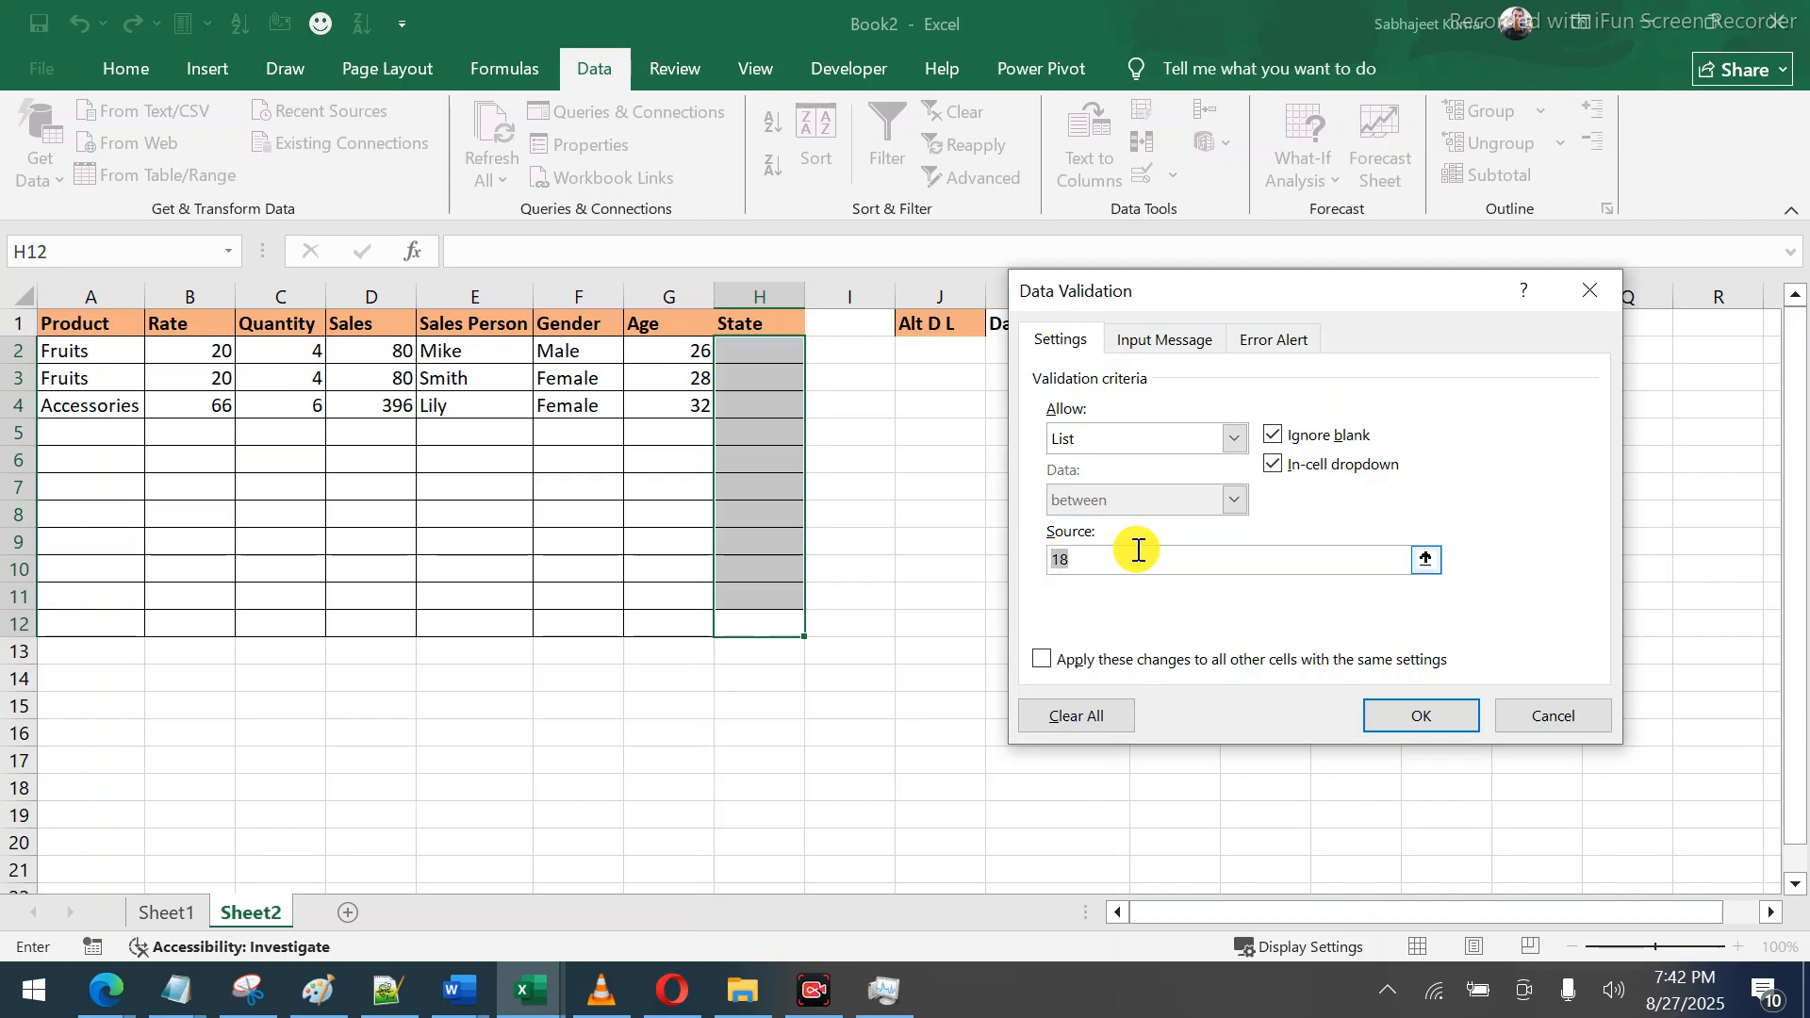
left_click(1522, 722)
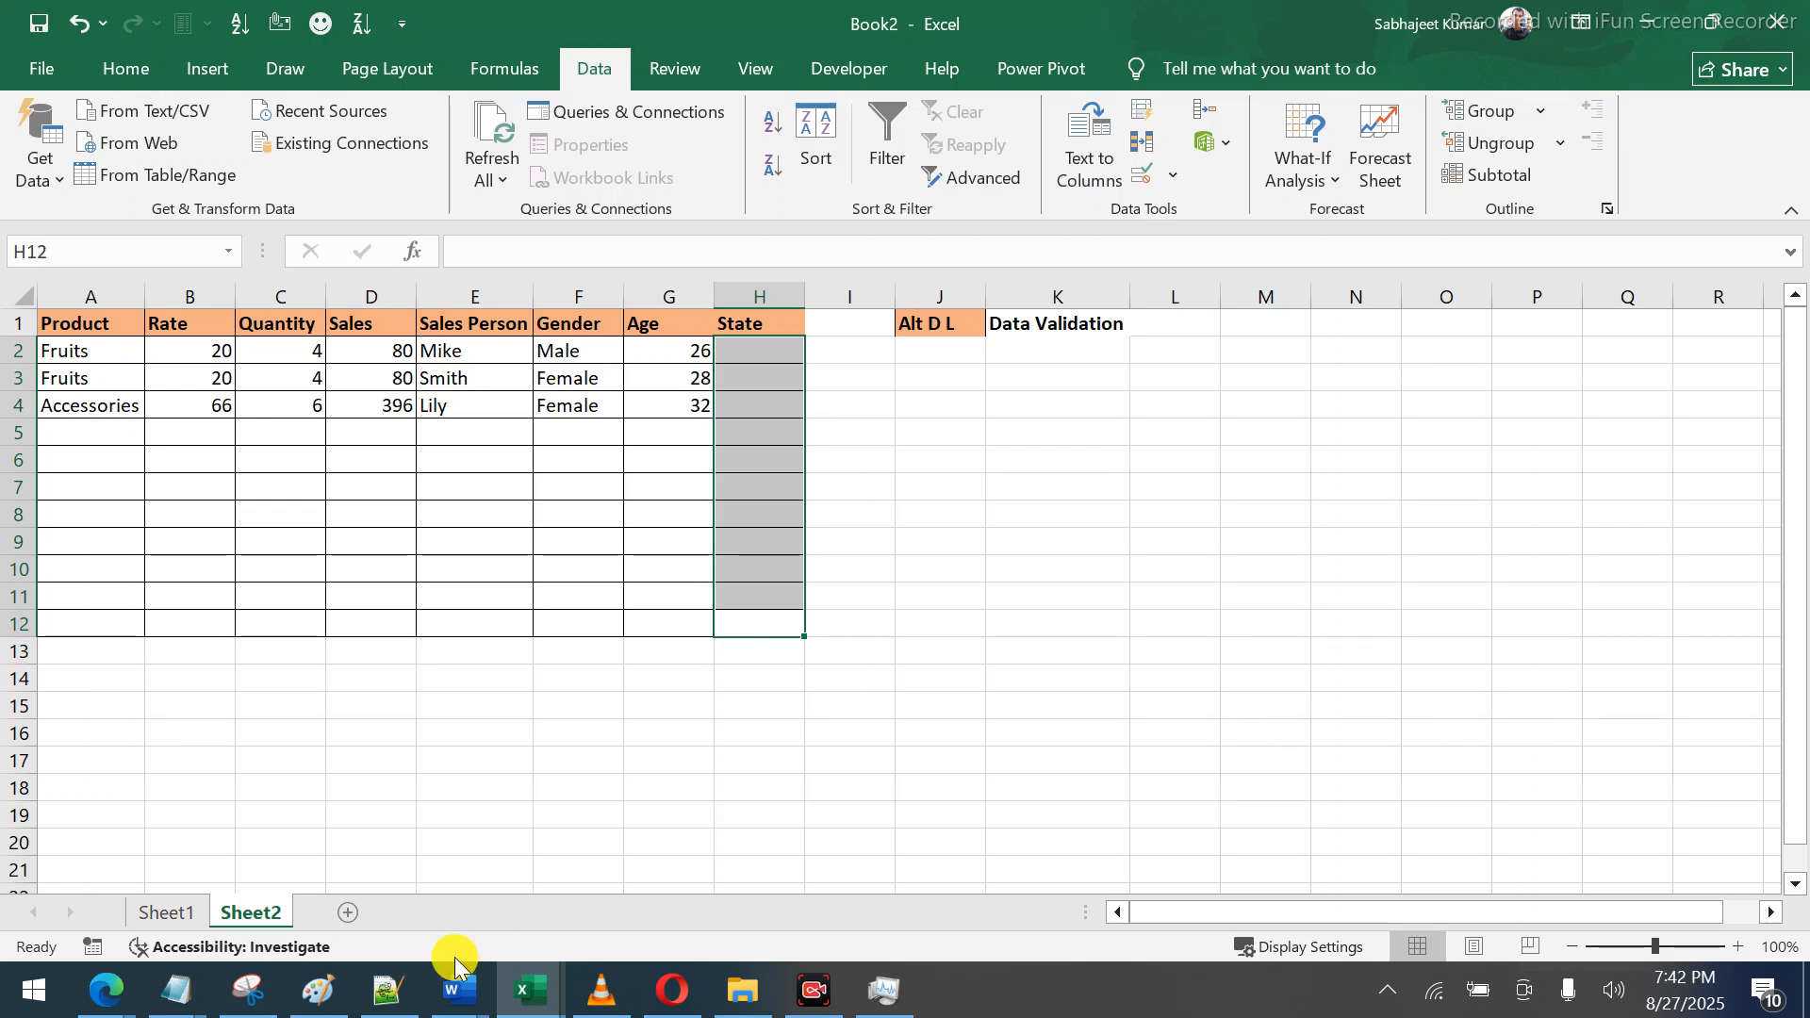
Switch to the Edge browser and search the web for "india states" in a new tab
left_click(125, 980)
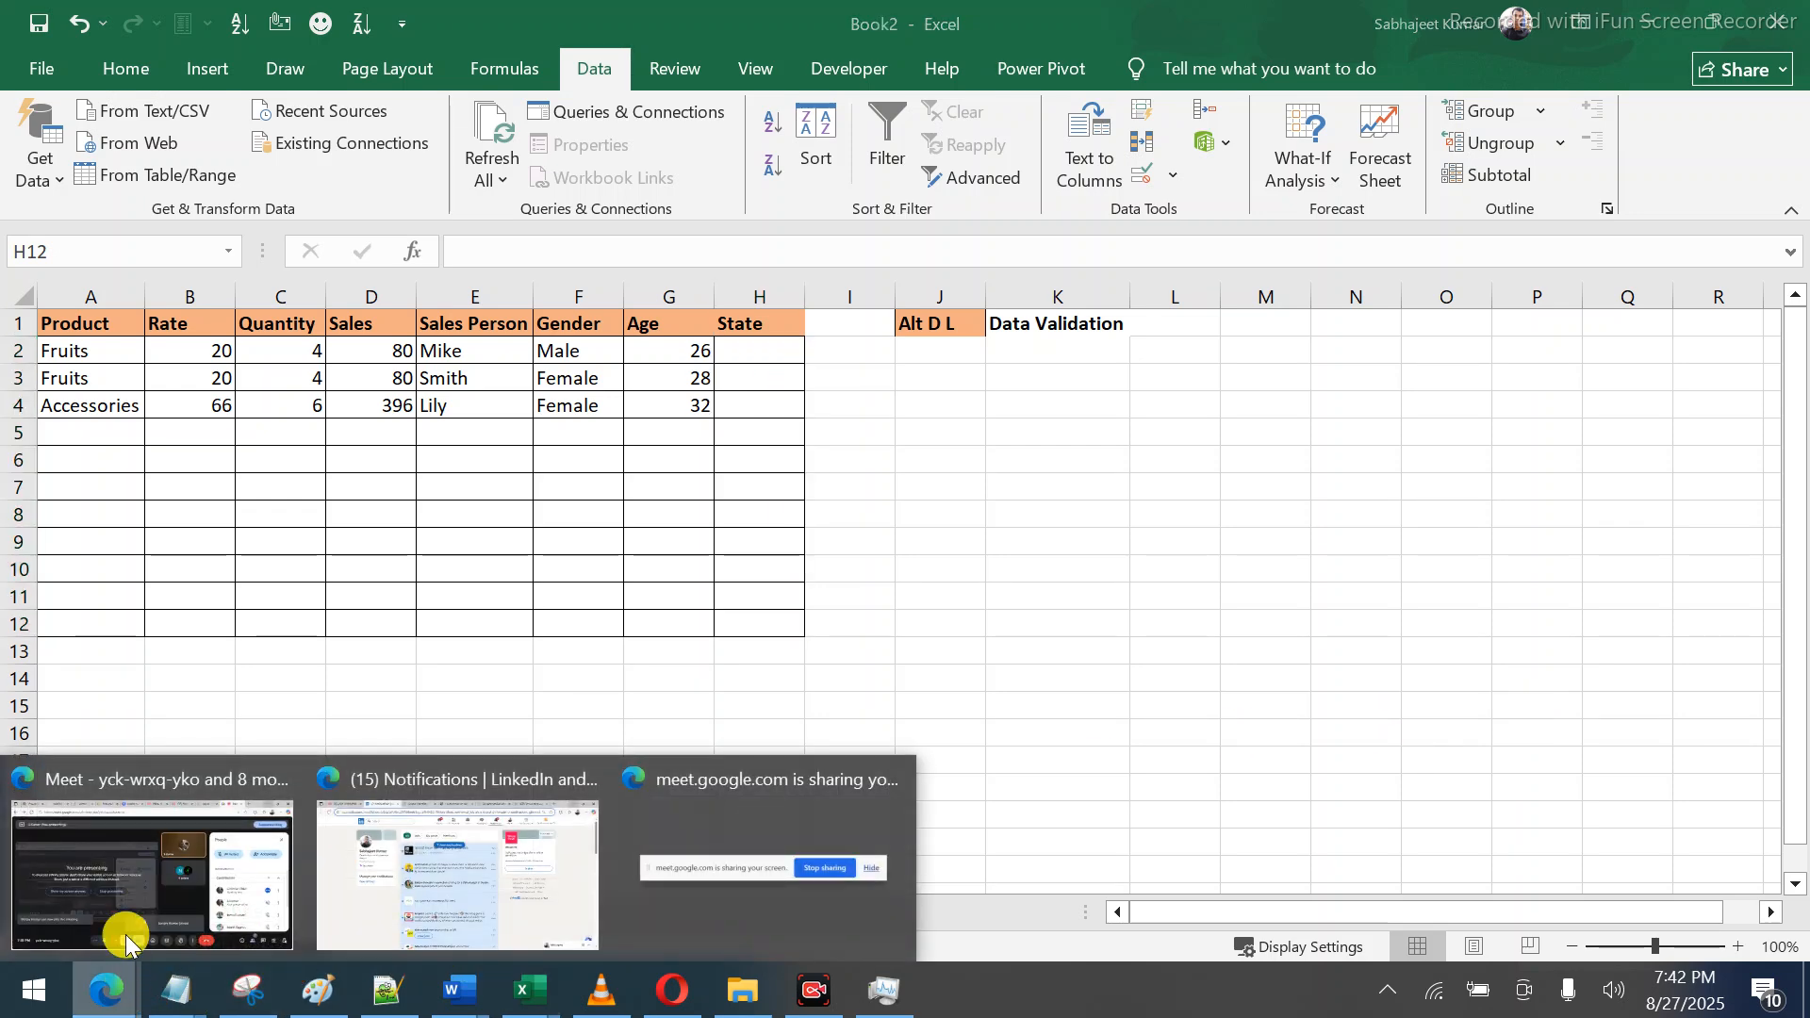
left_click(126, 896)
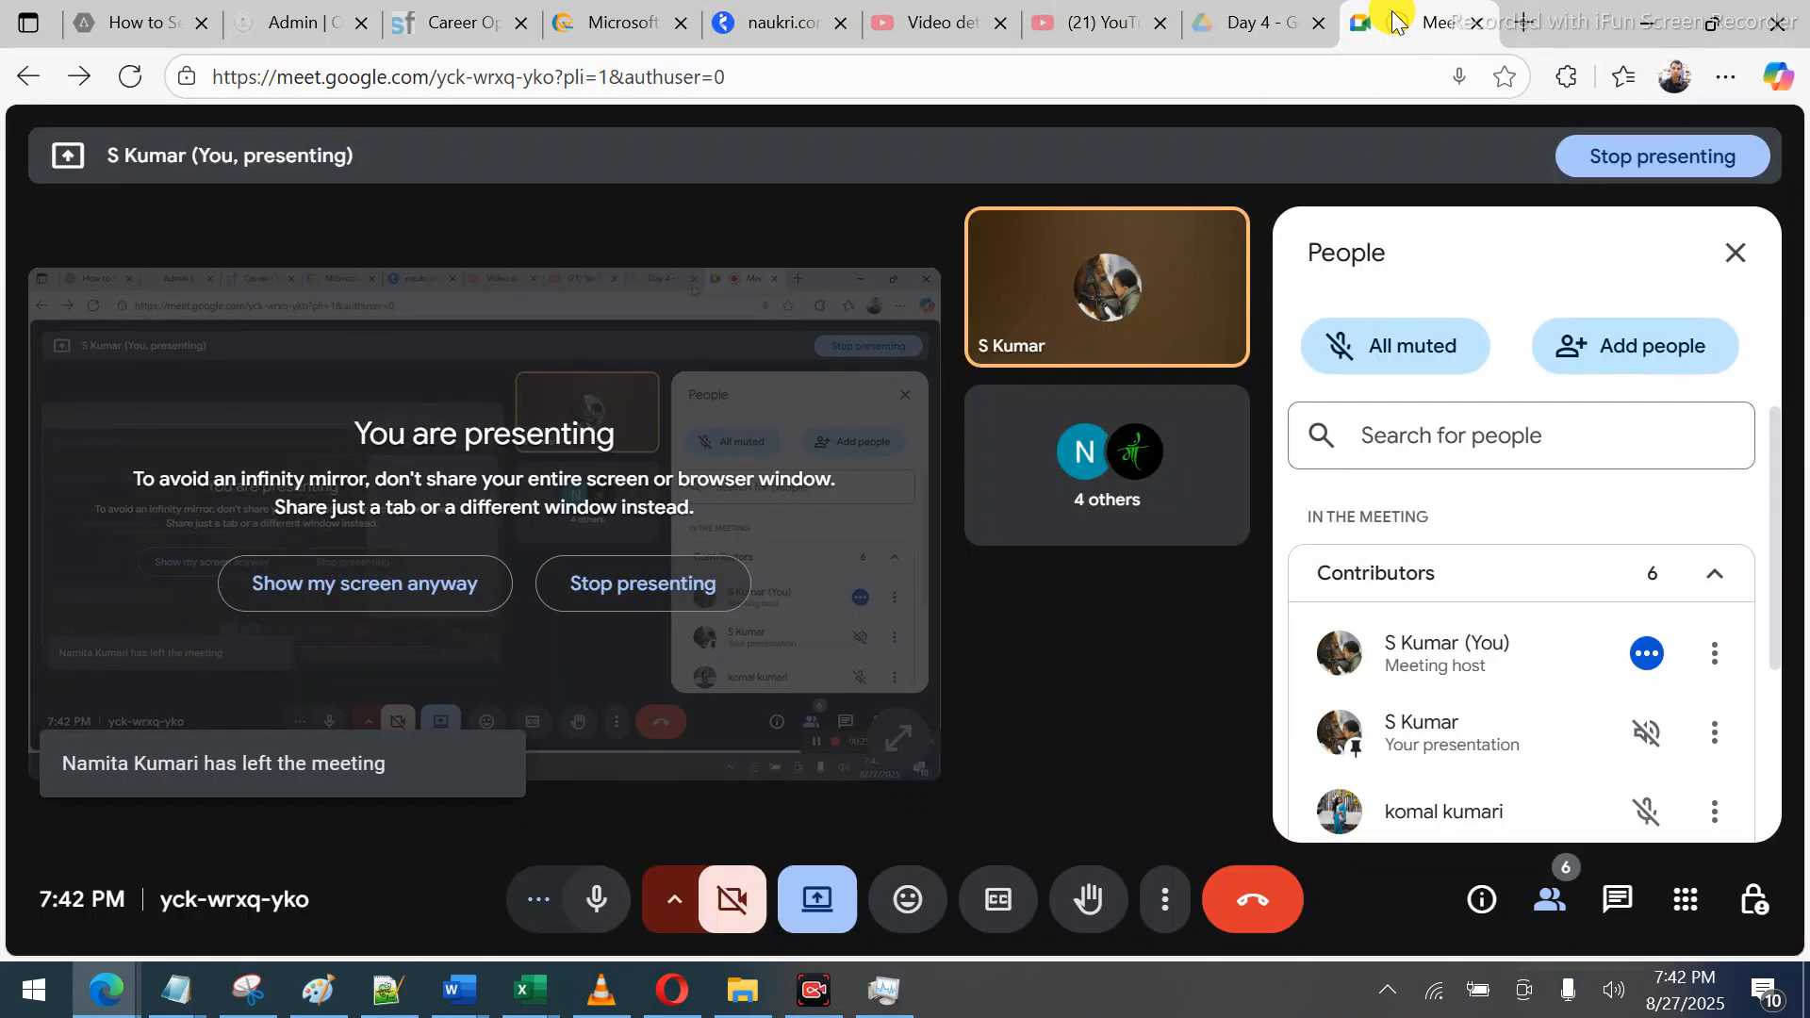
left_click(1523, 21)
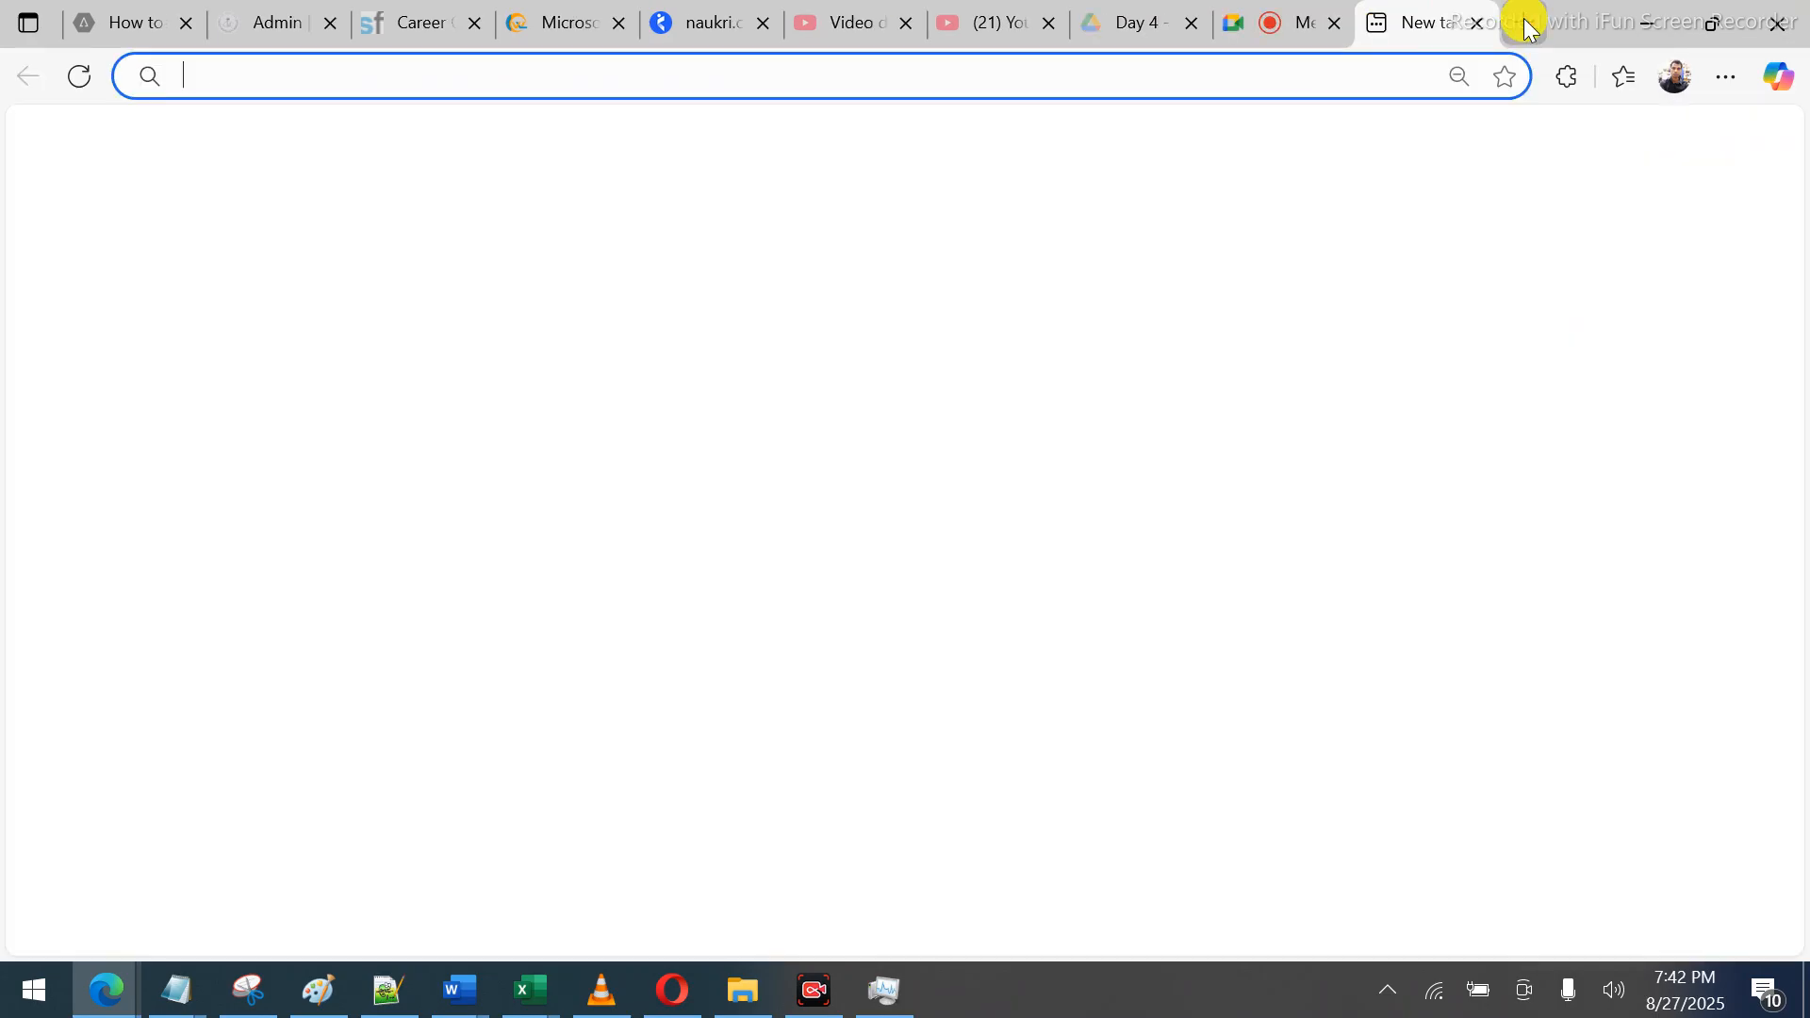
type("india")
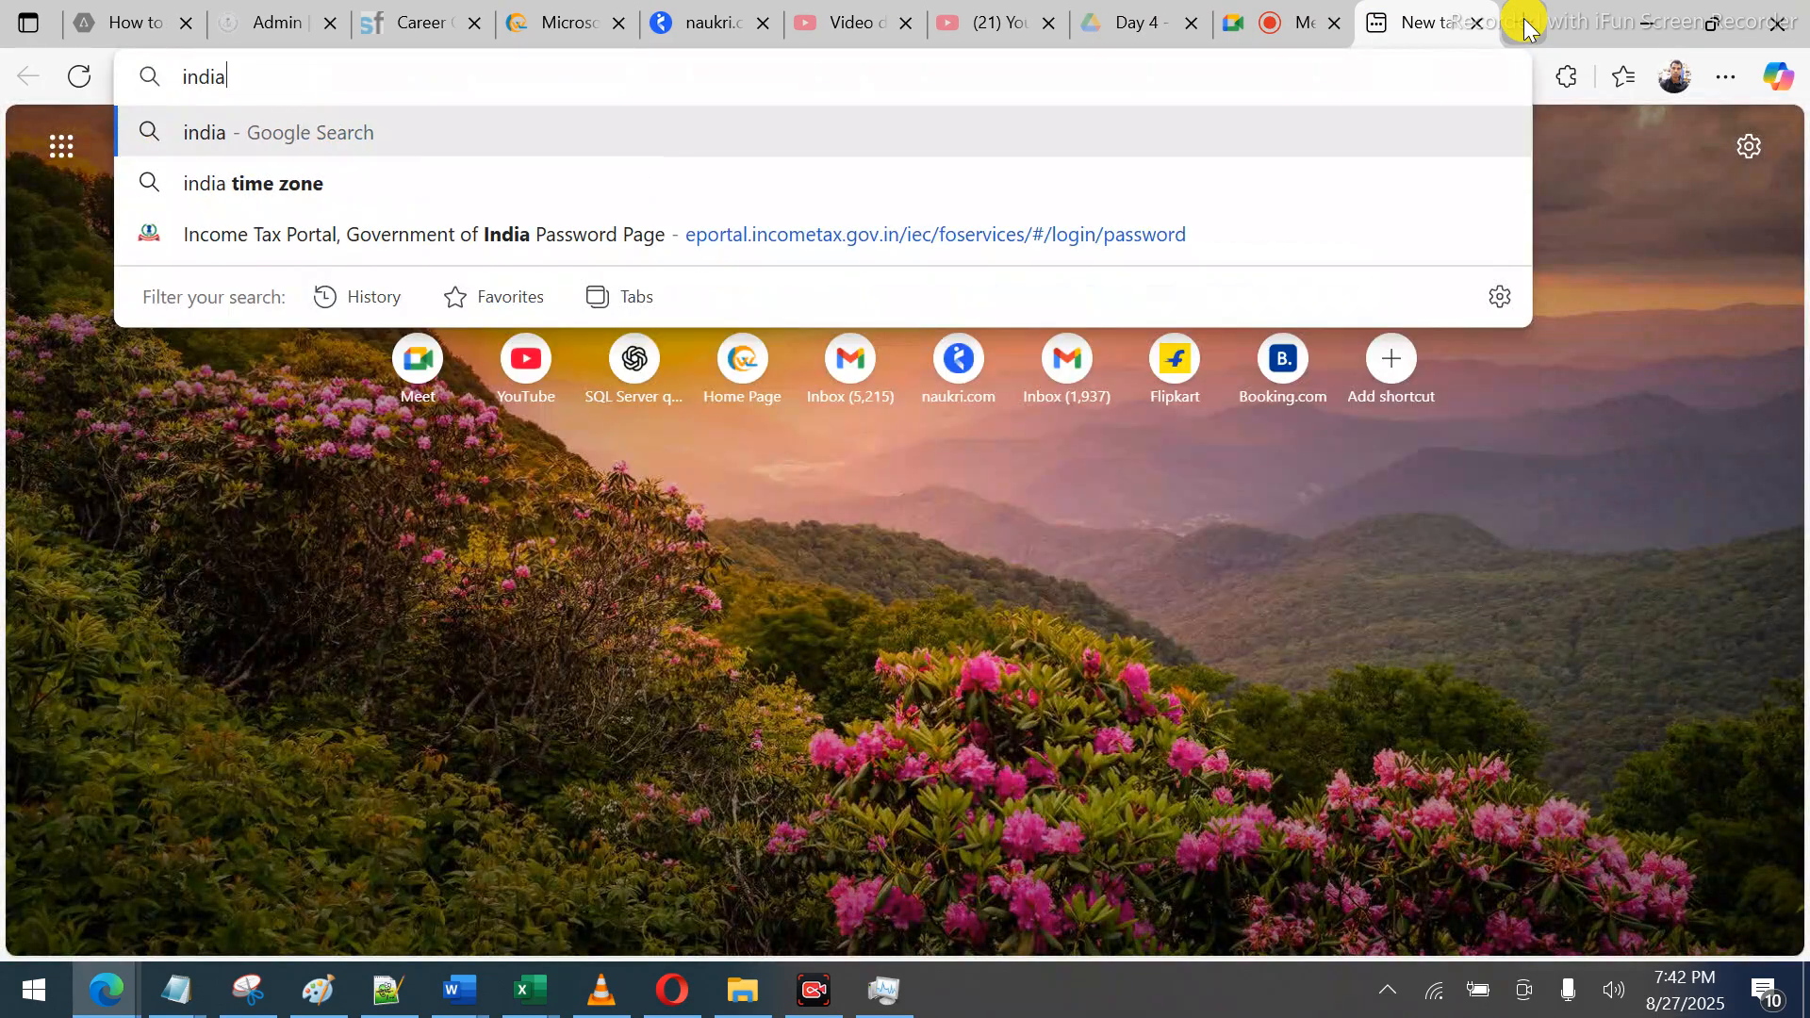
type(" stat")
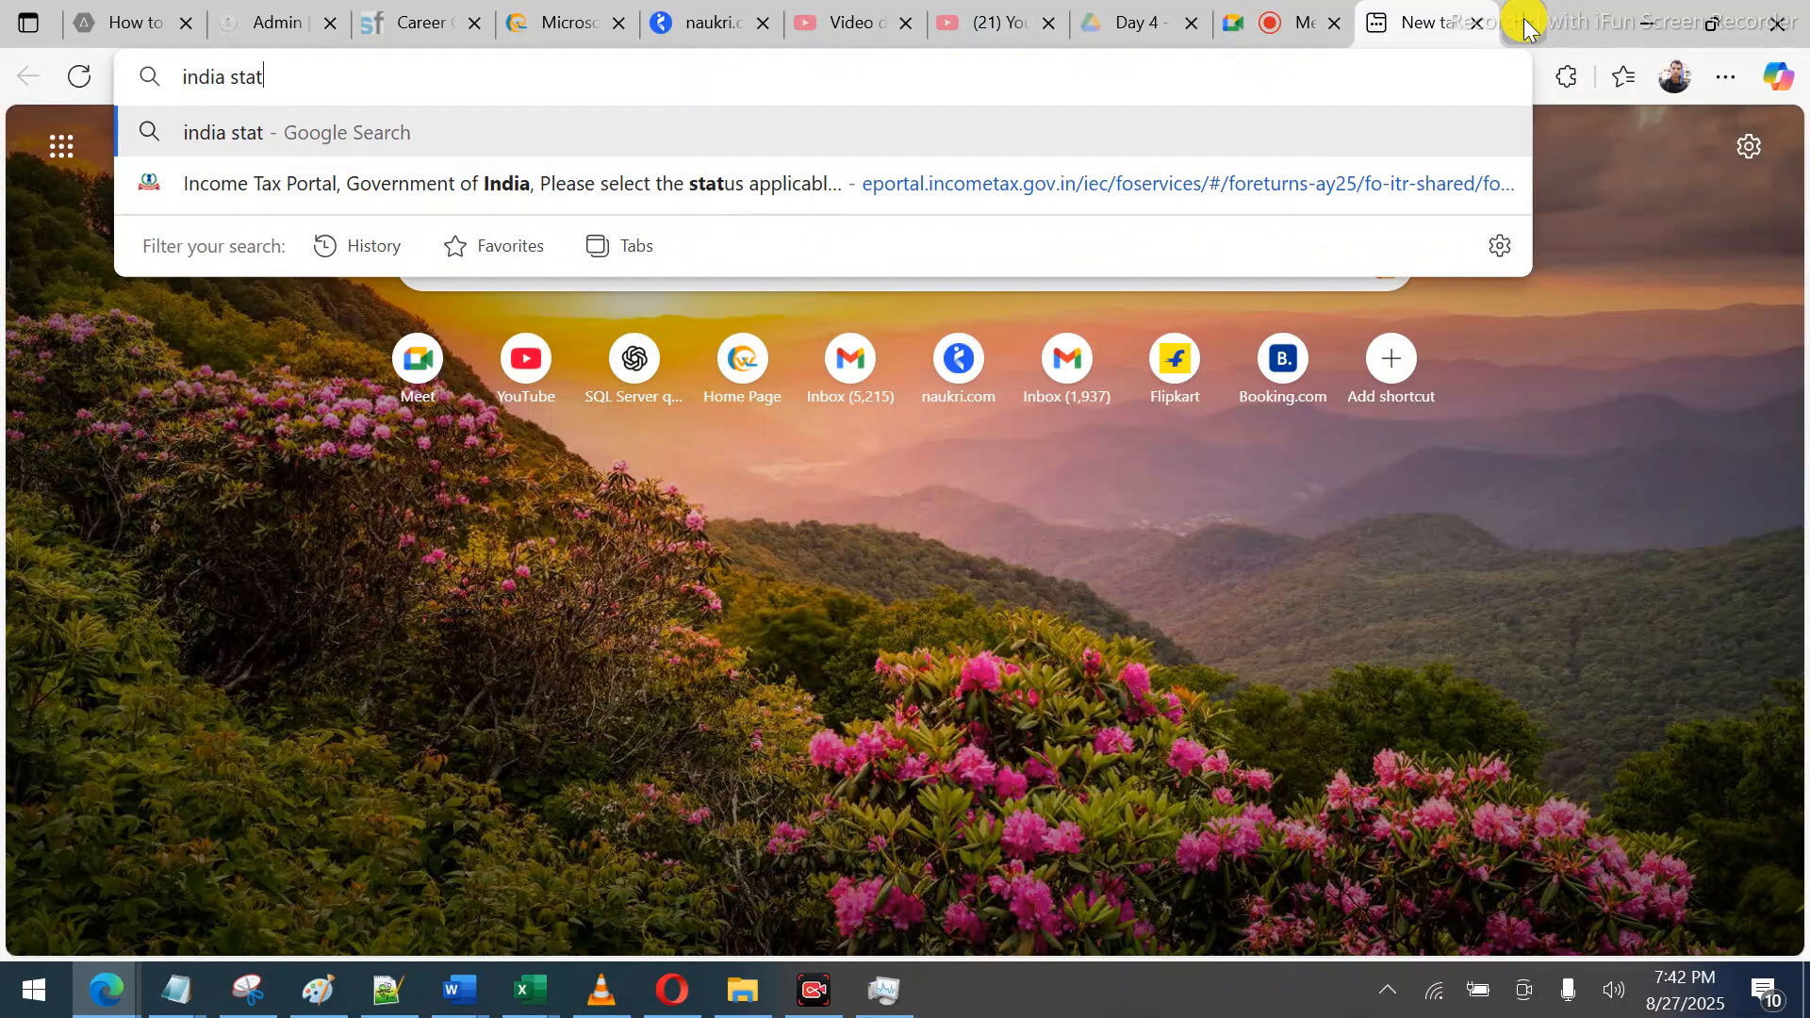
type("es")
key("Return")
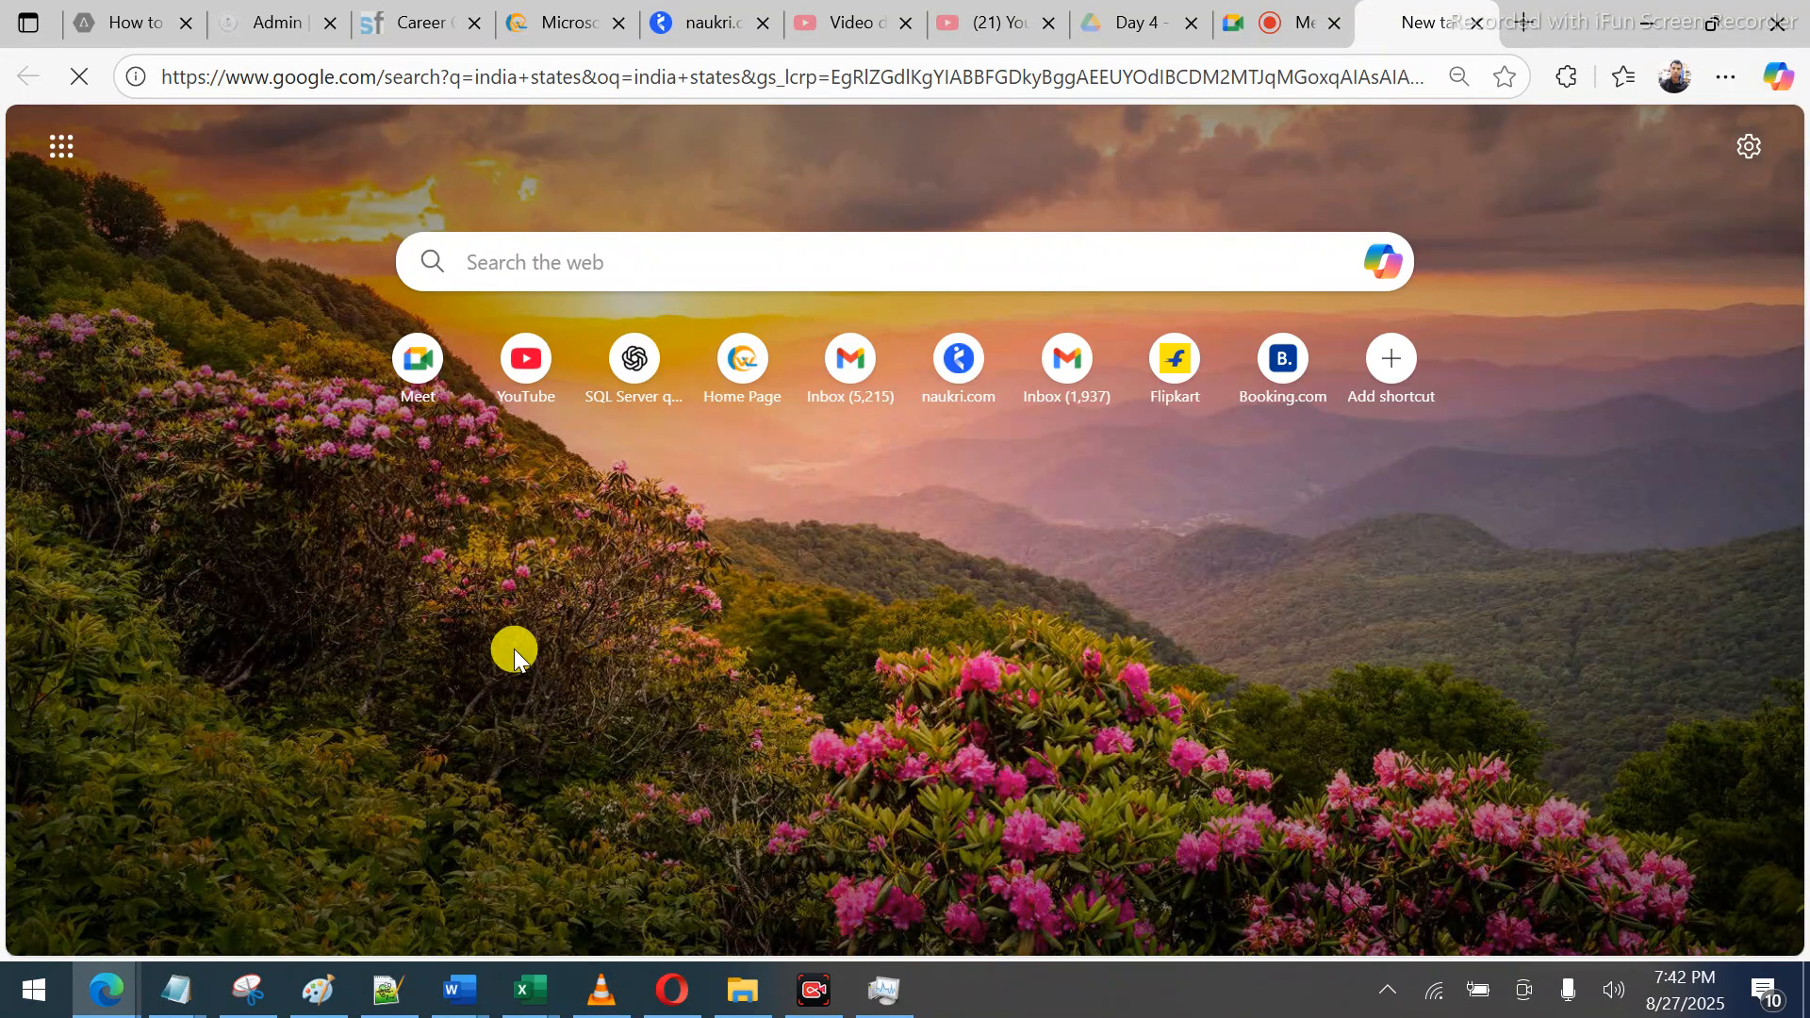
Return to the Google Meet call, look through the participants and open the in-call messages
left_click(1236, 28)
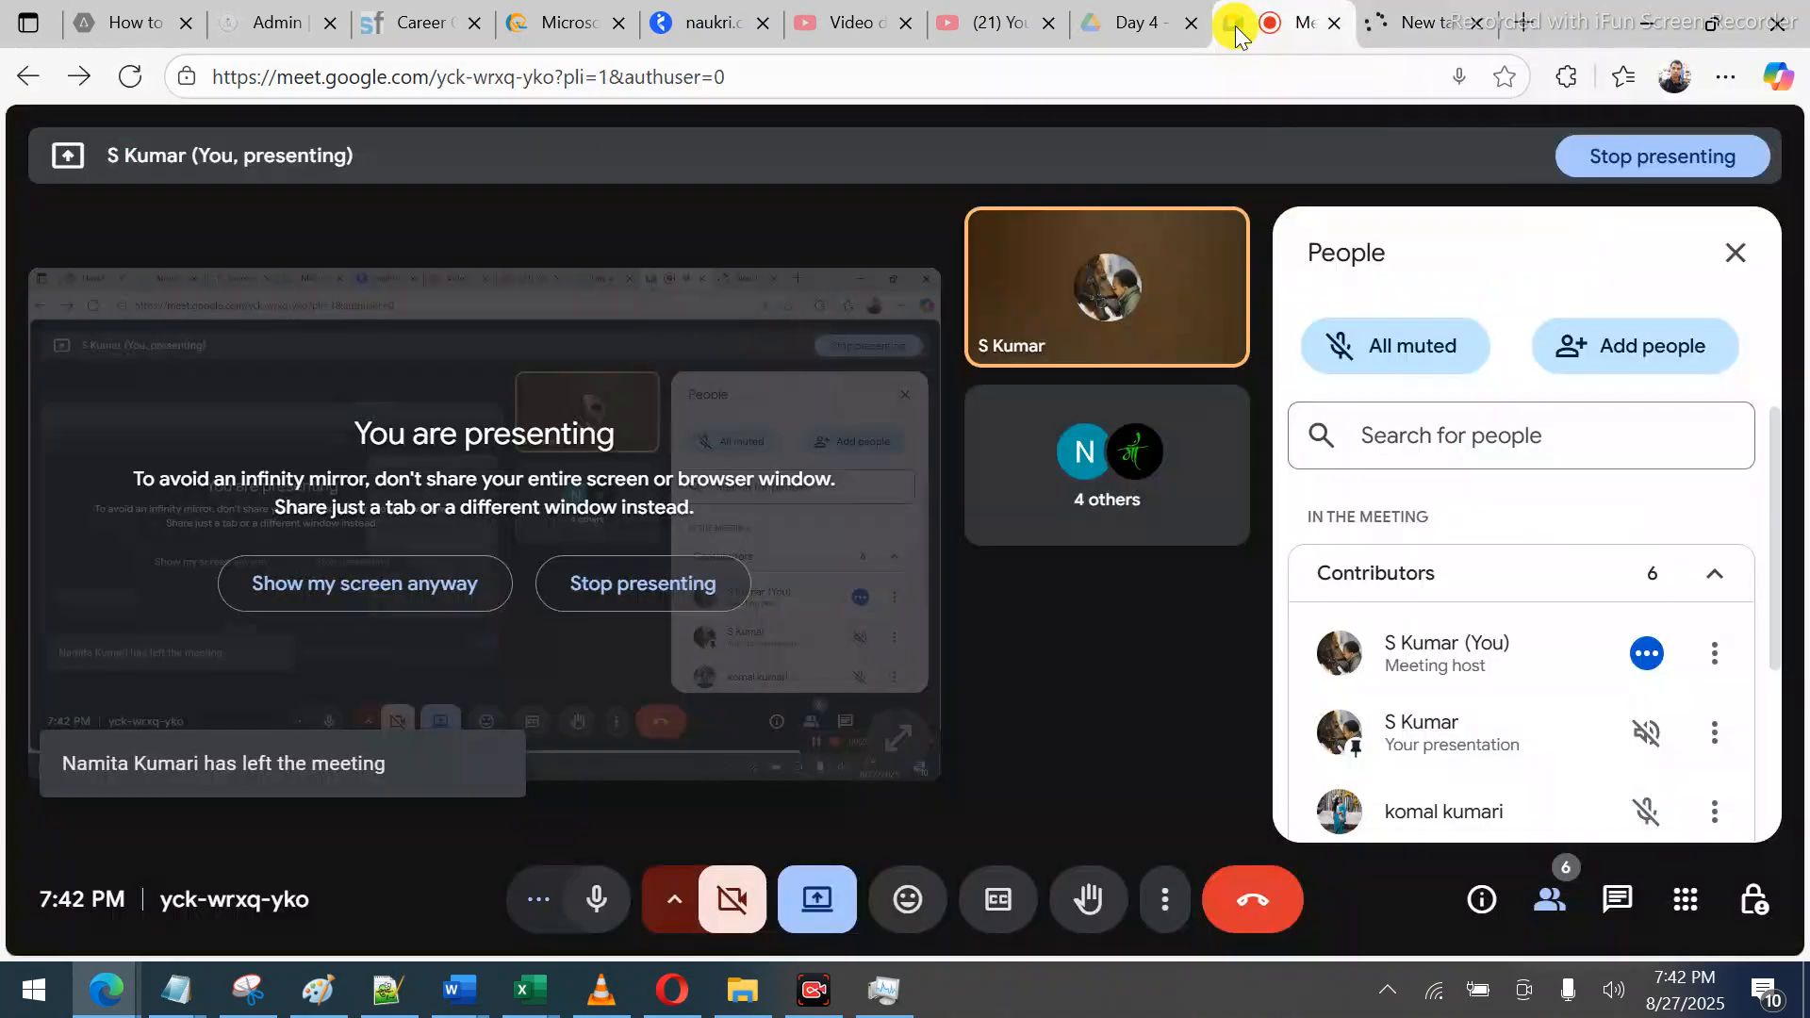
mouse_move(1232, 351)
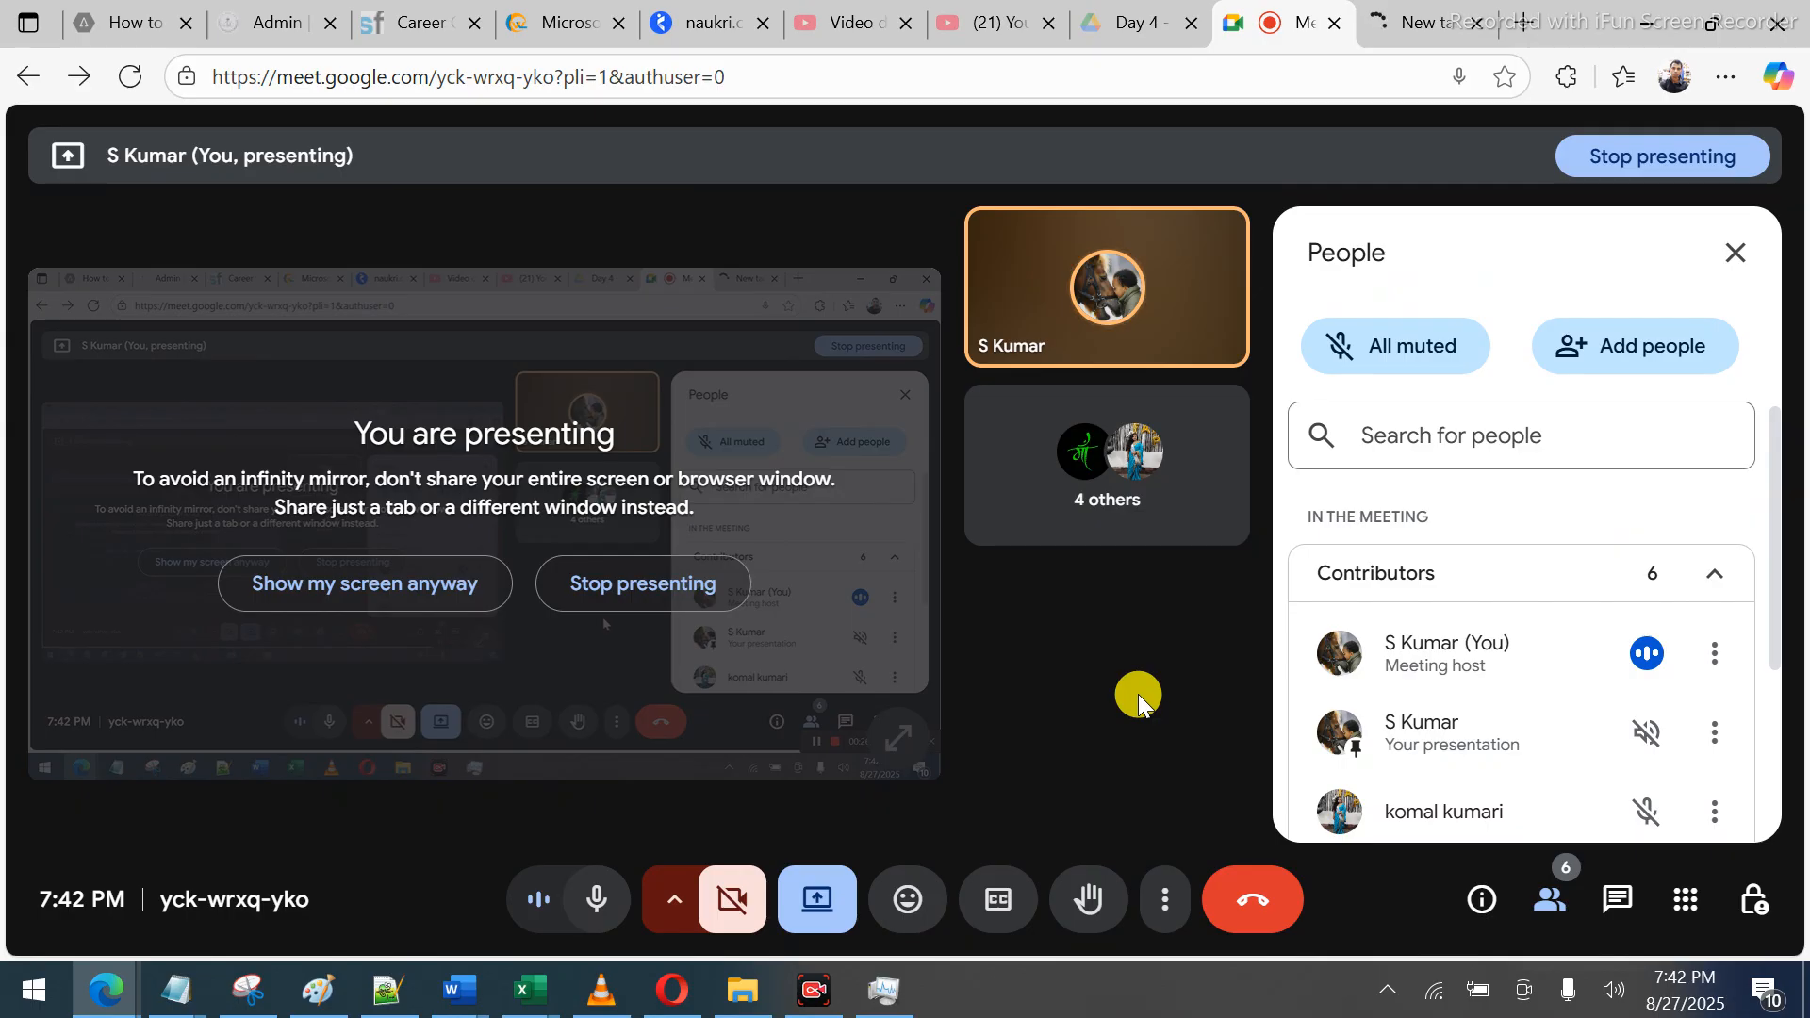
scroll(1331, 730, "down", 3)
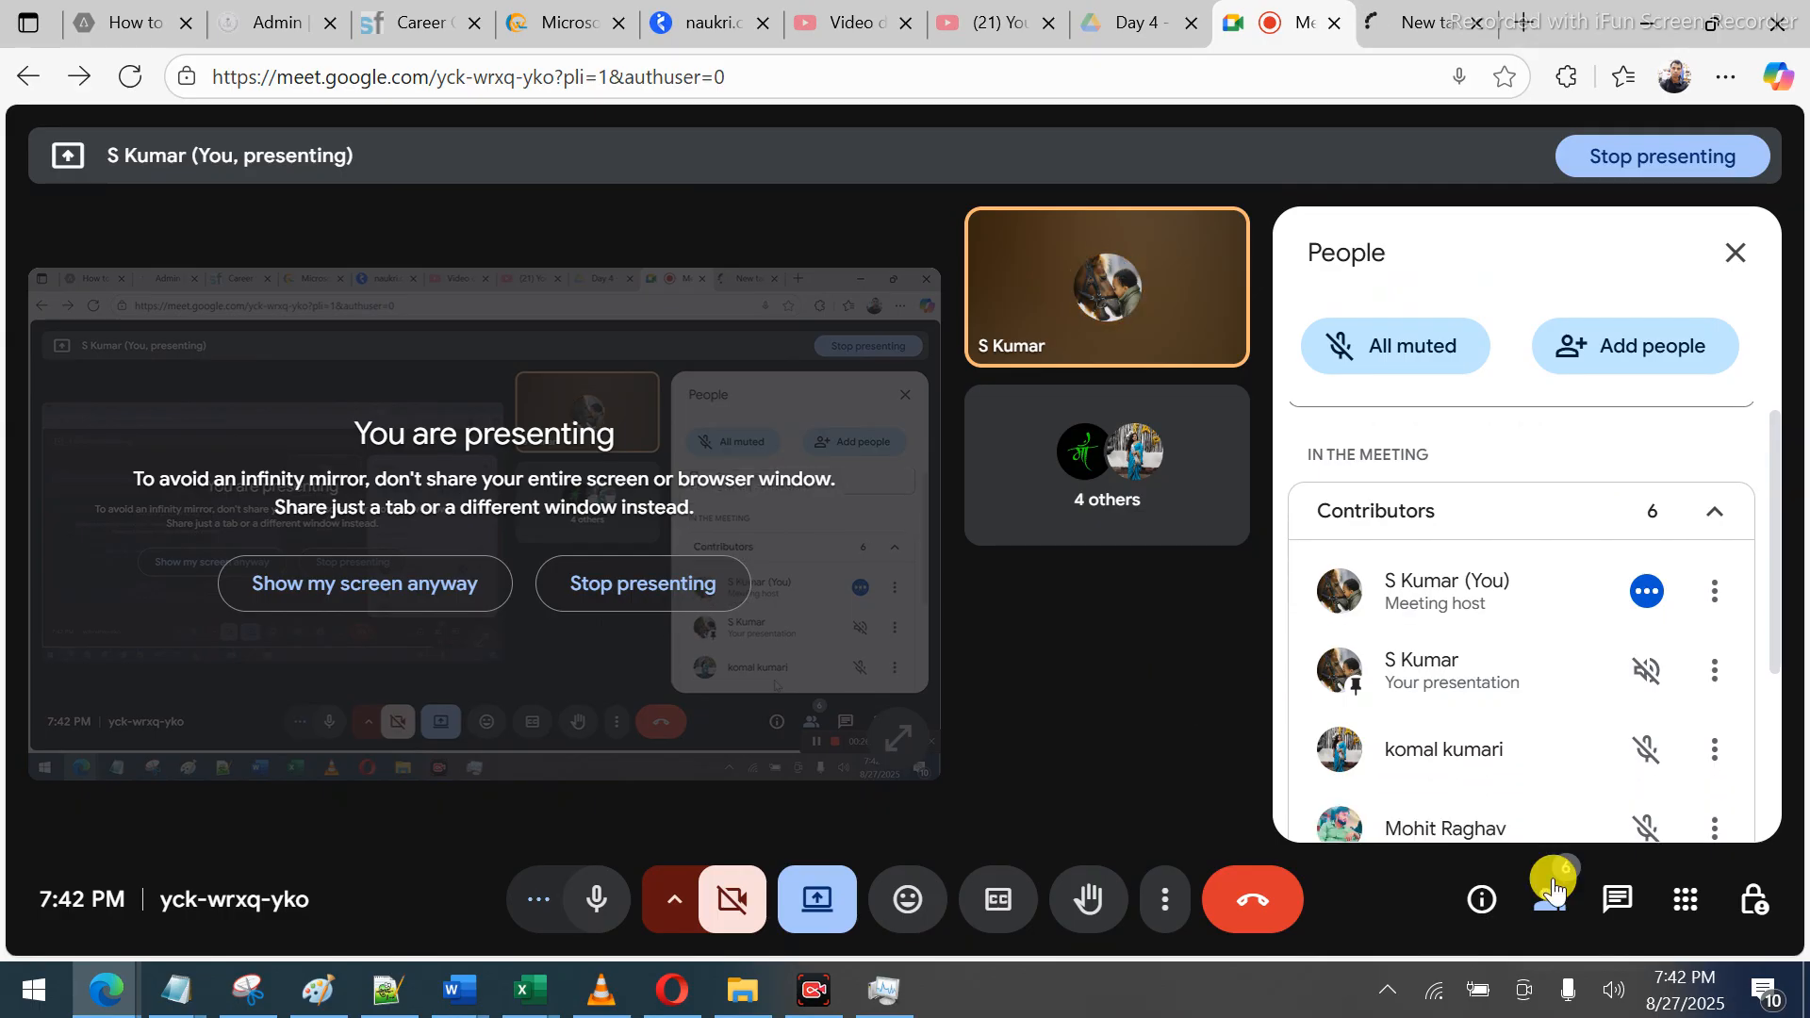
left_click(1613, 902)
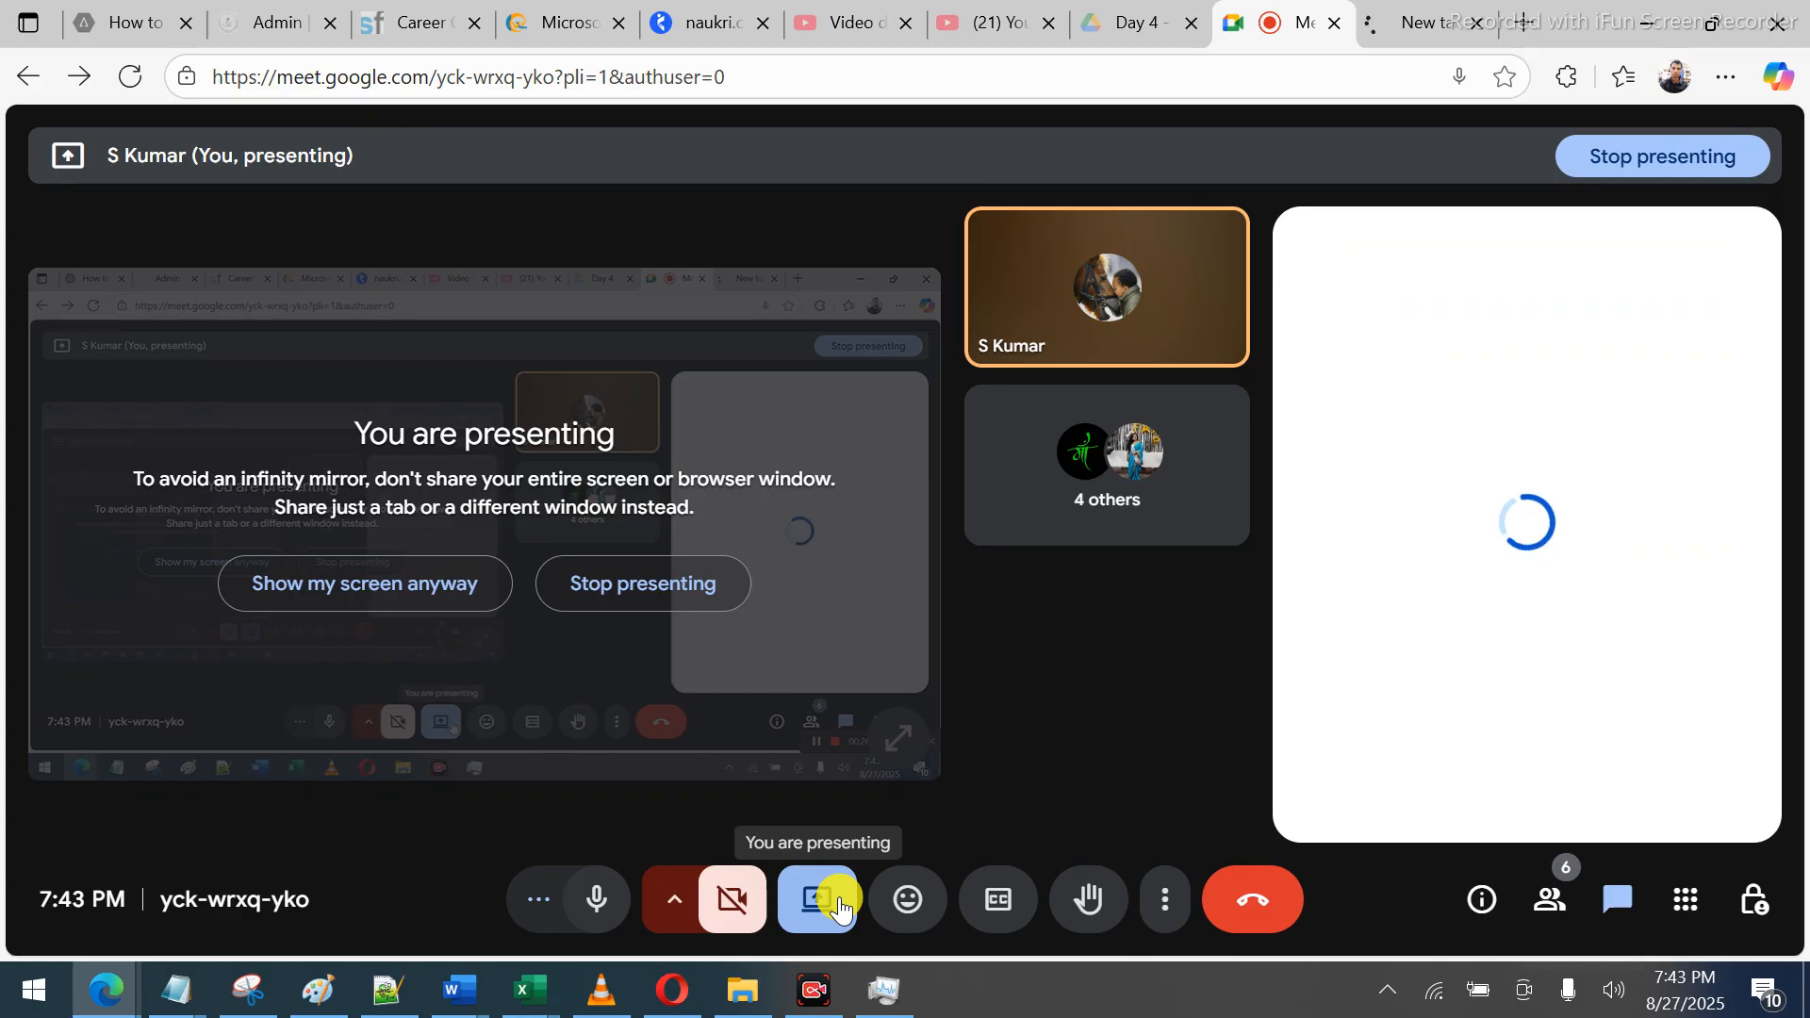
Stop the current presentation in the Meet call and present the entire Screen 1 again
left_click(840, 910)
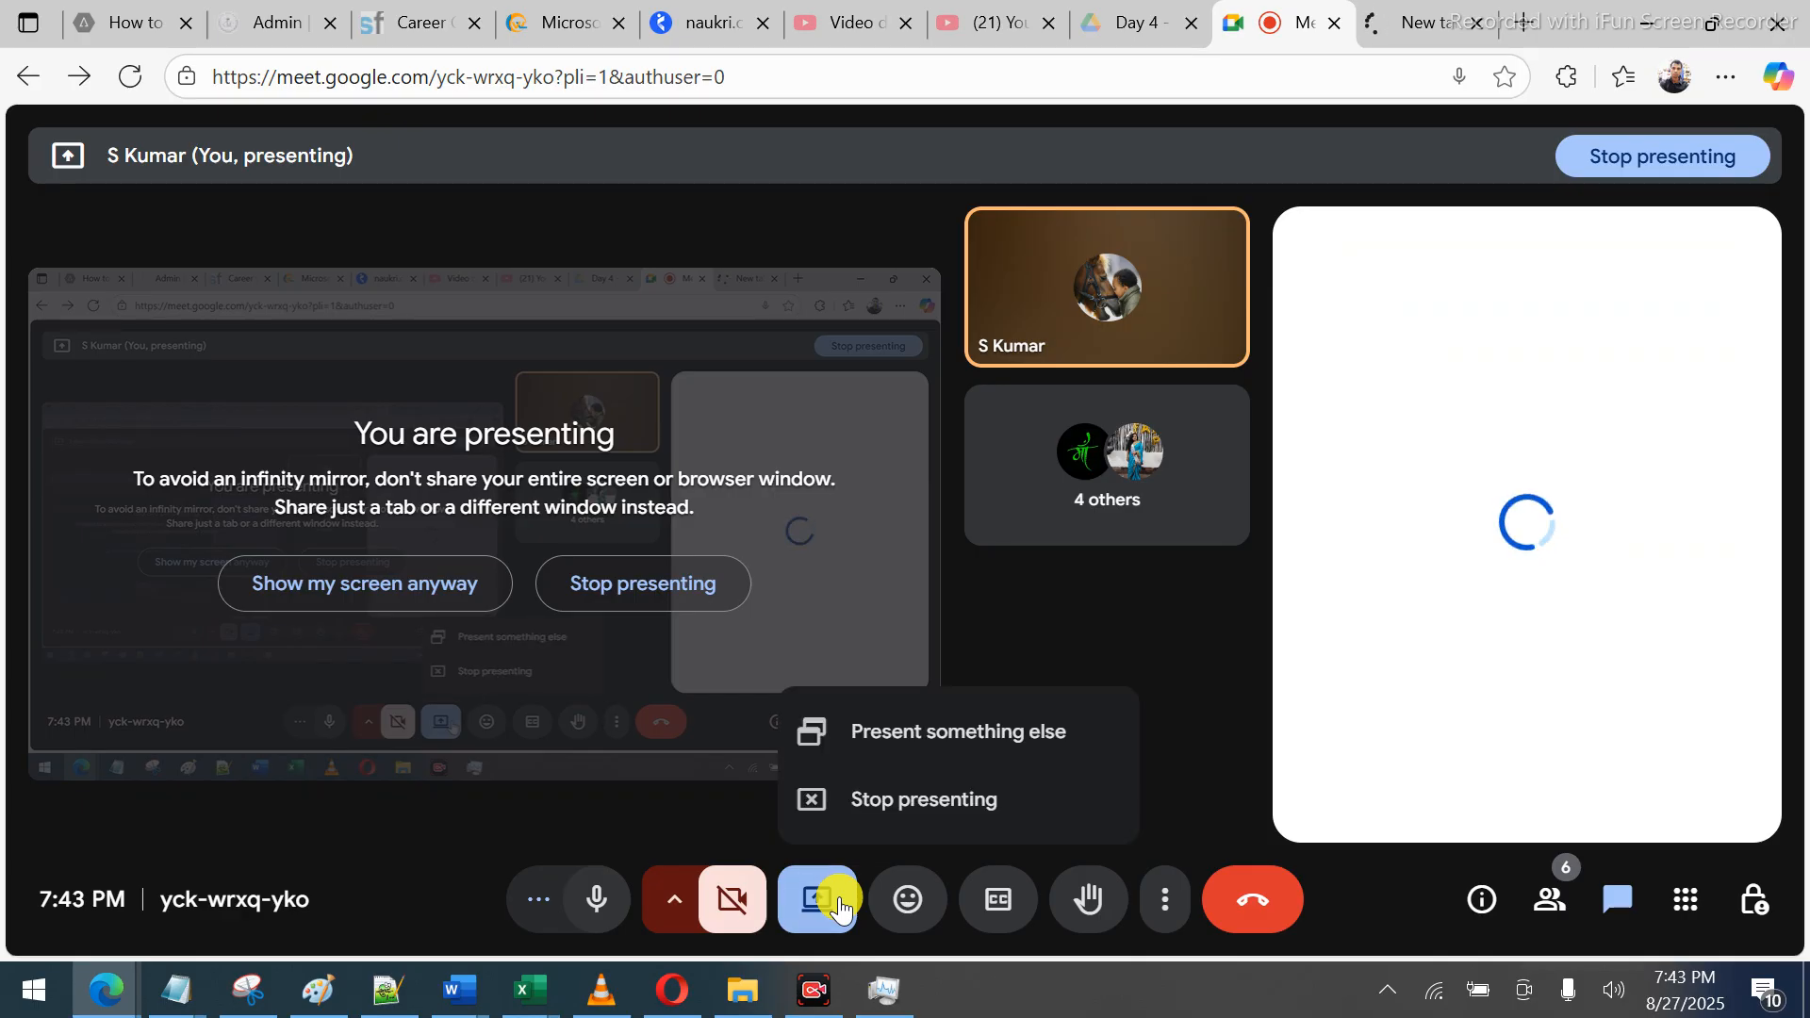
left_click(882, 800)
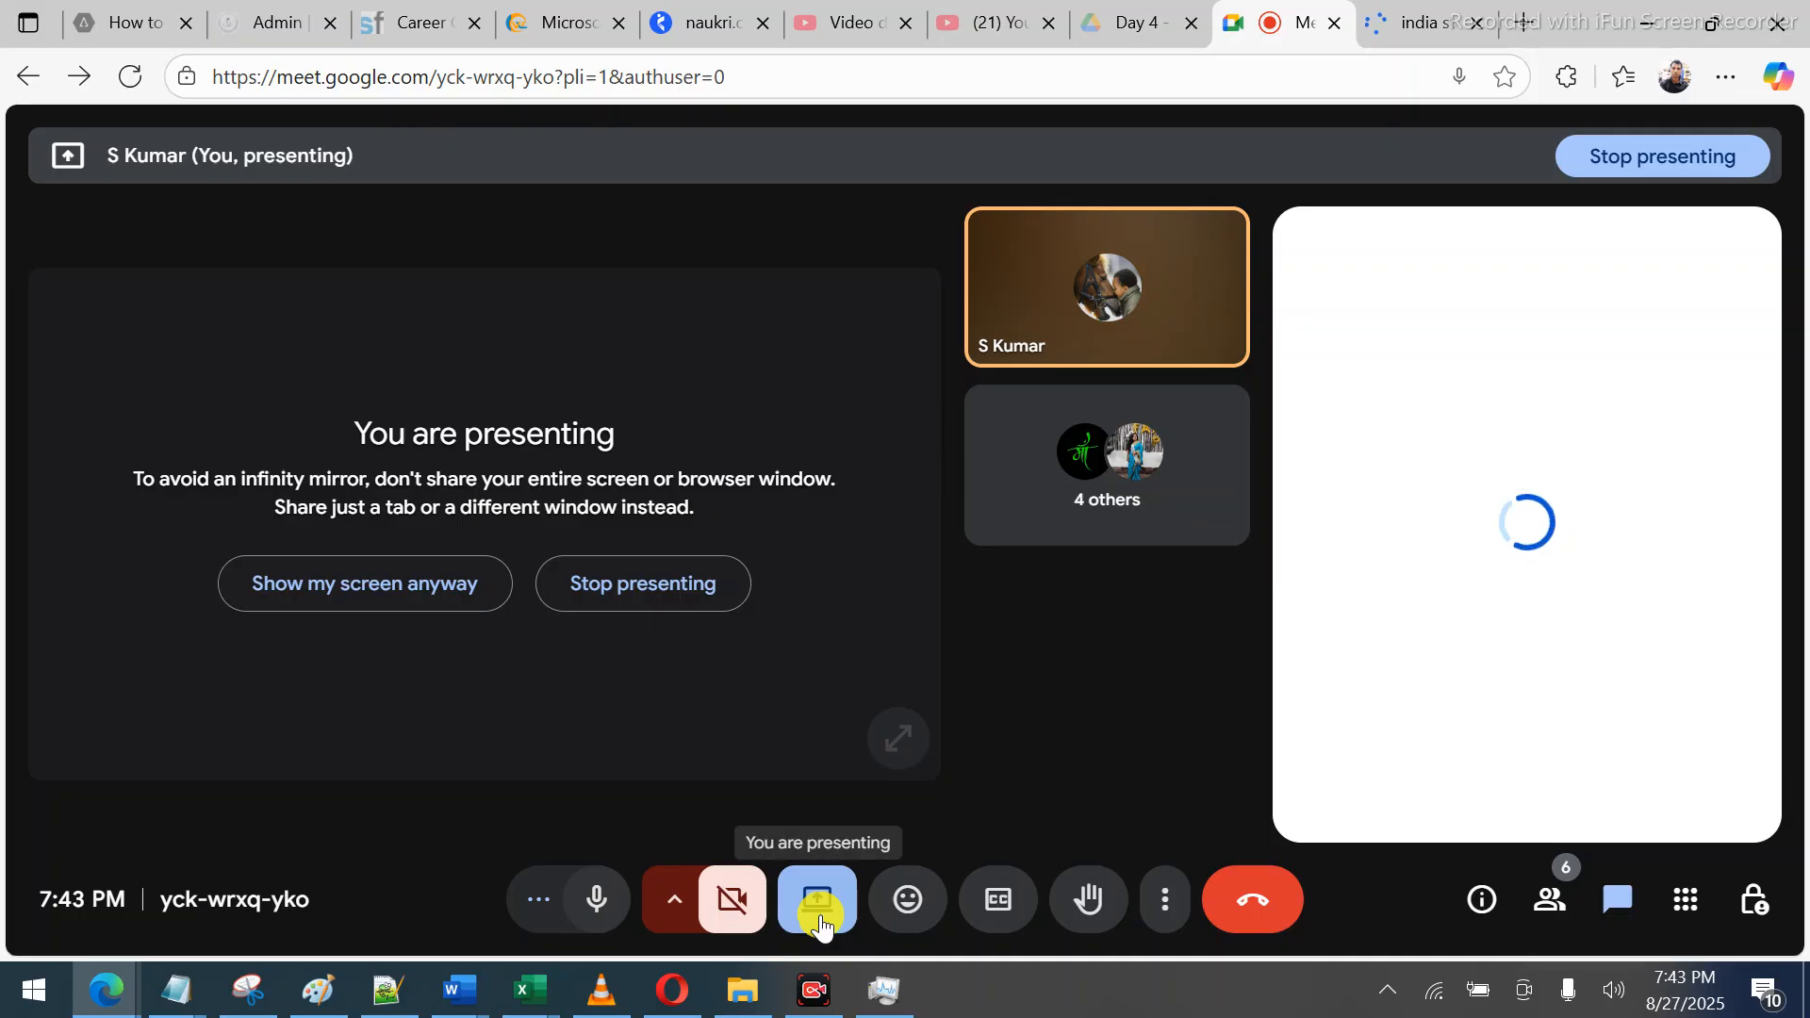
left_click(680, 606)
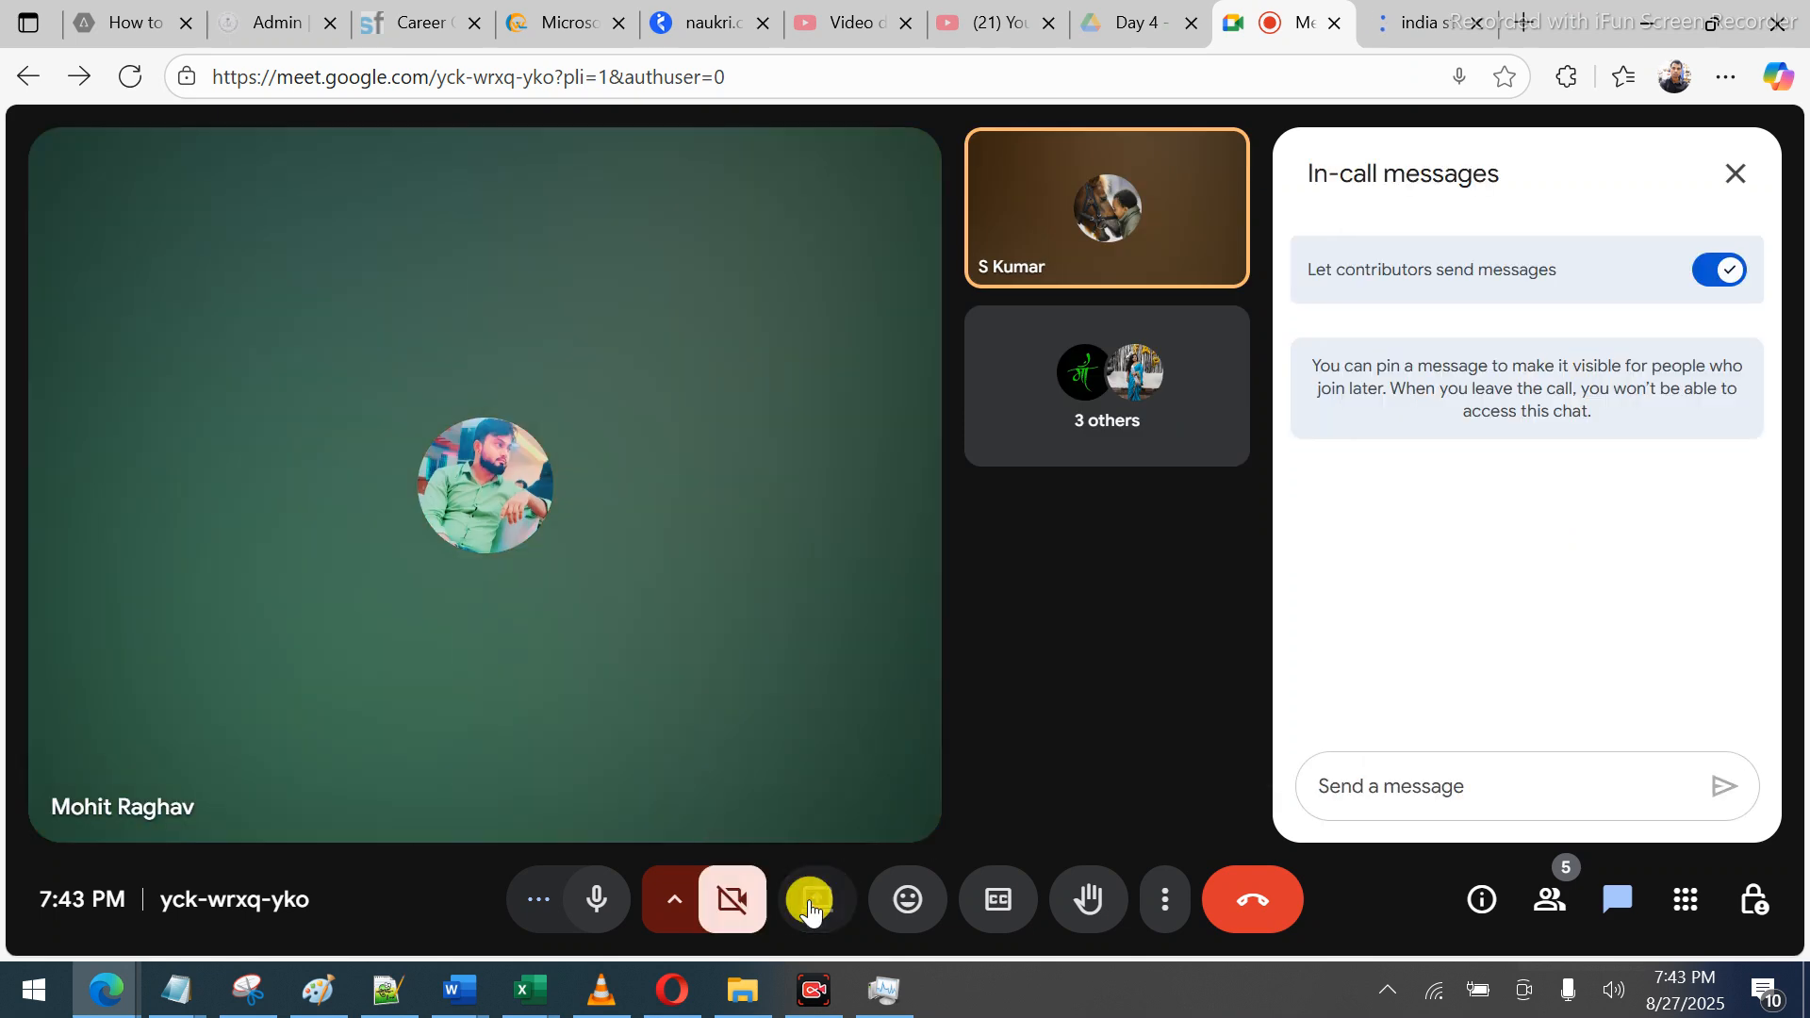
left_click(811, 907)
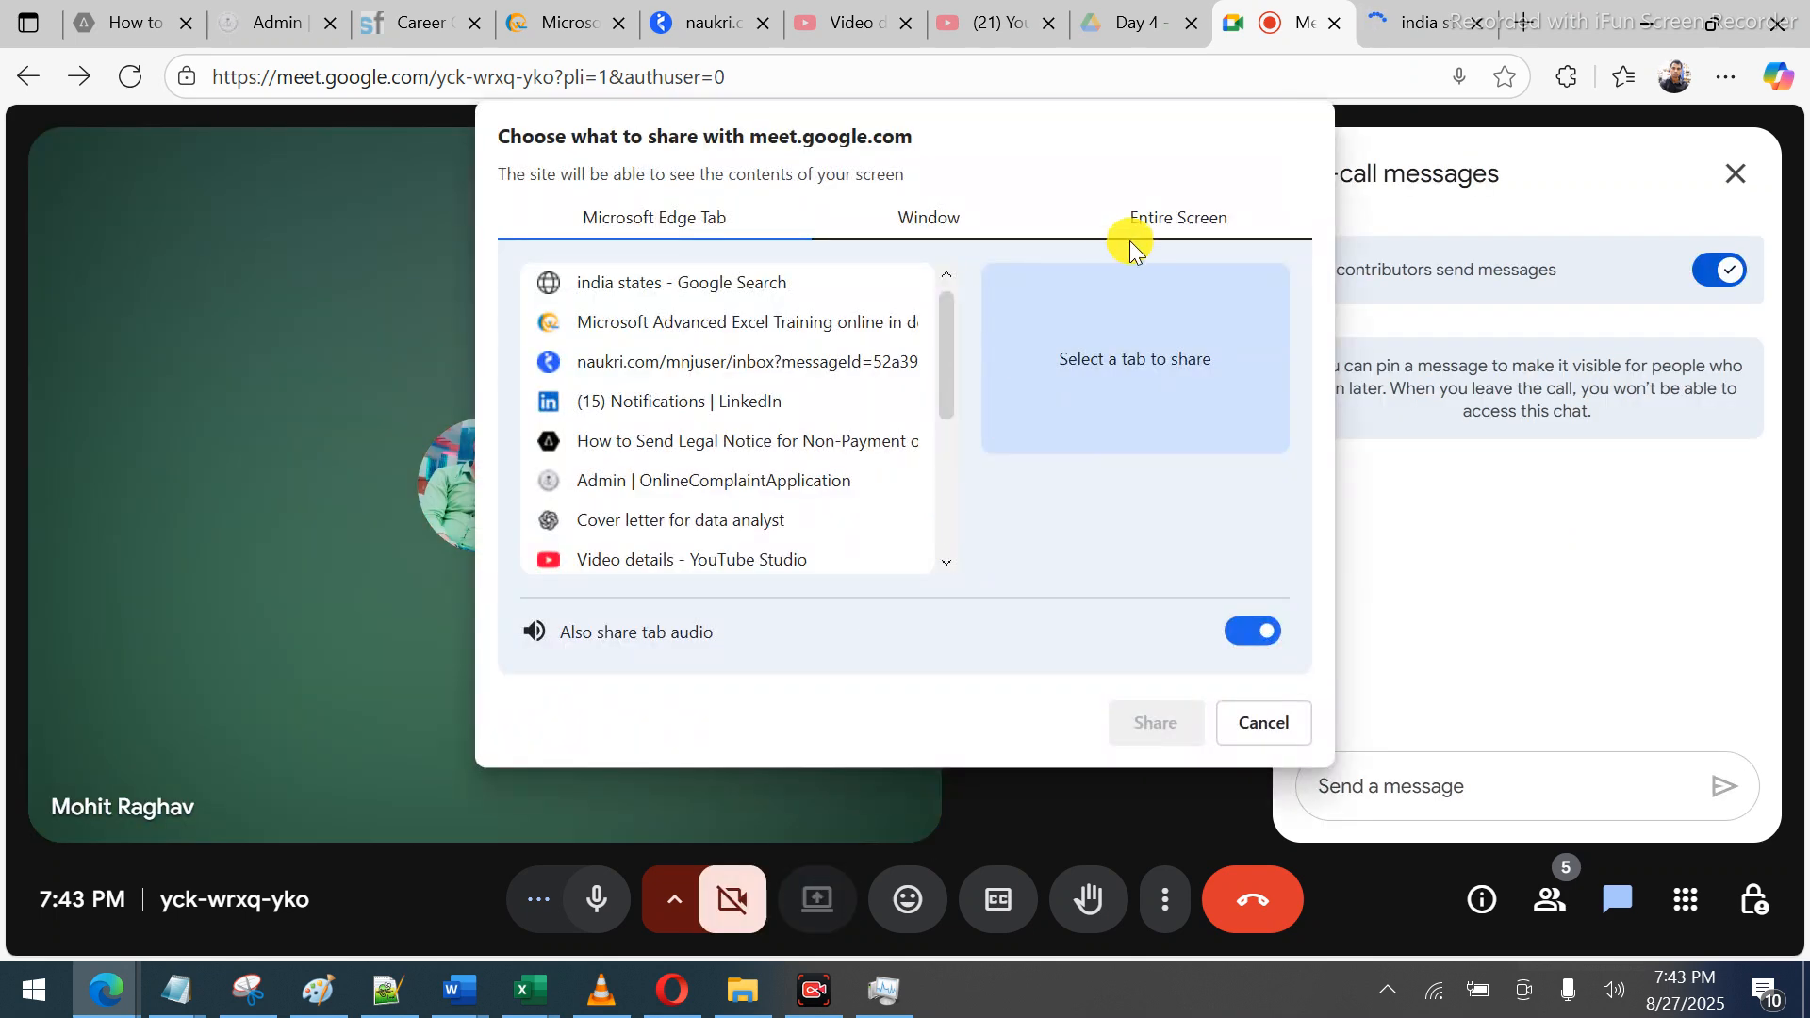
left_click(1151, 220)
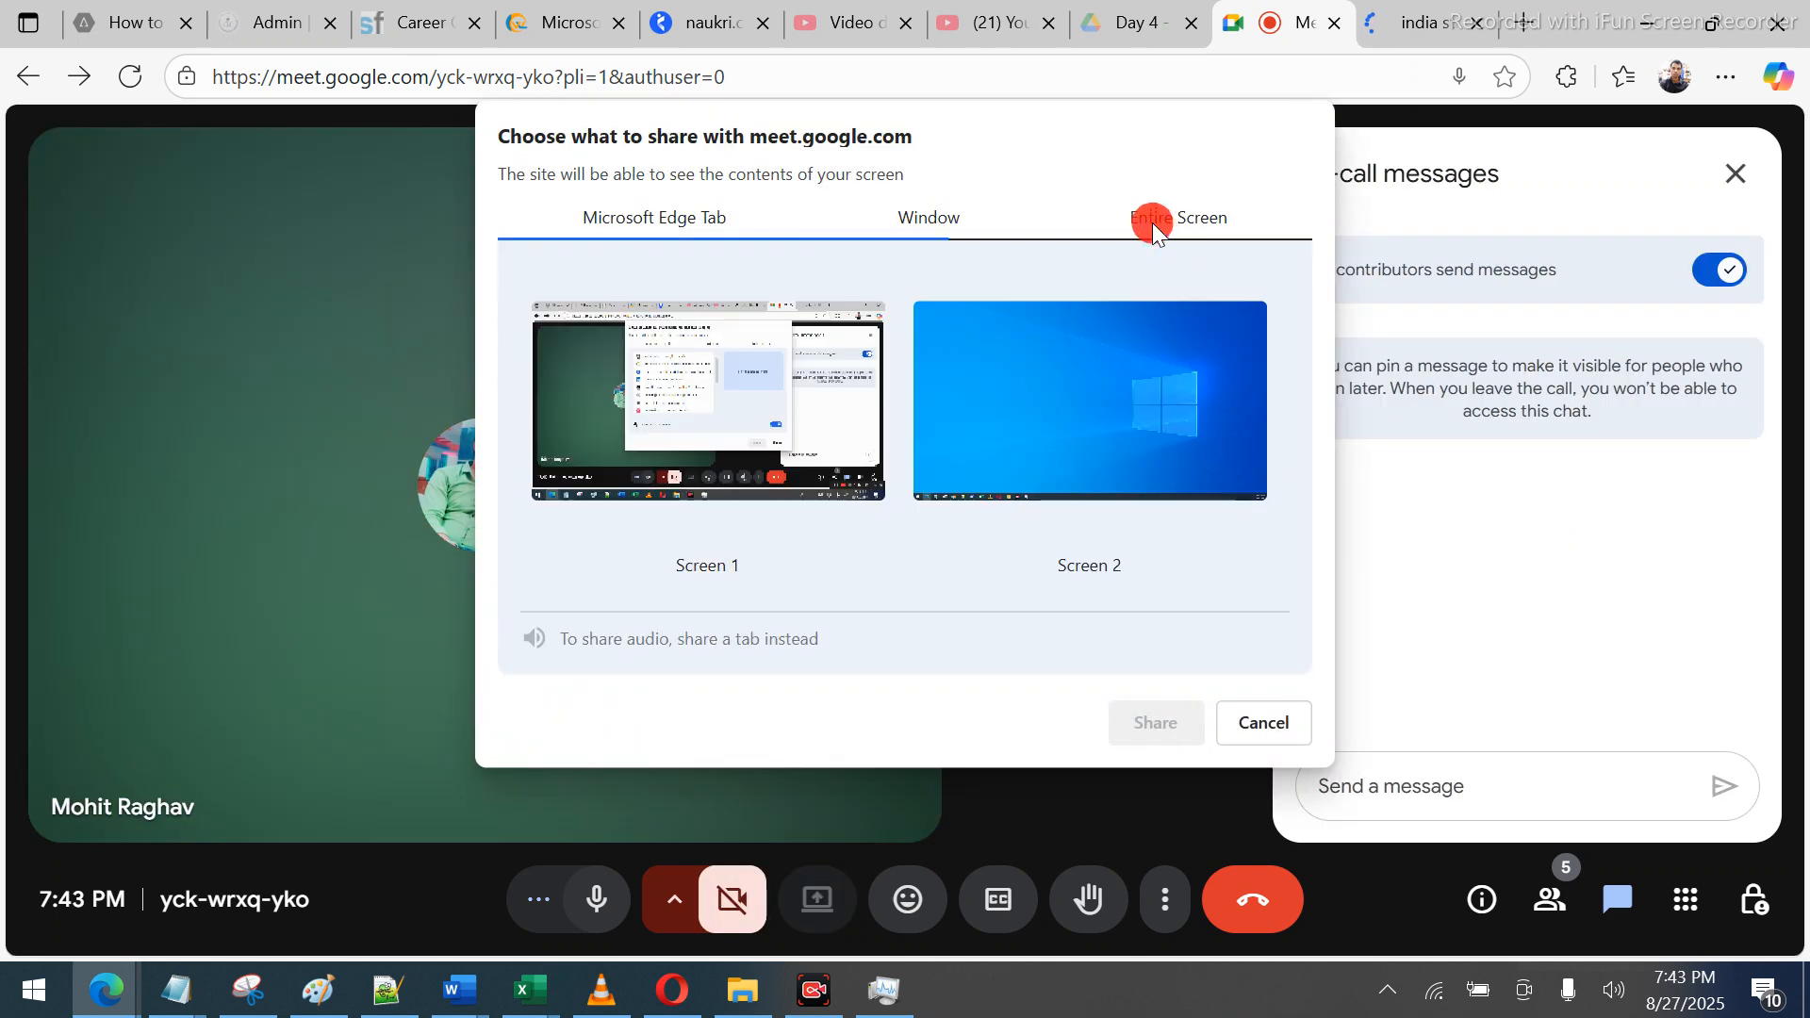
left_click(837, 389)
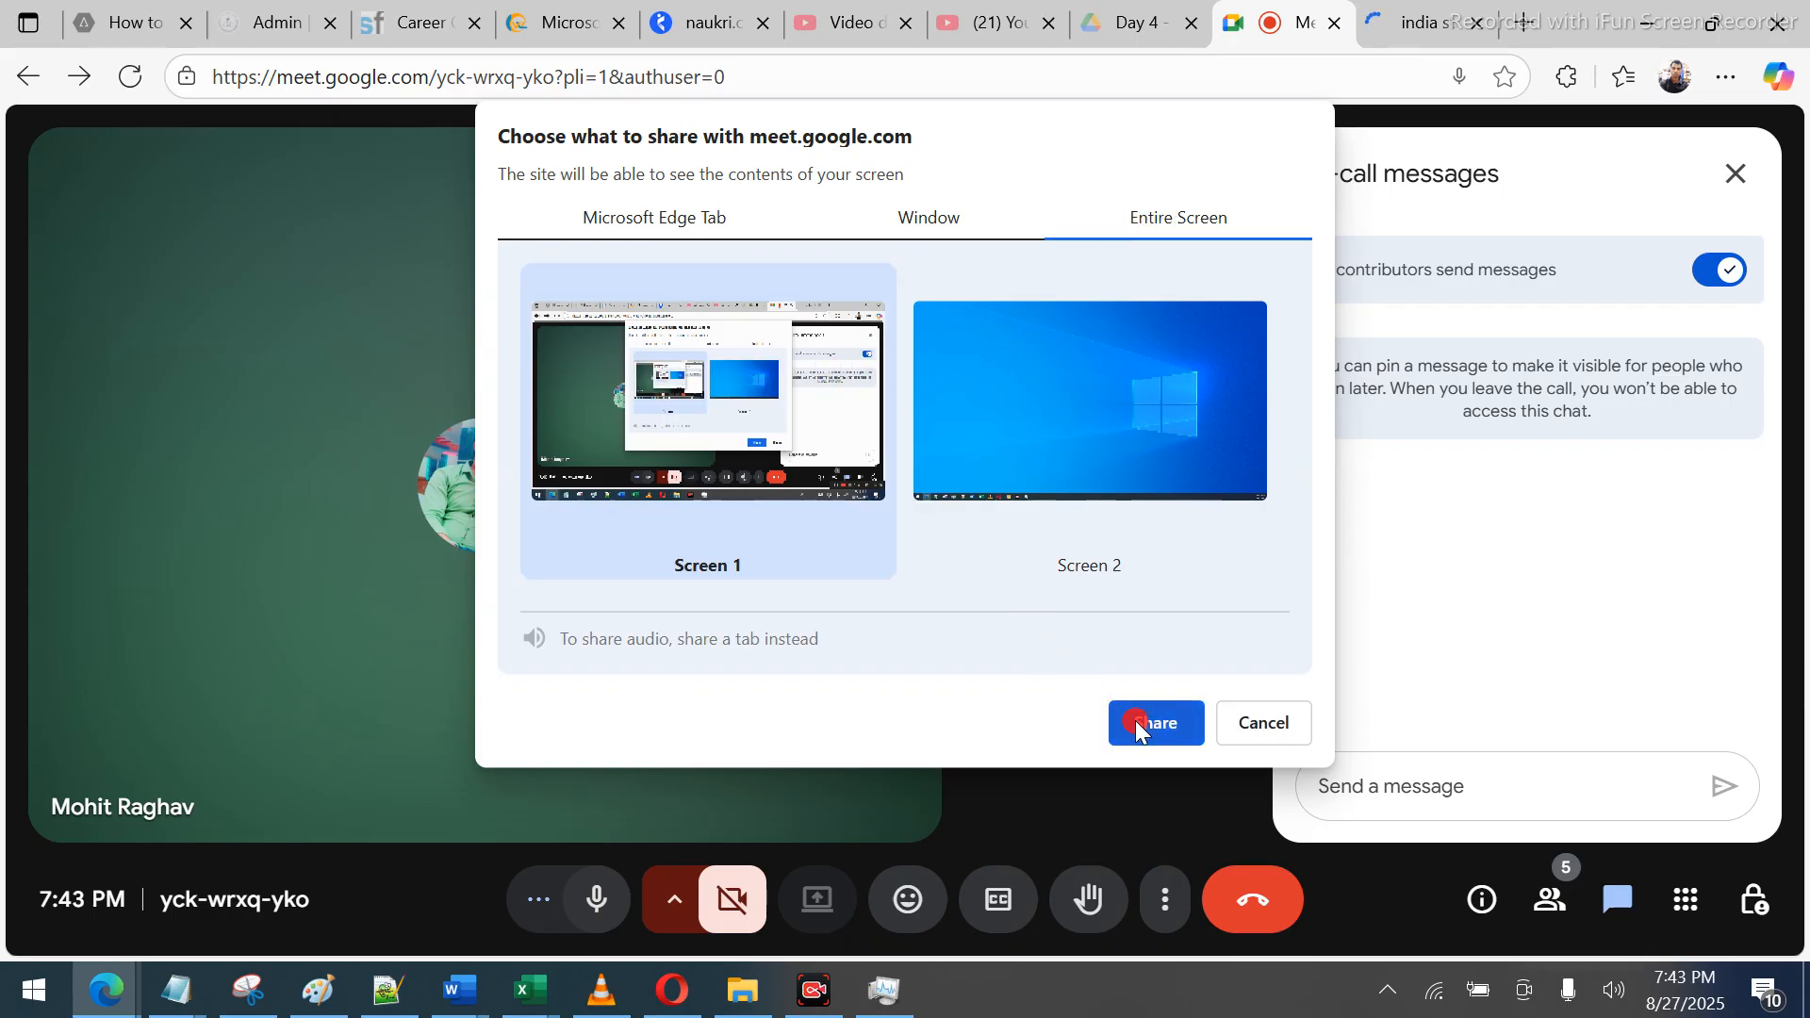
left_click(1136, 721)
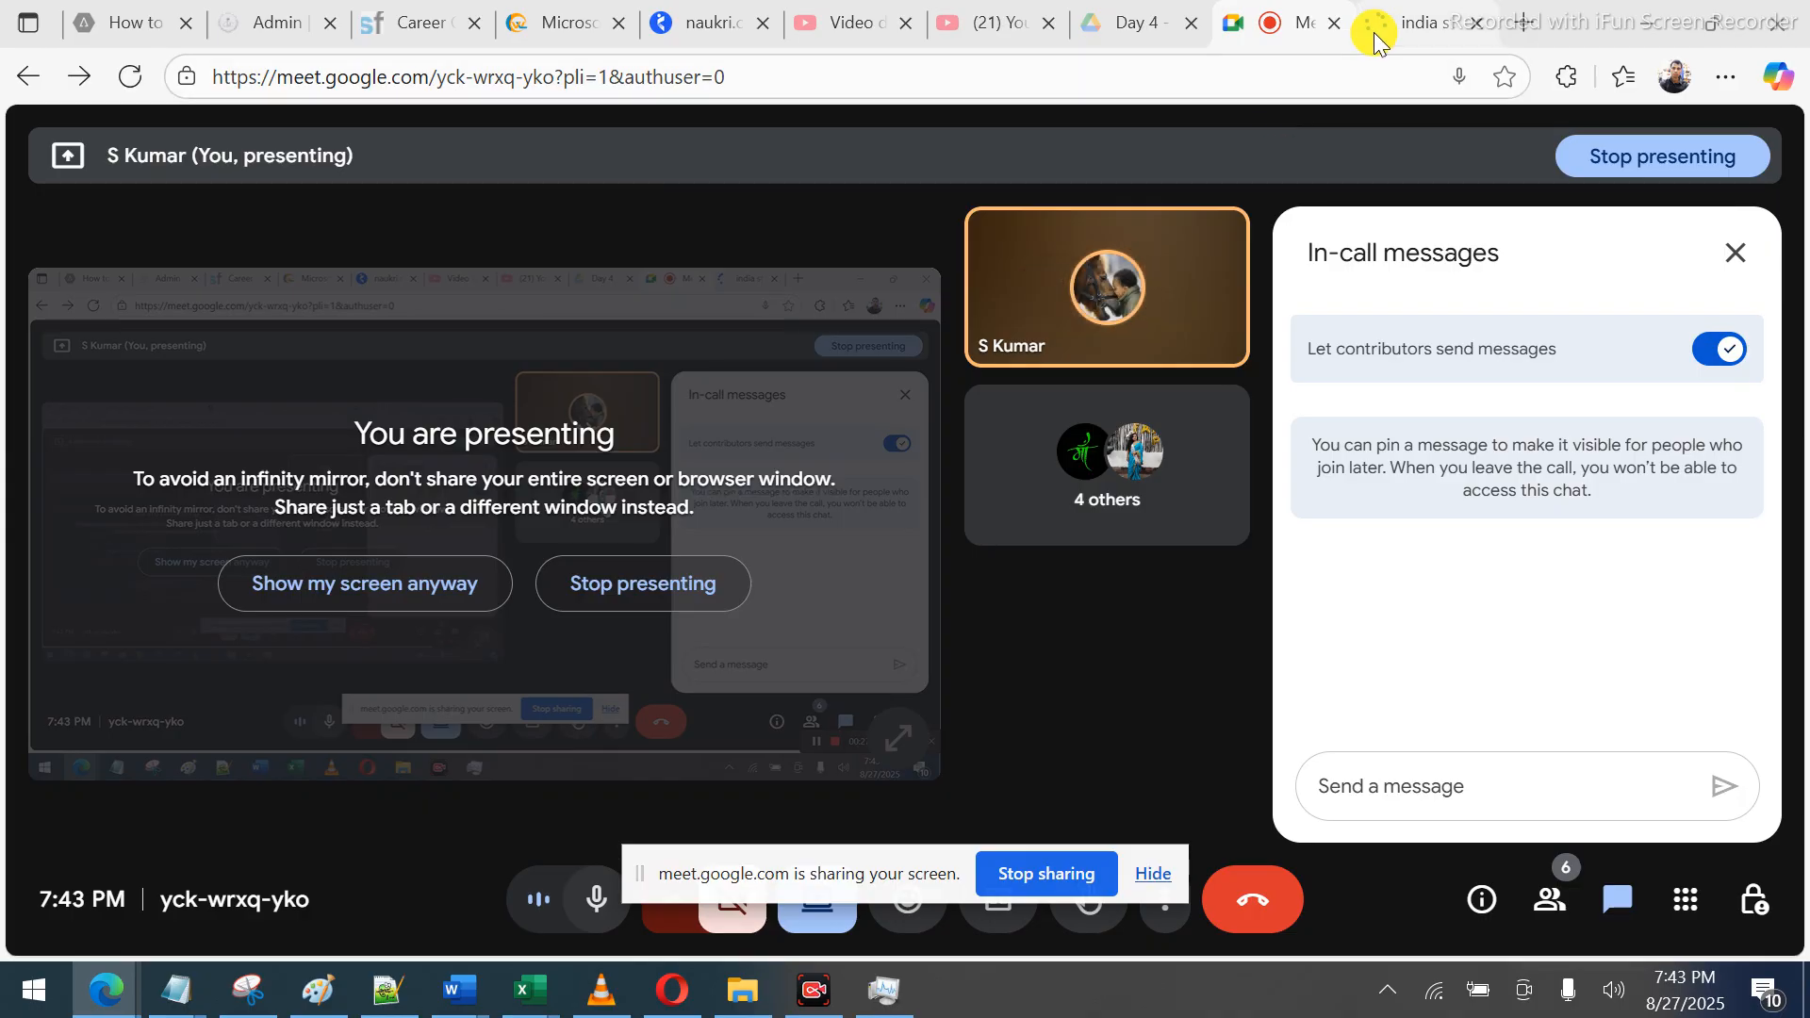
Open the Wikipedia article "States and union territories of India" from the india states search results
left_click(1412, 31)
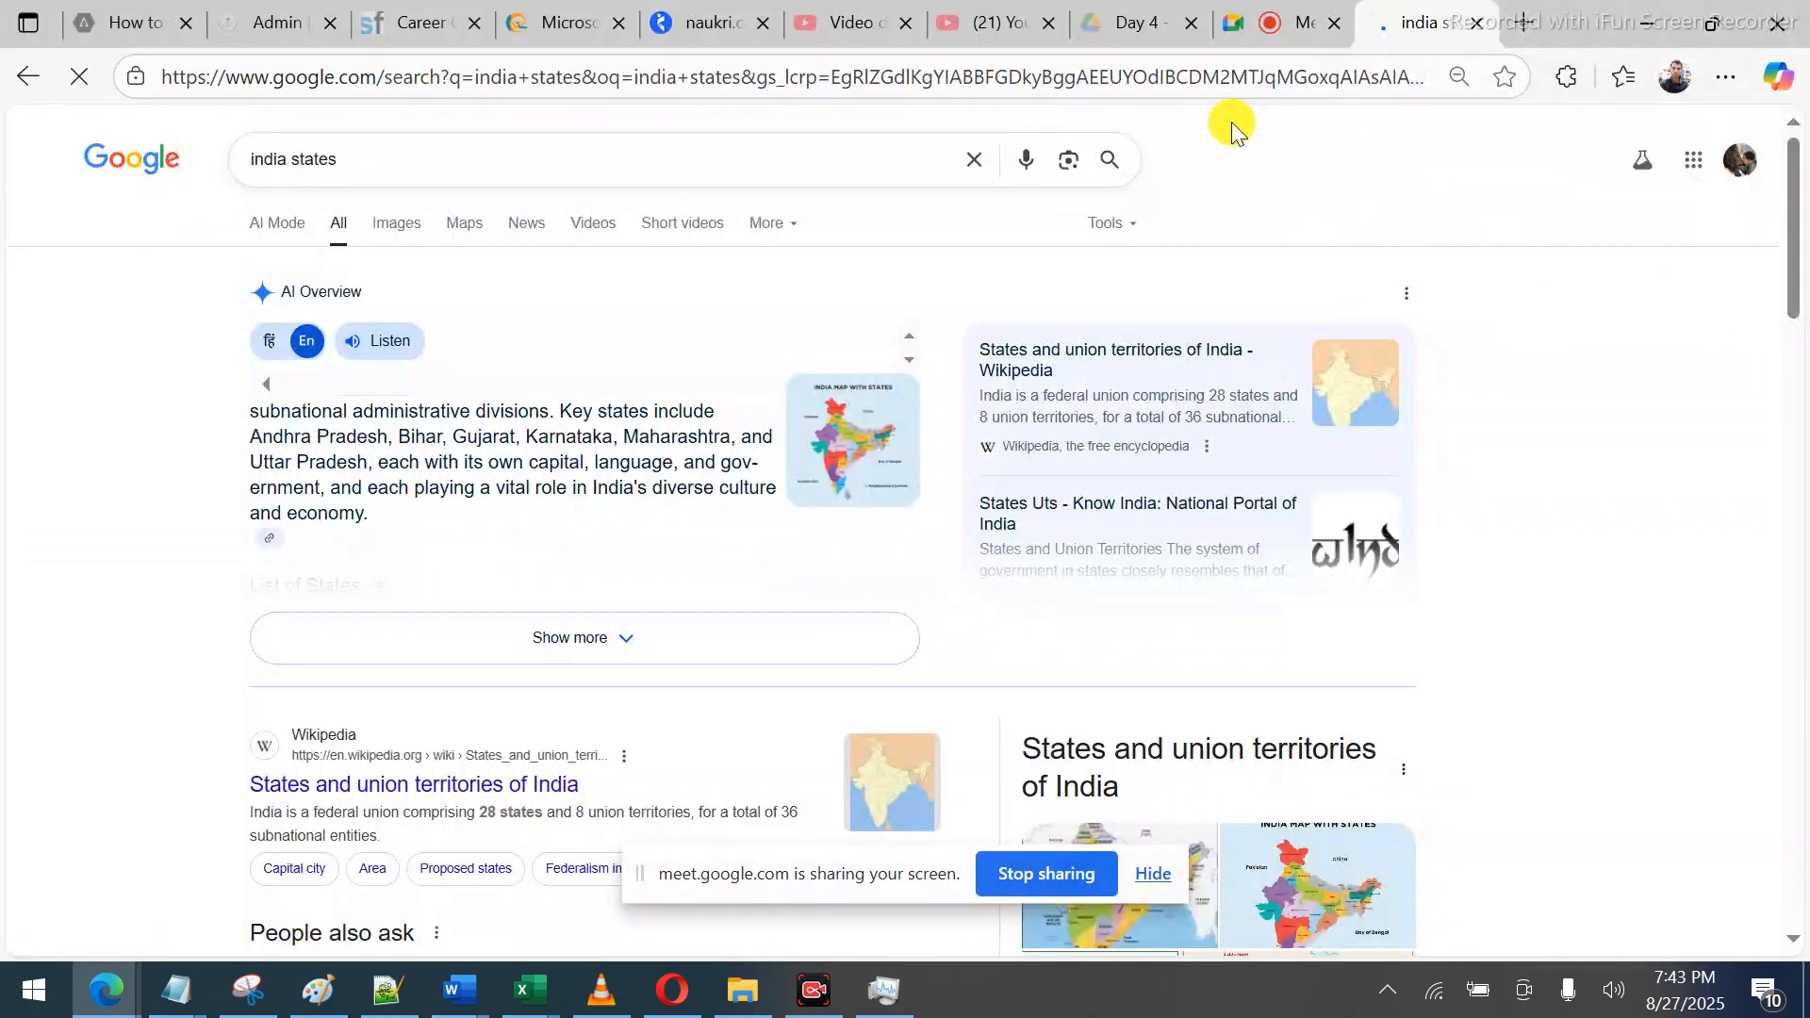
left_click(365, 804)
left_click(364, 790)
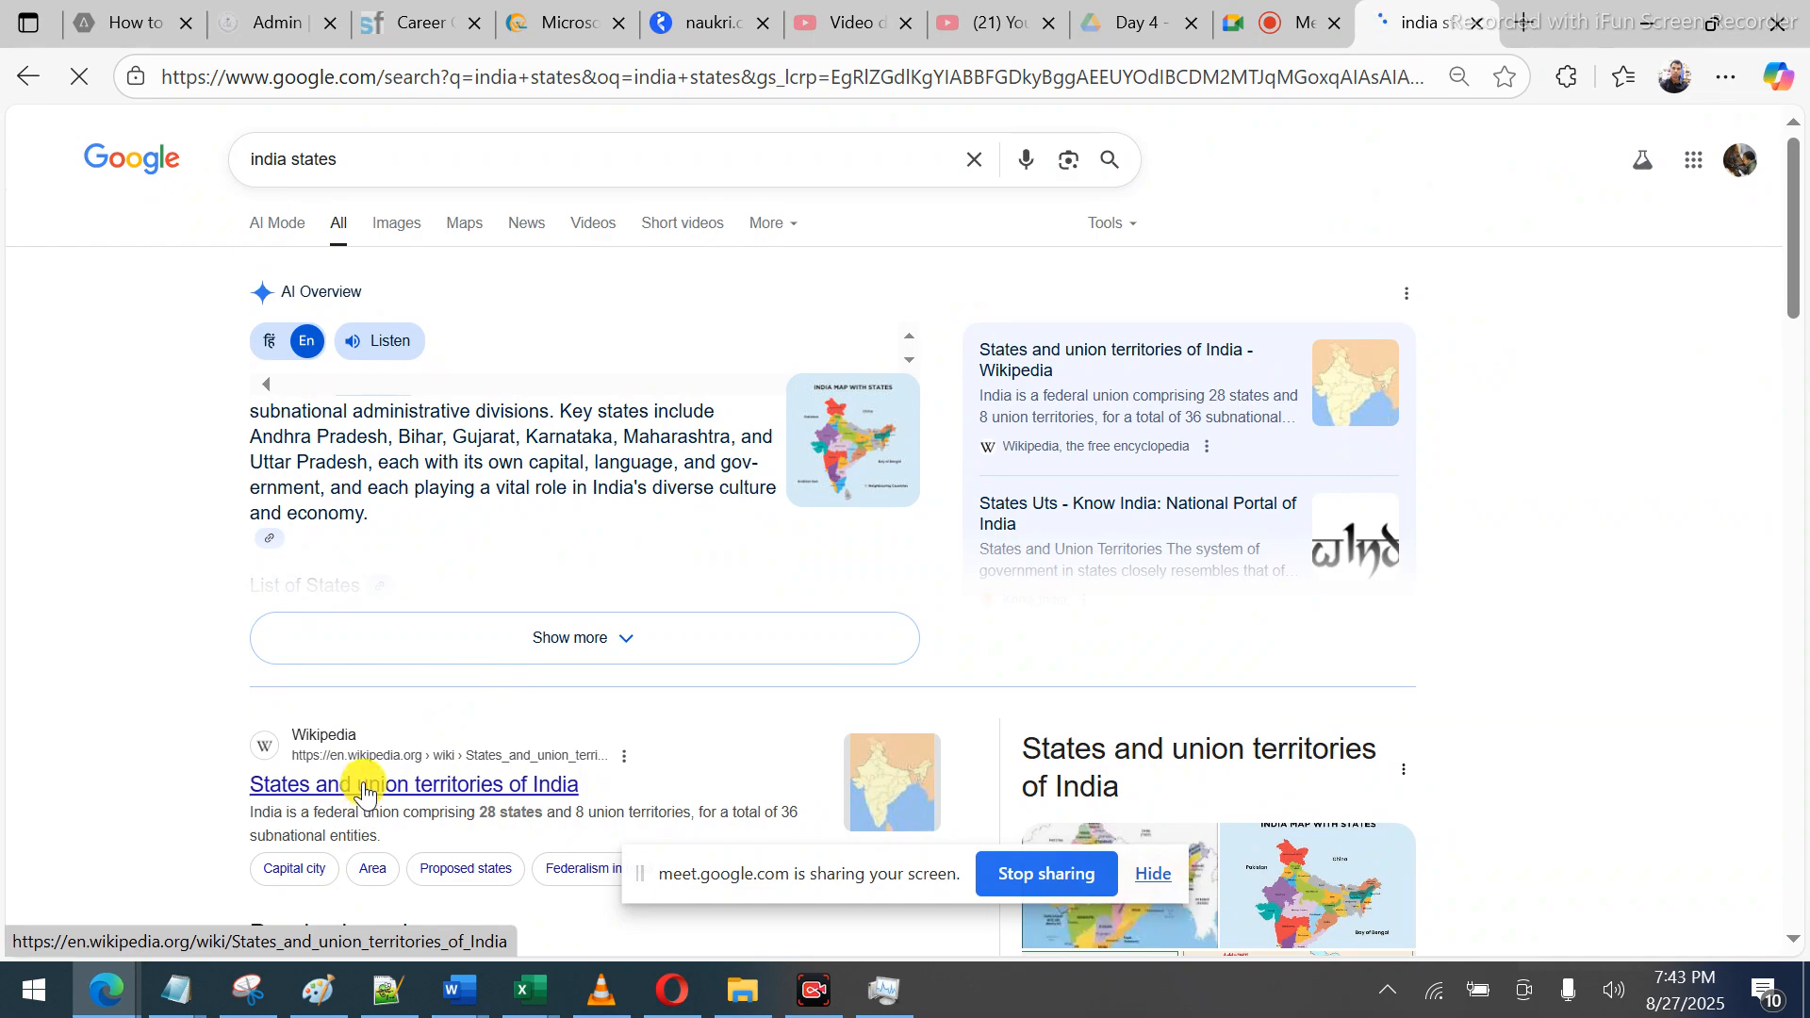
Hide the screen-sharing notice, then select and copy the article's States table rows from Andhra Pradesh to West Bengal
scroll(364, 790, "down", 8)
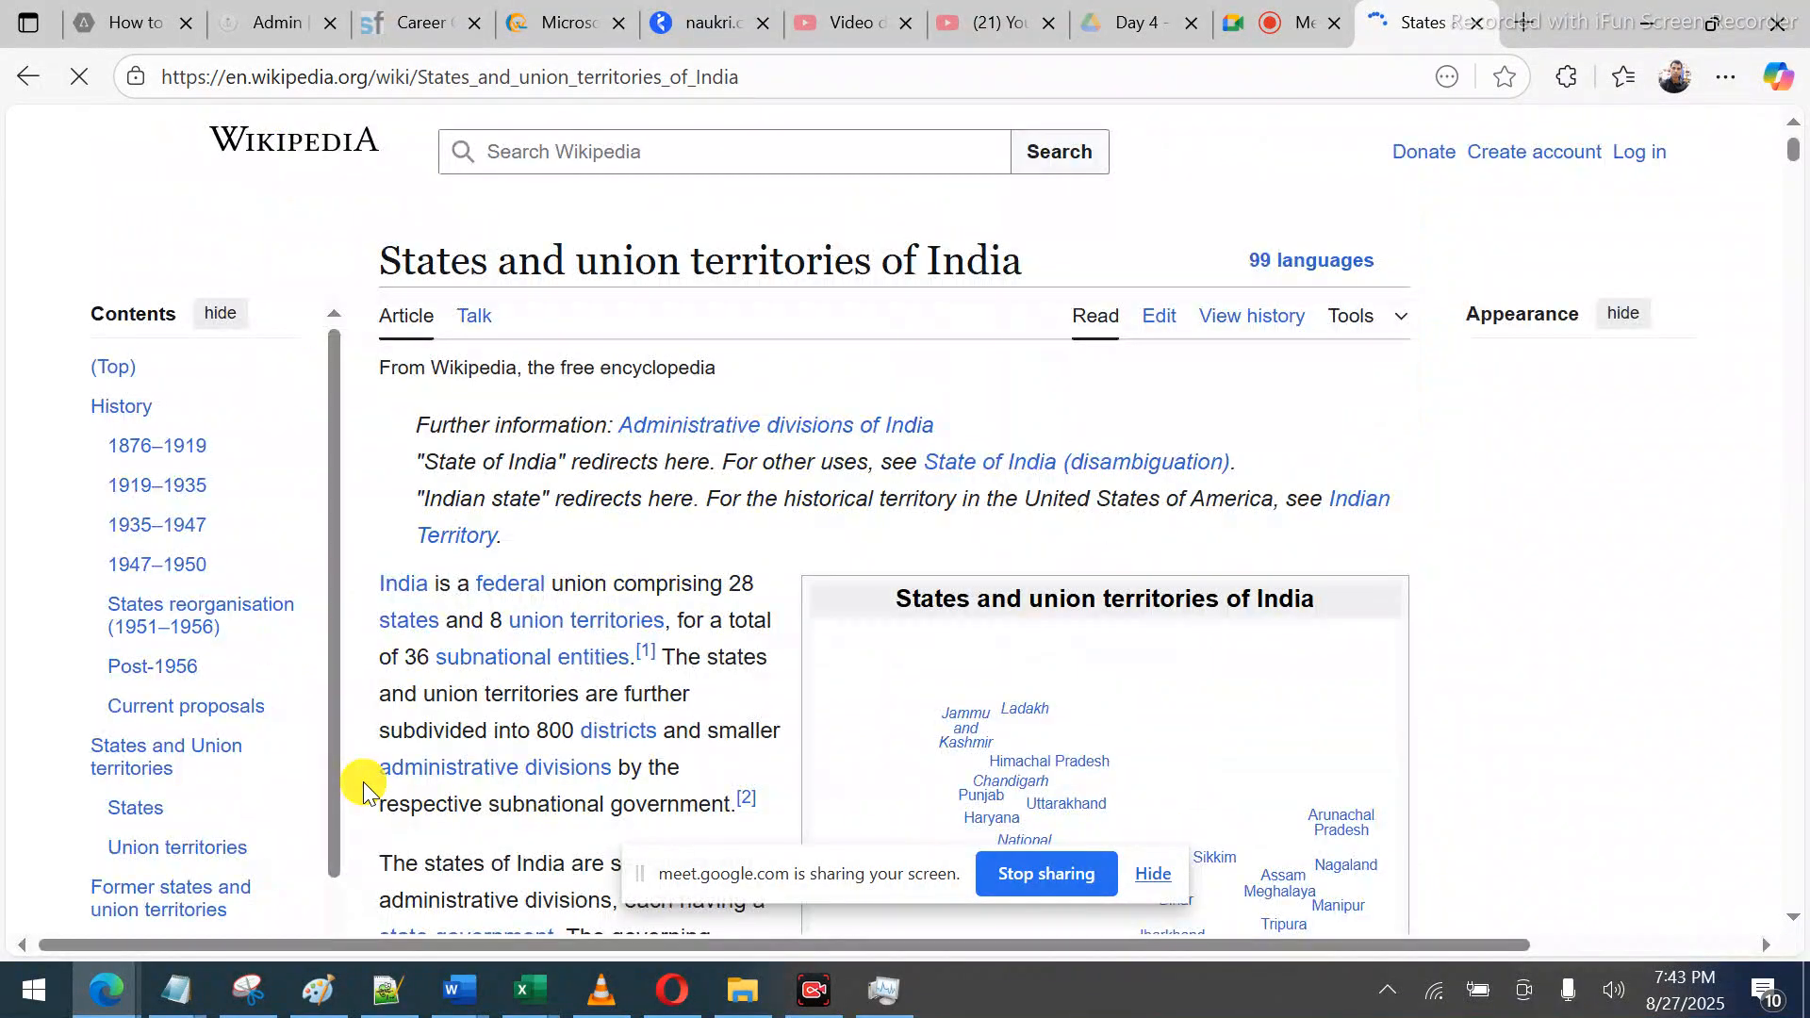
scroll(364, 783, "down", 6)
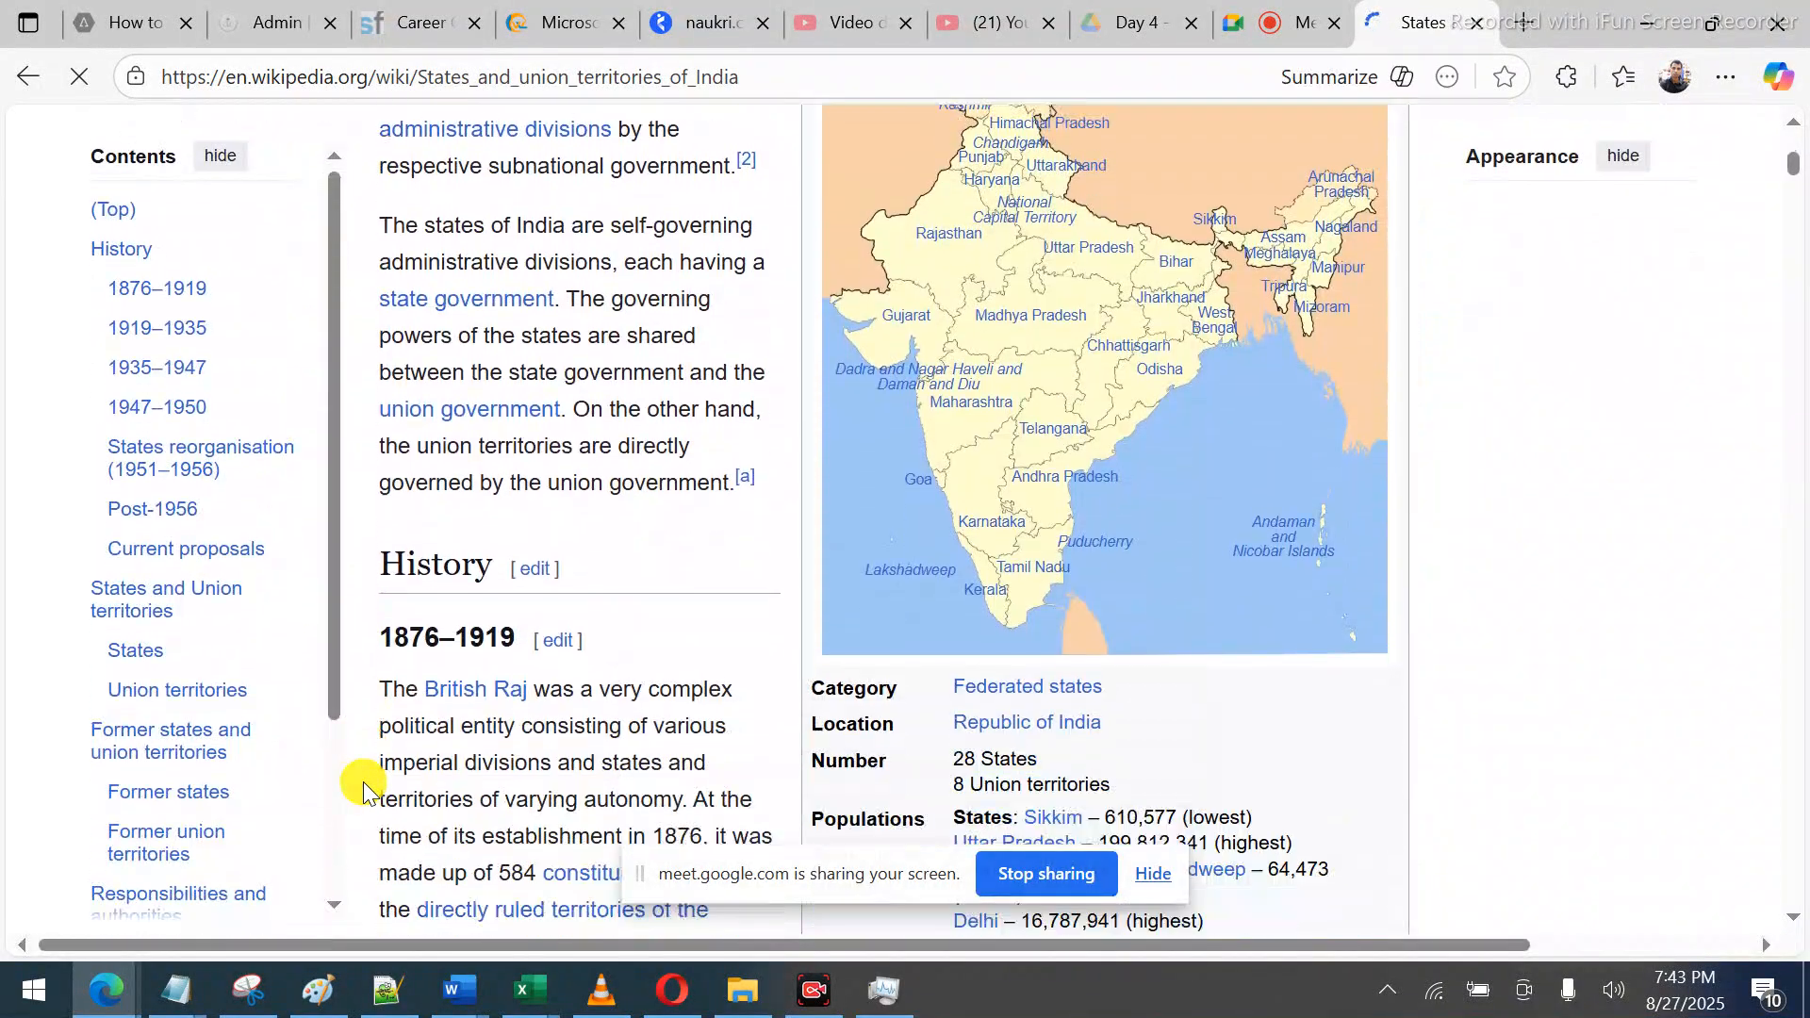
scroll(364, 782, "down", 15)
scroll(364, 782, "down", 6)
scroll(364, 782, "down", 2)
scroll(364, 783, "down", 13)
scroll(364, 783, "down", 15)
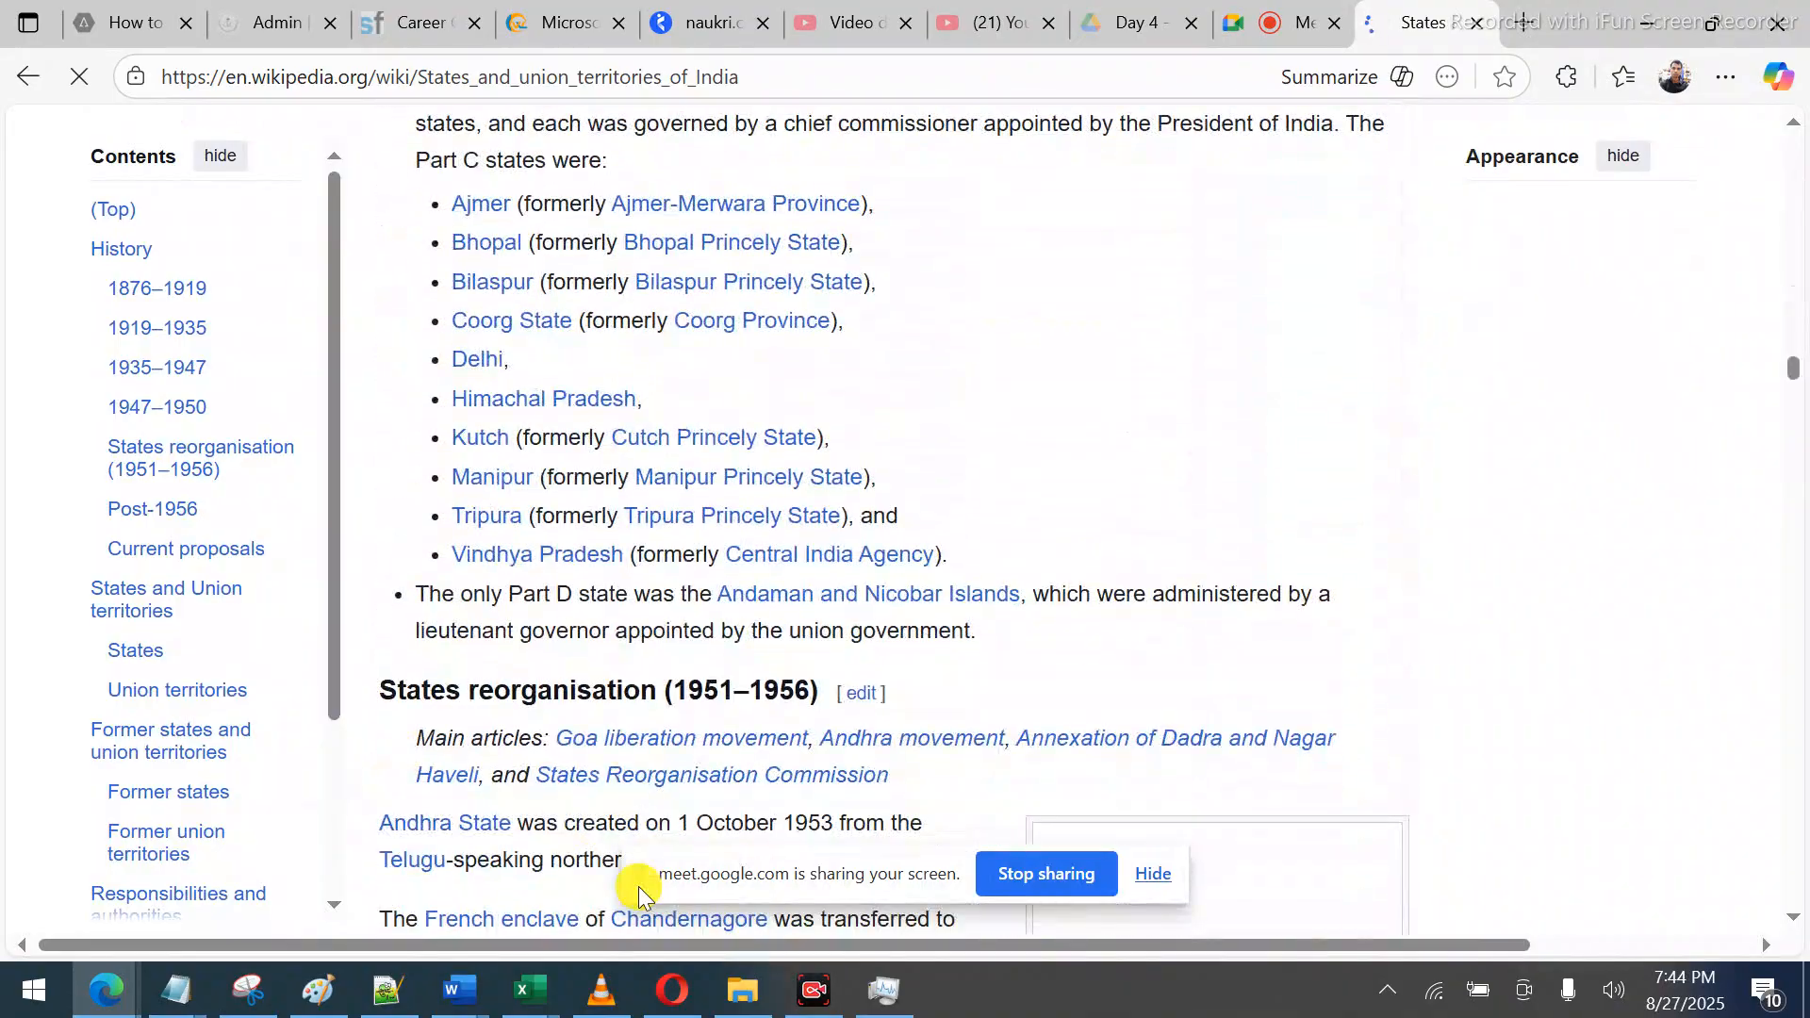
left_click(1151, 876)
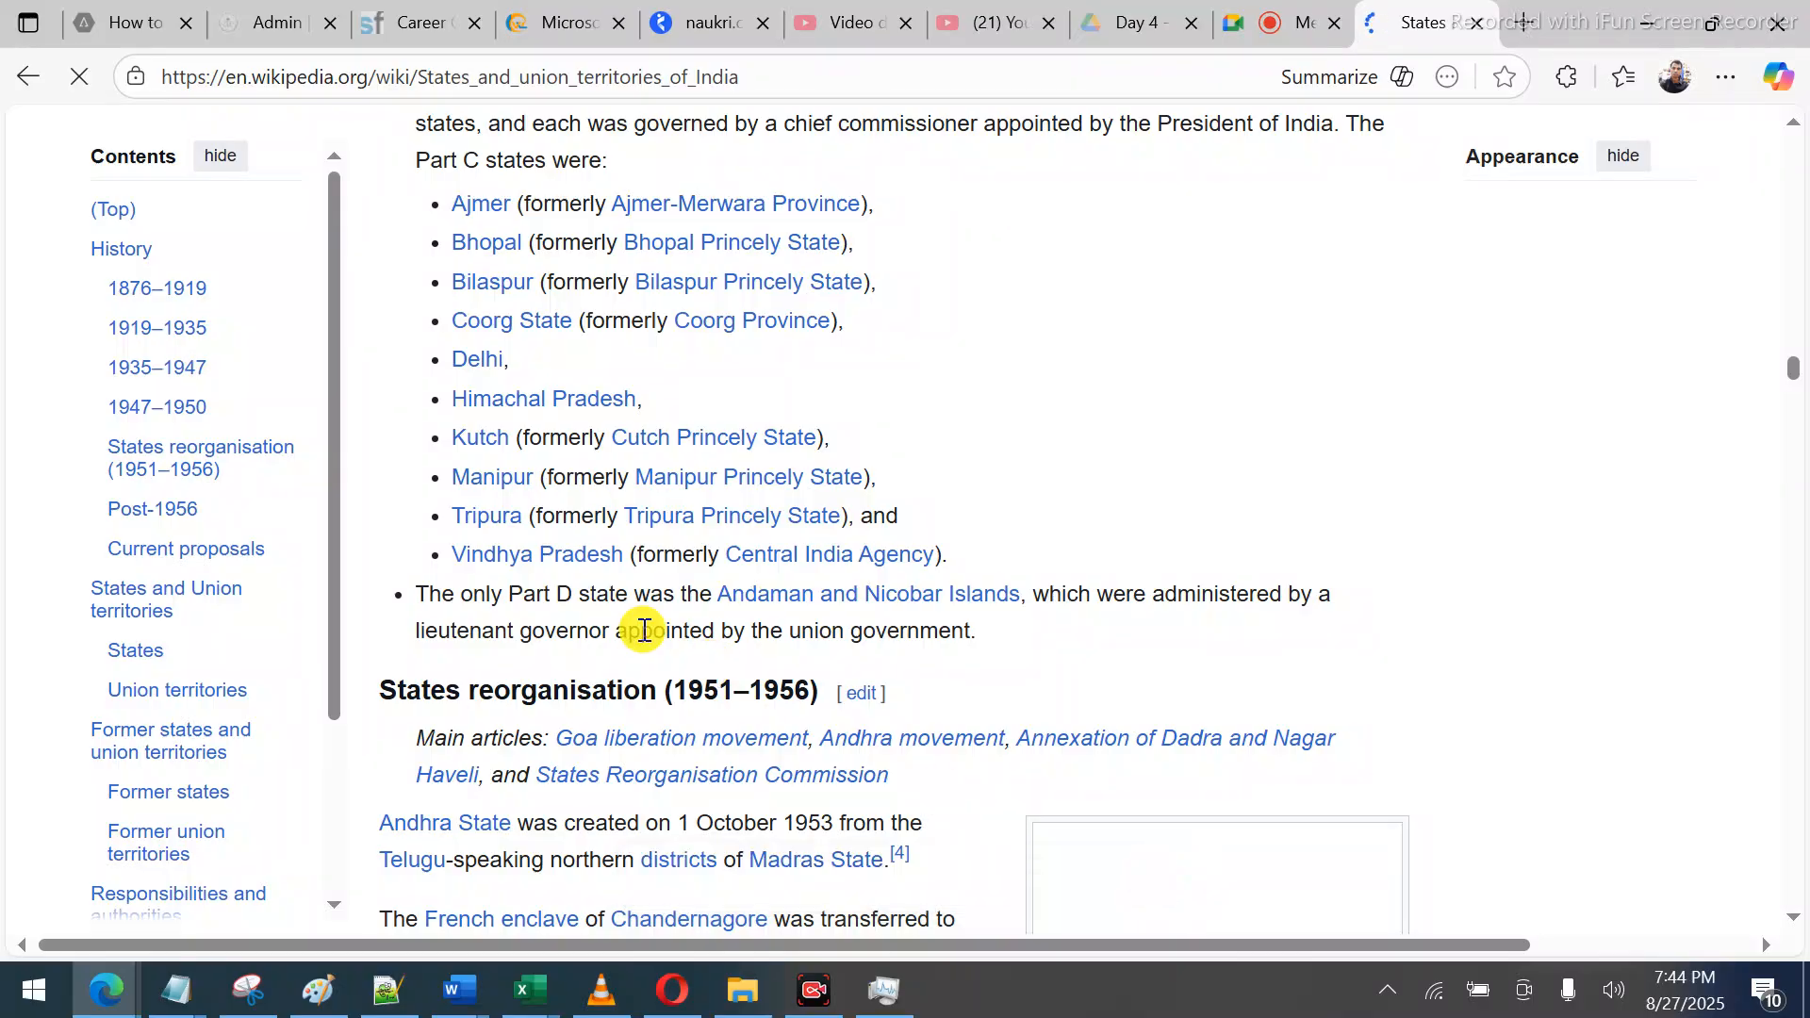
scroll(644, 631, "down", 15)
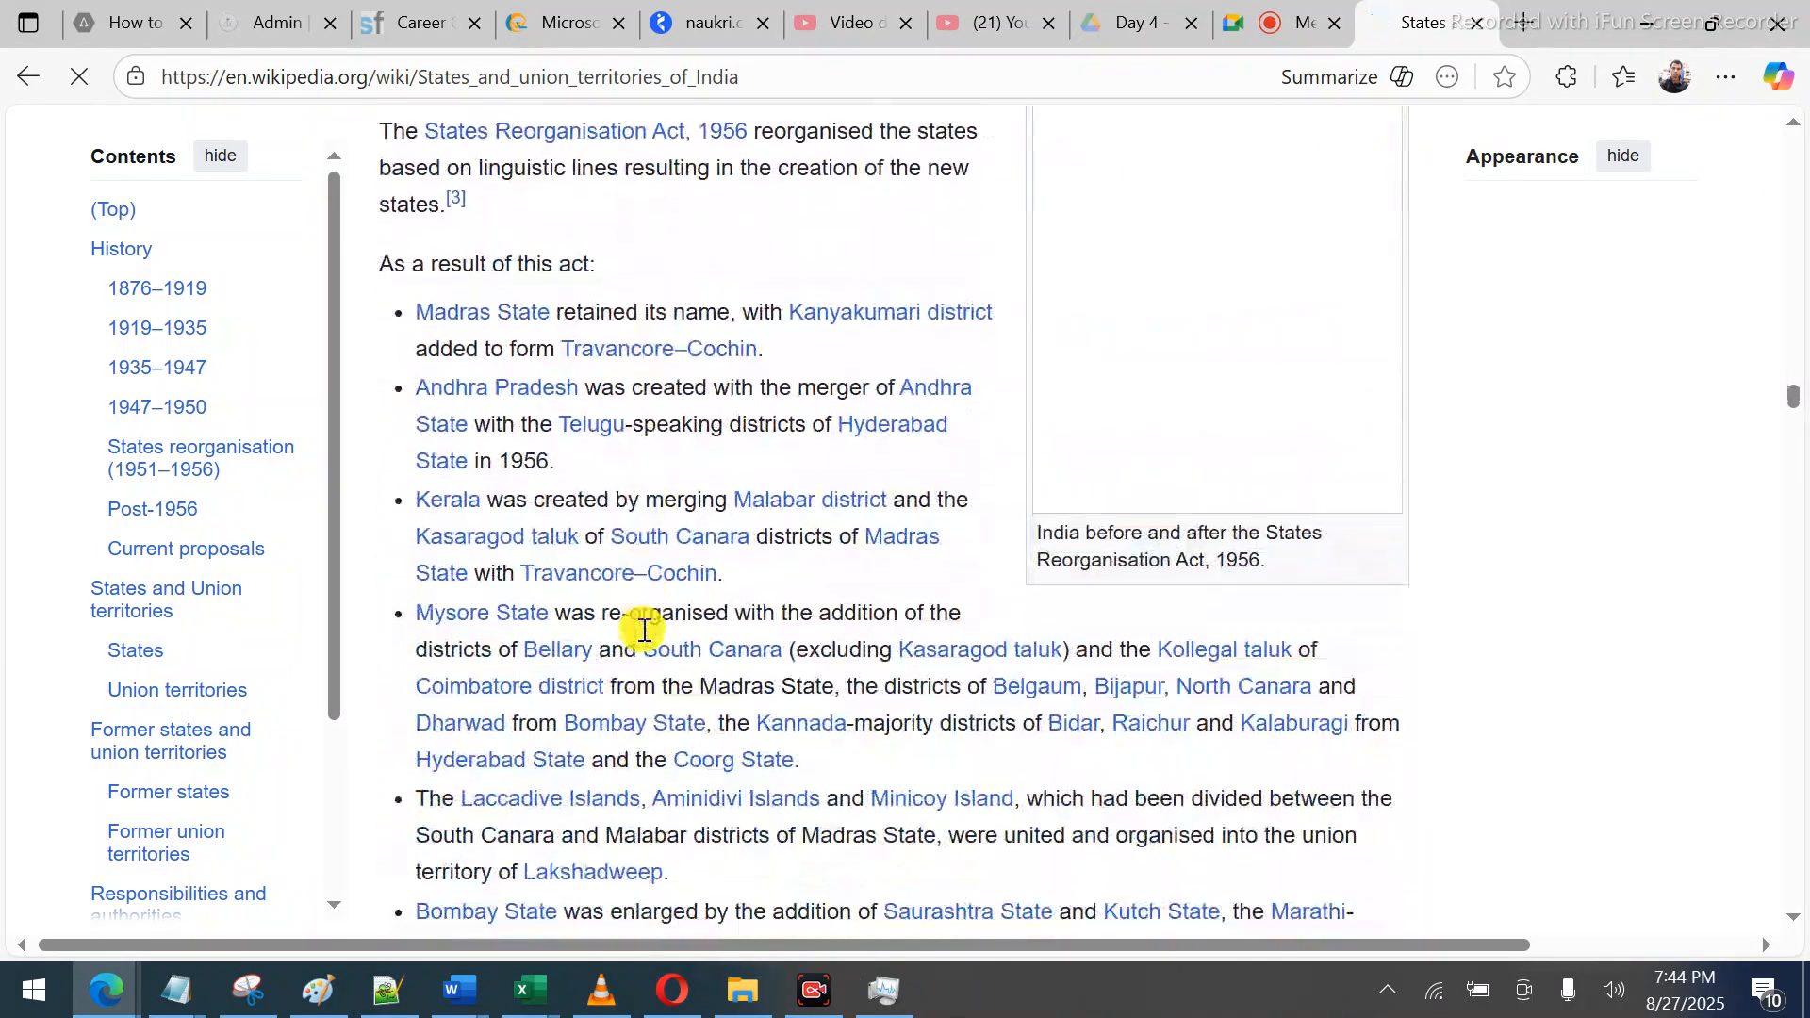
scroll(644, 631, "down", 10)
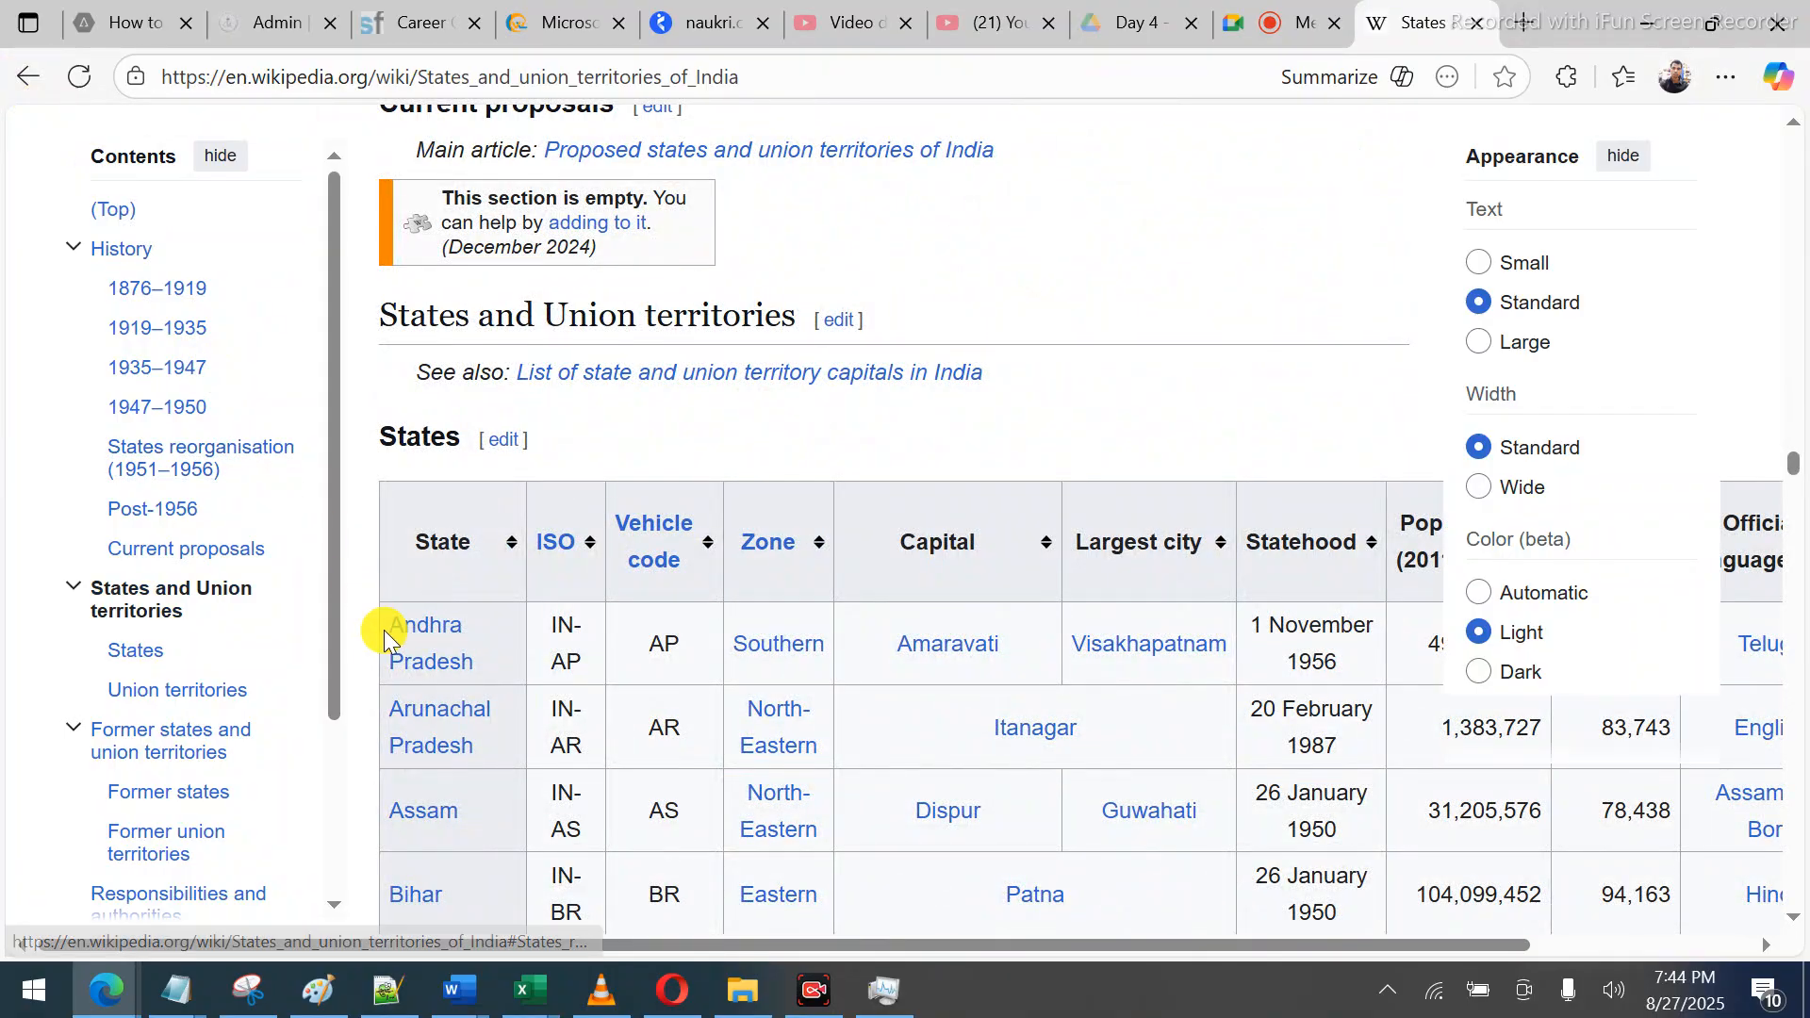
left_click_drag(393, 603, 585, 512)
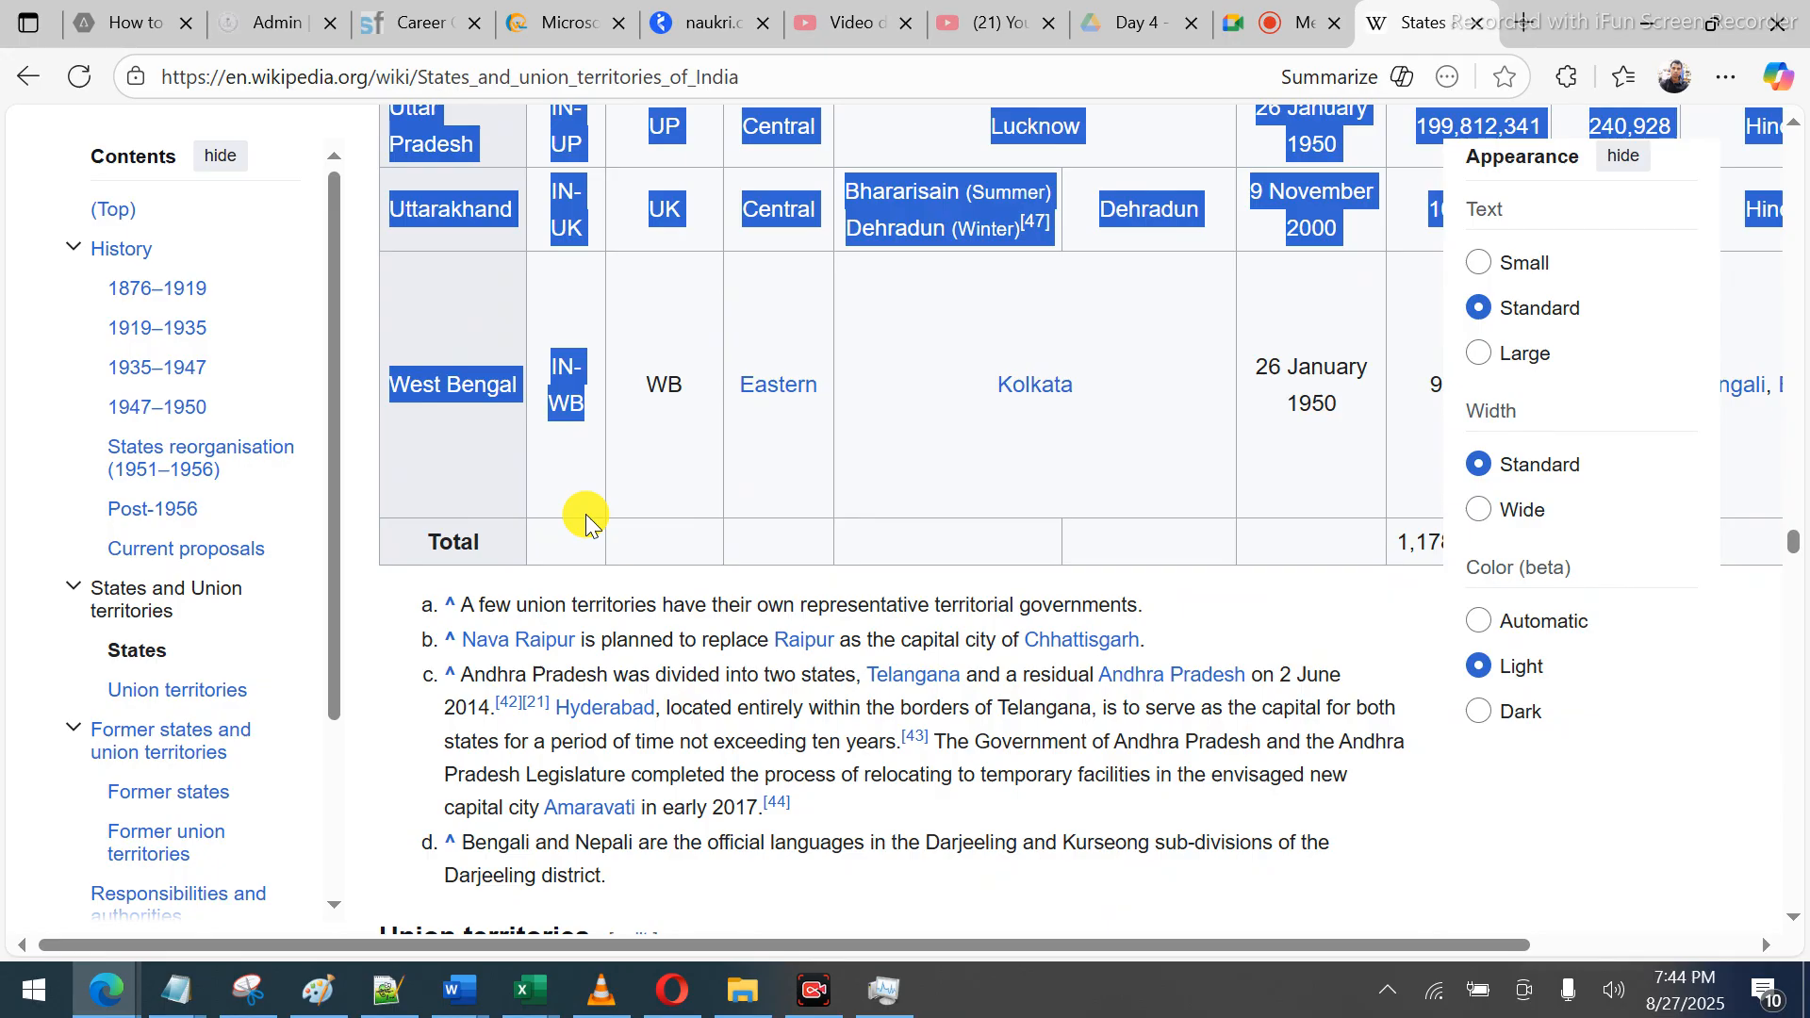
Go back to the Google Meet tab in the browser to check the screen presentation
left_click(524, 990)
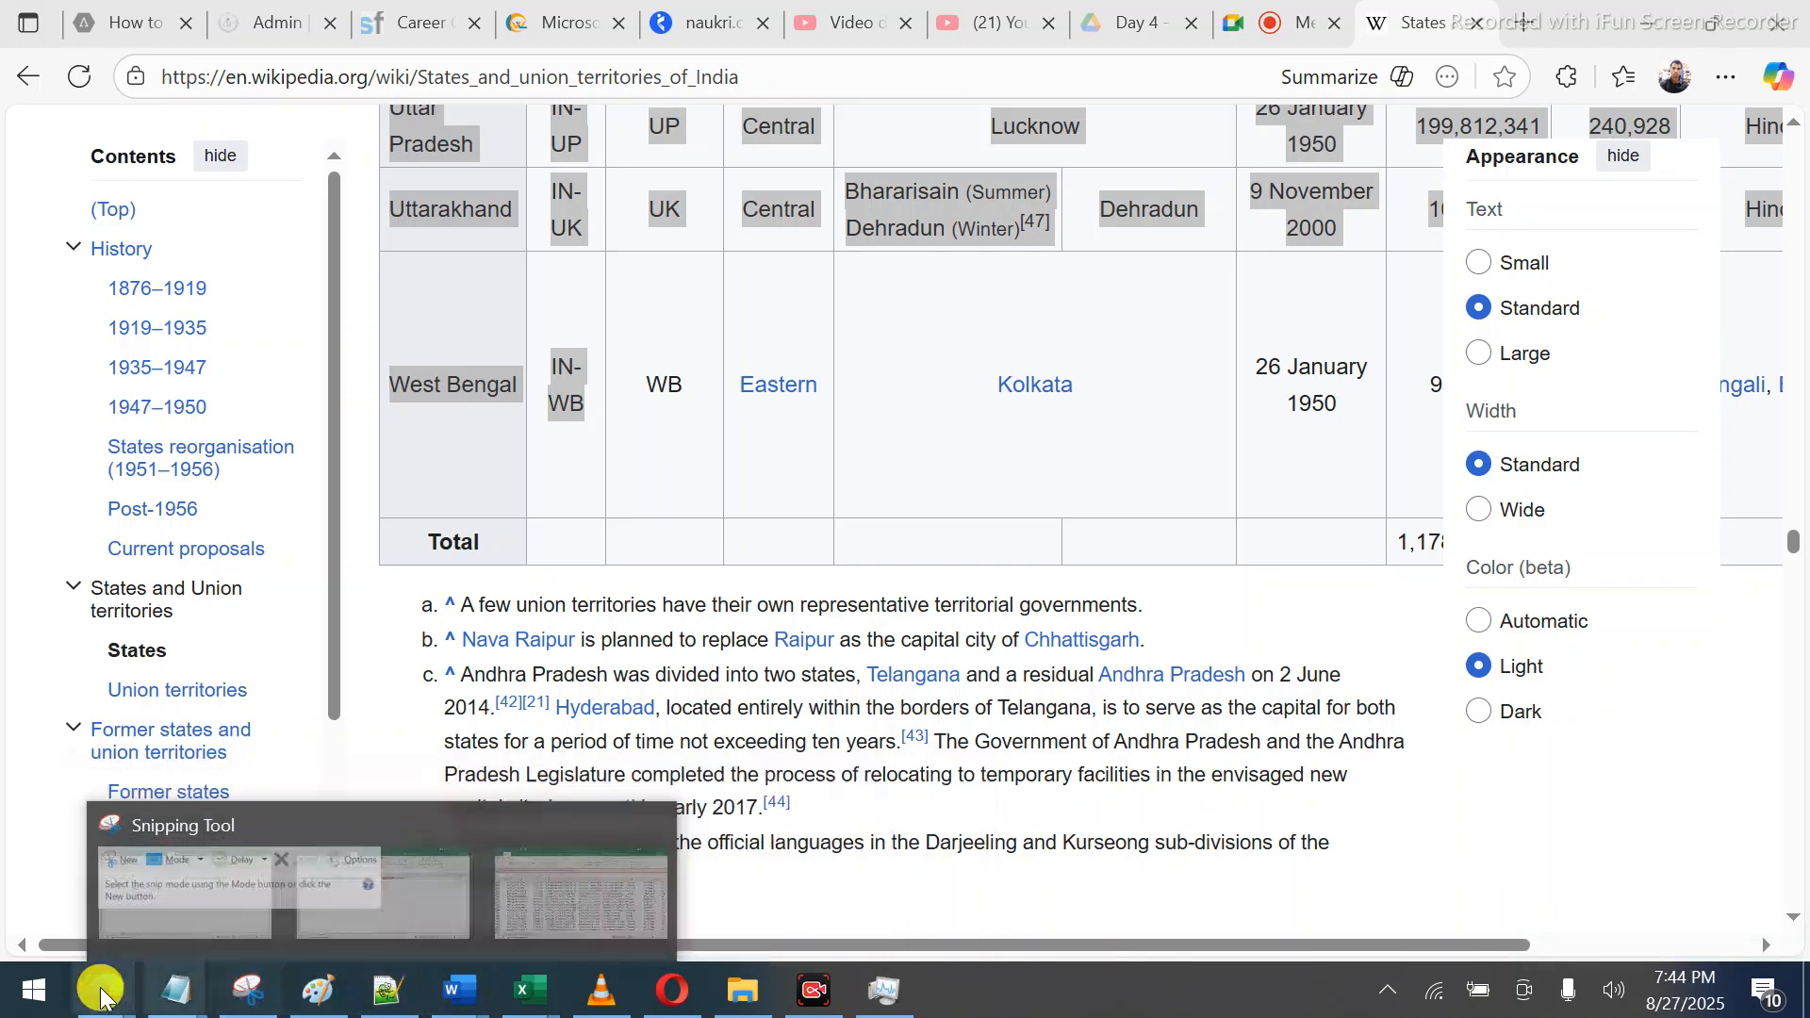
mouse_move(108, 990)
left_click(161, 921)
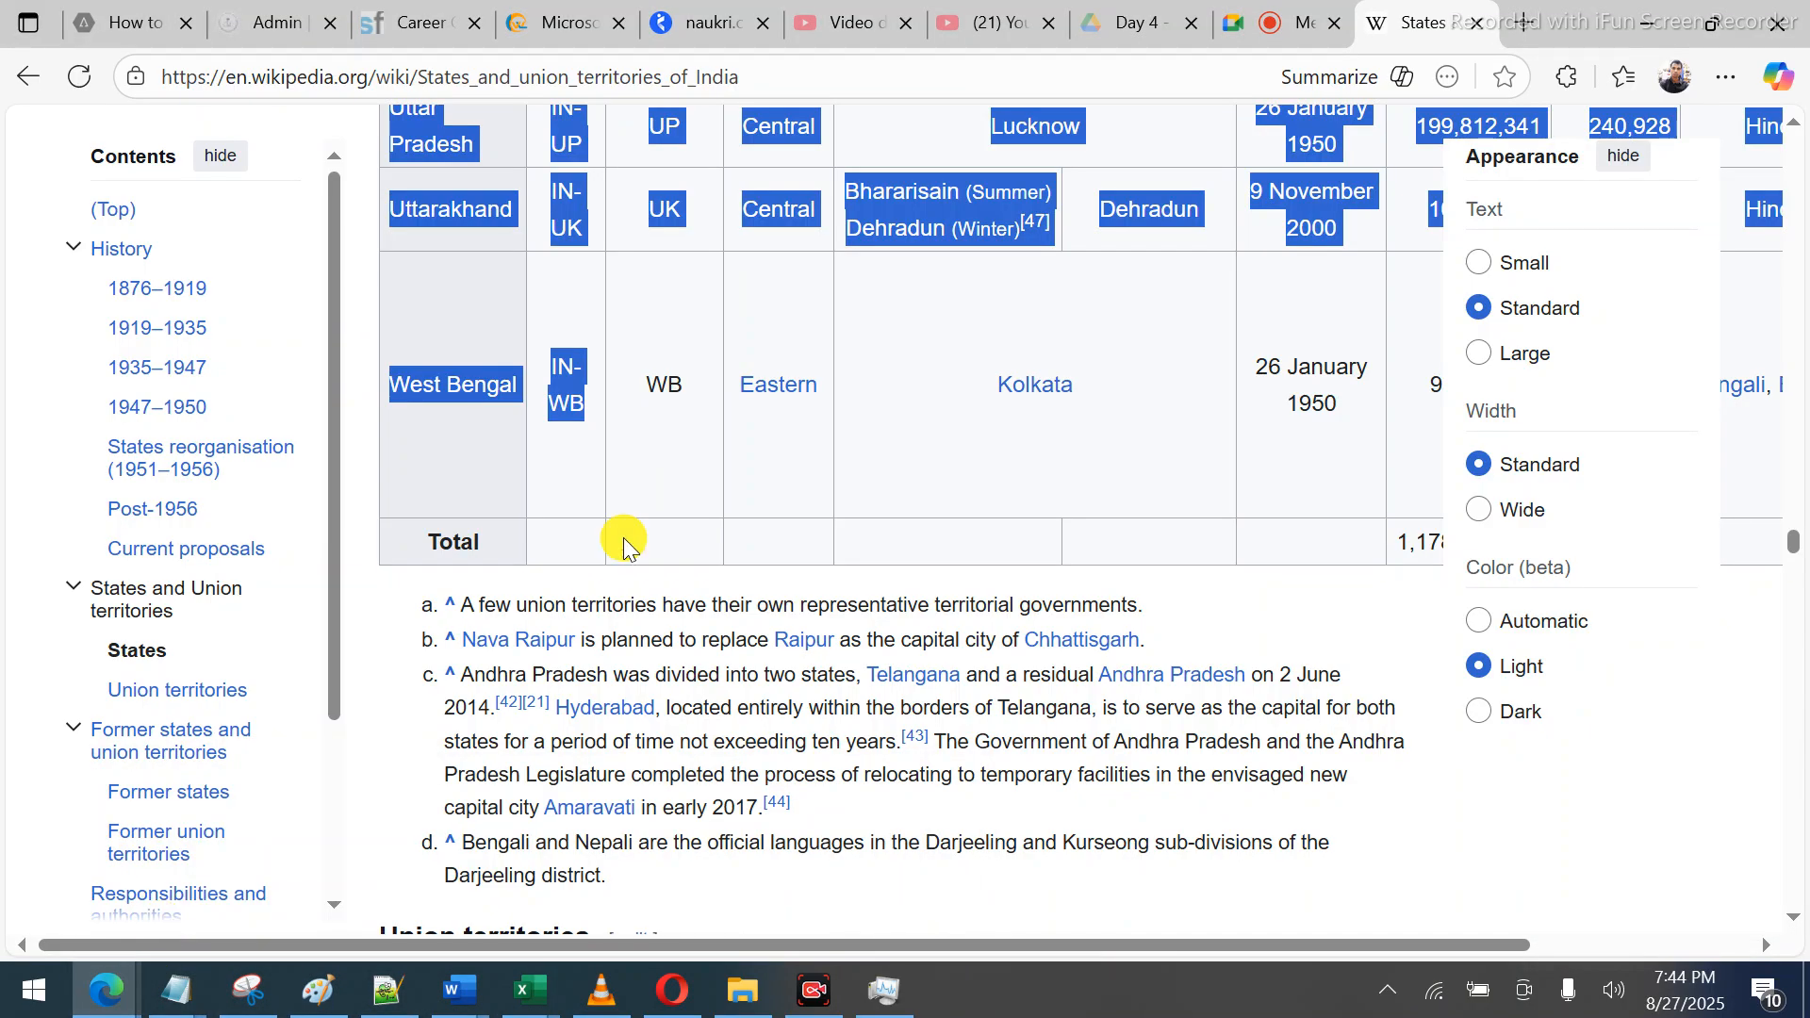
left_click(1293, 31)
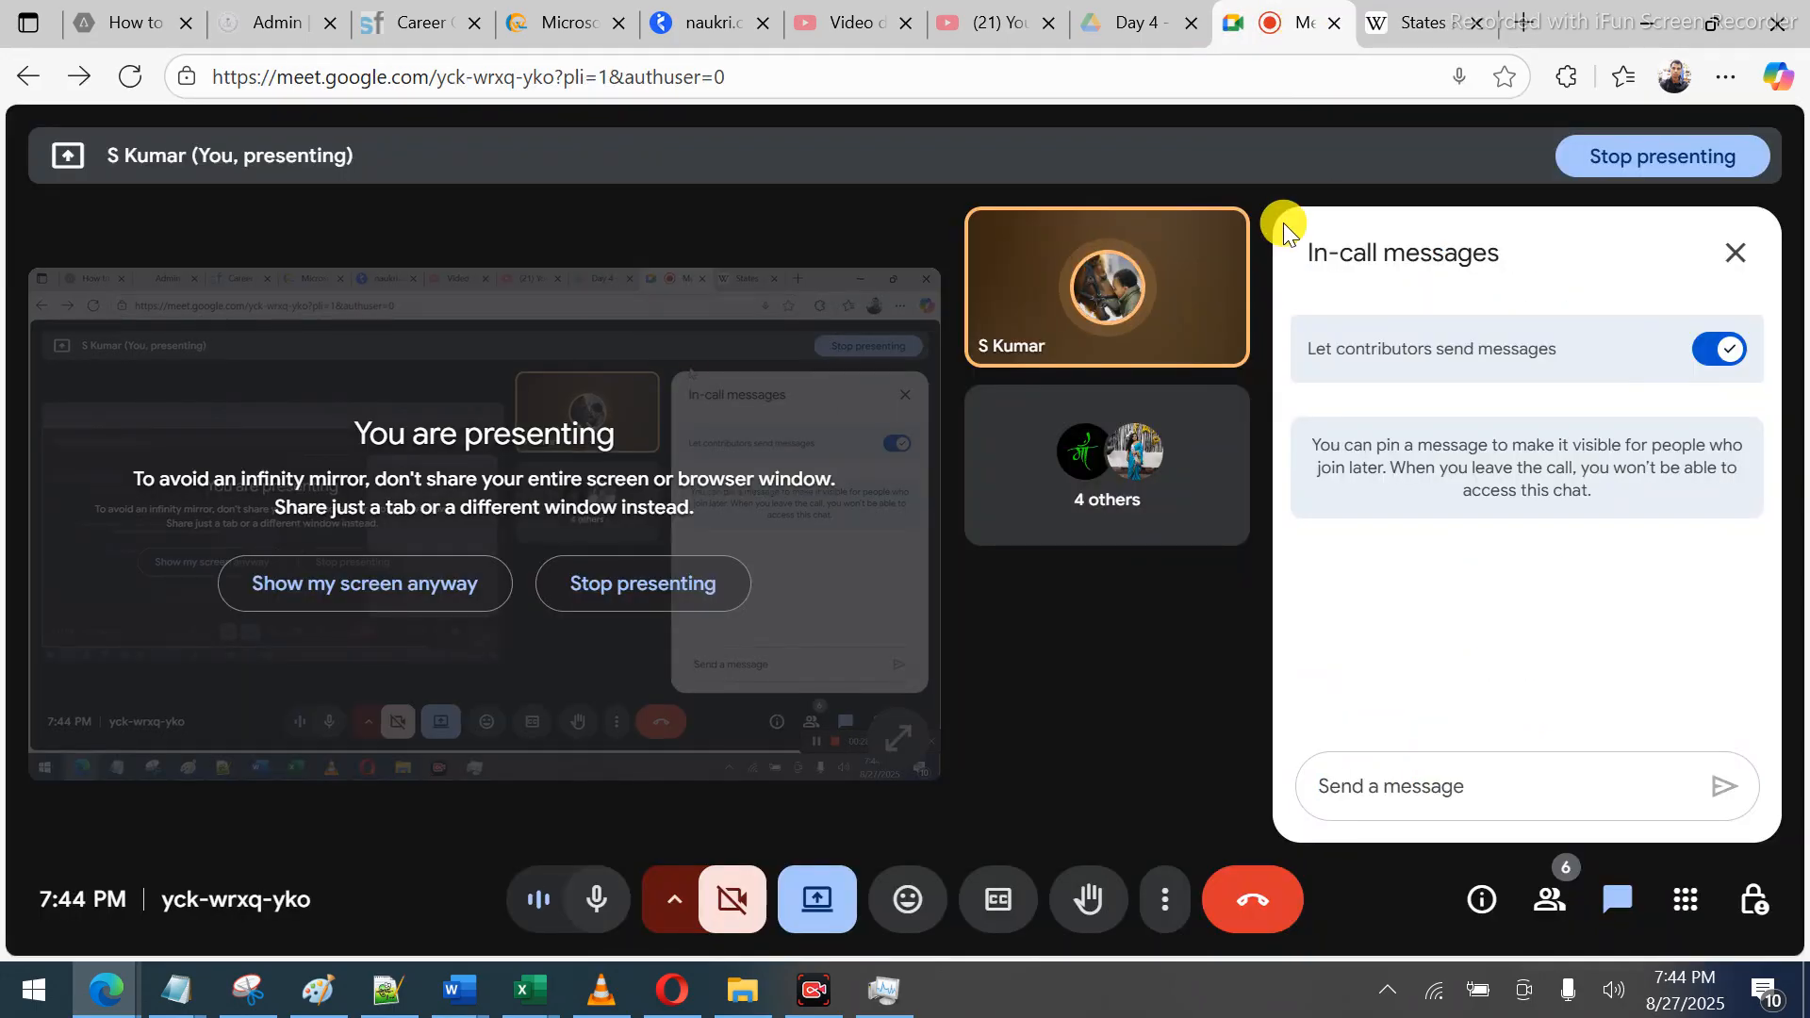
Switch to the Book2 workbook in Excel and paste the copied states table into Sheet2 starting at N1
mouse_move(518, 1002)
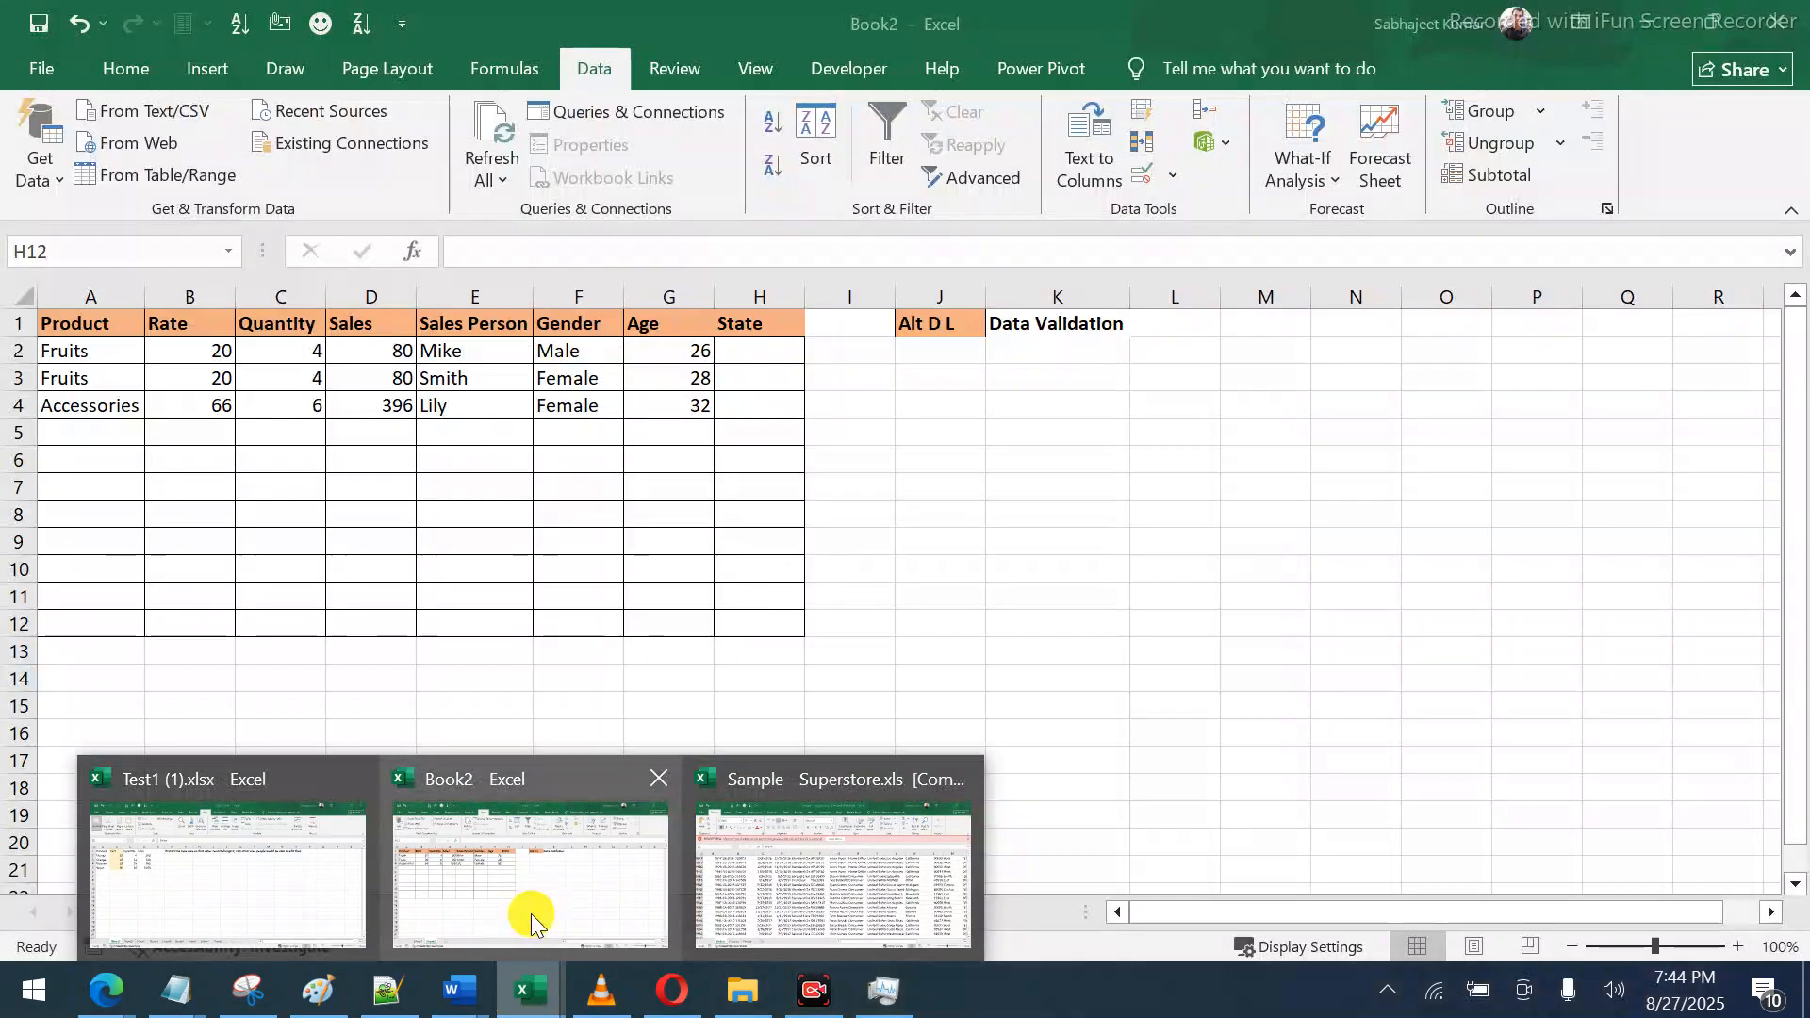
left_click(530, 914)
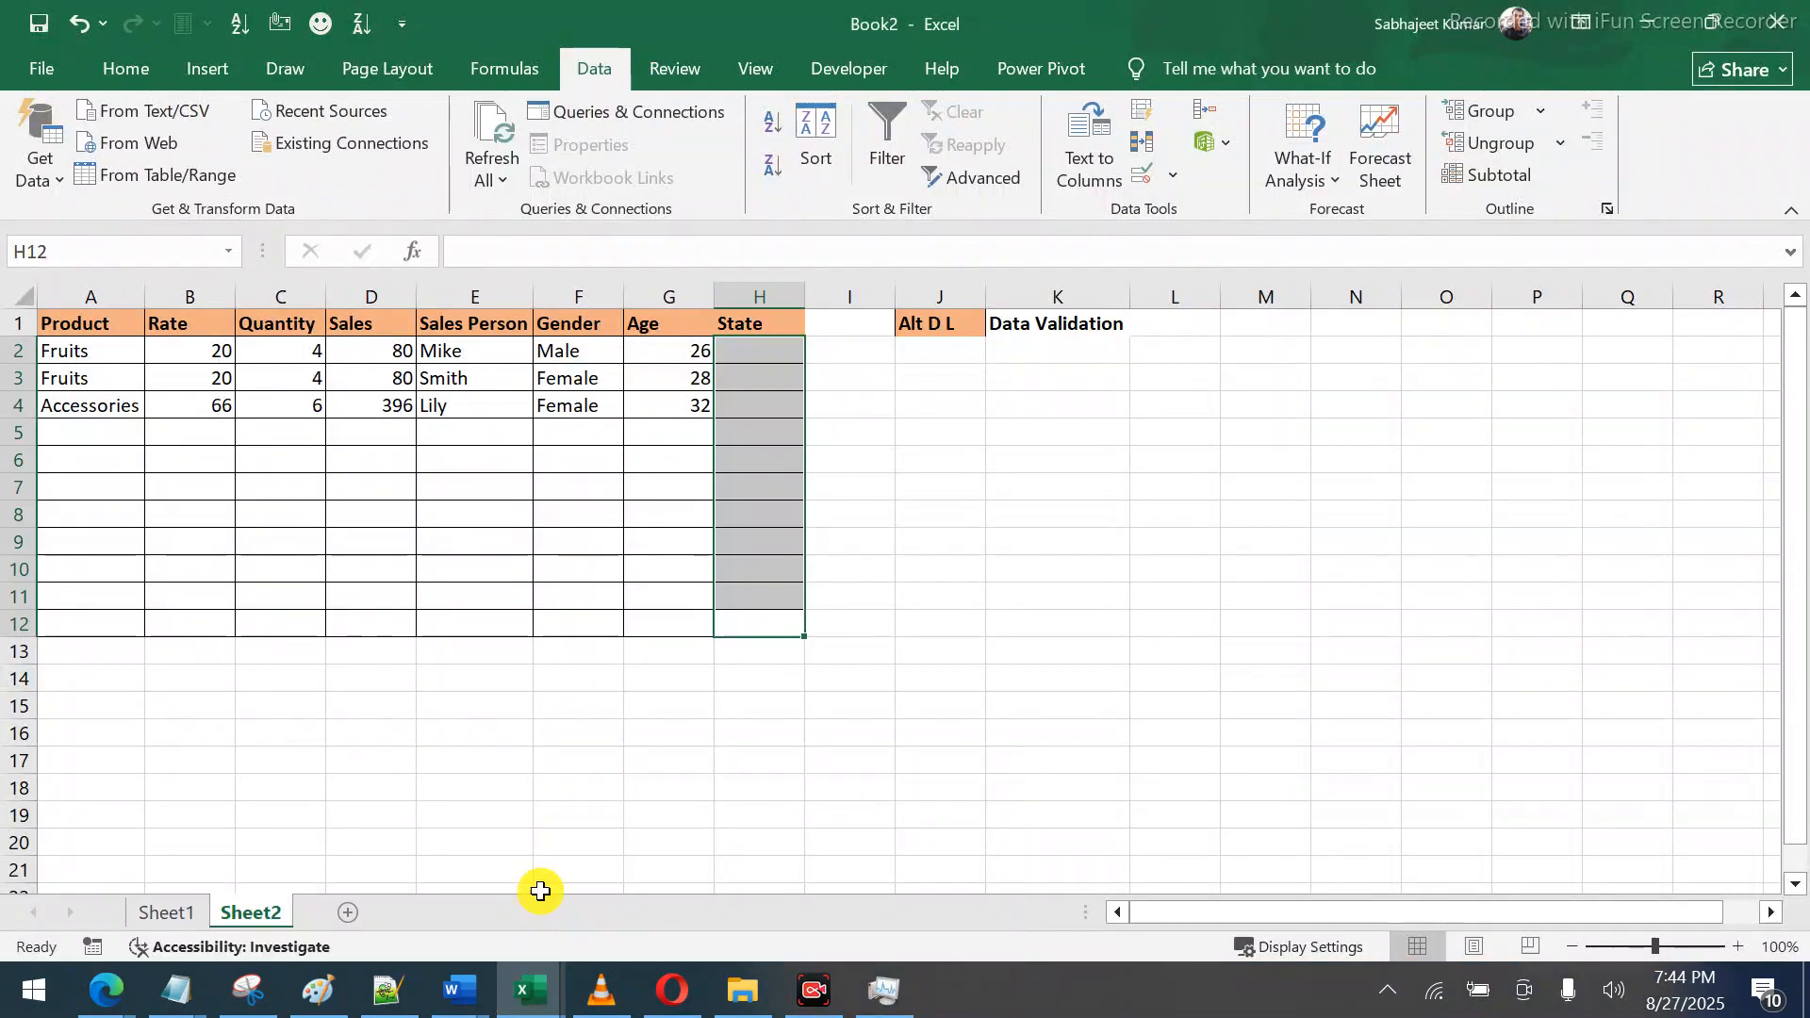
left_click(1337, 322)
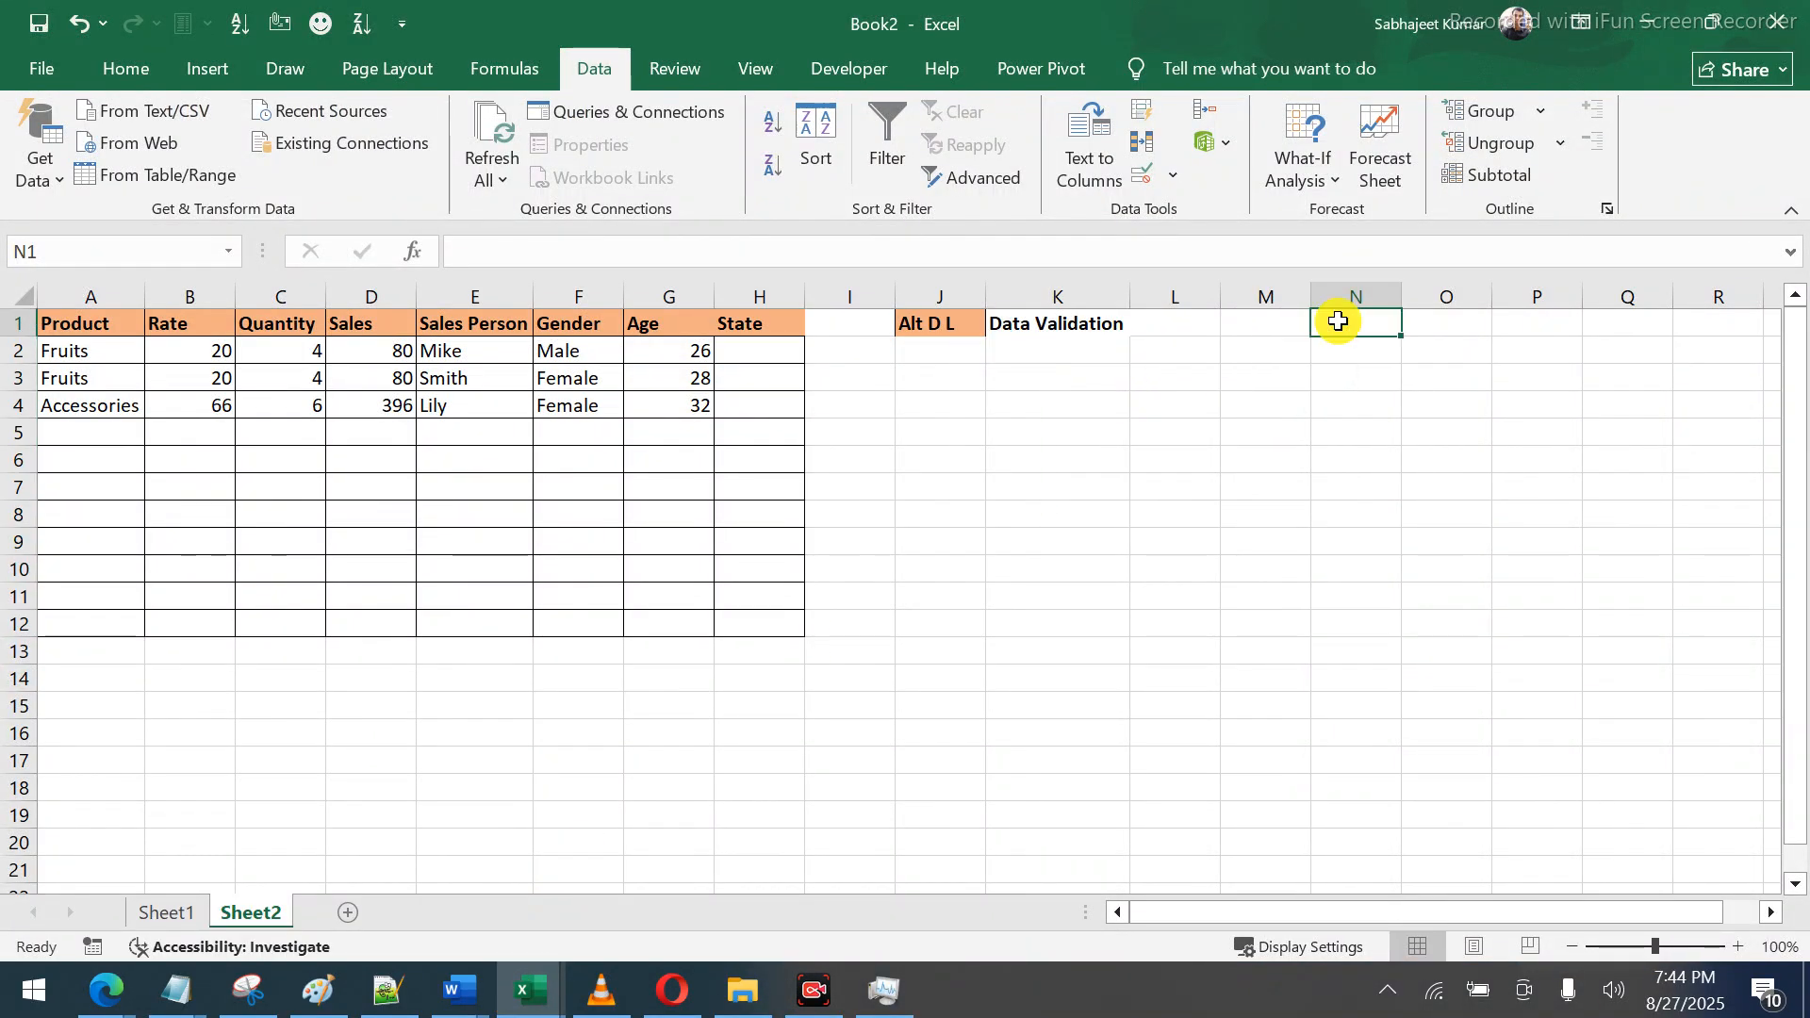
key("ctrl+v")
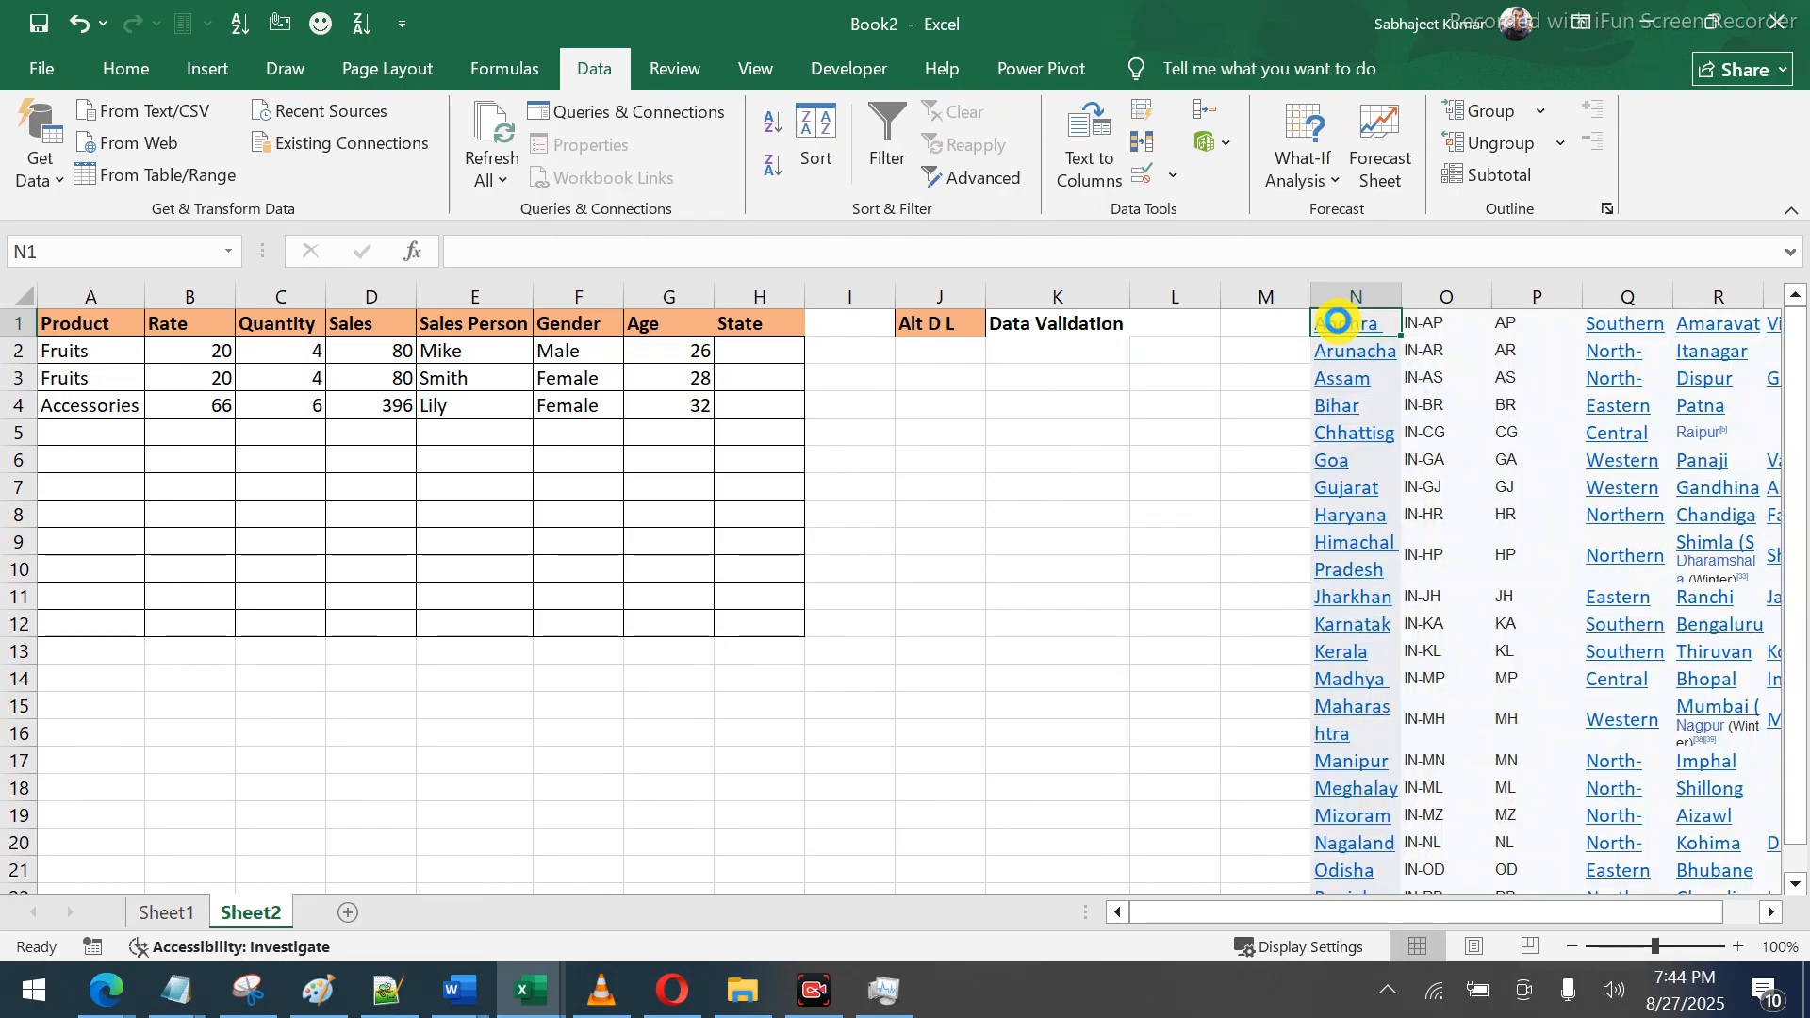
Turn off text wrapping for the pasted states data
key("alt")
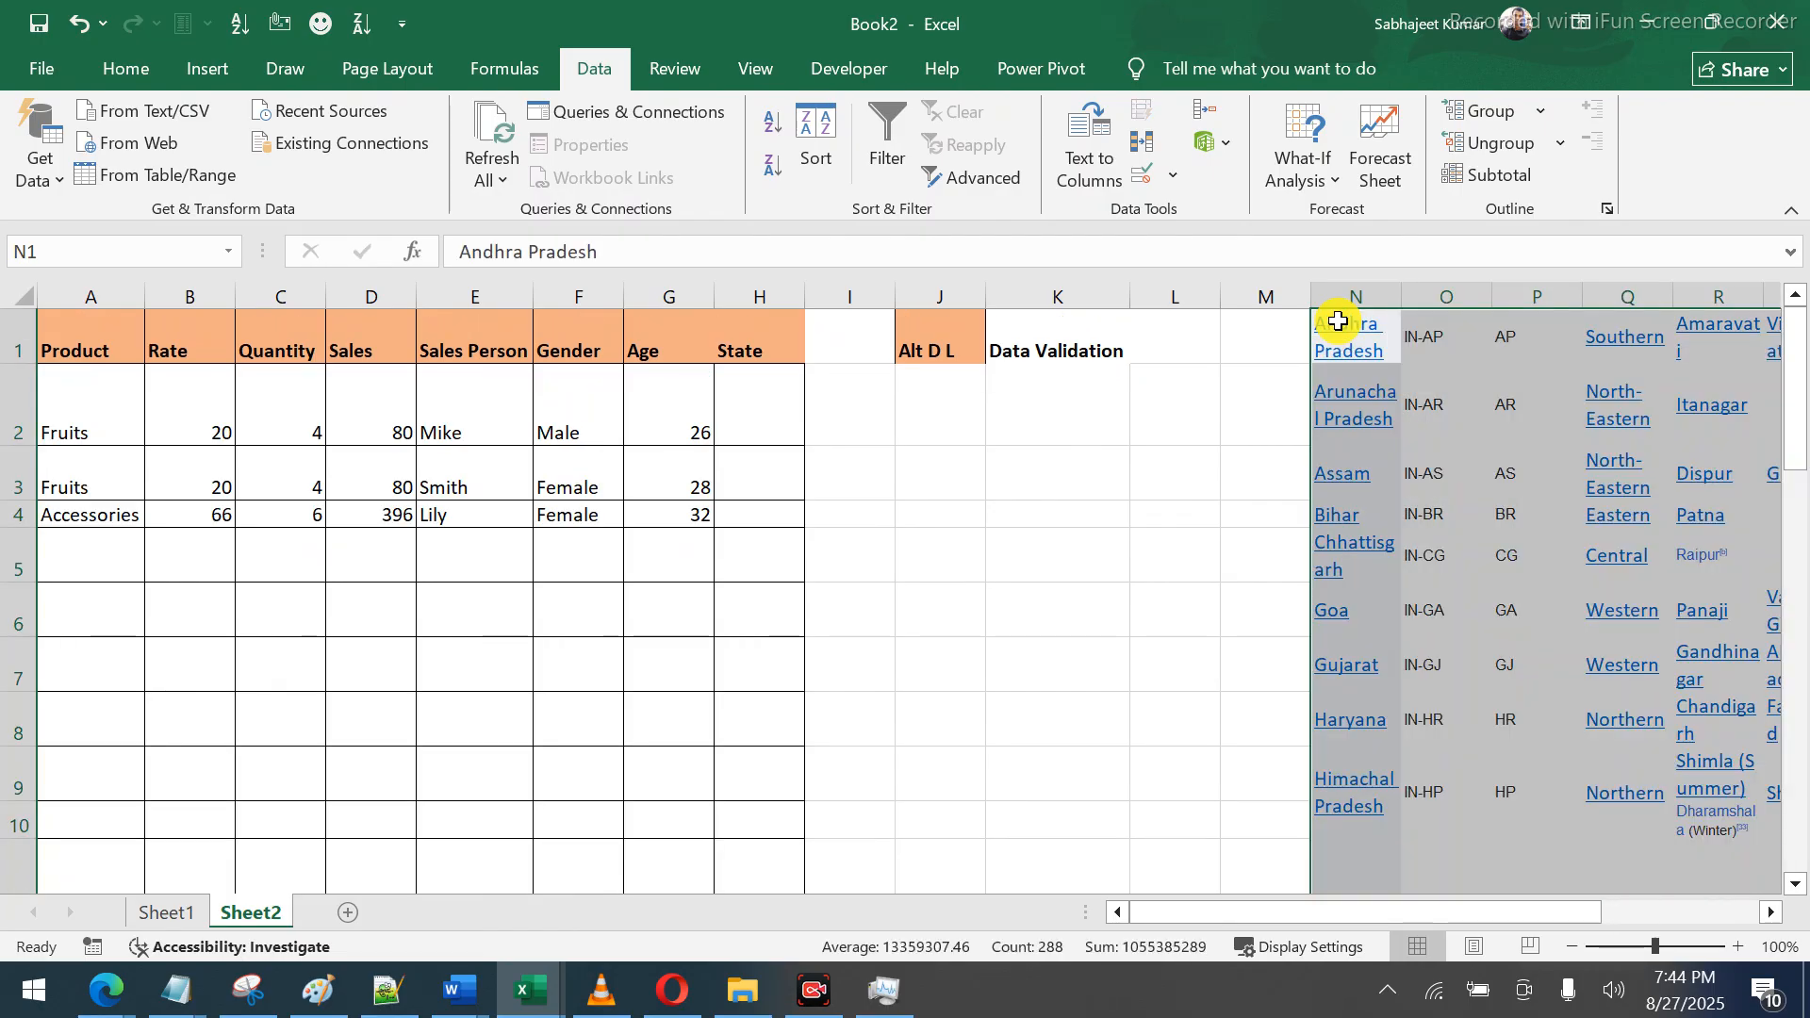
key("h")
key("w")
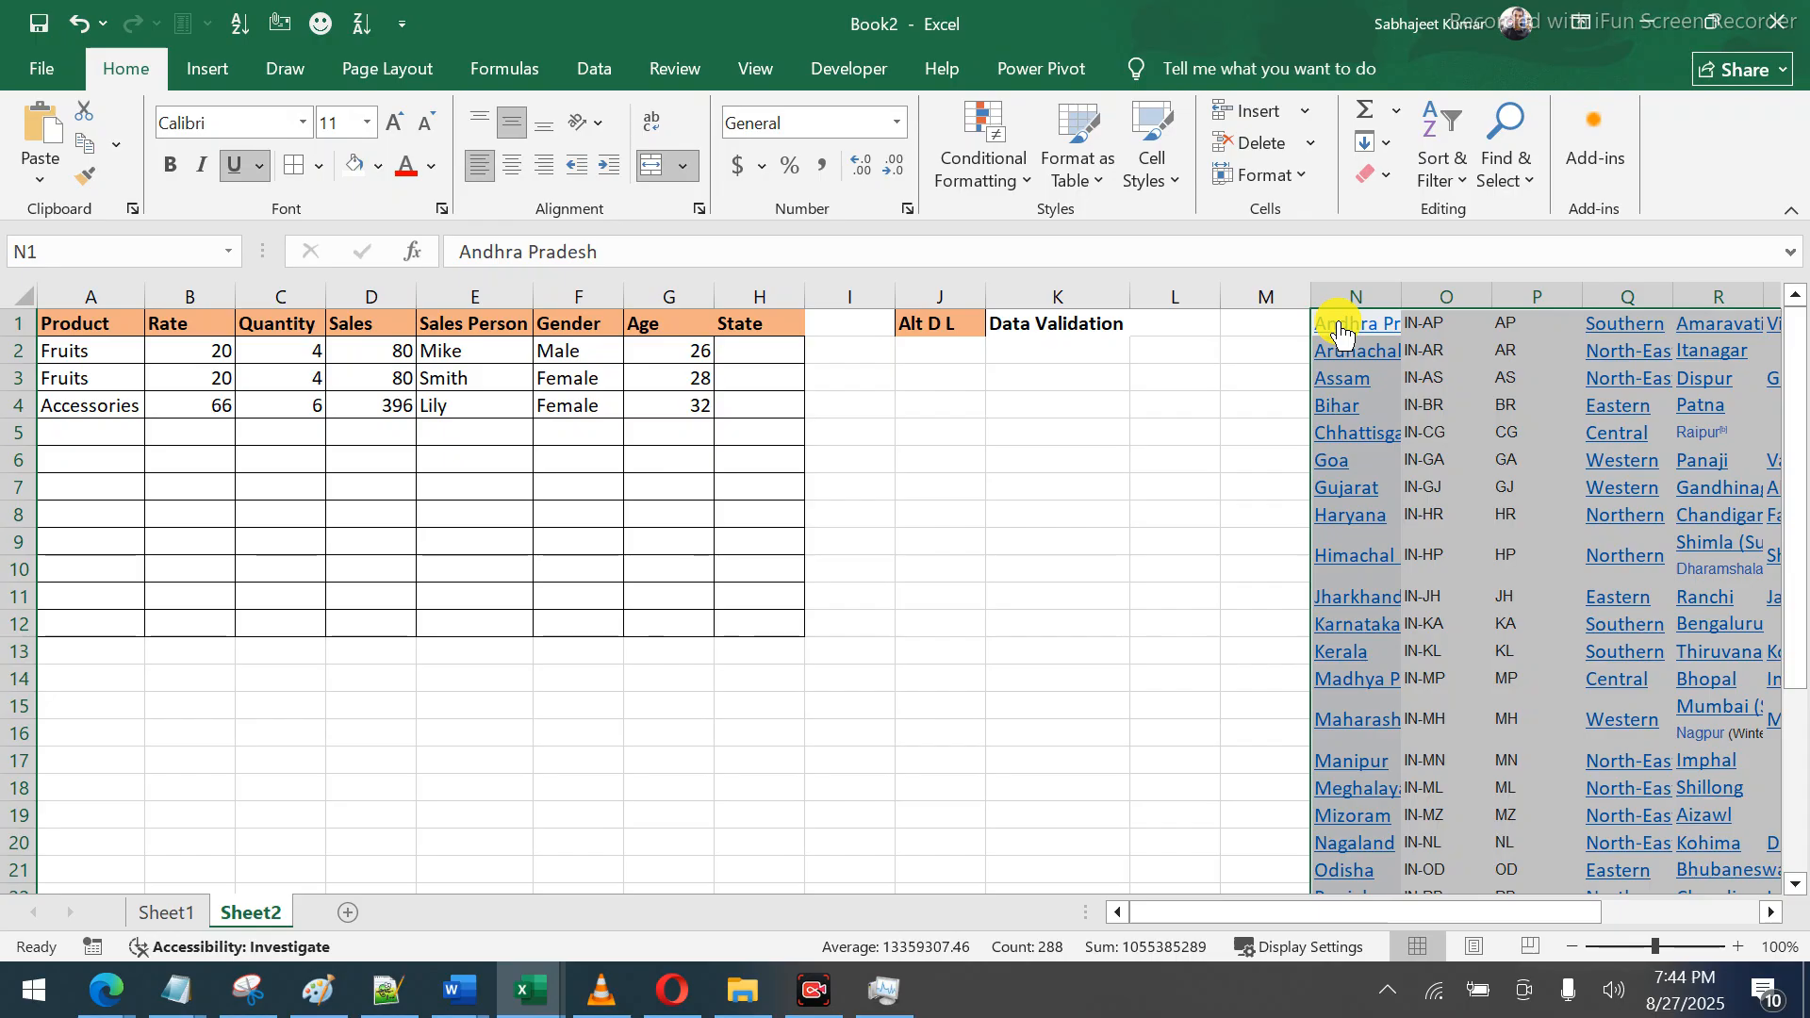
Remove the hyperlinks from the state names in N1:N31, Andhra Pradesh through West Bengal
key("Right")
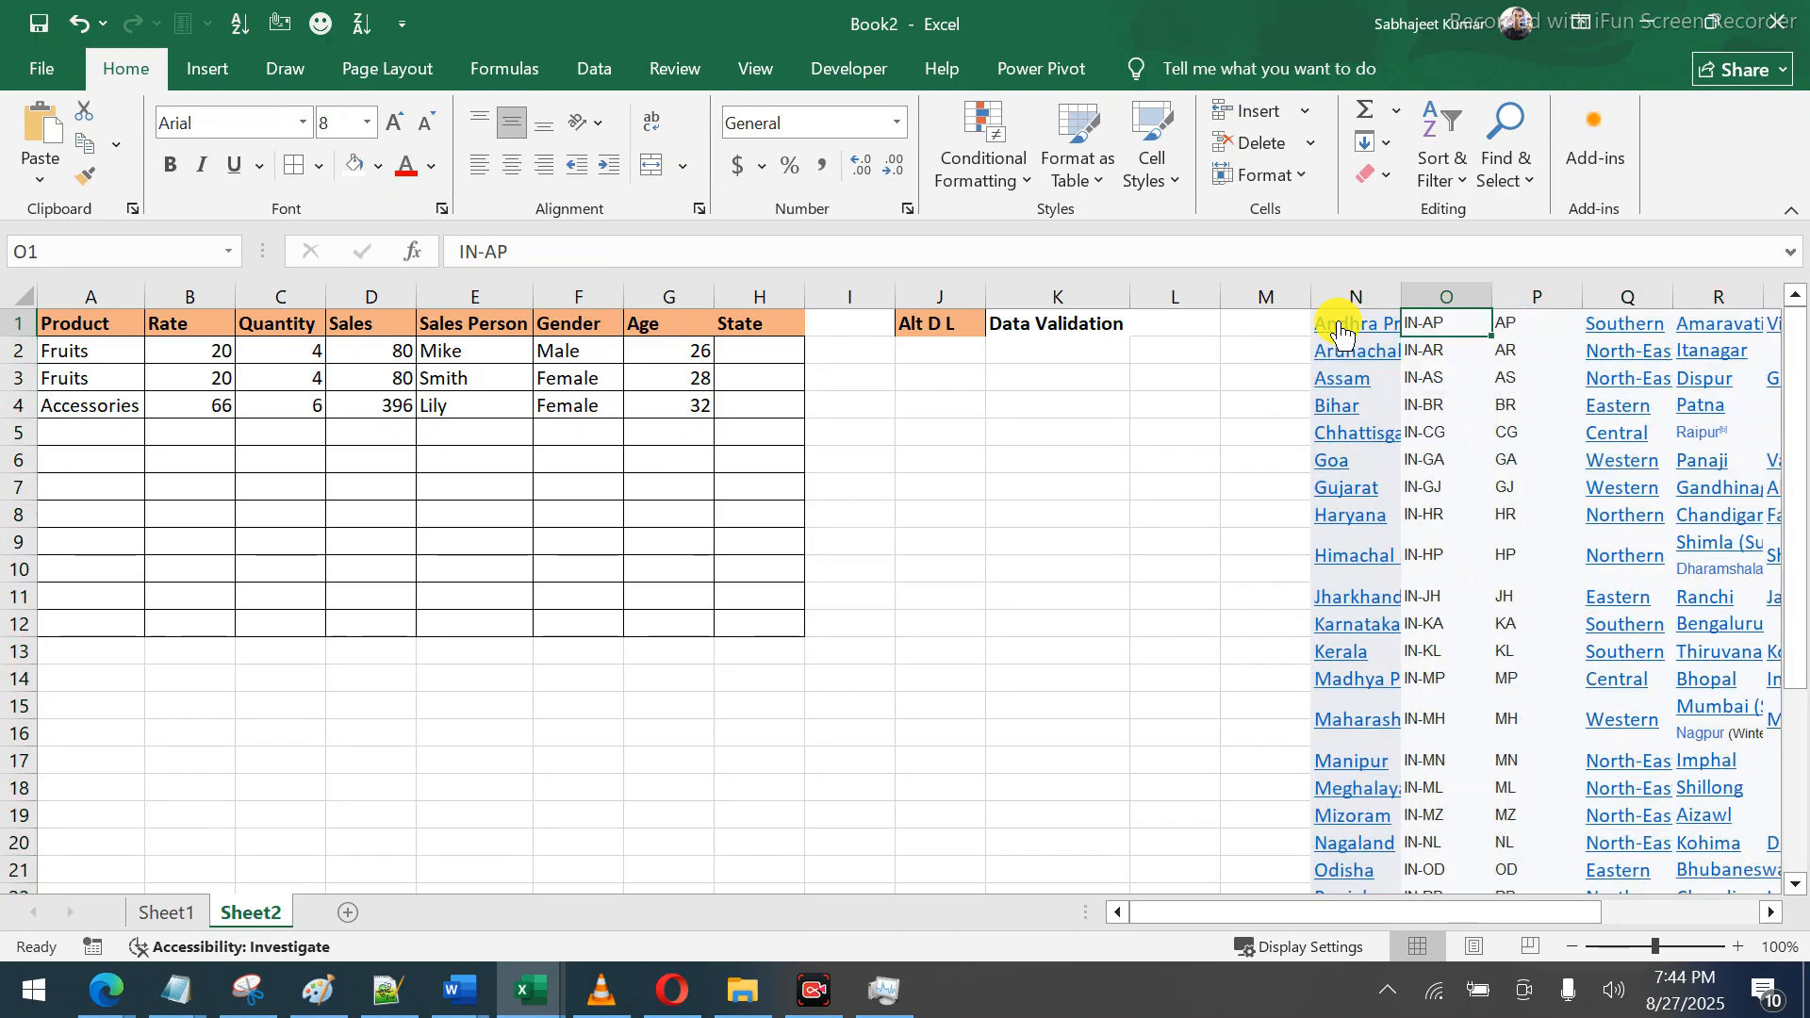
key("Left")
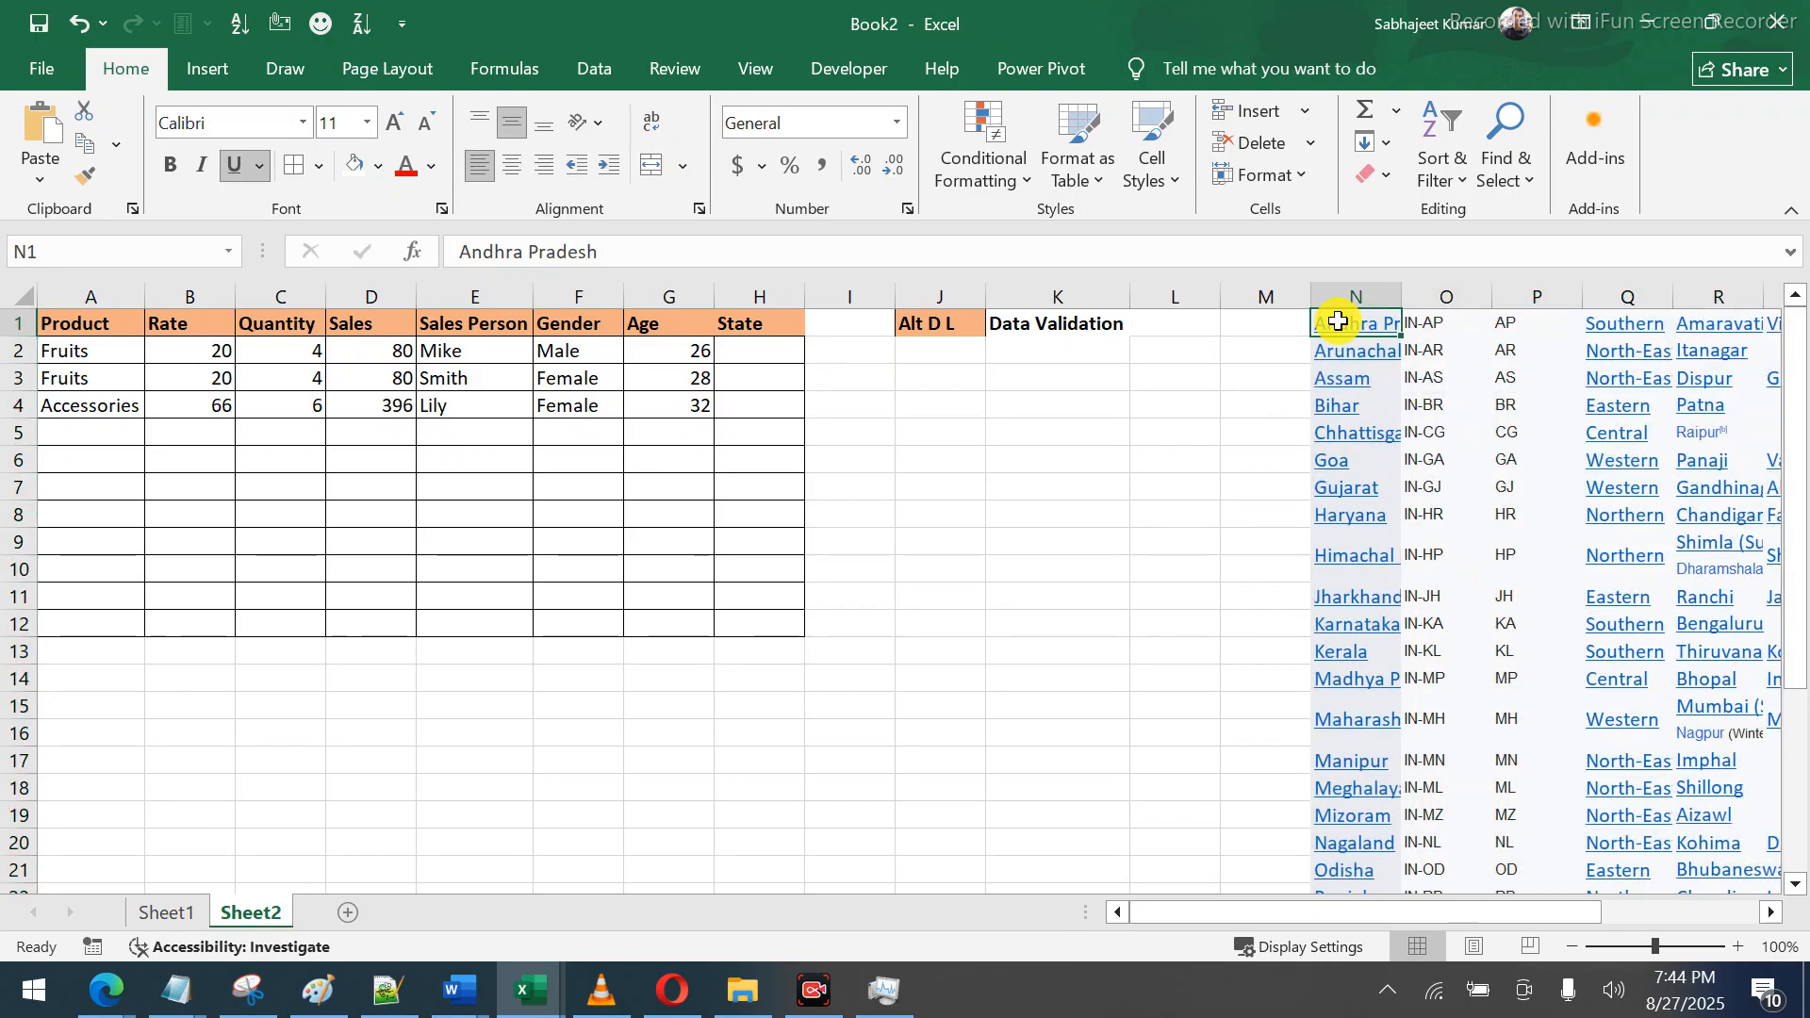
key("shift+Down")
key("shift+Down")
key("shift+Down")
key("shift+Down")
key("shift+Down")
key("shift+Down")
key("shift+Down")
key("shift+Down")
key("shift+Down")
key("shift+Down")
key("shift+Down")
key("shift+Down")
key("shift+Down")
key("shift+Down")
key("shift+Down")
key("shift+Down")
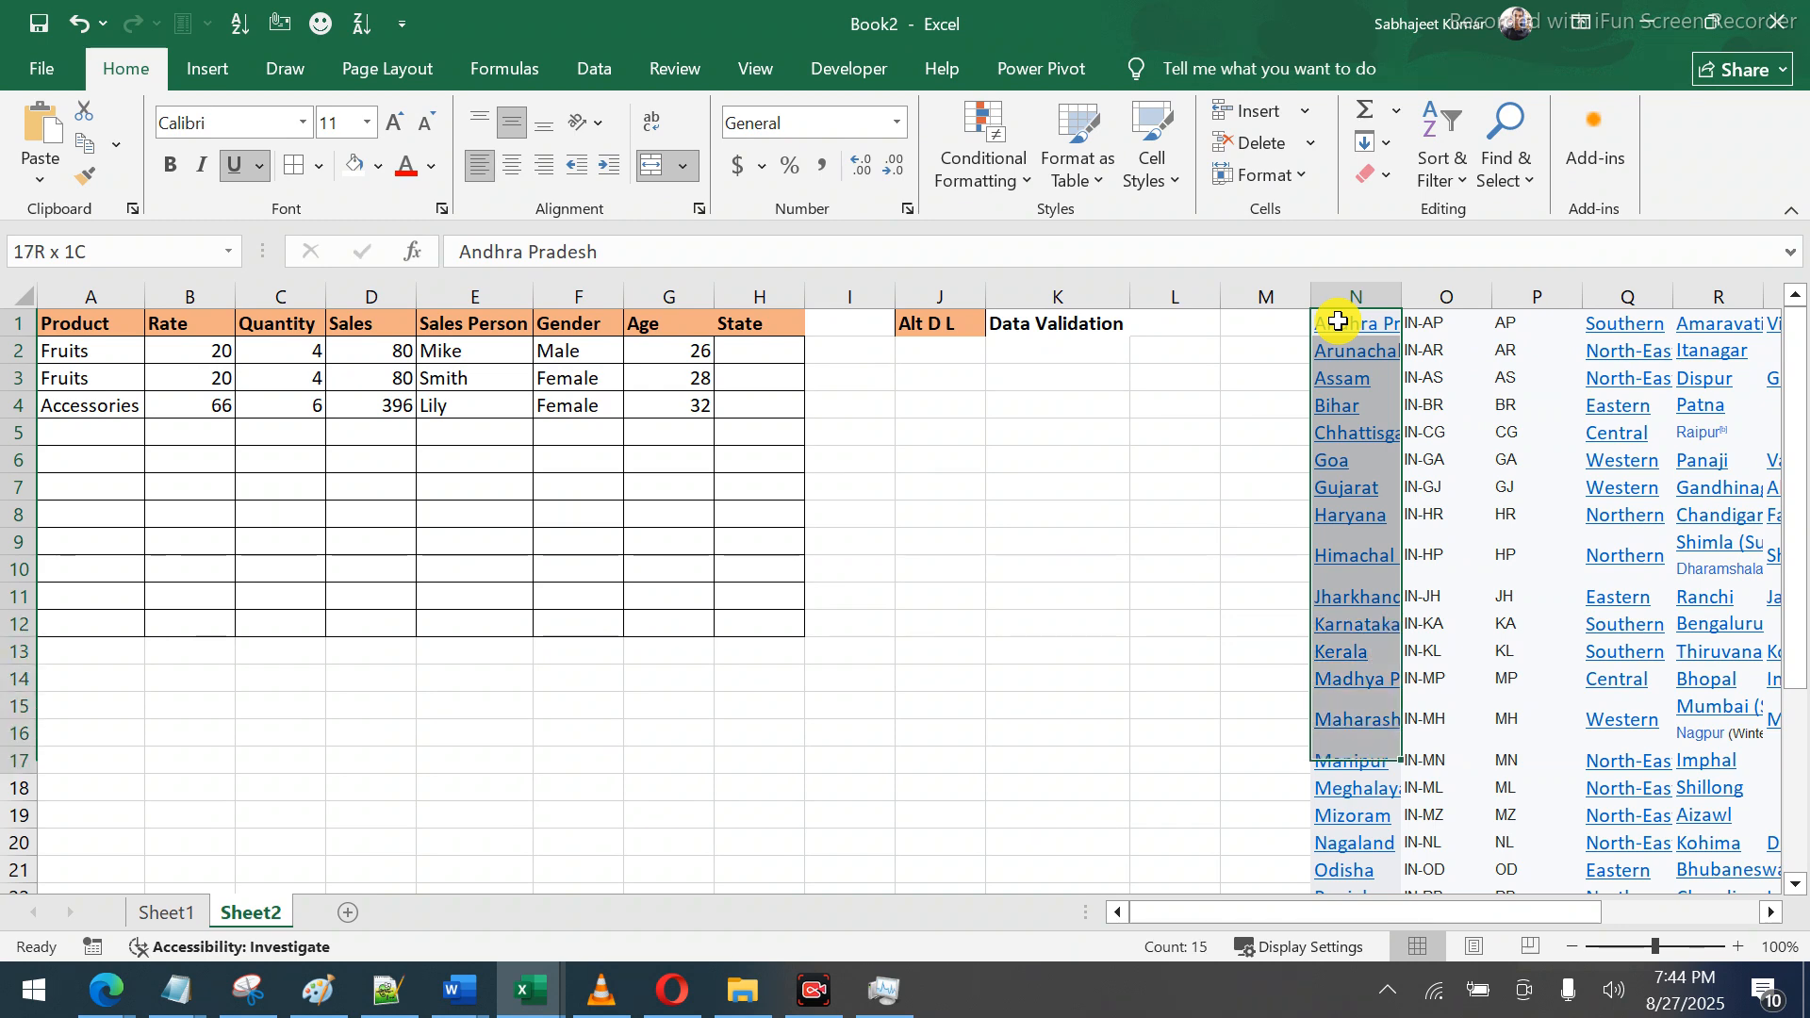
key("shift+Down")
key("shift+Down")
key("shift+Down")
key("shift+Down")
key("shift+Down")
key("shift+Down")
key("shift+Down")
key("shift+Down")
key("shift+Down")
key("shift+Down")
key("shift+Down")
key("shift+Down")
key("shift+Down")
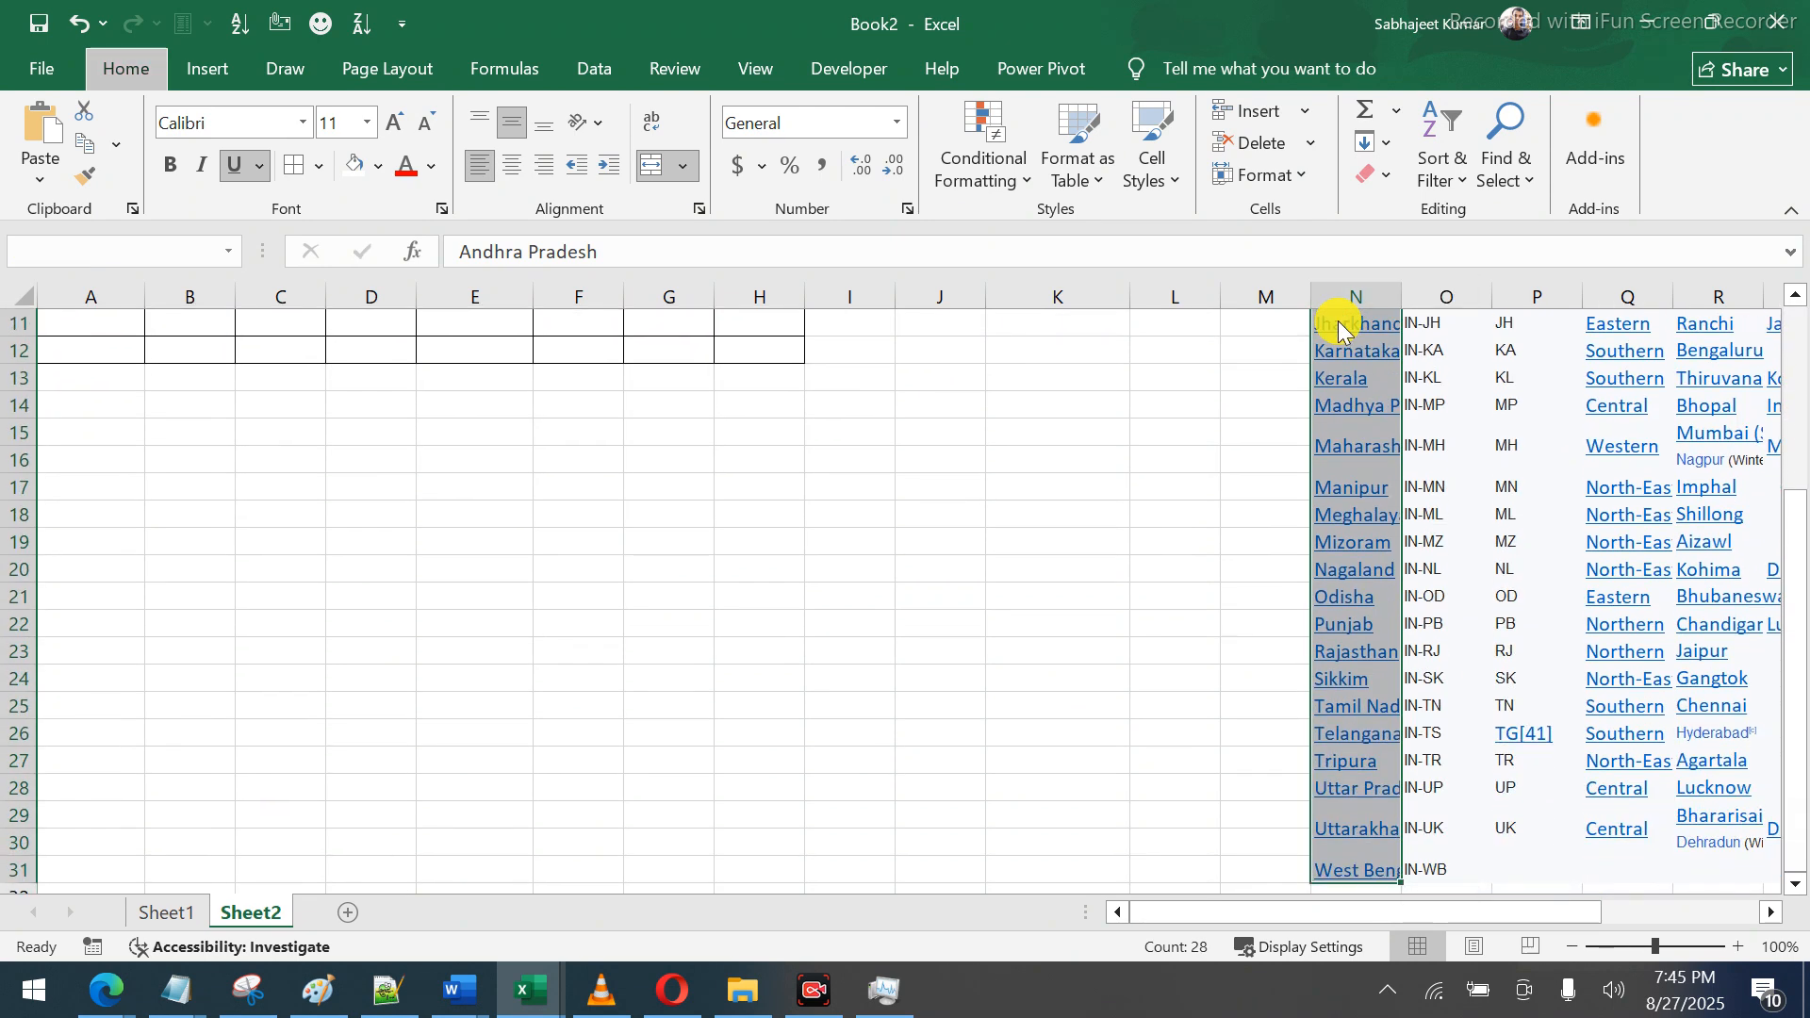
scroll(1338, 325, "up", 4)
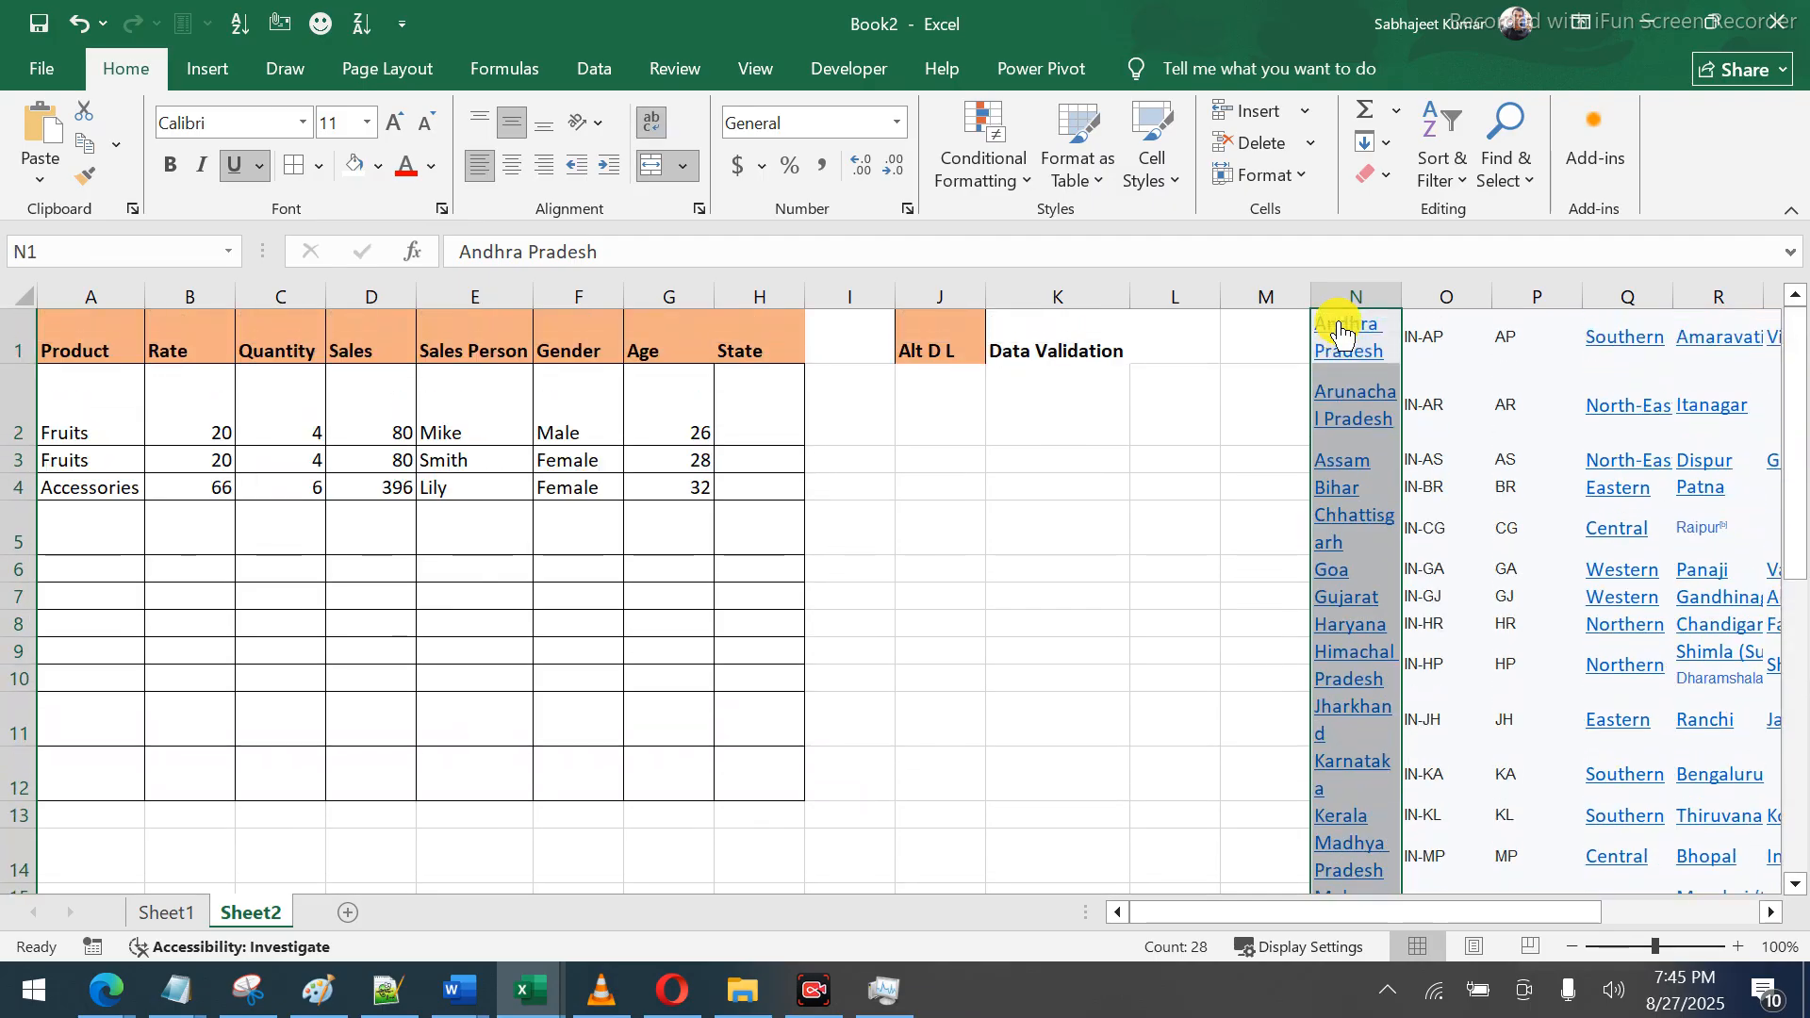
right_click(1338, 325)
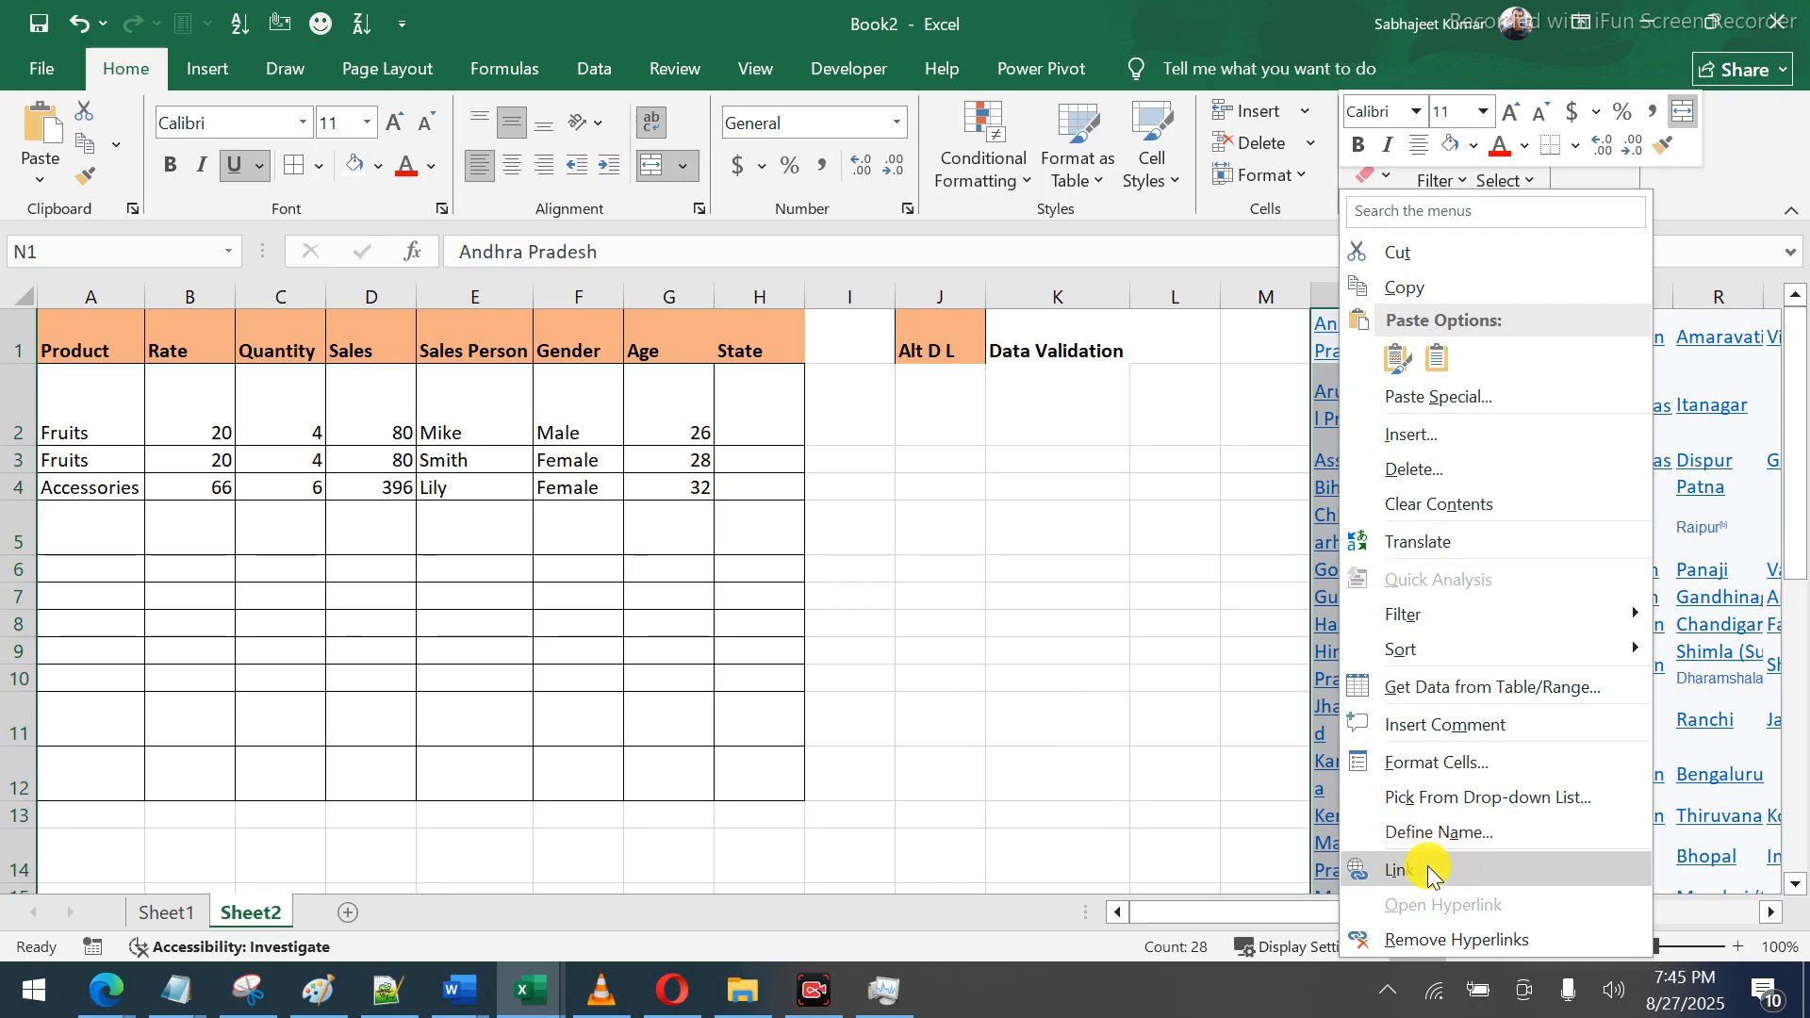
left_click(1434, 938)
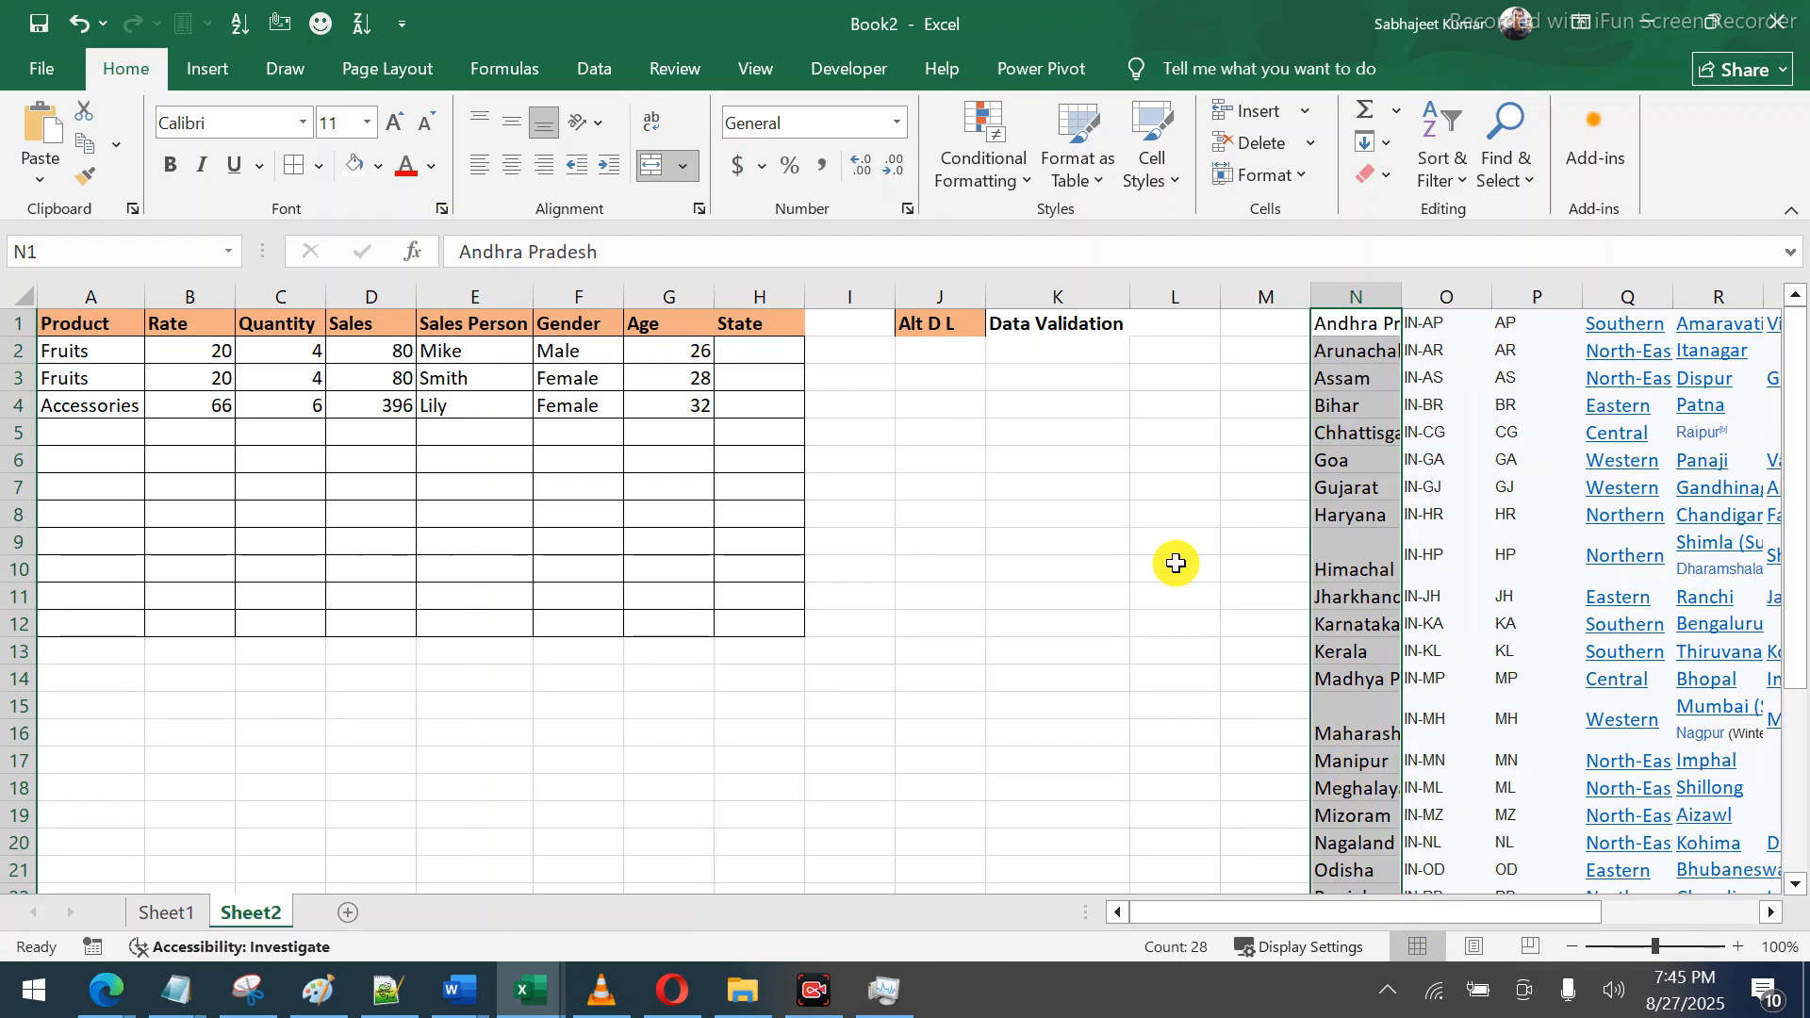
Copy the state names from column N and paste them into column K starting at K5
key("ctrl+c")
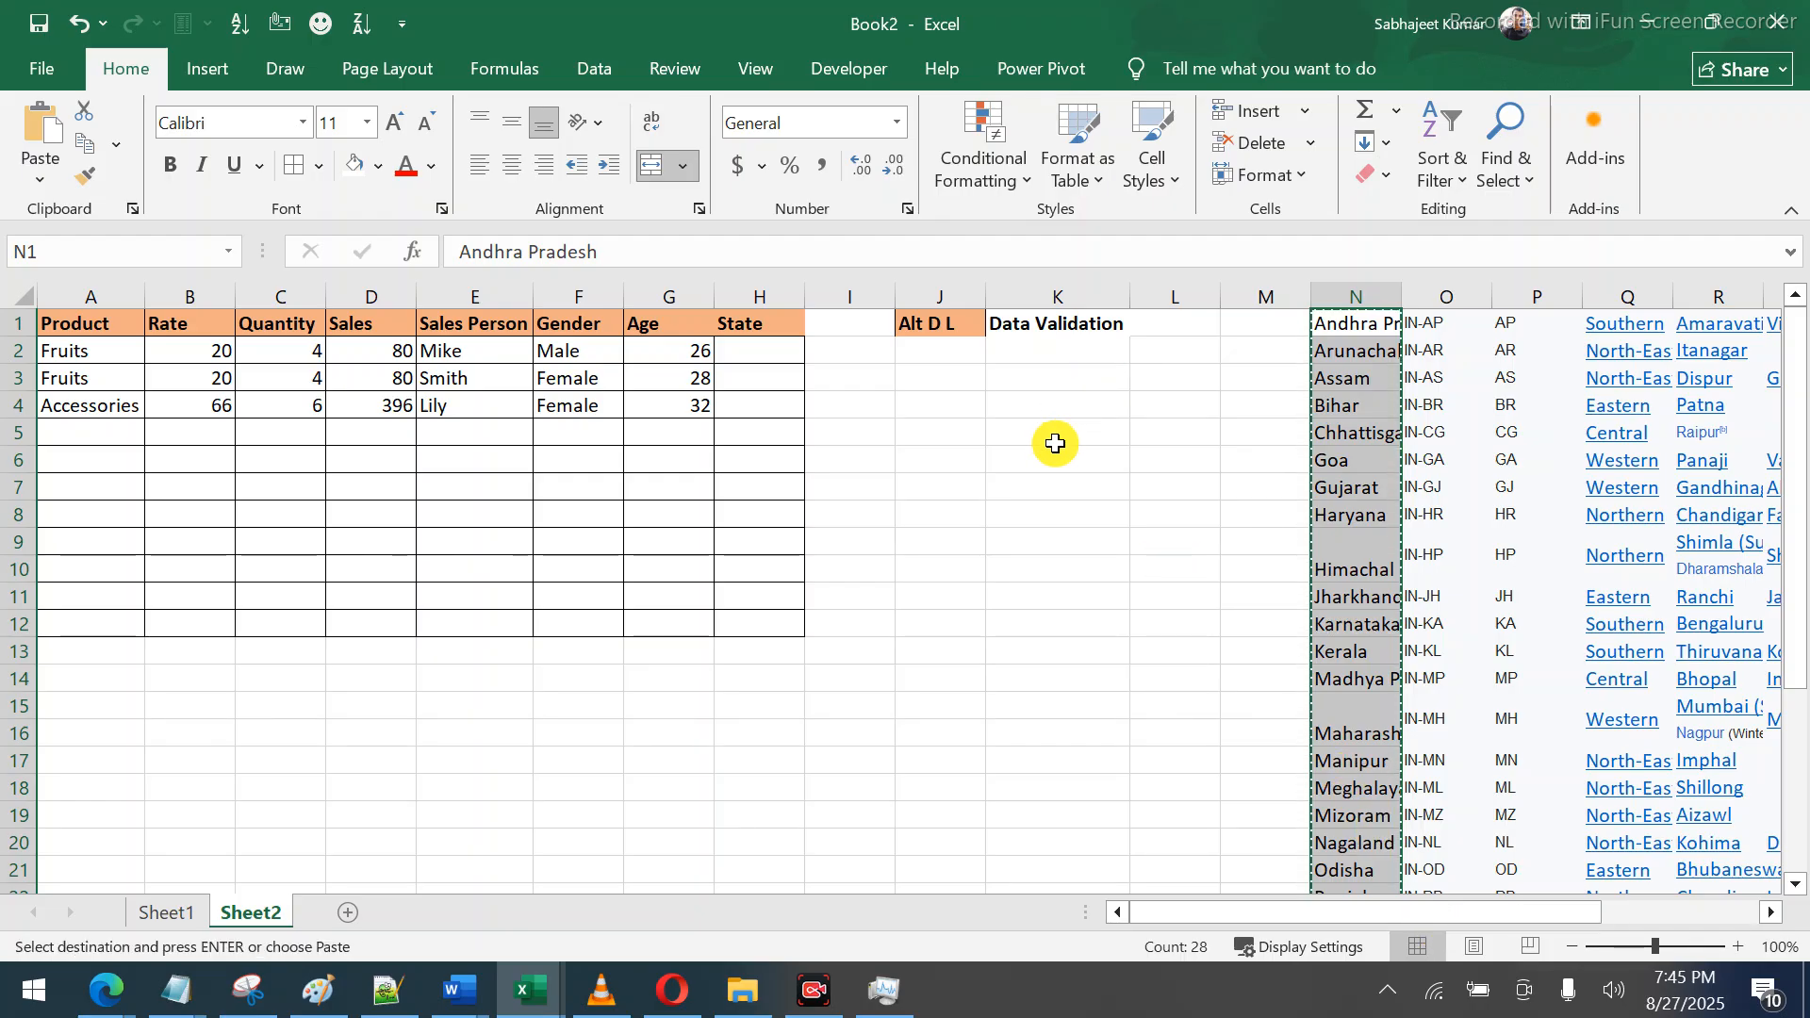
left_click(1002, 423)
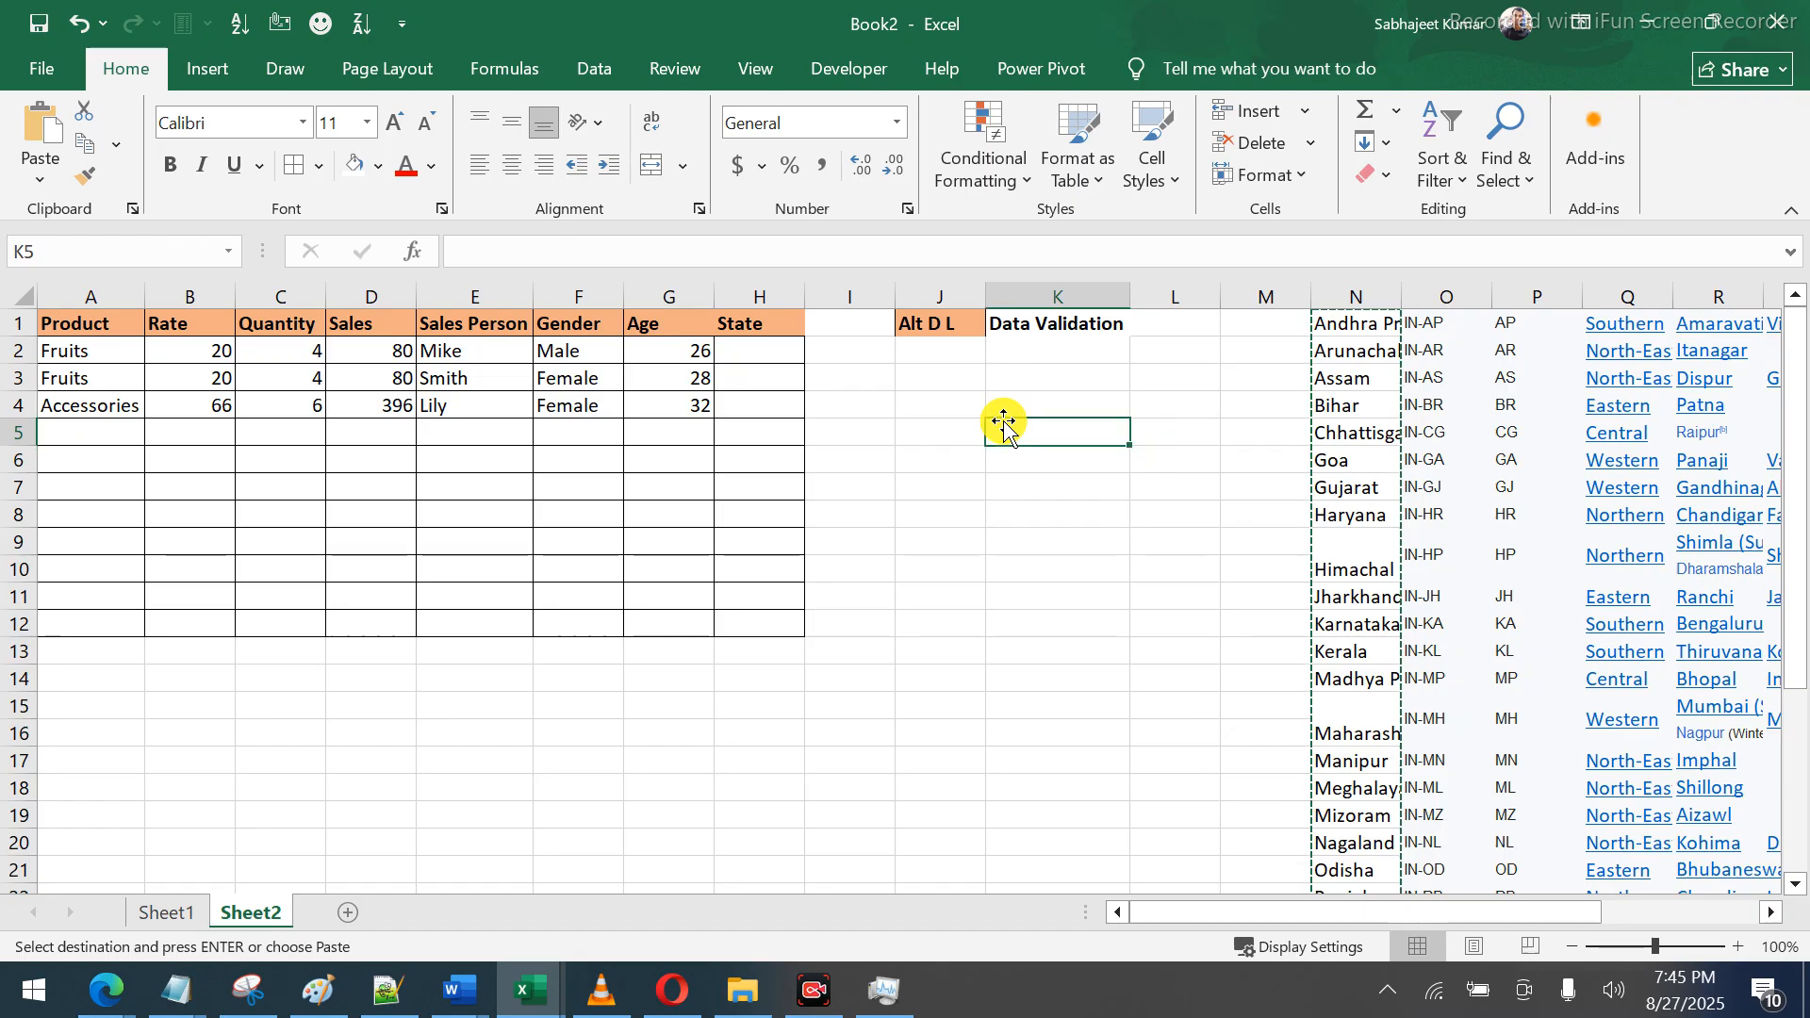
key("ctrl+v")
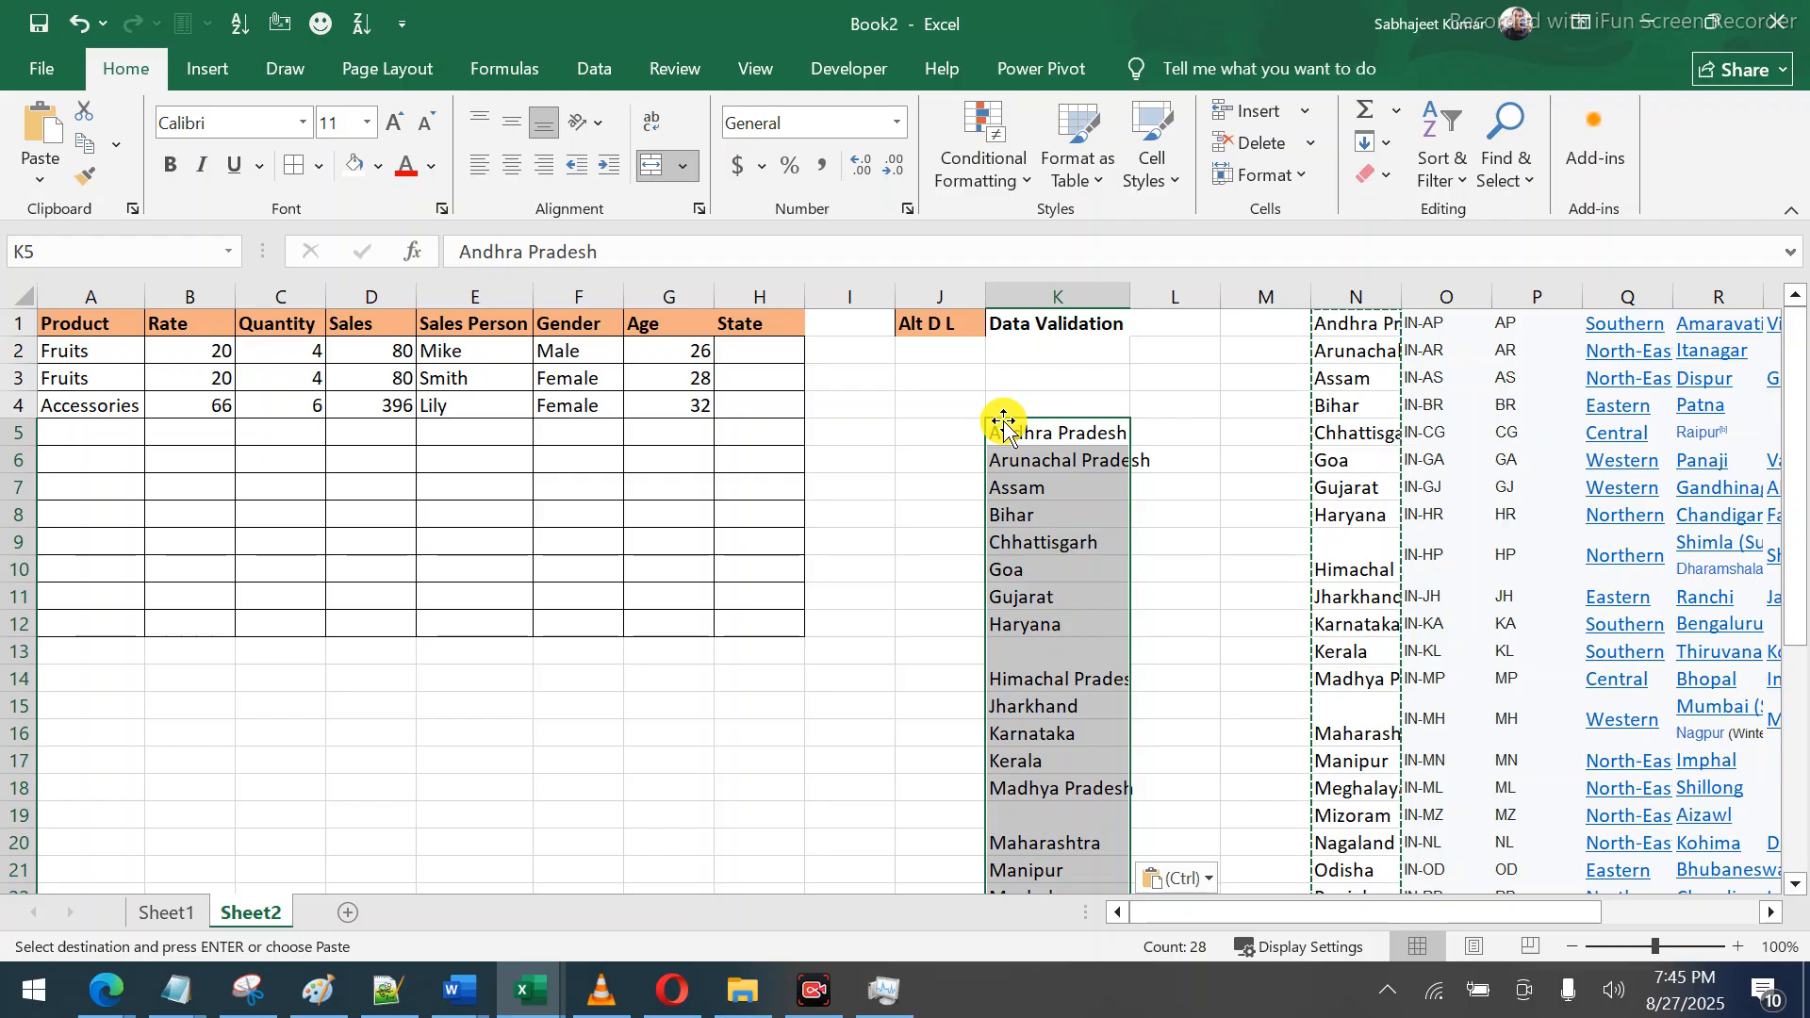
key("ctrl+g")
left_click(1159, 675)
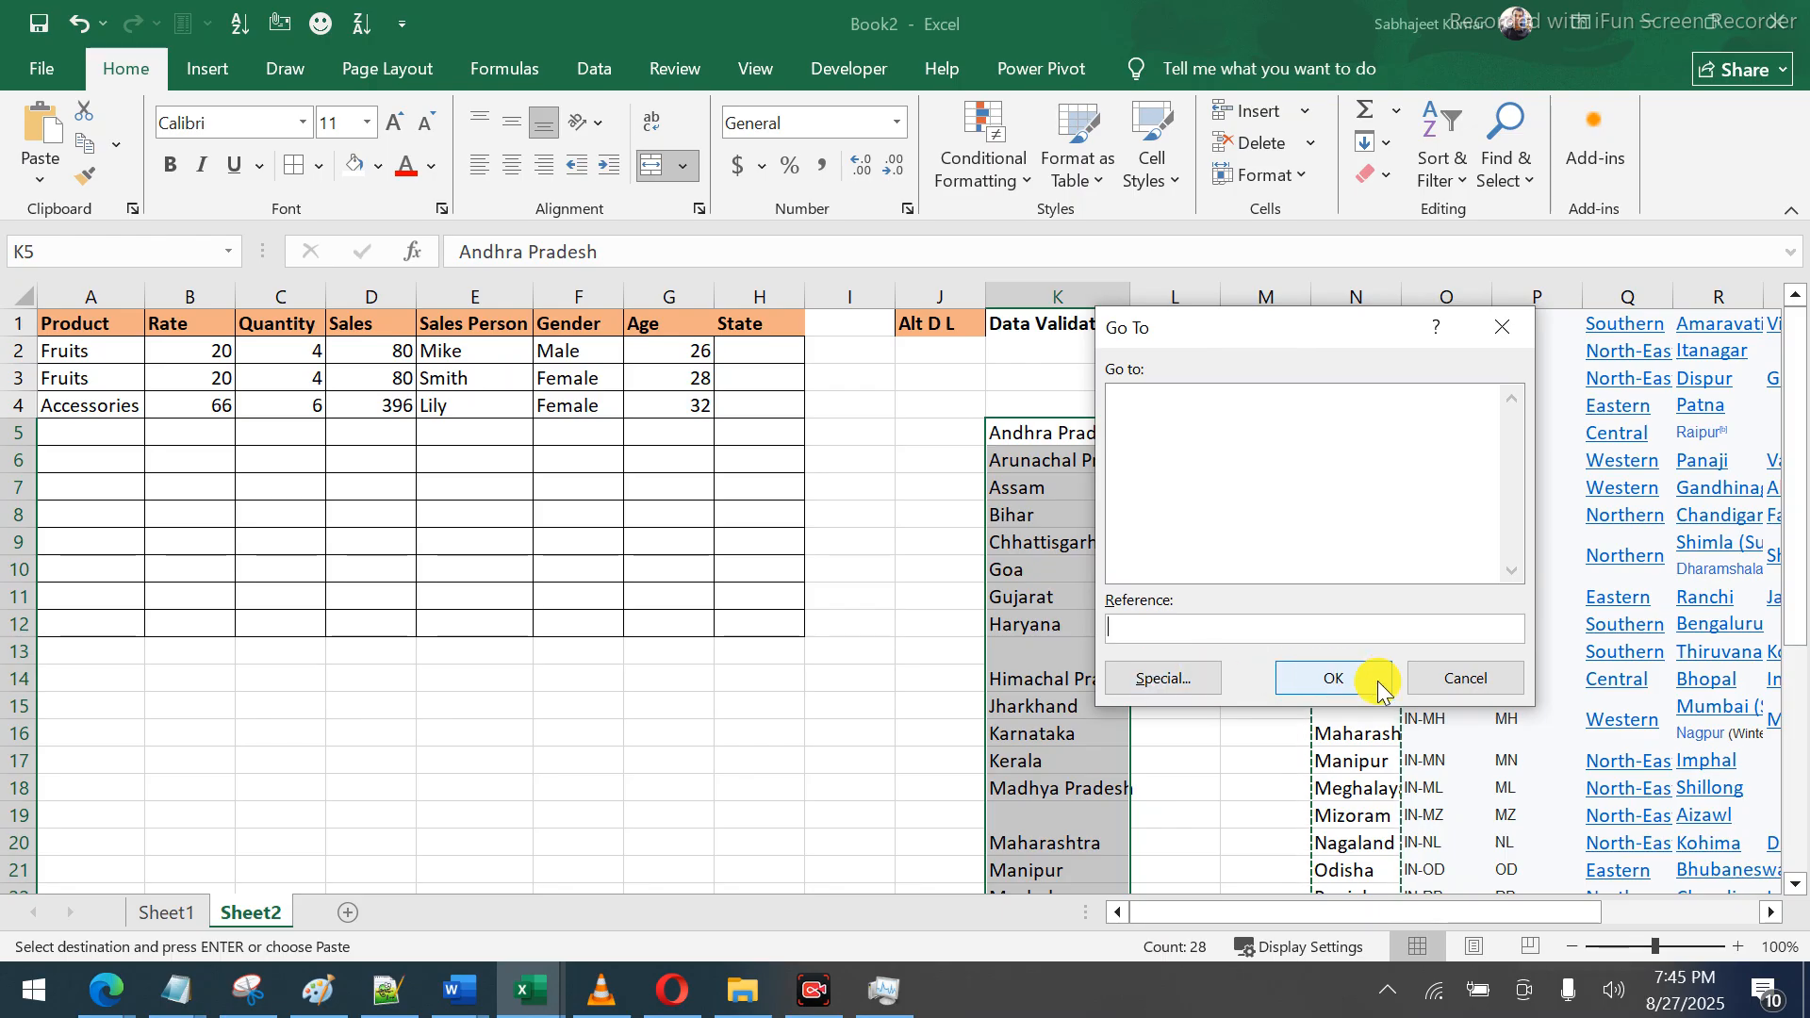
left_click(1420, 682)
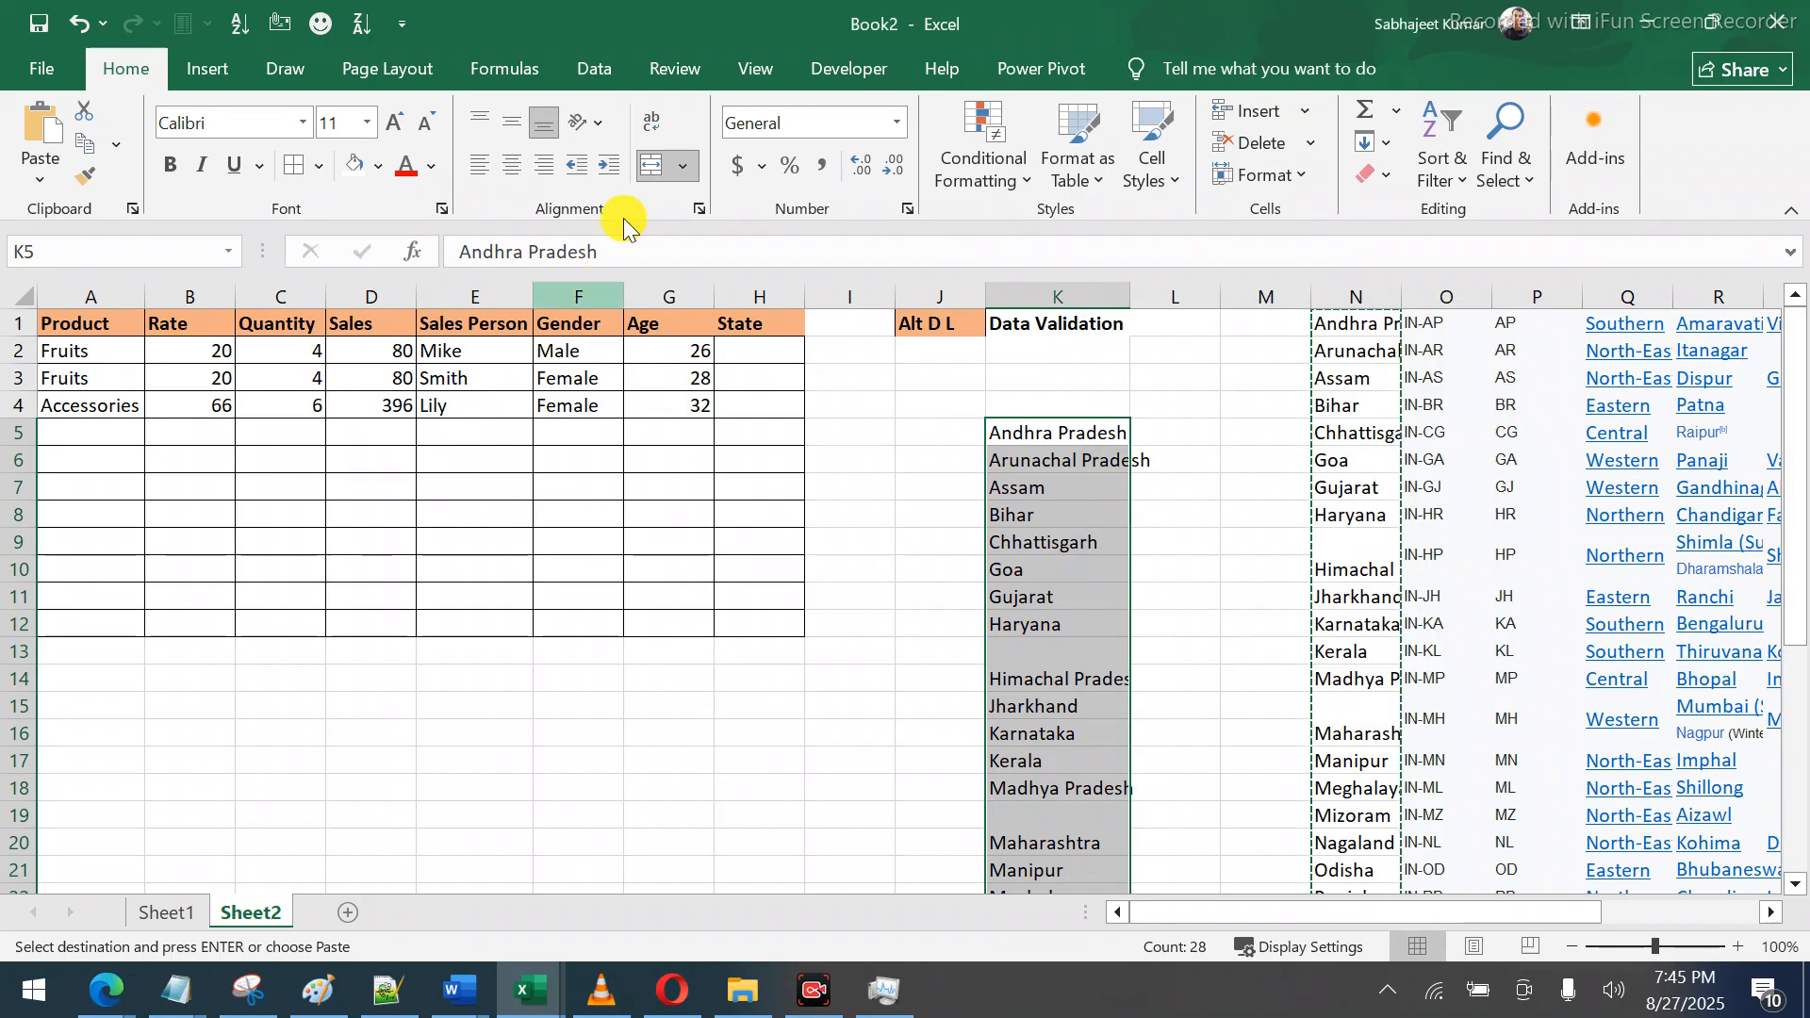
Unmerge the pasted state cells in column K and select the blank cells among them with Go To Special
left_click(673, 172)
left_click(687, 314)
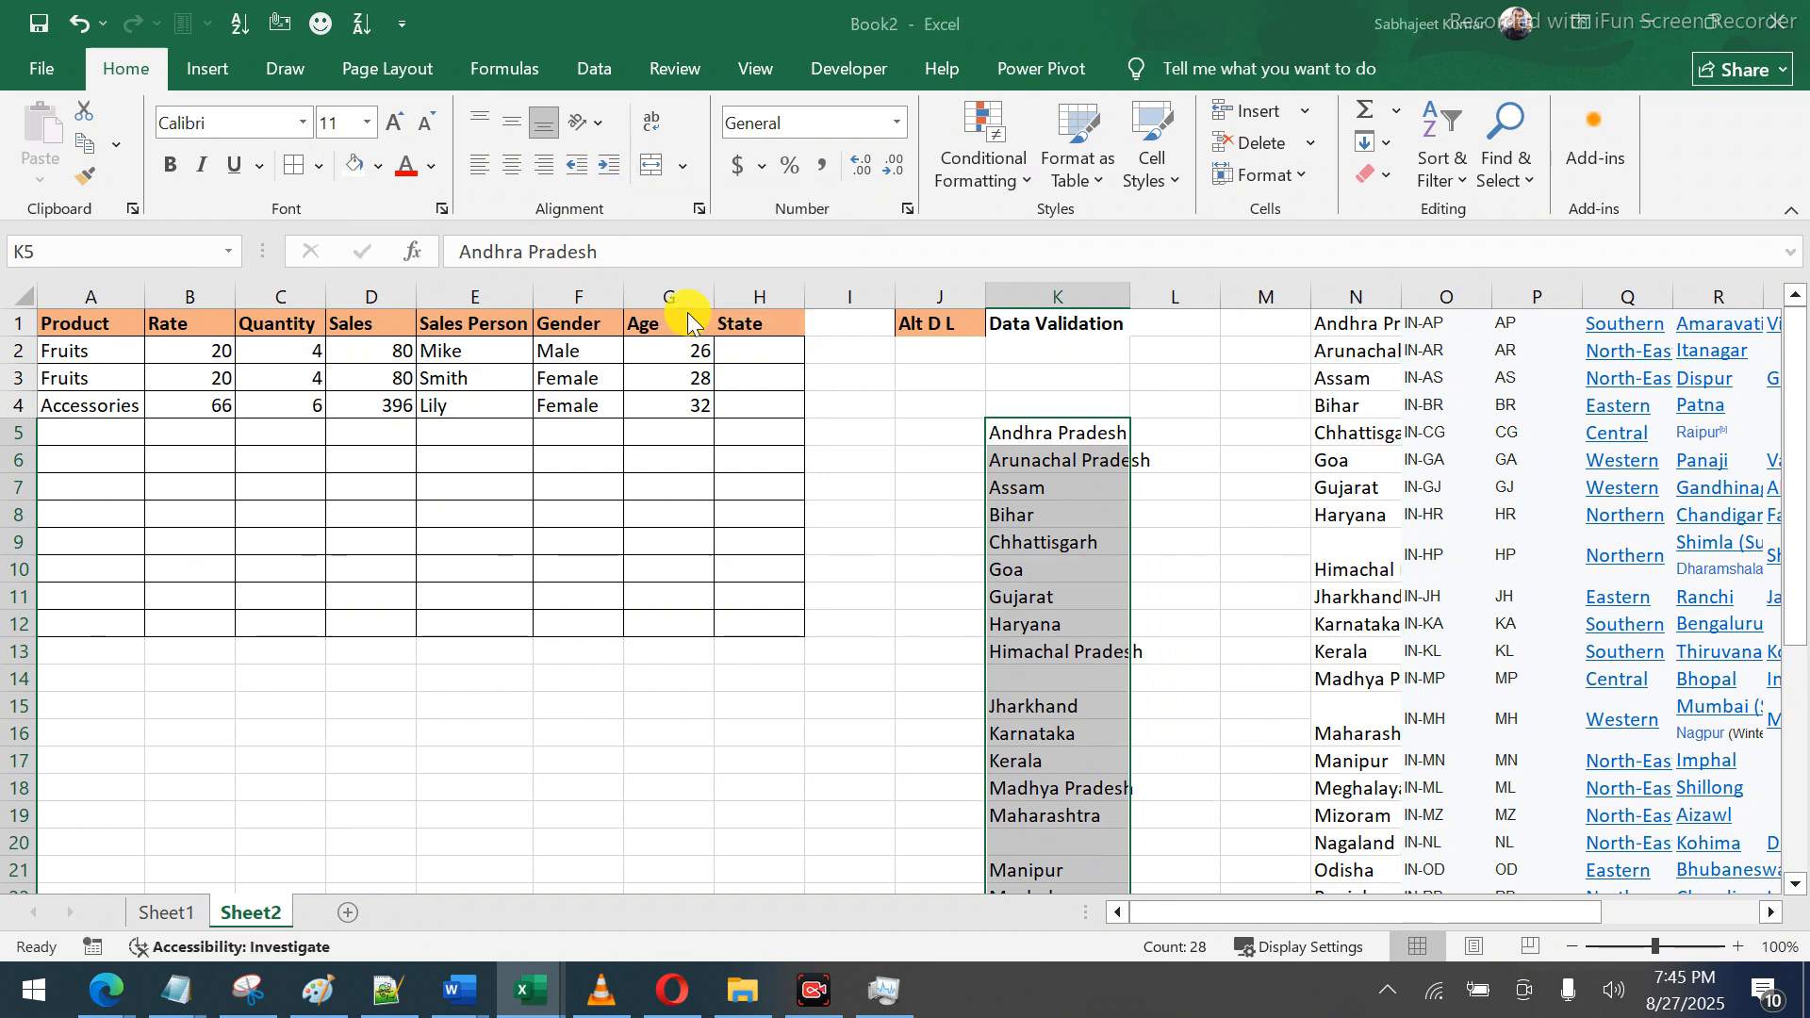
key("ctrl+g")
key("alt+s")
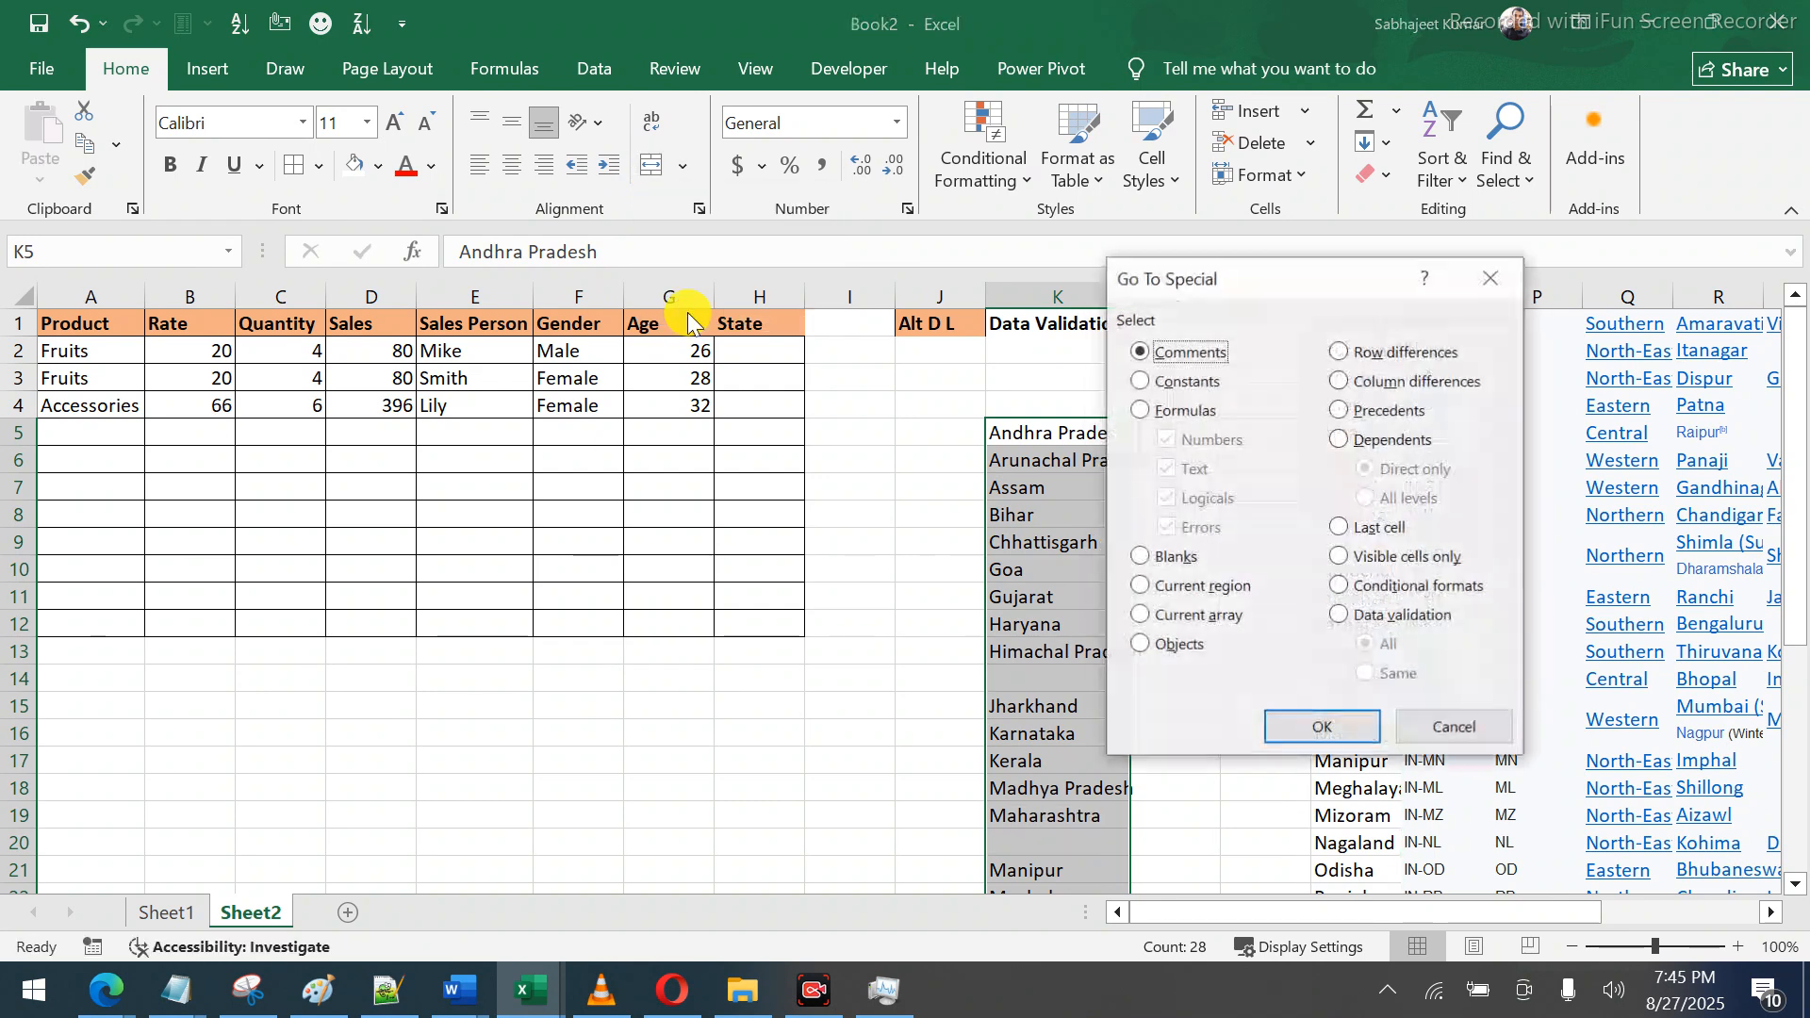
left_click(1139, 558)
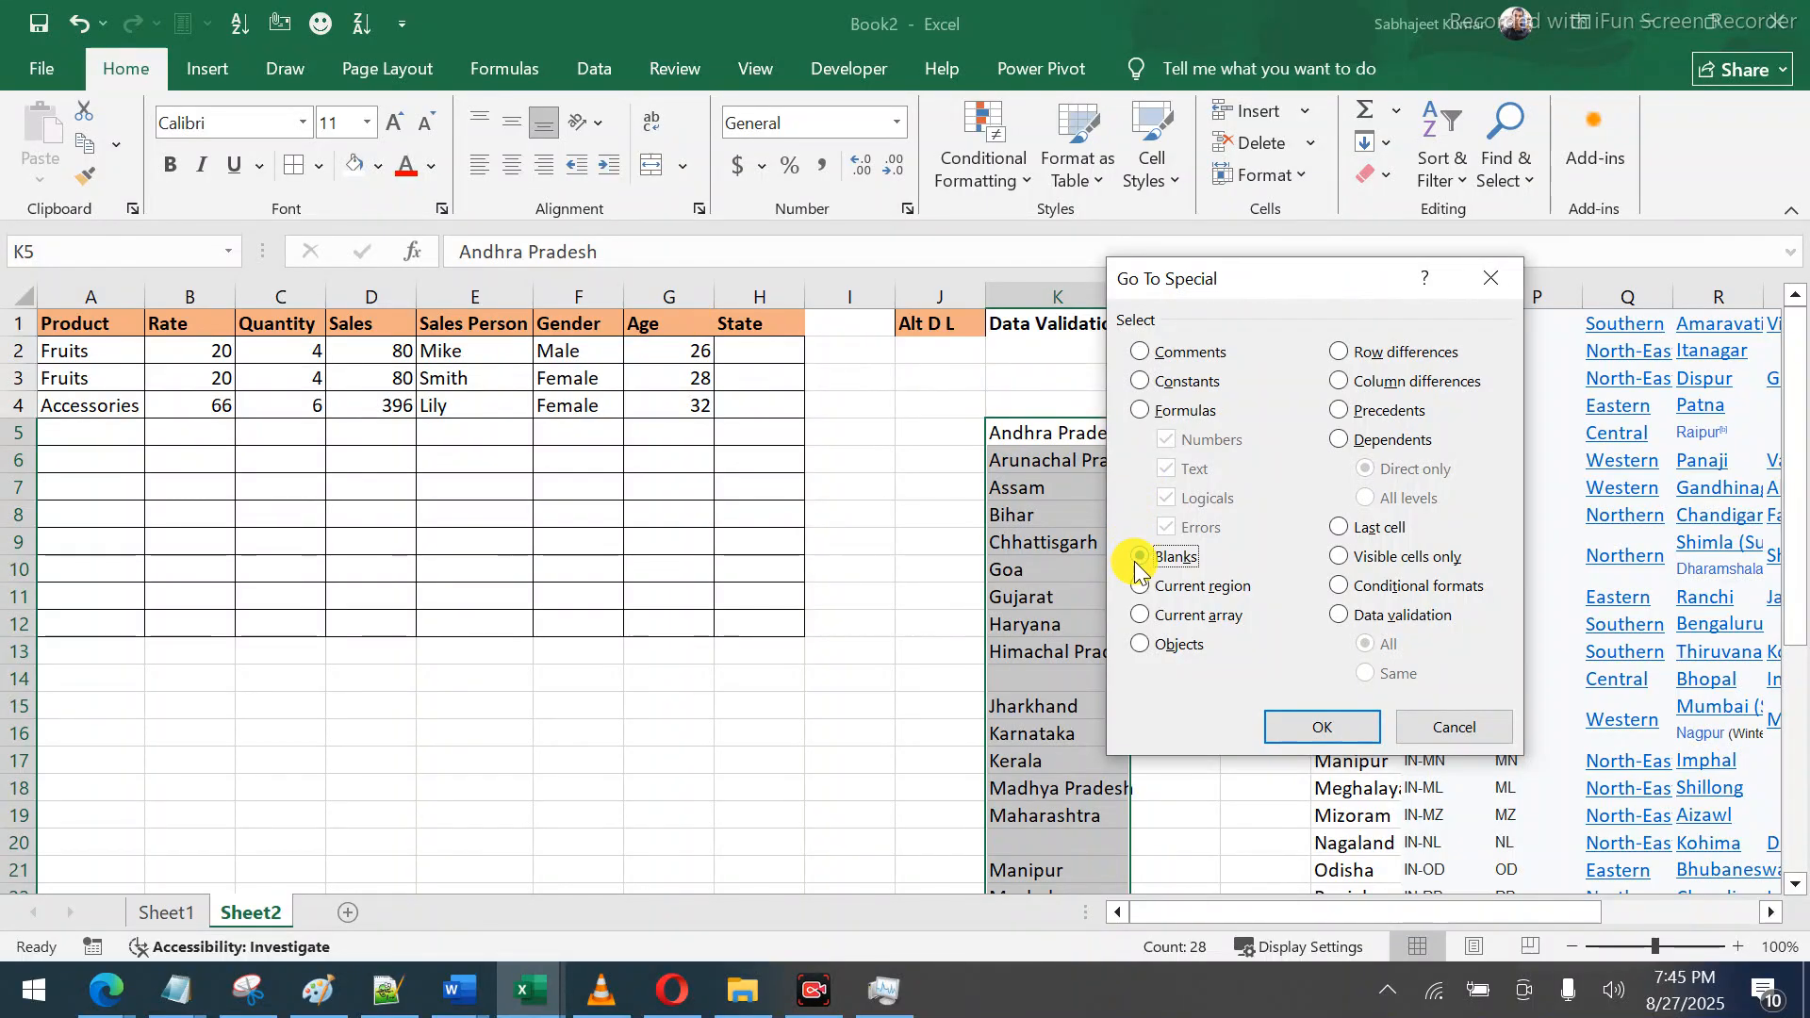
left_click(1304, 726)
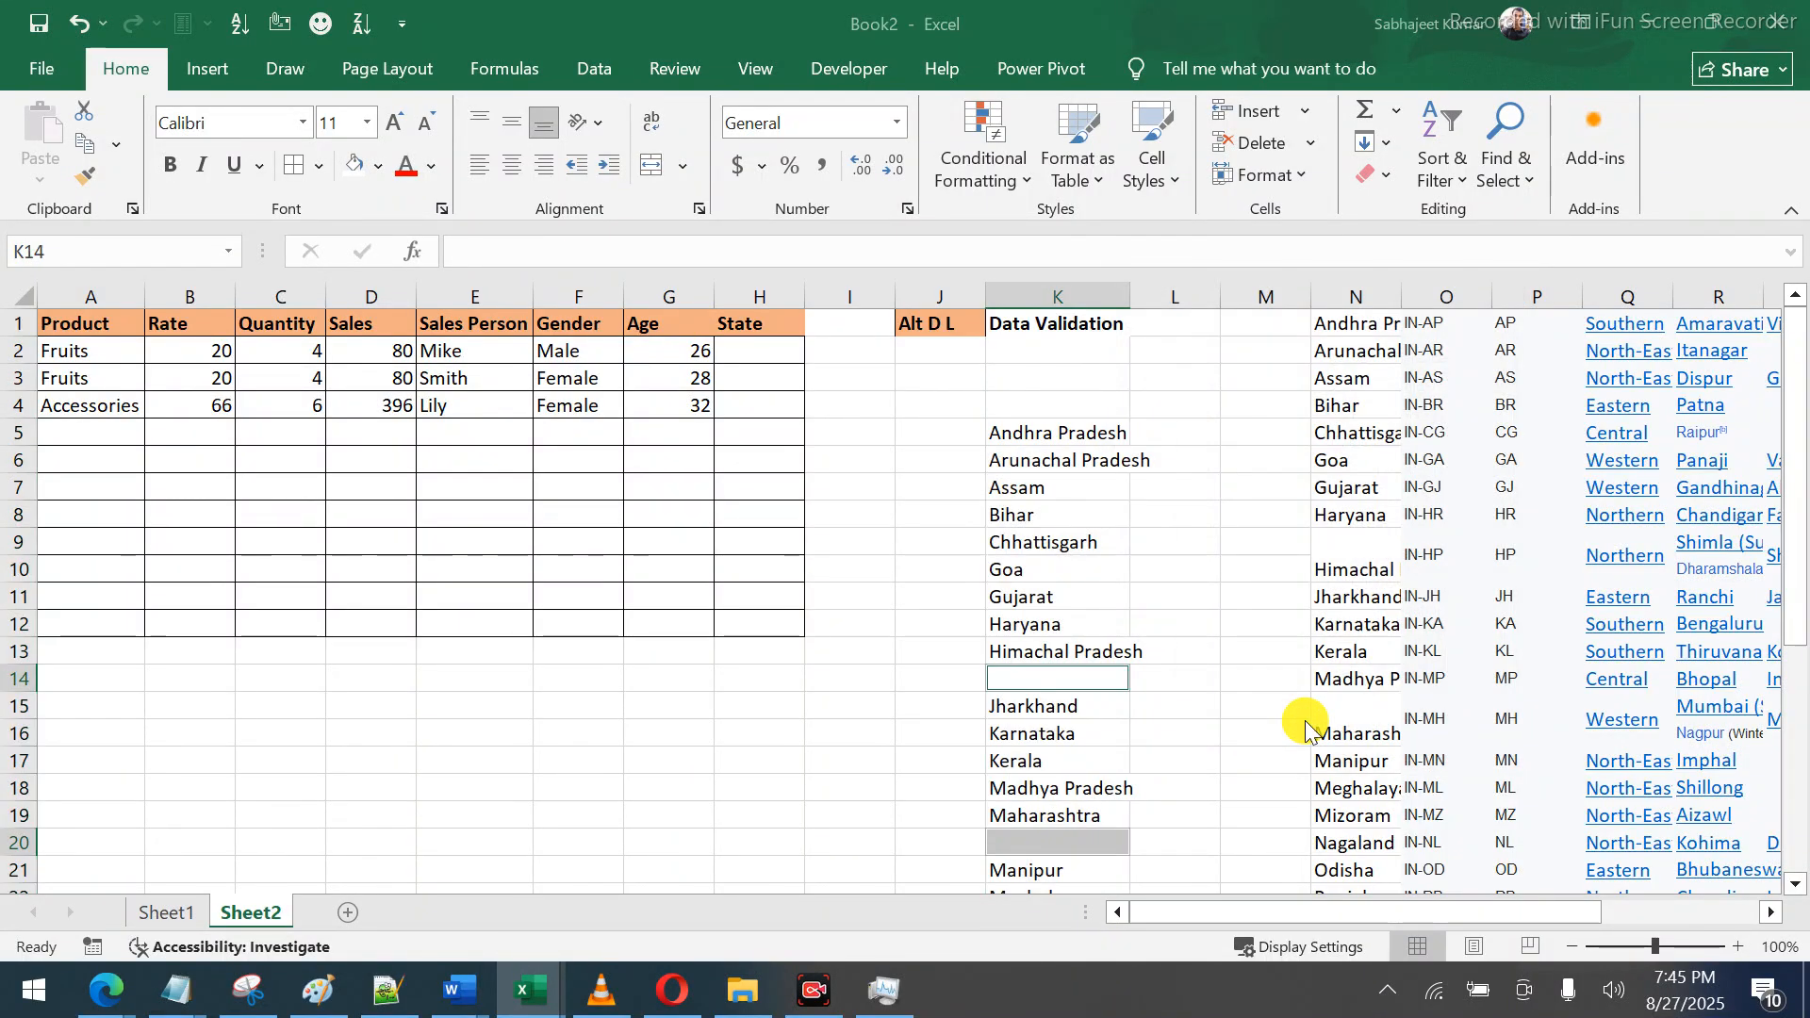
Try deleting the selected blank cells in column K with Shift cells left, and undo the deletion
key("ctrl+minus")
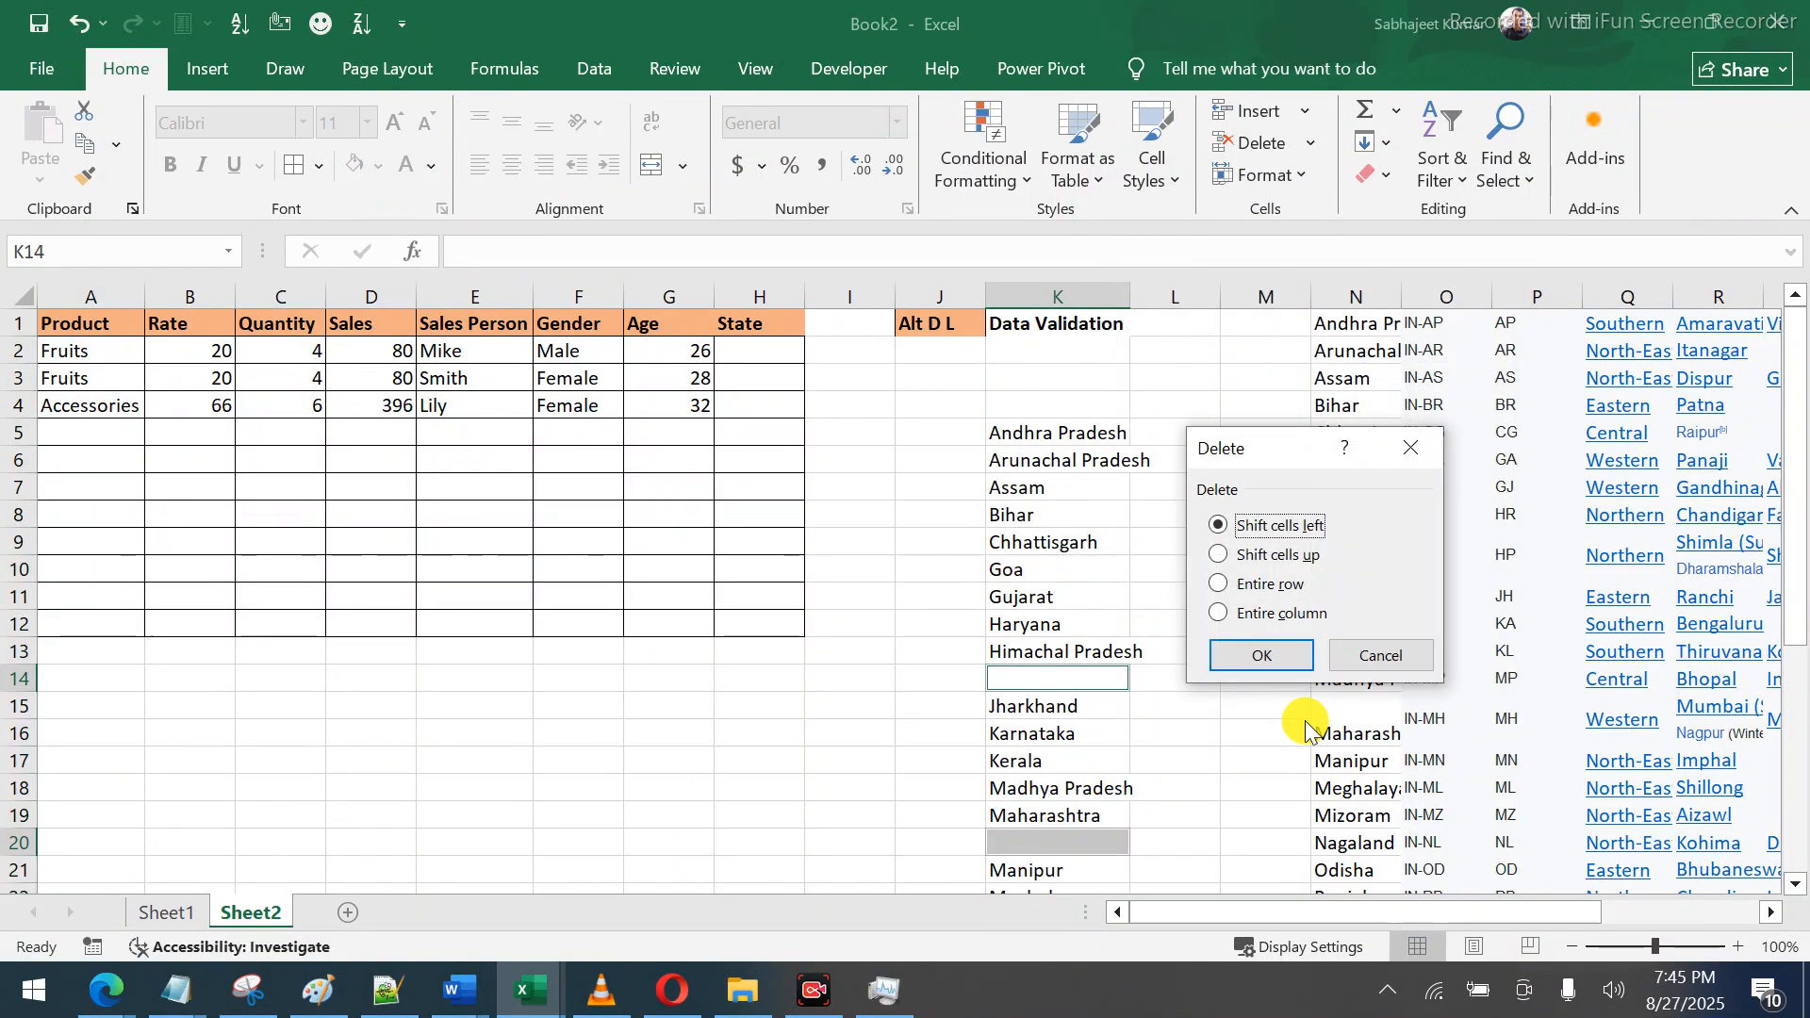
key("Return")
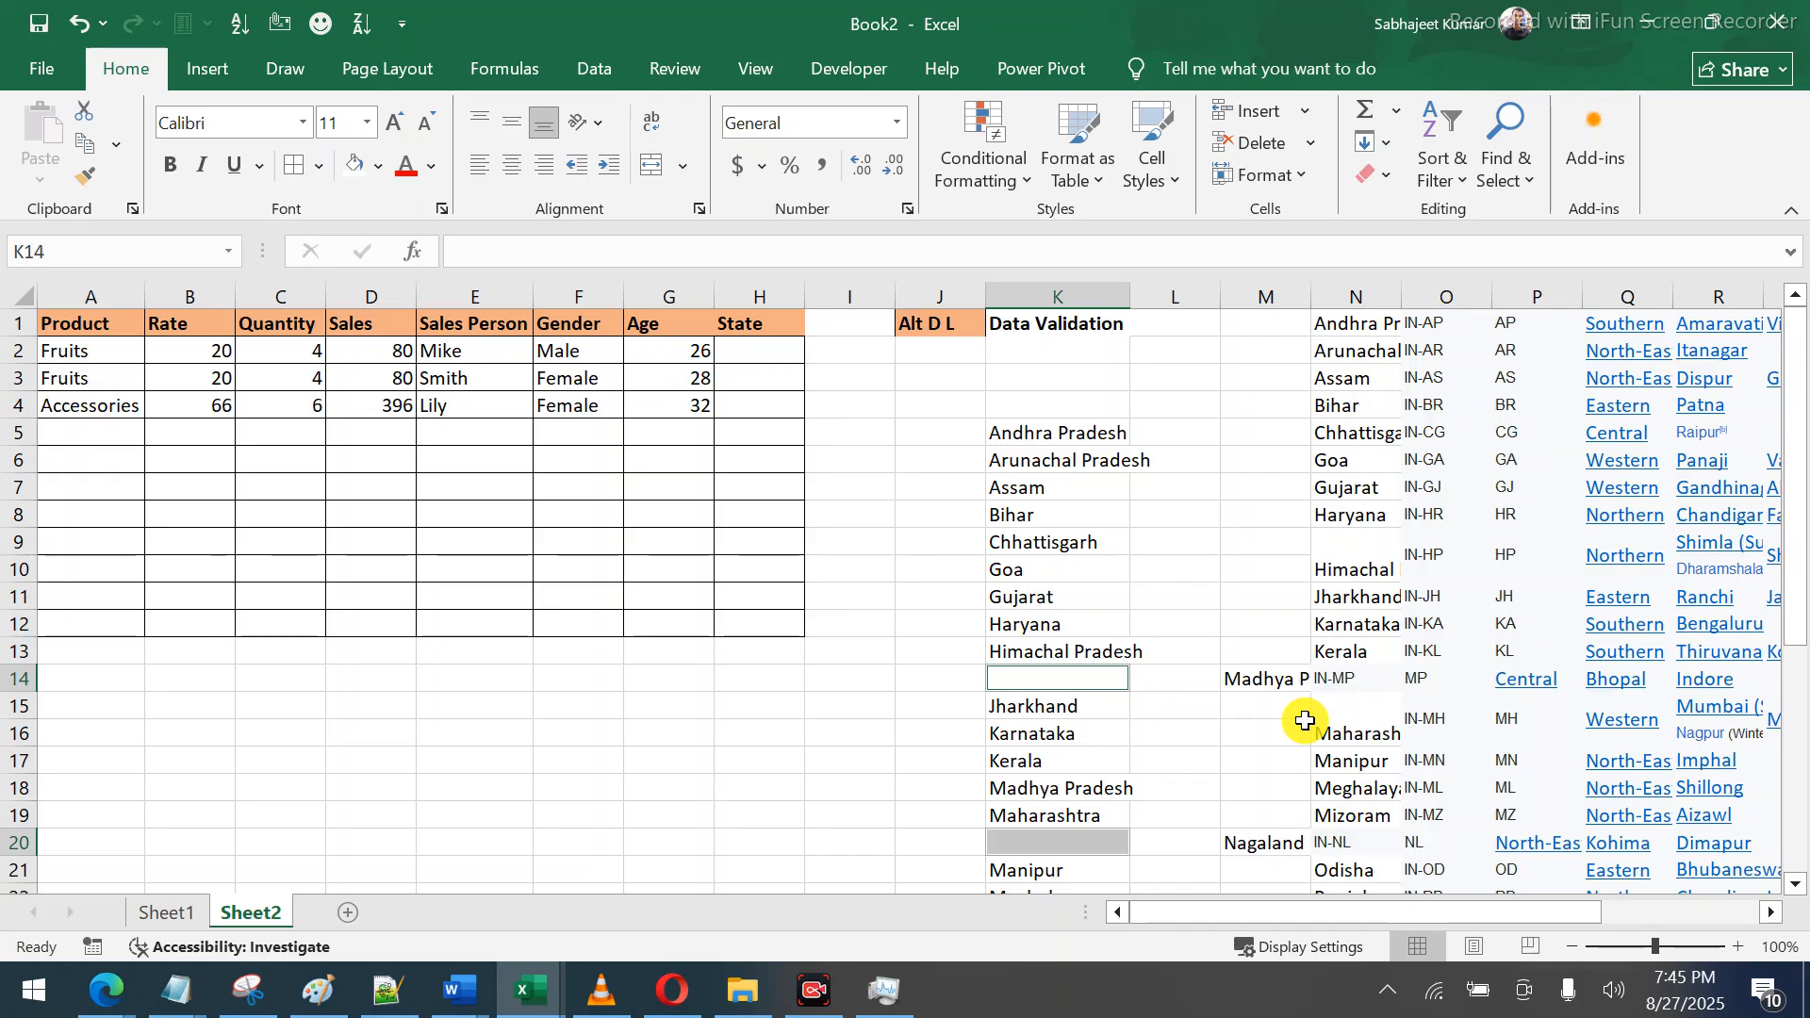
key("ctrl+z")
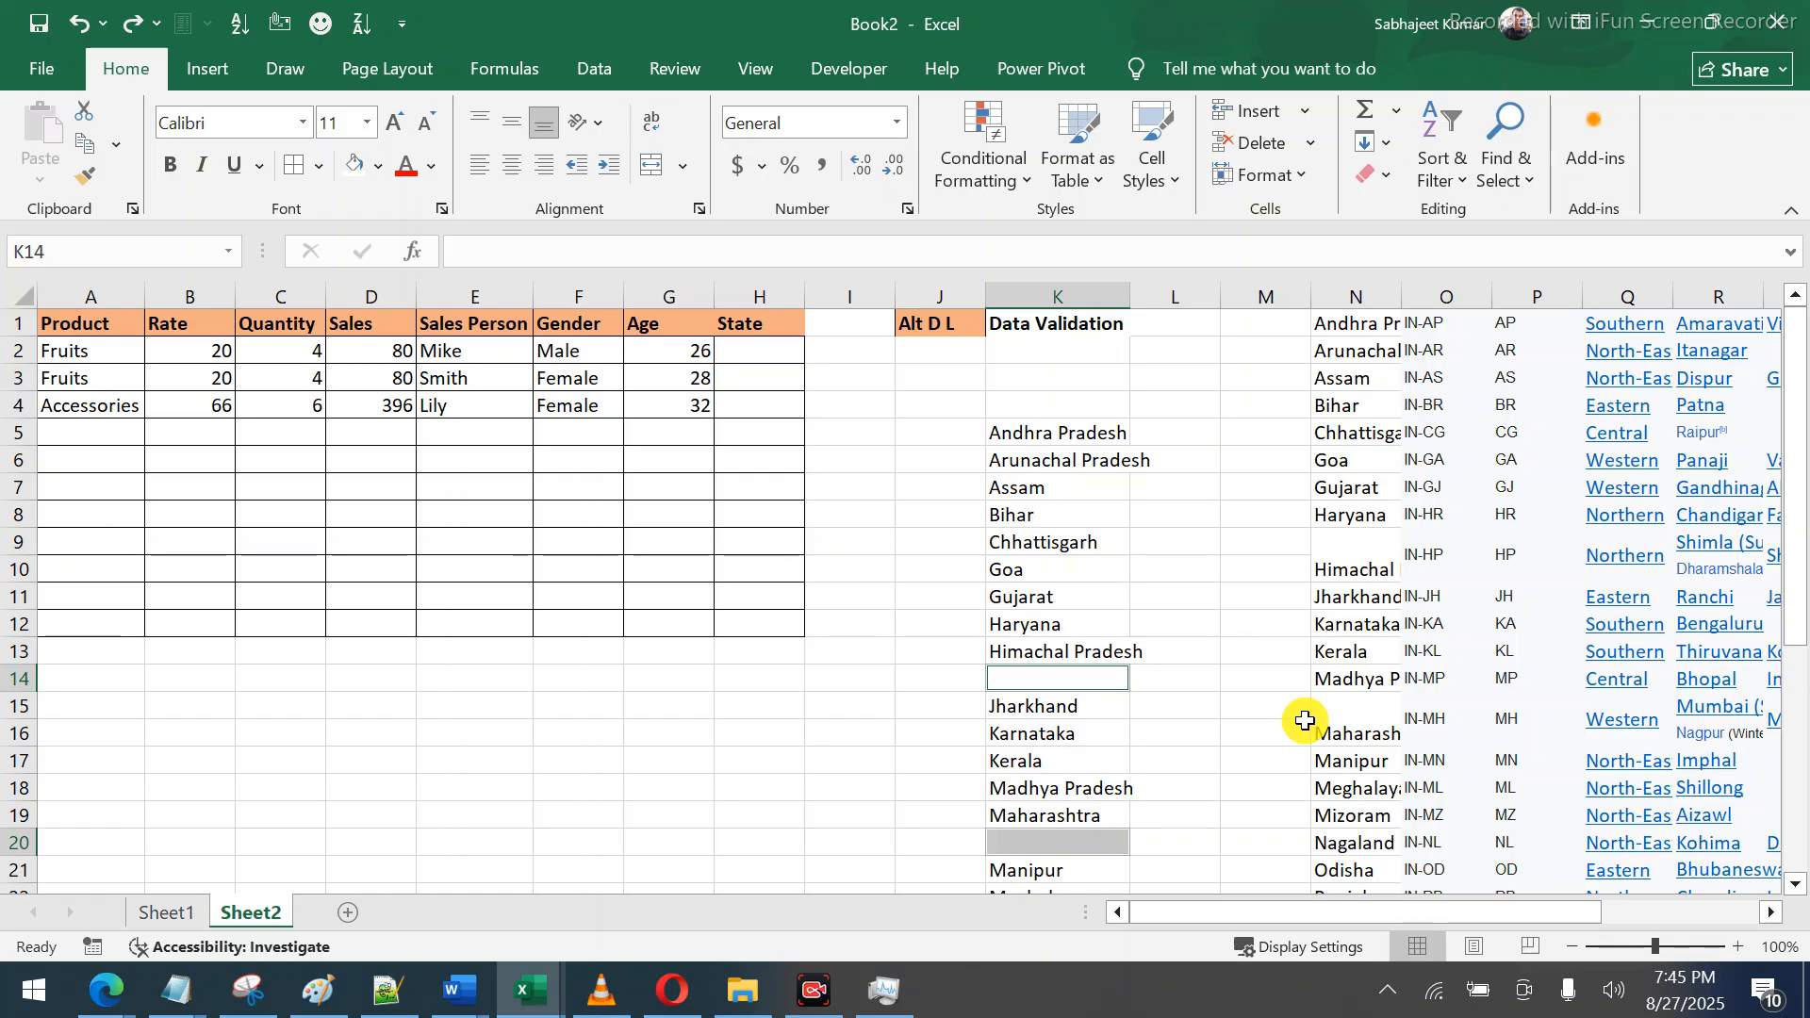
Delete the selected blank cells in column K with the Shift cells up option
key("ctrl+minus")
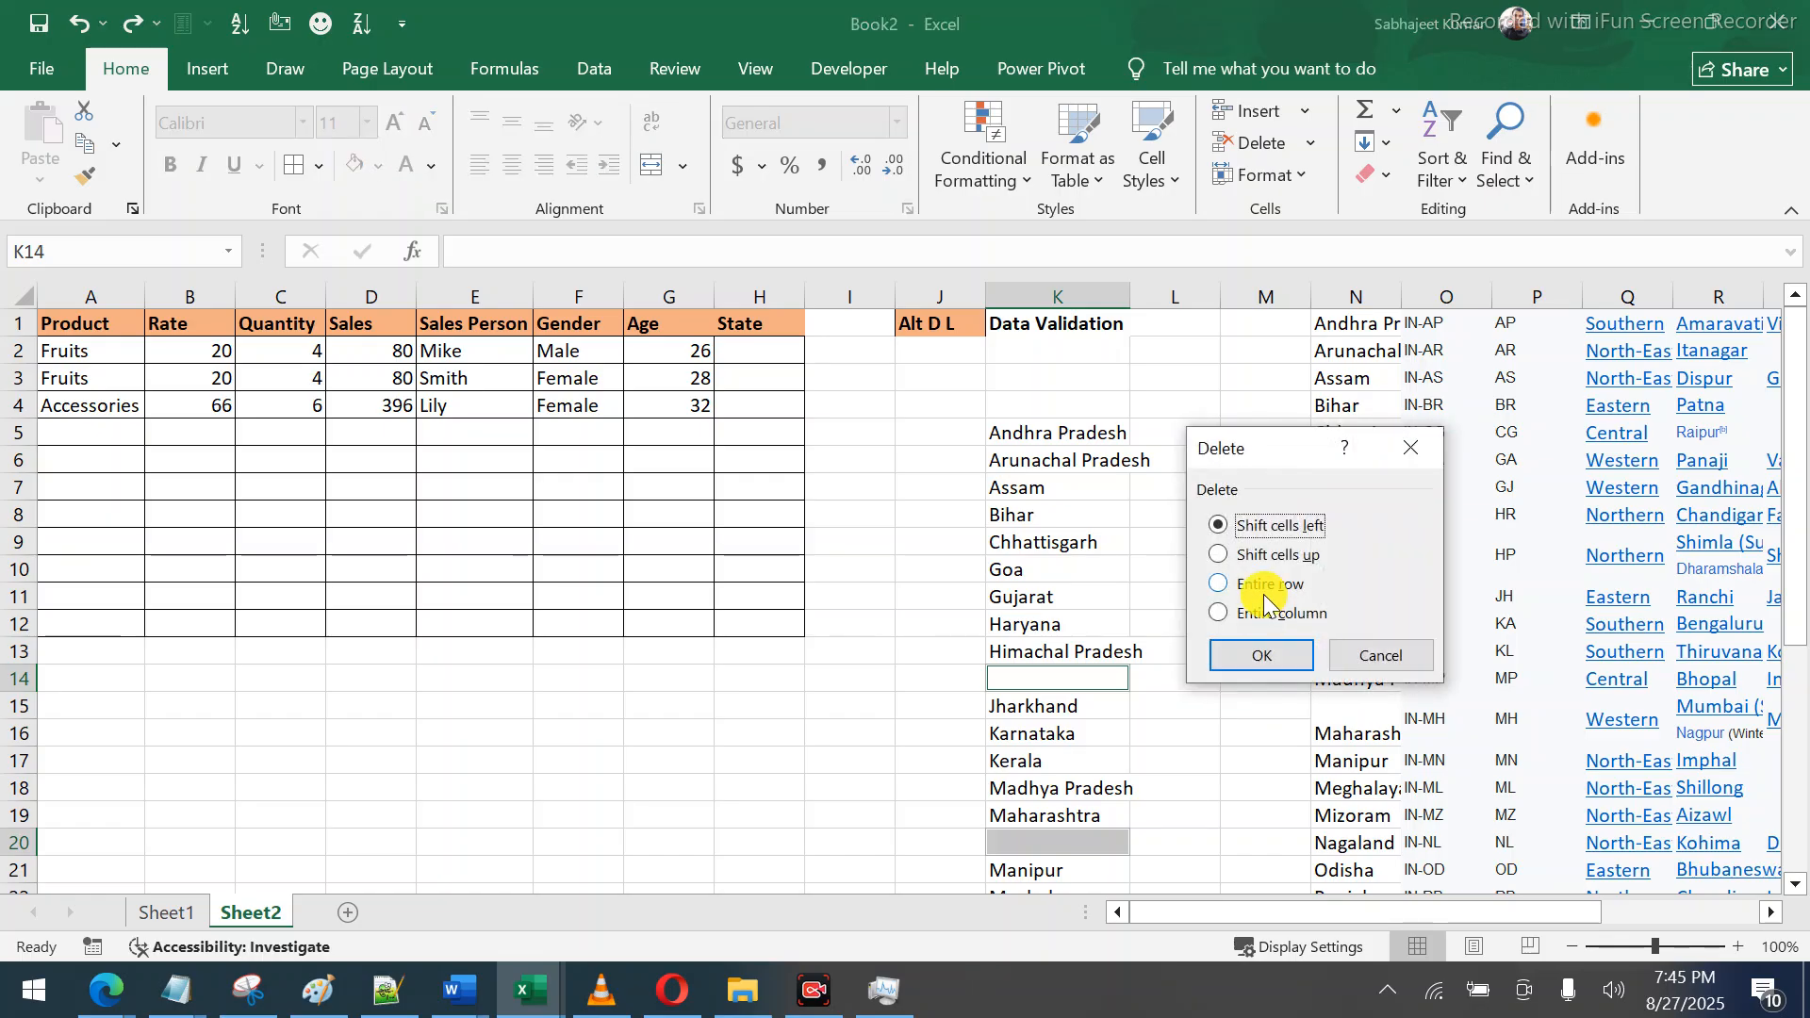
left_click(1226, 558)
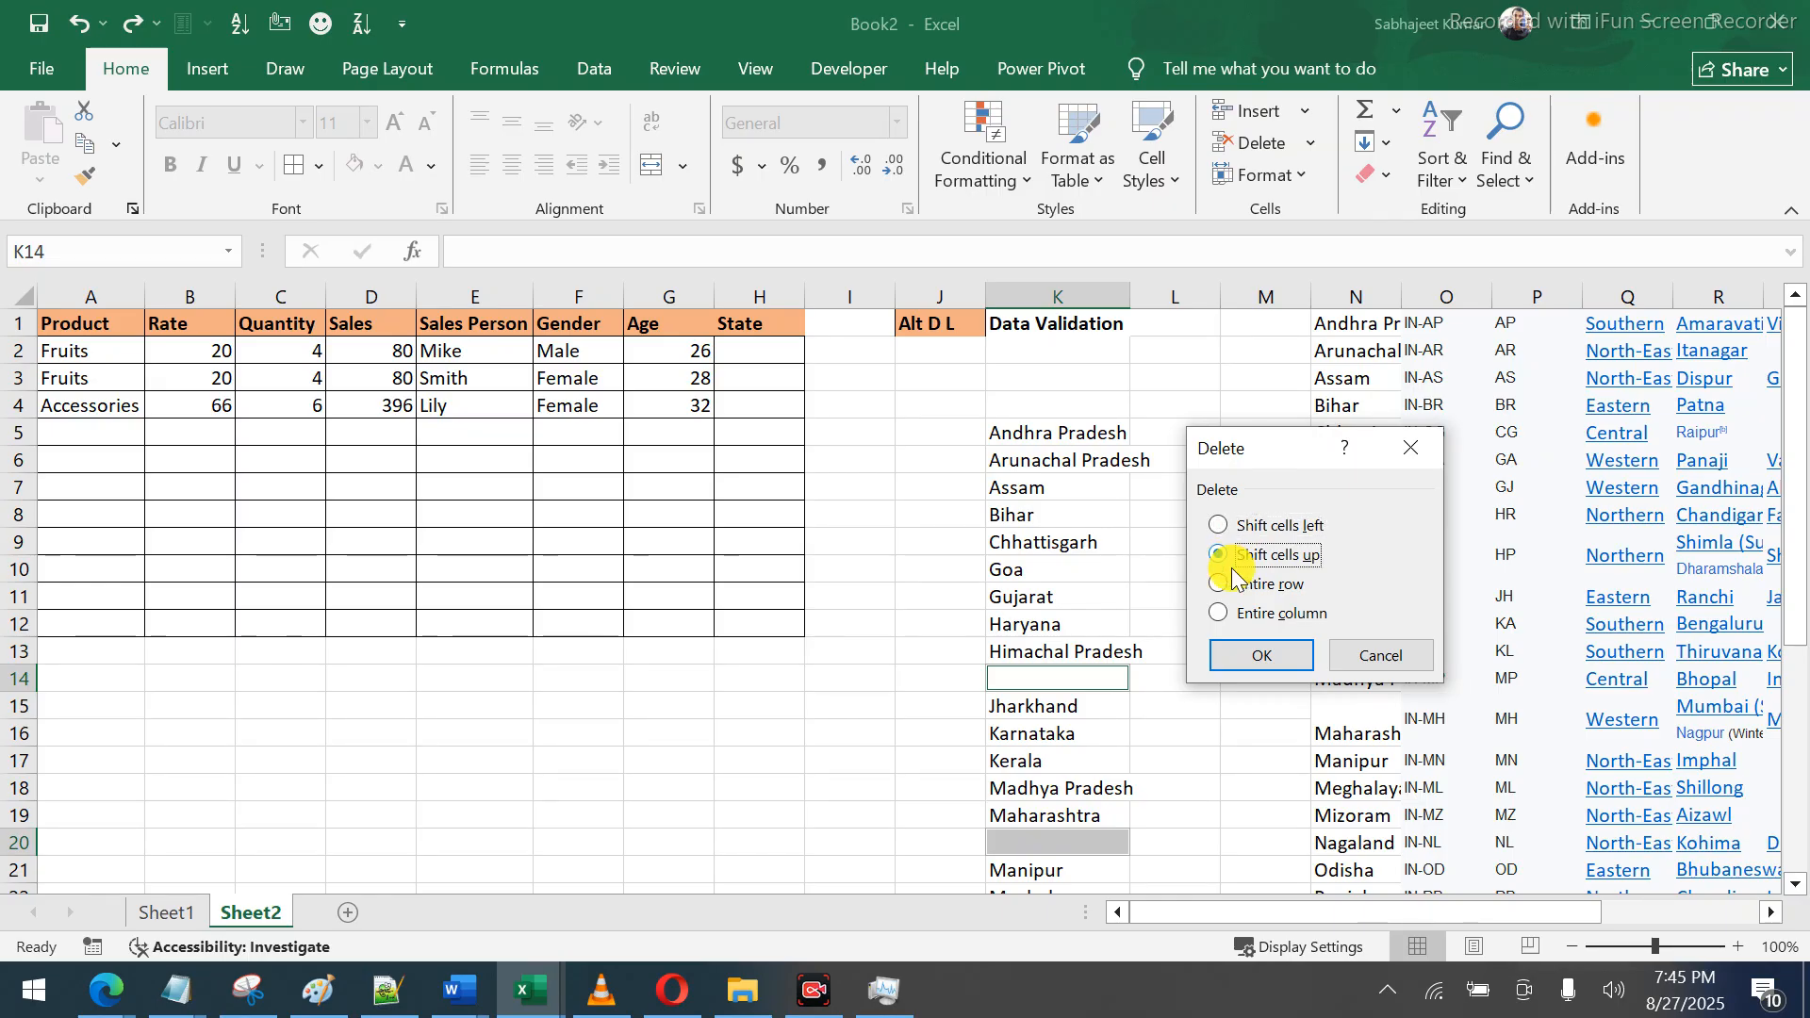
left_click(1270, 653)
Check the state list in column K from its last entry back up to its start
left_click(1086, 573)
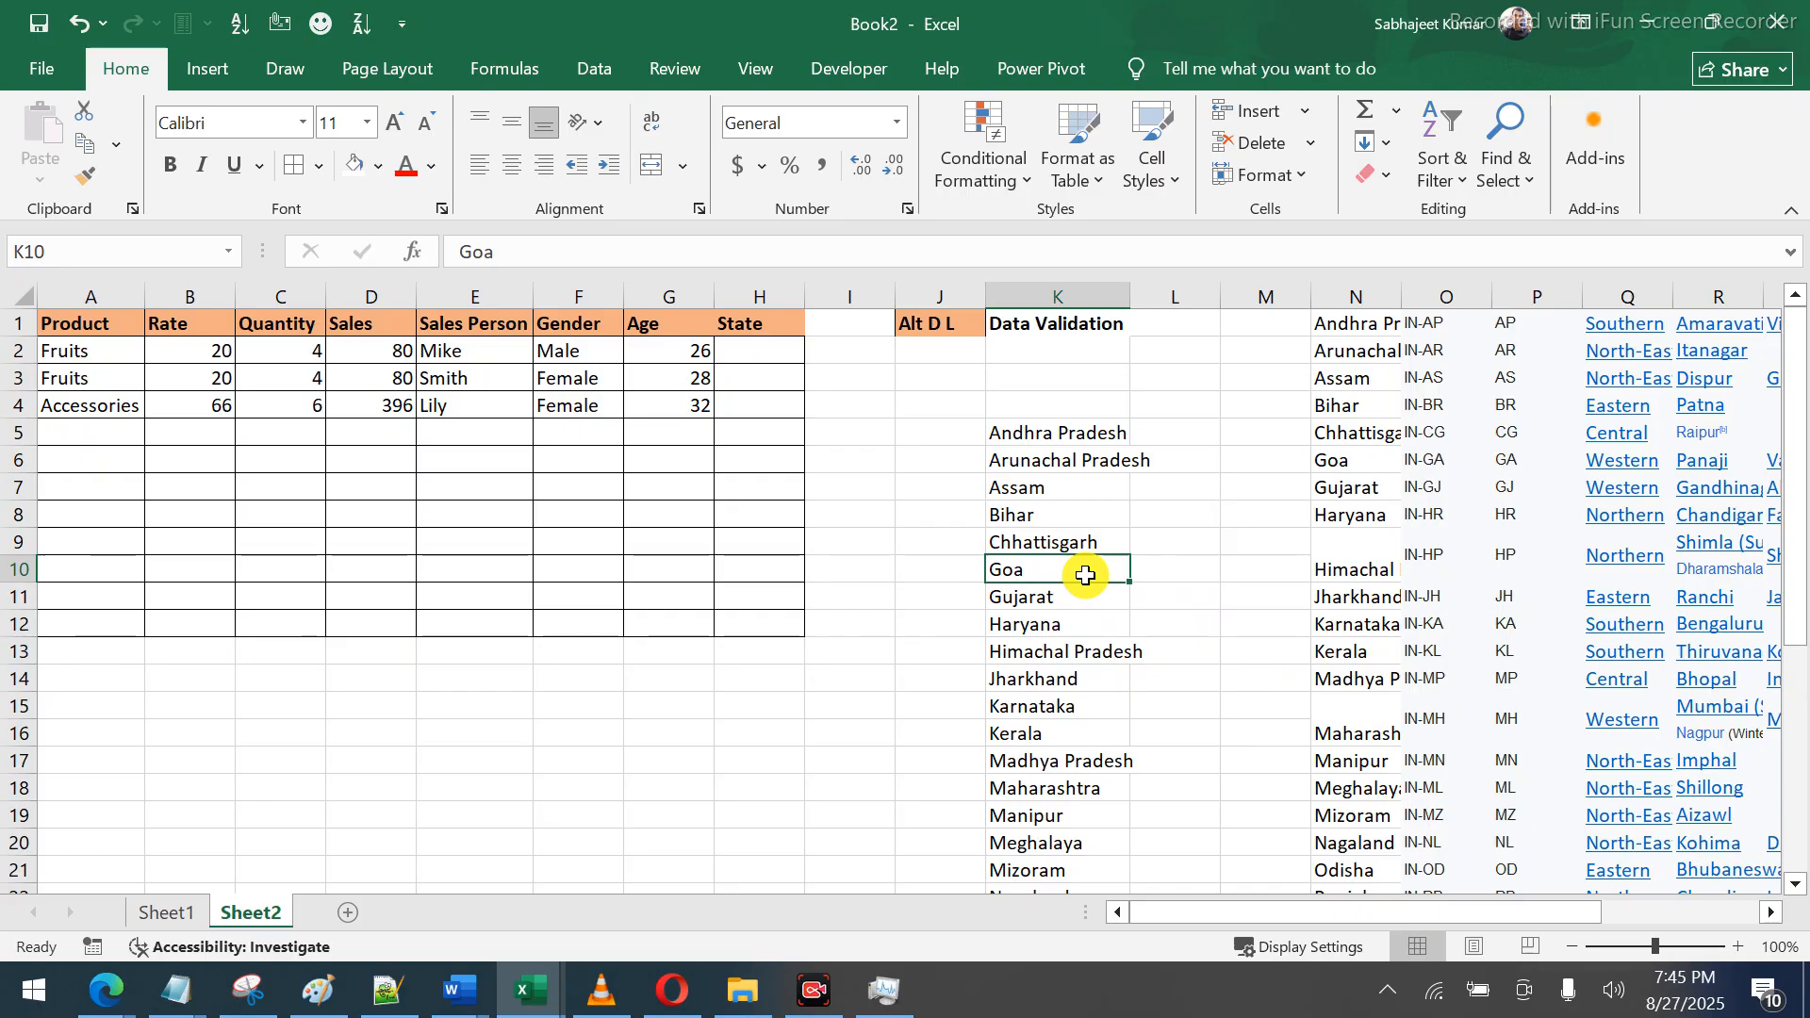
key("ctrl+Down")
key("ctrl+shift+Up")
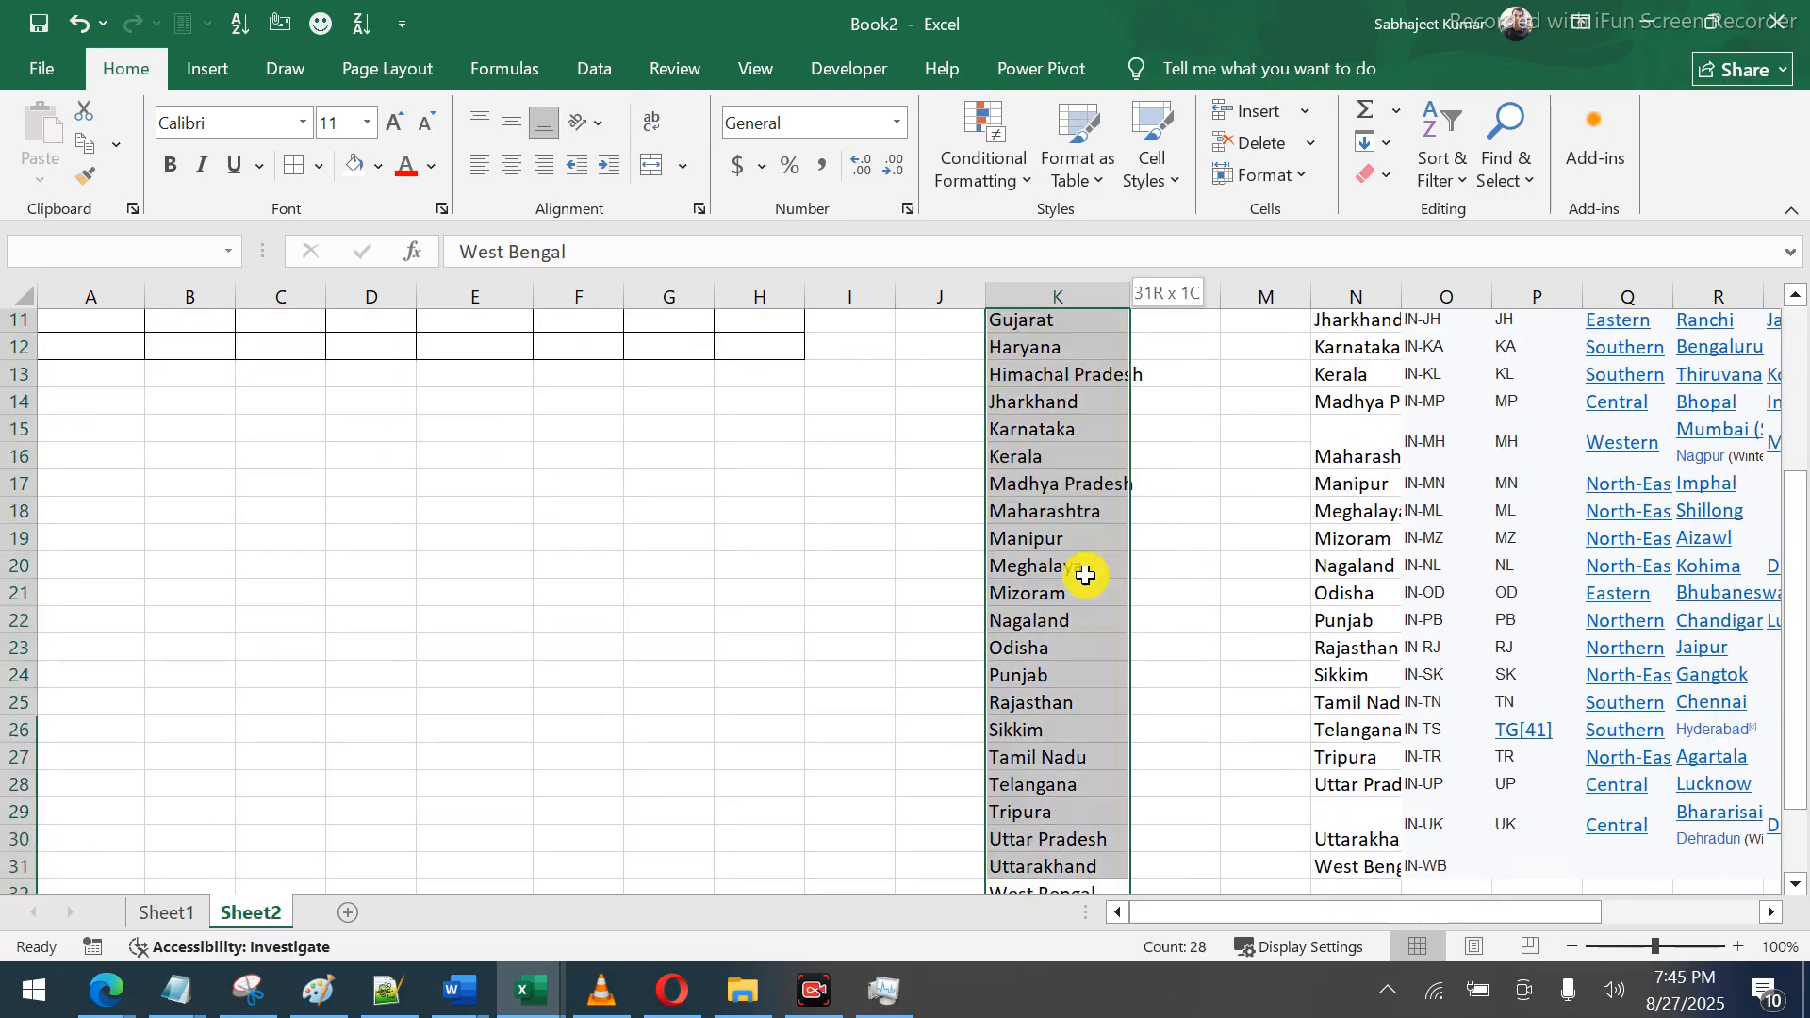
key("Up")
key("Up")
key("Up")
key("ctrl+Up")
key("ctrl+Up")
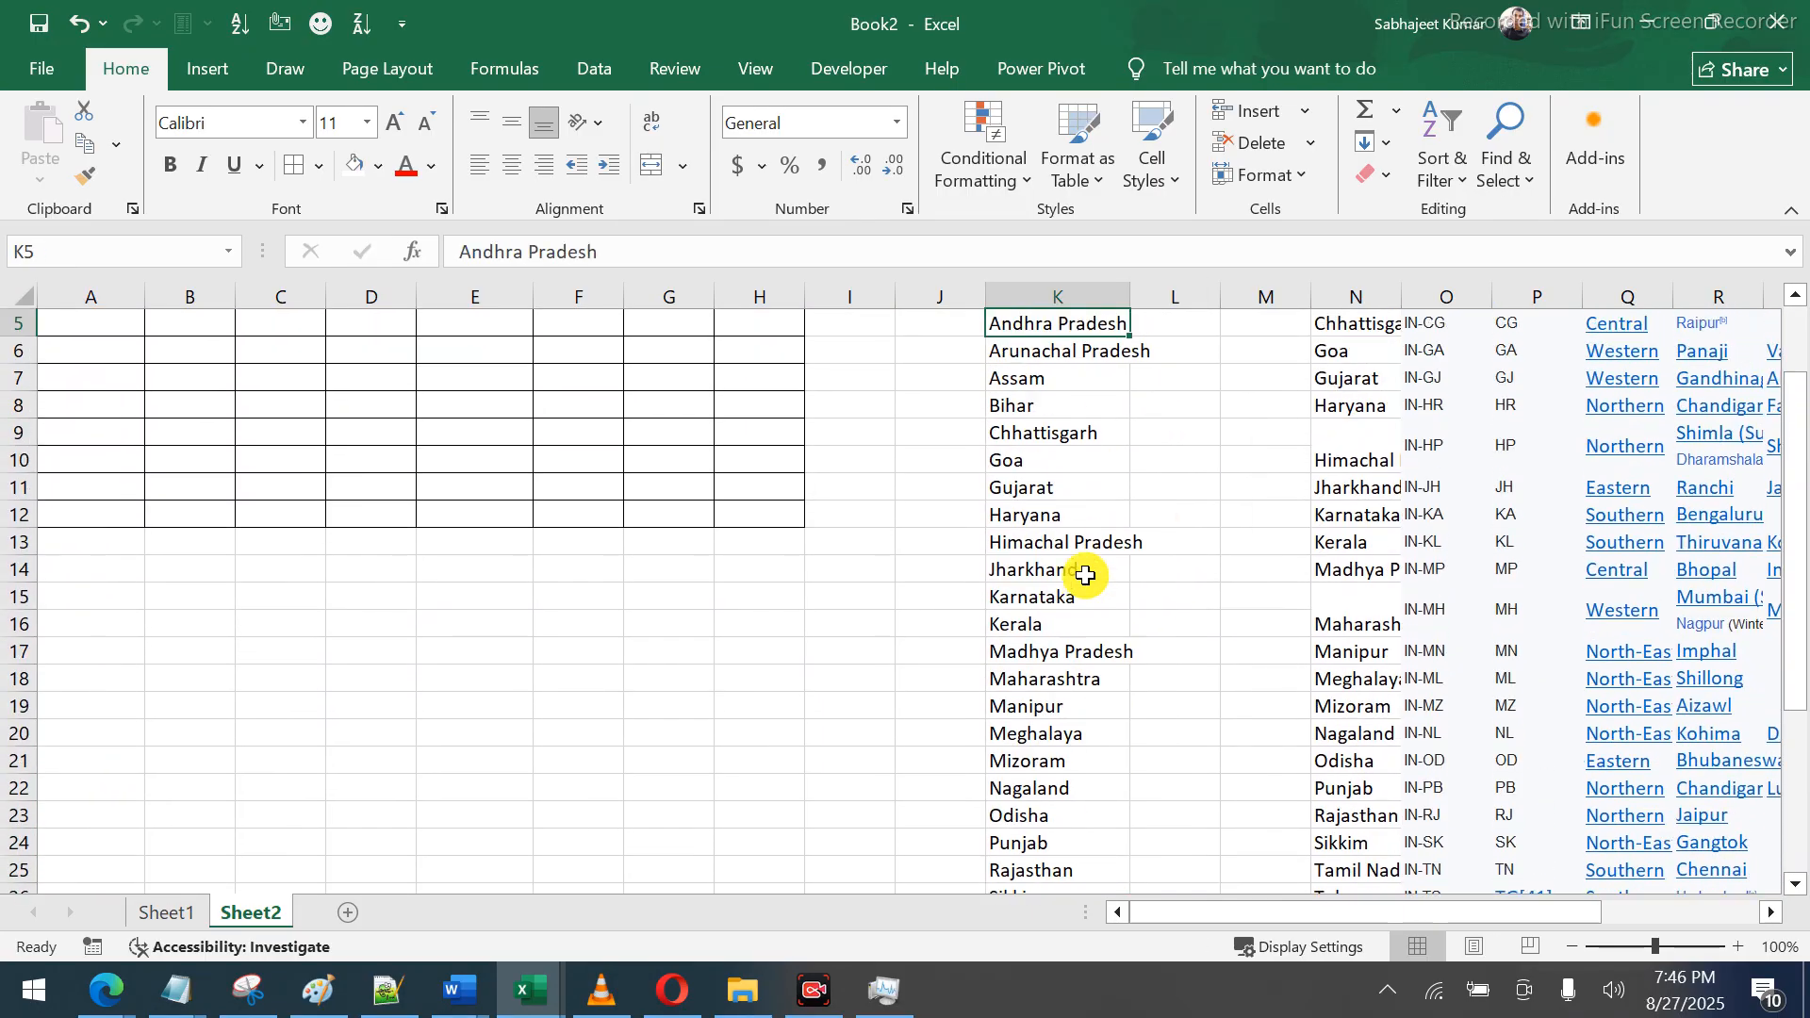
Open Data Validation for the State cells H2:H12 and set the allowed type to List
key("Left")
key("Left")
key("Left")
key("Down")
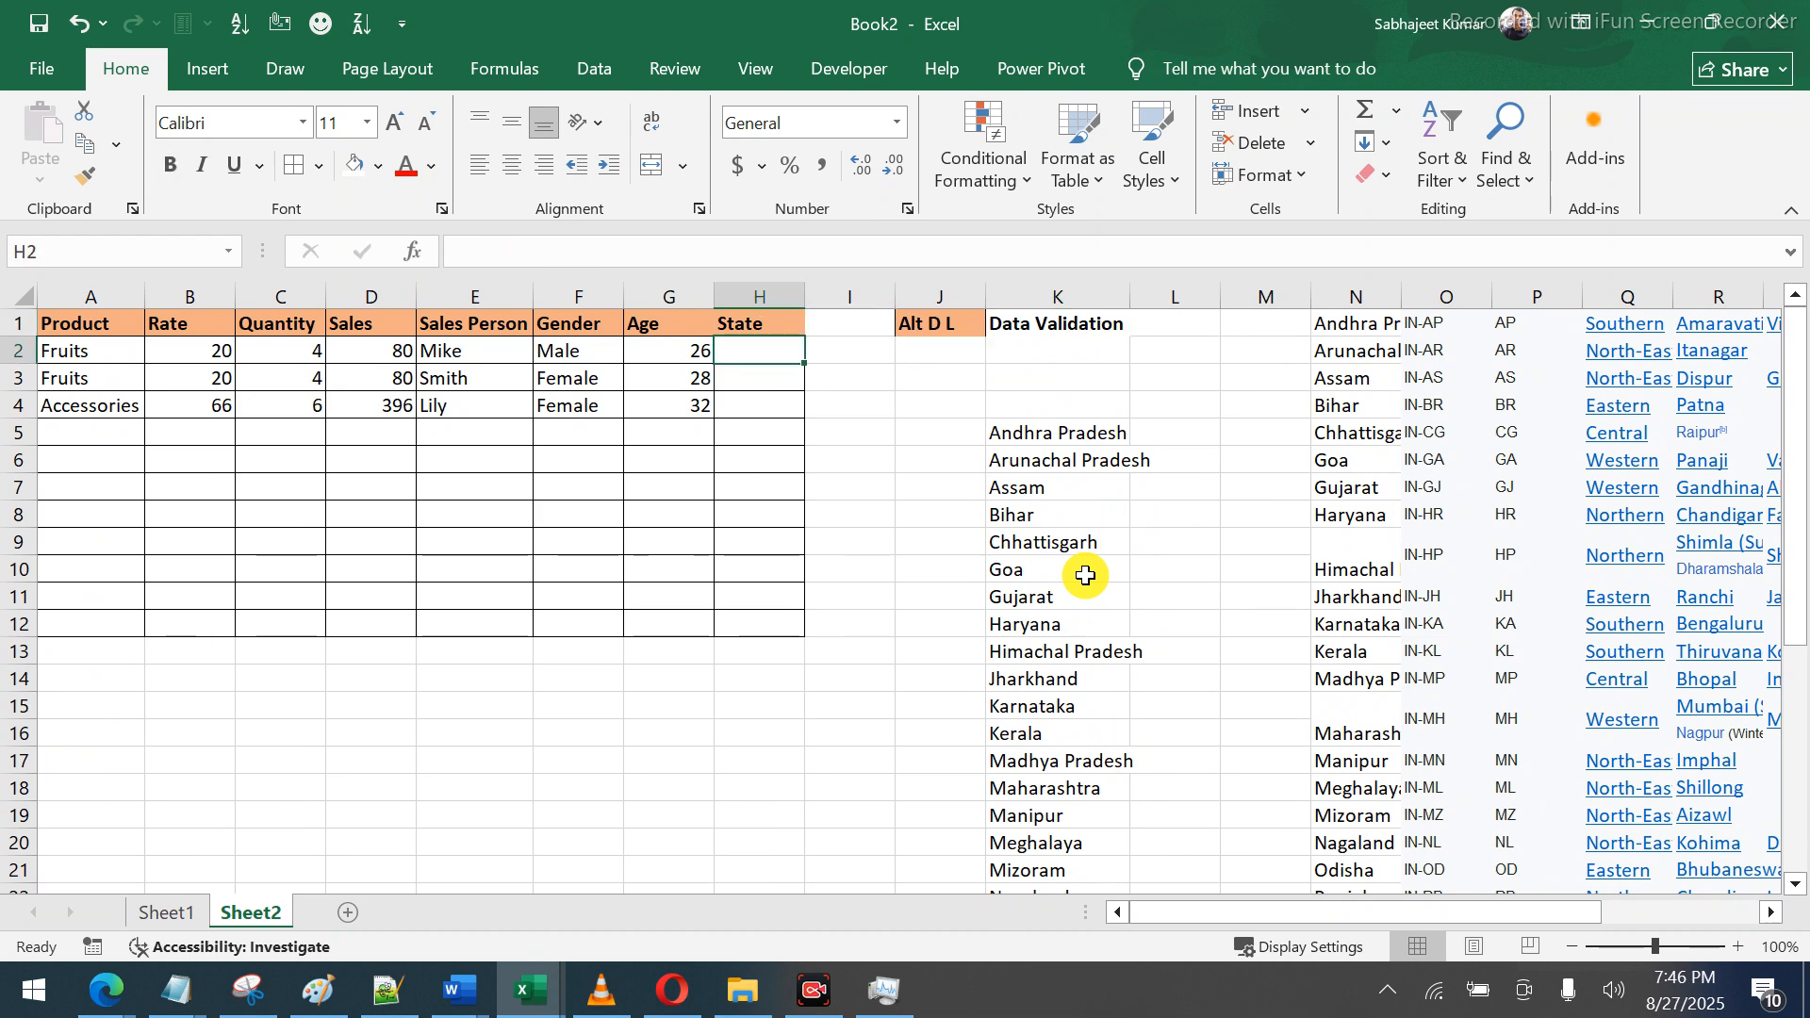
key("shift+Down")
key("shift+Down")
key("shift+Down")
key("shift+Down")
key("shift+Down")
key("shift+Down")
key("shift+Down")
key("shift+Down")
key("shift+Down")
key("shift+Down")
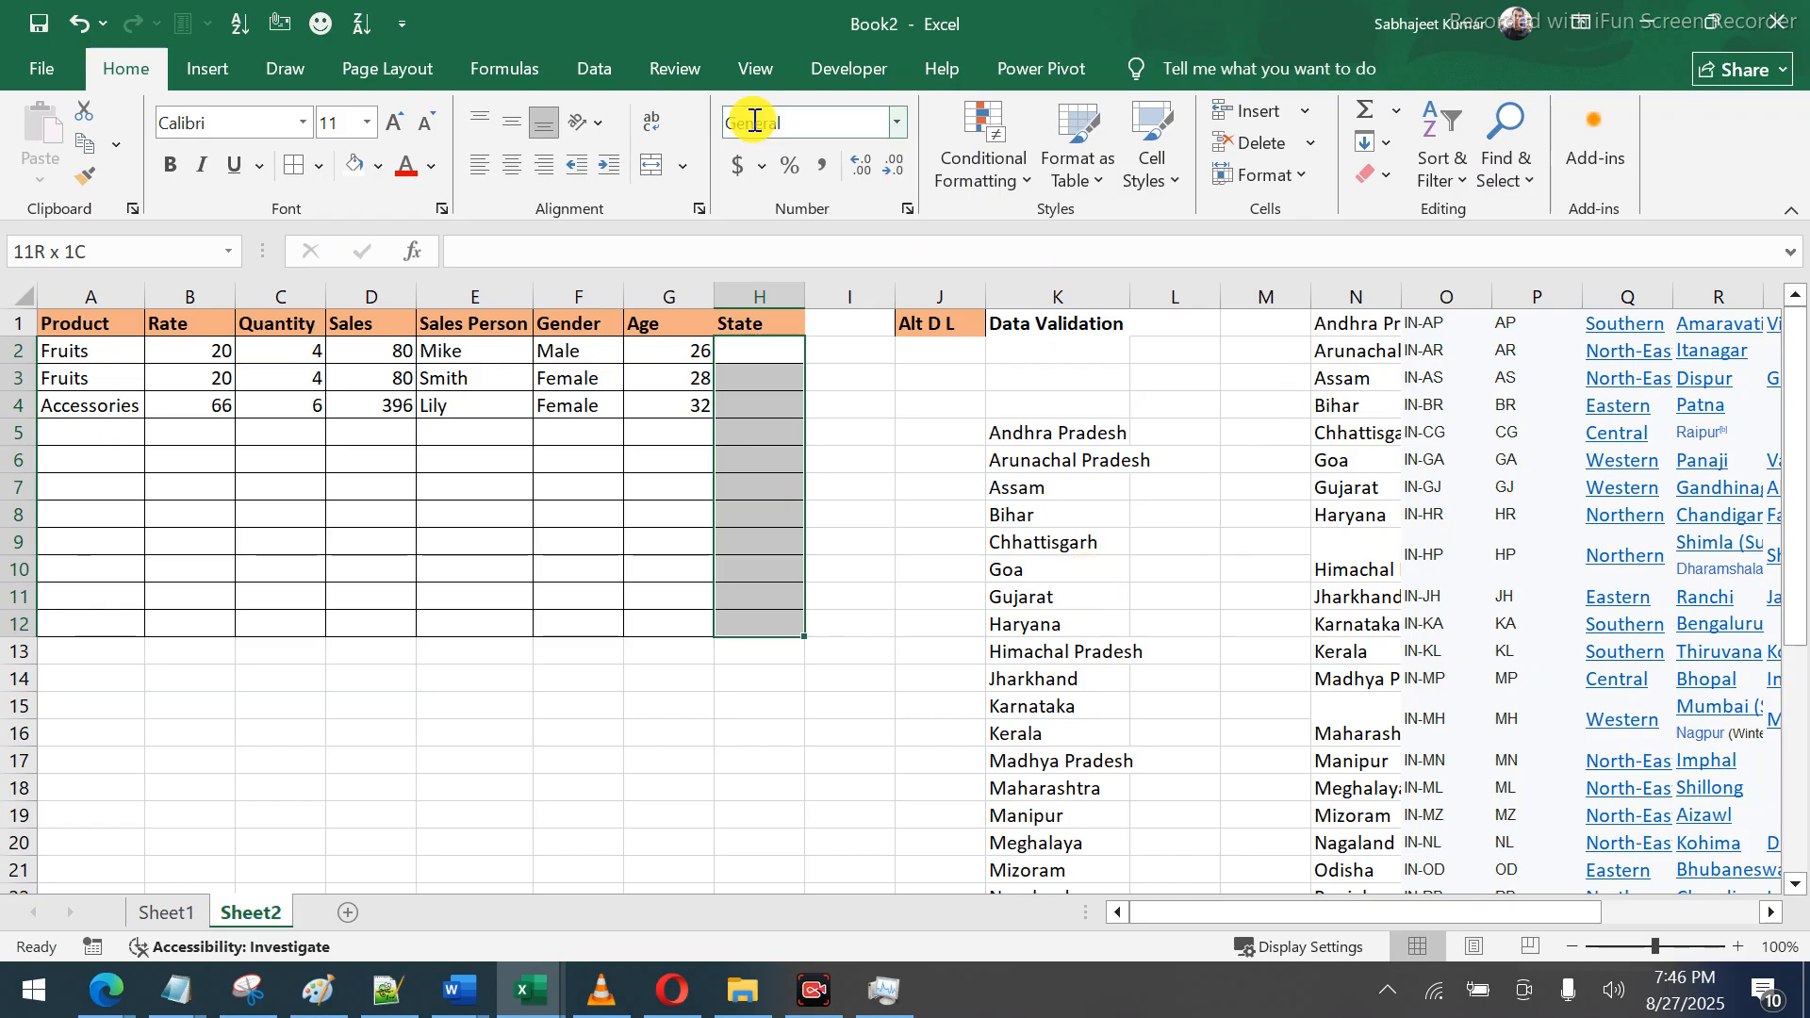
left_click(596, 69)
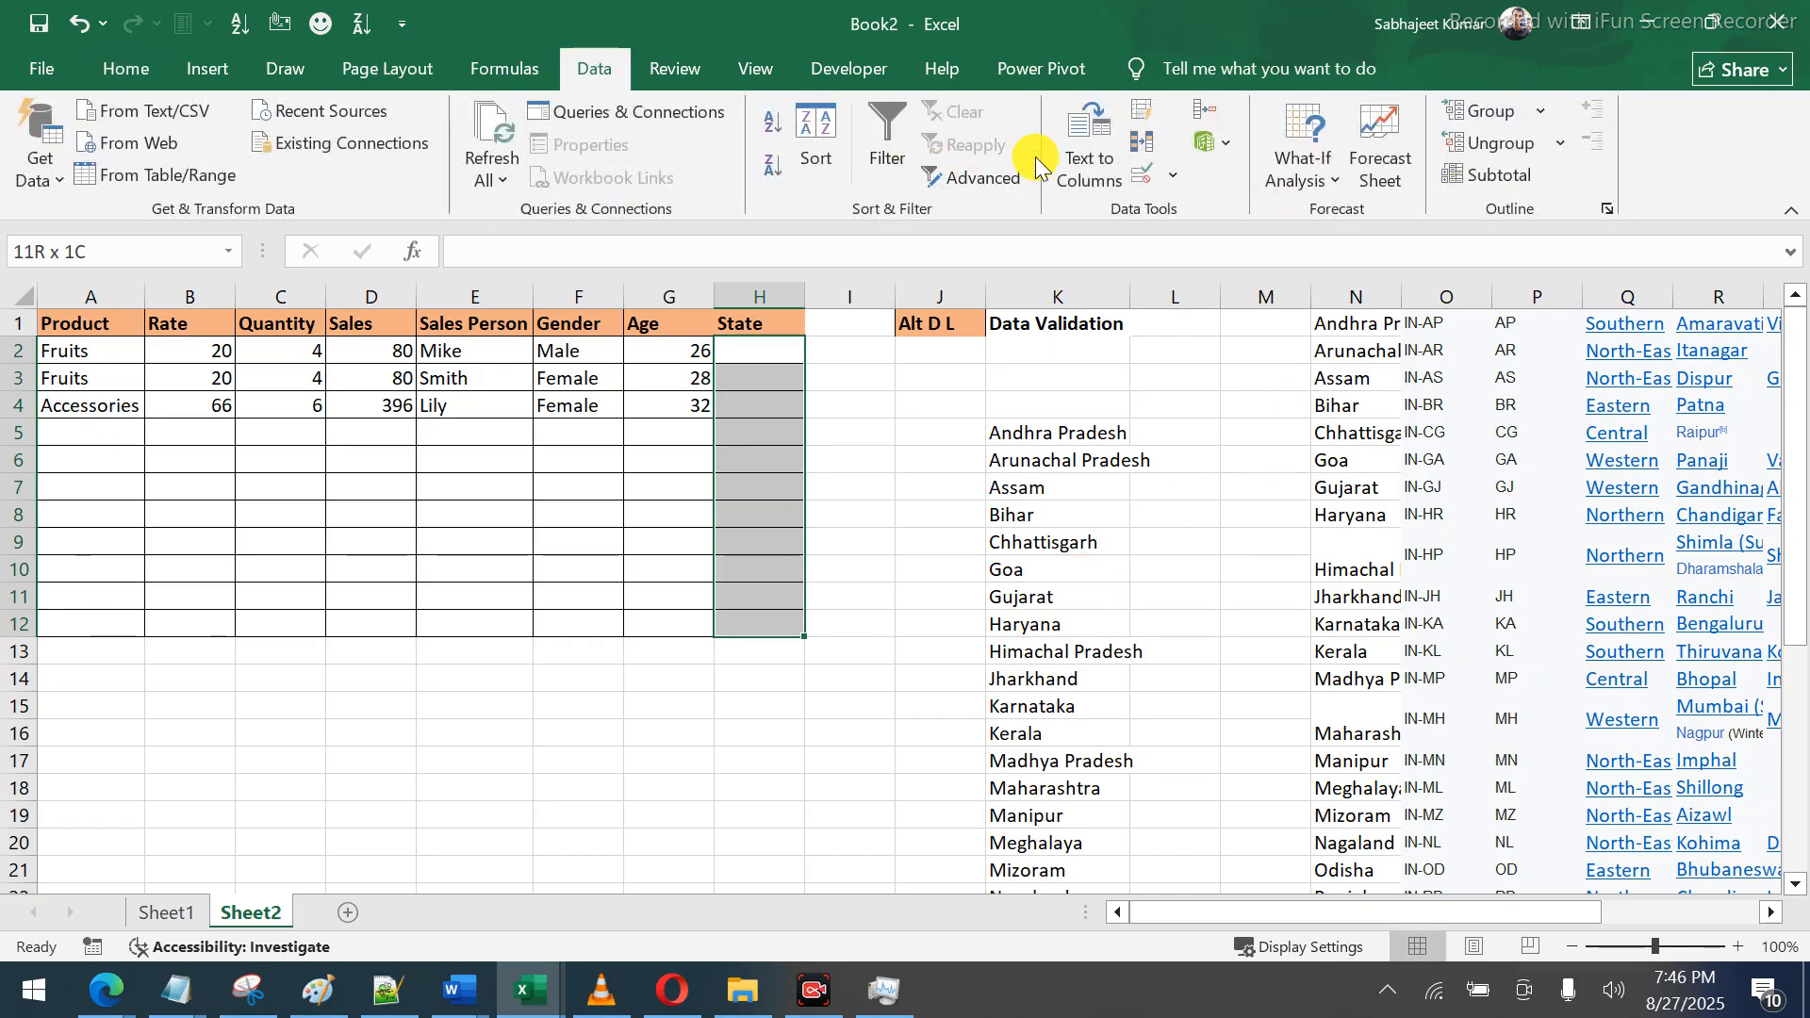
left_click(1143, 174)
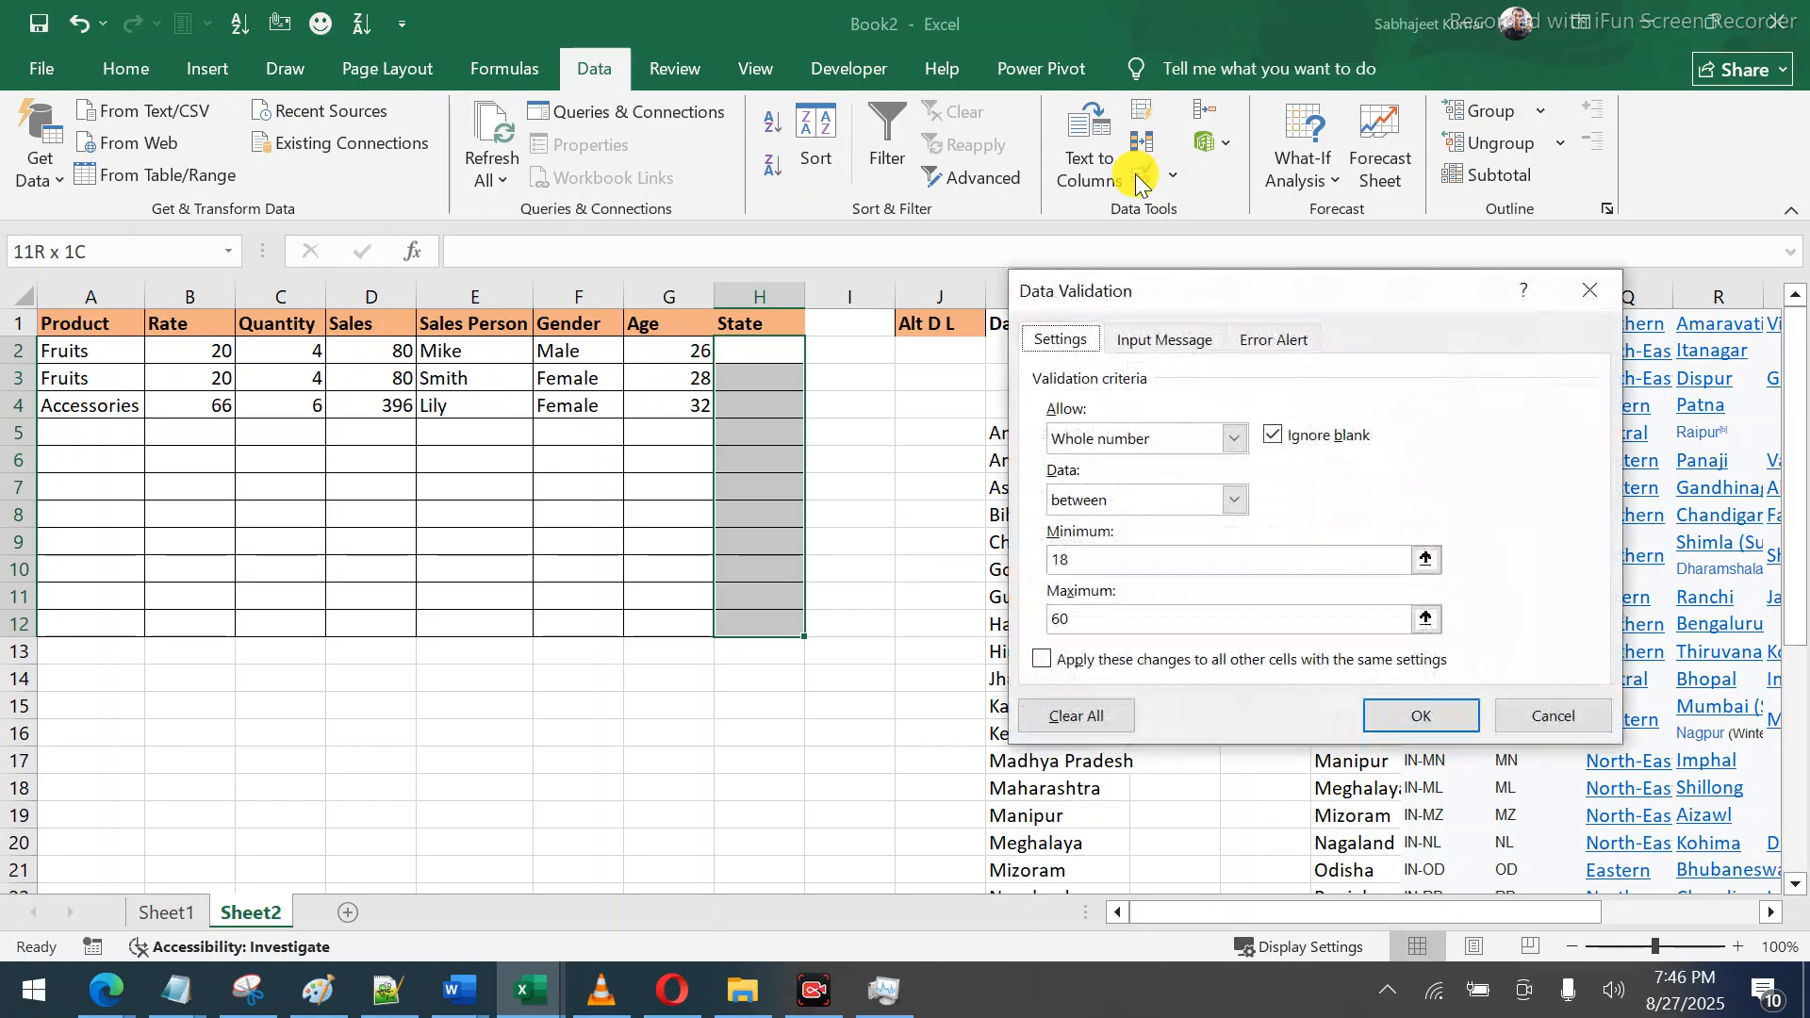
left_click(1187, 437)
left_click(1099, 525)
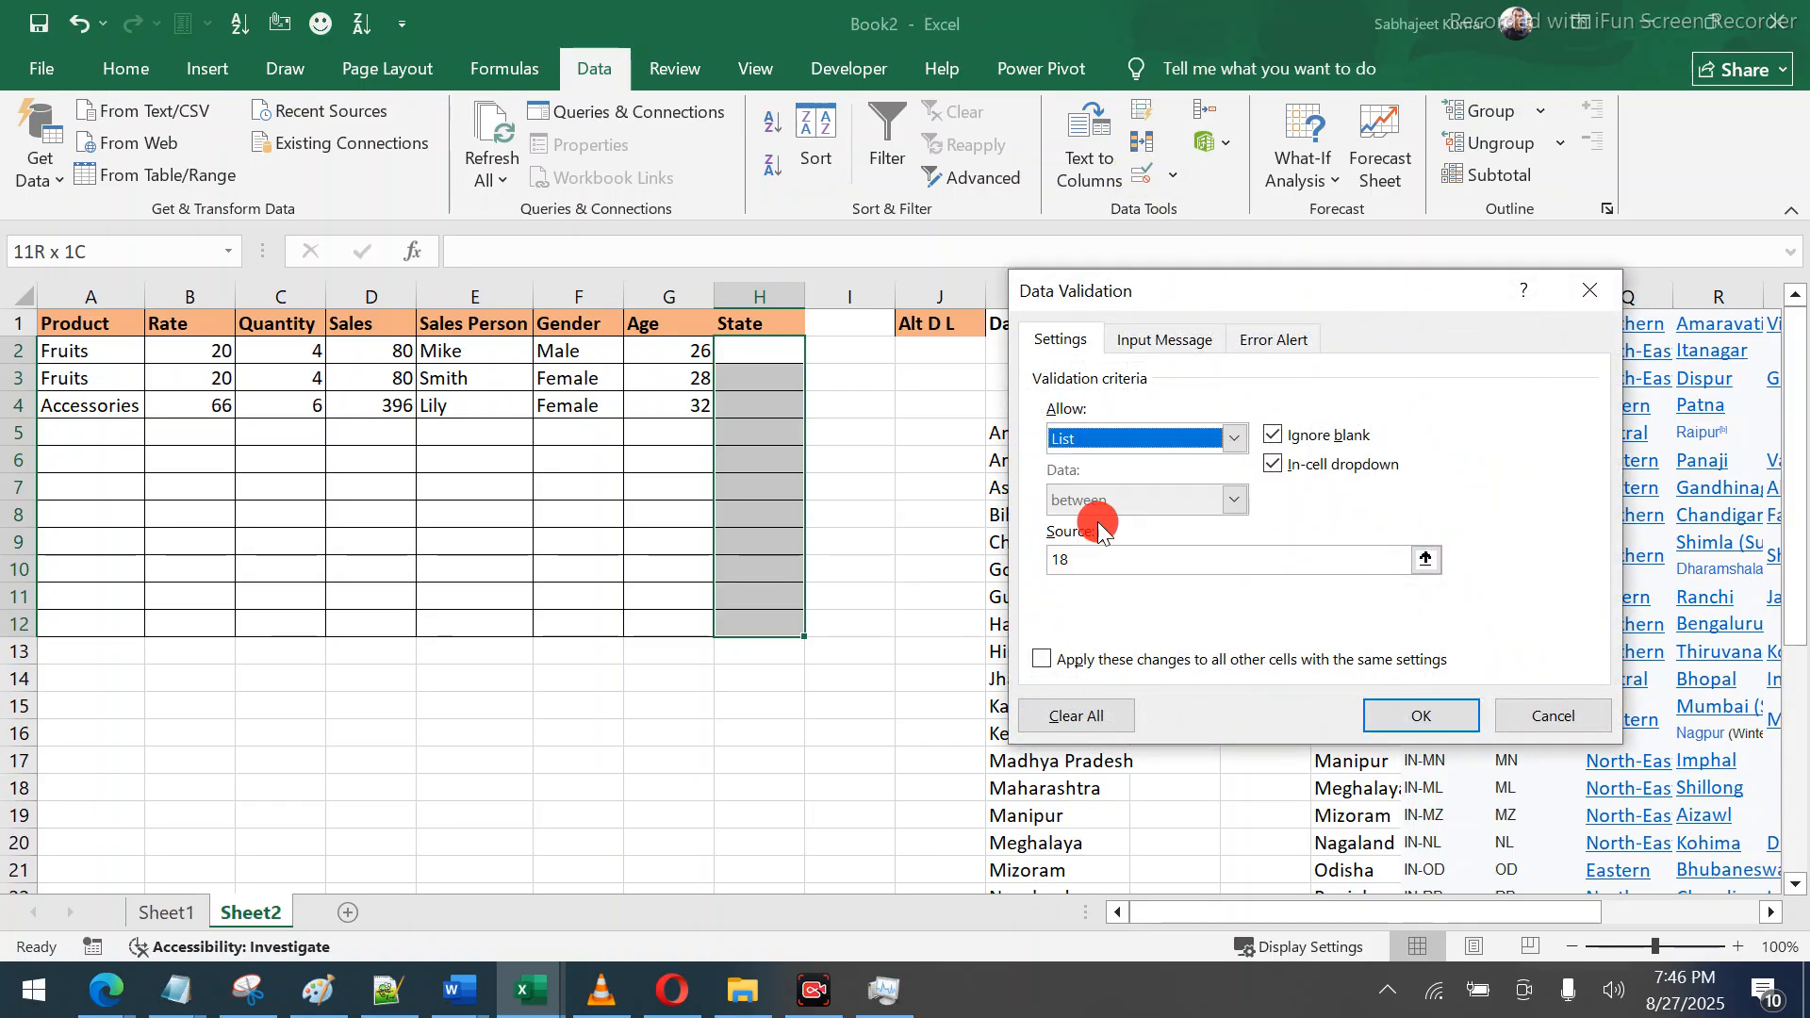
Set the list source to =$K$5:$K$32 by picking the states in column K, and apply the validation
left_click(1111, 558)
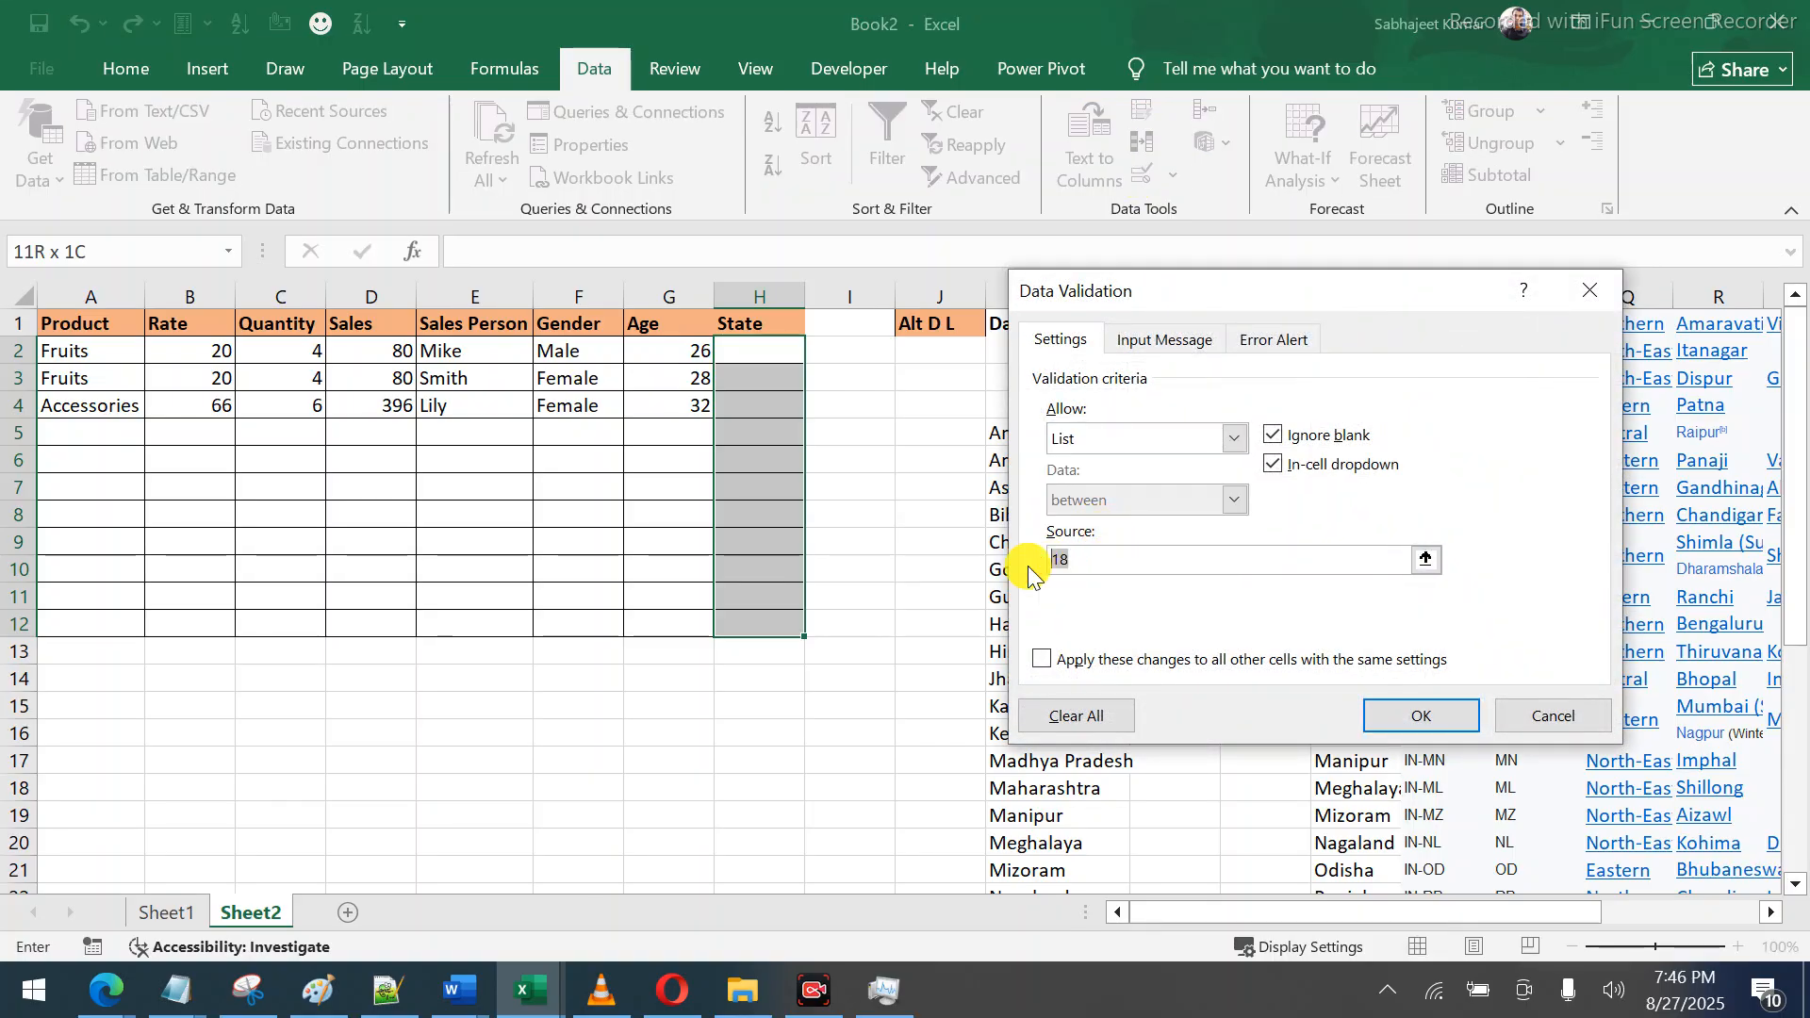
left_click_drag(1385, 288, 606, 223)
left_click(1009, 439)
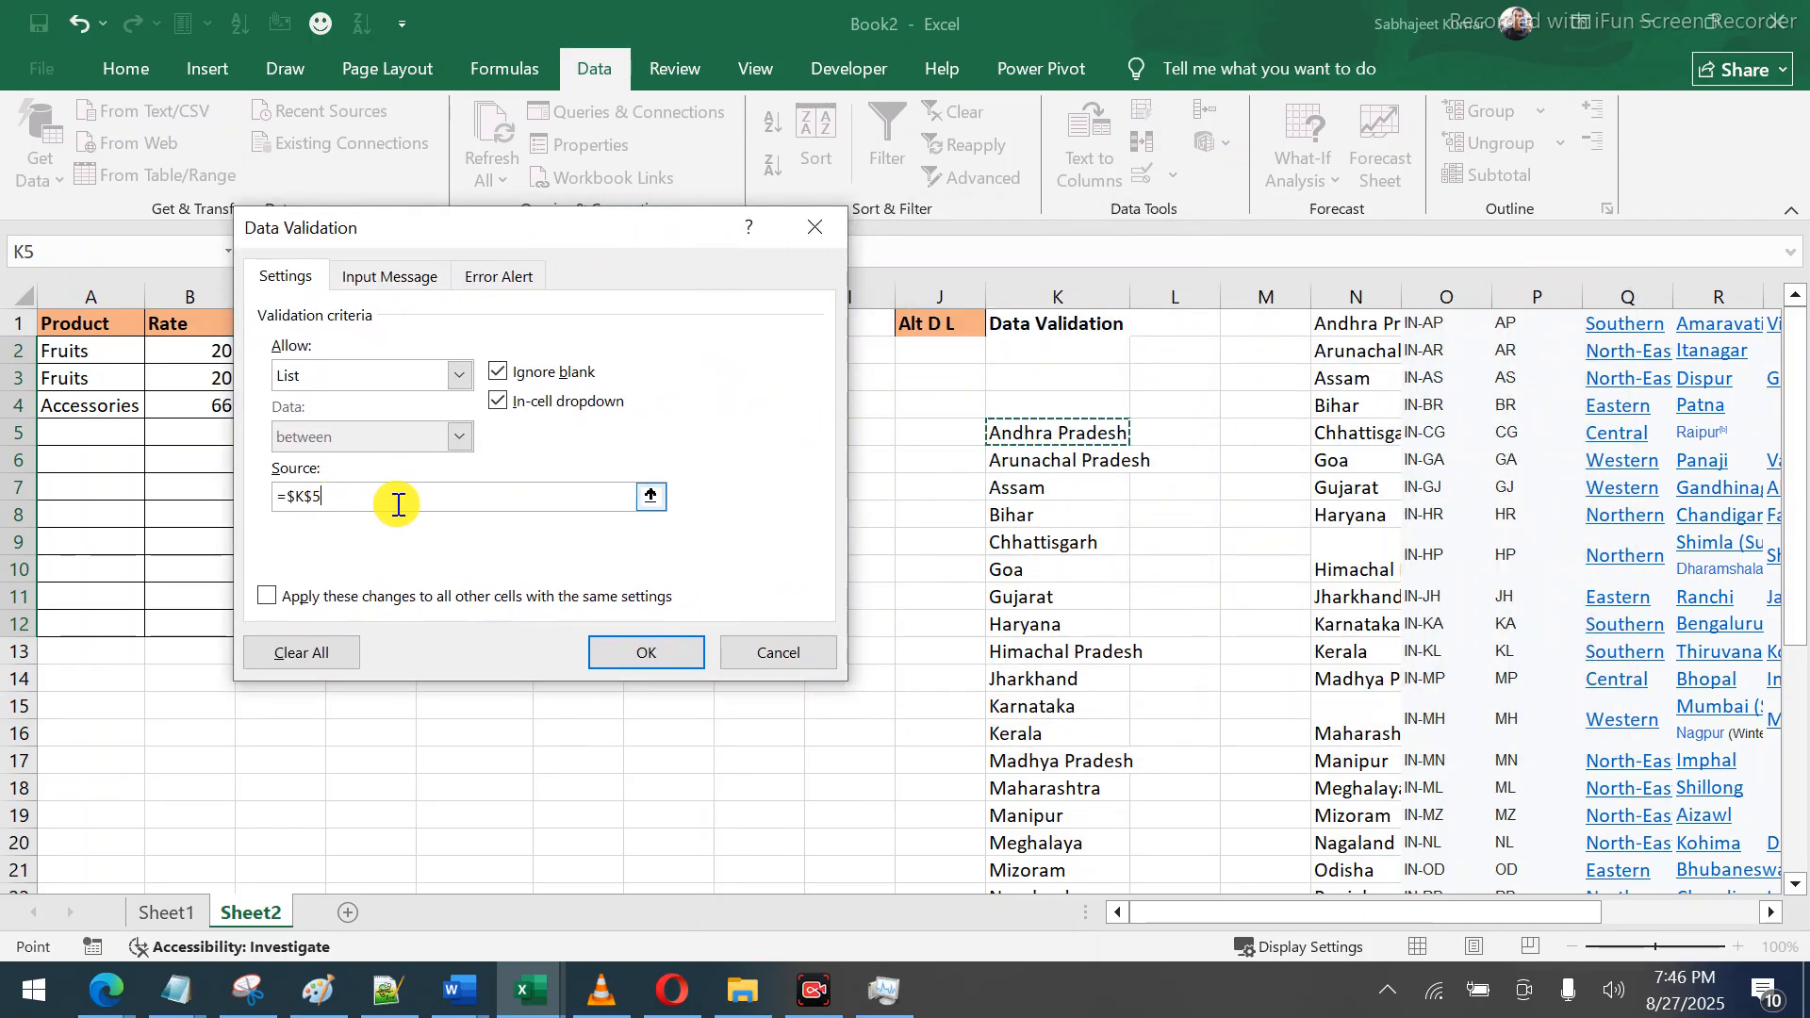
key("shift+Down")
key("ctrl+shift+Down")
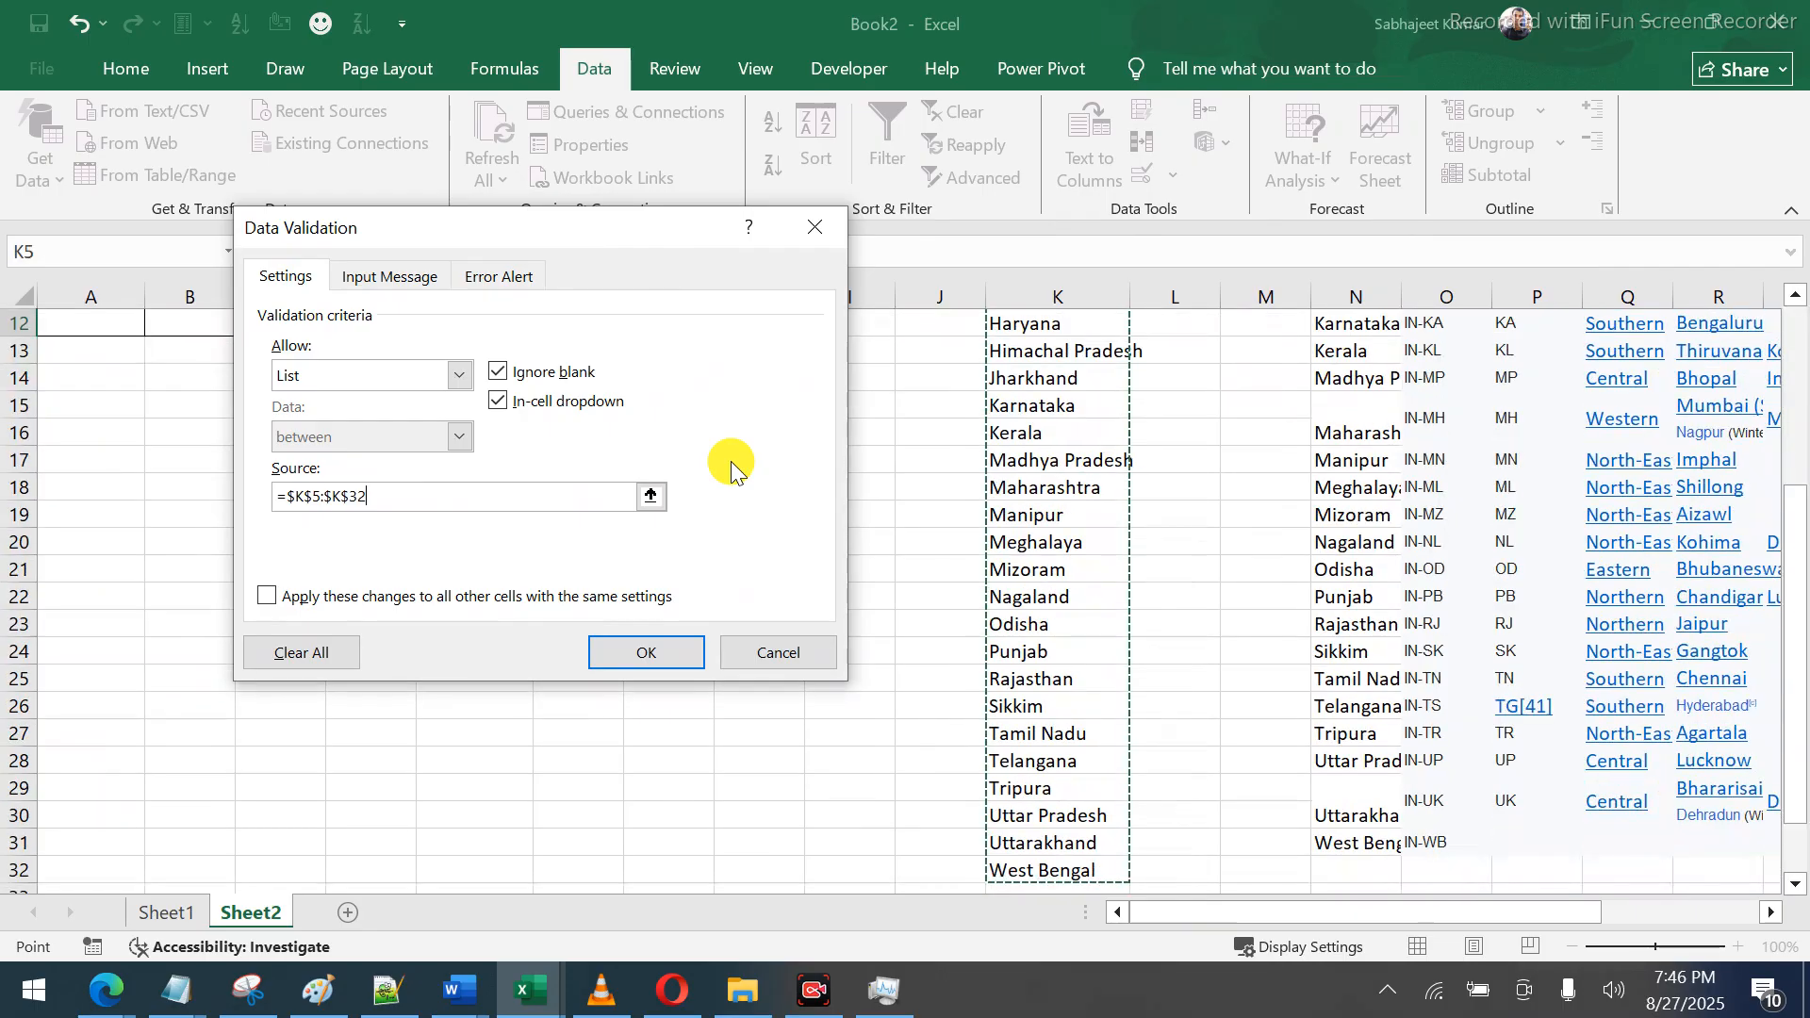
key("shift+Up")
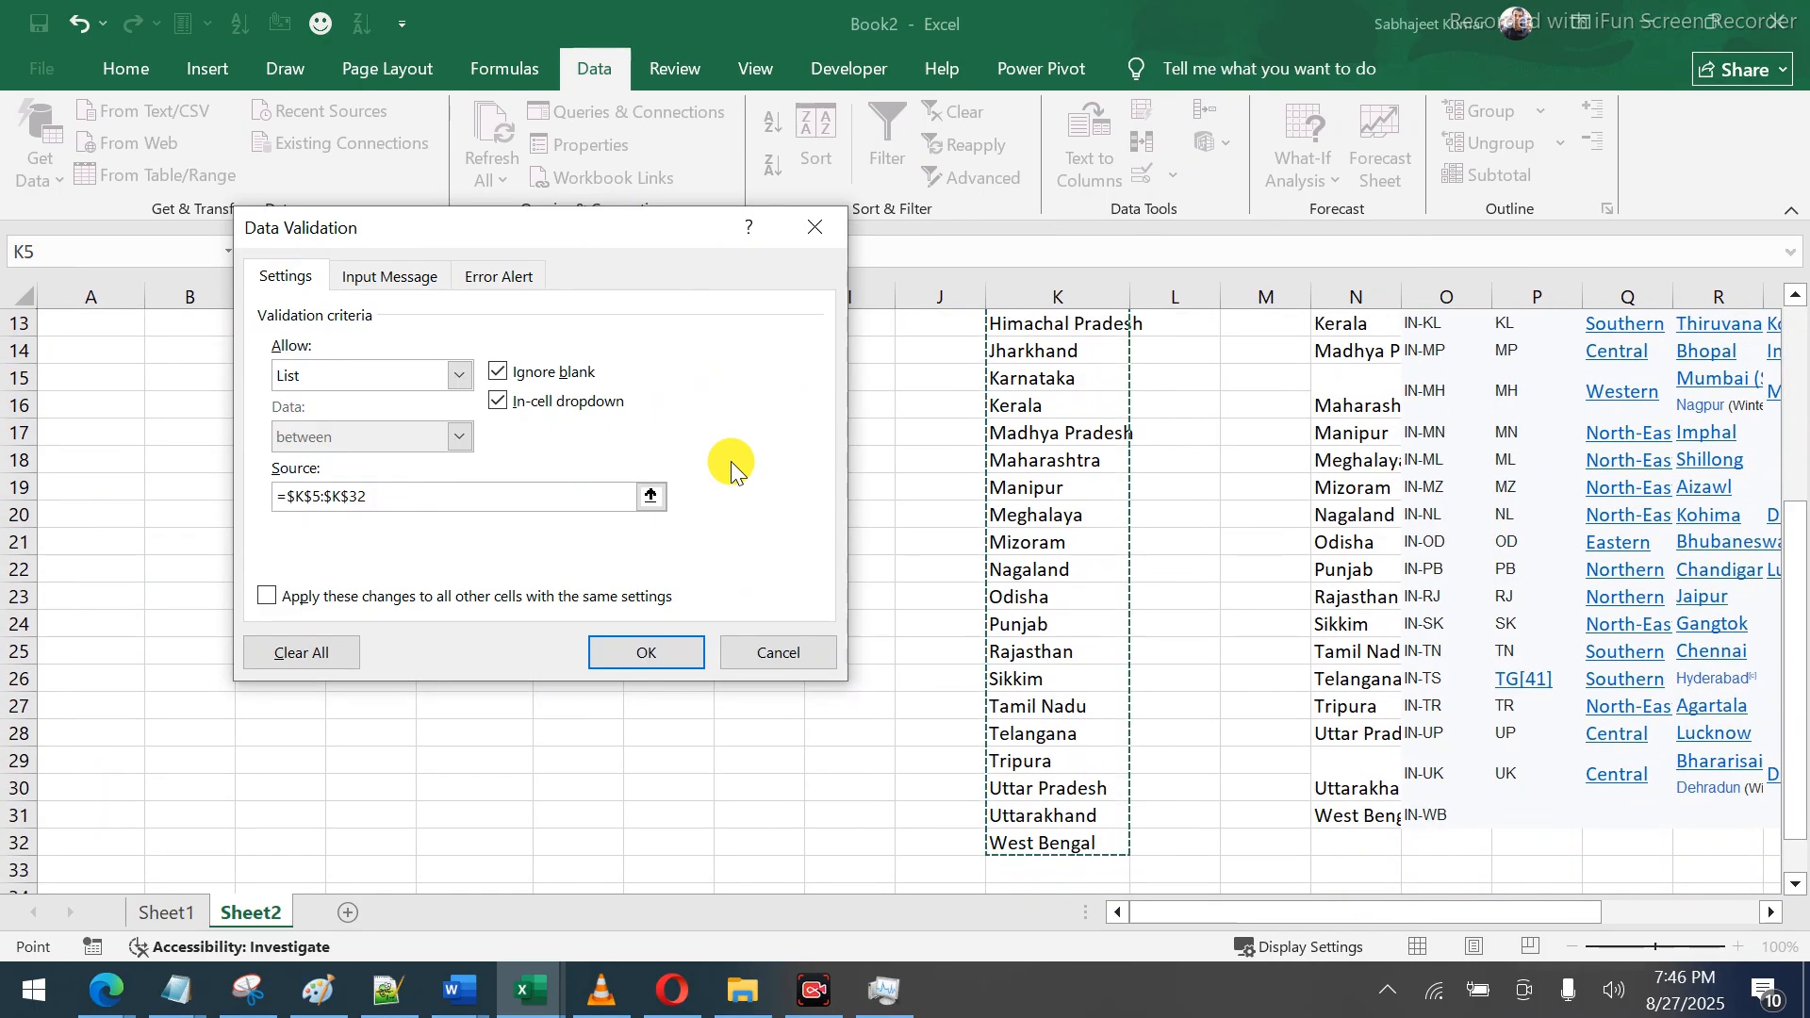
left_click(666, 651)
Check State cells H3 and H2 for the in-cell dropdown
left_click(748, 517)
key("ctrl+Up")
key("Down")
key("Down")
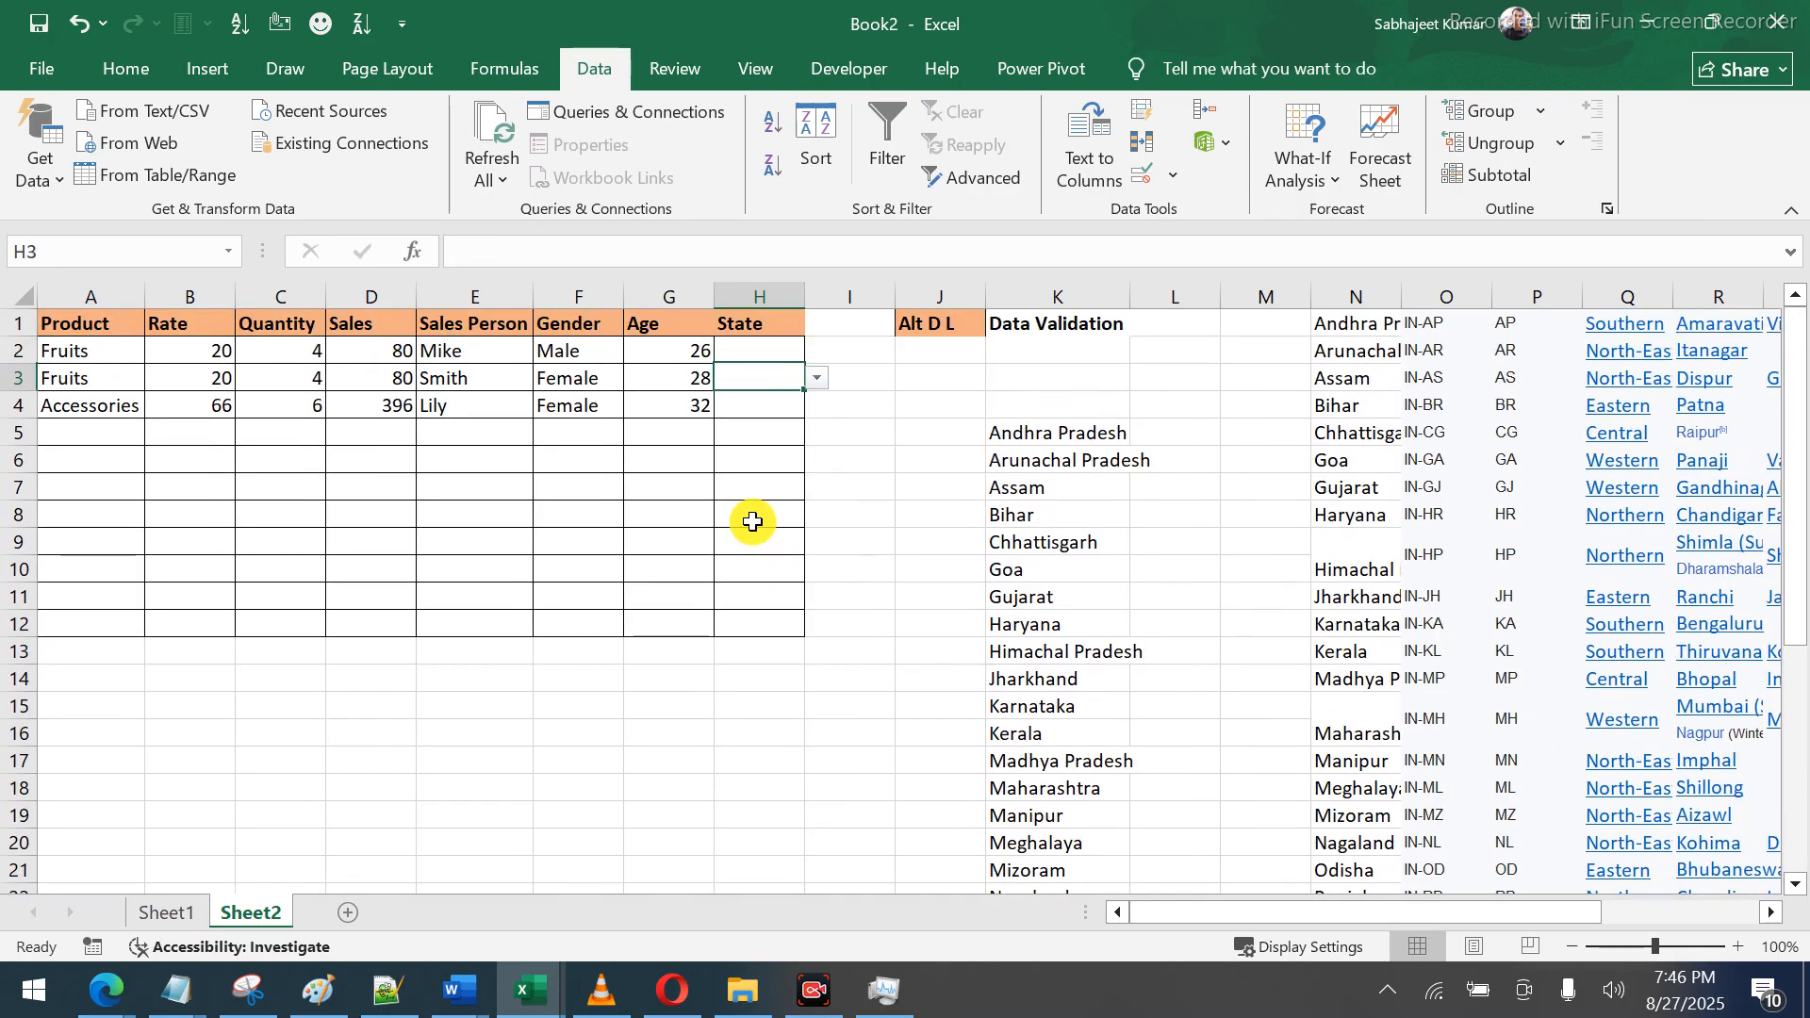
left_click(772, 347)
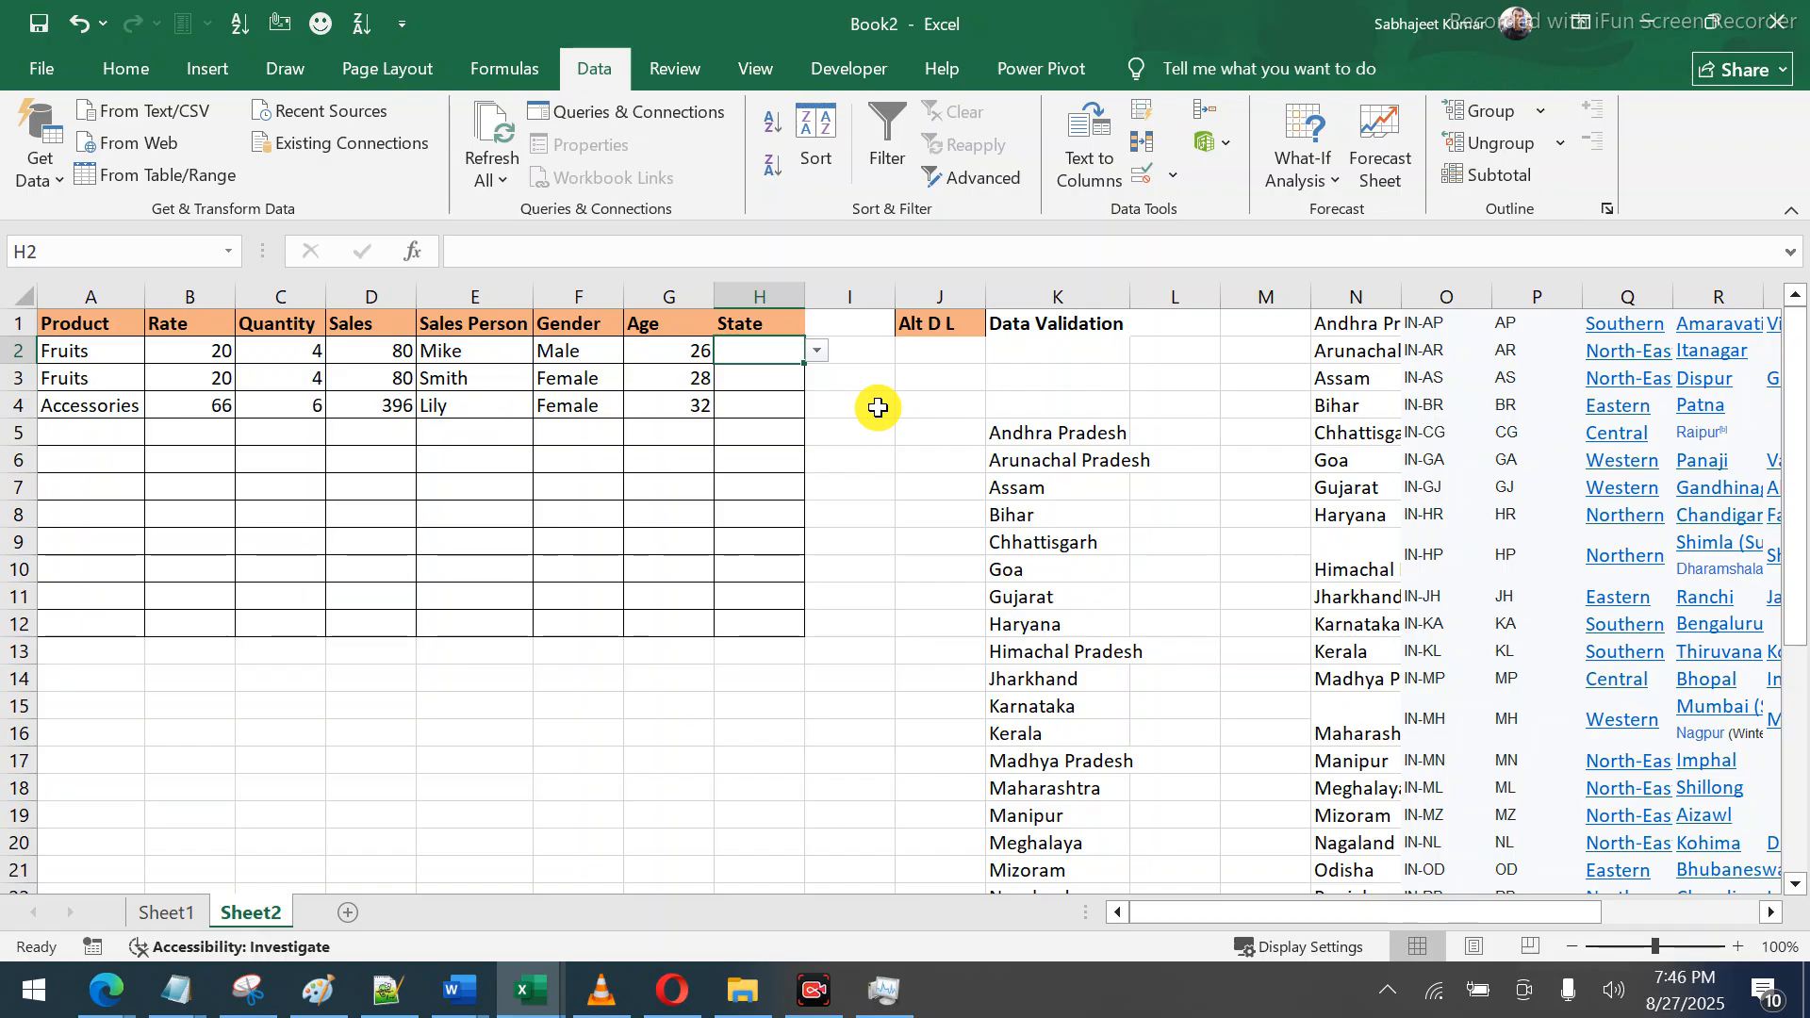
Test the validation of State cell H2 with the unlisted entry UP, cancel it, and enter Uttar Pradesh instead
type("UP")
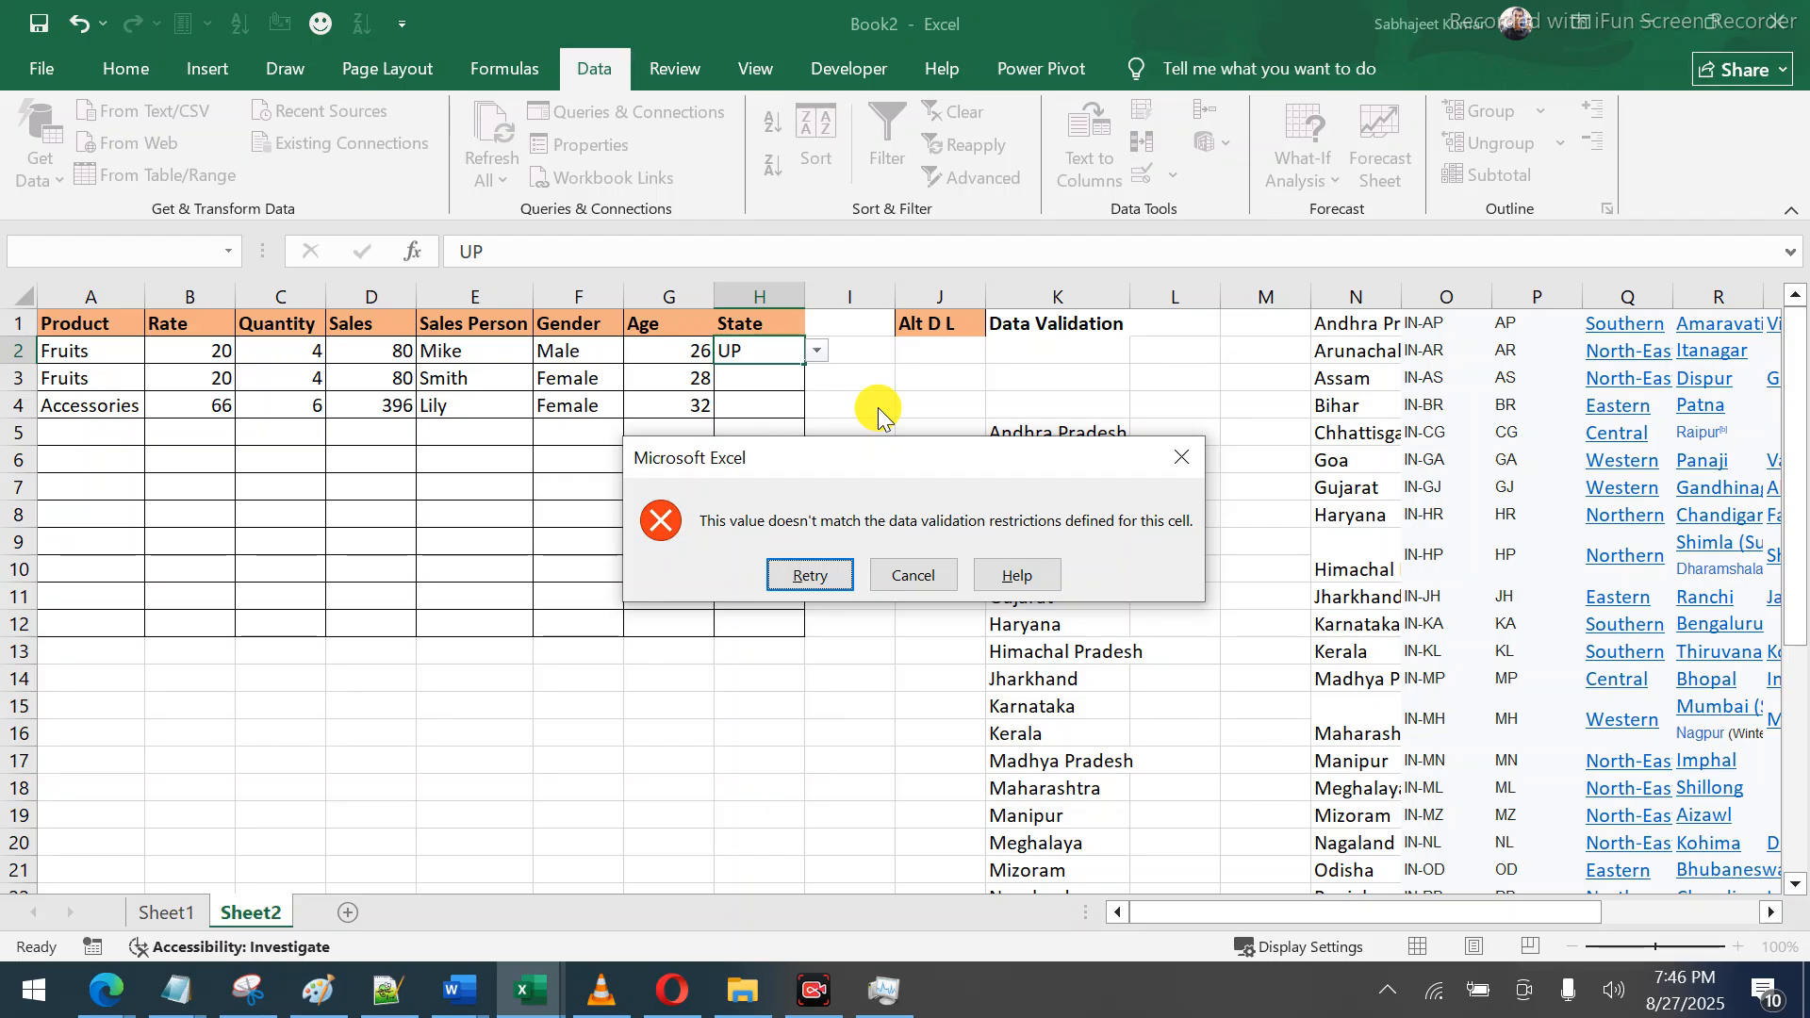
key("Escape")
type("Ut")
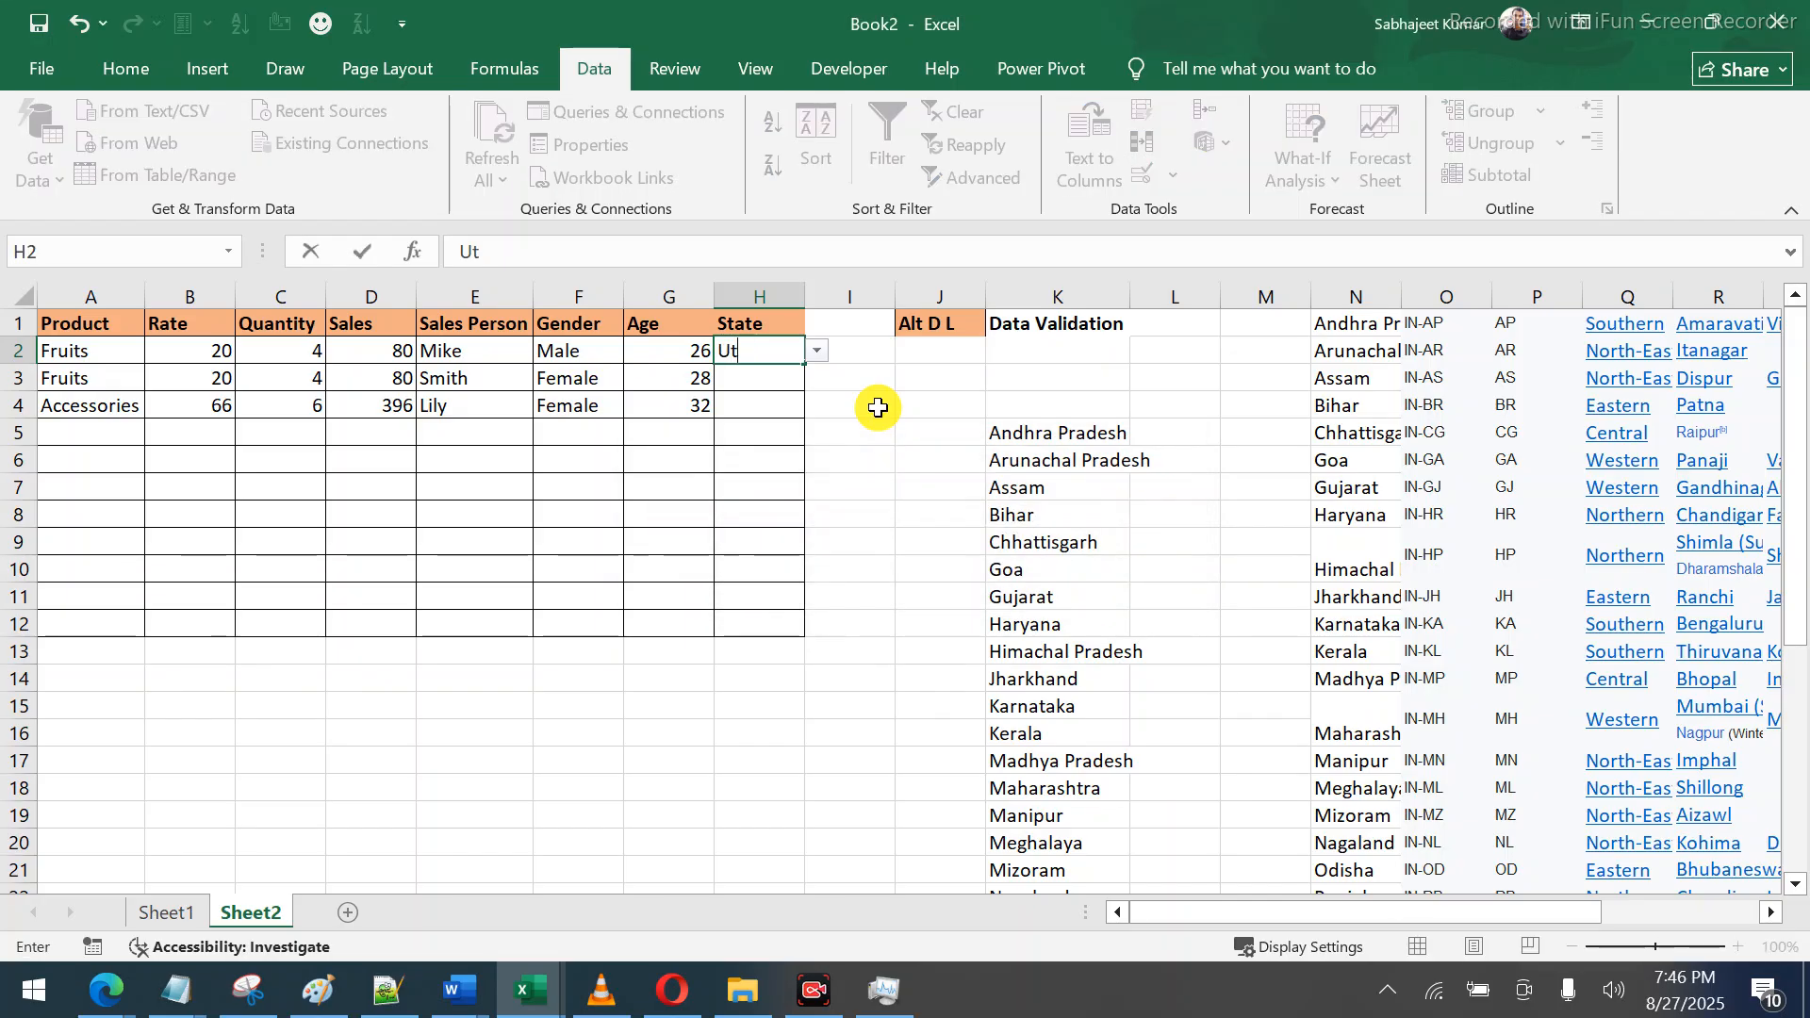
type("tar Pradesh")
key("Return")
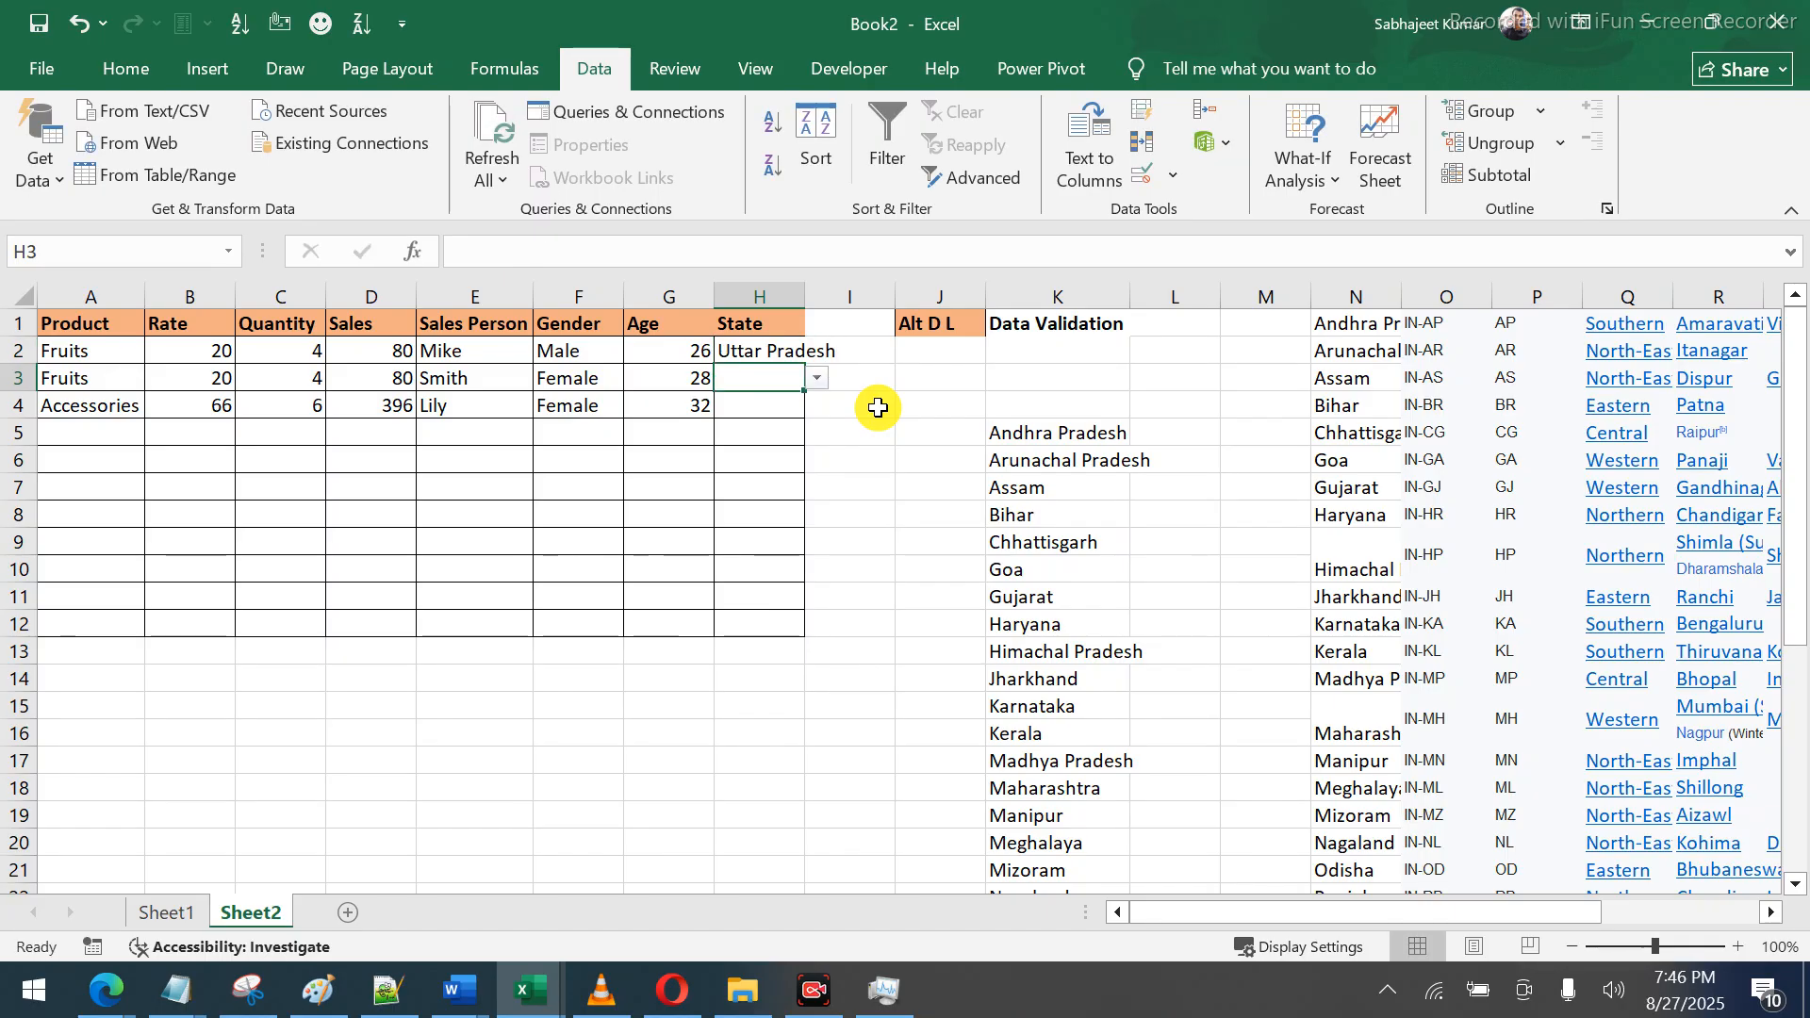
Choose Uttar Pradesh from the dropdown list in State cell H3 and widen column H to fit the state names
left_click(816, 378)
left_click_drag(818, 433, 818, 532)
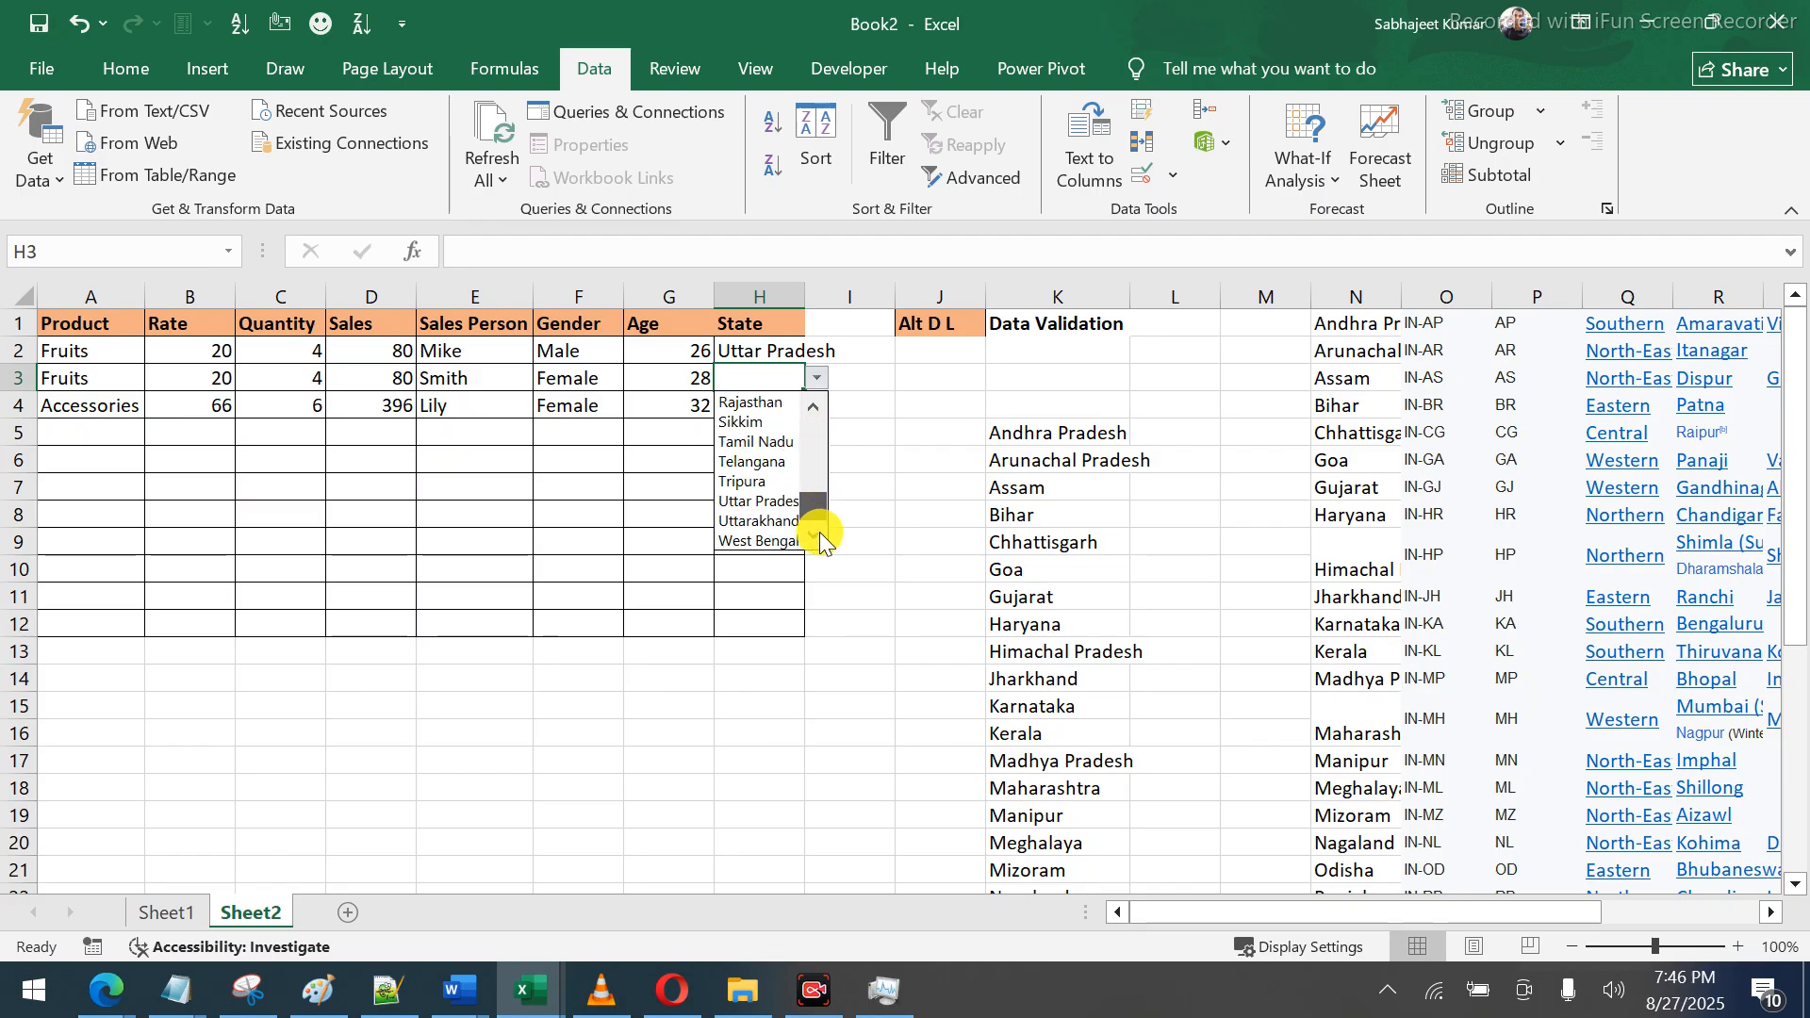
left_click(746, 506)
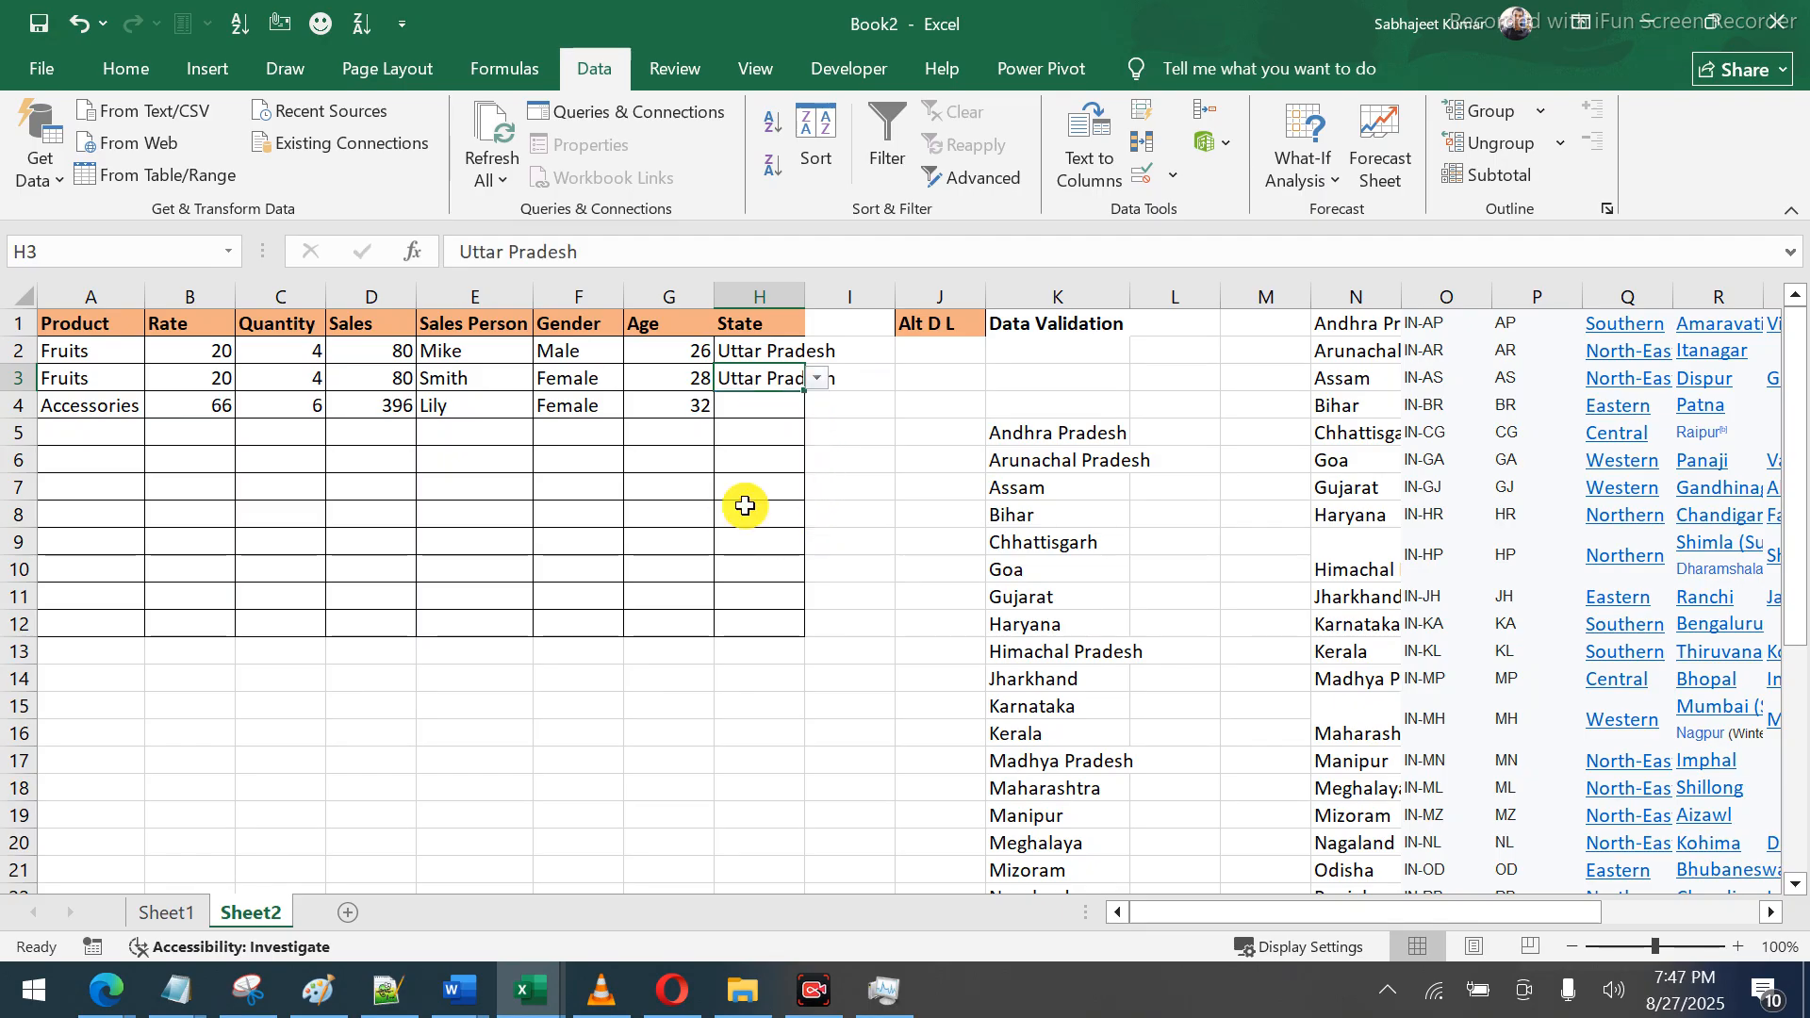
left_click(846, 455)
left_click_drag(803, 300, 858, 301)
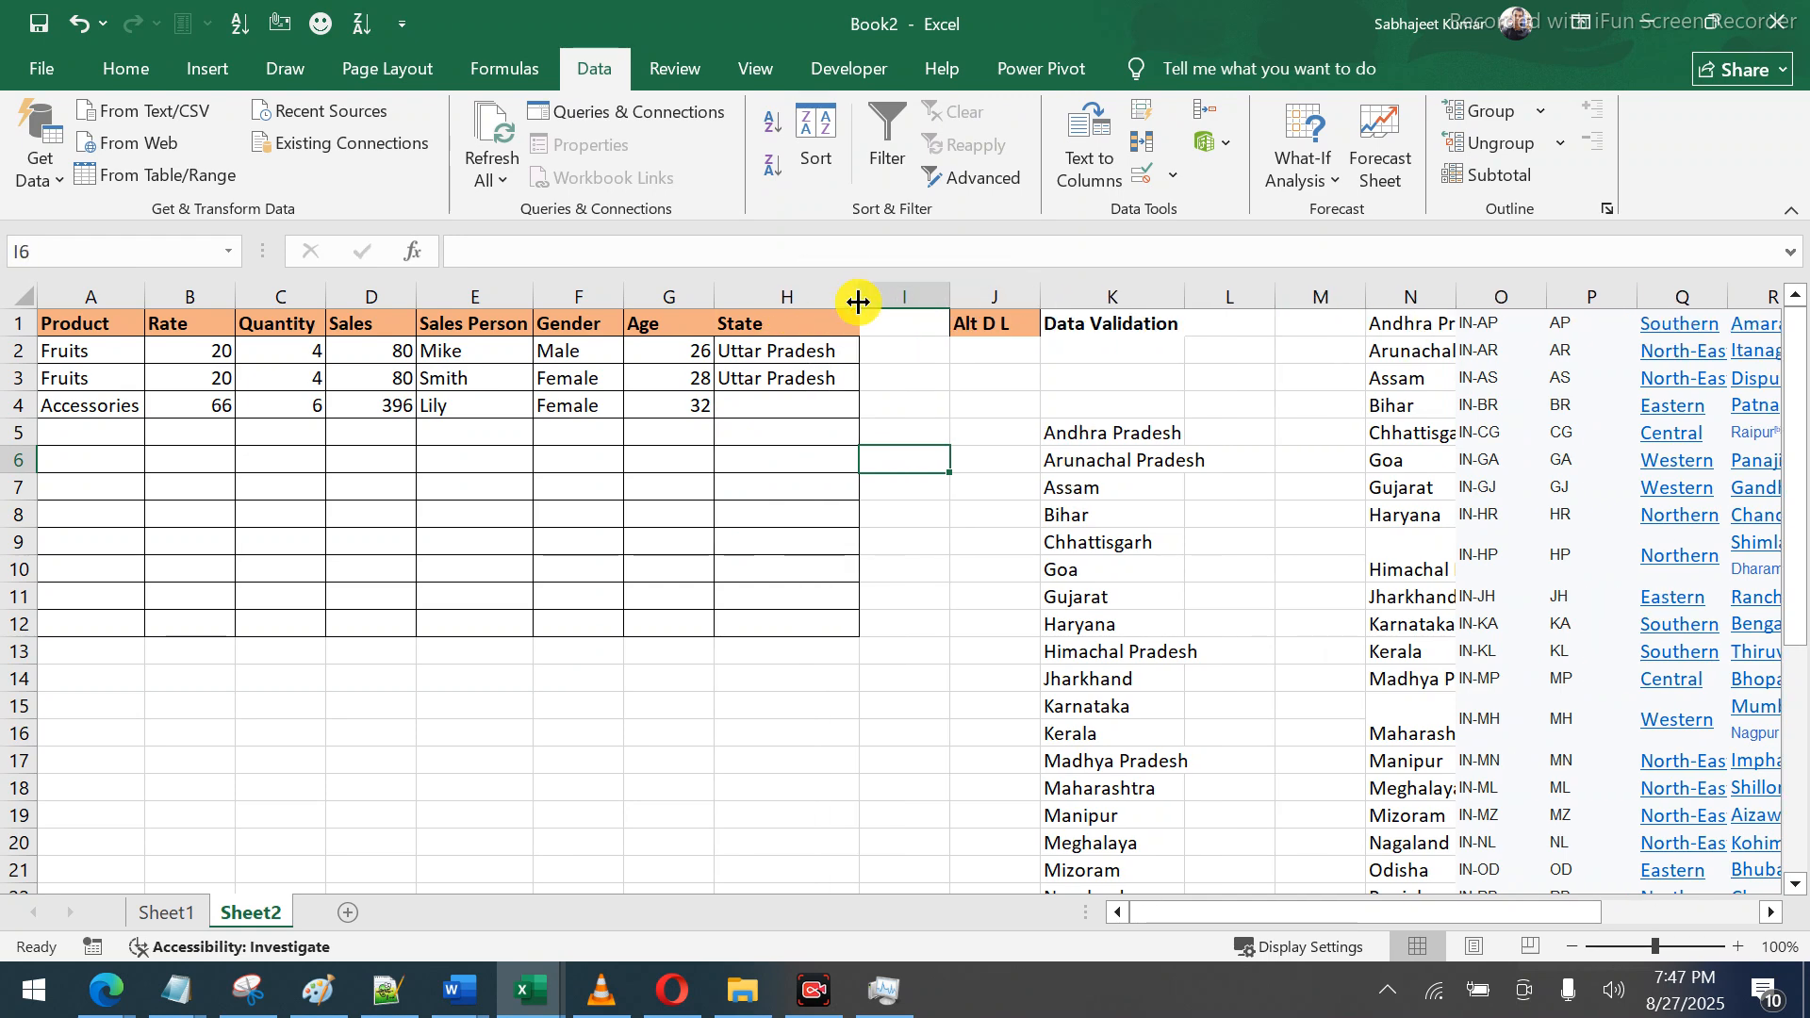
Choose Assam from the dropdown list in State cell H4
left_click(797, 406)
left_click(873, 410)
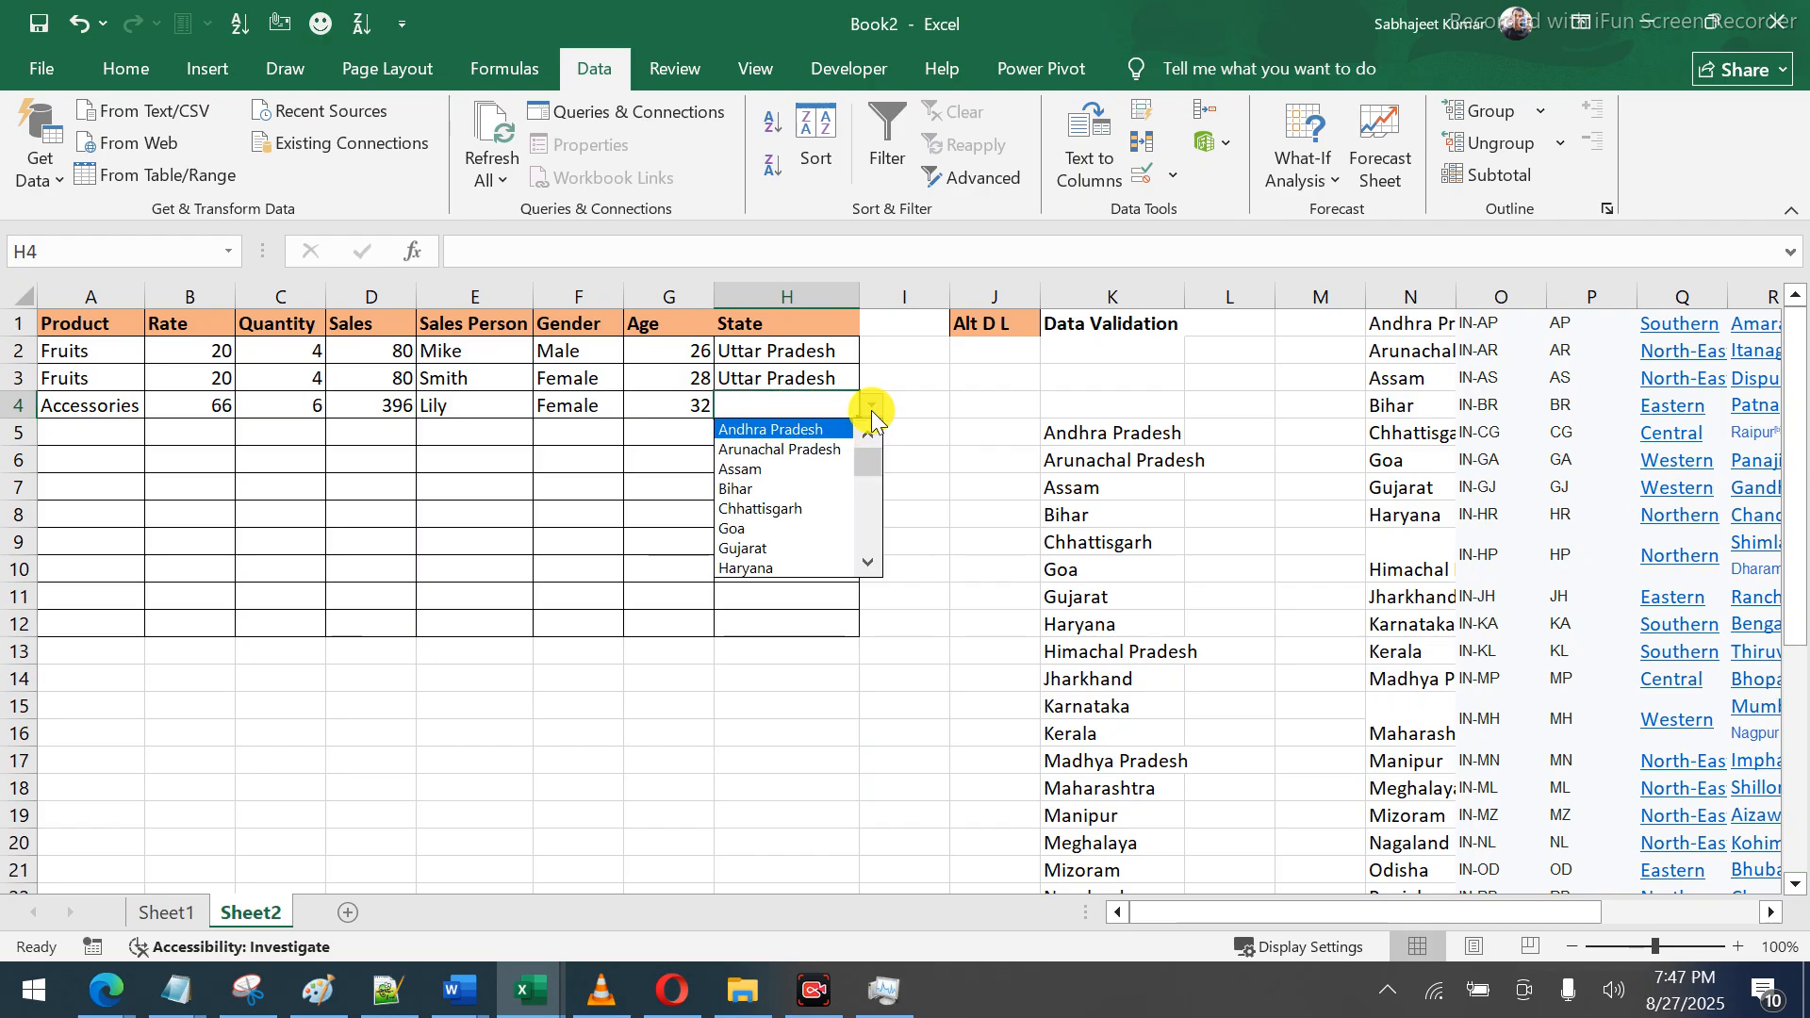
left_click(806, 469)
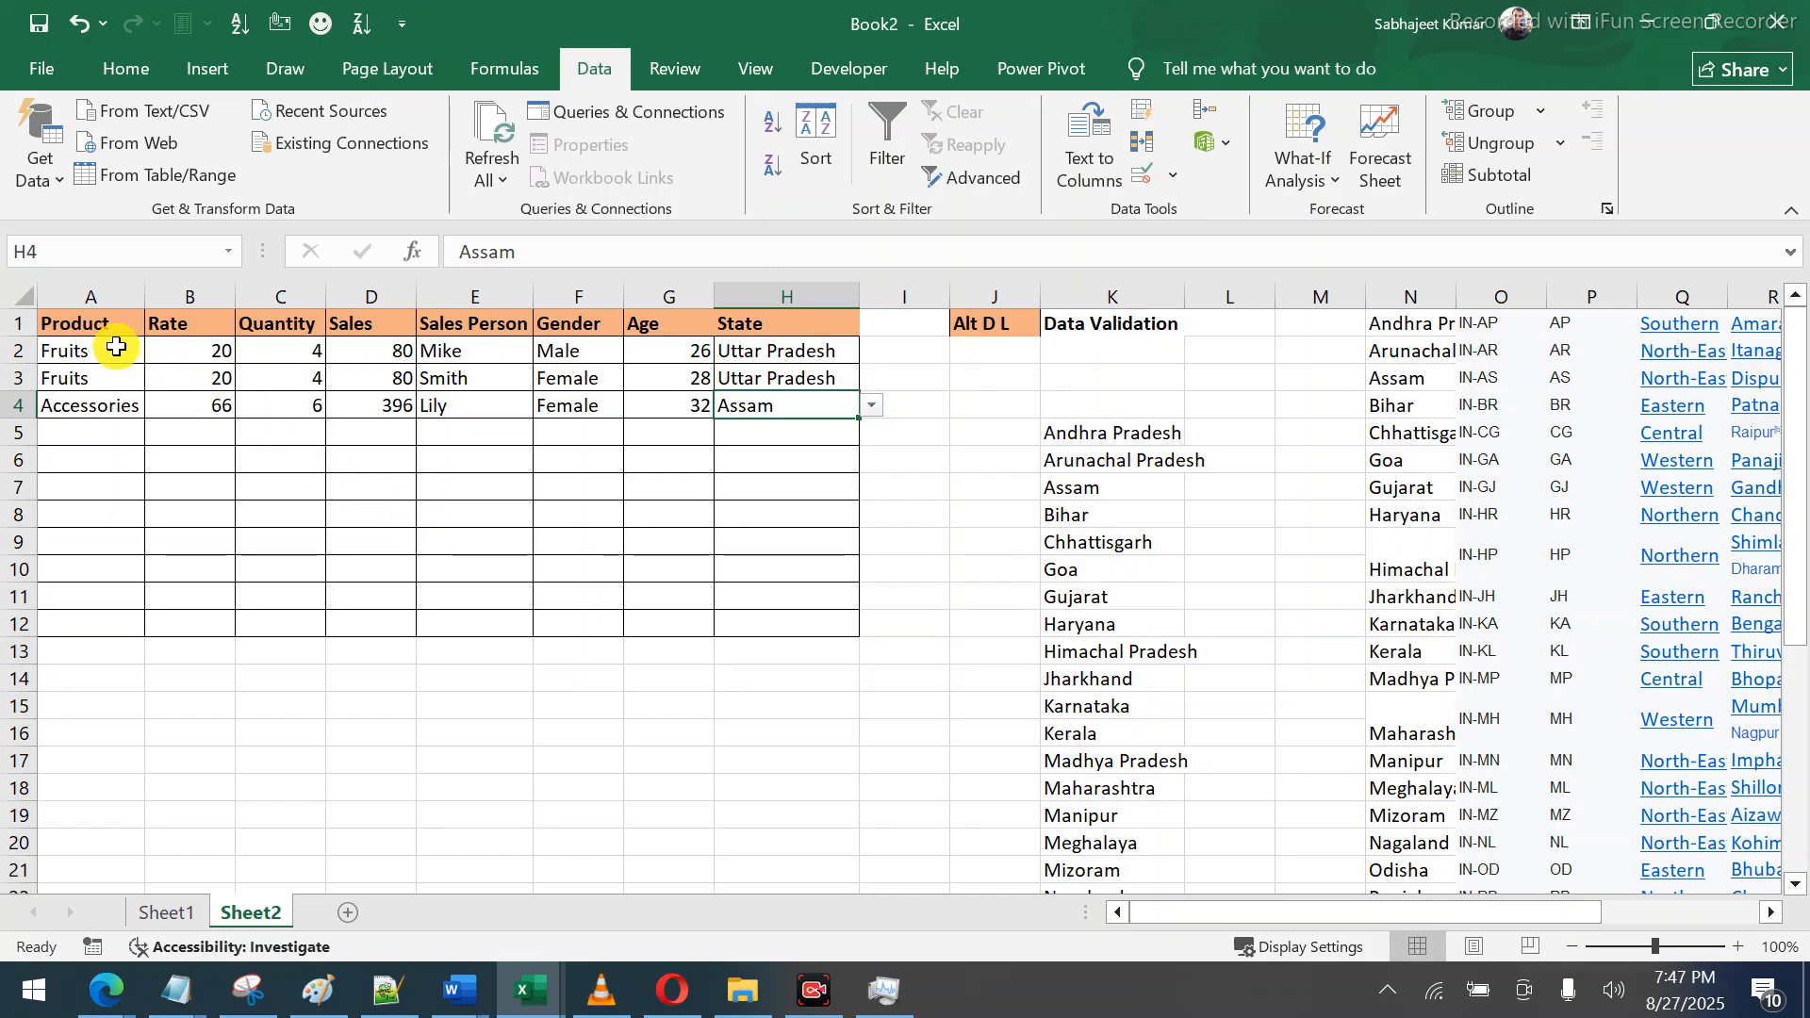
Open Data Validation for Product cells A2:A12, set the allowed type to Date, and examine its start and end date criteria
left_click_drag(125, 614, 87, 351)
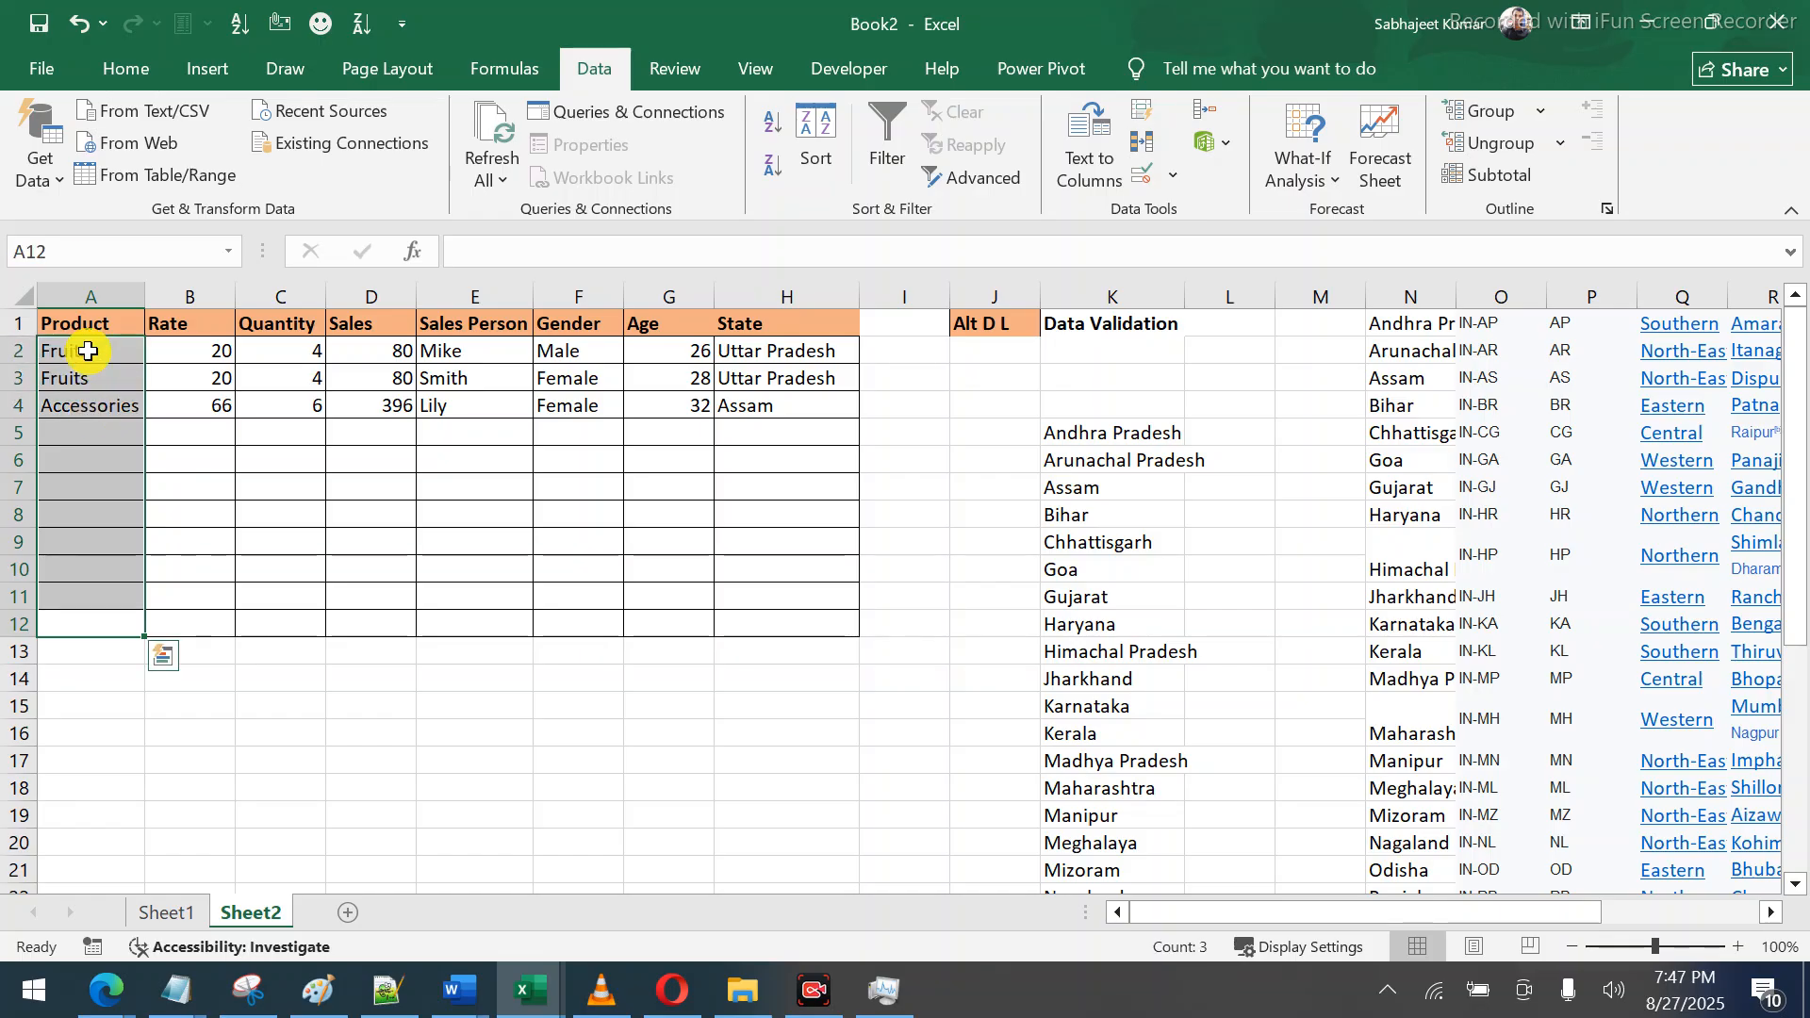
key("alt+a")
key("v")
key("v")
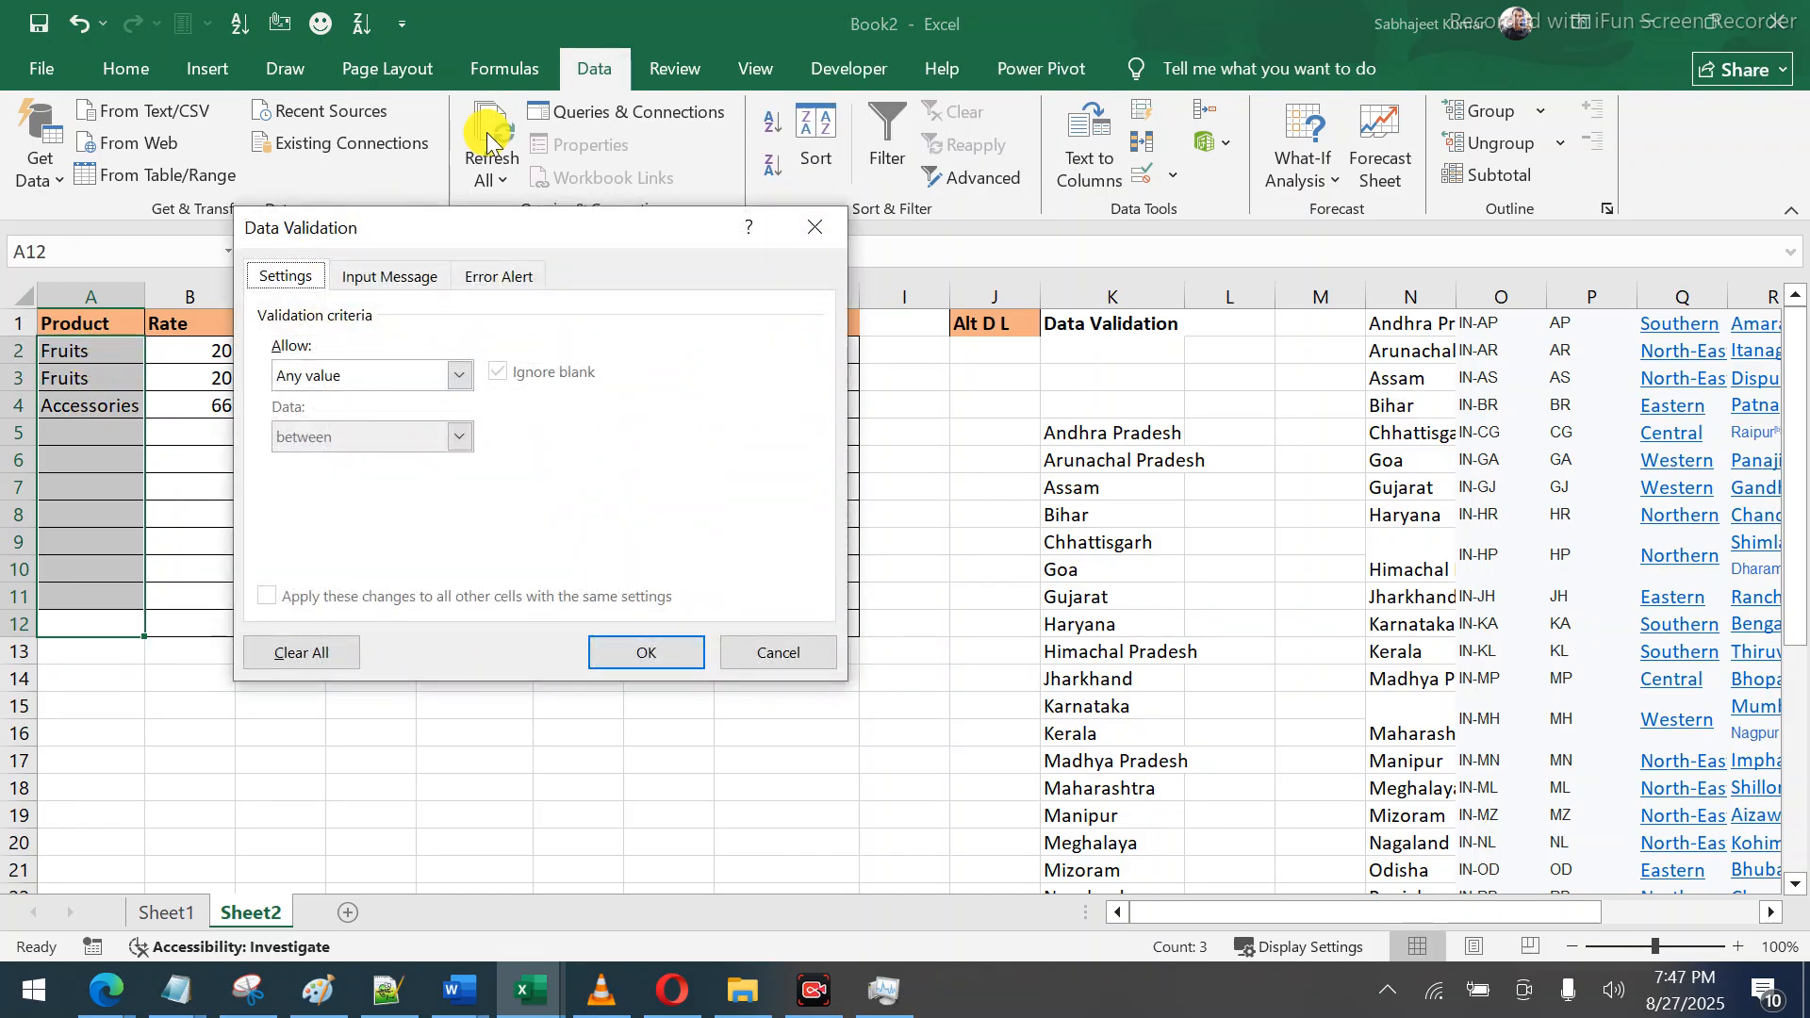
left_click(404, 370)
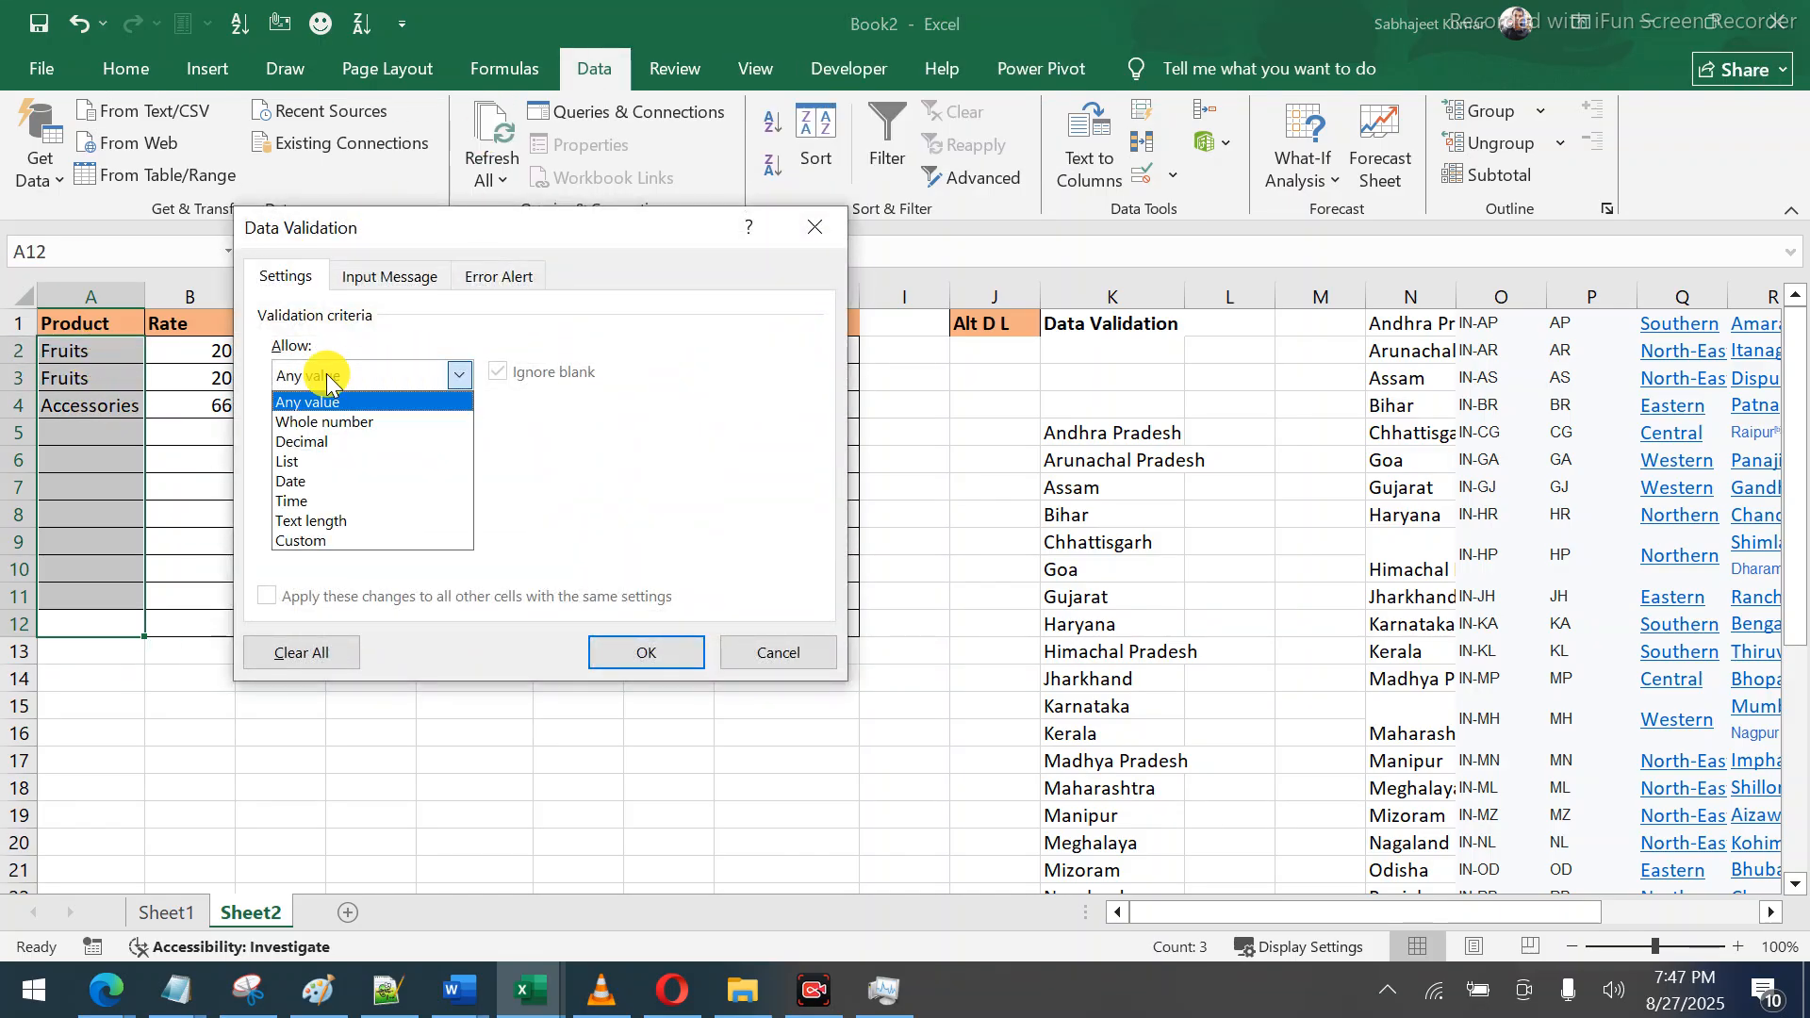
left_click(329, 482)
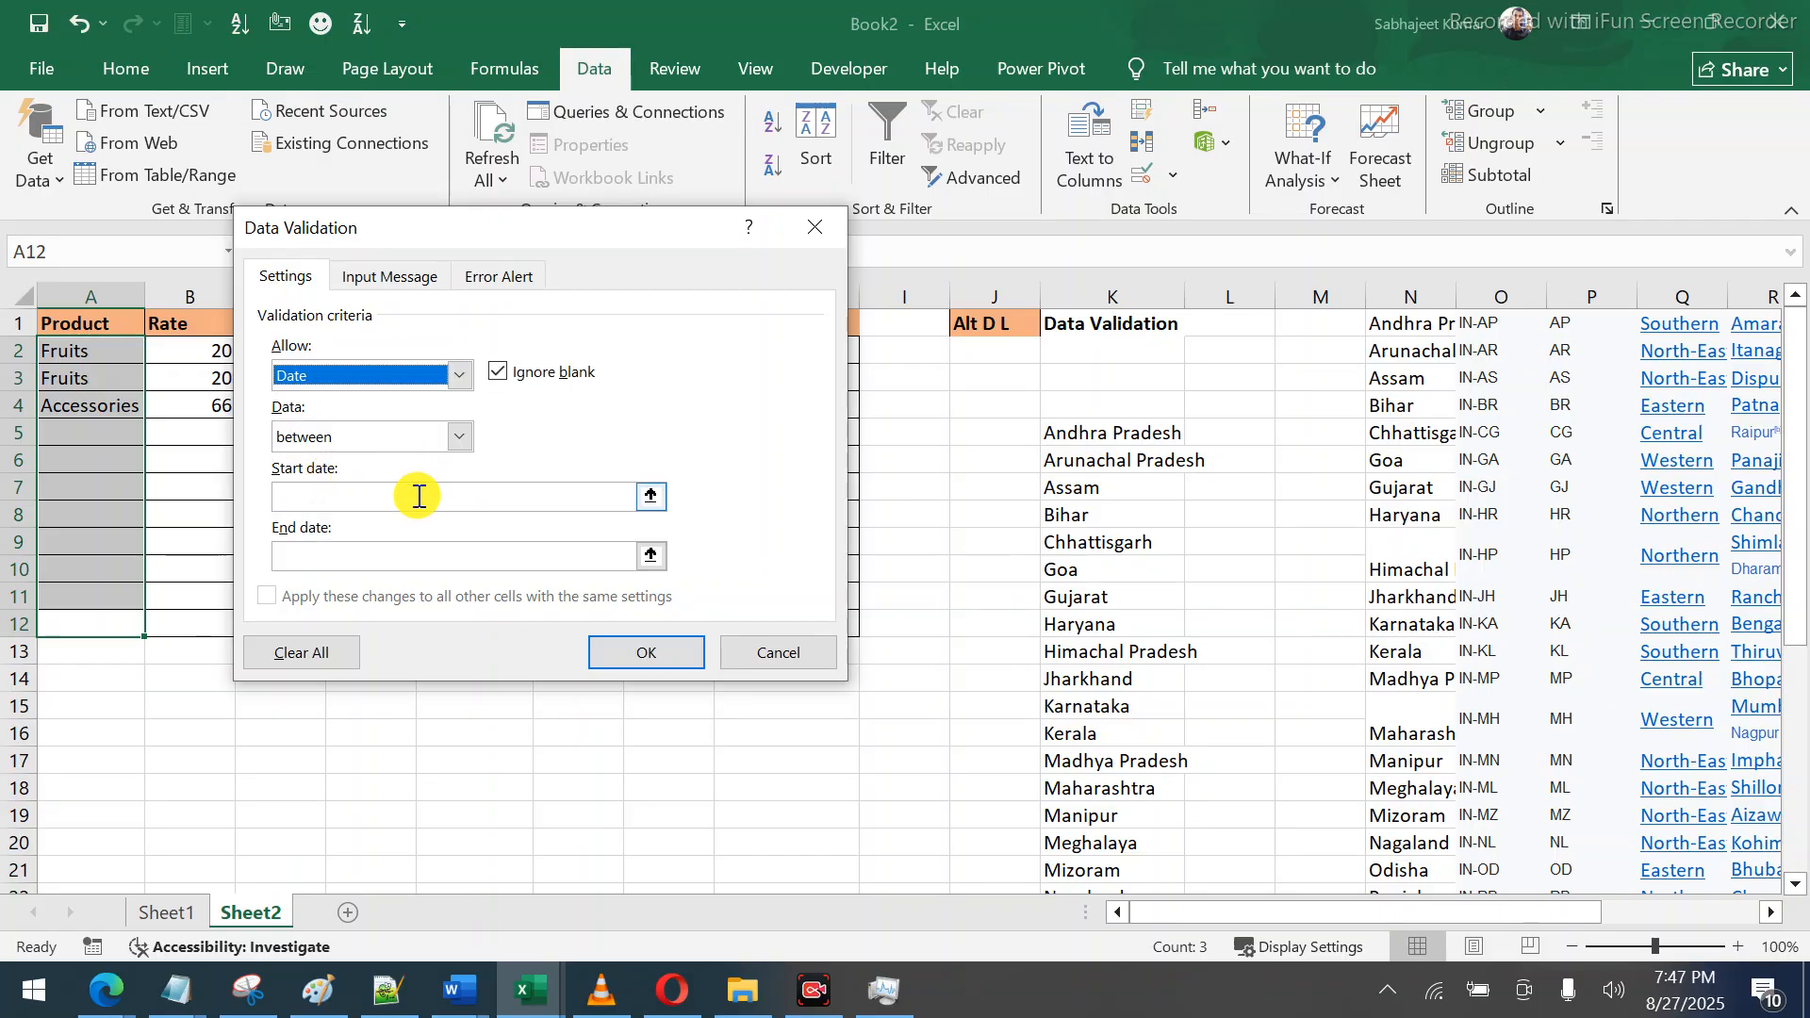
left_click_drag(574, 245, 862, 275)
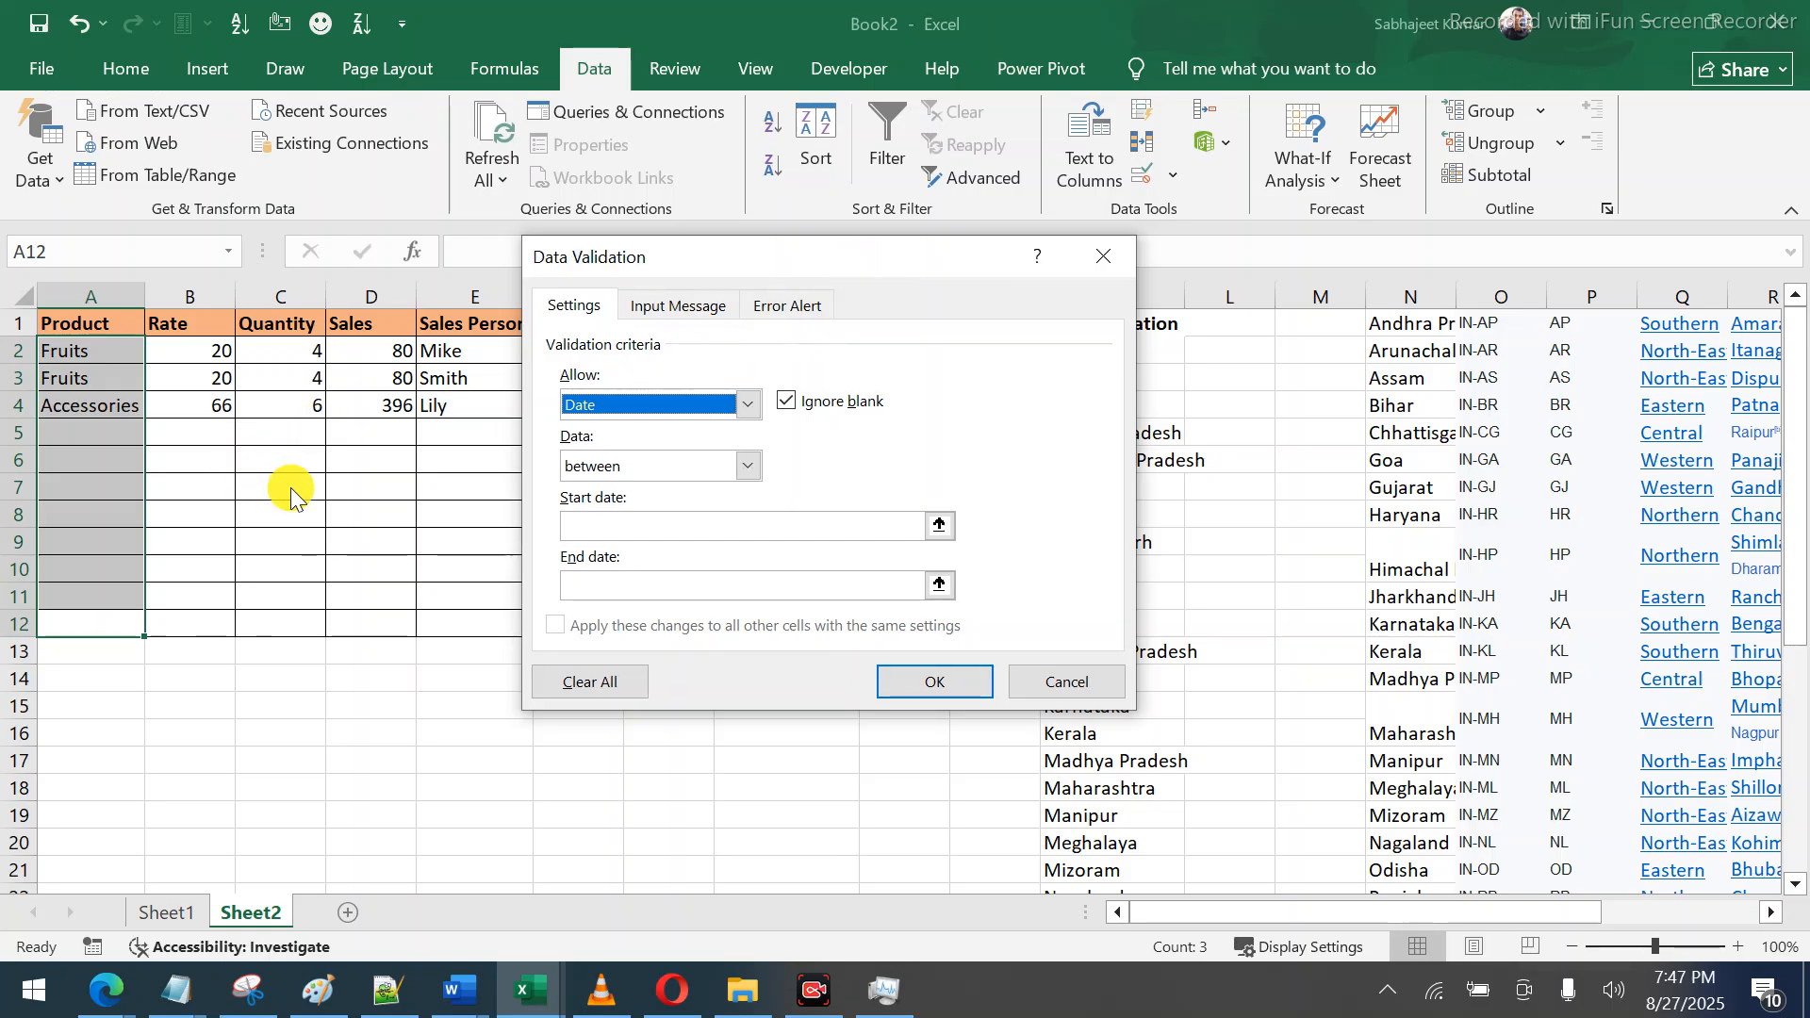
left_click(579, 528)
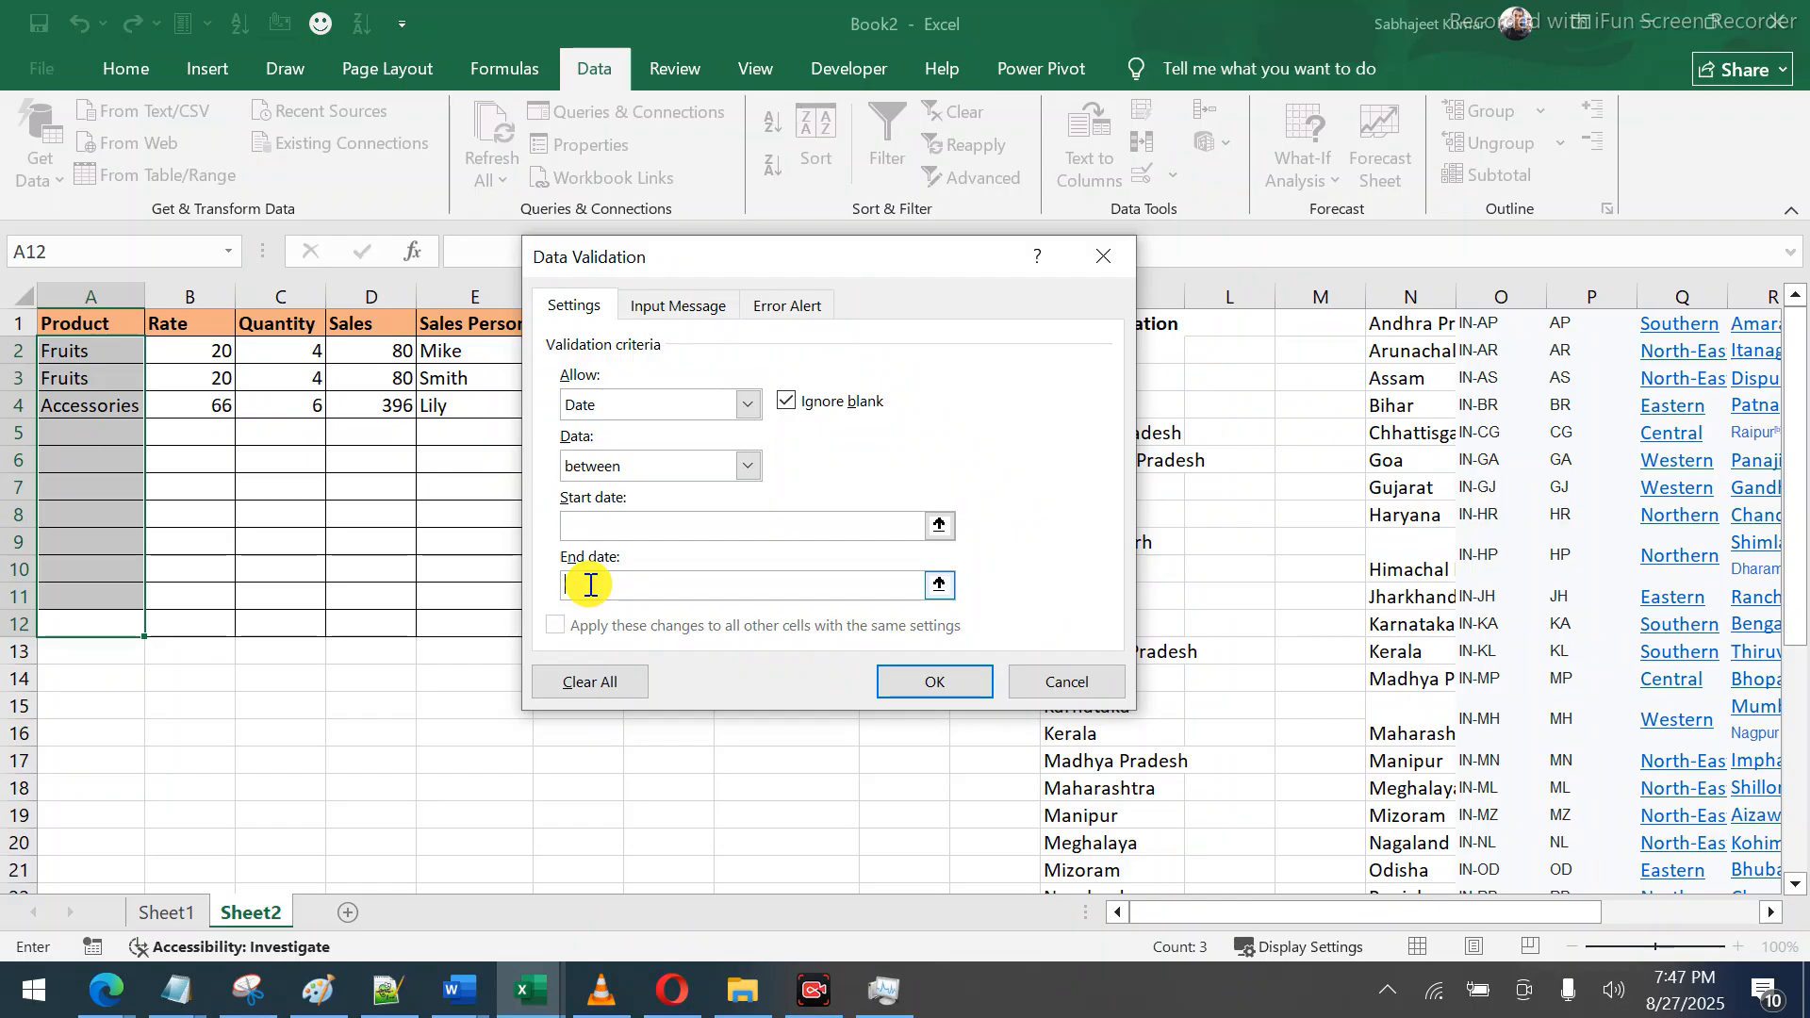
Switch the allowed type to Time and examine the comparison options available for it
left_click(746, 406)
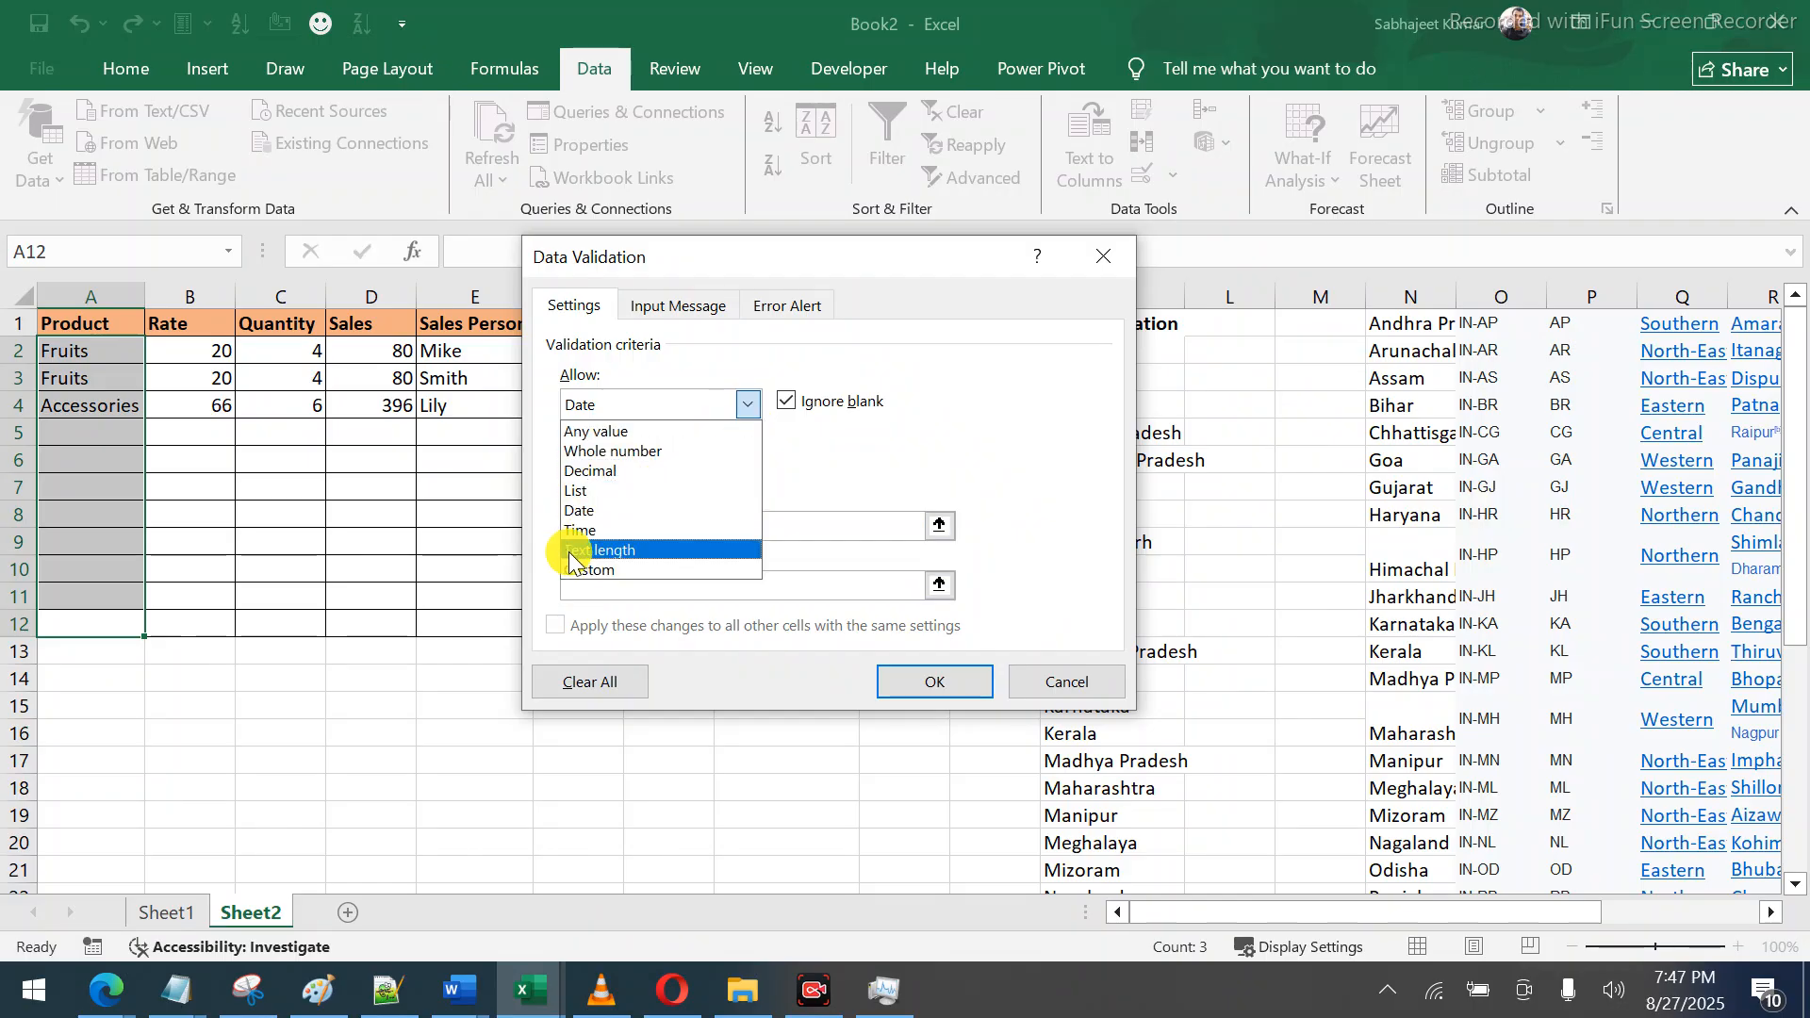
left_click(600, 530)
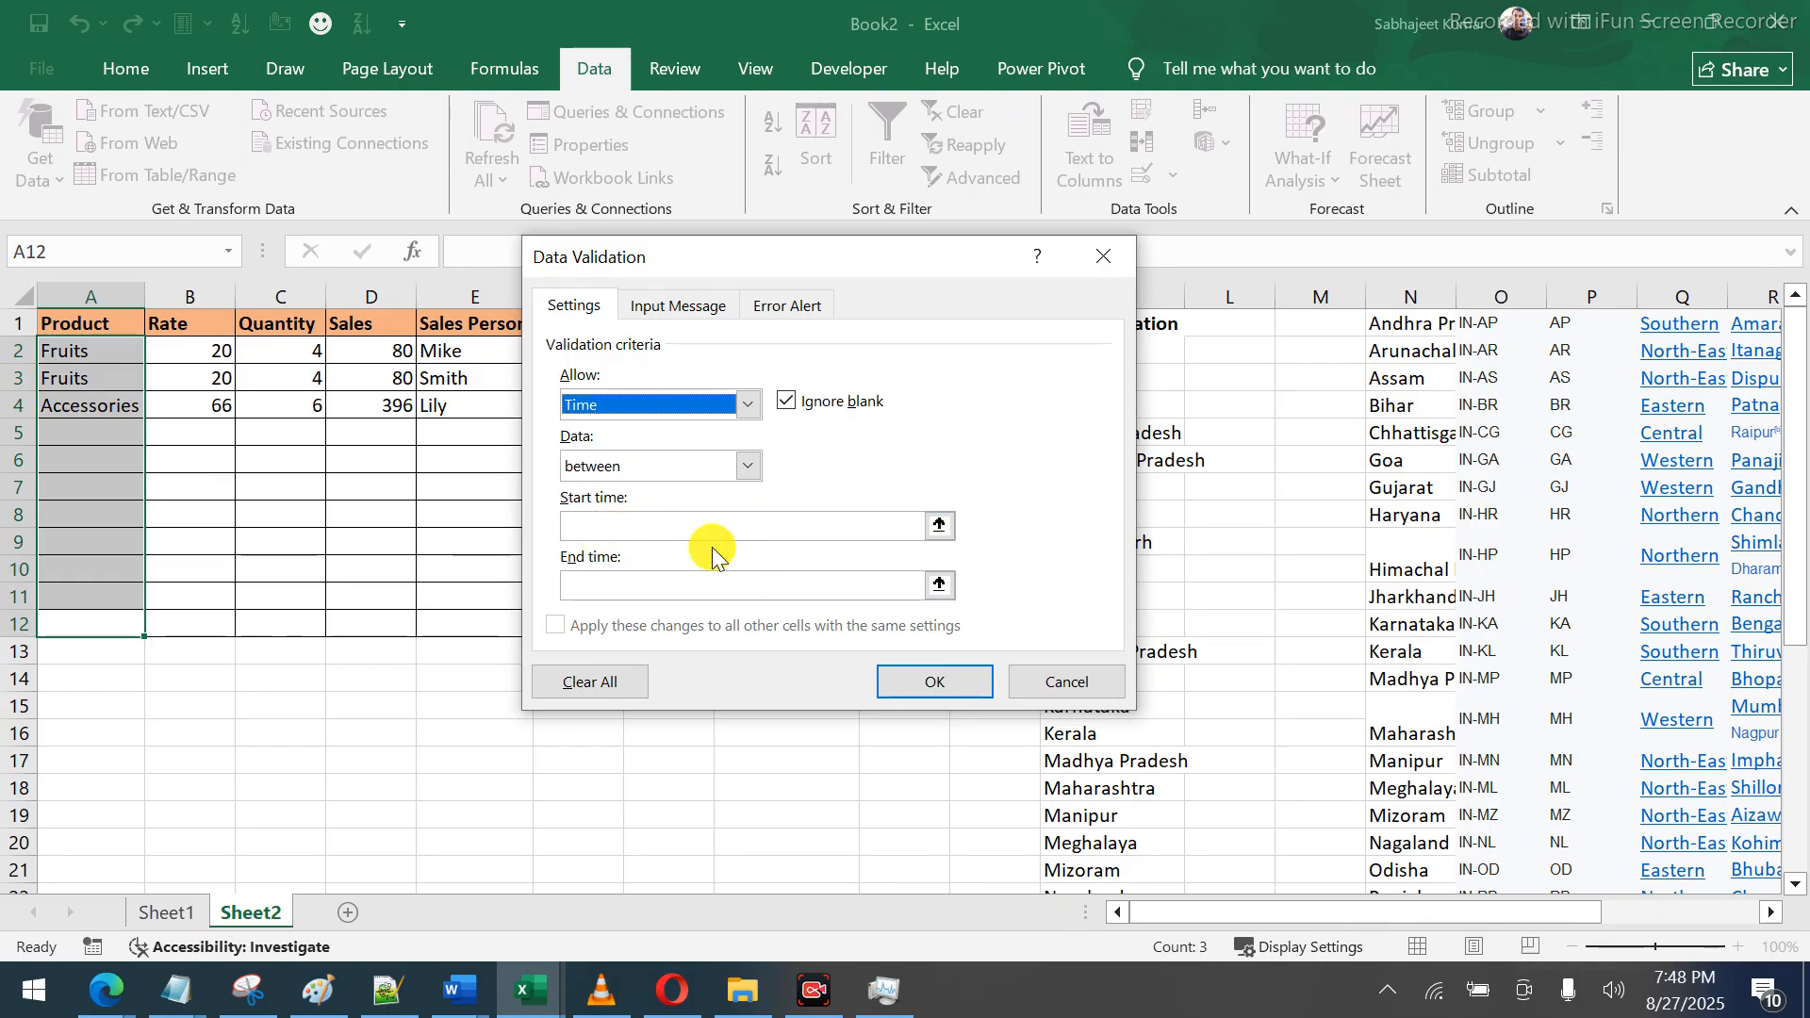
left_click(681, 465)
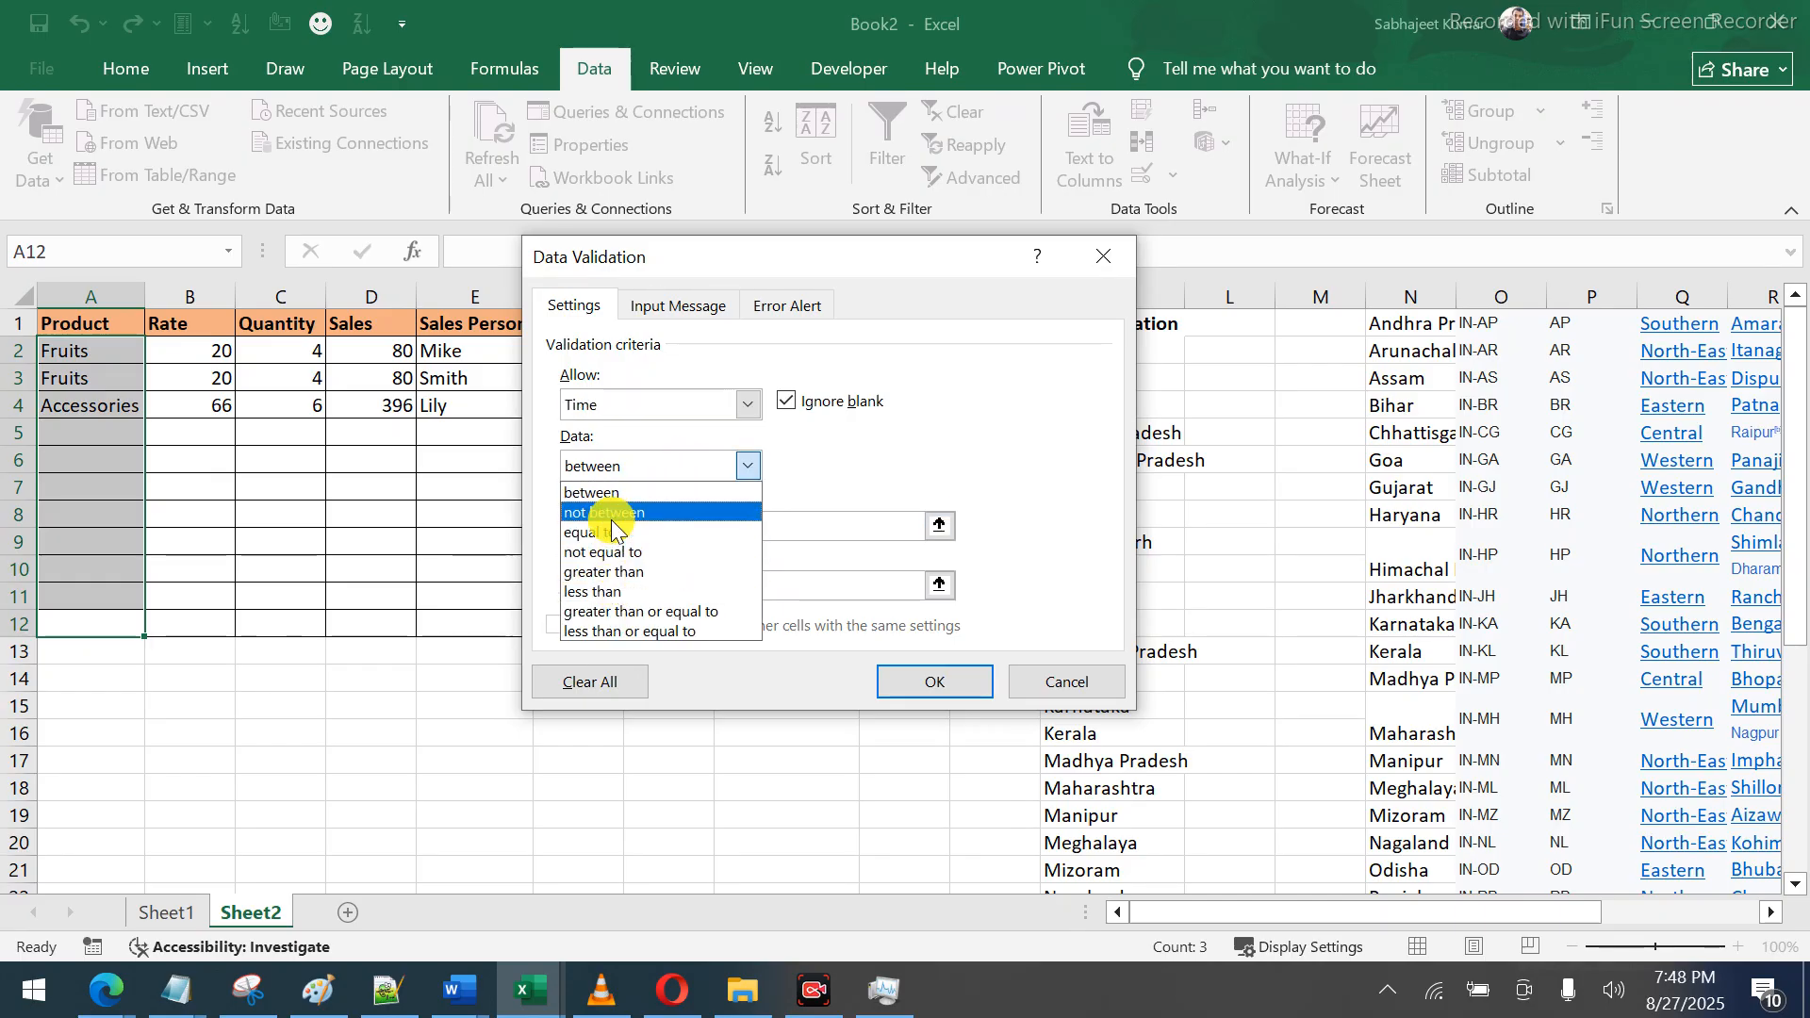
Switch to the Google Meet call in Edge and send the chat messages "wait" and "pls"
left_click(106, 990)
left_click(139, 907)
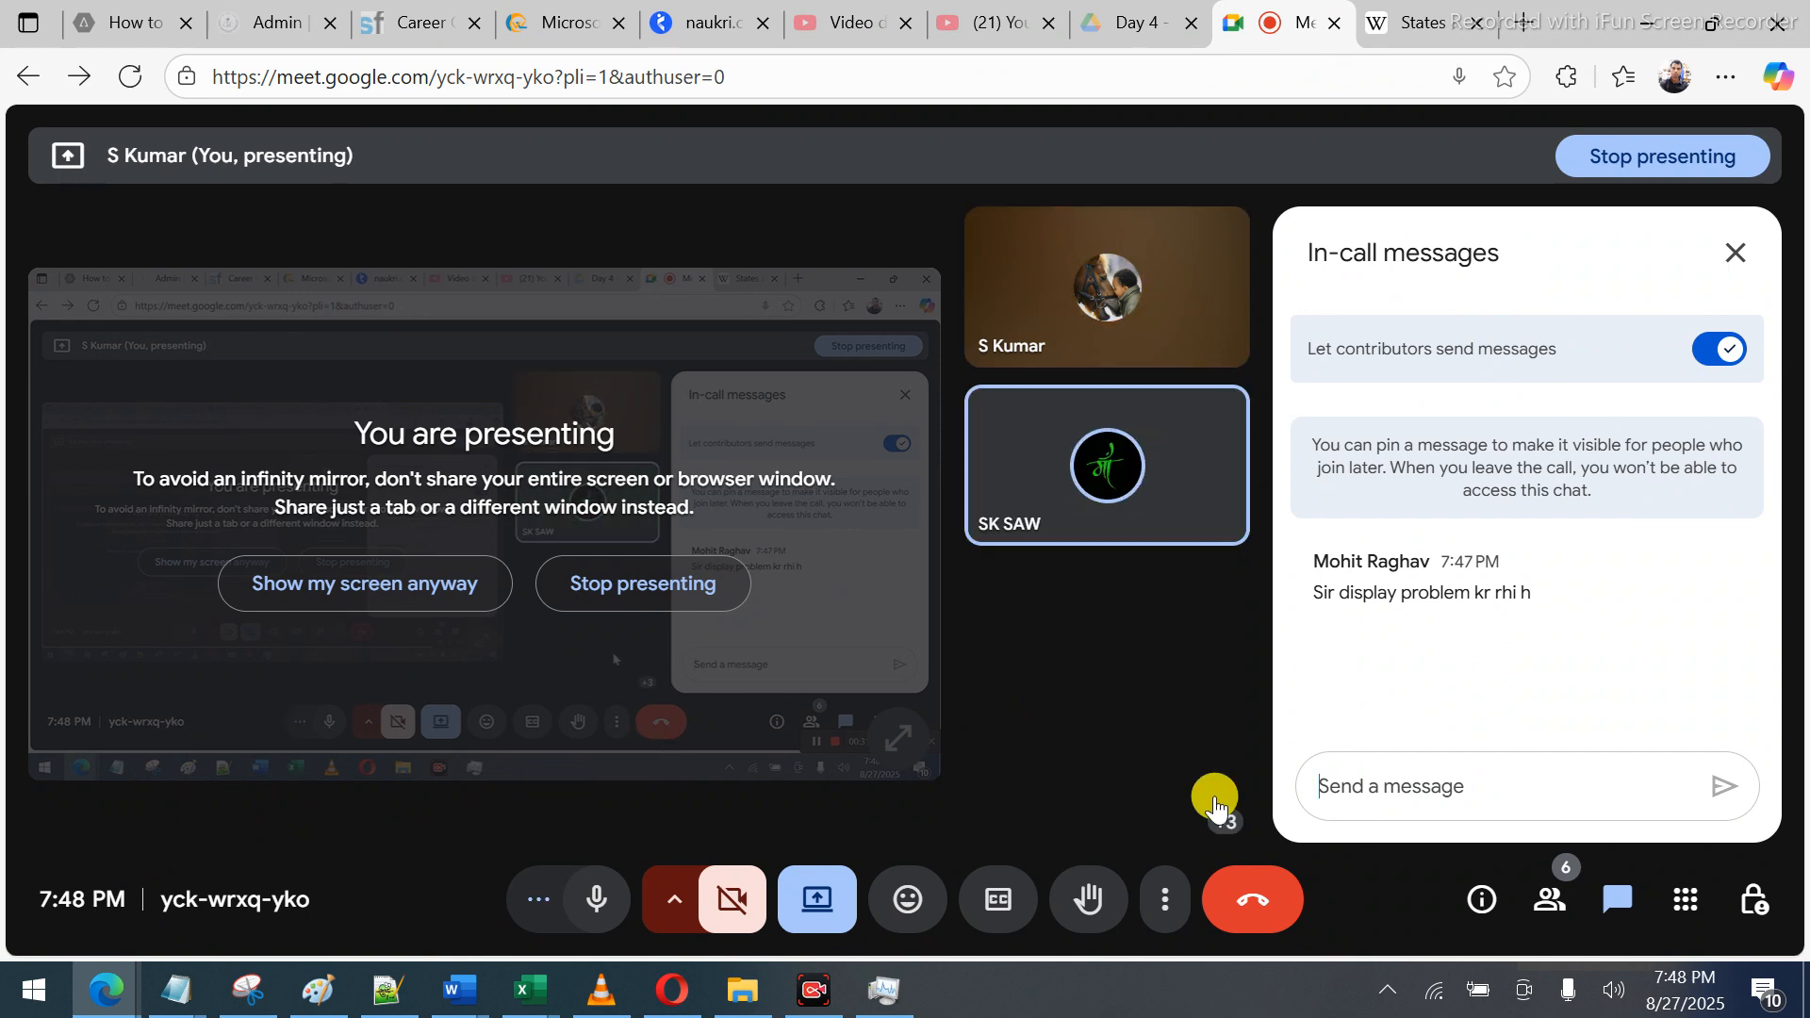
left_click(1400, 783)
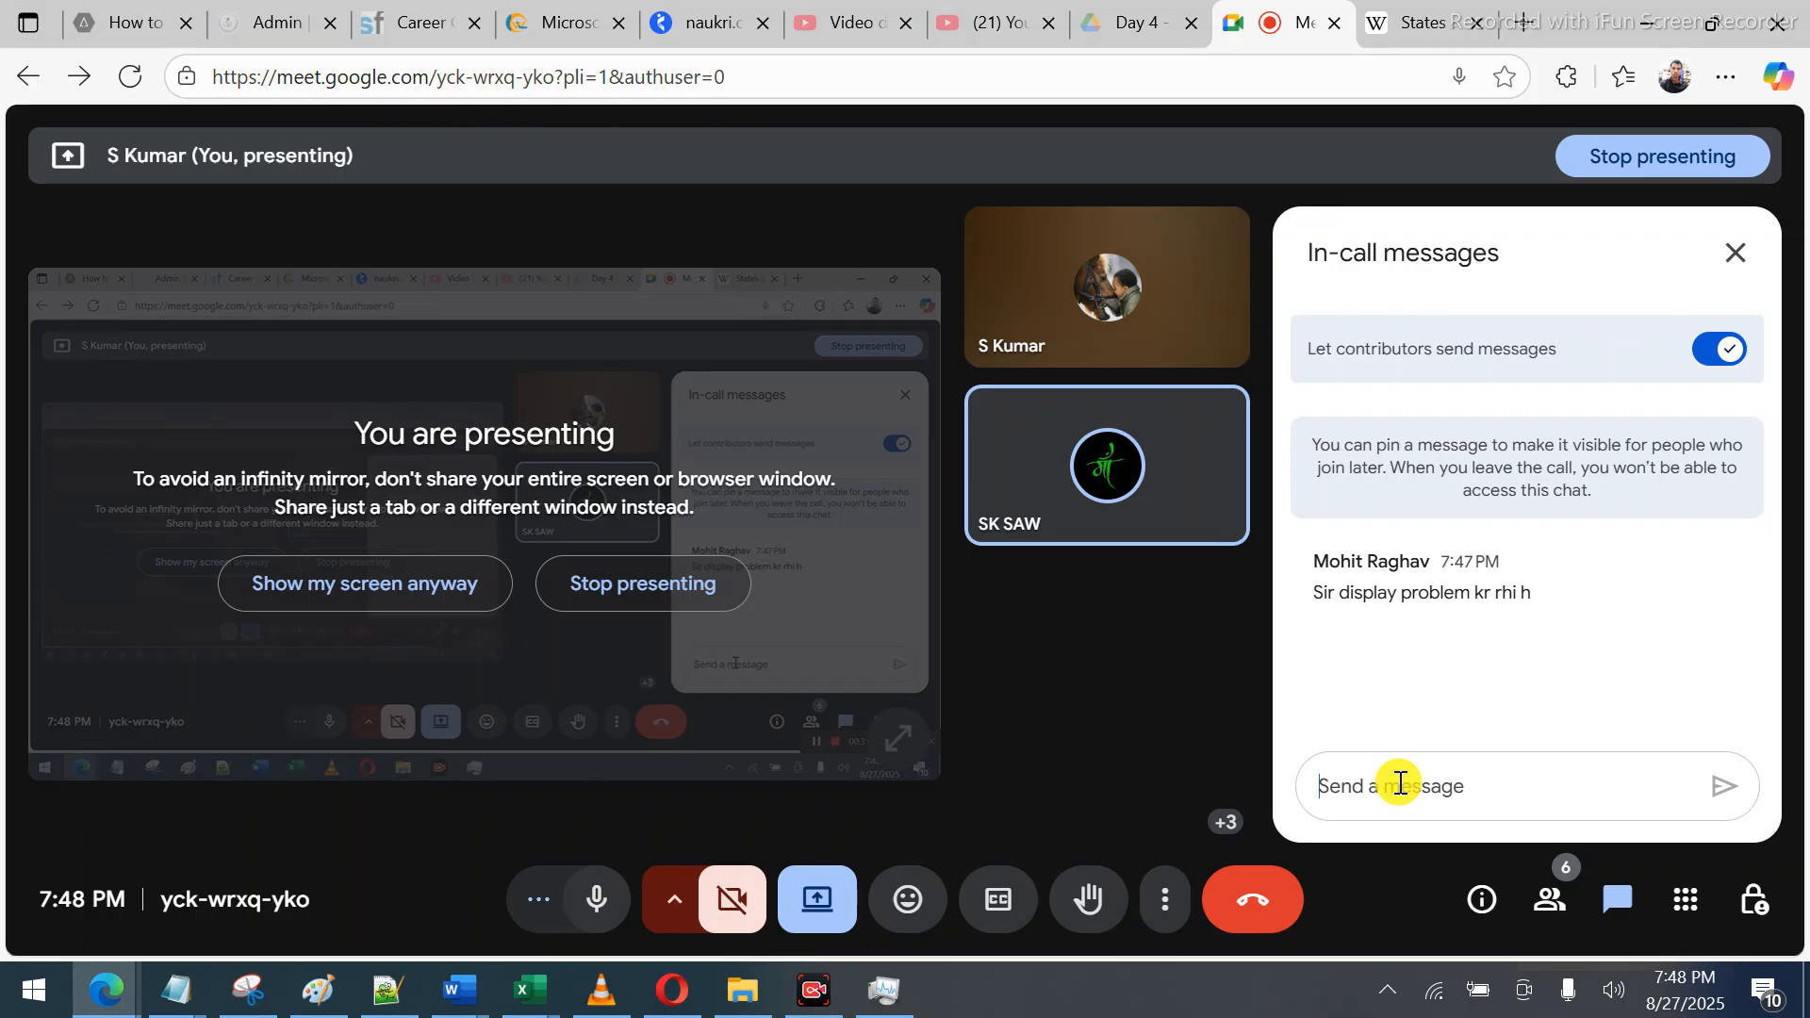
type("wait")
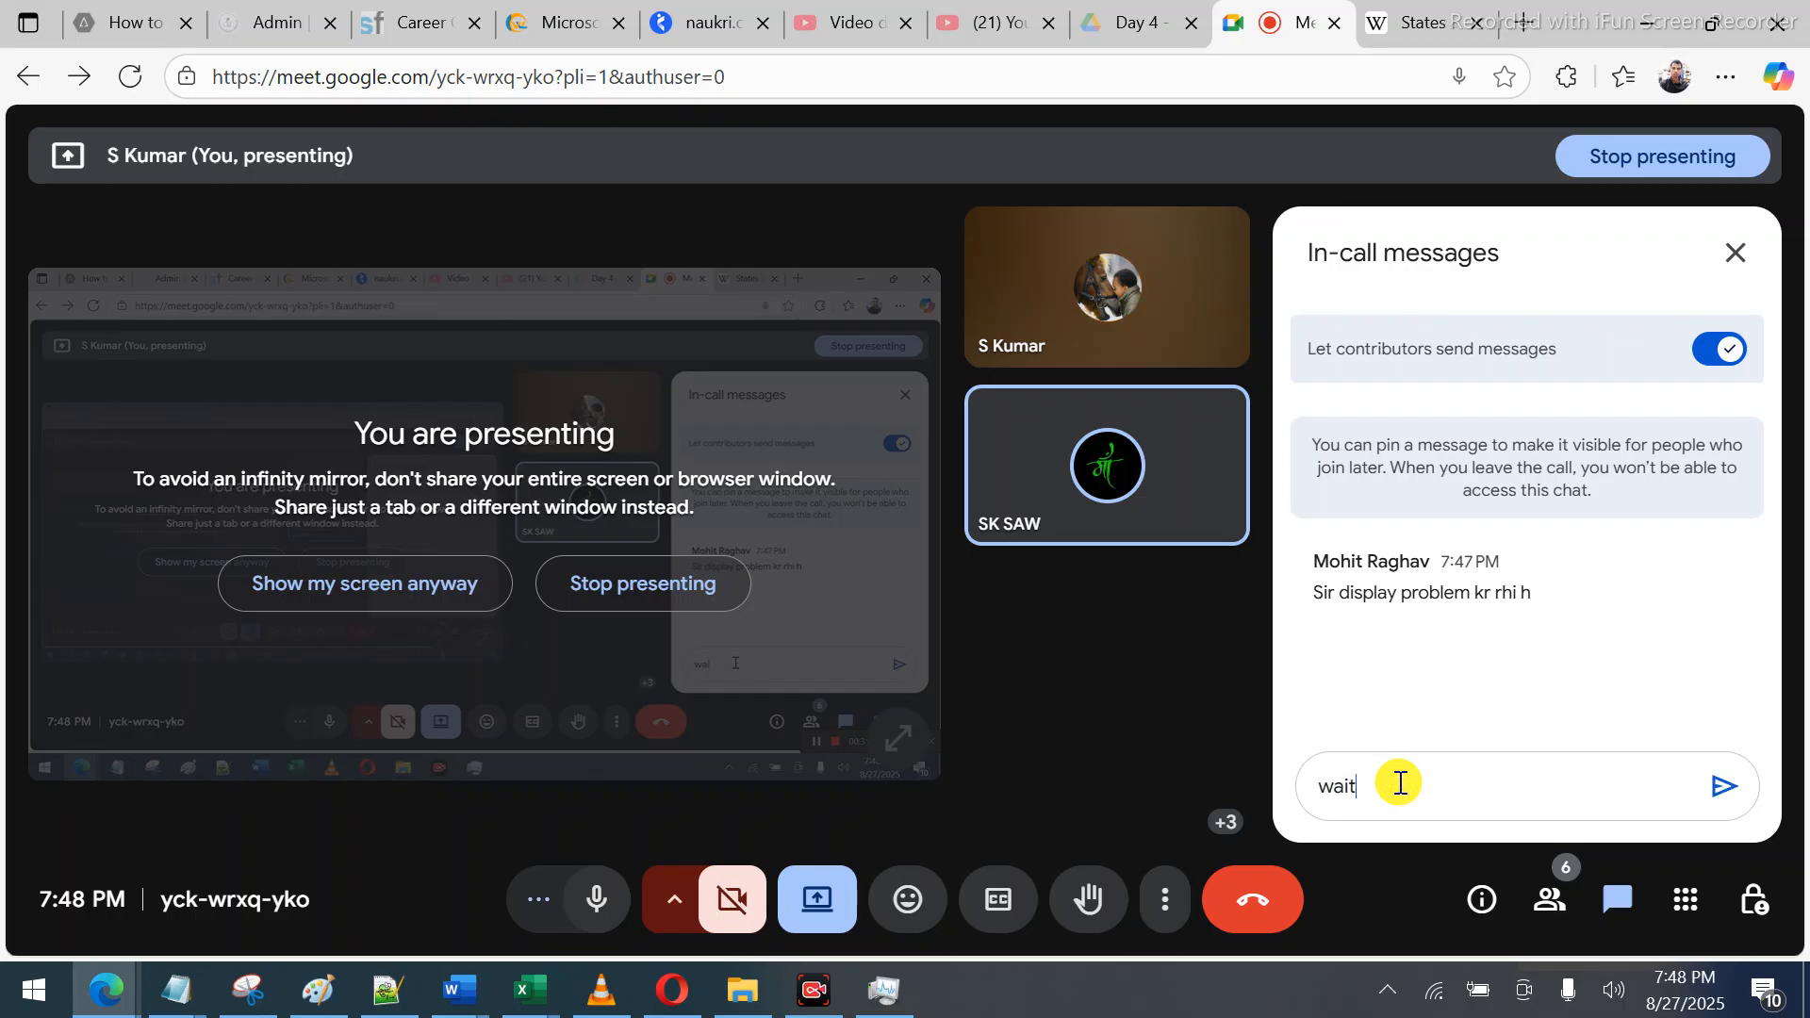
key("Return")
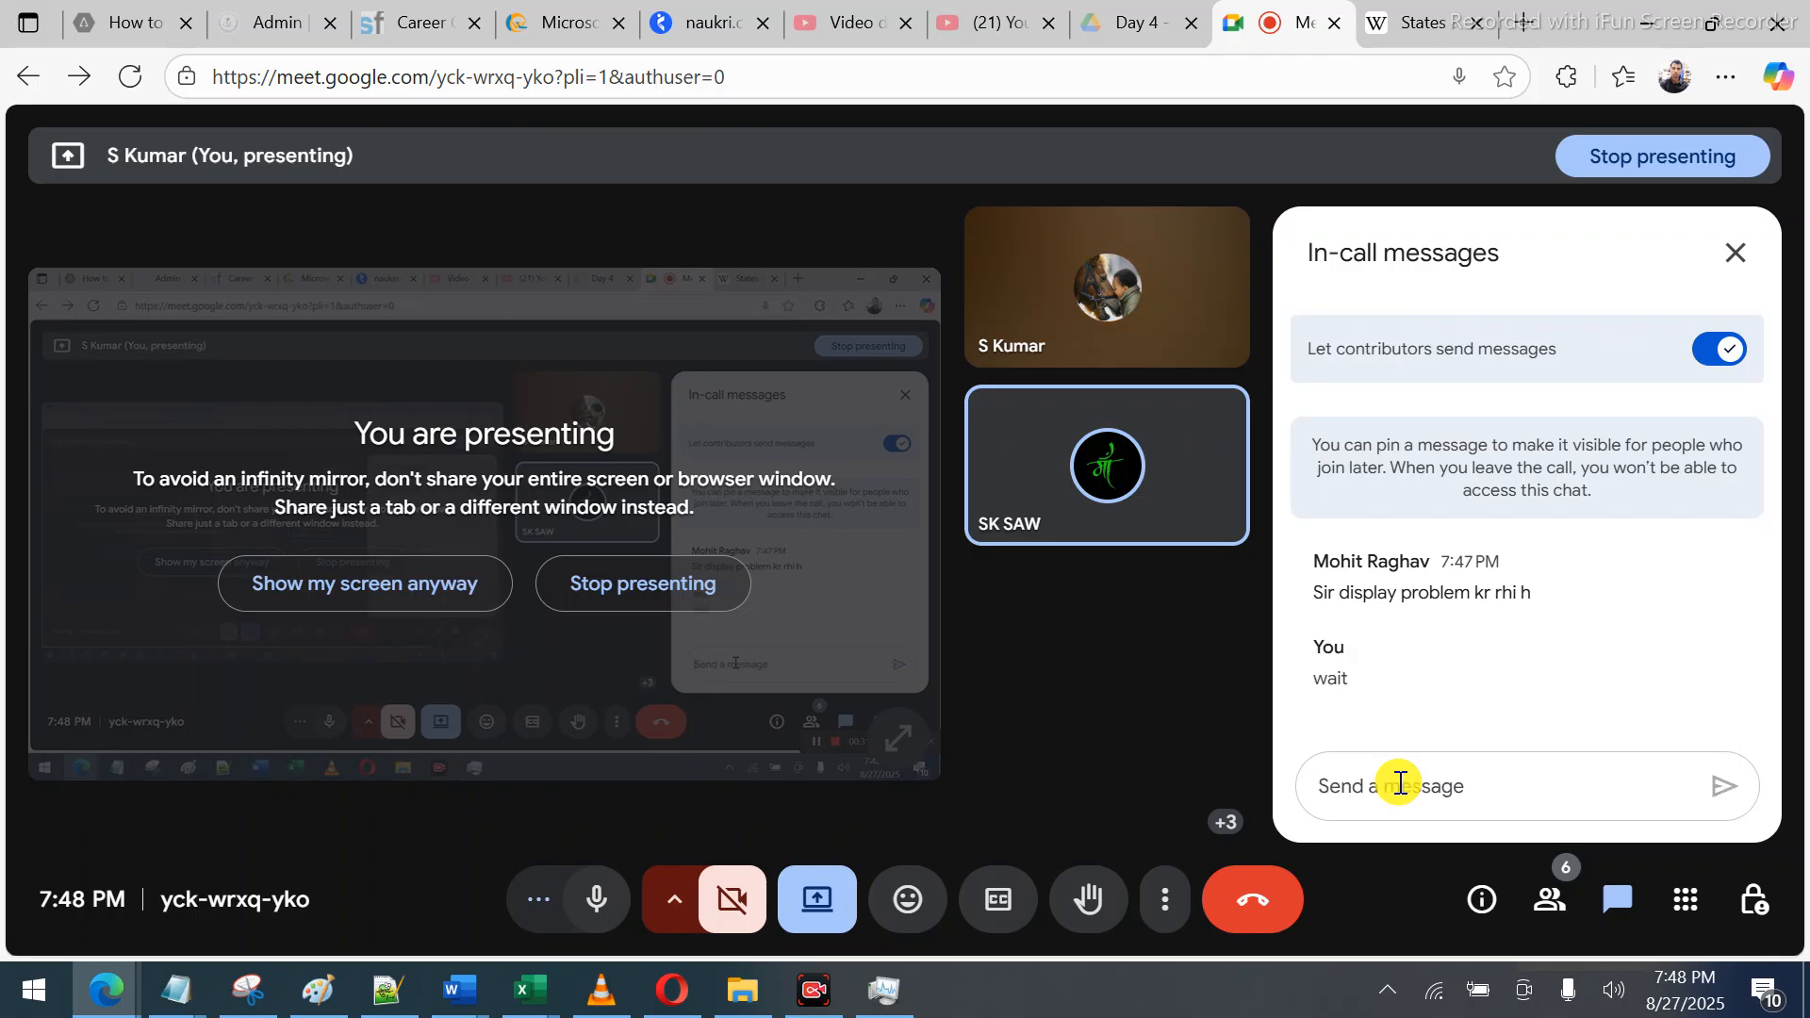
type("pls")
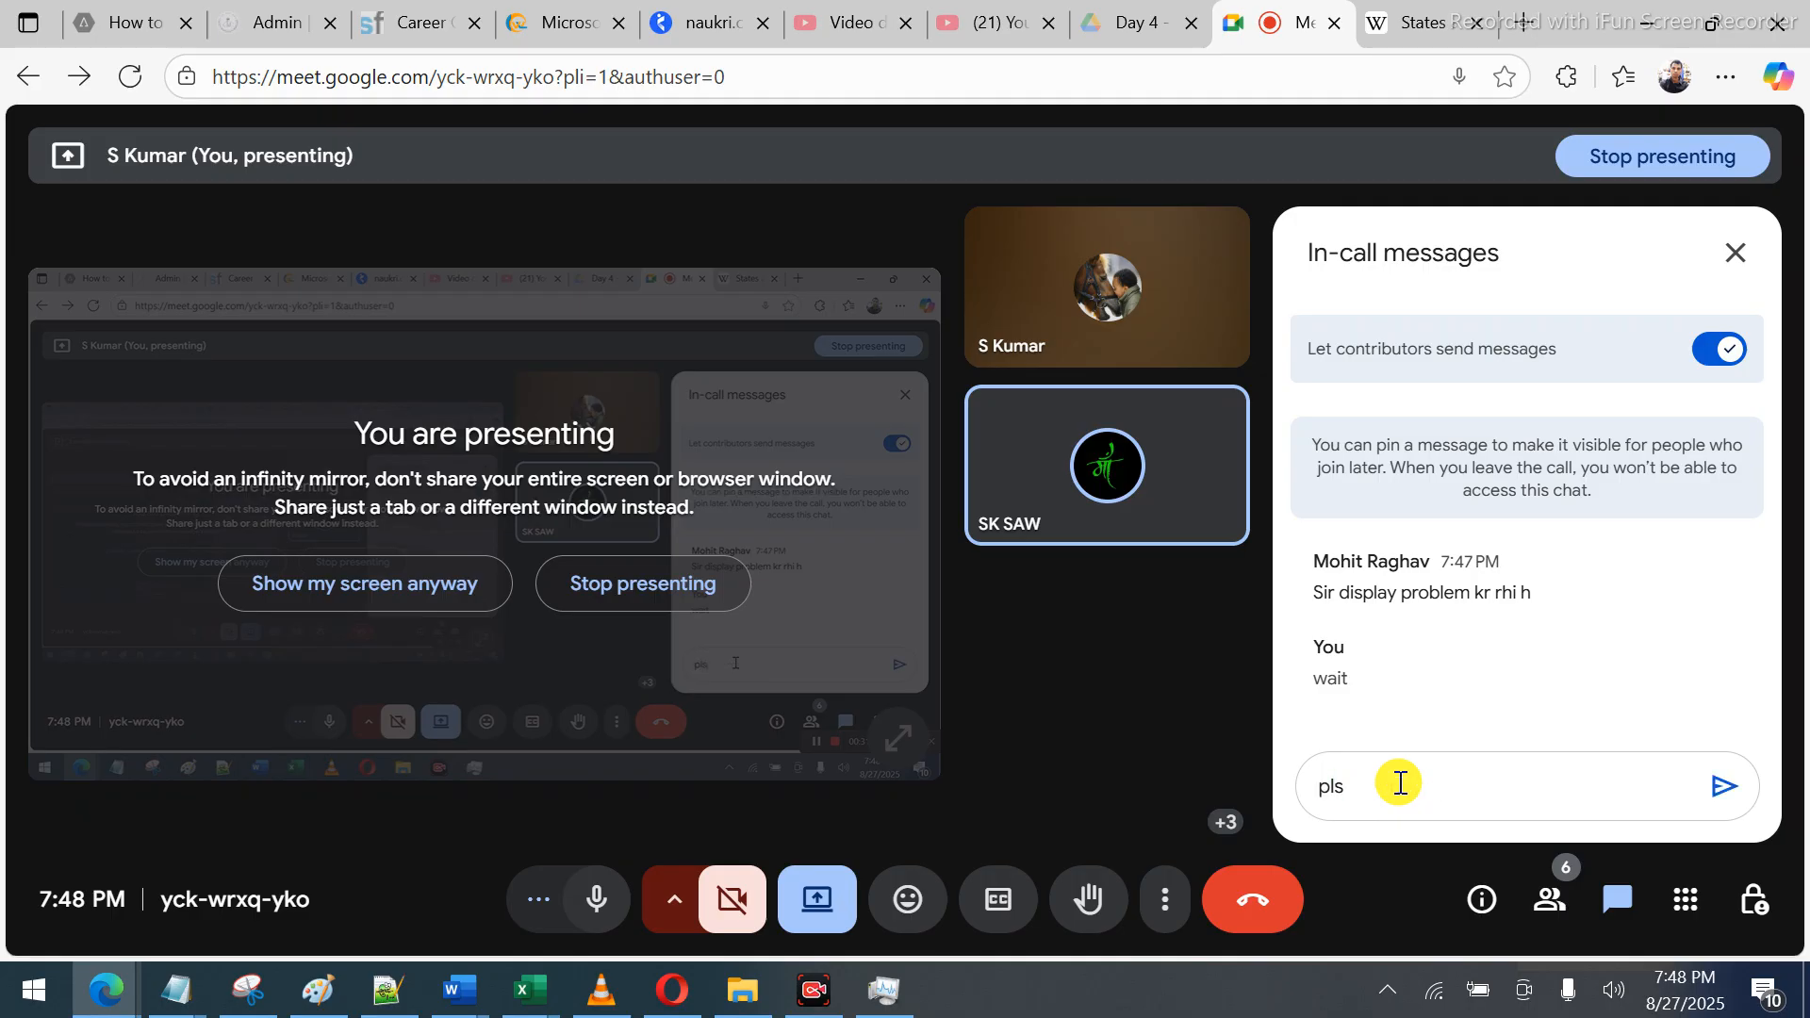
key("Return")
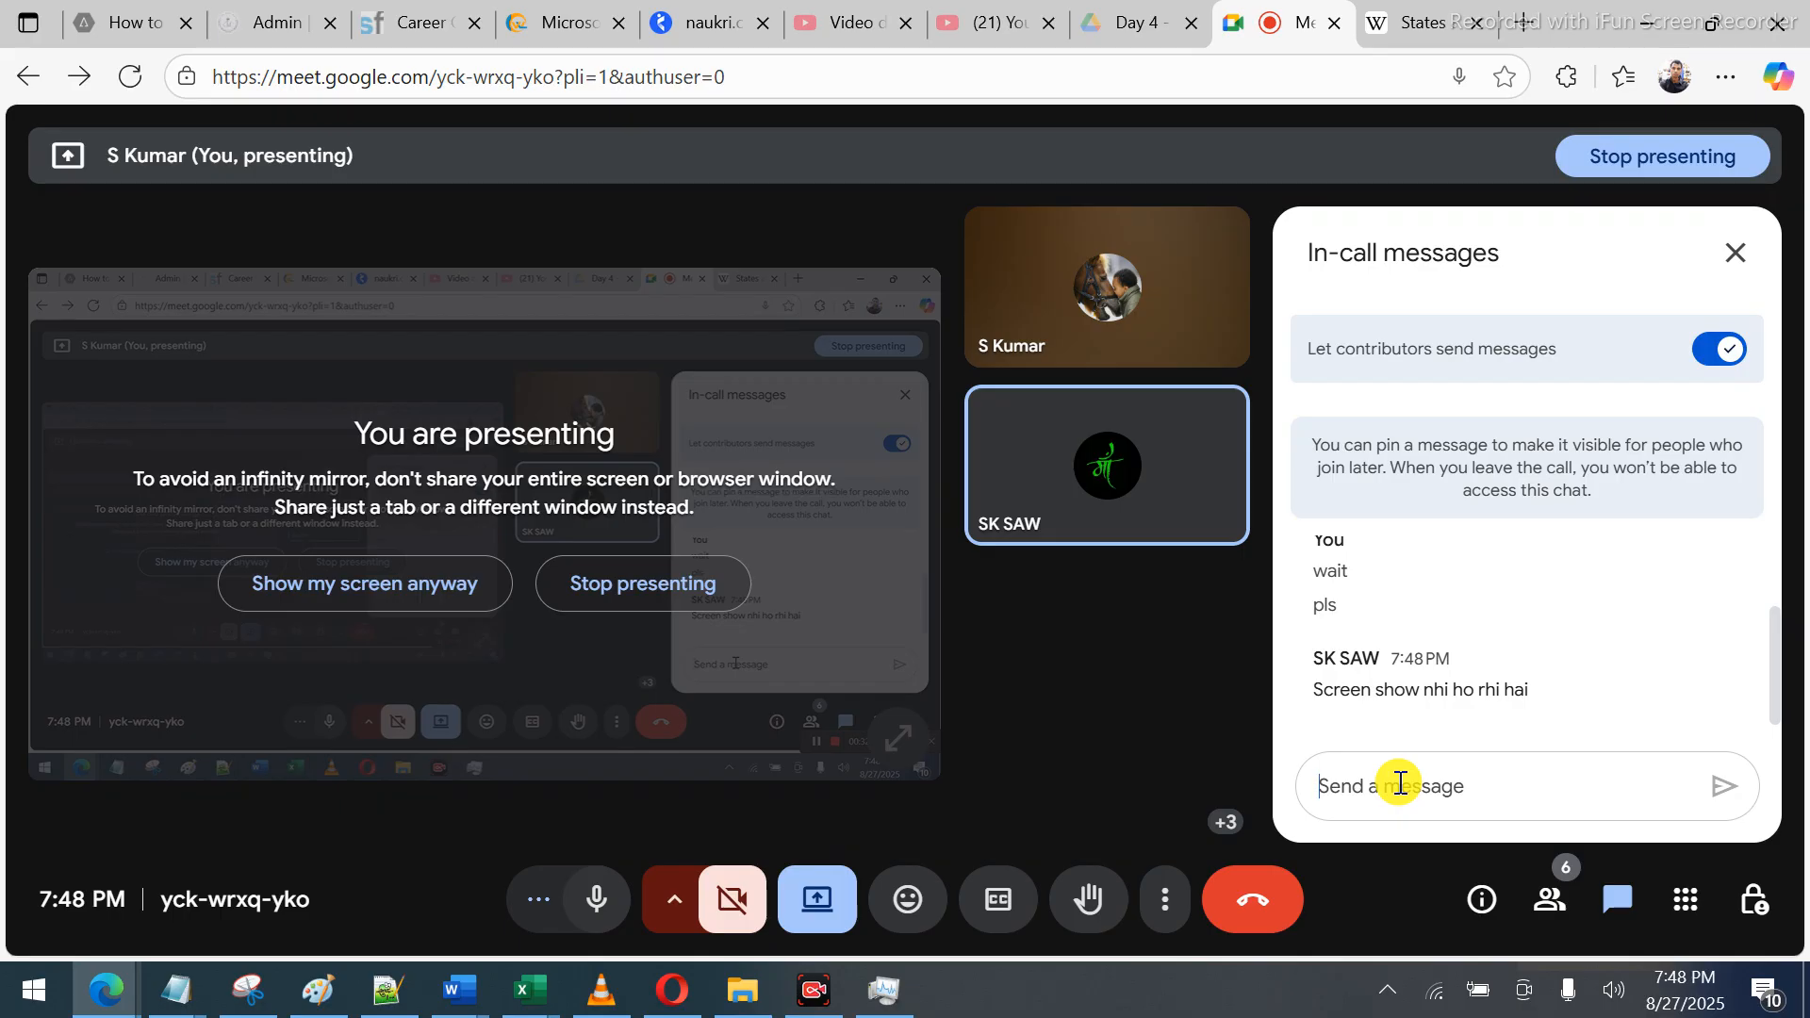
left_click(1428, 794)
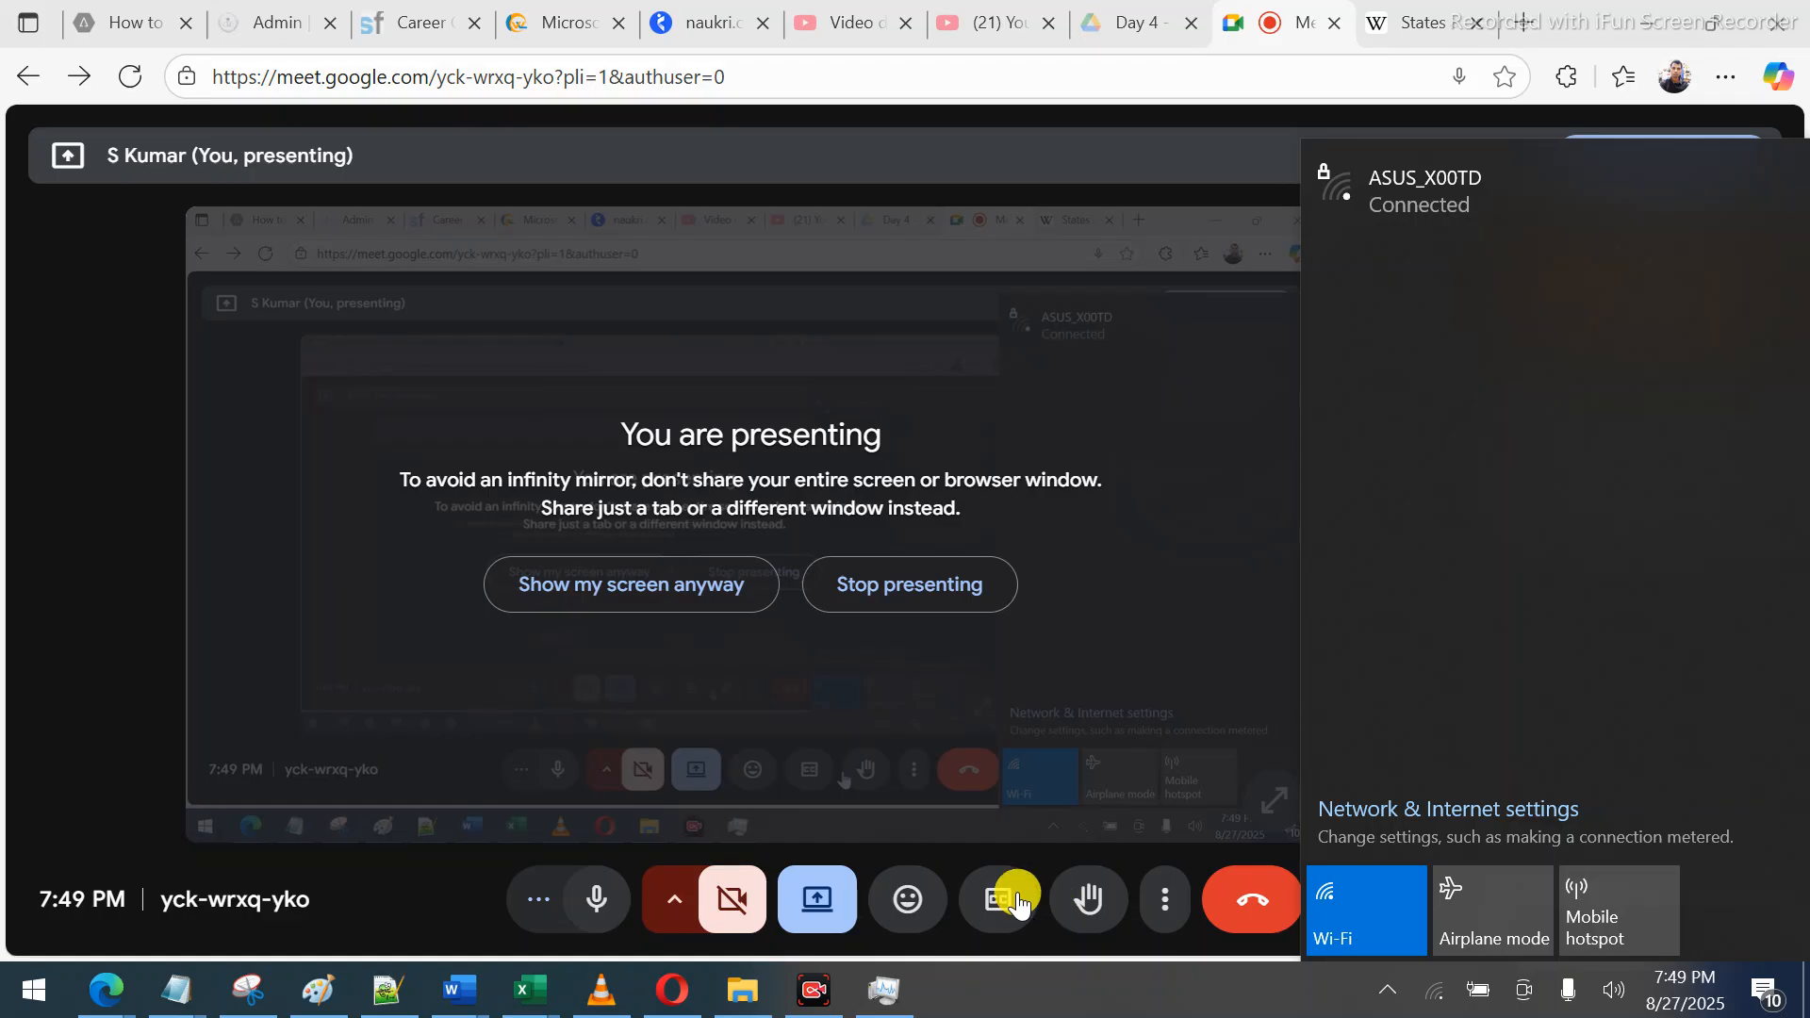
left_click(830, 997)
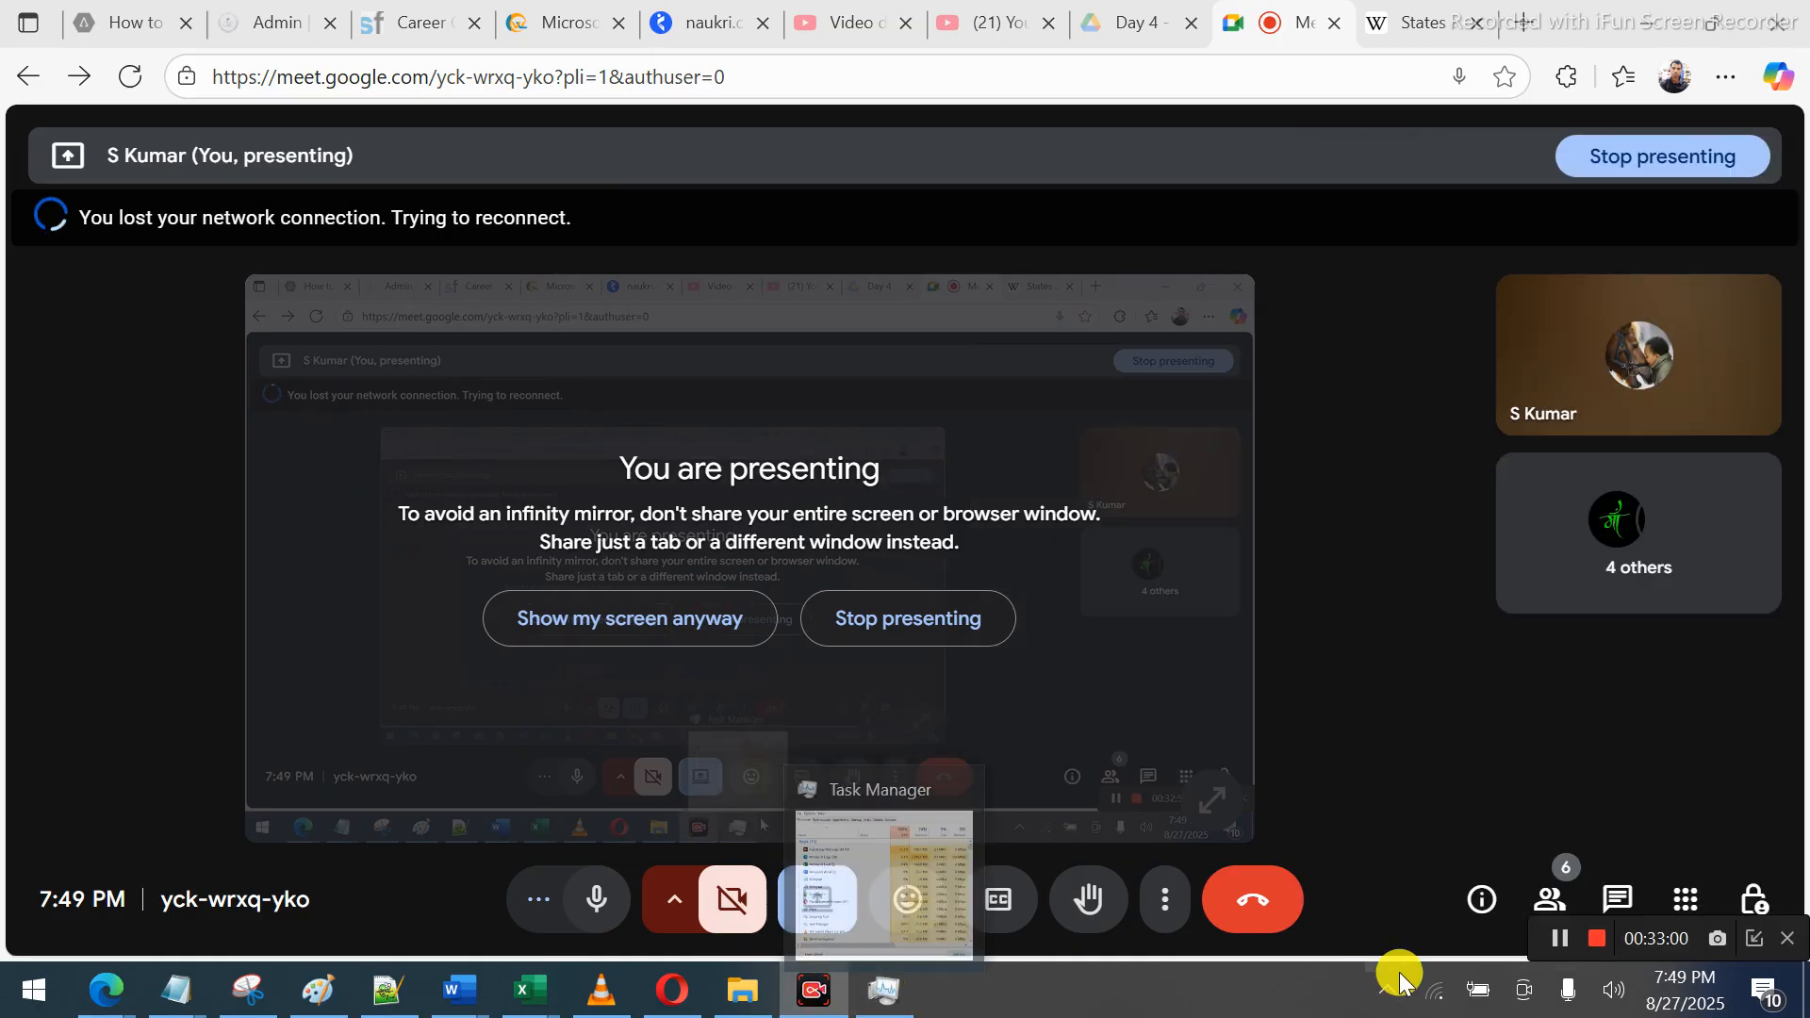